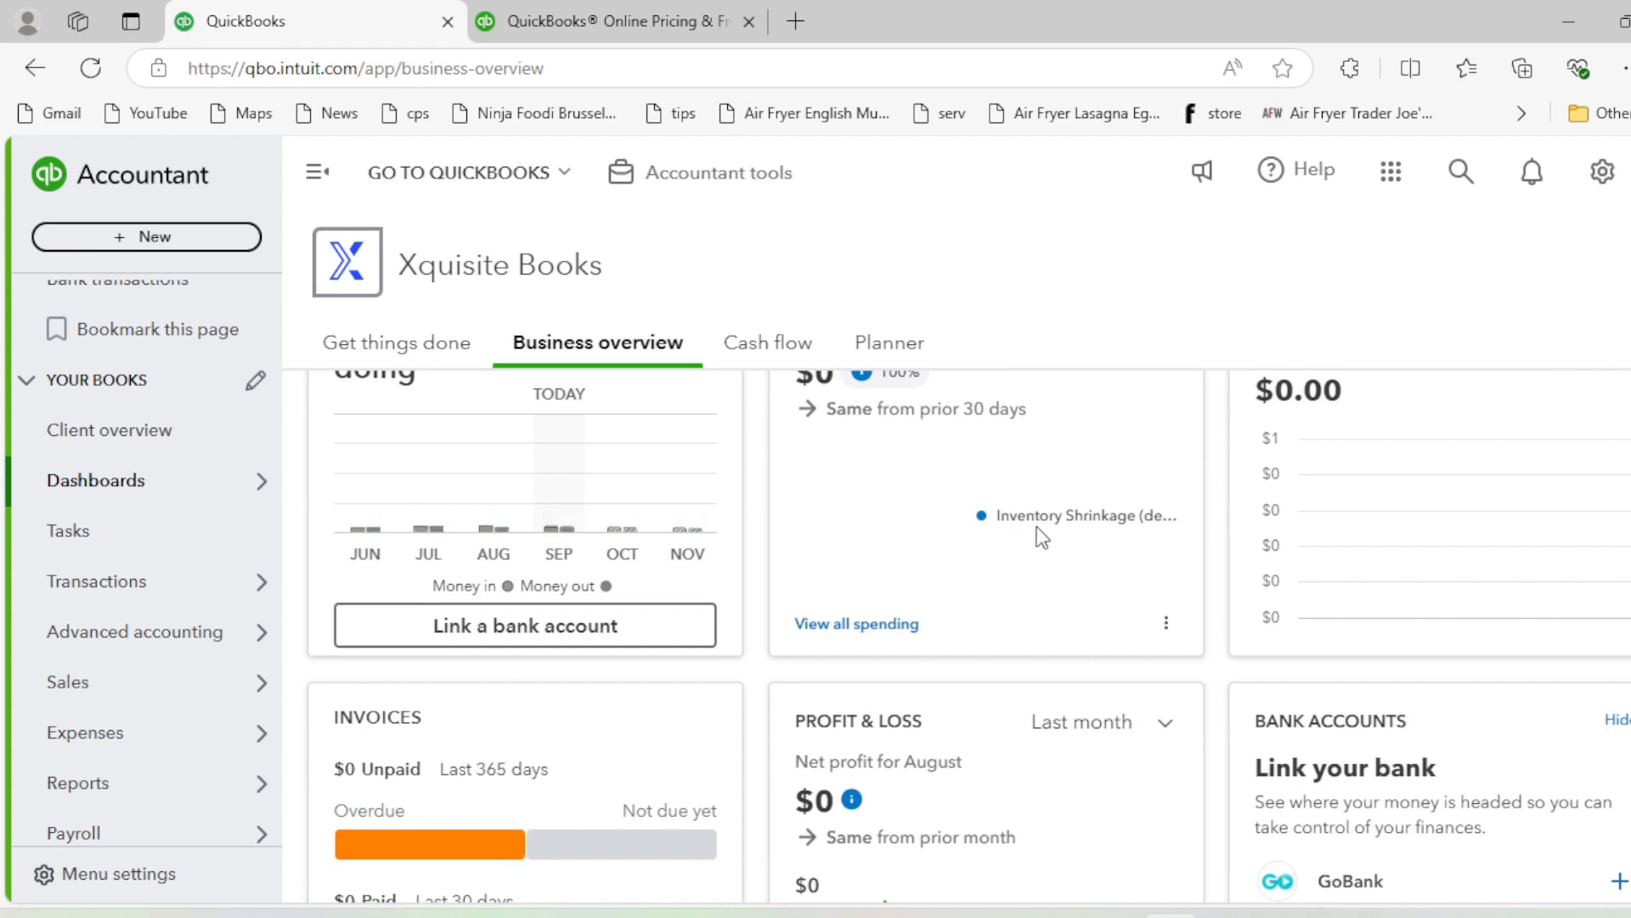
Look over the widgets on the company's Business overview dashboard
scroll(1041, 531, up, 2)
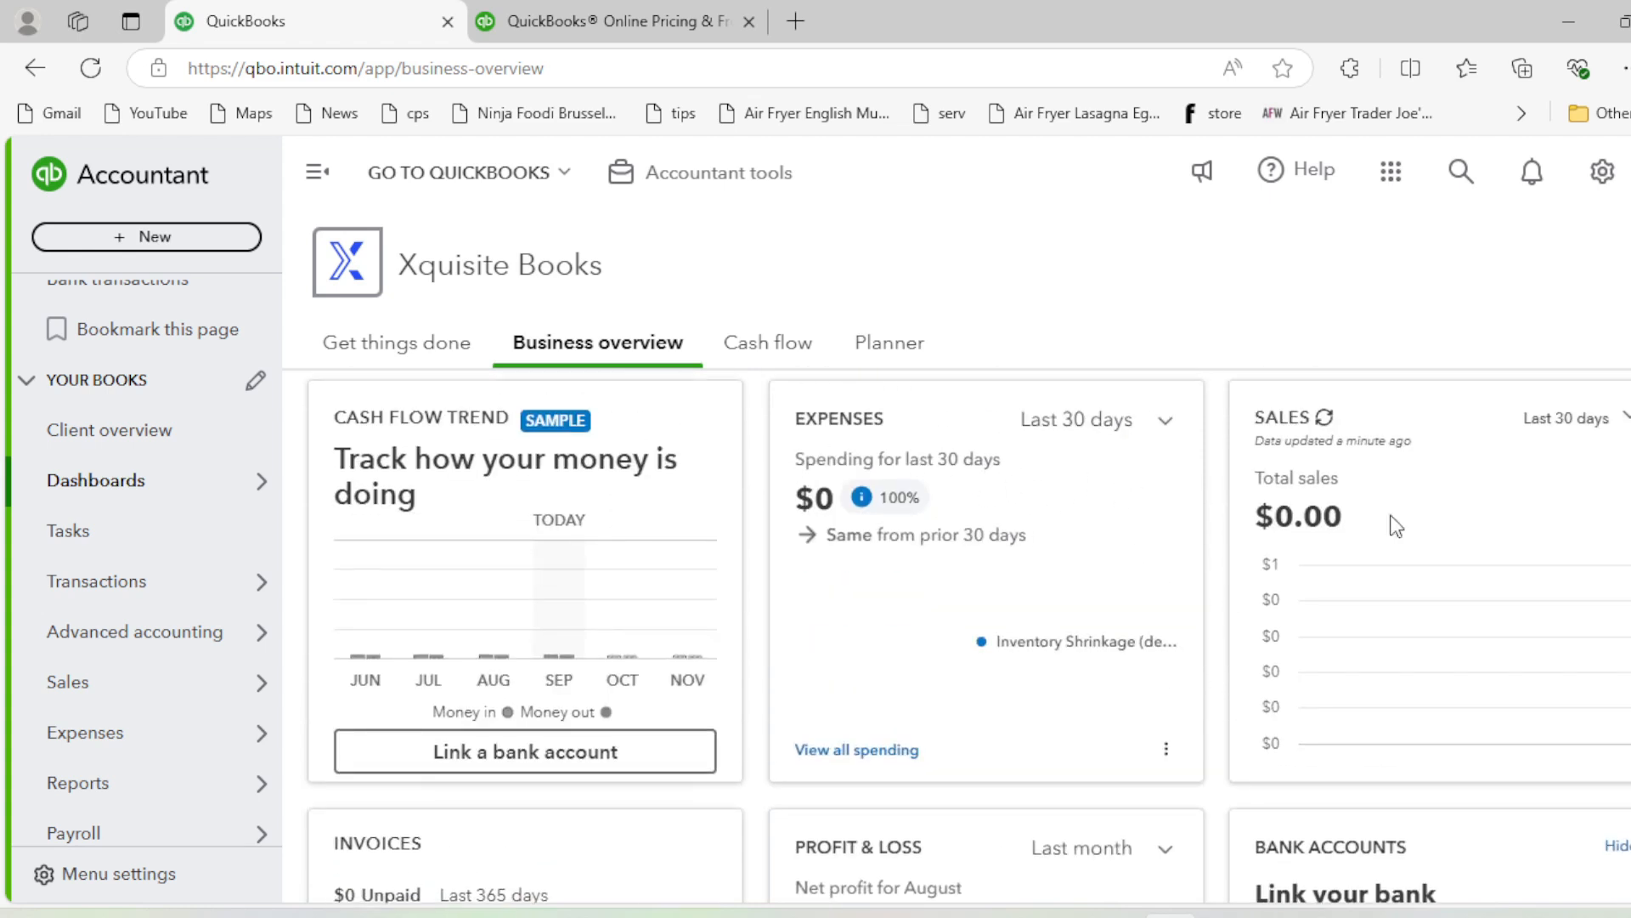
scroll(1224, 513, down, 3)
mouse_move(851, 673)
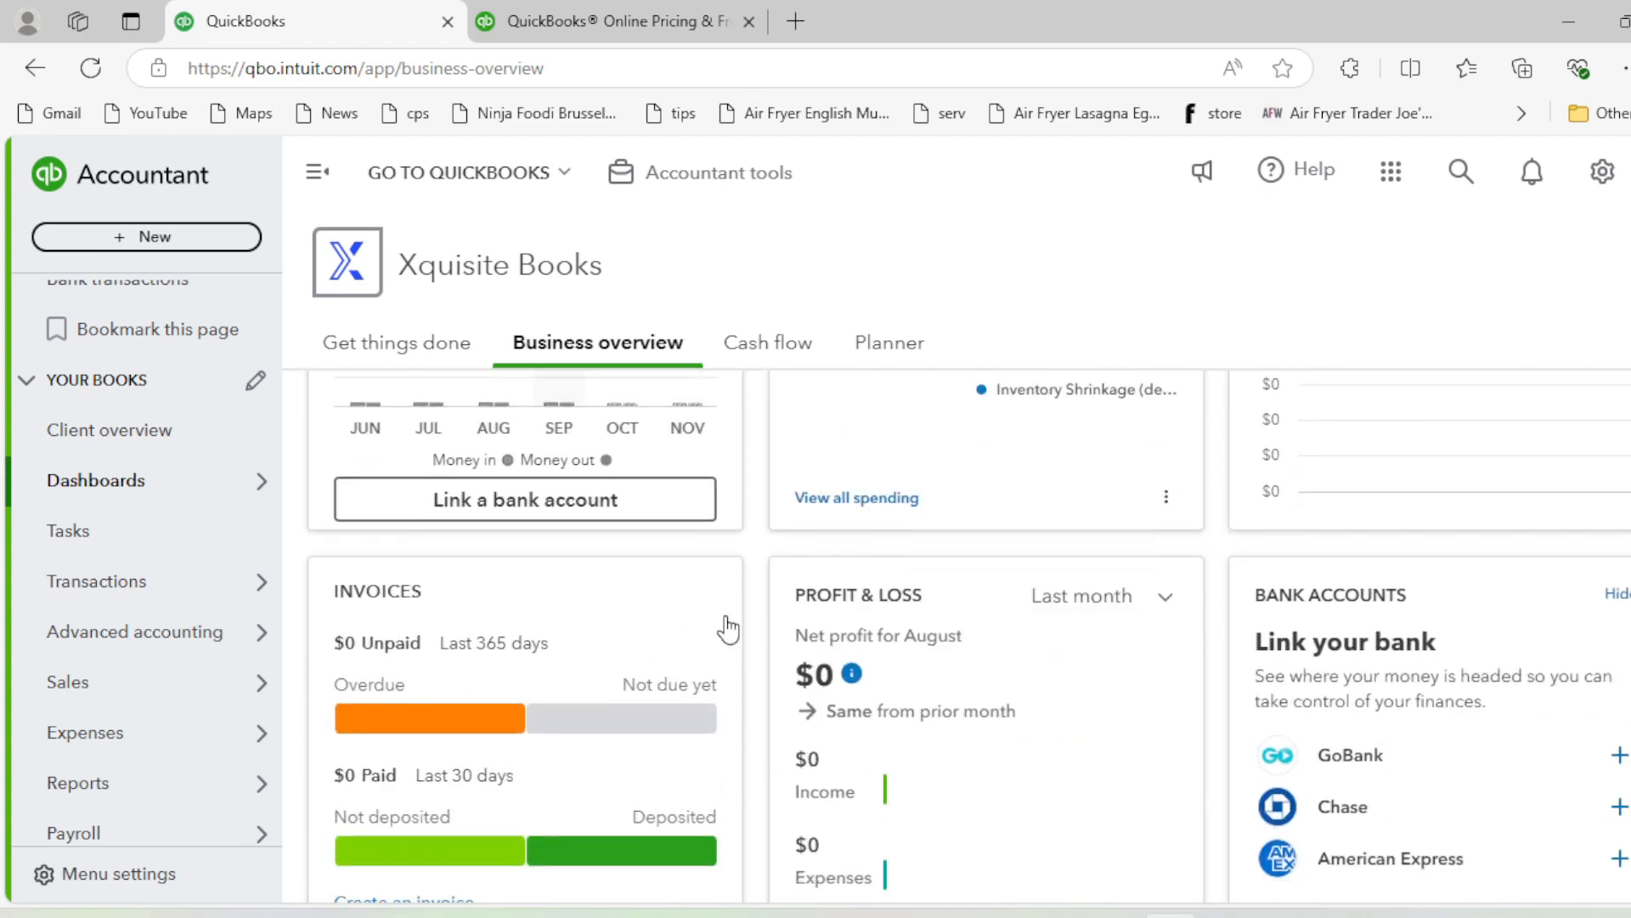
scroll(1071, 583, down, 2)
scroll(873, 651, up, 6)
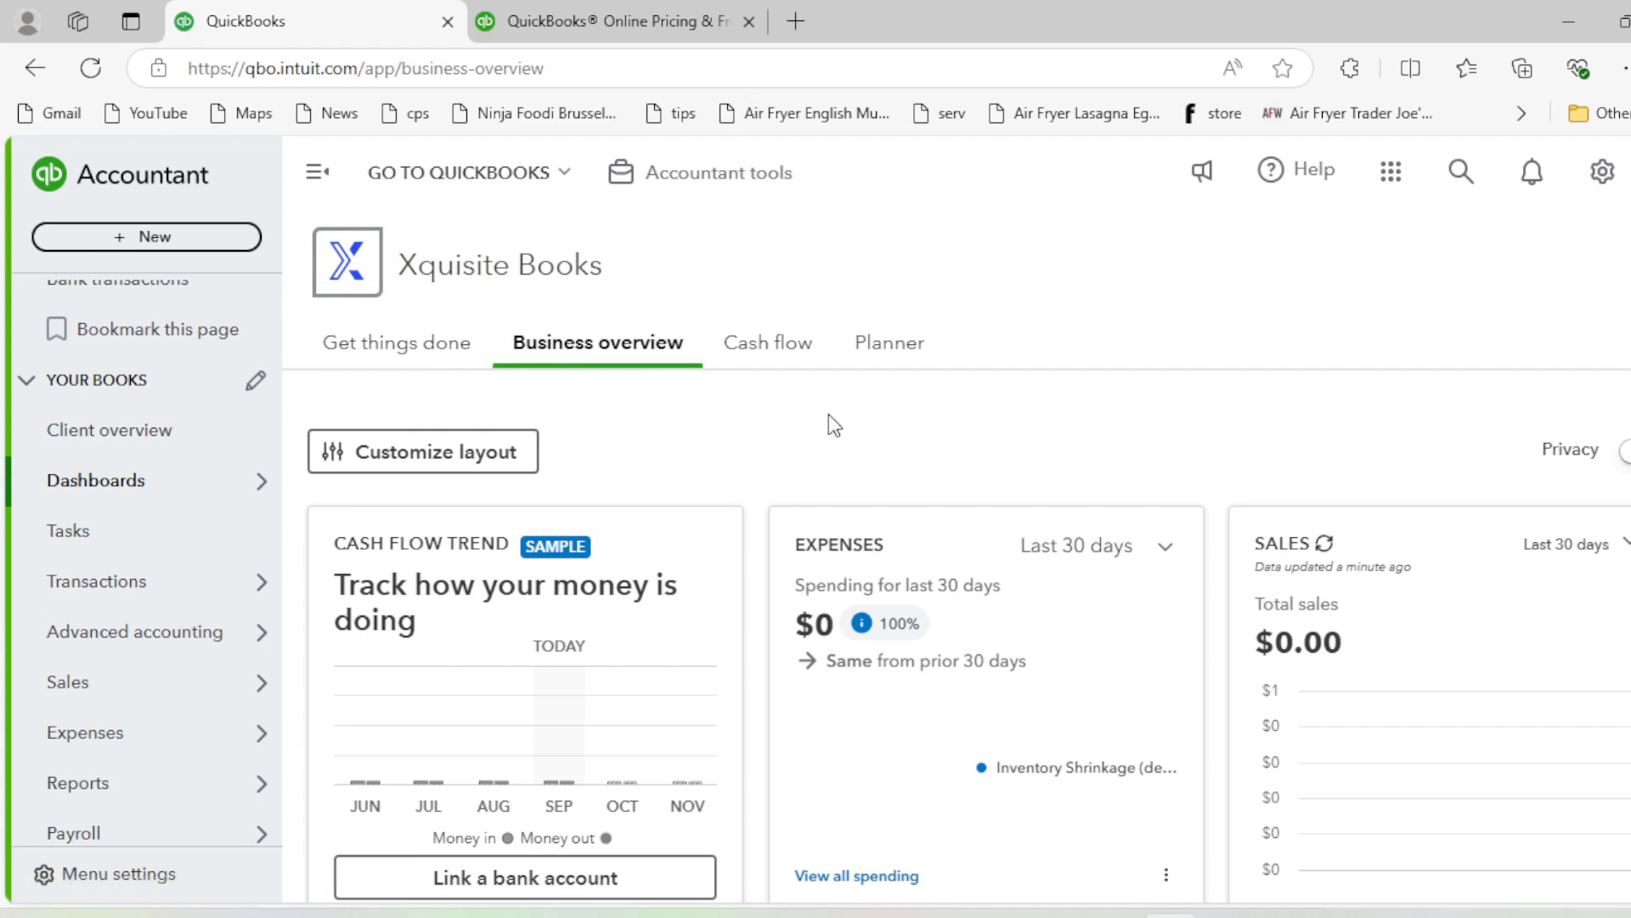
Switch to the QuickBooks Online pricing page and compare the prices and features of Simple Start, Essentials, Plus and Advanced
click(621, 32)
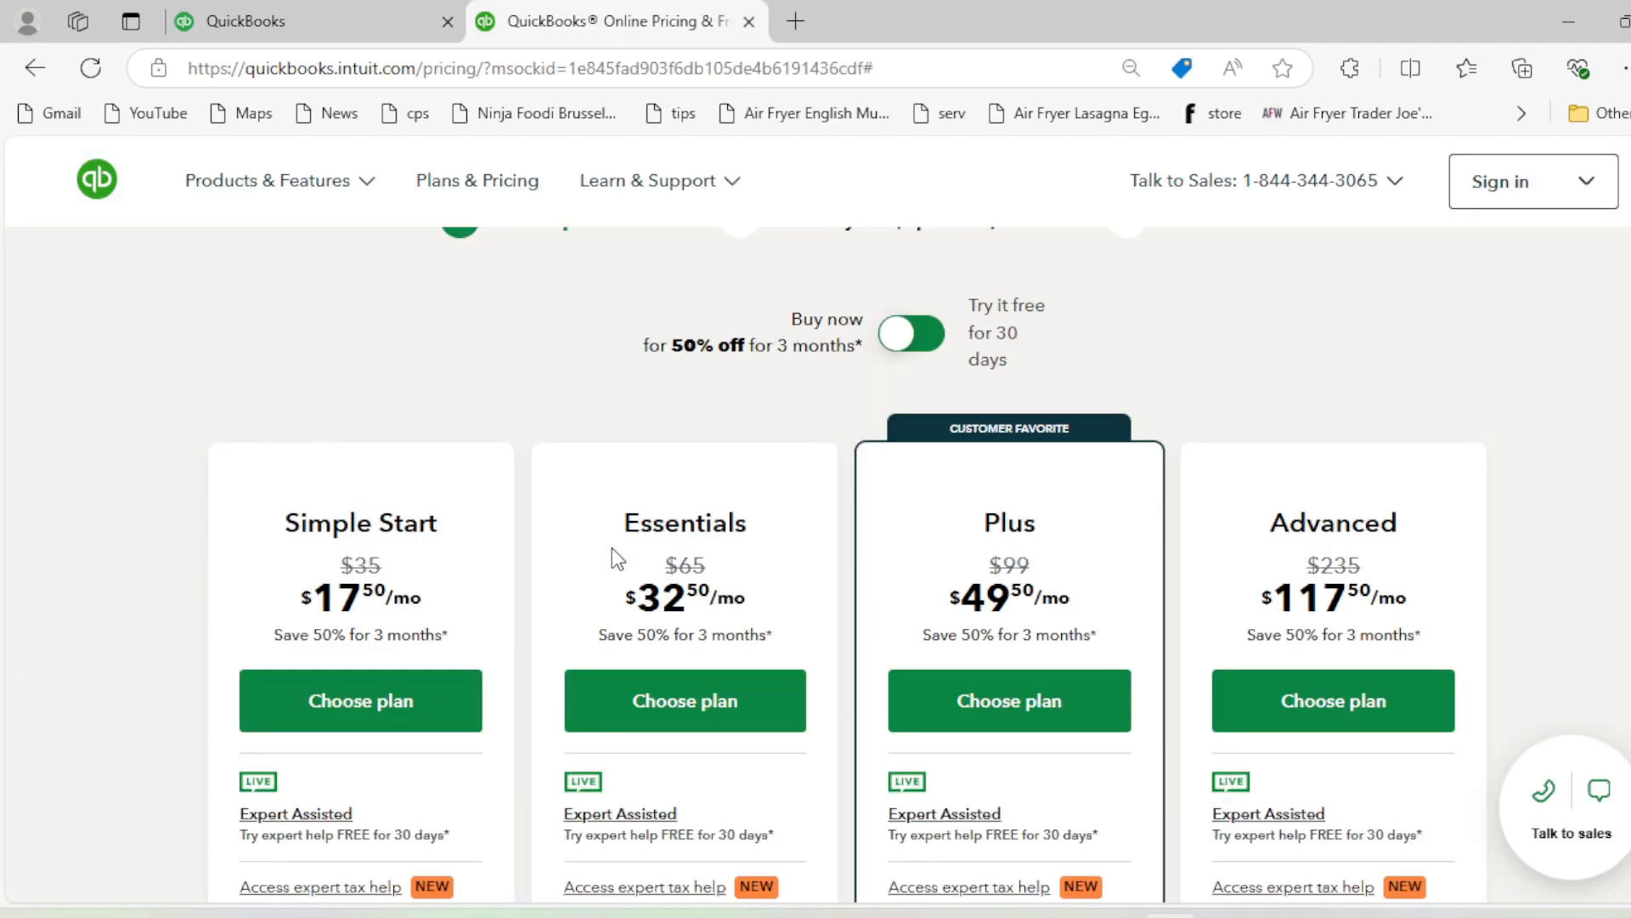
scroll(1544, 513, down, 2)
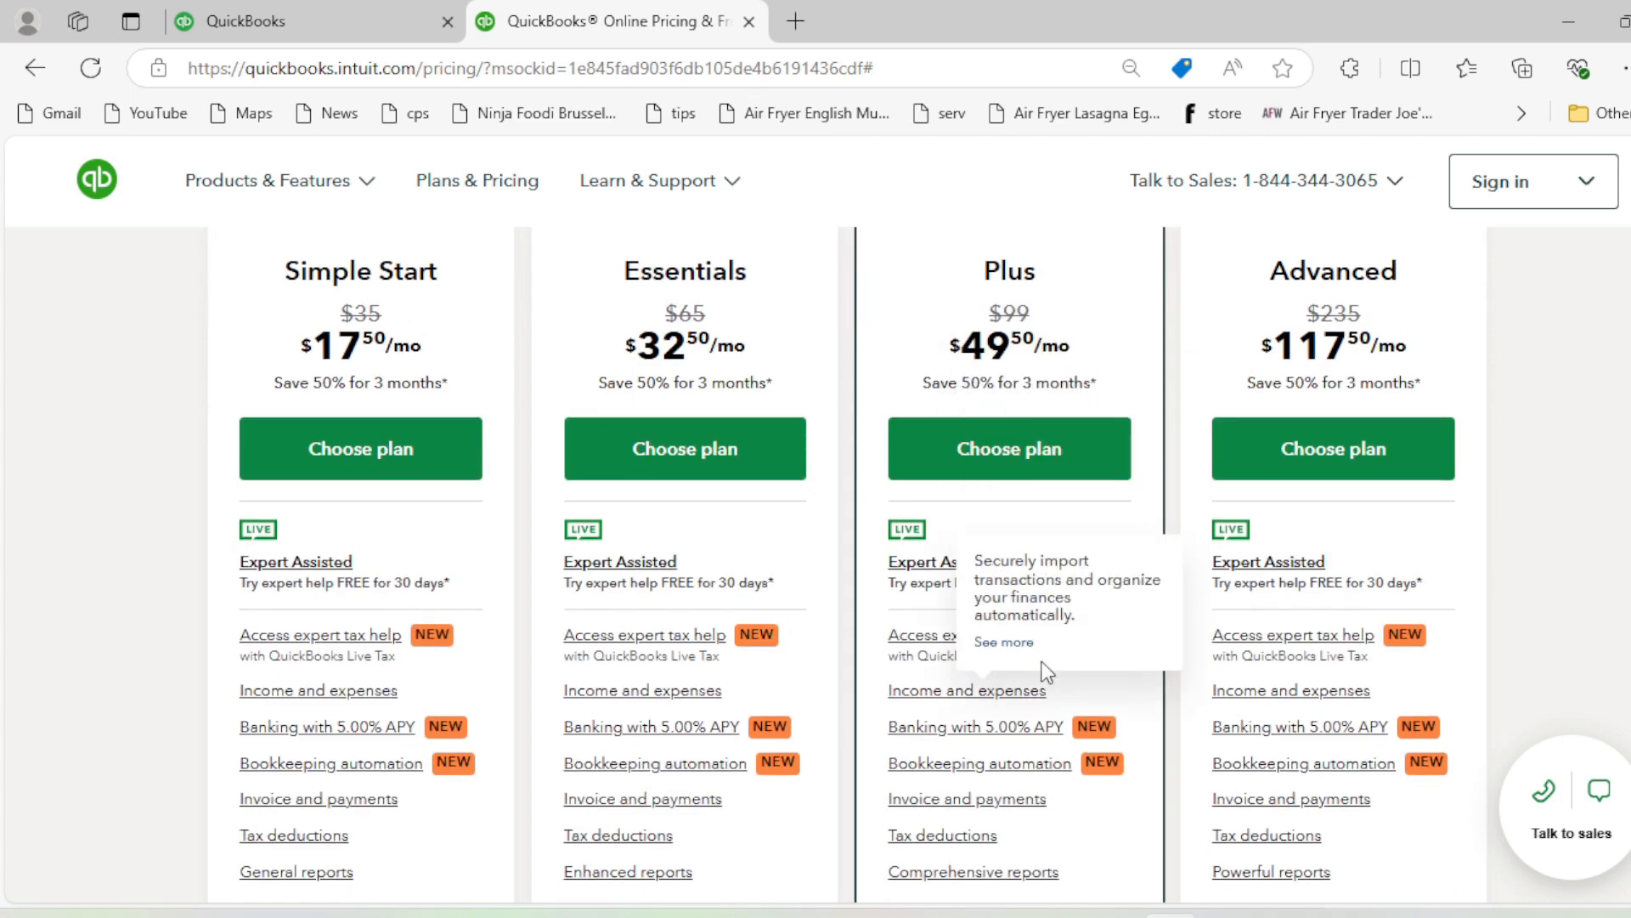
scroll(183, 463, up, 1)
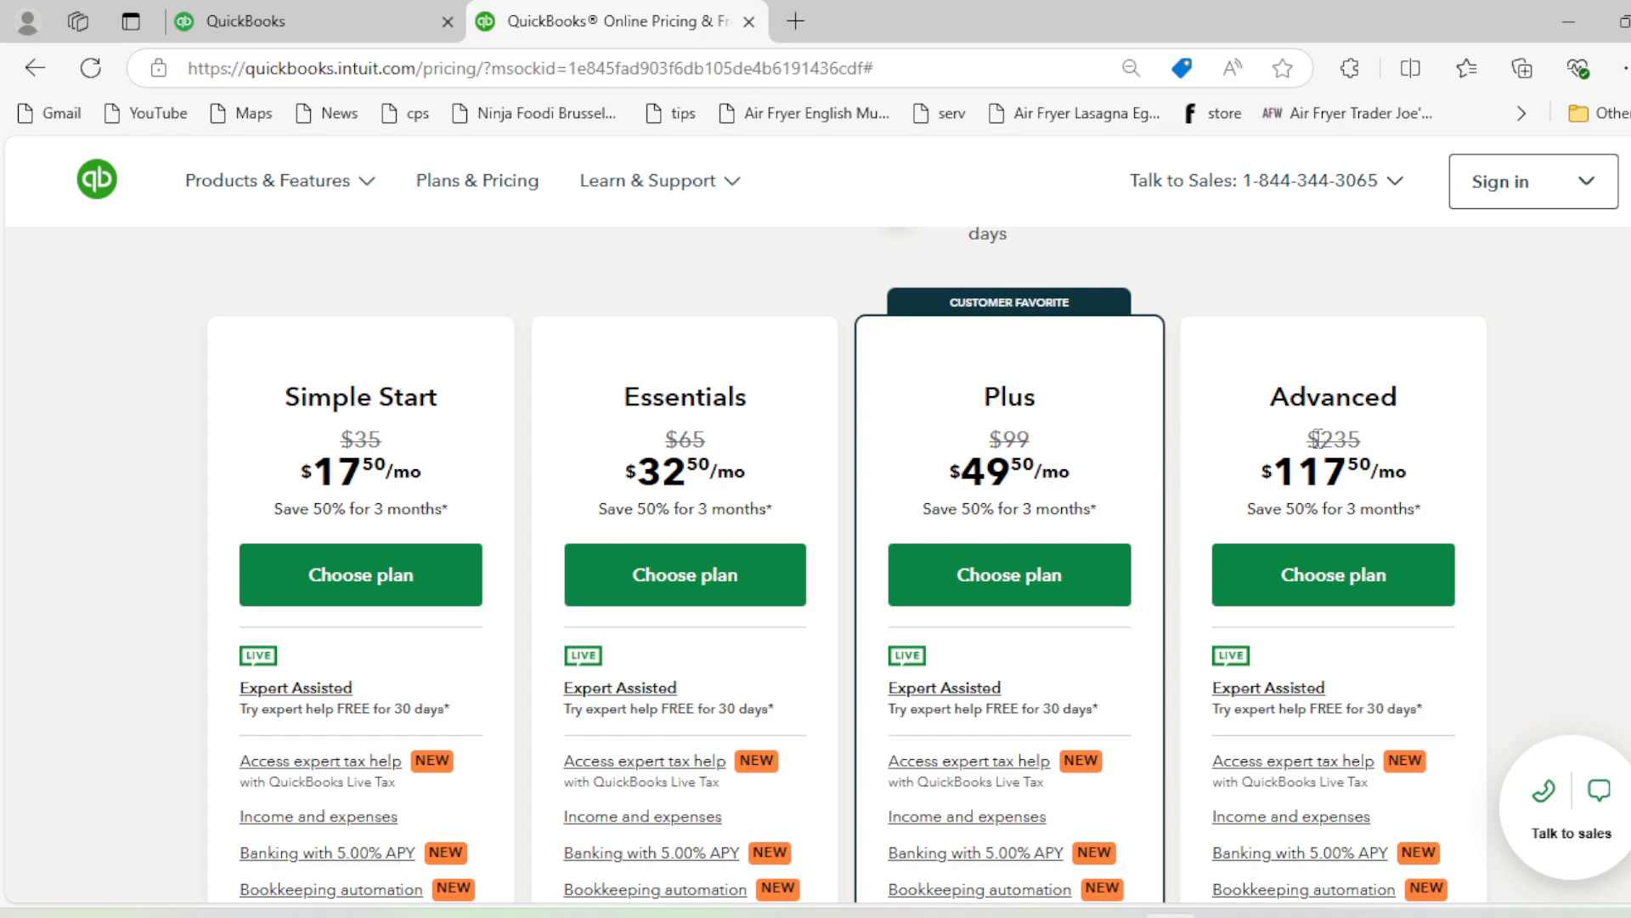
scroll(1315, 437, down, 3)
scroll(1282, 467, up, 3)
scroll(1483, 456, up, 2)
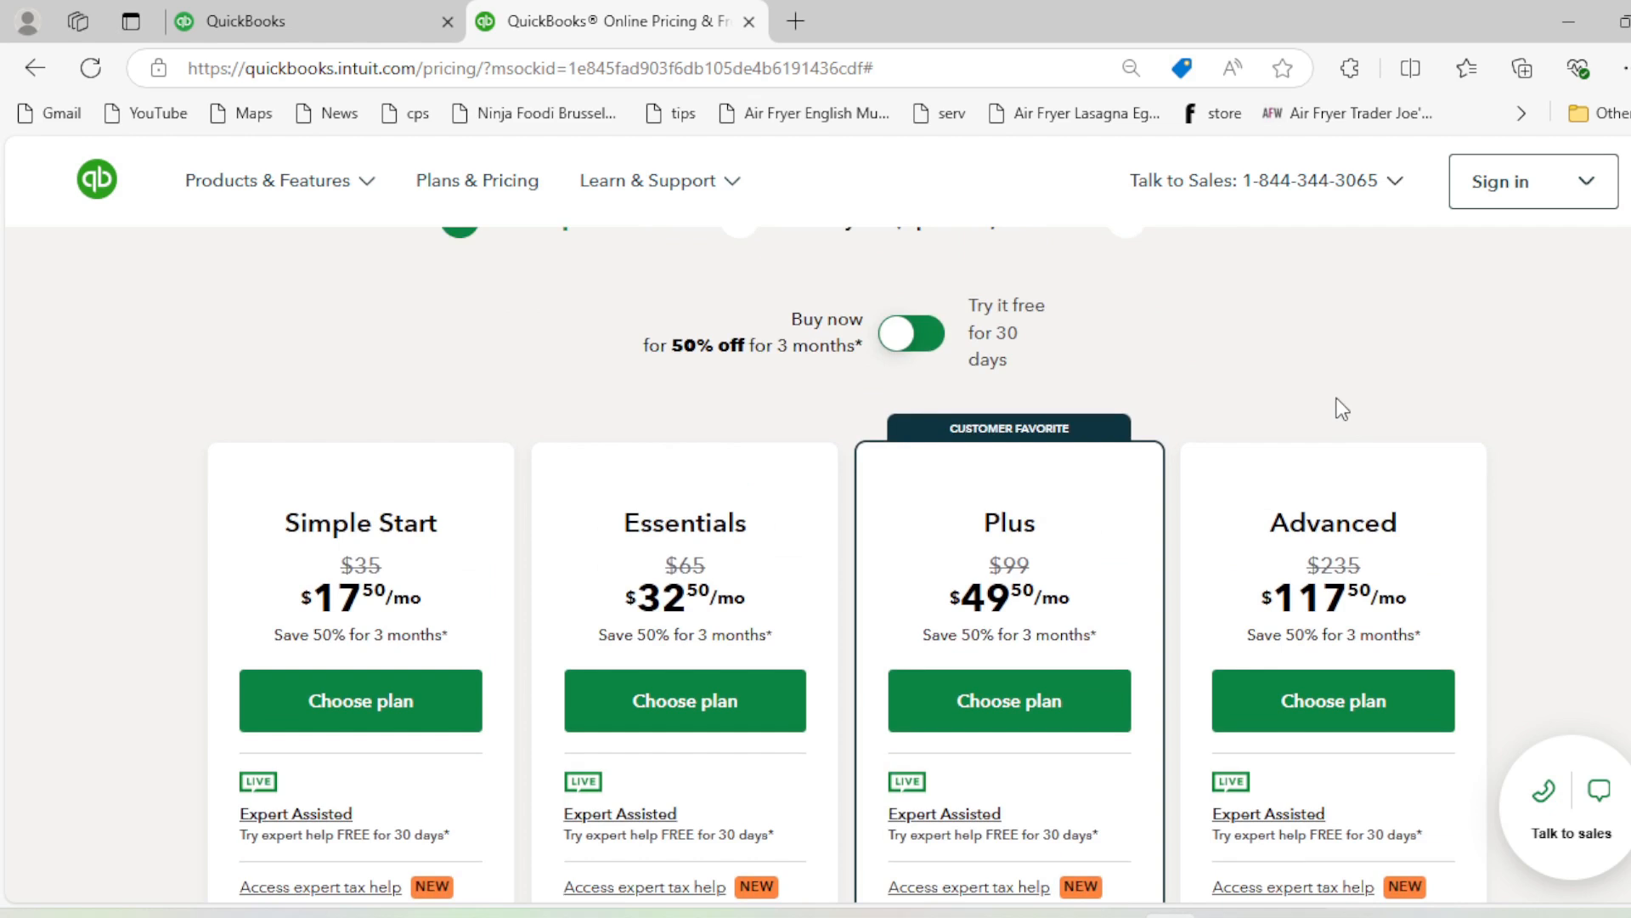
scroll(1408, 488, down, 2)
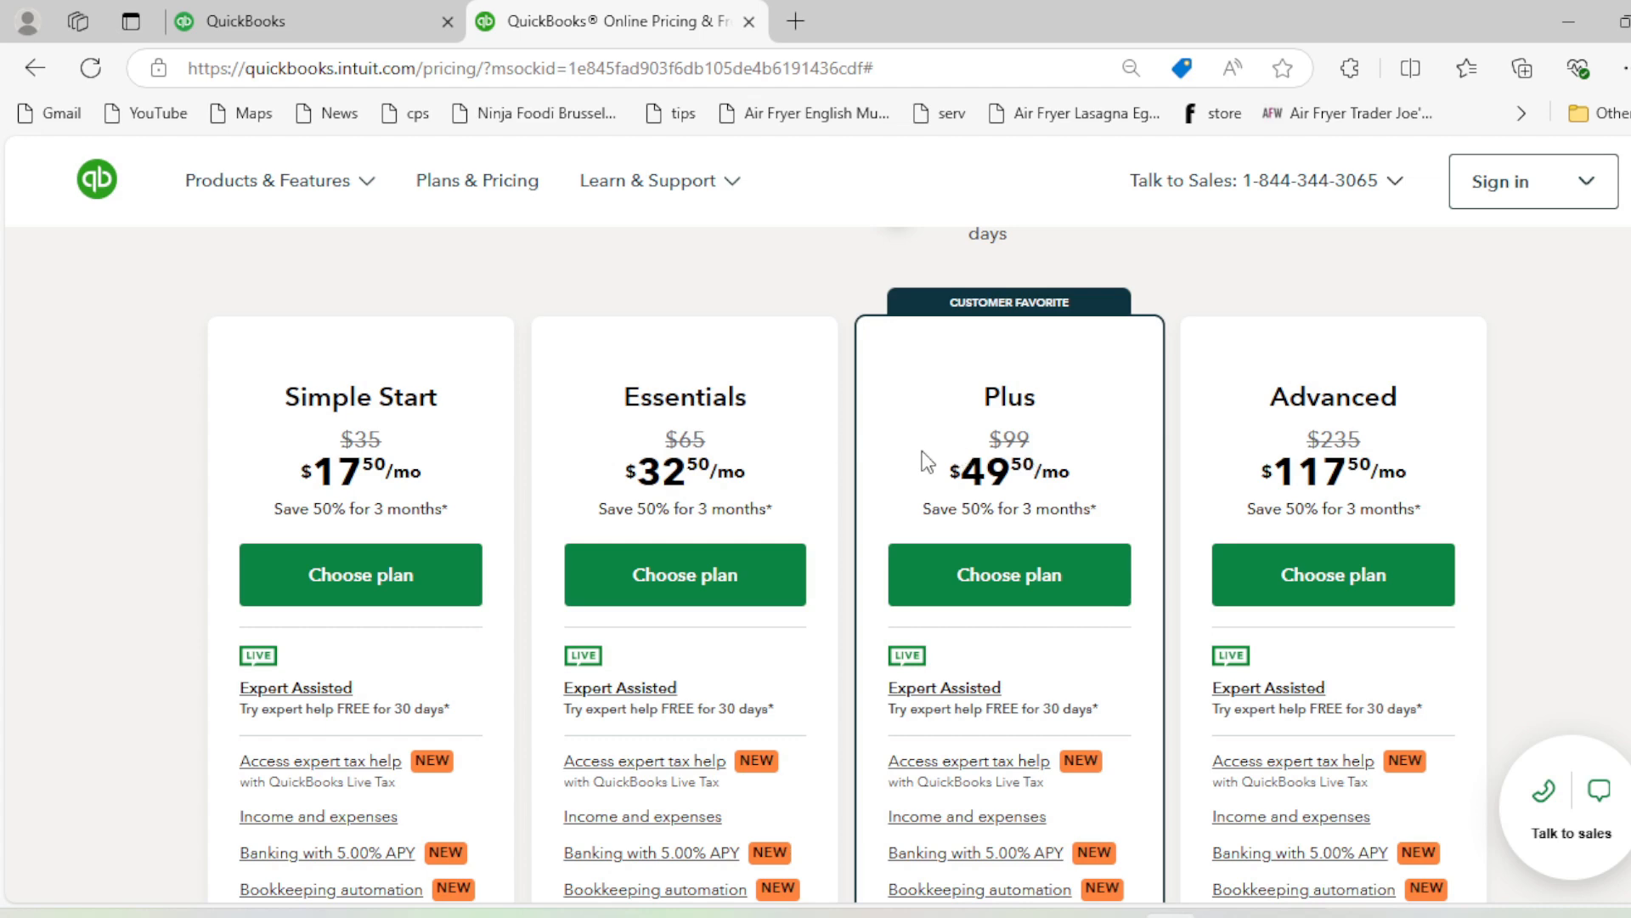
scroll(921, 450, down, 3)
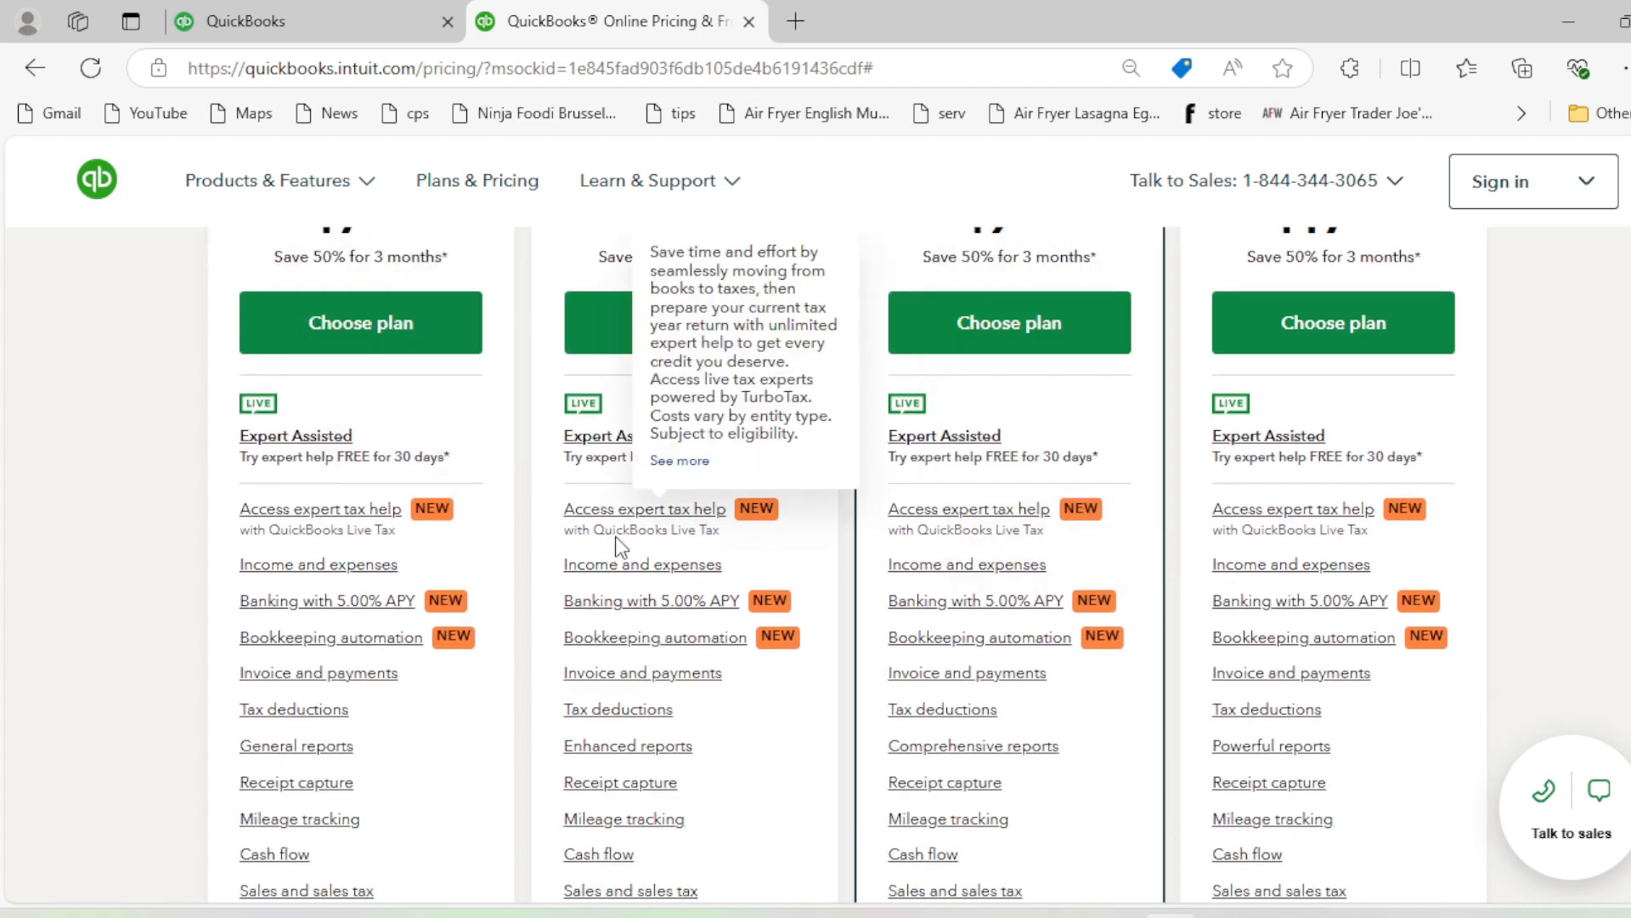
mouse_move(1037, 493)
scroll(1035, 488, down, 7)
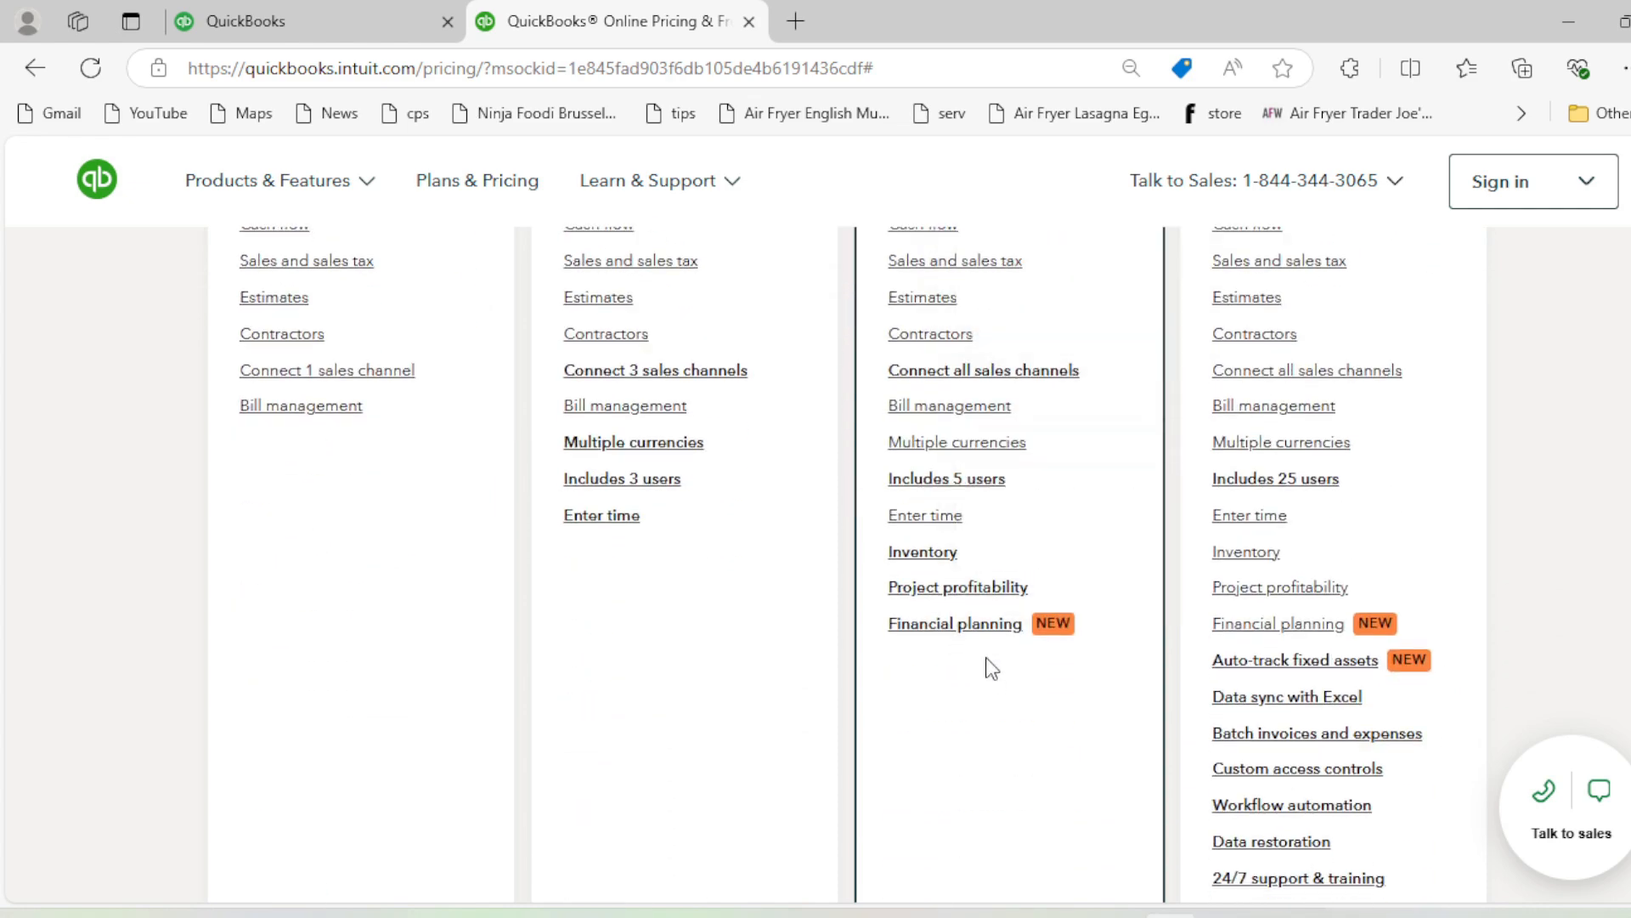
mouse_move(1028, 526)
scroll(1258, 649, down, 4)
scroll(1259, 651, up, 10)
mouse_move(960, 604)
scroll(960, 604, up, 9)
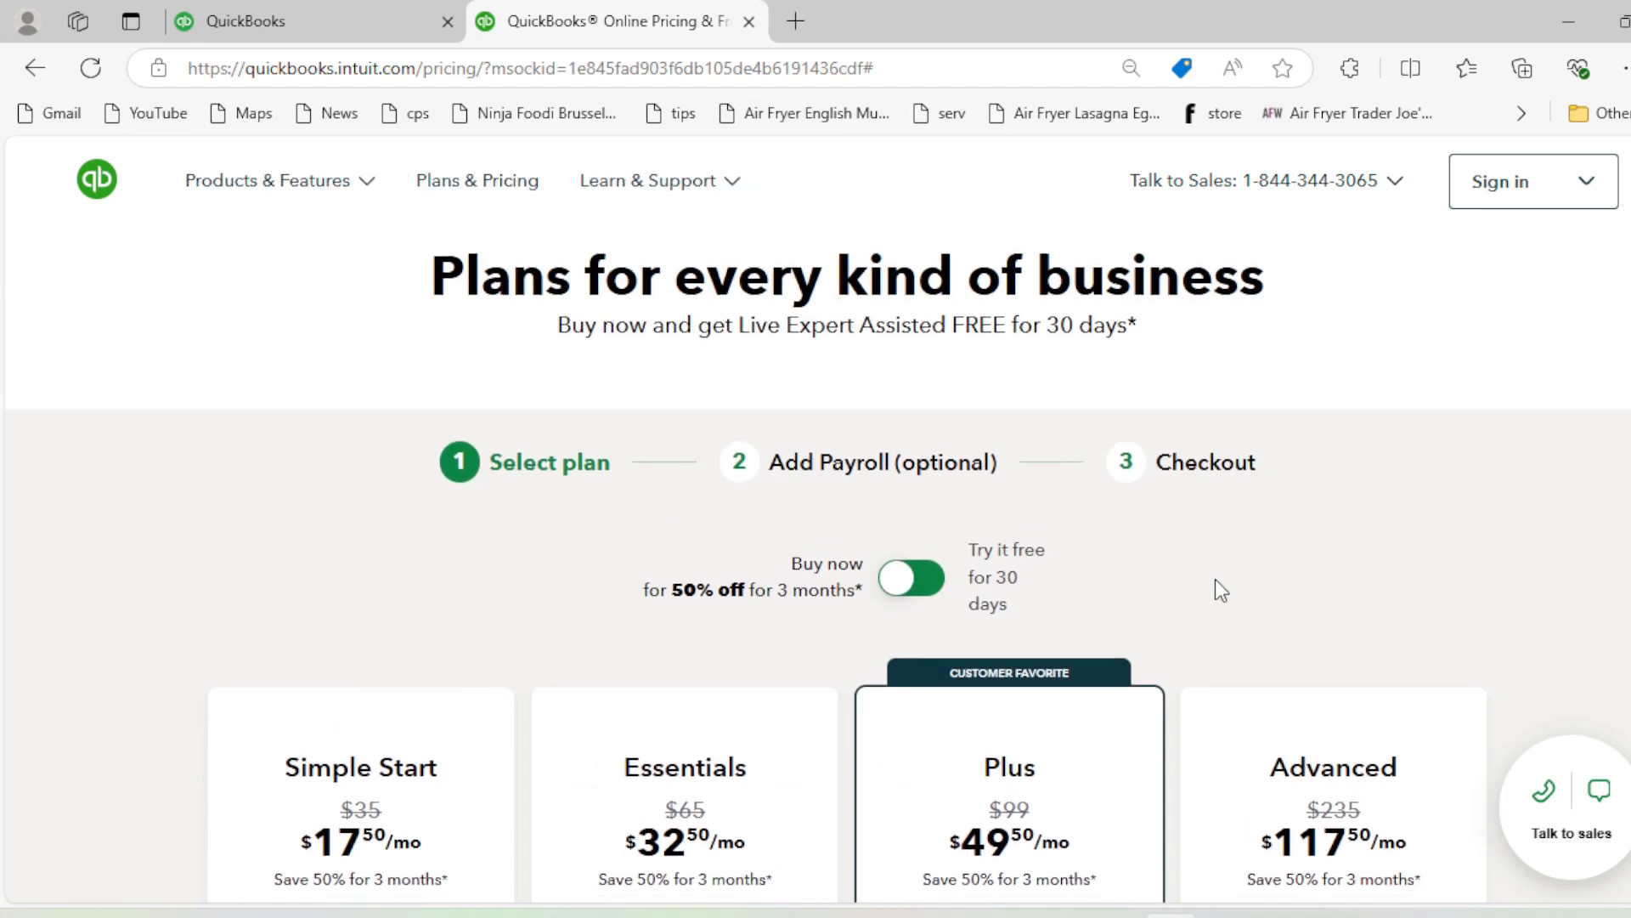
scroll(1215, 578, down, 4)
scroll(1215, 564, up, 5)
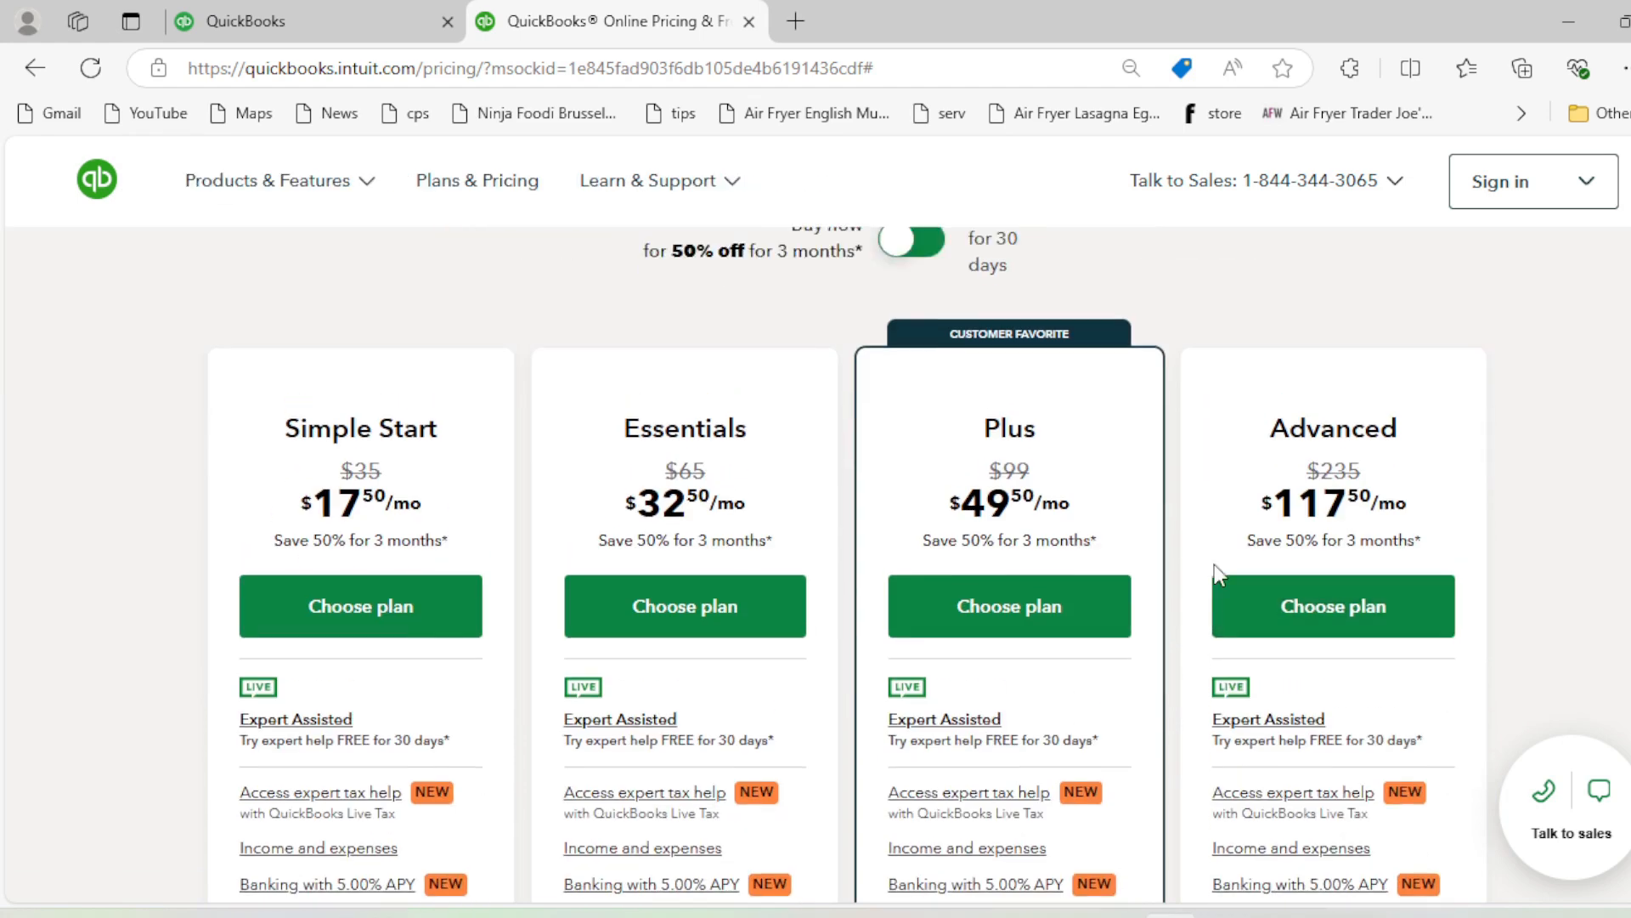
Return to the company's Business overview dashboard and start customizing its layout
click(366, 15)
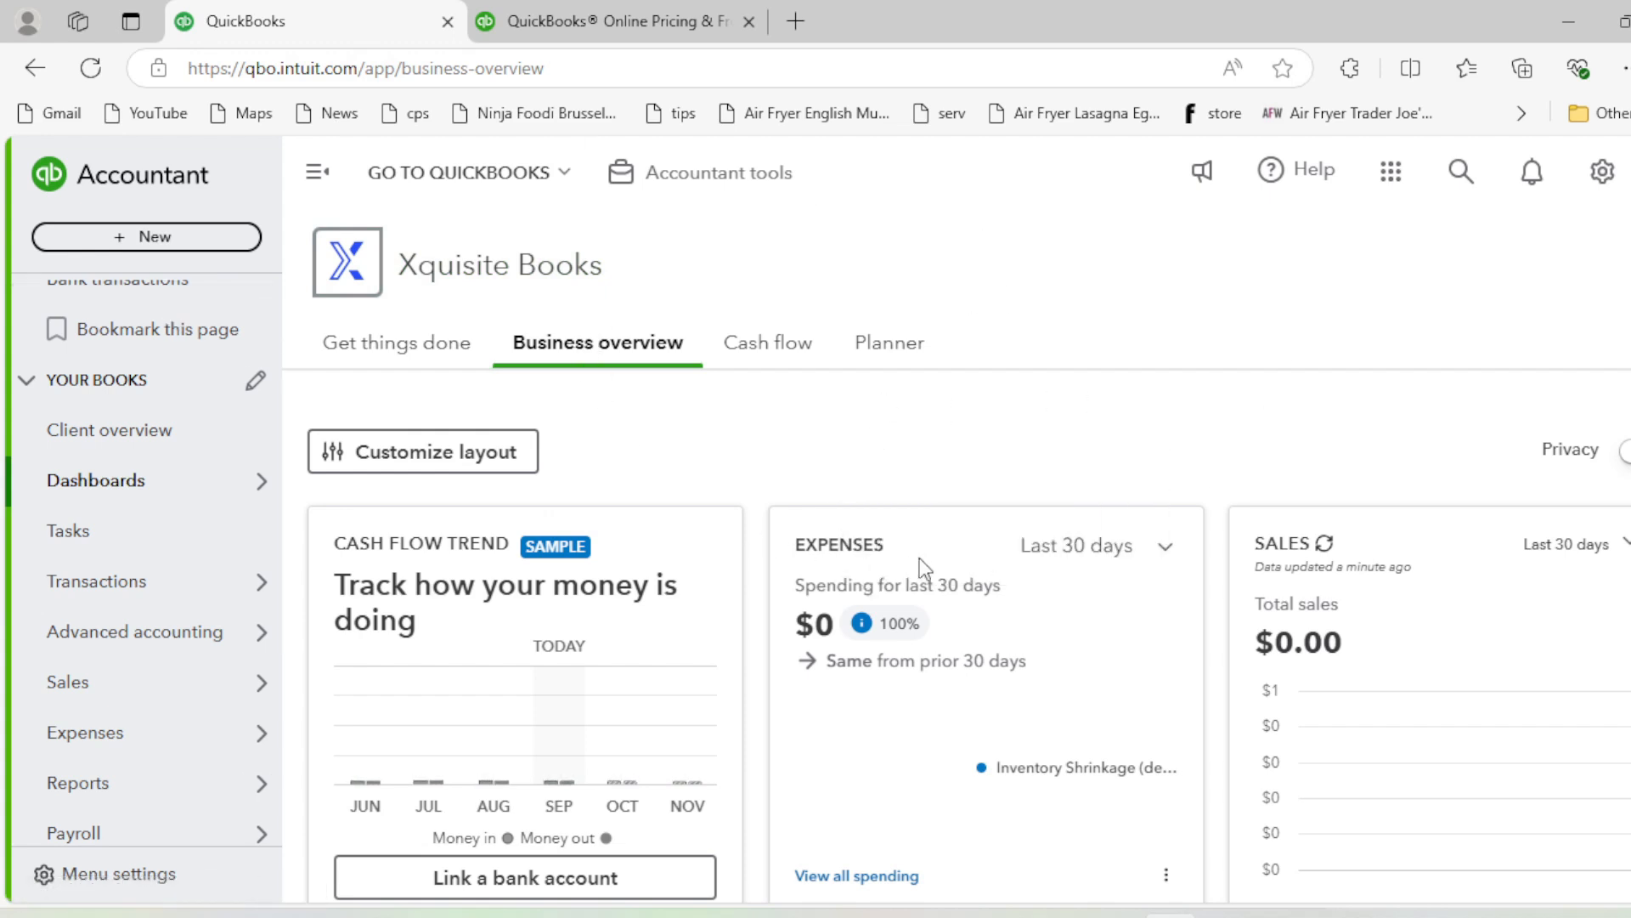
click(572, 350)
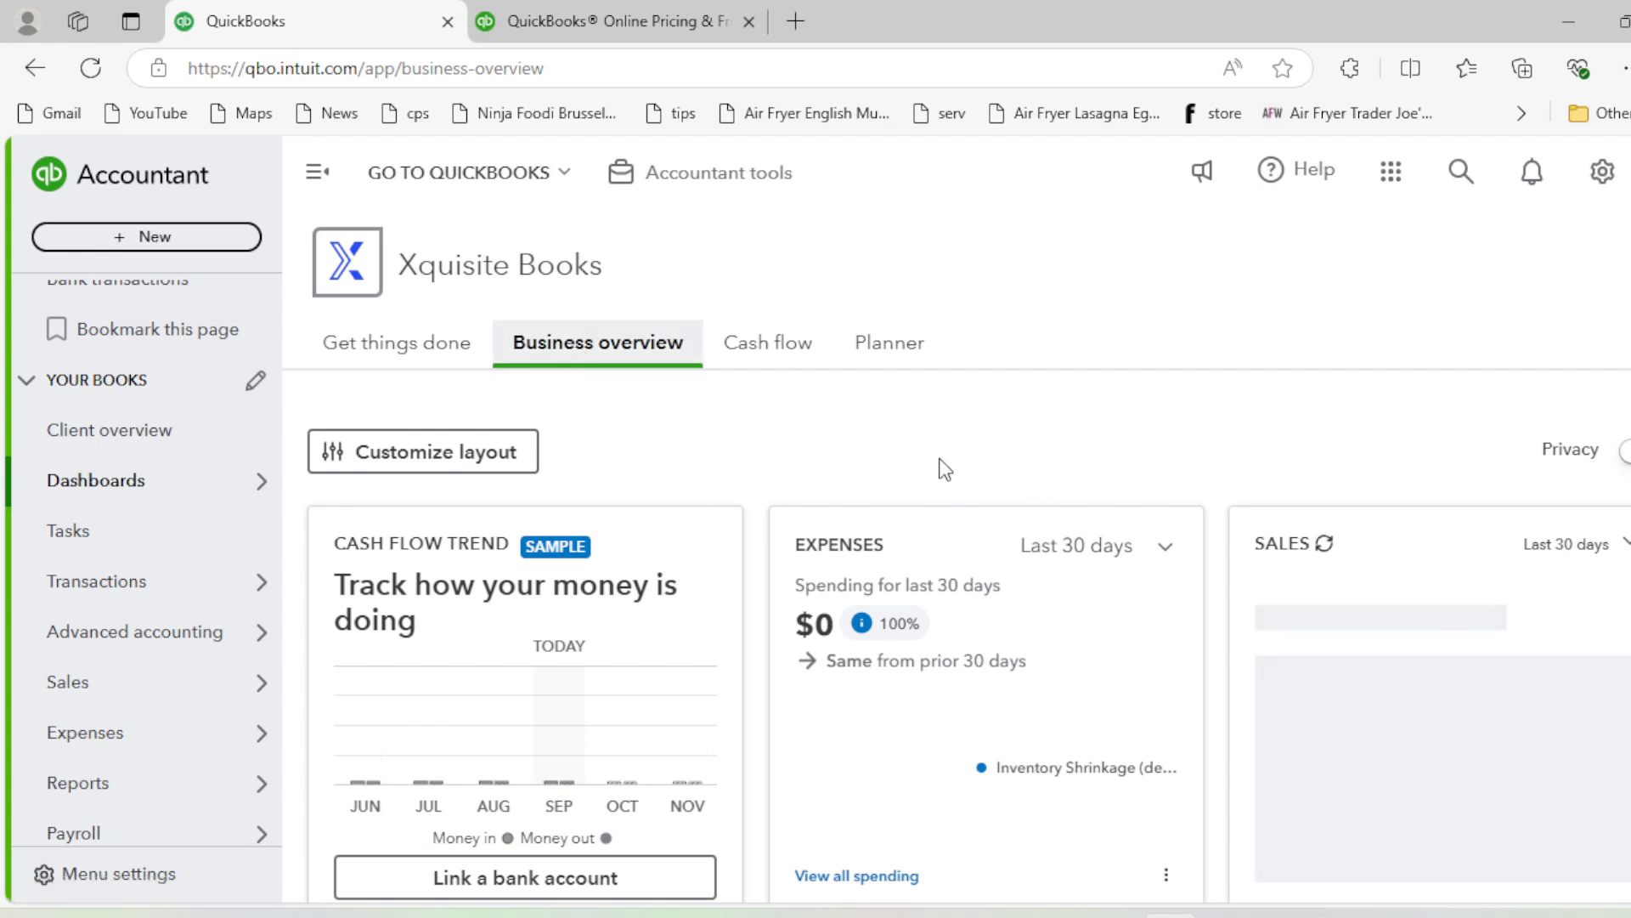
scroll(934, 425, down, 3)
scroll(926, 396, up, 3)
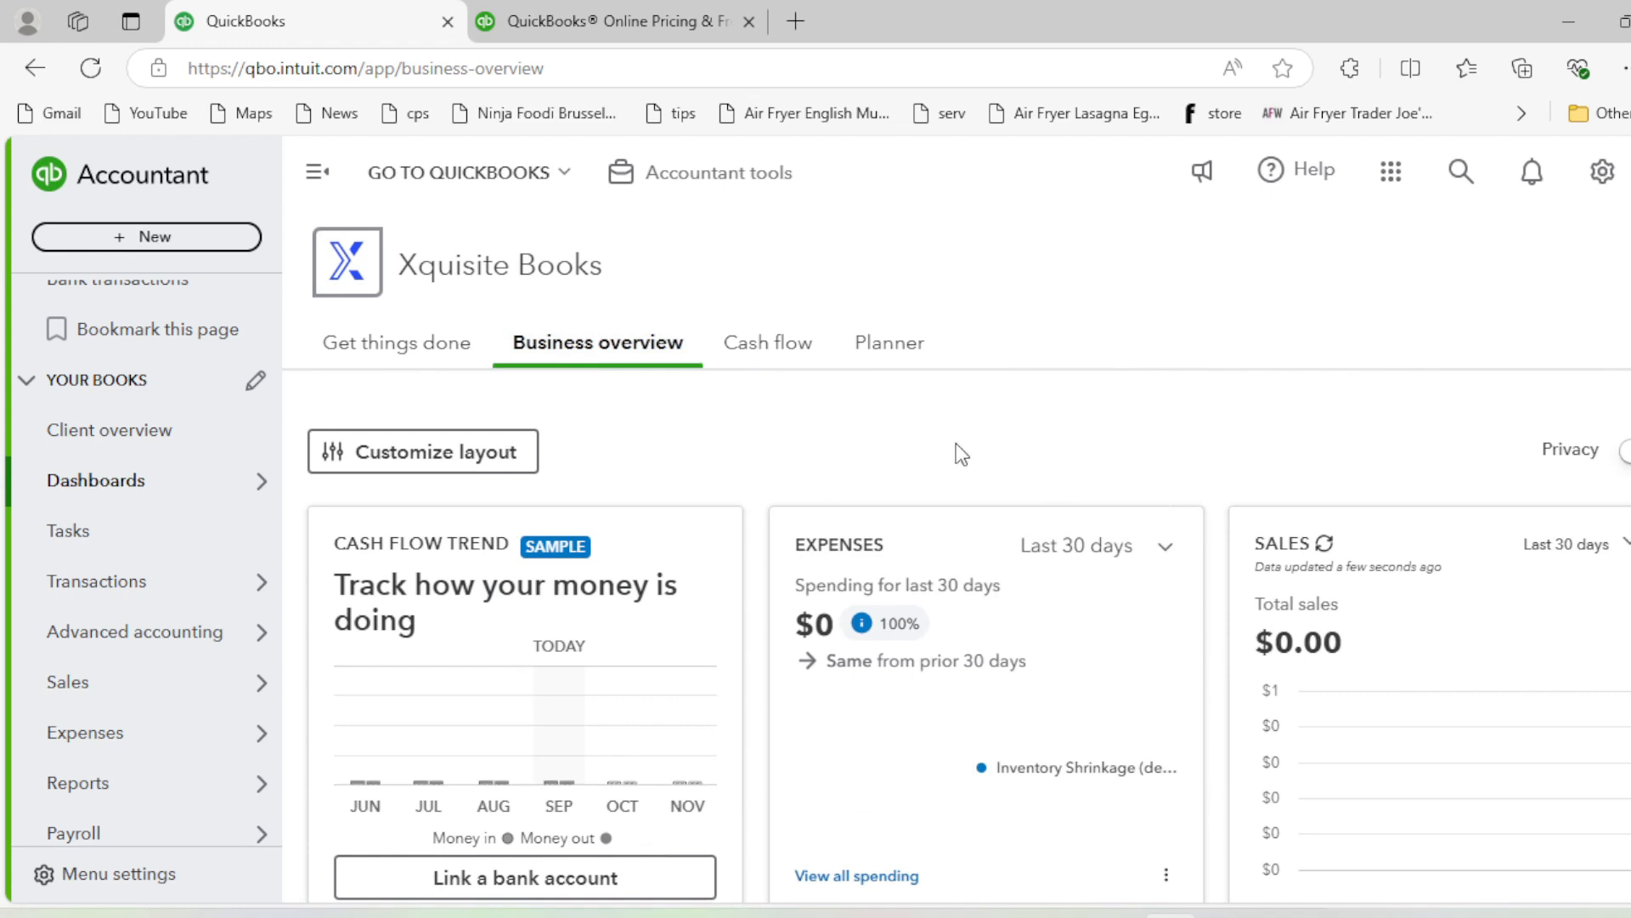
click(445, 453)
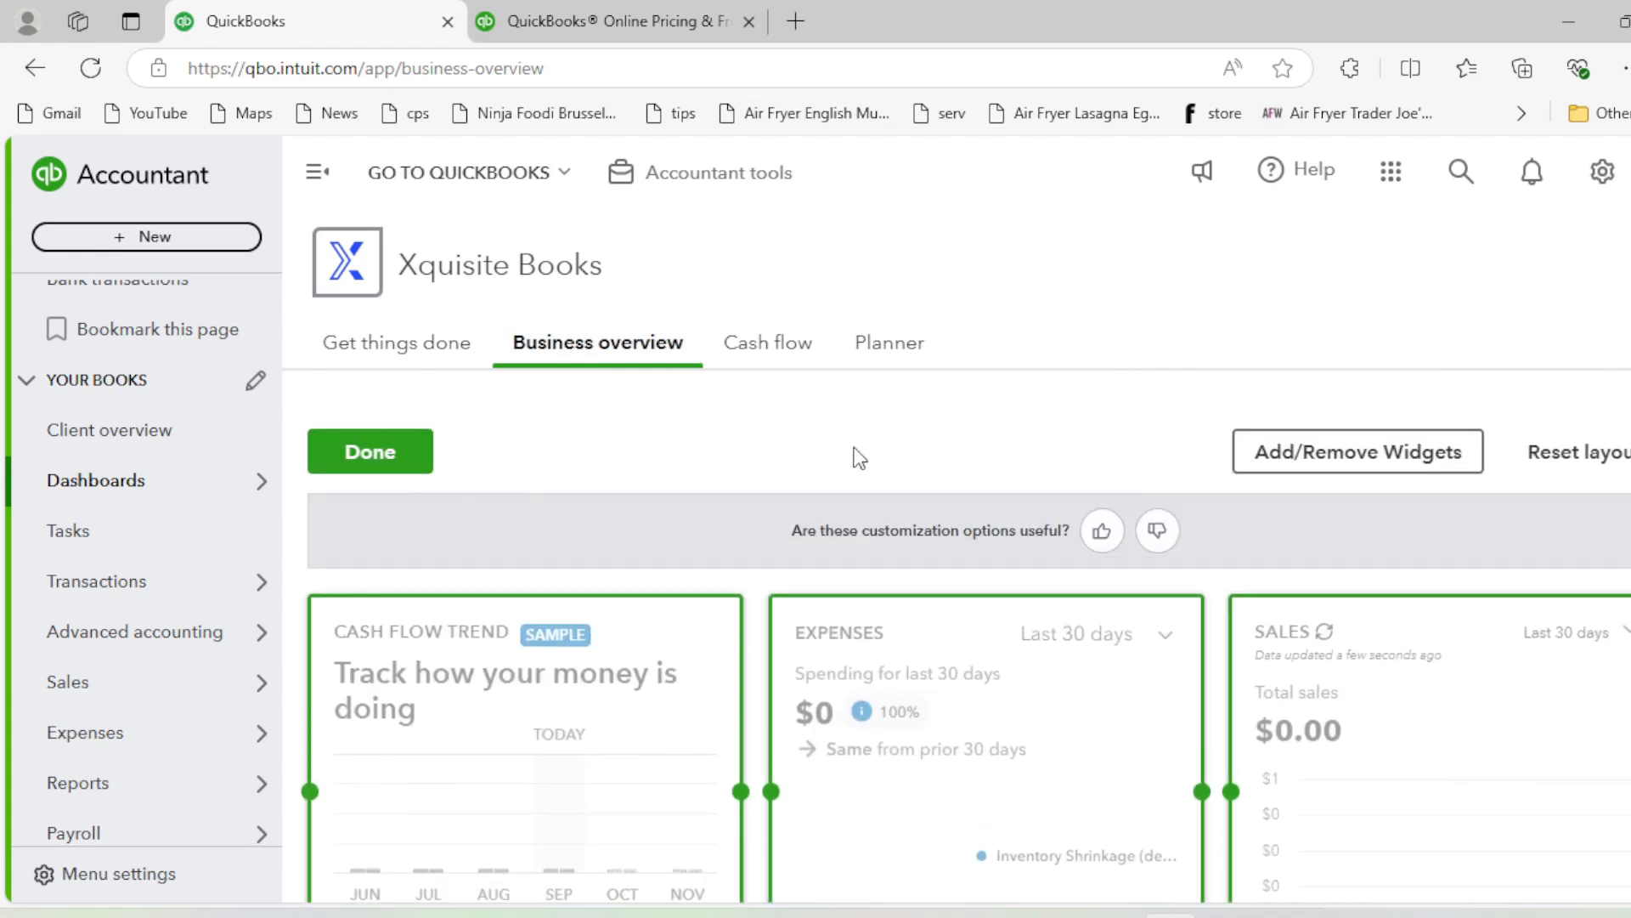
Move the Expenses widget to the first position of the top widget row, where Cash Flow Trend is
scroll(856, 454, down, 3)
mouse_move(790, 448)
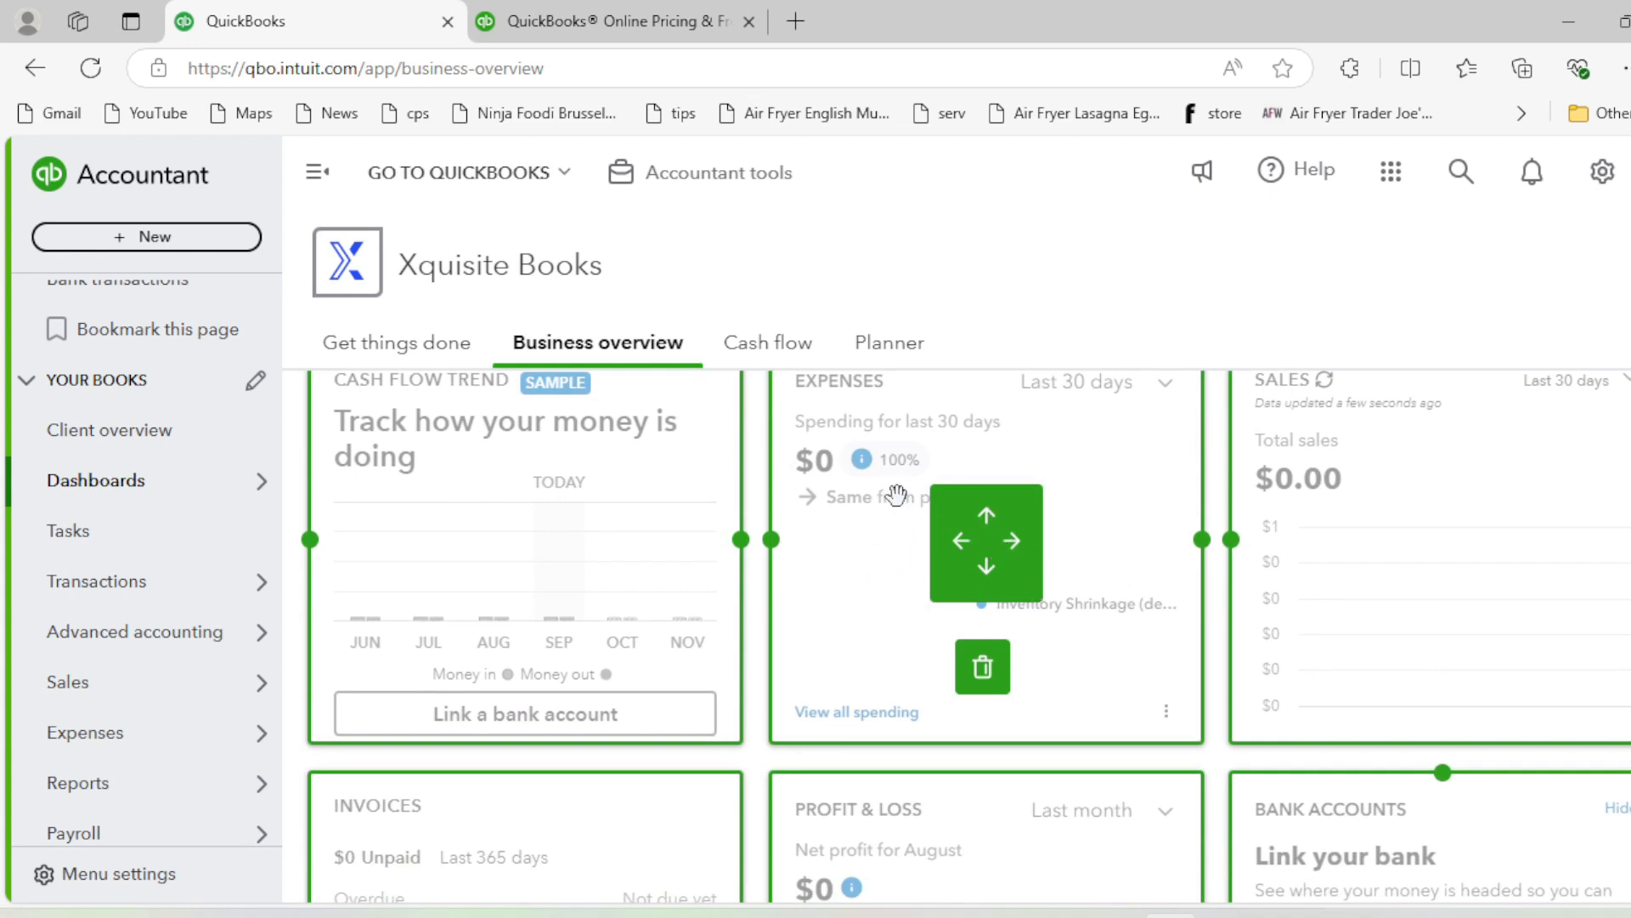
drag(897, 495, 572, 539)
scroll(836, 609, up, 2)
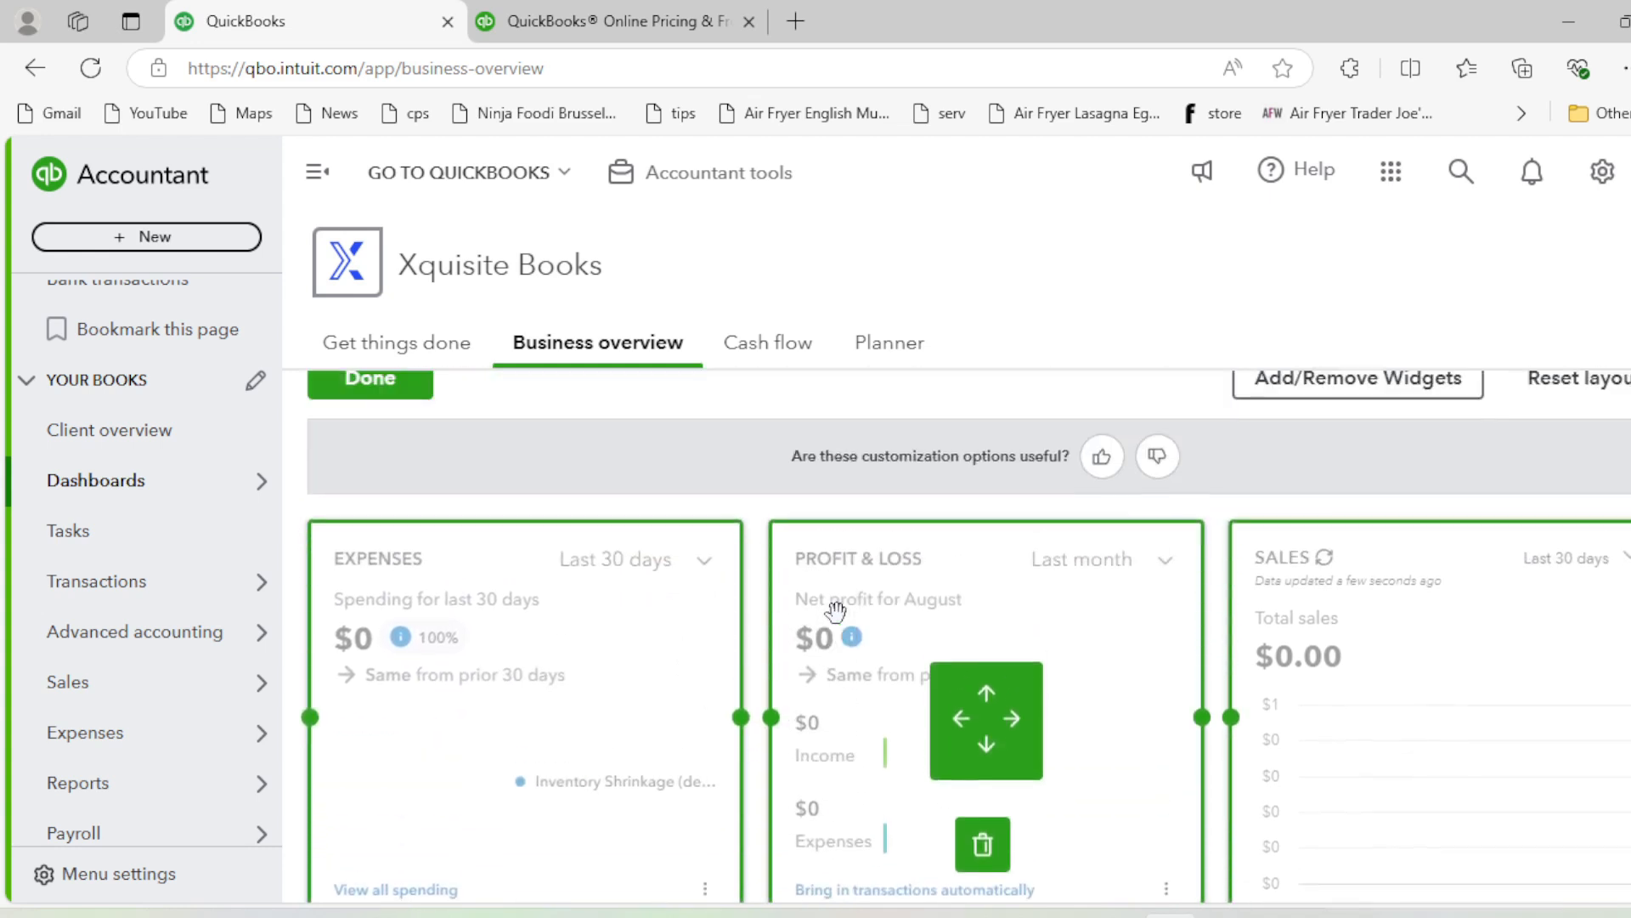
Rearrange the top widget row in the order Profit & Loss, Sales and Expenses
scroll(837, 586, down, 5)
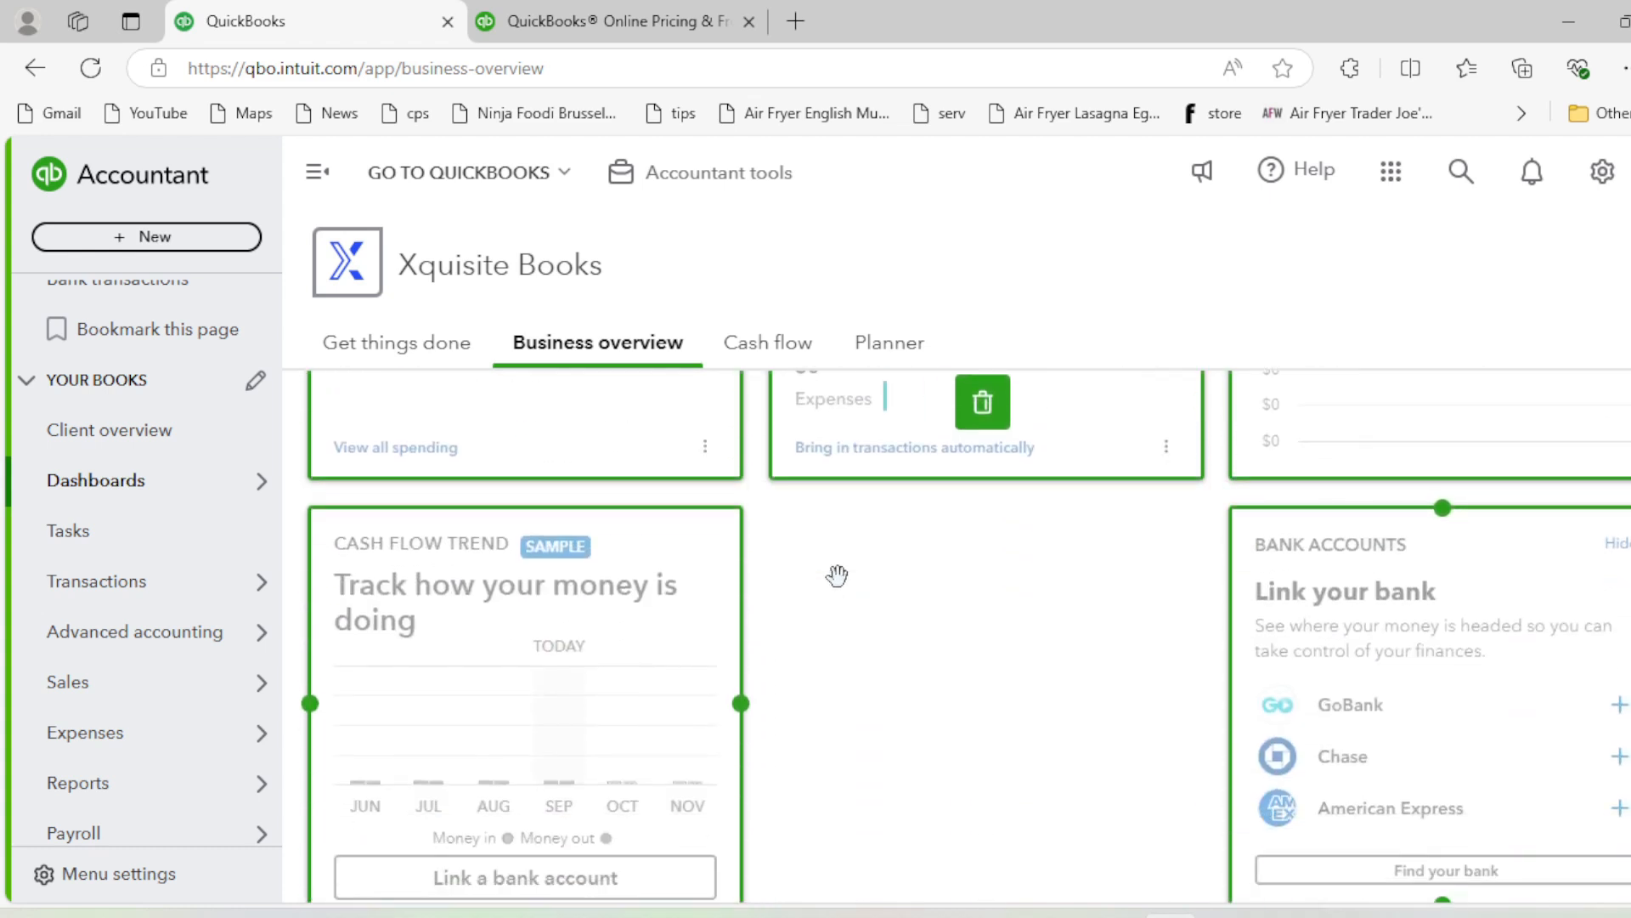
scroll(838, 582, up, 4)
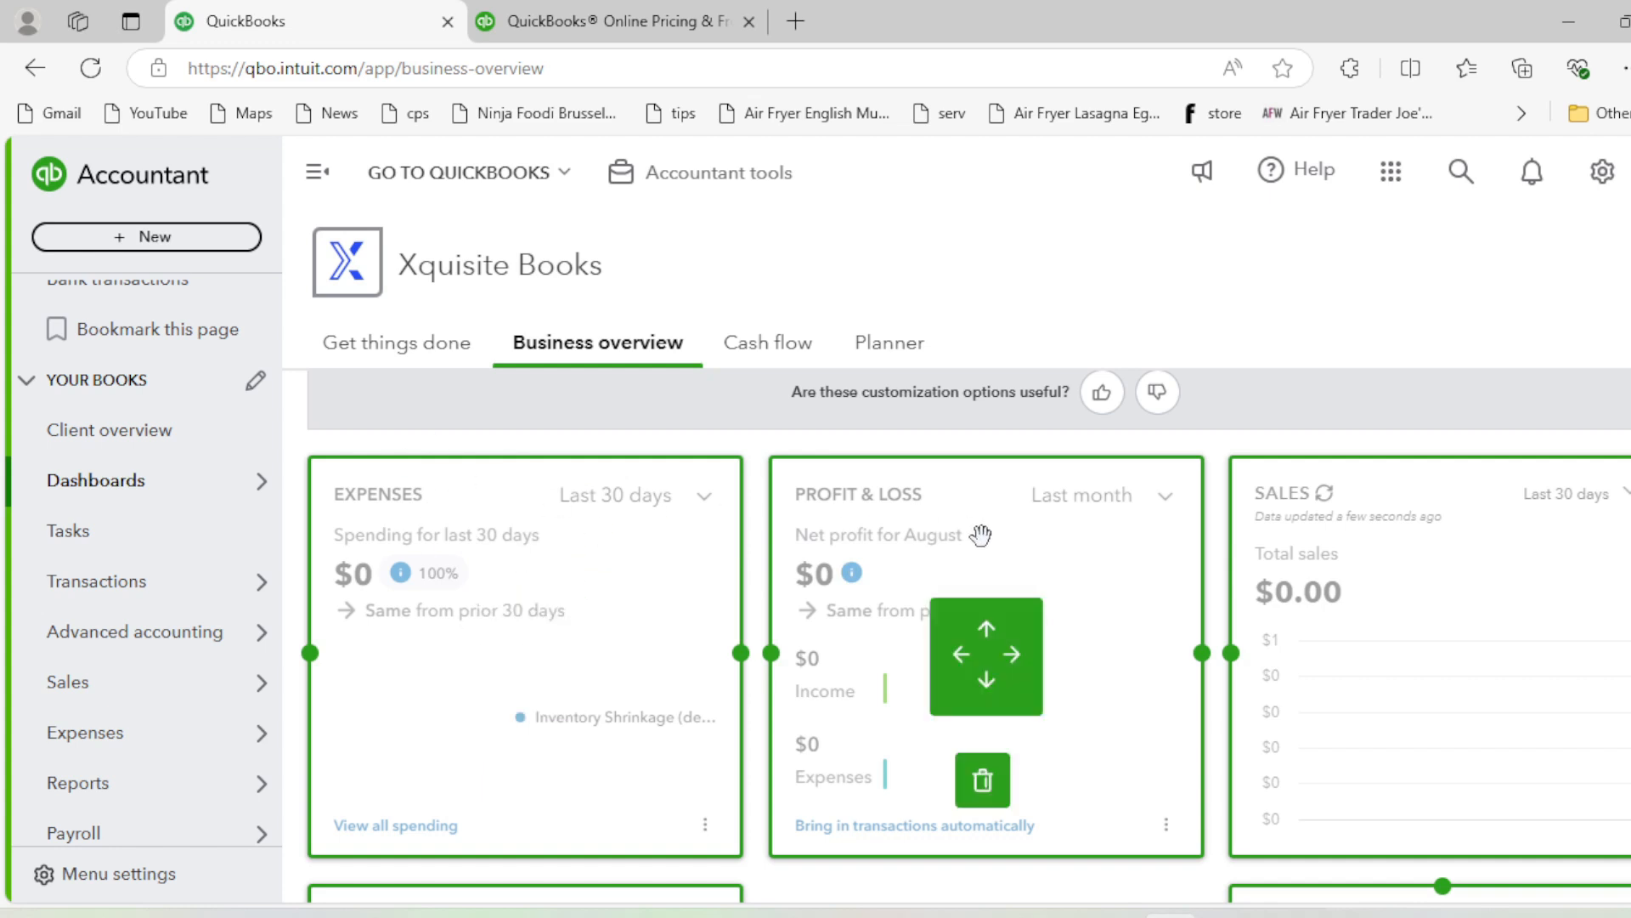
drag(981, 534, 586, 532)
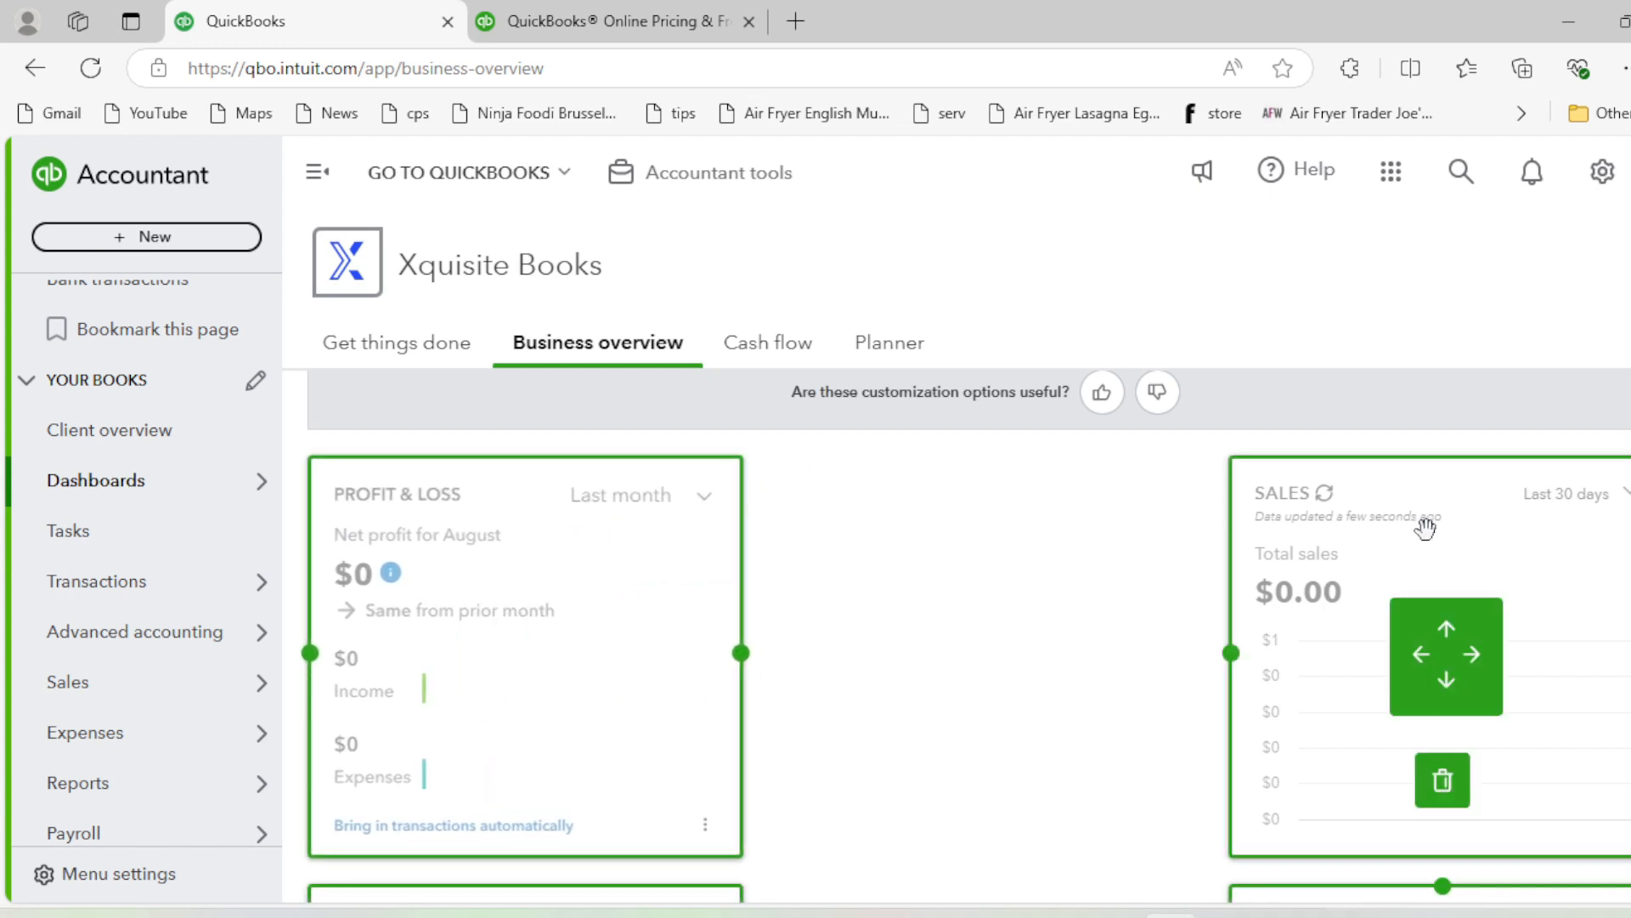
drag(1426, 528, 1143, 528)
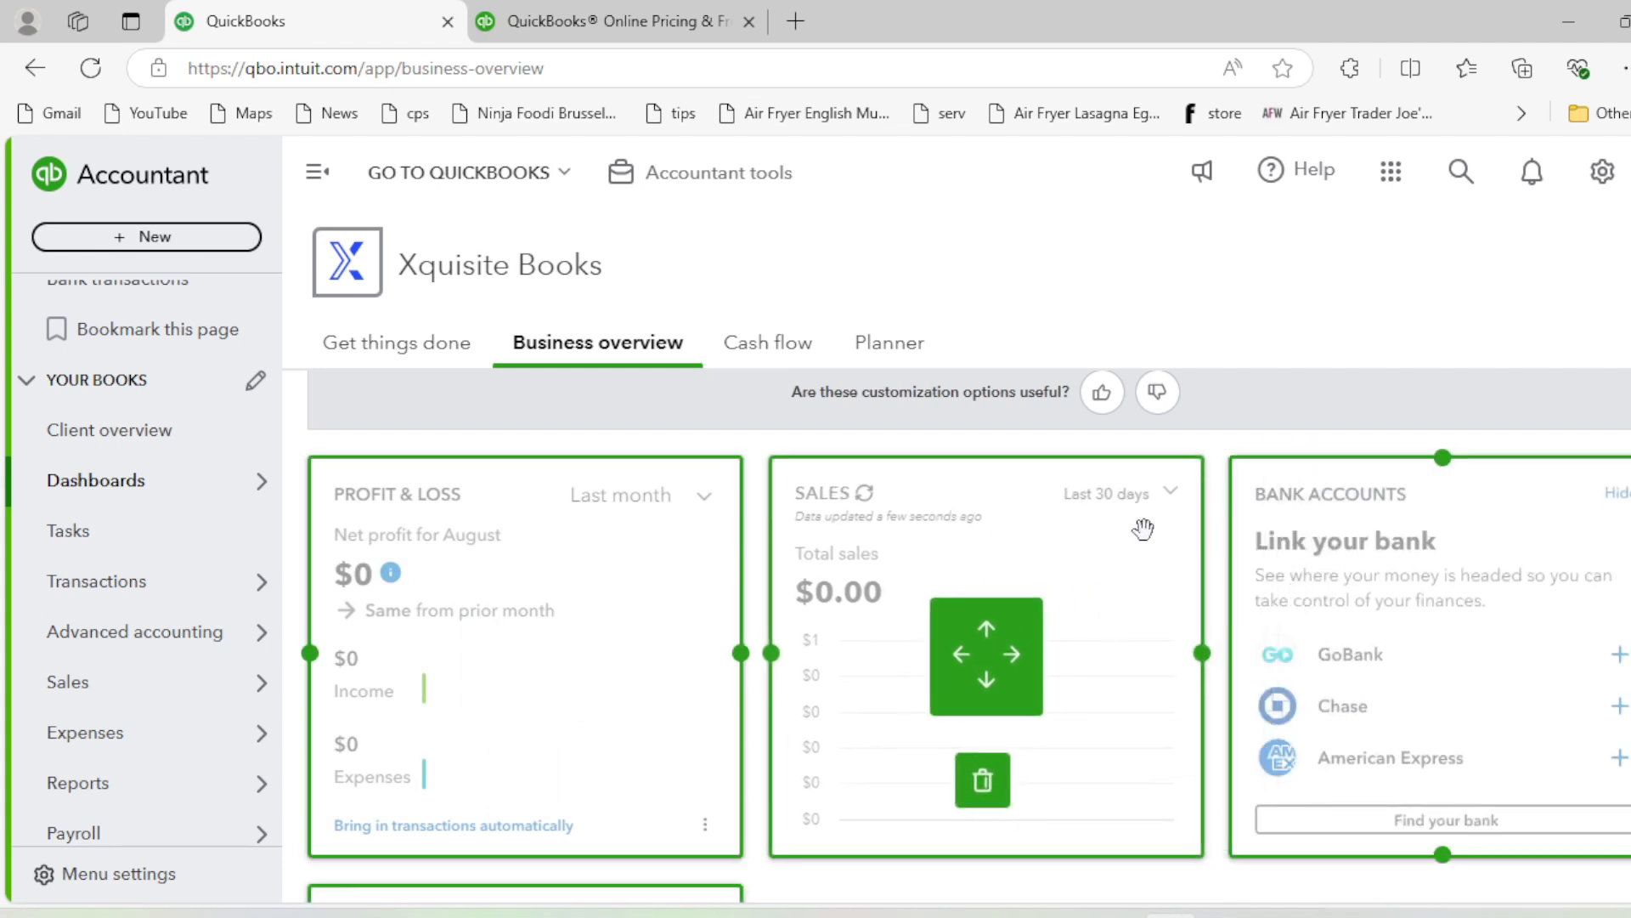
scroll(1399, 553, down, 3)
drag(607, 747, 1399, 524)
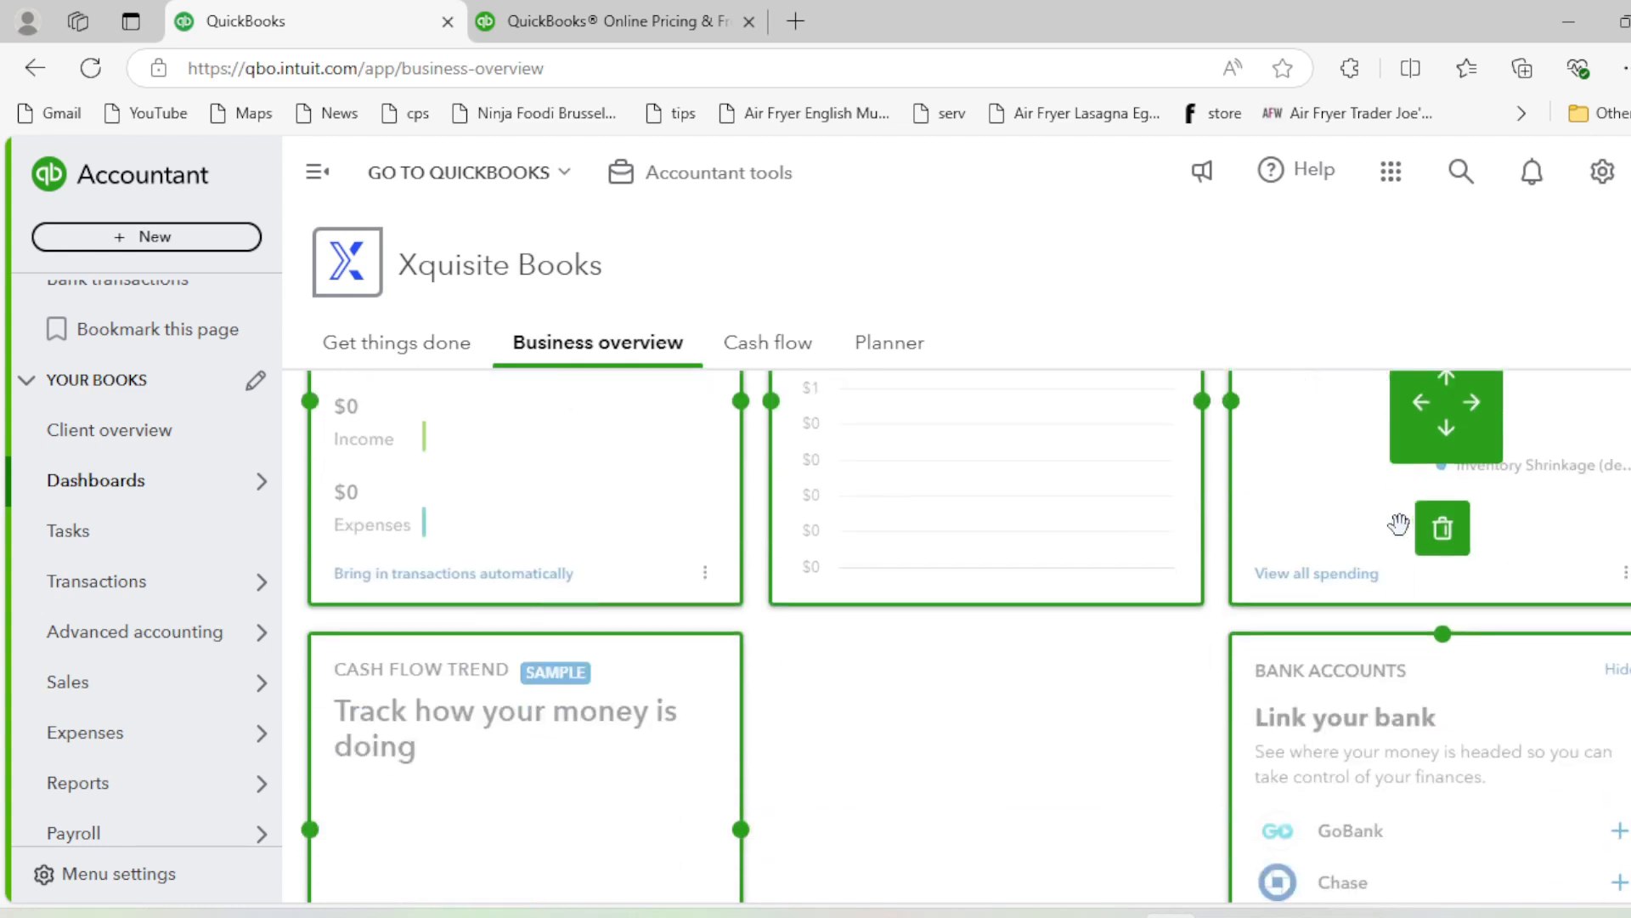
Widen the Cash Flow Trend widget to span the full second row
scroll(1012, 600, down, 3)
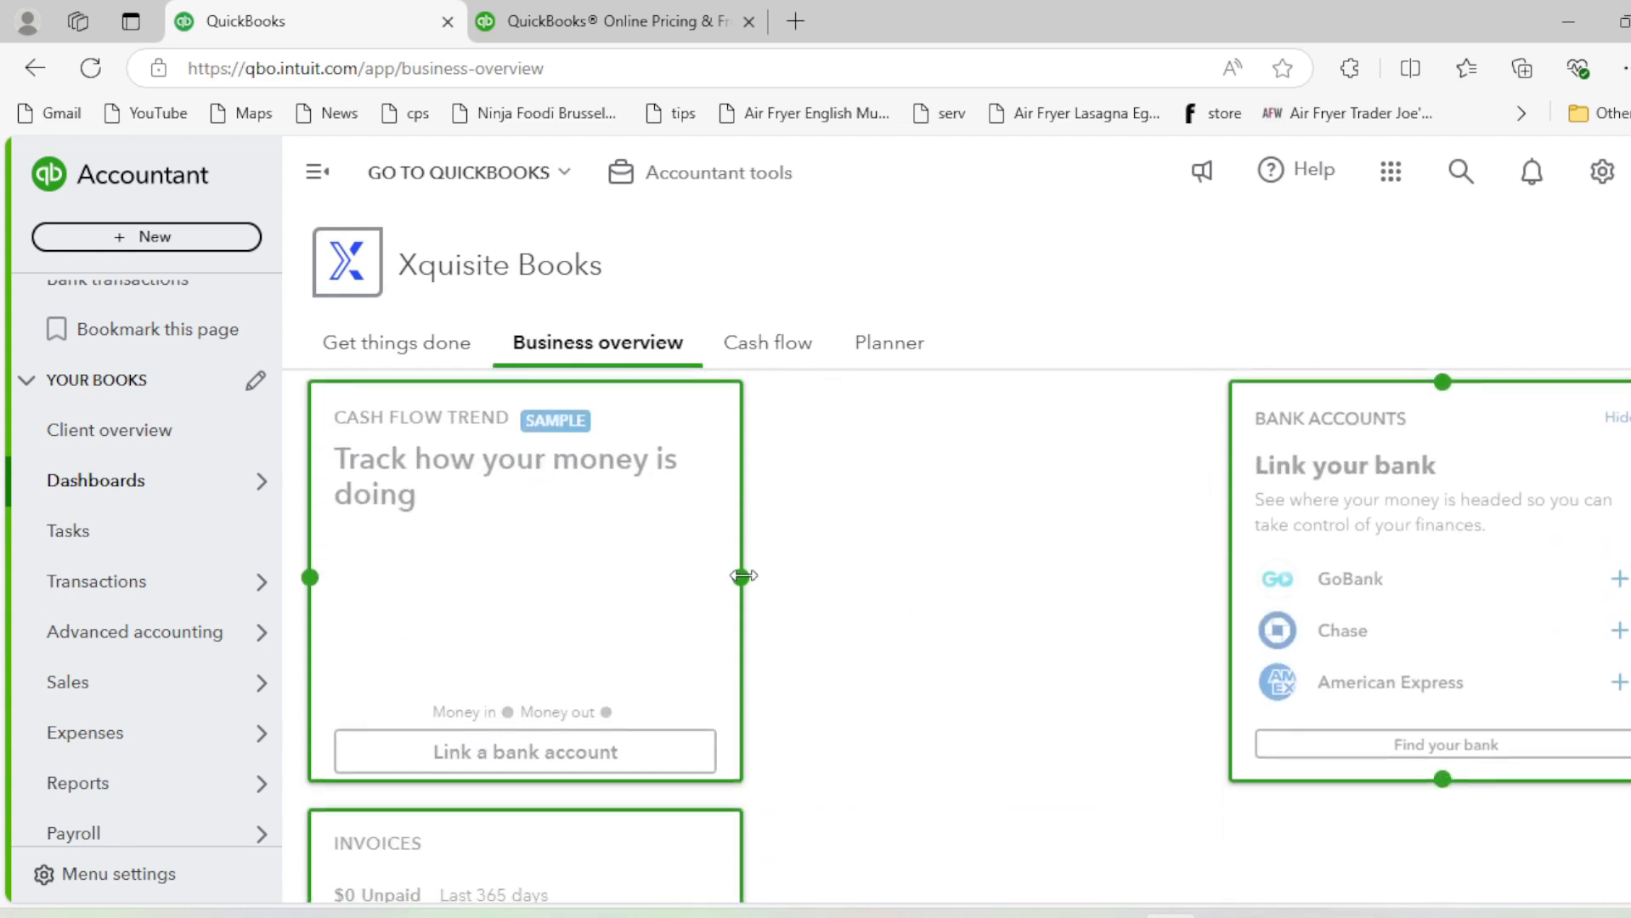
drag(742, 576, 1618, 583)
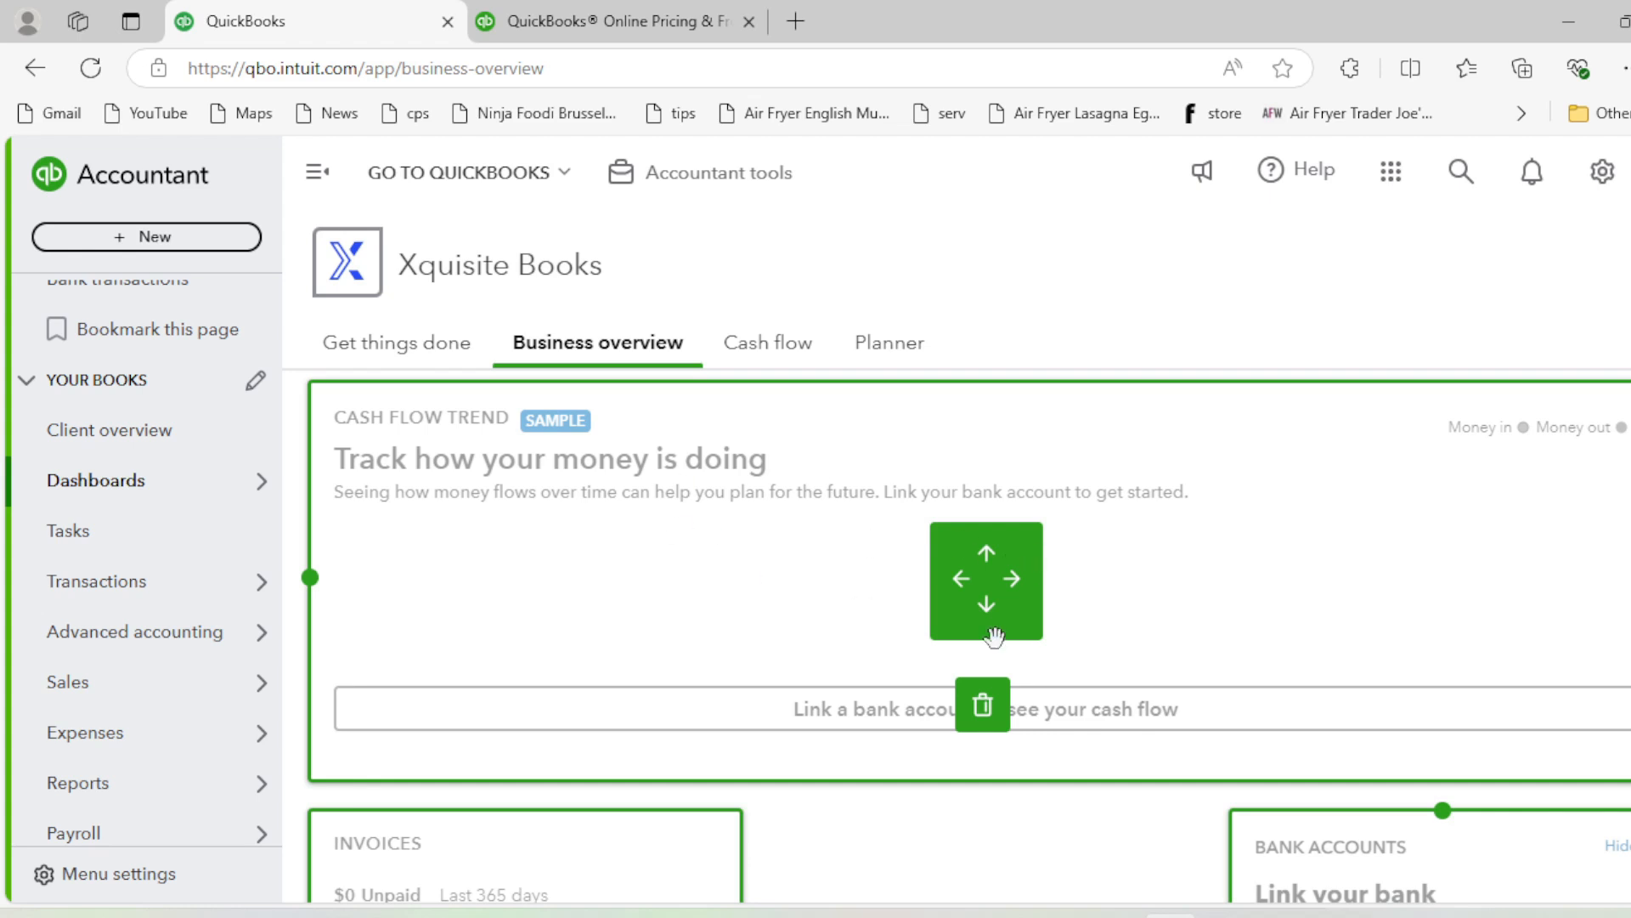
Place the Bank Accounts widget beside Invoices and the QuickBooks Checking add-on third in the same row
scroll(990, 595, down, 3)
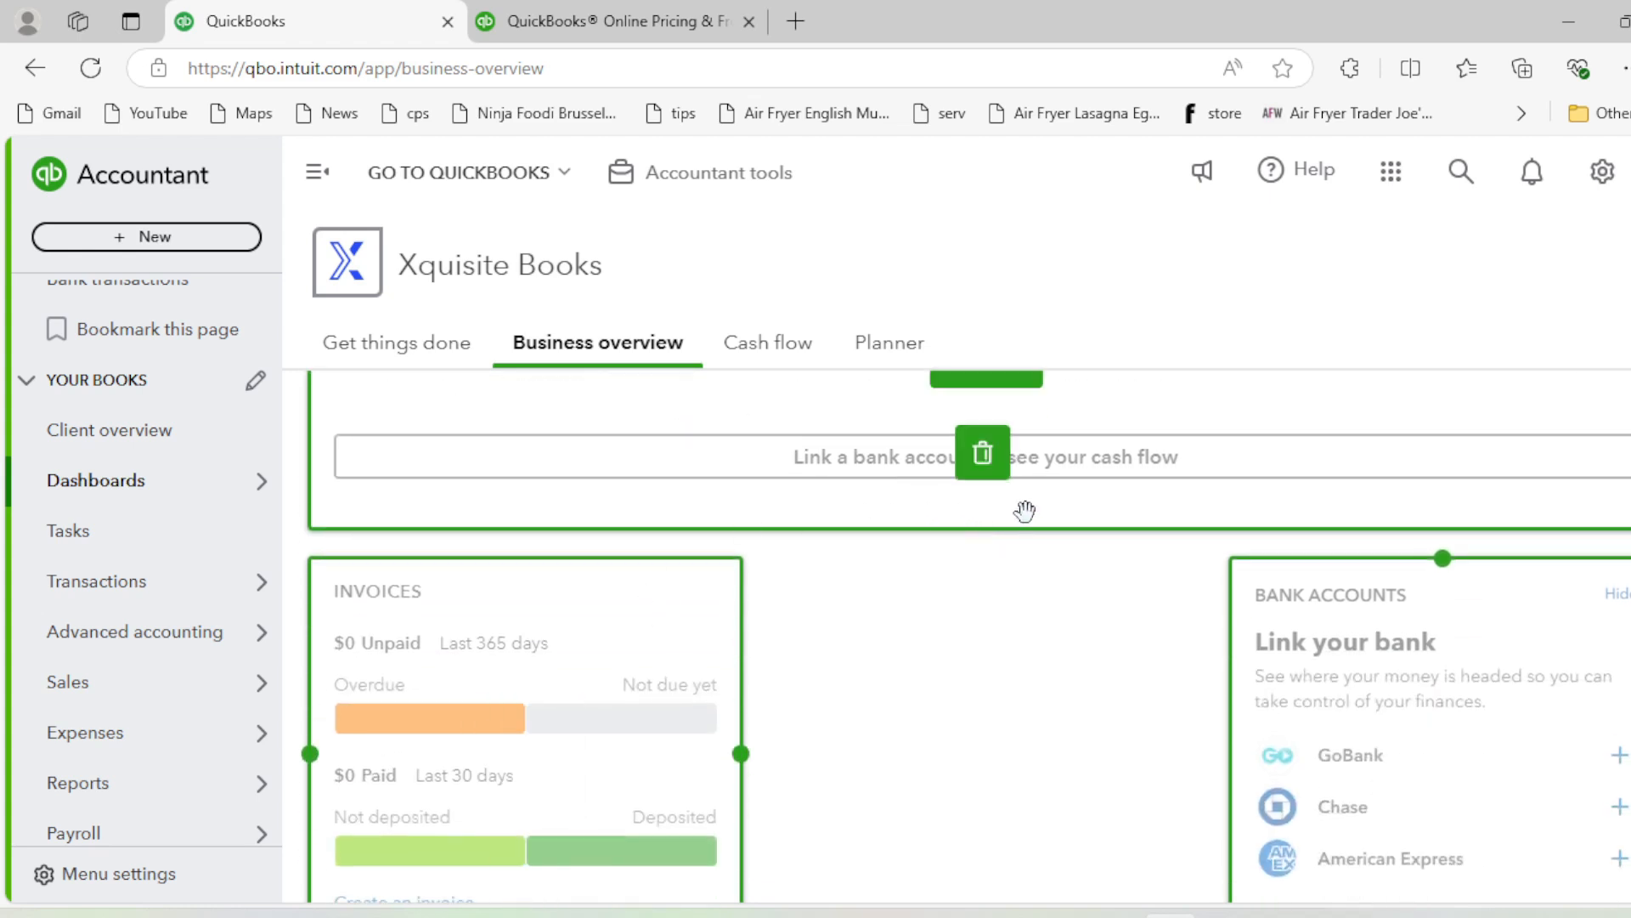
mouse_move(1470, 655)
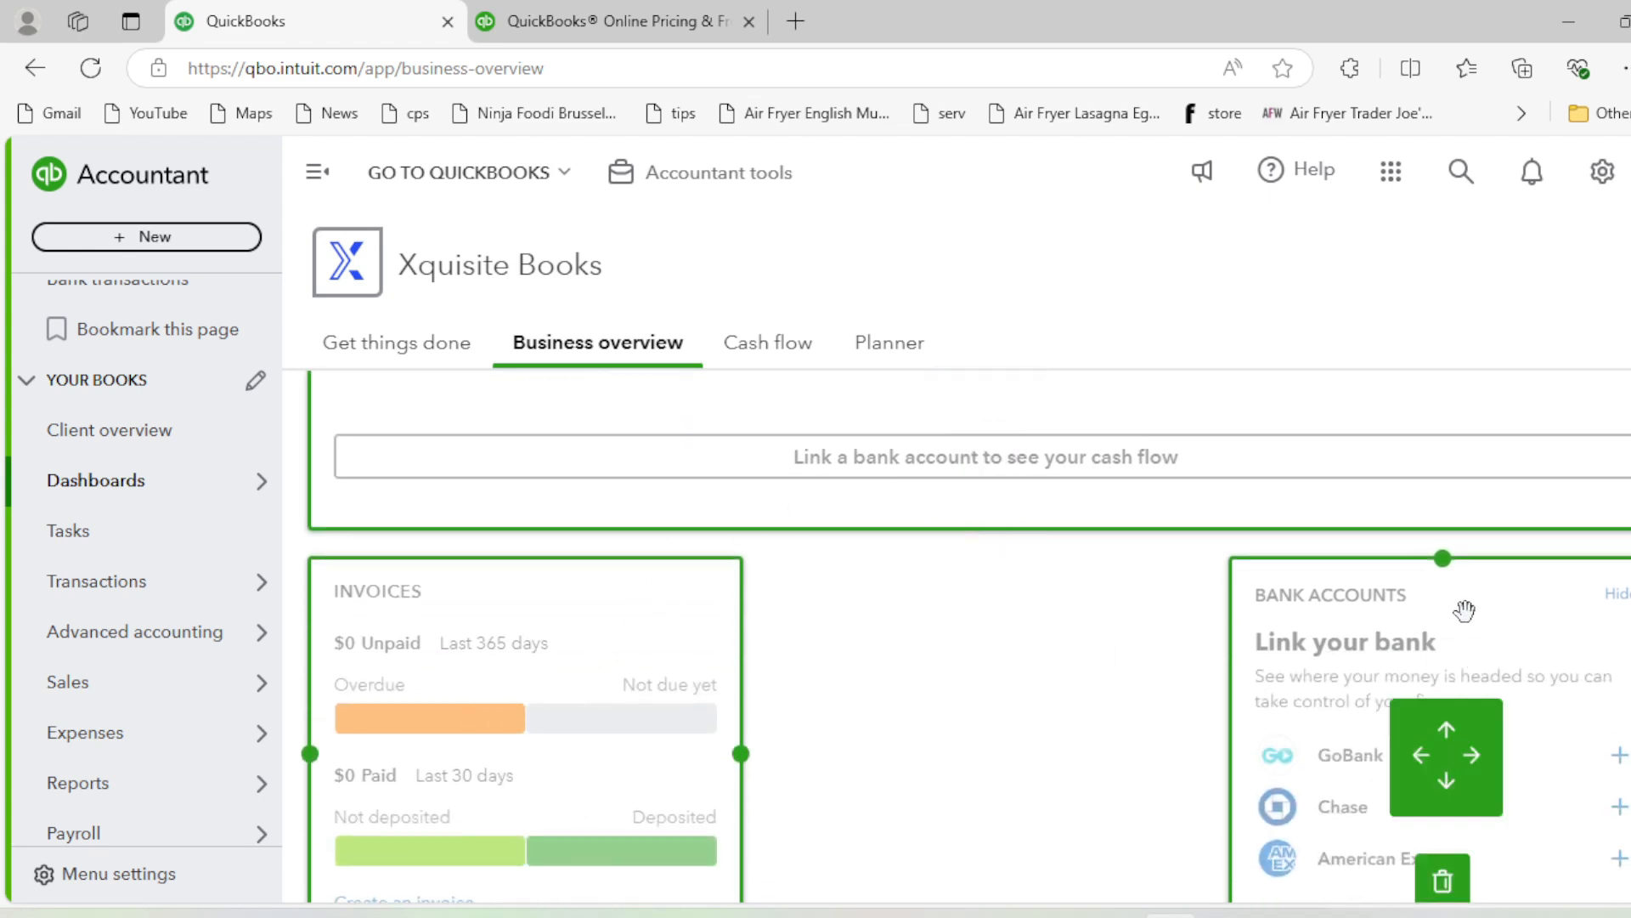
drag(1464, 610, 1052, 609)
scroll(1056, 577, down, 2)
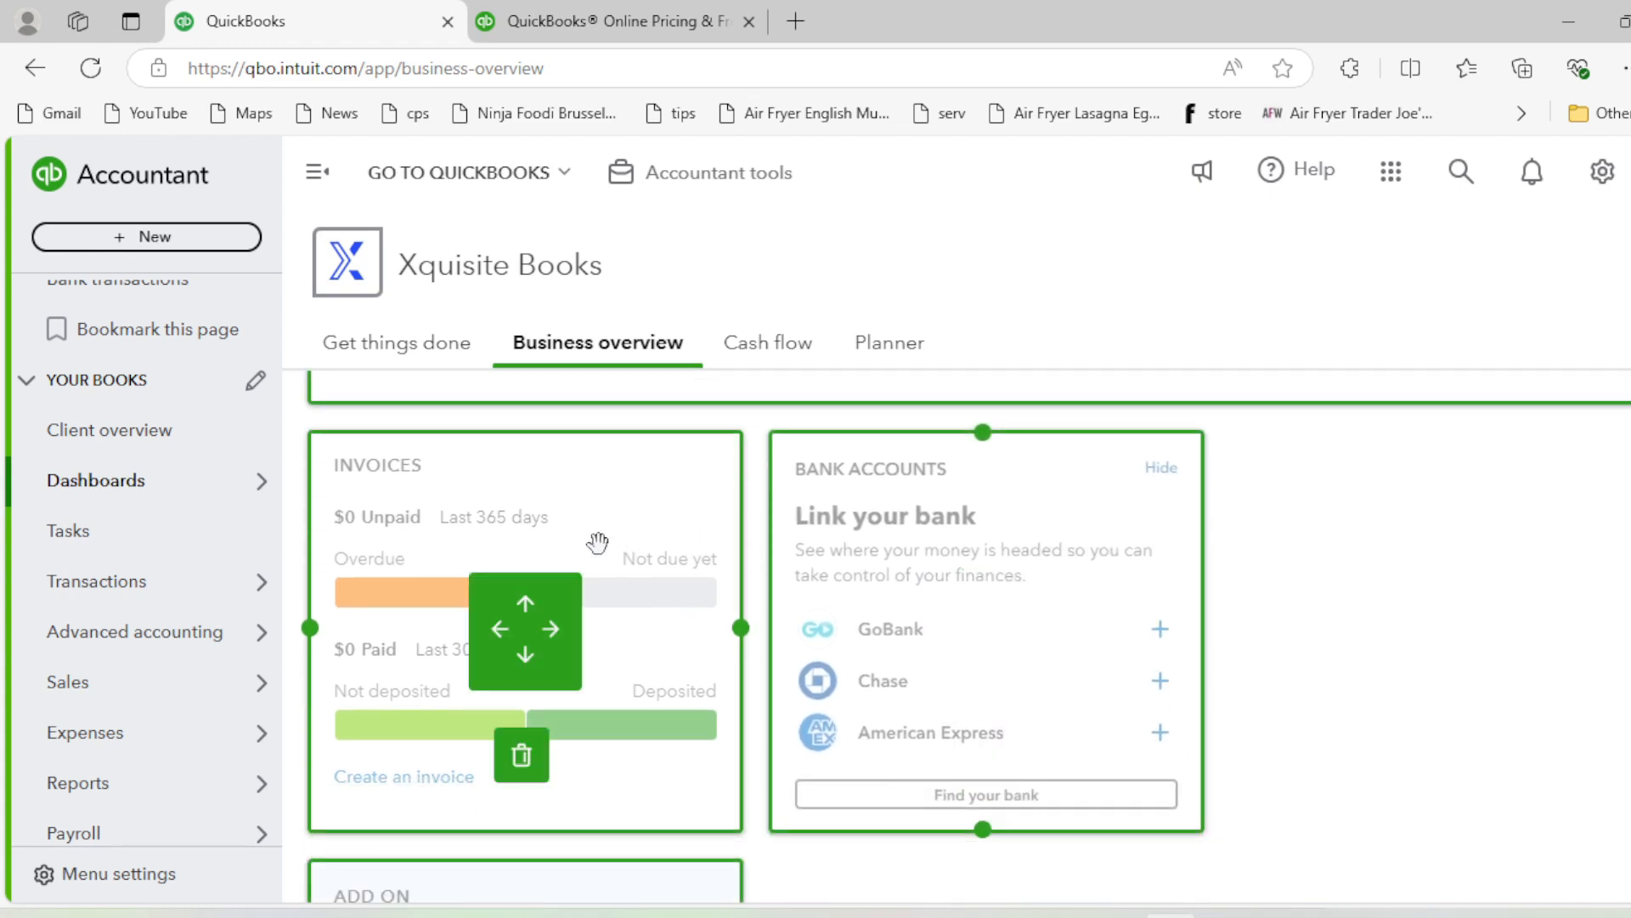
scroll(703, 544, down, 3)
scroll(705, 548, up, 3)
mouse_move(965, 530)
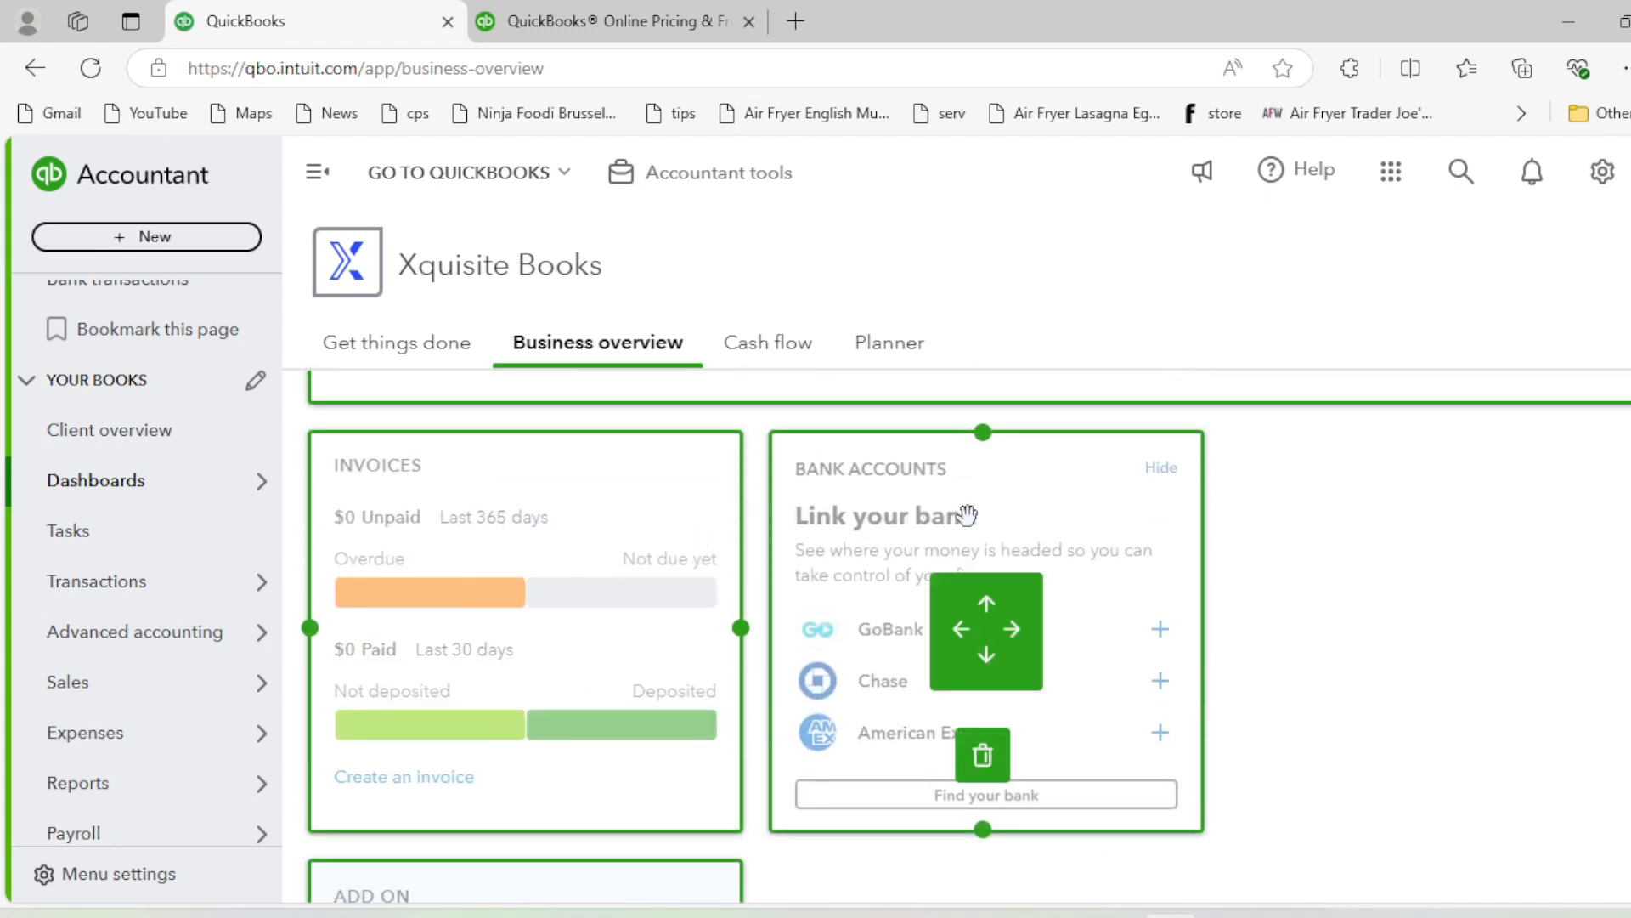
scroll(954, 553, down, 5)
scroll(960, 565, up, 2)
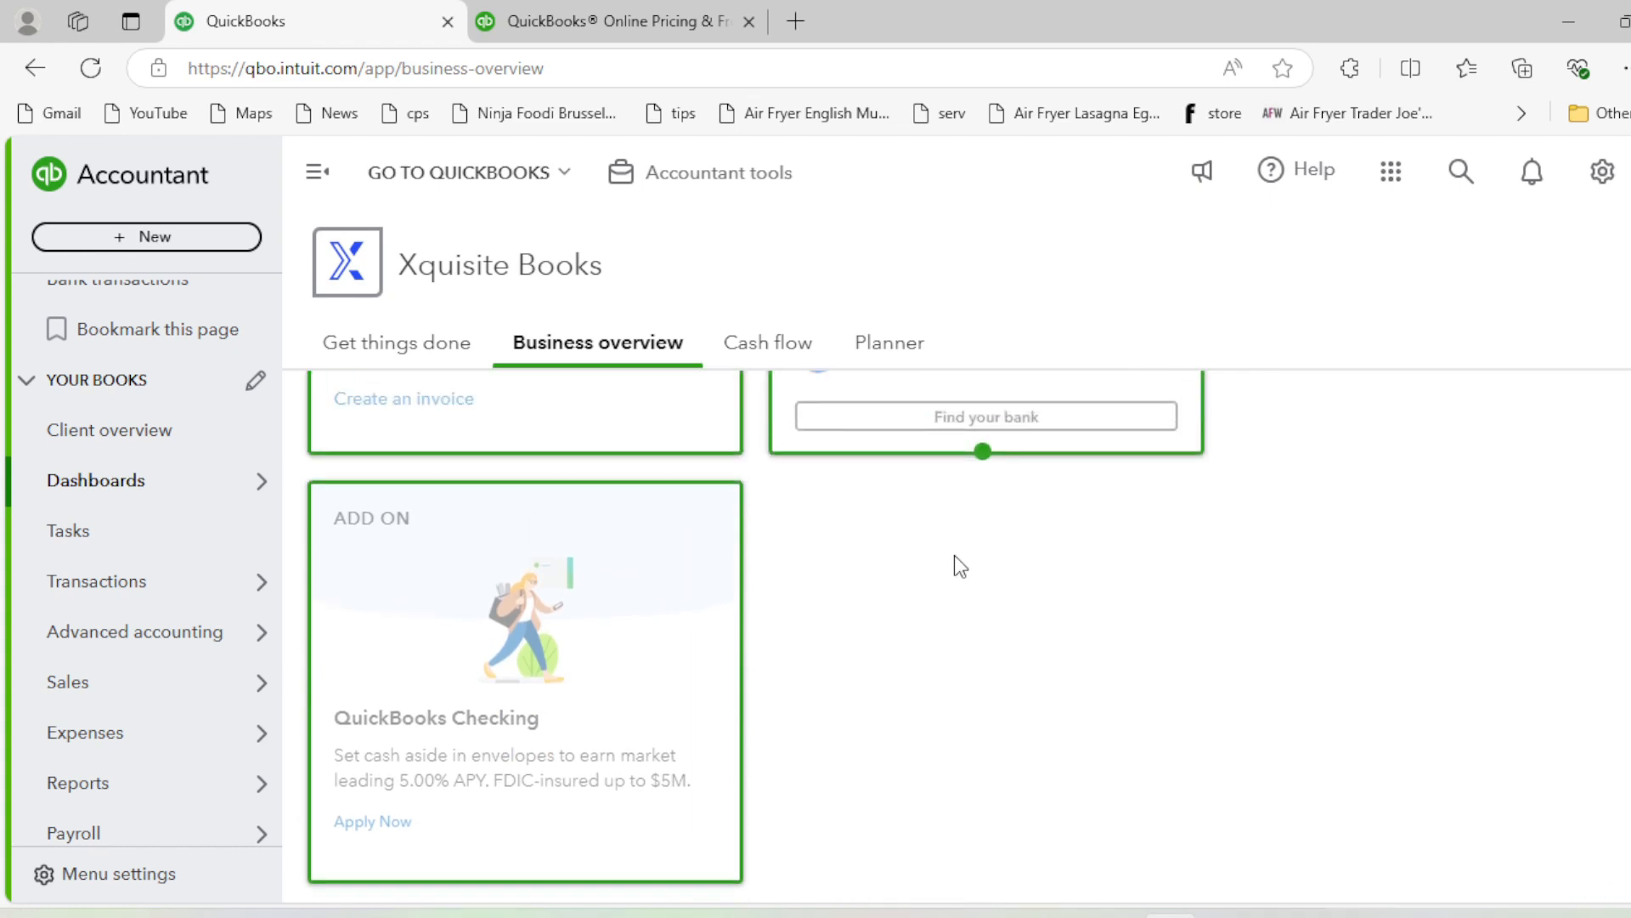
mouse_move(528, 674)
drag(528, 674, 1496, 463)
Check the rearranged widgets and finish customizing the dashboard layout
scroll(856, 699, up, 4)
mouse_move(702, 688)
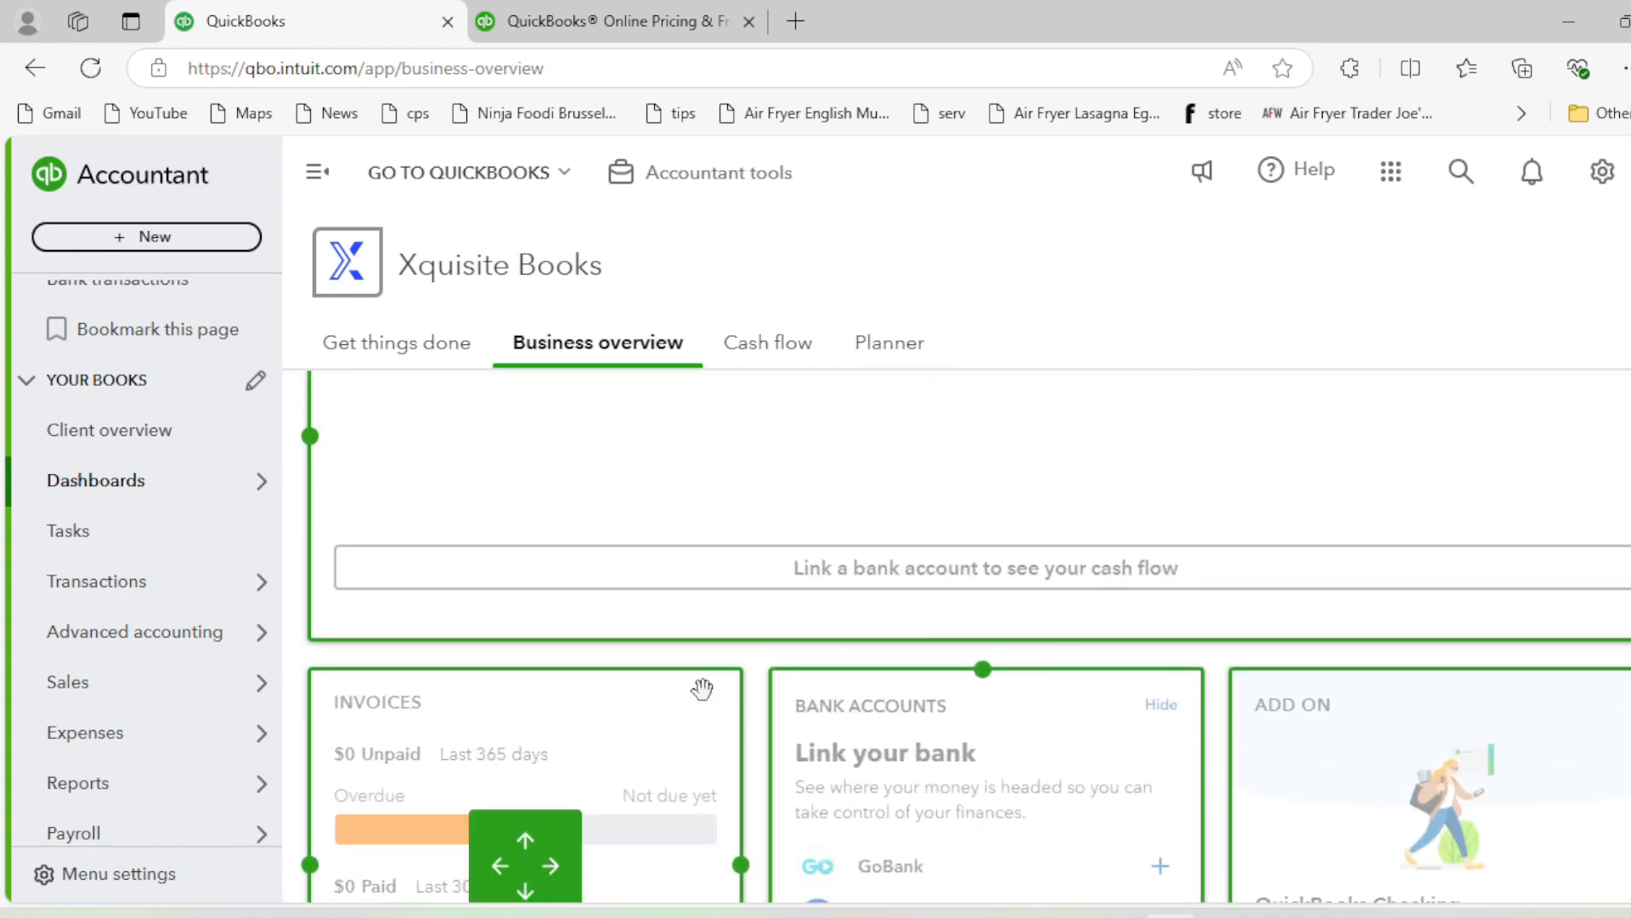
scroll(1153, 510, up, 1)
mouse_move(1630, 562)
mouse_down()
mouse_move(1251, 584)
mouse_move(1620, 564)
mouse_up()
mouse_move(941, 553)
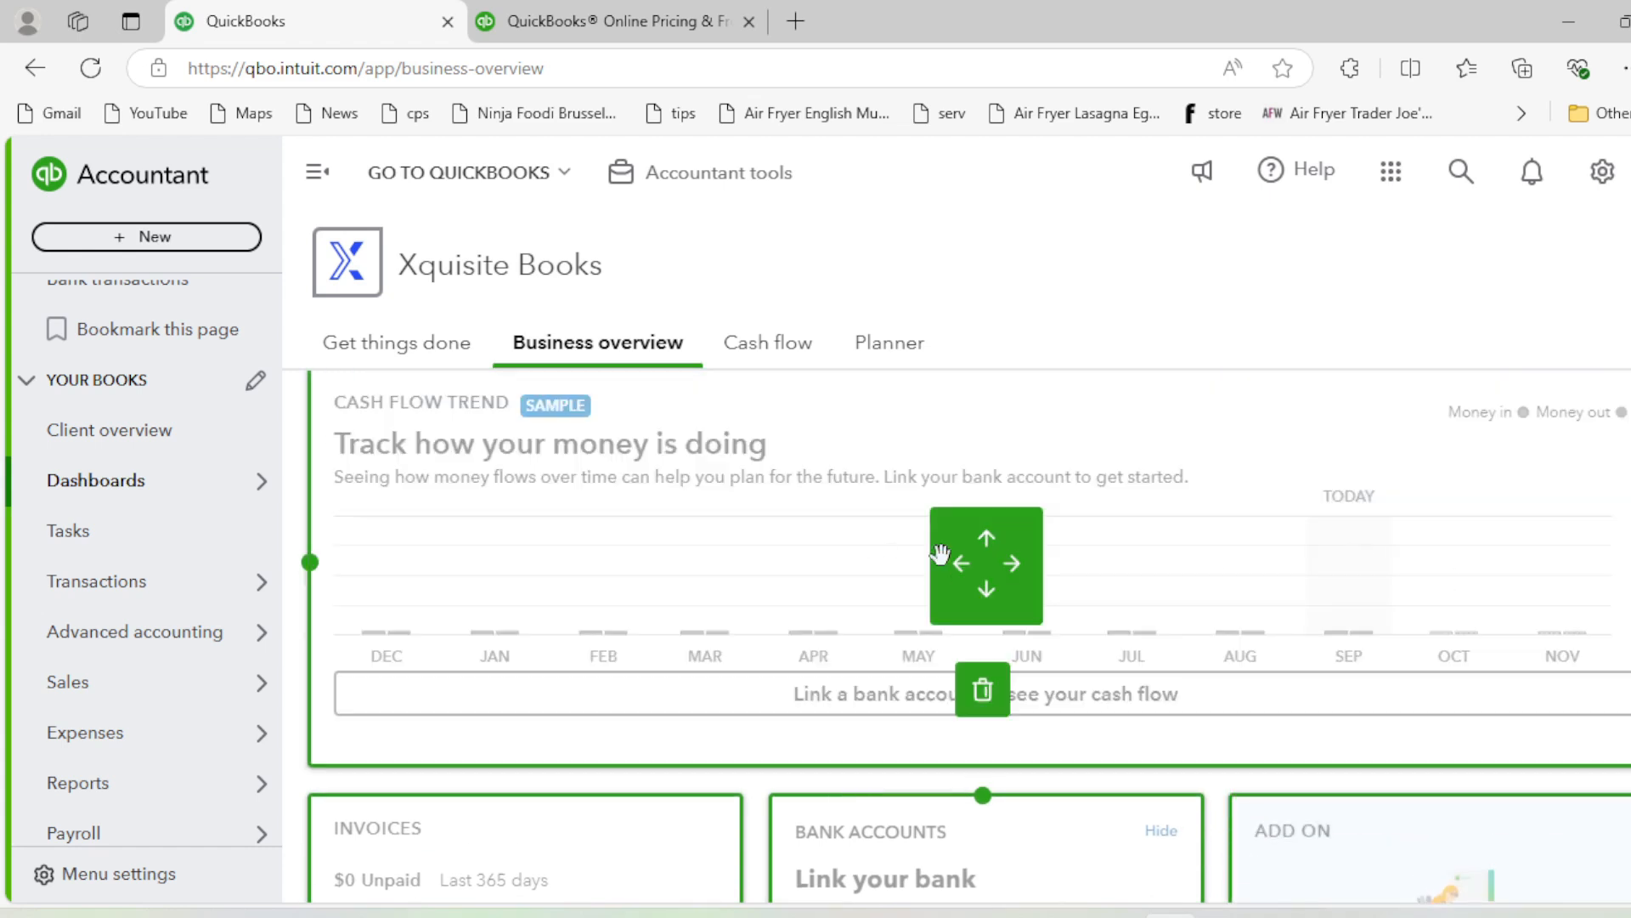
scroll(1242, 563, down, 3)
scroll(1217, 590, up, 4)
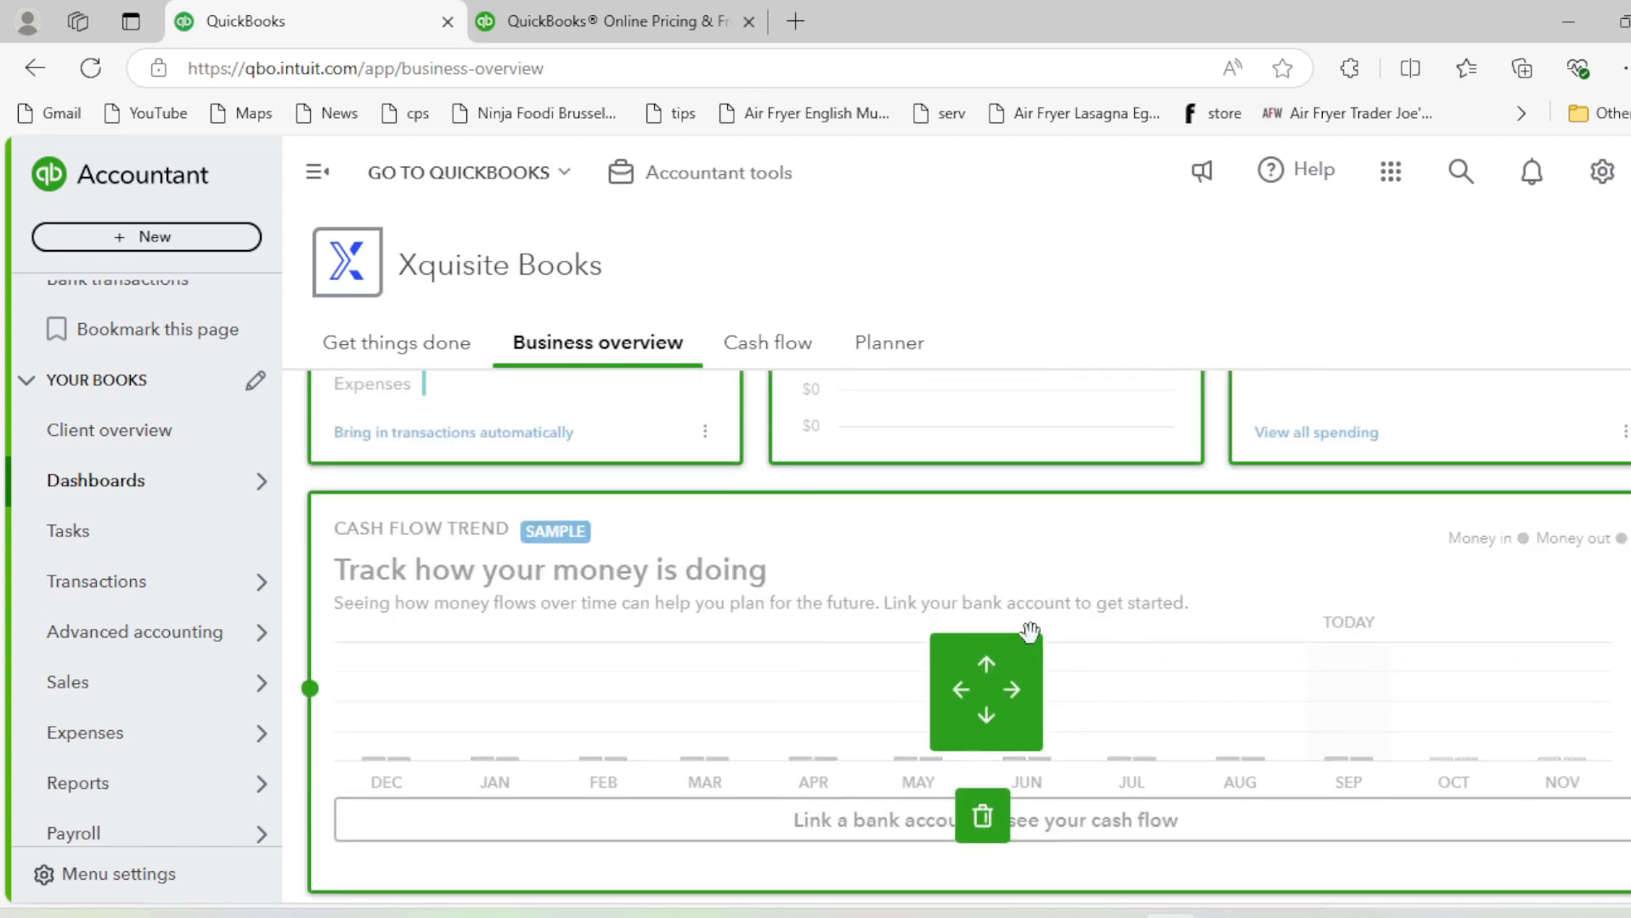
scroll(1030, 637, up, 3)
scroll(723, 559, up, 3)
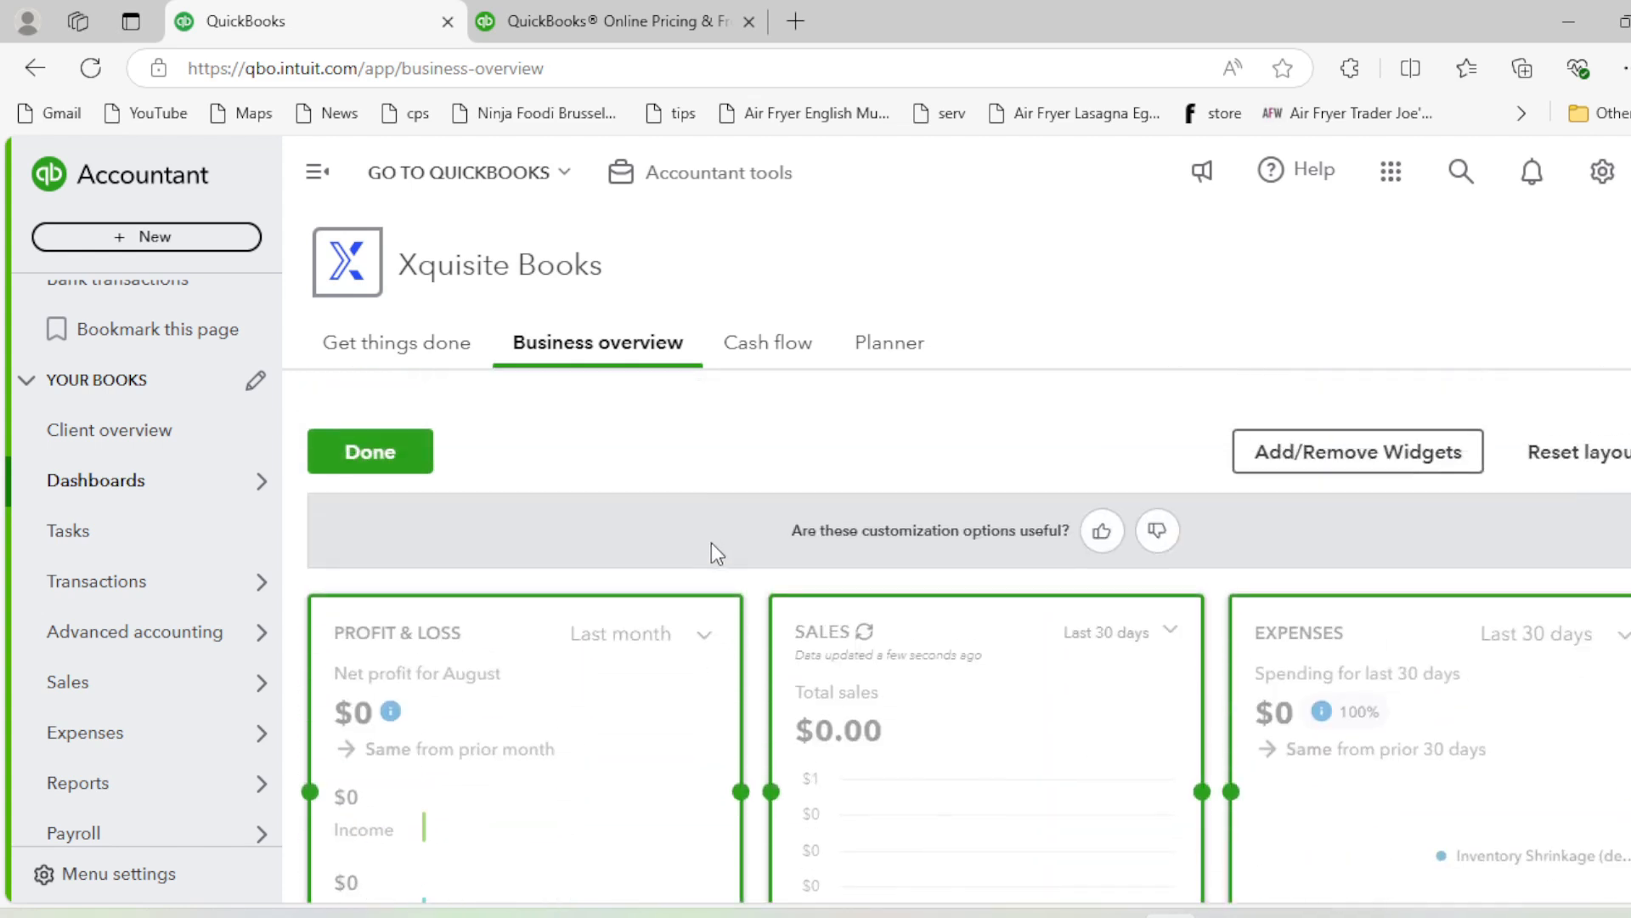
click(421, 463)
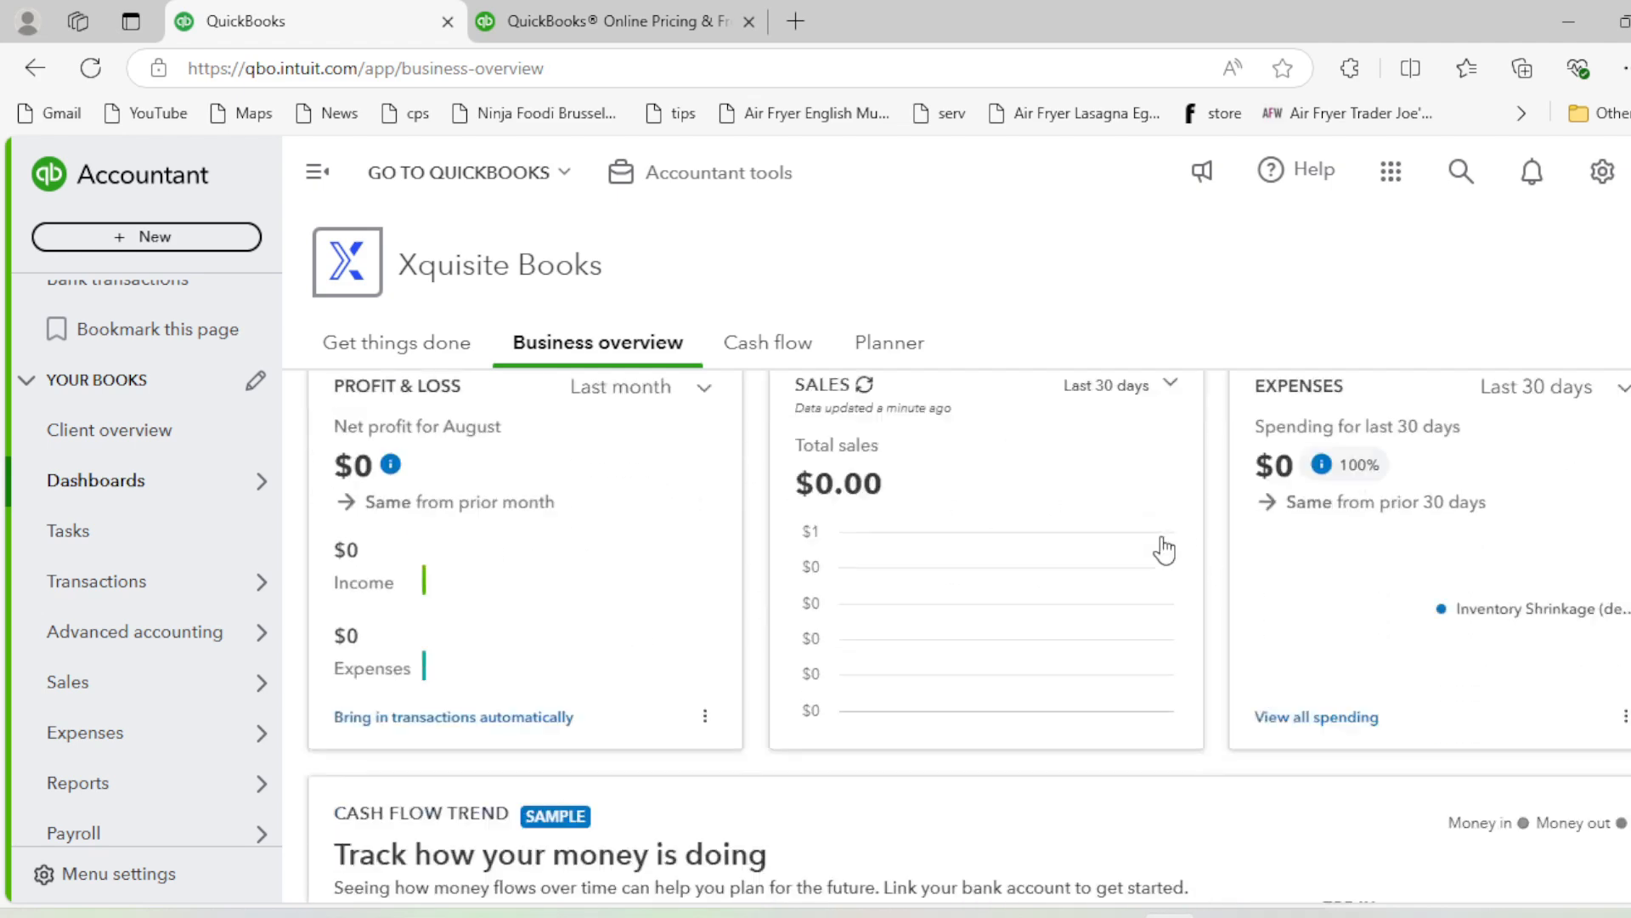
Look over the Business overview dashboard from the Cash Flow Trend widget down to the Invoices and Bank Accounts row
scroll(1071, 580, down, 9)
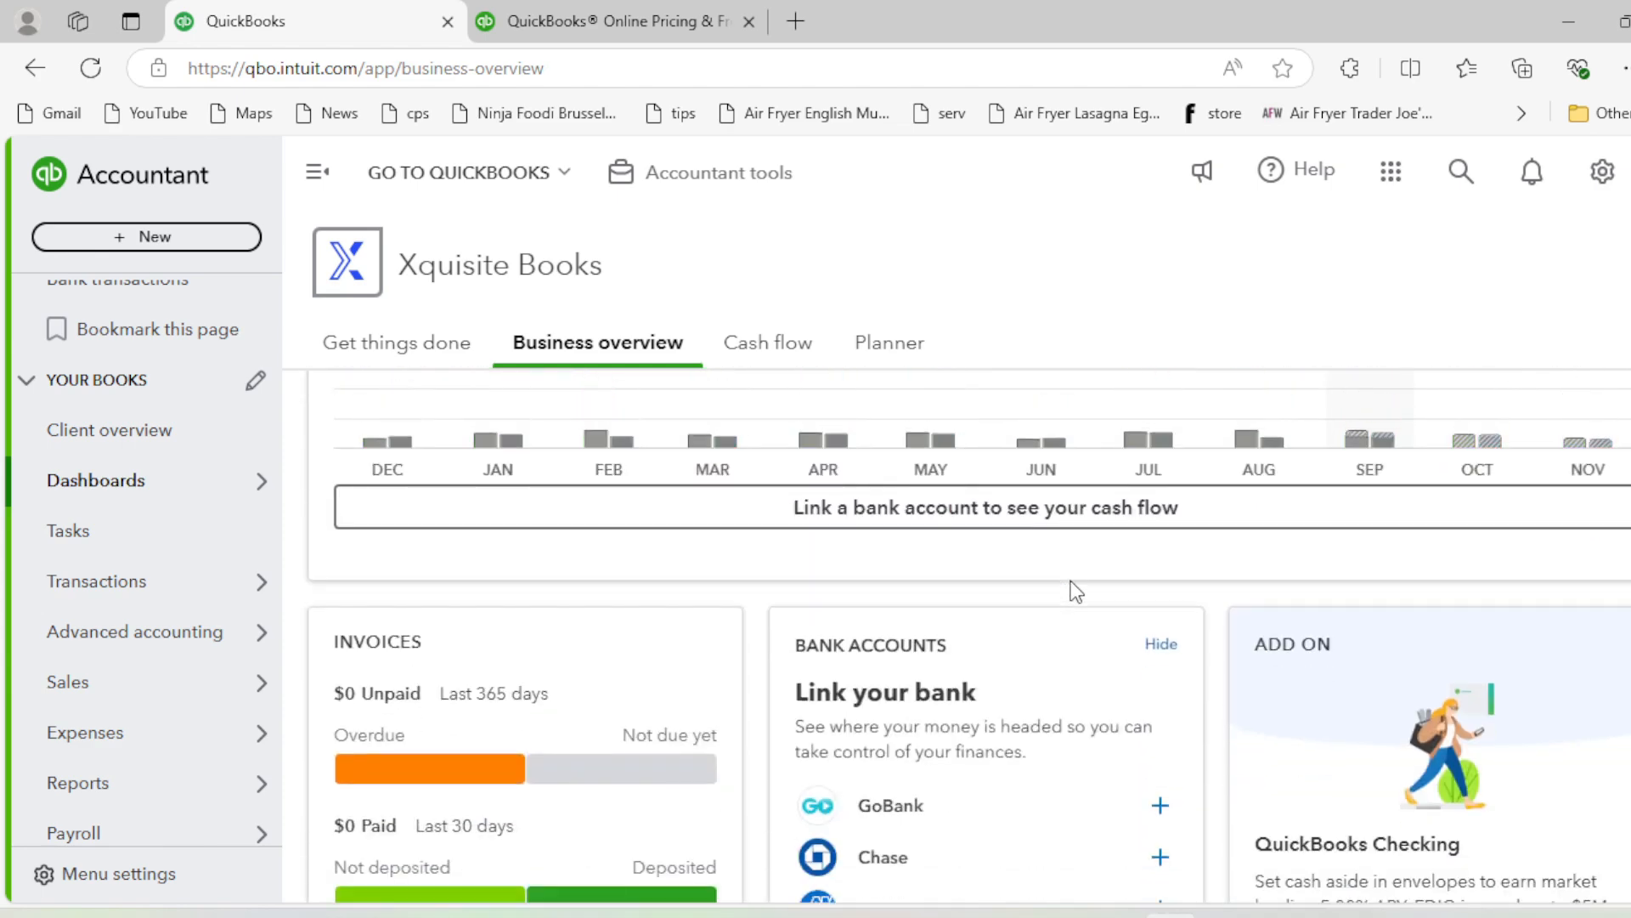
scroll(1071, 579, down, 3)
scroll(979, 648, up, 2)
scroll(984, 660, up, 5)
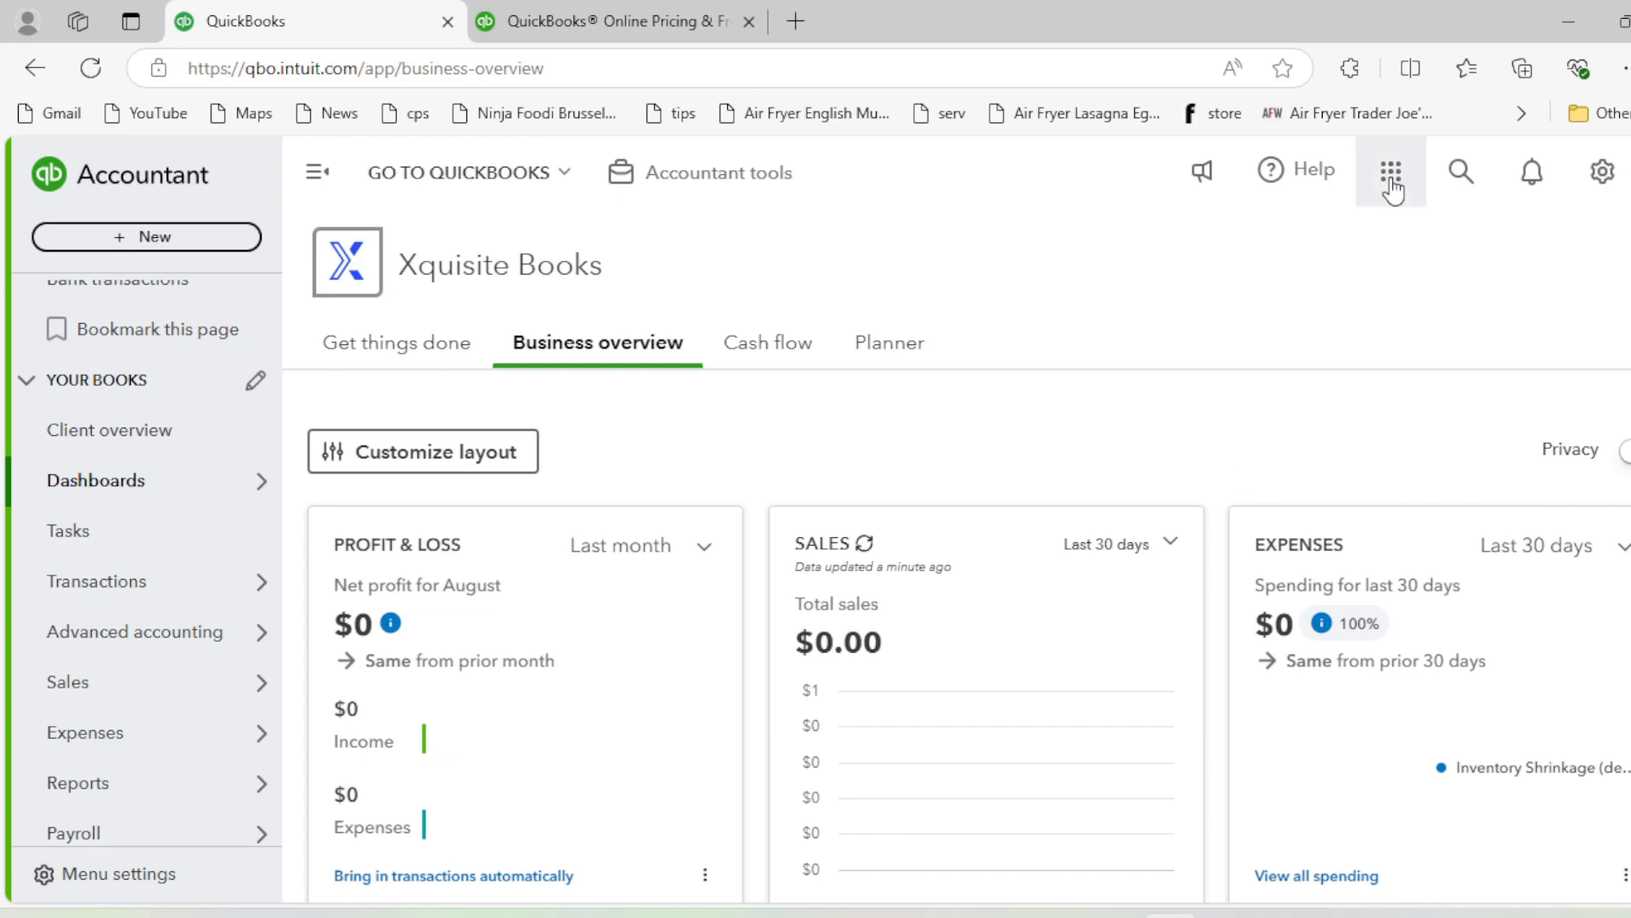
Open the company's chart of accounts and collapse the navigation sidebar to widen the account list
click(1605, 174)
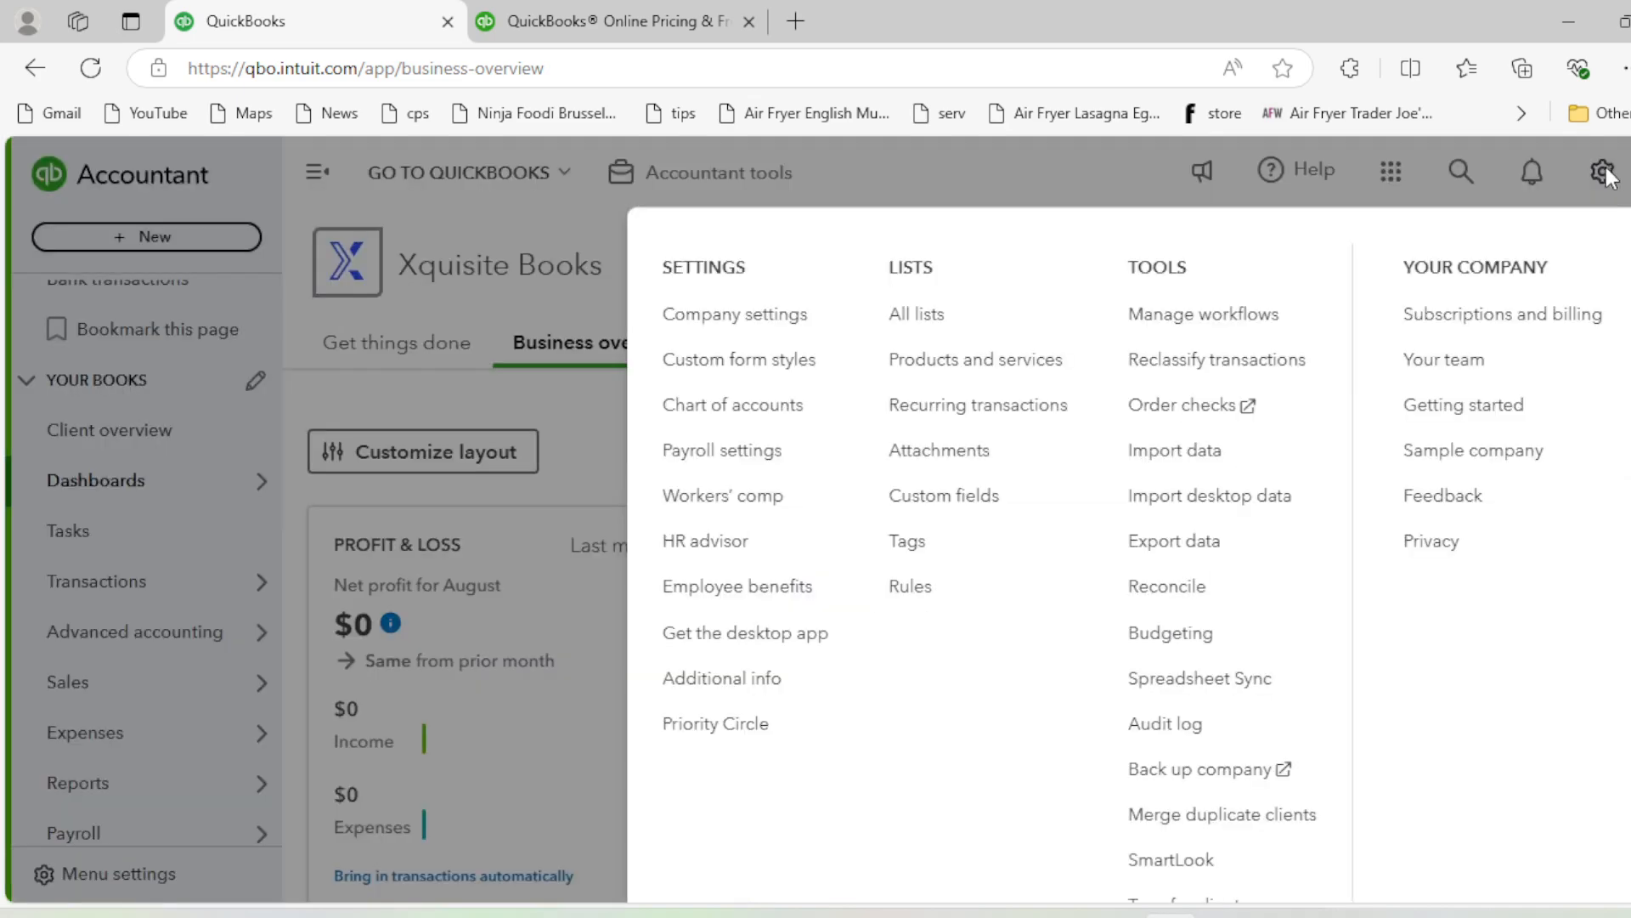
click(740, 405)
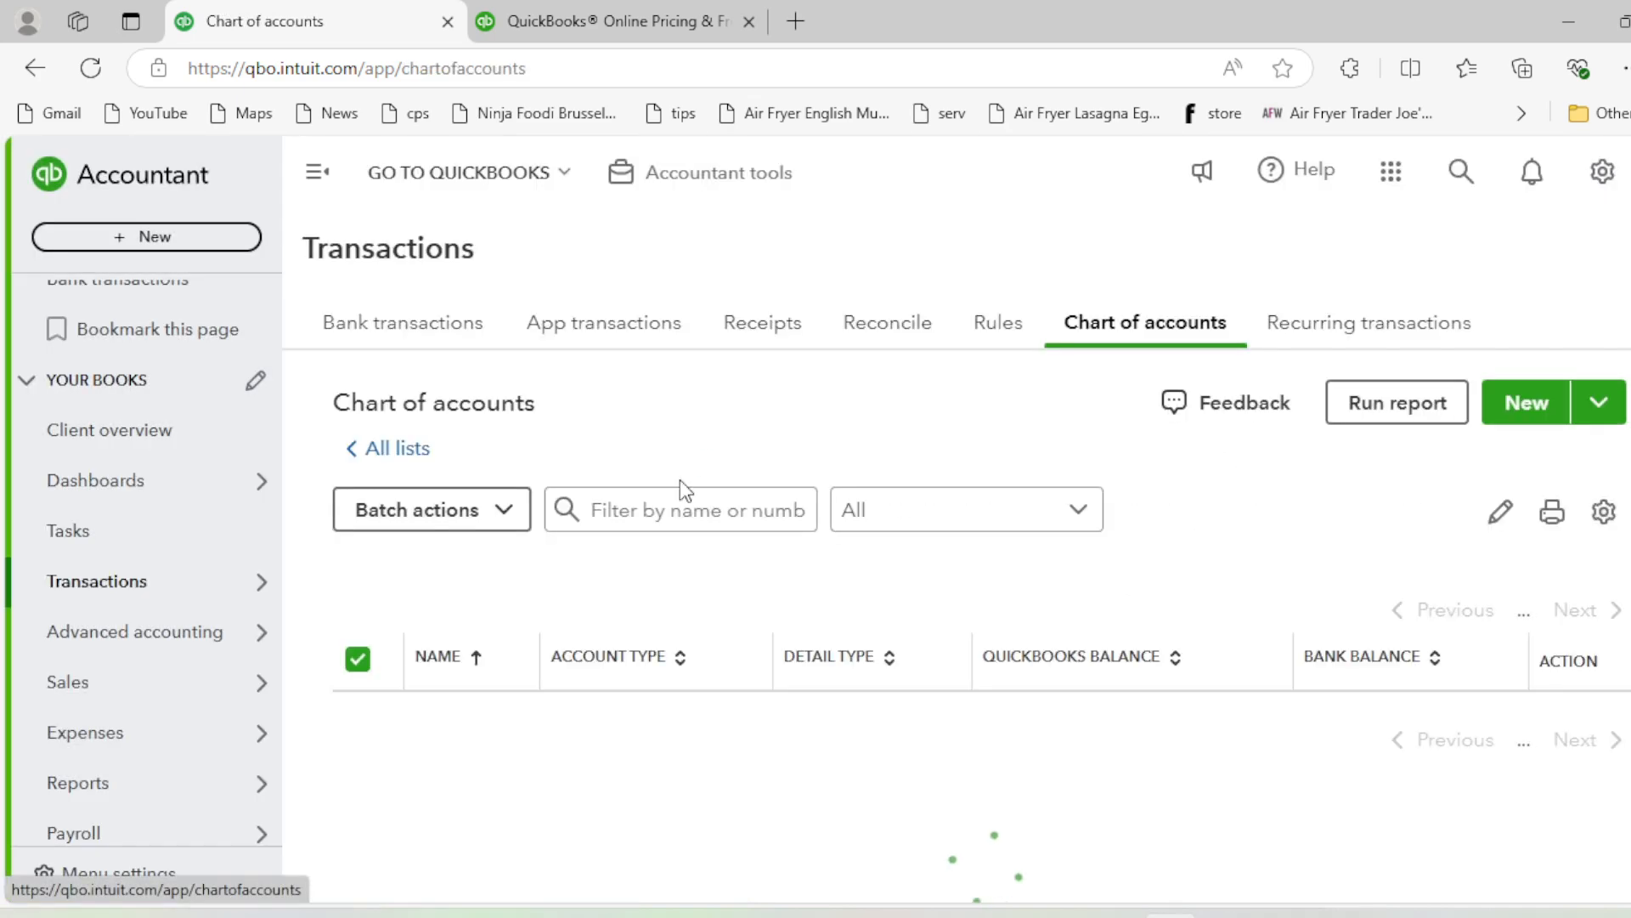
scroll(818, 530, down, 5)
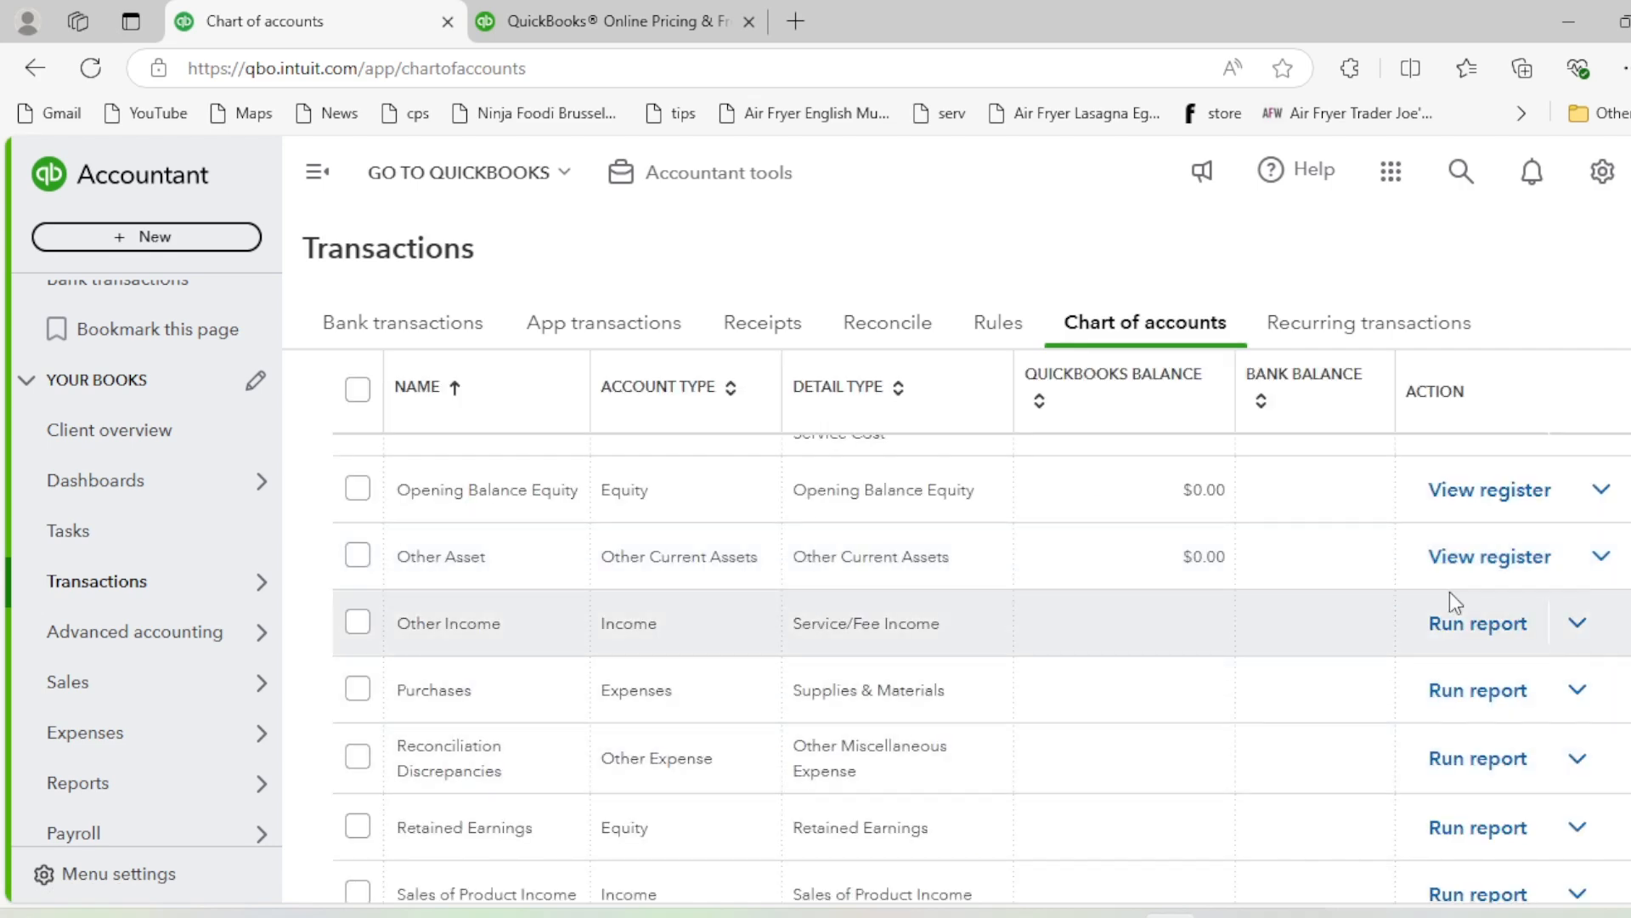
click(317, 172)
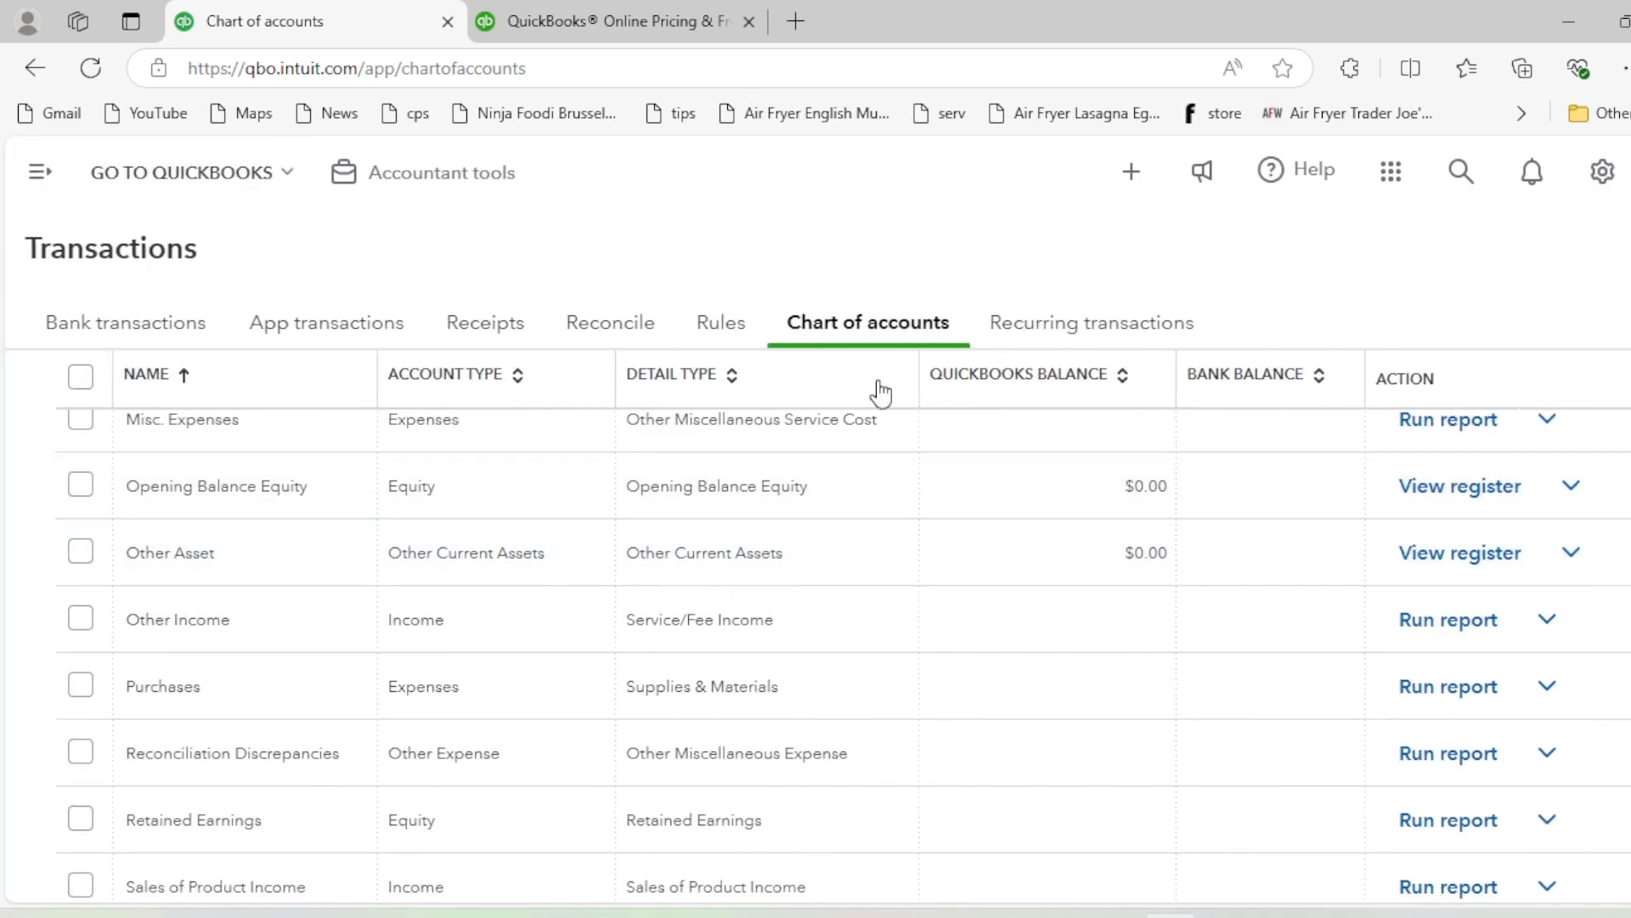
Read through the default accounts and check how many accounts the list holds
scroll(951, 677, up, 6)
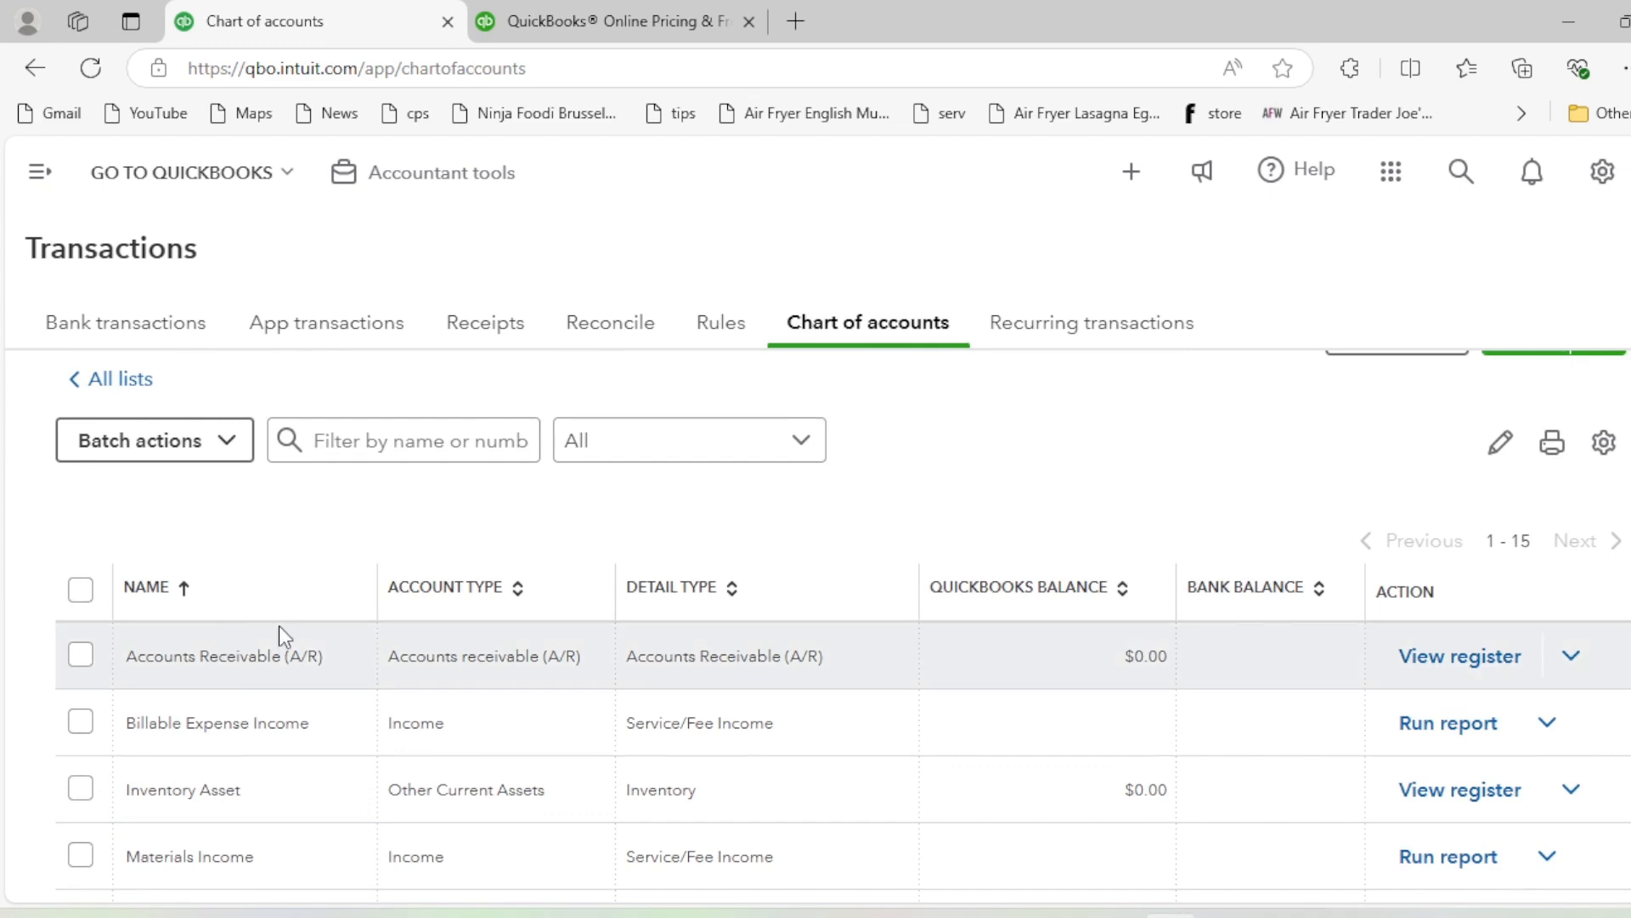
scroll(263, 664, down, 2)
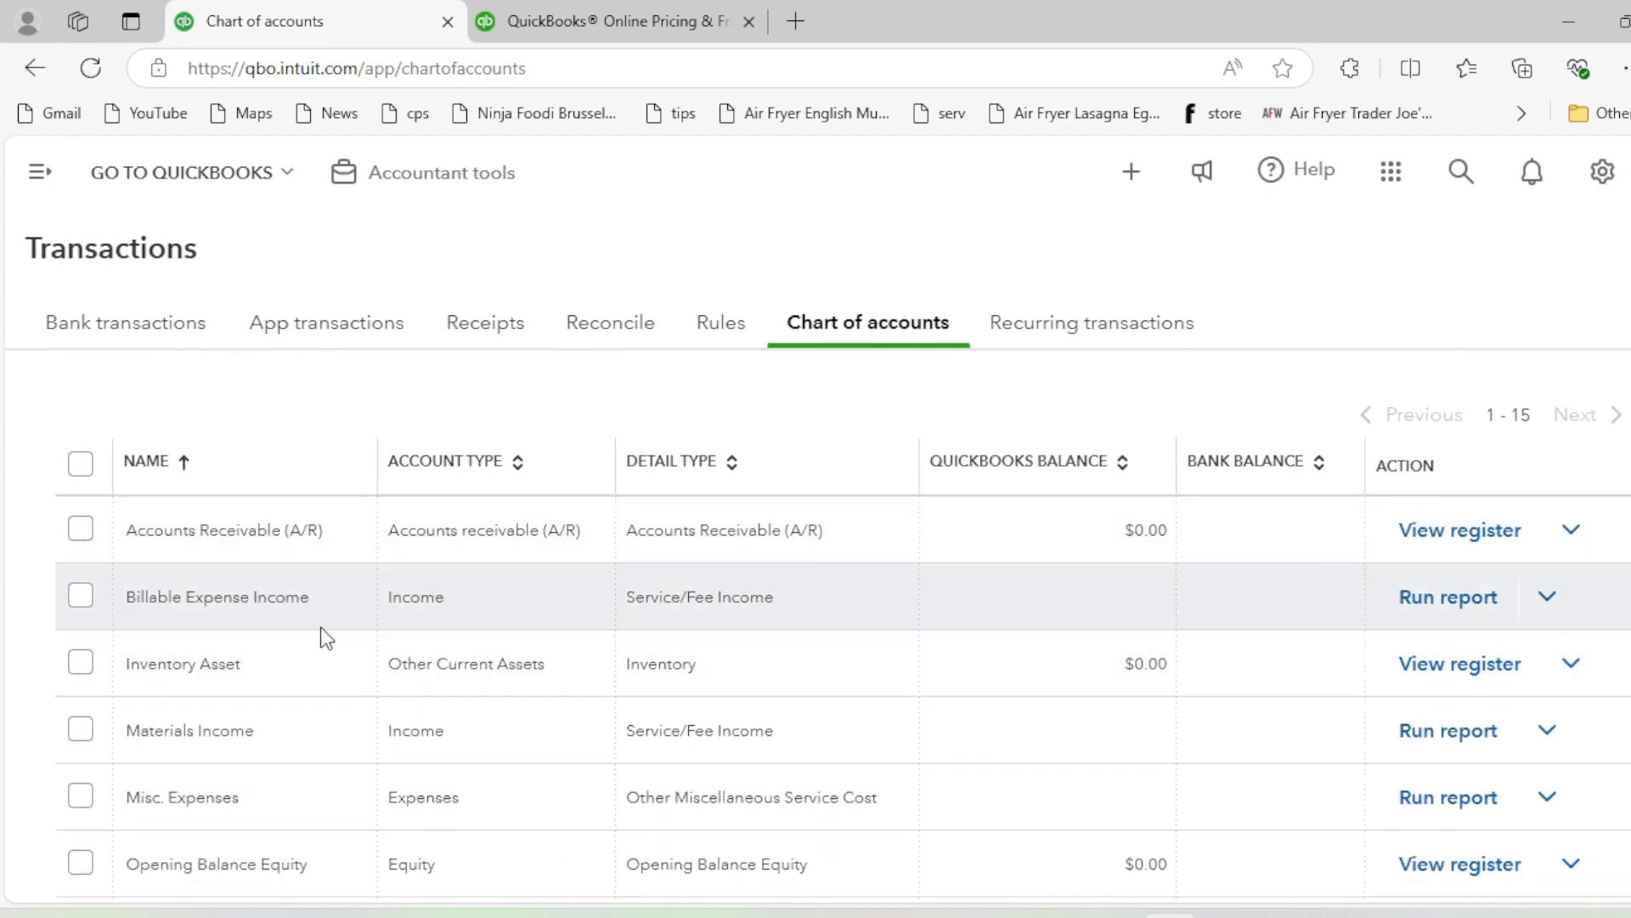
scroll(323, 638, down, 2)
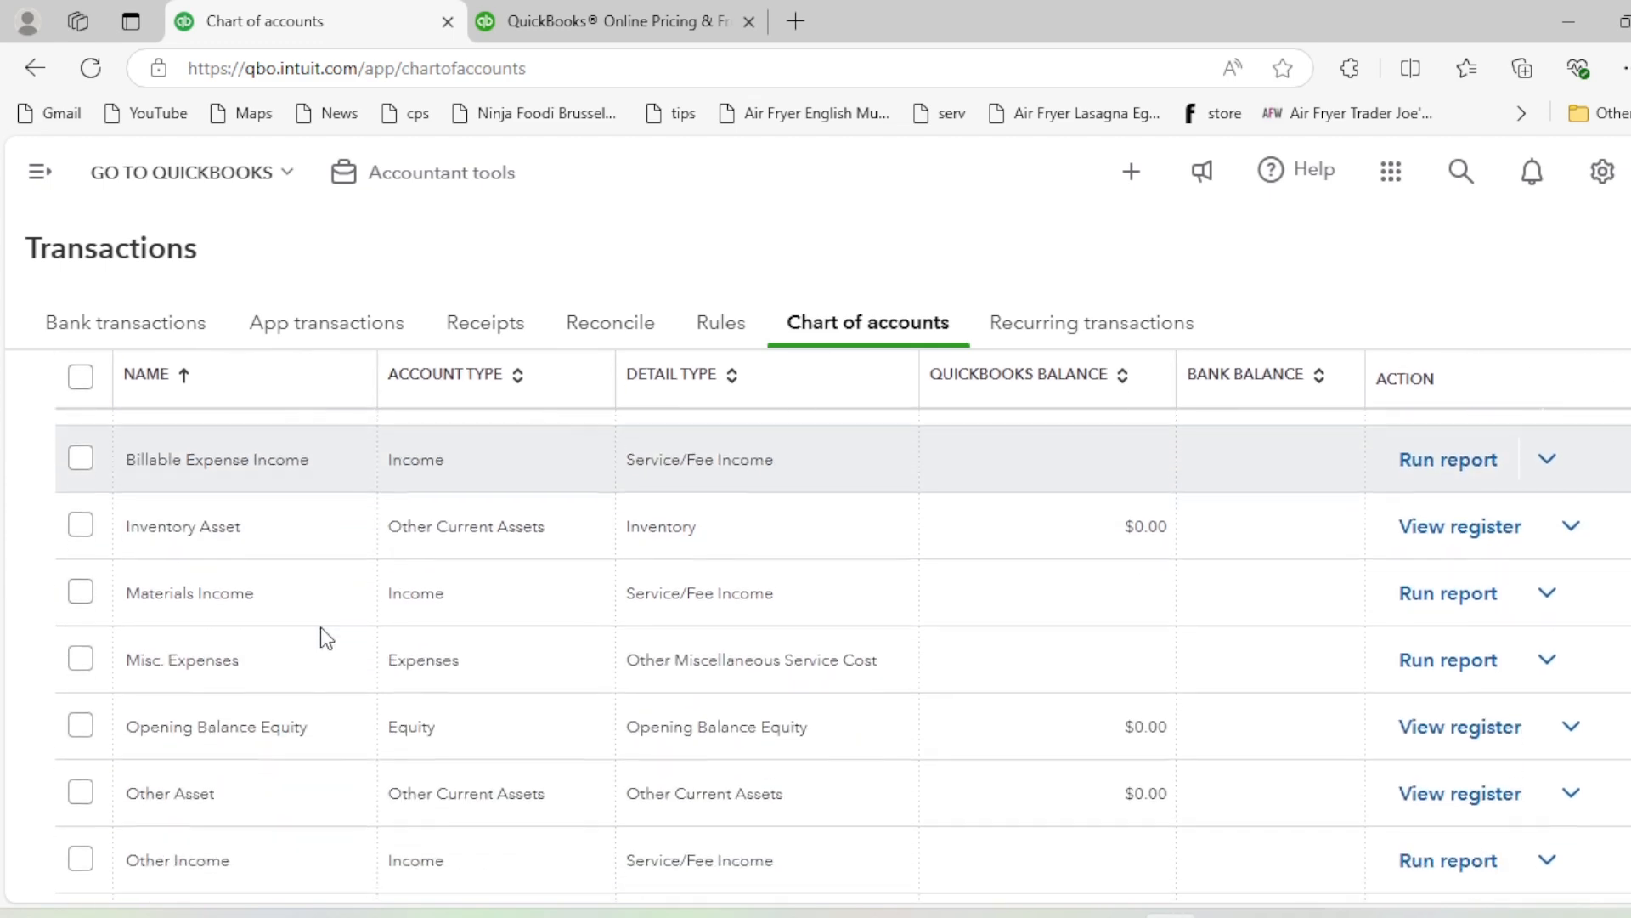
scroll(319, 627, up, 2)
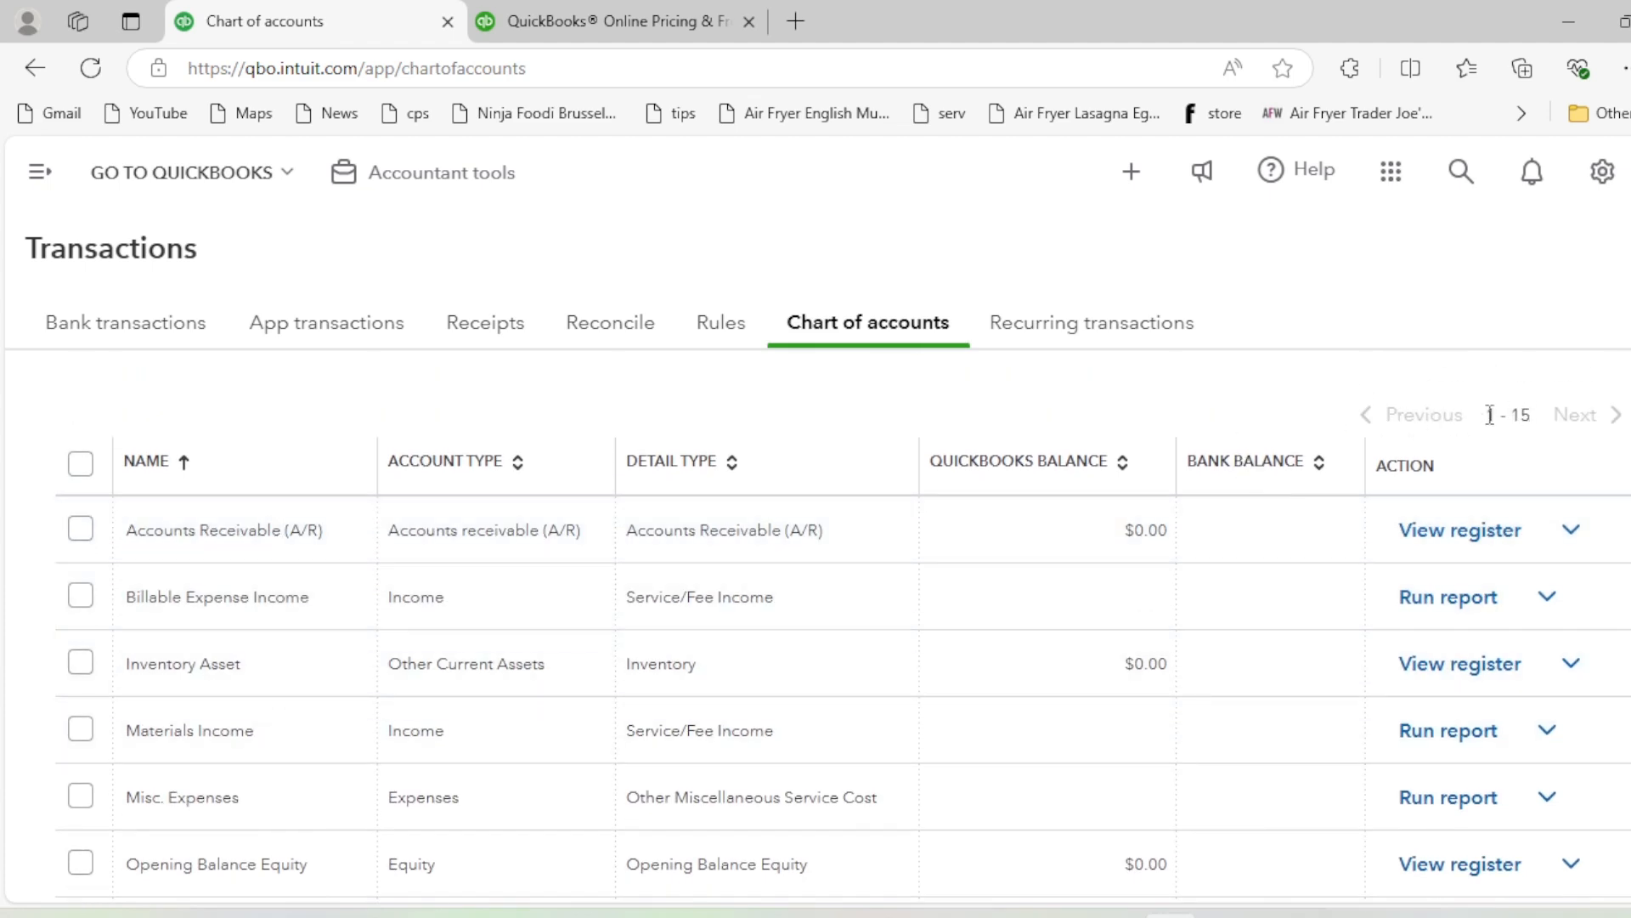
drag(1489, 415, 1533, 415)
click(1518, 393)
click(1525, 420)
click(1512, 457)
scroll(1513, 457, up, 1)
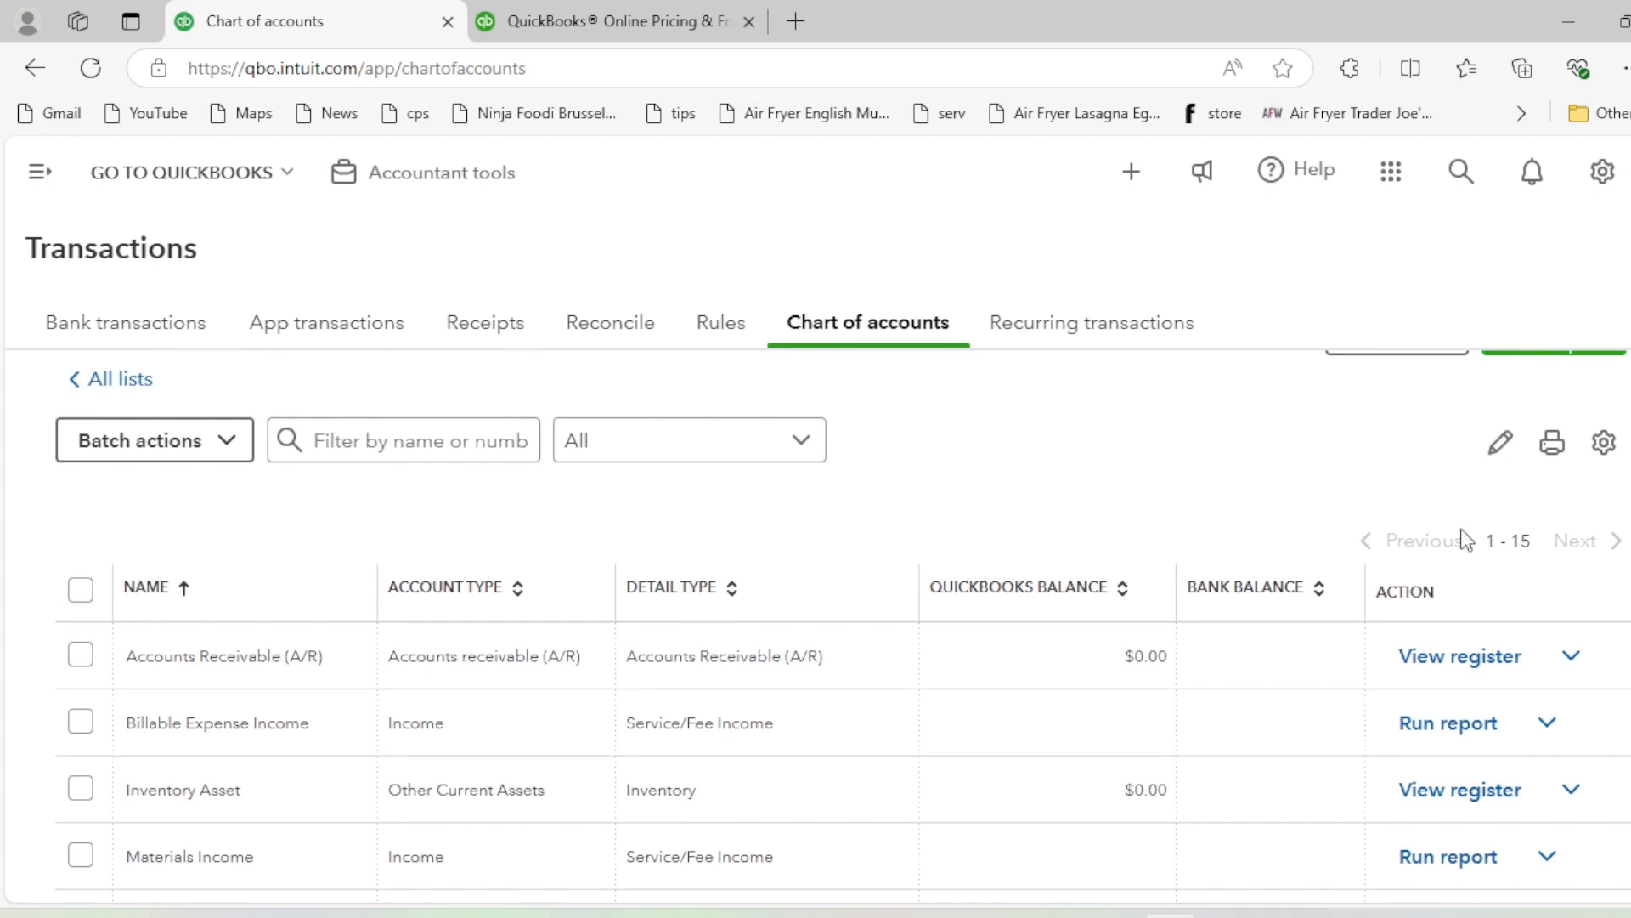
Examine the account types, detail types and available row actions throughout the chart of accounts
scroll(1460, 535, down, 1)
scroll(934, 654, up, 1)
scroll(928, 511, down, 2)
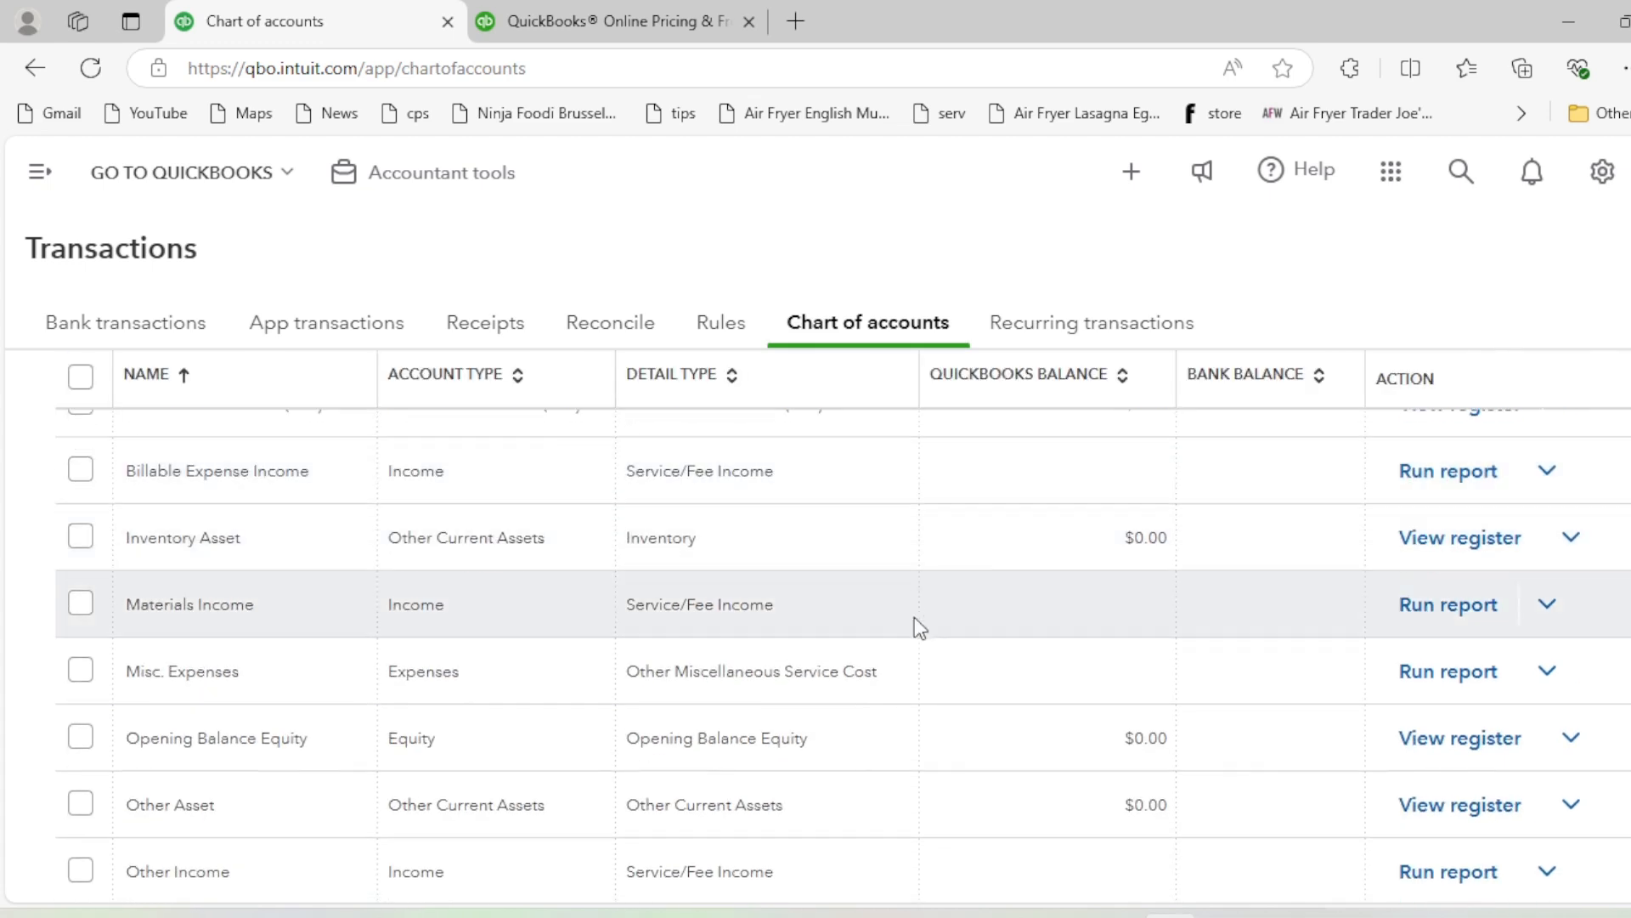
scroll(200, 565, up, 1)
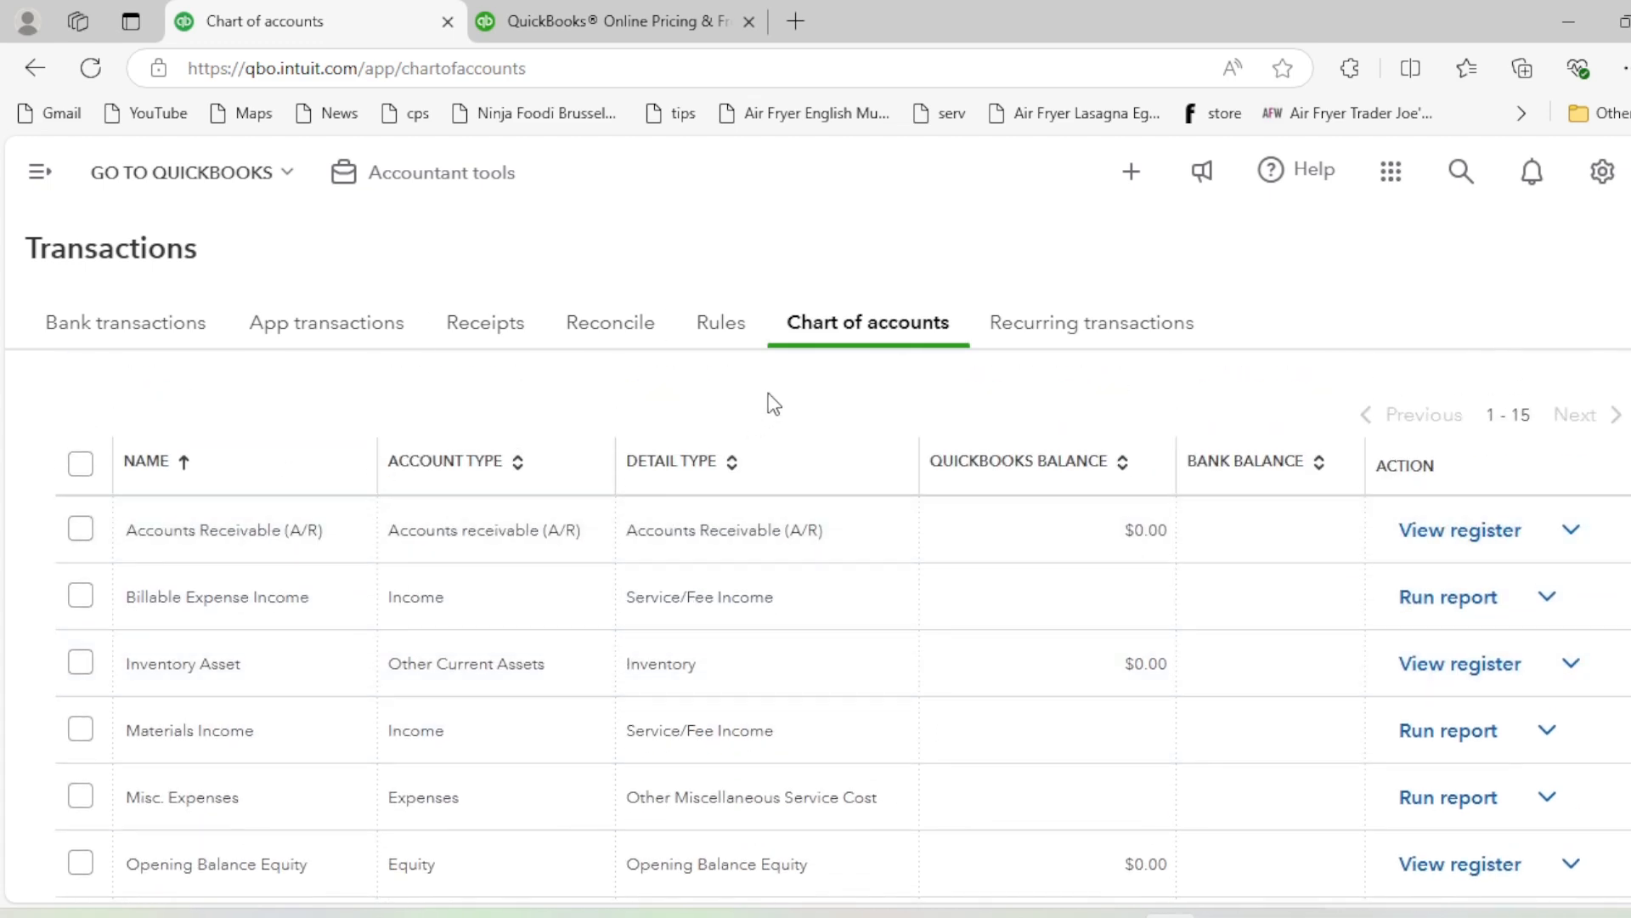
scroll(768, 393, up, 1)
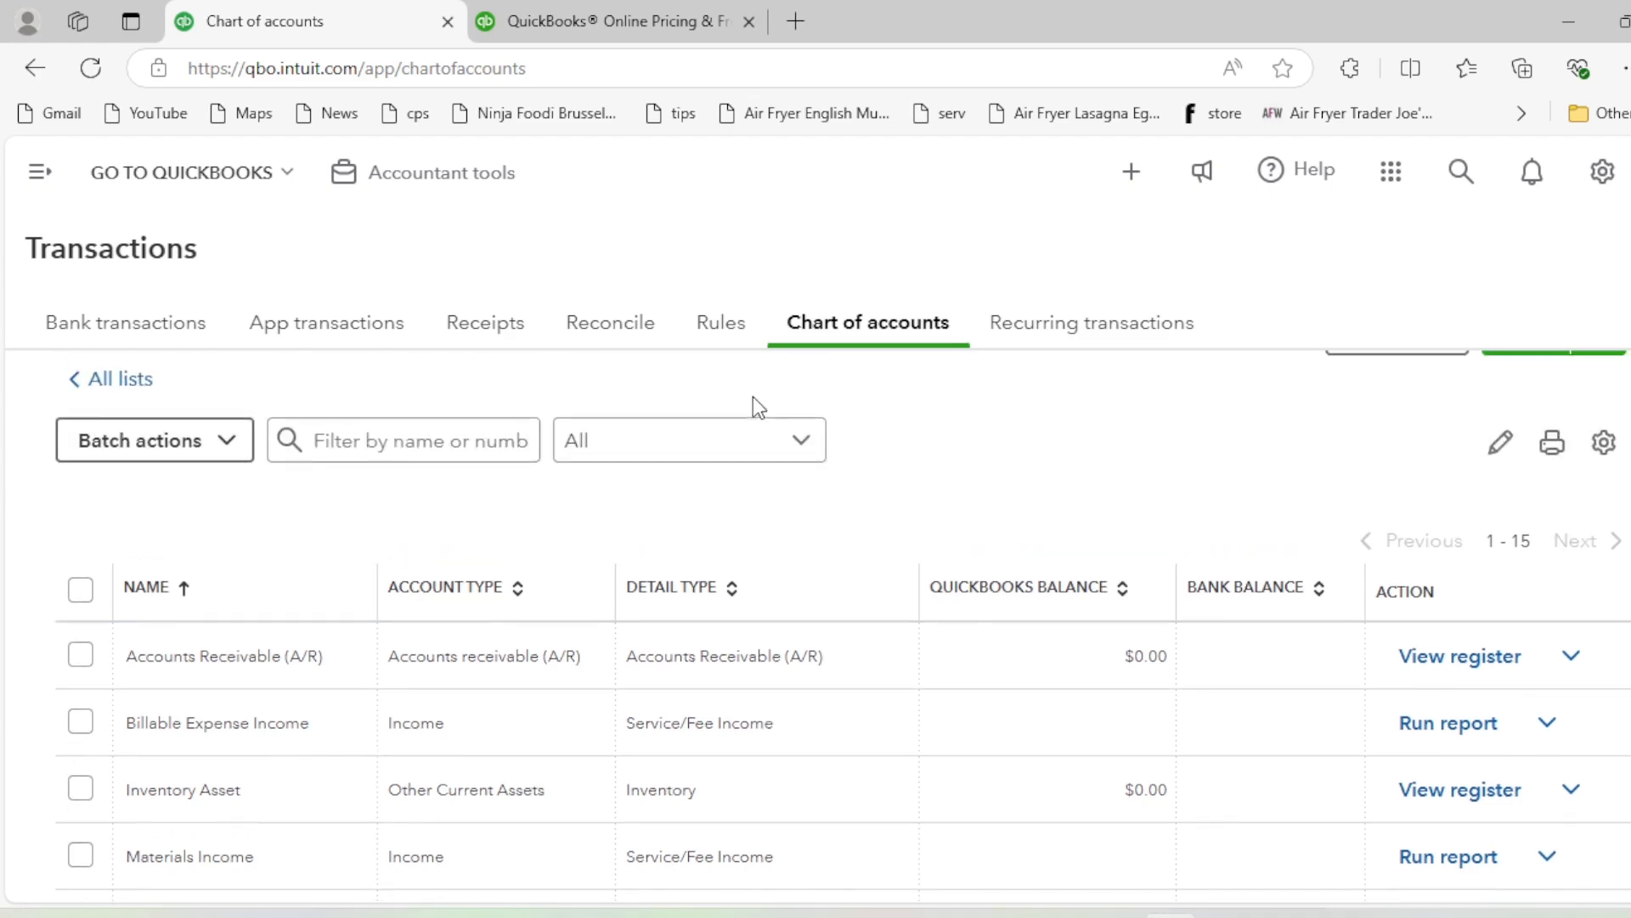
scroll(753, 396, down, 5)
scroll(685, 543, up, 5)
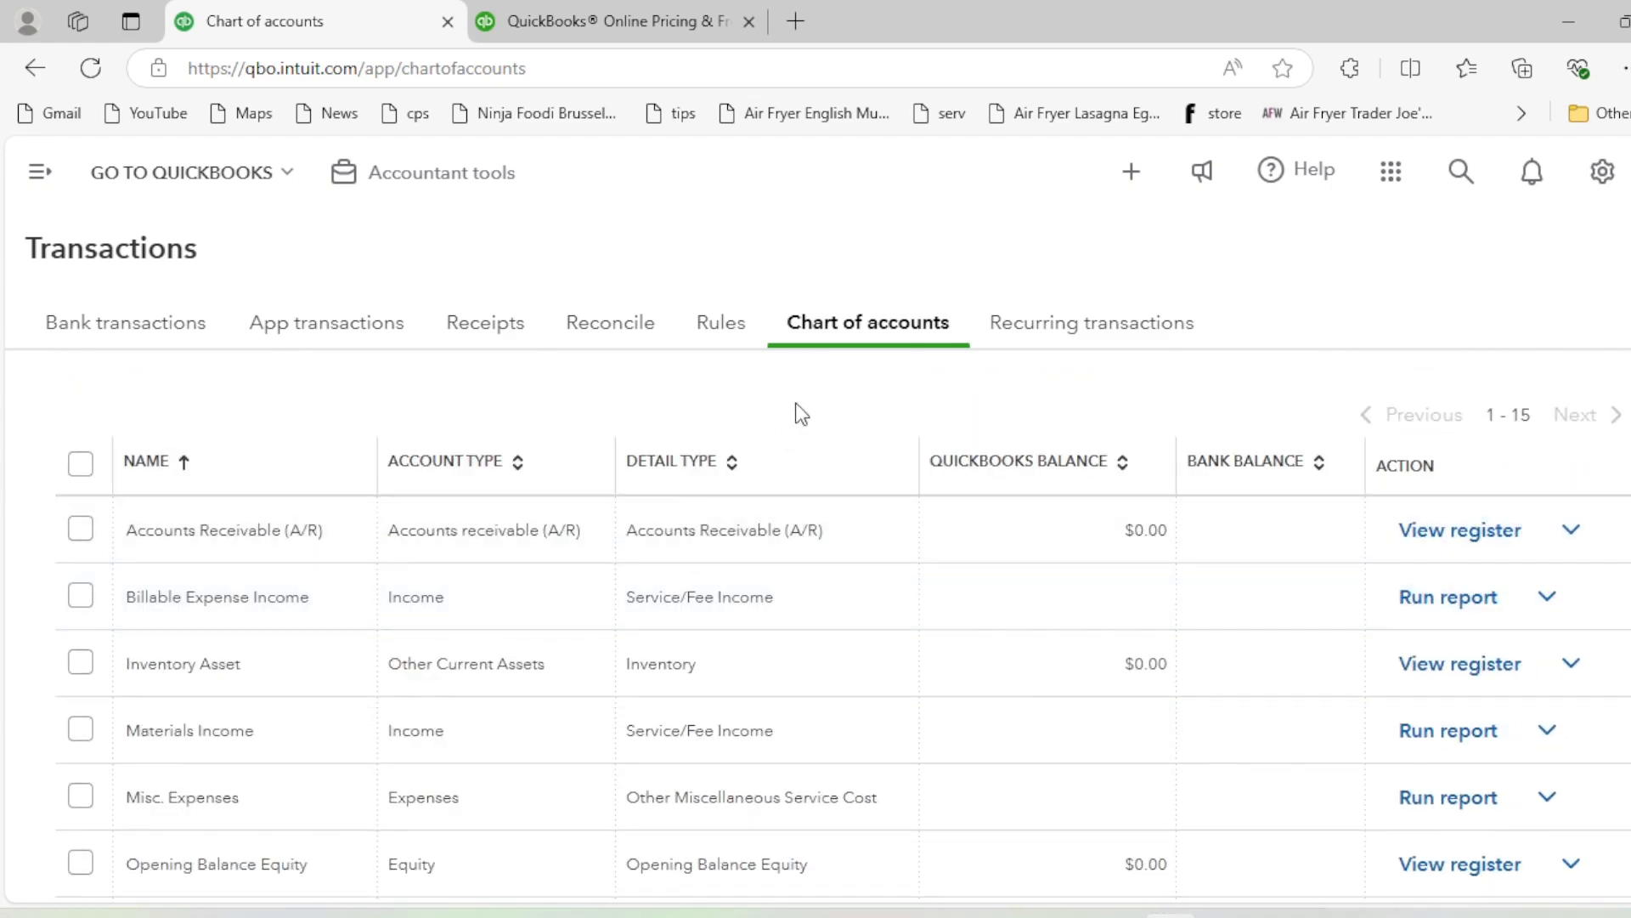
scroll(796, 497, down, 3)
scroll(794, 508, up, 5)
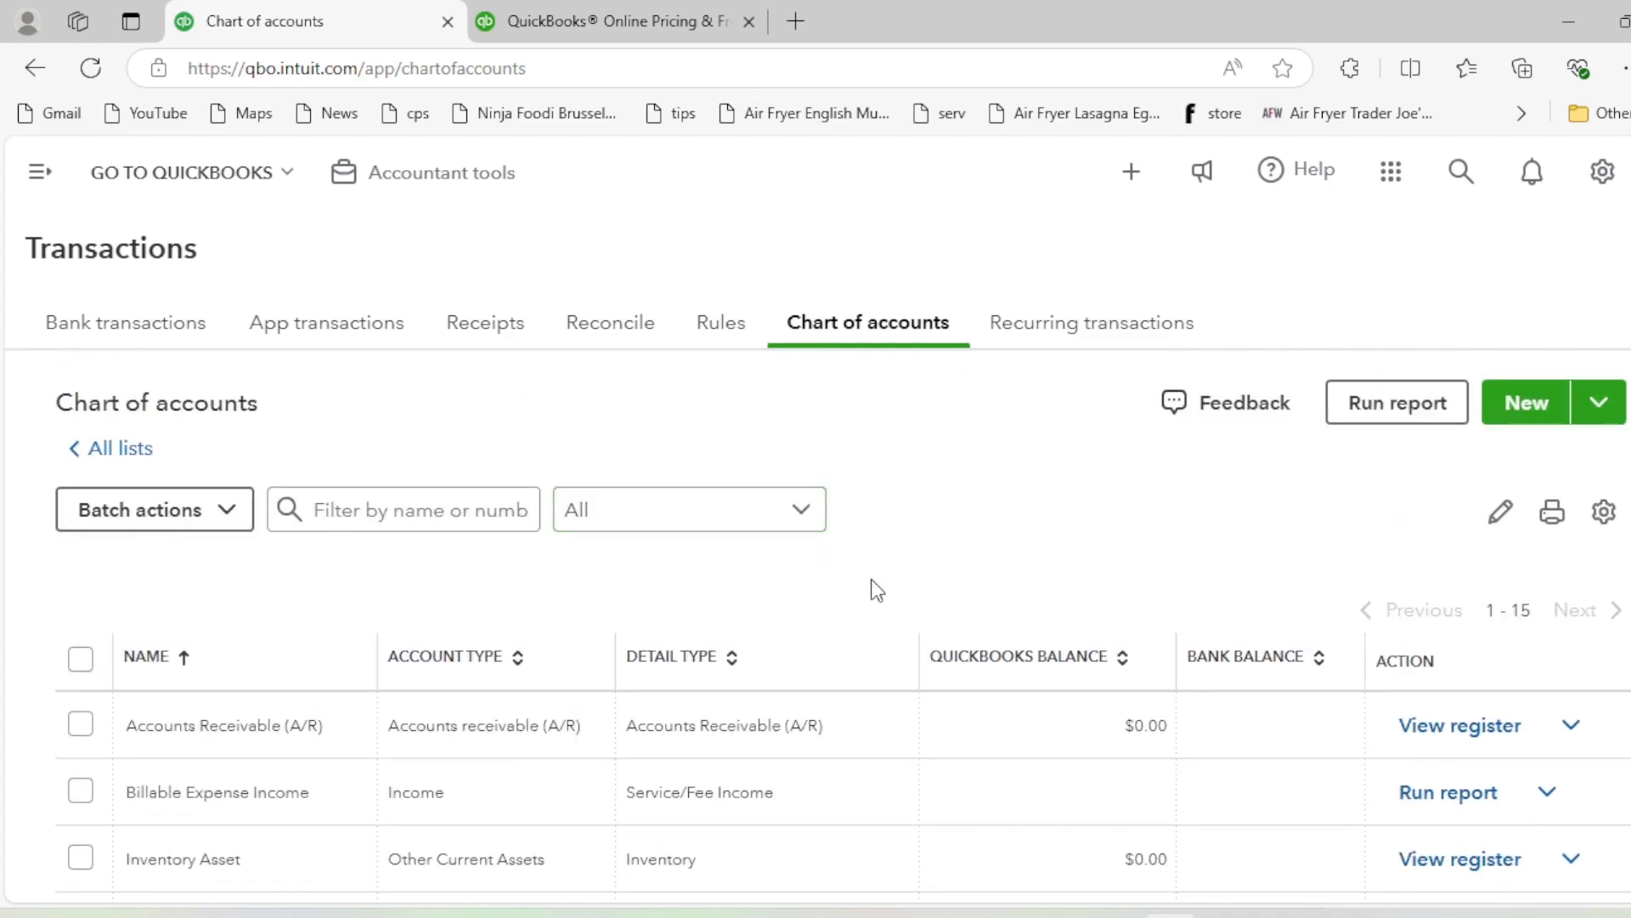
scroll(874, 586, down, 3)
scroll(928, 573, up, 3)
Start a new account named Vehicle and set its account type to Fixed Assets
click(1520, 417)
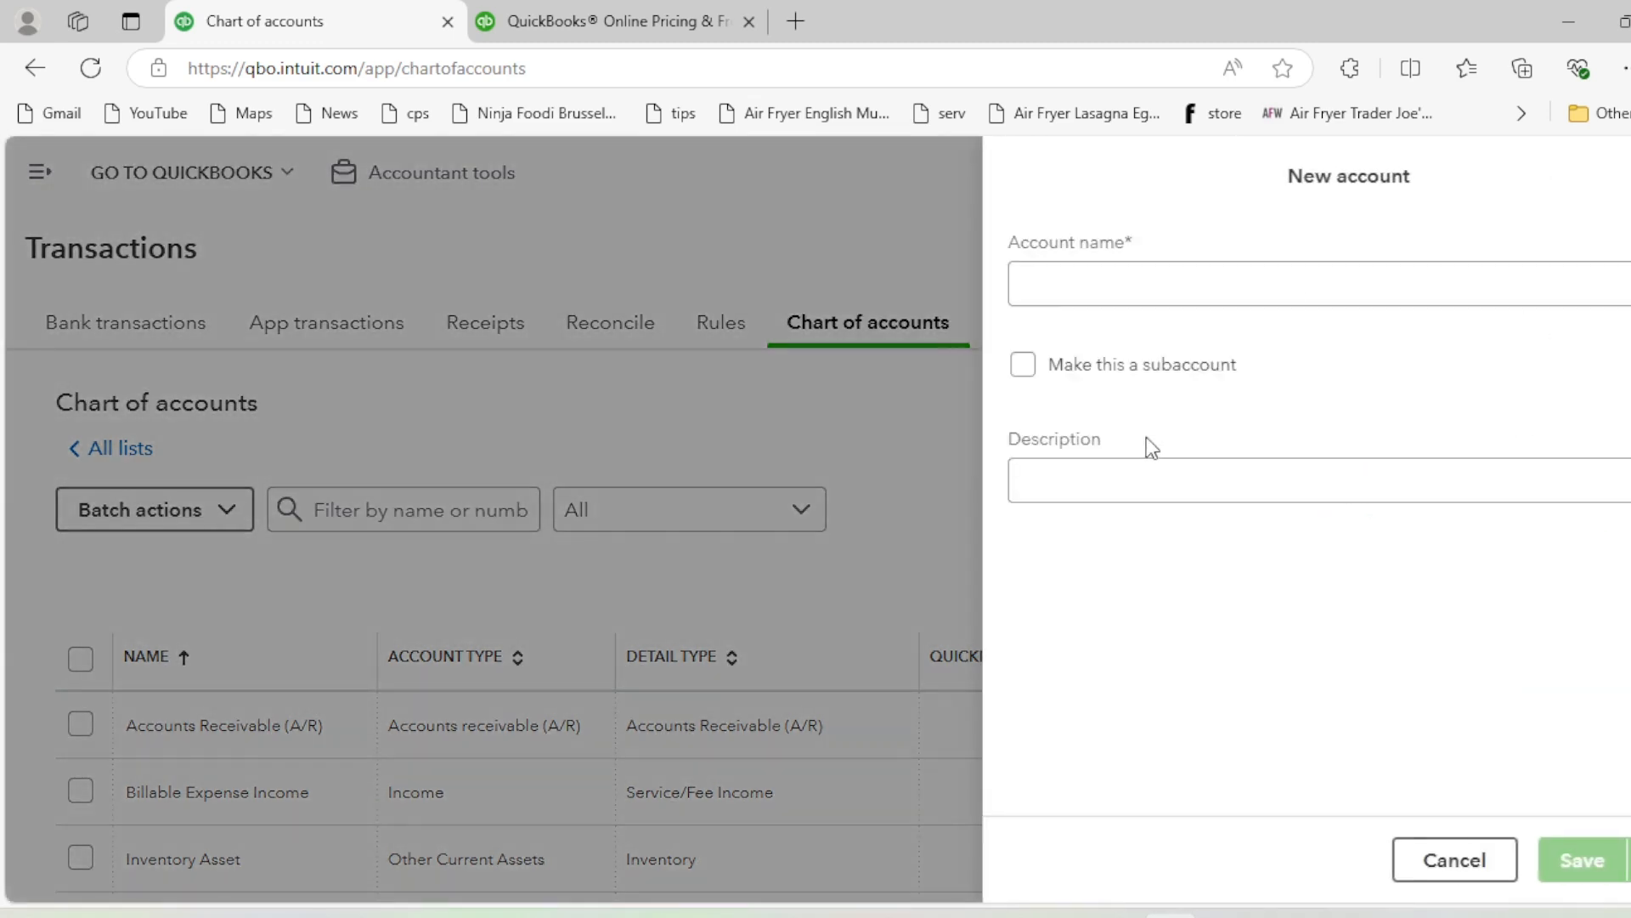
click(1145, 299)
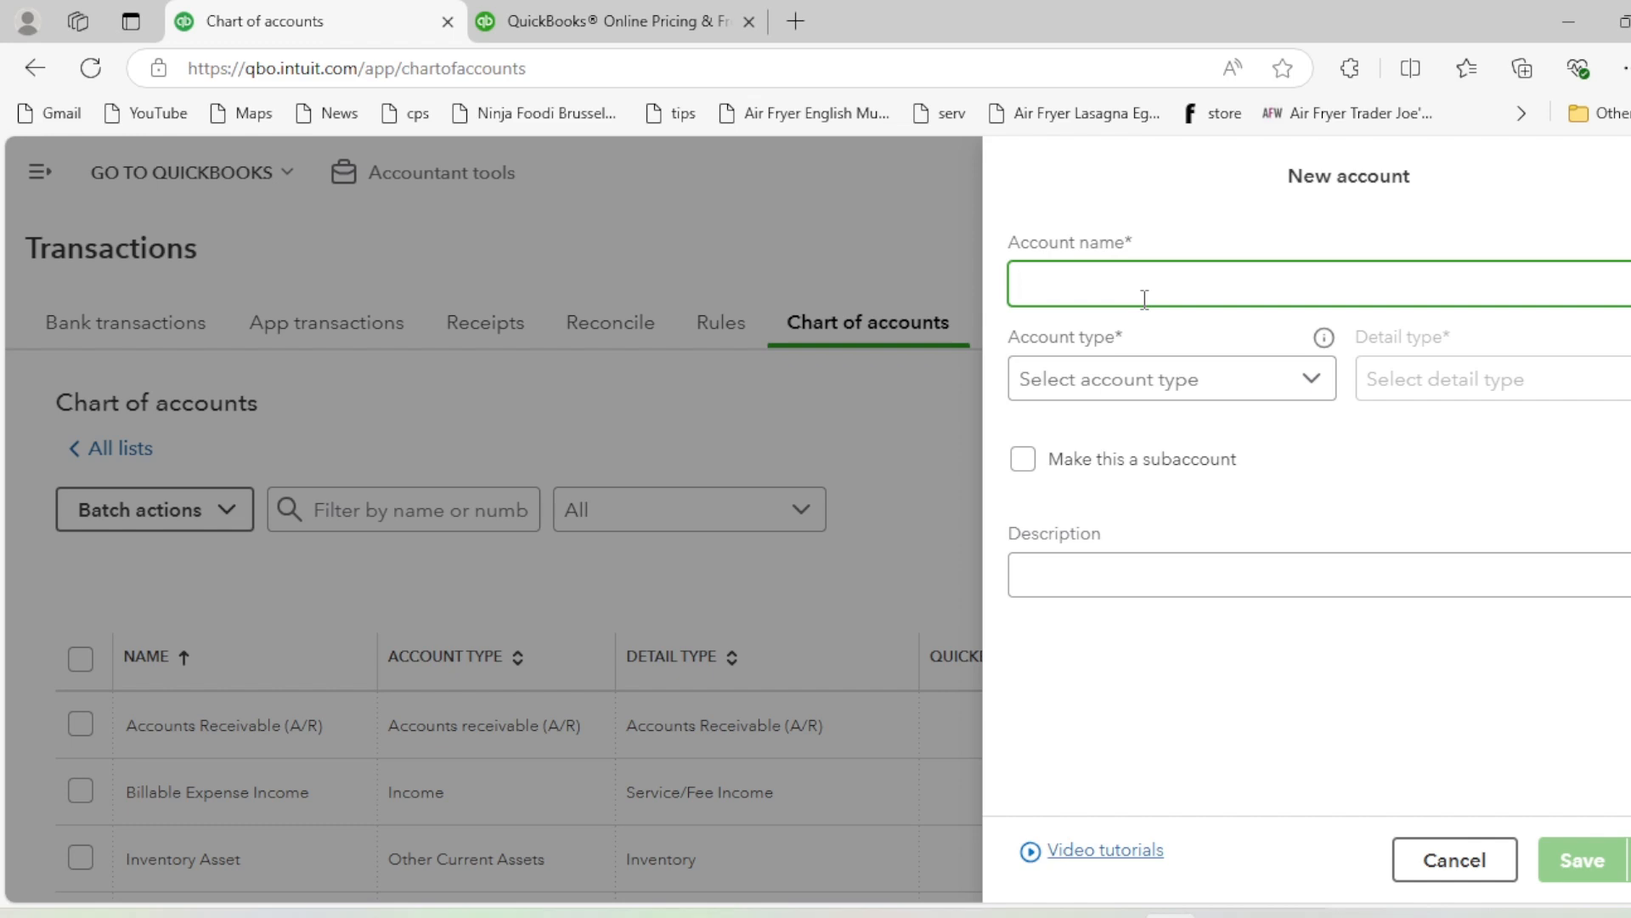
text(Vehicle)
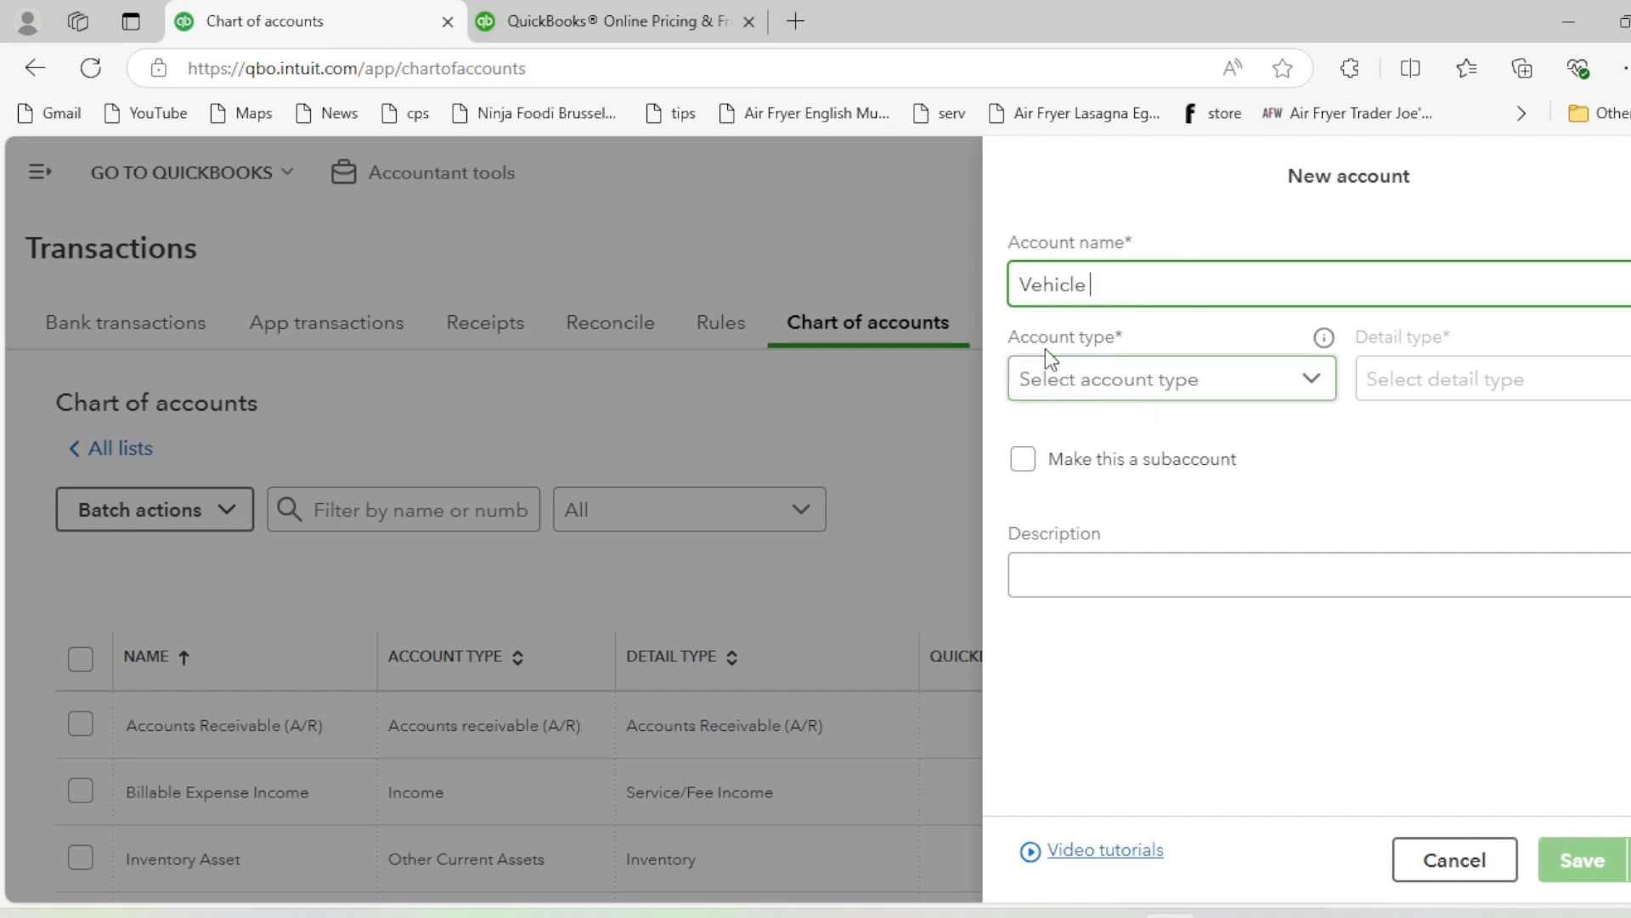
click(1176, 384)
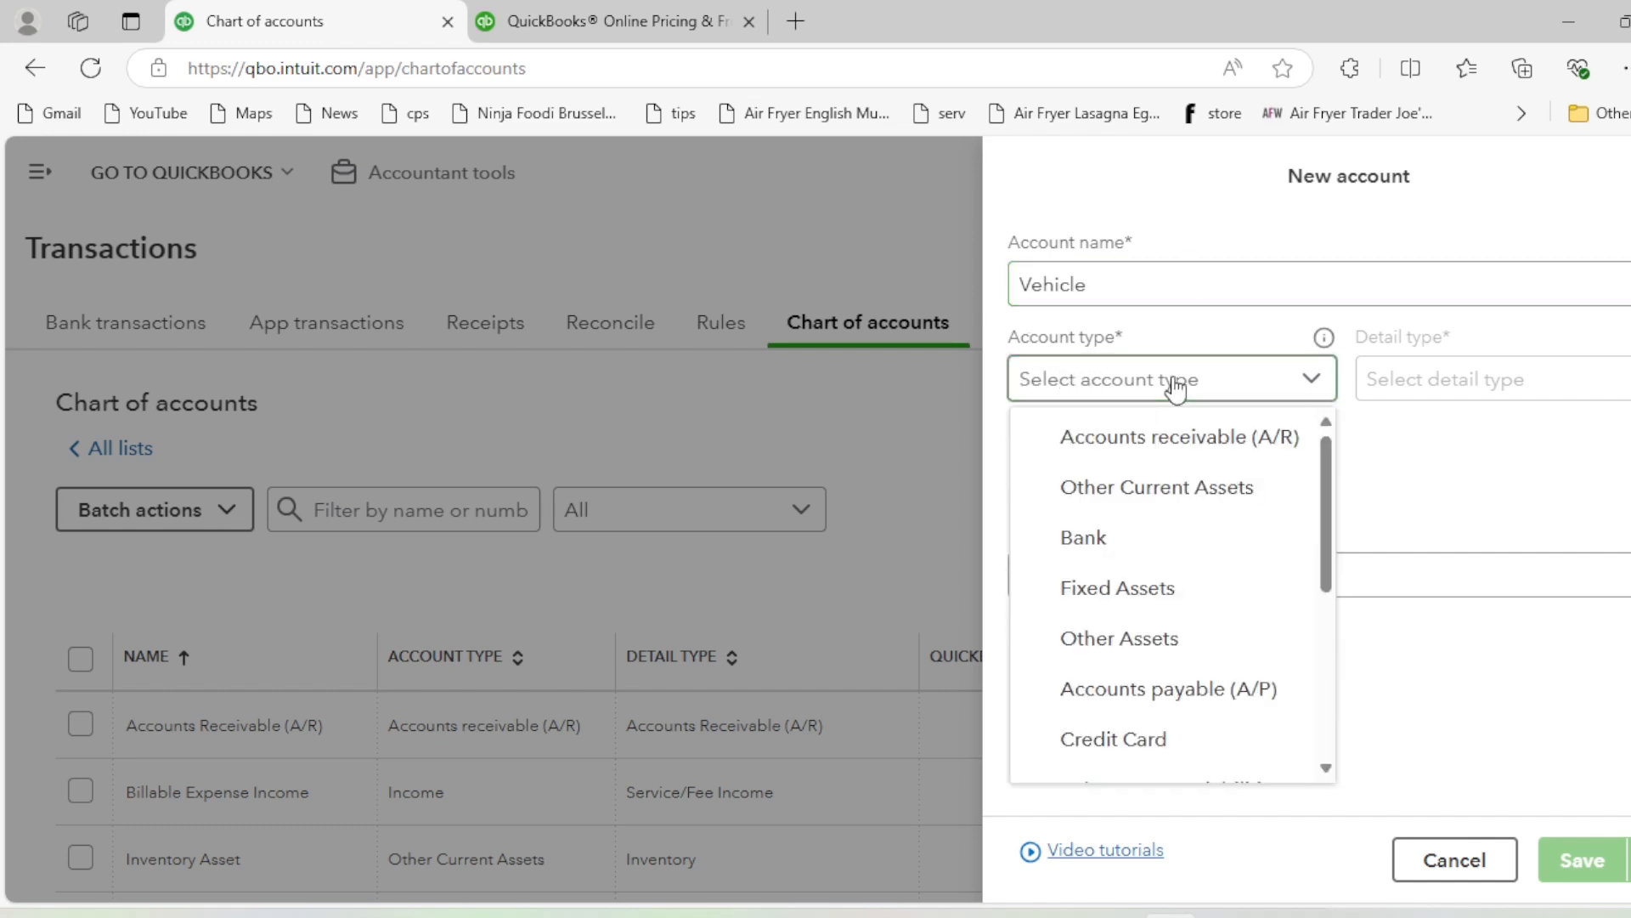
click(1168, 587)
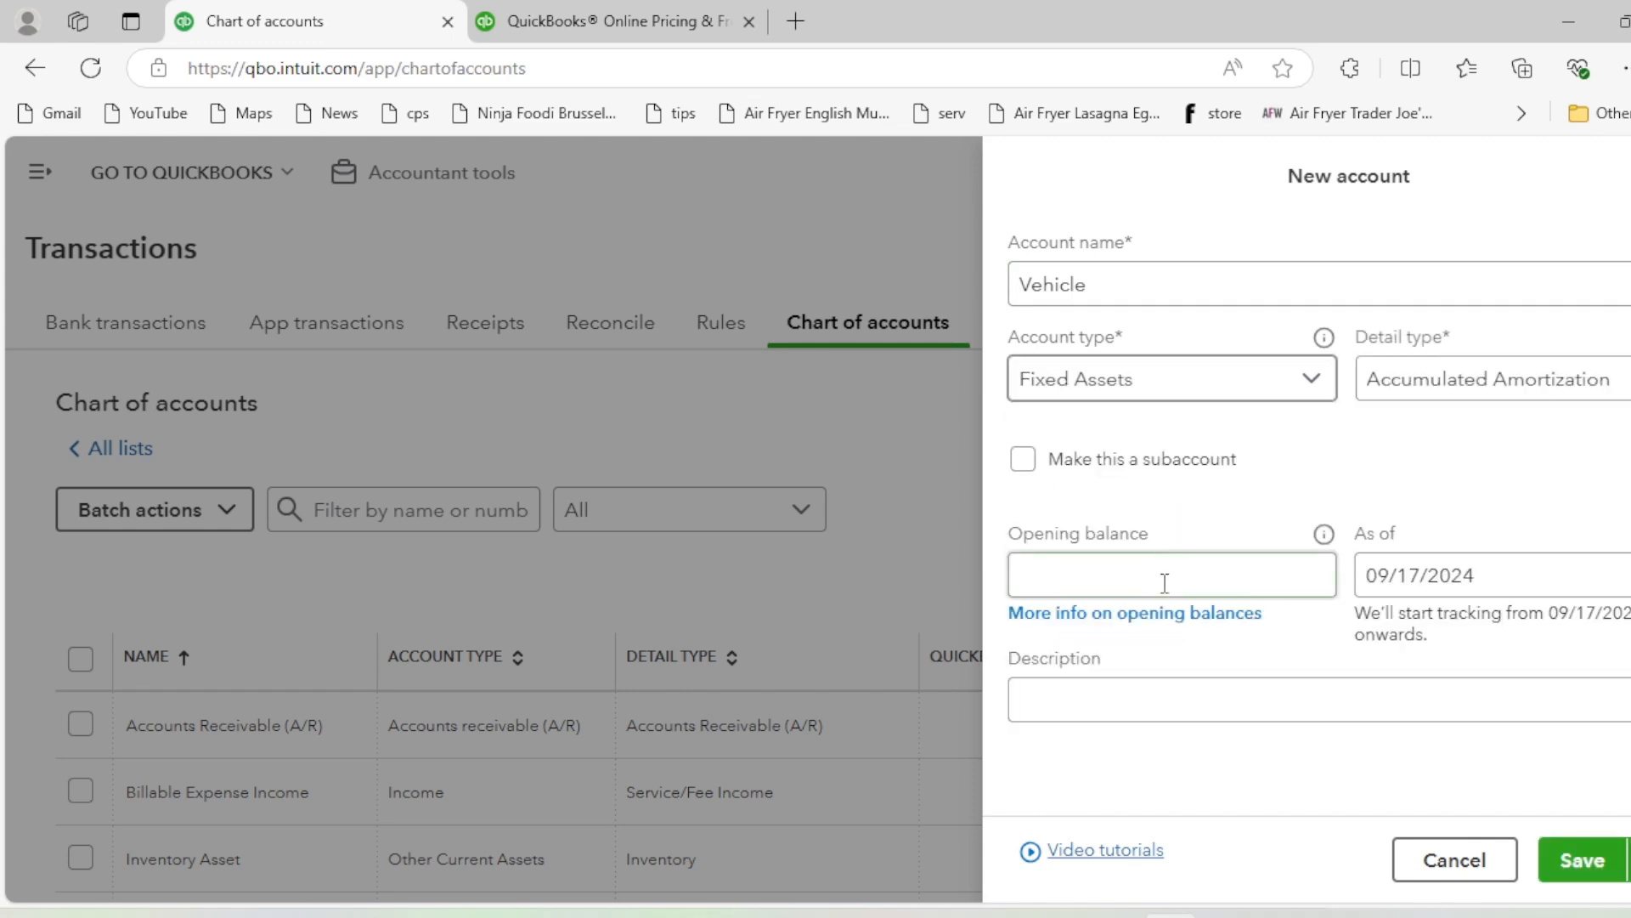
Set the Vehicle account's detail type to Vehicles
click(1463, 389)
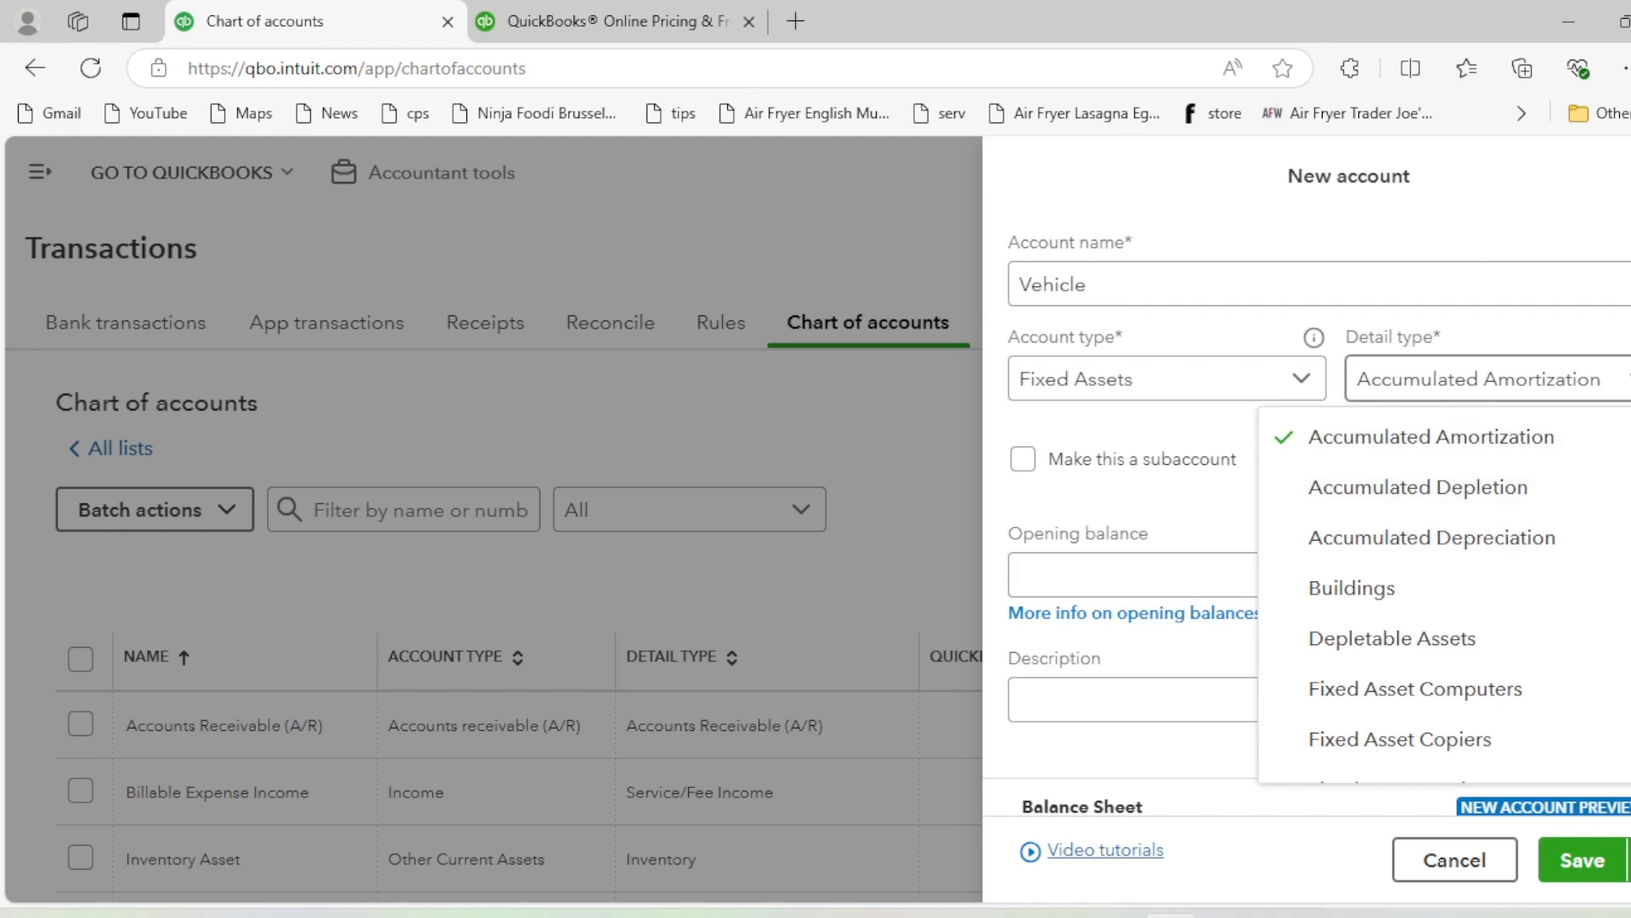
scroll(1444, 595, down, 3)
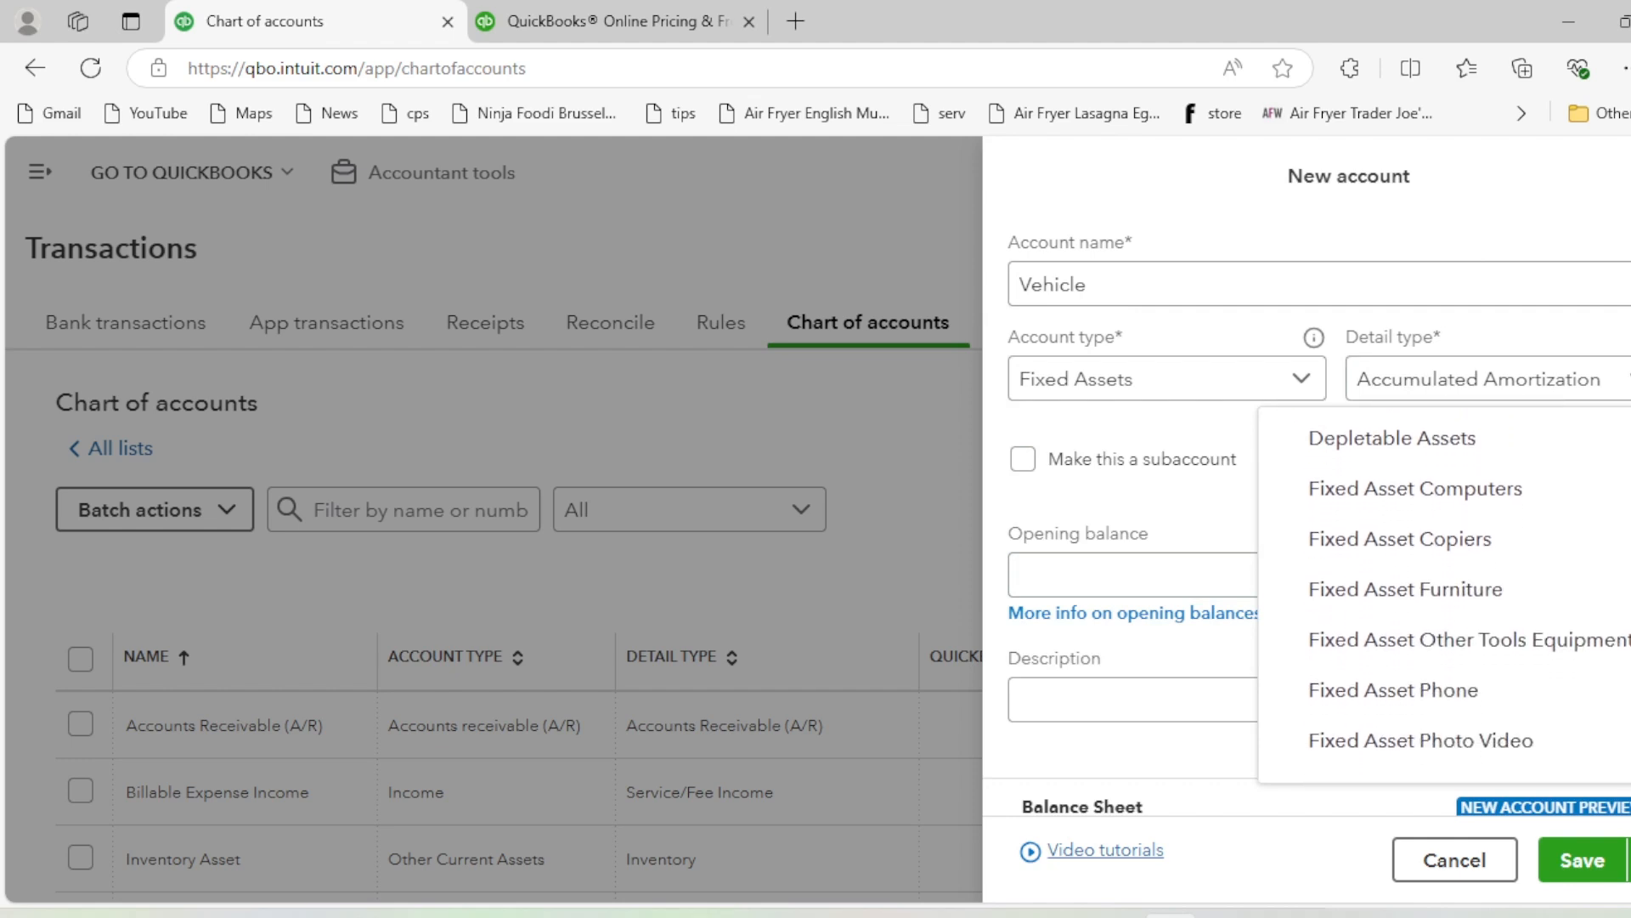
scroll(1444, 595, down, 4)
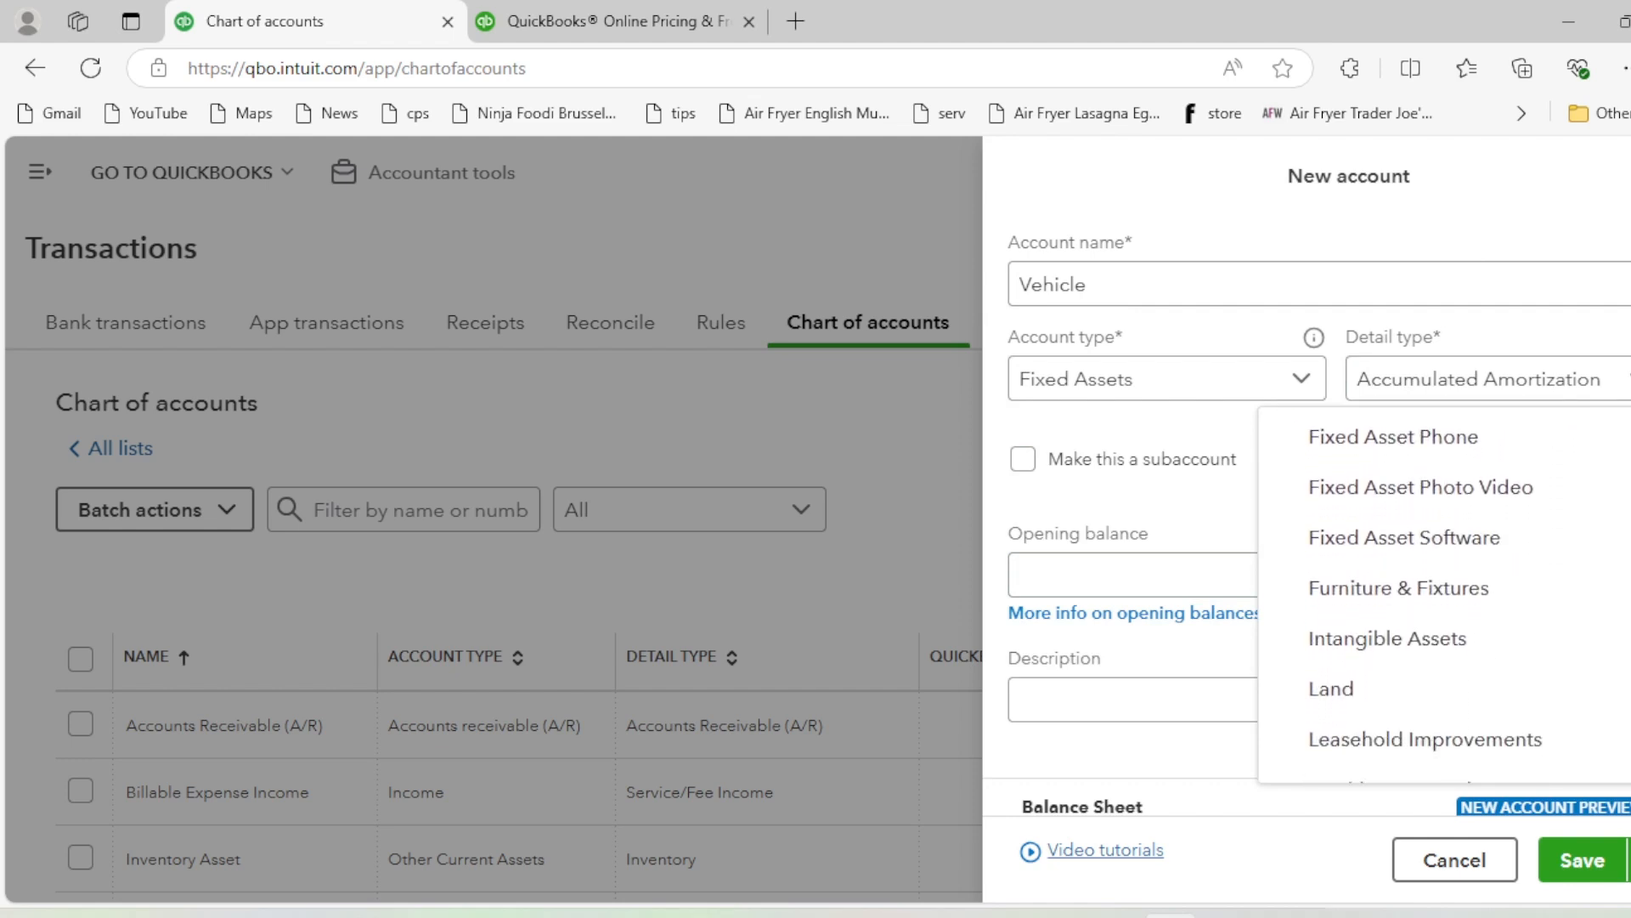
scroll(1442, 747, down, 3)
click(1442, 751)
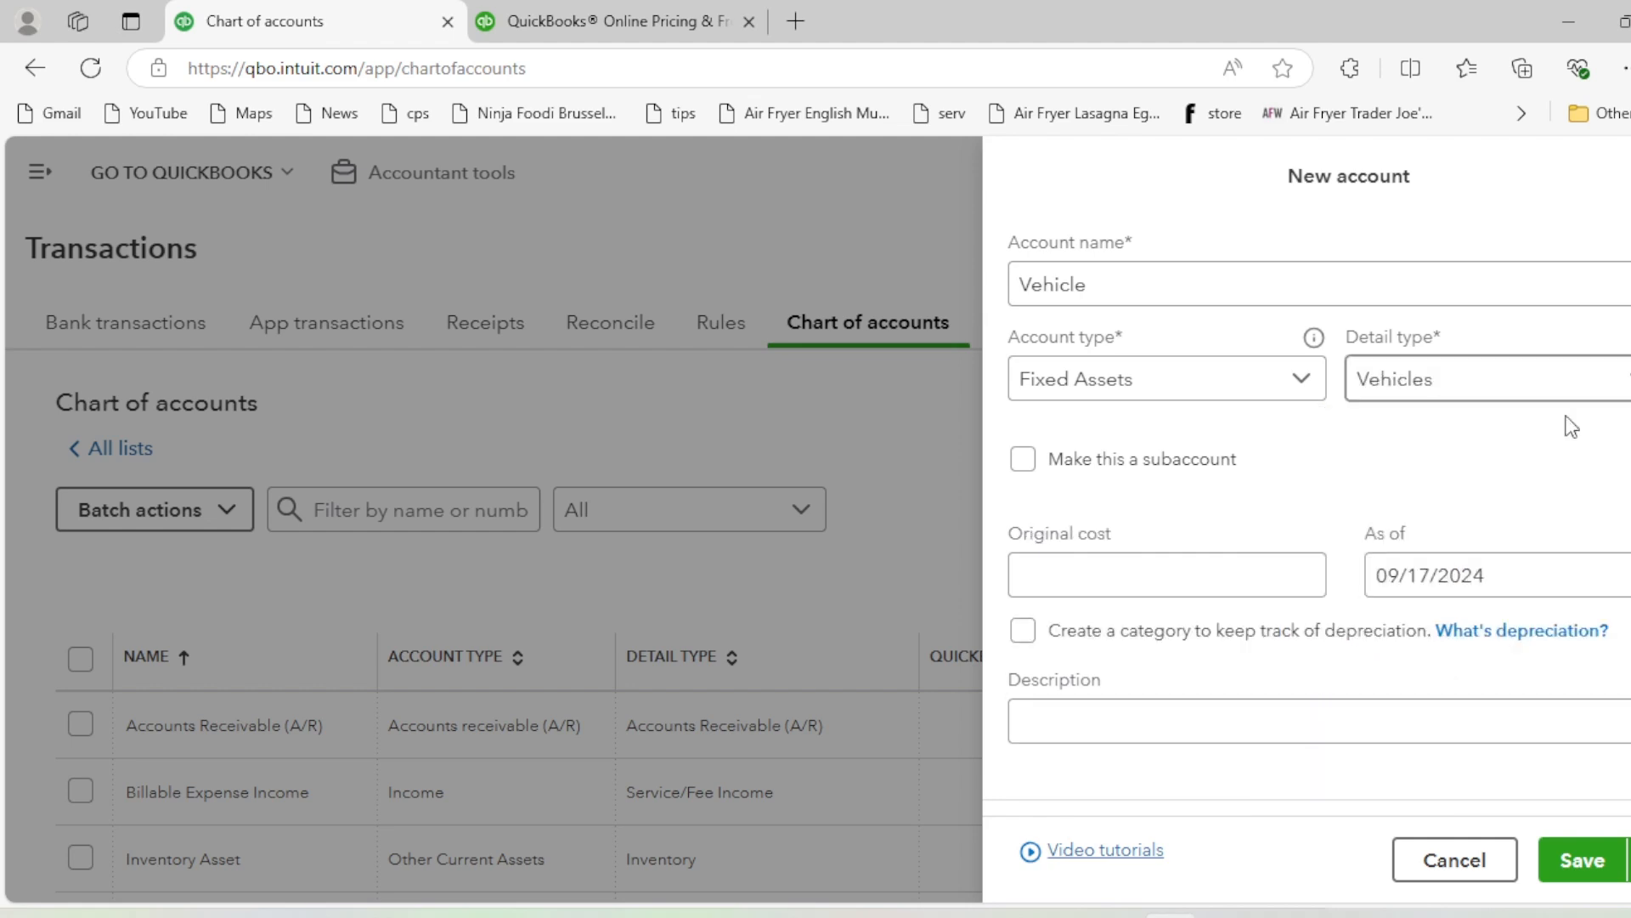
Review the original cost and depreciation options, leave the original cost blank, and save the Vehicle account
scroll(1183, 508, down, 2)
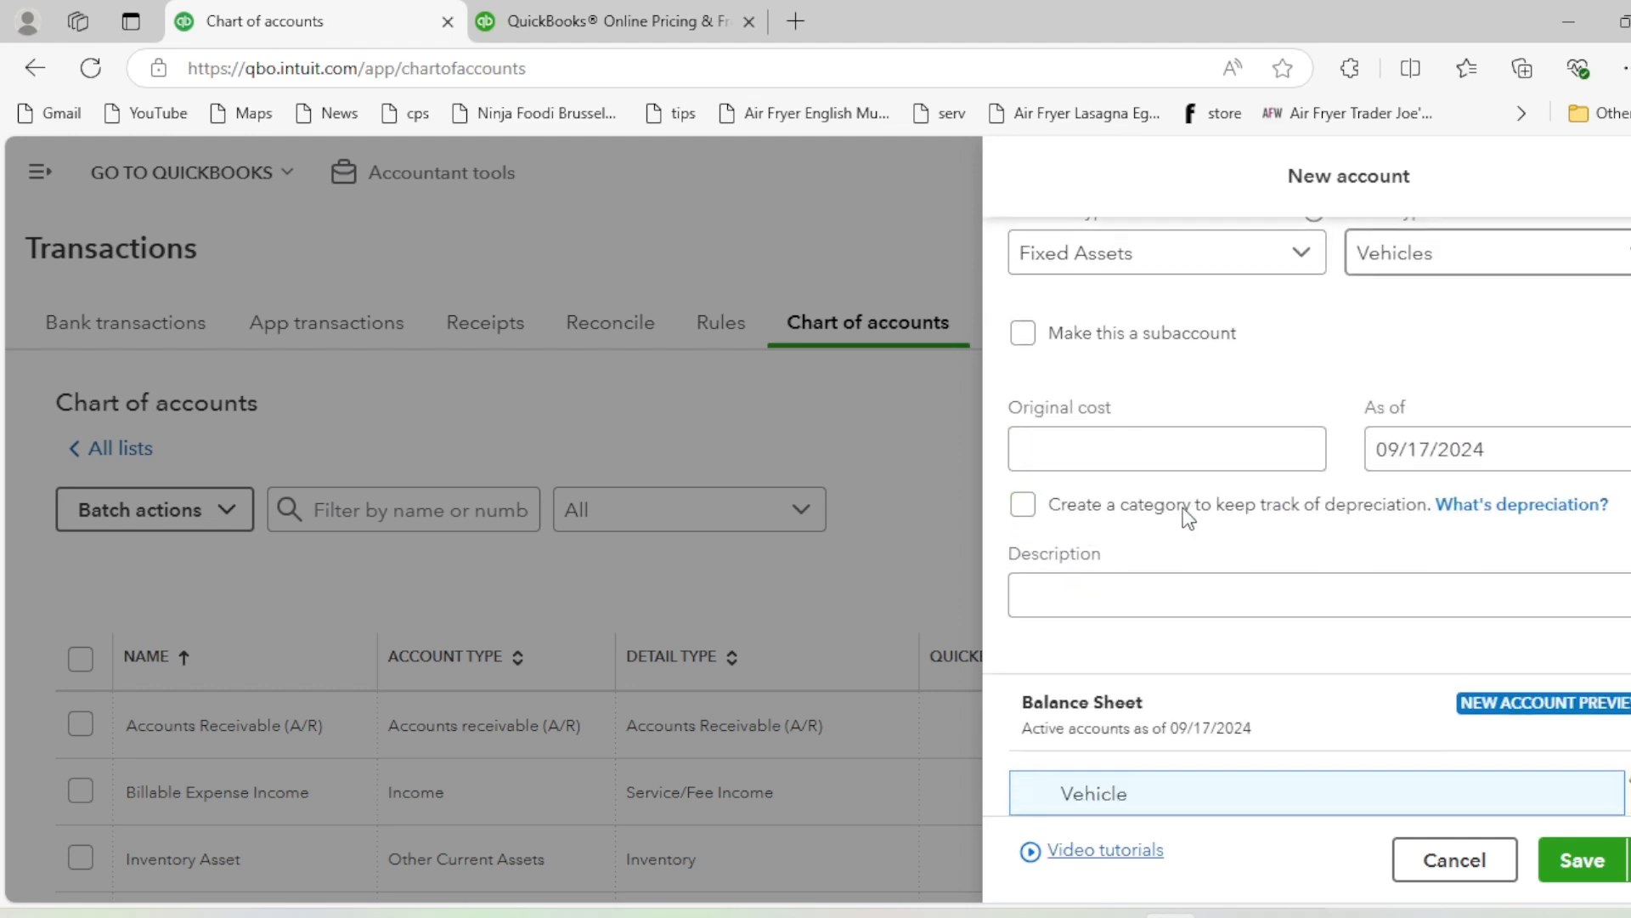
click(1151, 455)
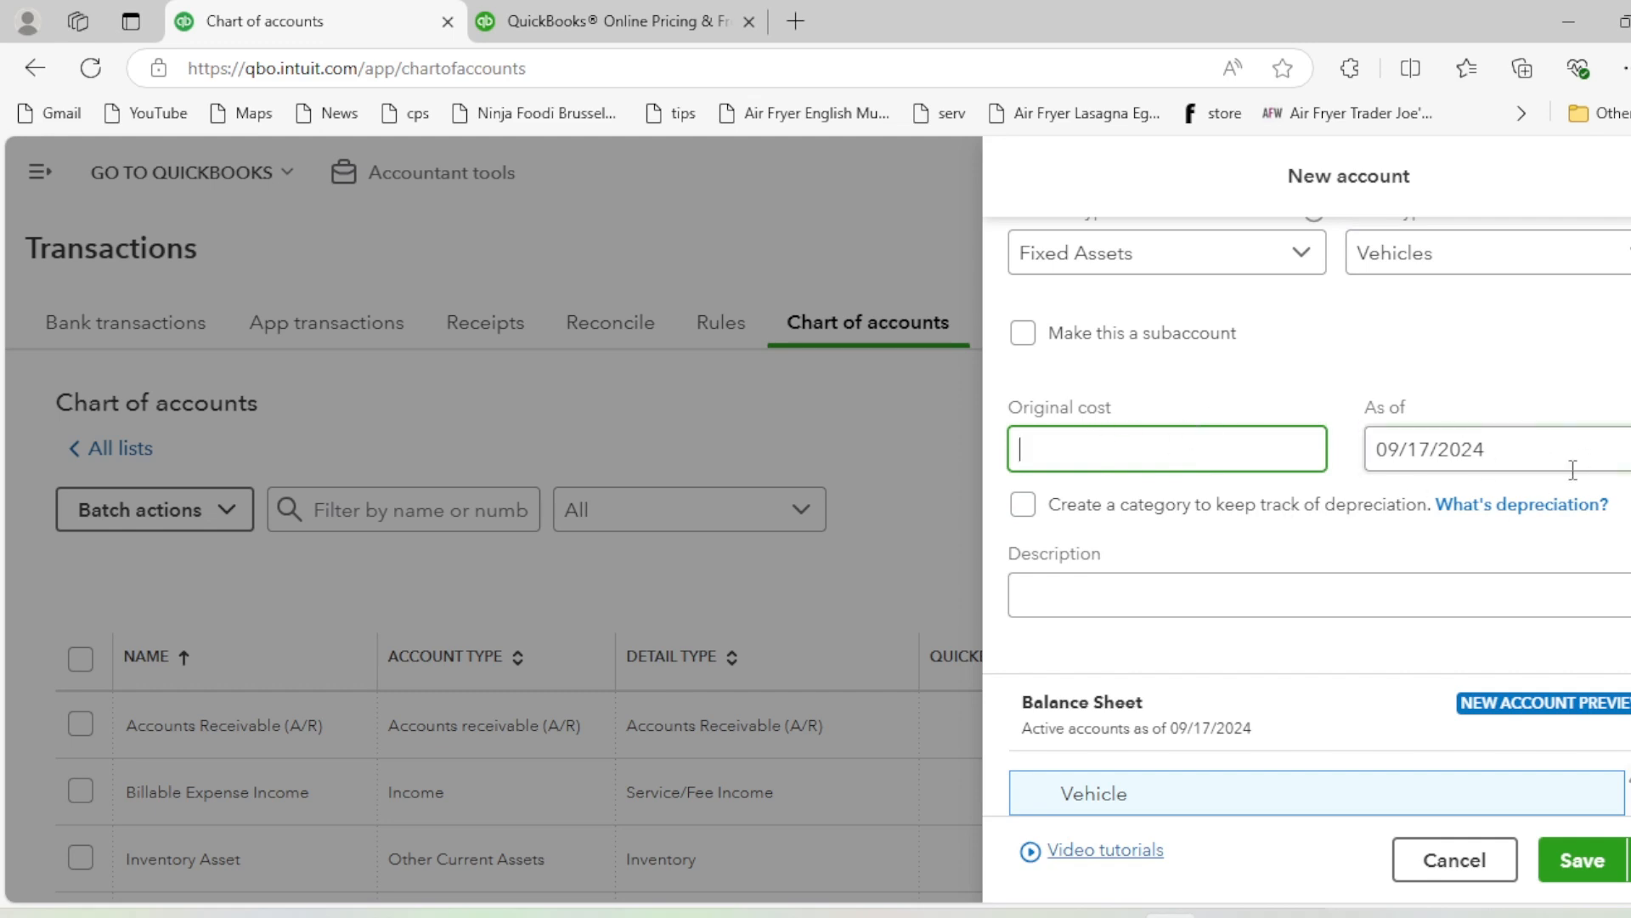
scroll(1358, 534, down, 2)
scroll(1358, 534, up, 3)
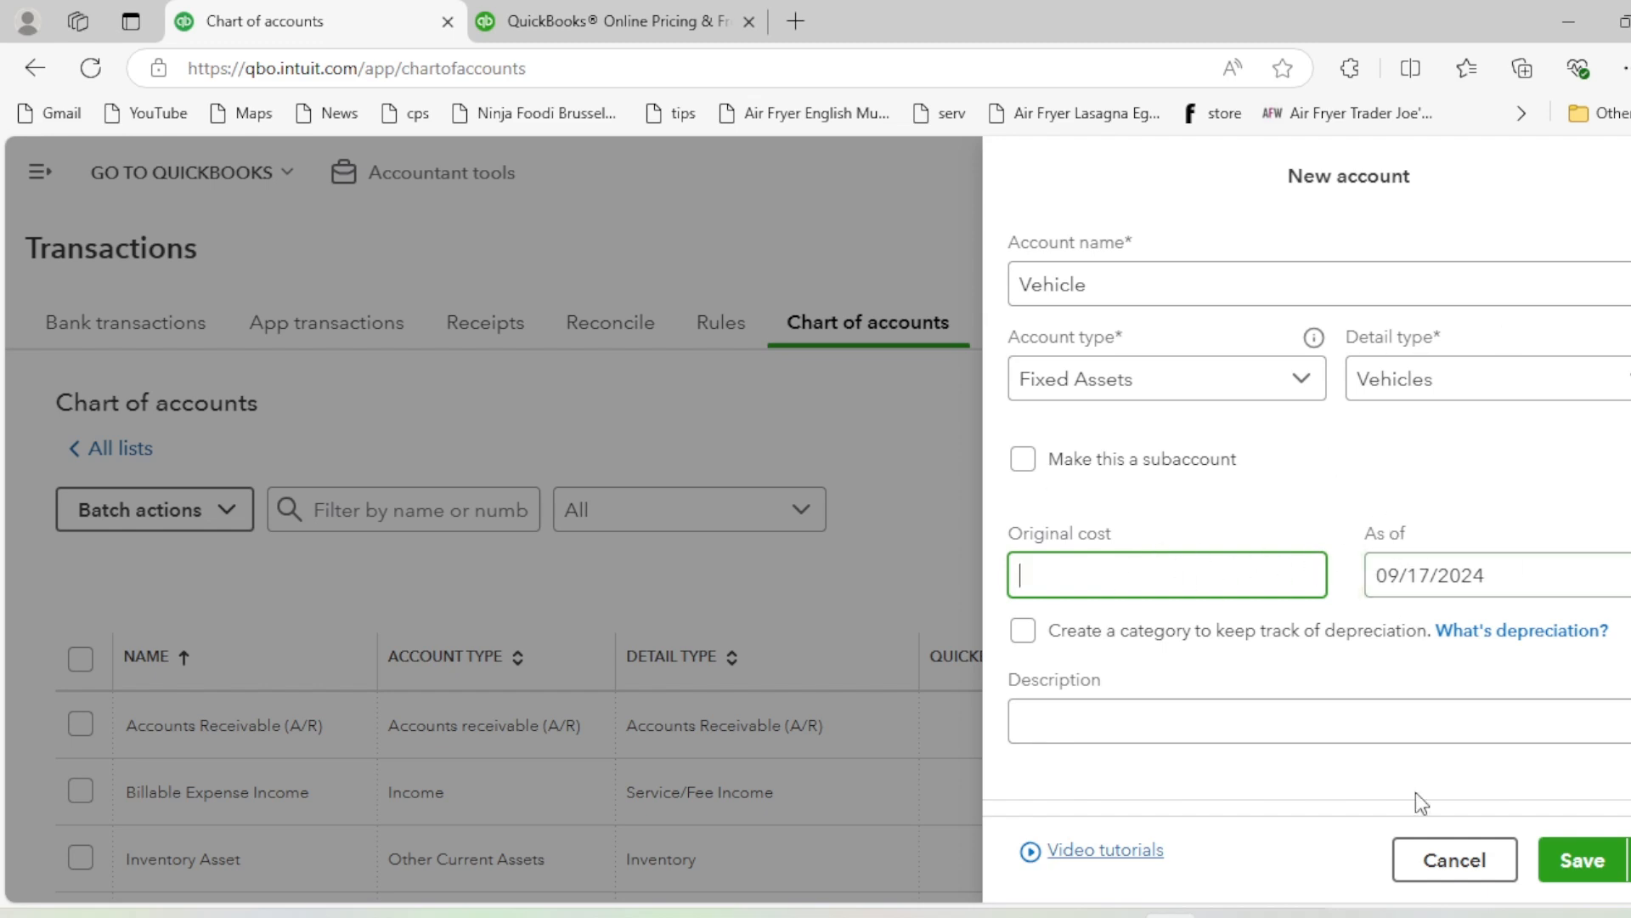
click(1573, 876)
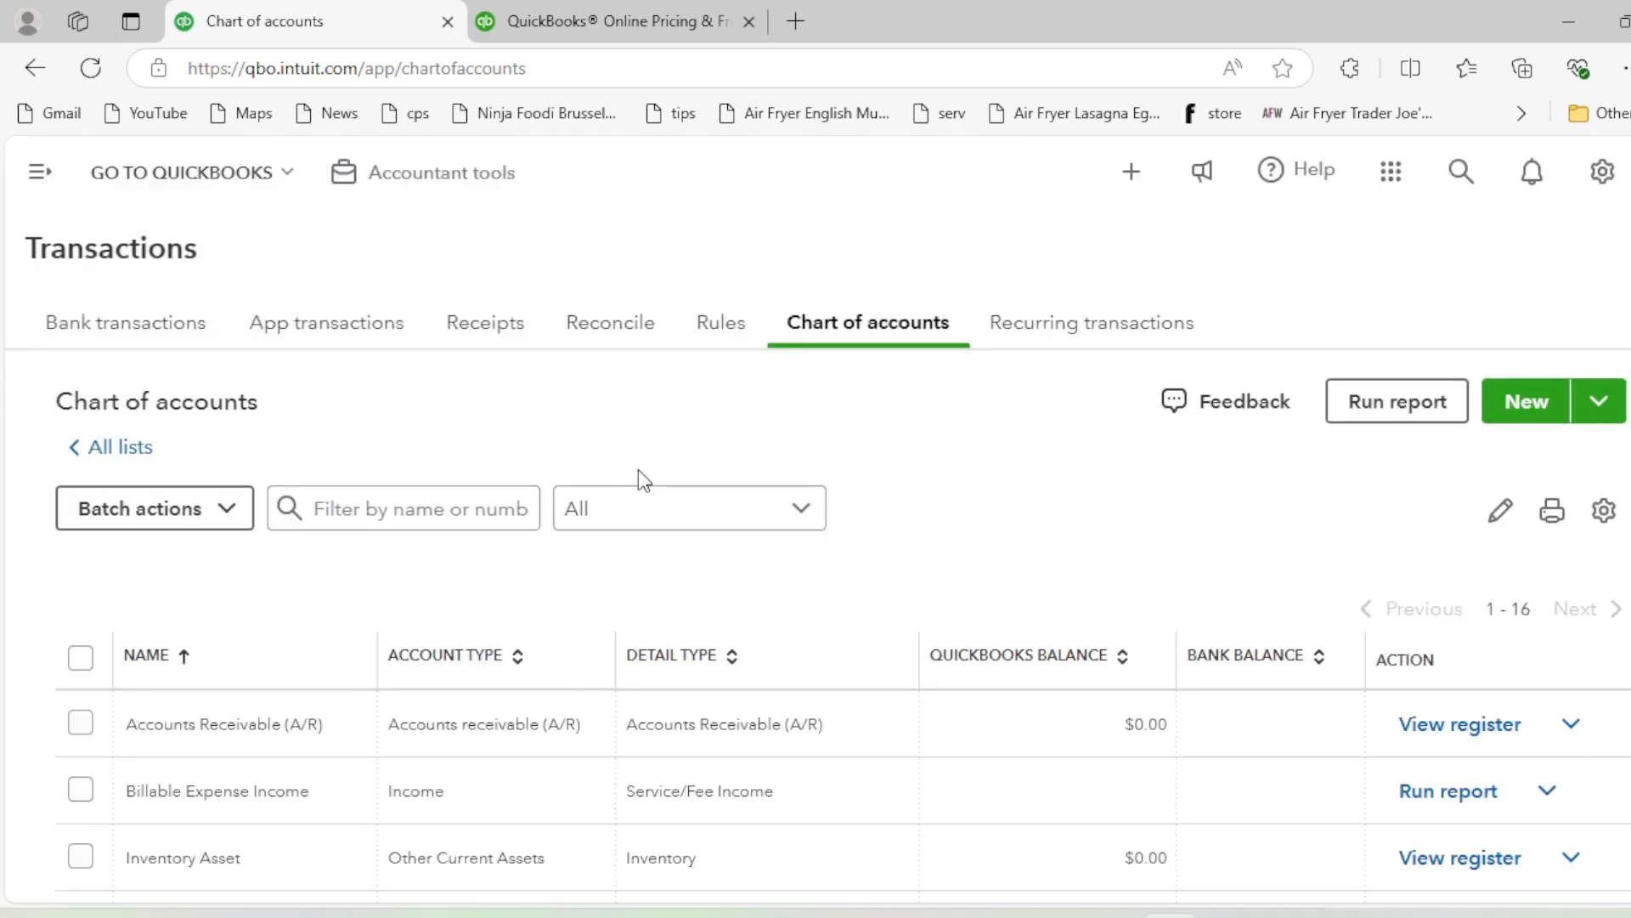
Check the chart of accounts for the new Vehicle account and its type
scroll(639, 481, down, 7)
scroll(527, 604, down, 4)
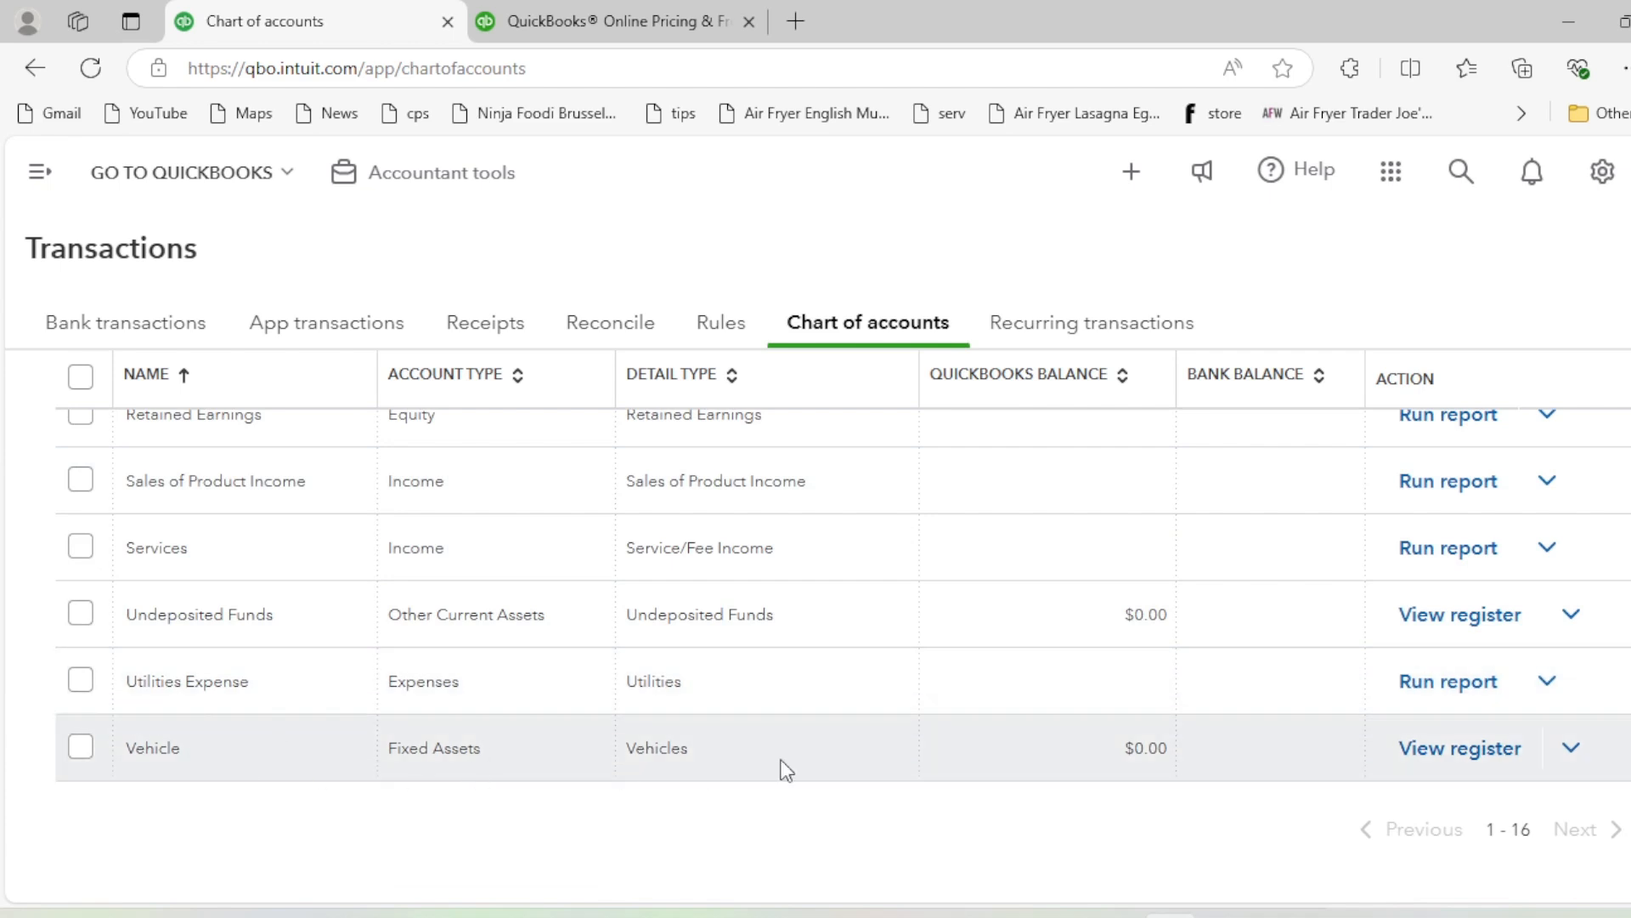
scroll(787, 771, up, 10)
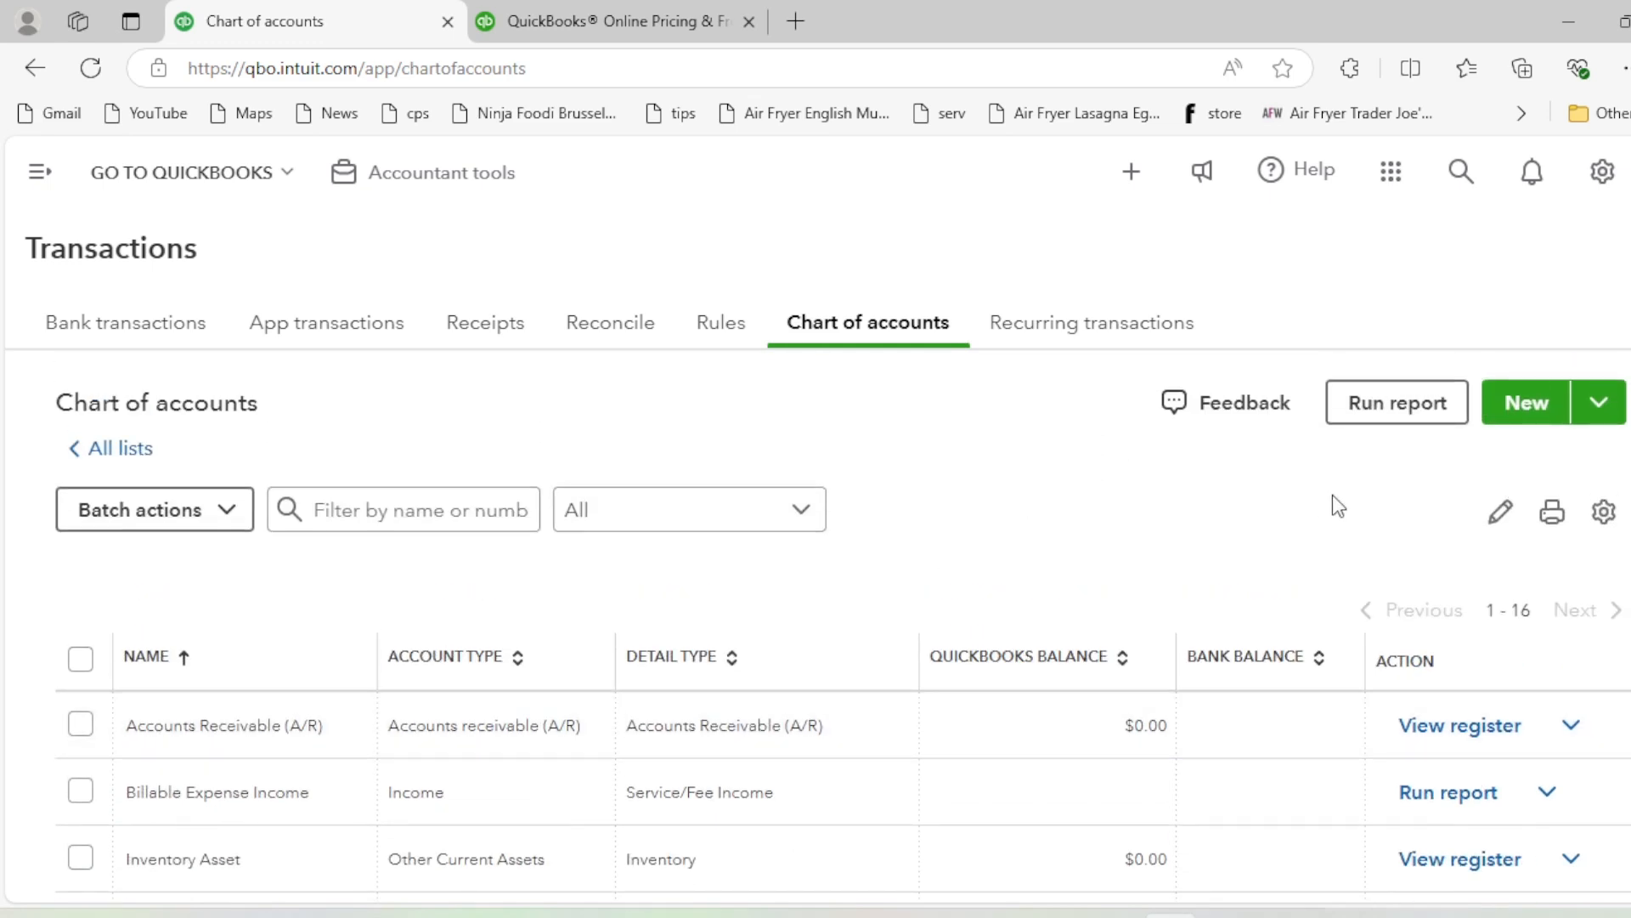
Start a new account and name it Toyota Grey 9857
click(1527, 403)
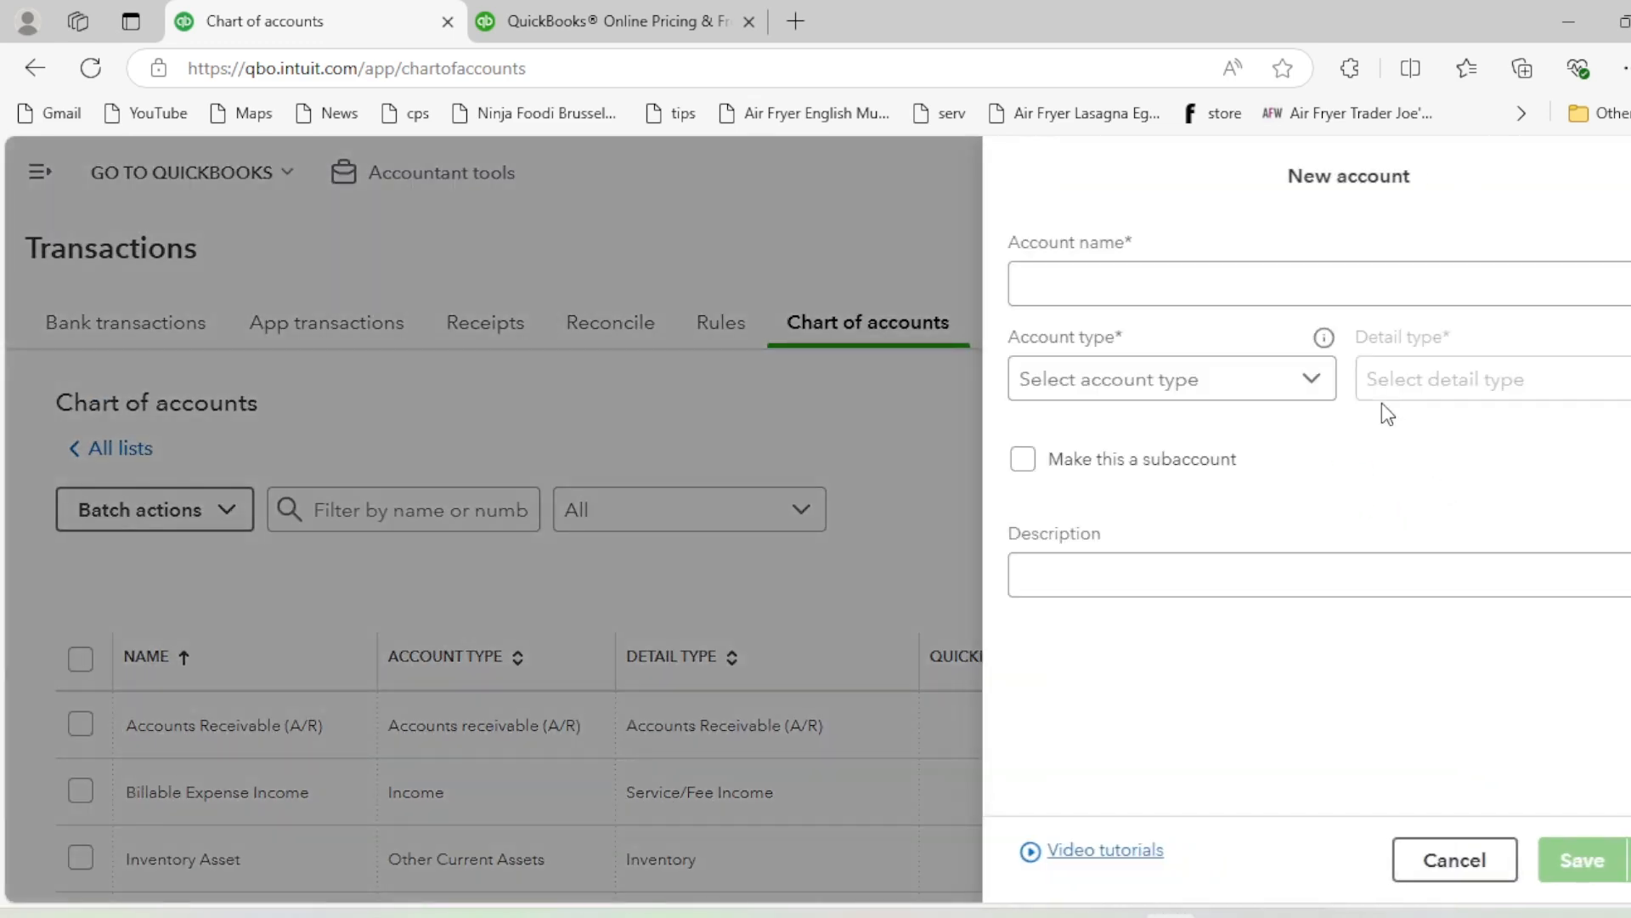
click(1045, 286)
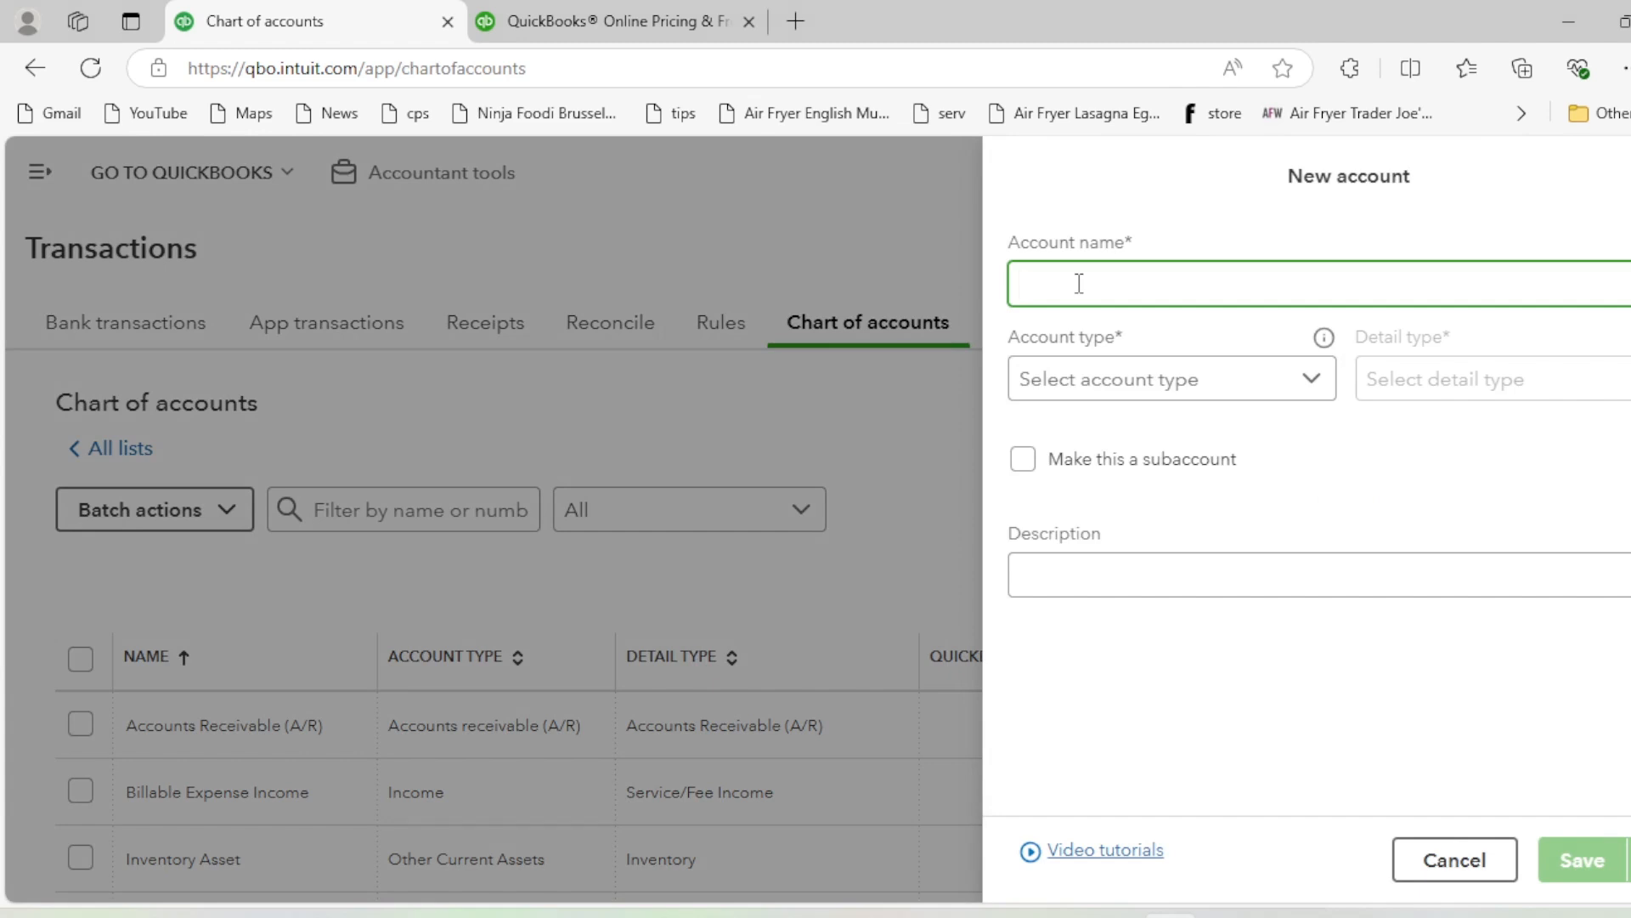
text(Toyota Grey 9857)
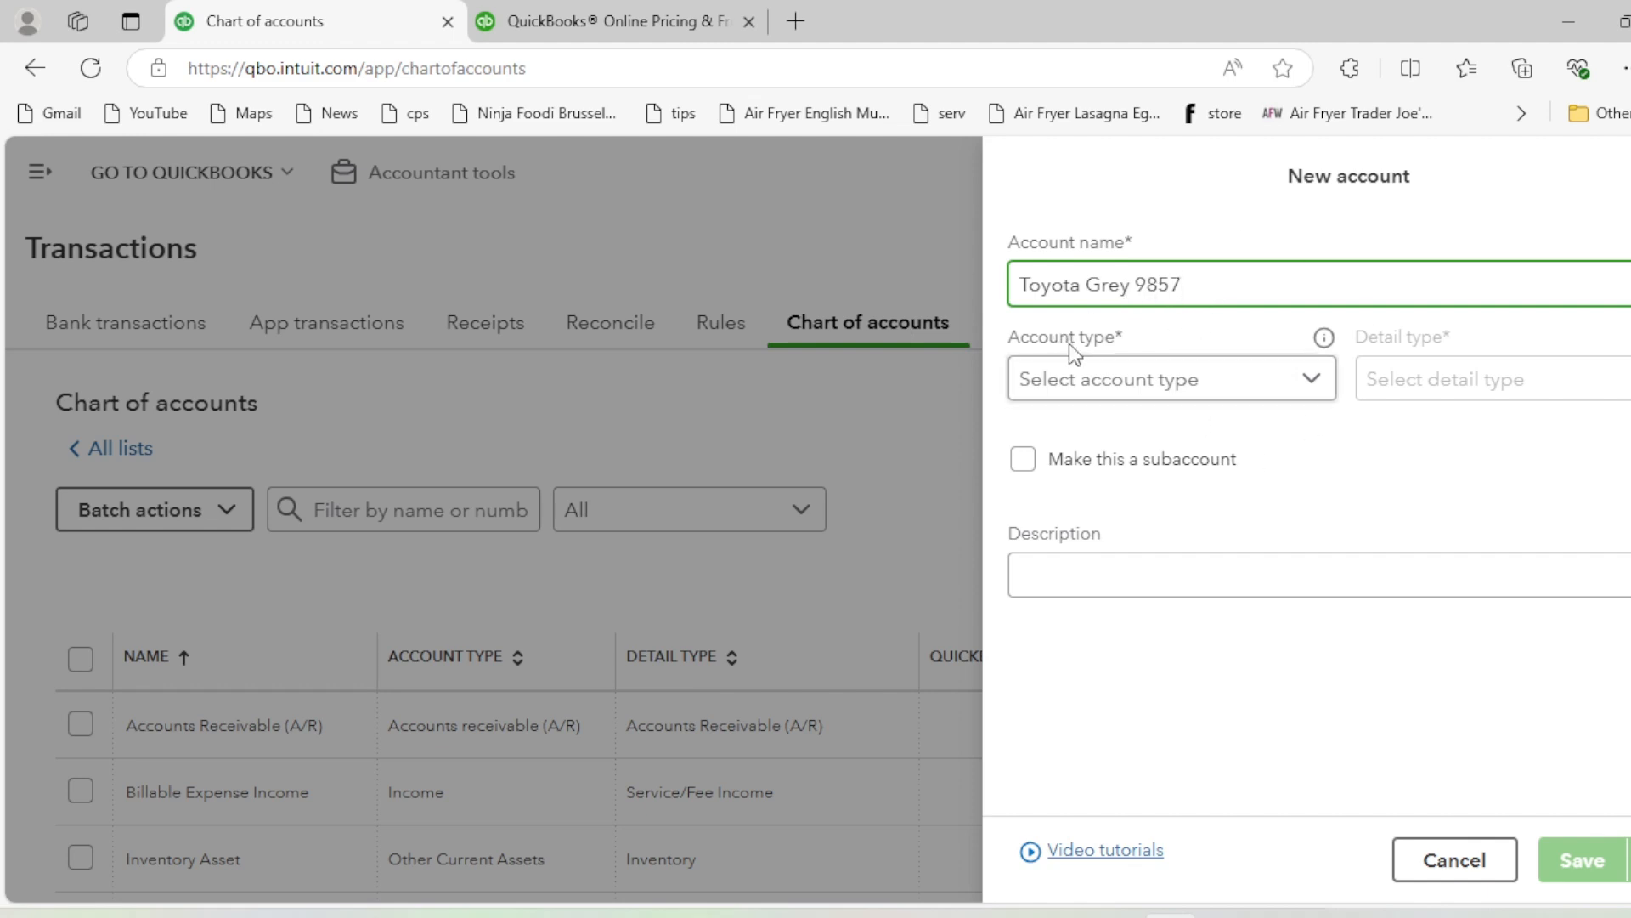
Set the Toyota account's type to Fixed Assets and its detail type to Vehicles
click(1175, 378)
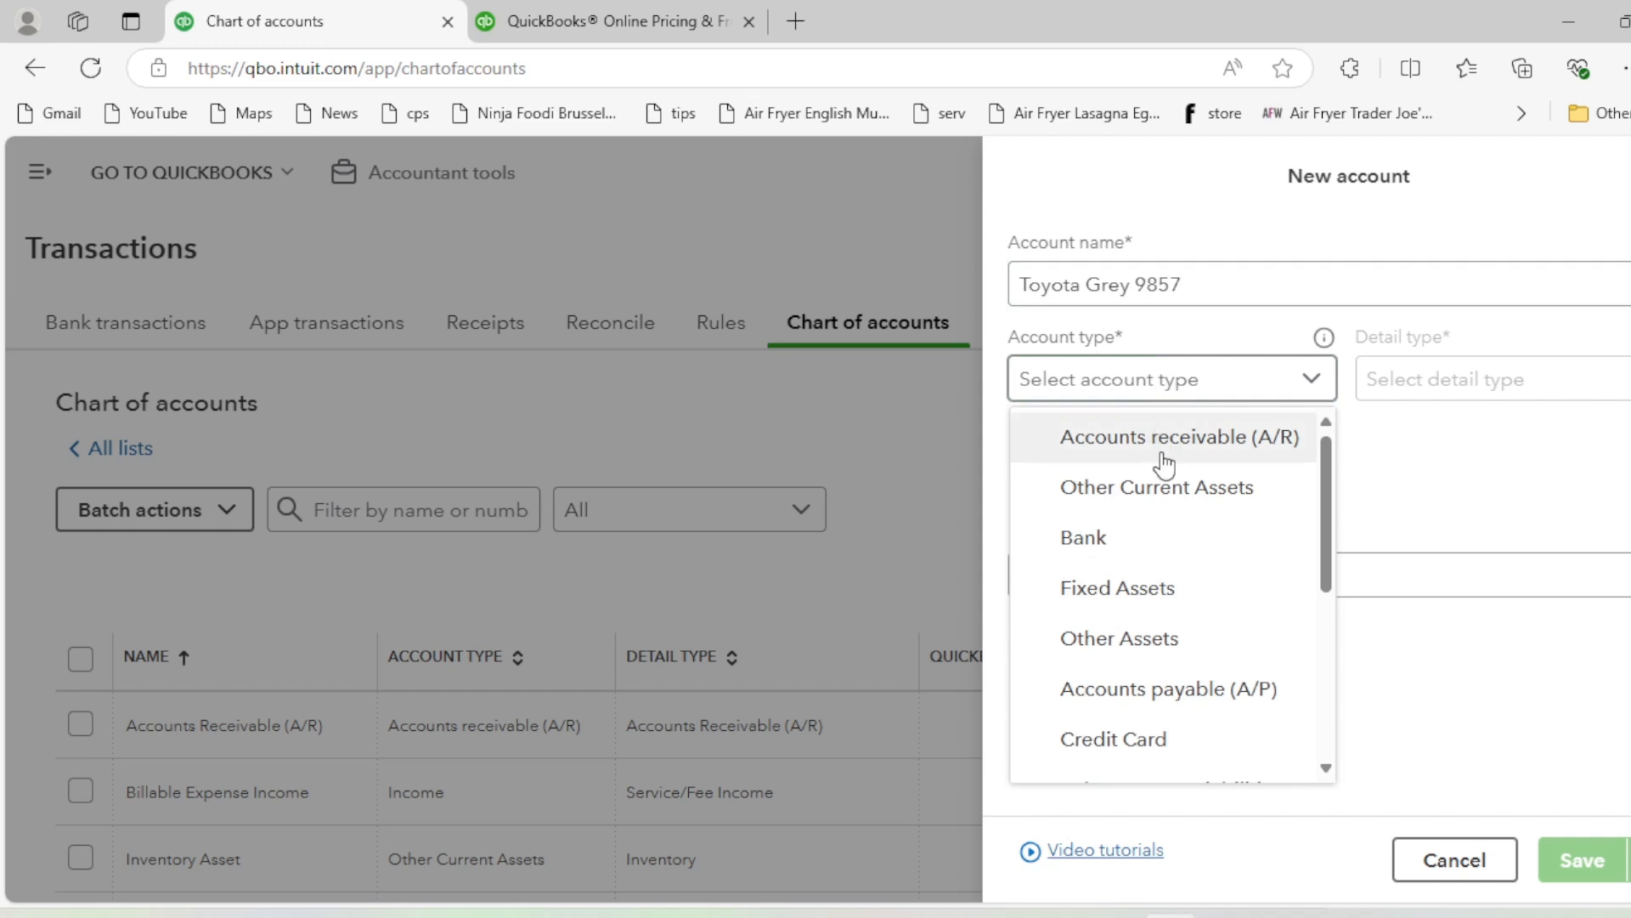
key(f)
click(1164, 586)
click(1484, 380)
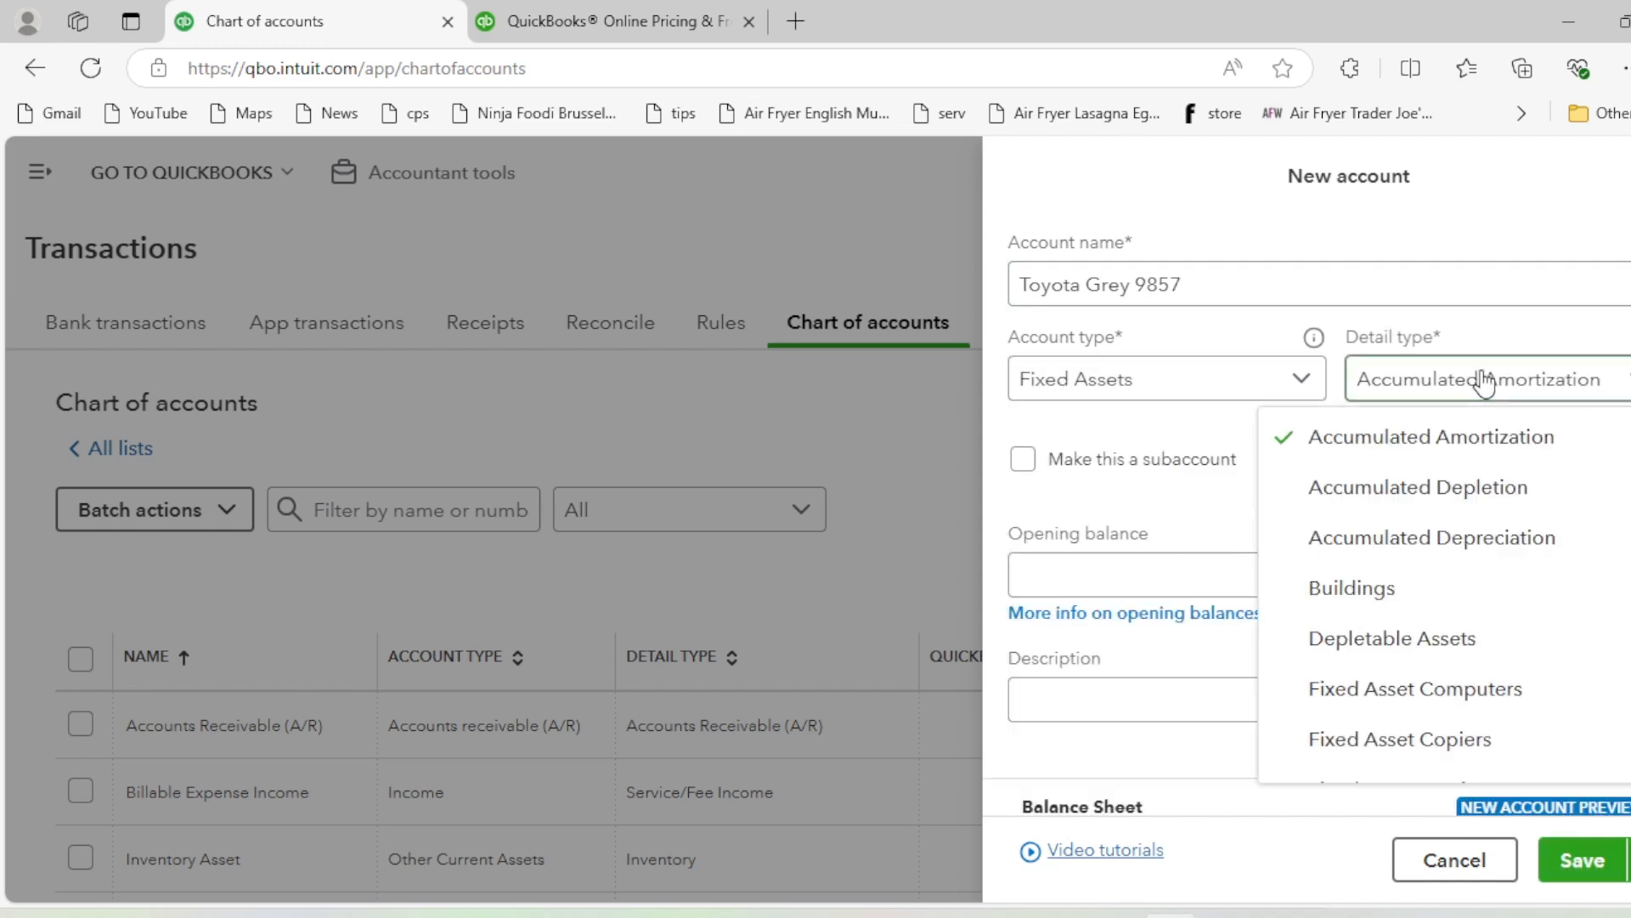
key(v)
click(1283, 748)
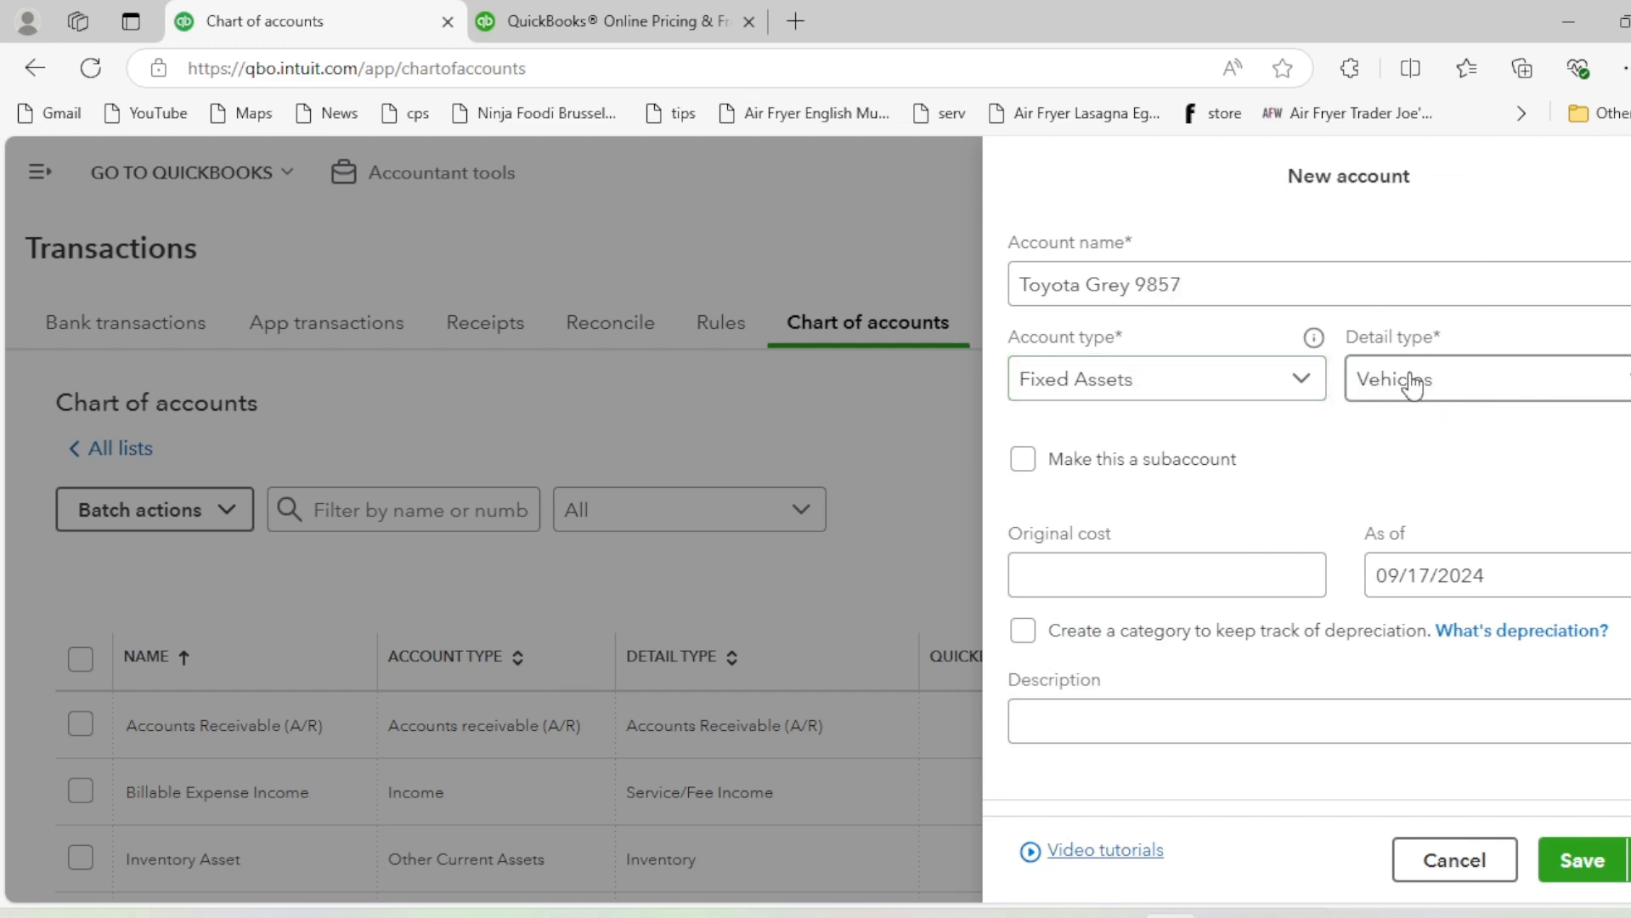
Make the Toyota account a subaccount of Vehicle, then save it and check its place in the chart of accounts
mouse_move(1314, 338)
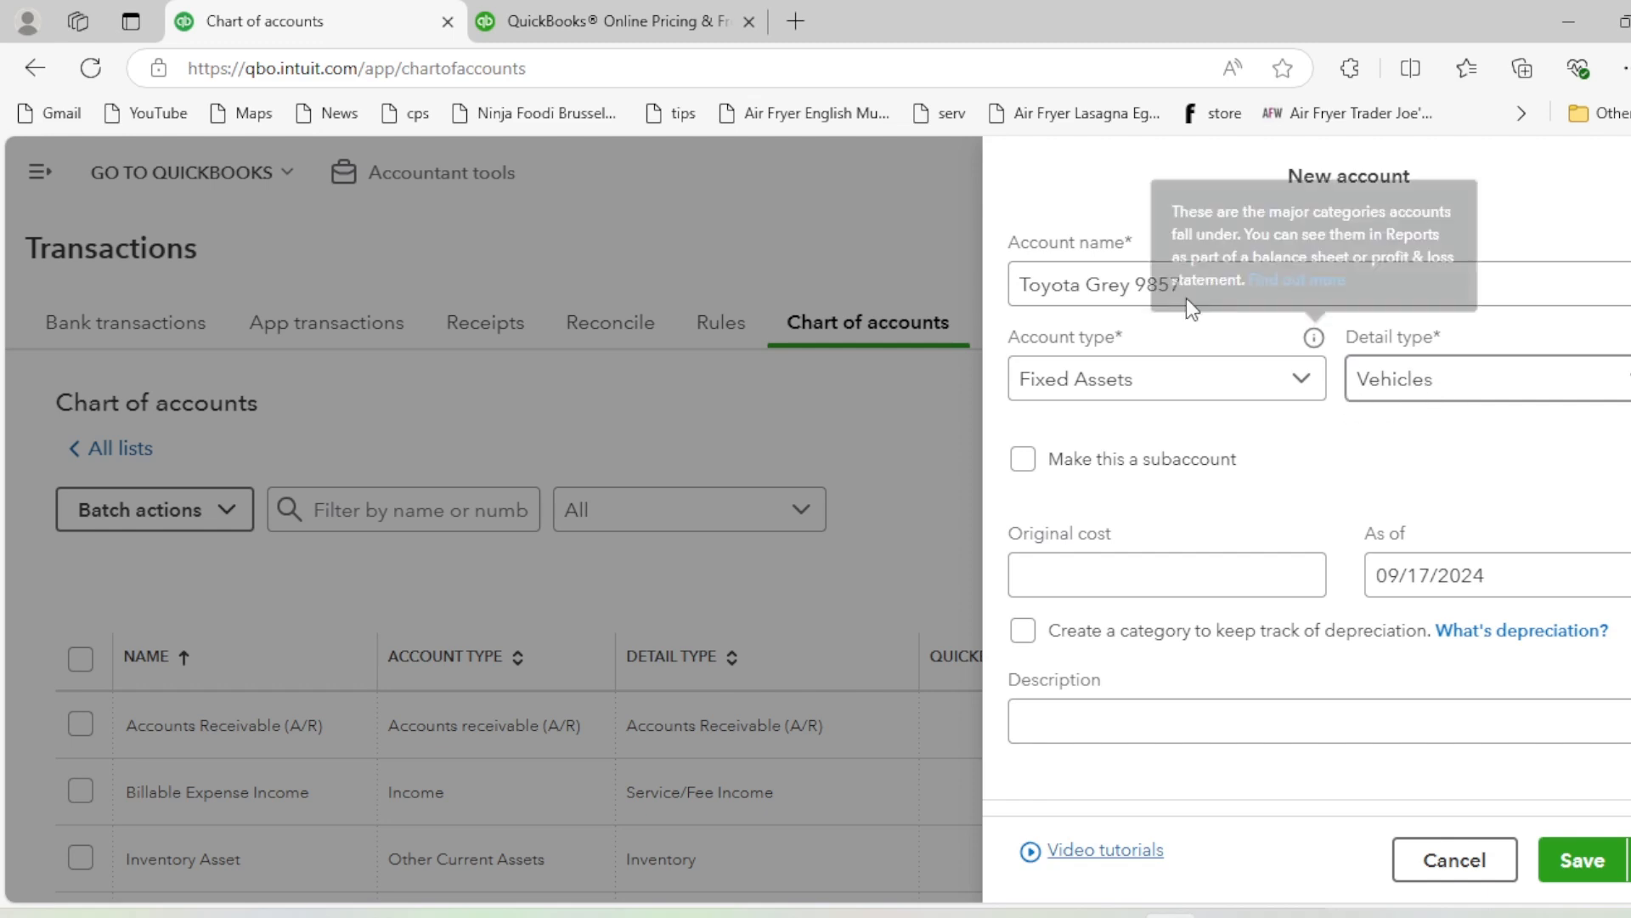
click(1032, 469)
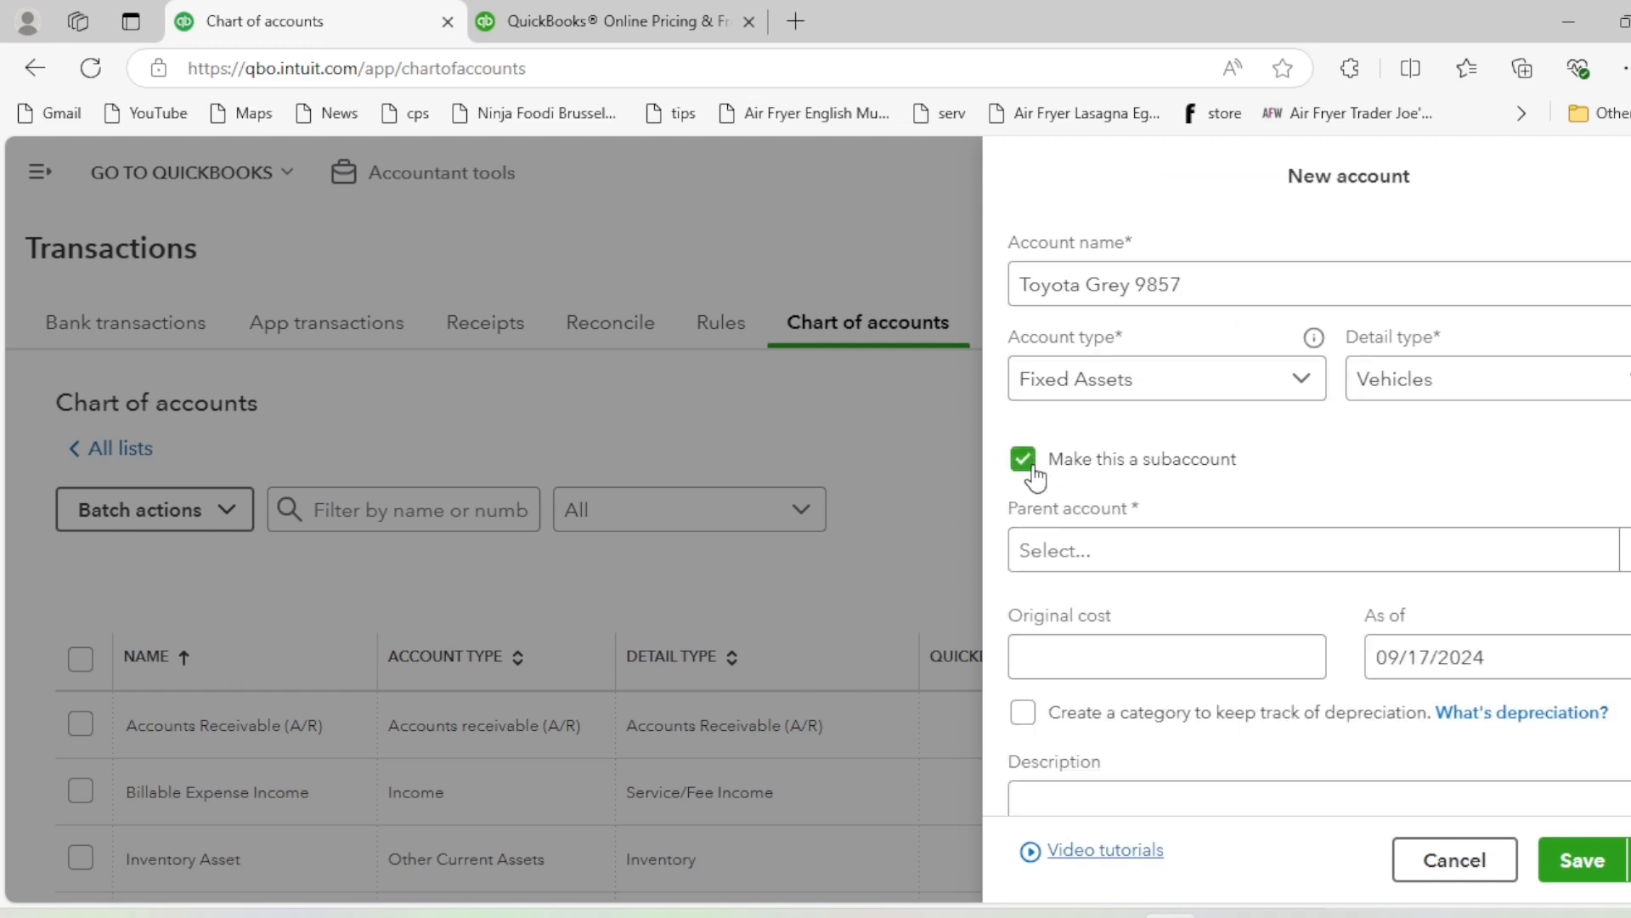
click(1139, 552)
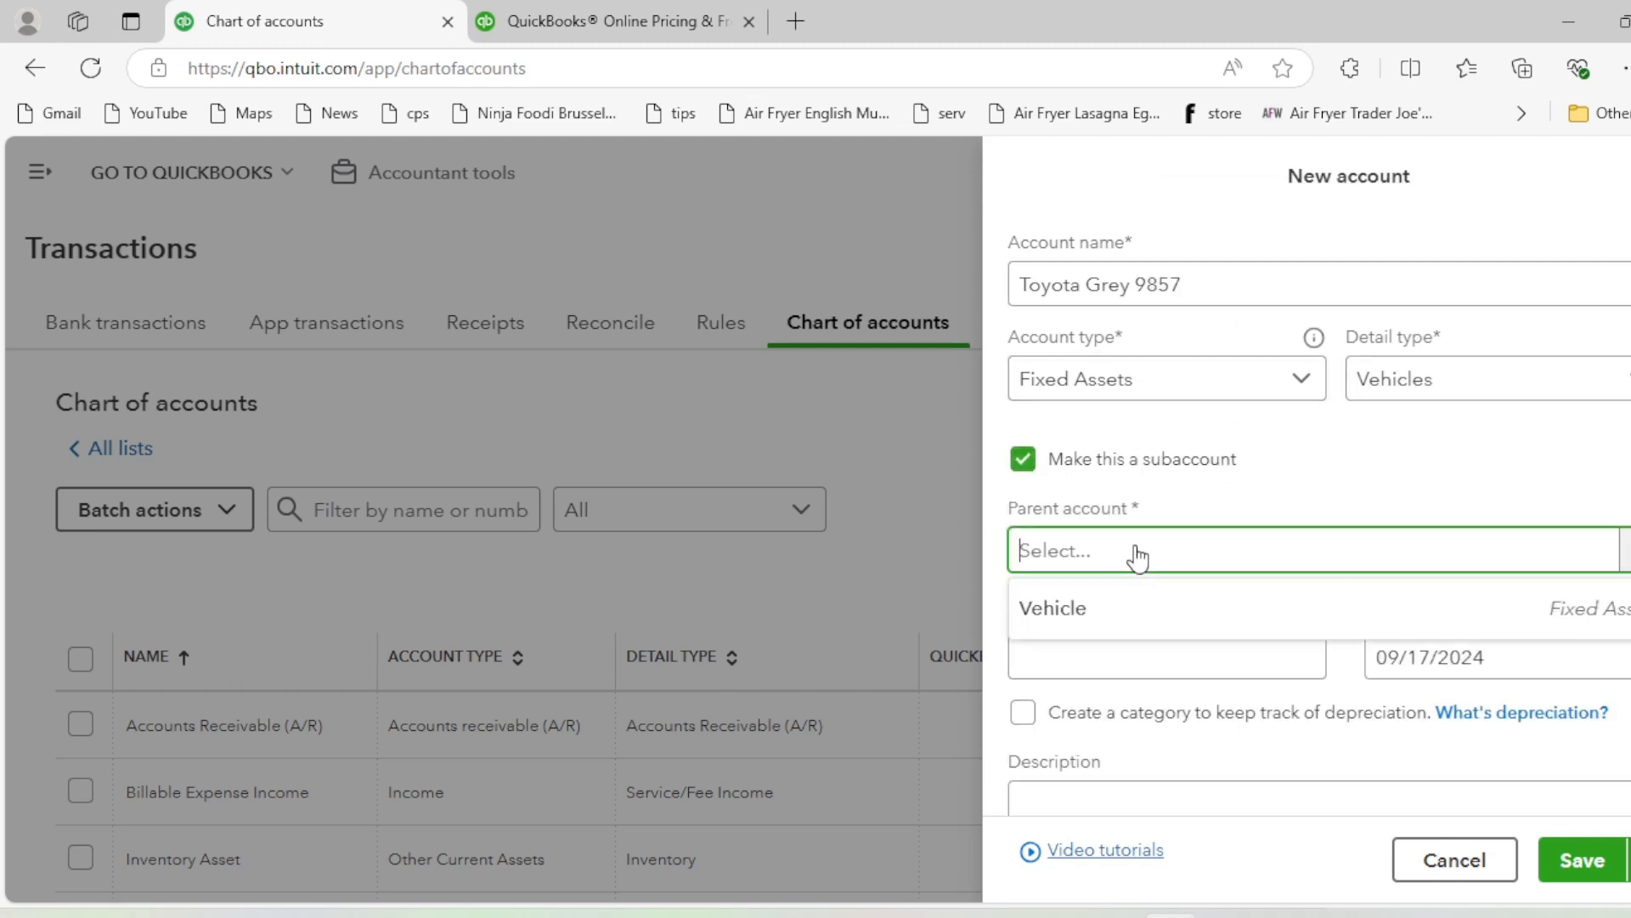
click(1118, 604)
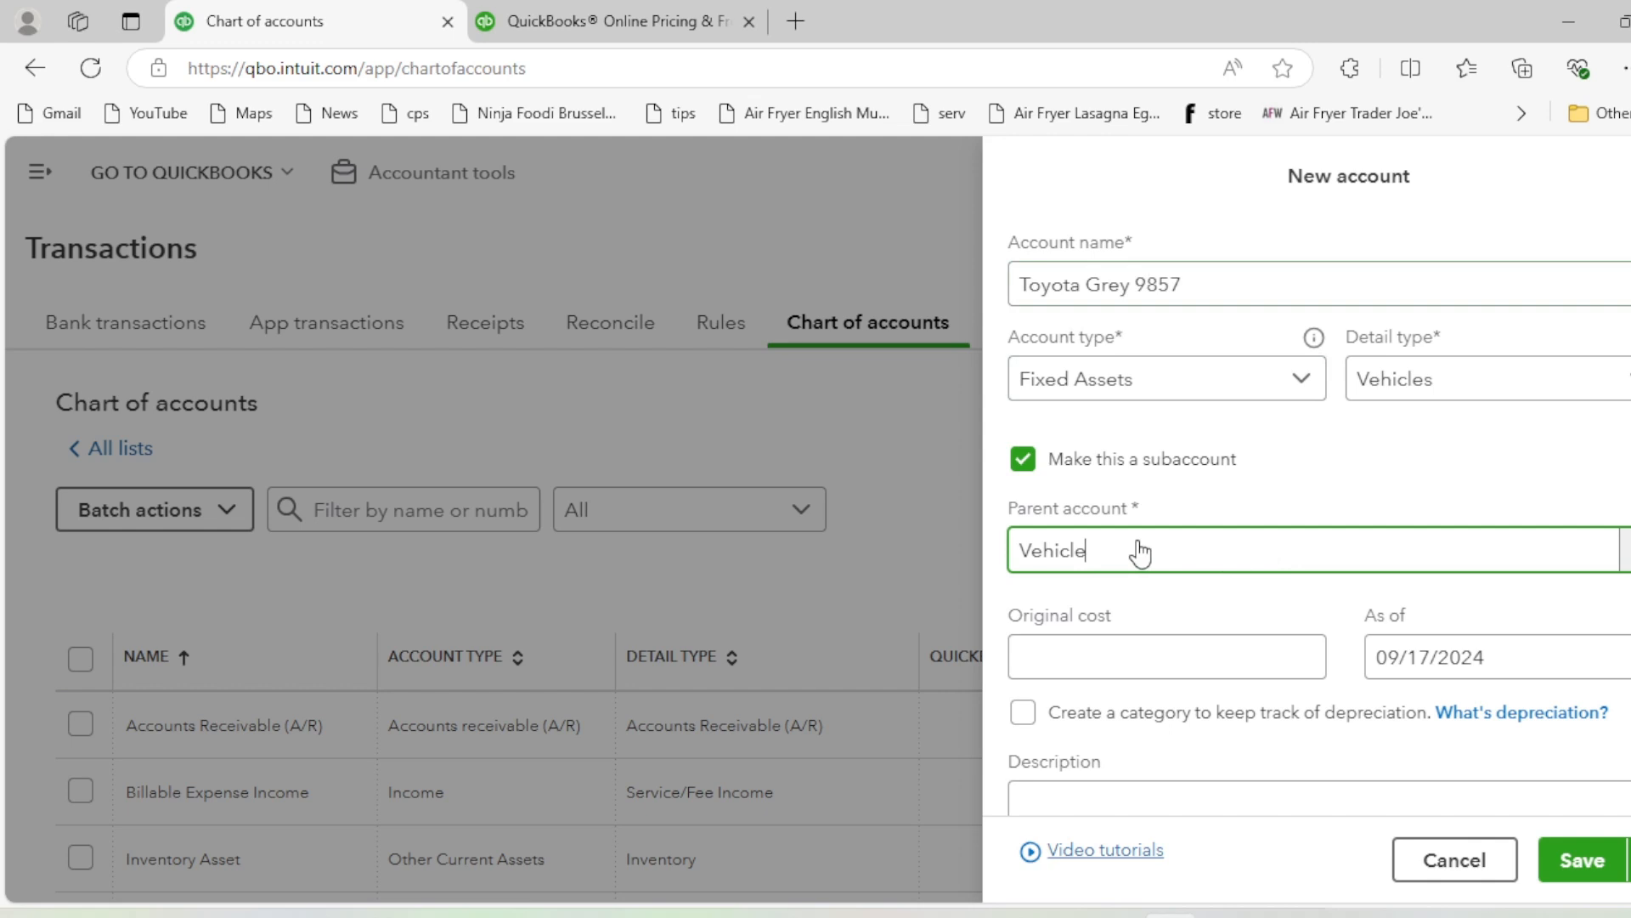
click(1582, 861)
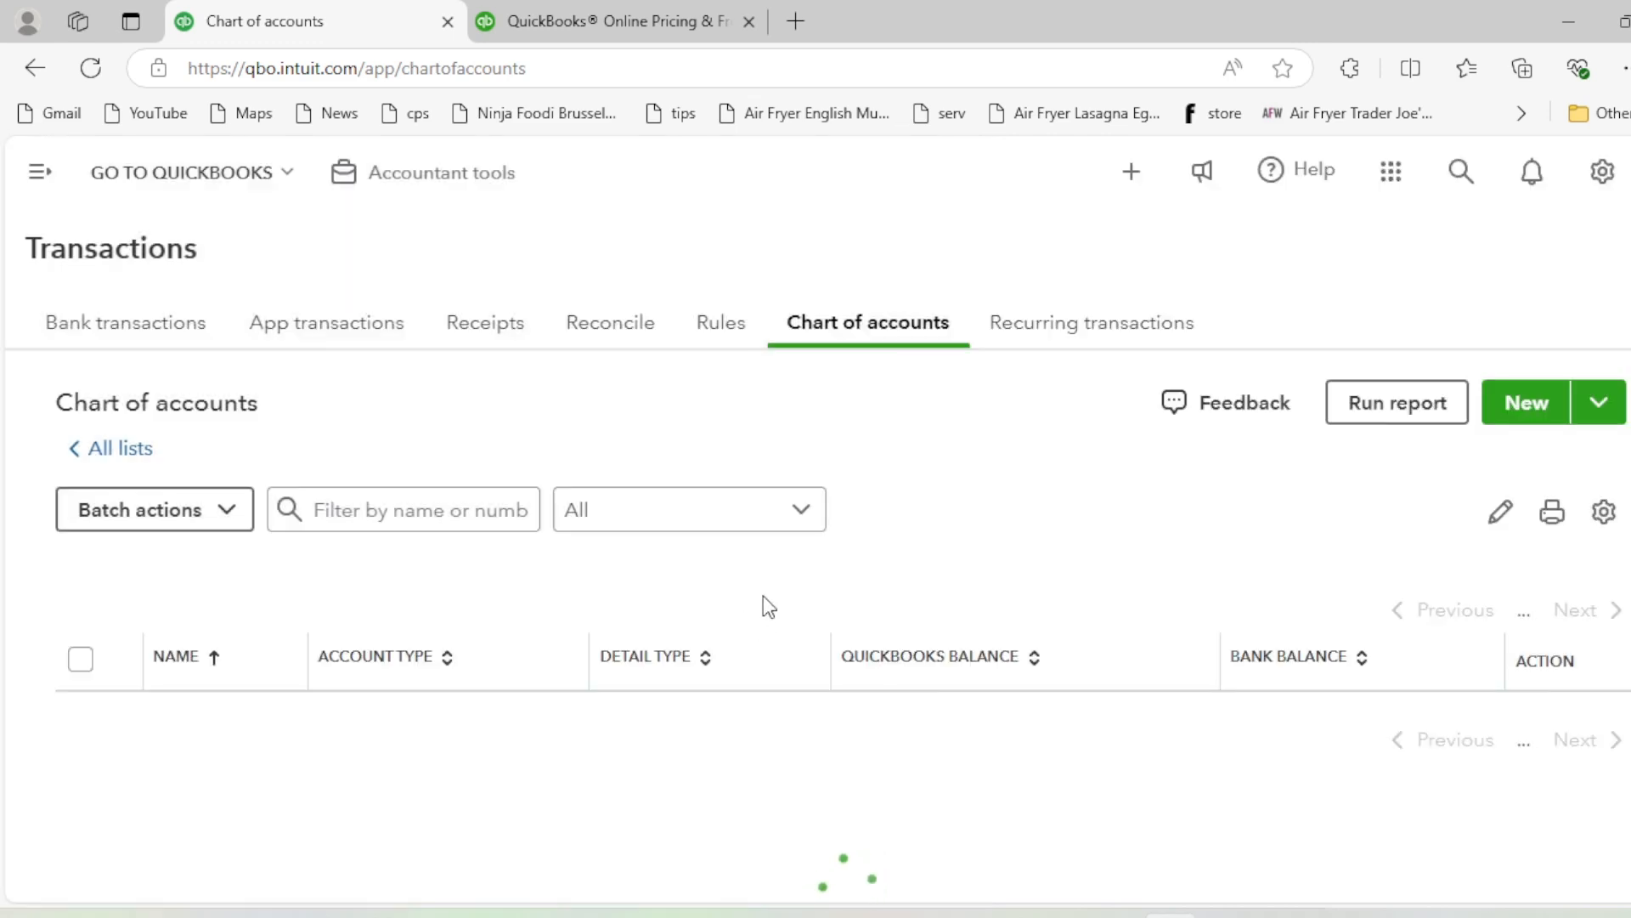
scroll(767, 595, down, 10)
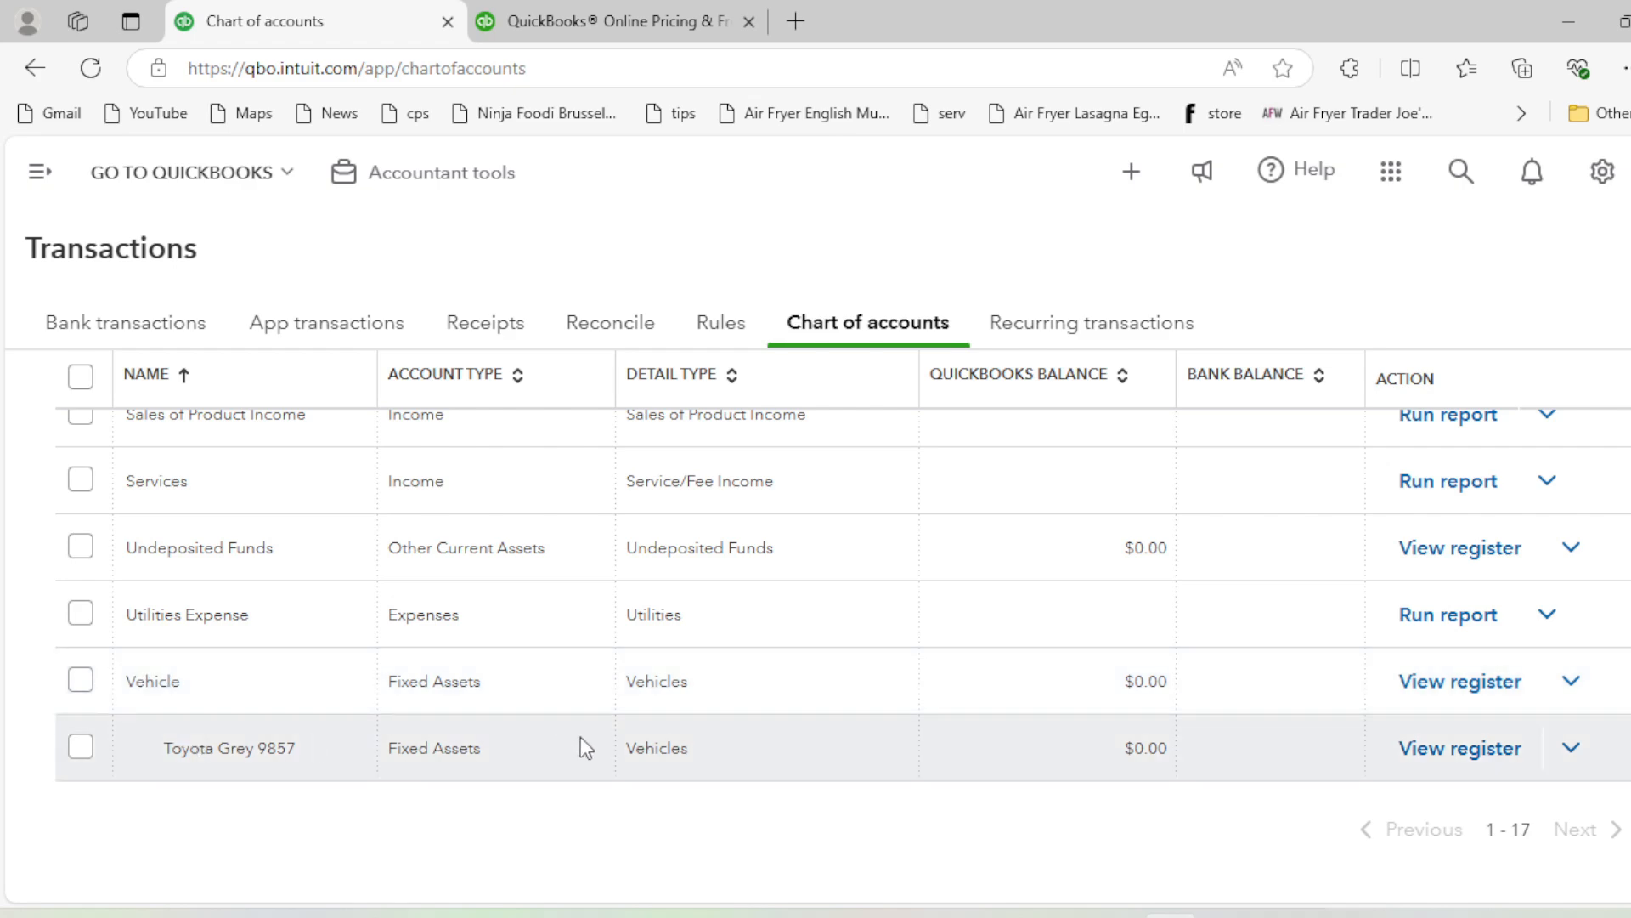
Start another new account and name it Mitsubishi Grey 8974
scroll(1456, 728, up, 10)
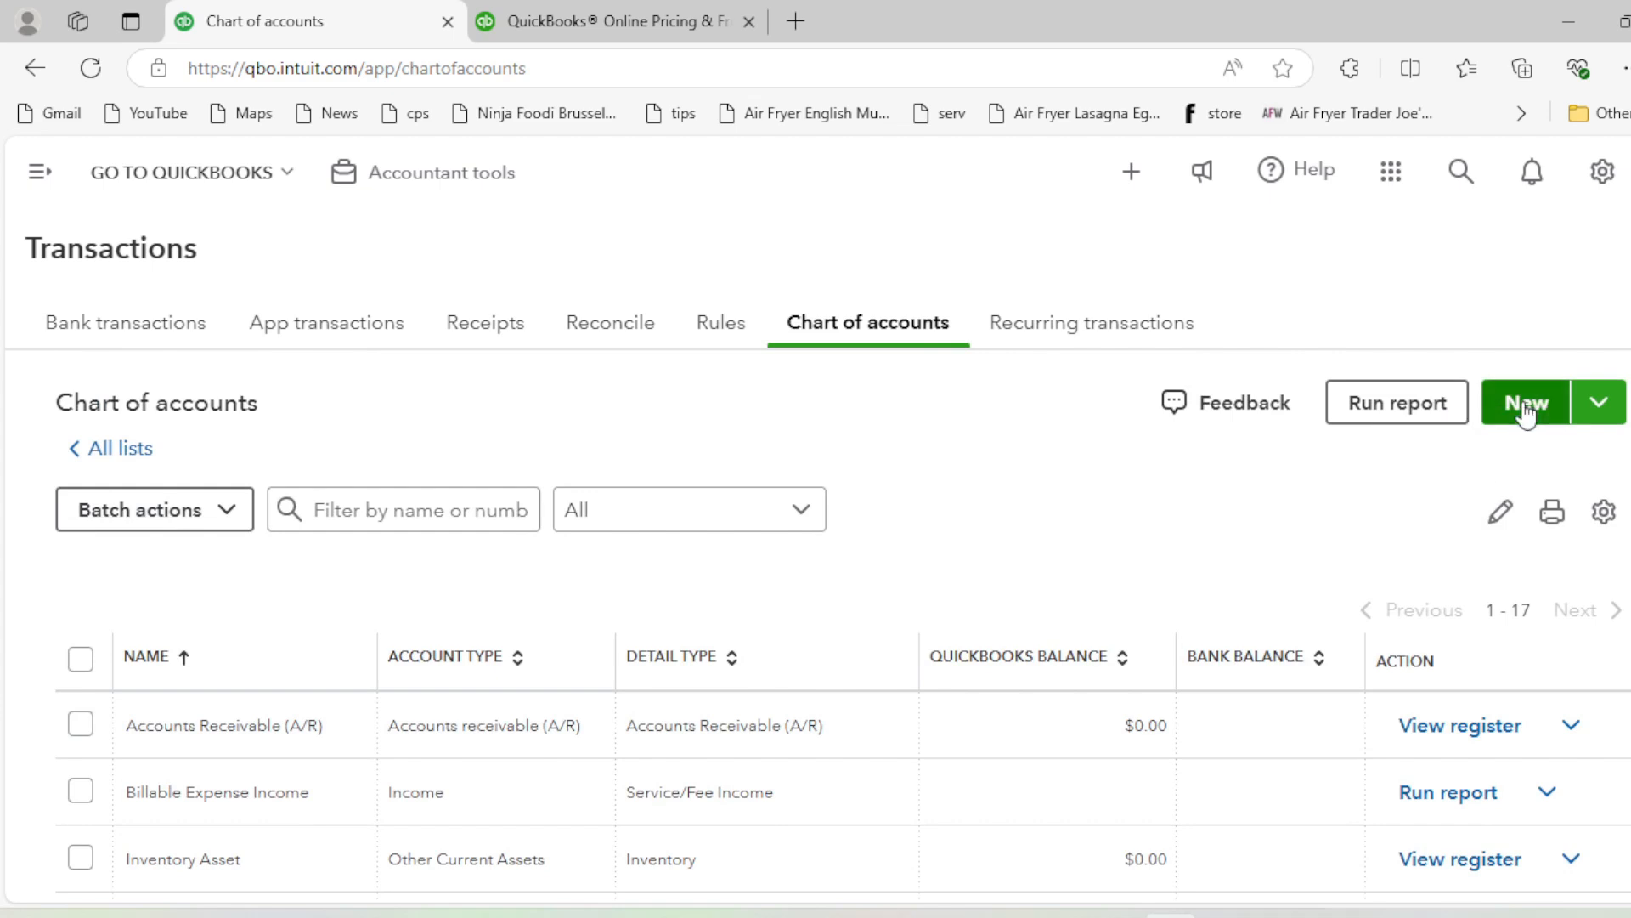
click(1527, 406)
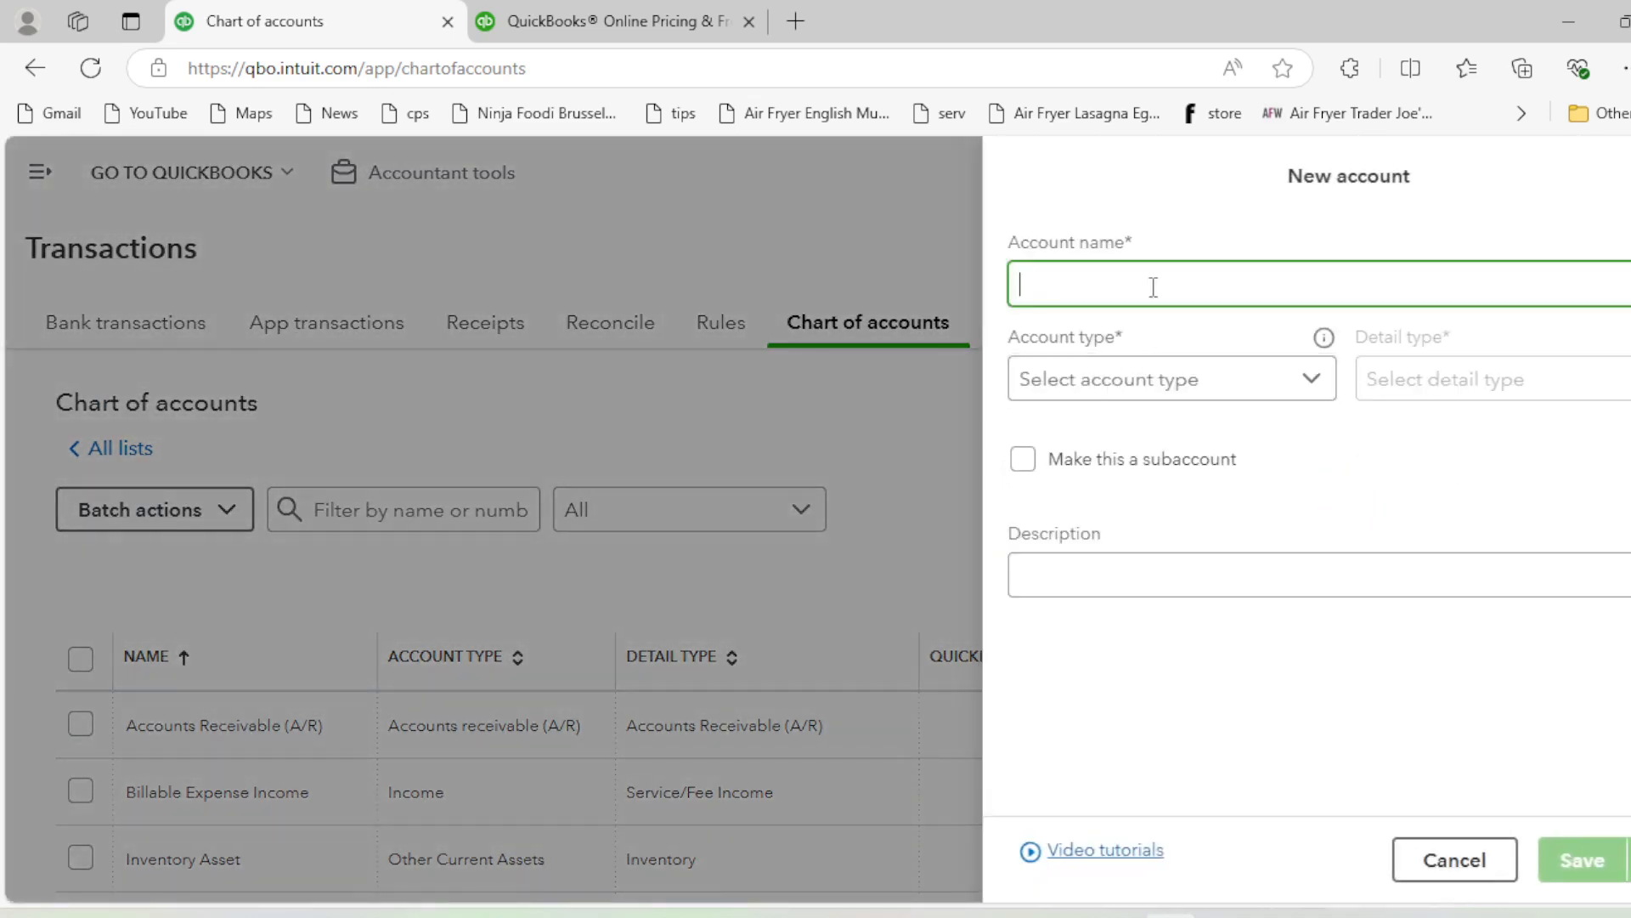
text(Mitsubishi Grey 8974)
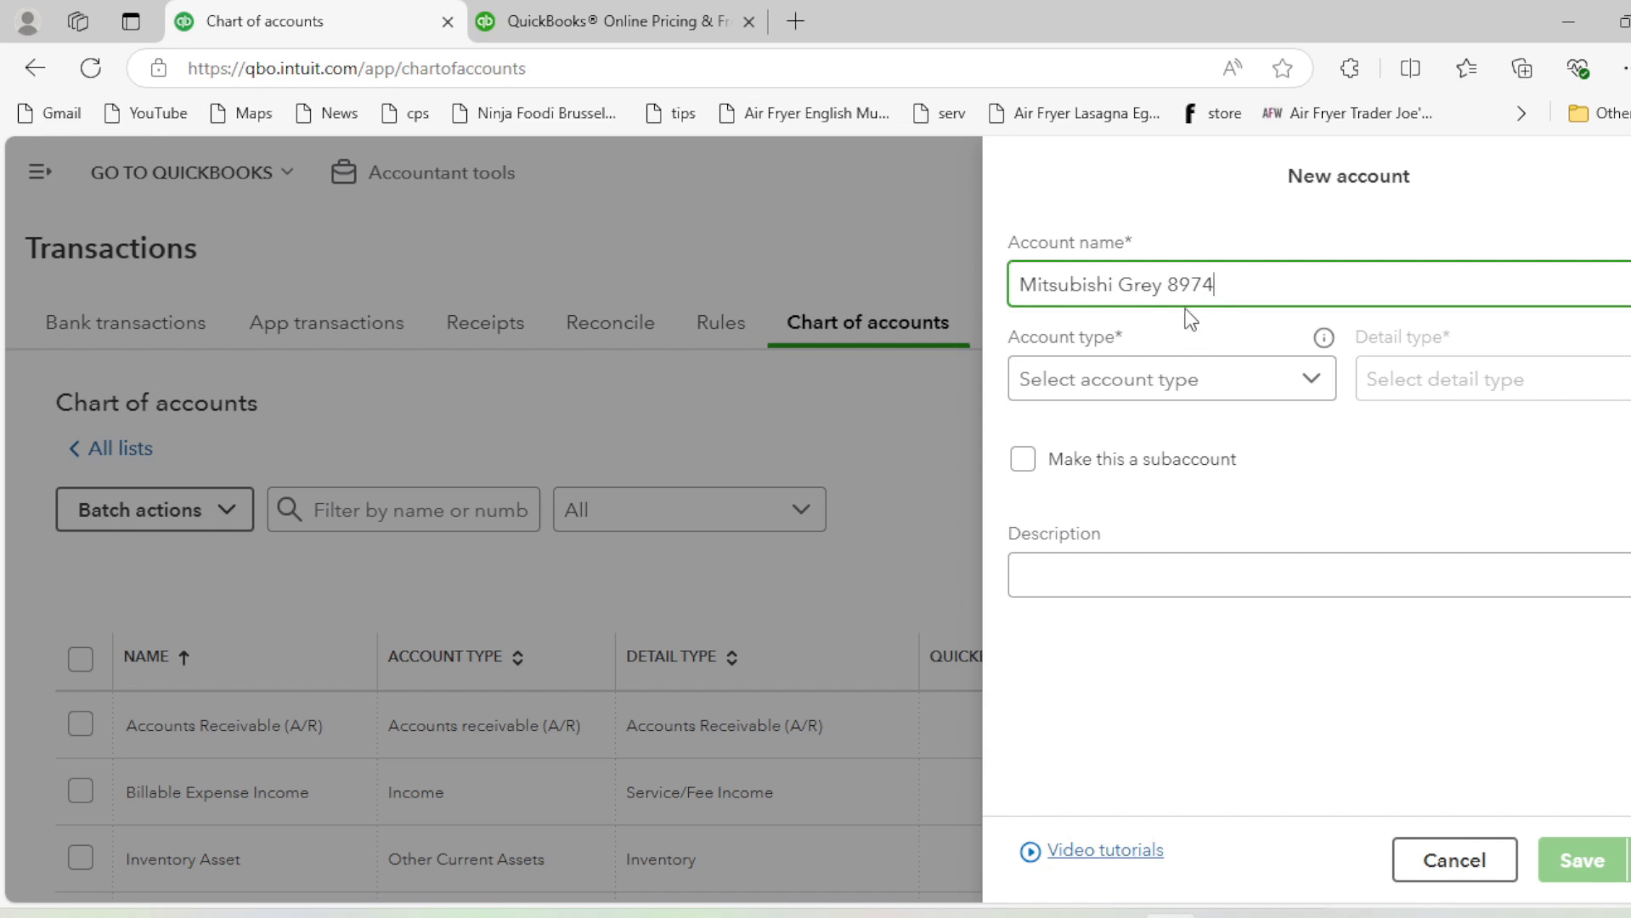
Review the make, color and number parts of the Mitsubishi account name
drag(1169, 291, 1226, 289)
click(1227, 289)
drag(1022, 285, 1117, 287)
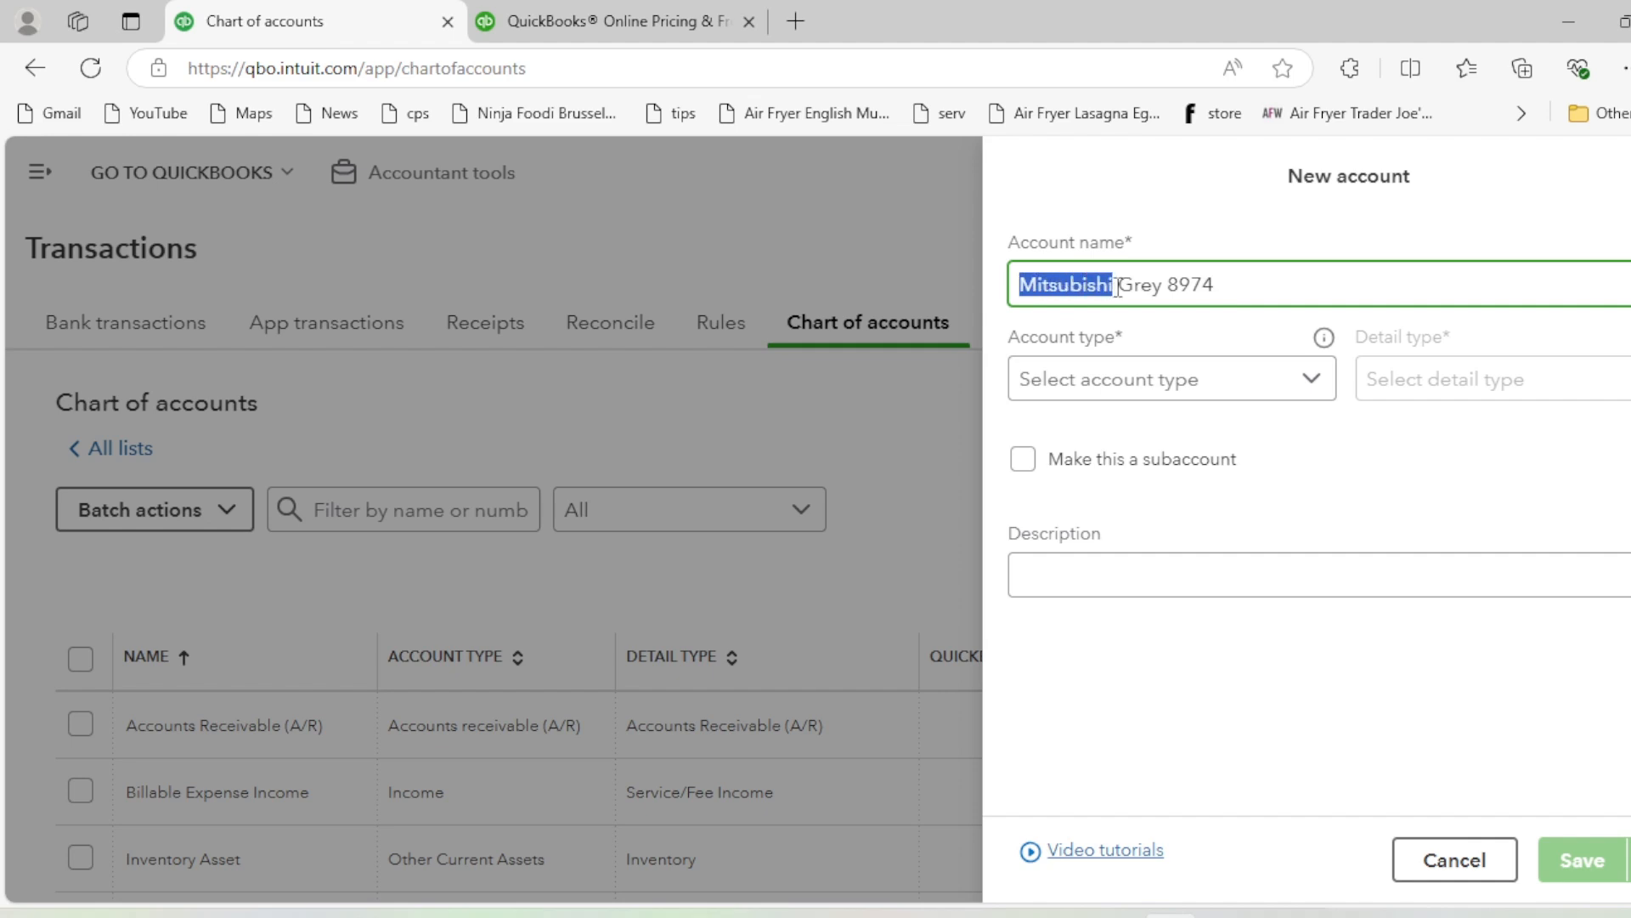
click(1240, 288)
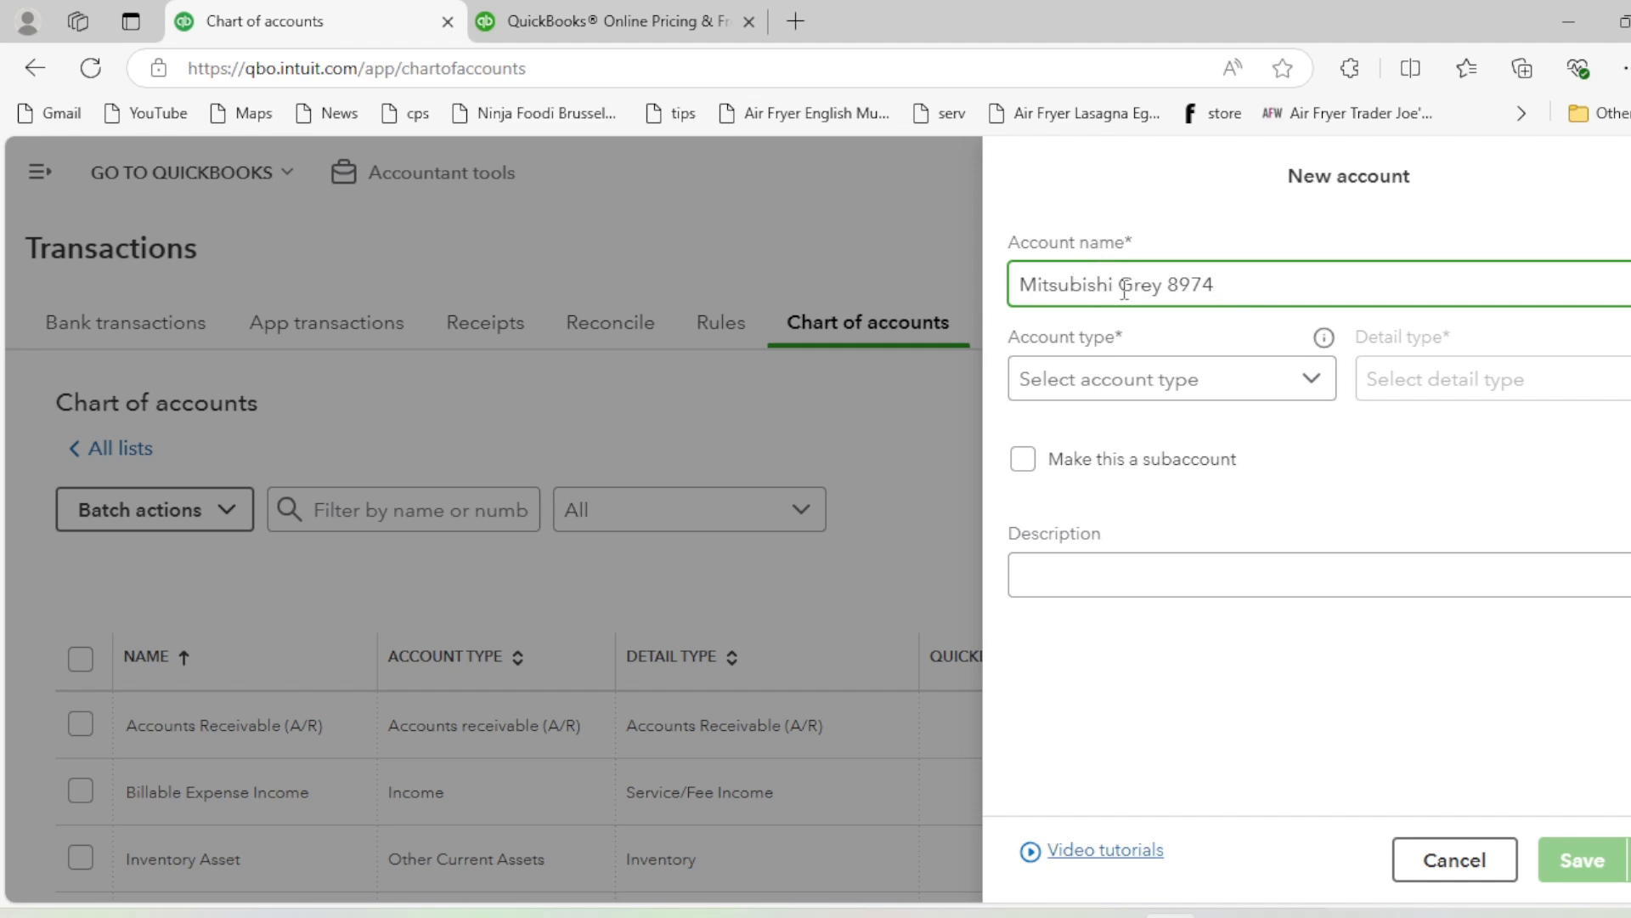
drag(1118, 286, 1163, 287)
click(1252, 293)
double_click(1139, 287)
double_click(1187, 289)
click(1275, 292)
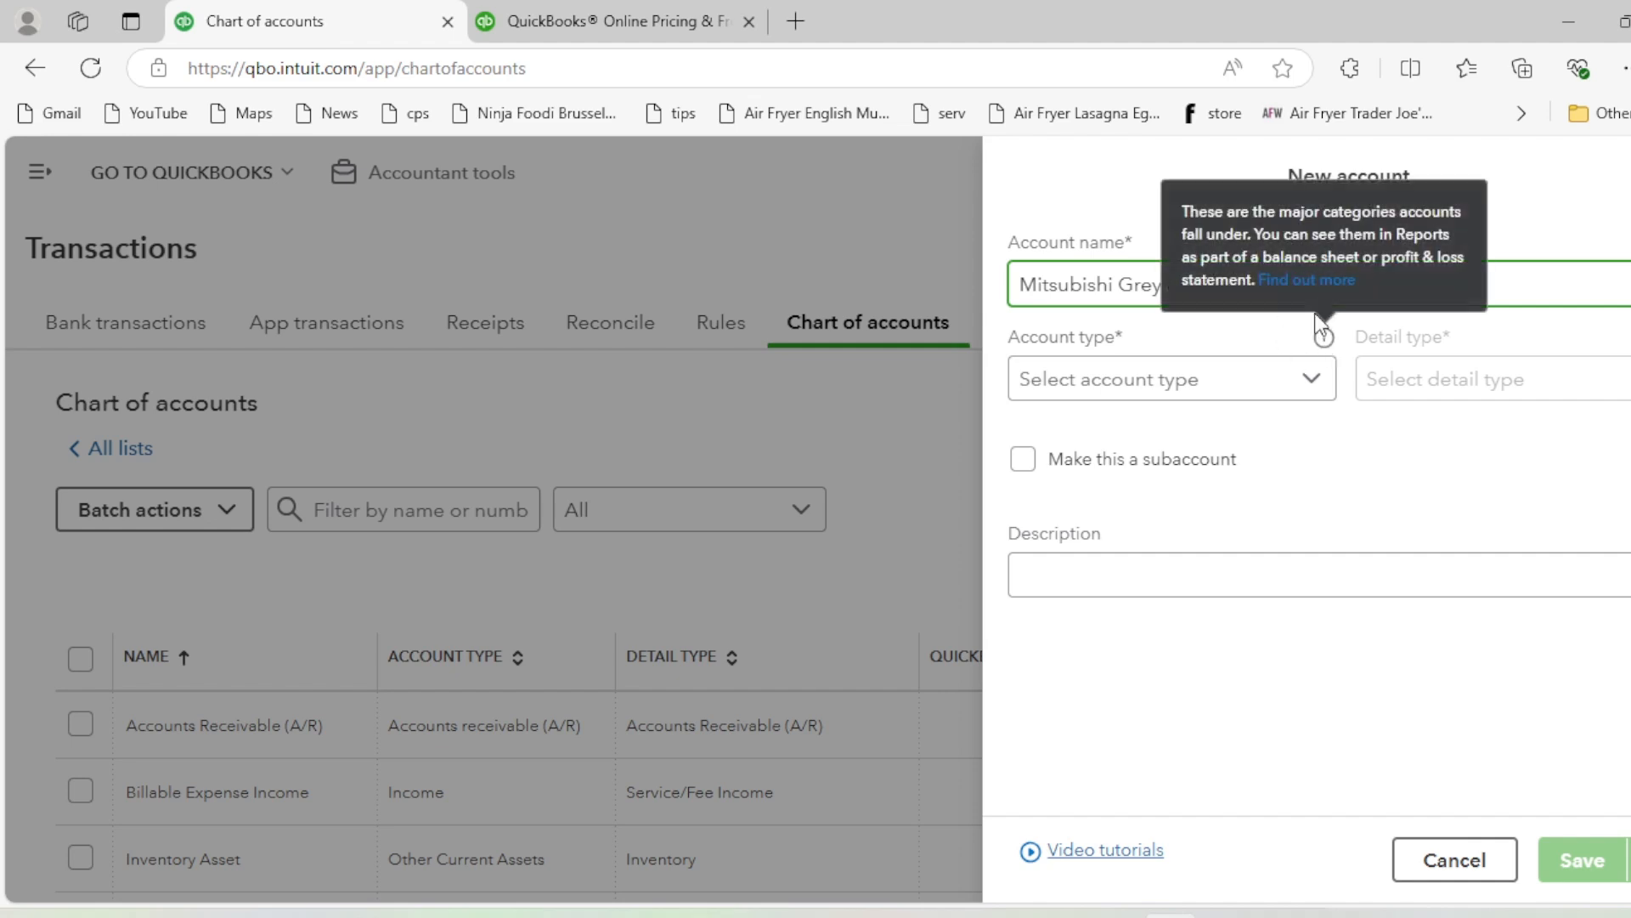
Set the Mitsubishi account's type to Fixed Assets and its detail type to Vehicles
click(1096, 393)
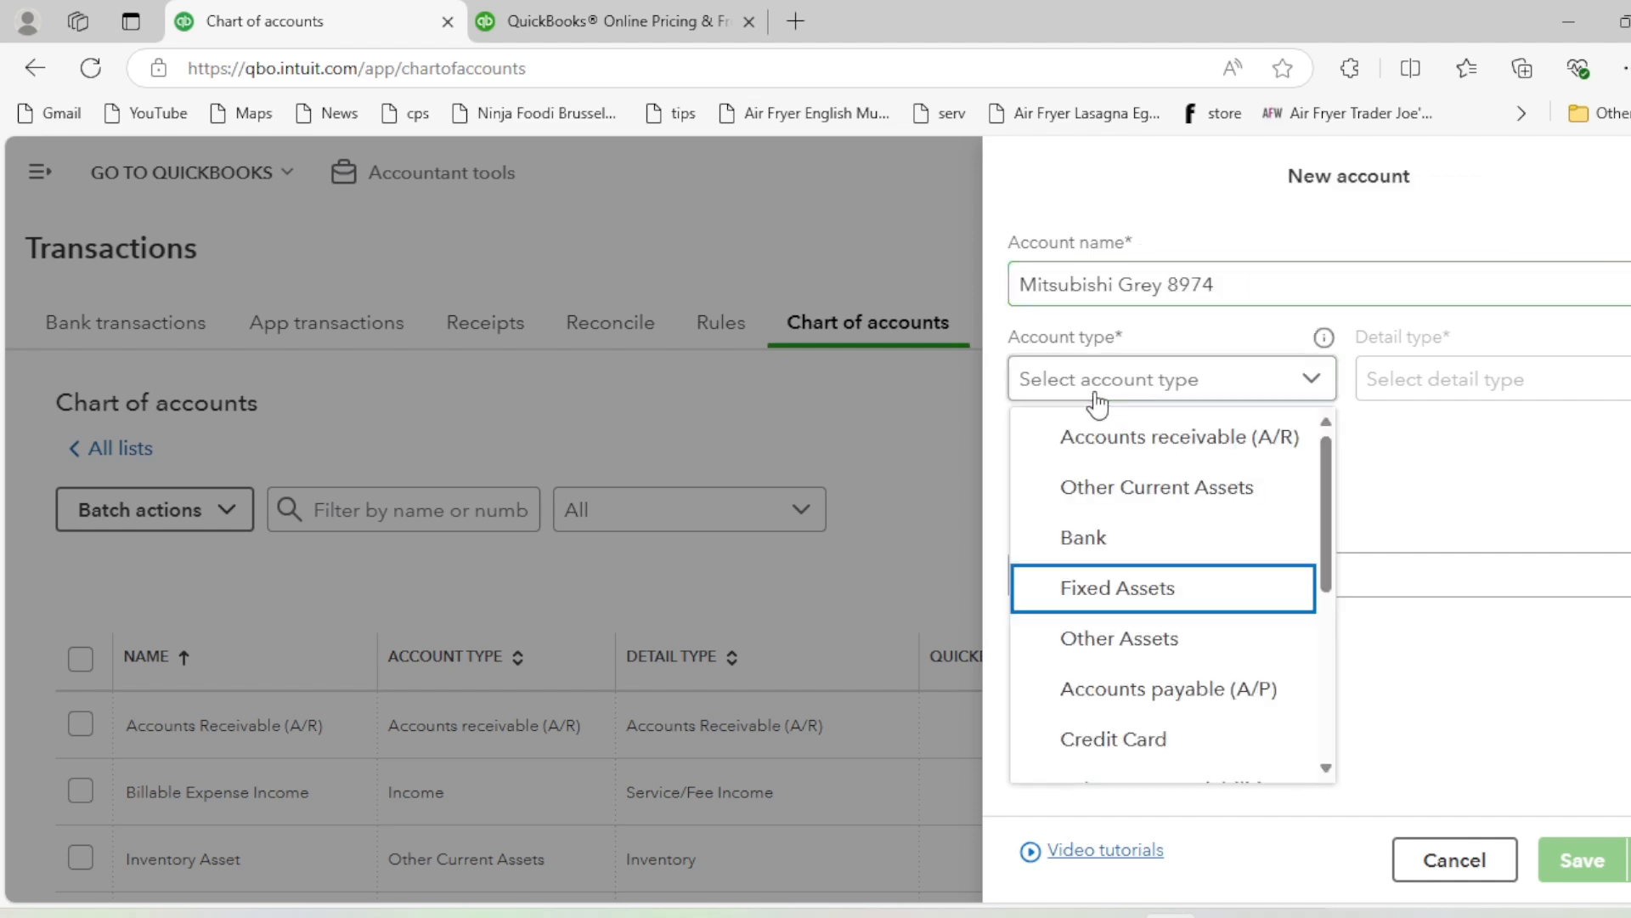
click(1071, 587)
click(1420, 380)
scroll(1427, 595, down, 5)
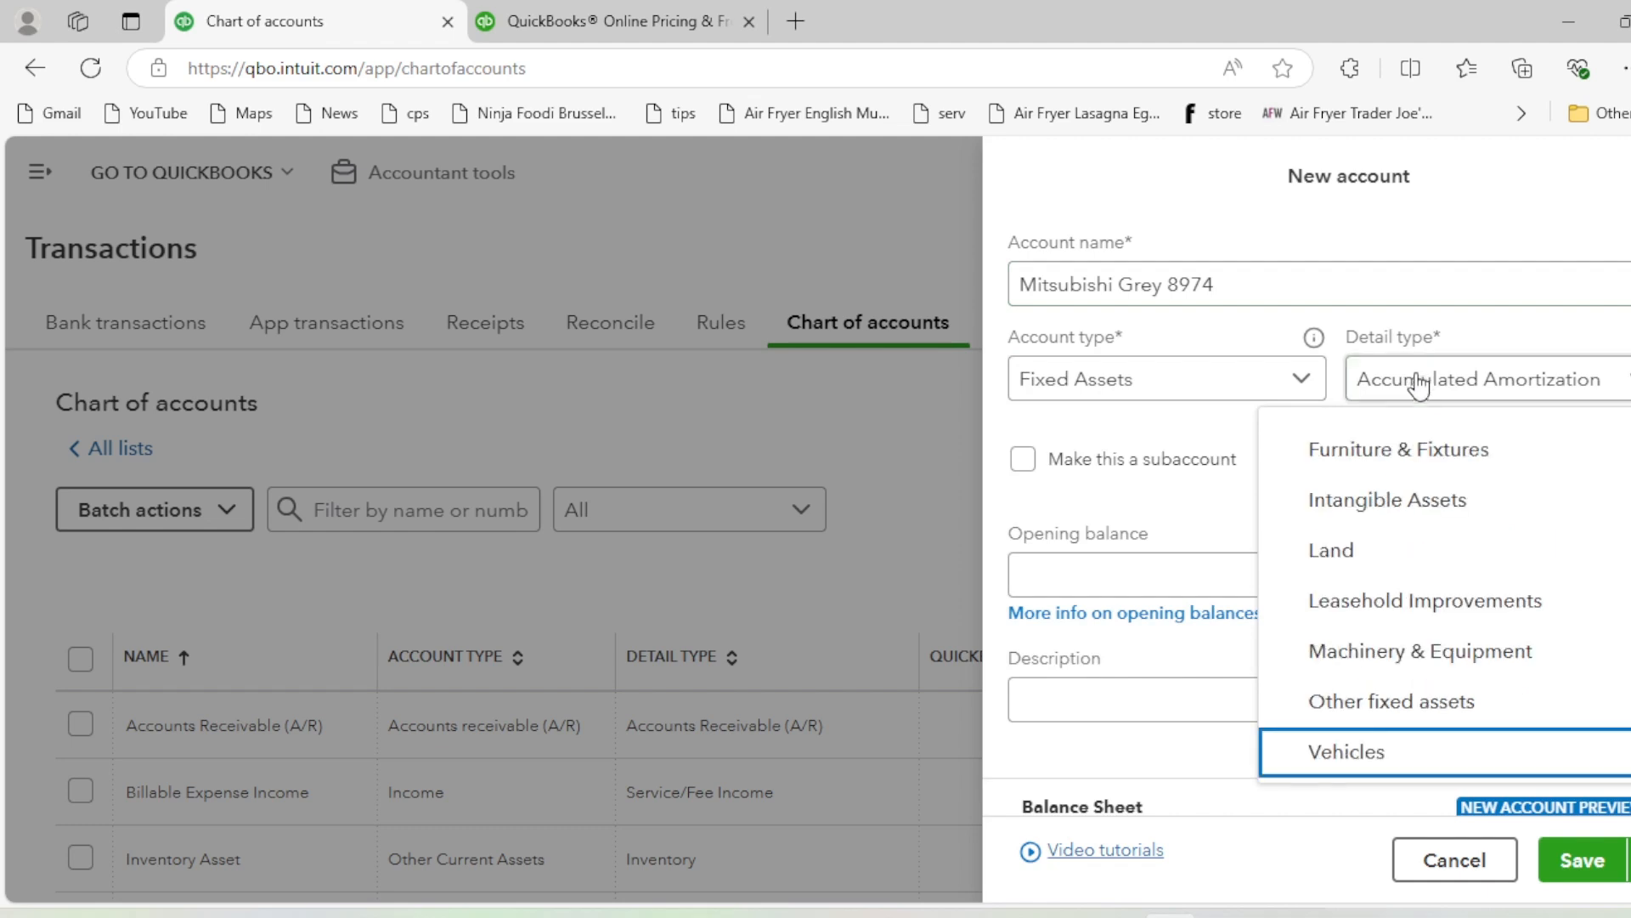
click(1390, 737)
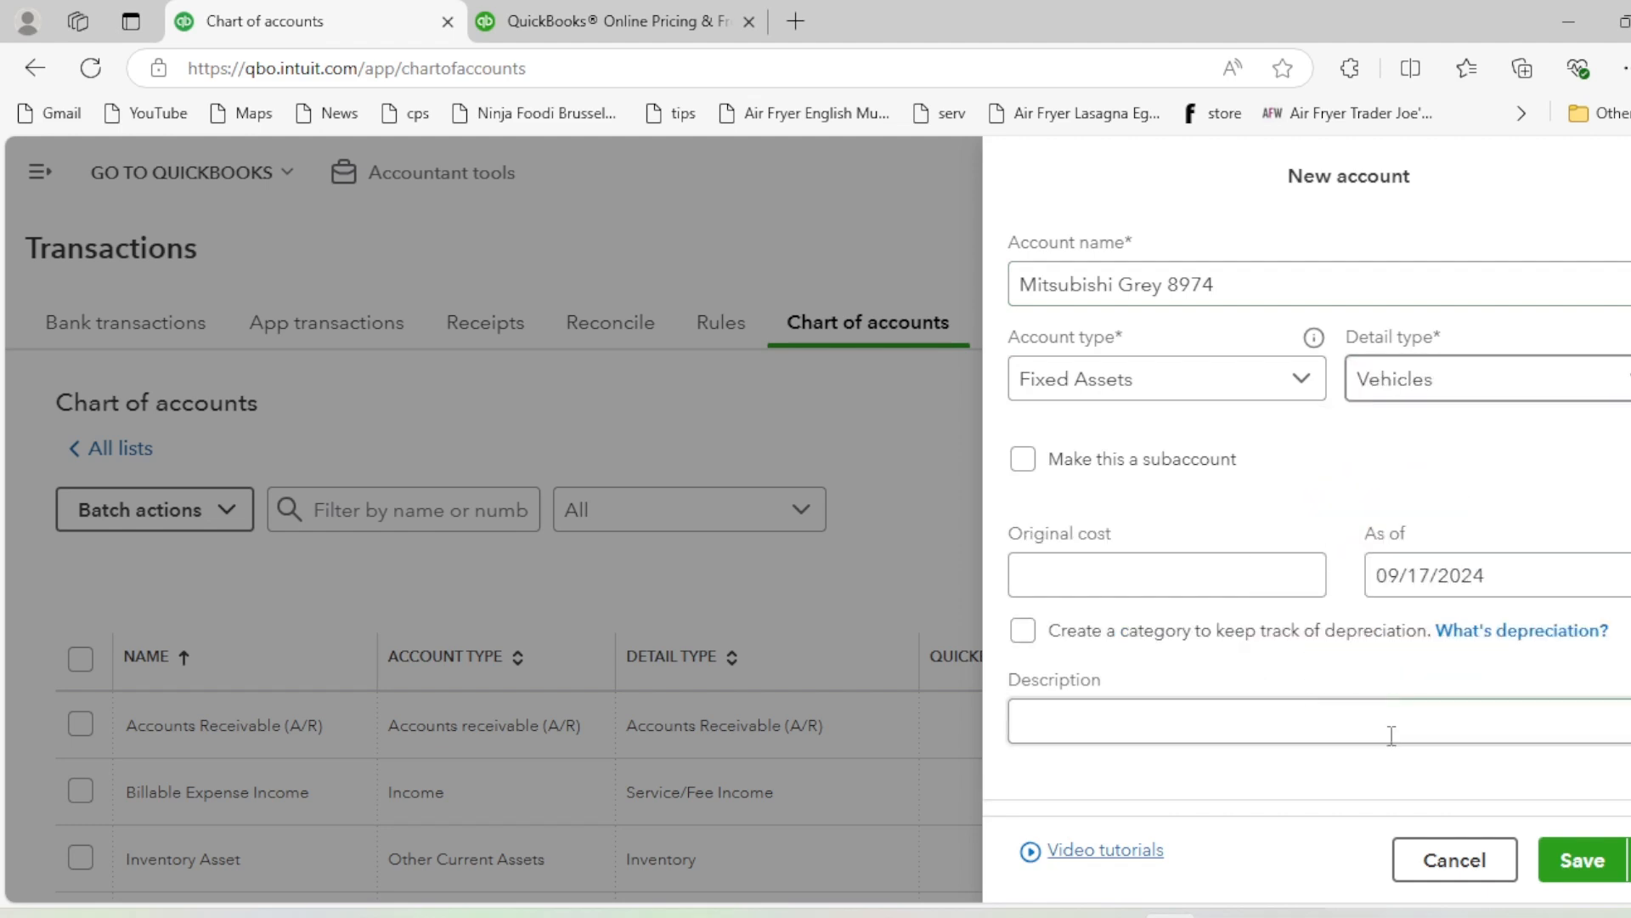
Make the Mitsubishi account a subaccount of Vehicle and save it
click(1022, 460)
click(1139, 550)
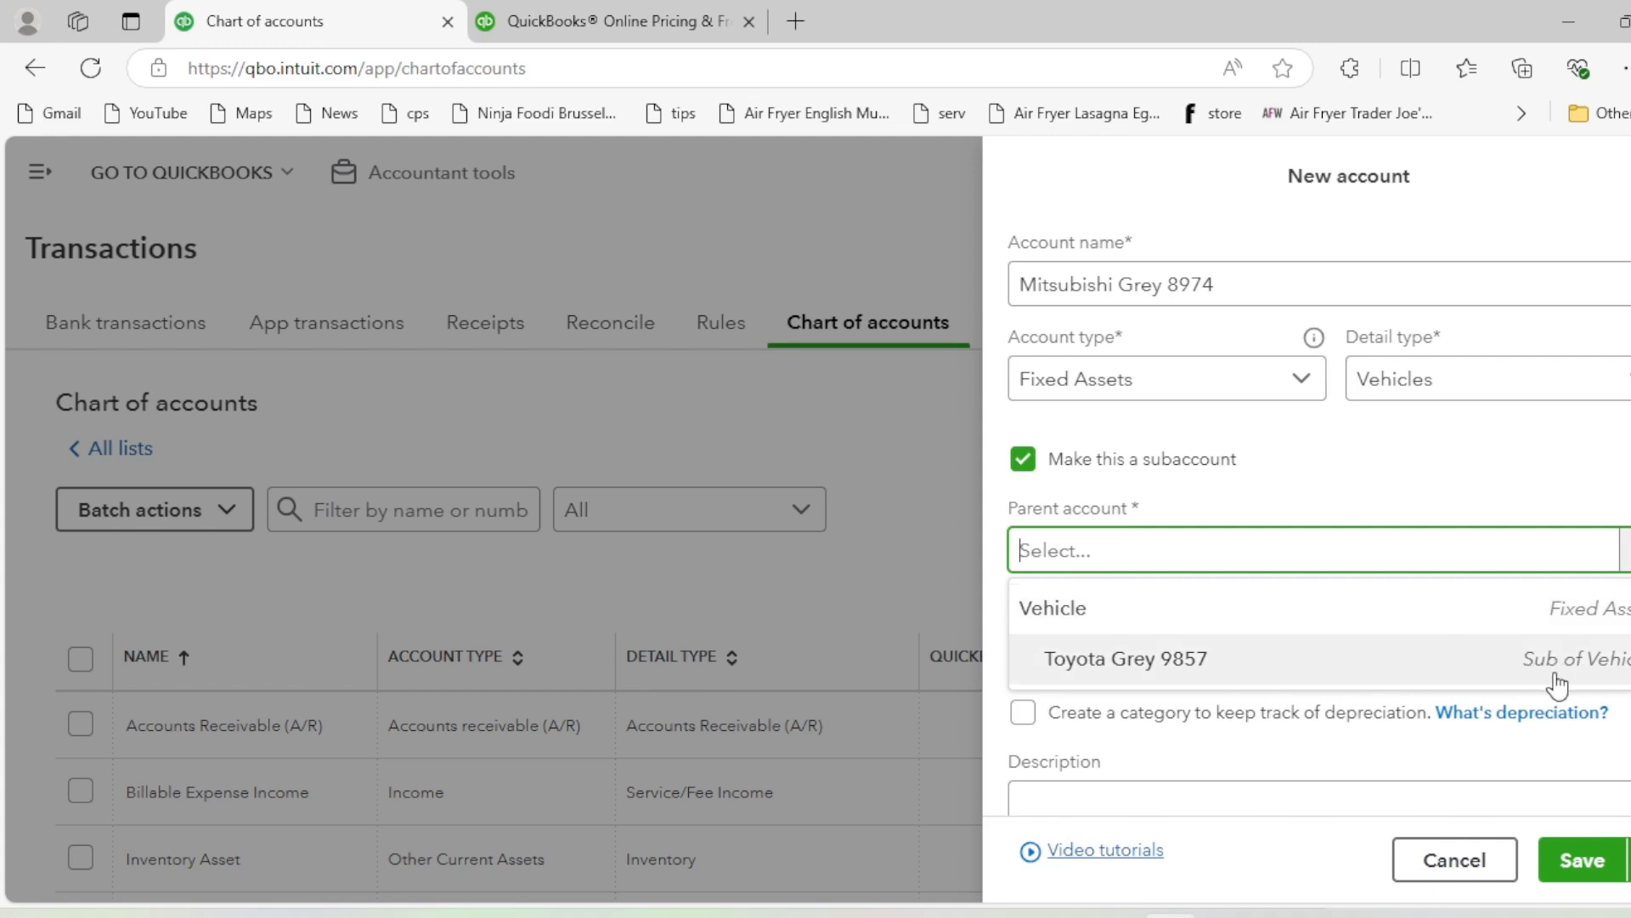
click(1096, 627)
click(1579, 860)
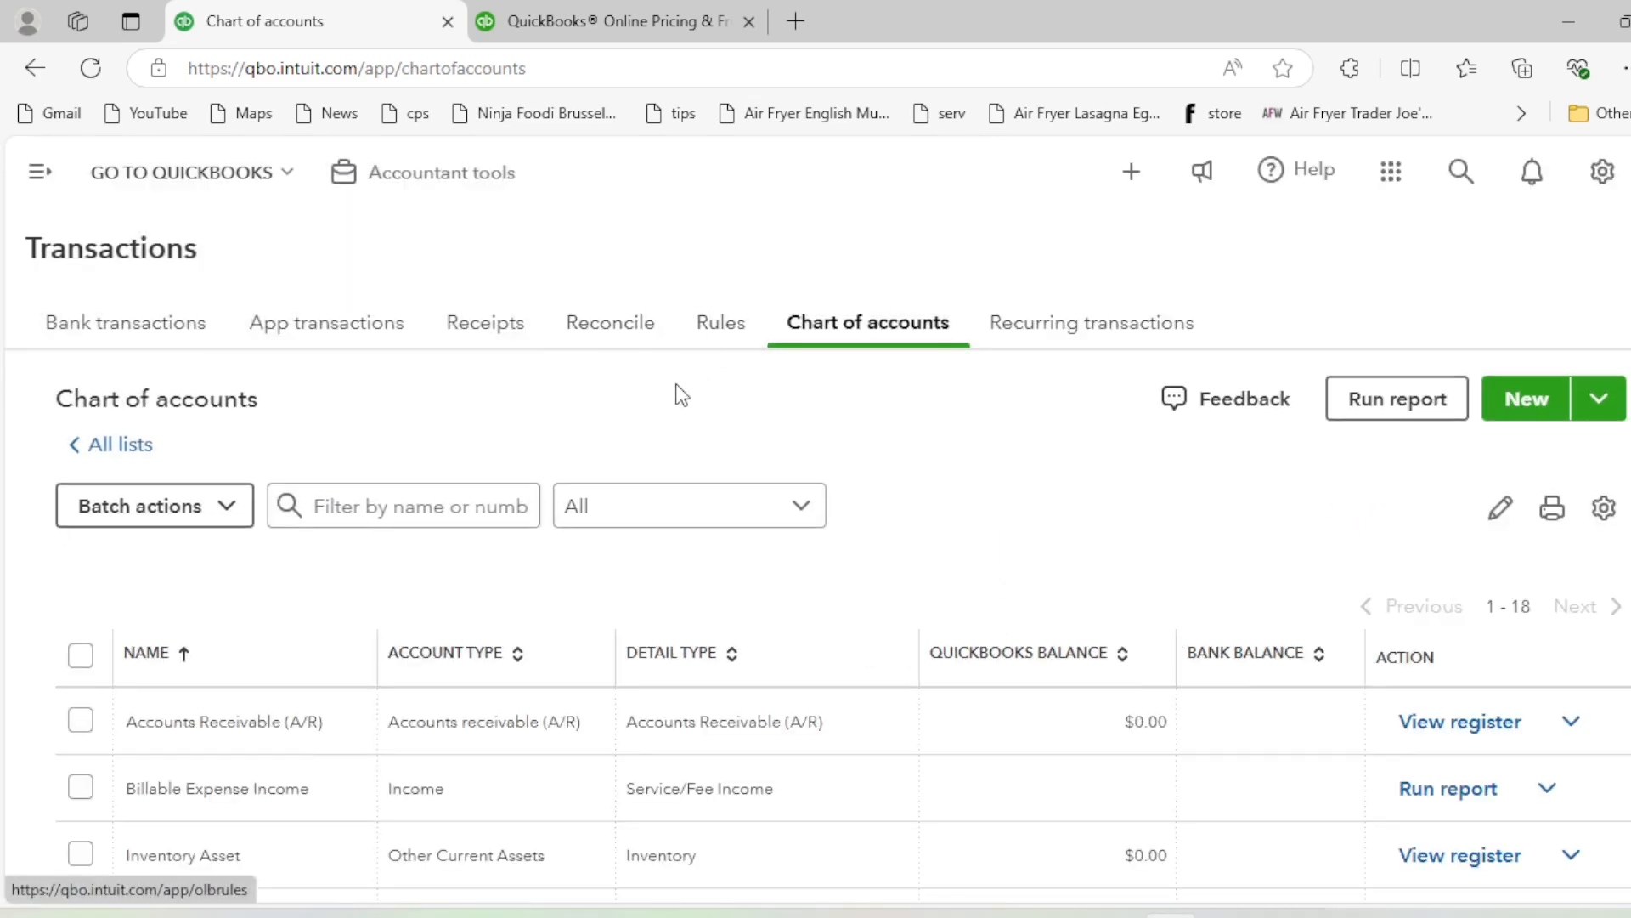
Examine the Vehicle account and its subaccounts at the end of the chart of accounts
scroll(658, 509, down, 10)
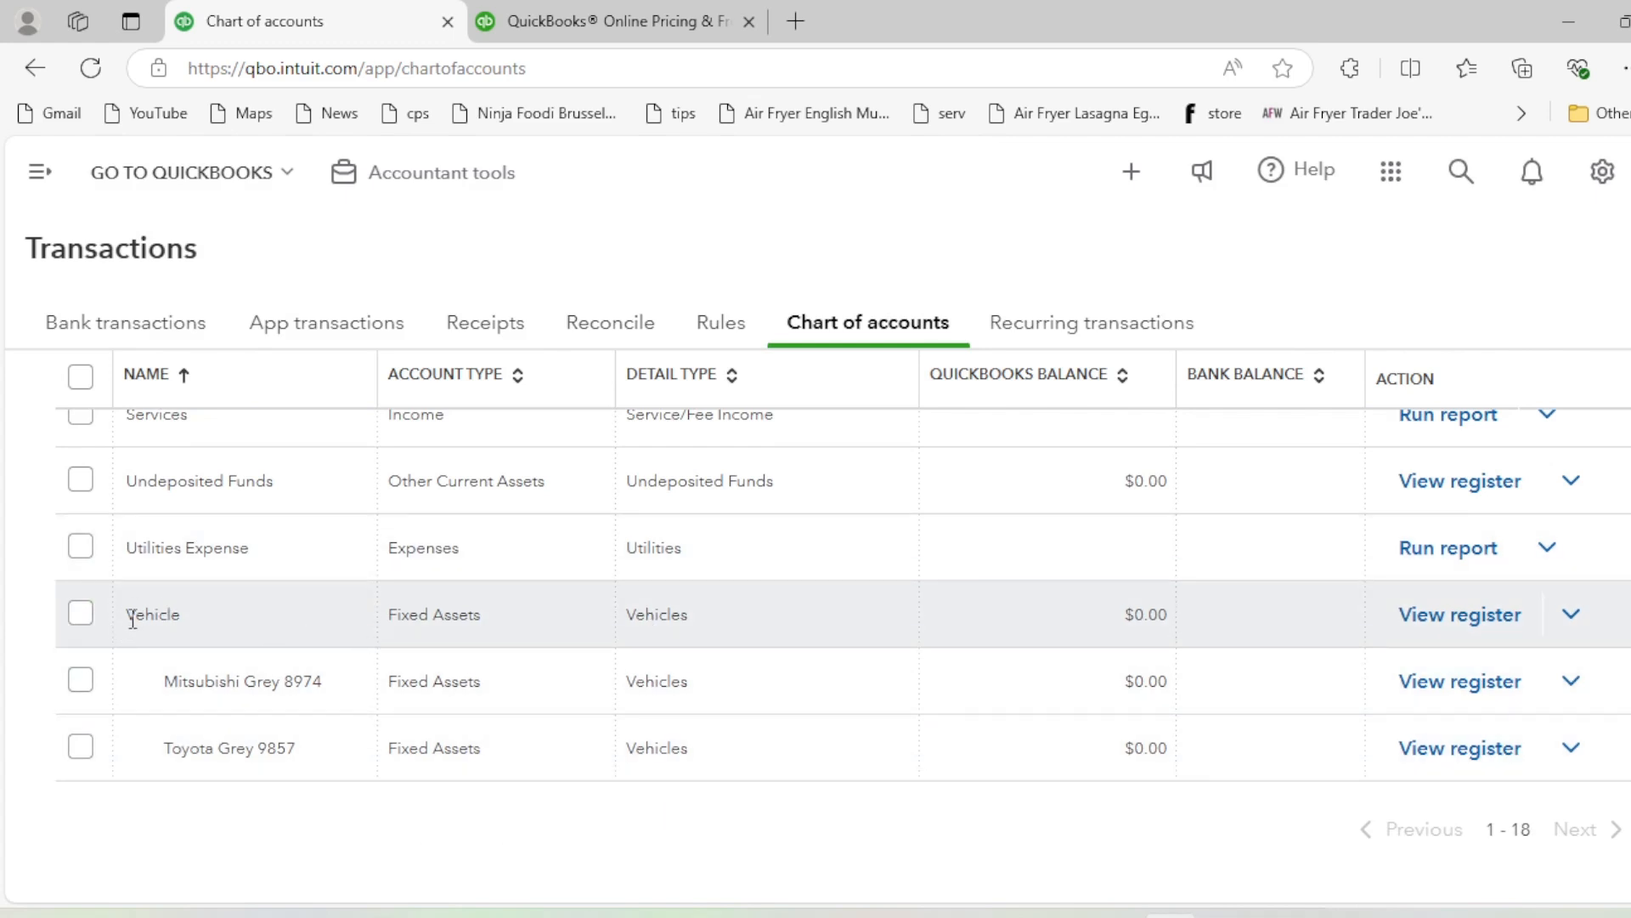
drag(129, 614, 502, 733)
click(500, 719)
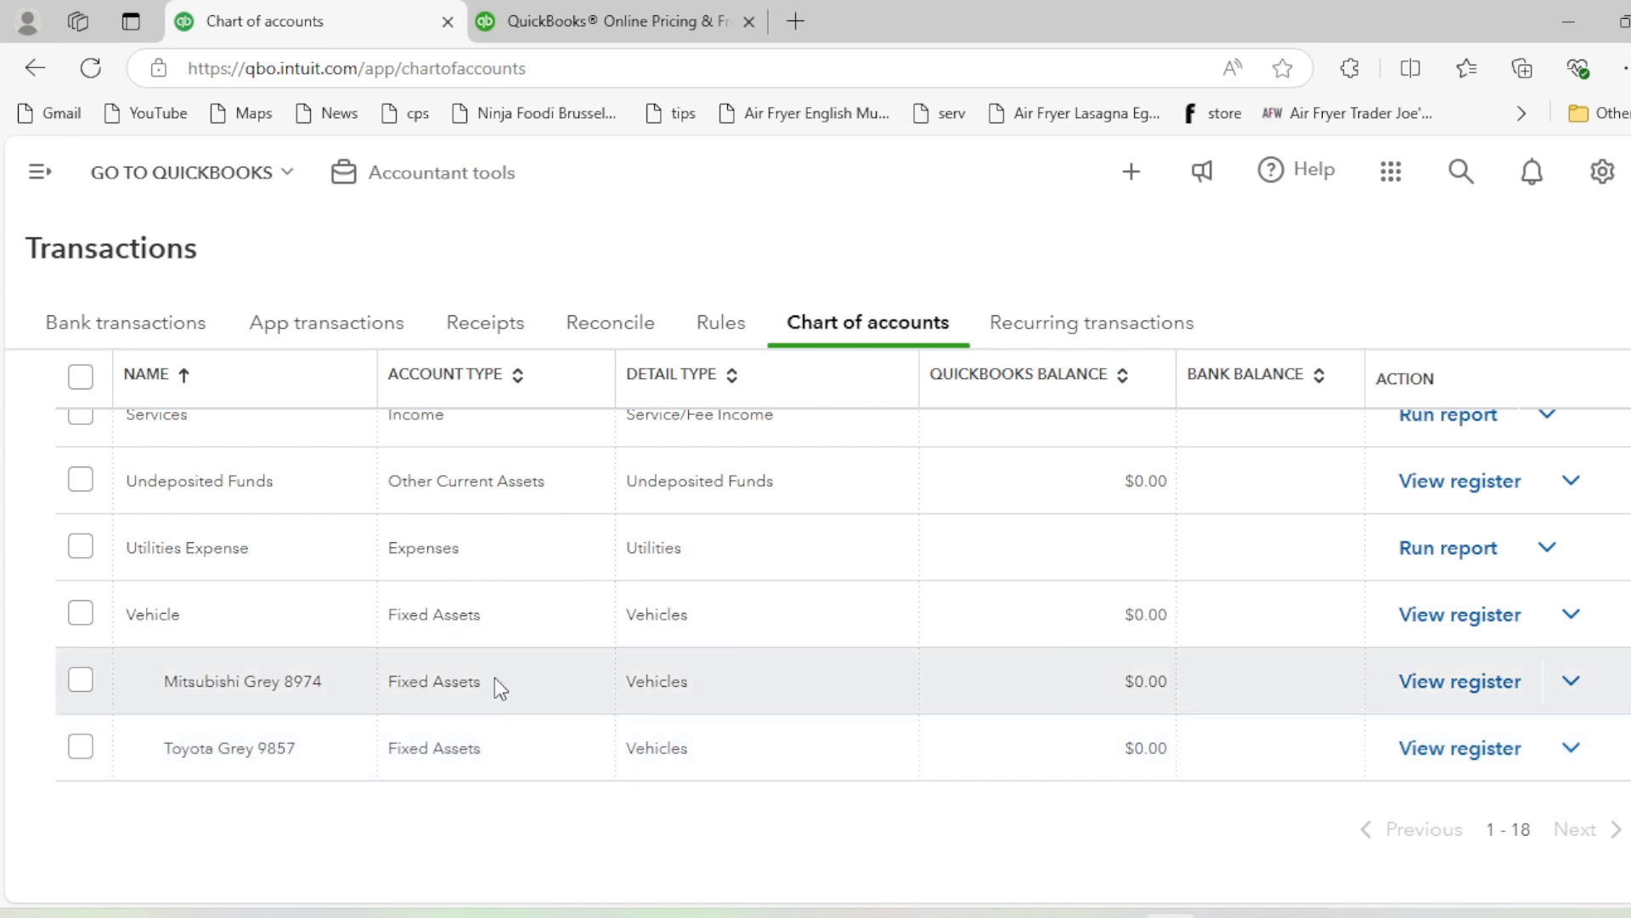
drag(126, 614, 507, 775)
click(510, 772)
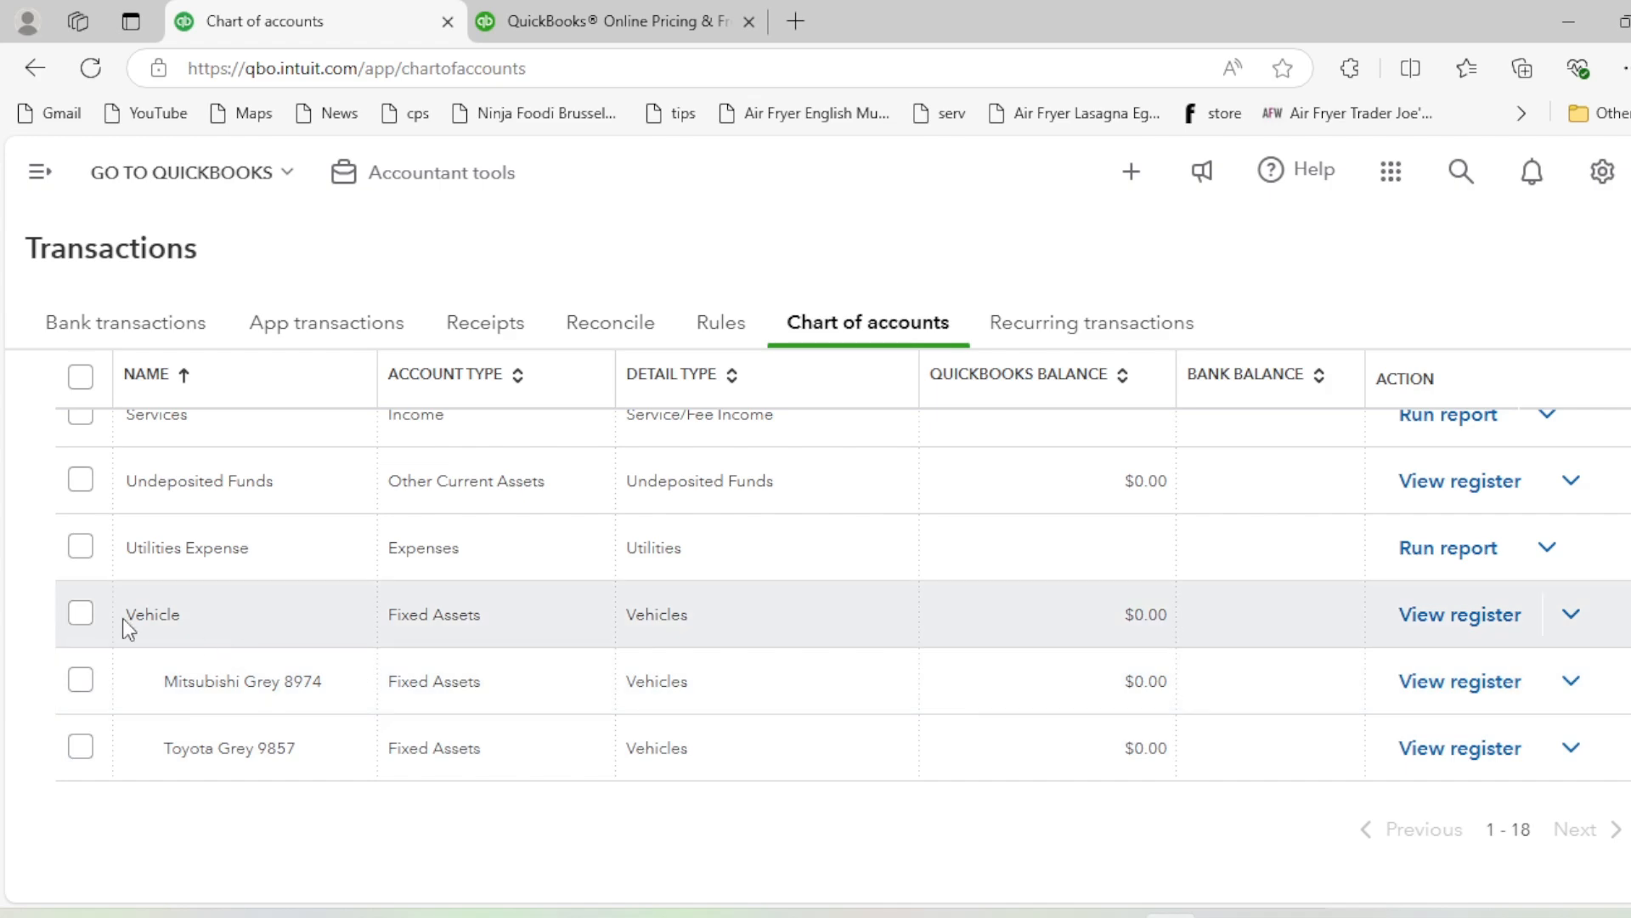
drag(122, 619, 542, 757)
click(532, 626)
Start a new account named Other Current Assets, correcting the misspelled word in the name
scroll(930, 691, up, 10)
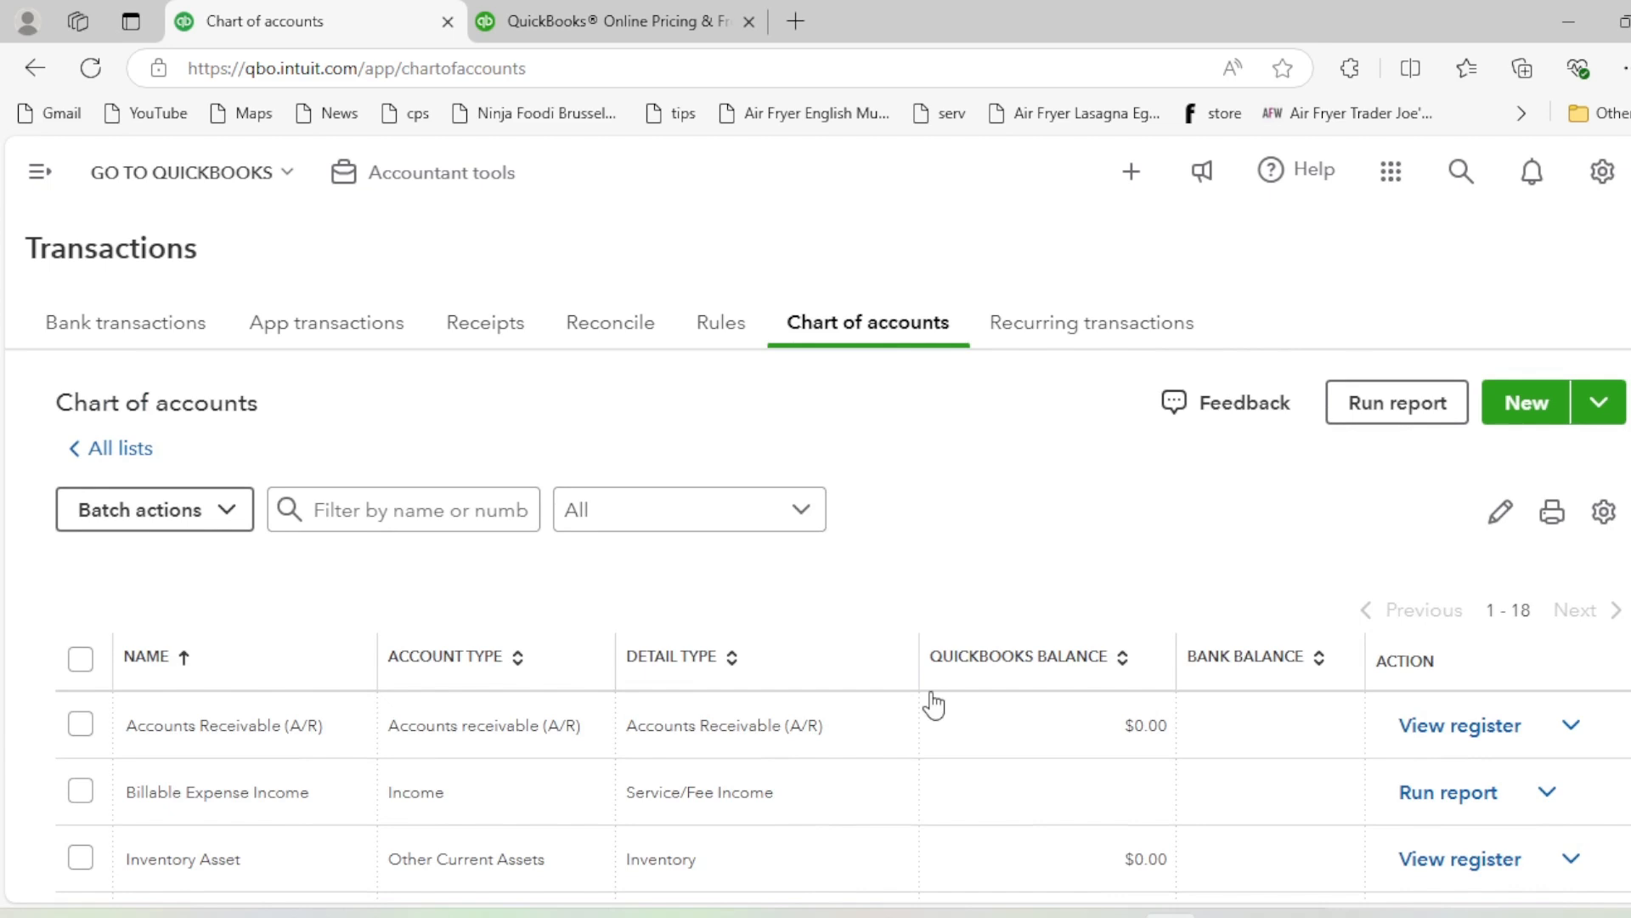
click(1521, 407)
click(1178, 297)
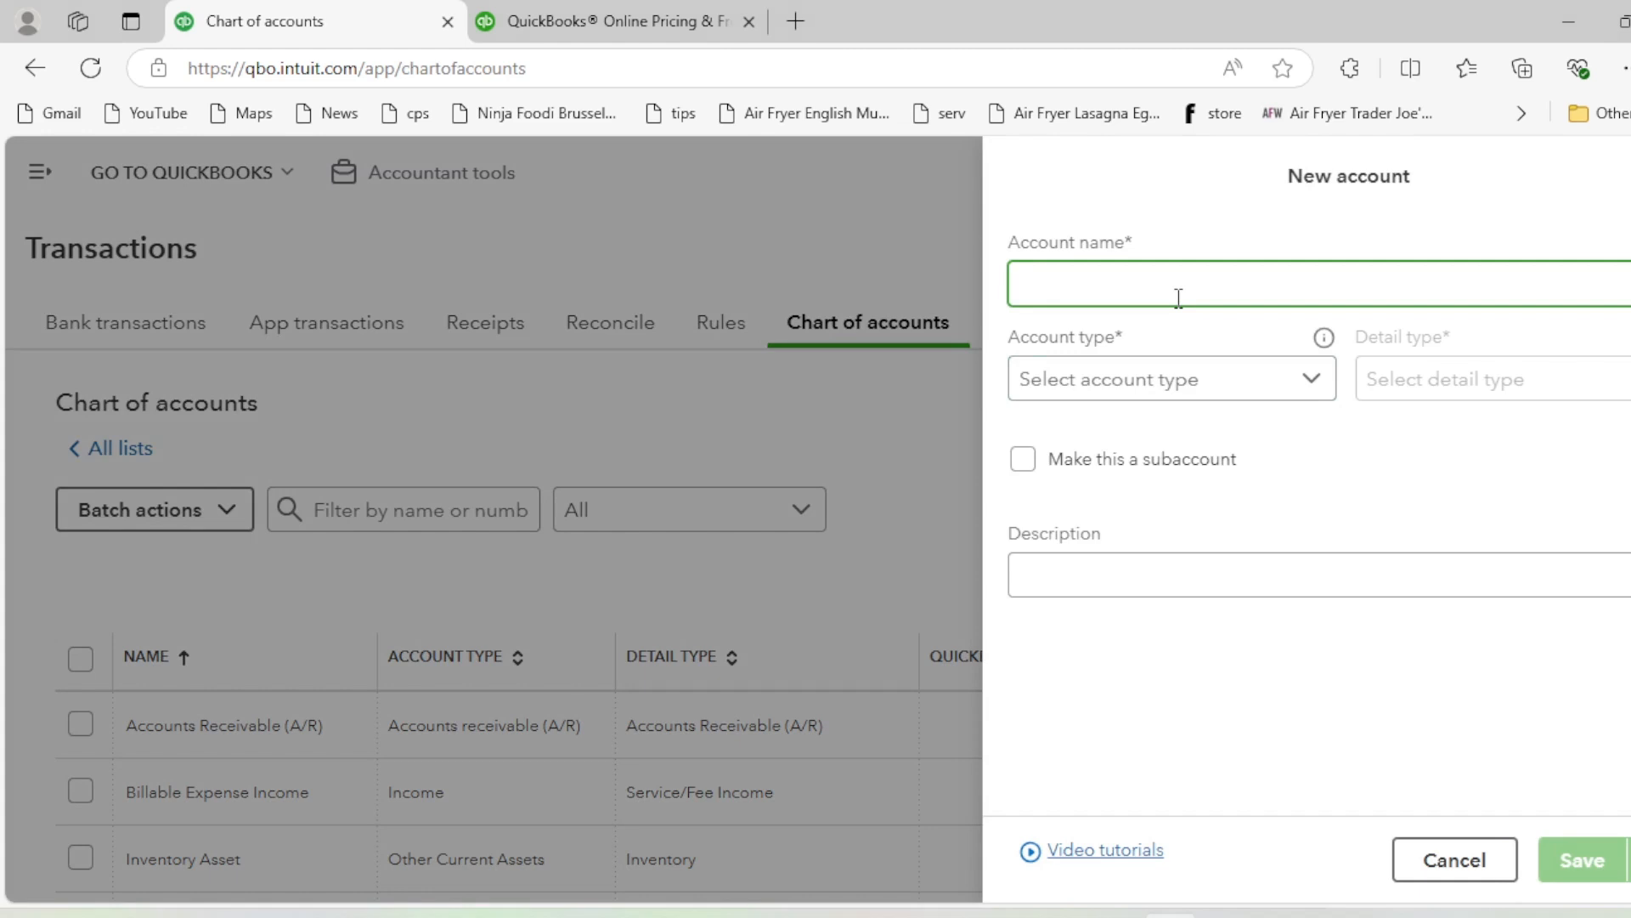
text(Other Currect ASS)
key(BackSpace)
key(BackSpace)
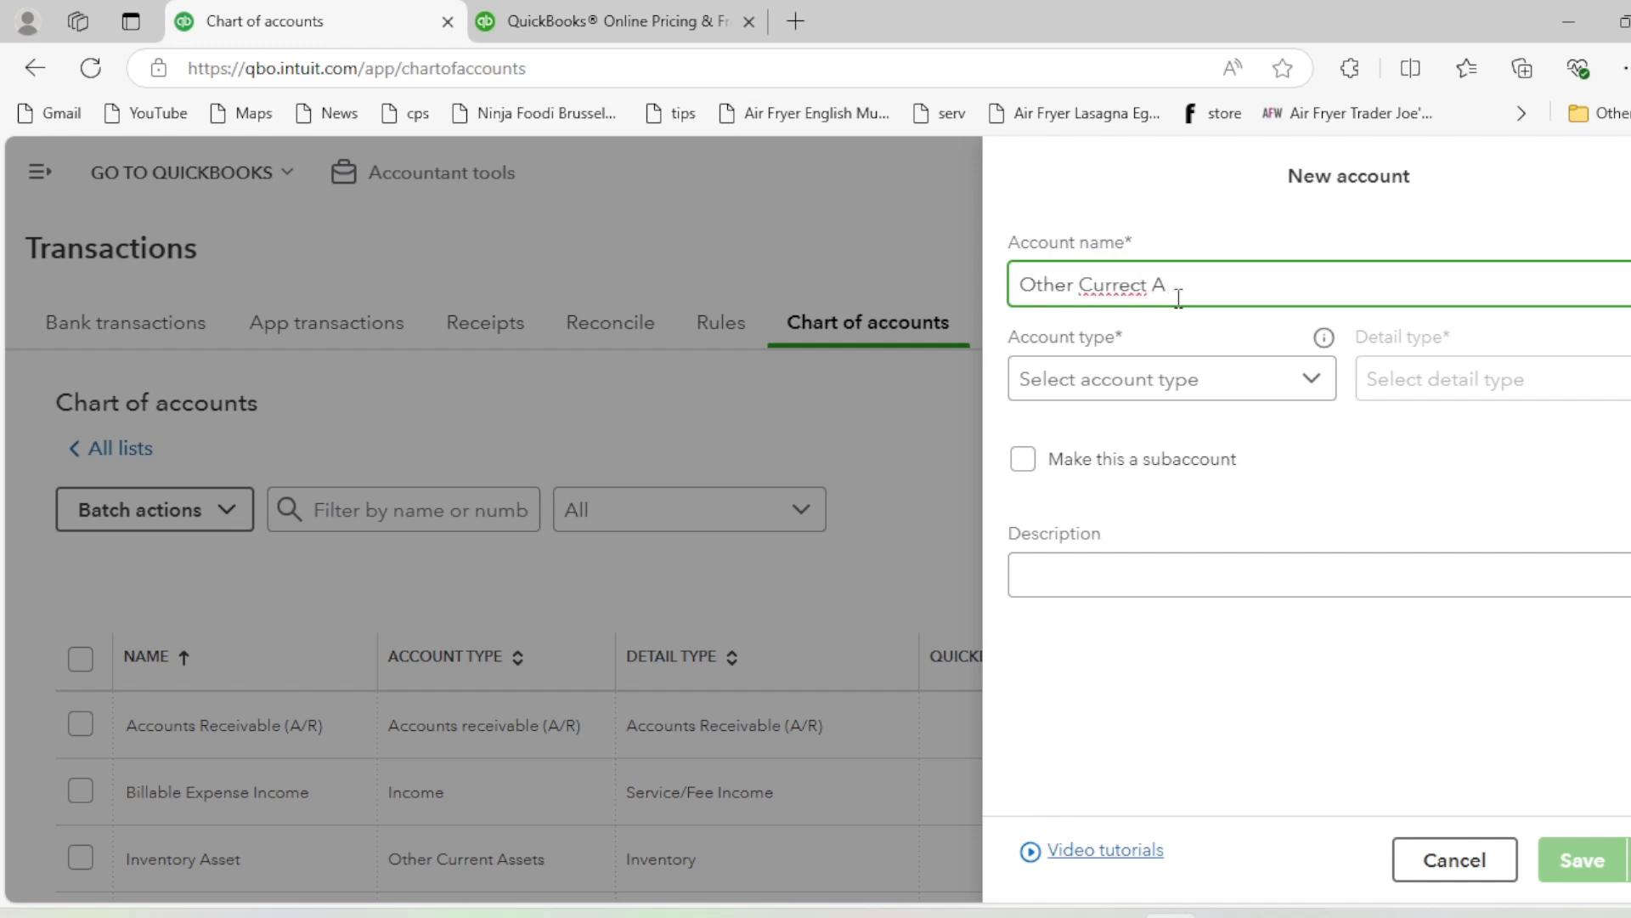
text(ssets)
click(1141, 285)
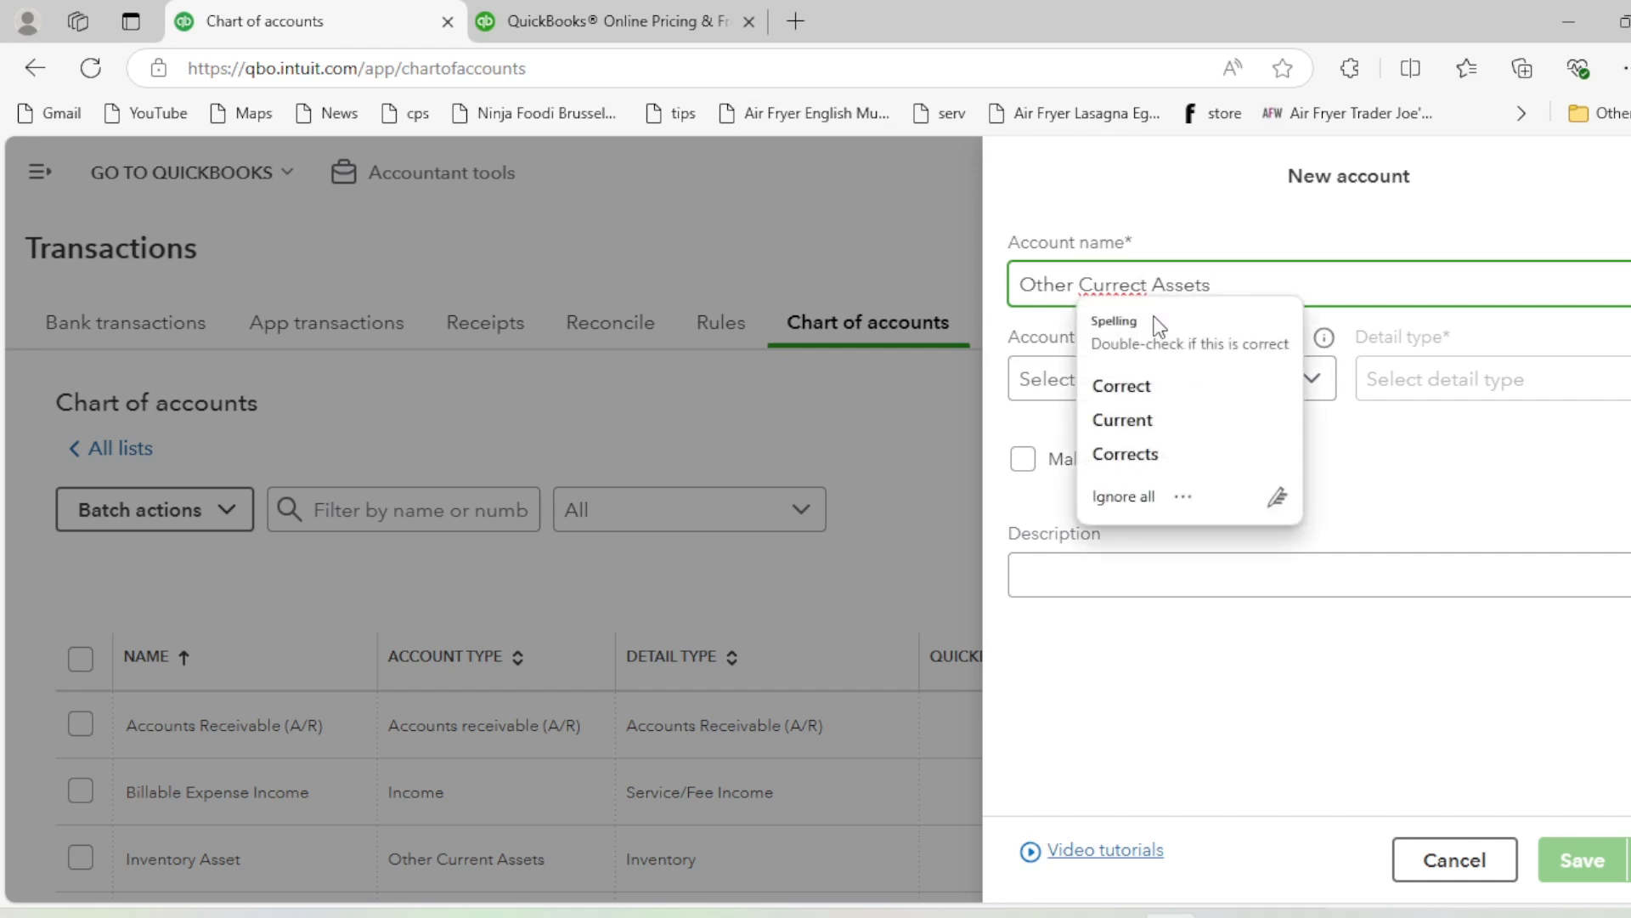
click(1122, 420)
click(1250, 294)
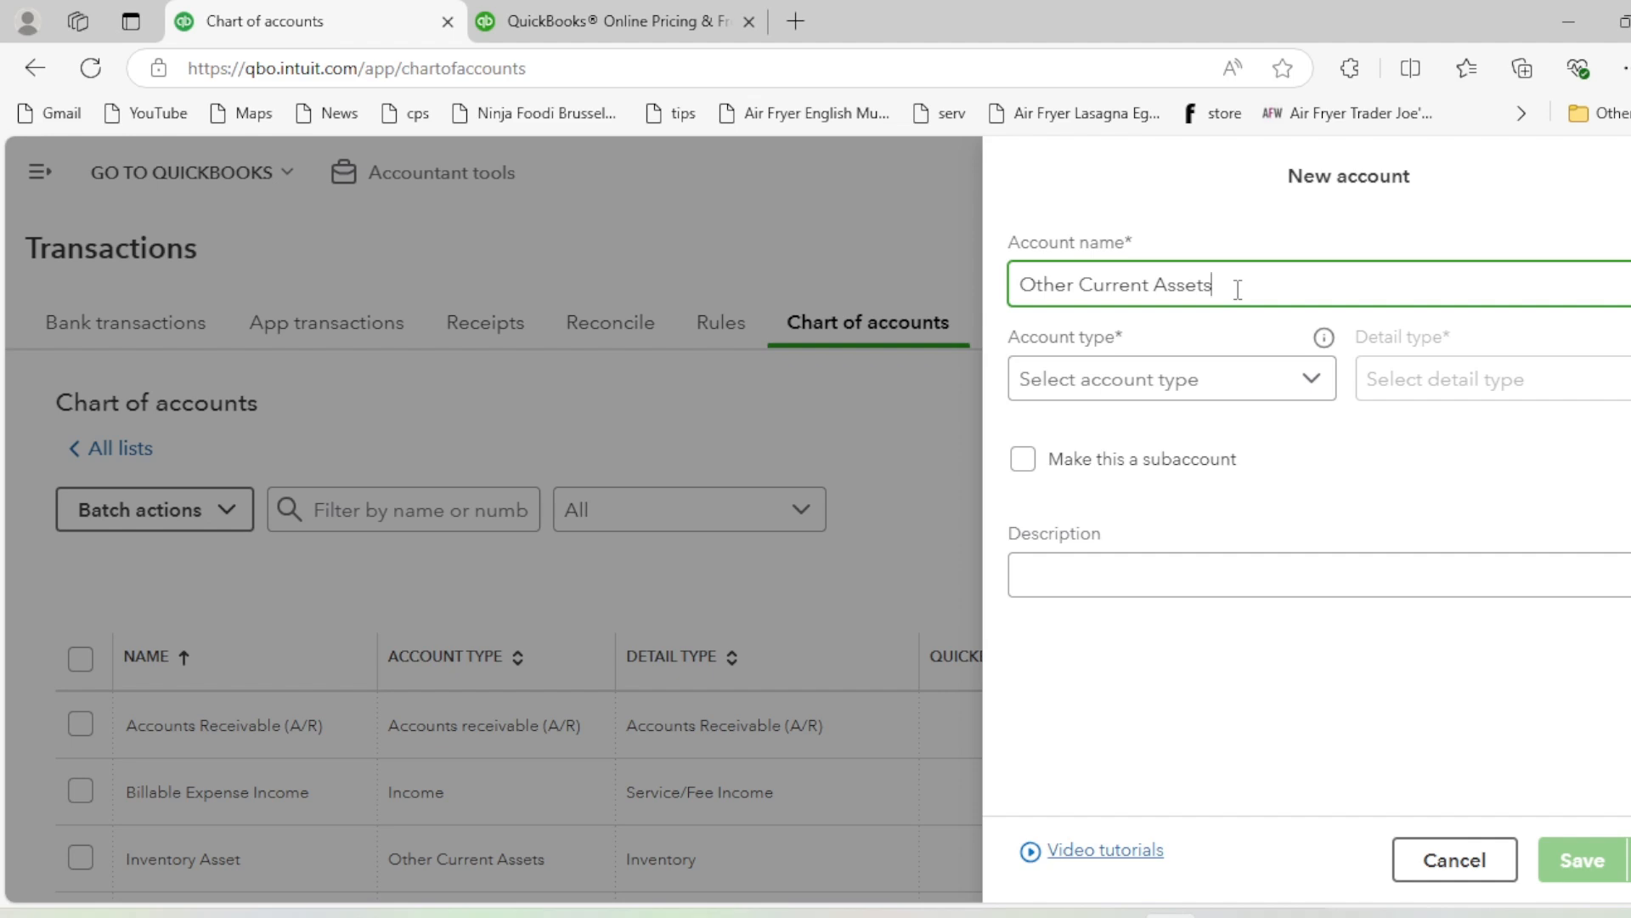
double_click(1109, 285)
click(1264, 281)
Set the new account's type to Other Current Assets and its detail type to Other Current Assets
click(1121, 391)
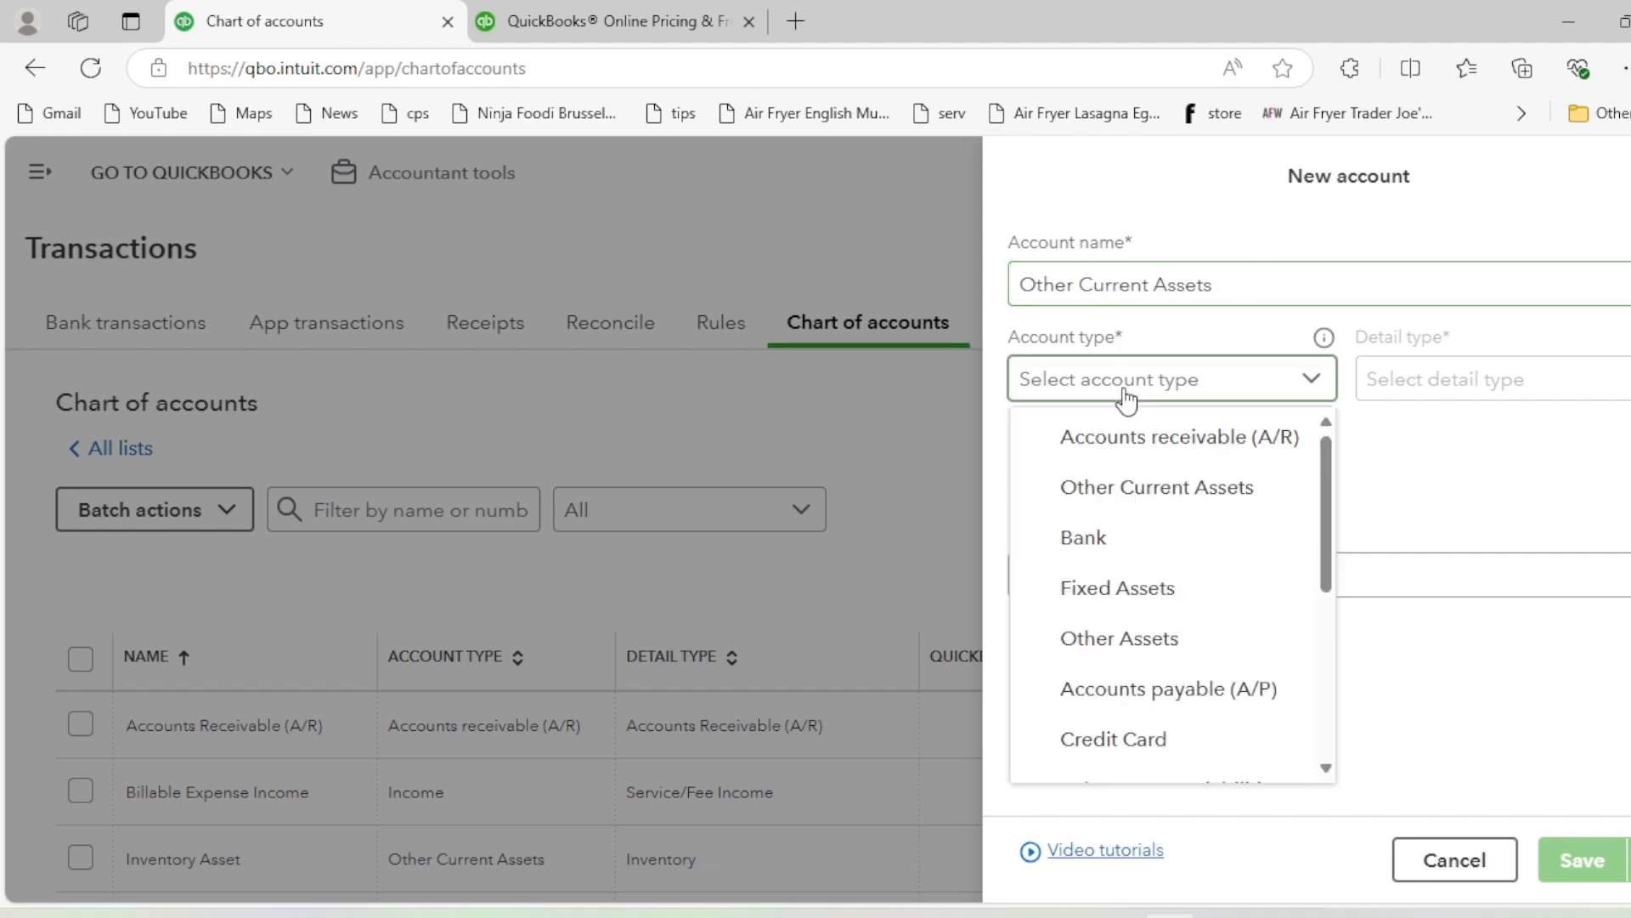
click(1176, 501)
click(1505, 395)
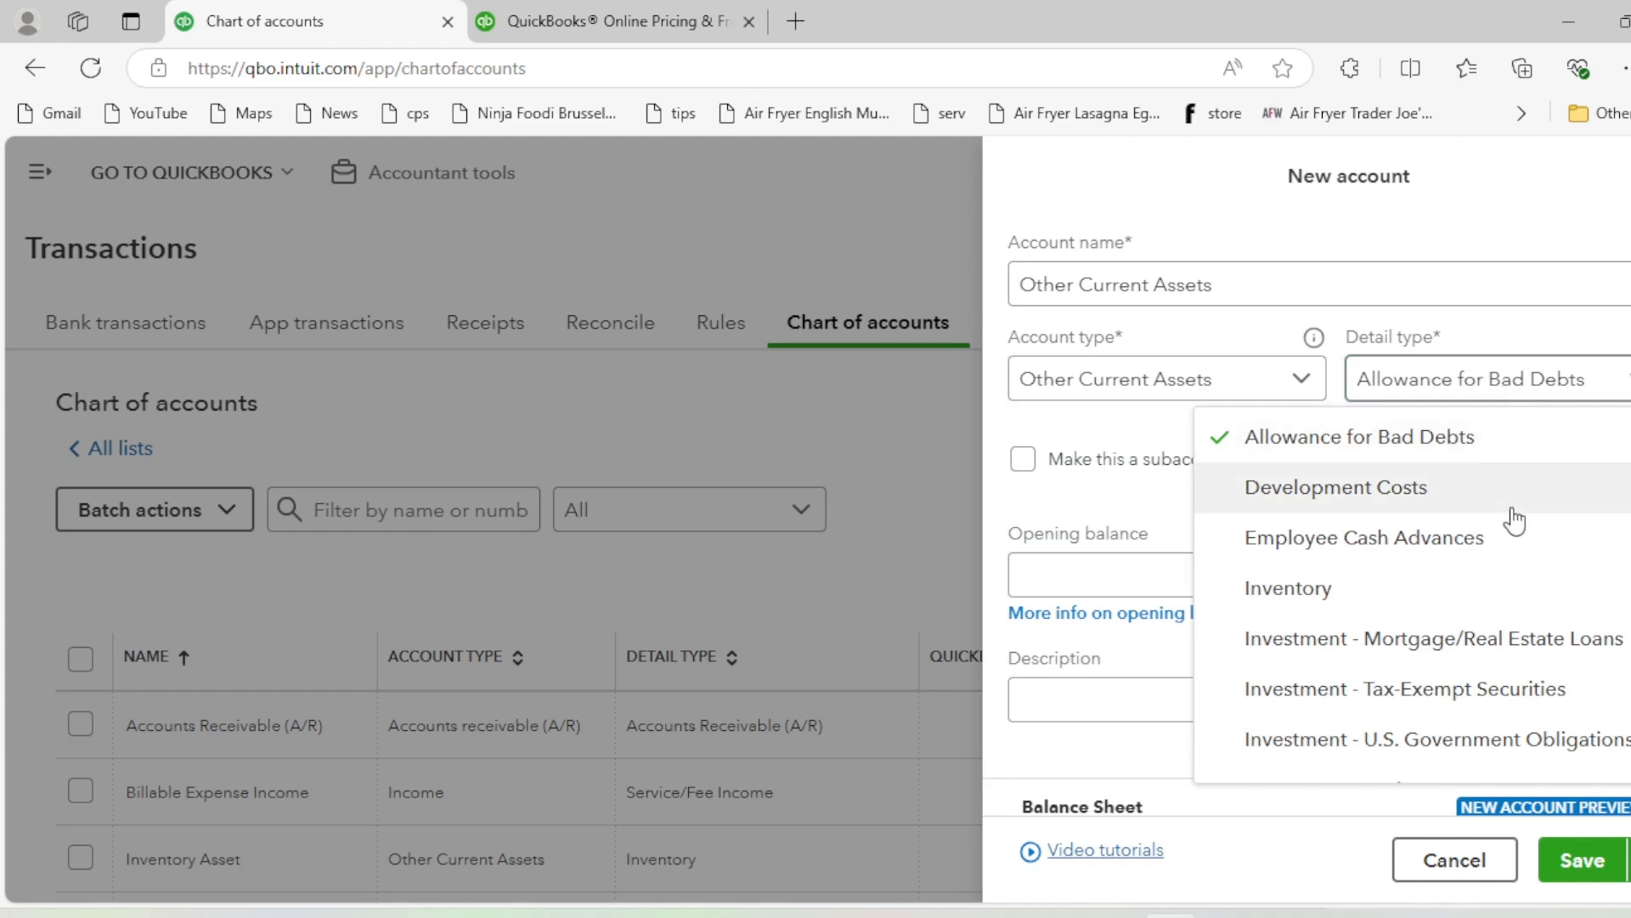
scroll(1529, 536, down, 1)
scroll(1411, 594, down, 5)
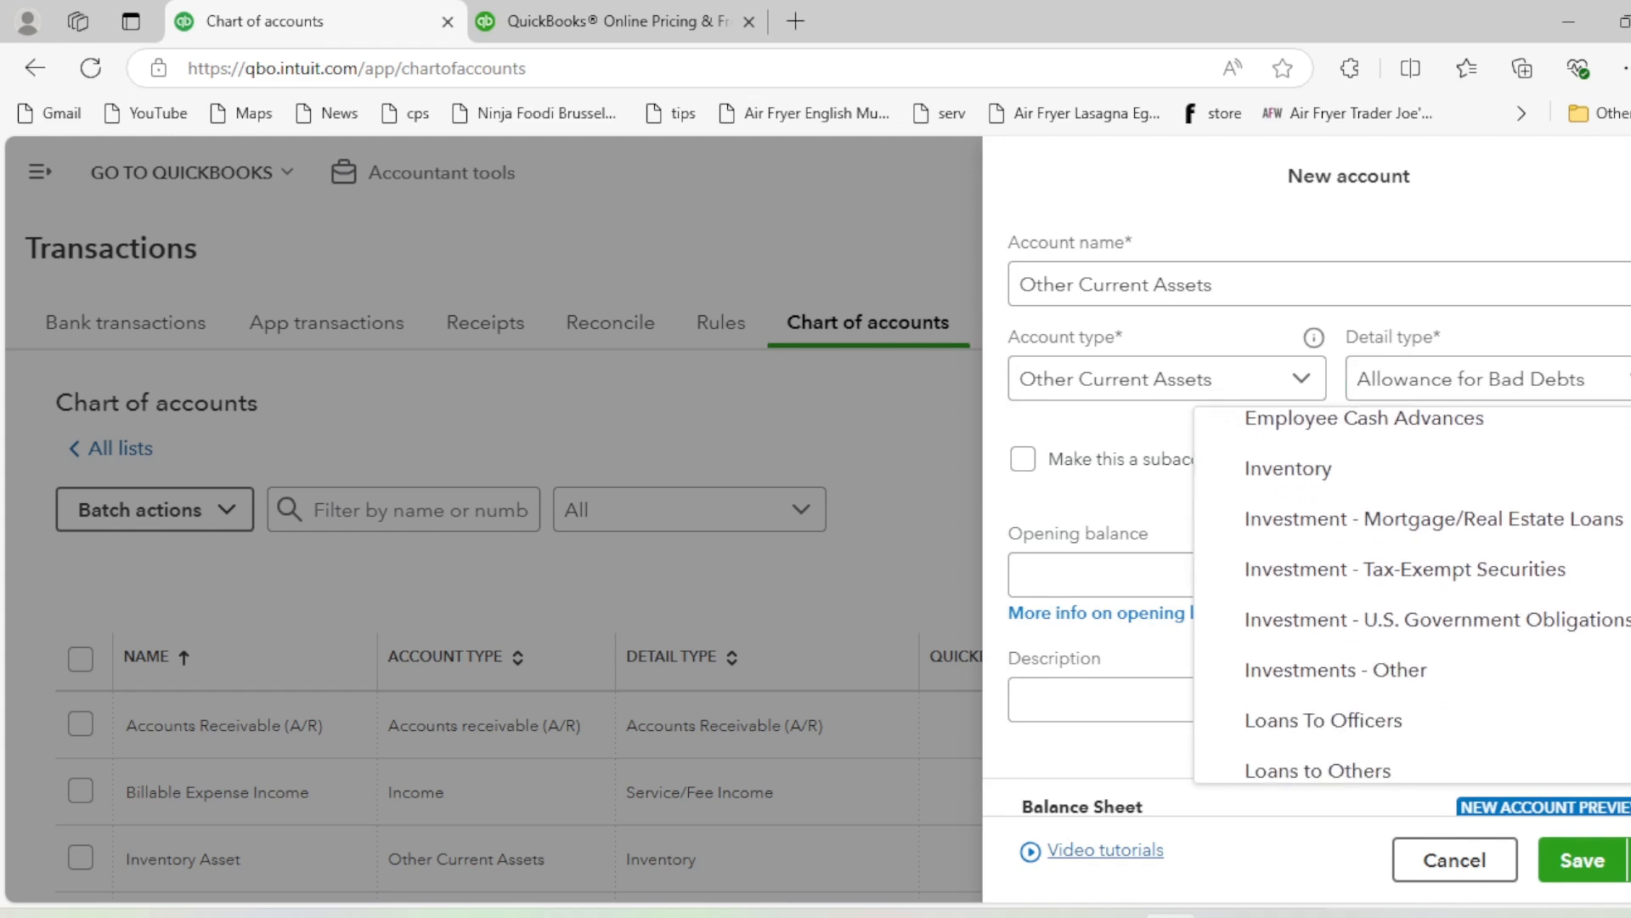
scroll(1411, 595, down, 2)
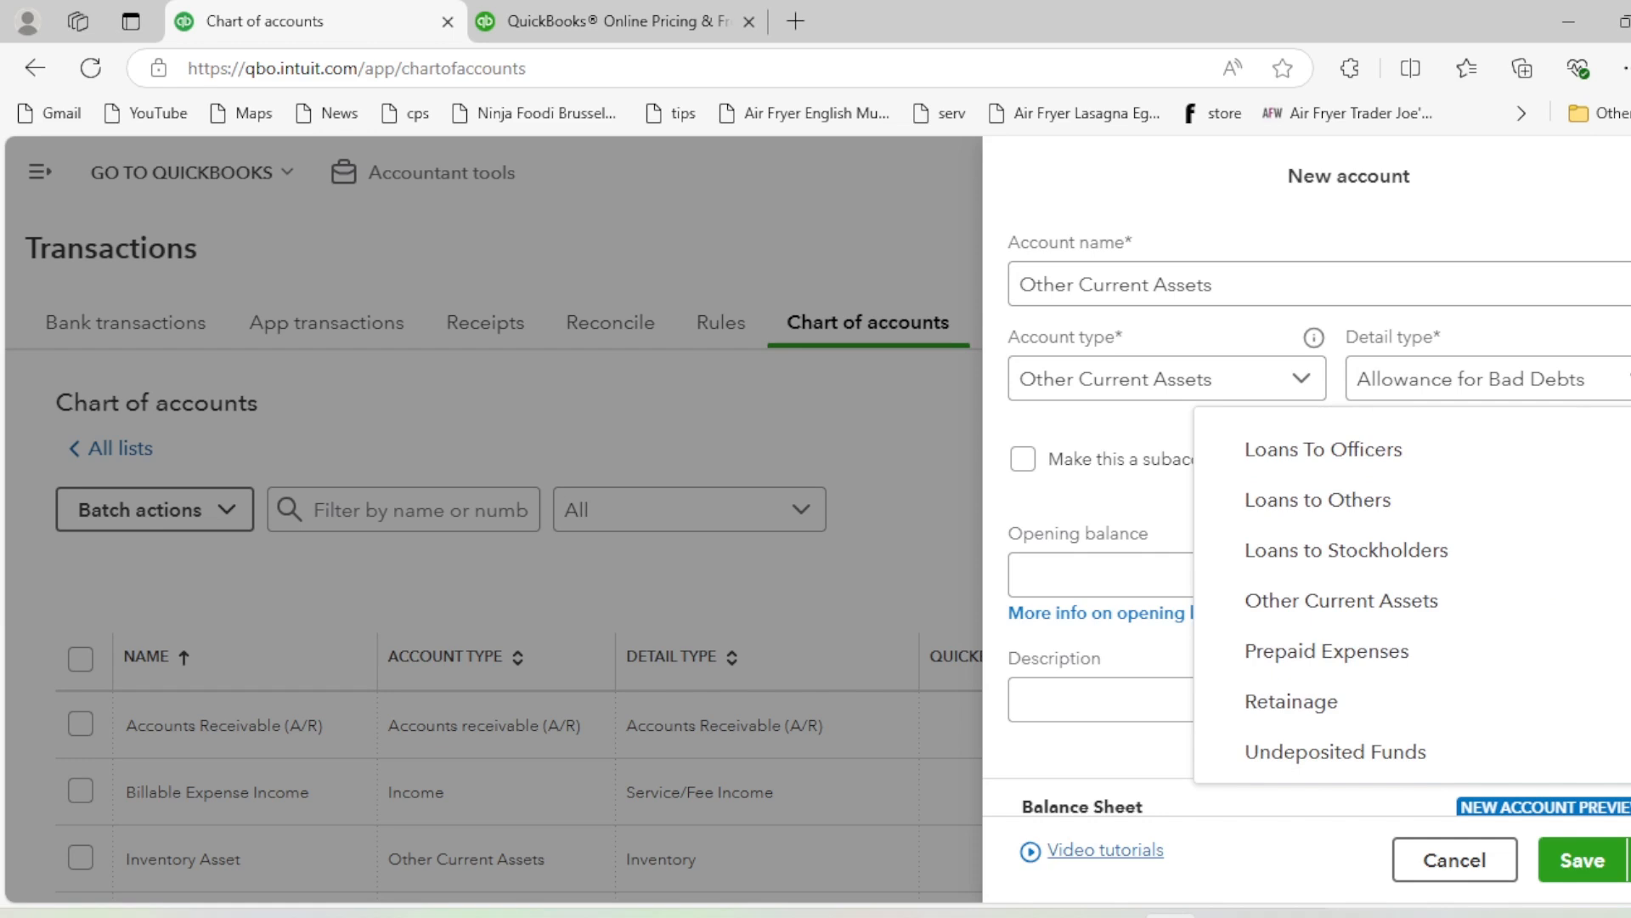
click(1368, 607)
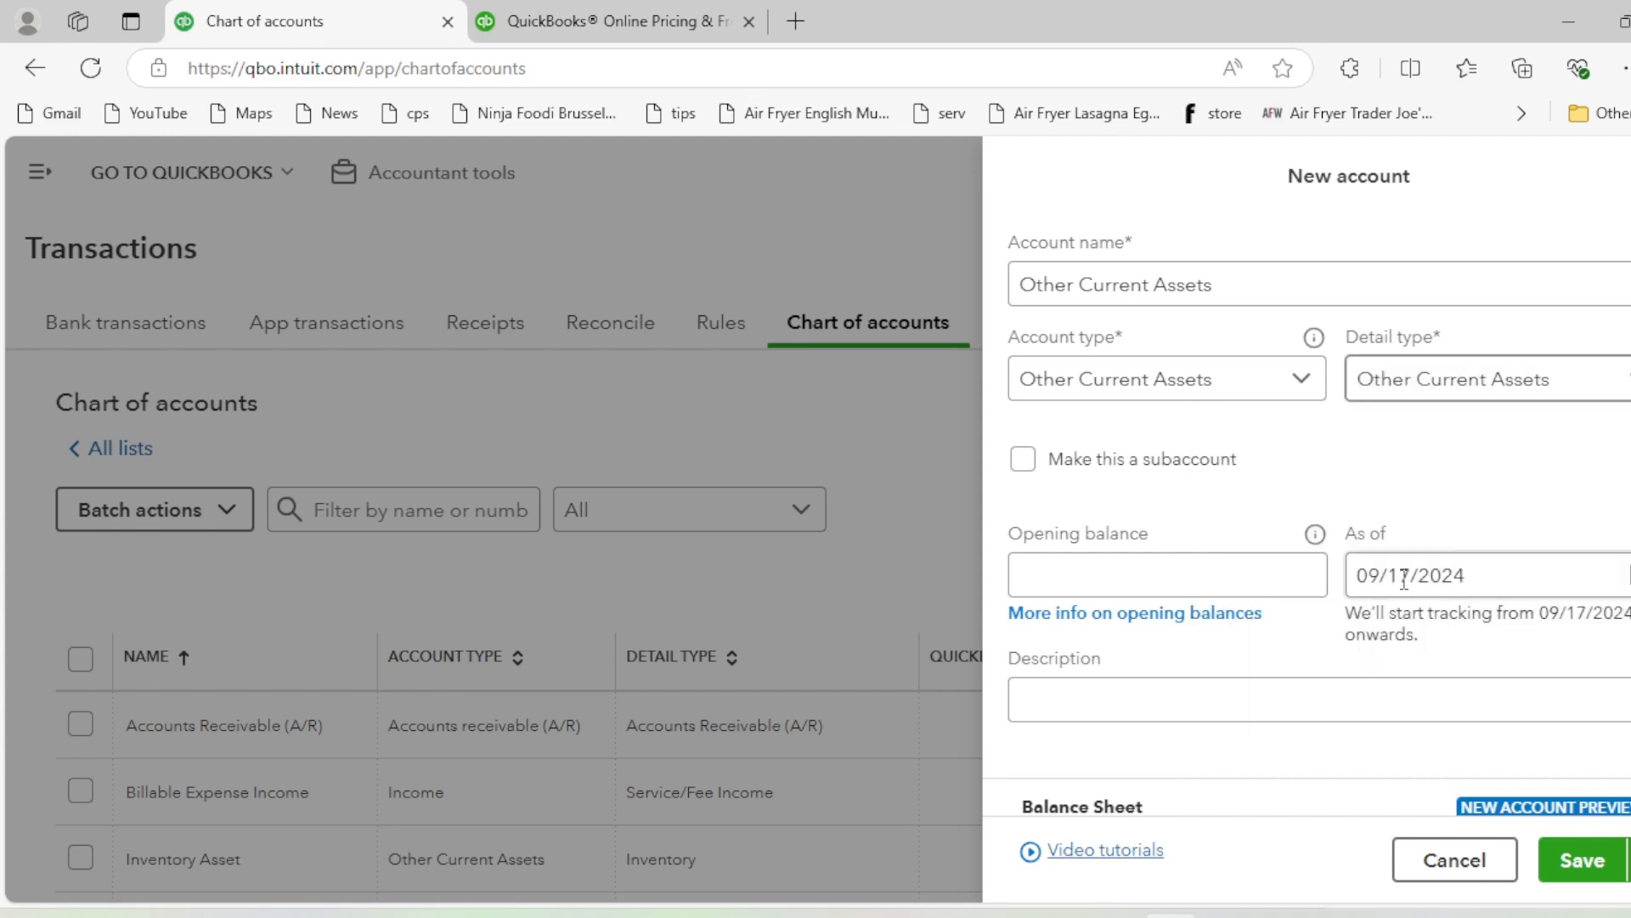
click(1318, 291)
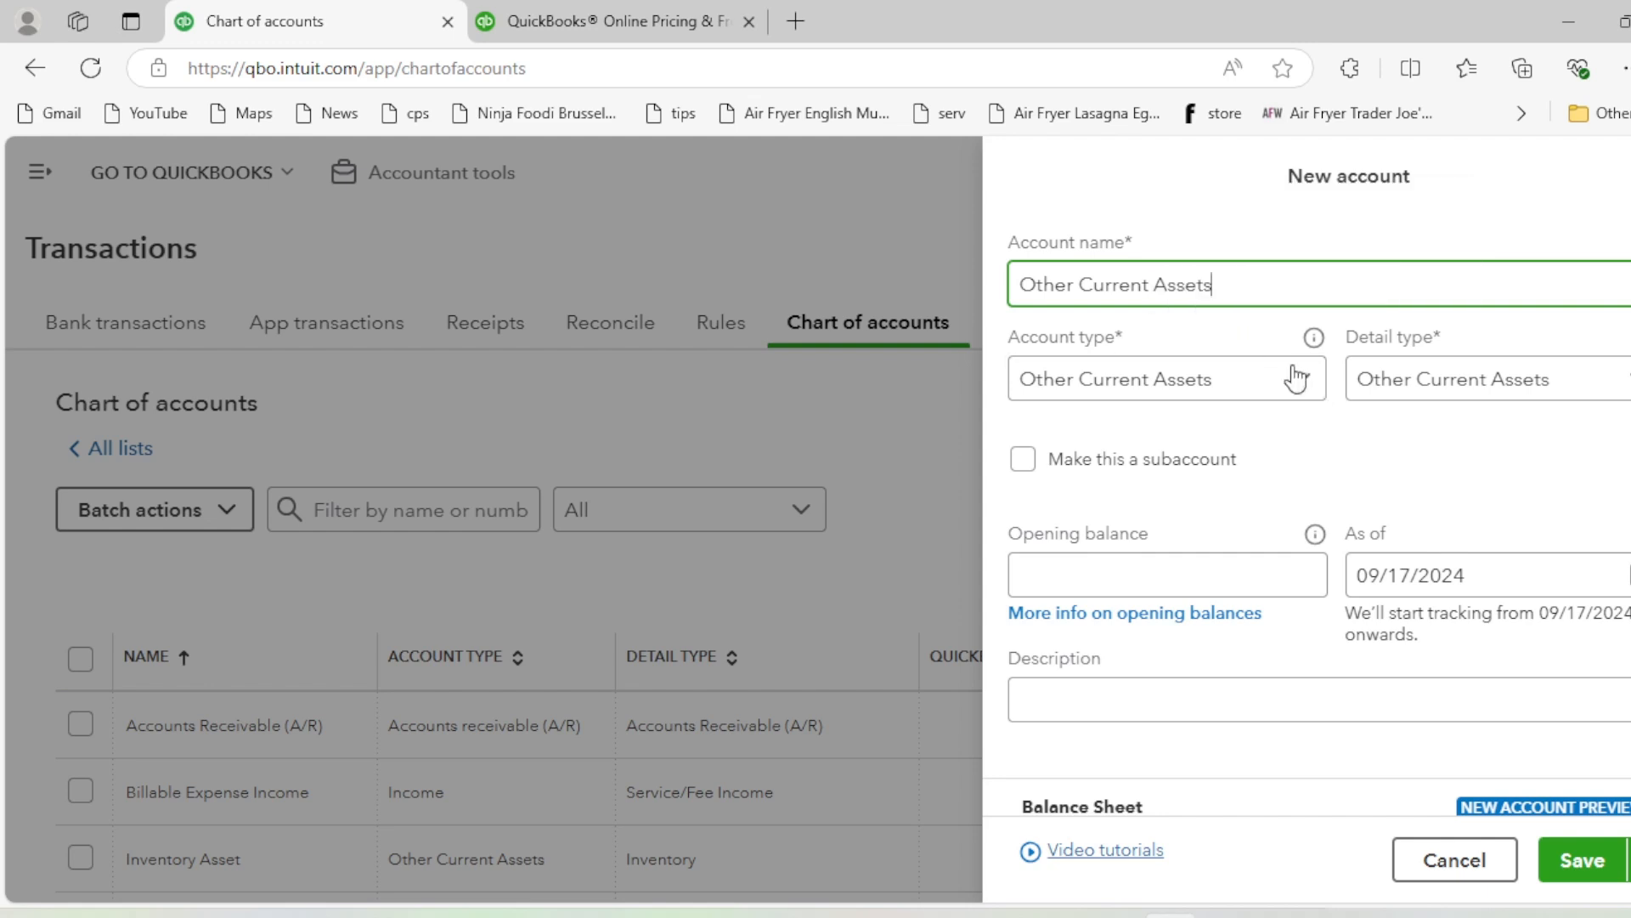
Review the available detail types, keep Other Current Assets selected, and save the account
click(1388, 393)
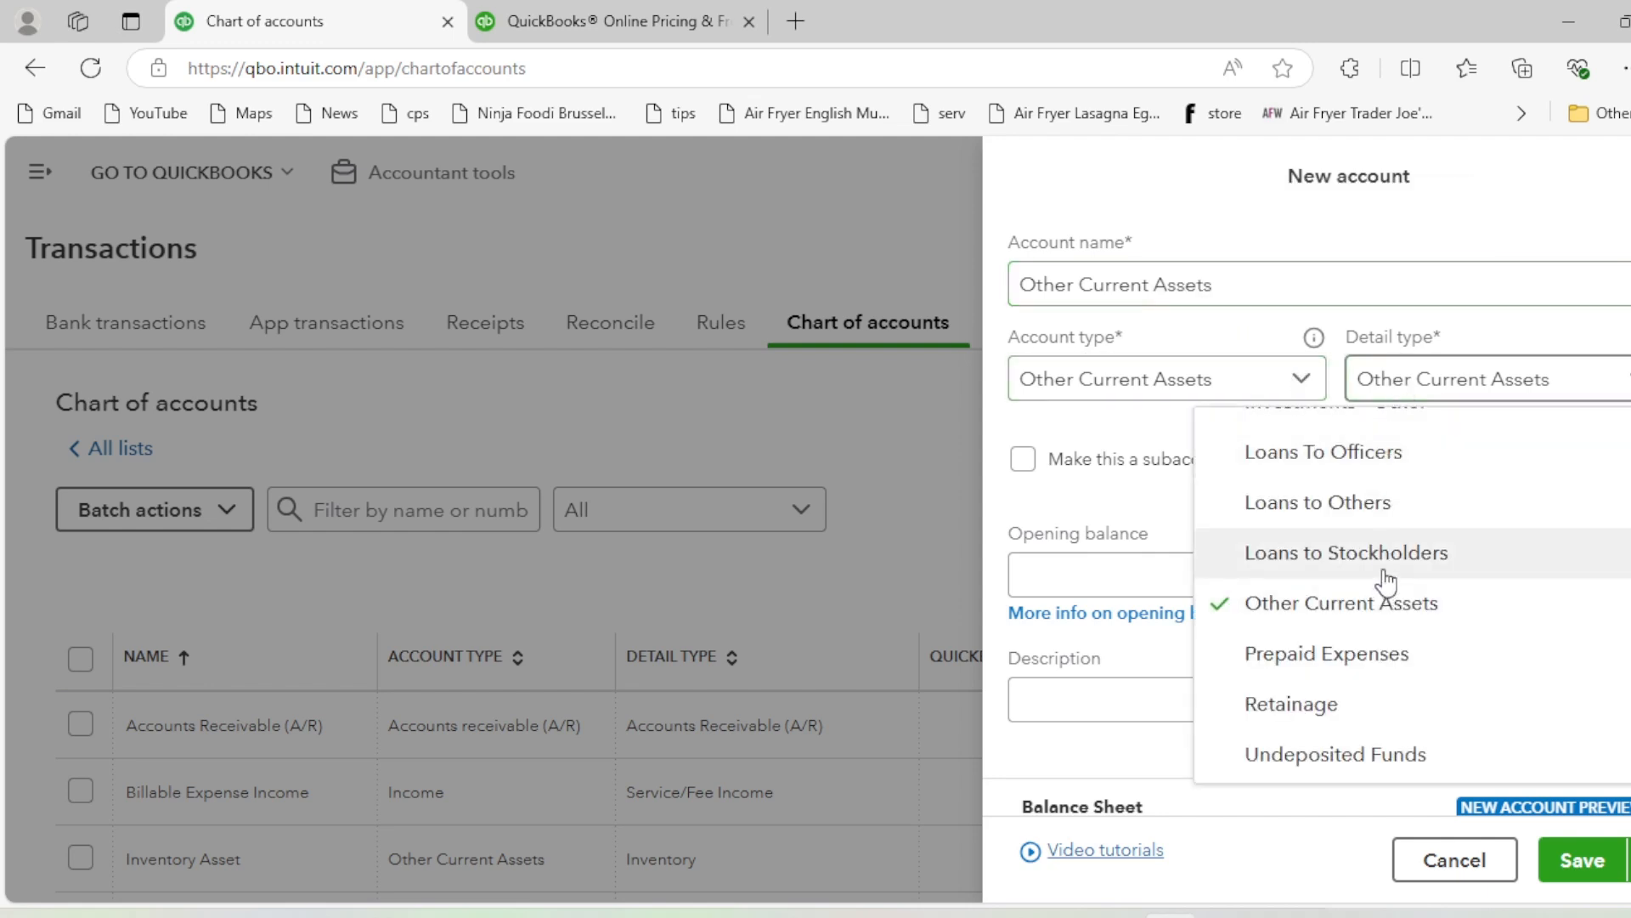
scroll(1388, 574, up, 5)
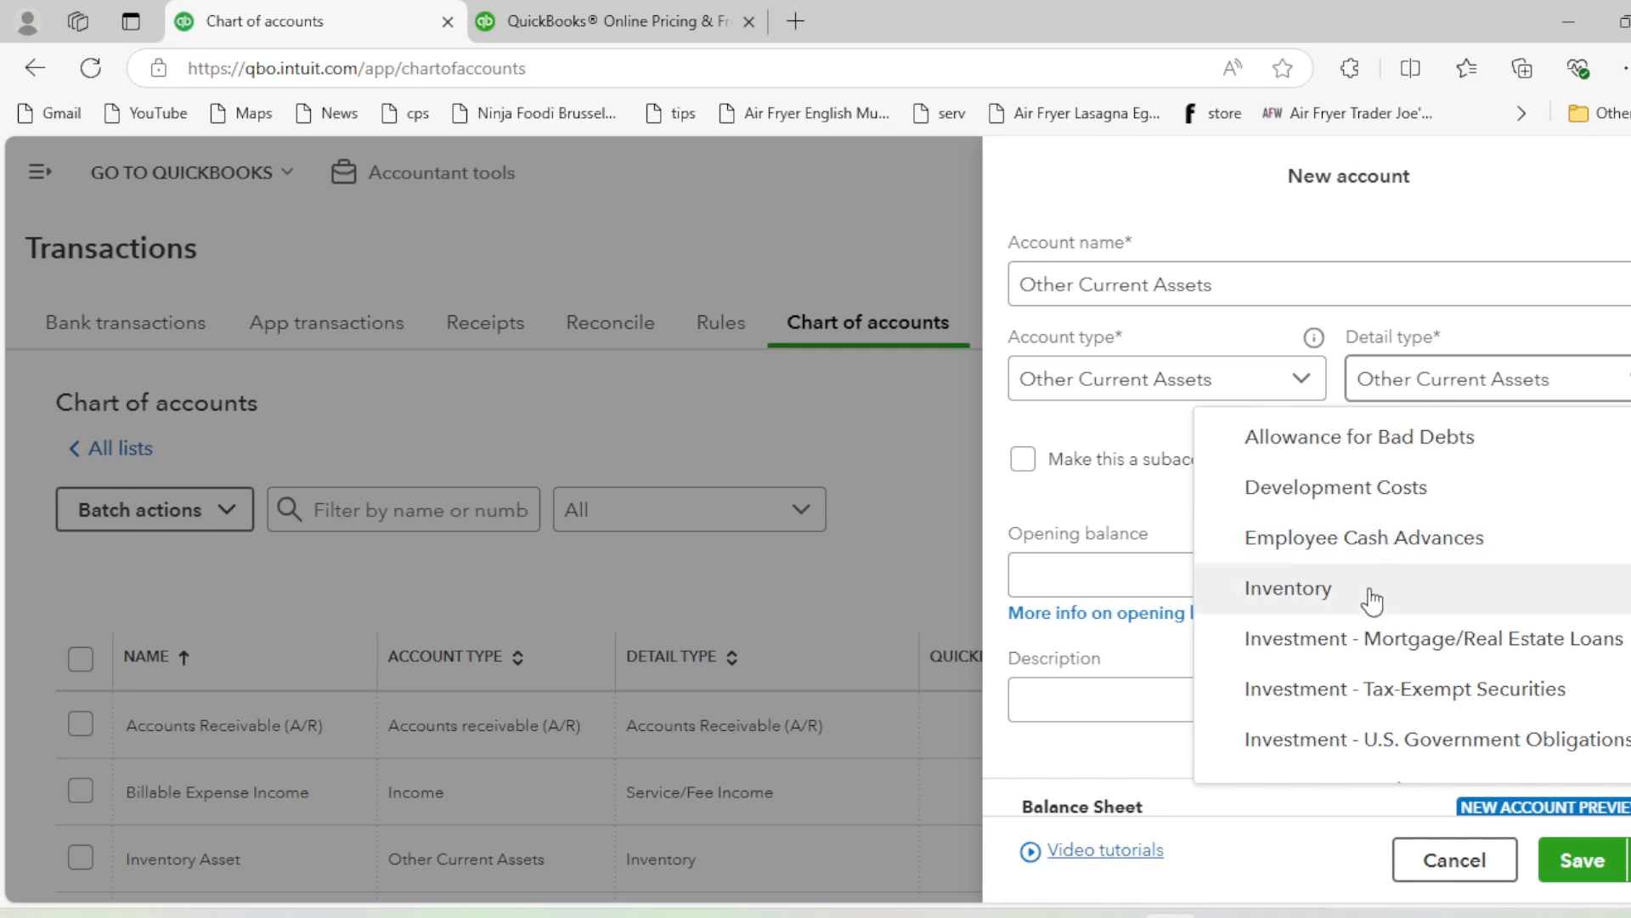
scroll(1368, 610, down, 2)
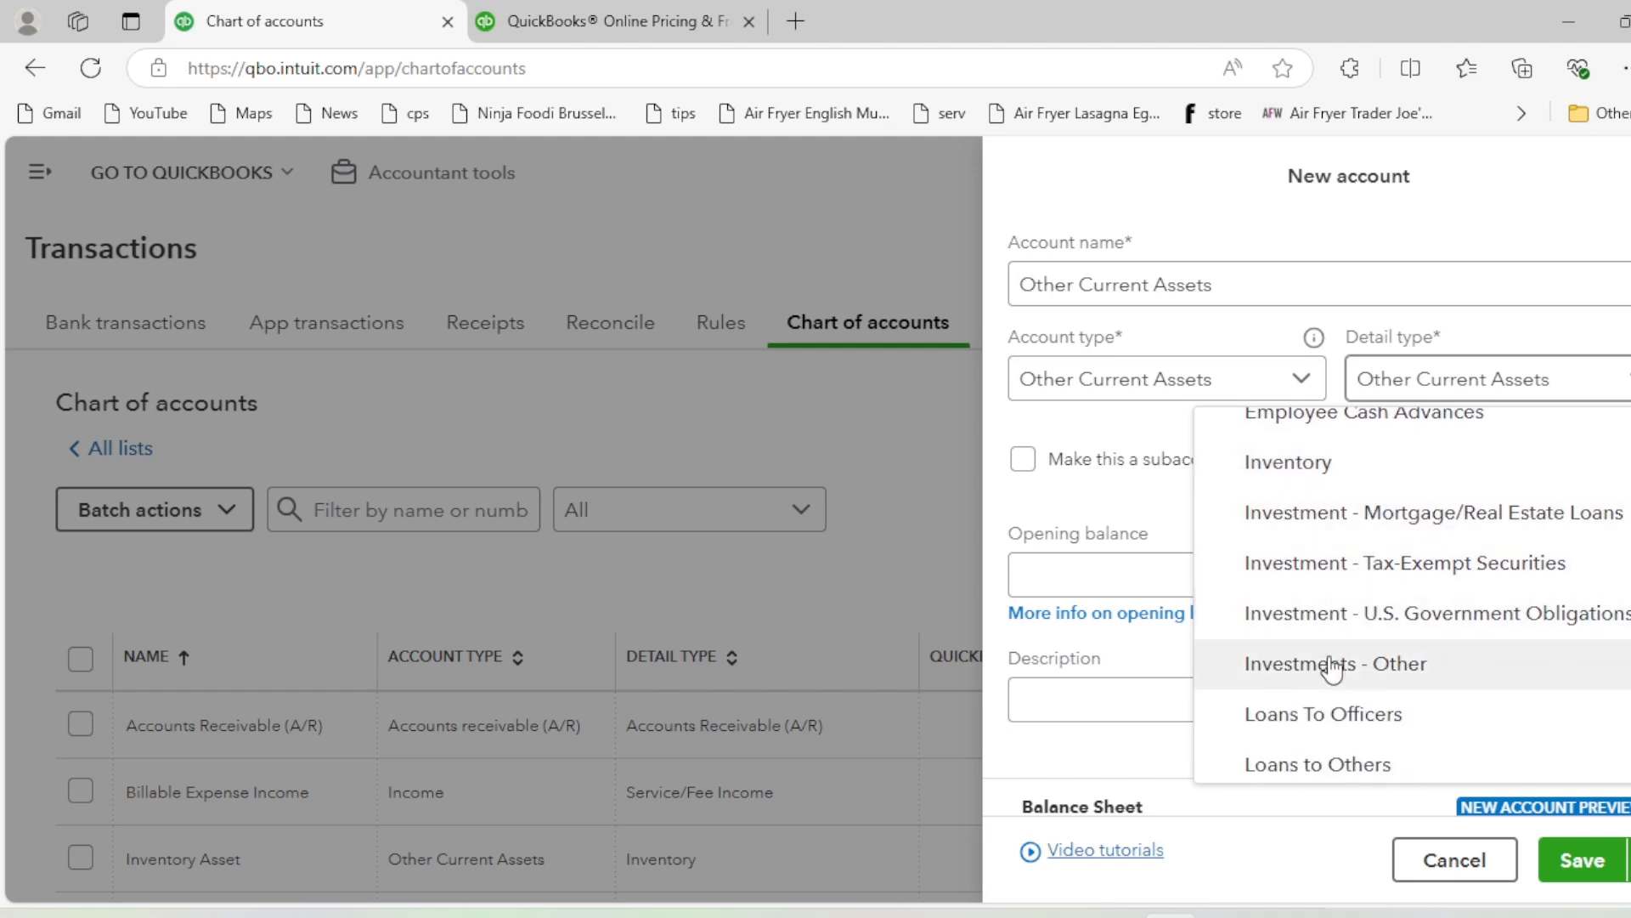
scroll(1394, 654, down, 2)
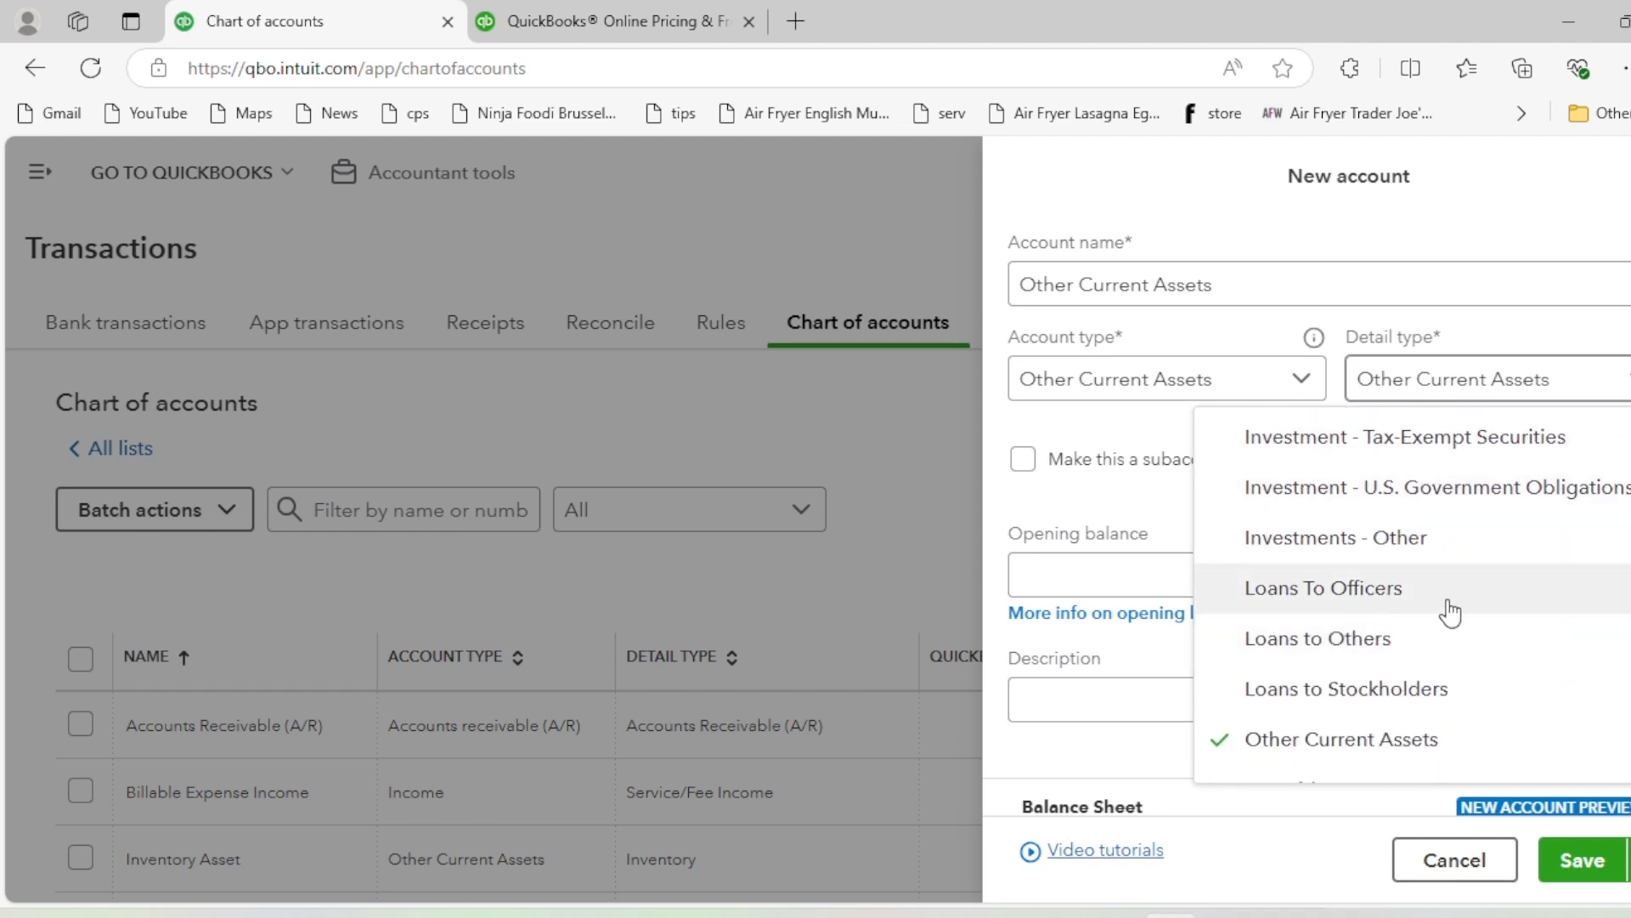
scroll(1459, 636, down, 2)
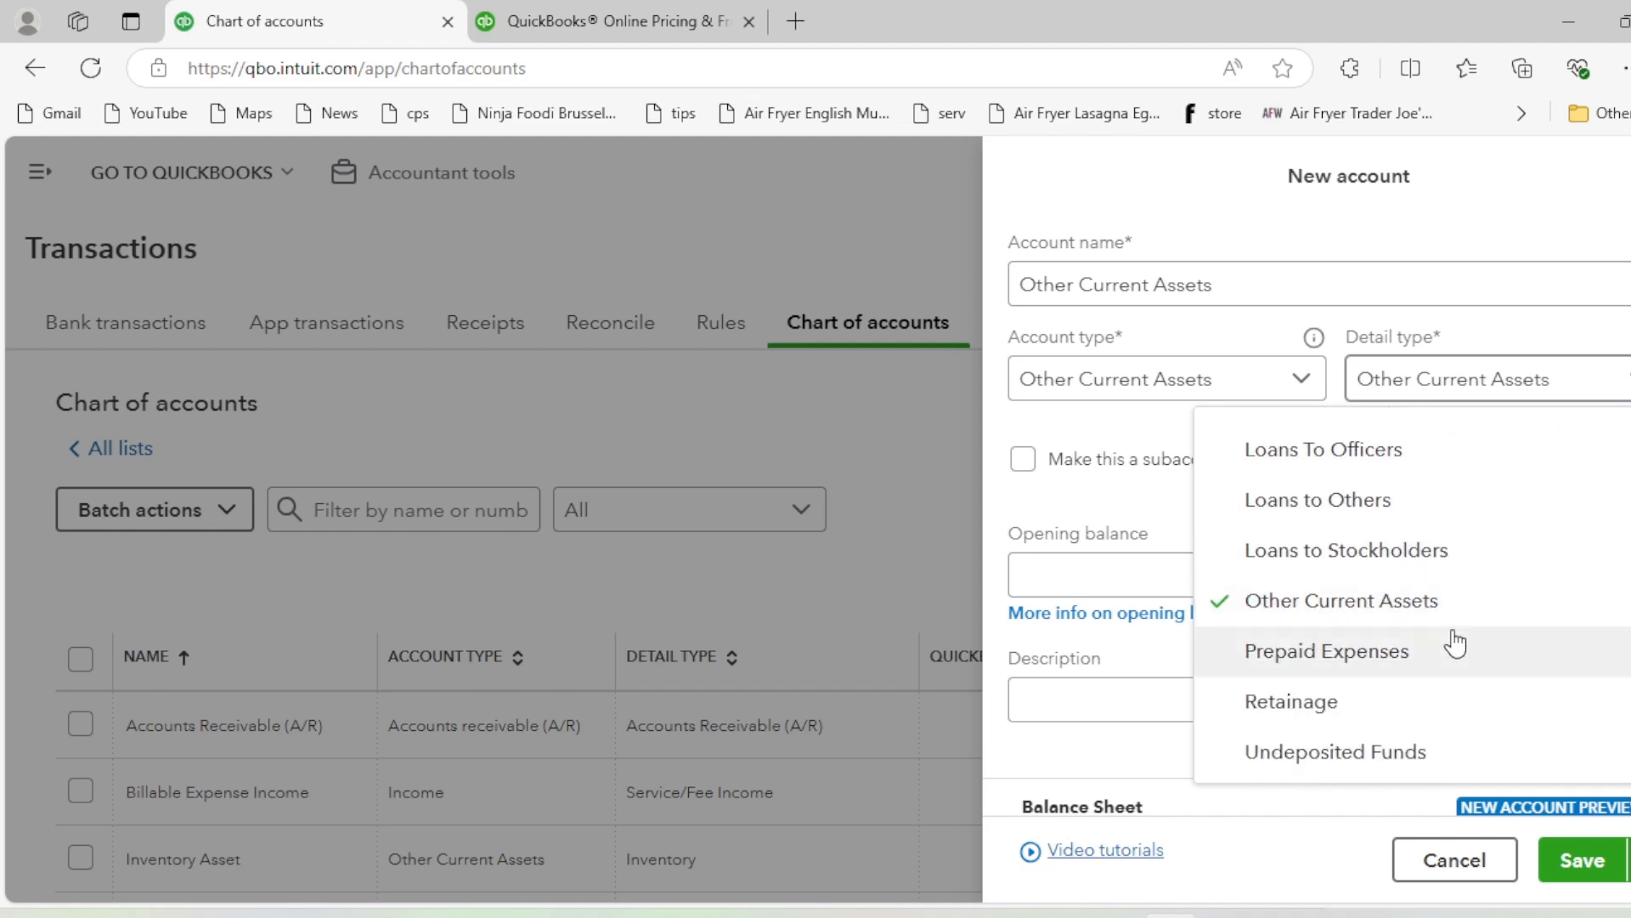
scroll(1454, 637, up, 5)
click(1538, 399)
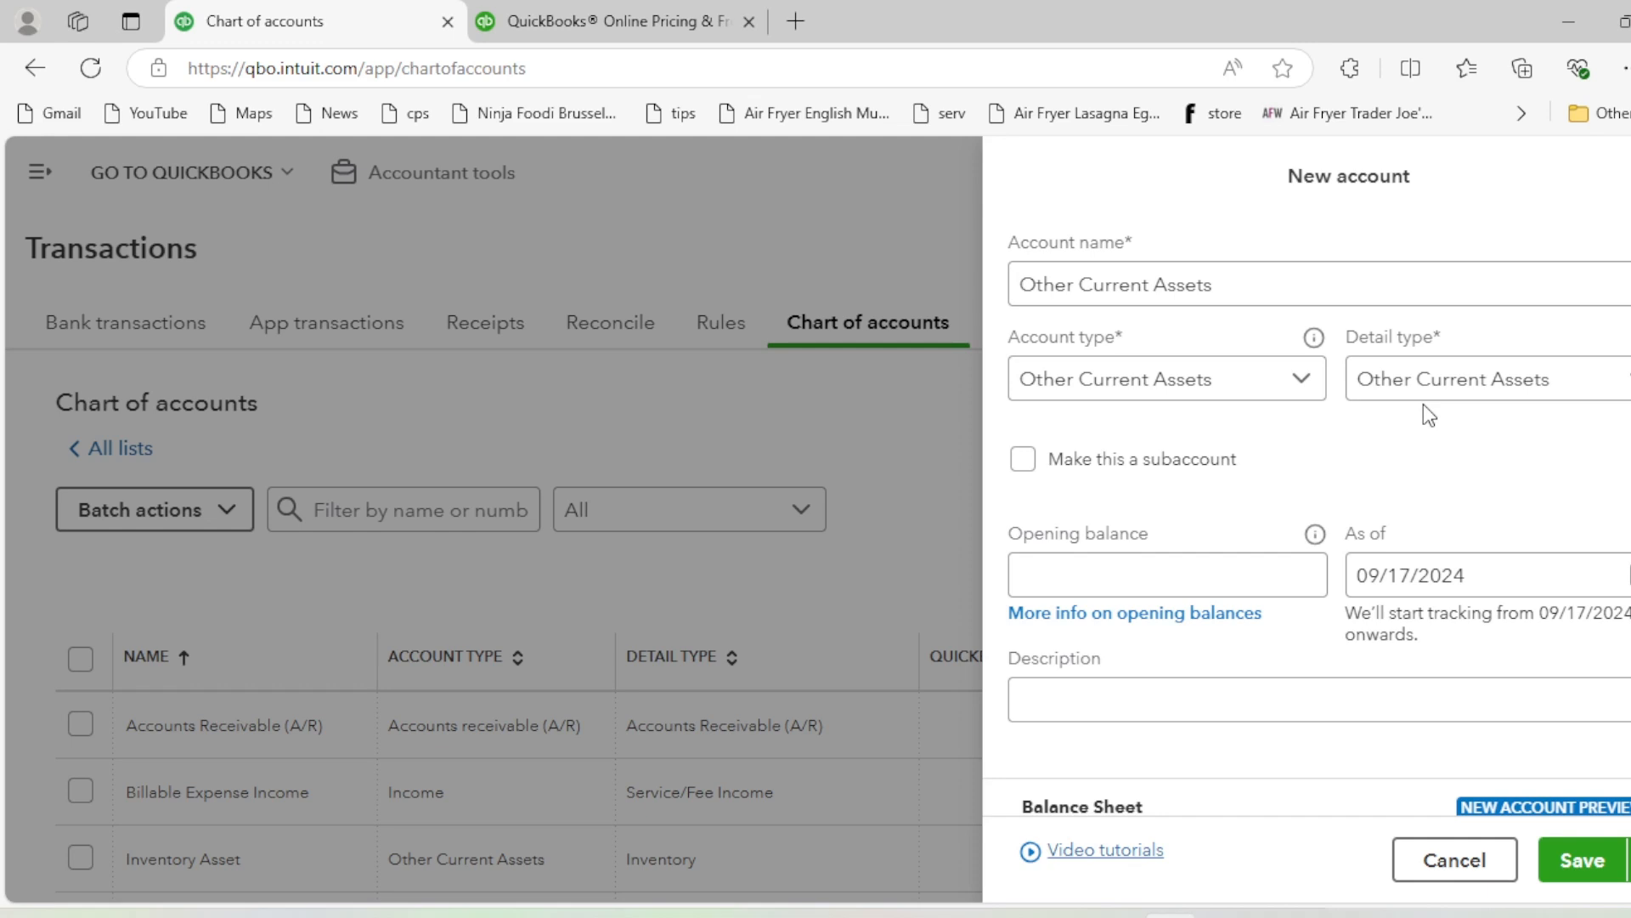
click(1564, 858)
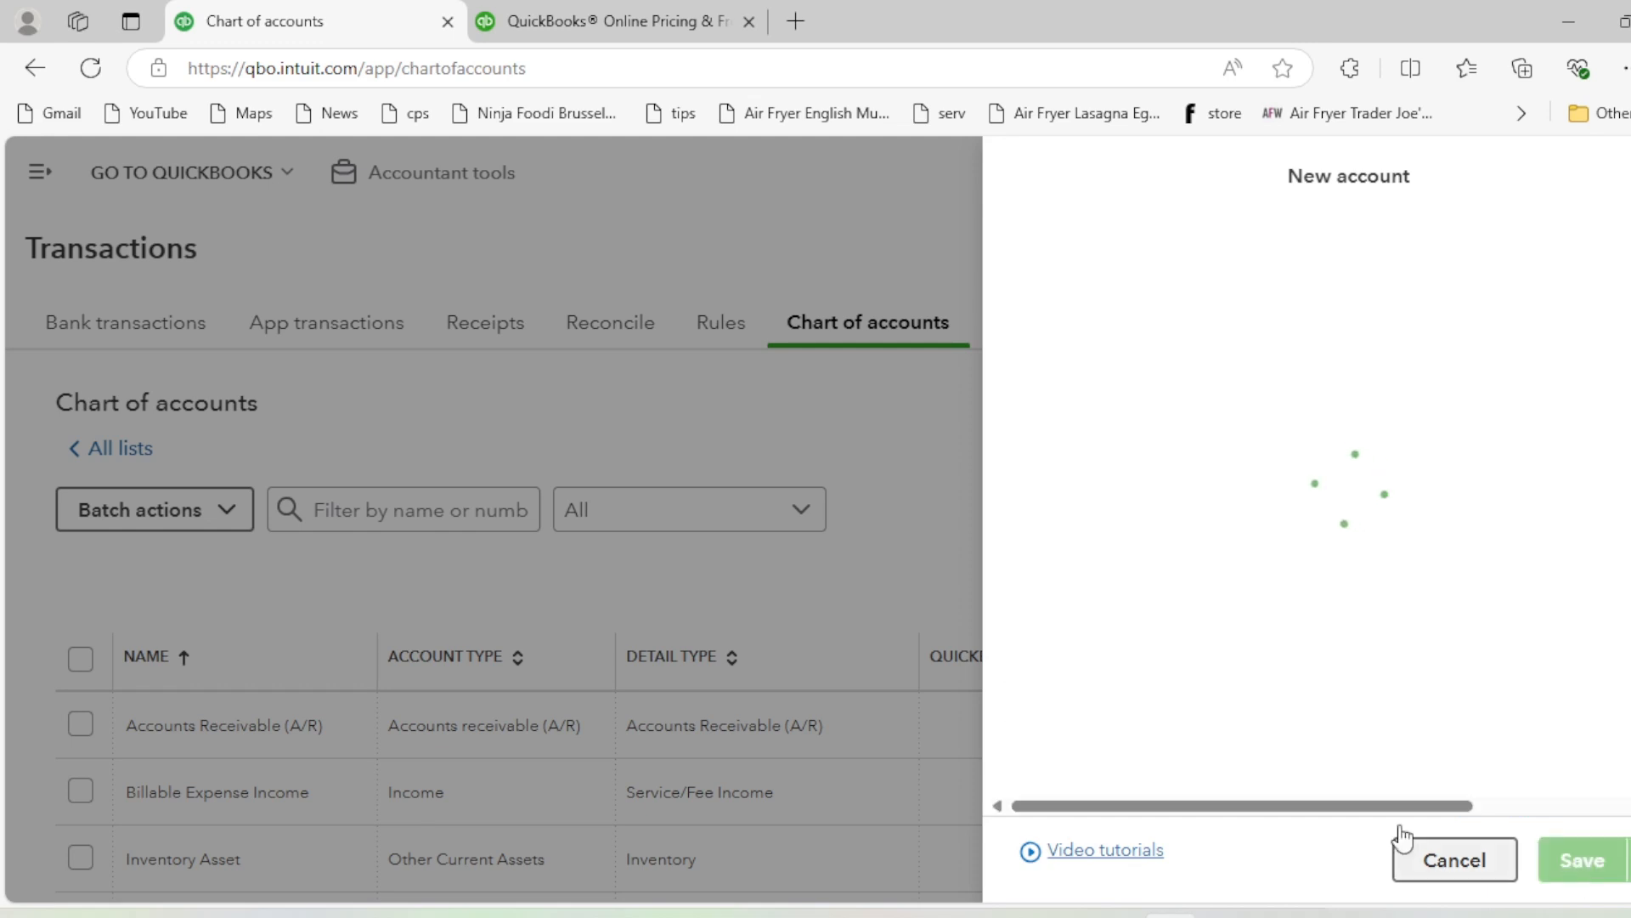
Look through the chart of accounts for the new Other Current Assets account and any existing bank account
scroll(722, 552, down, 10)
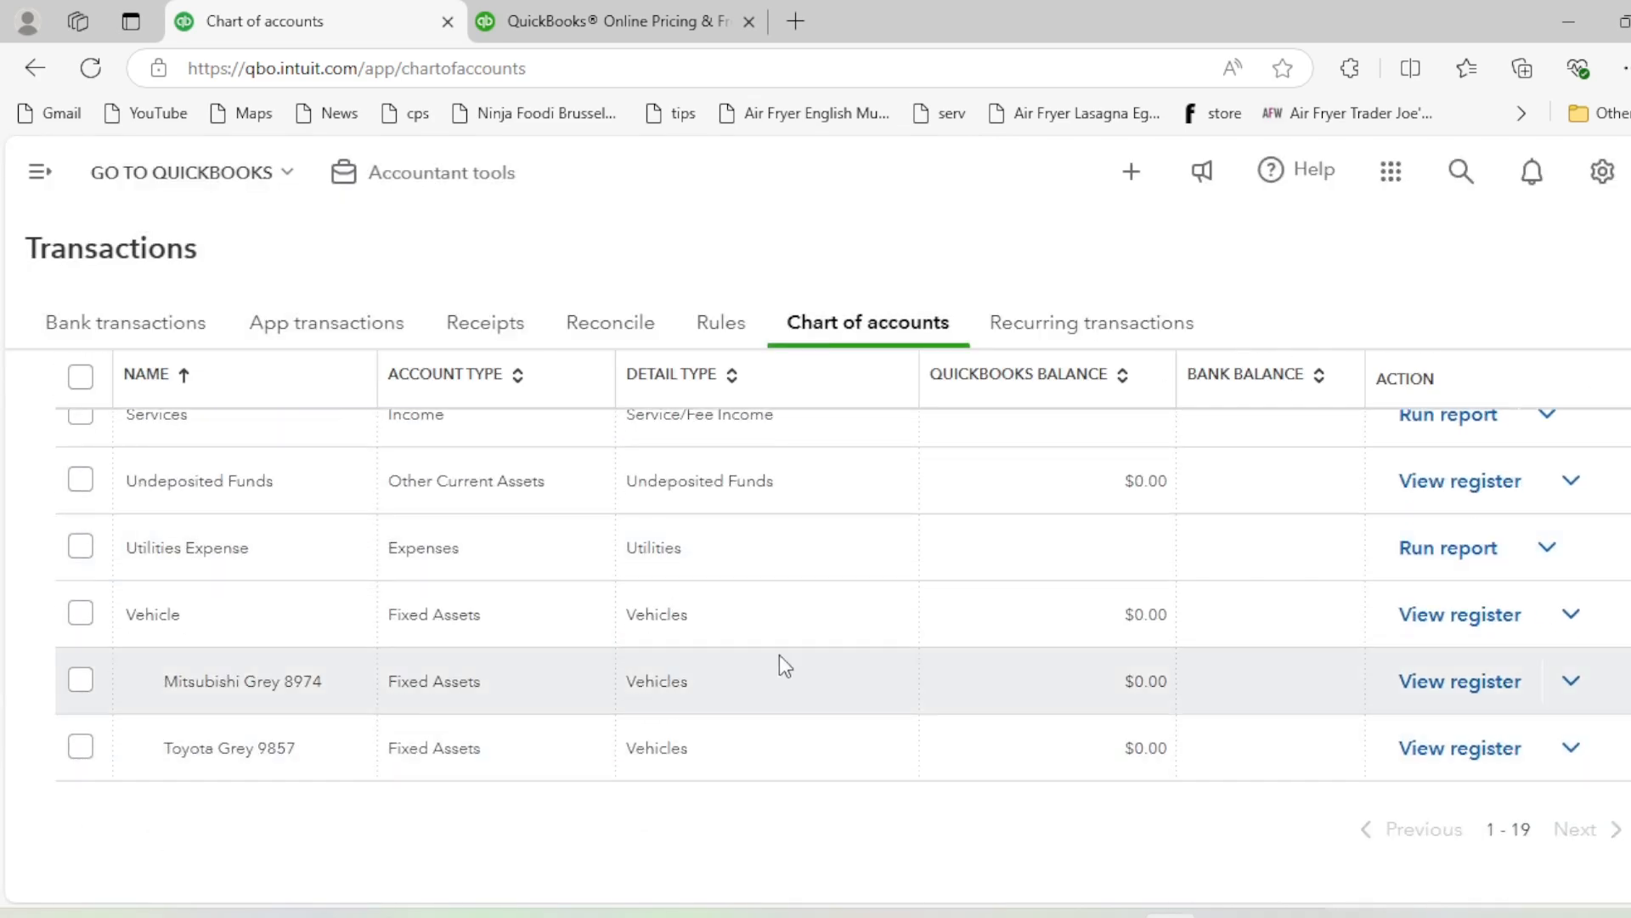
scroll(421, 703, up, 10)
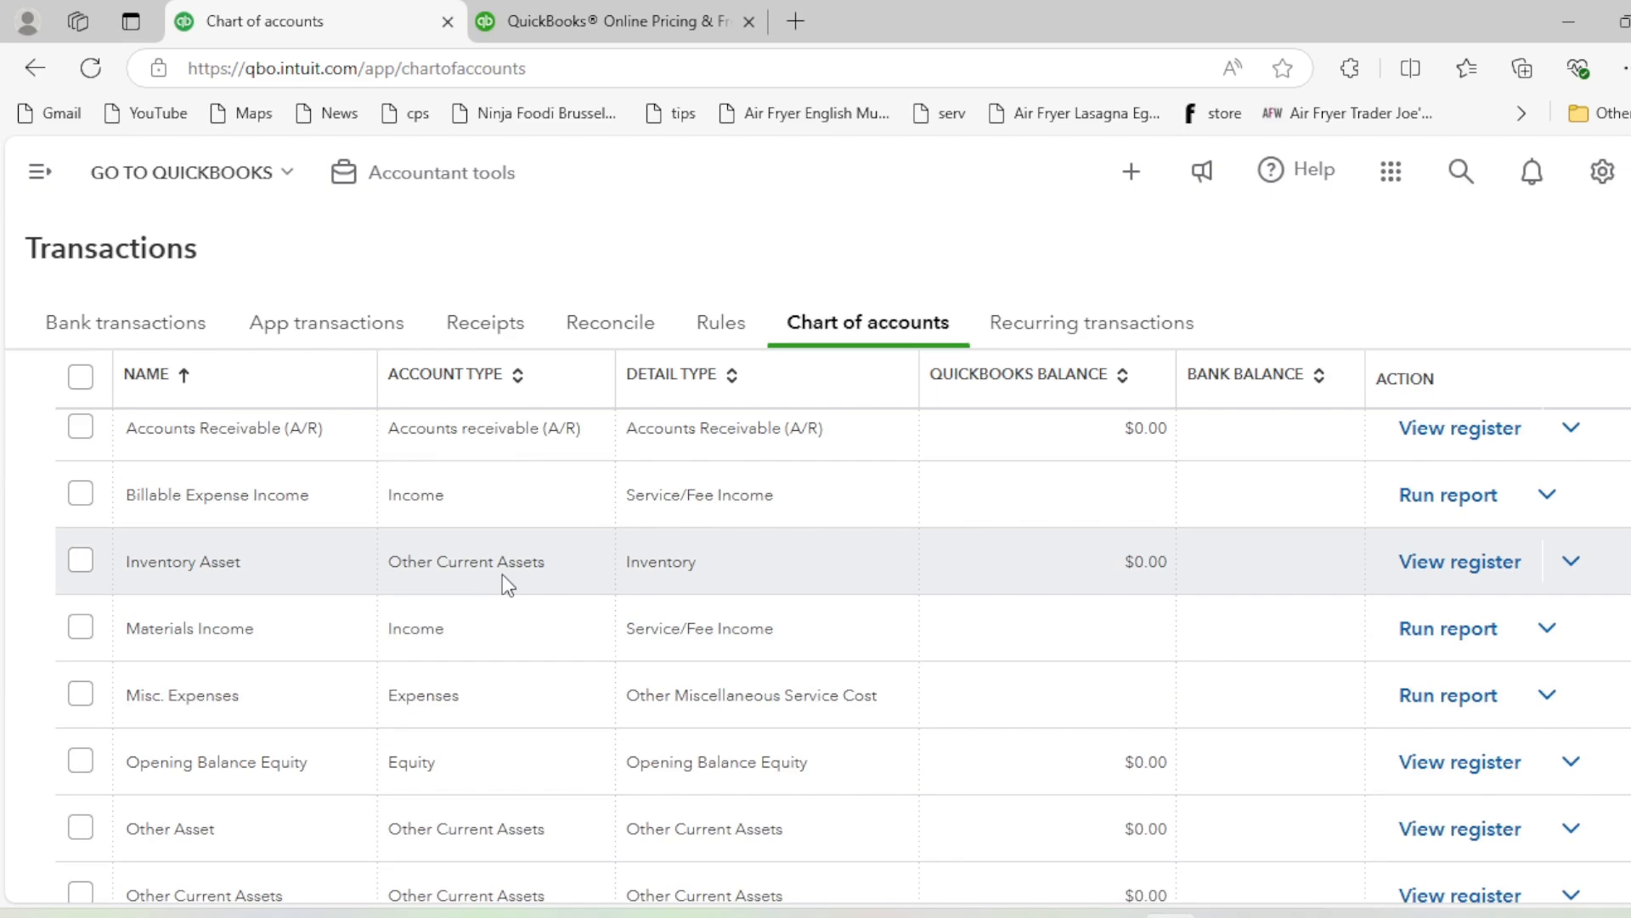
scroll(502, 595, up, 3)
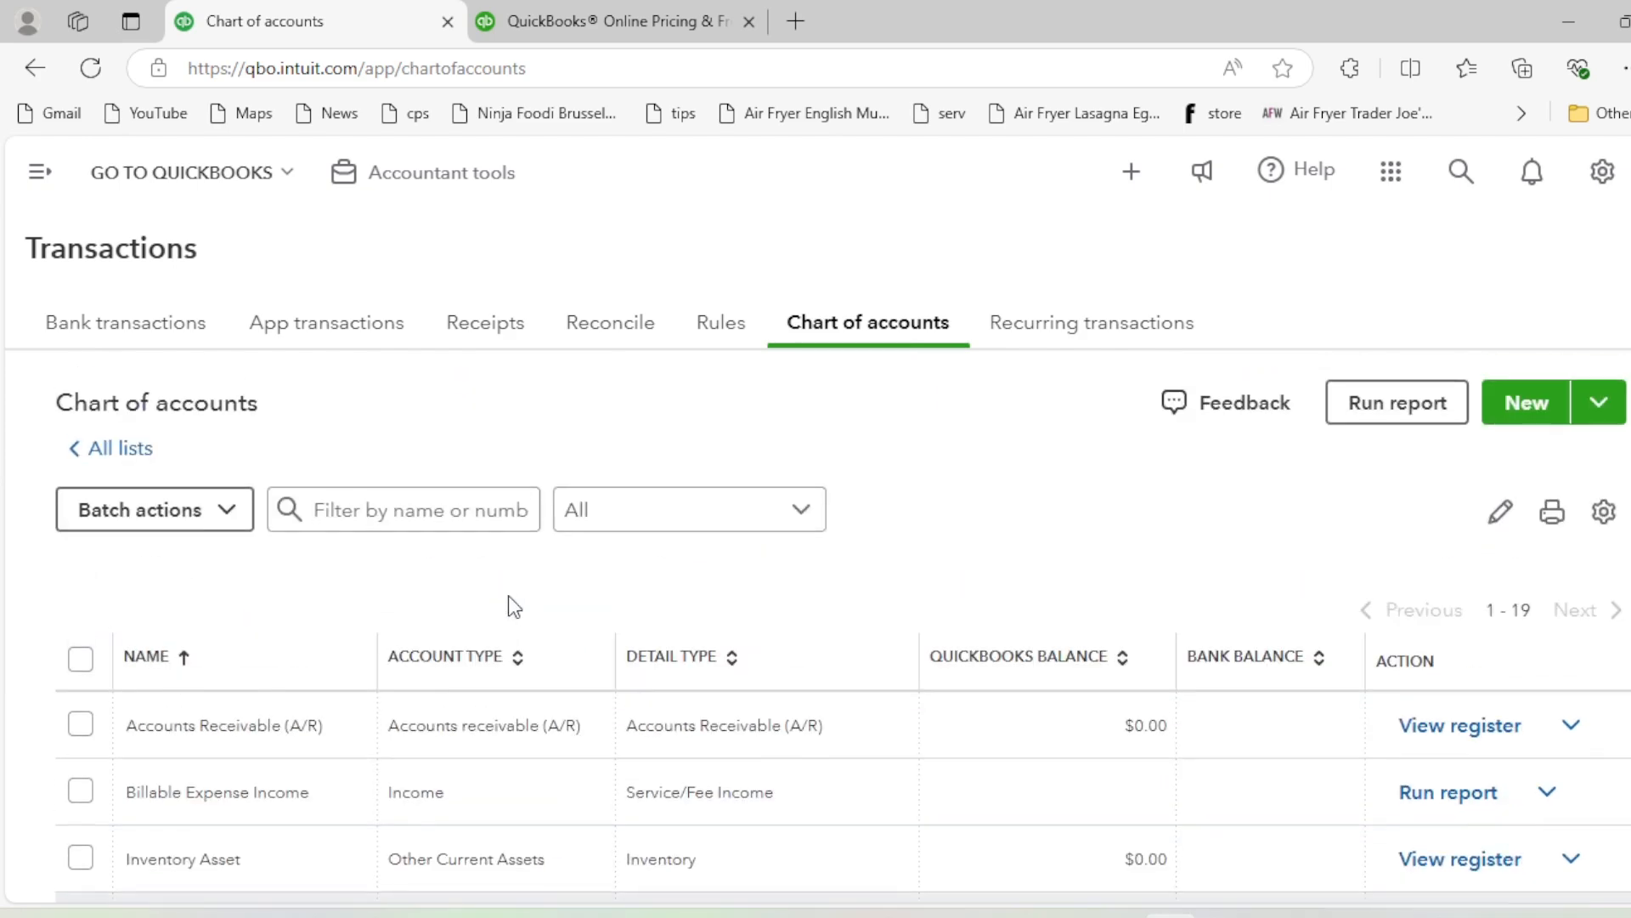
scroll(548, 518, down, 6)
scroll(560, 509, up, 3)
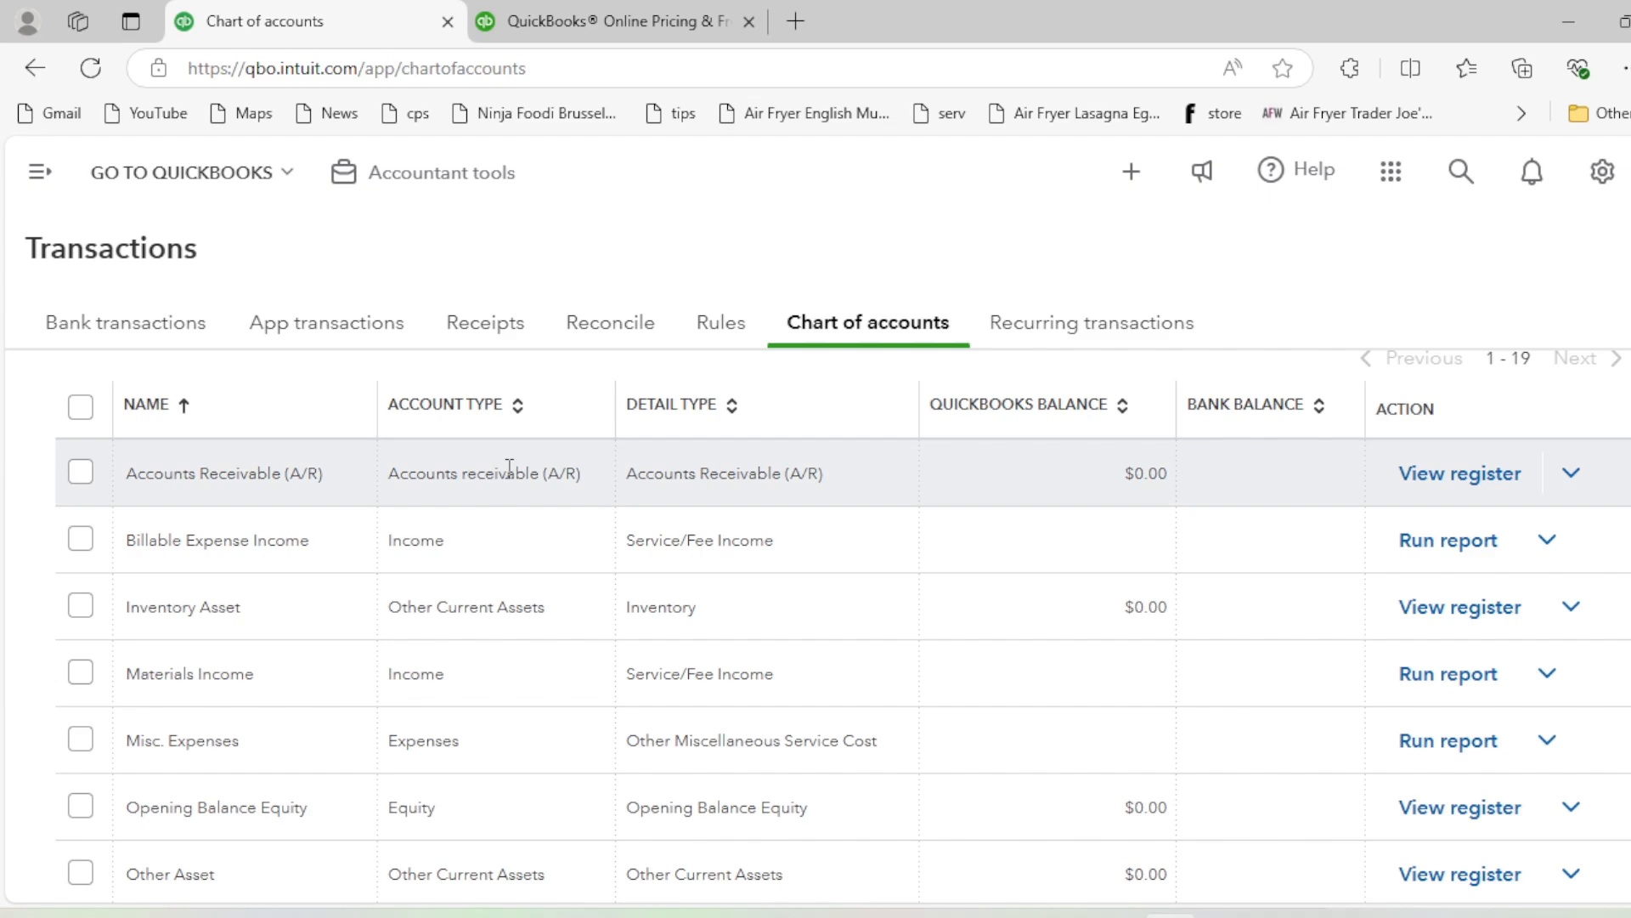
scroll(762, 559, up, 3)
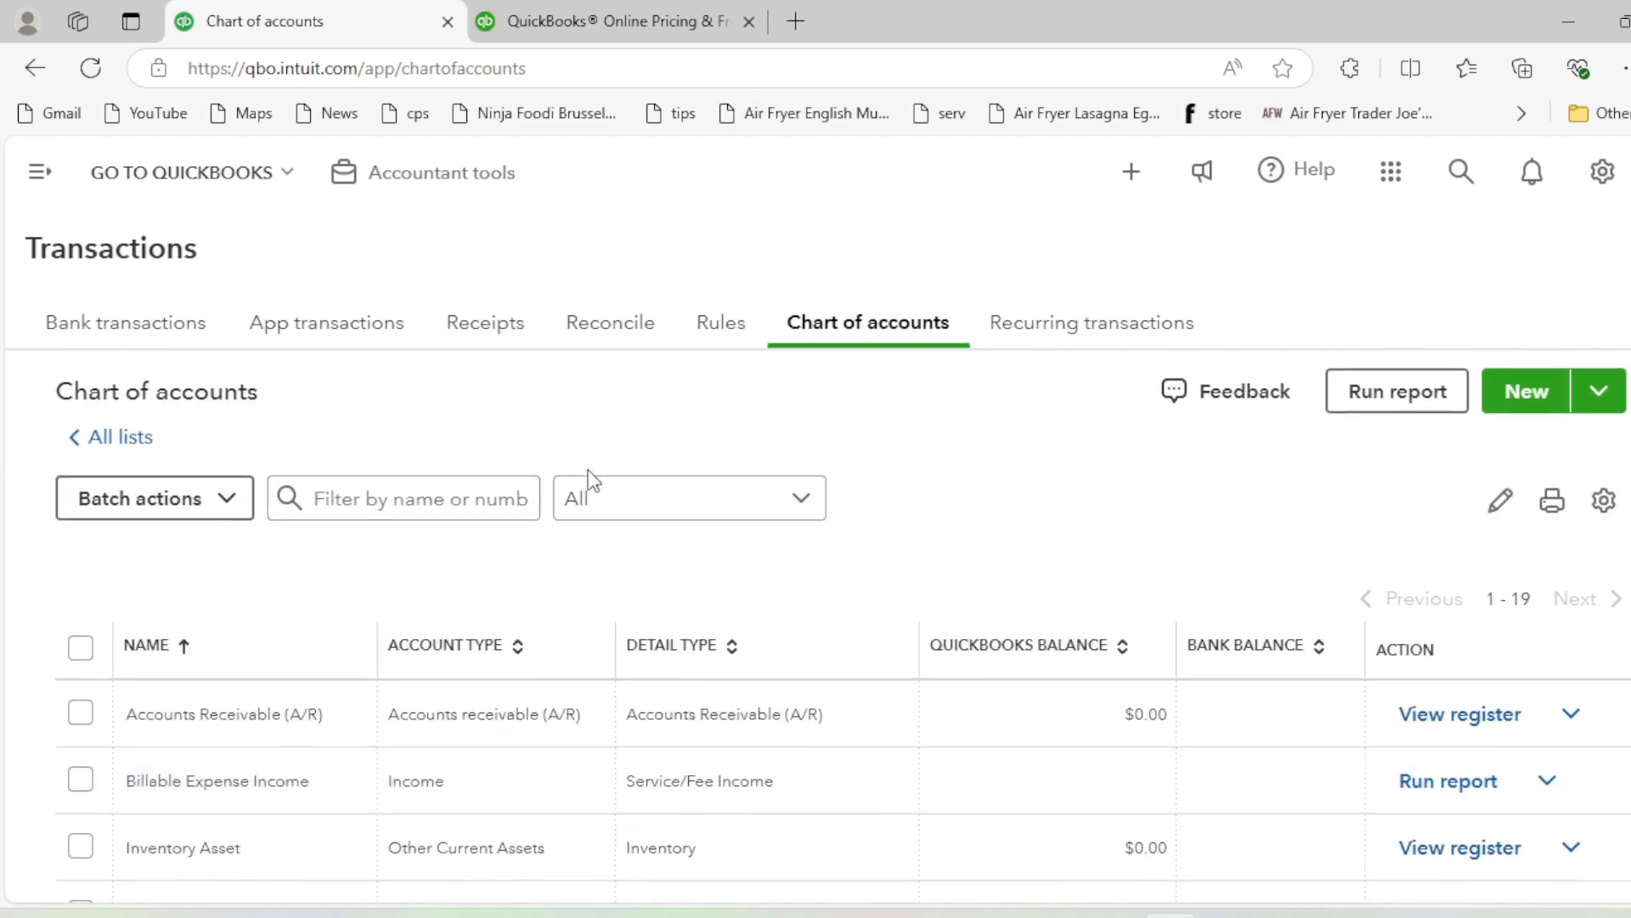
scroll(587, 477, down, 3)
scroll(578, 472, up, 3)
scroll(362, 440, up, 1)
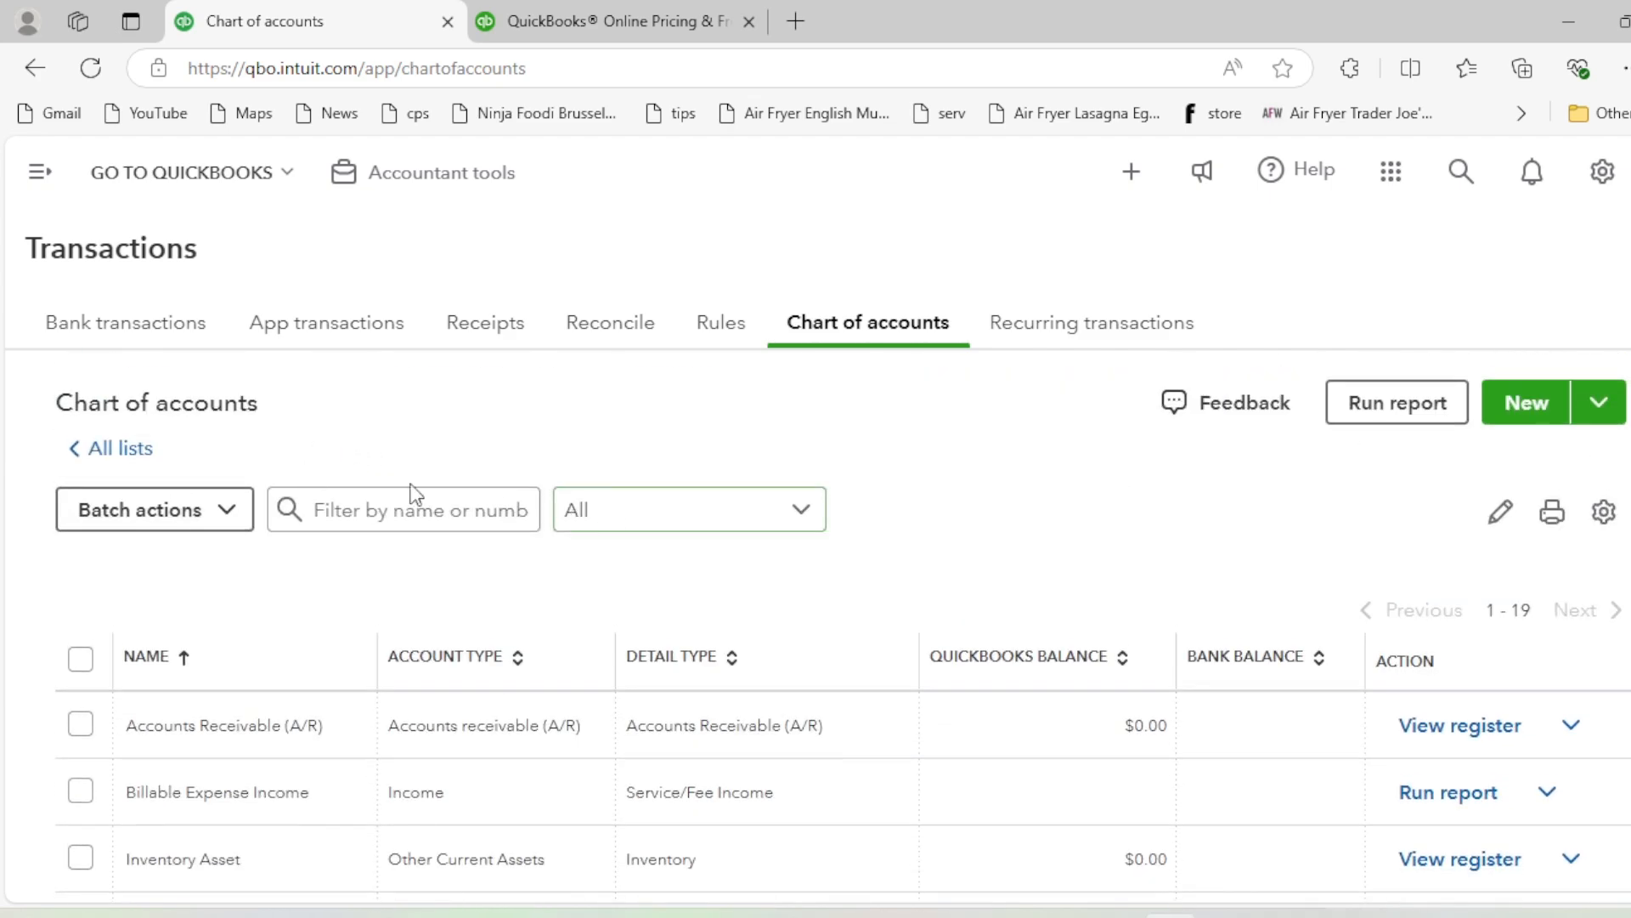
Filter the chart of accounts by "bank" and clear the filter again
click(380, 500)
text(bank)
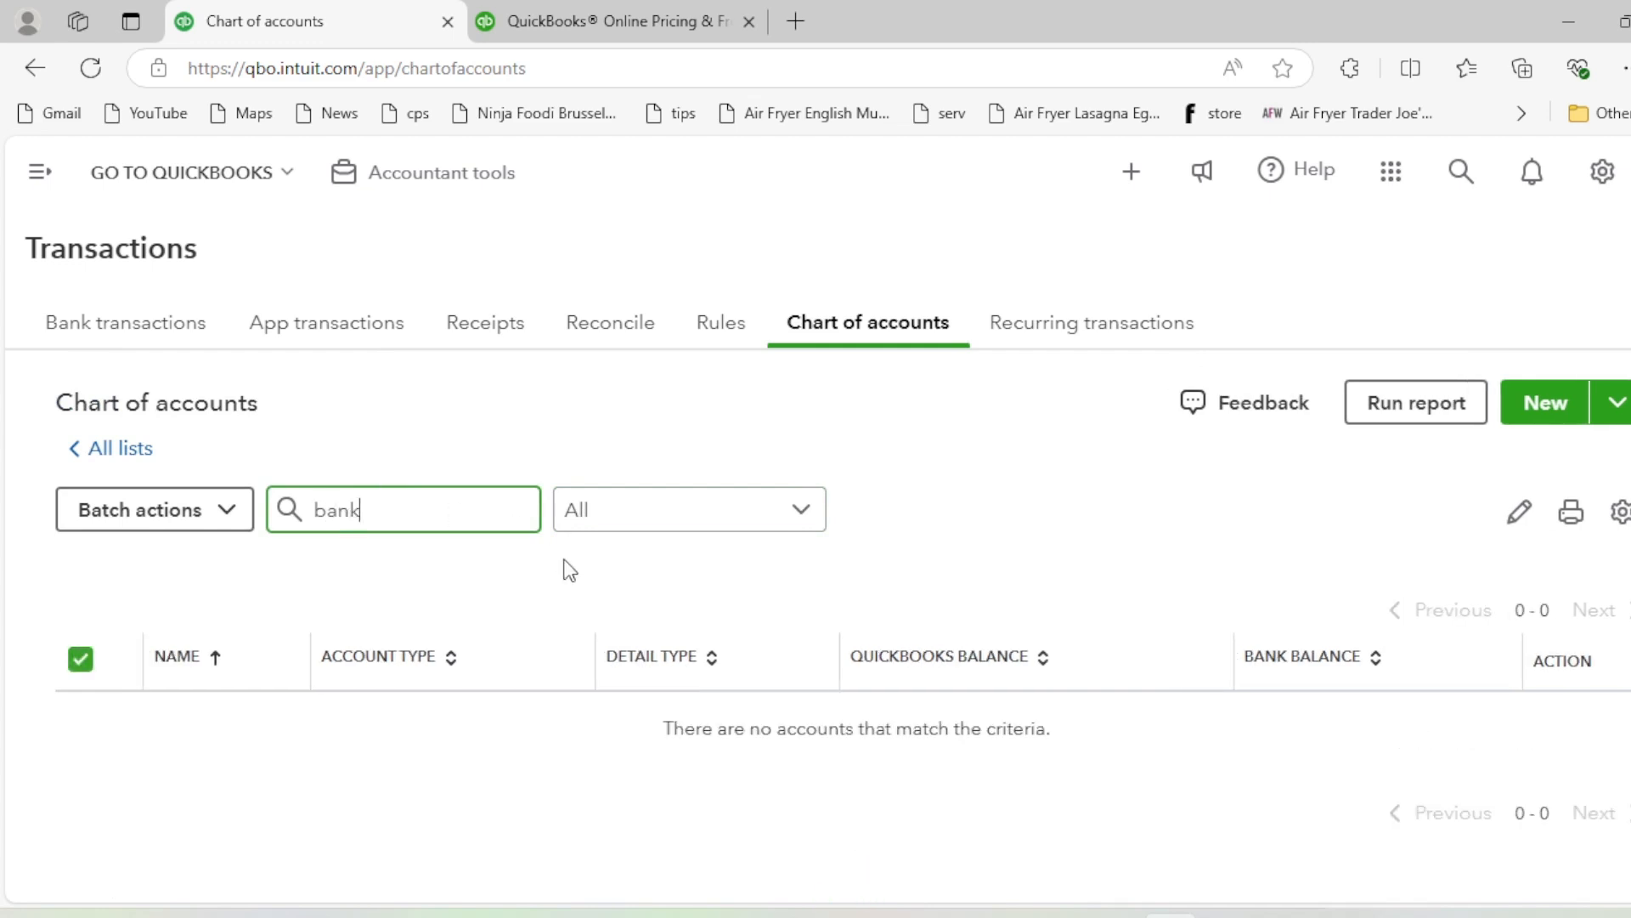
double_click(411, 517)
key(BackSpace)
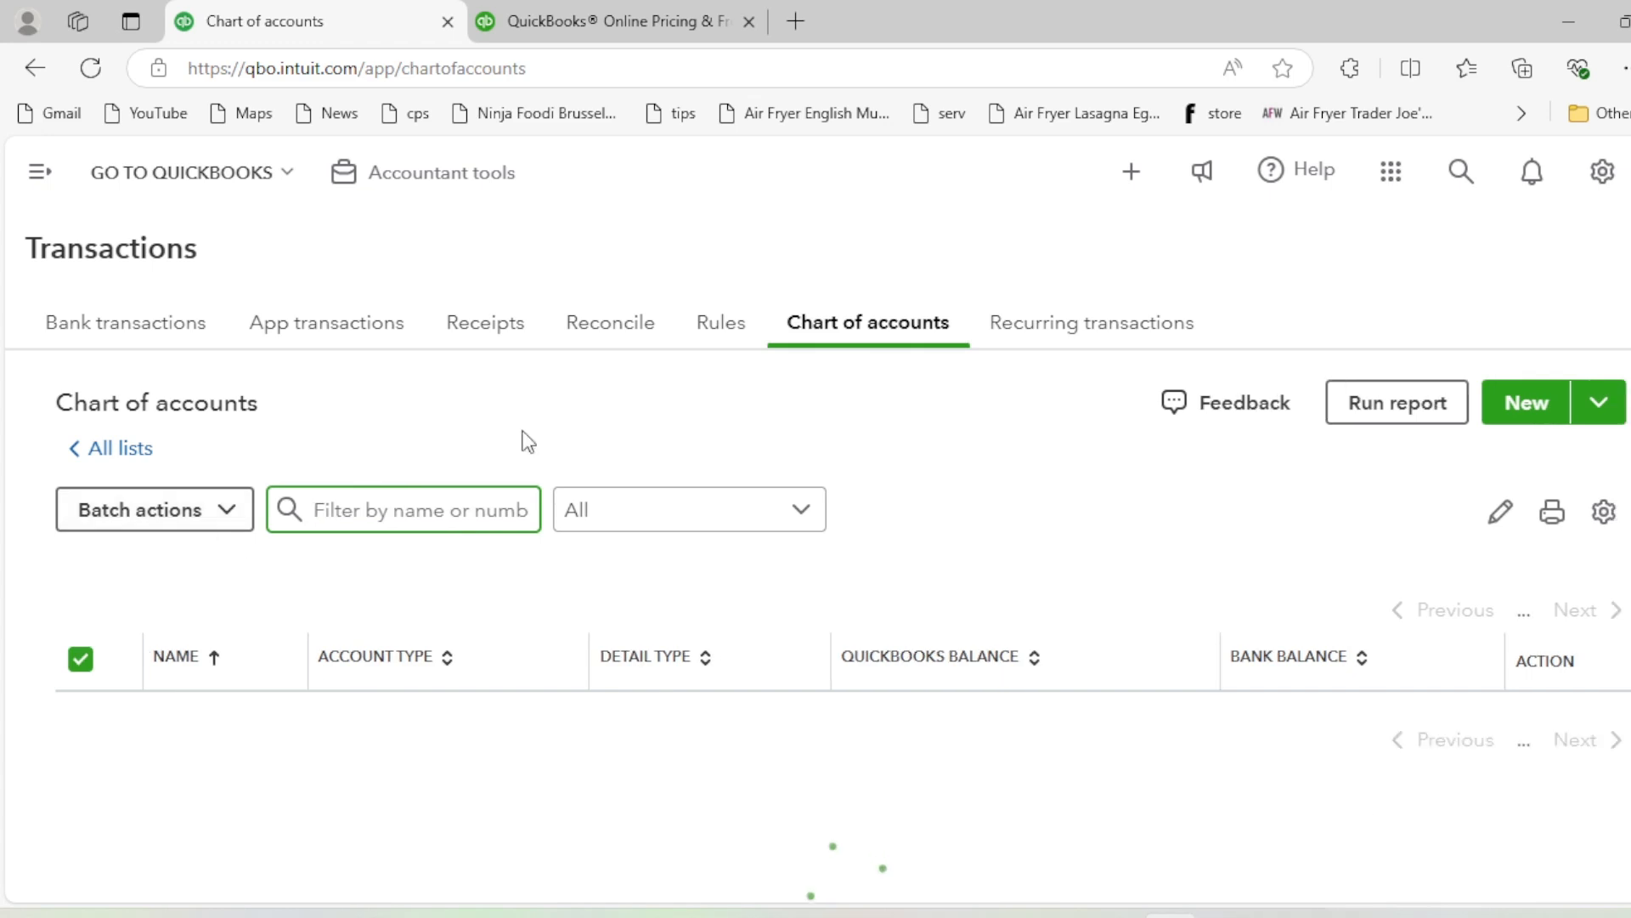
Create and save a new account named Bank with account type Bank and detail type Checking
click(1527, 401)
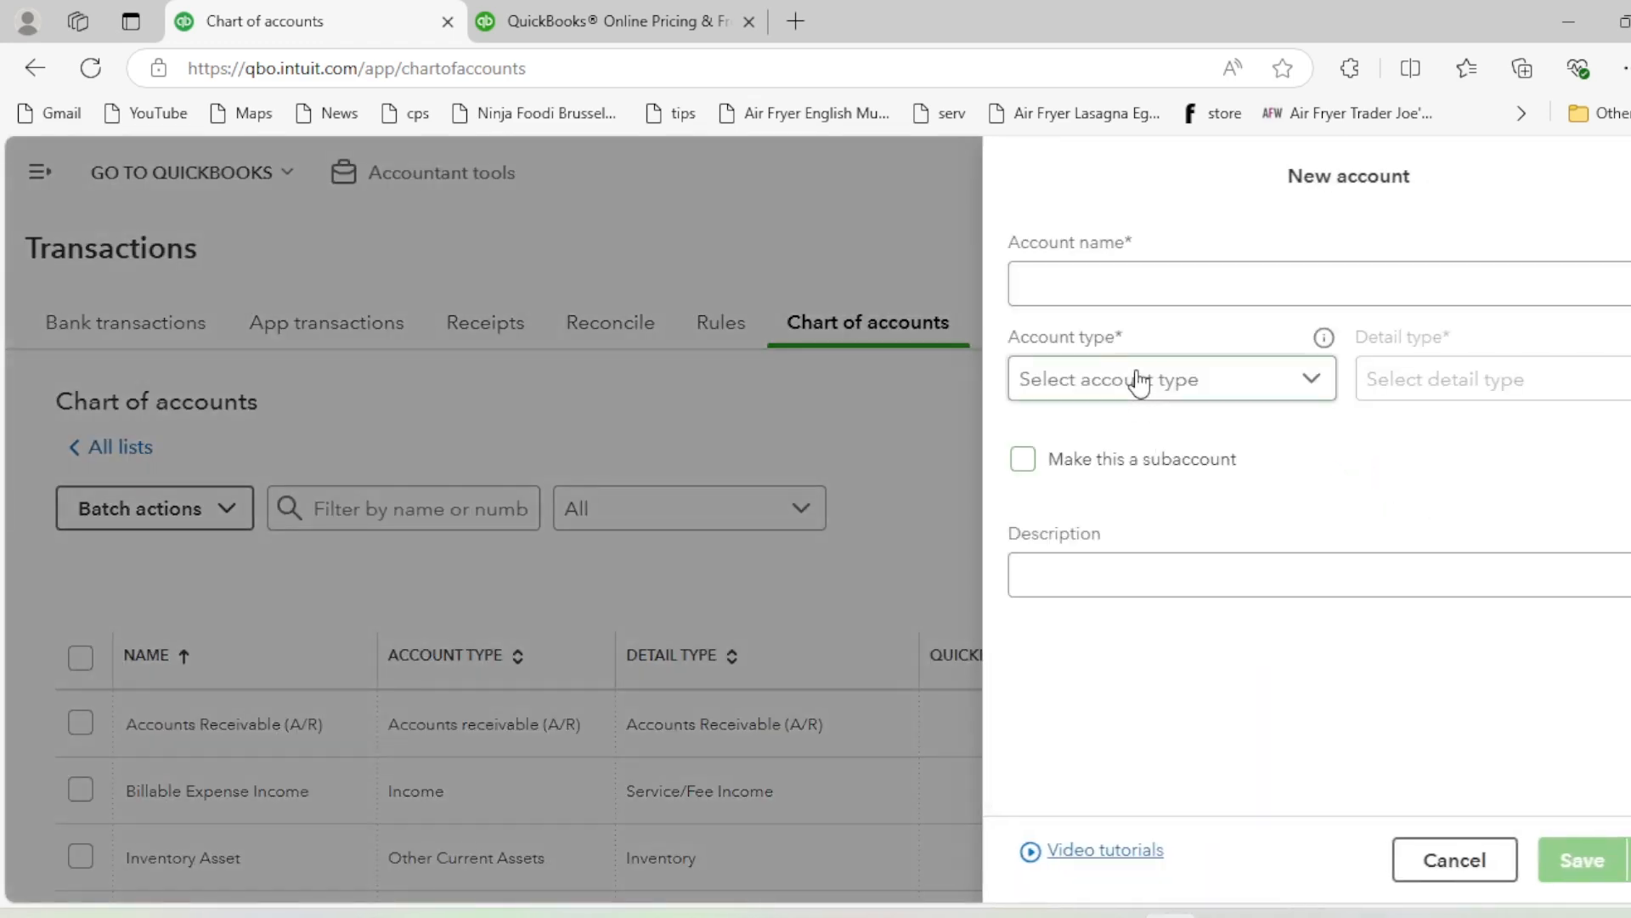
click(1147, 281)
text(Bank)
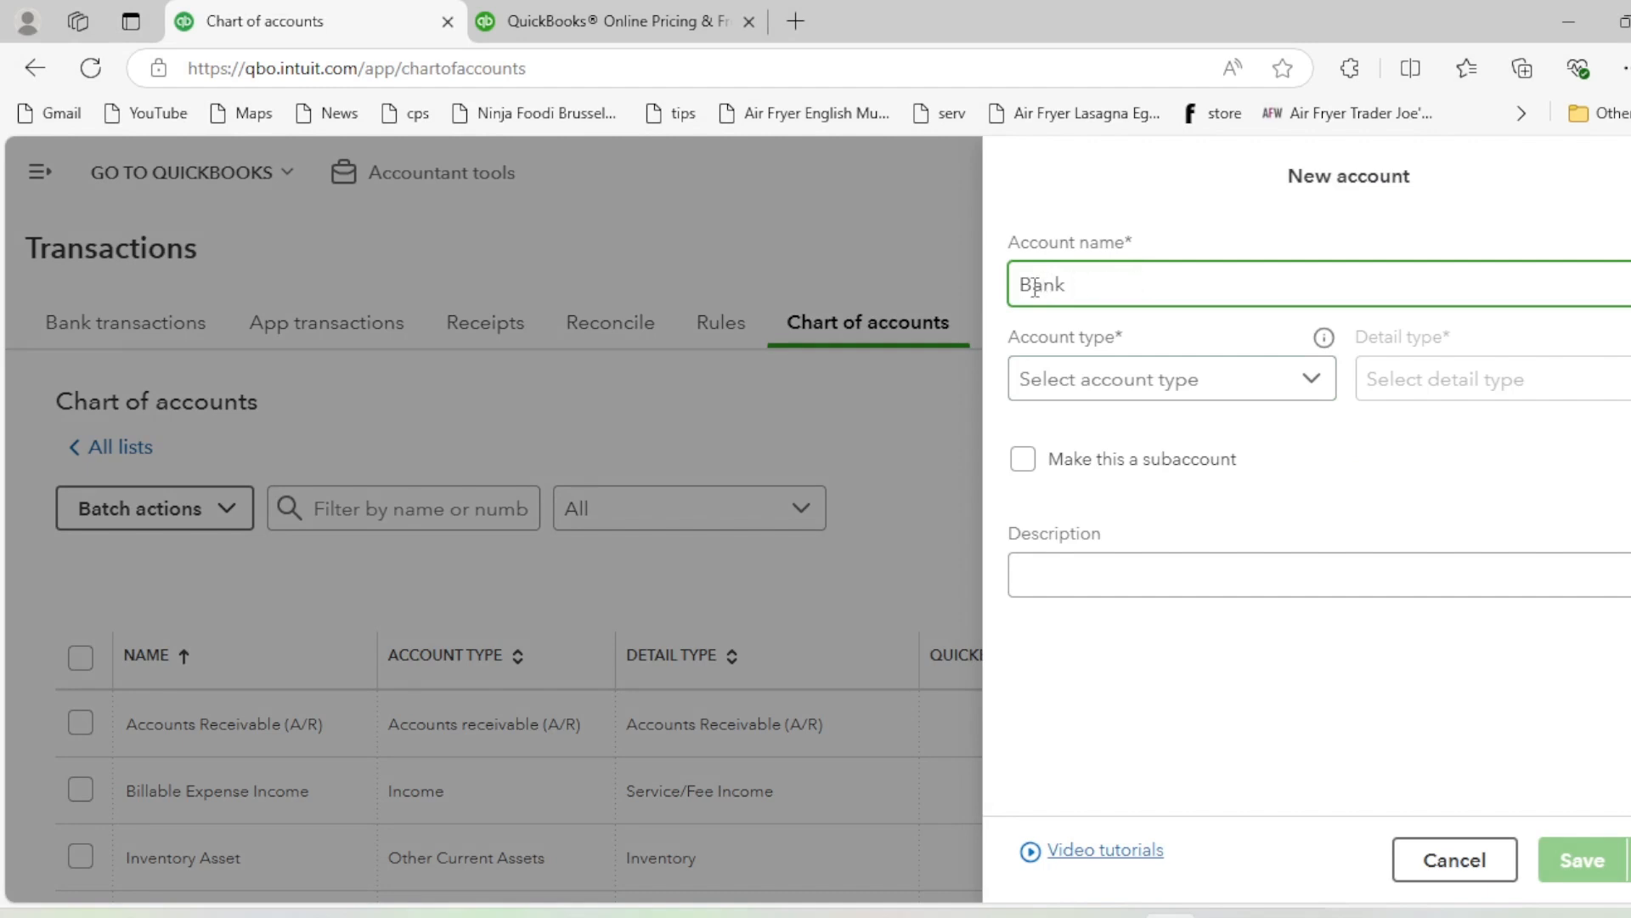
click(1094, 393)
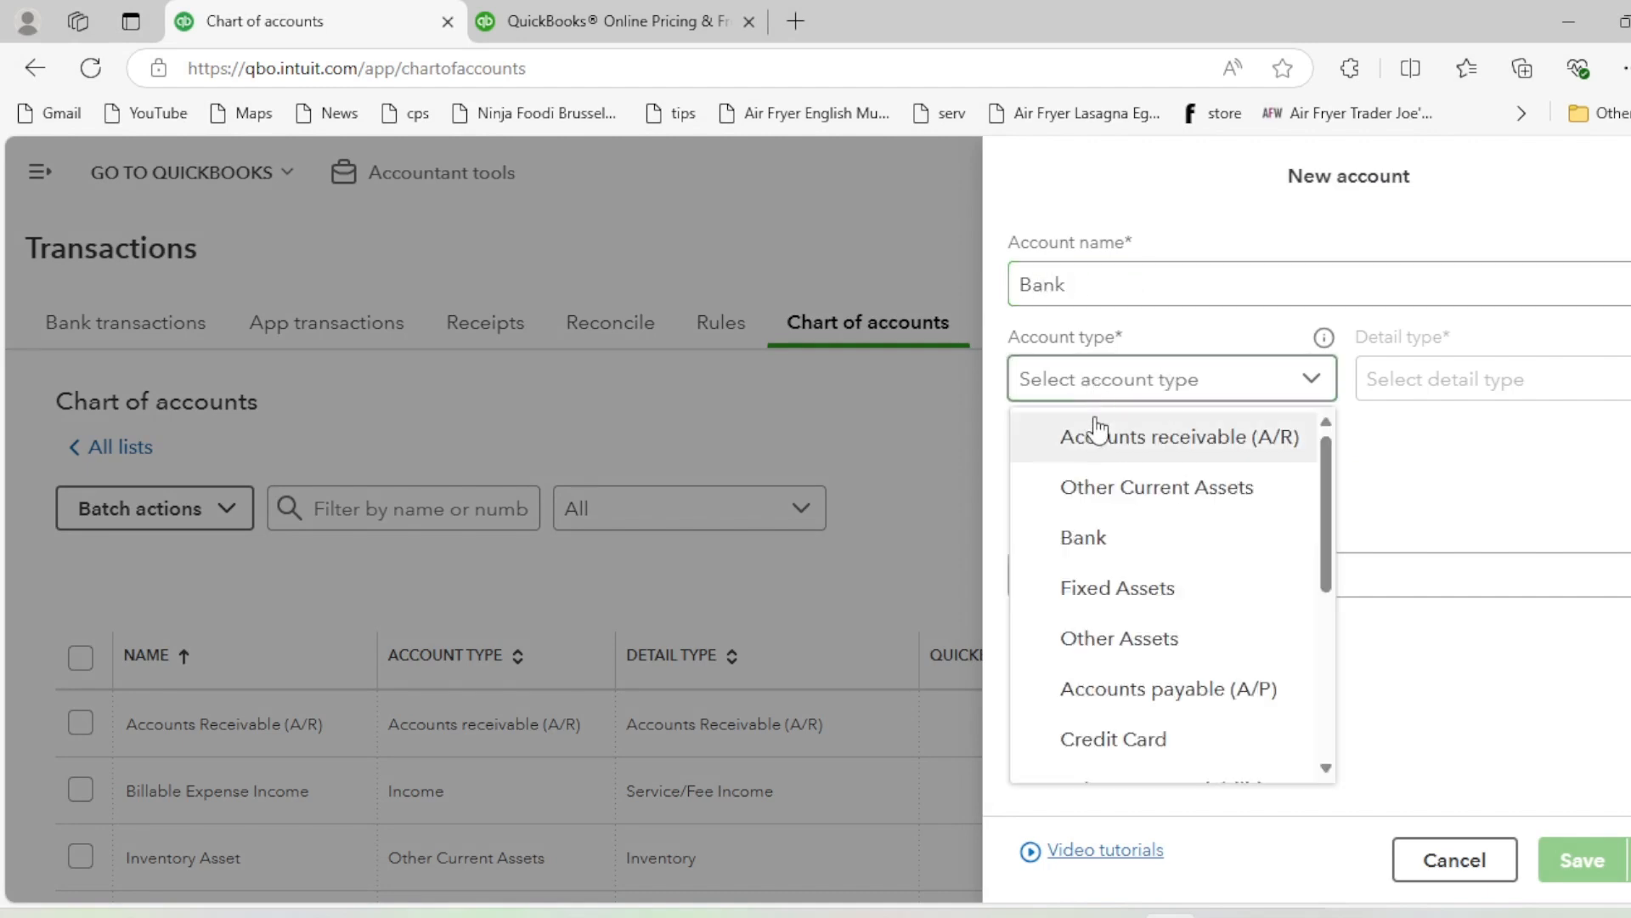
click(1079, 537)
click(1410, 392)
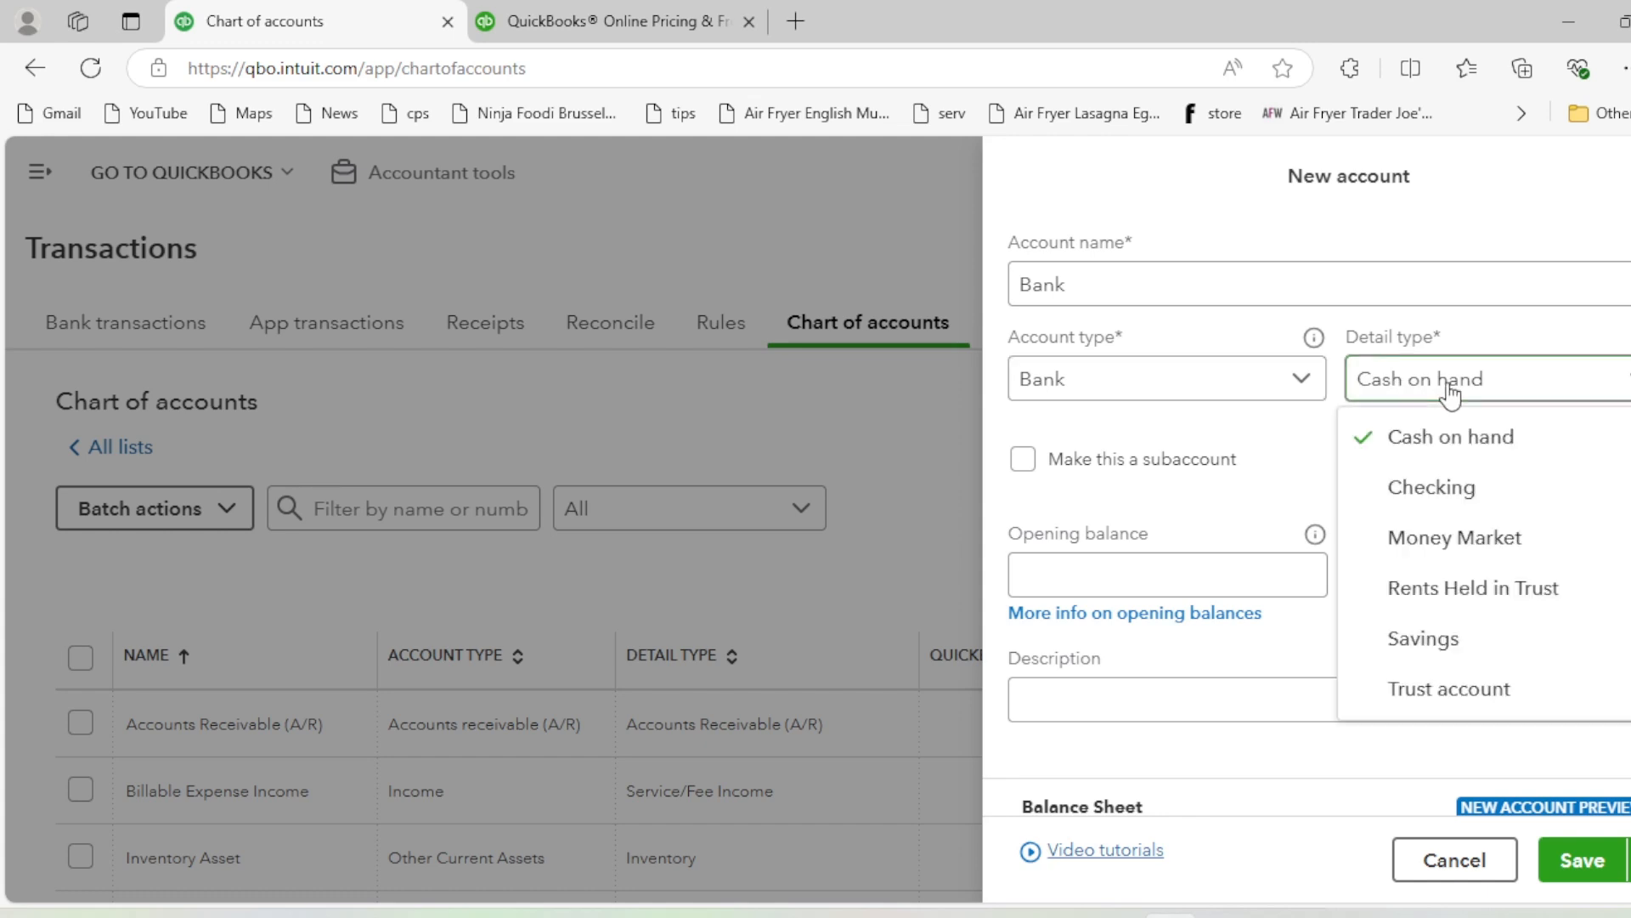
click(1519, 496)
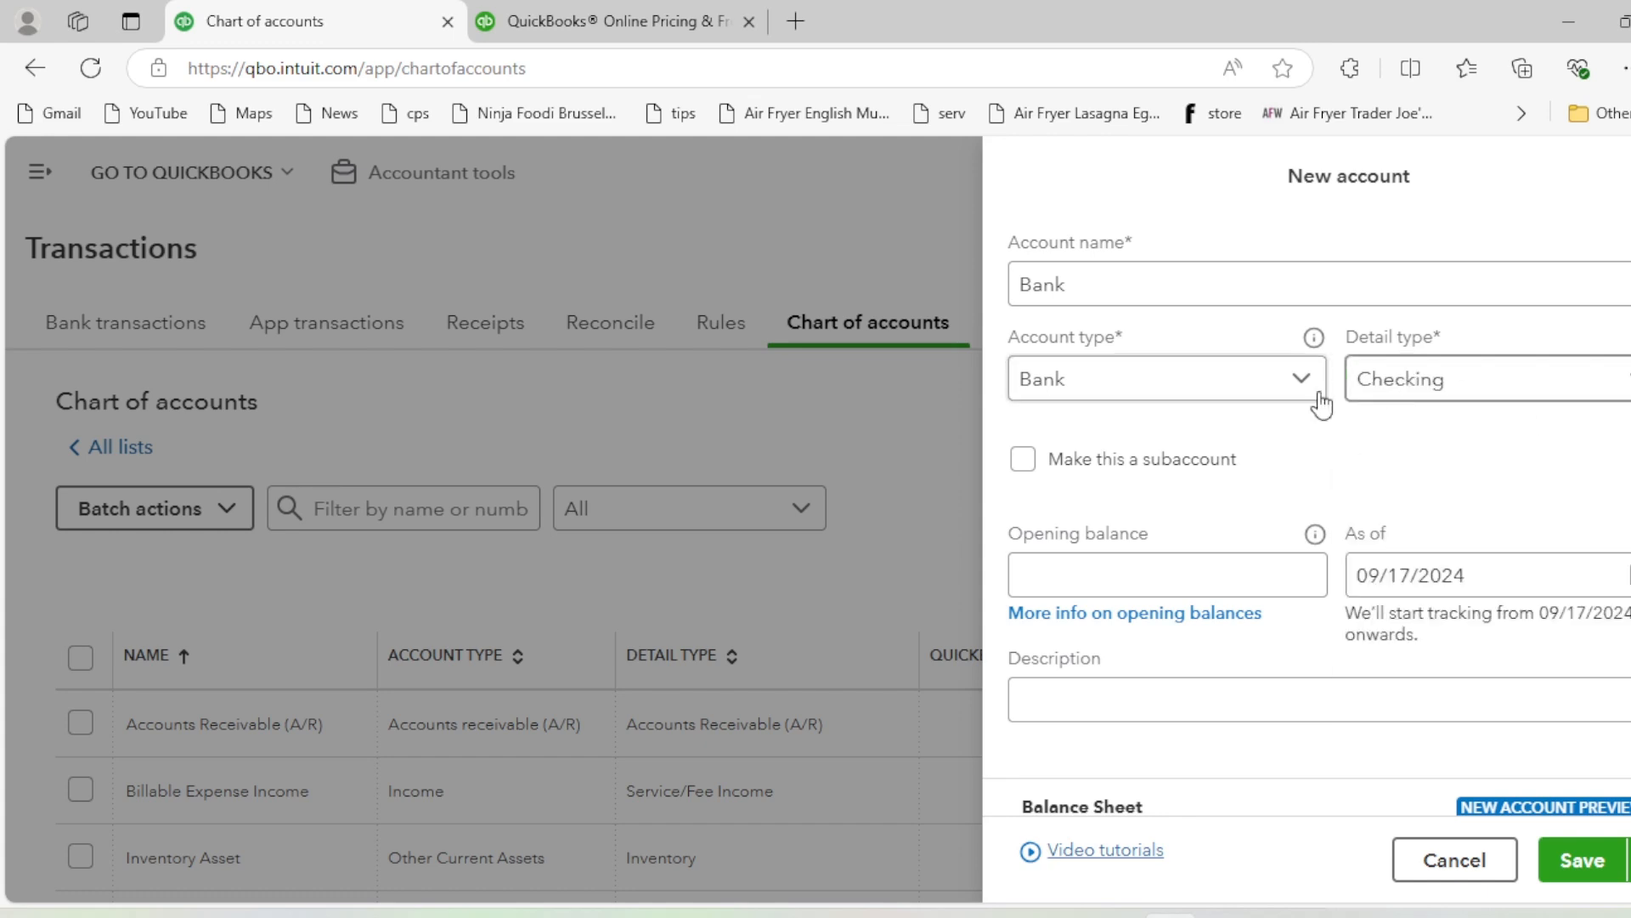
click(1579, 861)
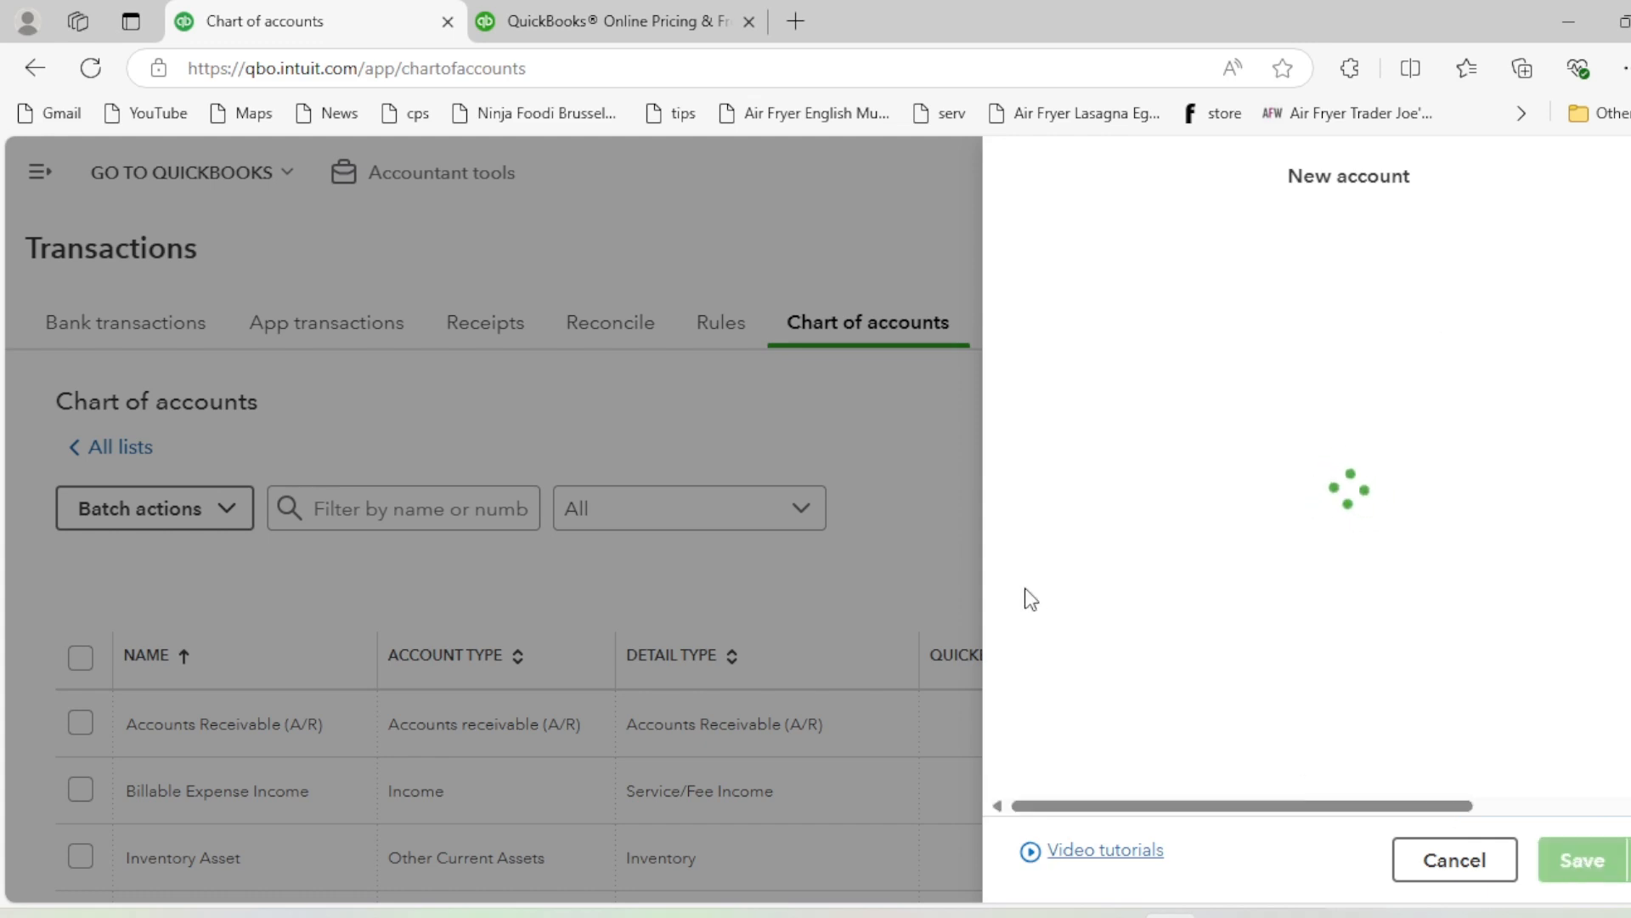
Check the Bank account in the list and start a new account named Chase Checking plus the account's last four digits
scroll(512, 515, down, 3)
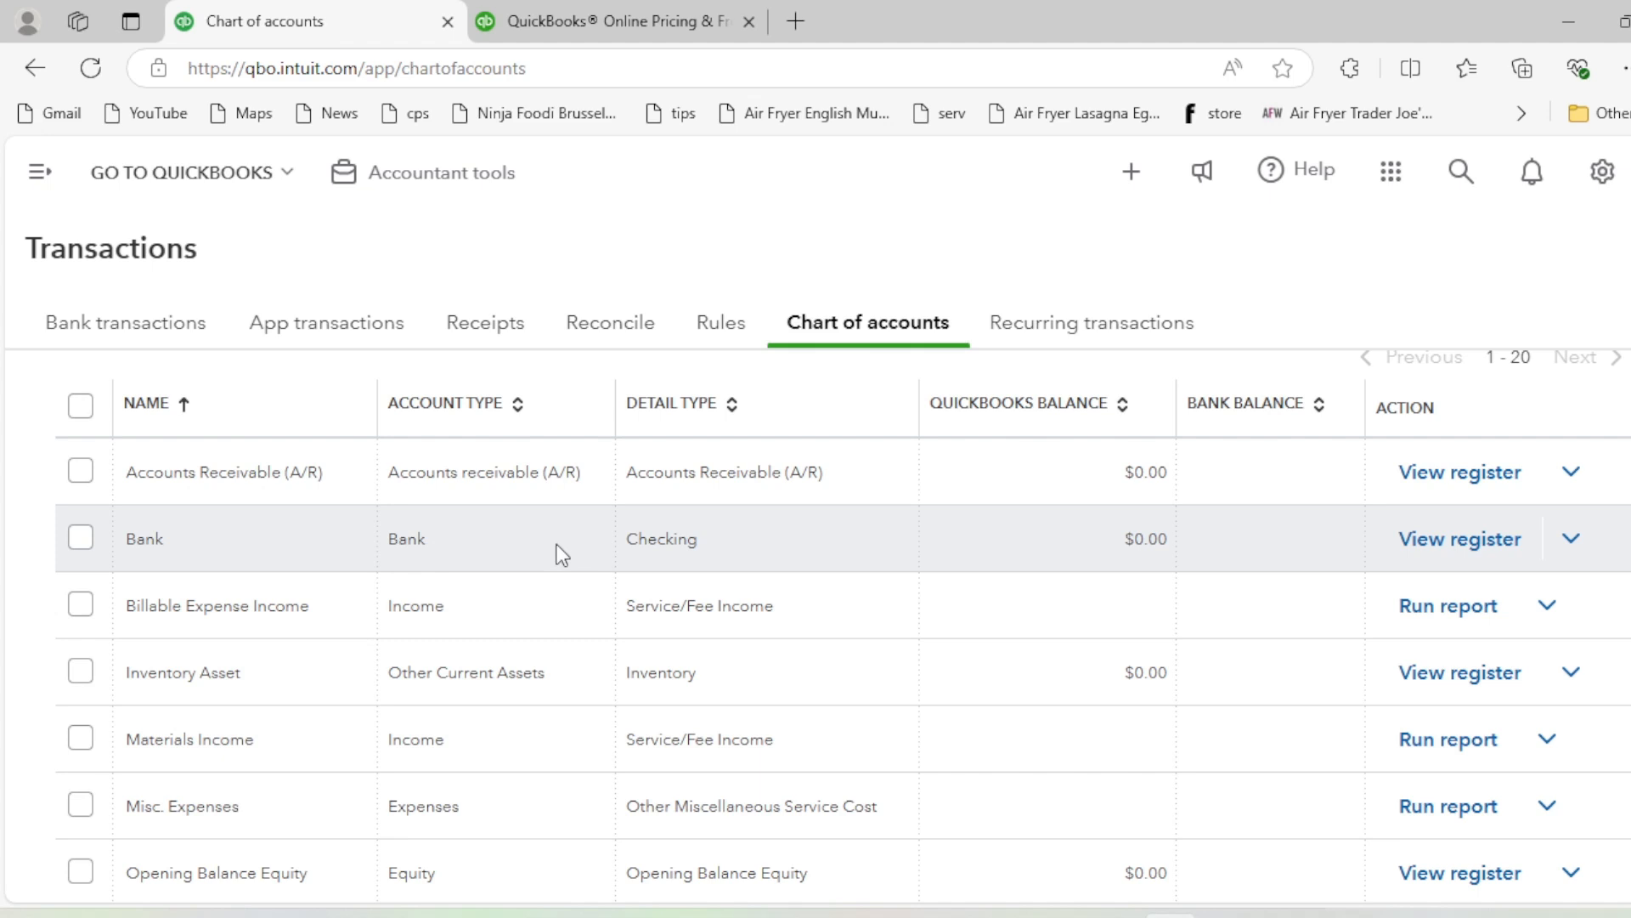
scroll(896, 637, up, 3)
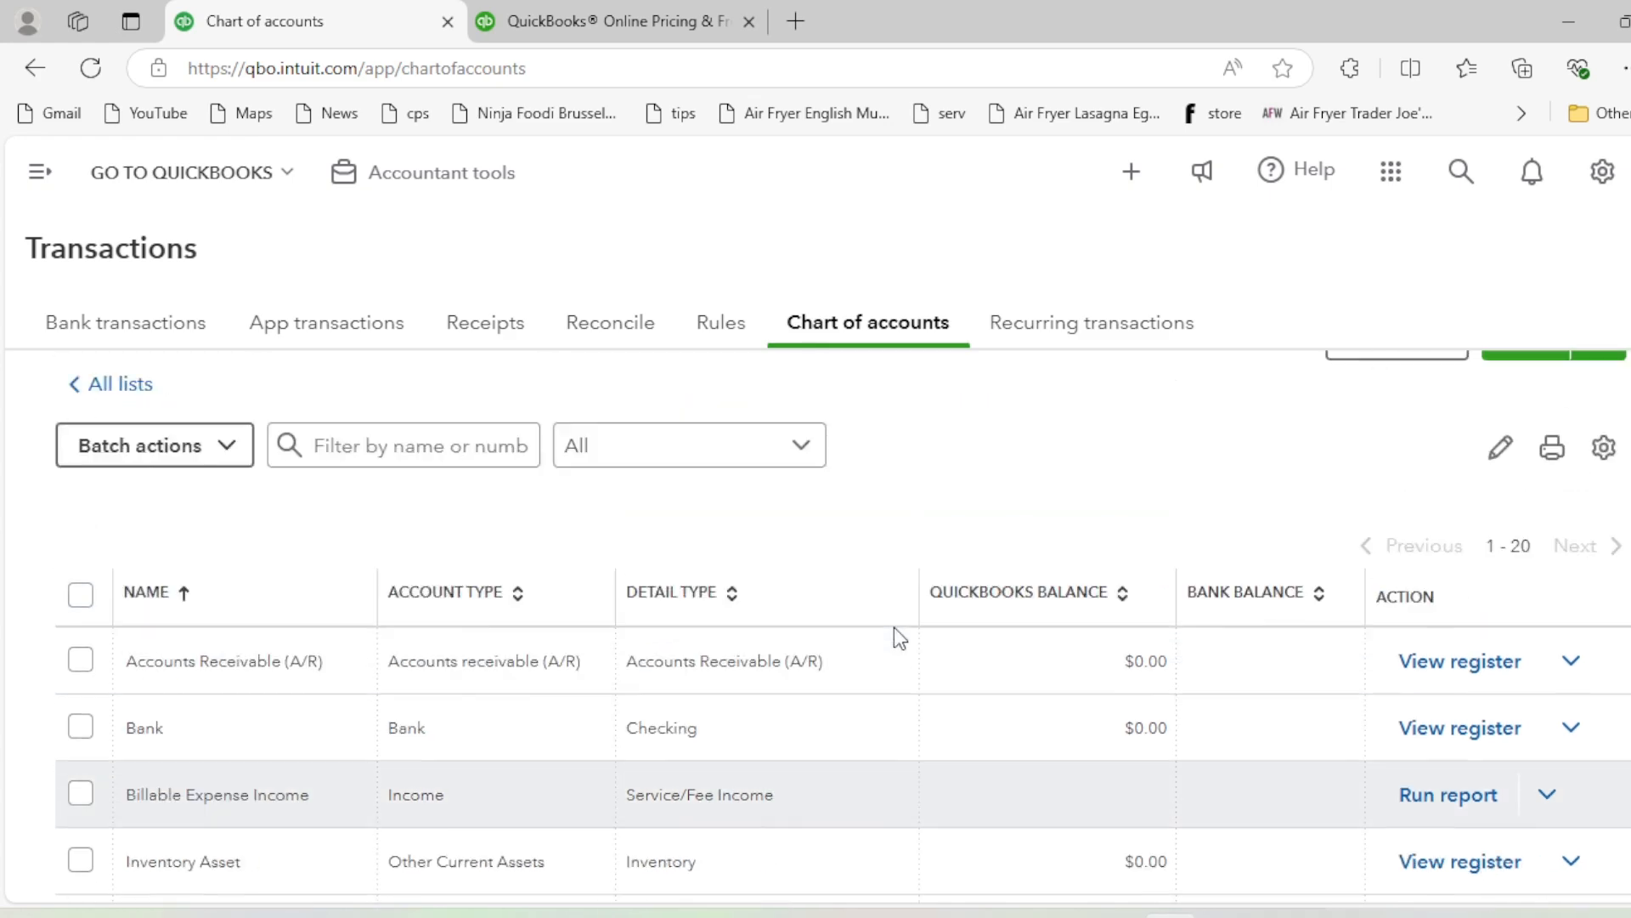
click(1527, 403)
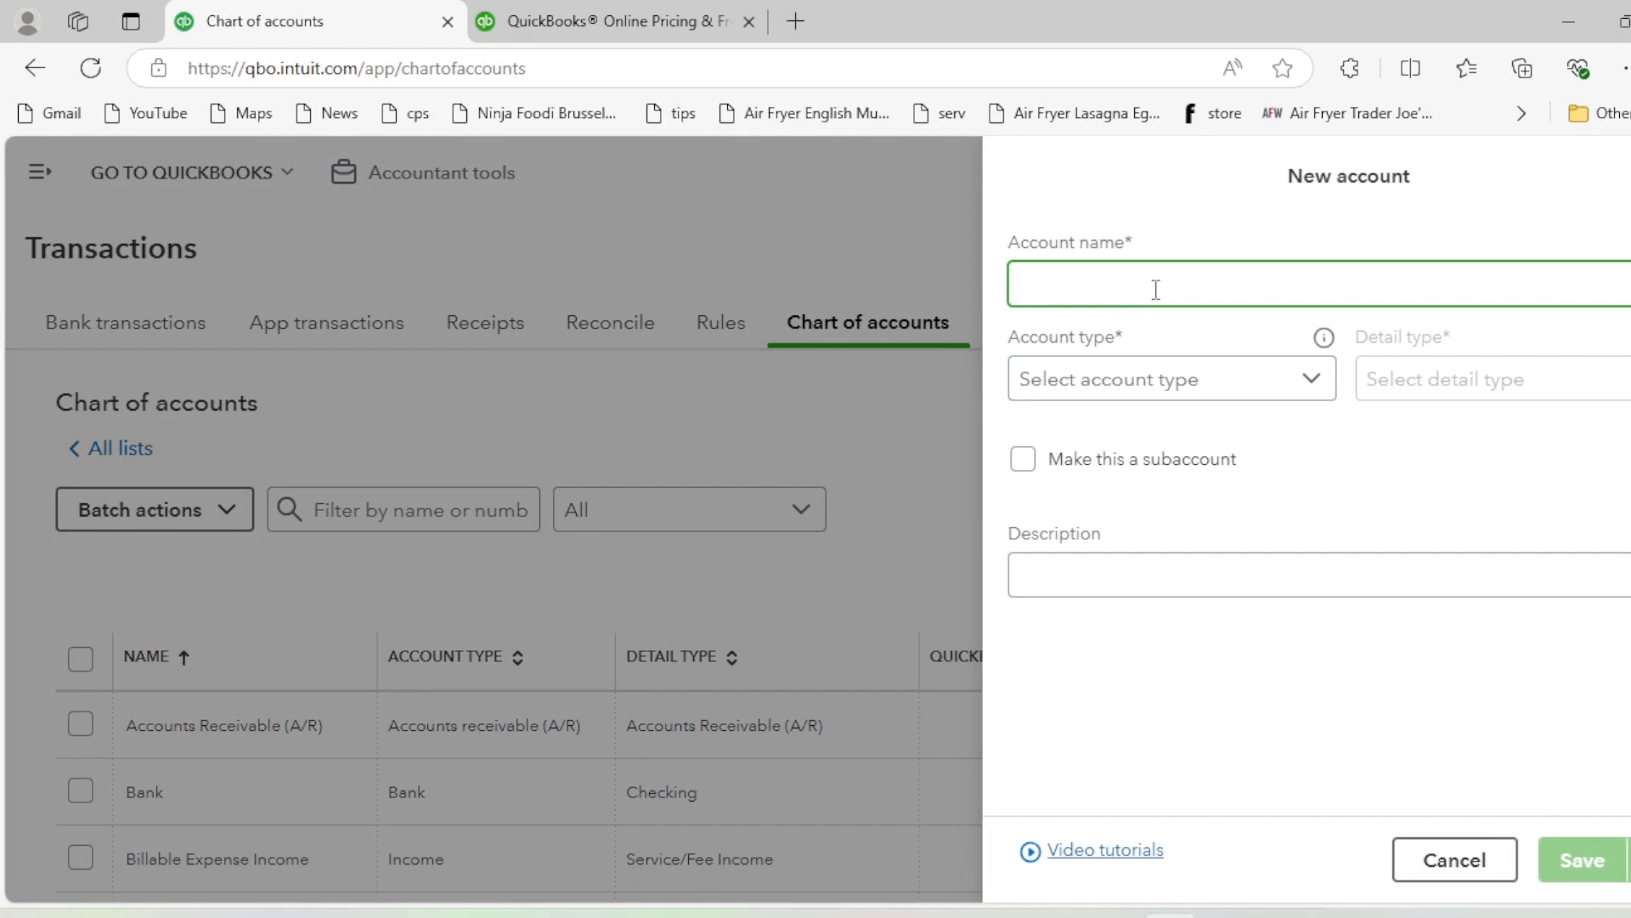
text(Chase Checking 8)
text(521)
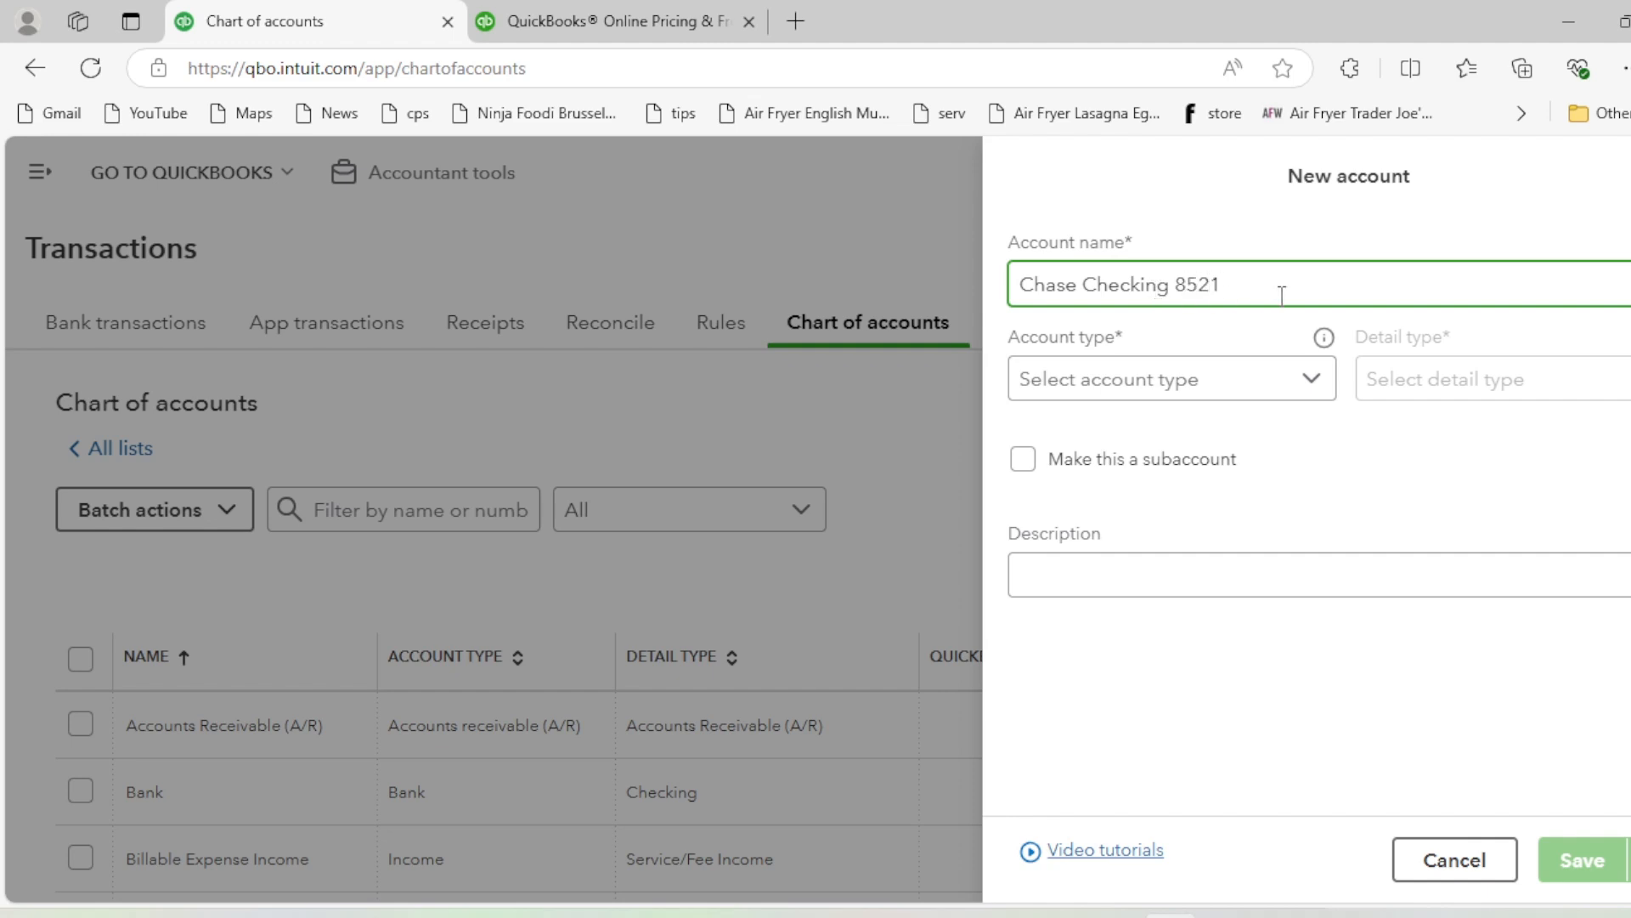
Set the Chase Checking account's type to Bank and its detail type to Checking
click(1196, 387)
click(1168, 537)
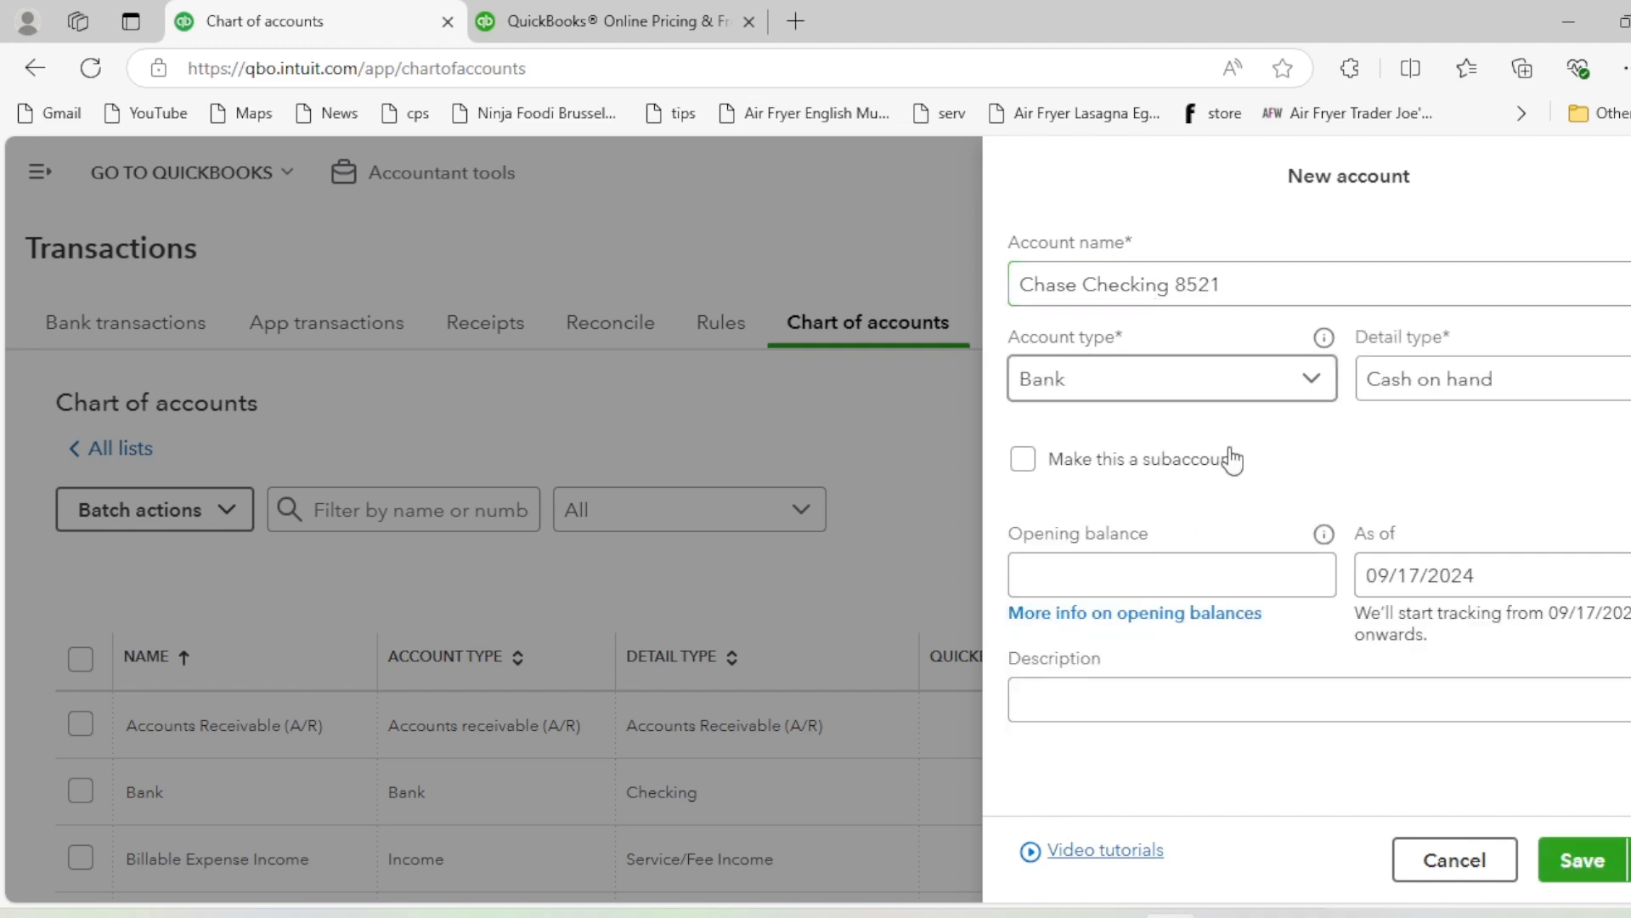
click(1445, 379)
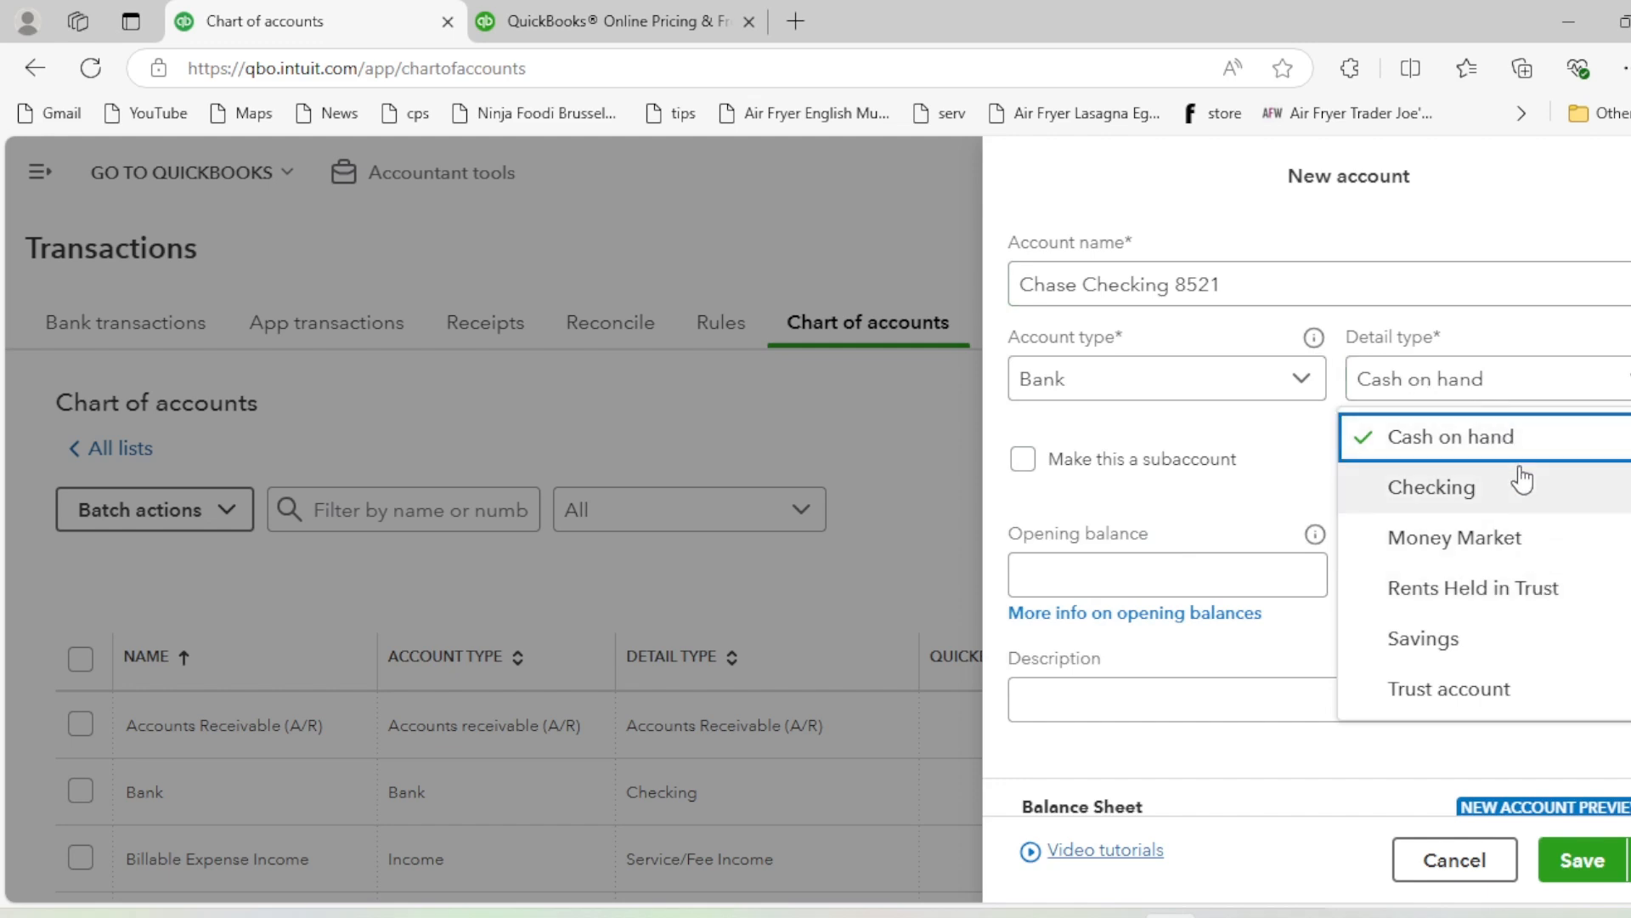
click(1475, 487)
Make the Chase Checking account a subaccount with Bank as its parent account
click(1026, 461)
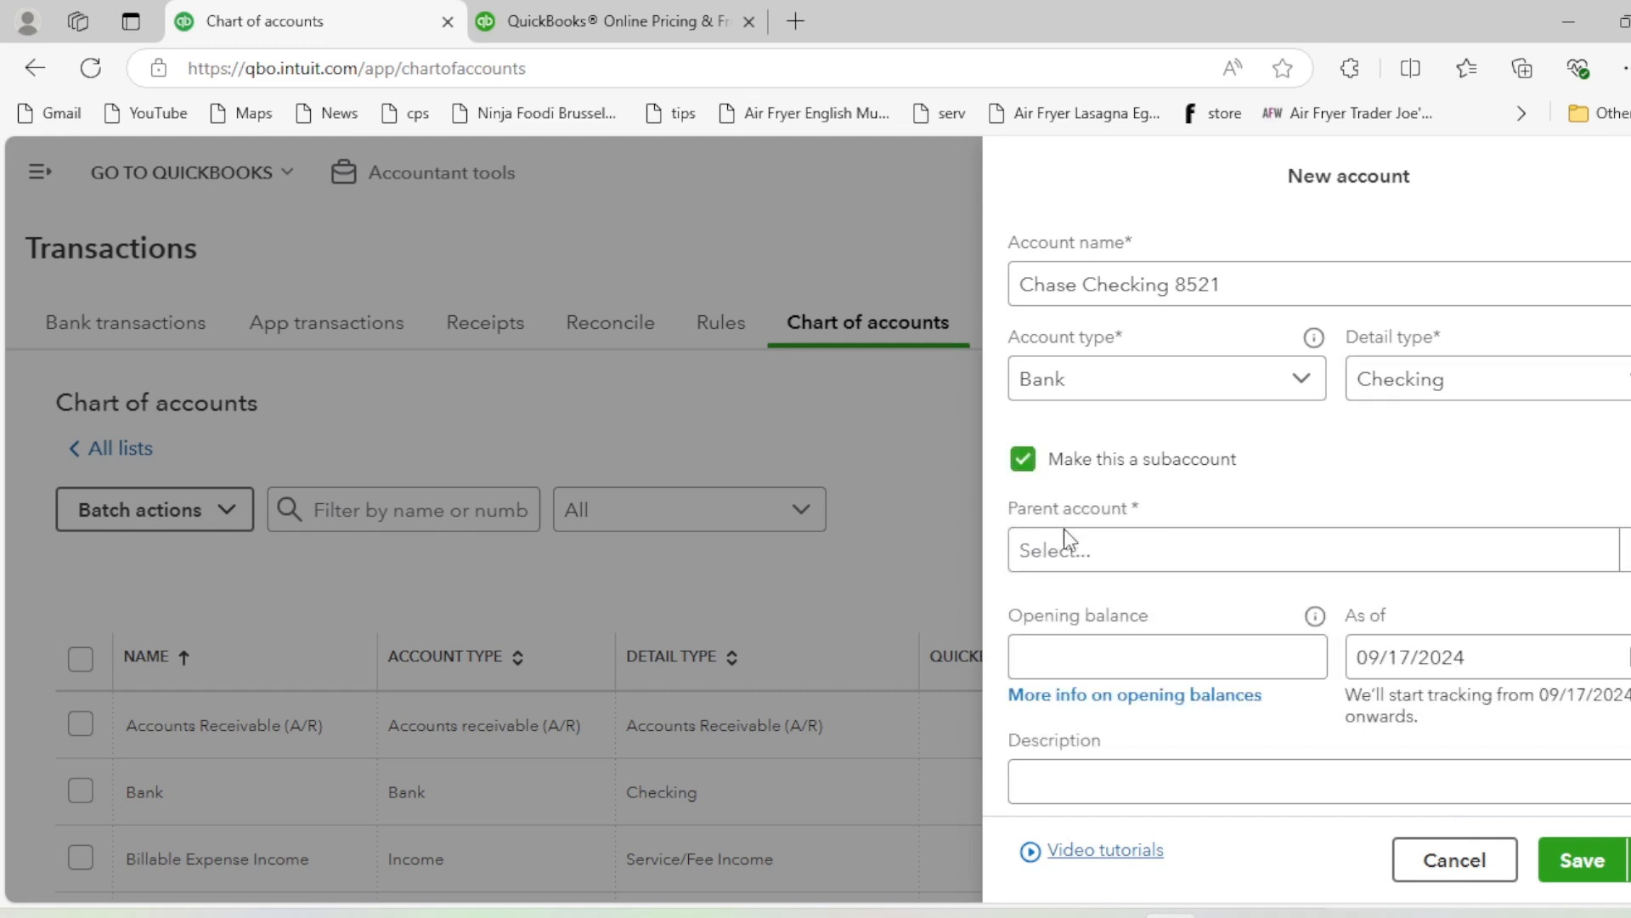
click(1162, 551)
click(1127, 614)
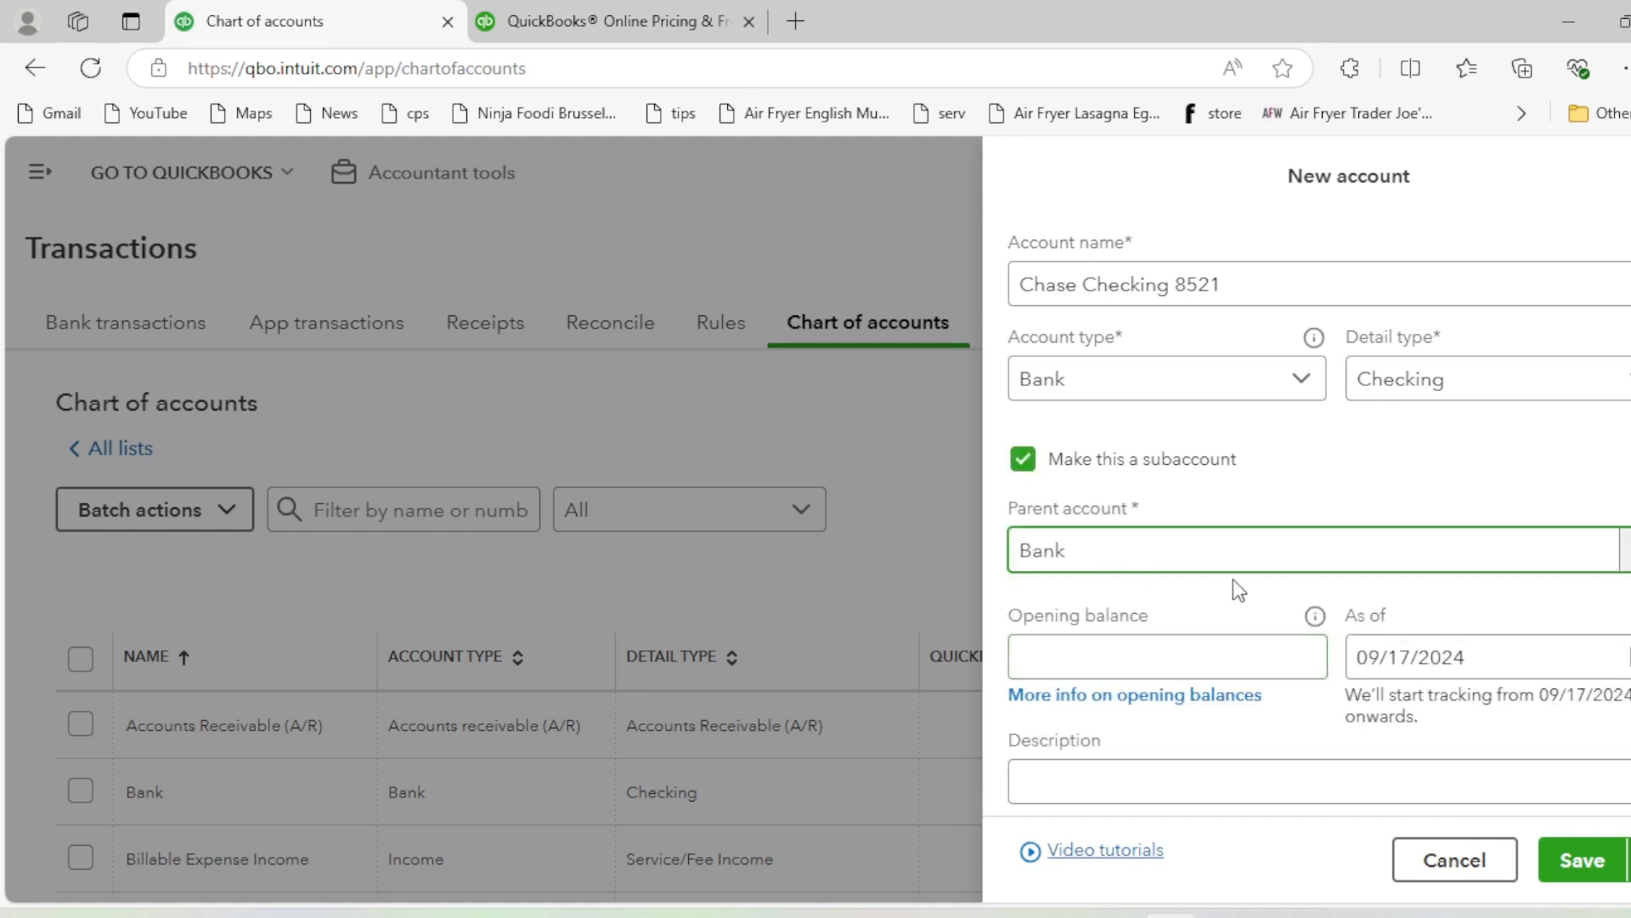
Save the Chase Checking subaccount and check its placement under Bank in the chart of accounts
click(1564, 860)
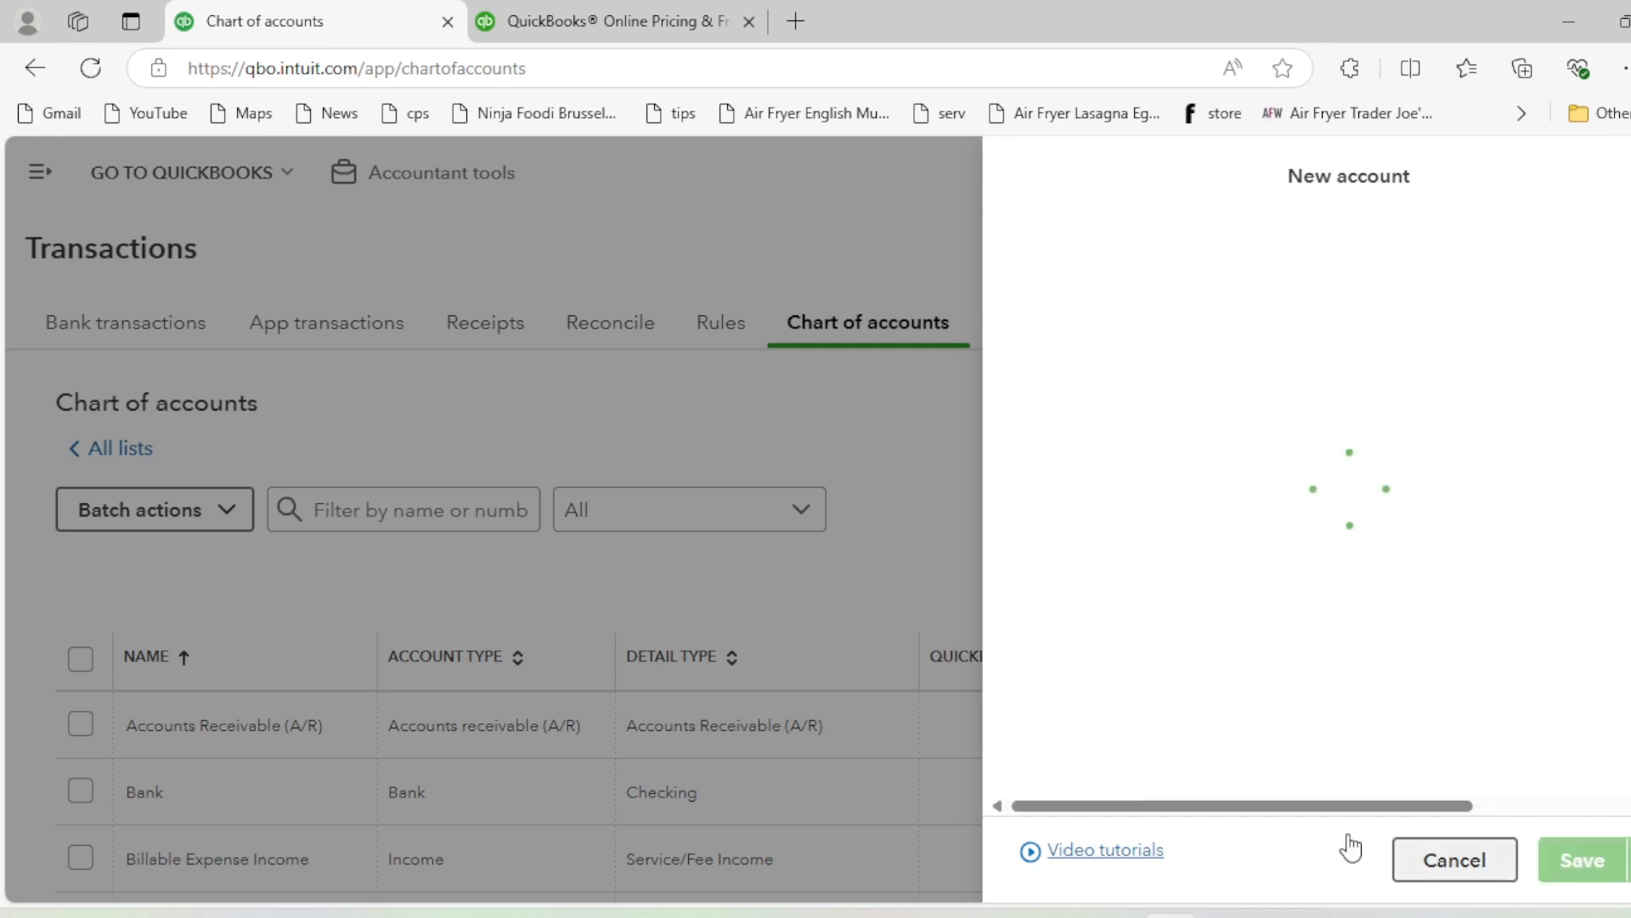
scroll(558, 556, down, 3)
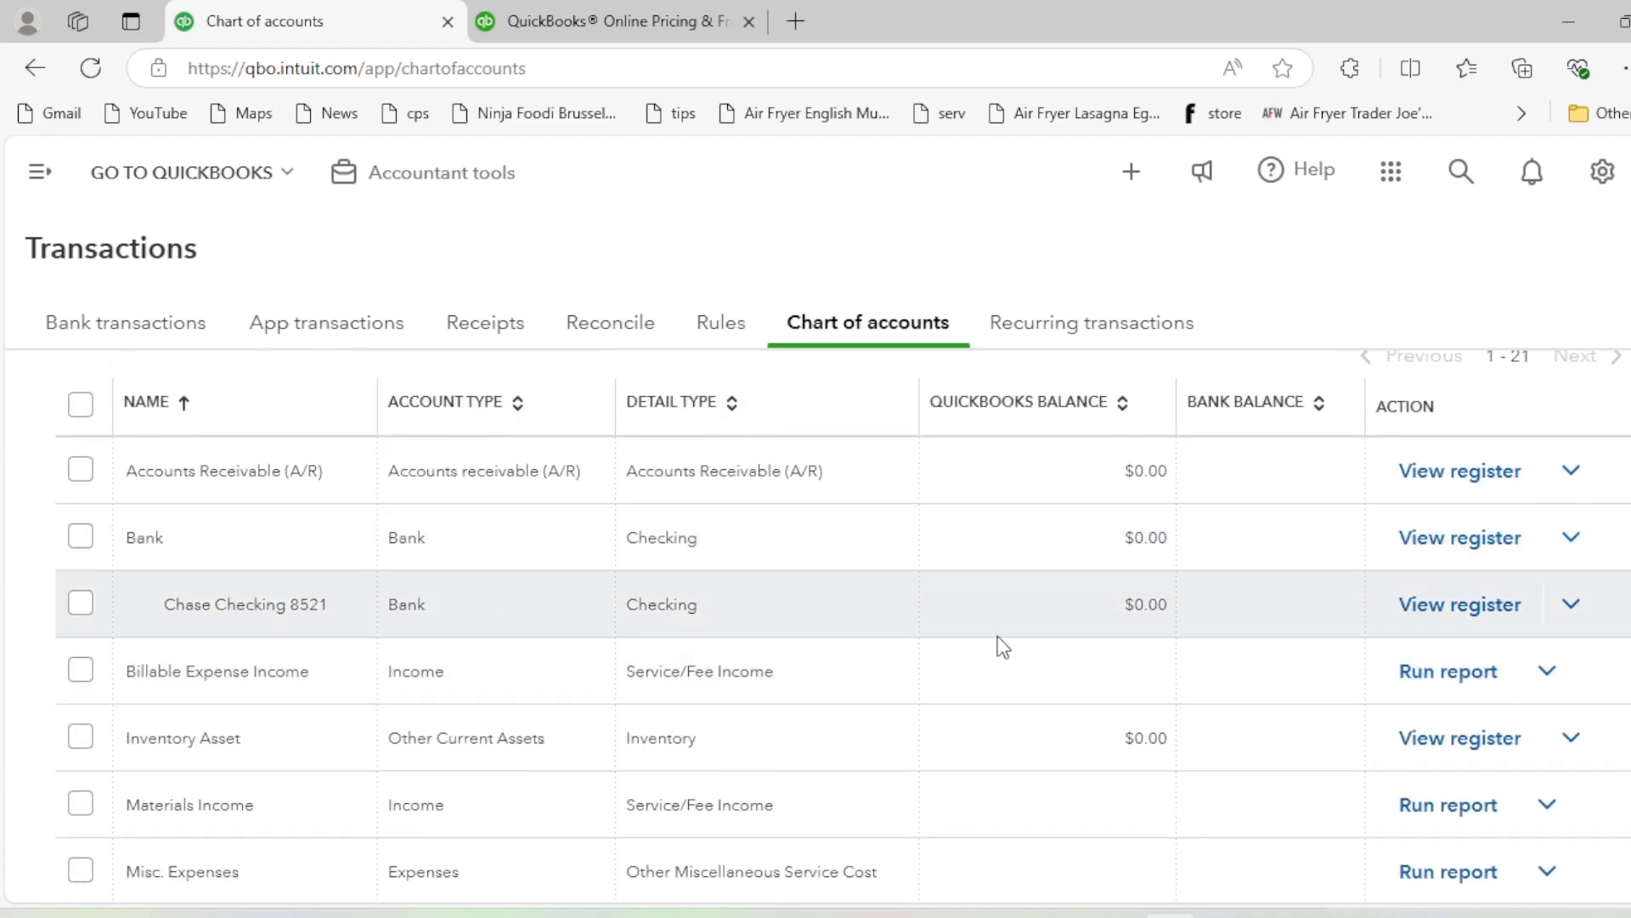
scroll(998, 642, up, 3)
Start a new account named BOA Checking plus the account's last four digits
click(1526, 403)
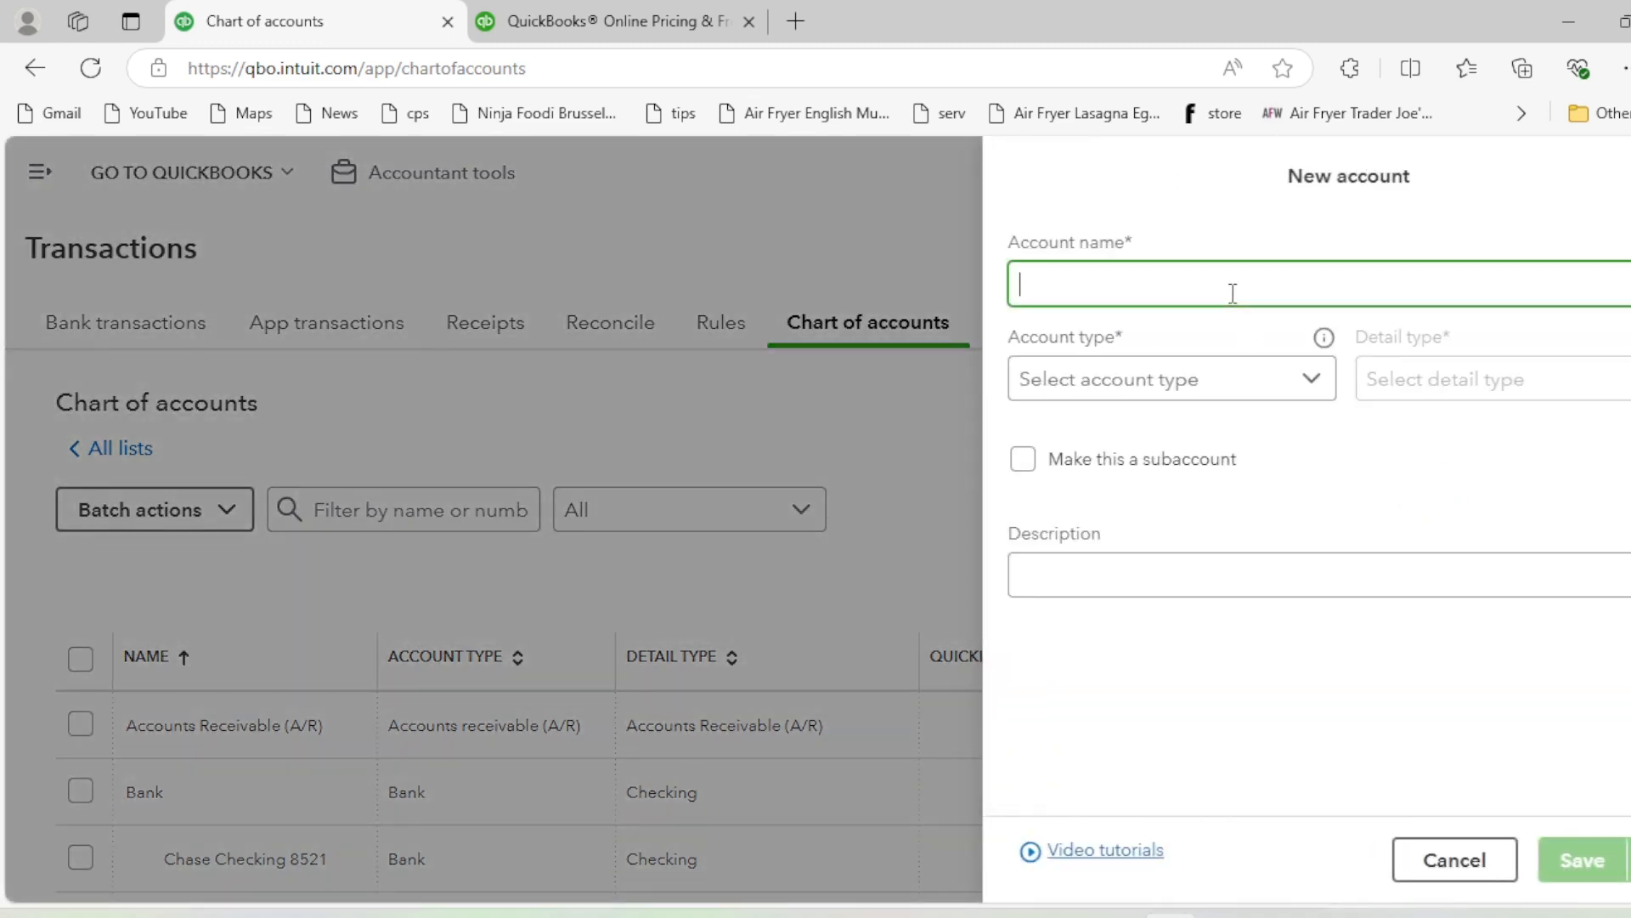
text(BOA)
text(2365)
click(1067, 287)
text(Checl)
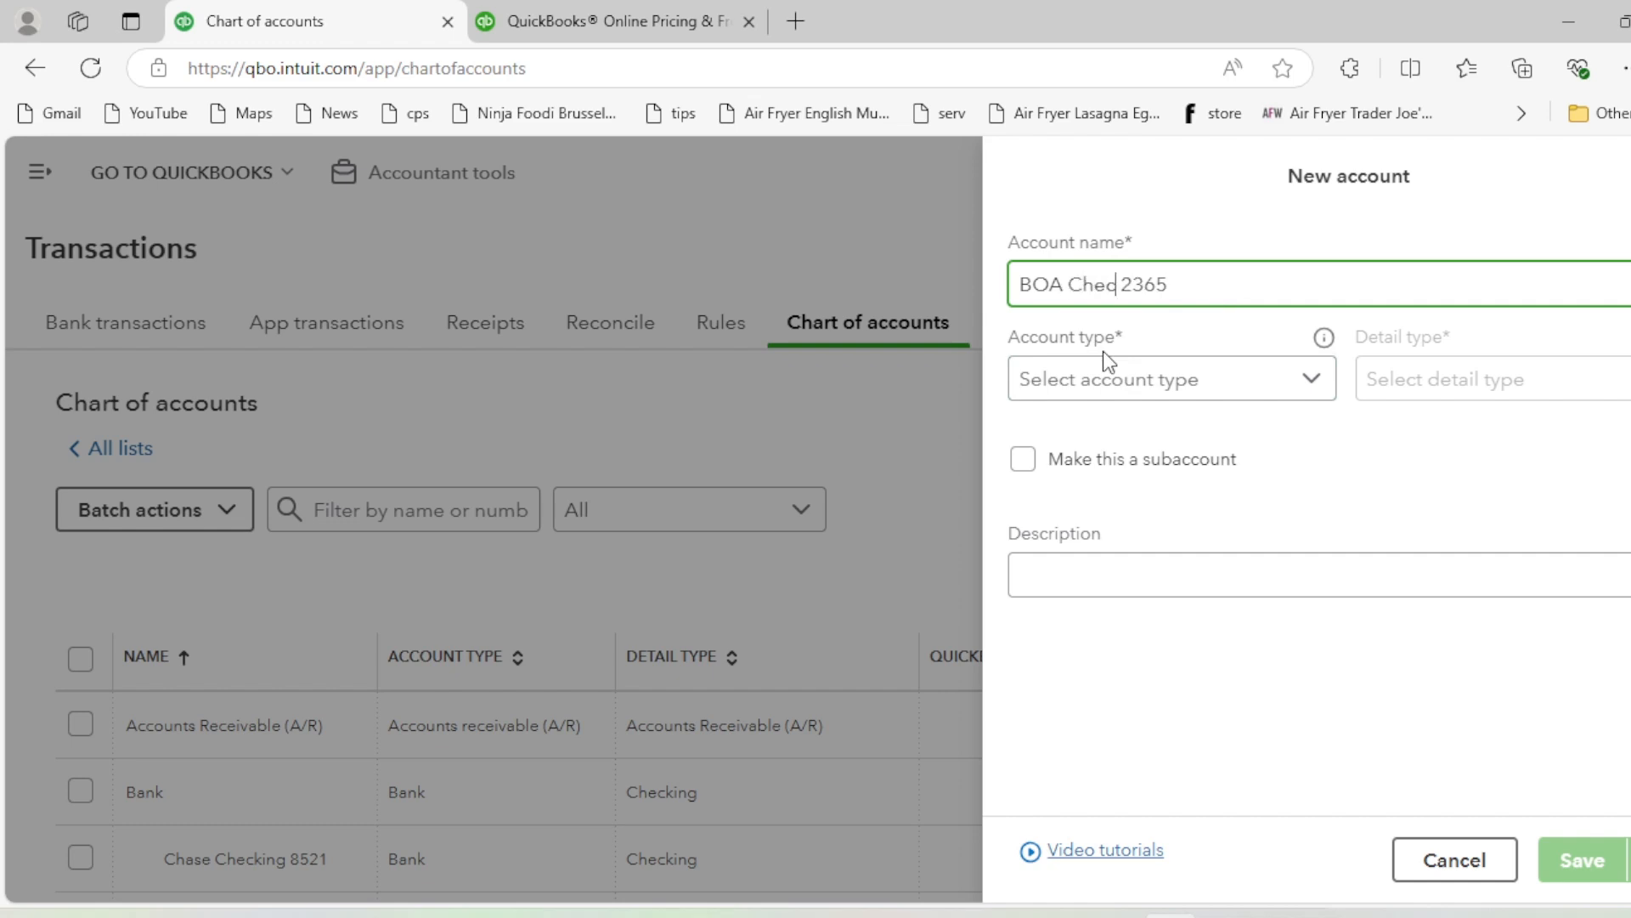
key(BackSpace)
text(kinbg)
key(BackSpace)
key(BackSpace)
text(g)
Set the BOA Checking account's type to Bank and its detail type to Checking
click(1113, 374)
click(1093, 532)
click(1459, 380)
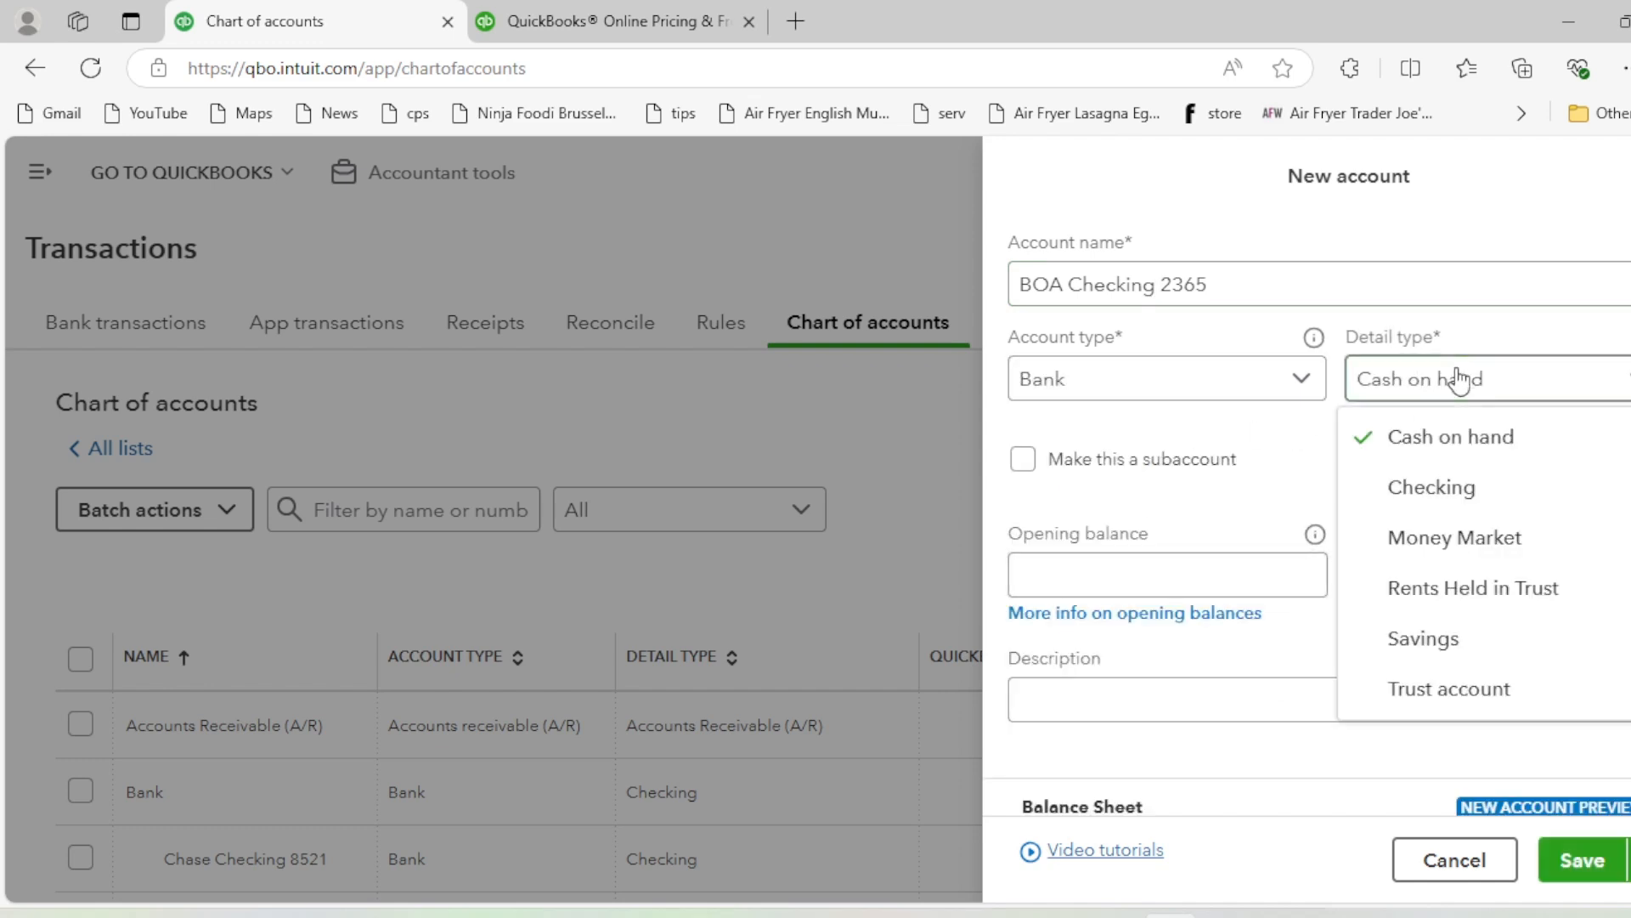
click(1455, 497)
Make the BOA Checking account a subaccount of Bank and save it
click(1025, 462)
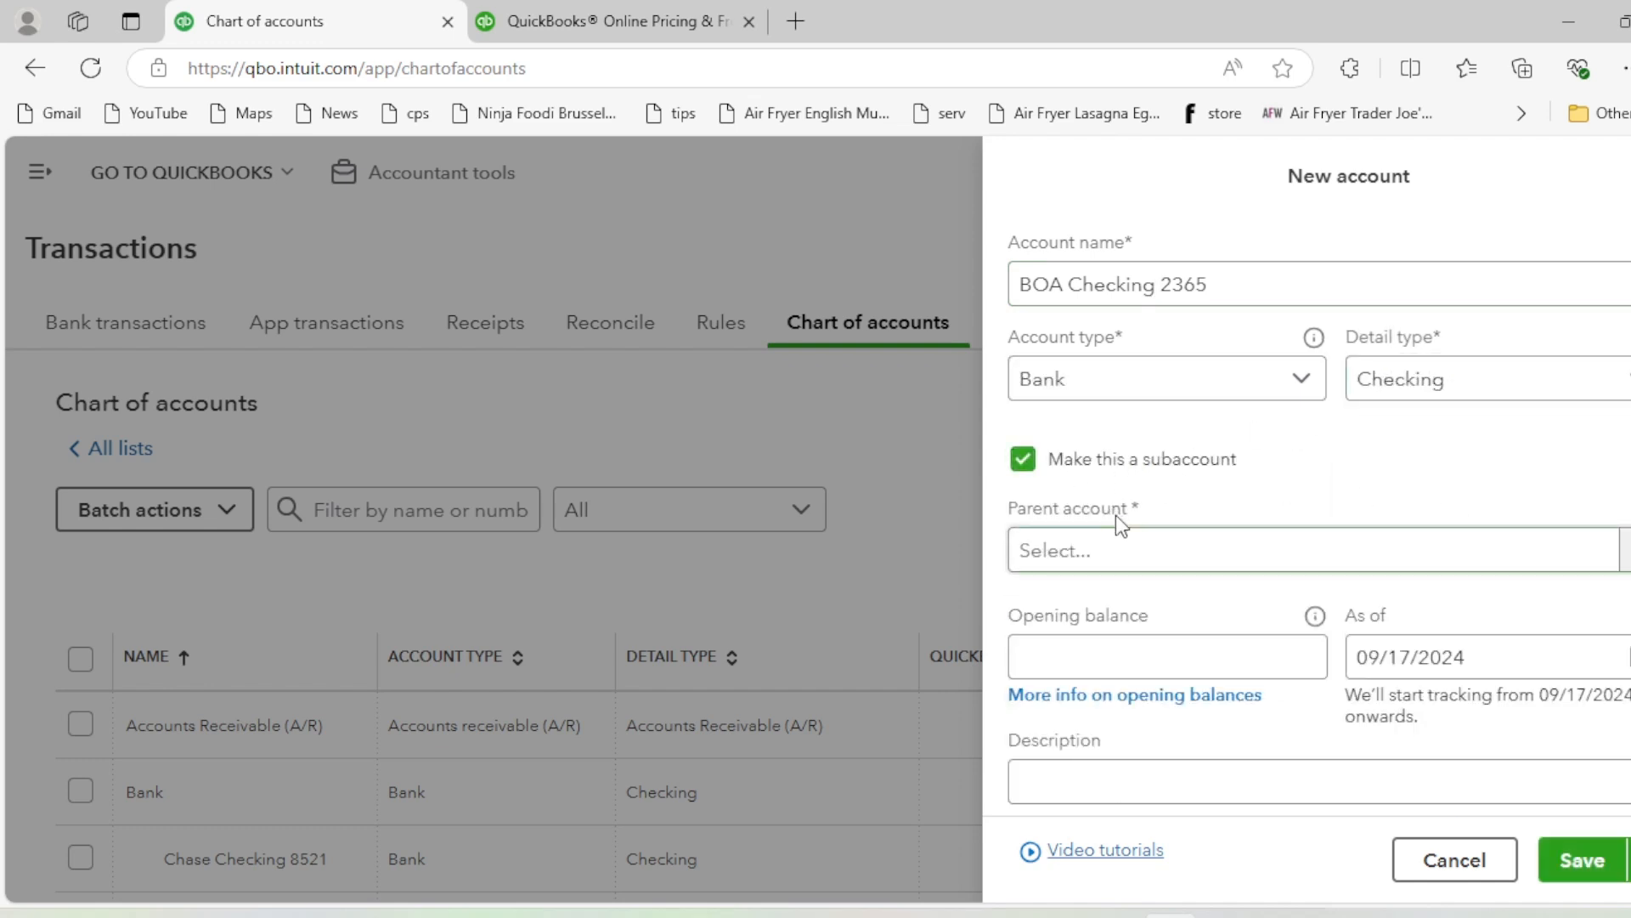
click(1116, 548)
click(1136, 619)
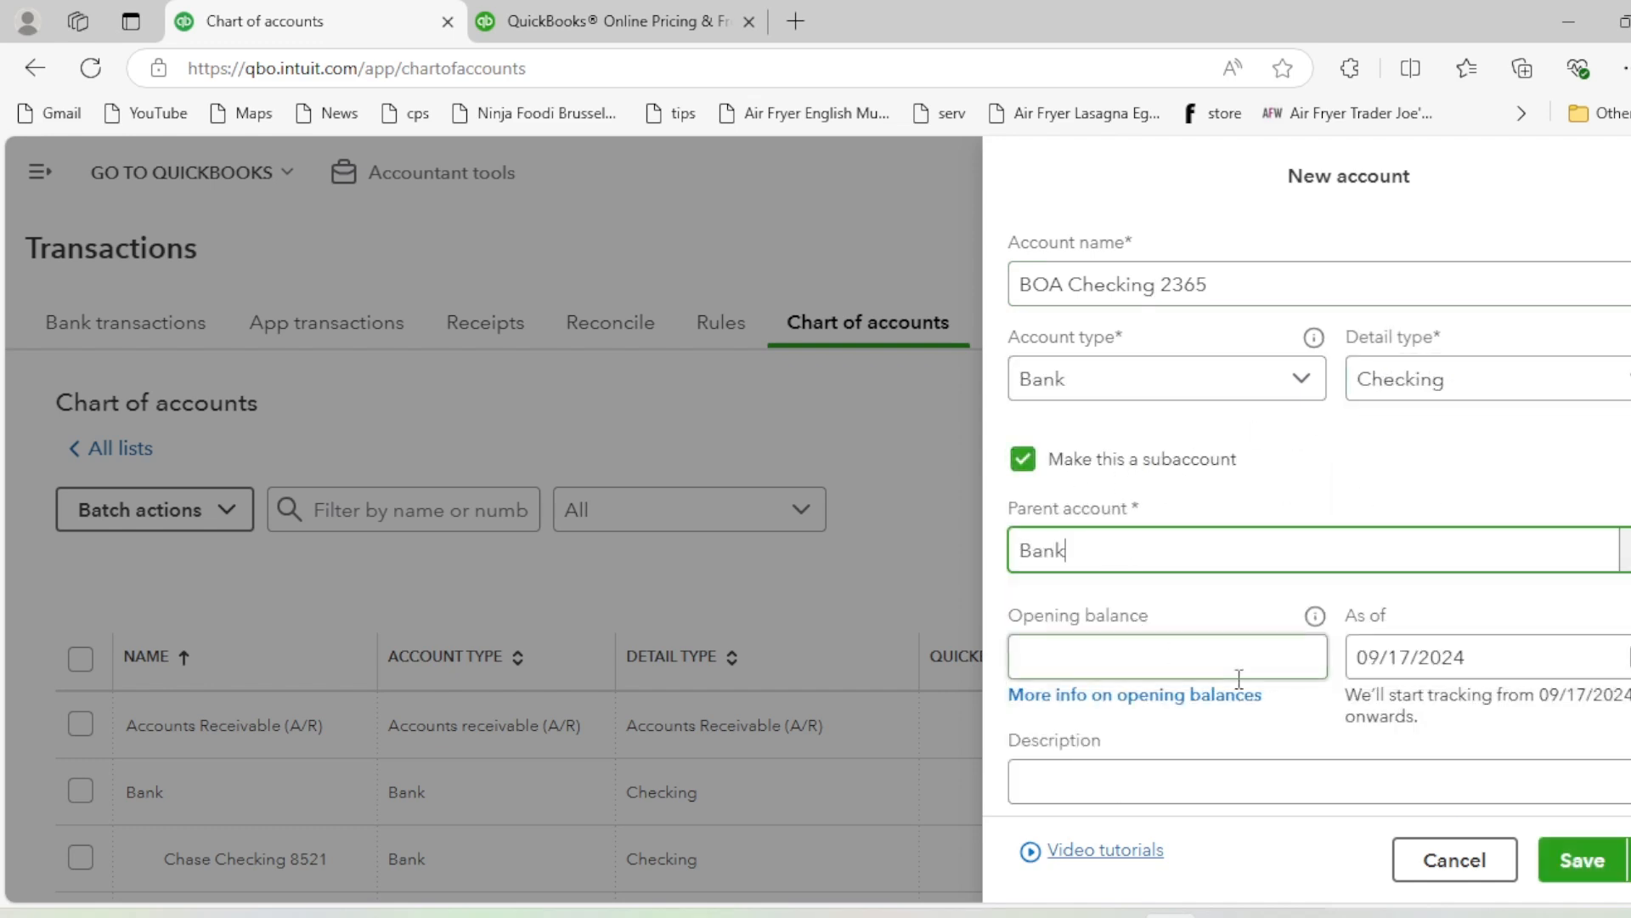
click(1581, 860)
Examine the Bank parent account and its BOA and Chase Checking subaccounts in the list, including their types and balances
scroll(711, 600, down, 3)
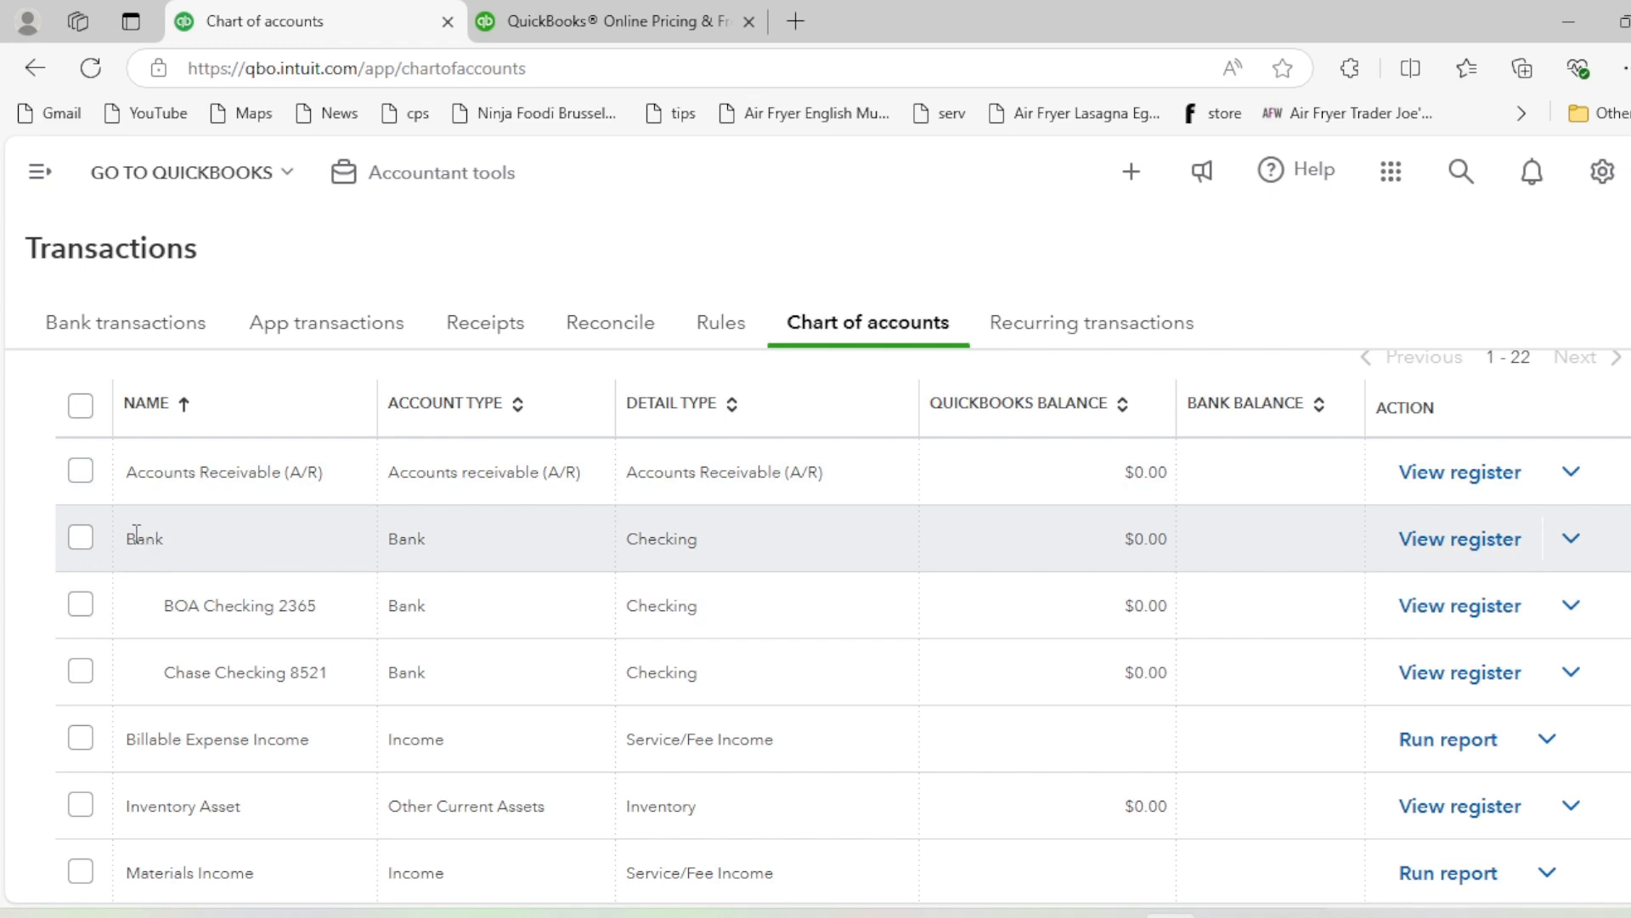
drag(119, 538, 726, 539)
click(726, 538)
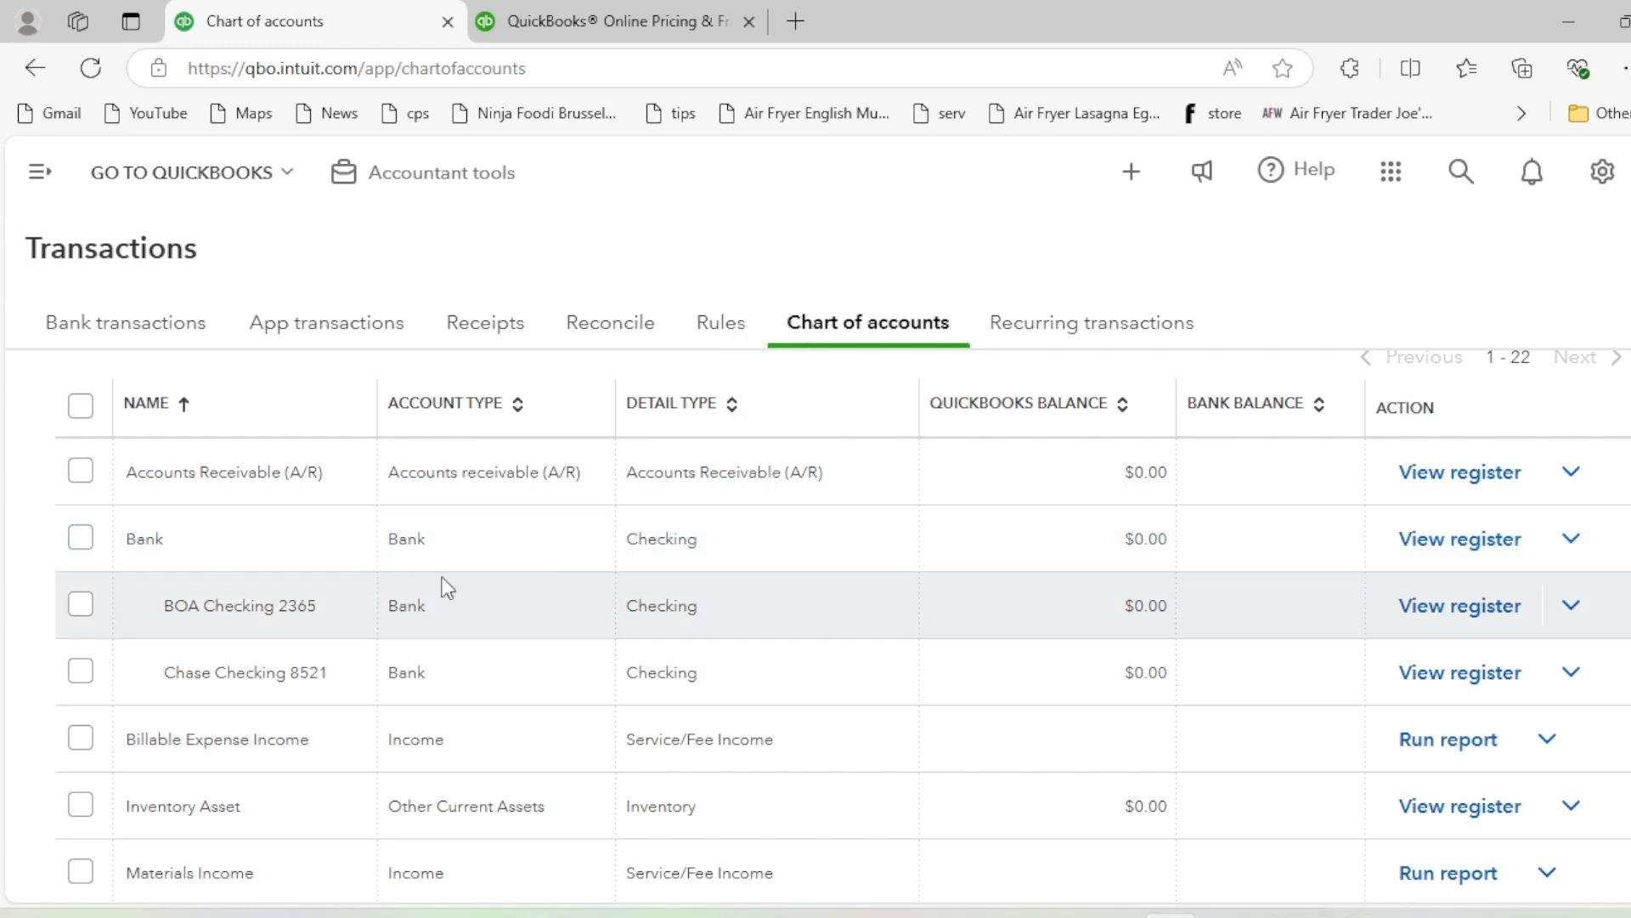
drag(147, 607, 720, 696)
click(758, 681)
drag(153, 604, 313, 606)
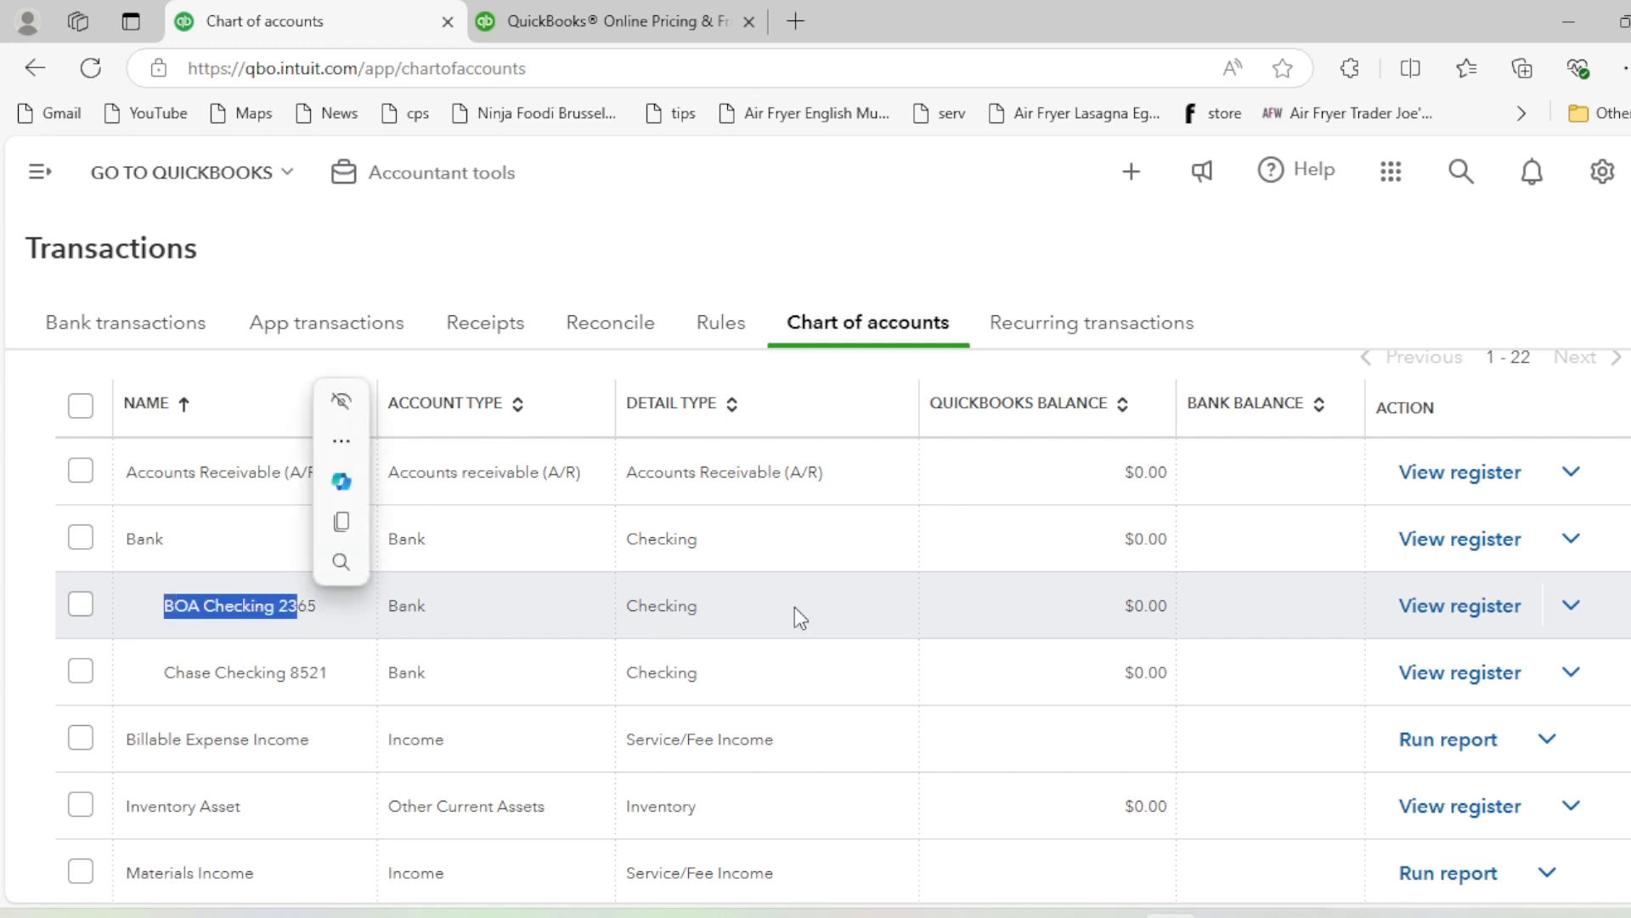
click(1042, 613)
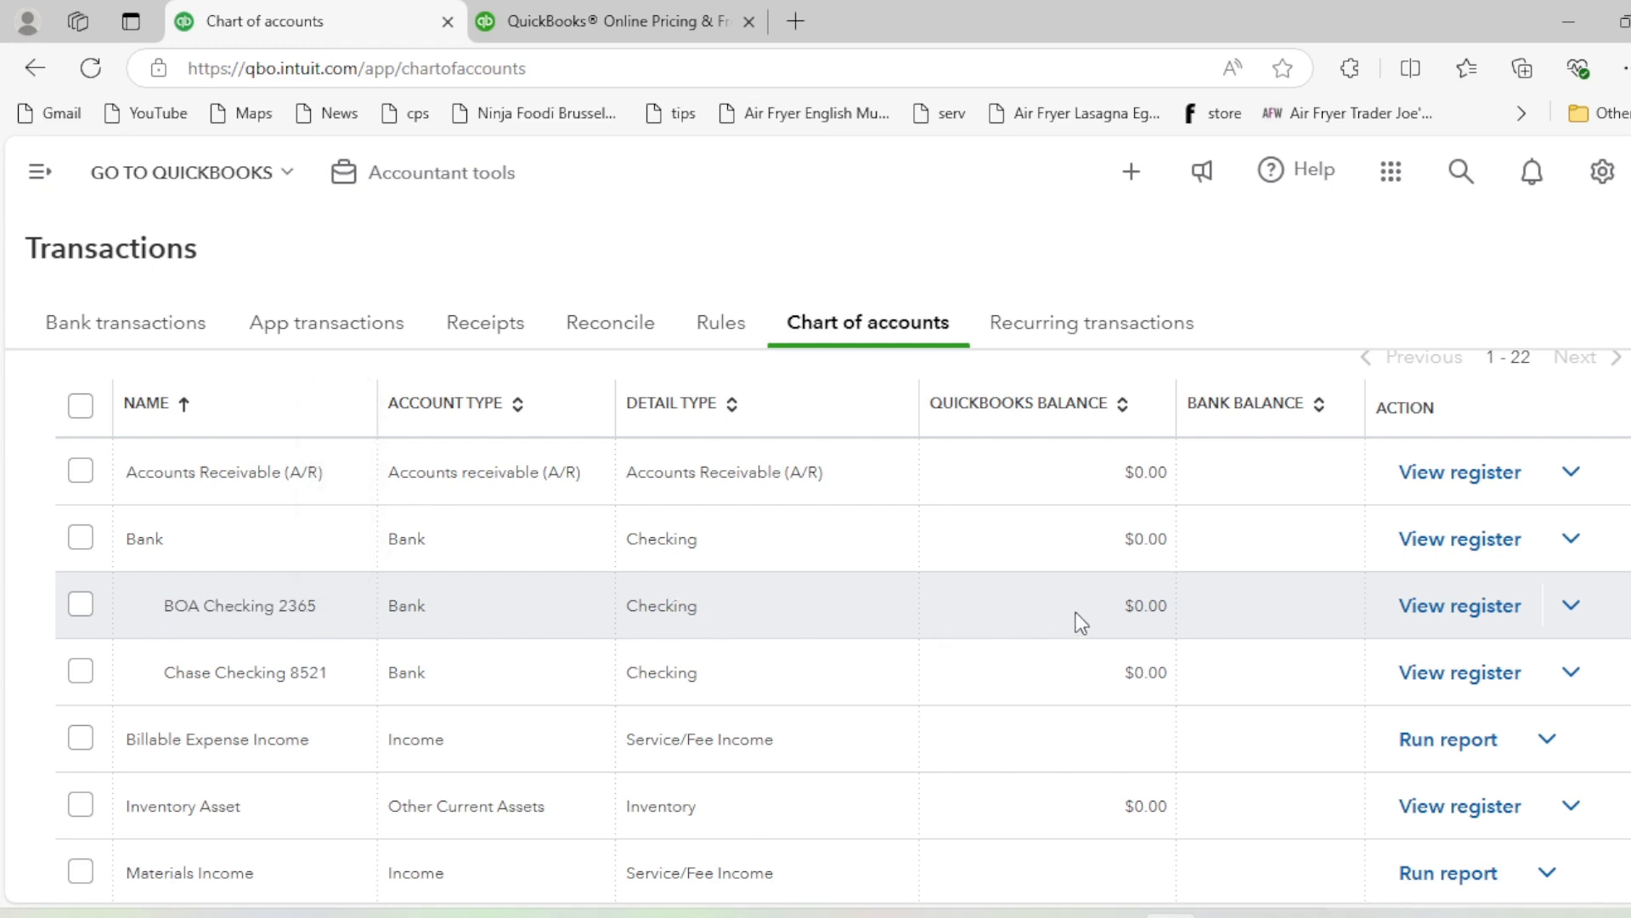
drag(166, 605, 1079, 619)
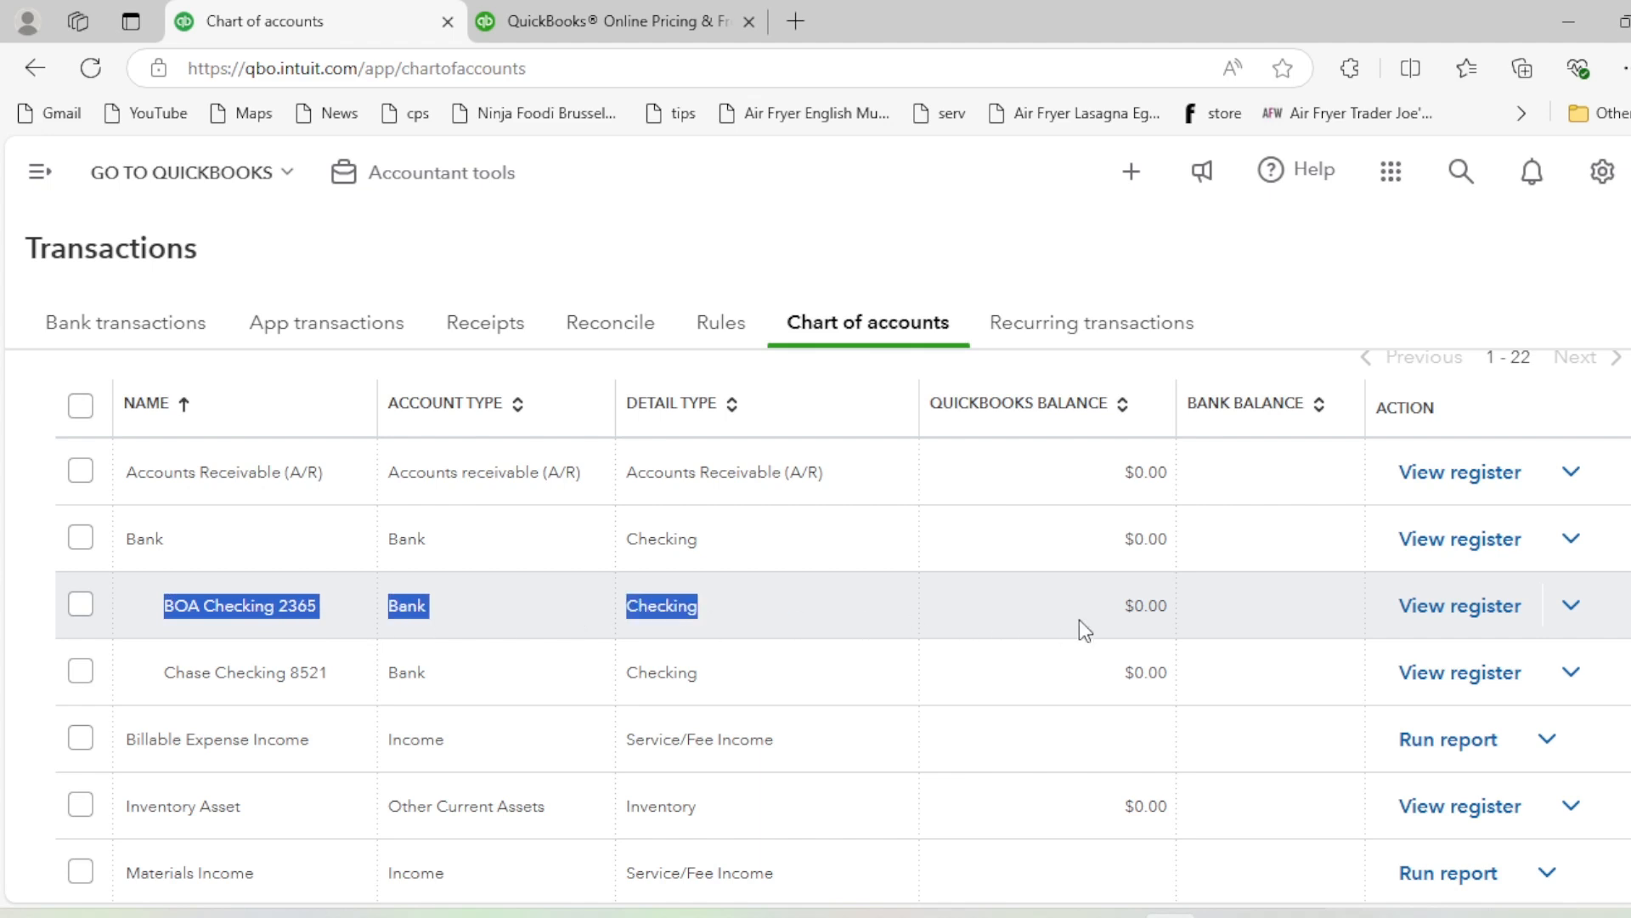
click(173, 673)
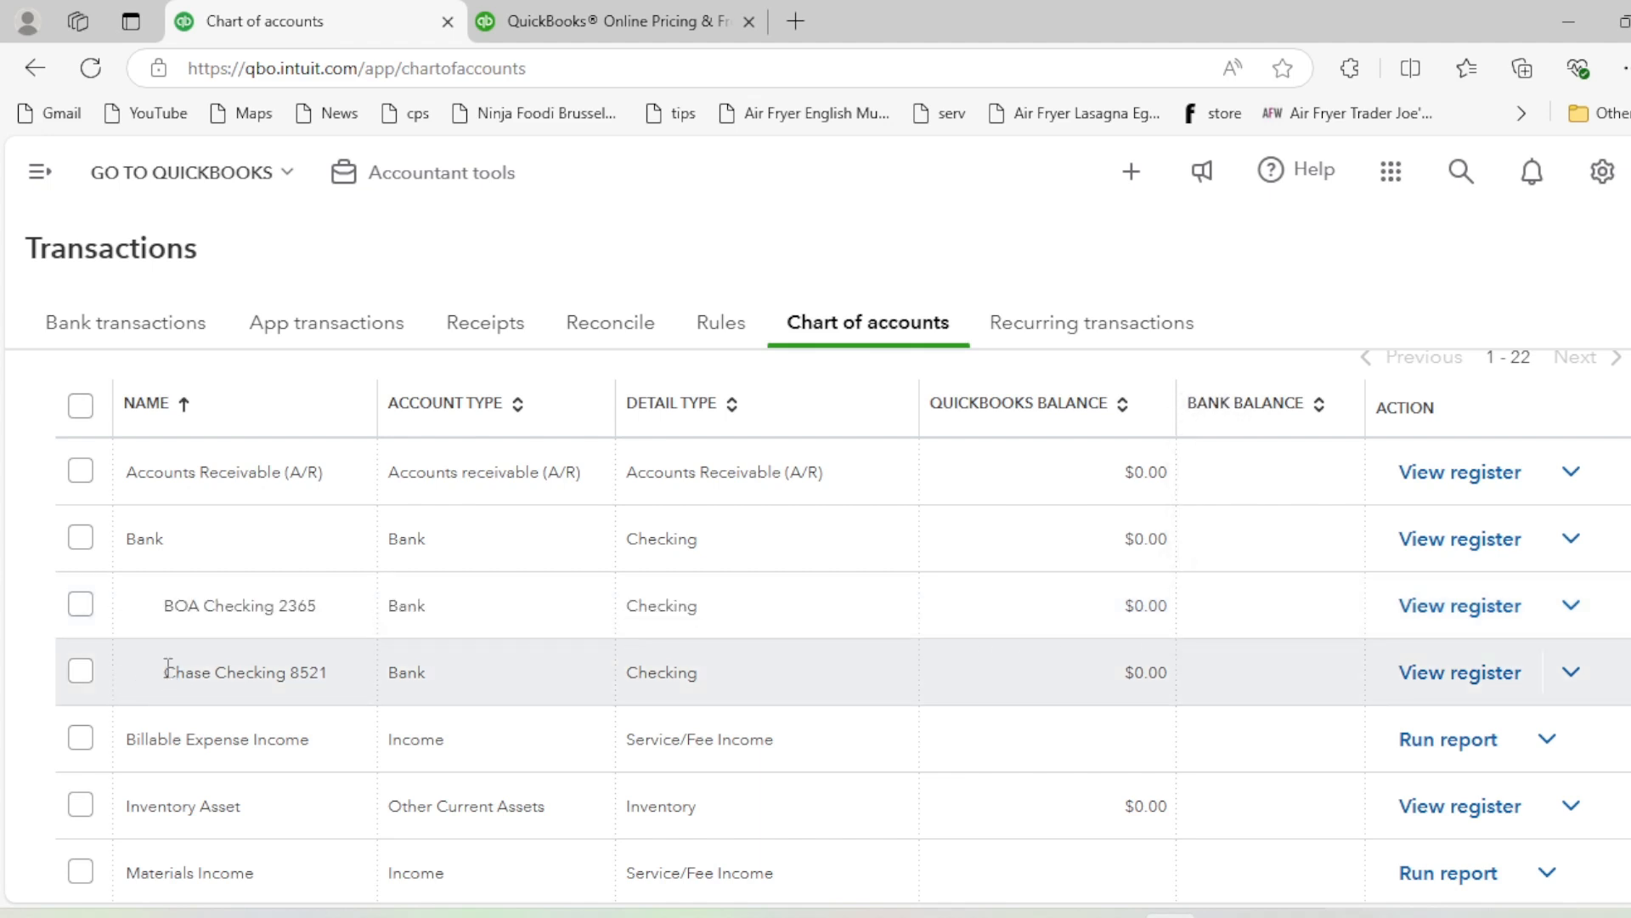
drag(168, 667, 1190, 670)
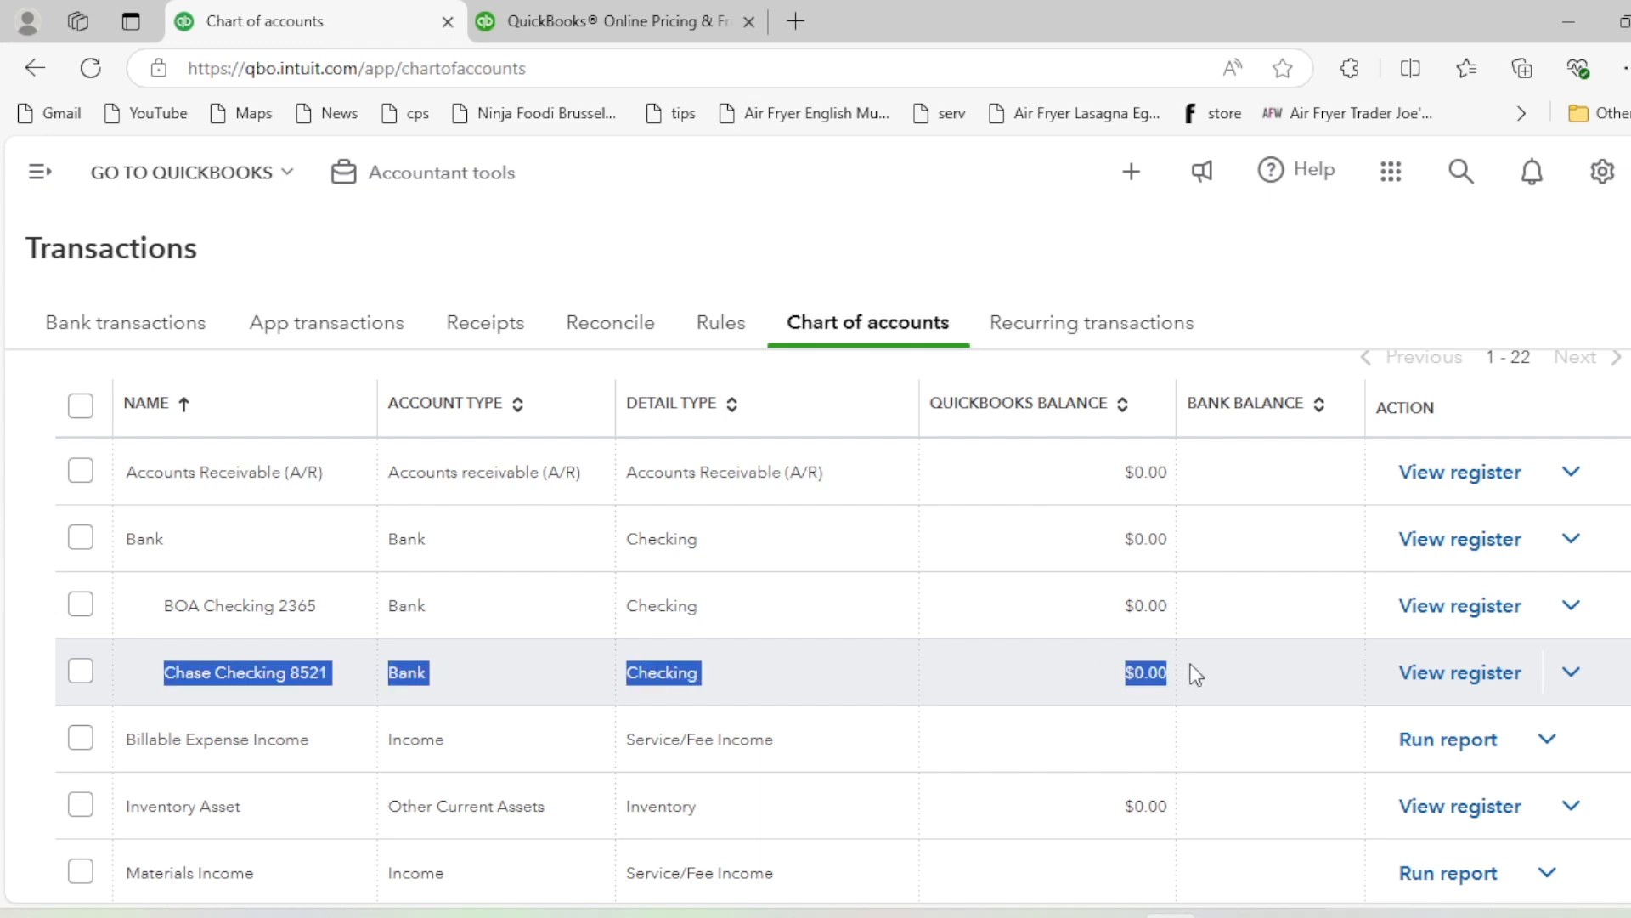
click(1124, 644)
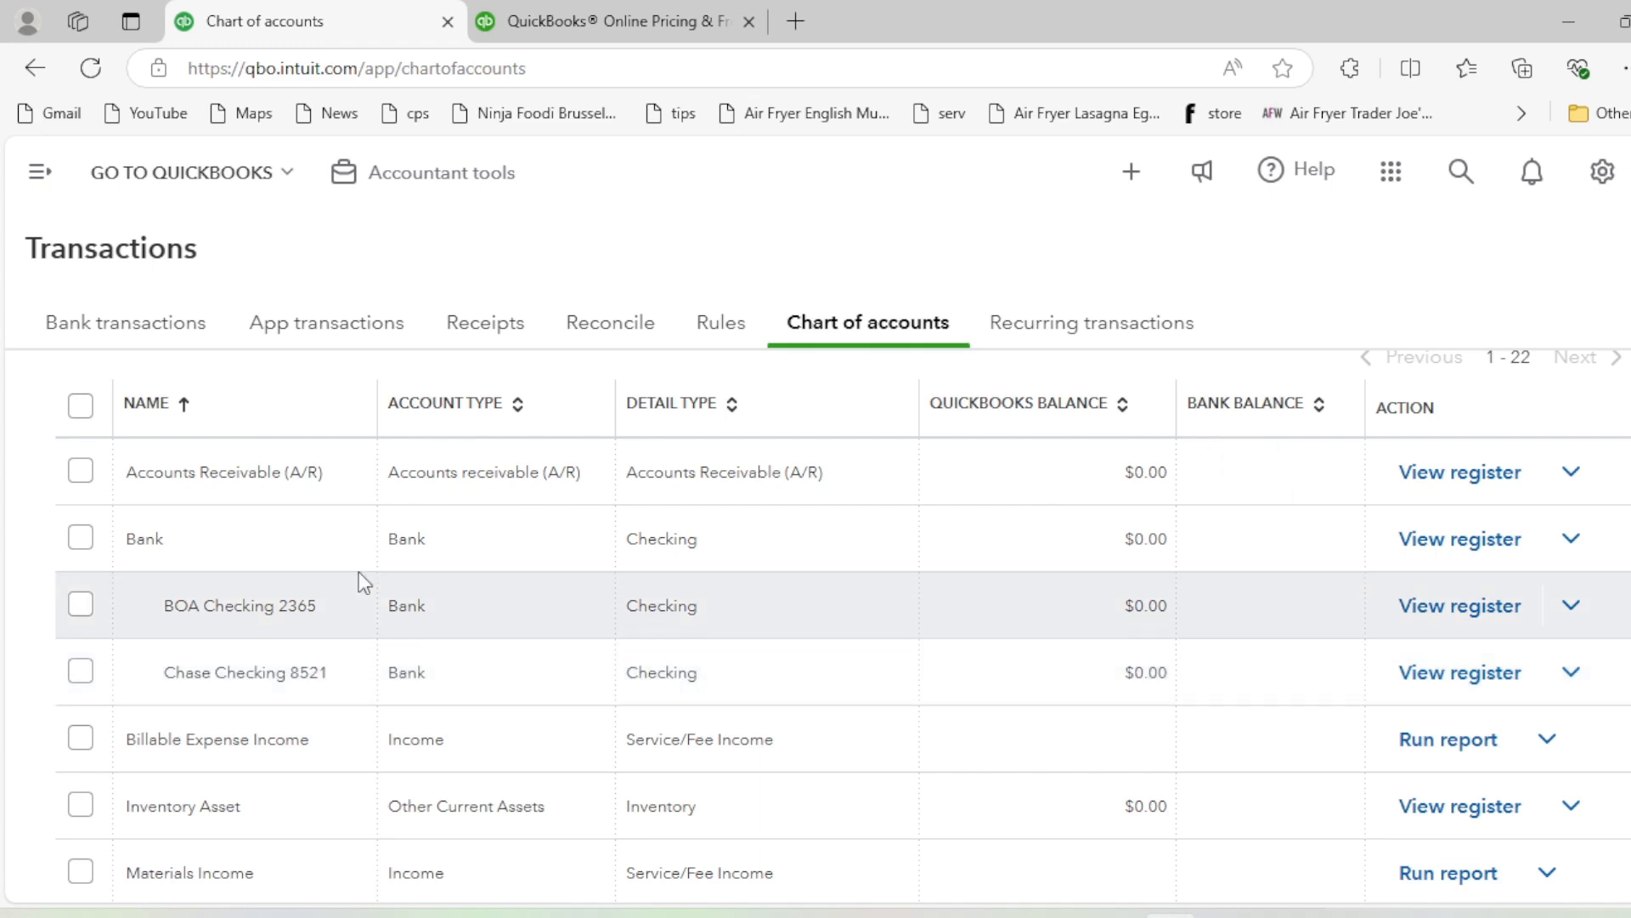
drag(124, 537, 1178, 540)
click(1132, 538)
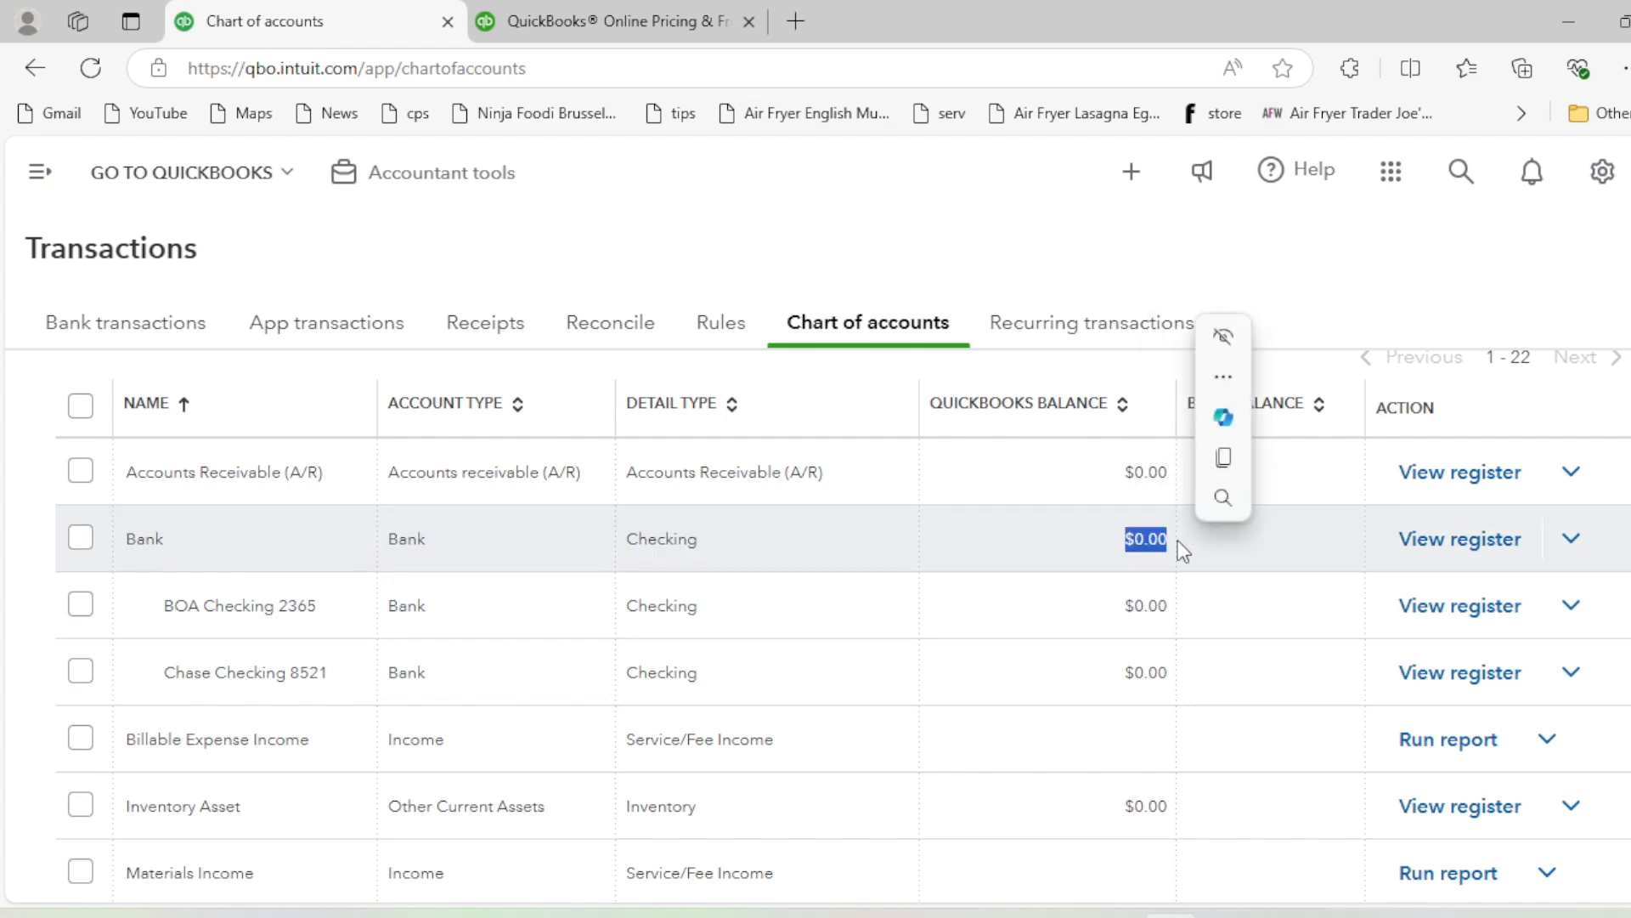
click(1121, 567)
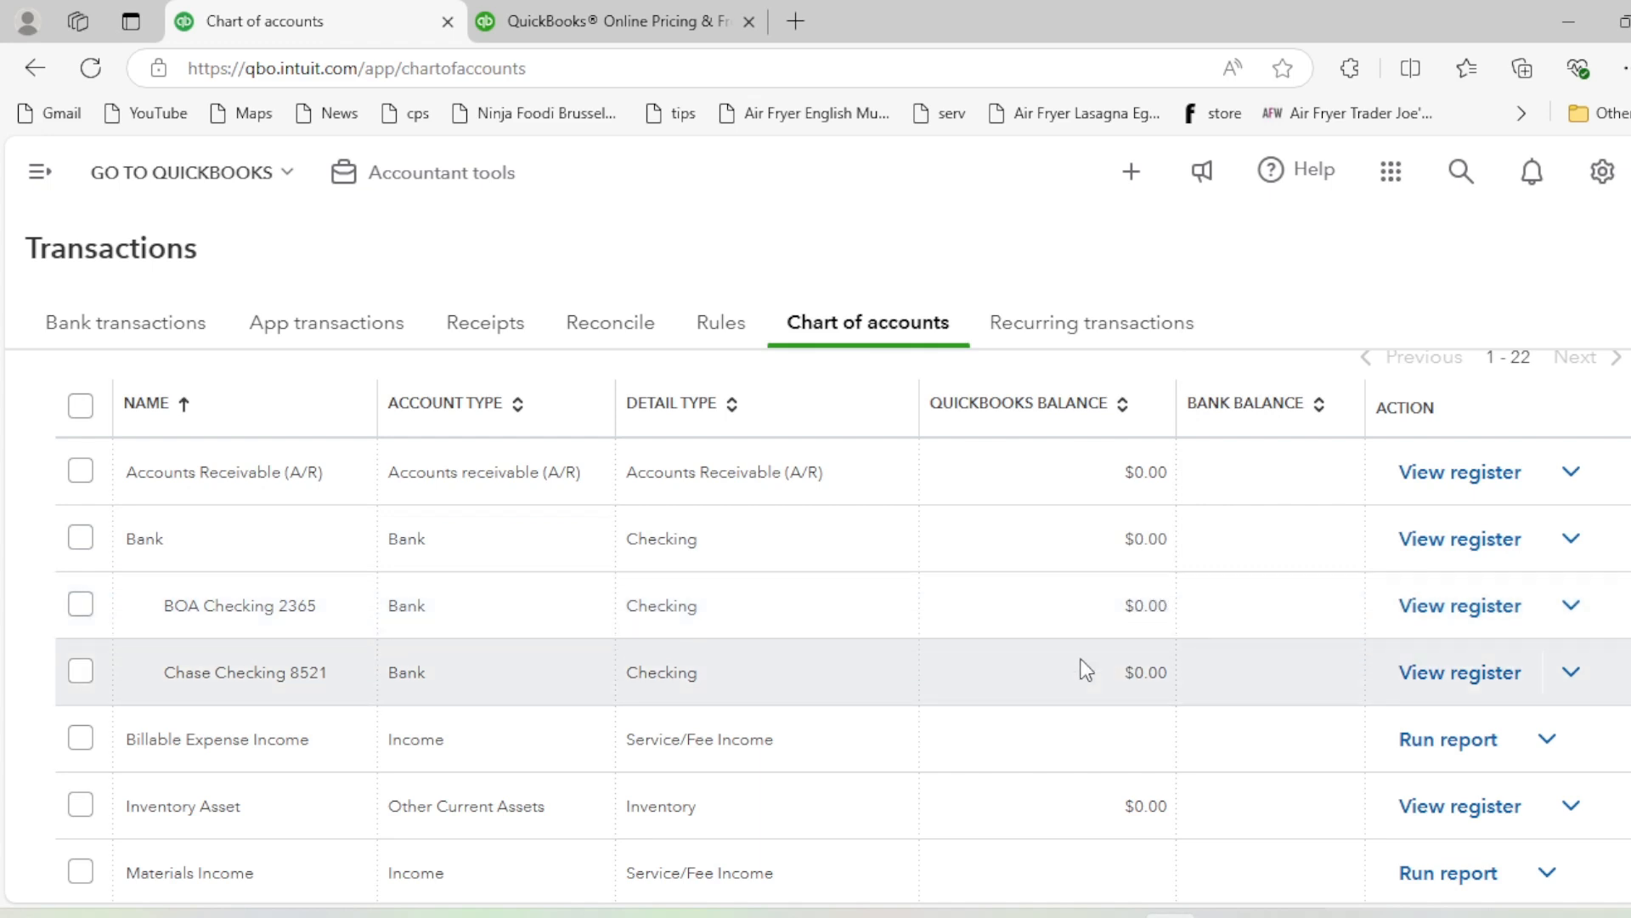
Start another new account and name it Petty Cash
scroll(1080, 657, up, 3)
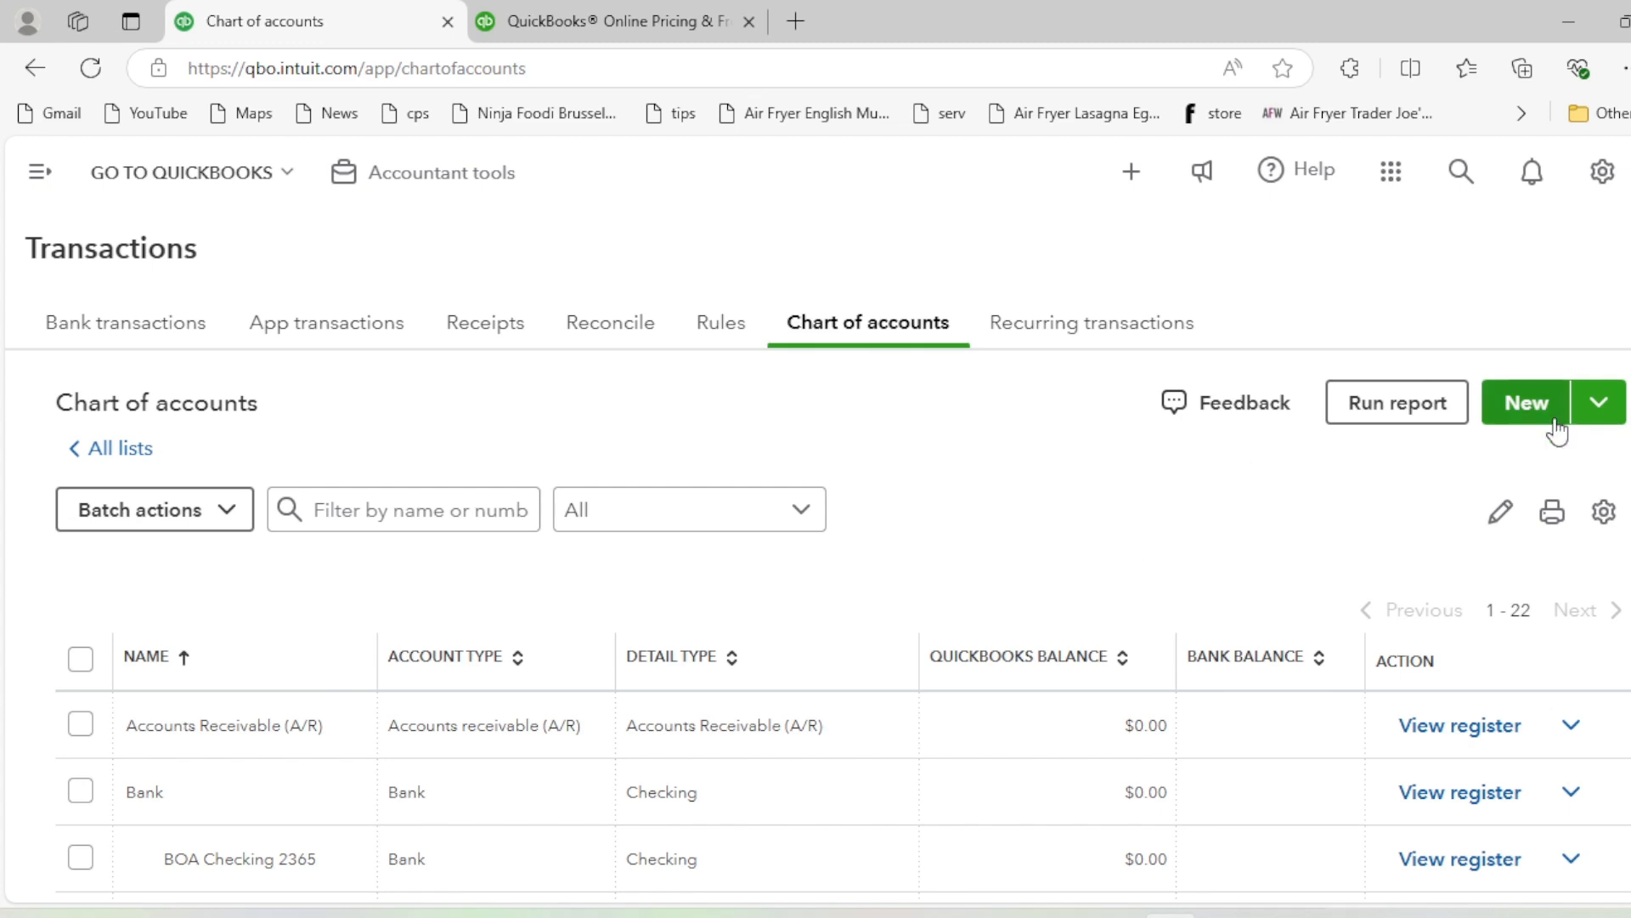
click(1526, 406)
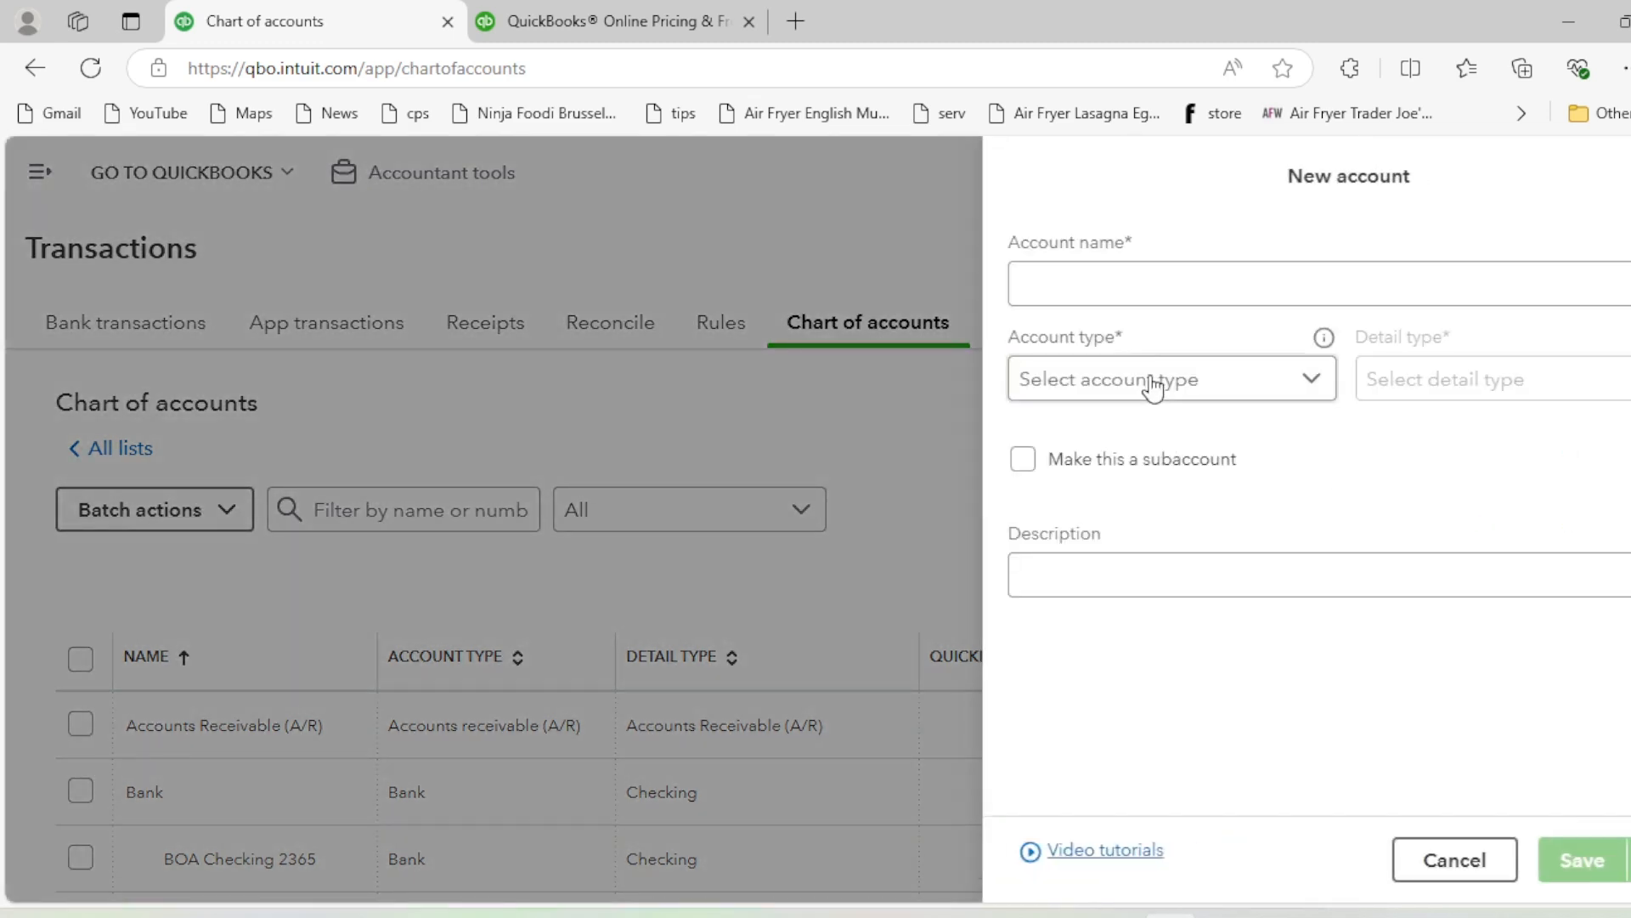
click(1157, 291)
text(Pee)
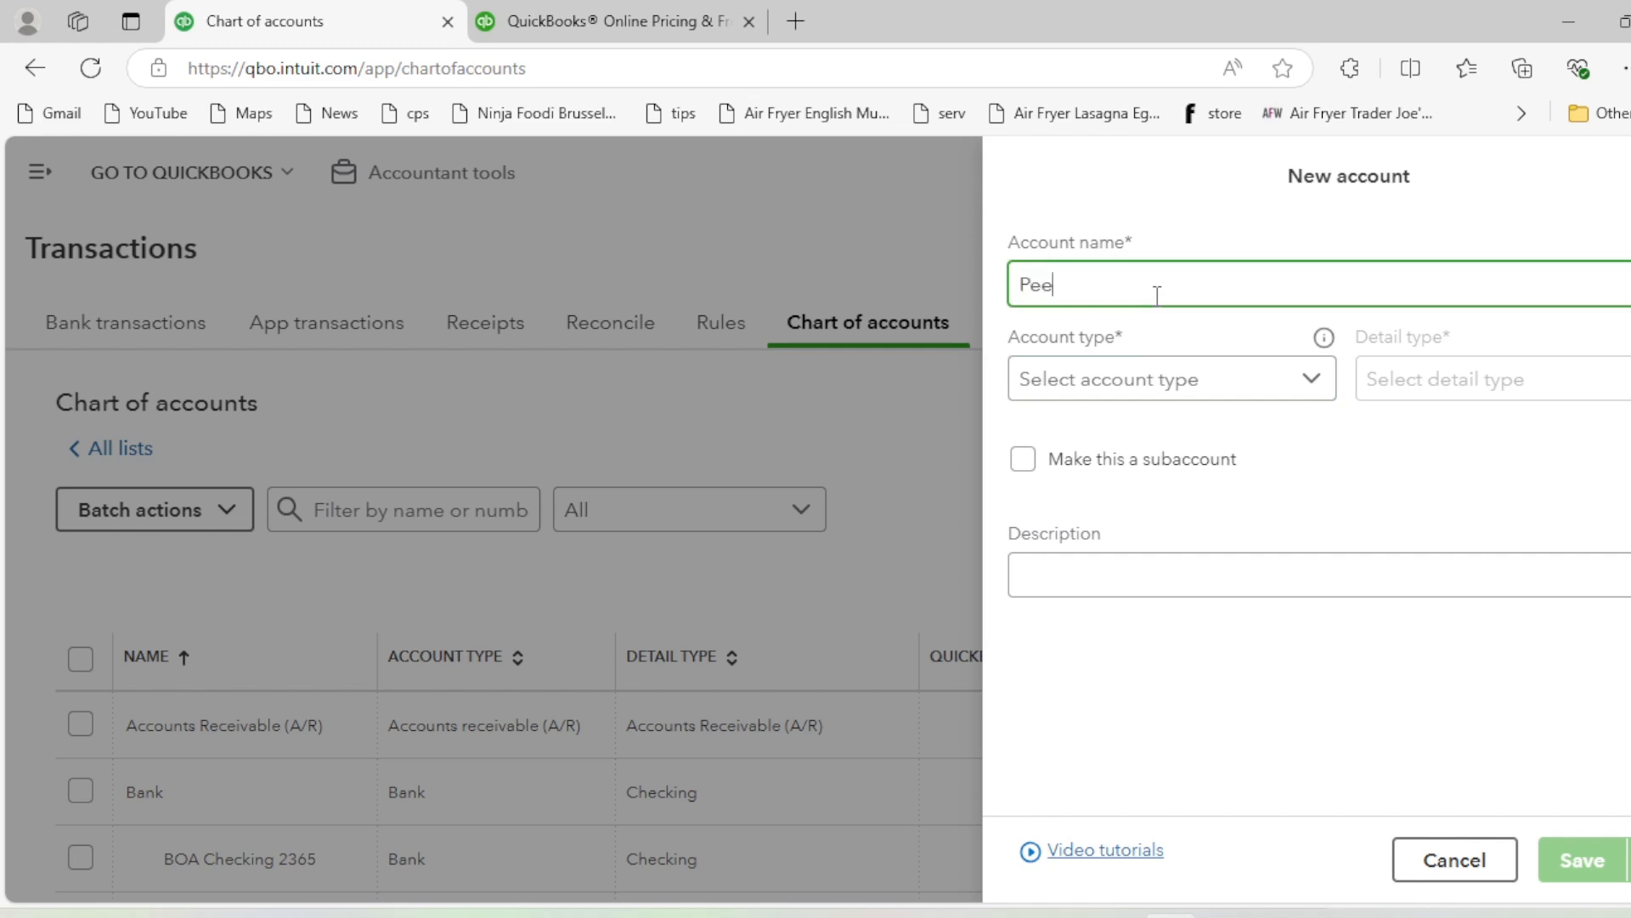
key(BackSpace)
text(tty Cash)
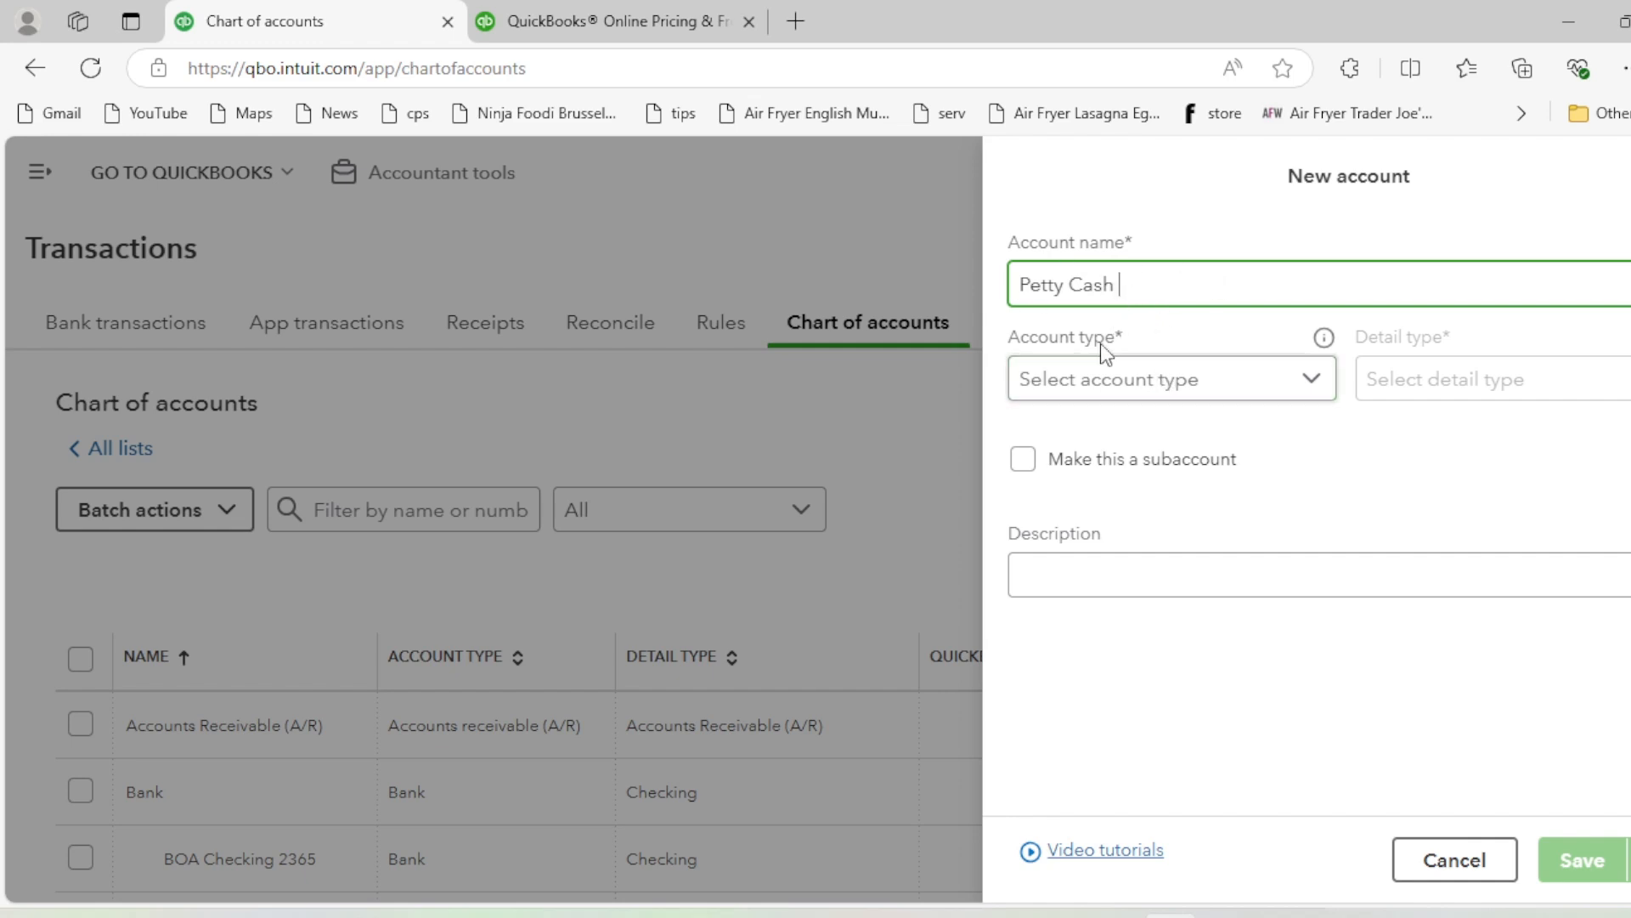
Set Petty Cash to account type Bank with detail type Cash on hand, and save the account
click(1099, 389)
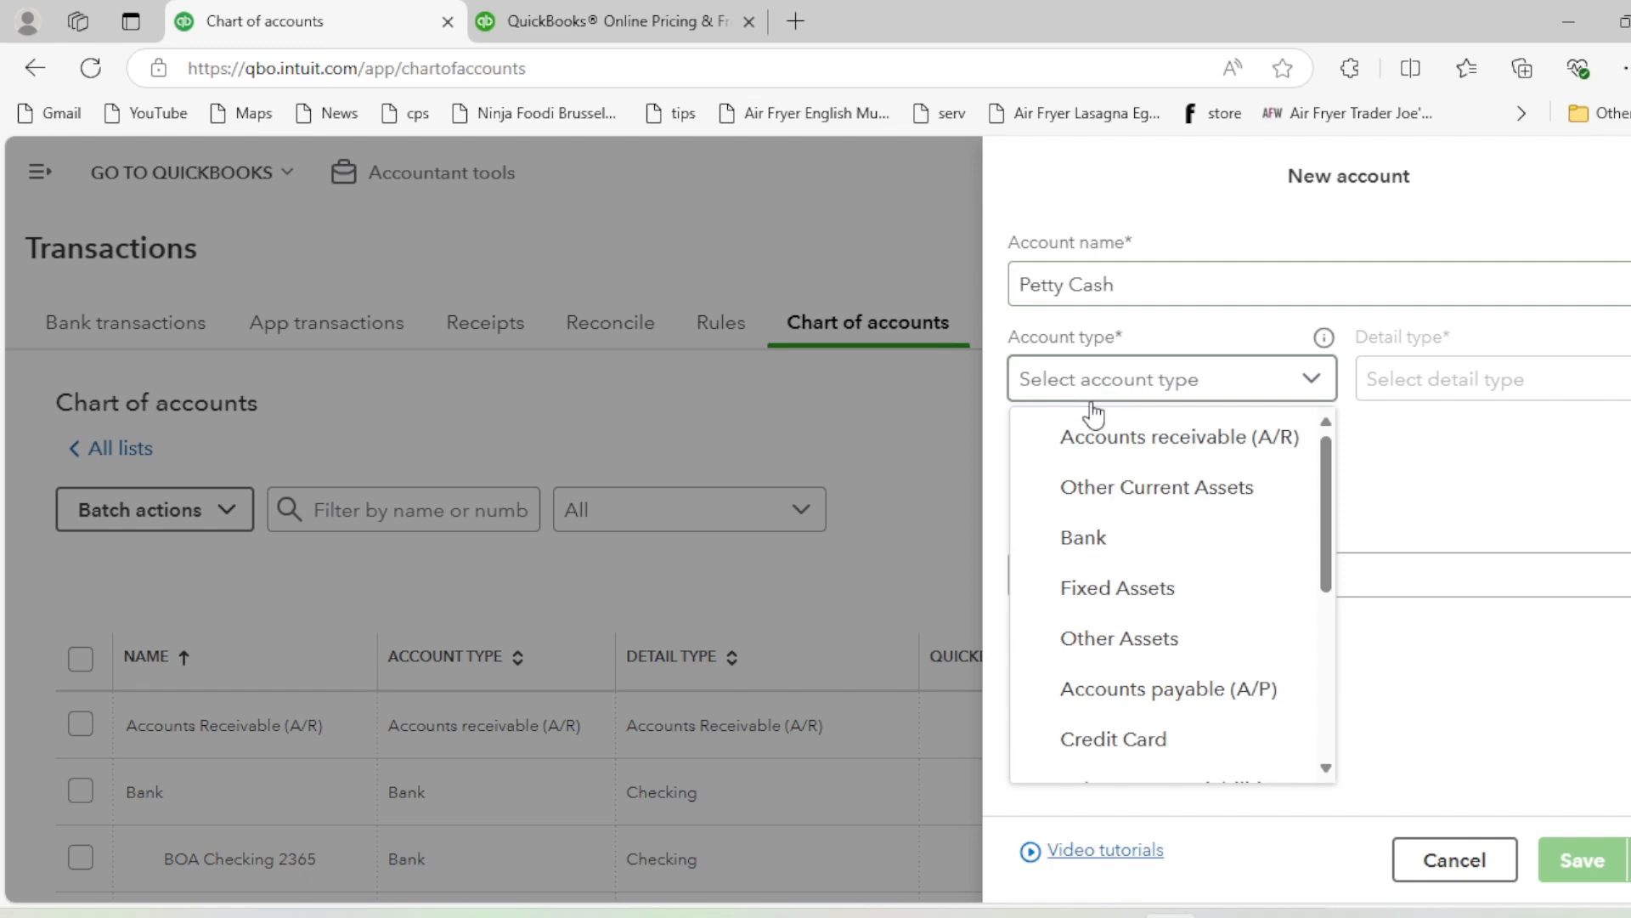
click(1135, 544)
click(1439, 393)
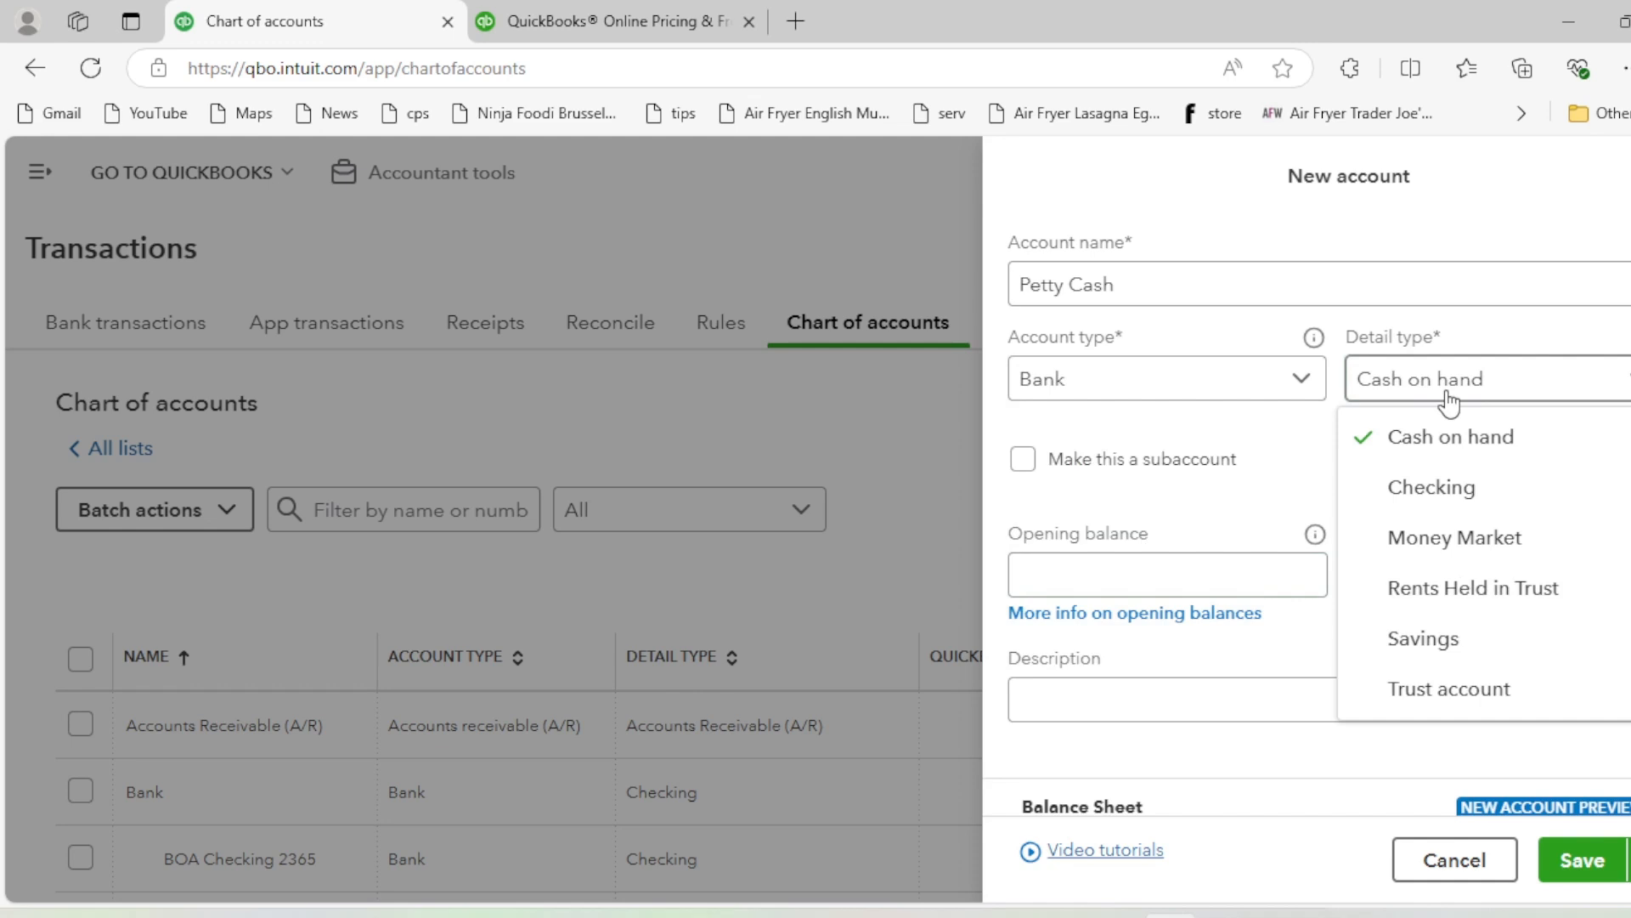
click(1467, 463)
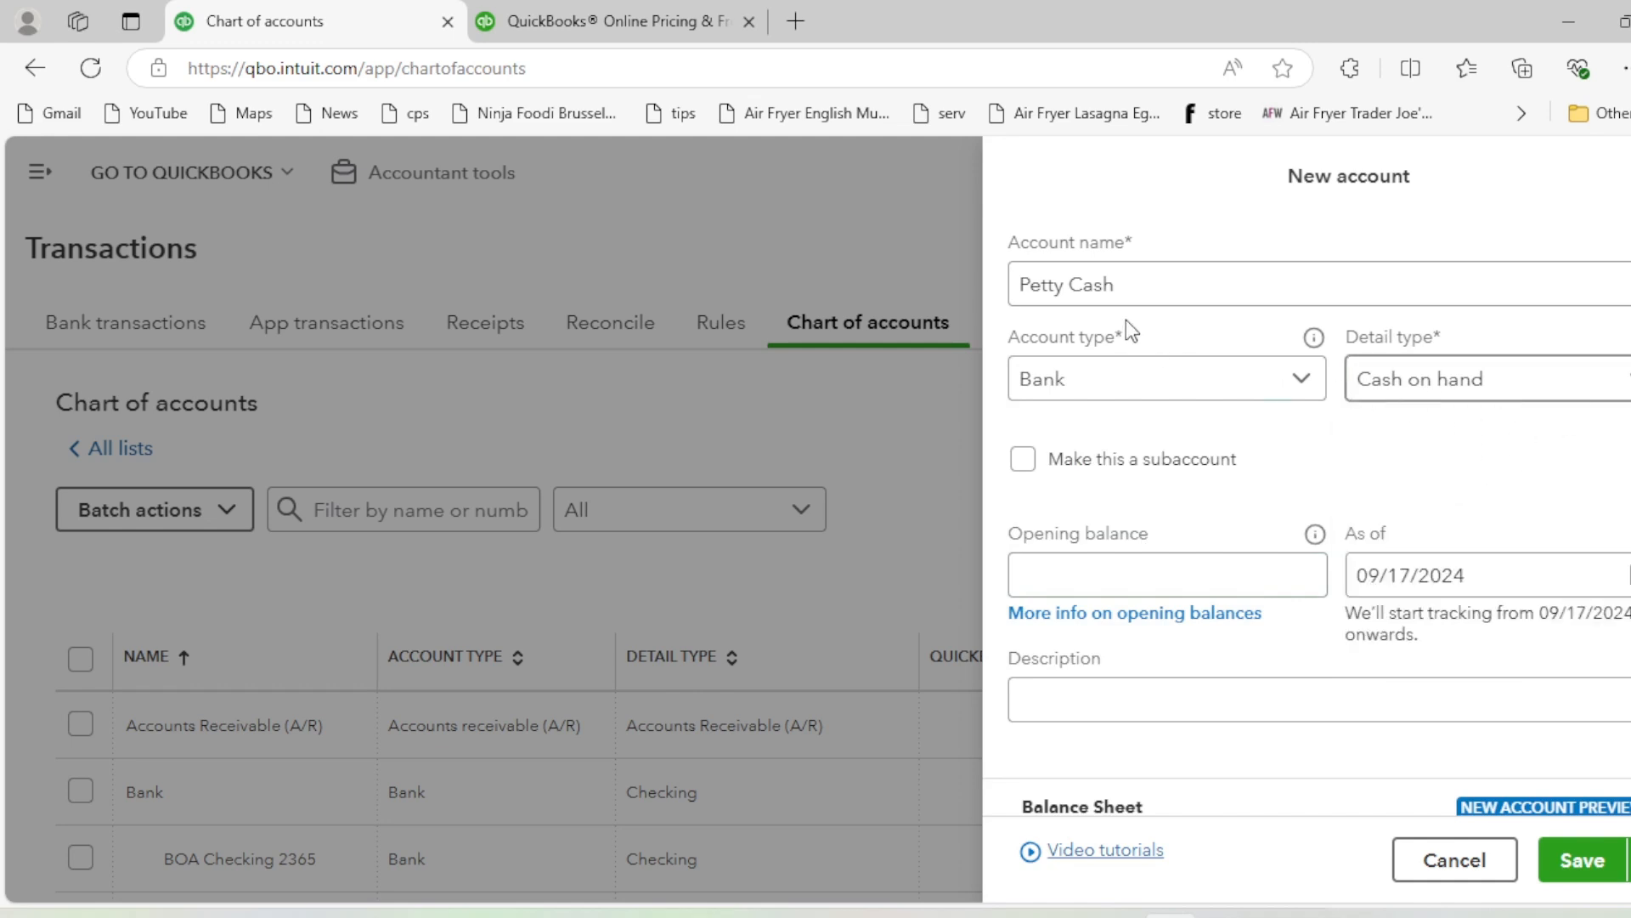
click(1166, 290)
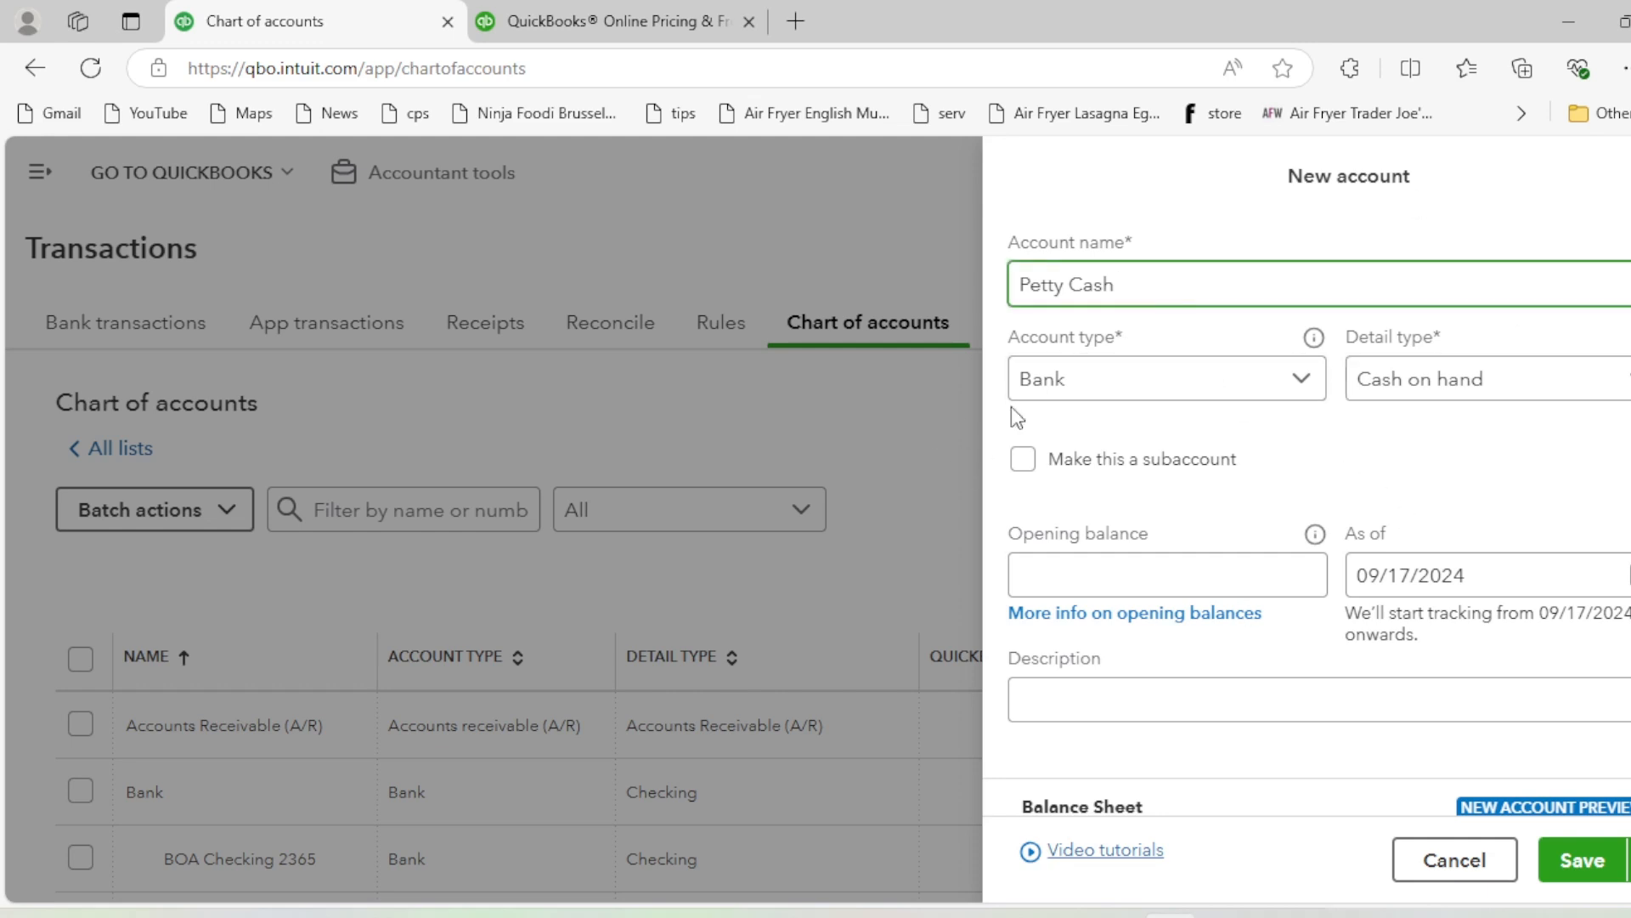
click(1578, 860)
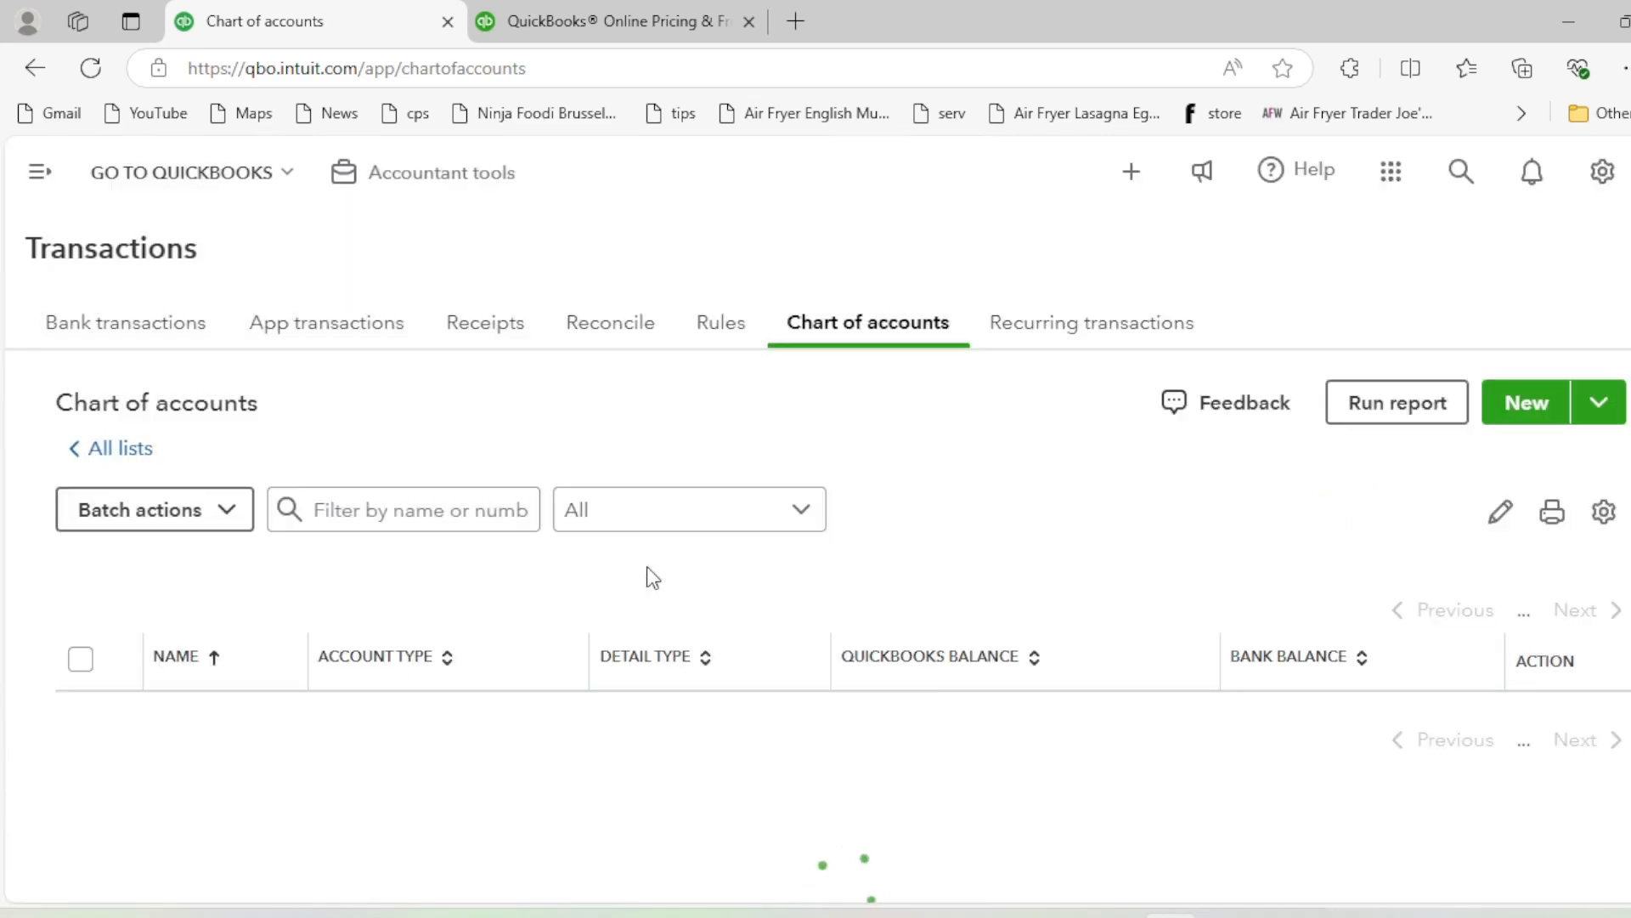
Find the Petty Cash account in the chart of accounts and open it for editing
scroll(644, 554, down, 3)
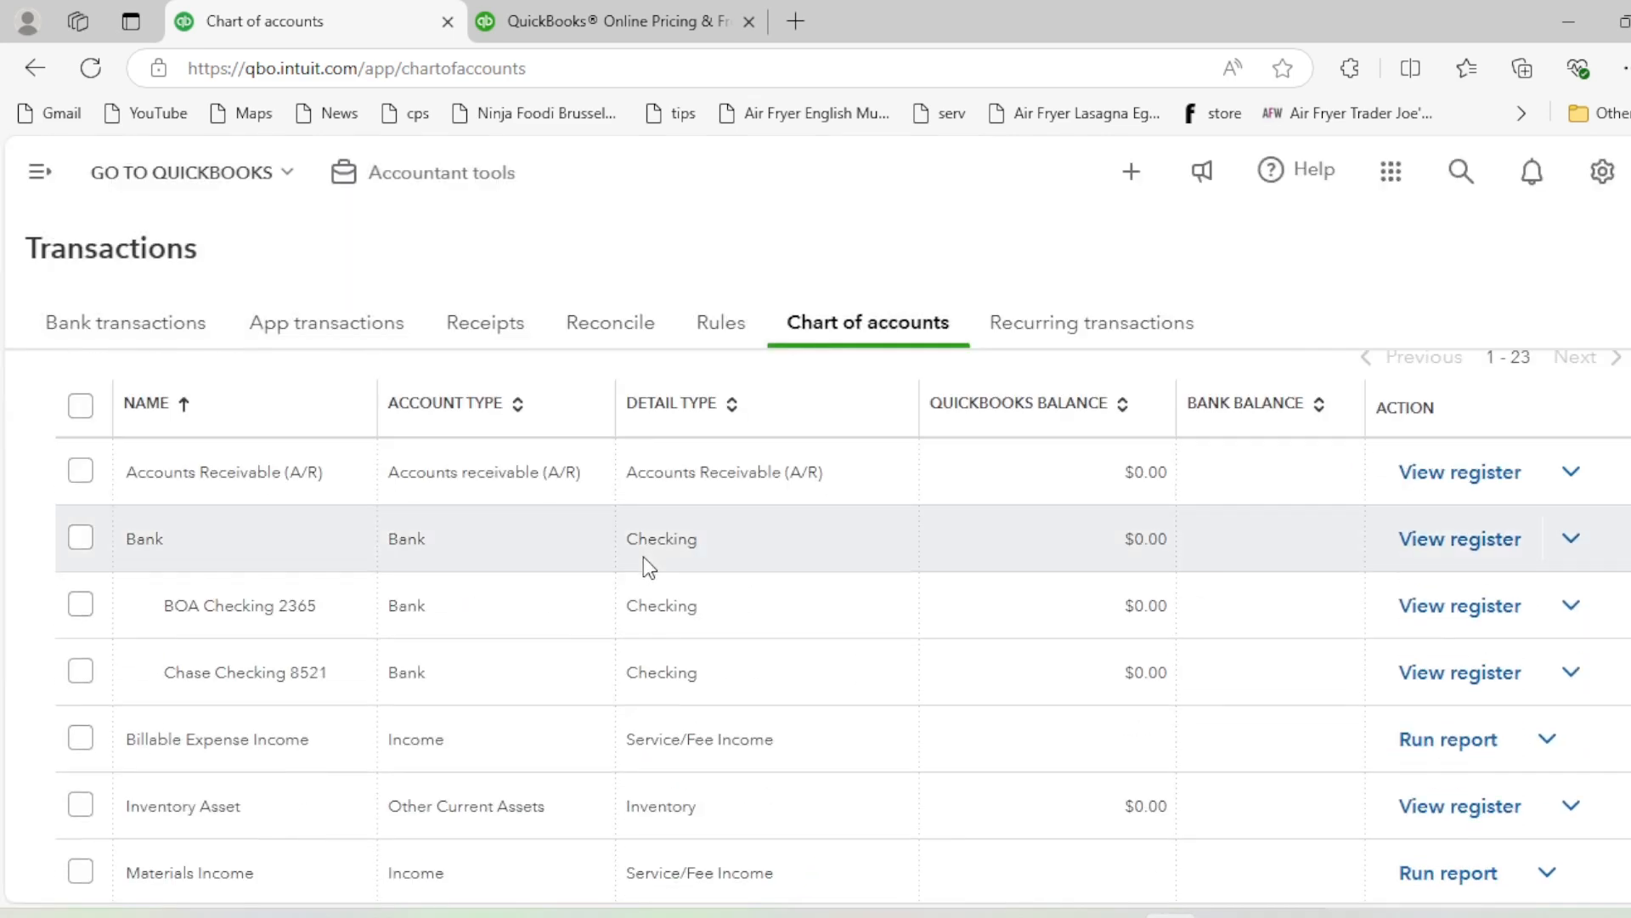
scroll(644, 557, down, 3)
scroll(576, 646, up, 3)
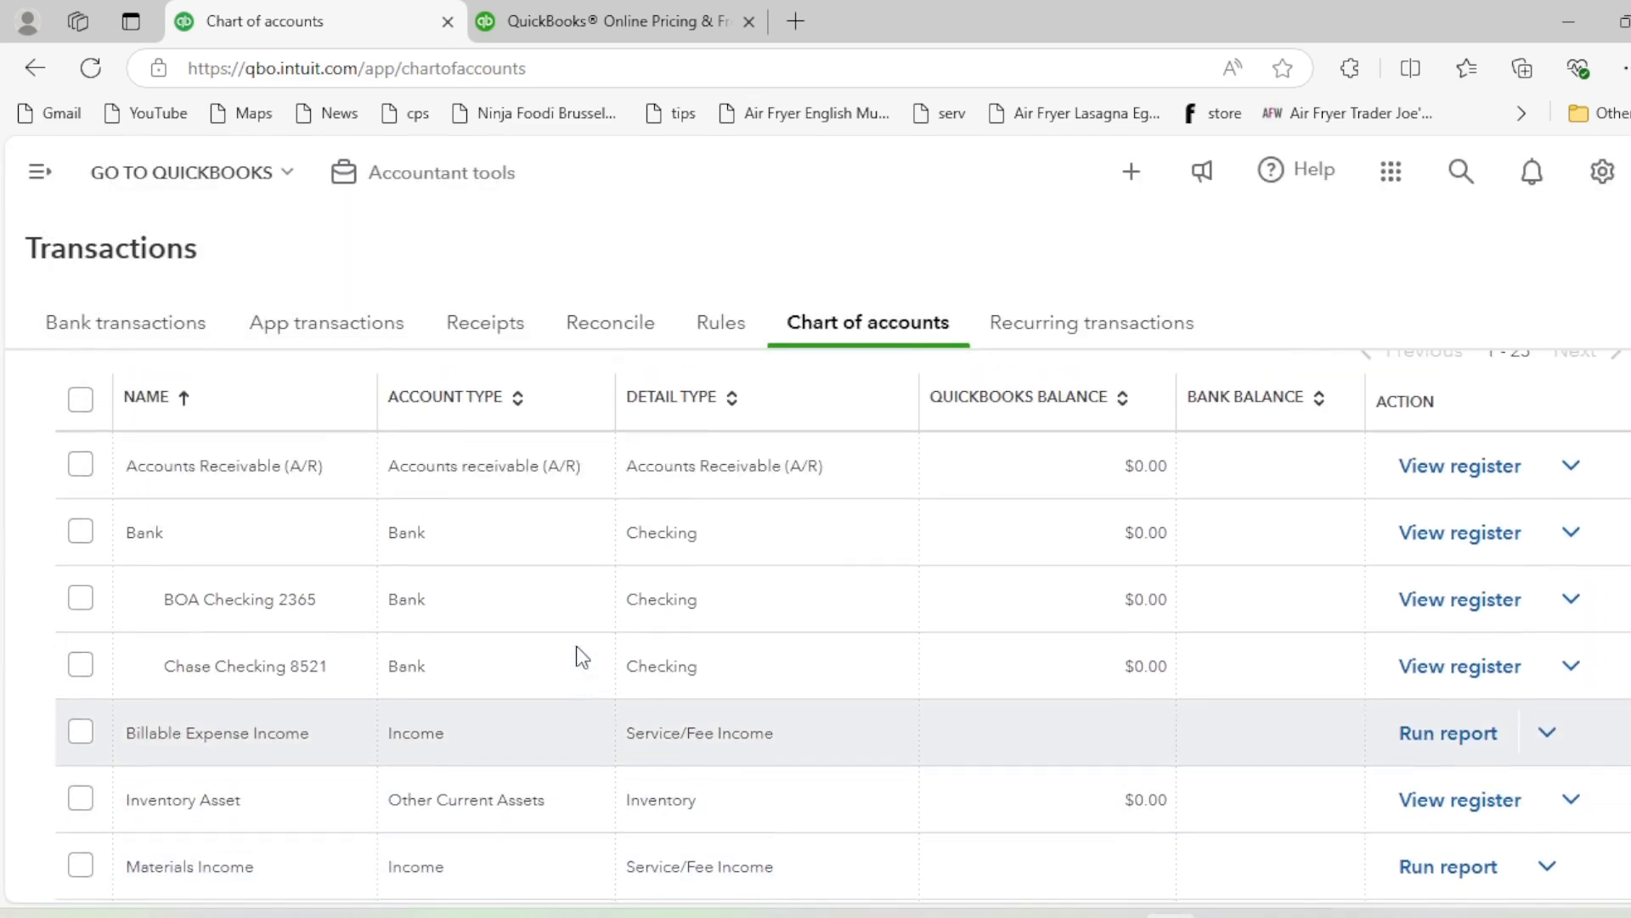
scroll(455, 535, up, 2)
scroll(452, 536, down, 4)
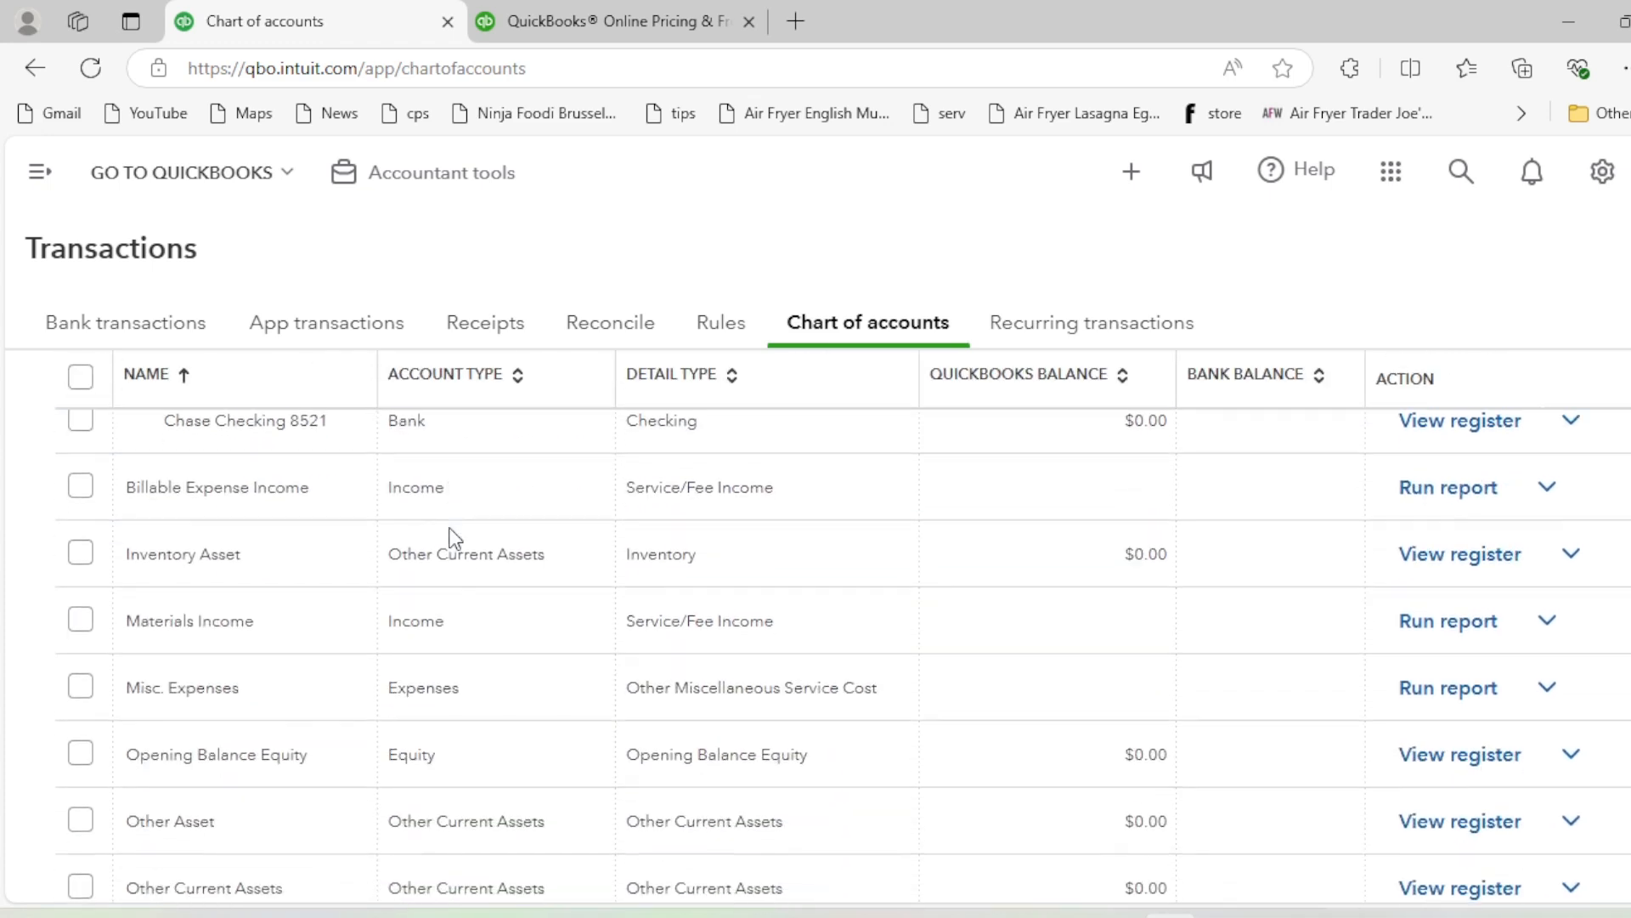
scroll(452, 537, down, 5)
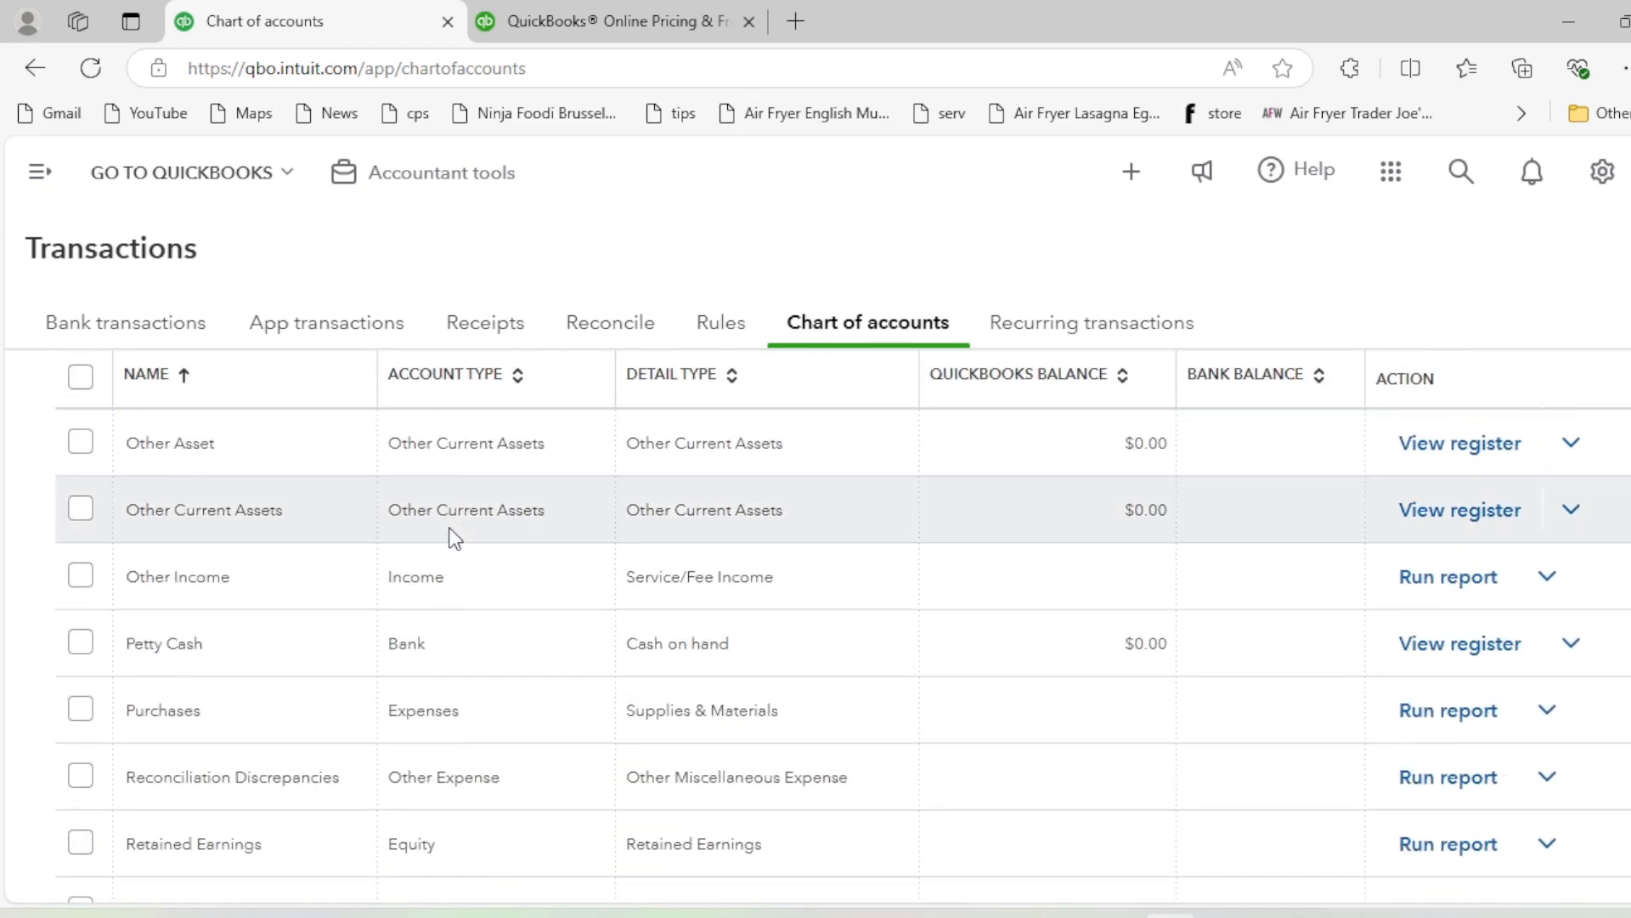
click(1568, 647)
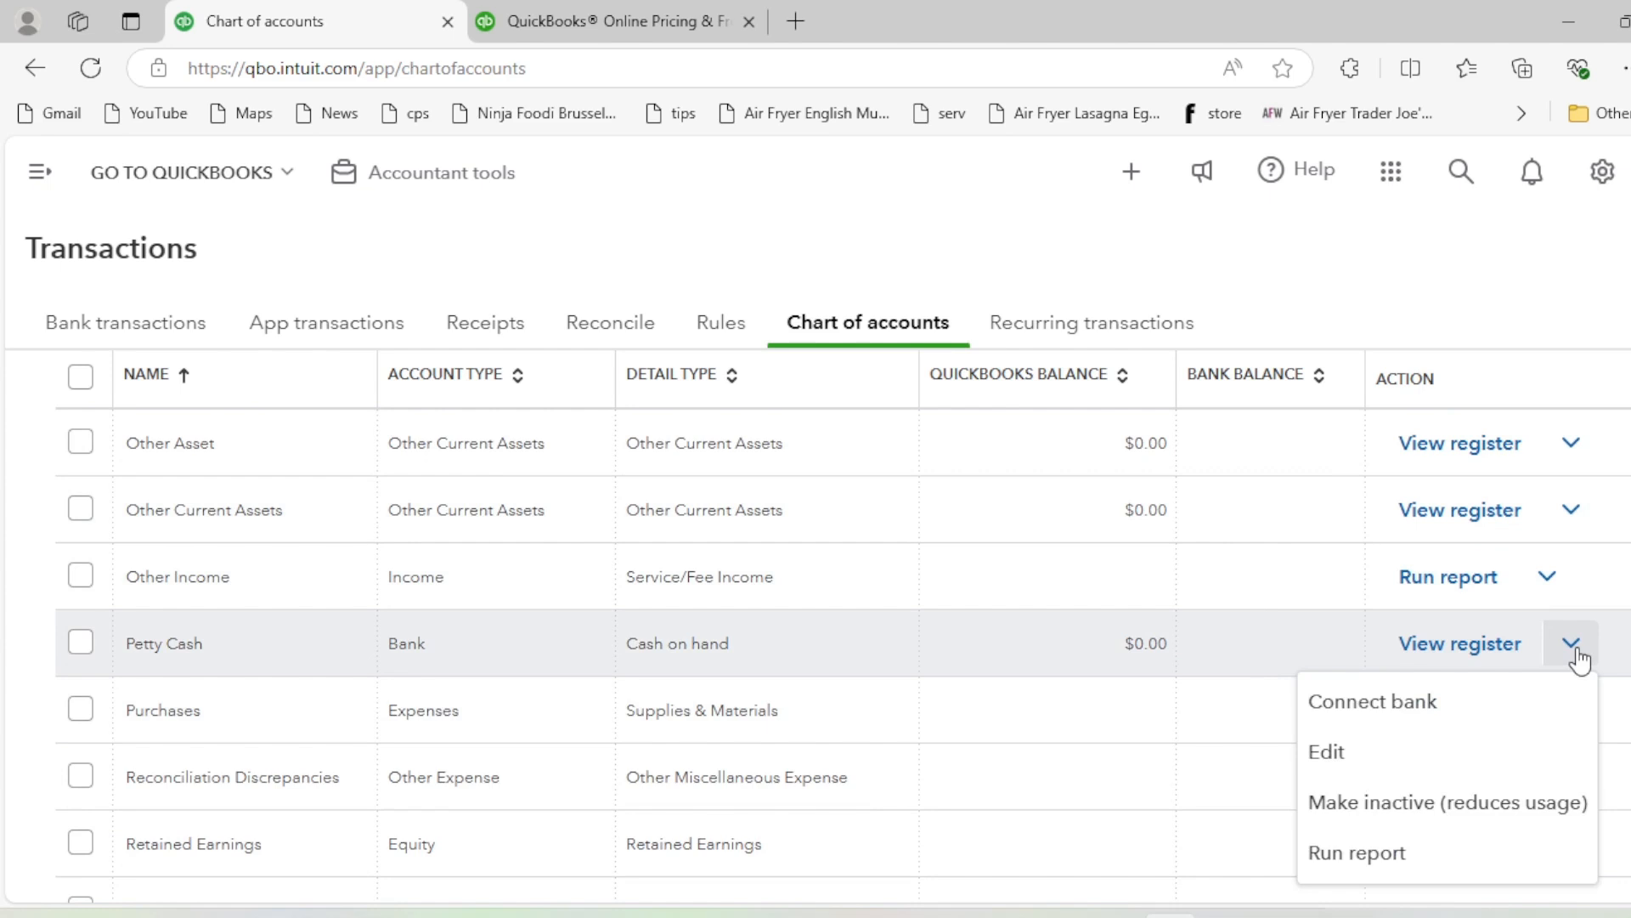
click(1334, 751)
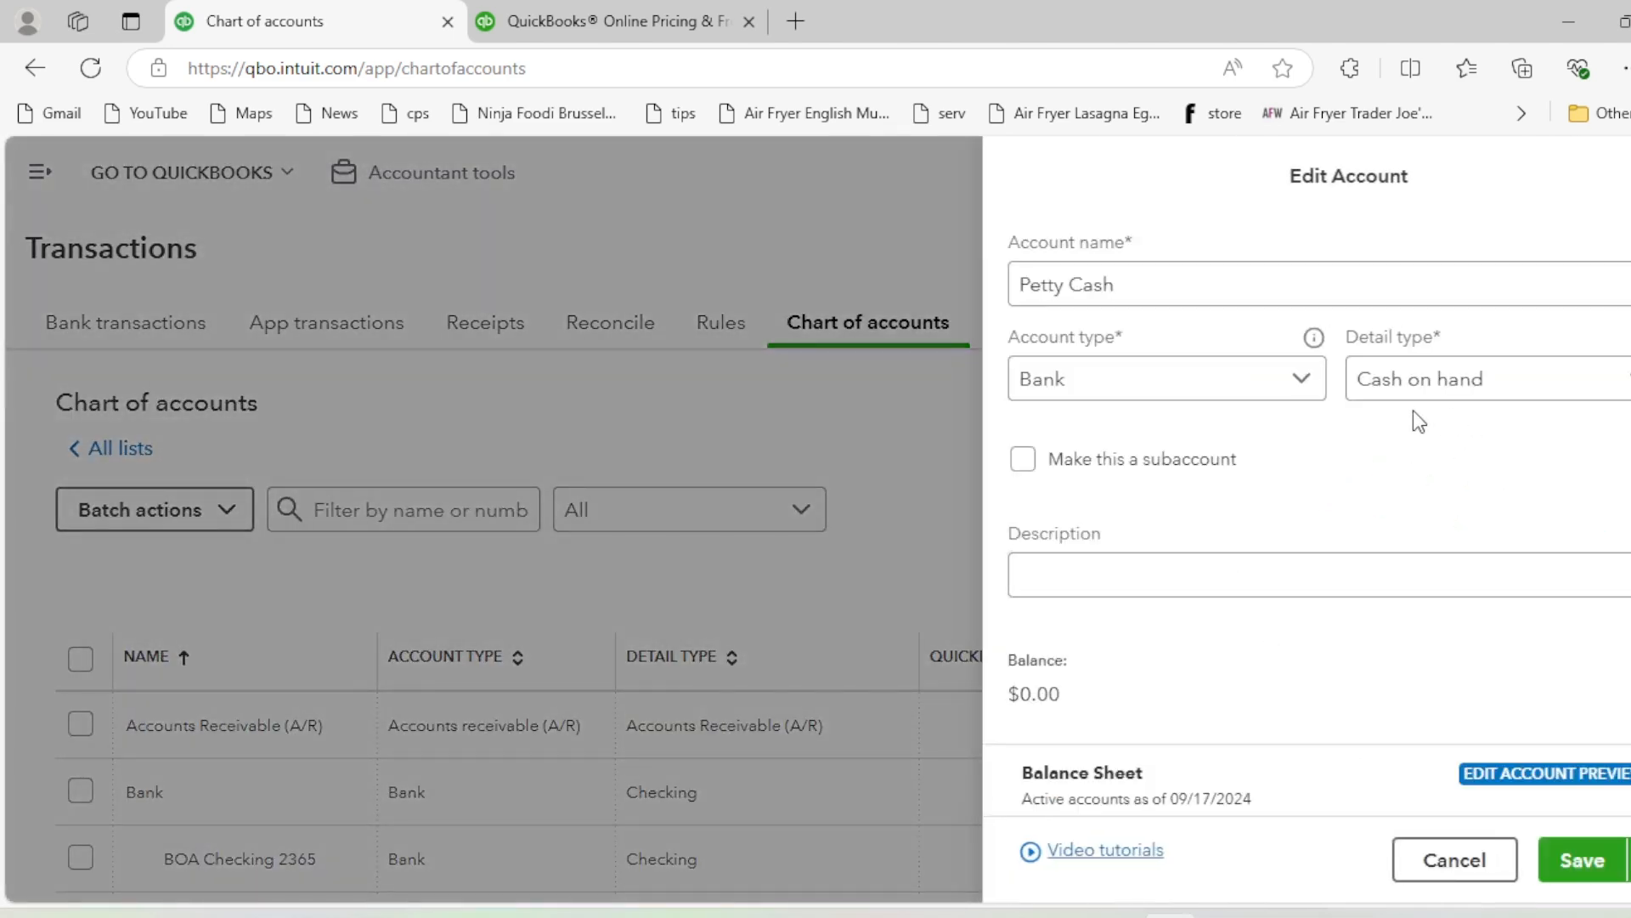
Make Petty Cash a subaccount with Bank as its parent, save it, and check the account list
click(1024, 461)
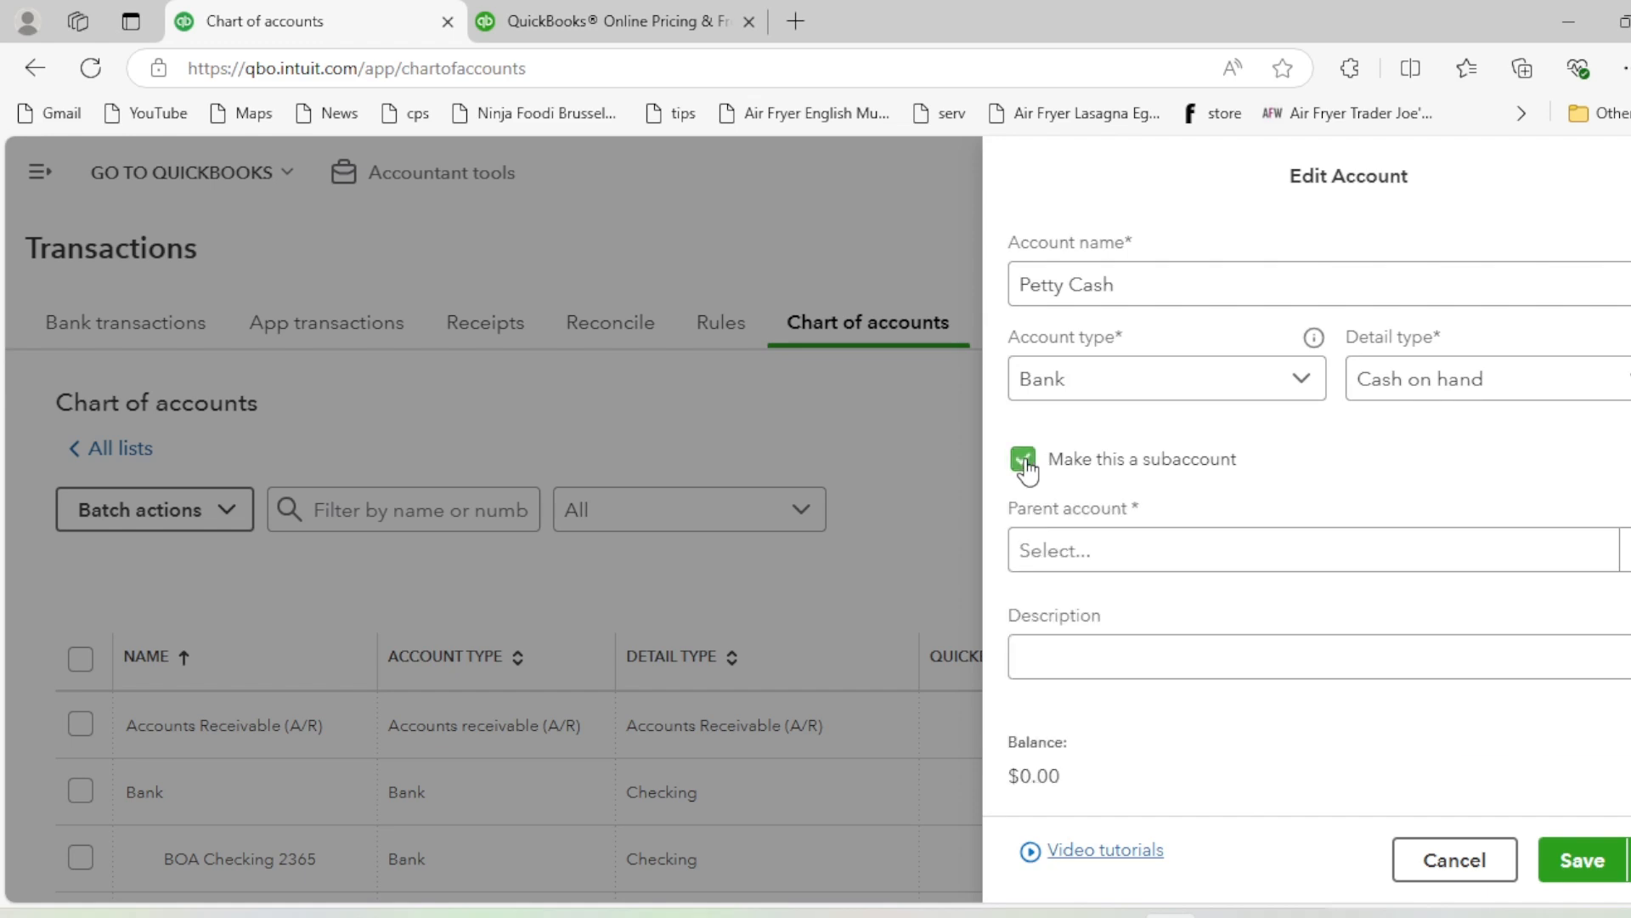
click(1203, 553)
click(1152, 609)
click(1581, 859)
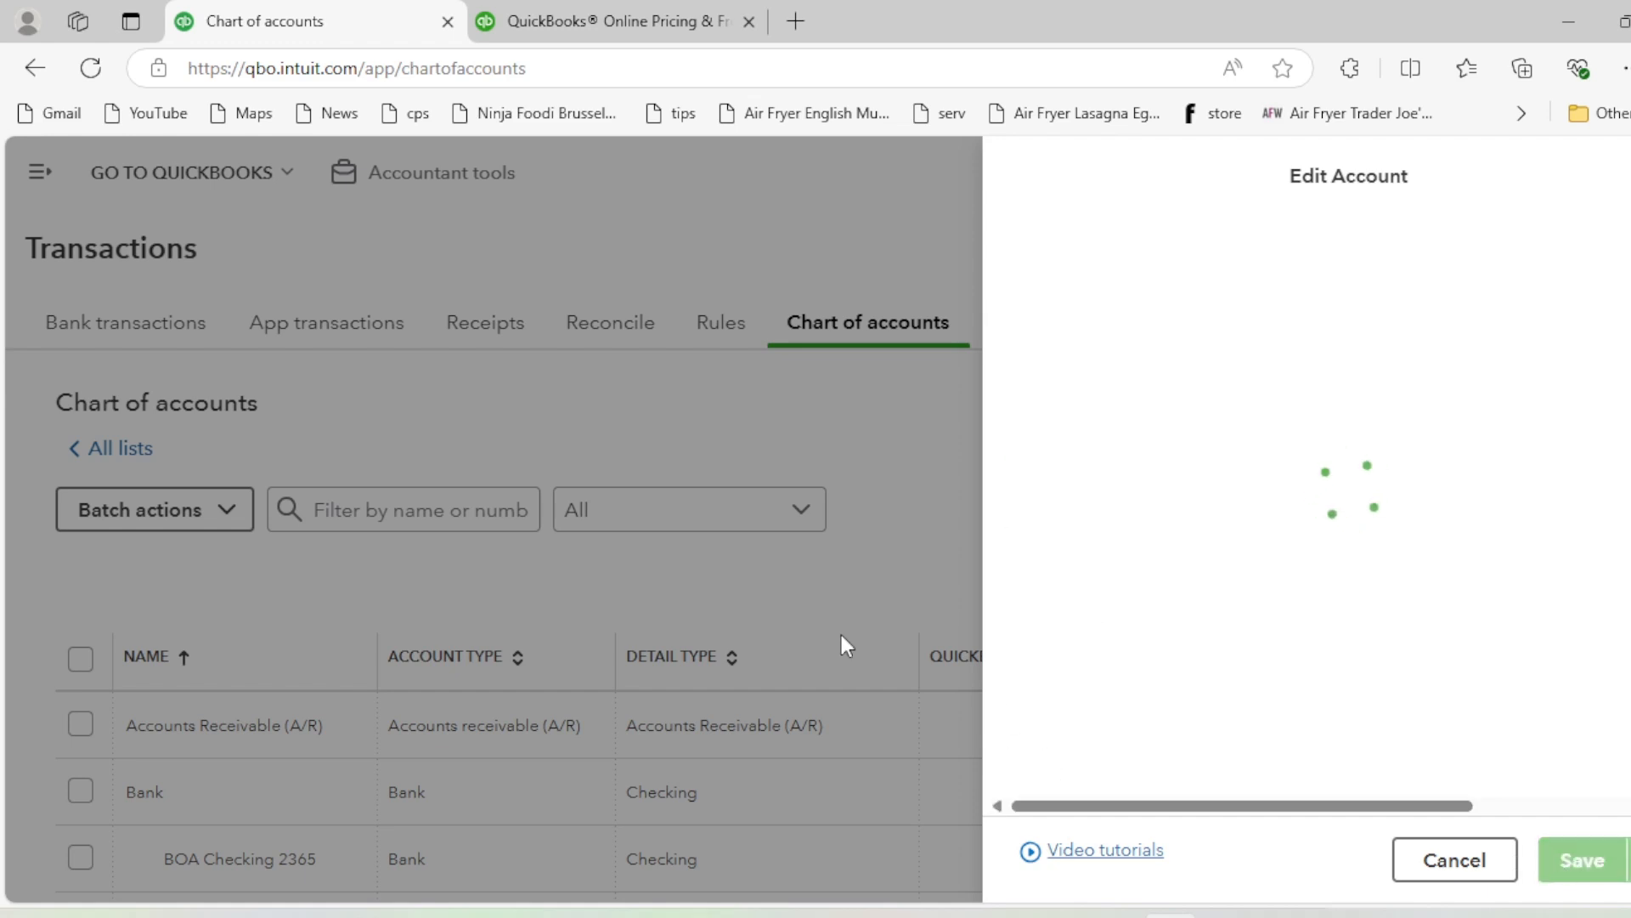
scroll(552, 586, down, 10)
scroll(491, 593, down, 3)
scroll(491, 593, up, 12)
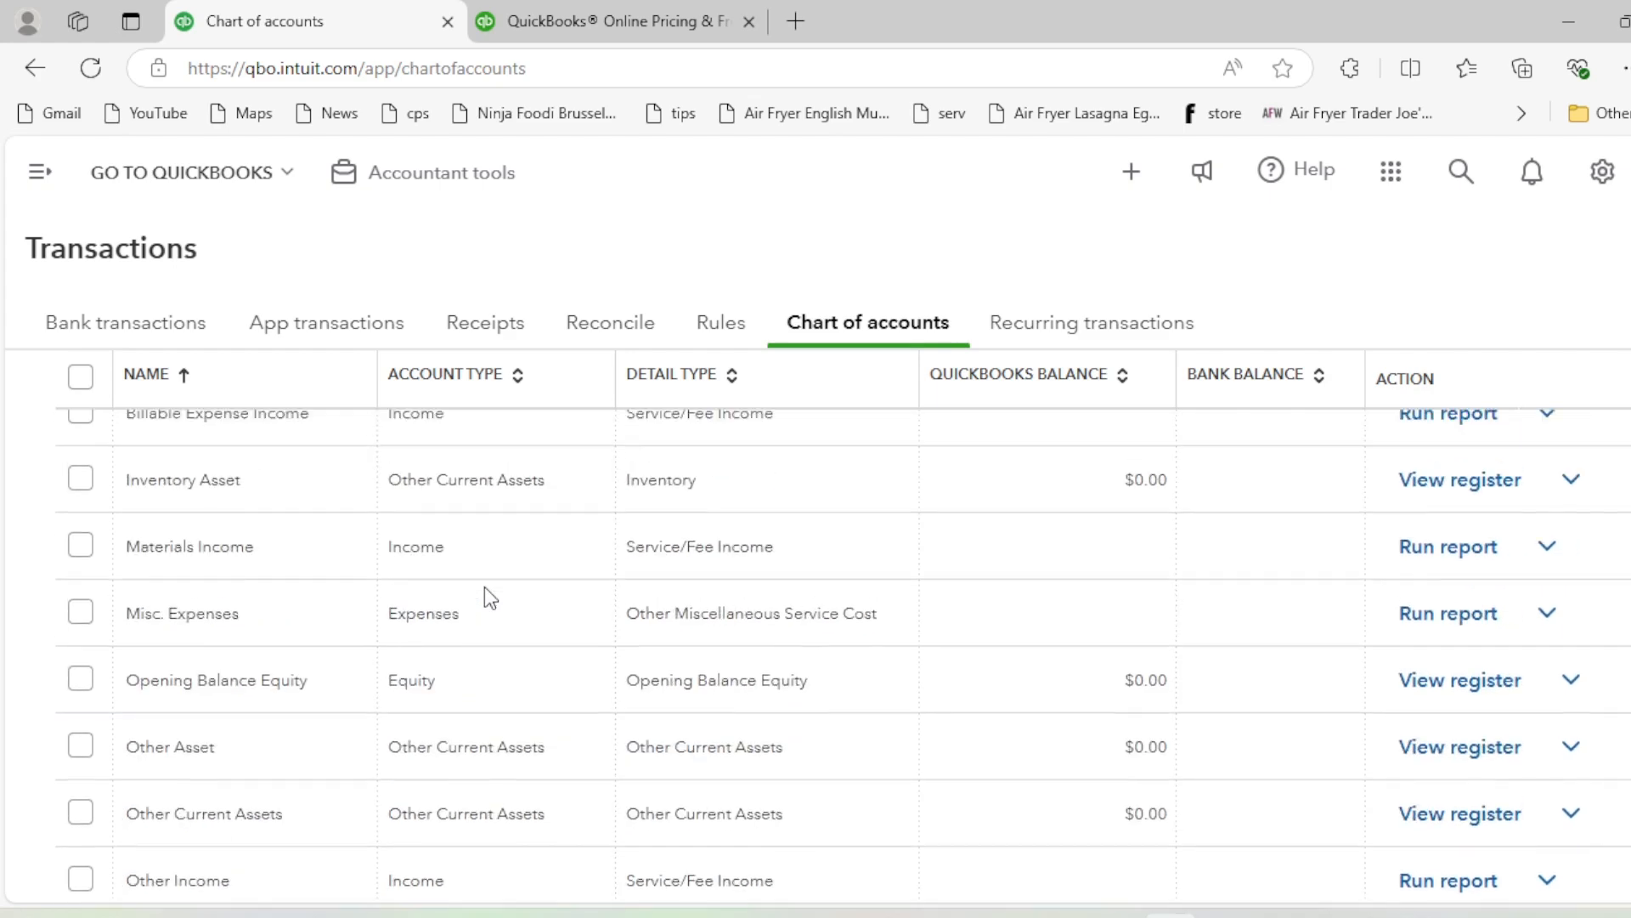
Review the names, account types and detail types of the accounts throughout the chart of accounts
scroll(485, 620, down, 1)
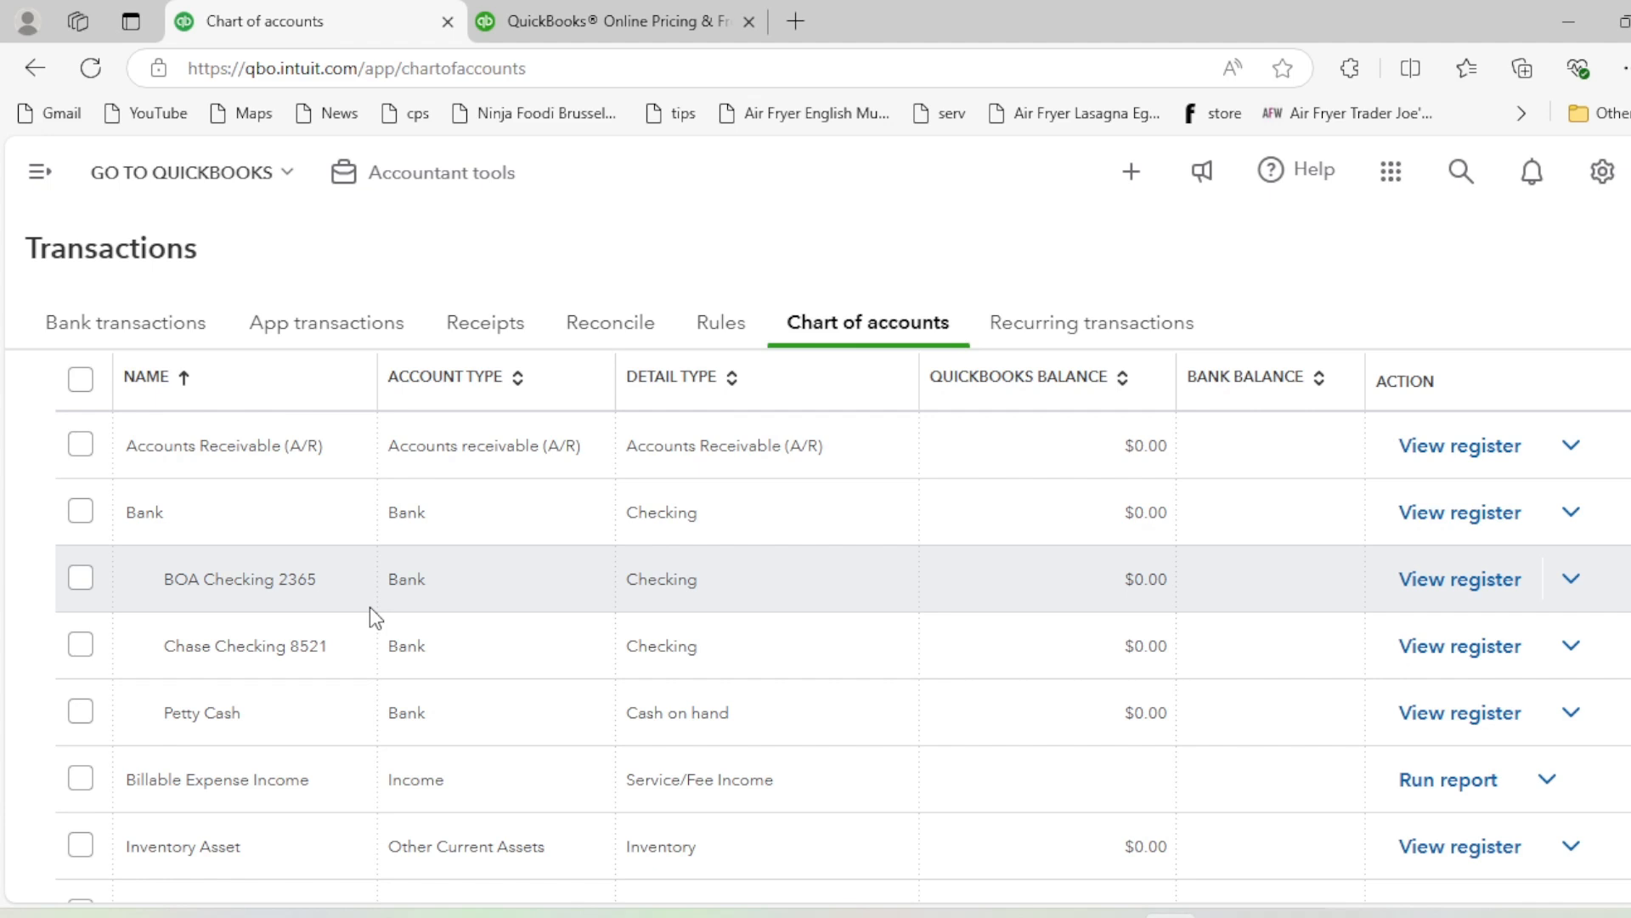
scroll(528, 551, down, 1)
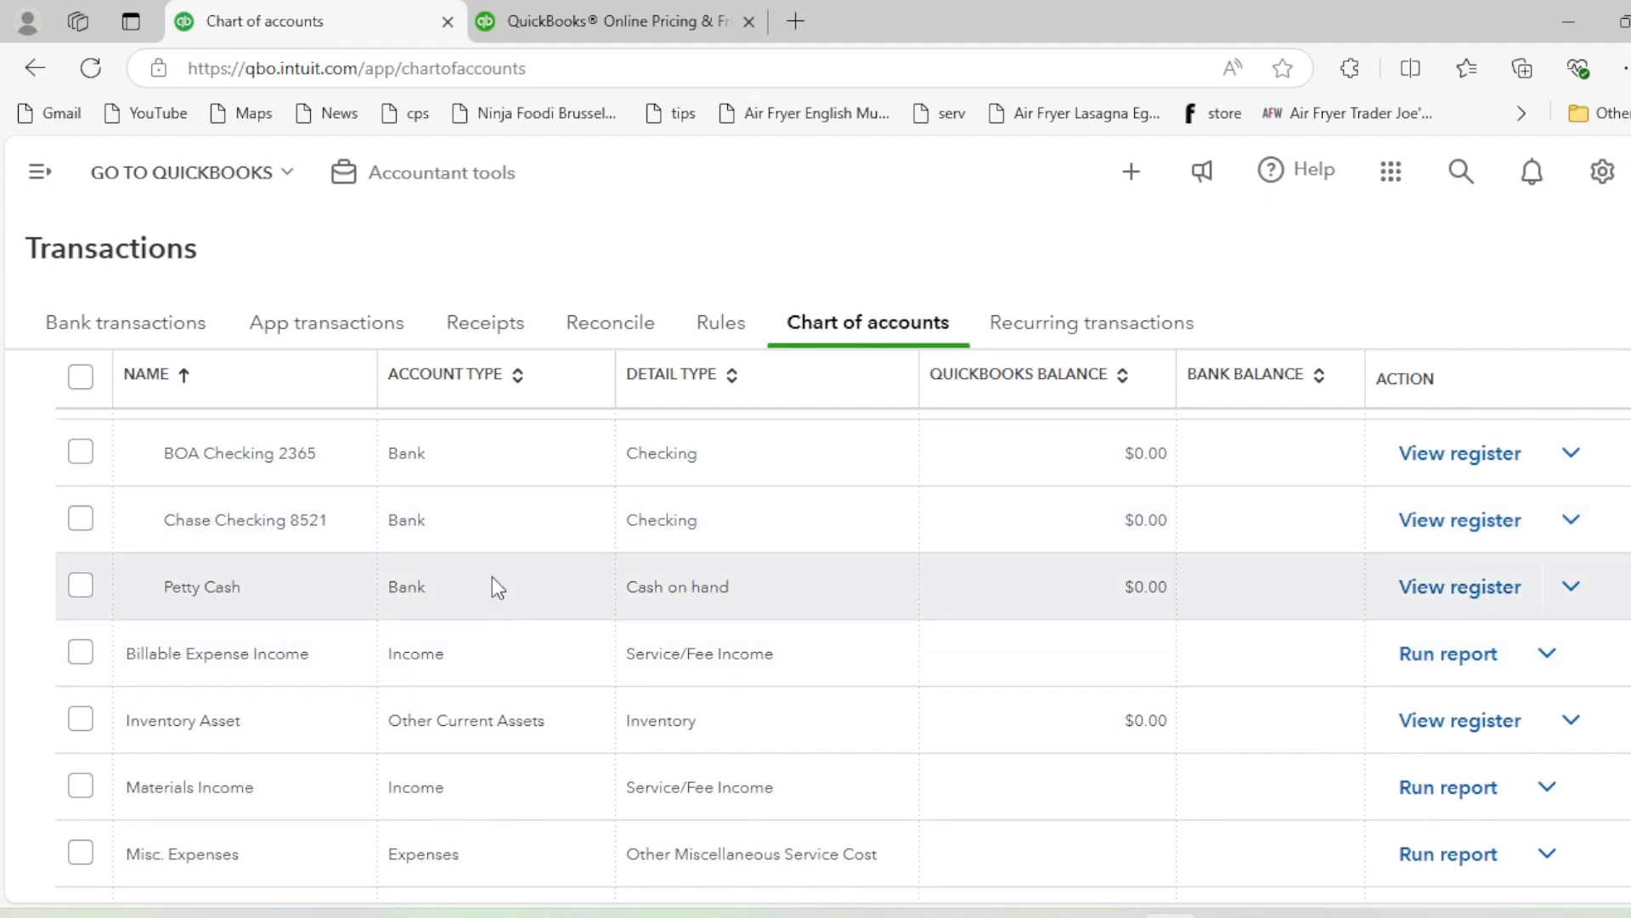
scroll(492, 583, up, 1)
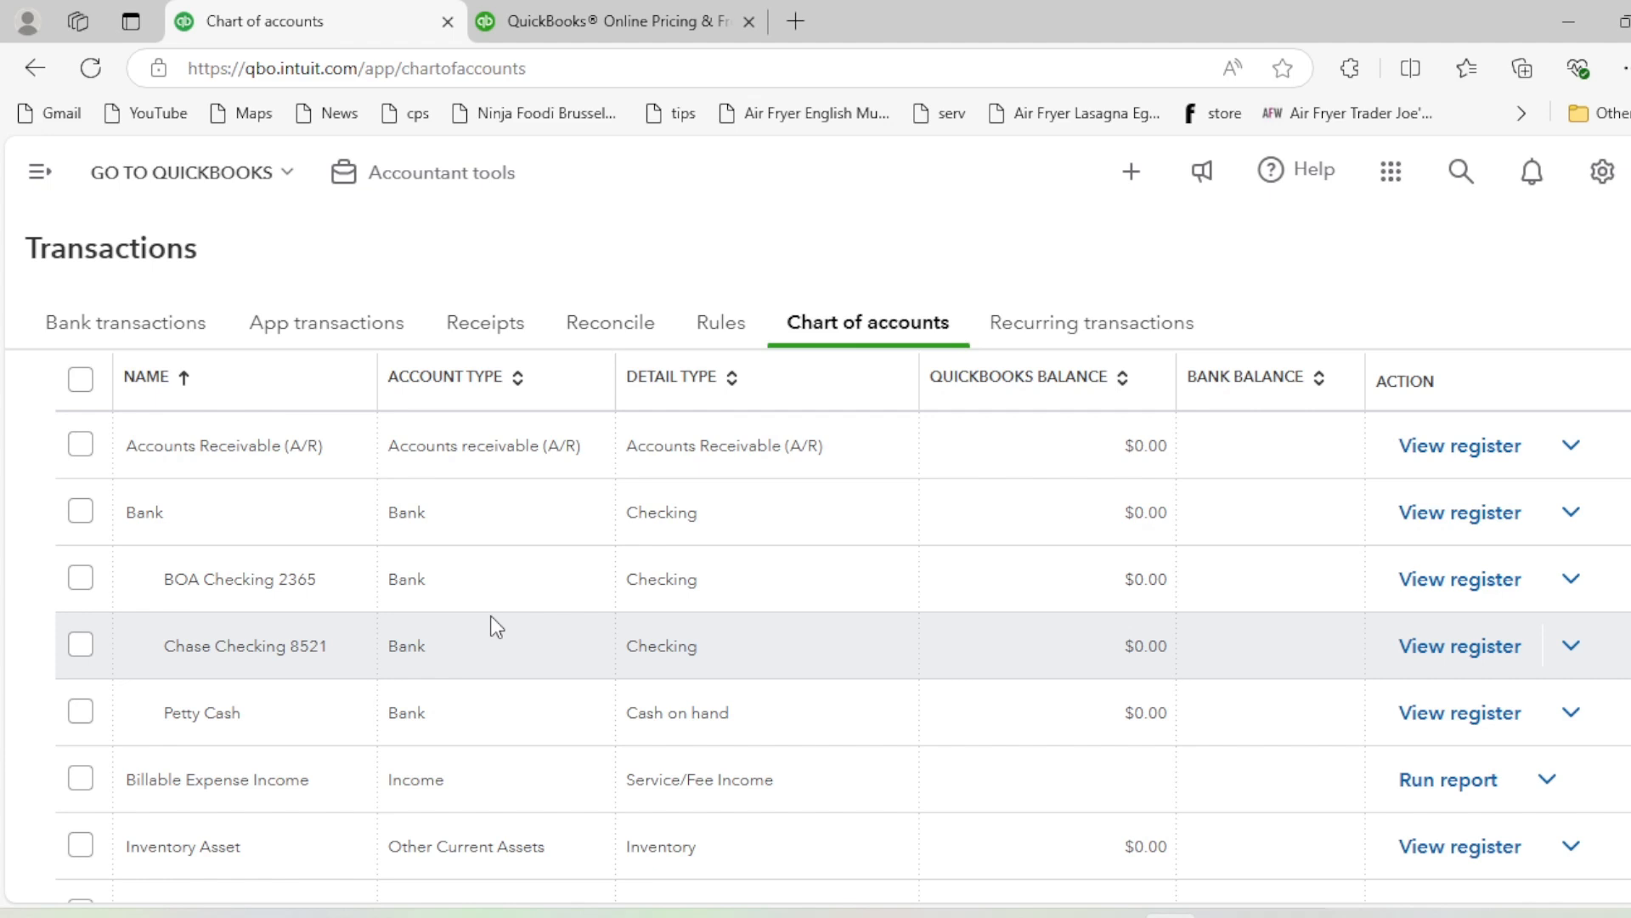
scroll(491, 617, down, 2)
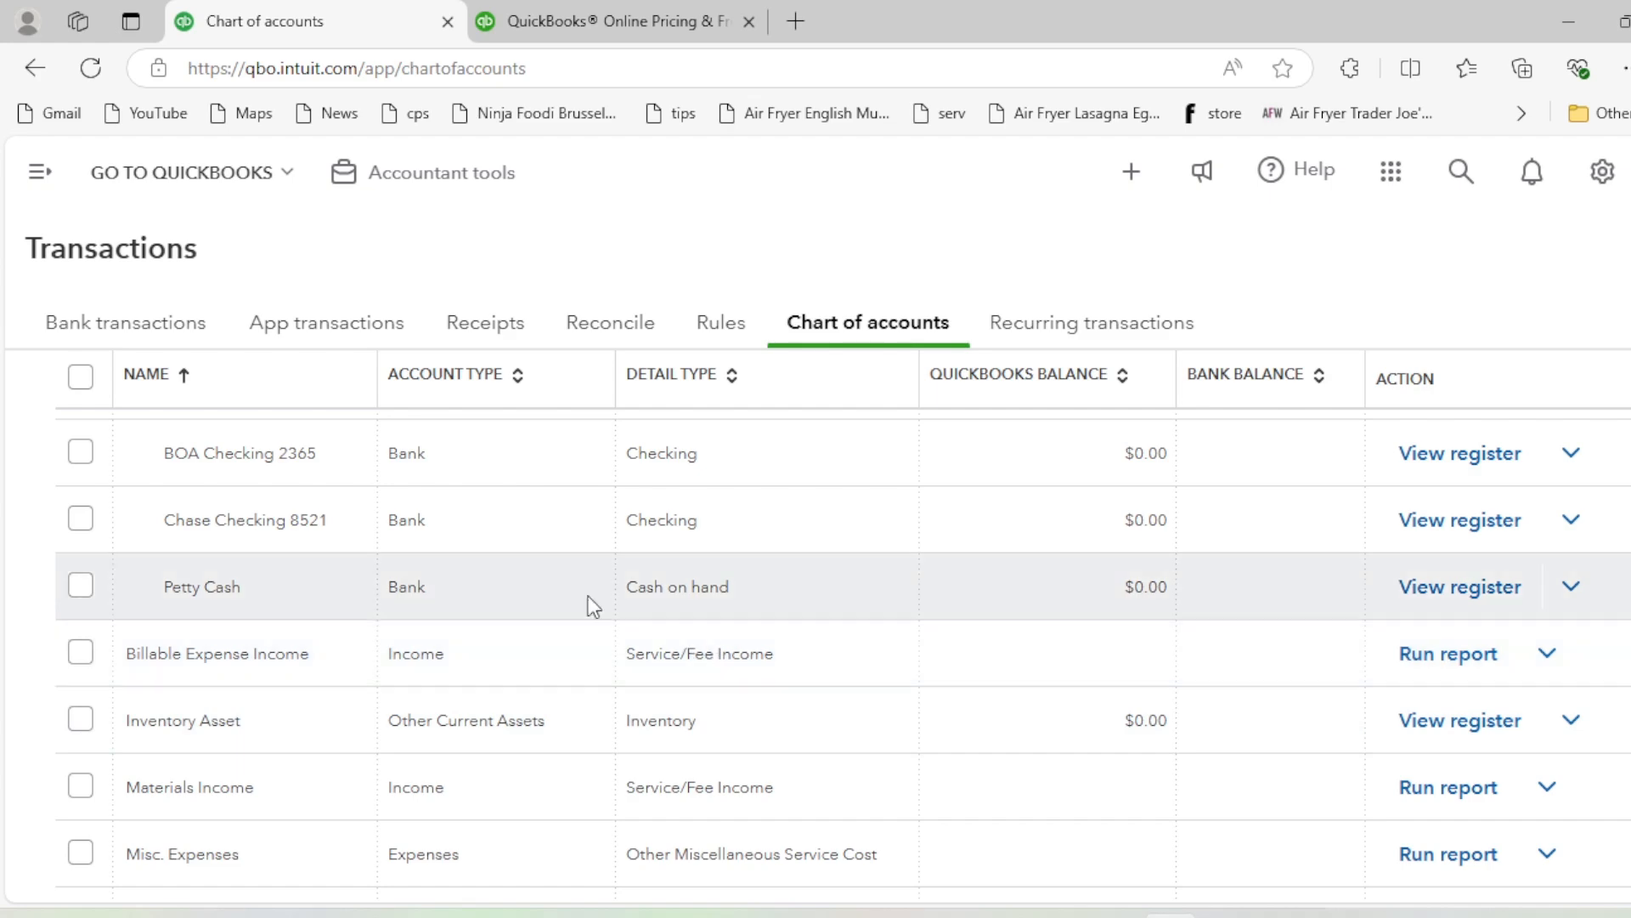
scroll(451, 582, down, 2)
scroll(507, 644, down, 6)
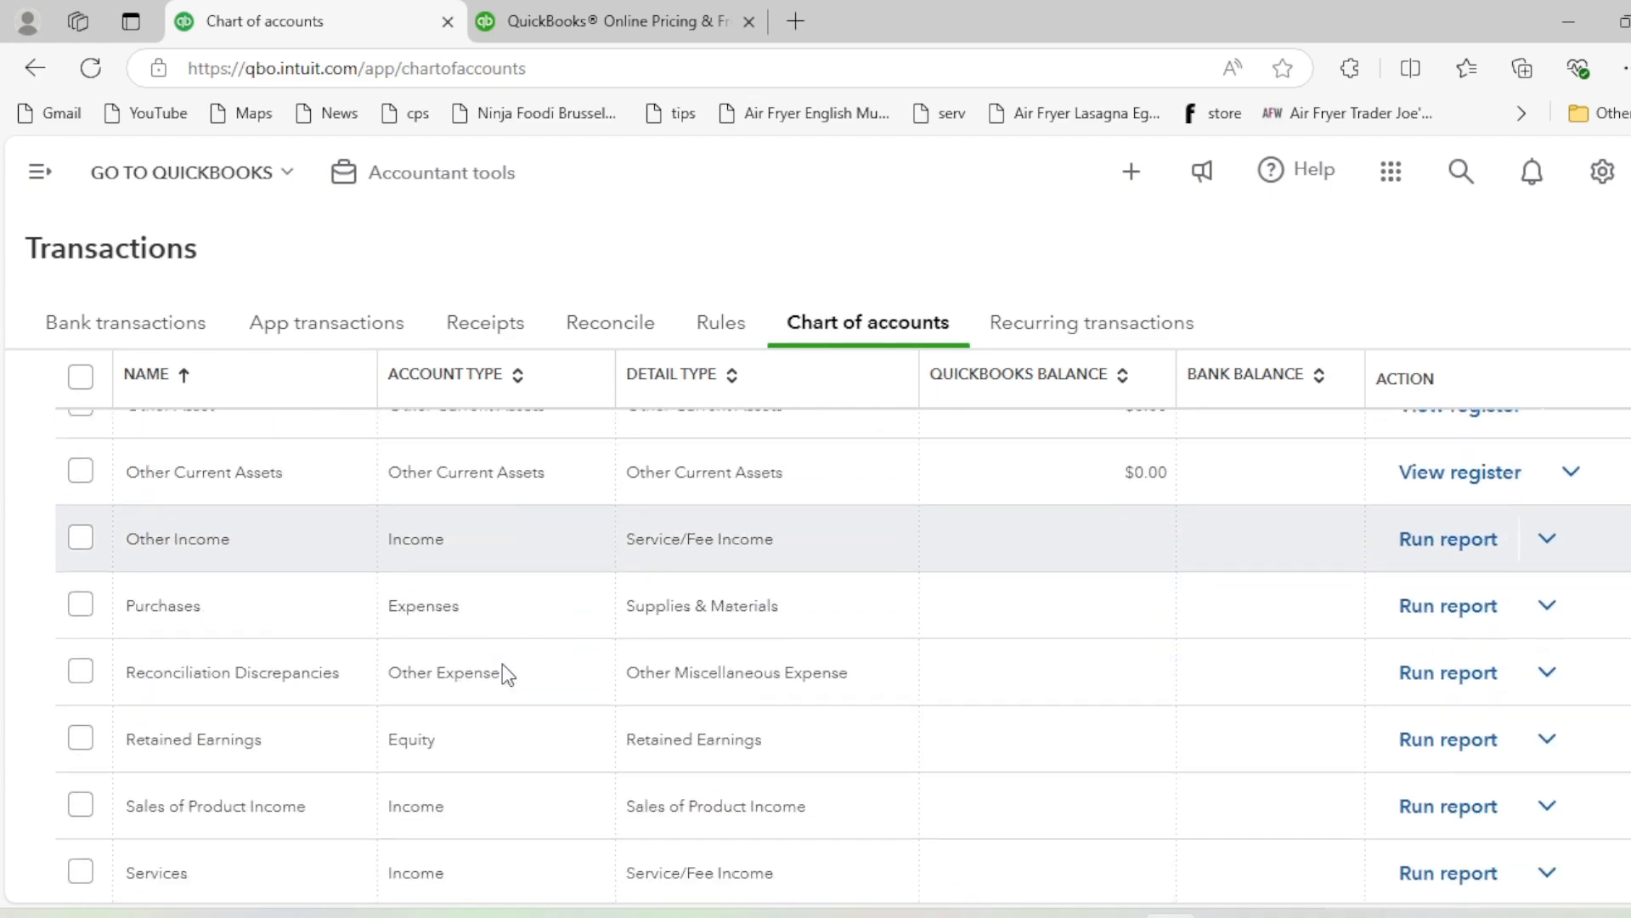
scroll(342, 470, up, 3)
scroll(367, 714, down, 2)
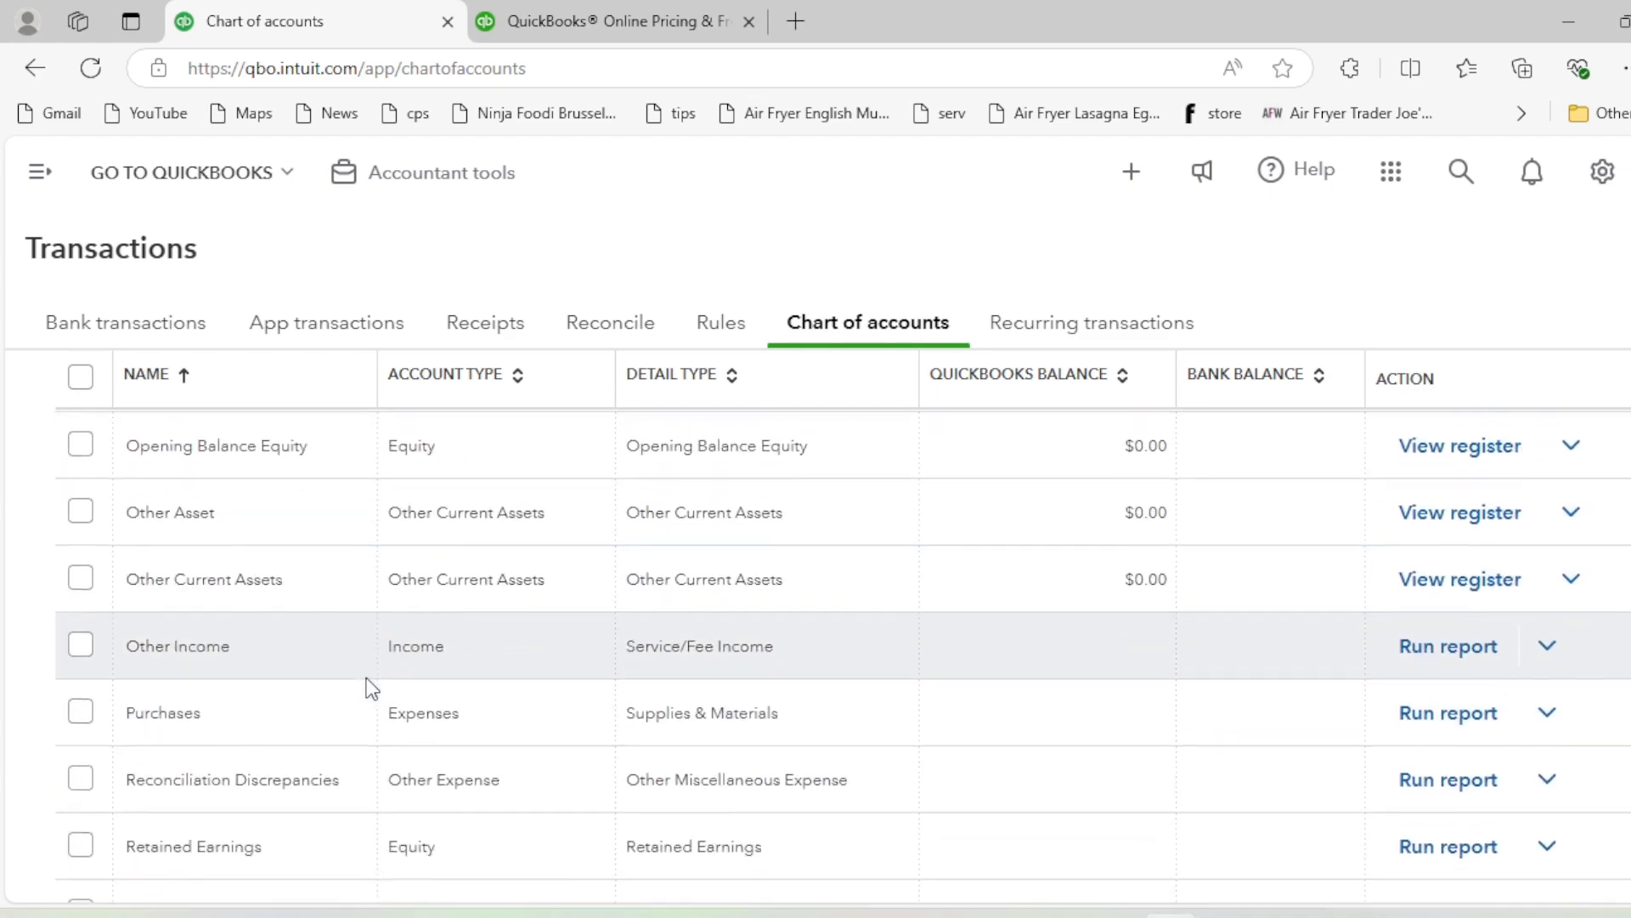
scroll(637, 498, up, 10)
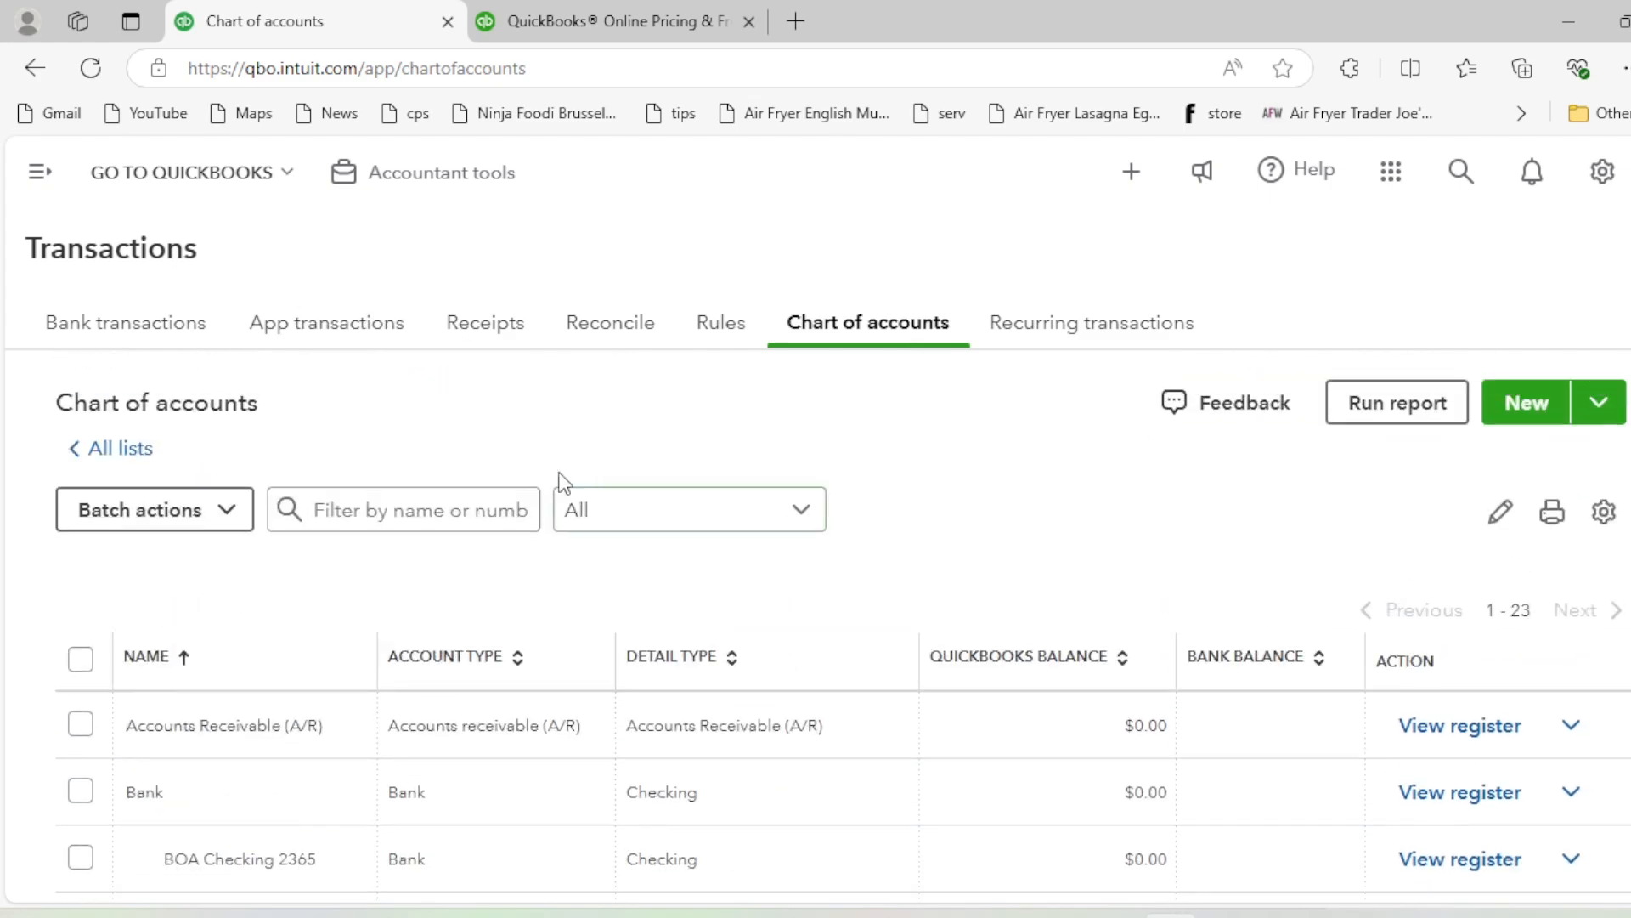
Filter the chart of accounts by the name "income" and look over the matching accounts
click(638, 511)
click(409, 507)
text(income)
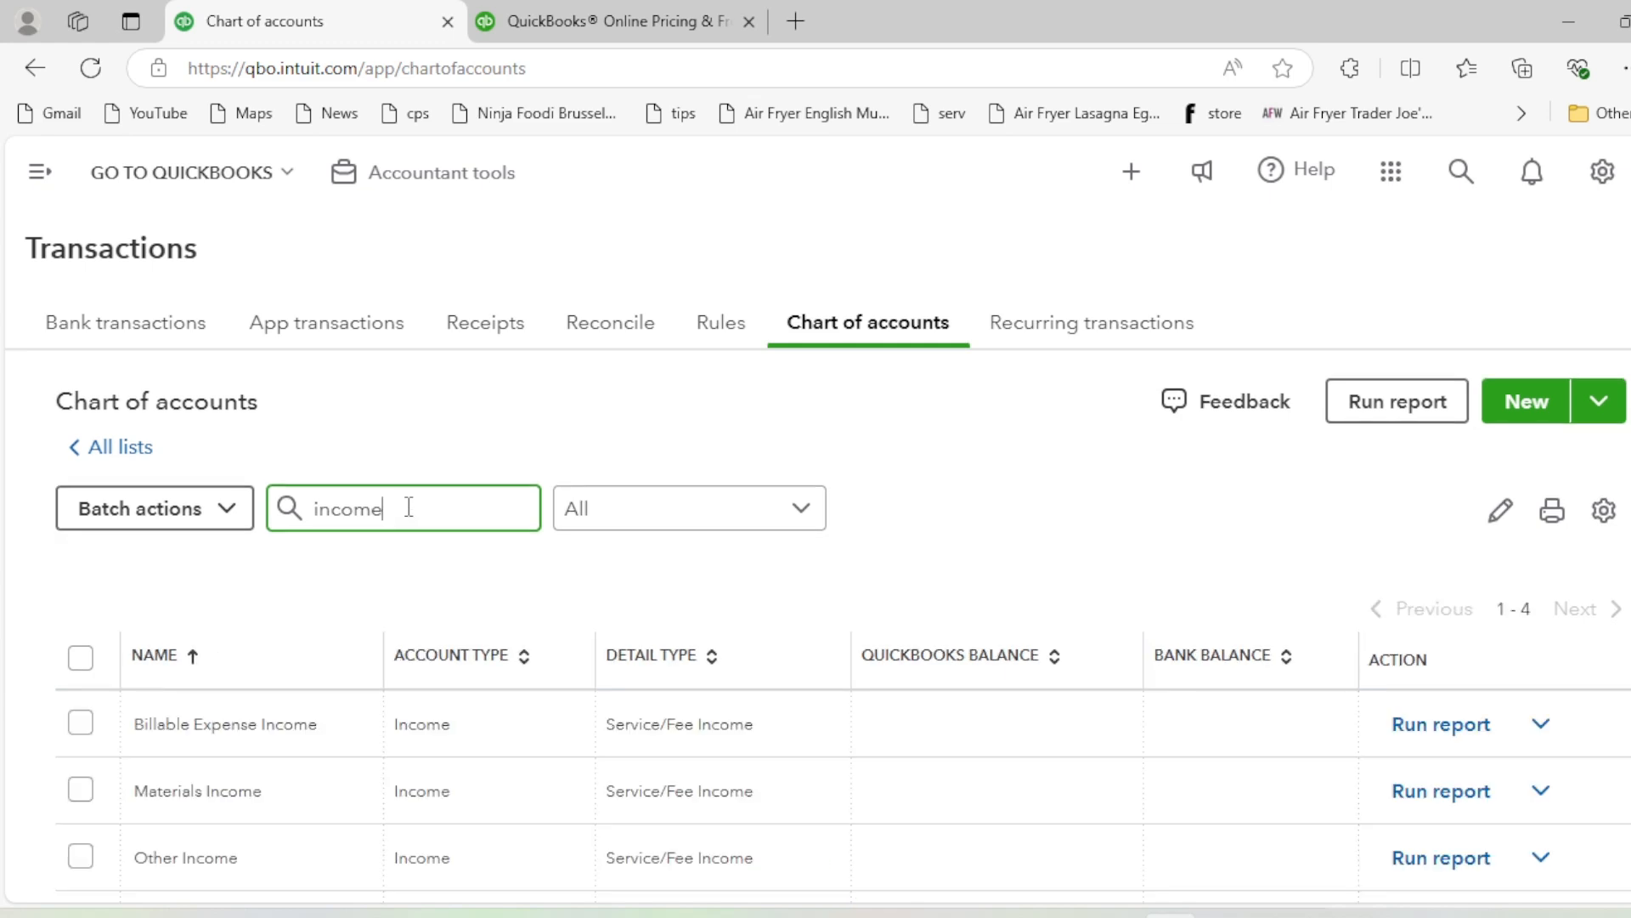
scroll(499, 521, down, 2)
scroll(317, 637, down, 1)
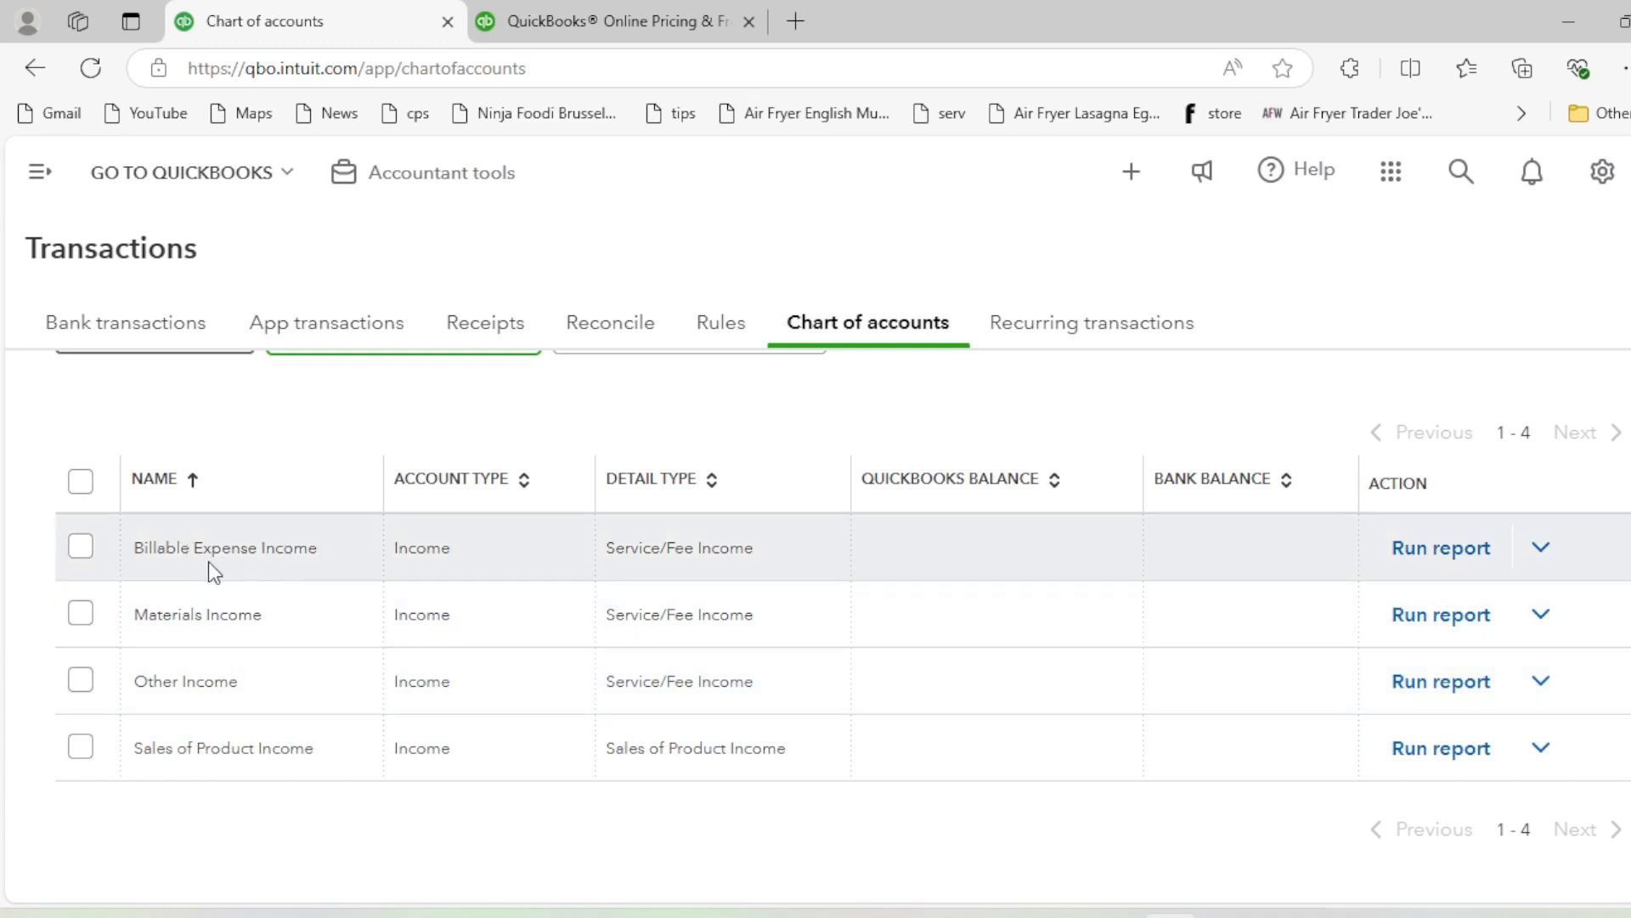
Make the Billable Expense Income account inactive, confirm the deactivation, and dismiss the notification
drag(133, 549, 782, 552)
click(781, 553)
click(1540, 548)
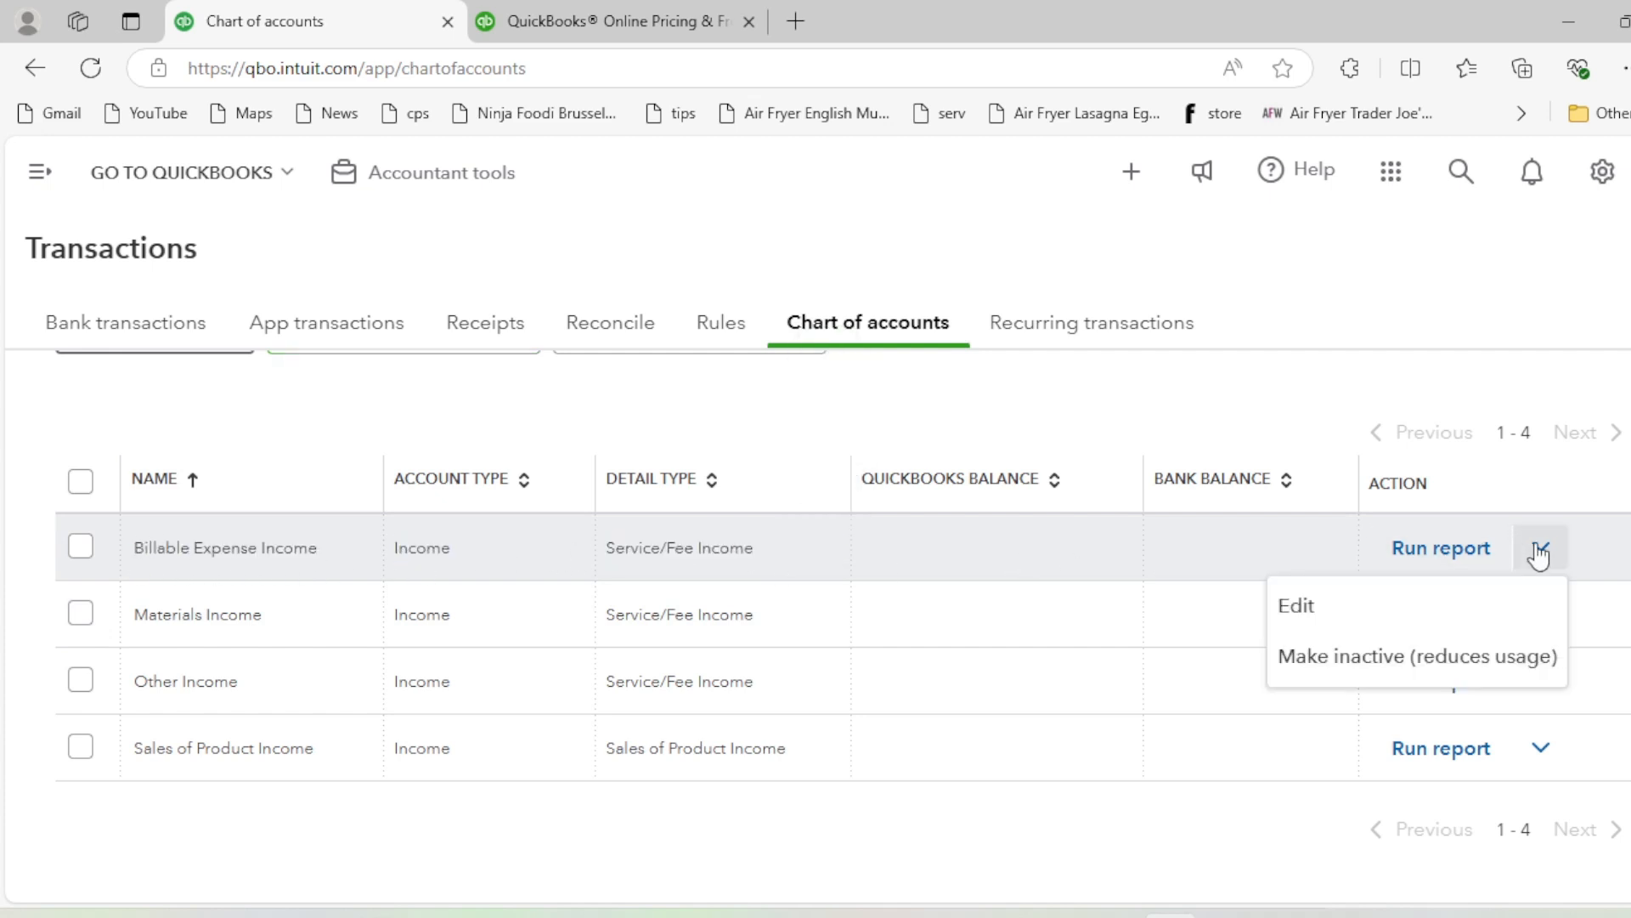
click(1378, 665)
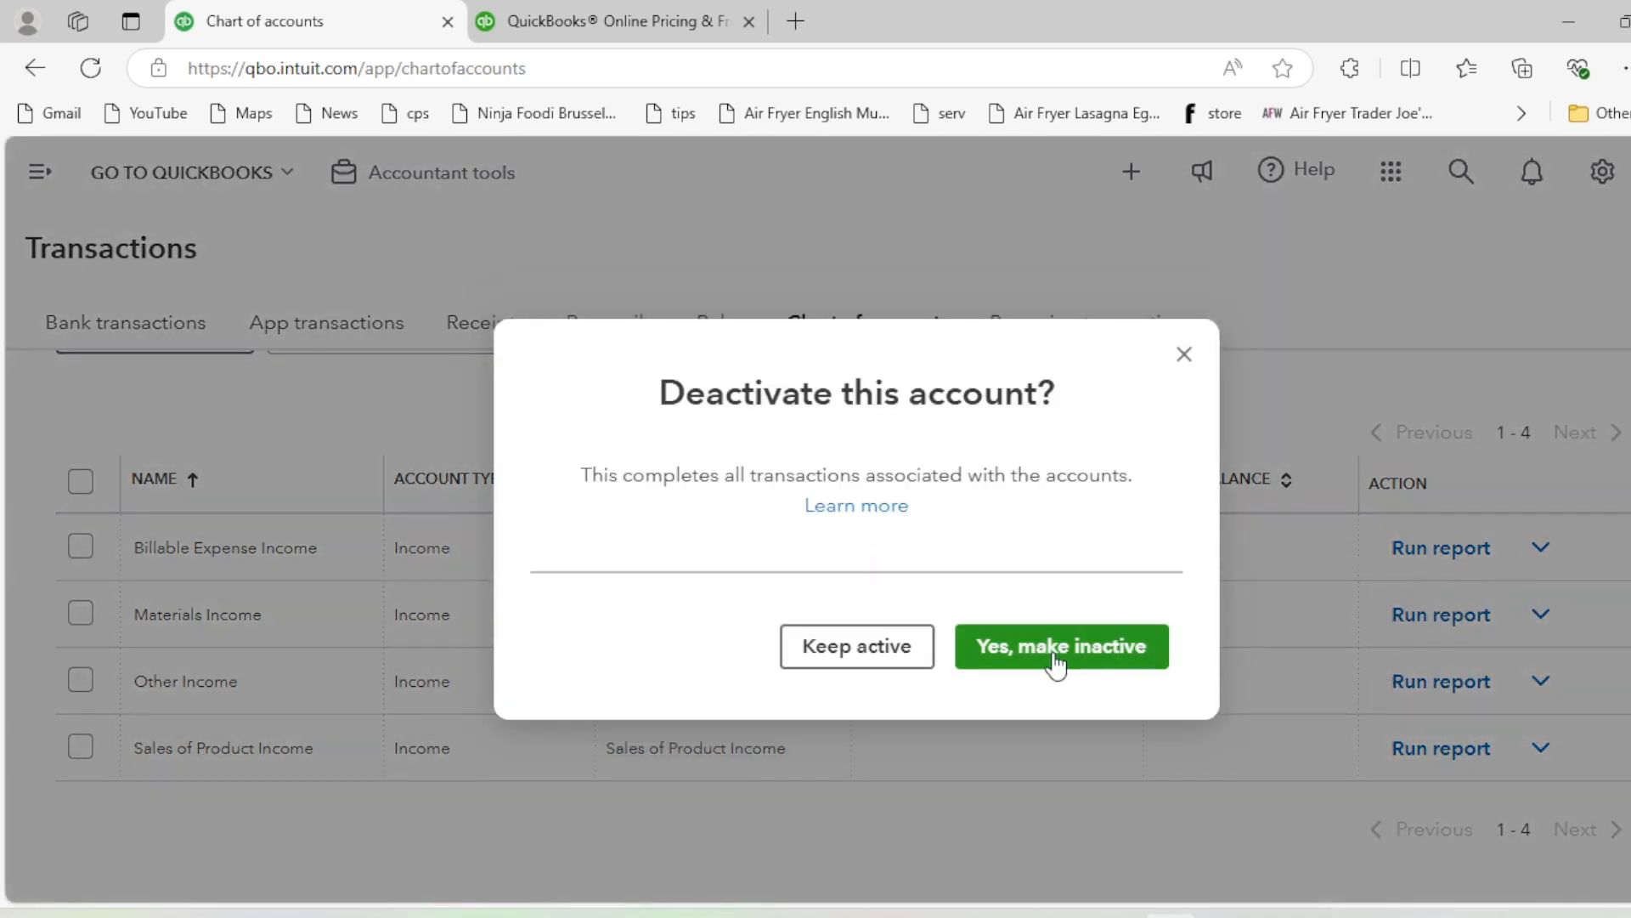
click(1052, 660)
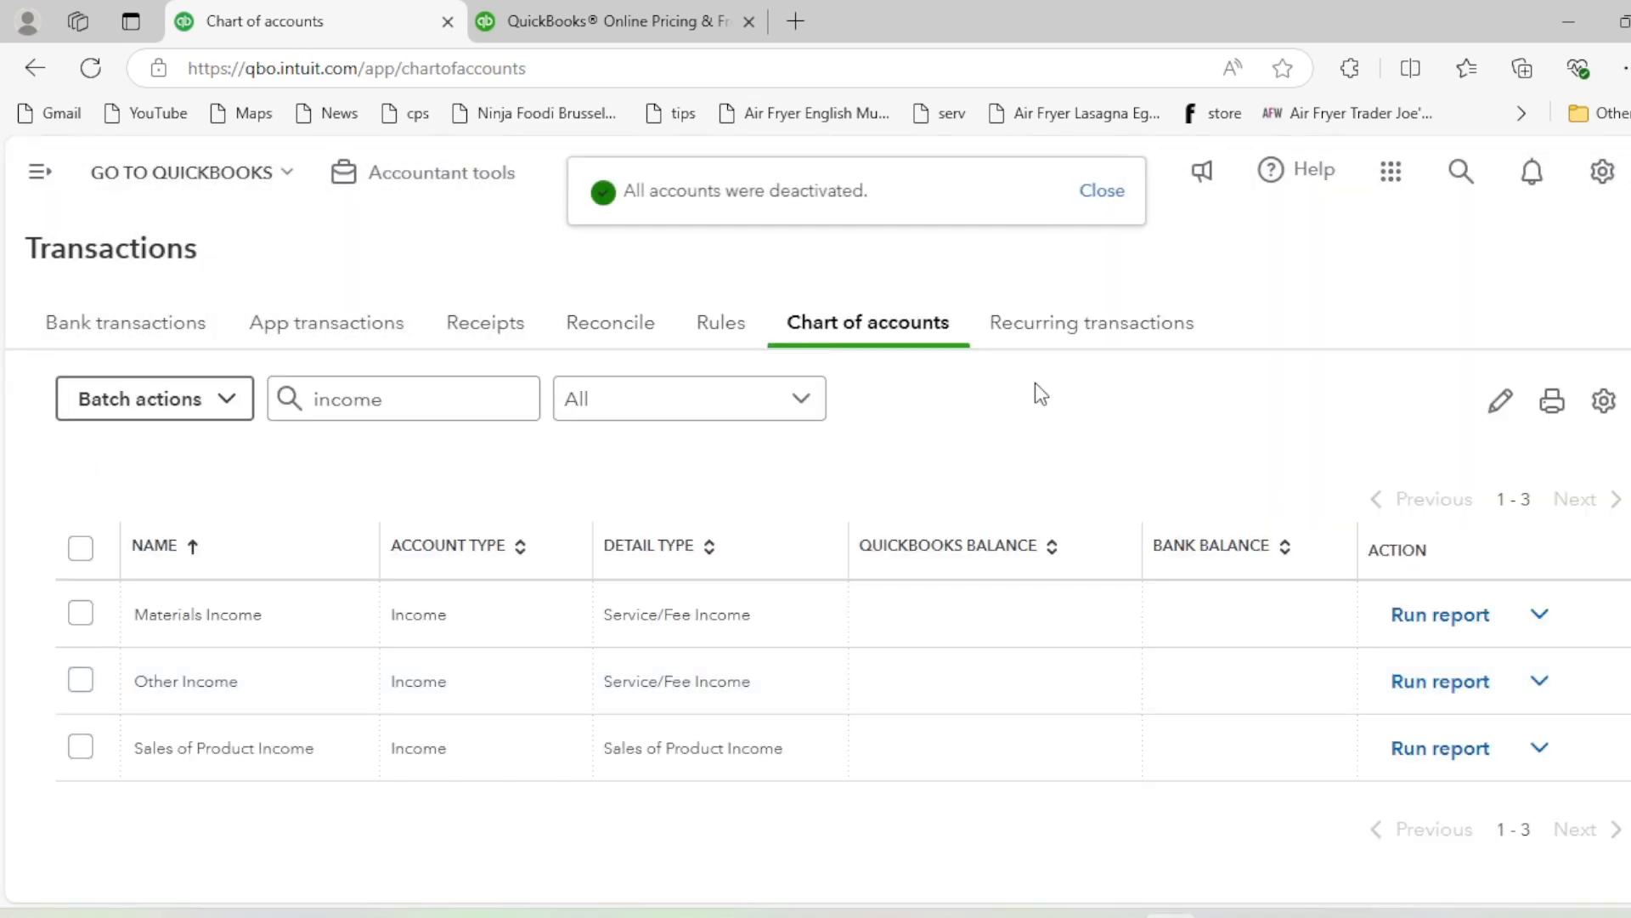
click(1101, 192)
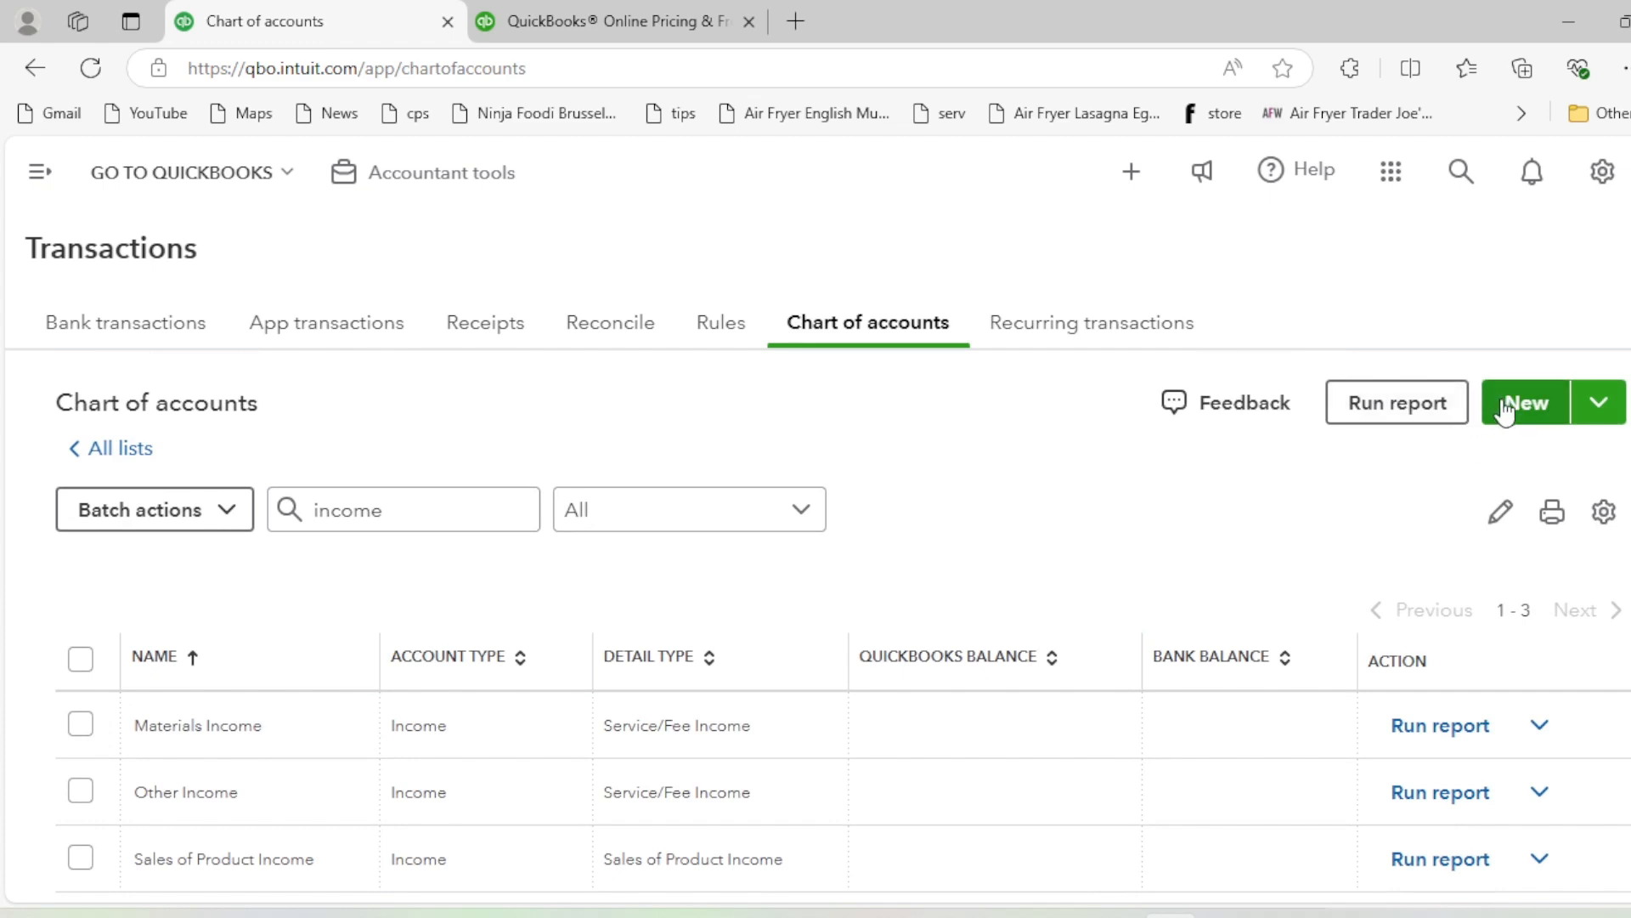
Start a new account and name it Bookkeeping Consultancy
click(1505, 411)
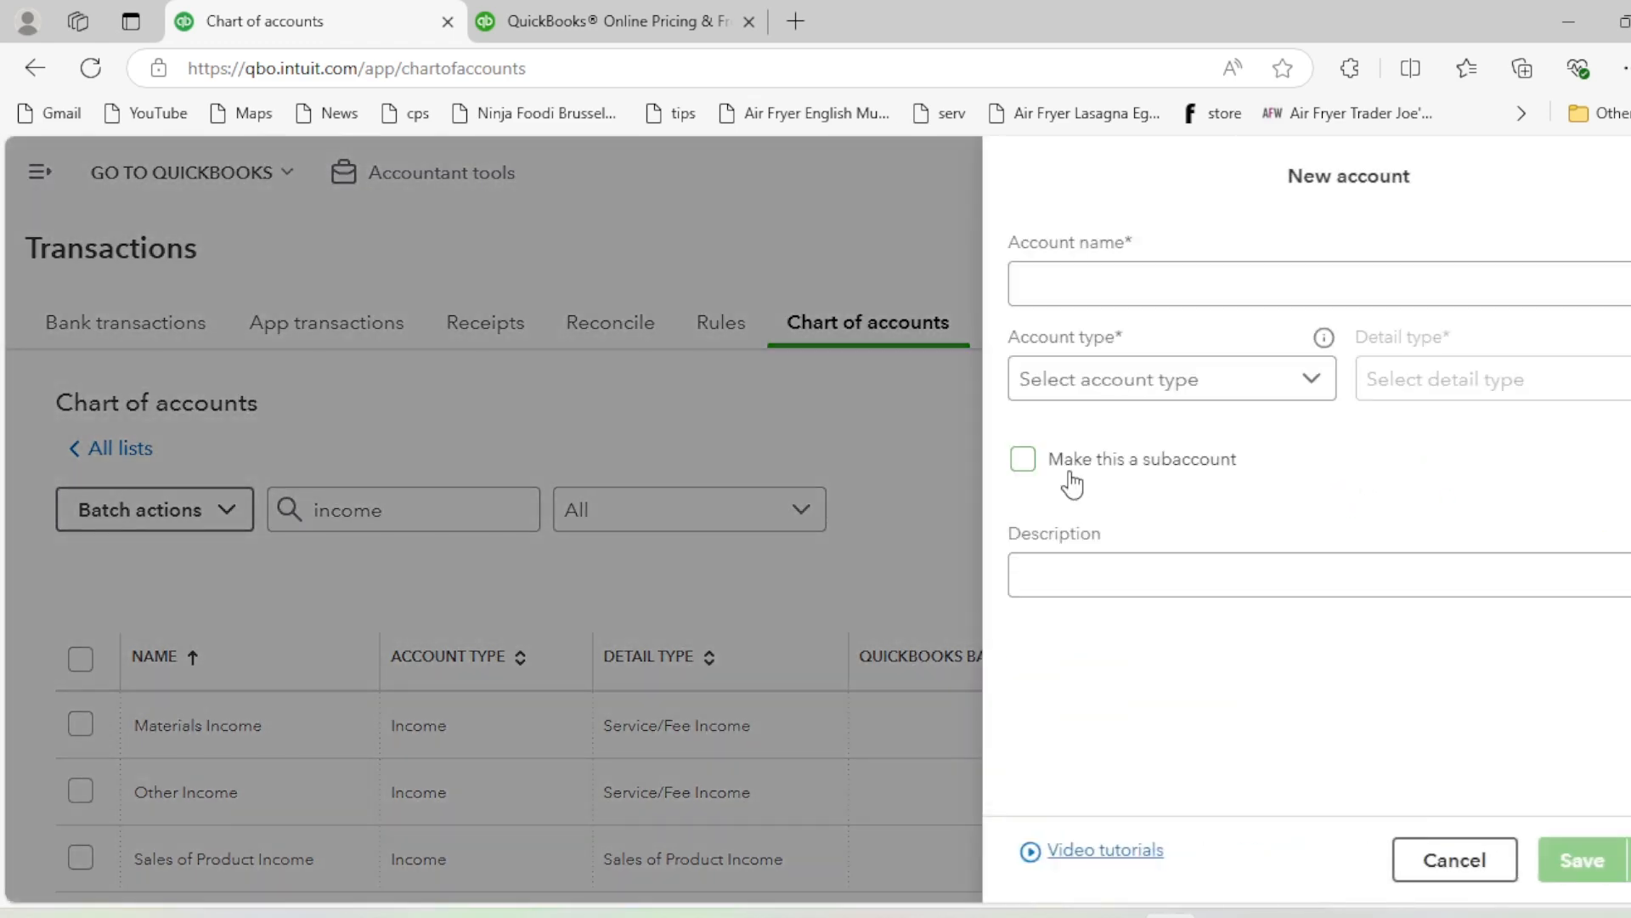
click(1156, 293)
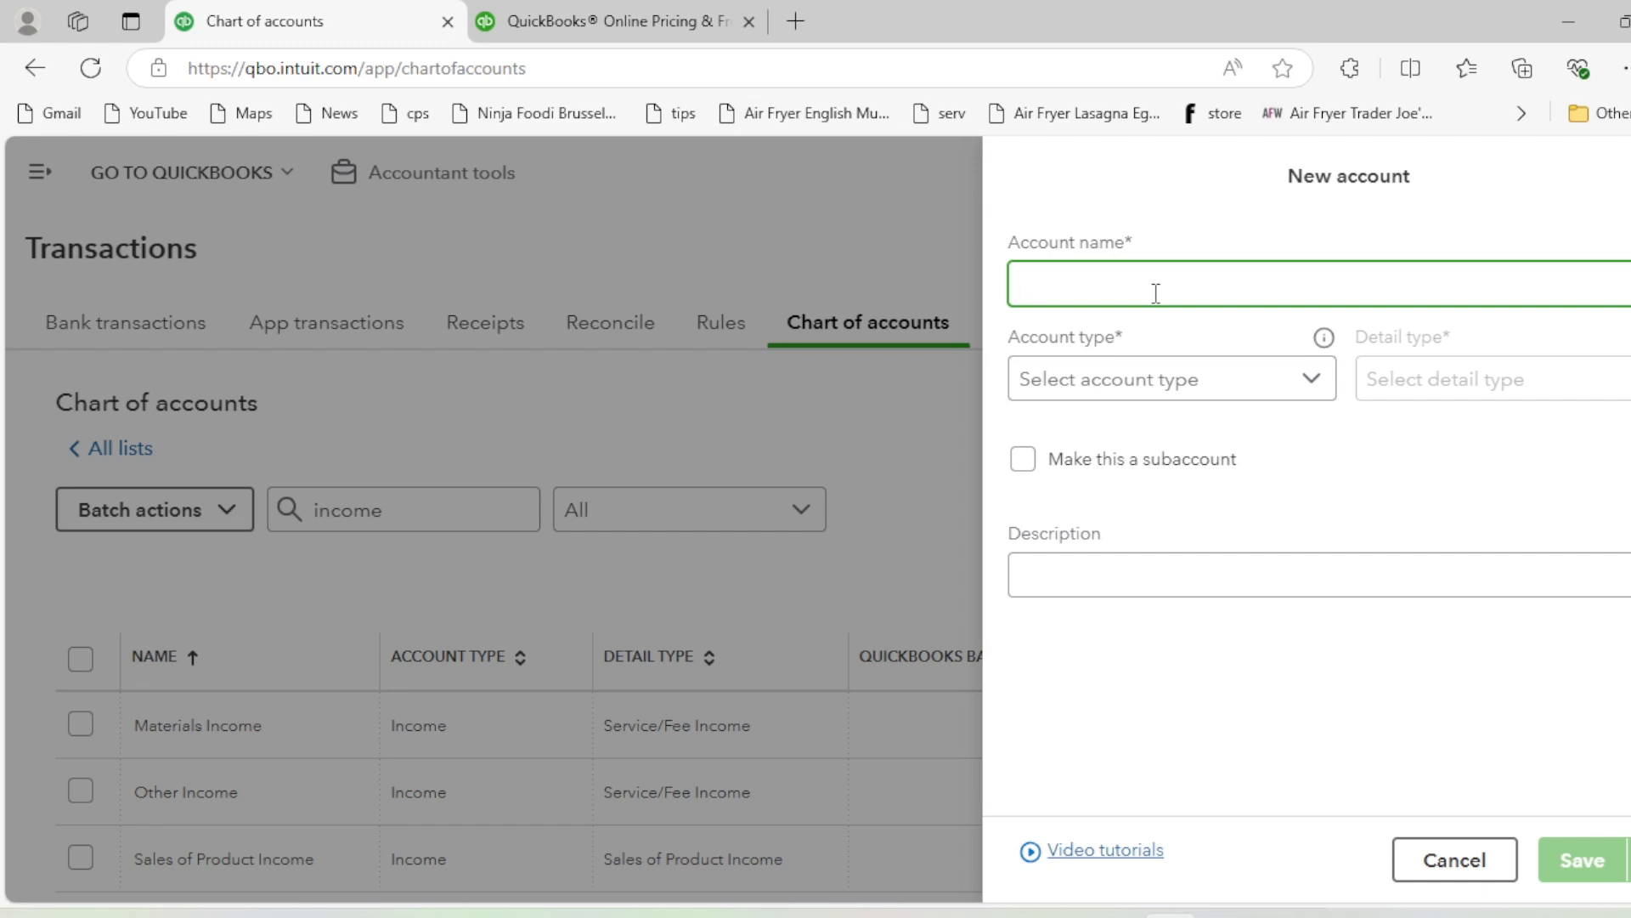
text(B)
text(ooking)
text( Serv)
key(BackSpace)
key(BackSpace)
key(BackSpace)
key(BackSpace)
text(keeping Consultancy)
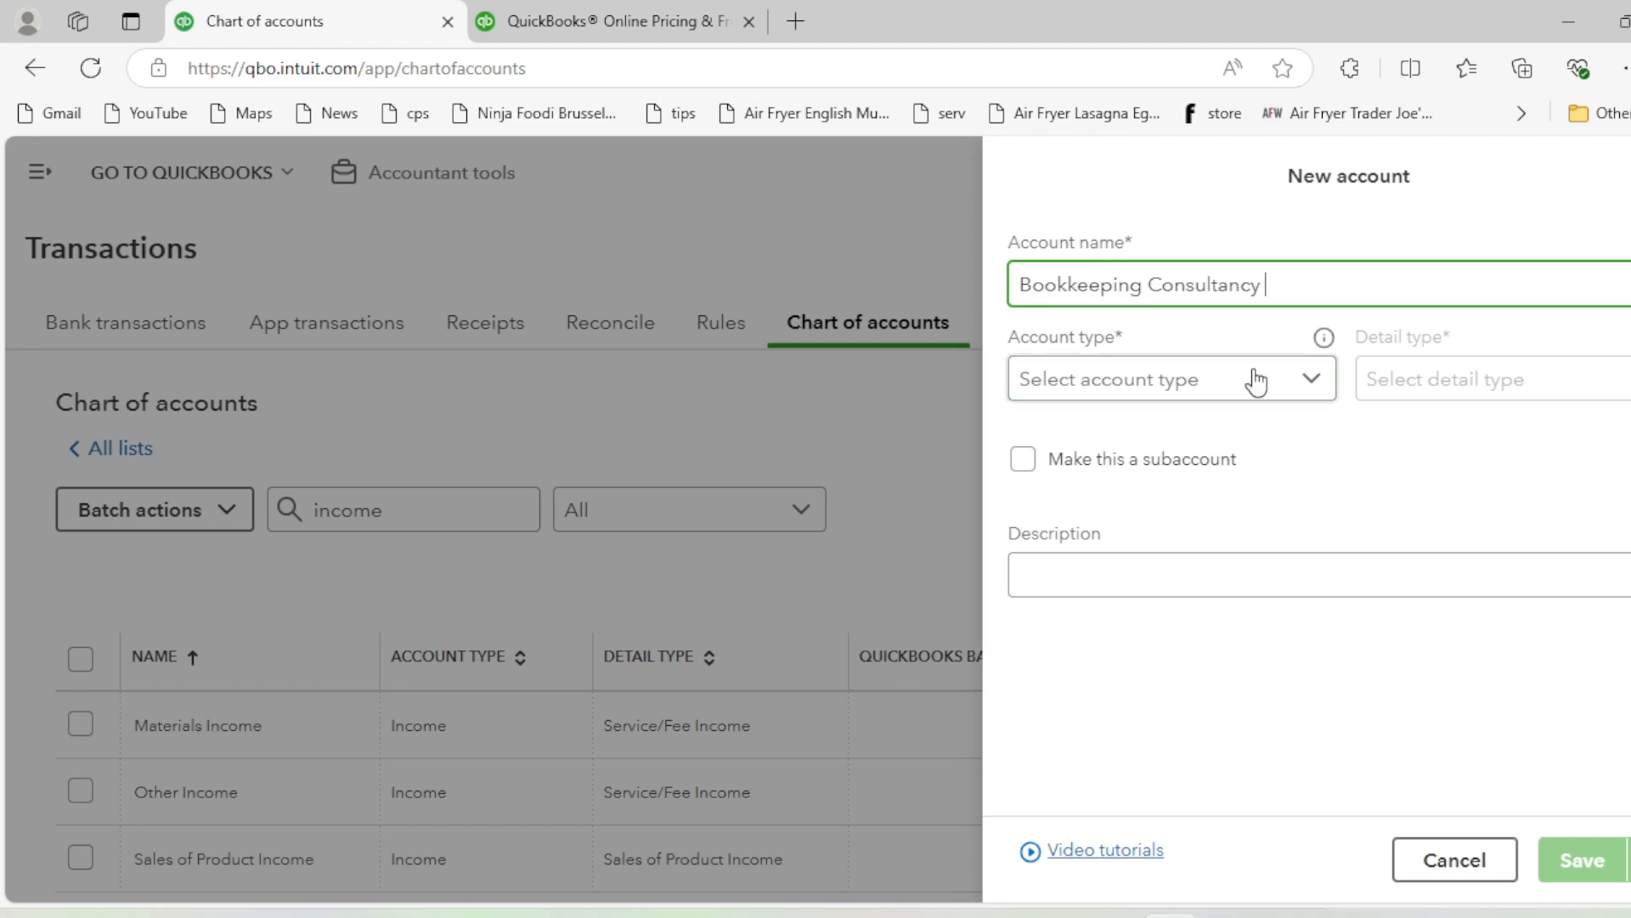
Set Bookkeeping Consultancy to account type Income with detail type Service/Fee Income, and save the account
click(1216, 376)
scroll(1139, 488, down, 3)
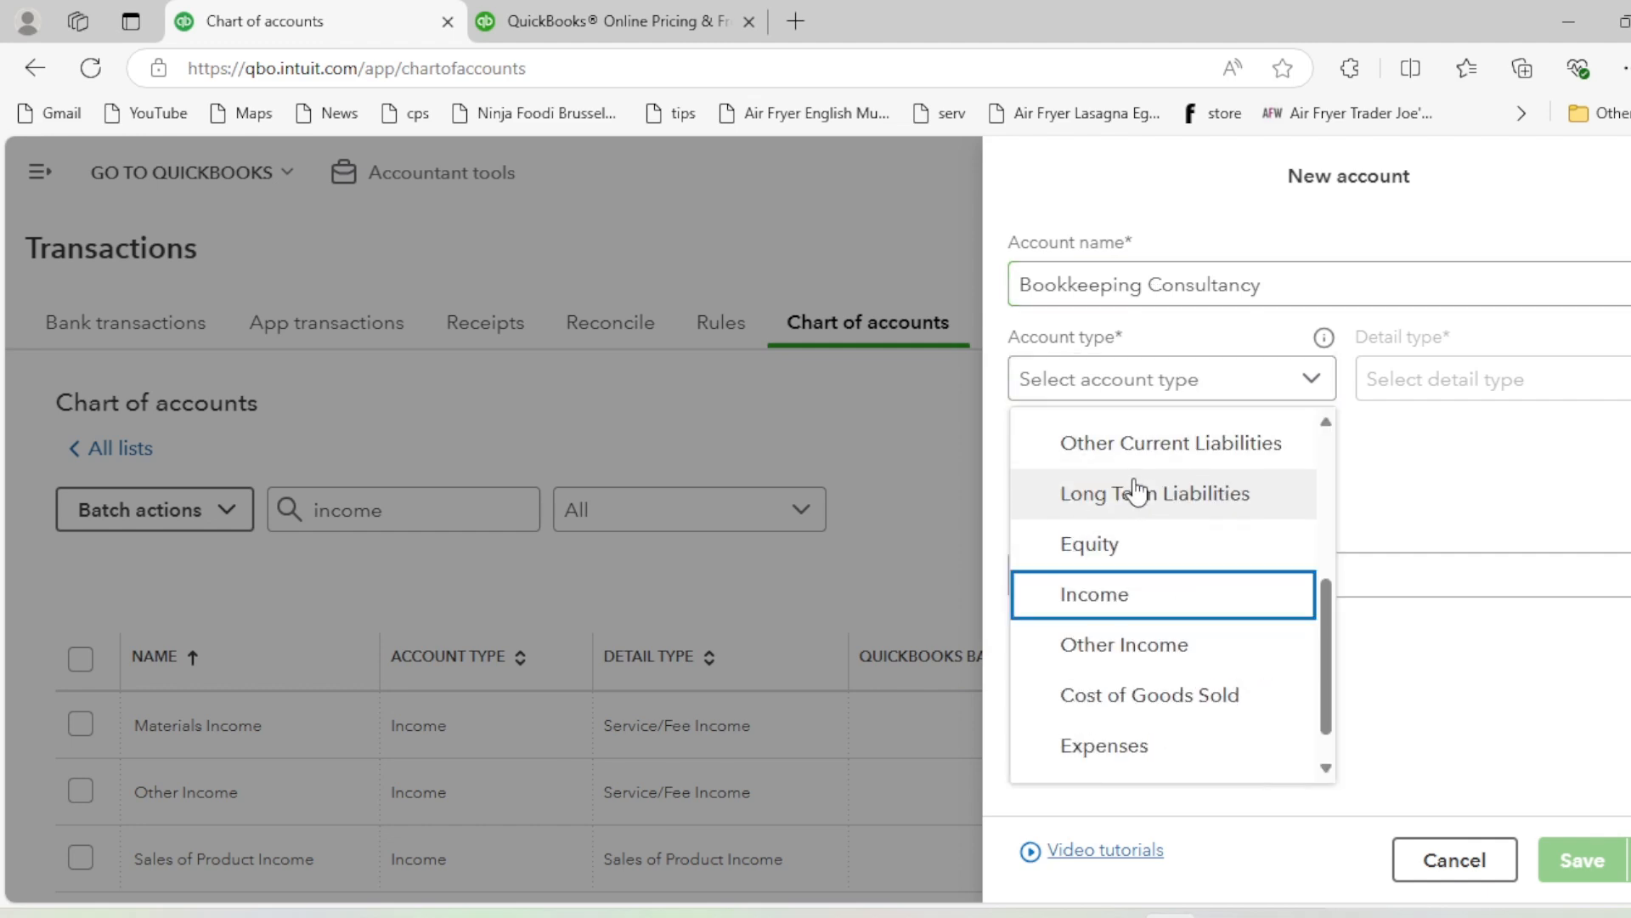
click(1140, 594)
click(1427, 378)
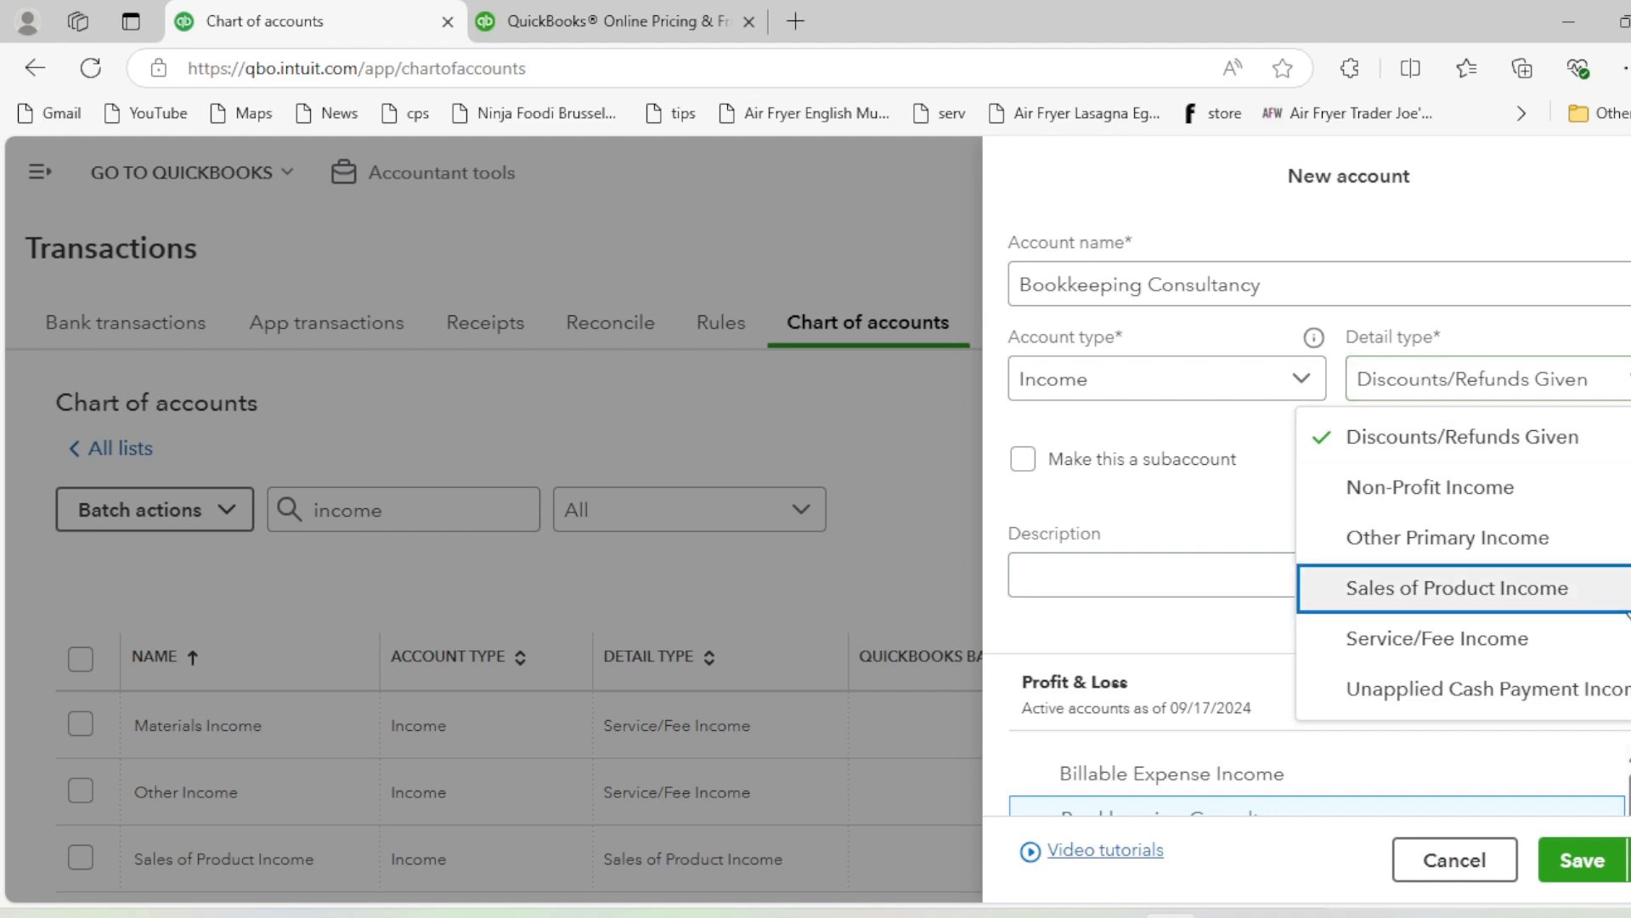
click(1544, 637)
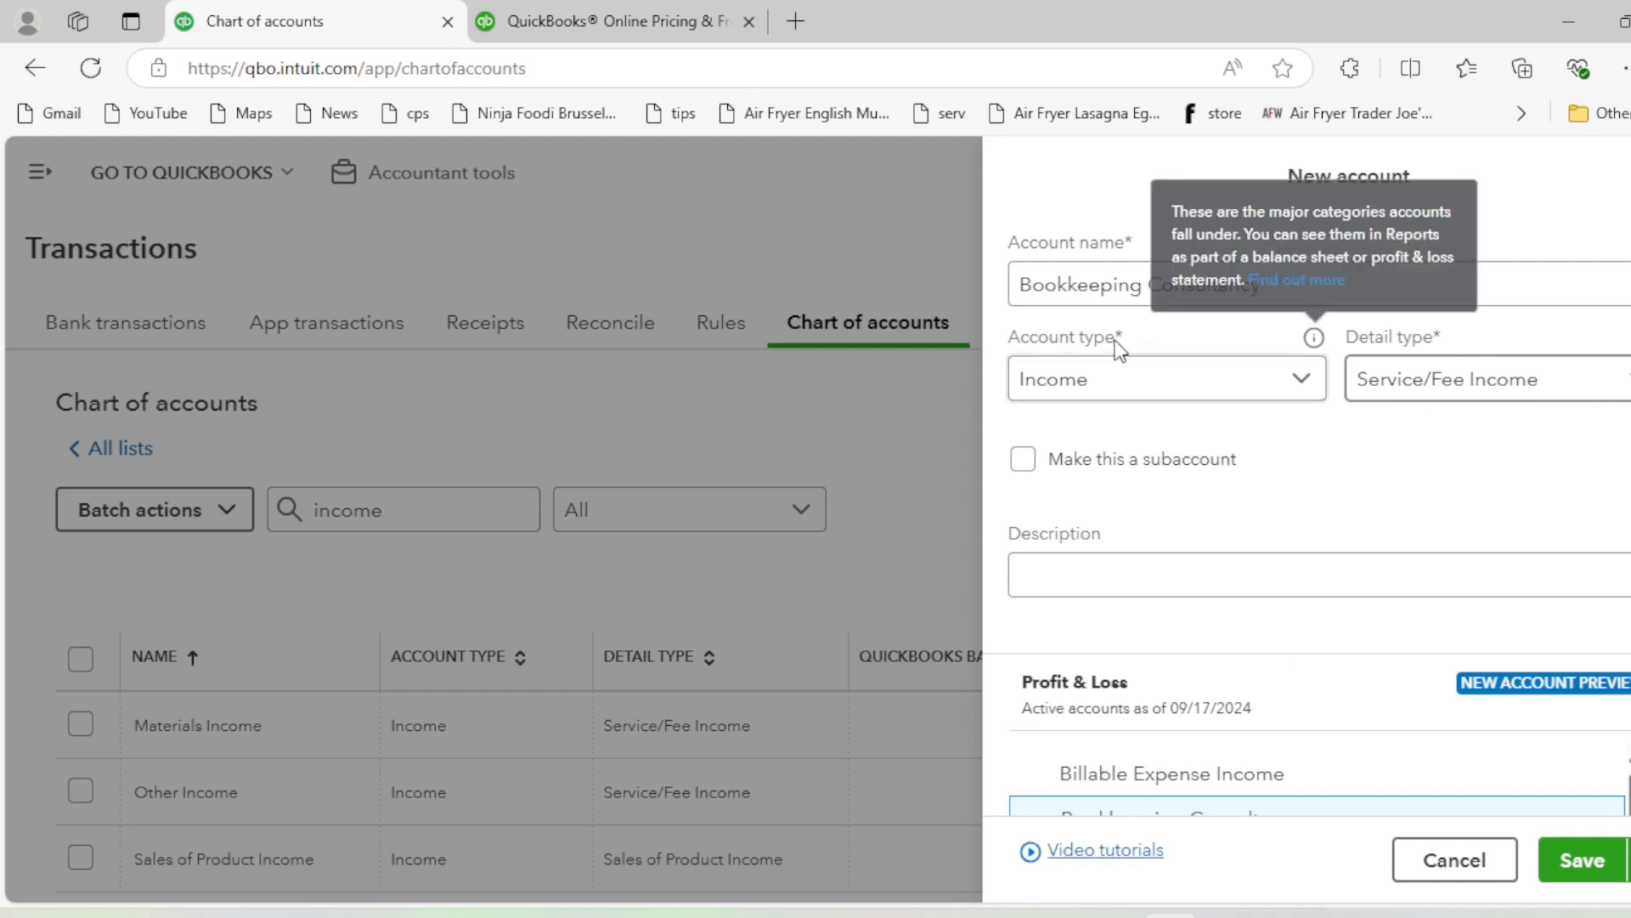
drag(1314, 285, 1004, 302)
click(1318, 302)
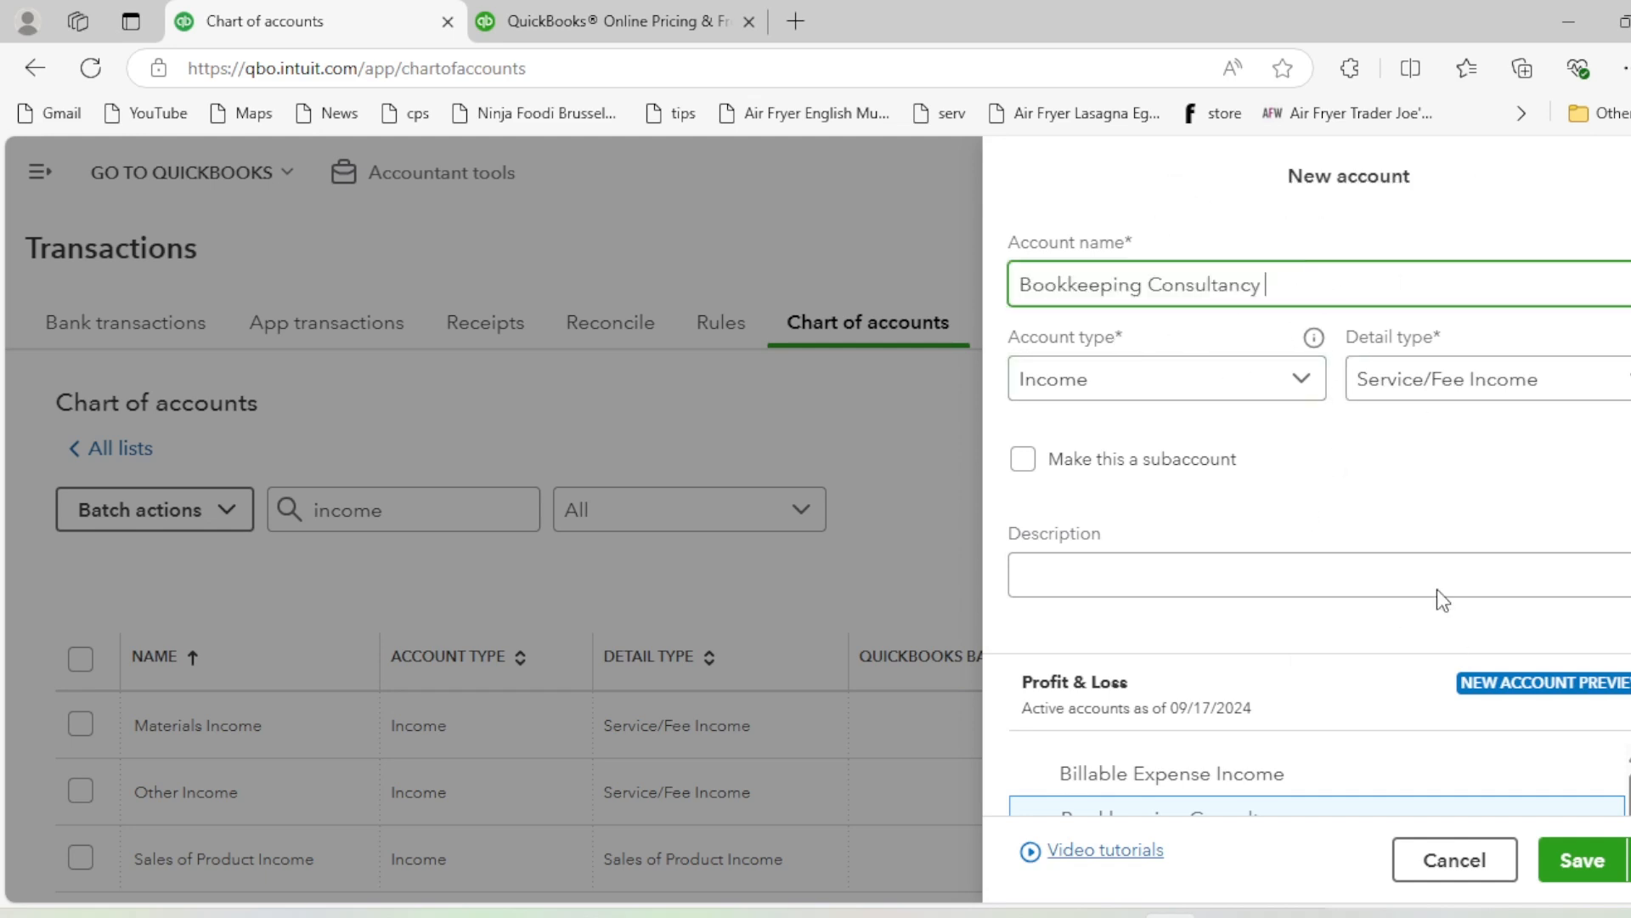
click(1579, 860)
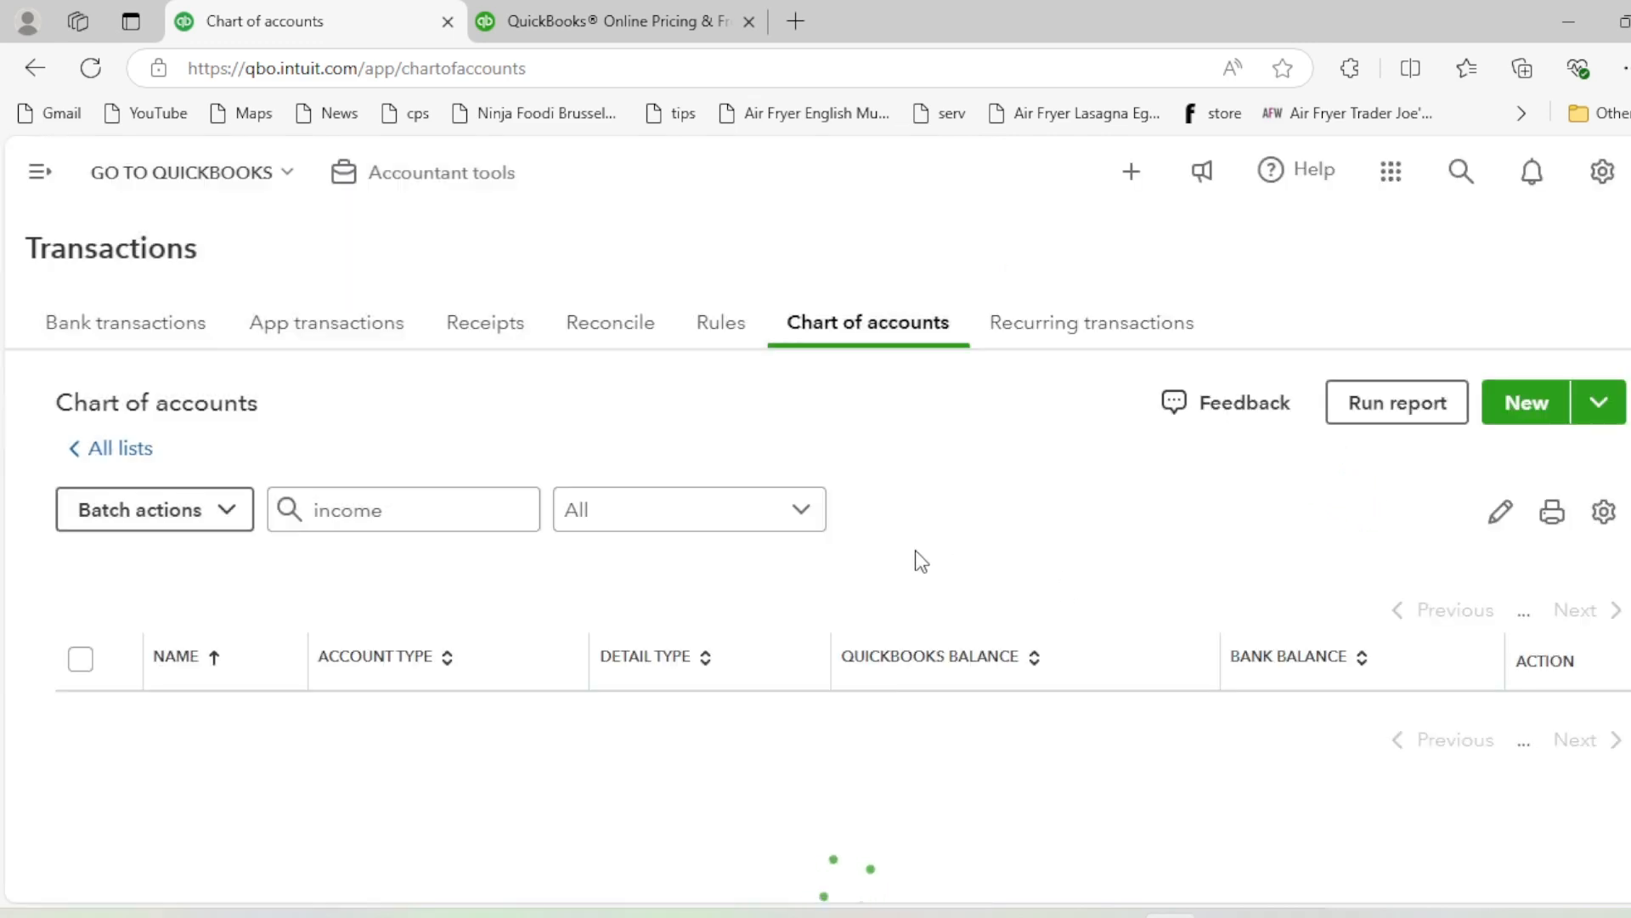
Create and save a new account named CFO Advisory with account type Income and detail type Service/Fee Income
click(1526, 403)
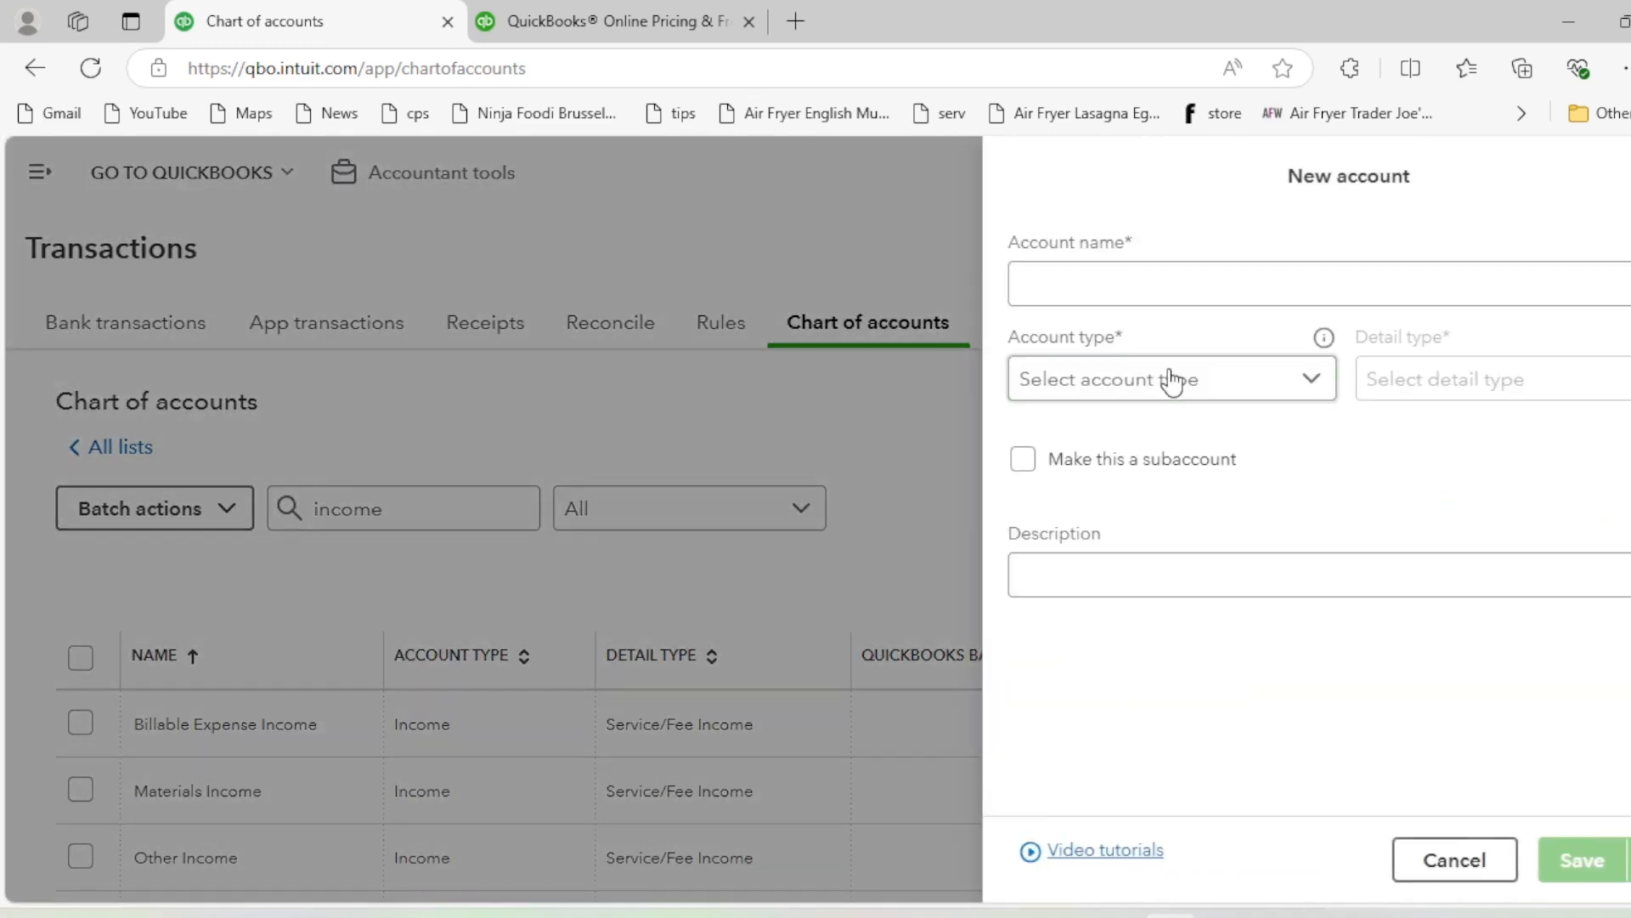
click(1166, 301)
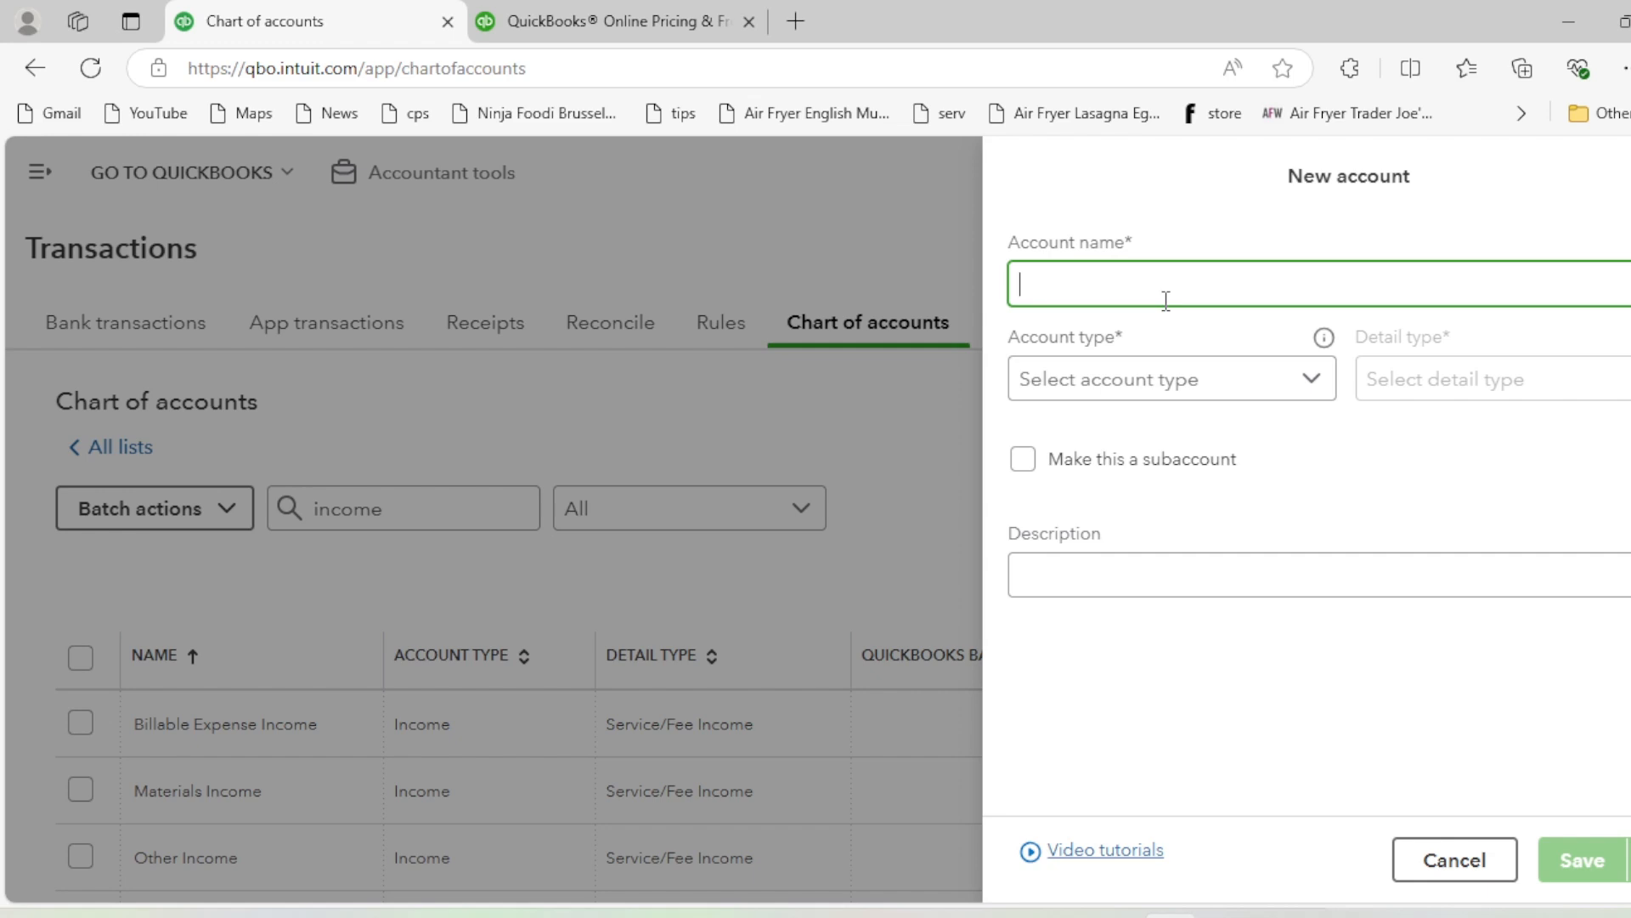
text(CFO Advisory)
click(1145, 380)
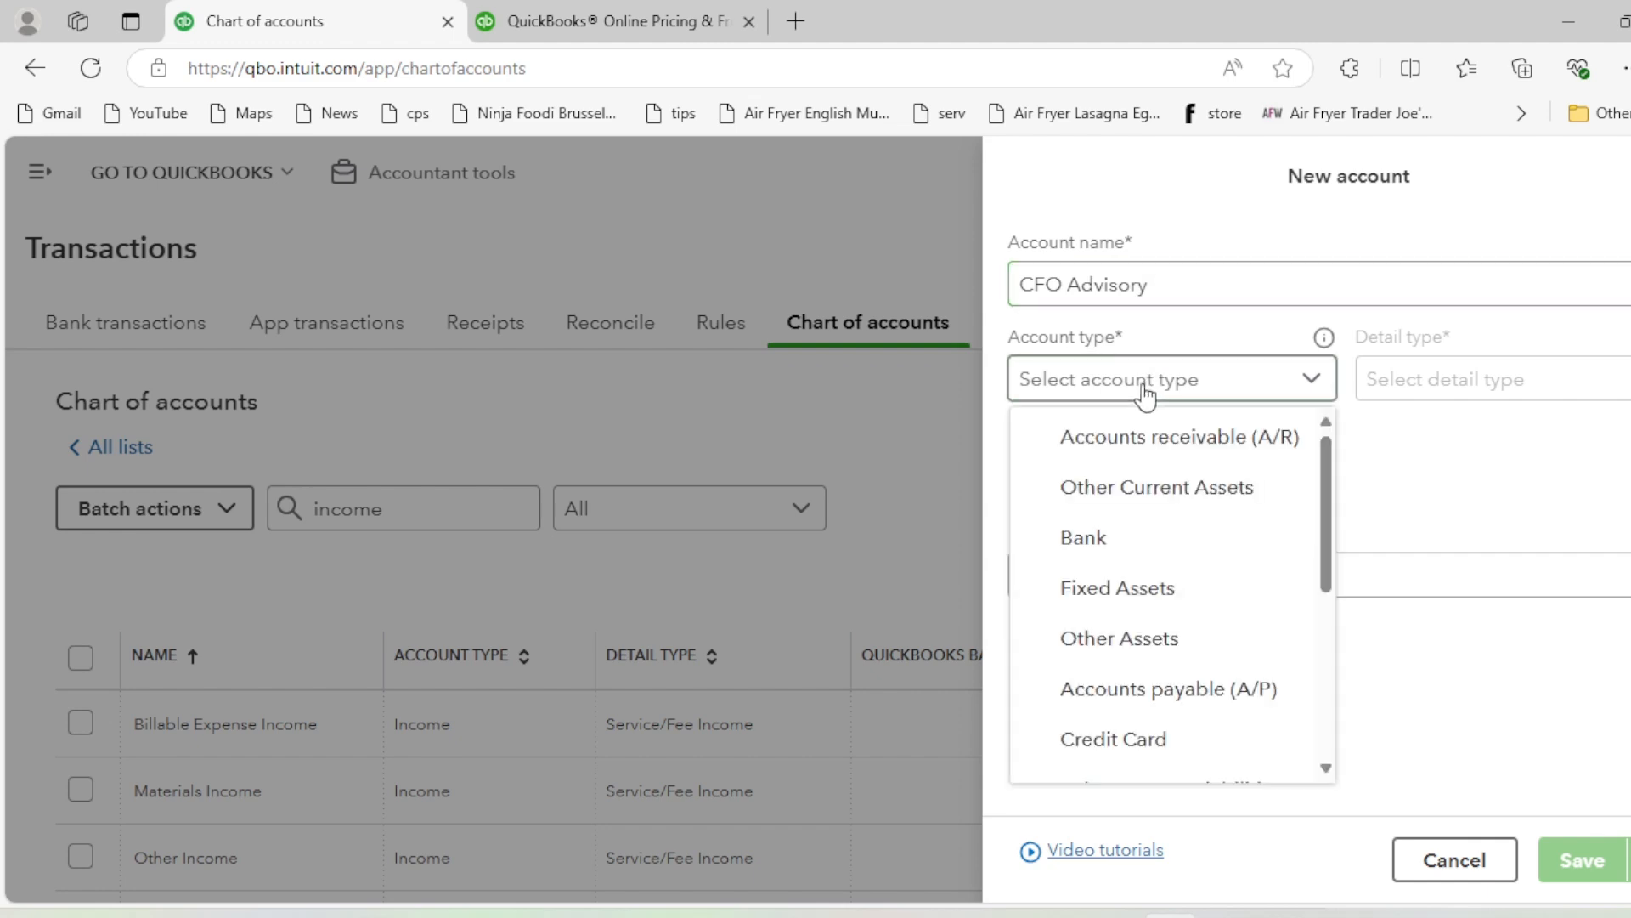
scroll(1143, 476, down, 3)
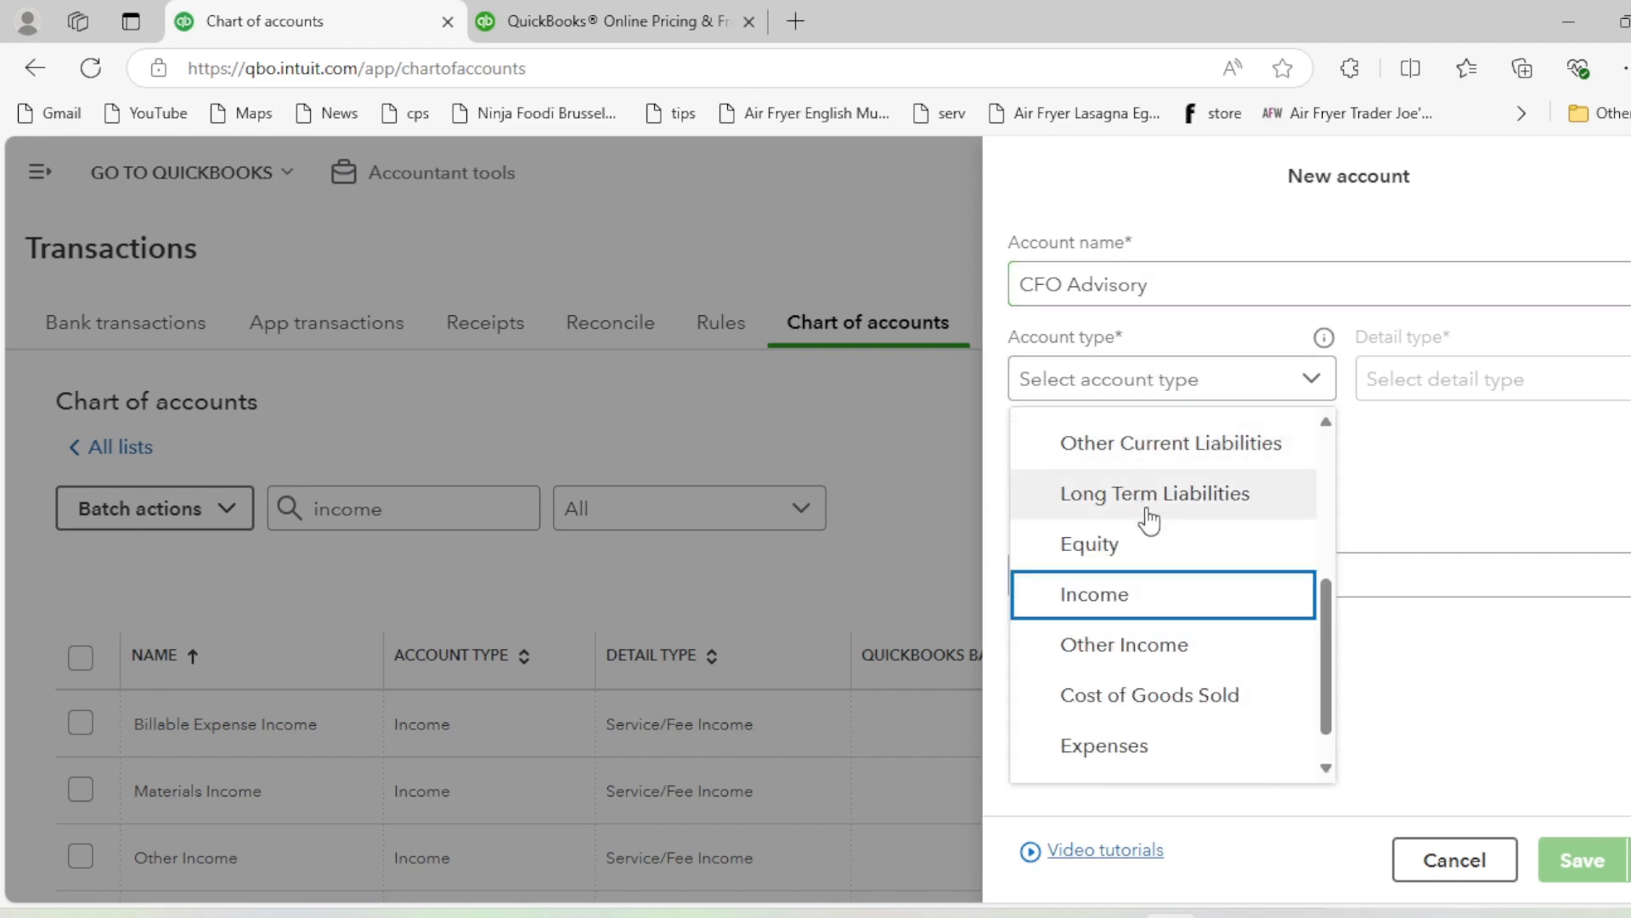
click(1139, 608)
click(1470, 378)
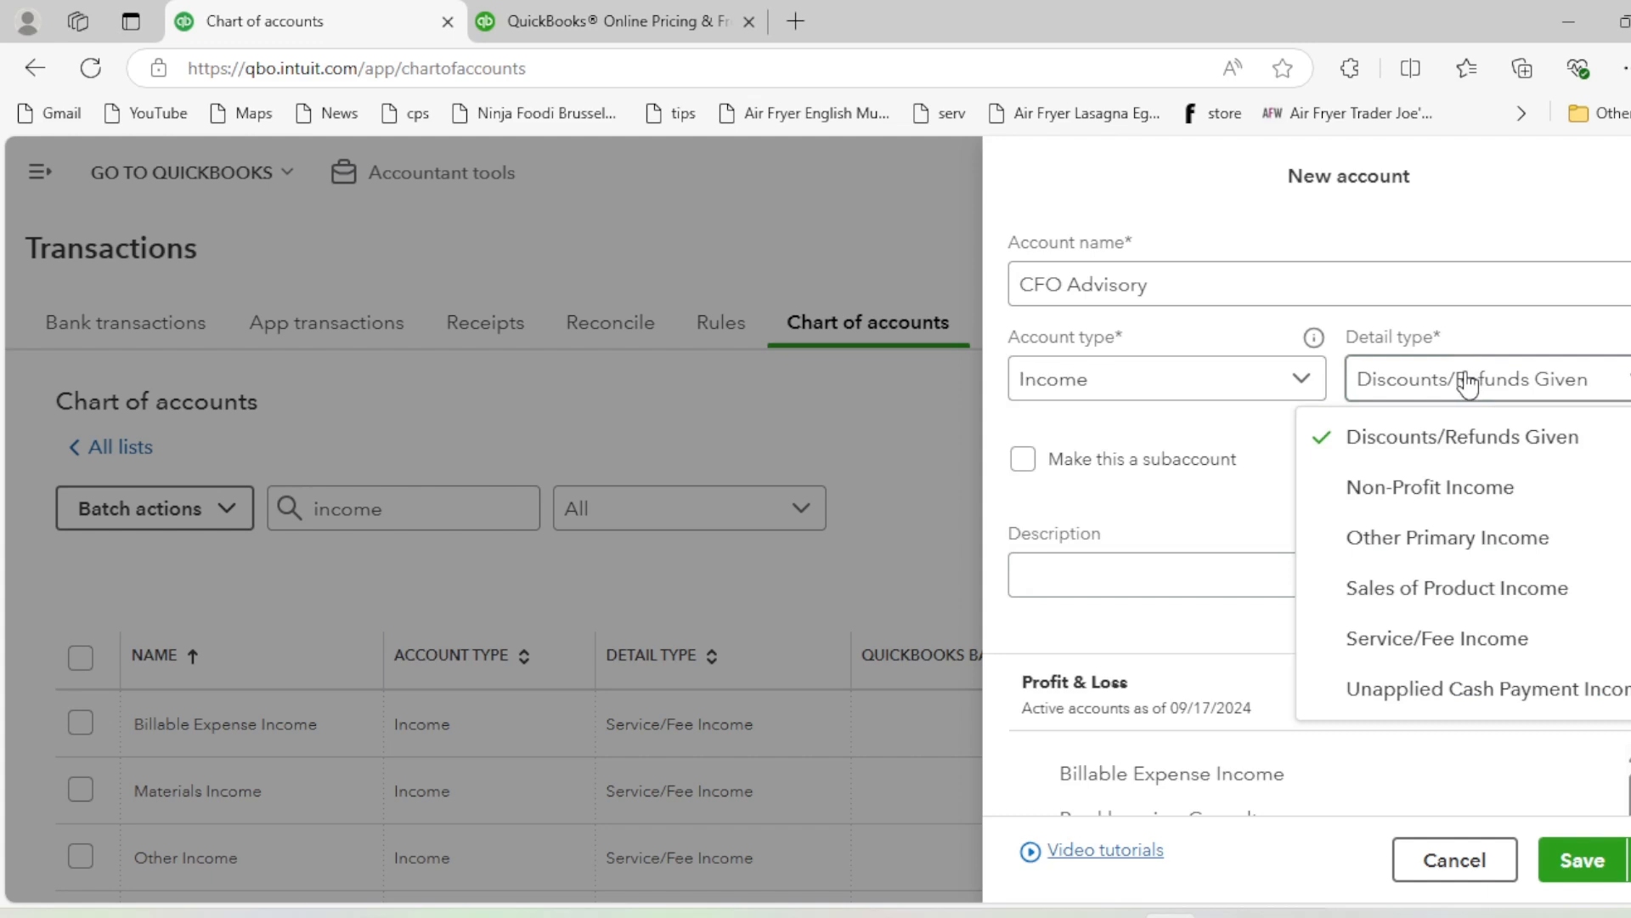
click(1394, 642)
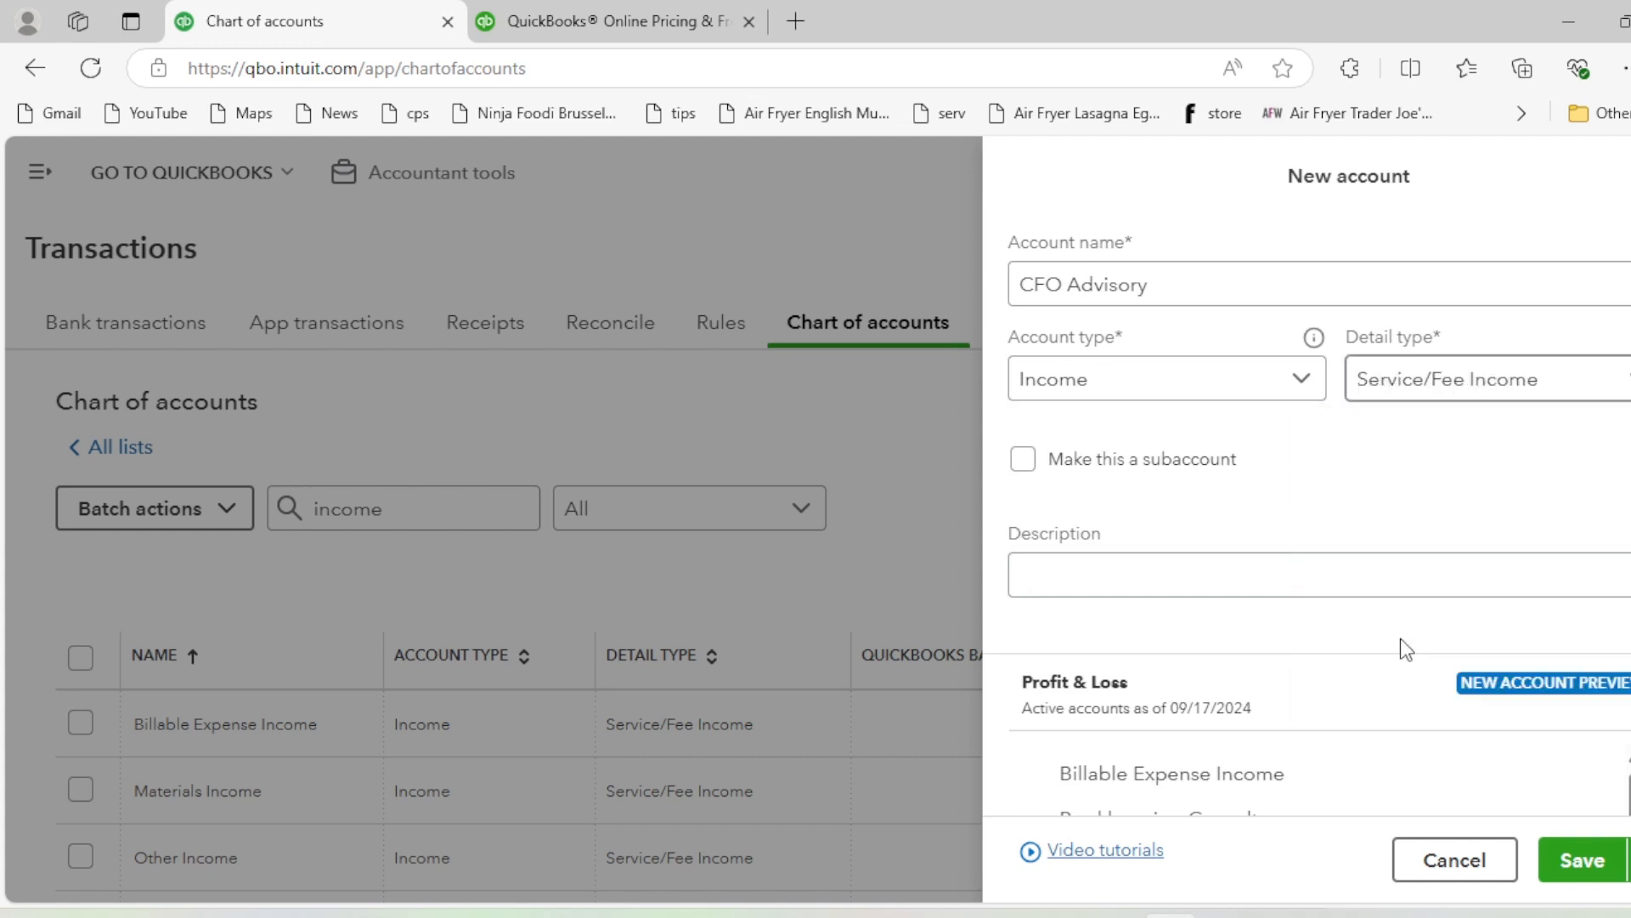
click(1576, 860)
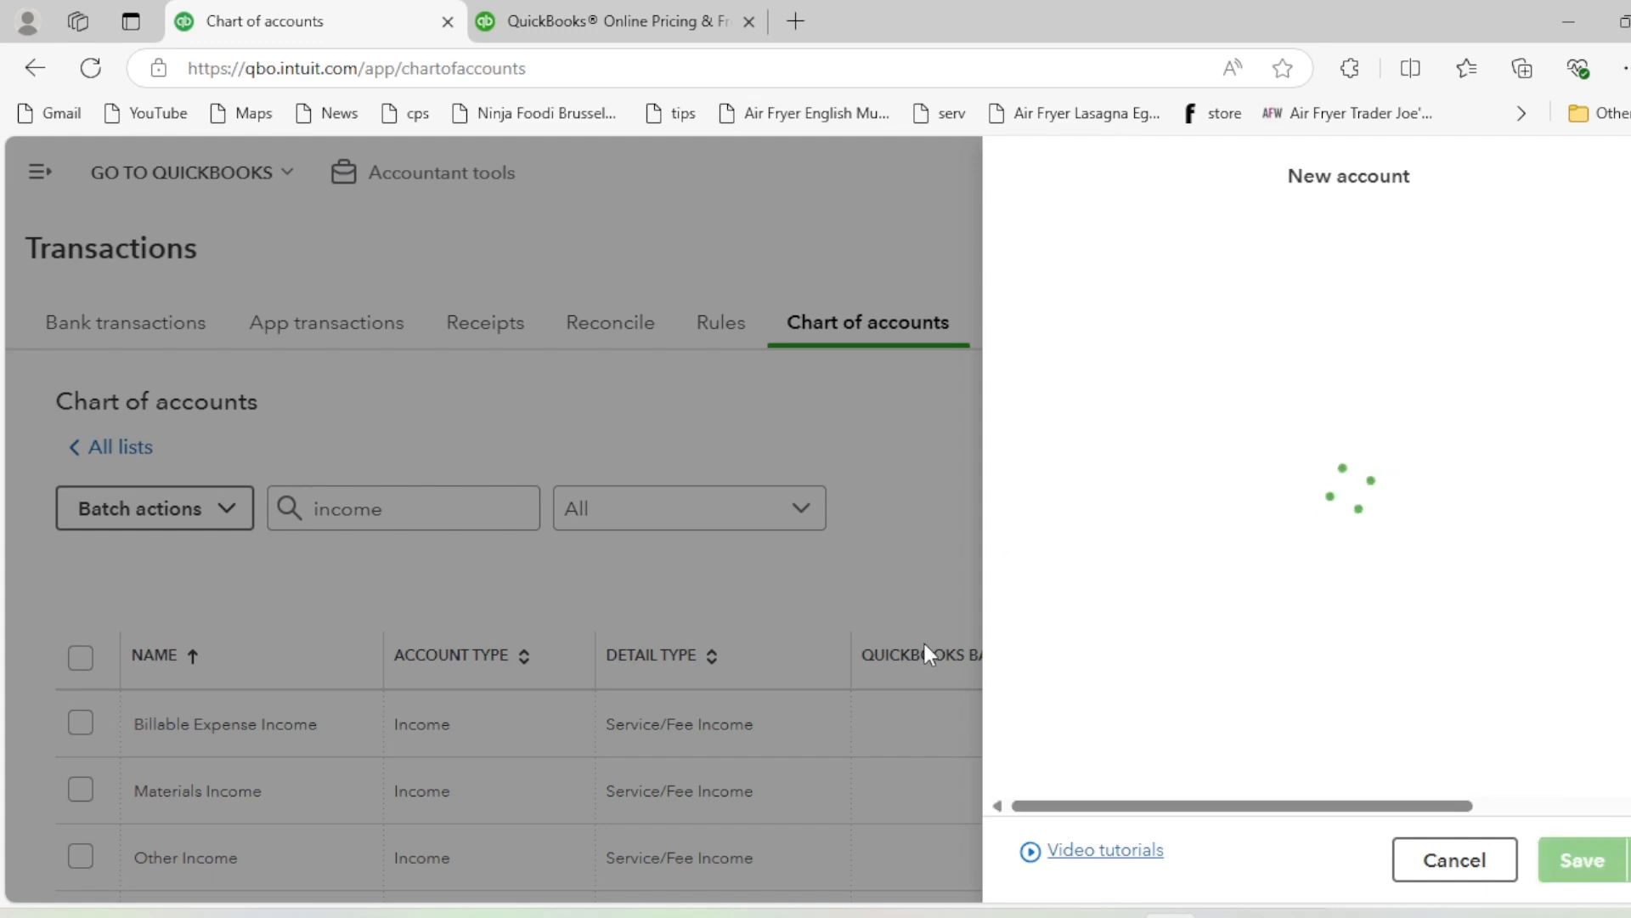
click(1508, 418)
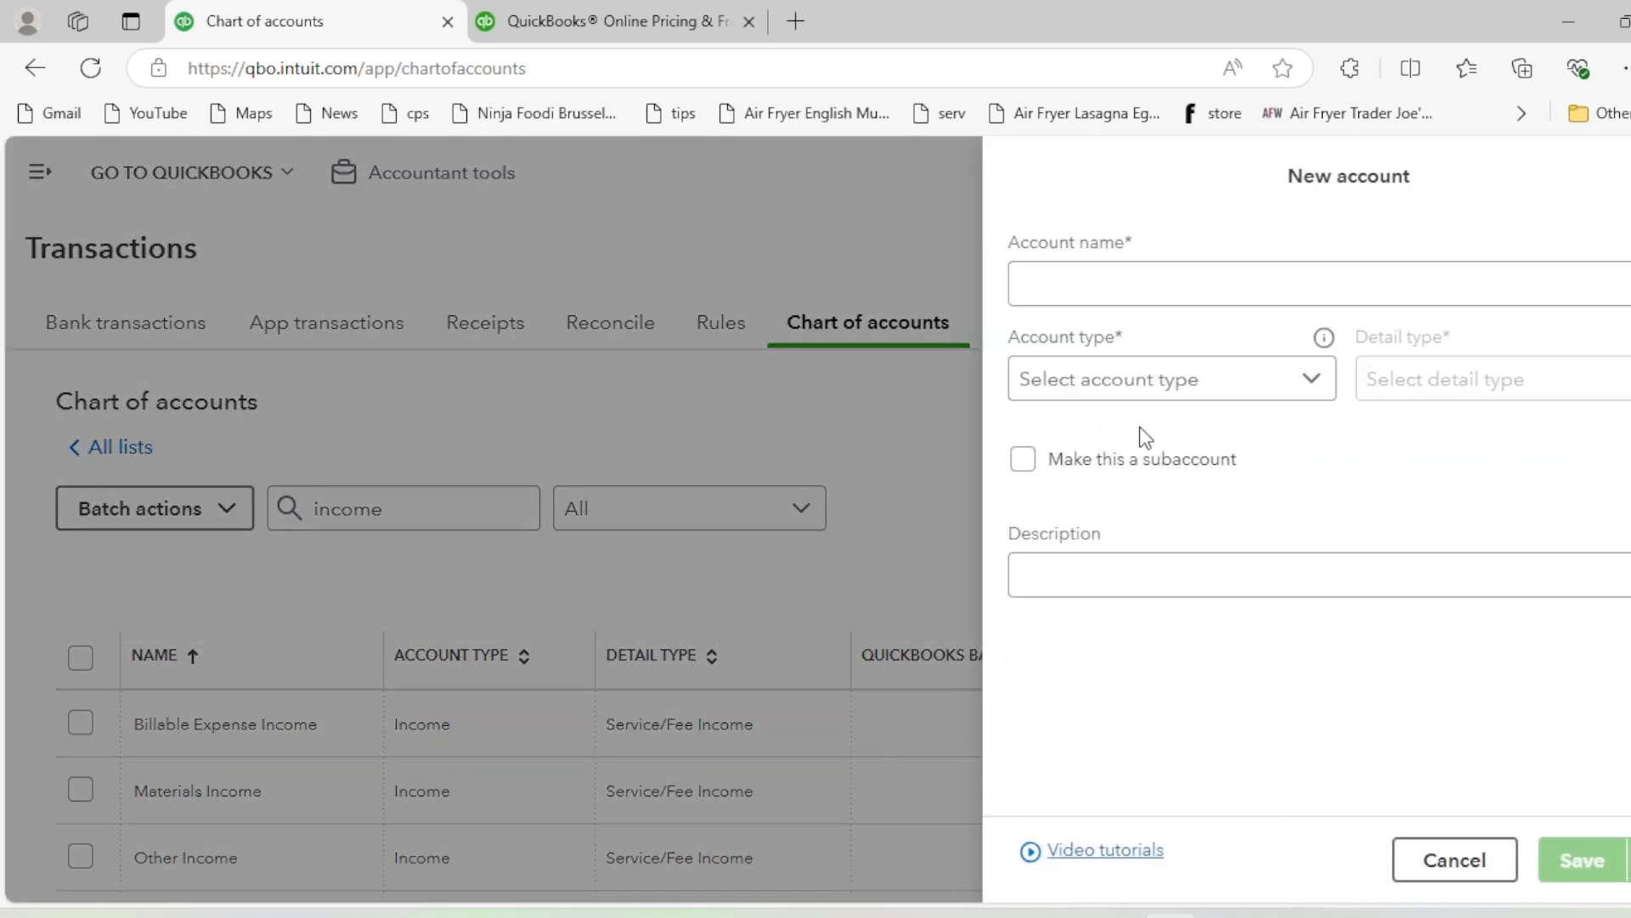
click(1147, 303)
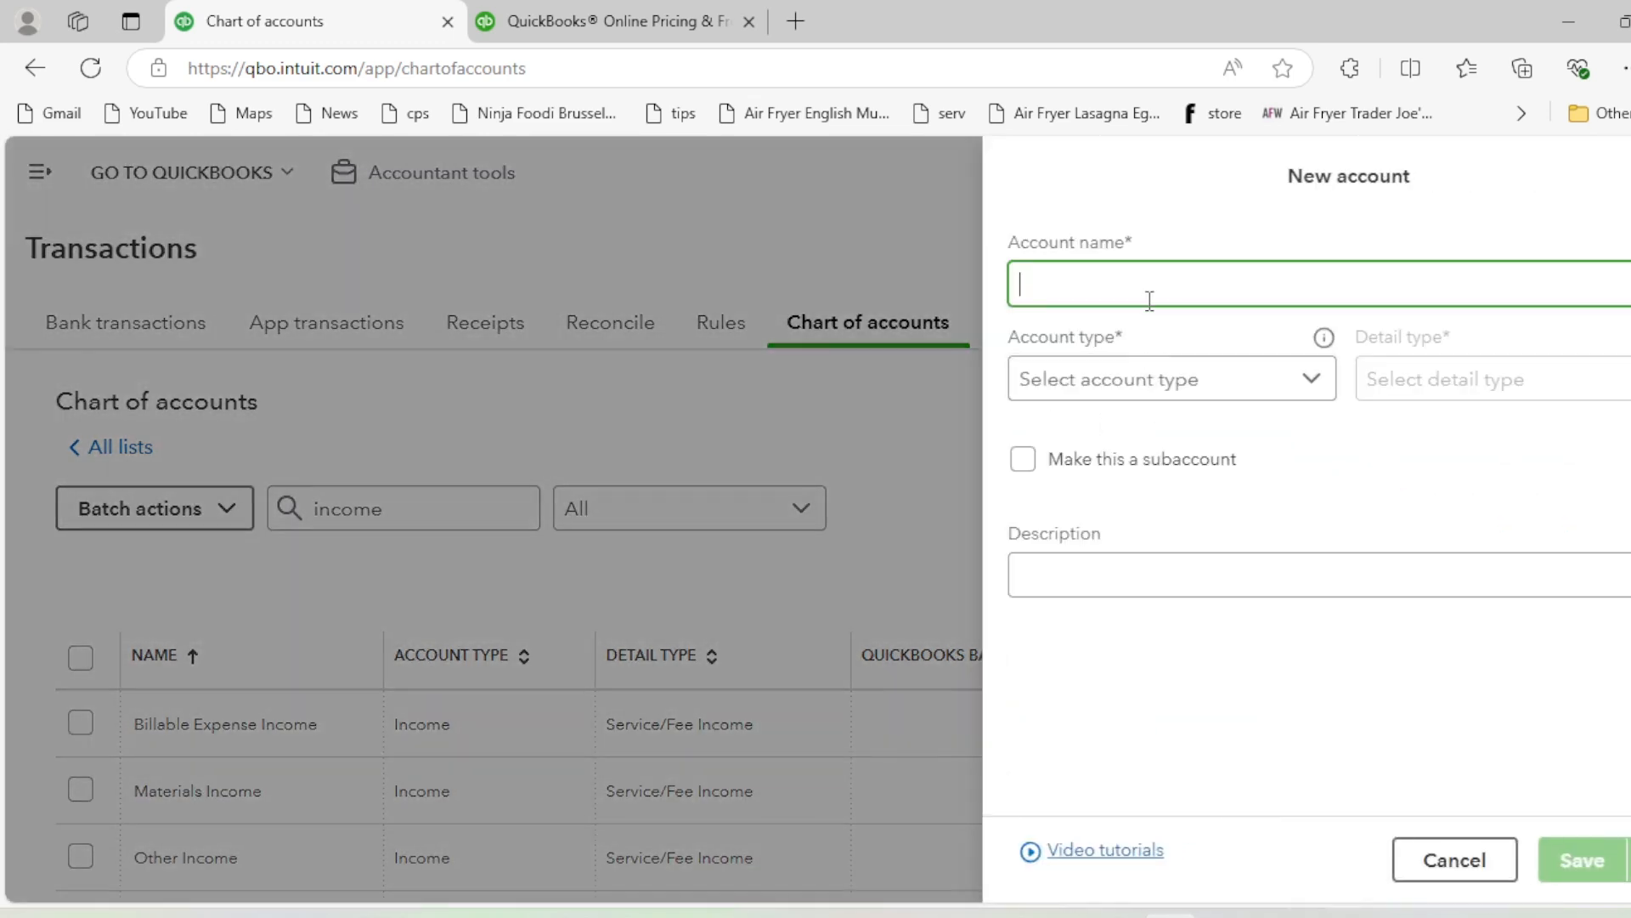
key(Escape)
Filter the chart of accounts by the name "other", look over the matching accounts, and clear the filter
click(346, 507)
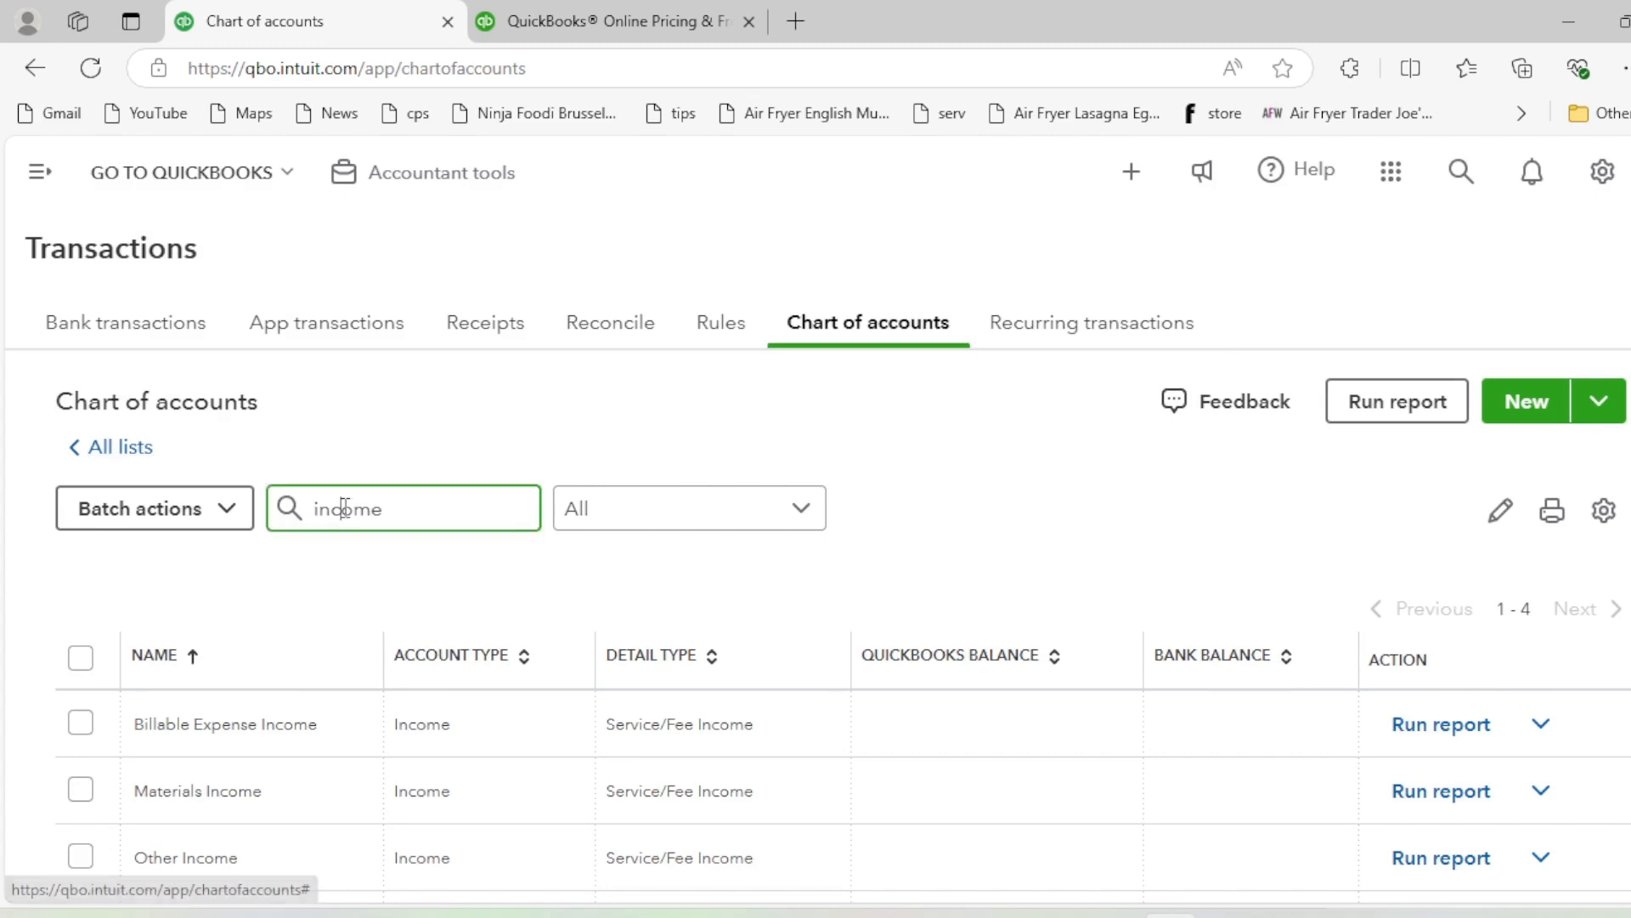
double_click(346, 506)
text(other)
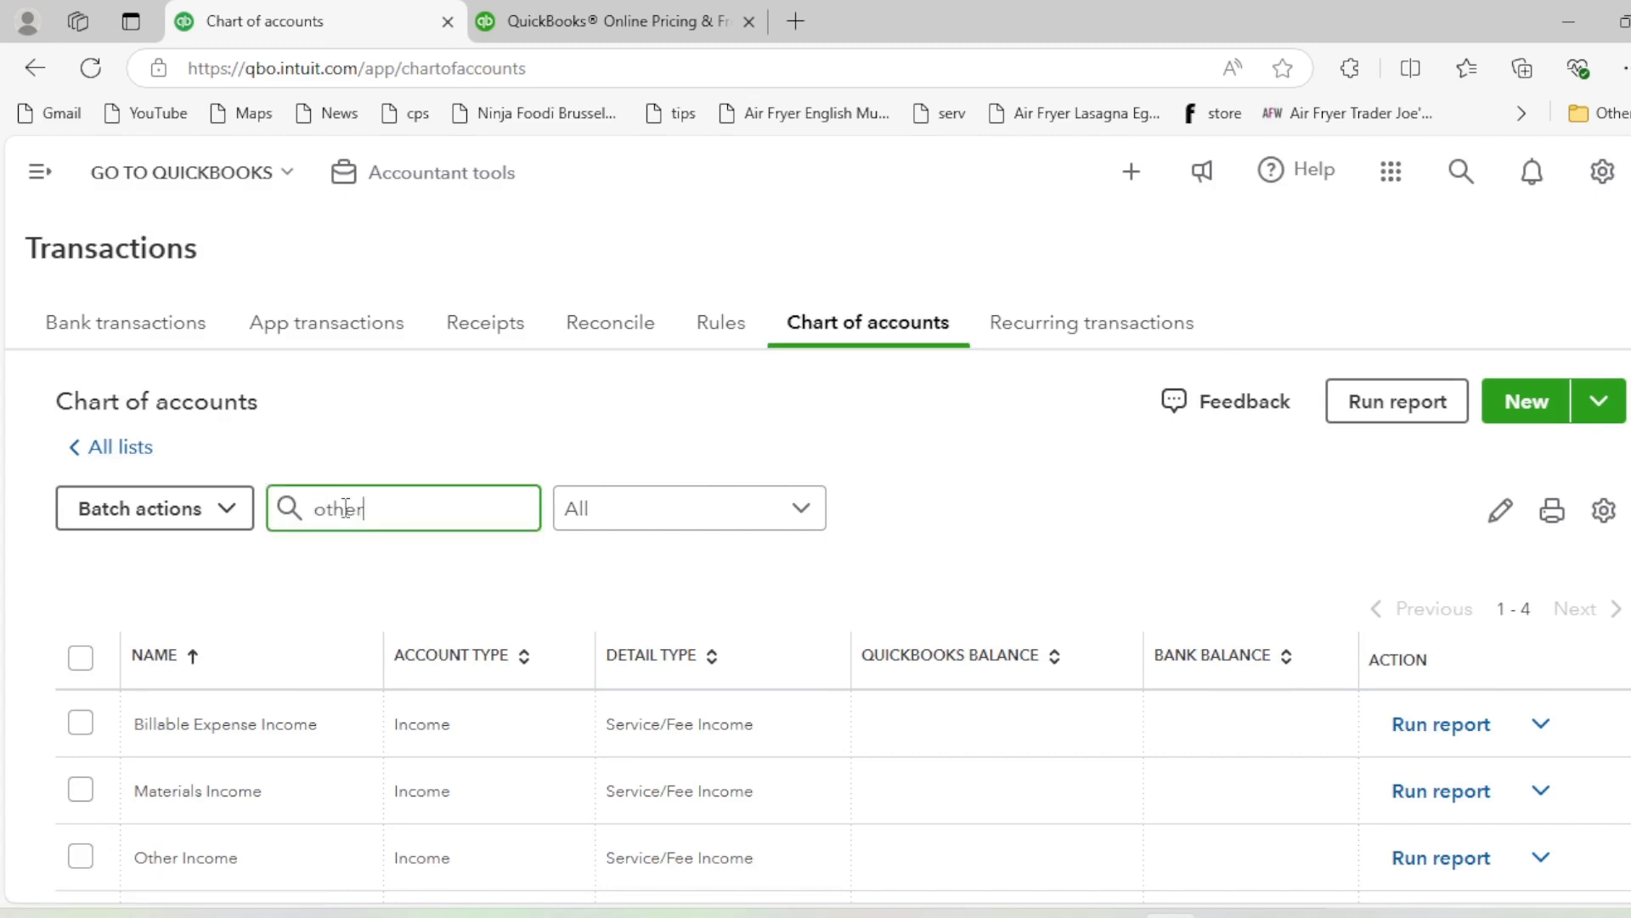
scroll(375, 561, down, 1)
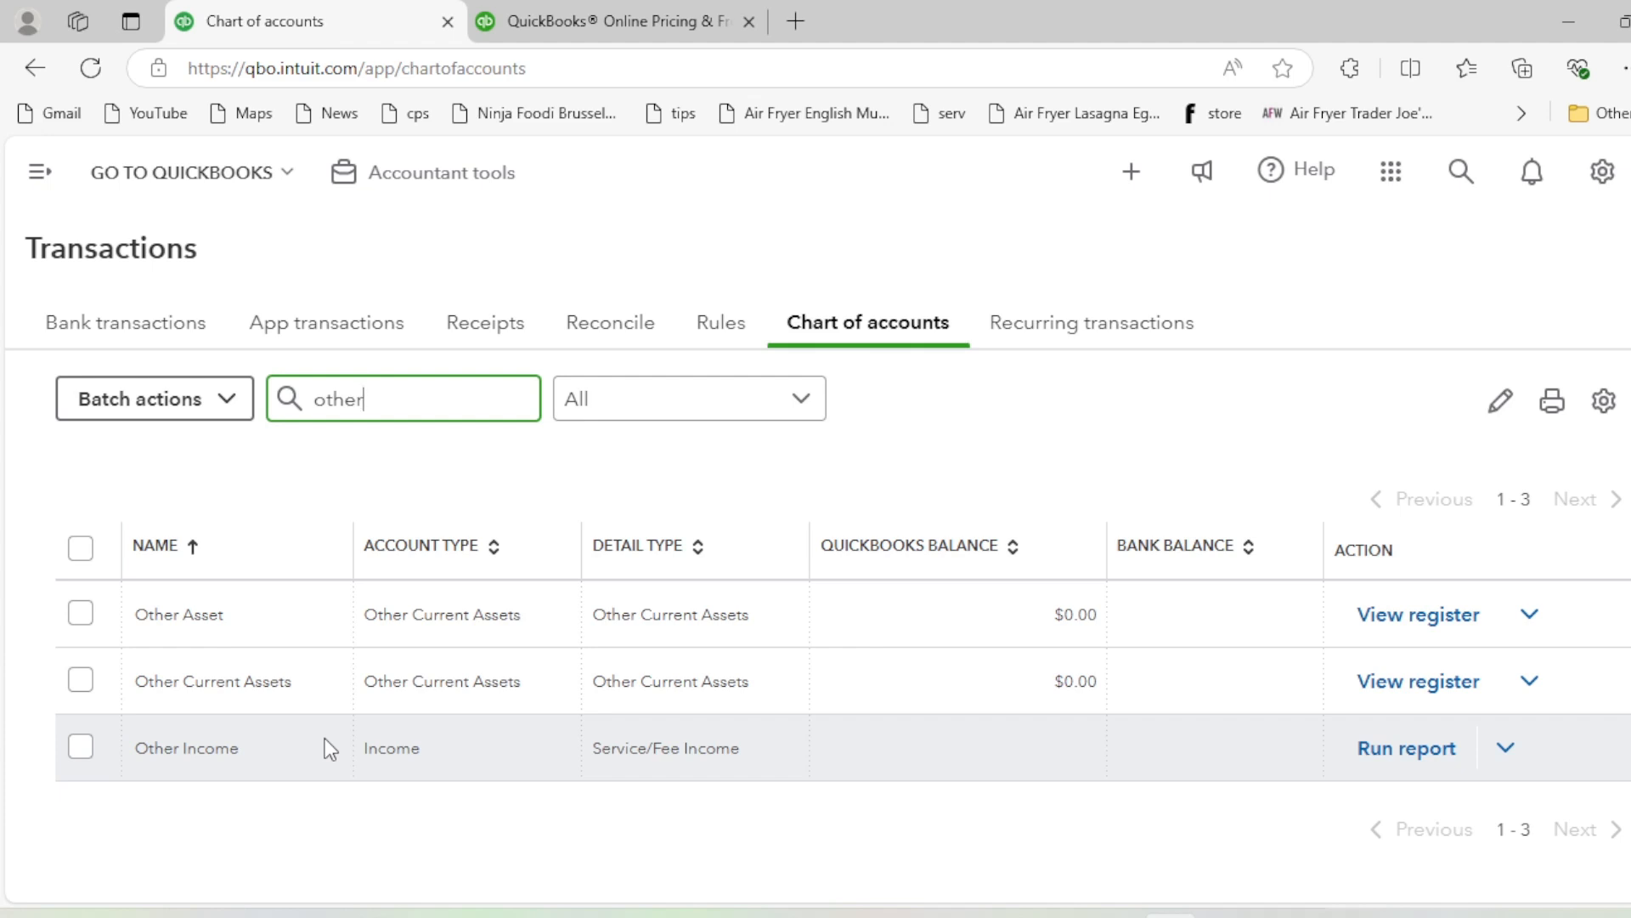
drag(400, 419, 262, 423)
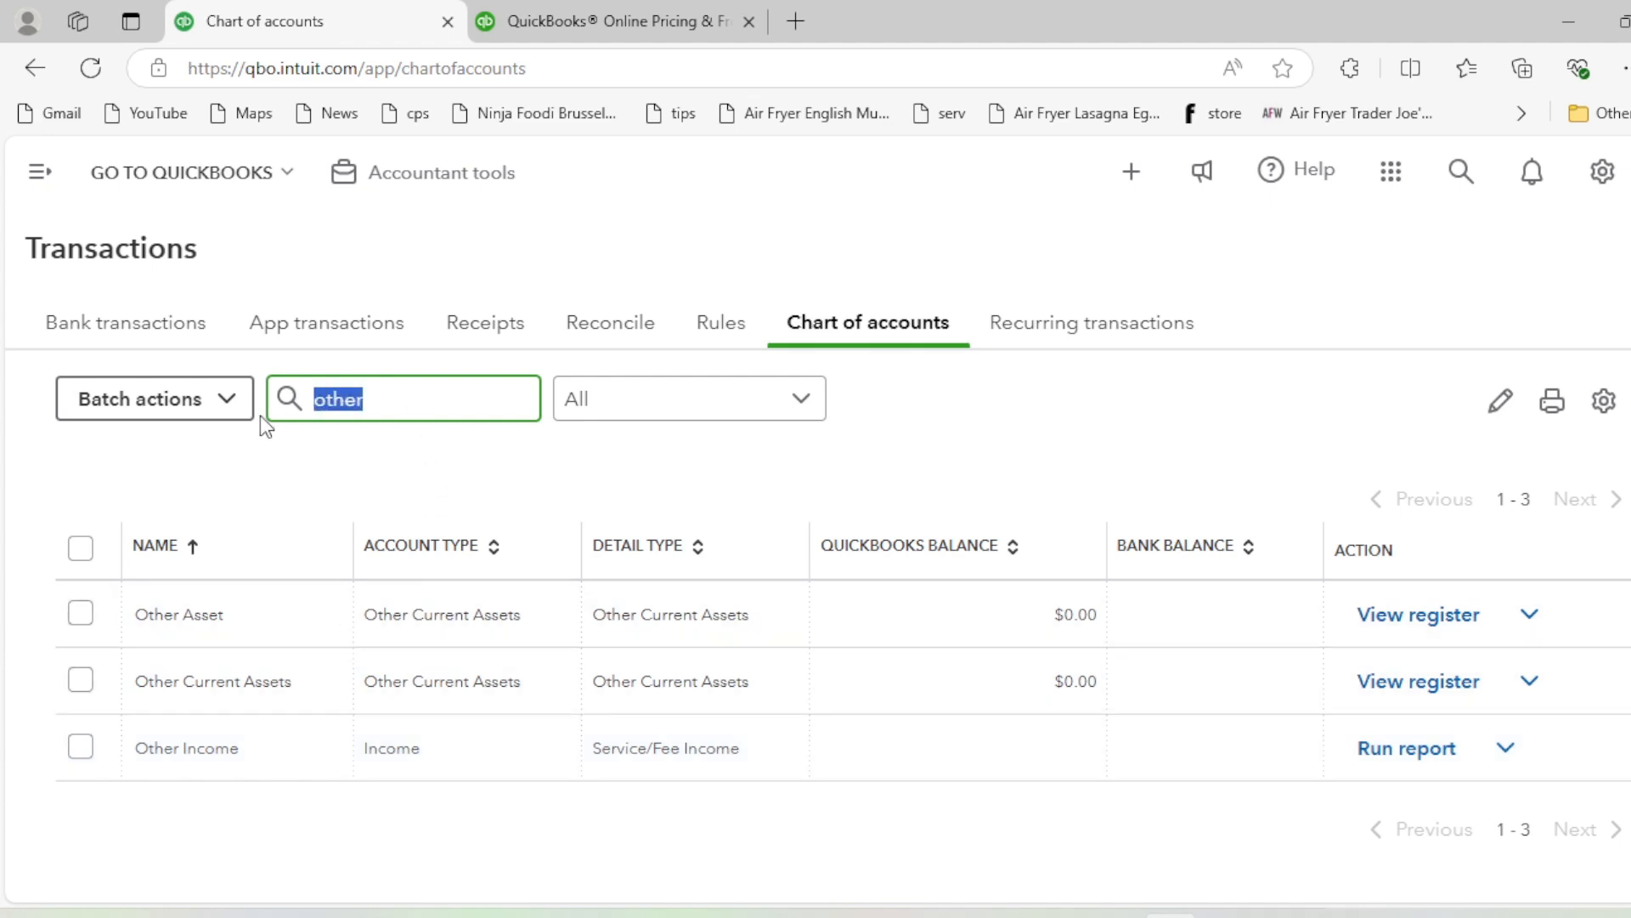
key(BackSpace)
scroll(1476, 559, up, 2)
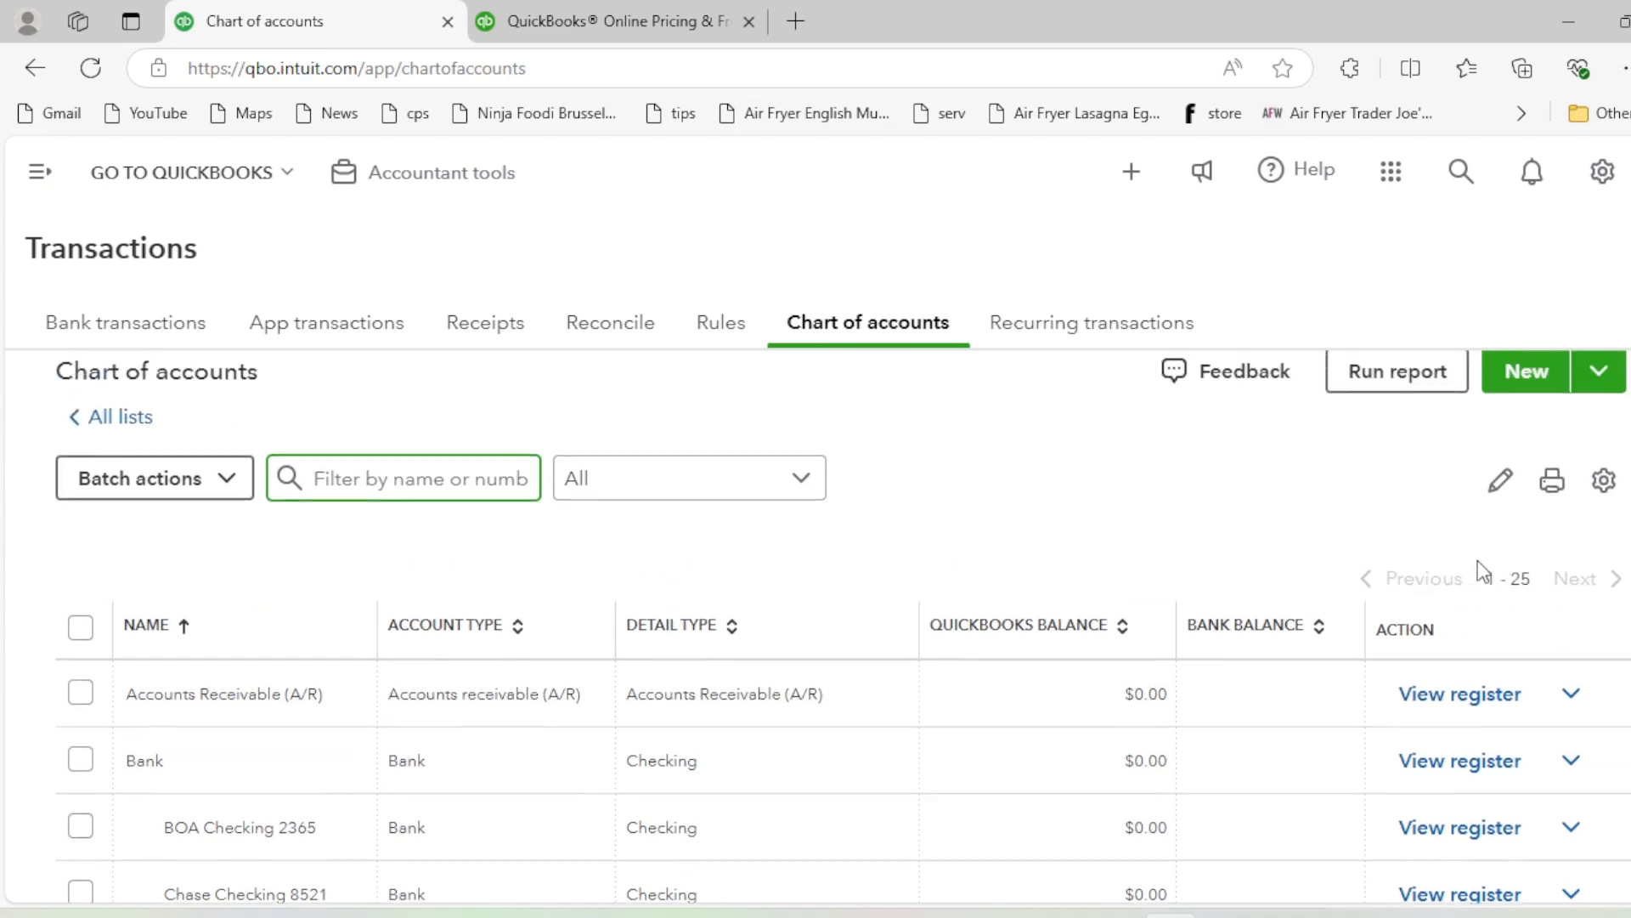
Create and save a new account named Income with account type Income and detail type Service/Fee Income
click(1525, 413)
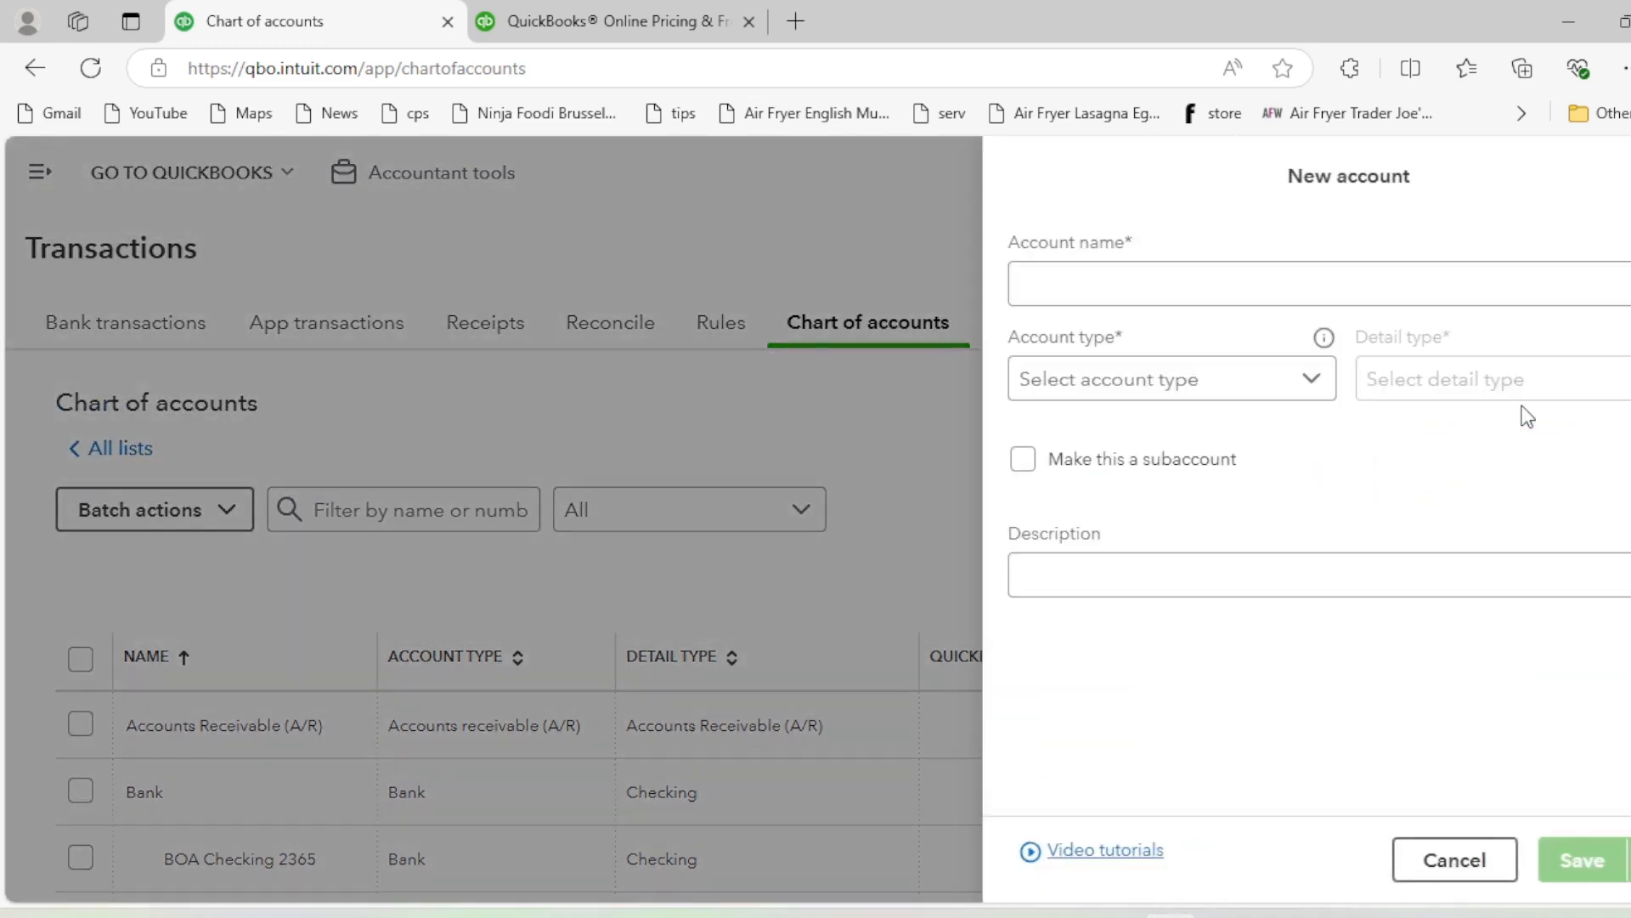
click(1097, 288)
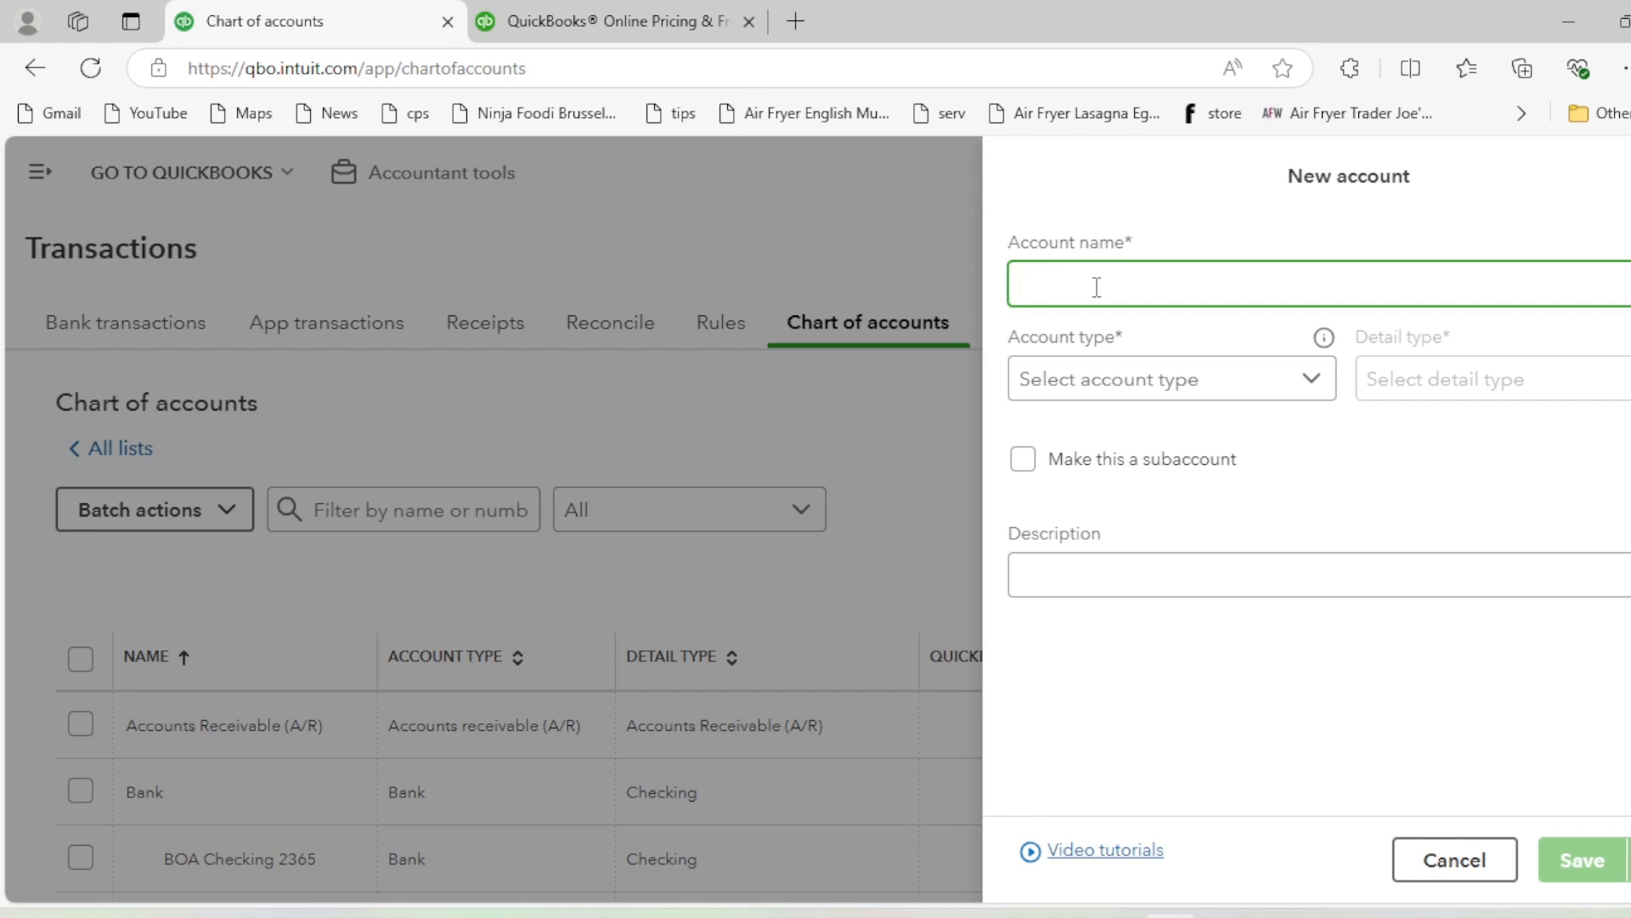
text(Income)
click(1089, 380)
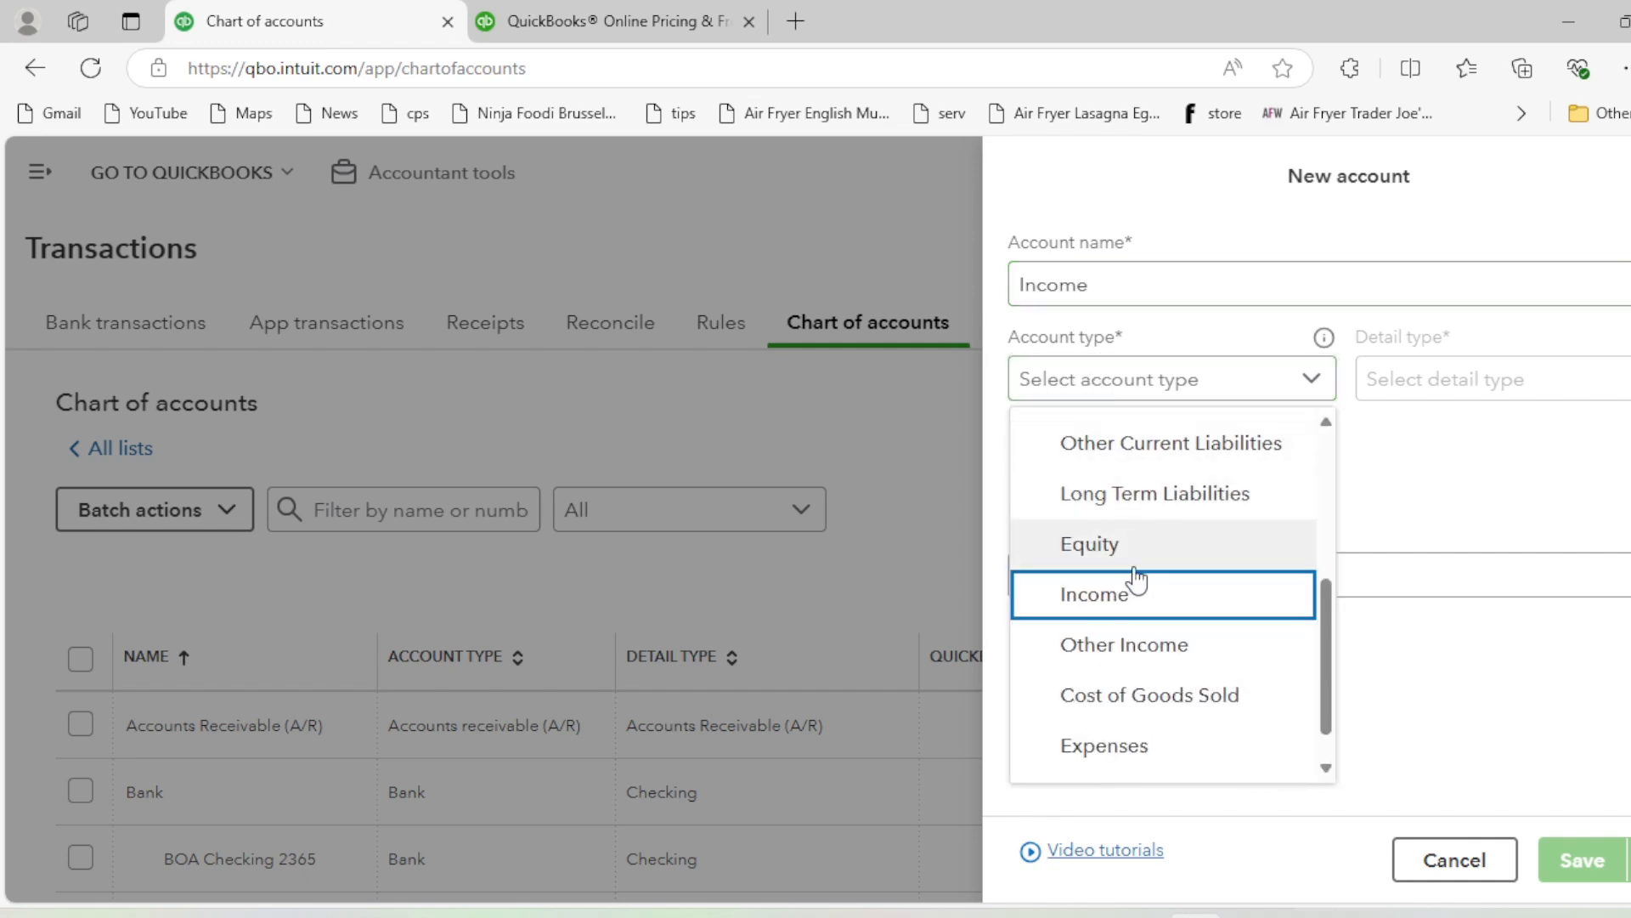
click(1136, 586)
click(1402, 378)
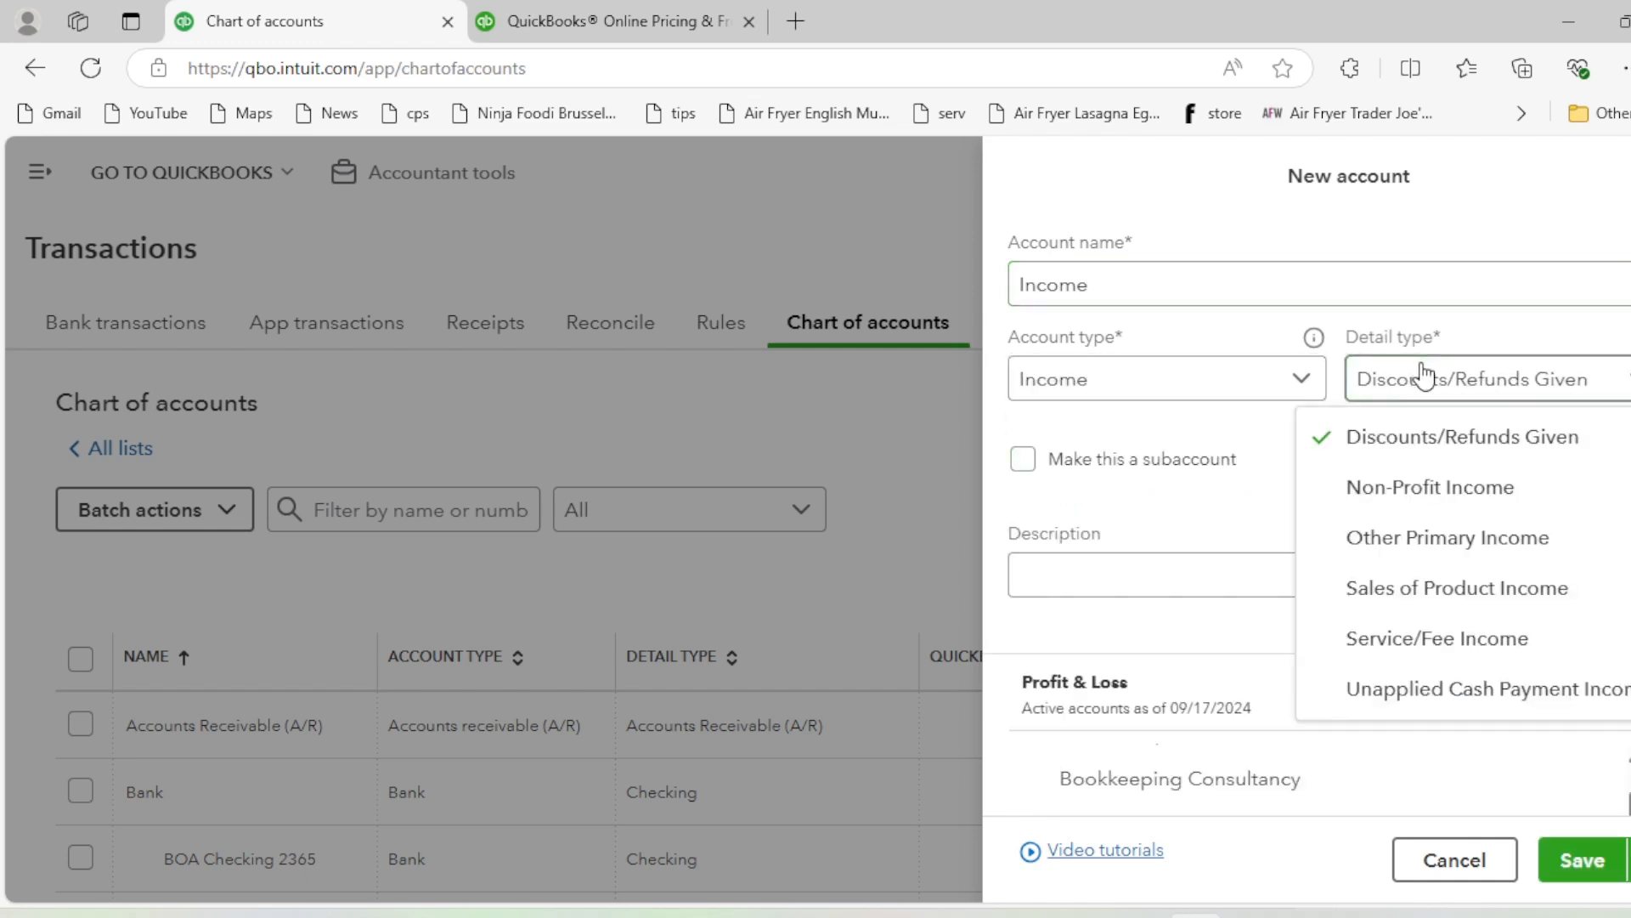
click(1466, 644)
click(1576, 860)
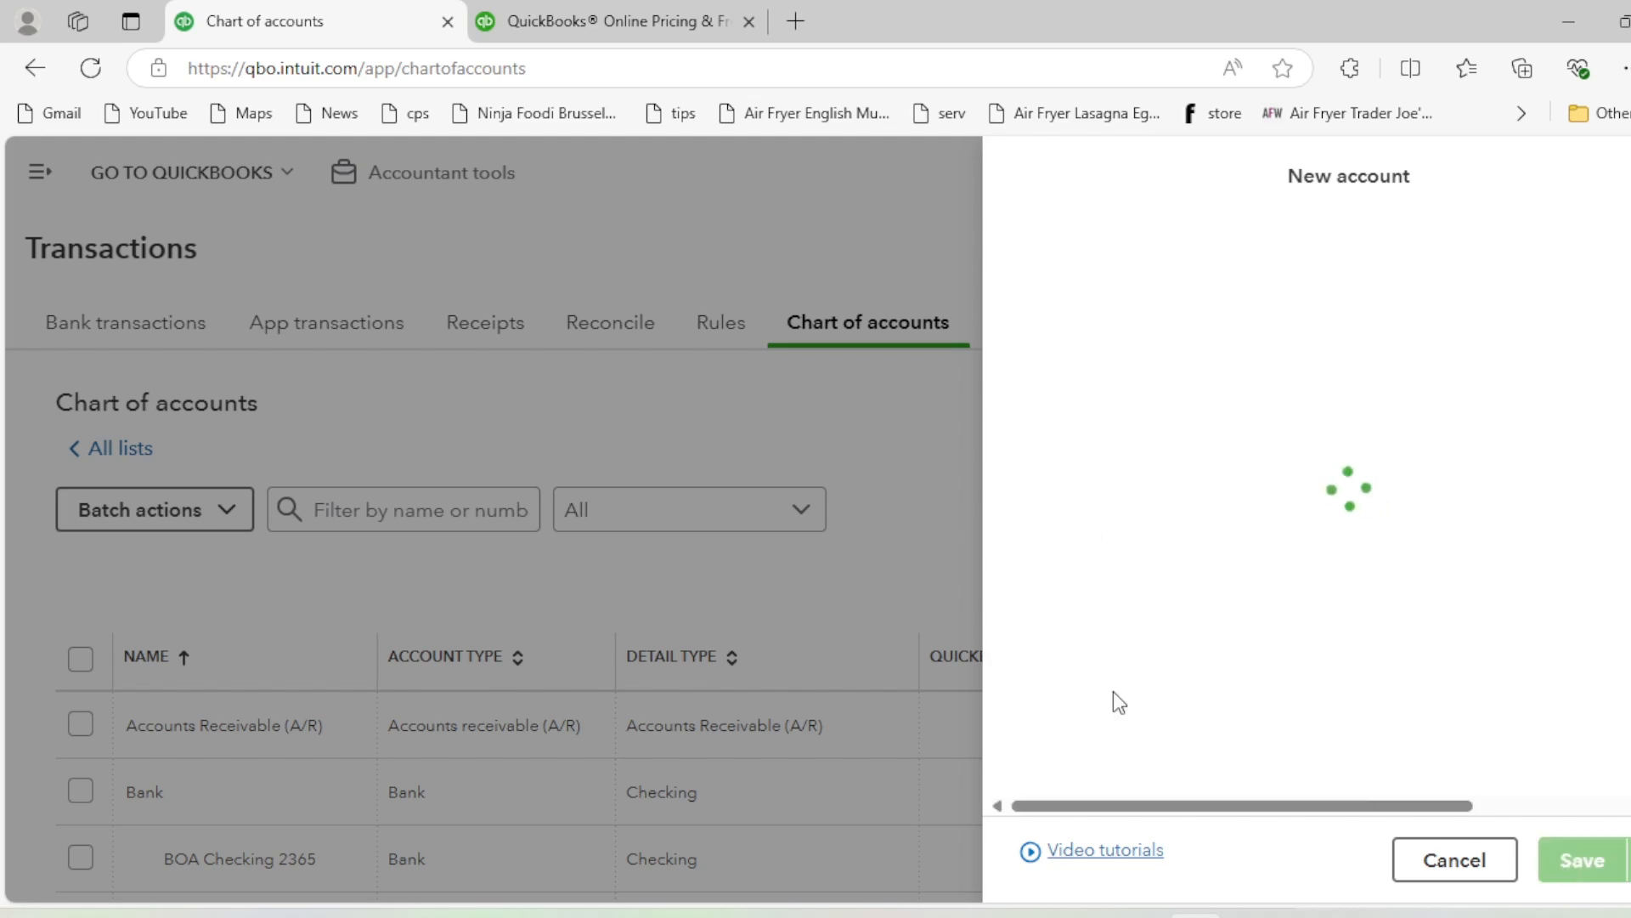
Edit the Bookkeeping Consultancy account to make it a subaccount of Income, and save it
scroll(400, 532, down, 5)
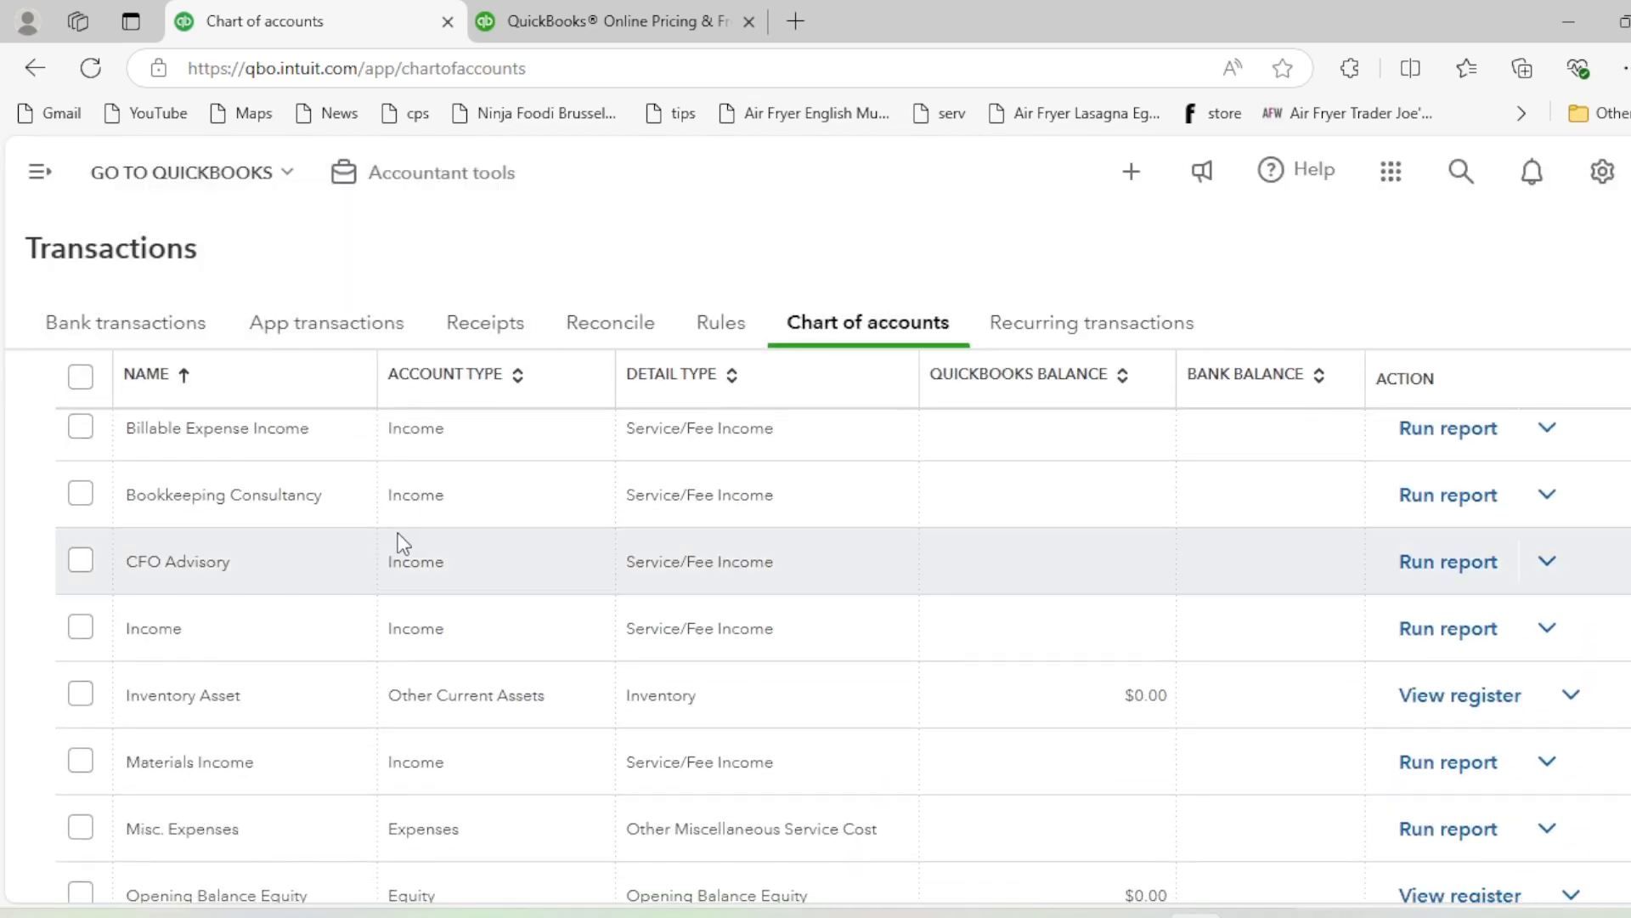
scroll(390, 600, up, 1)
scroll(390, 601, down, 1)
scroll(246, 633, up, 1)
click(234, 622)
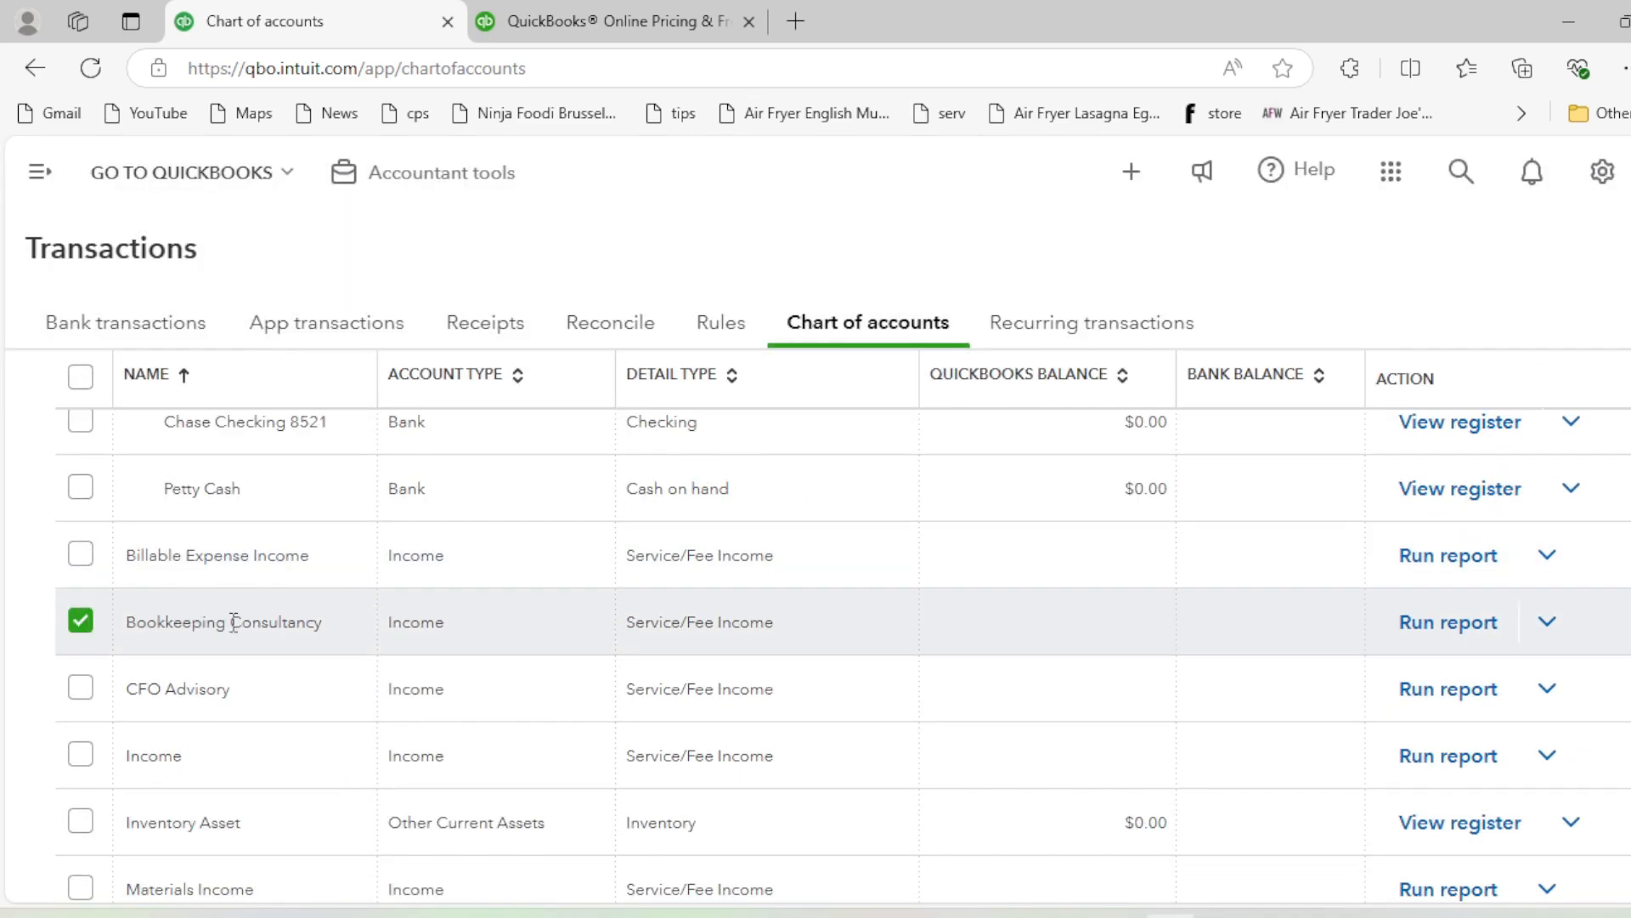
click(1547, 621)
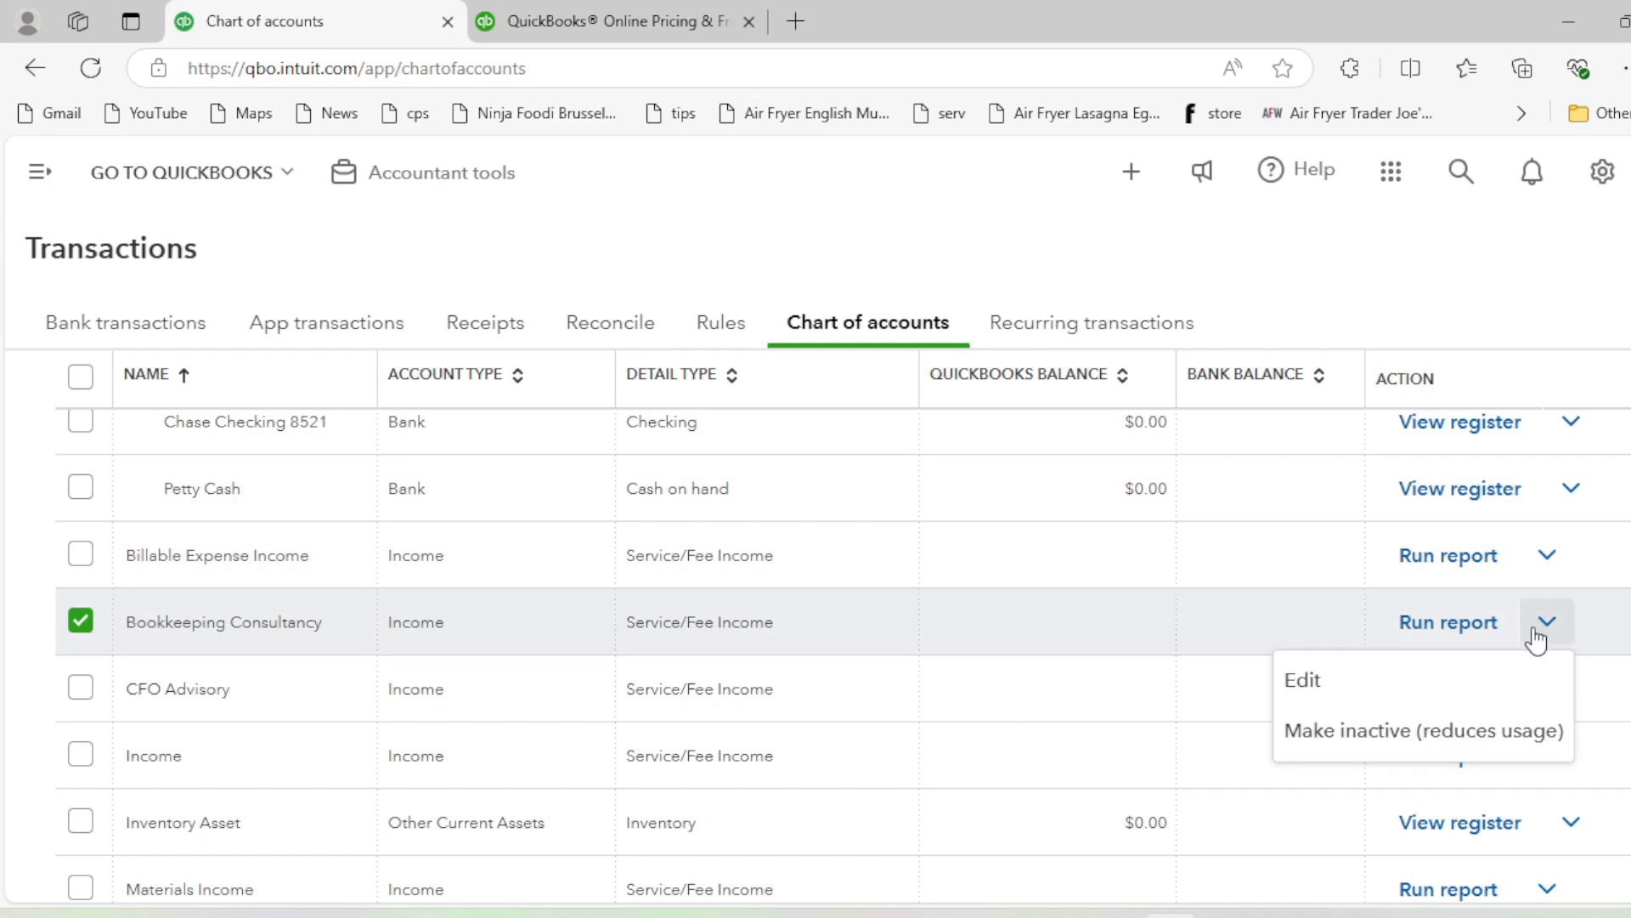
click(1440, 690)
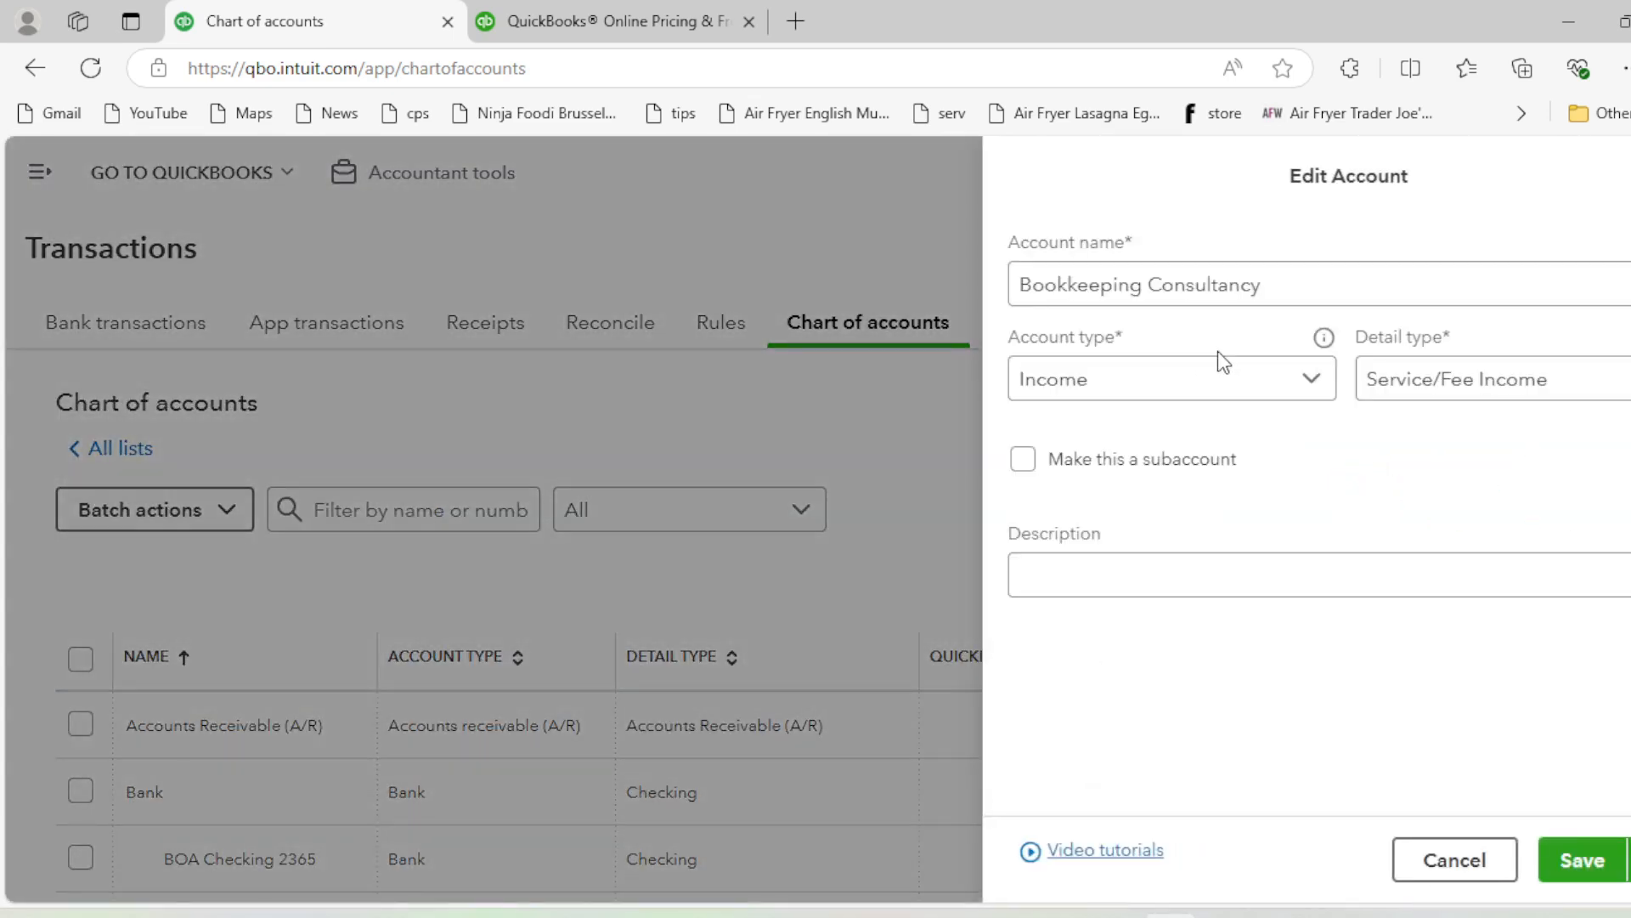
click(1023, 459)
click(1103, 553)
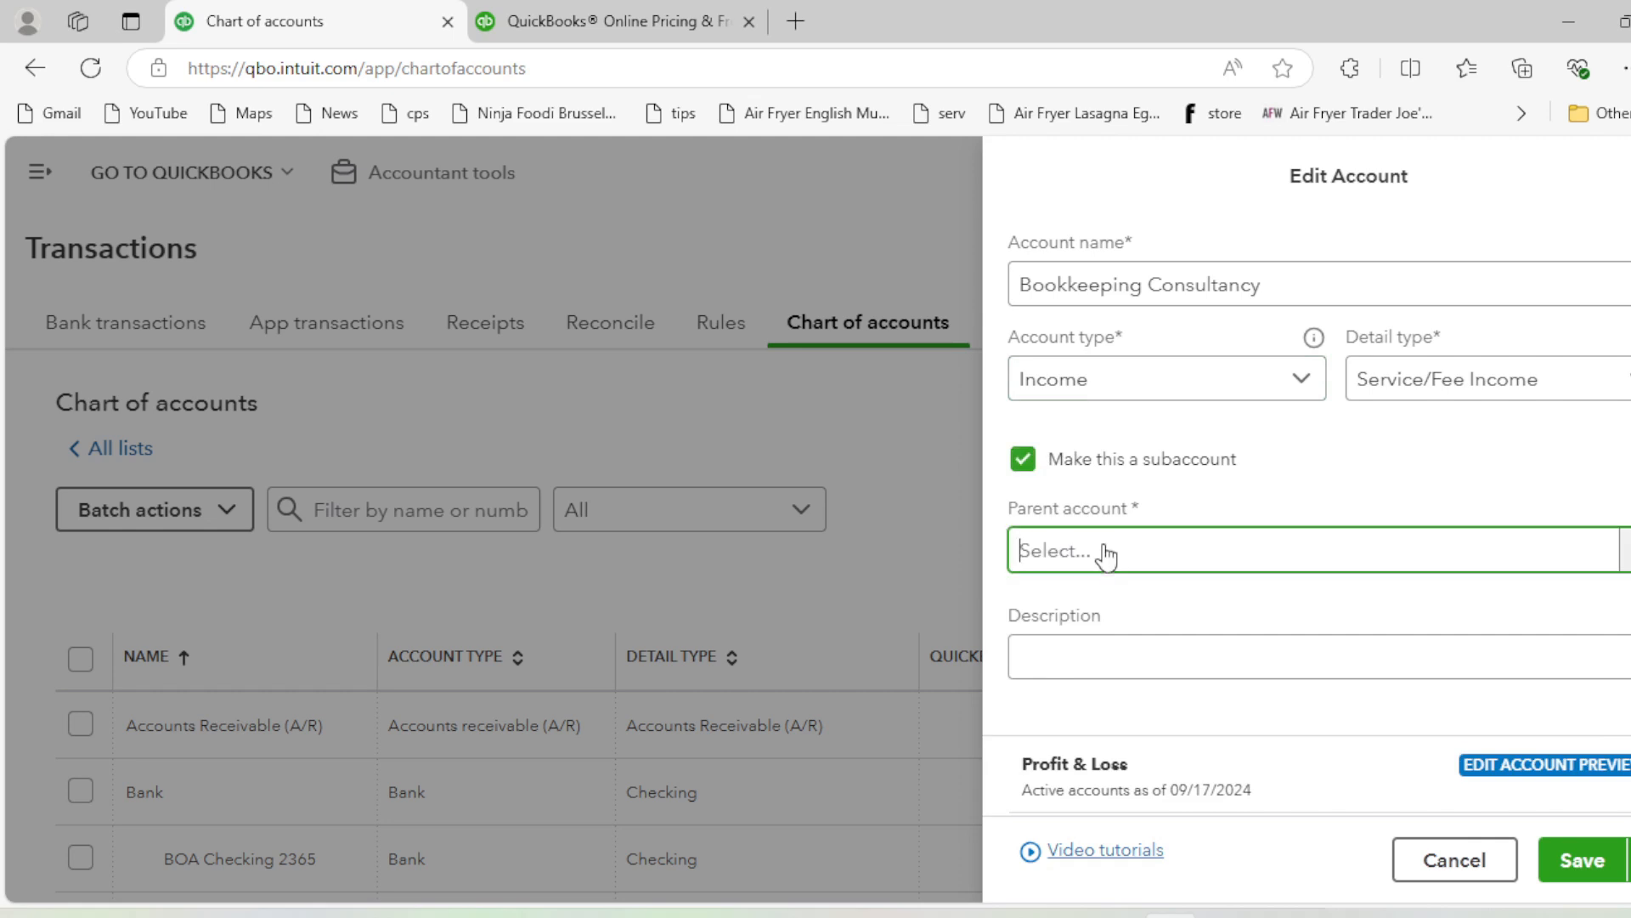
text(In)
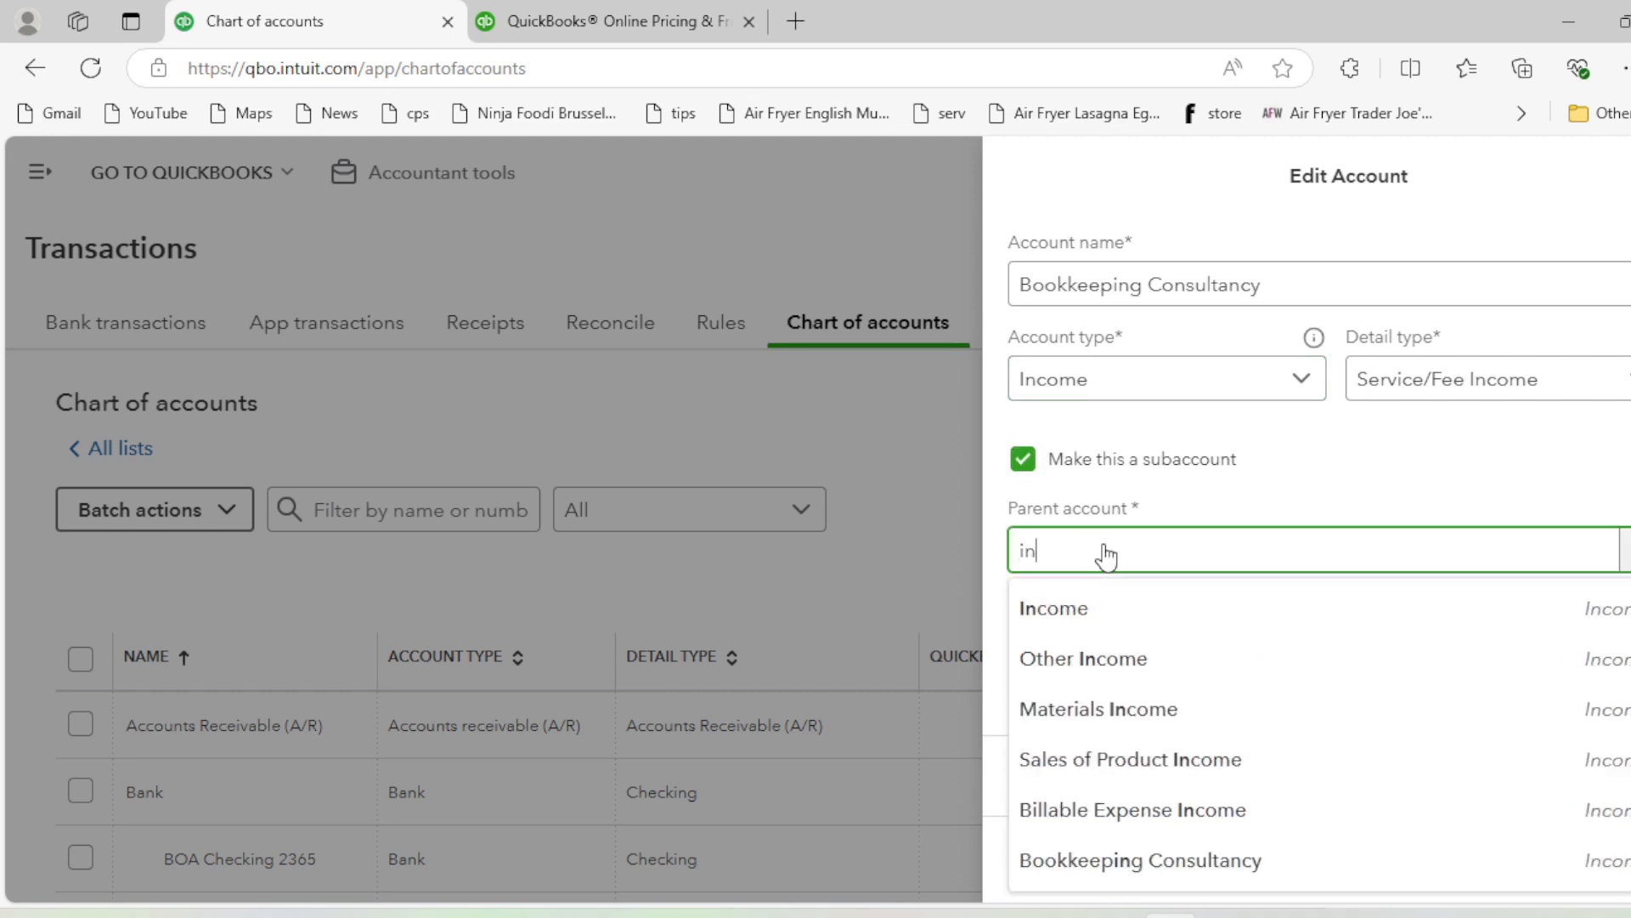
click(1094, 595)
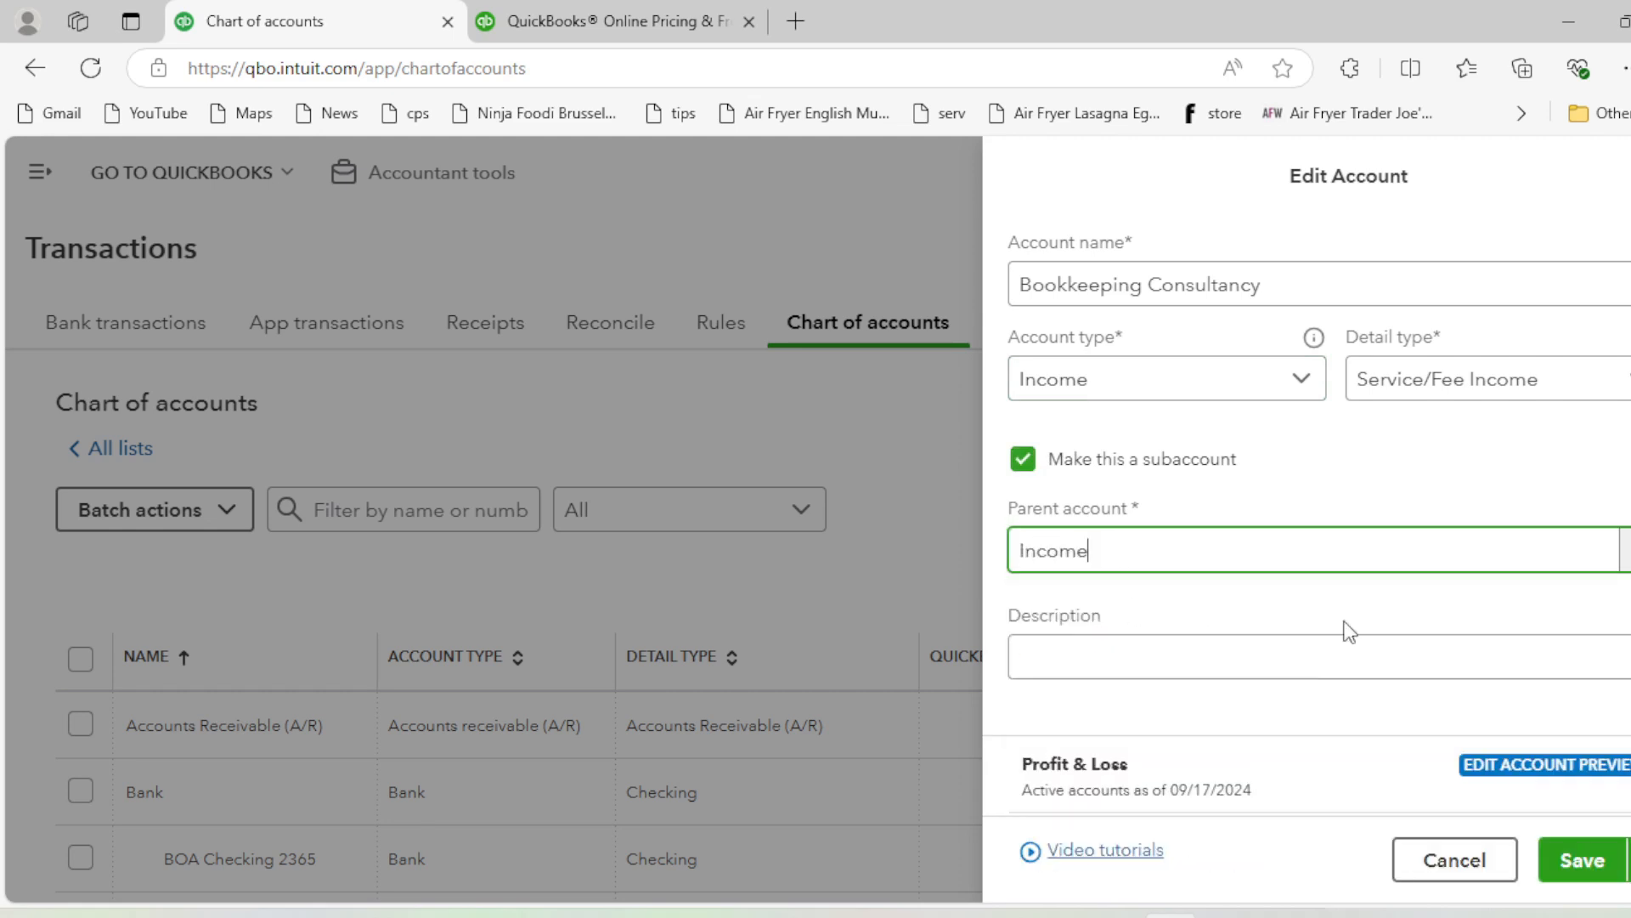
click(1582, 860)
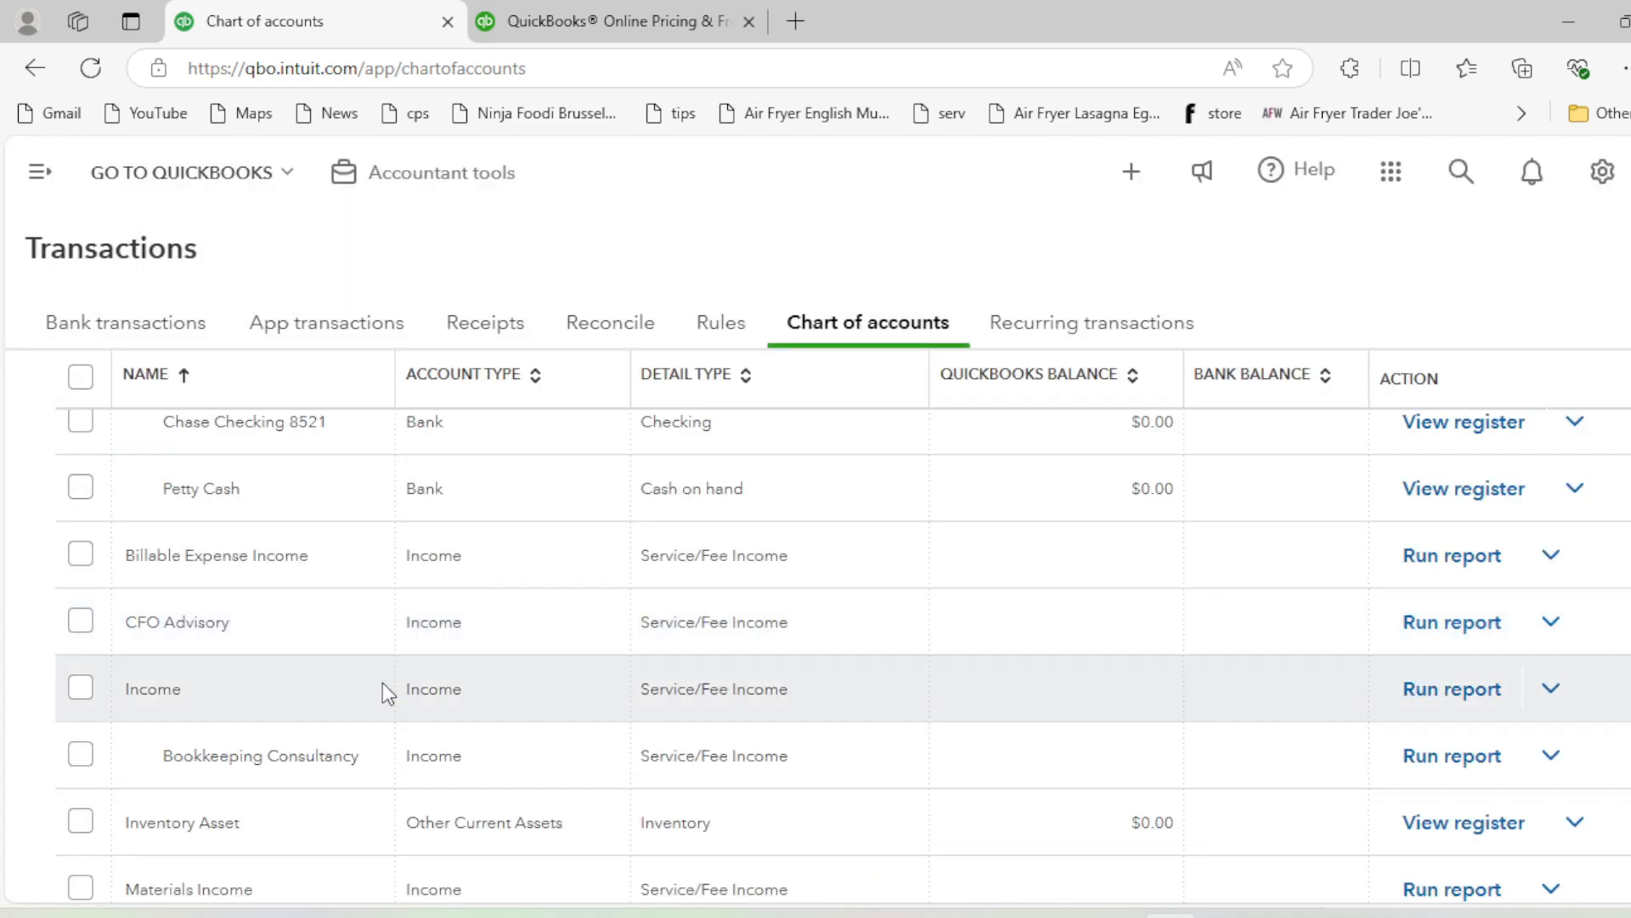
Edit the Other Income account to make it a subaccount of the parent account Income, and save it
scroll(275, 649, down, 1)
scroll(275, 649, down, 2)
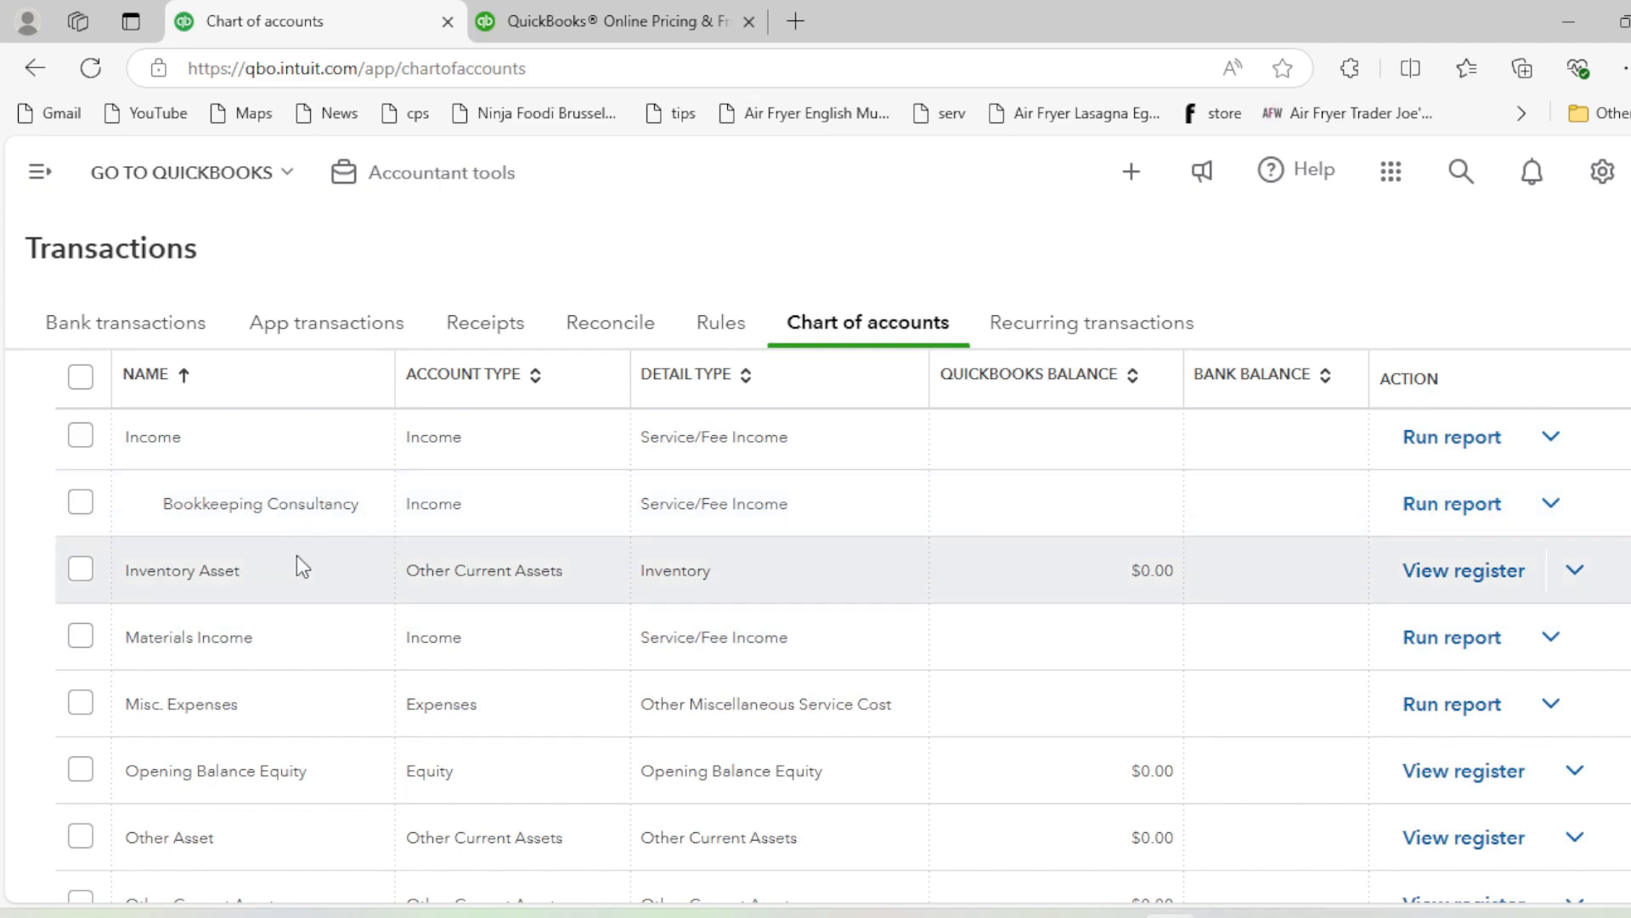
scroll(294, 523, down, 1)
scroll(295, 595, down, 2)
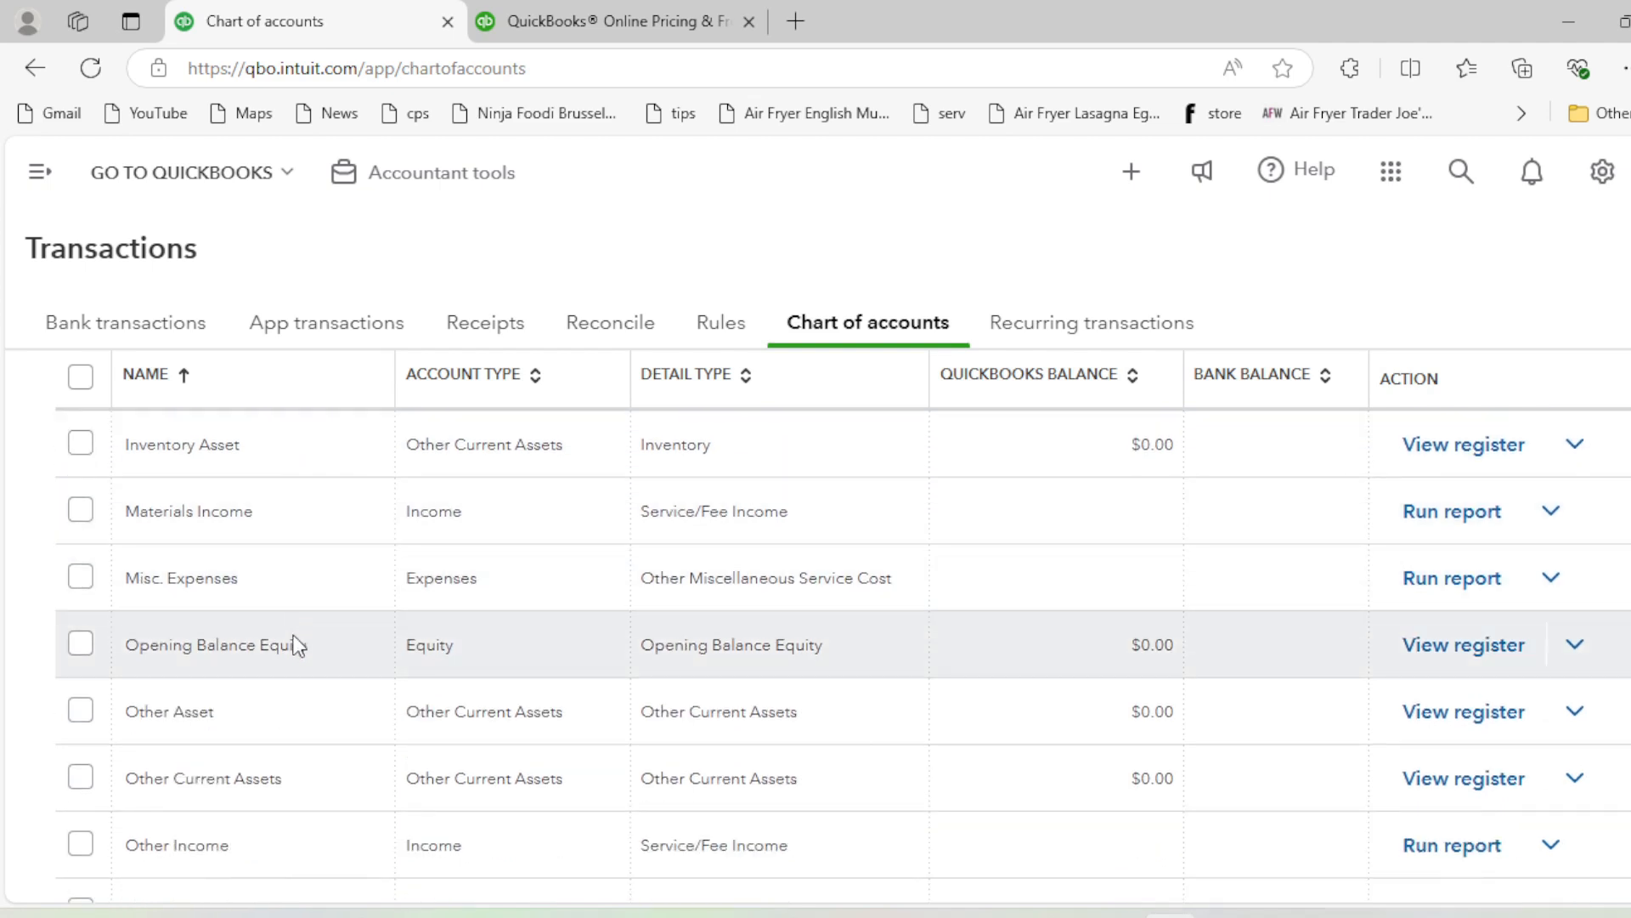
scroll(295, 645, down, 2)
click(80, 718)
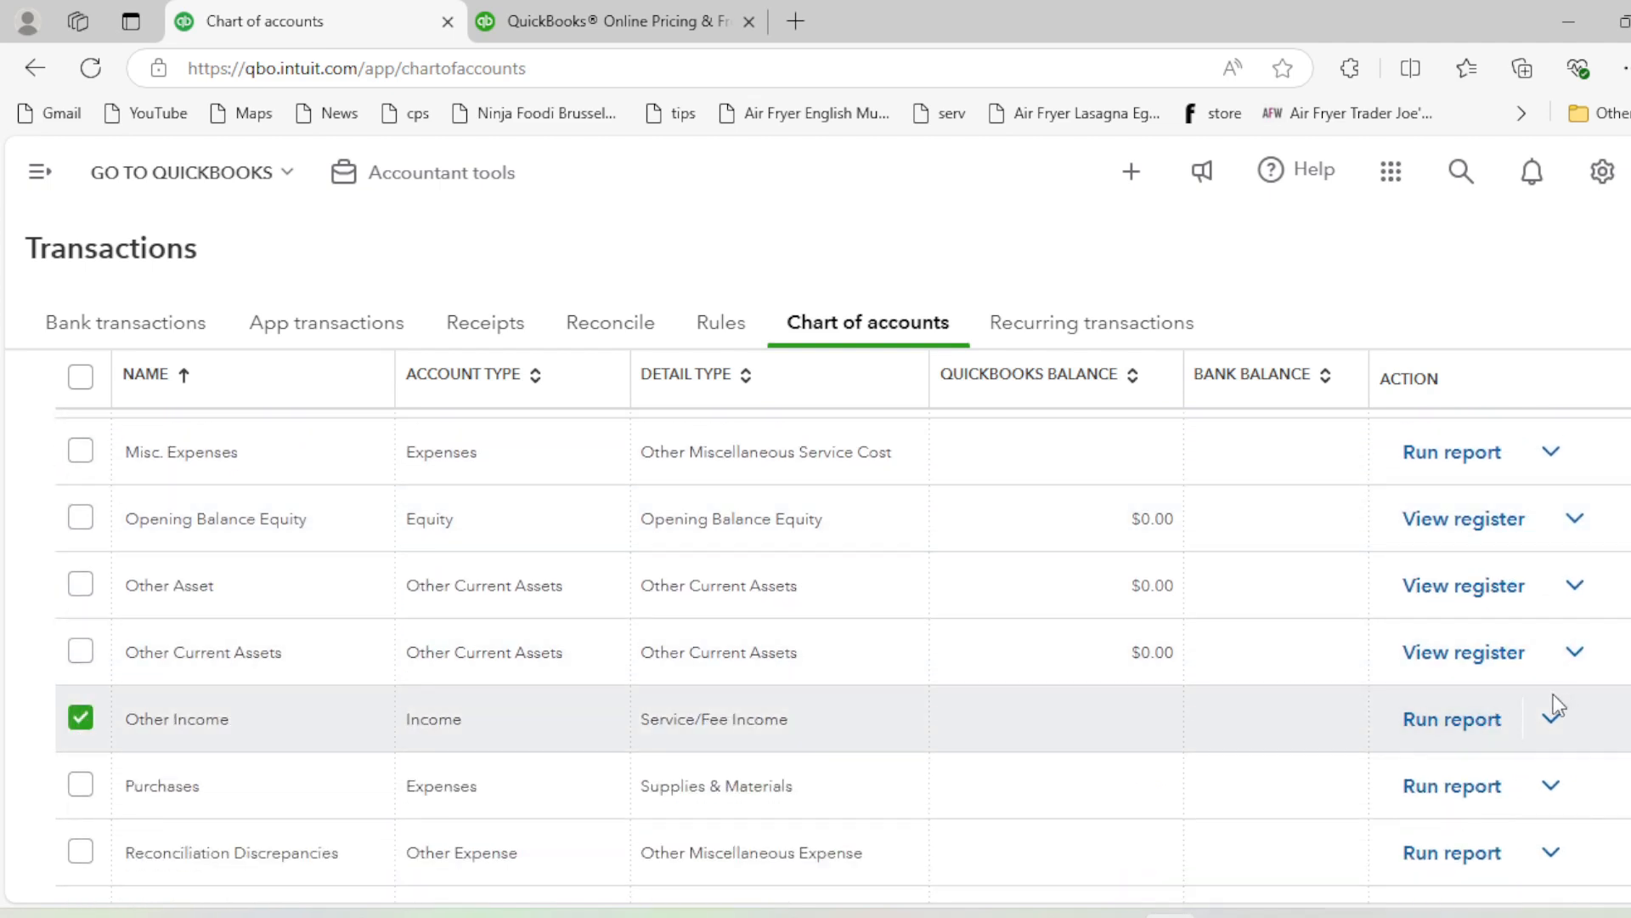
click(1551, 718)
click(1461, 791)
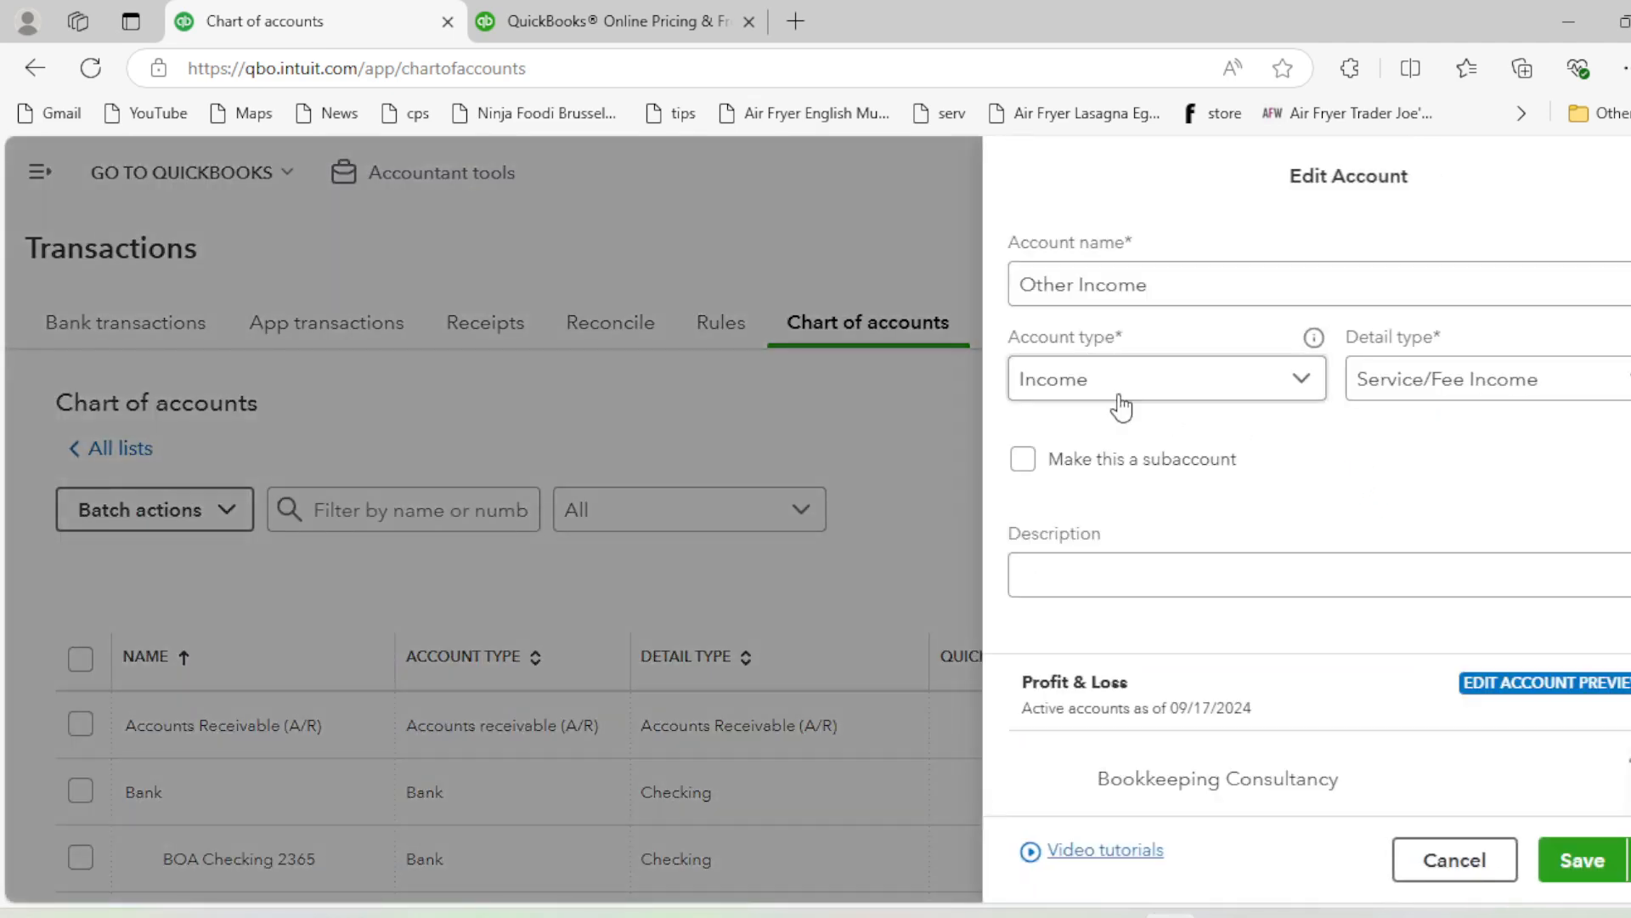
click(1023, 459)
click(1108, 552)
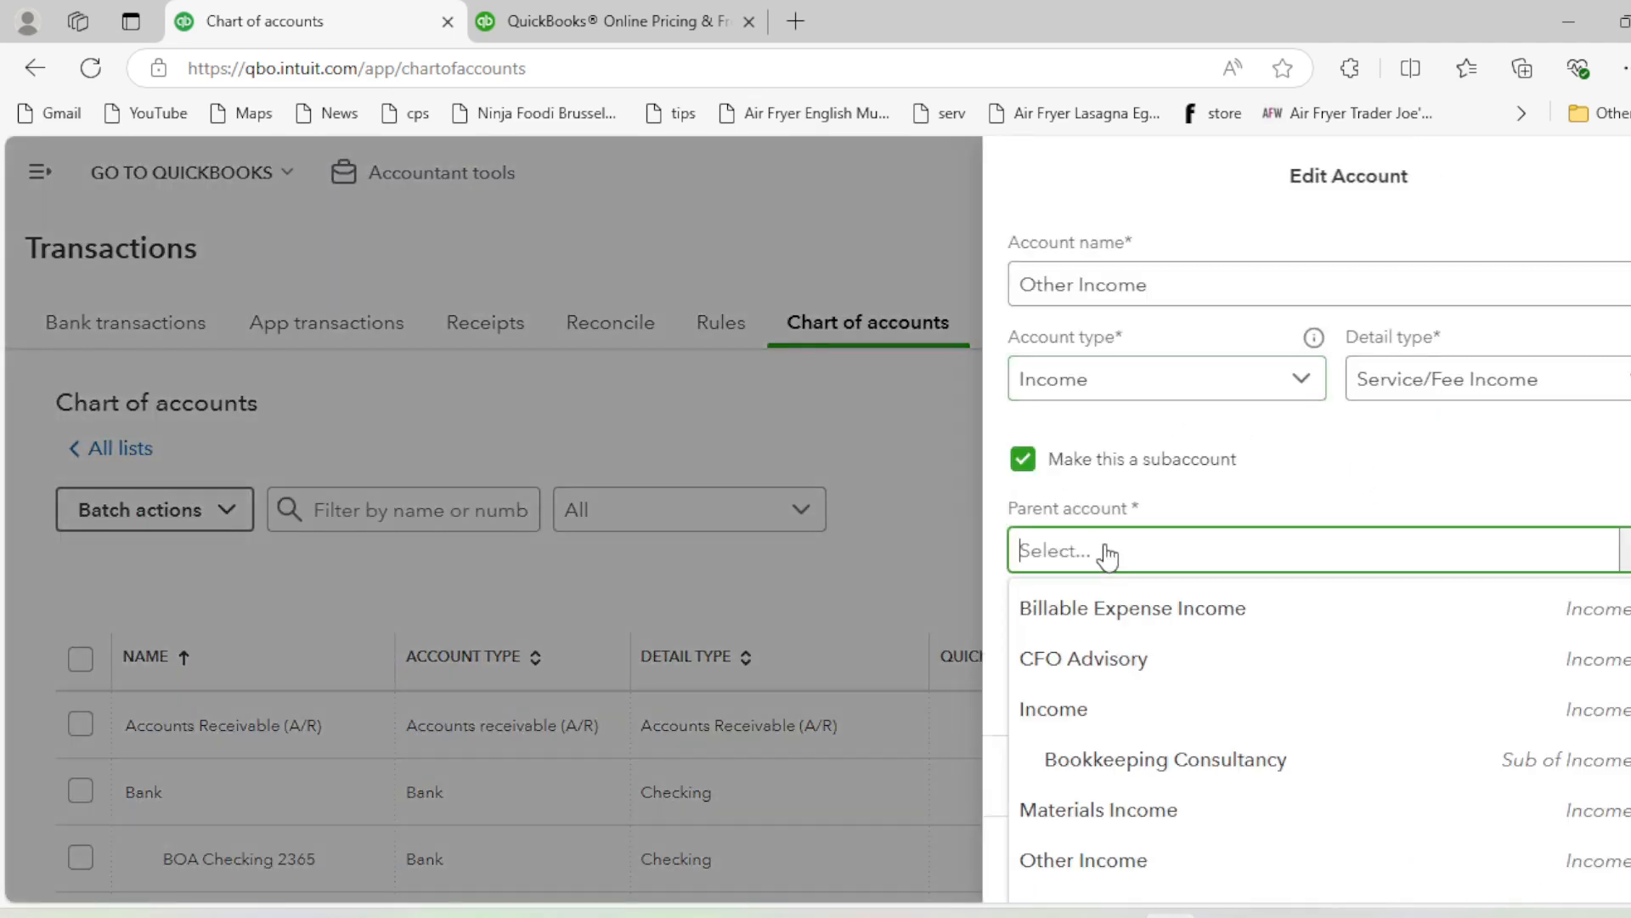
click(1085, 712)
click(1576, 862)
Edit the CFO Advisory account to make it a subaccount of Income, and save the change
scroll(419, 576, down, 10)
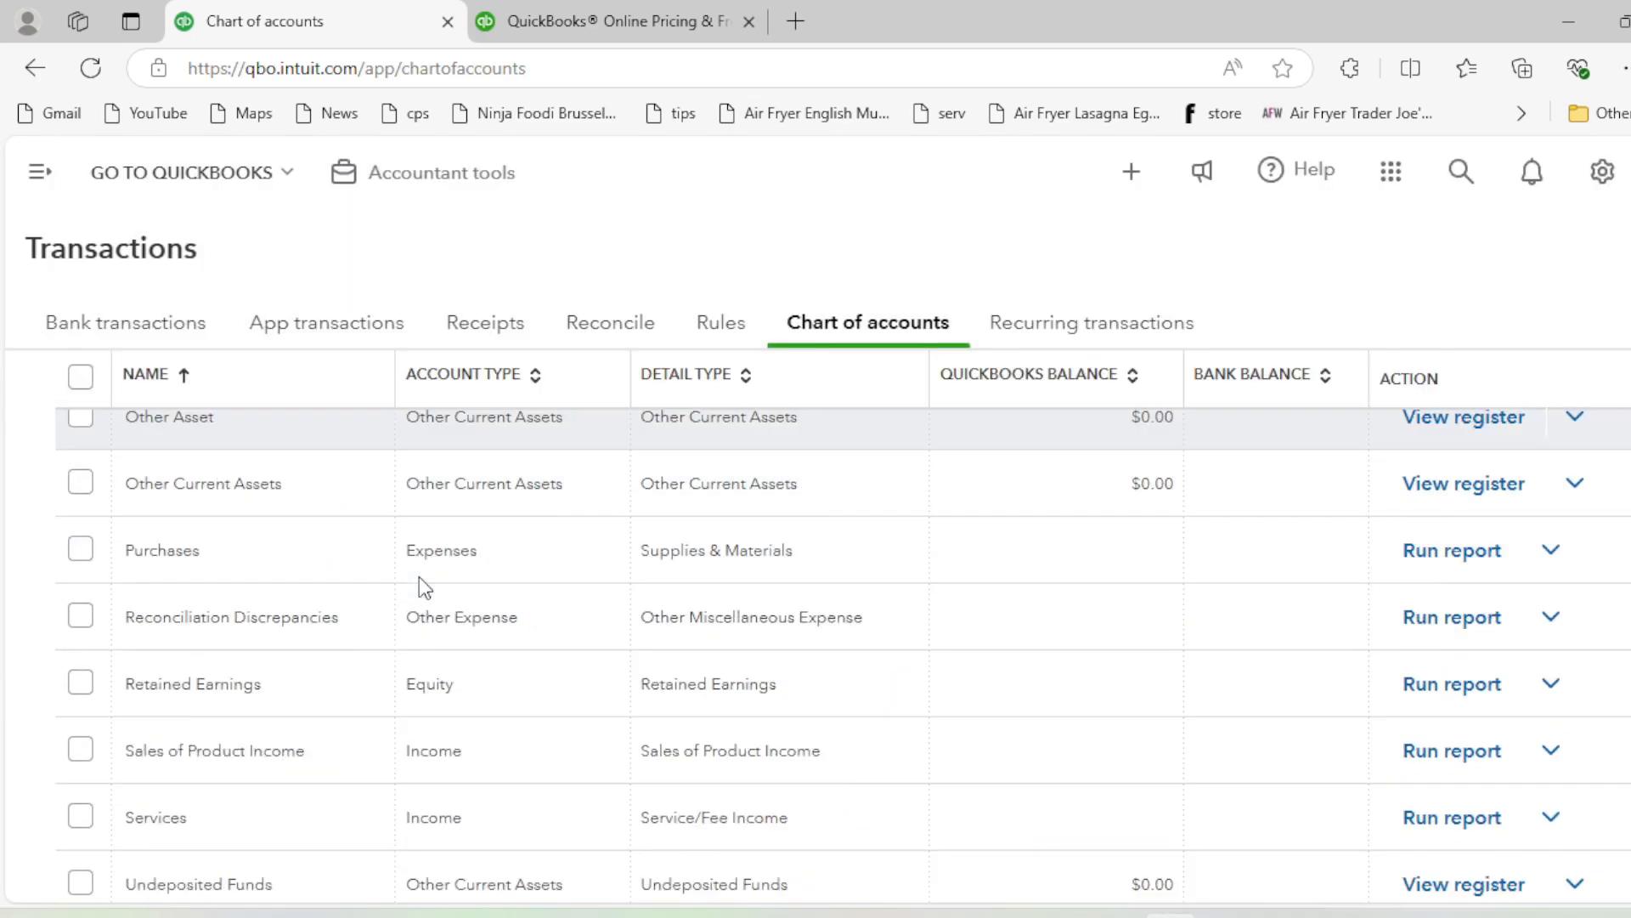
scroll(265, 656, up, 6)
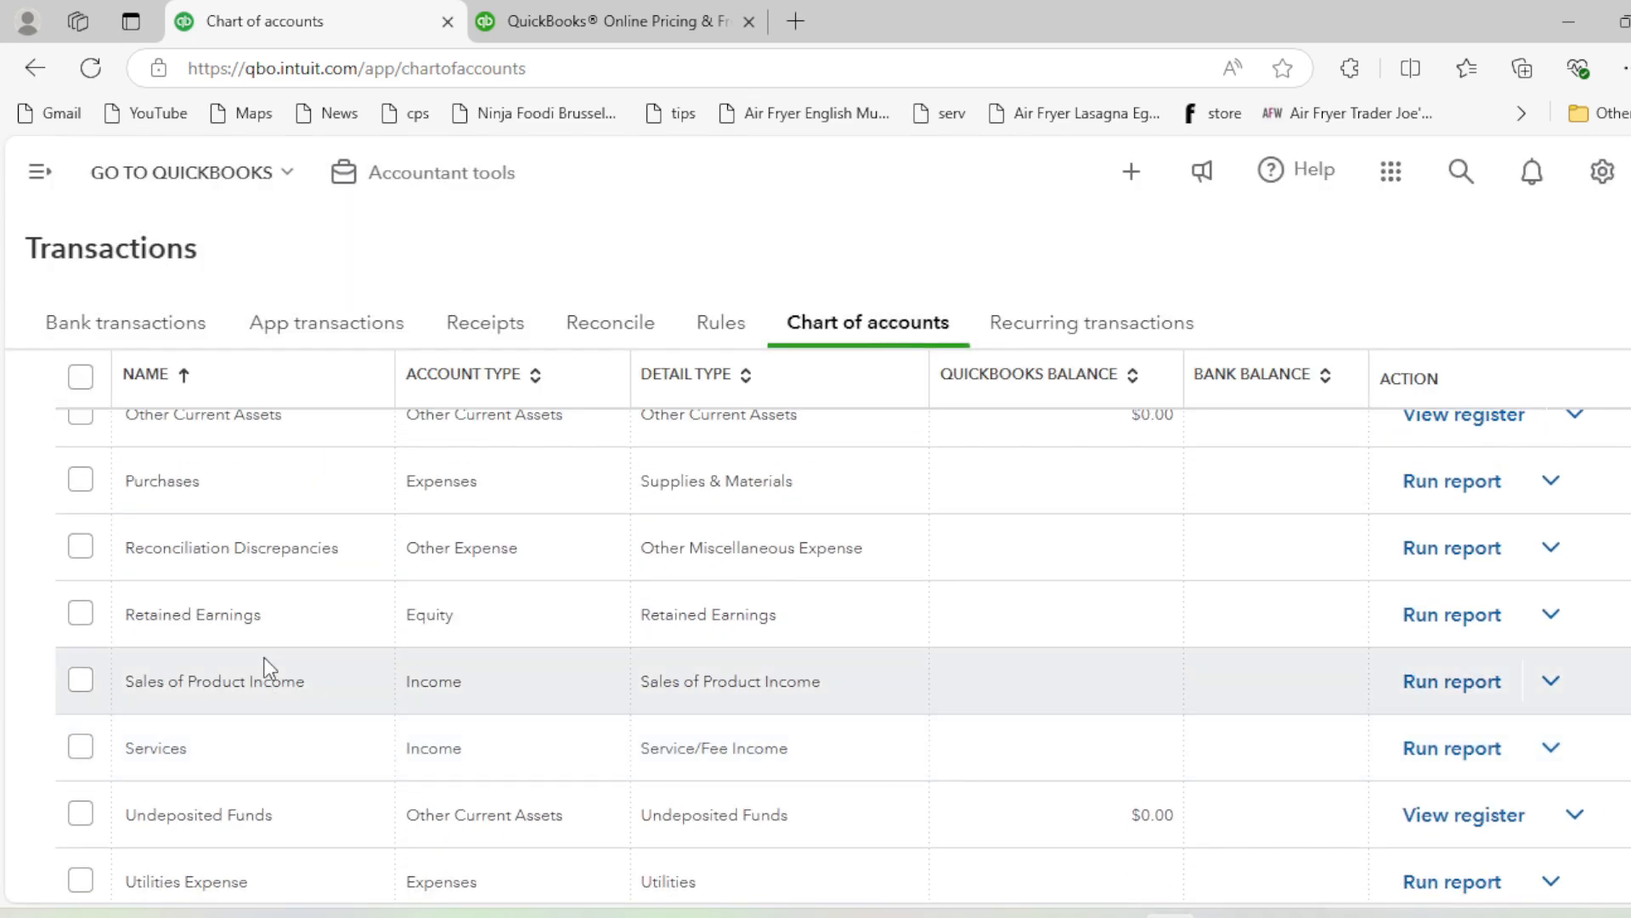
scroll(266, 659, up, 4)
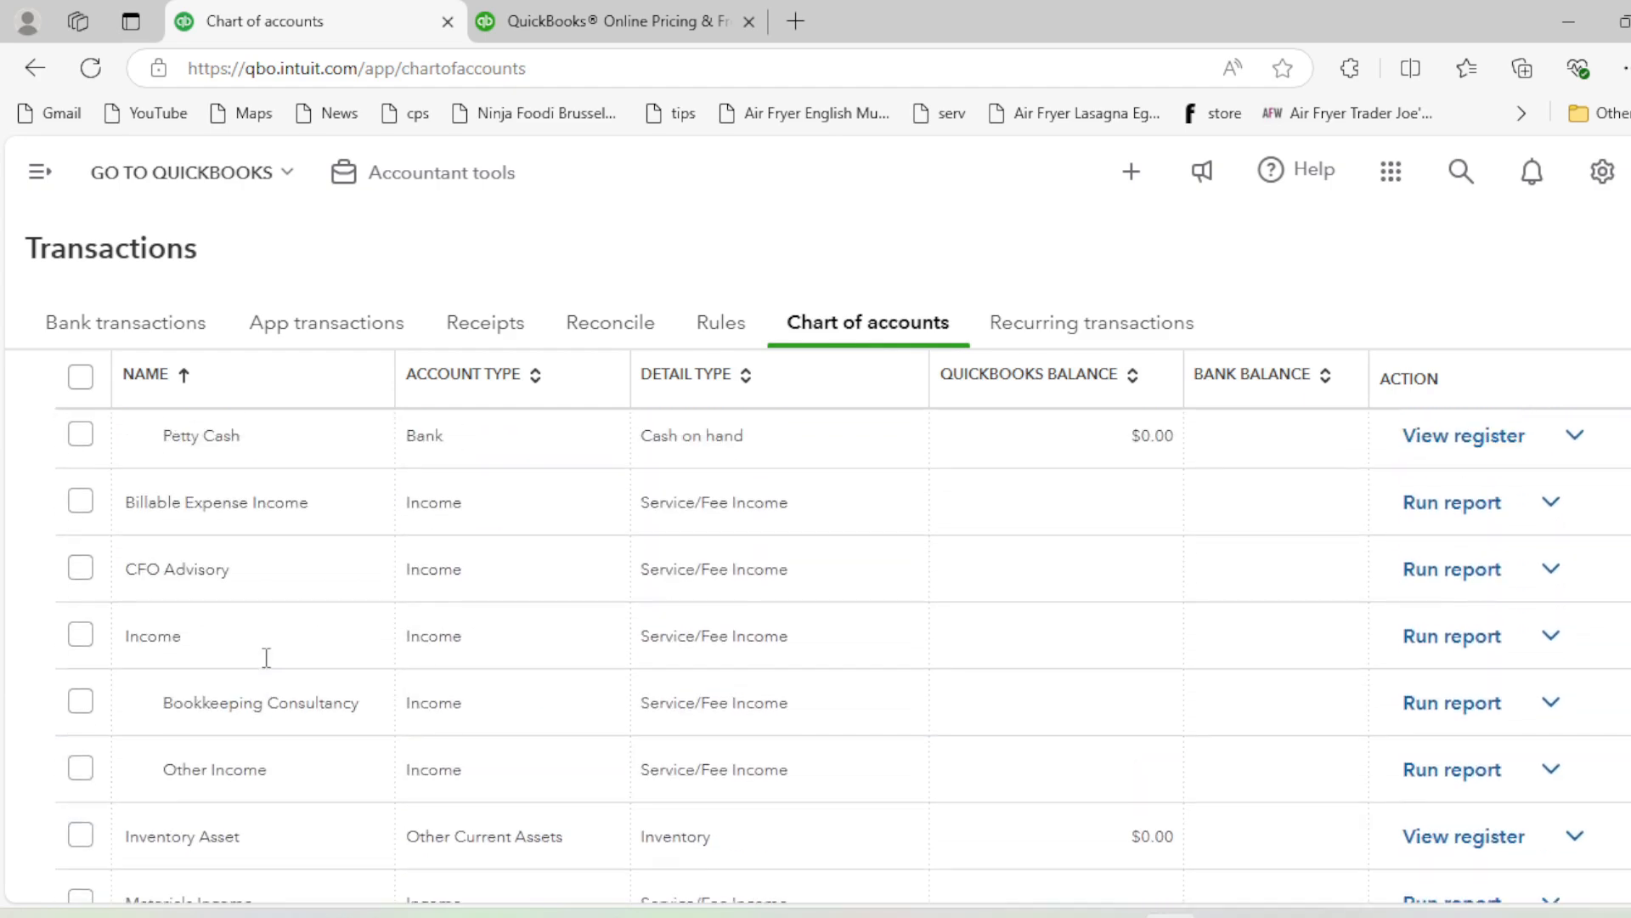
click(81, 567)
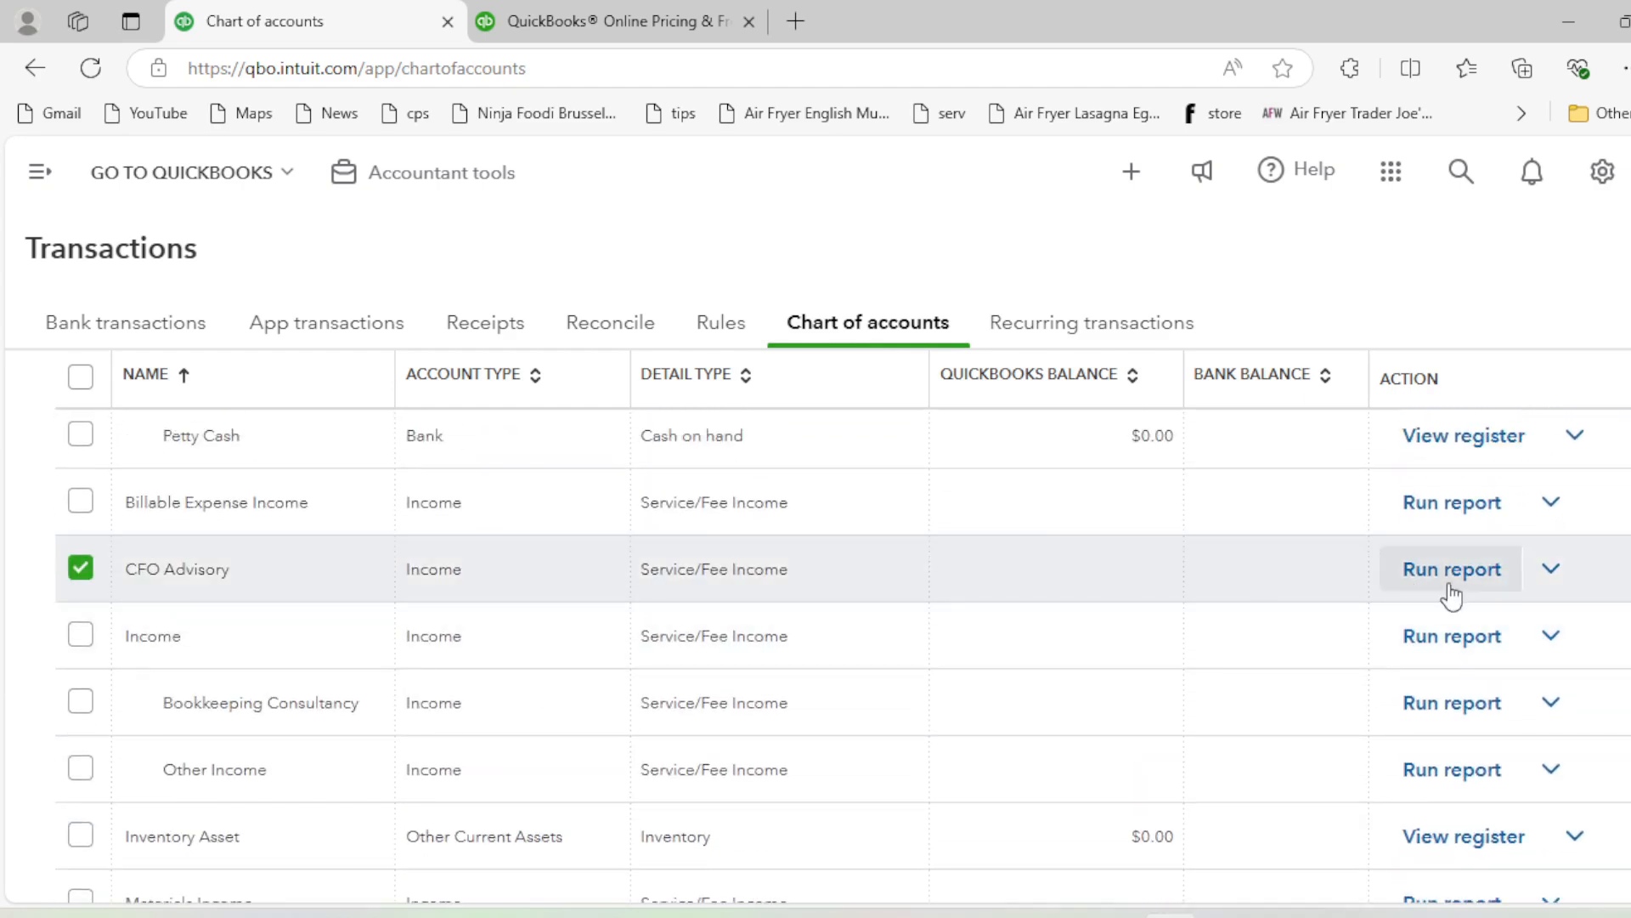
click(1552, 569)
click(1366, 639)
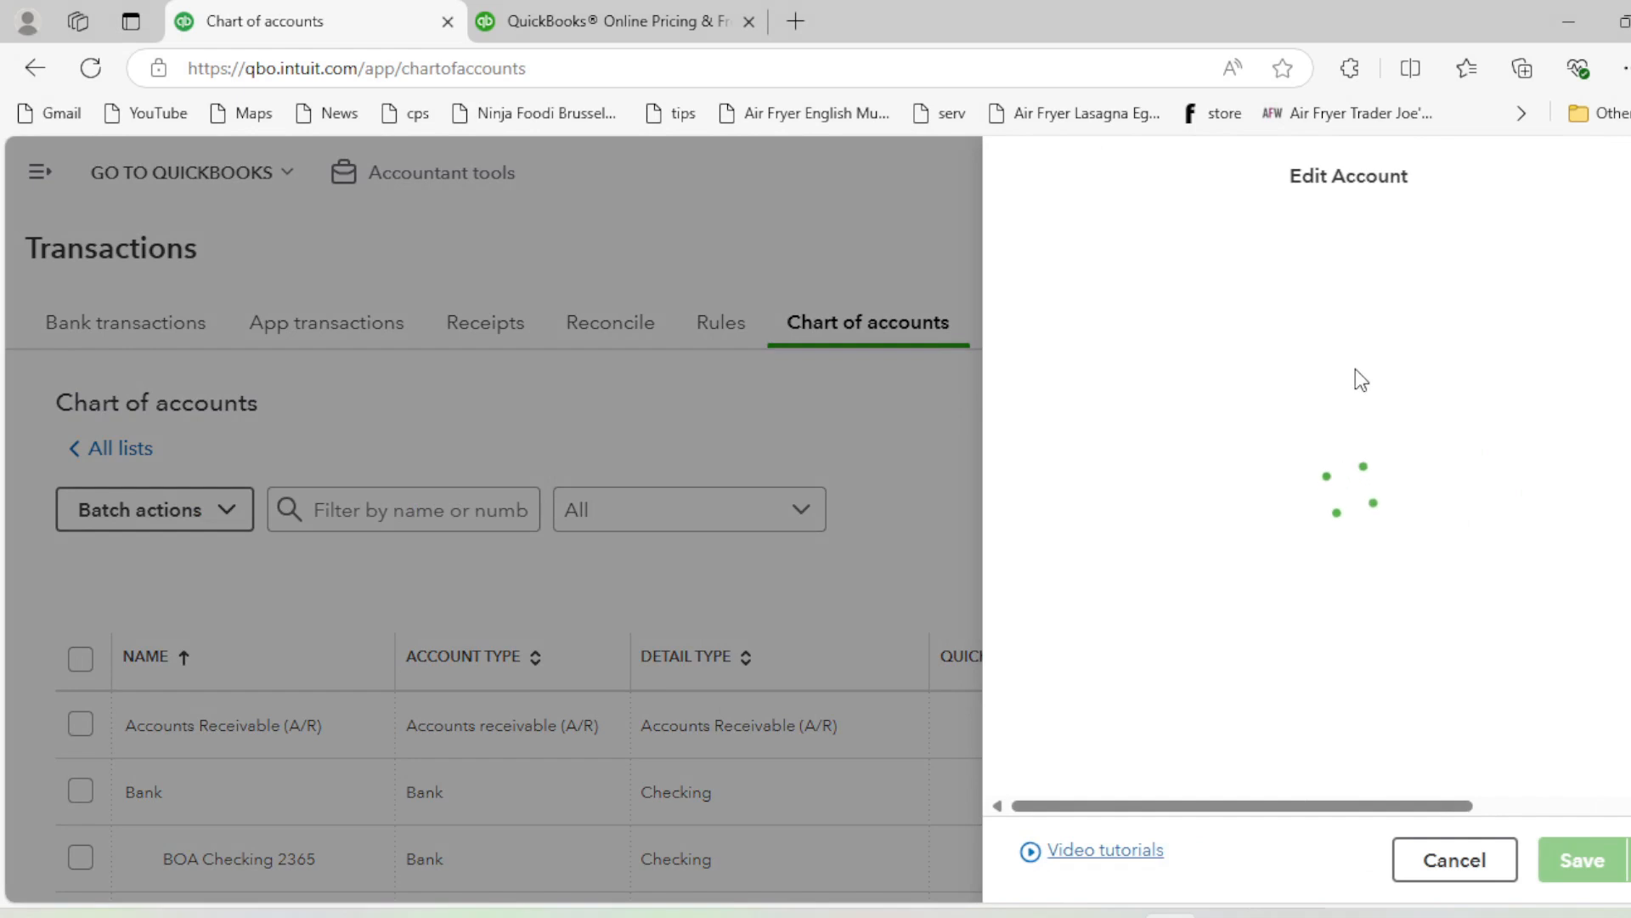
click(1022, 463)
click(1110, 561)
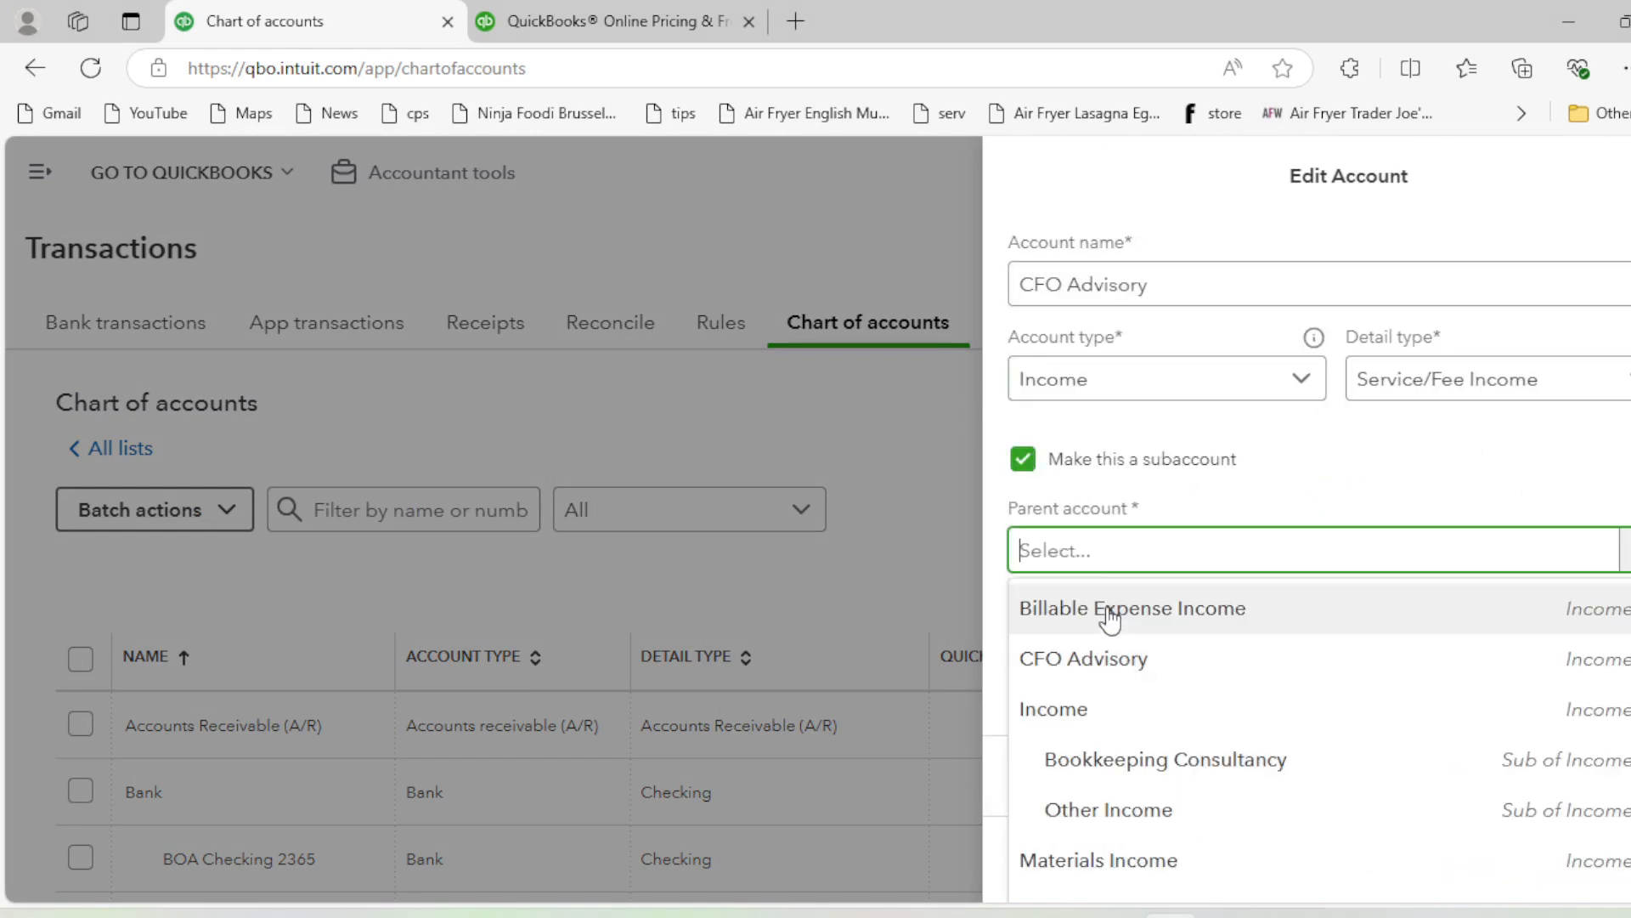
click(1099, 703)
click(1580, 860)
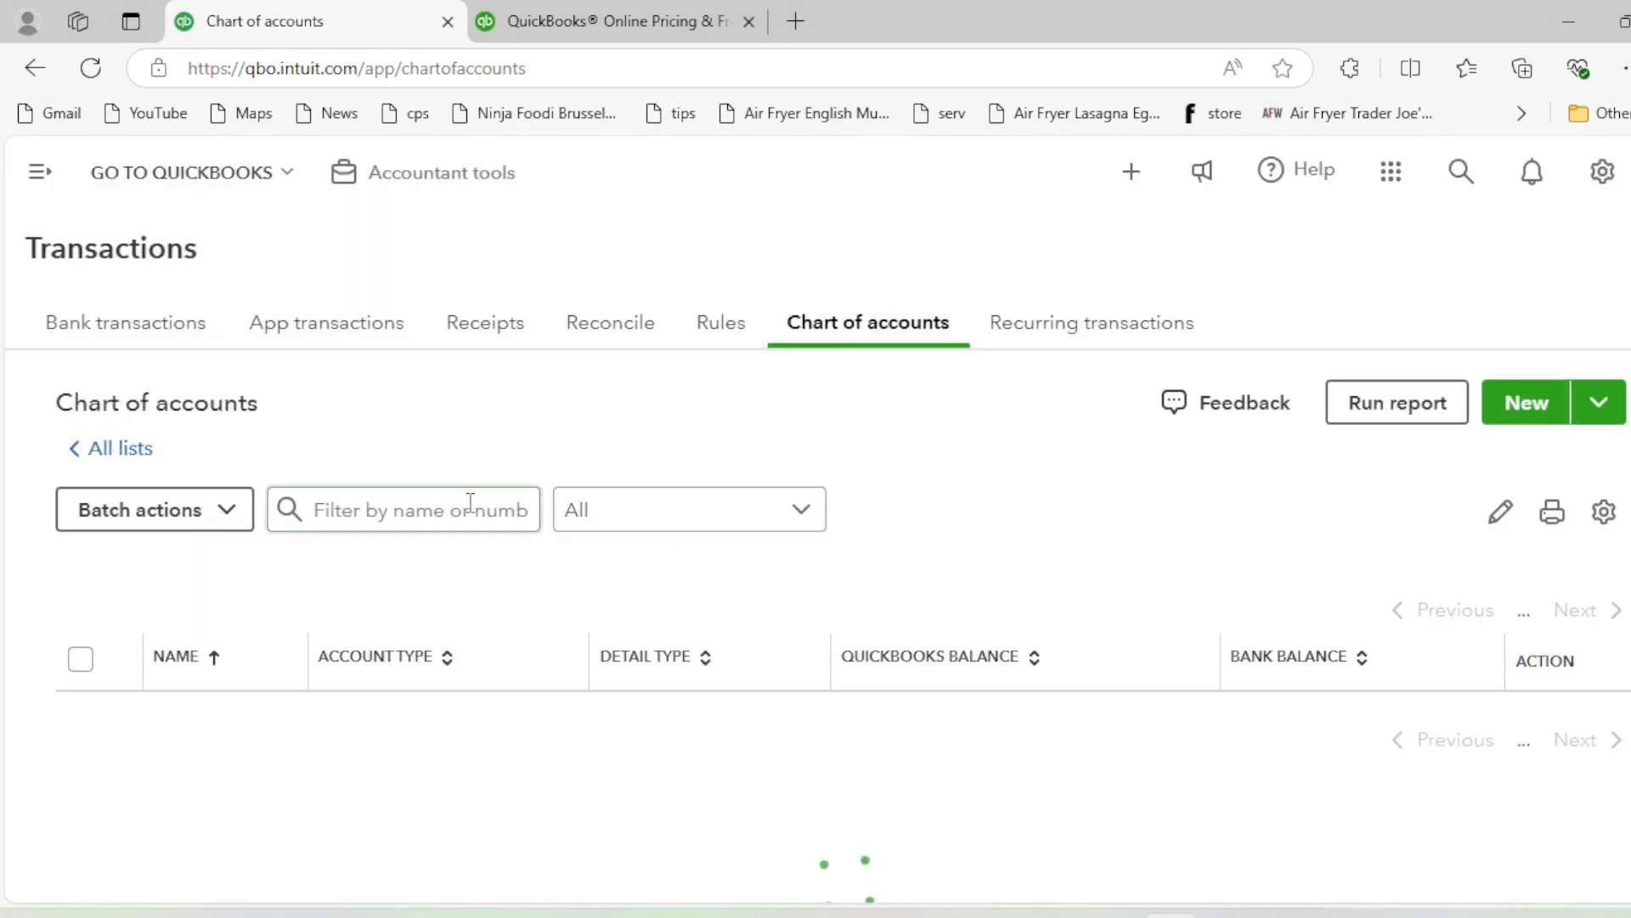
Review the Income parent account and its subaccounts Bookkeeping Consultancy, CFO Advisory and Other Income in the account list
scroll(411, 492, down, 8)
scroll(394, 557, up, 3)
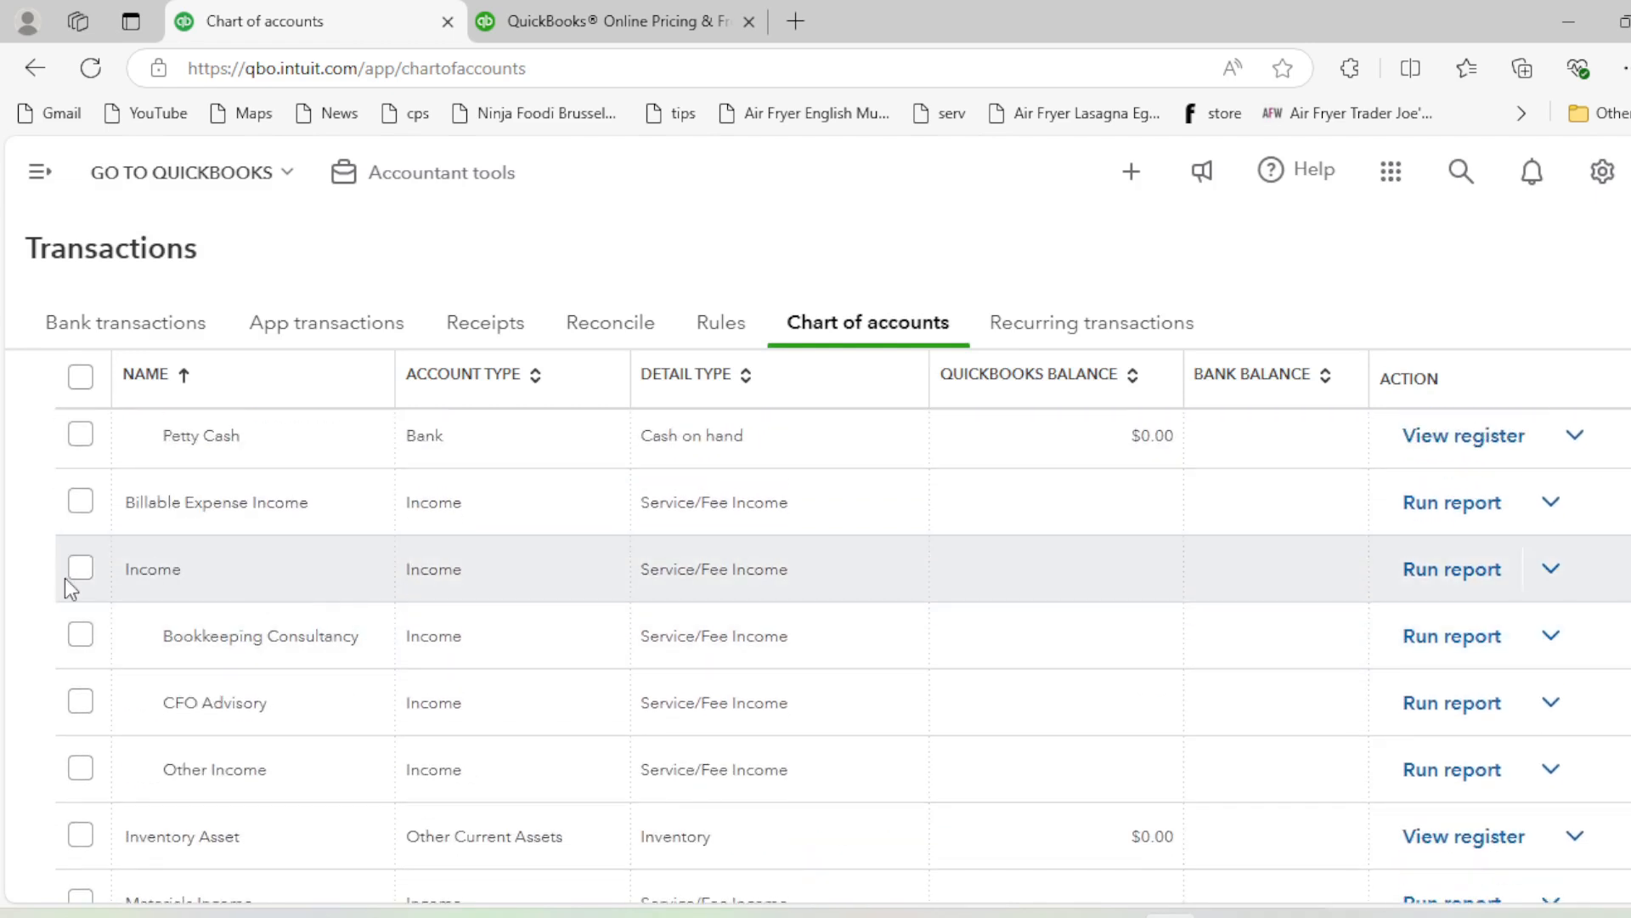
drag(119, 571, 314, 581)
click(331, 588)
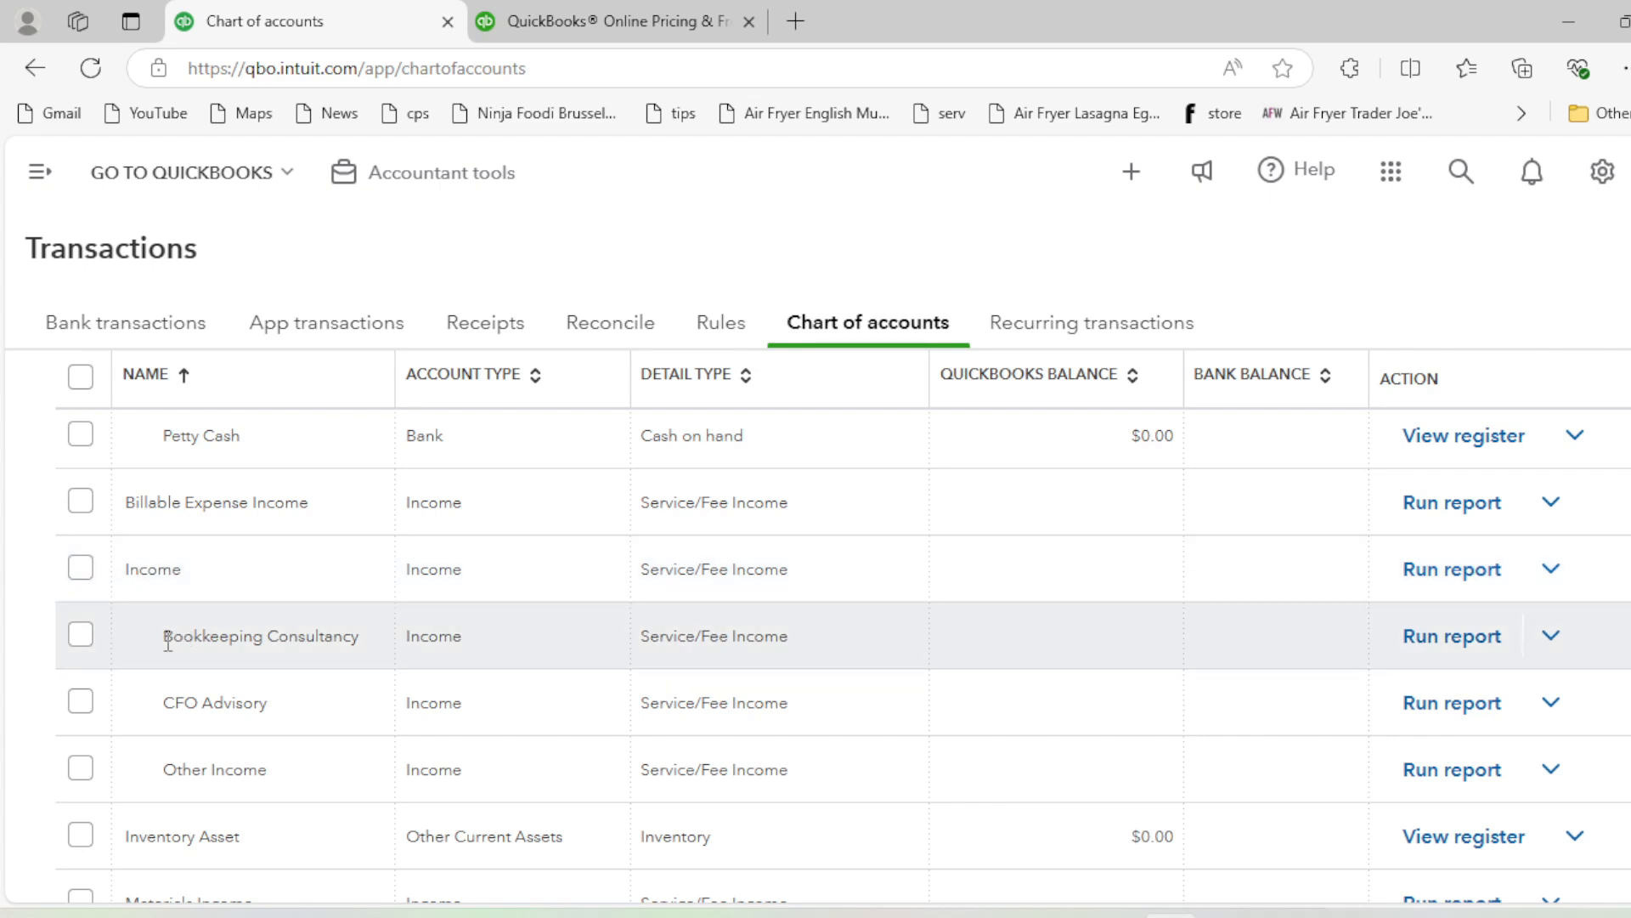
drag(145, 639, 560, 636)
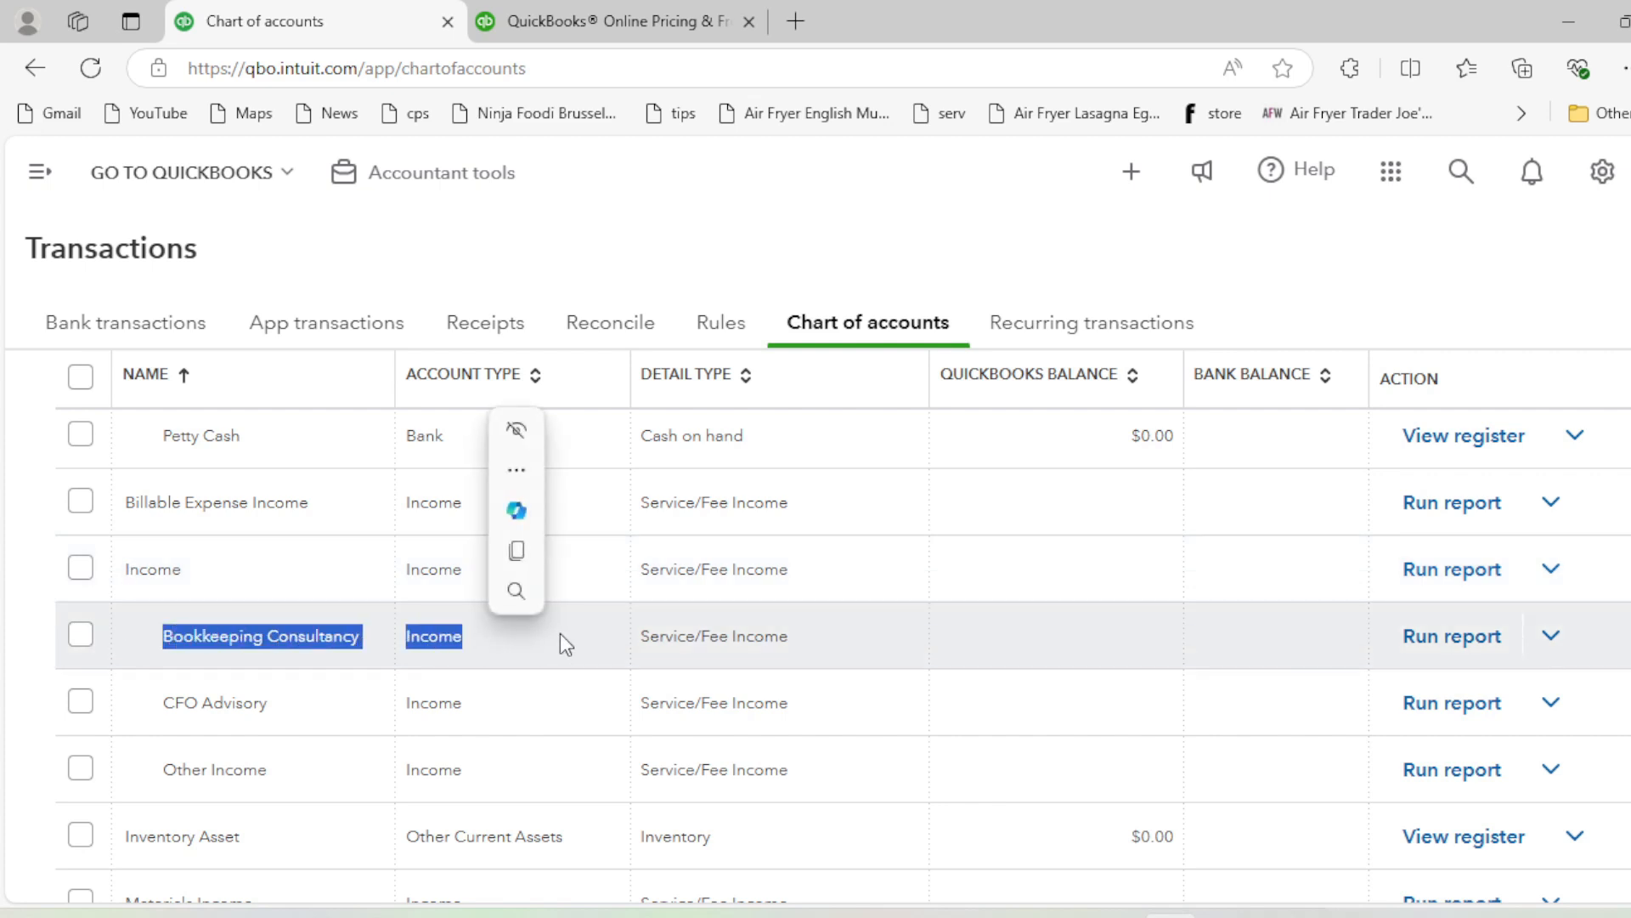
click(549, 642)
drag(157, 704, 499, 698)
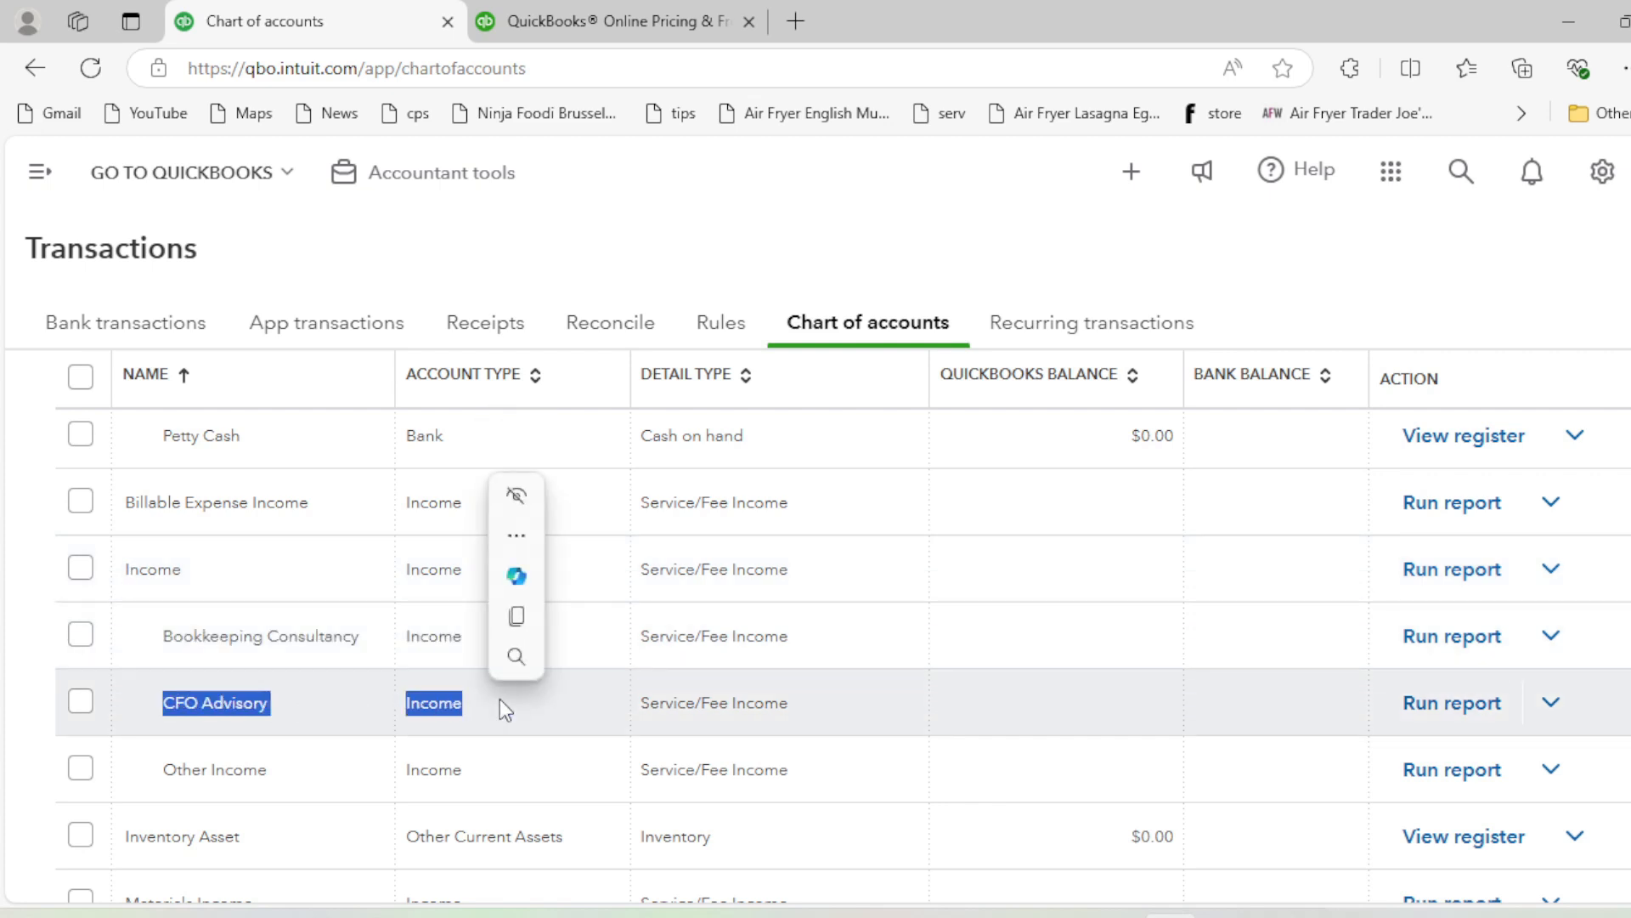
click(500, 698)
click(525, 785)
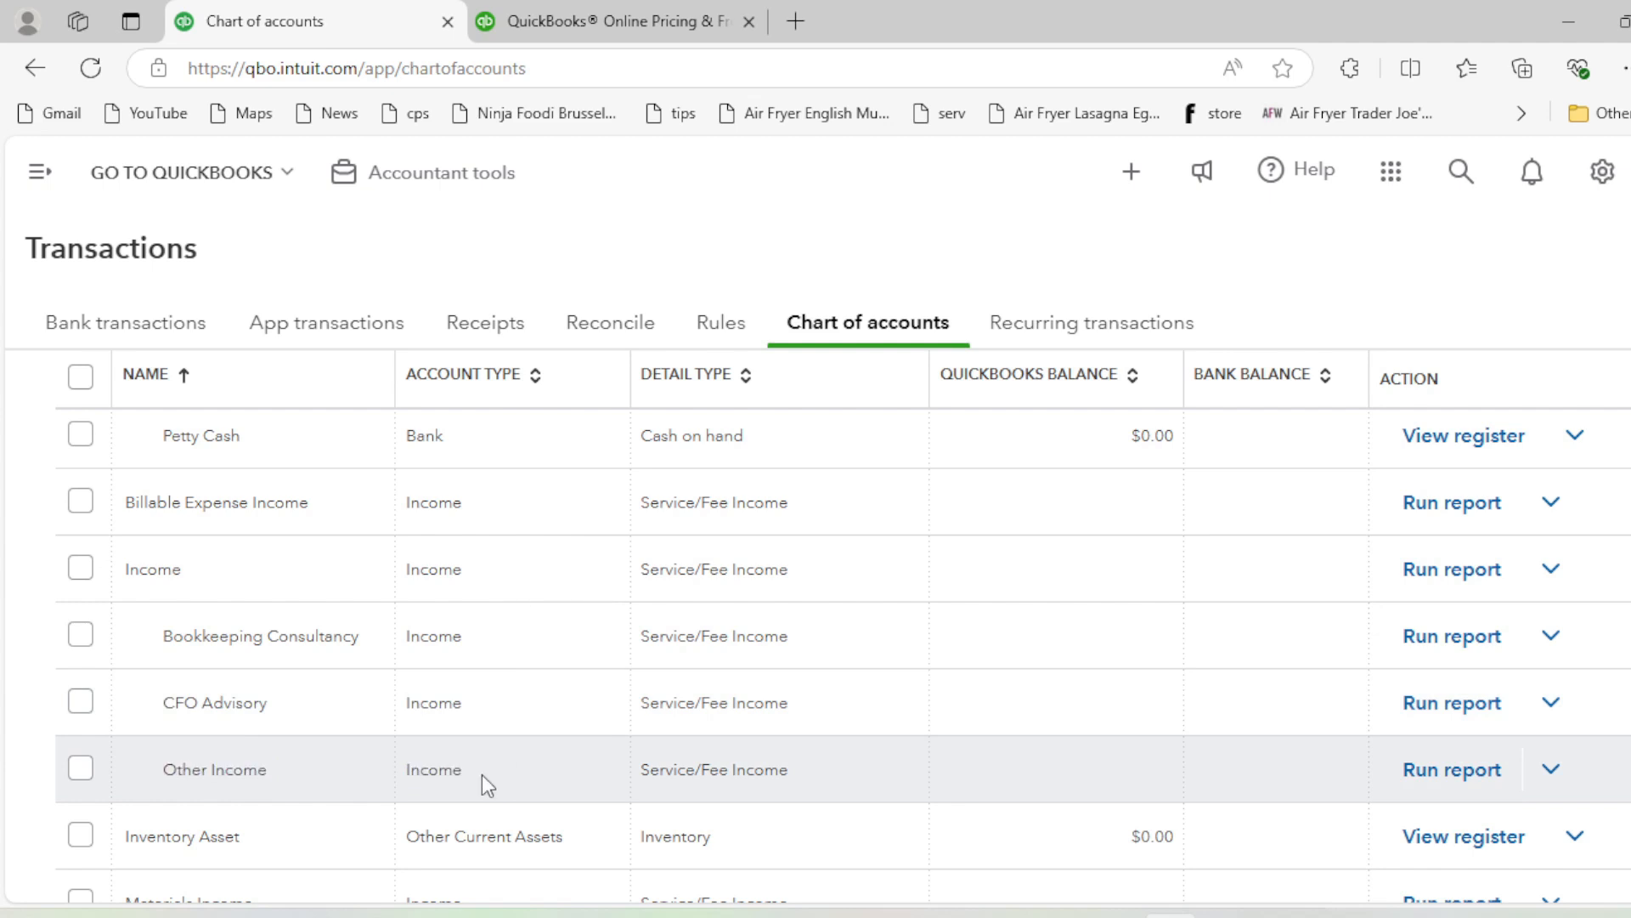
drag(165, 773, 314, 772)
click(315, 773)
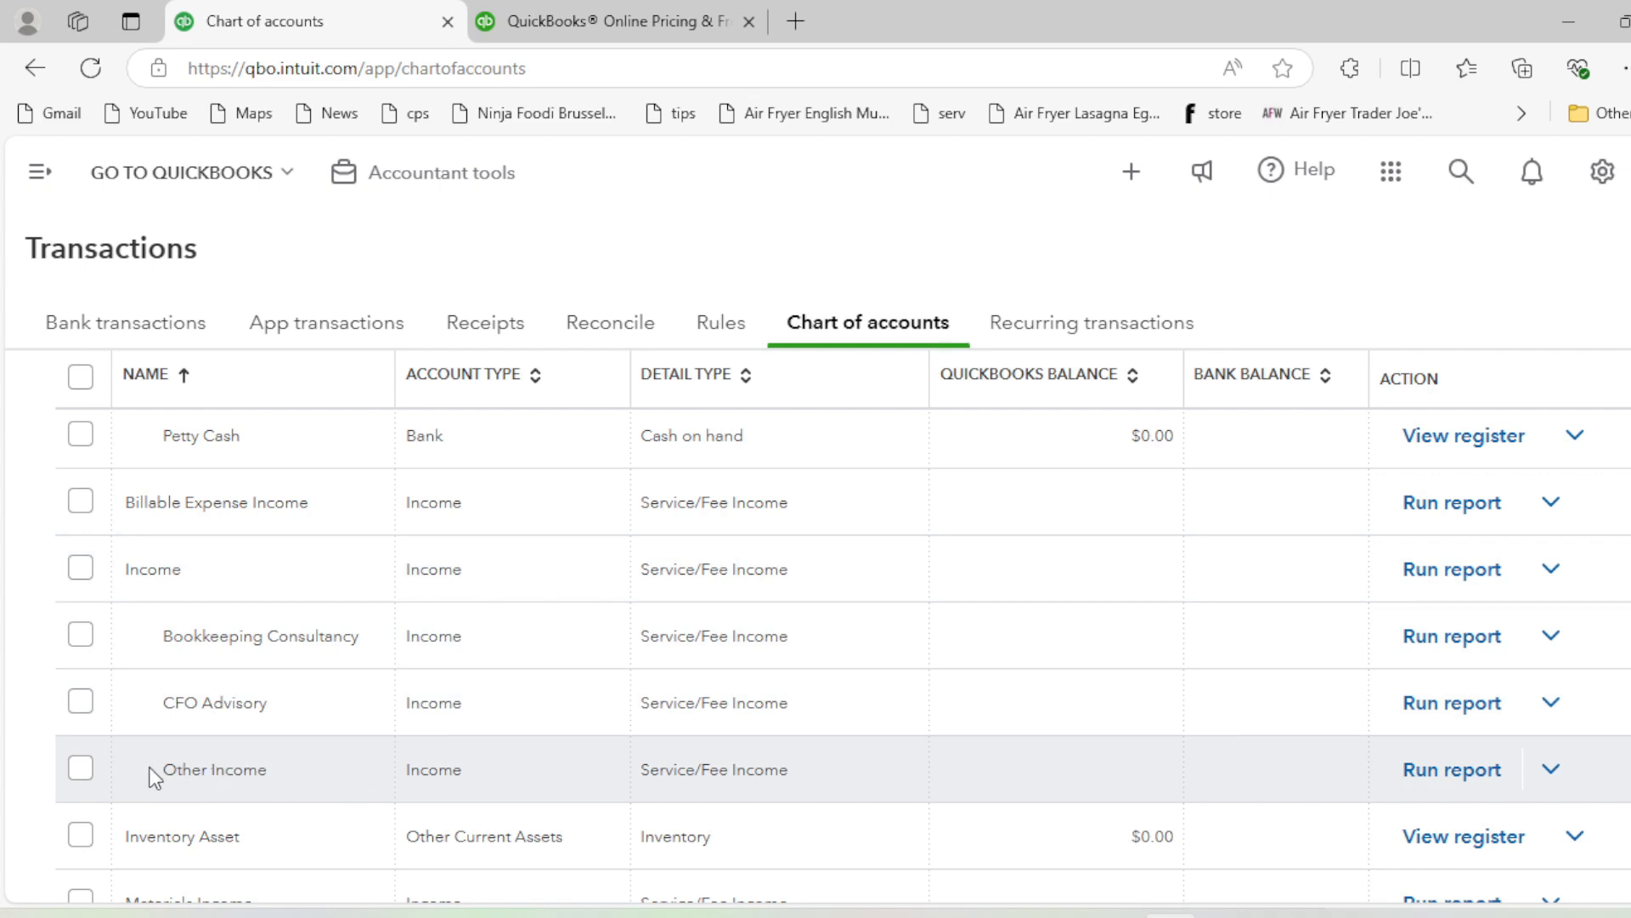
drag(154, 772, 303, 773)
click(306, 803)
Look through the chart of accounts from the Bank subaccounts to Cost of Goods Sold and the Income group
scroll(333, 736, down, 2)
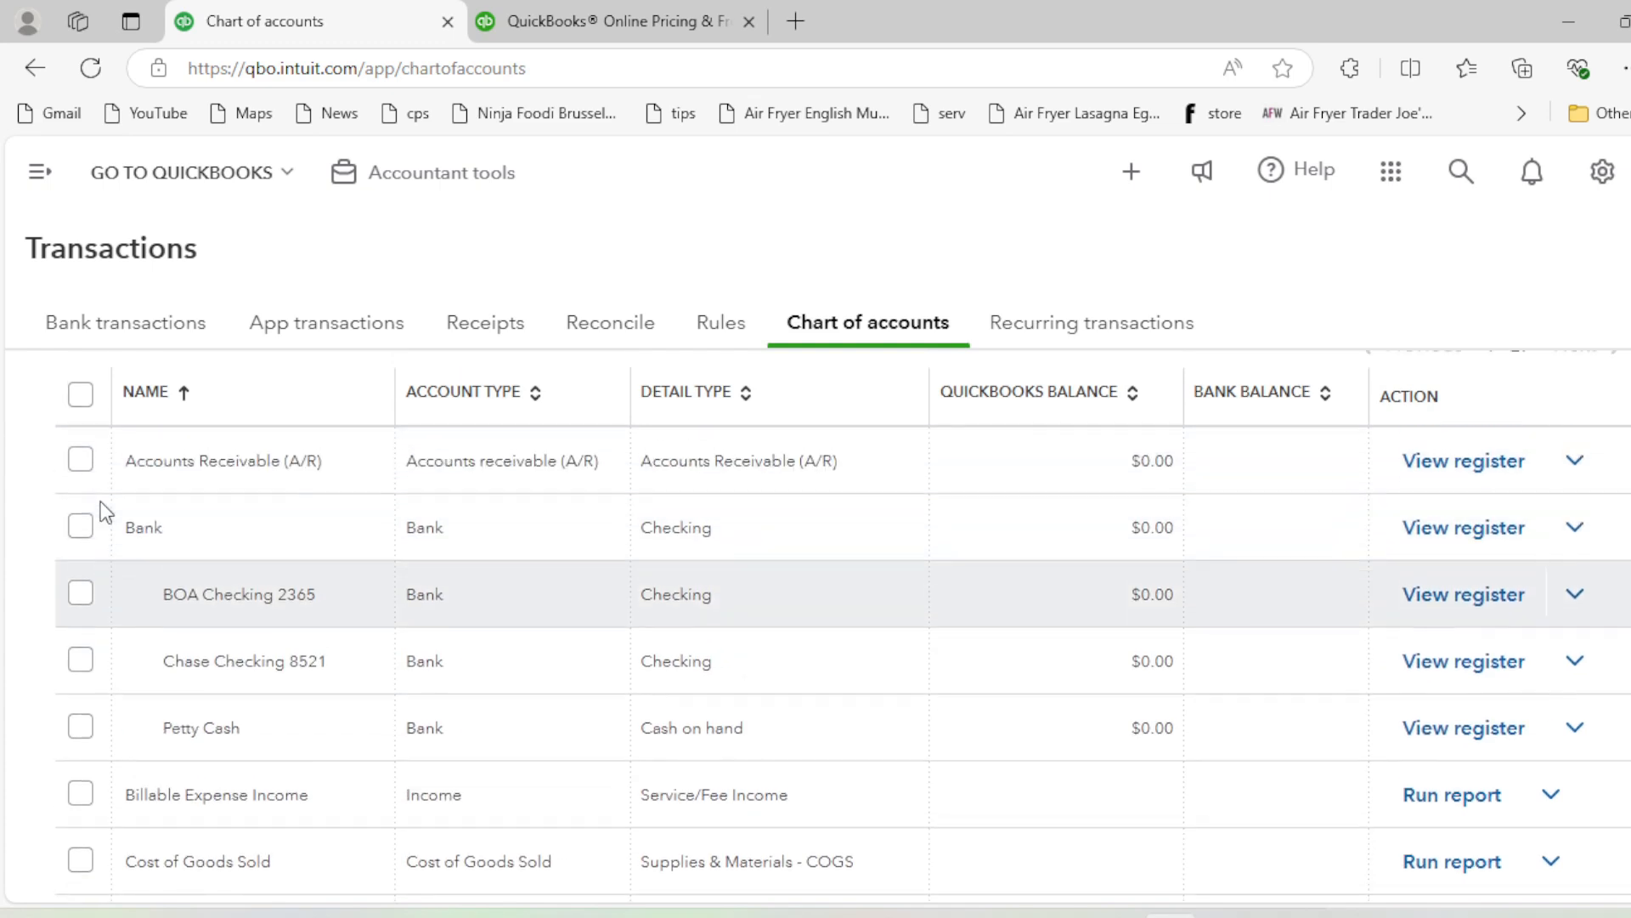
scroll(641, 640, down, 1)
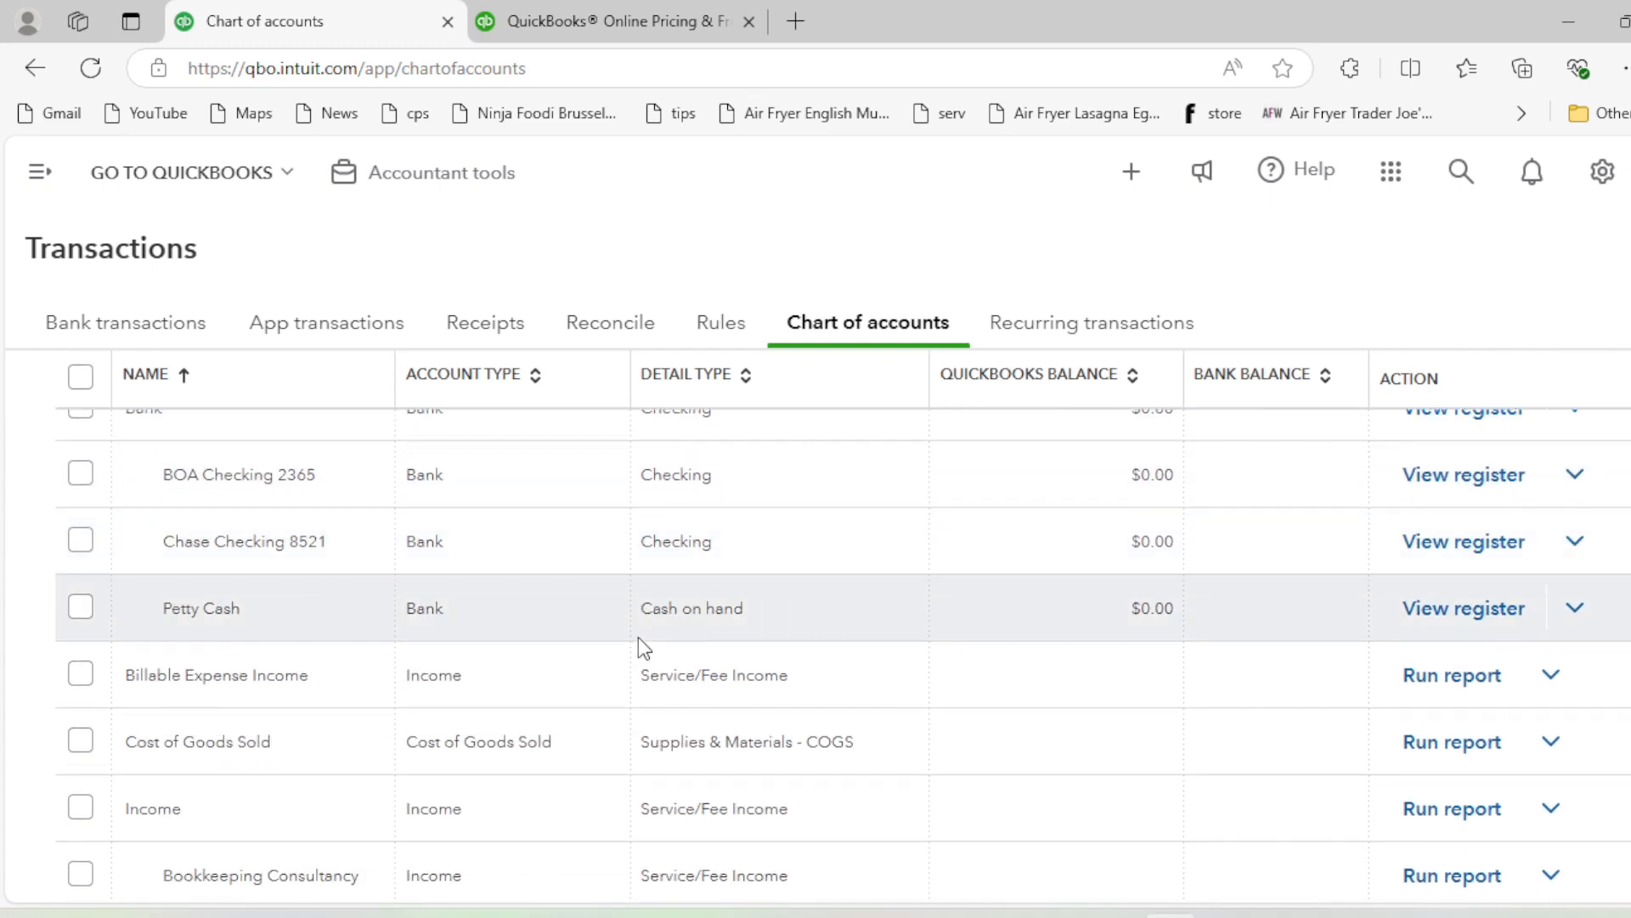
scroll(639, 620, down, 1)
scroll(323, 675, down, 1)
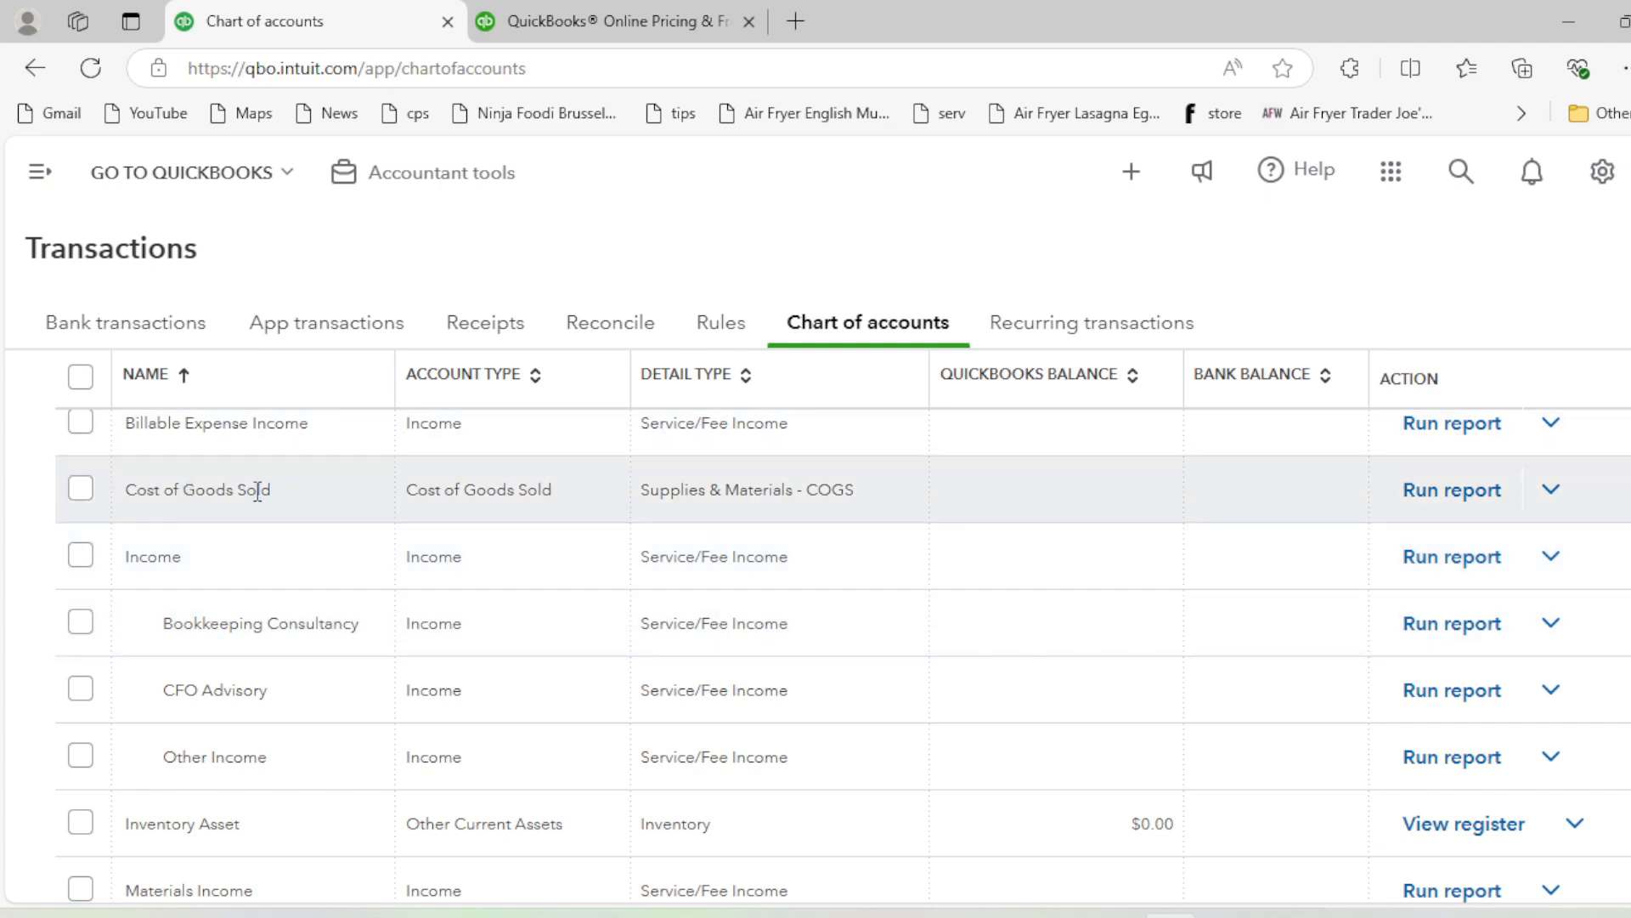
scroll(257, 491, up, 10)
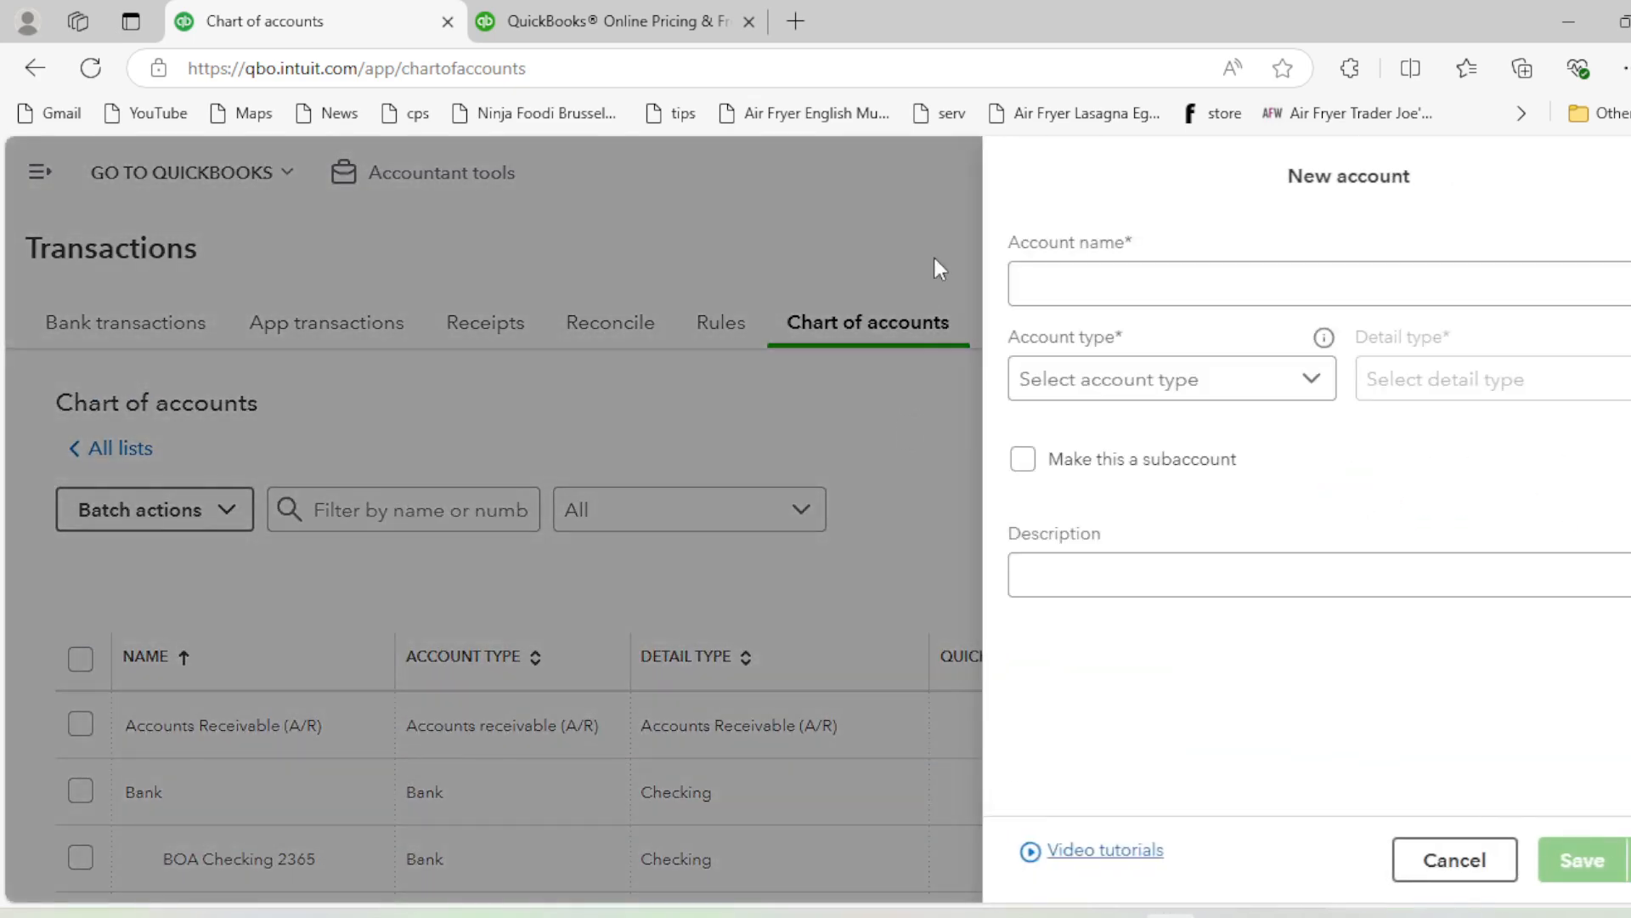
Name the new account Rent & Rates and set its account type to Expenses
click(1133, 283)
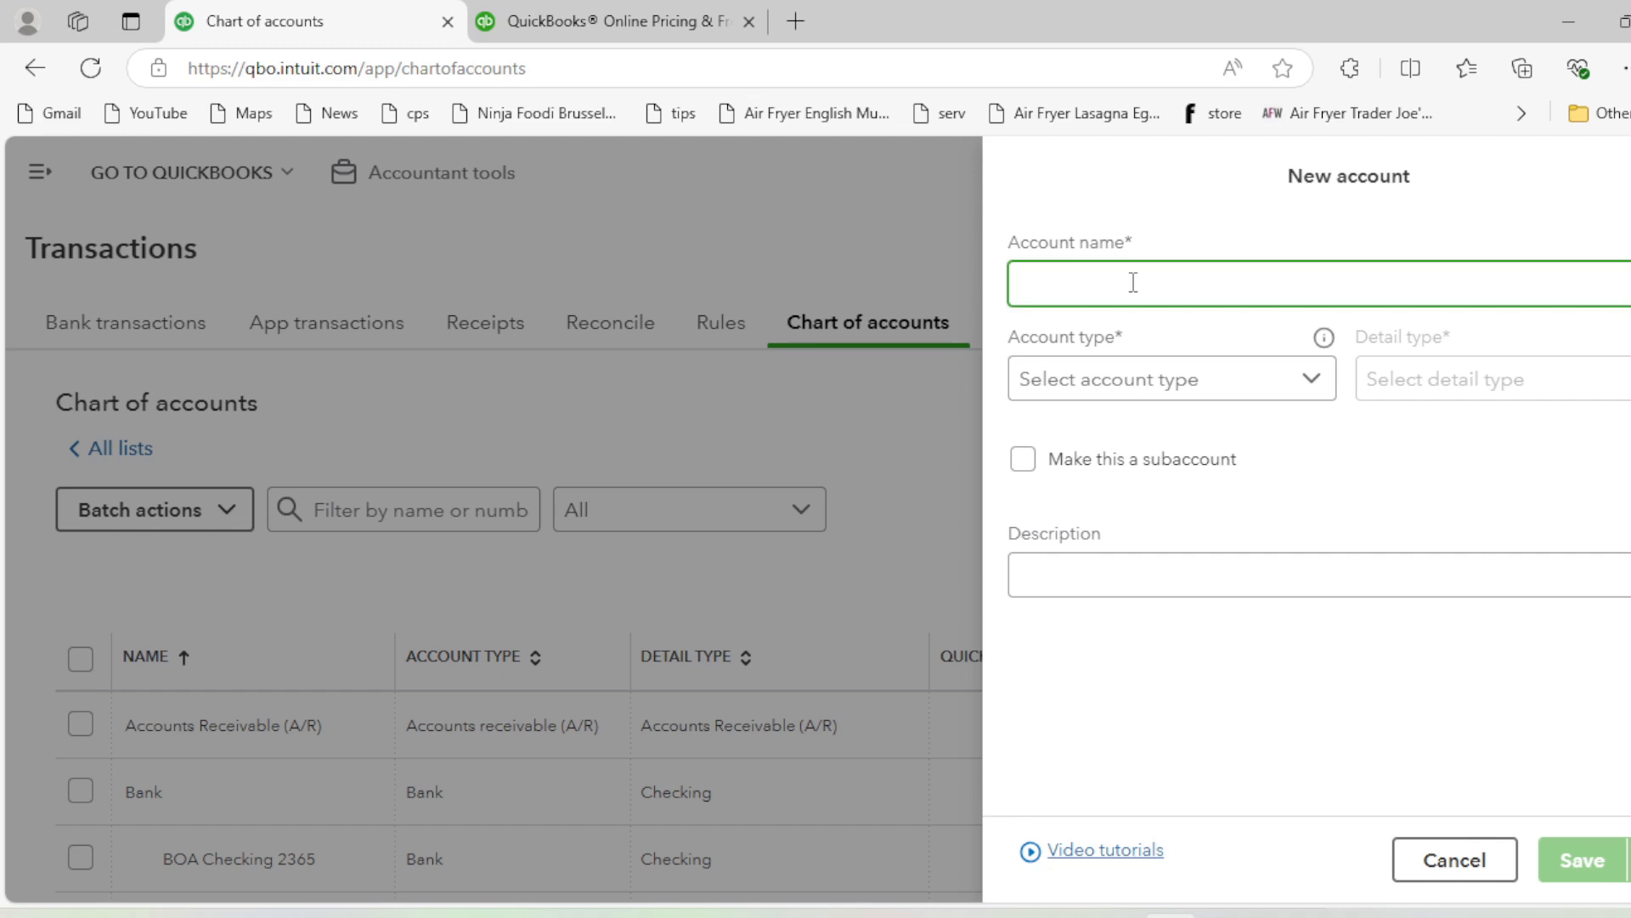
text(Rent & Rates)
click(1113, 374)
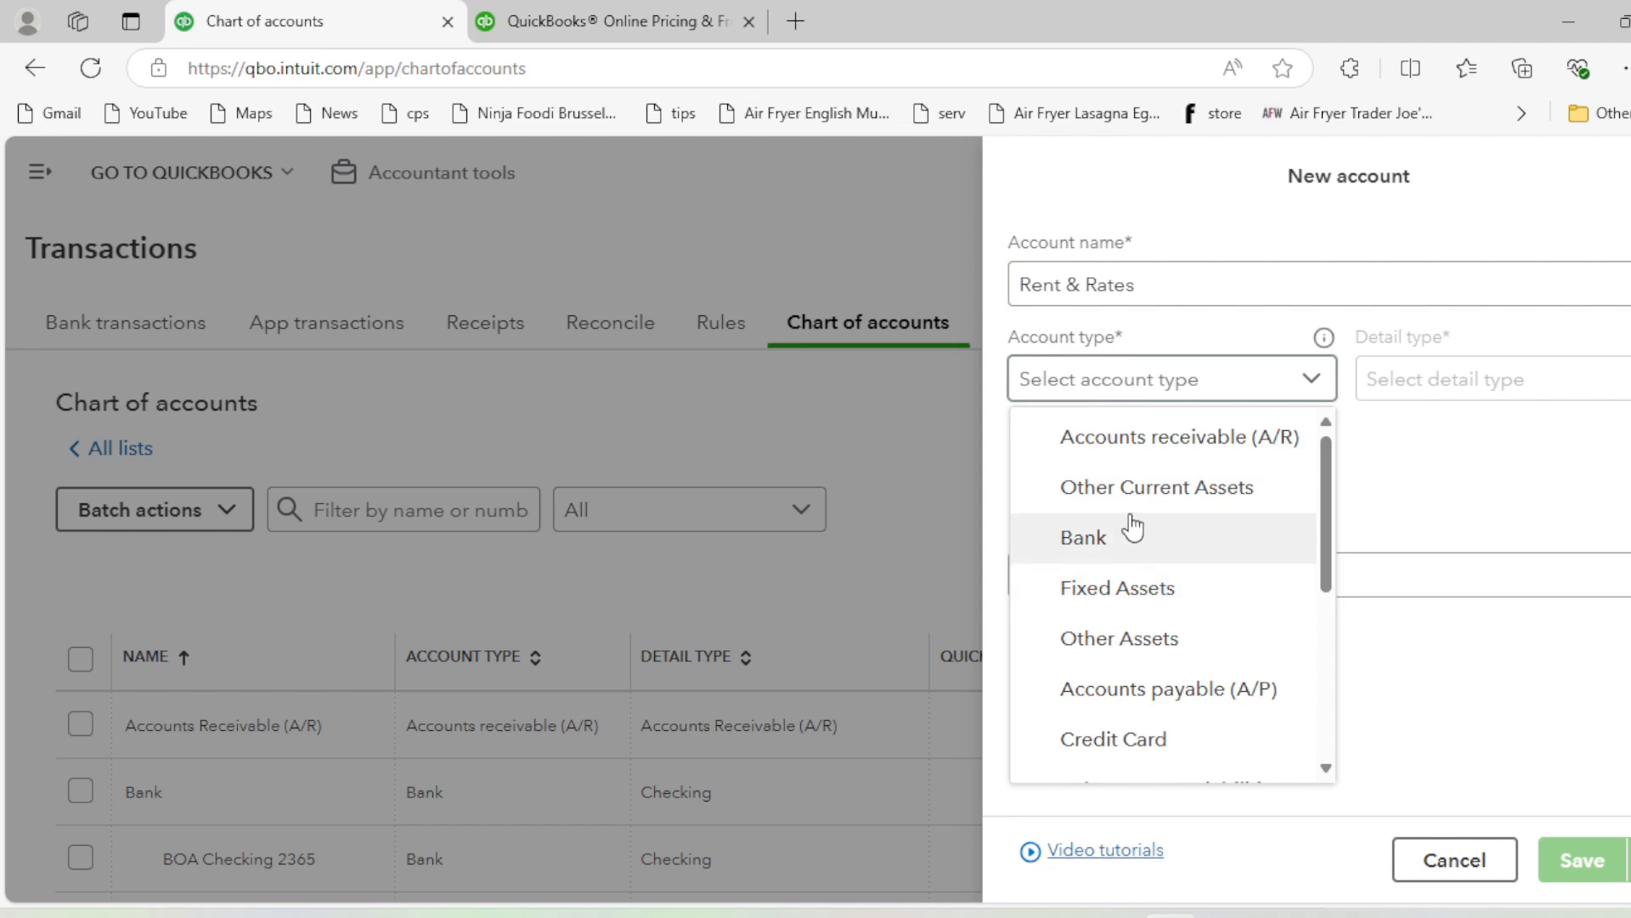
key(e)
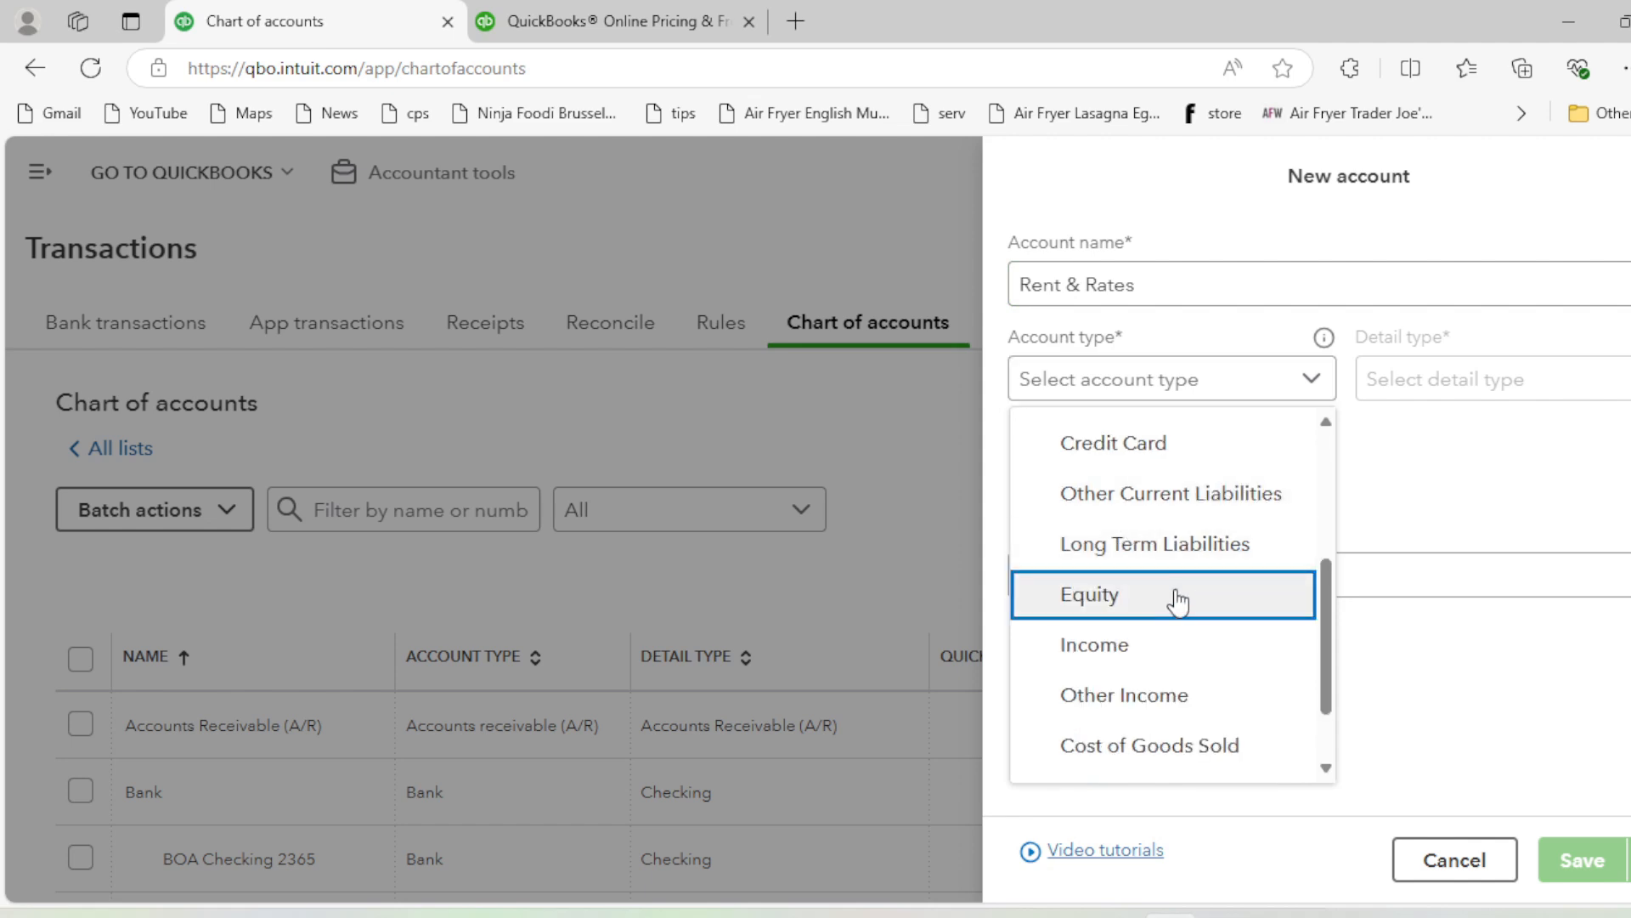
scroll(1178, 601, up, 3)
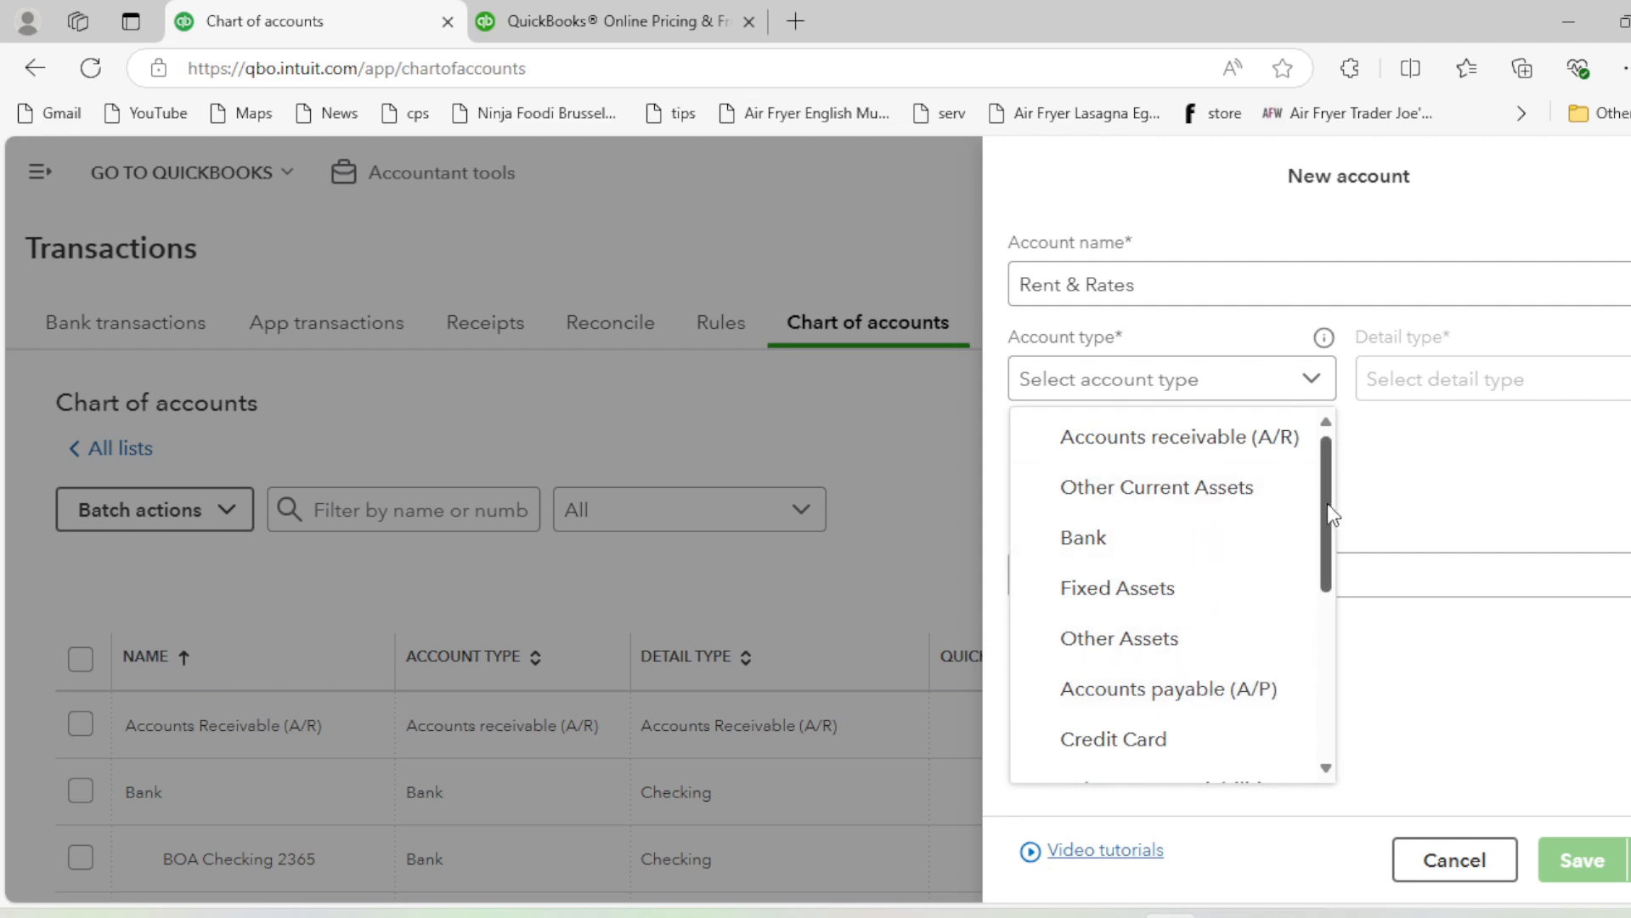
drag(1327, 512, 1311, 707)
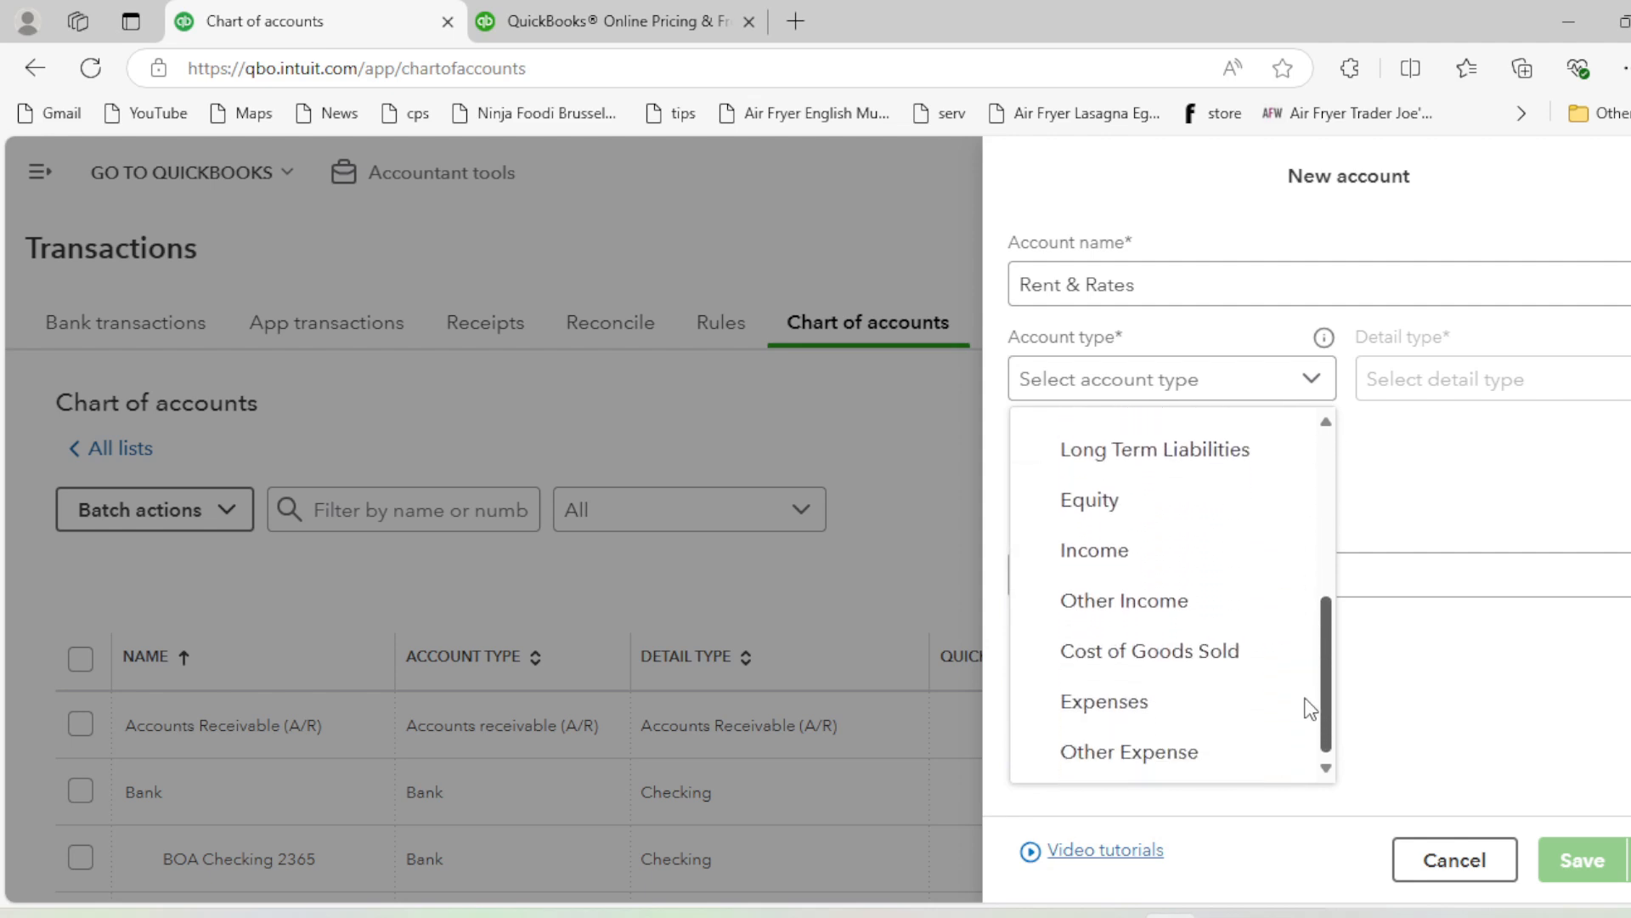
click(1153, 692)
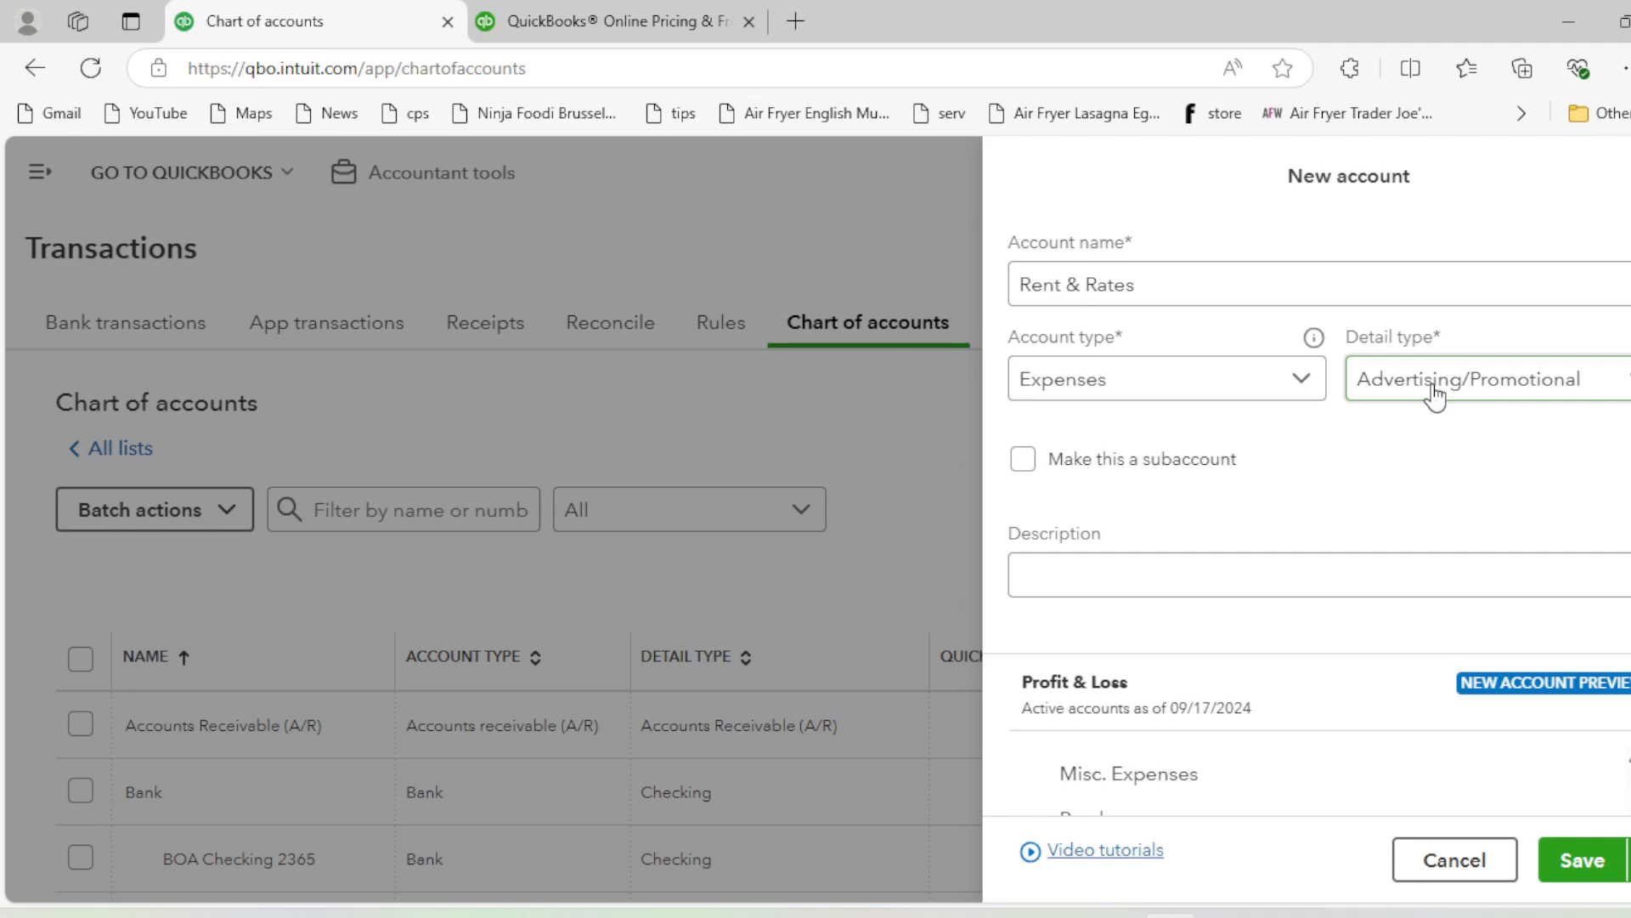
Set the Rent & Rates account's detail type to Rent or Lease of Buildings and save the account
click(1435, 393)
key(r)
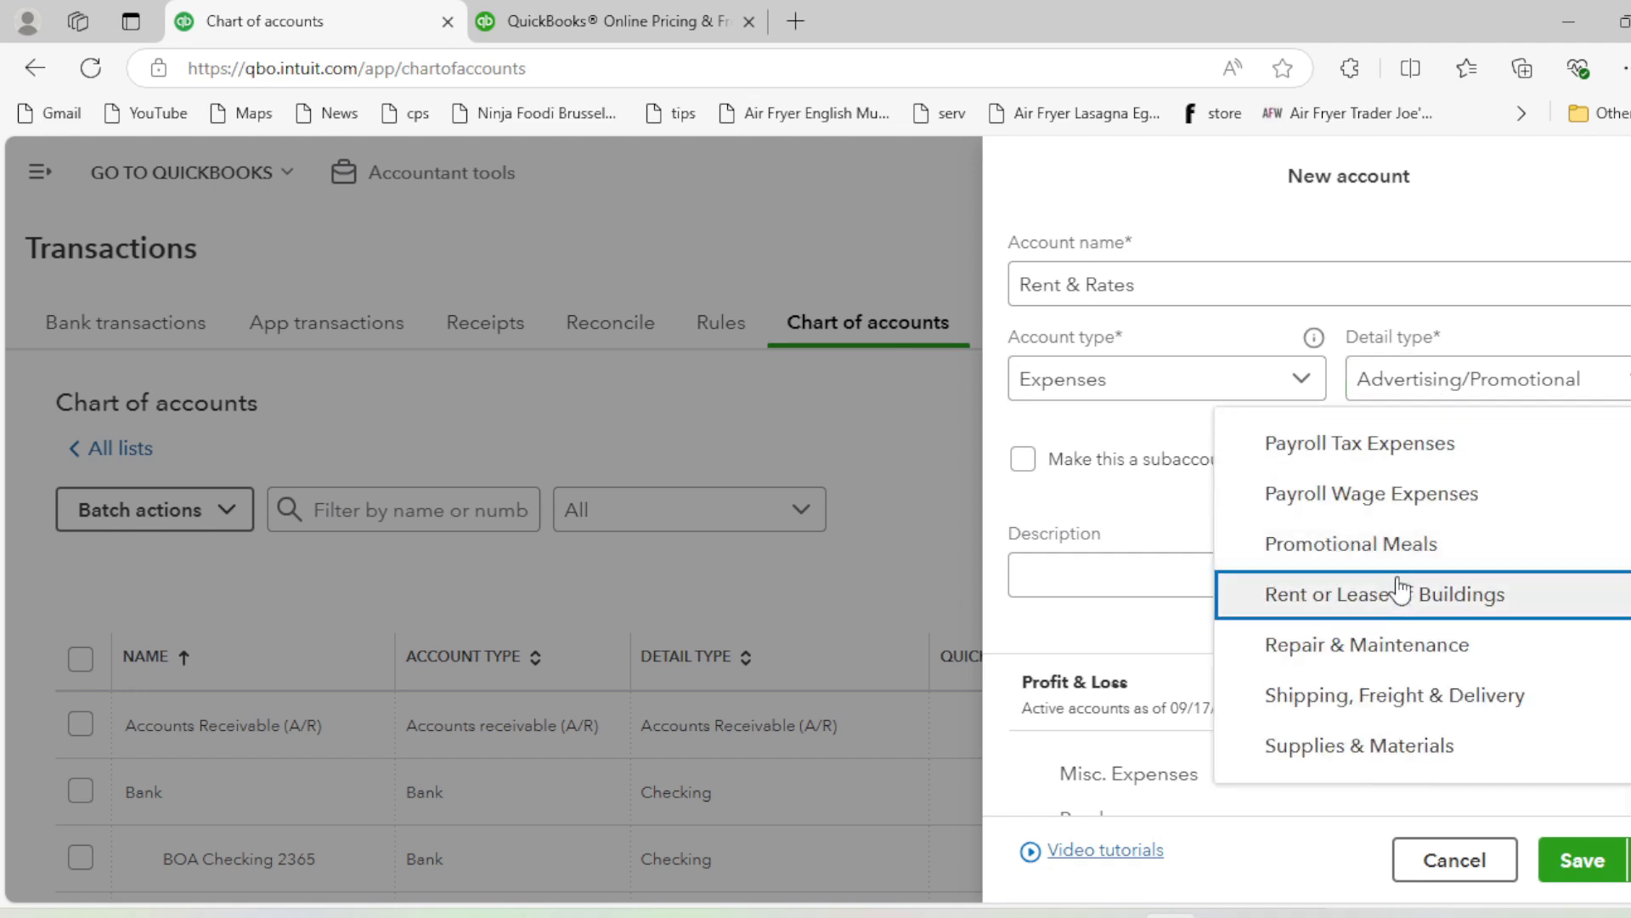
click(1378, 615)
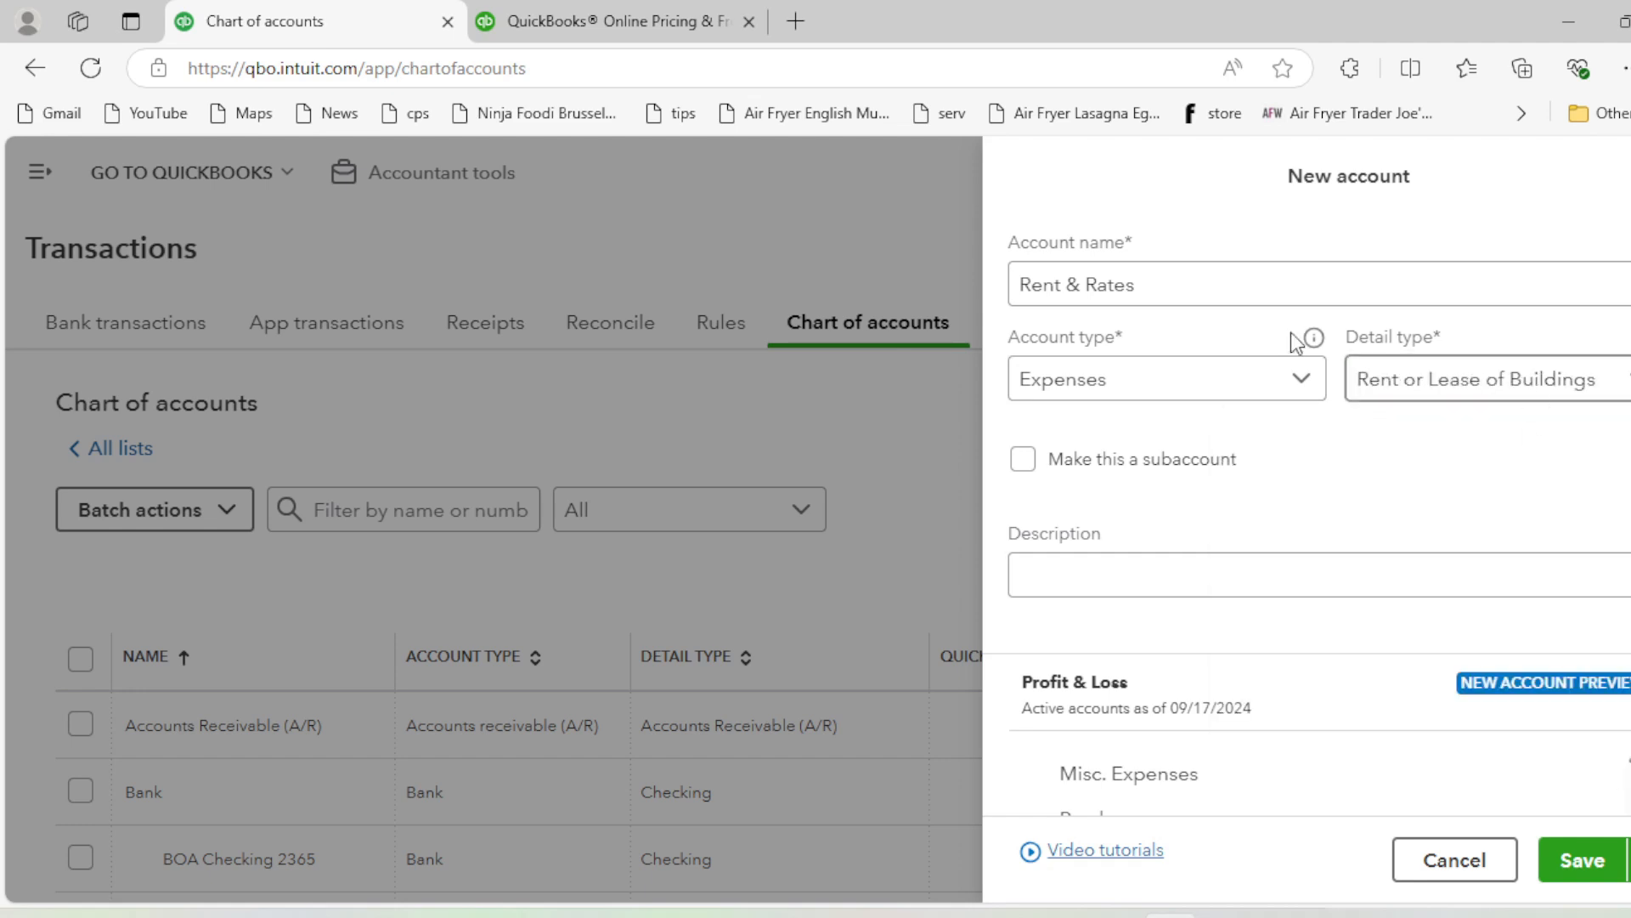
click(1140, 285)
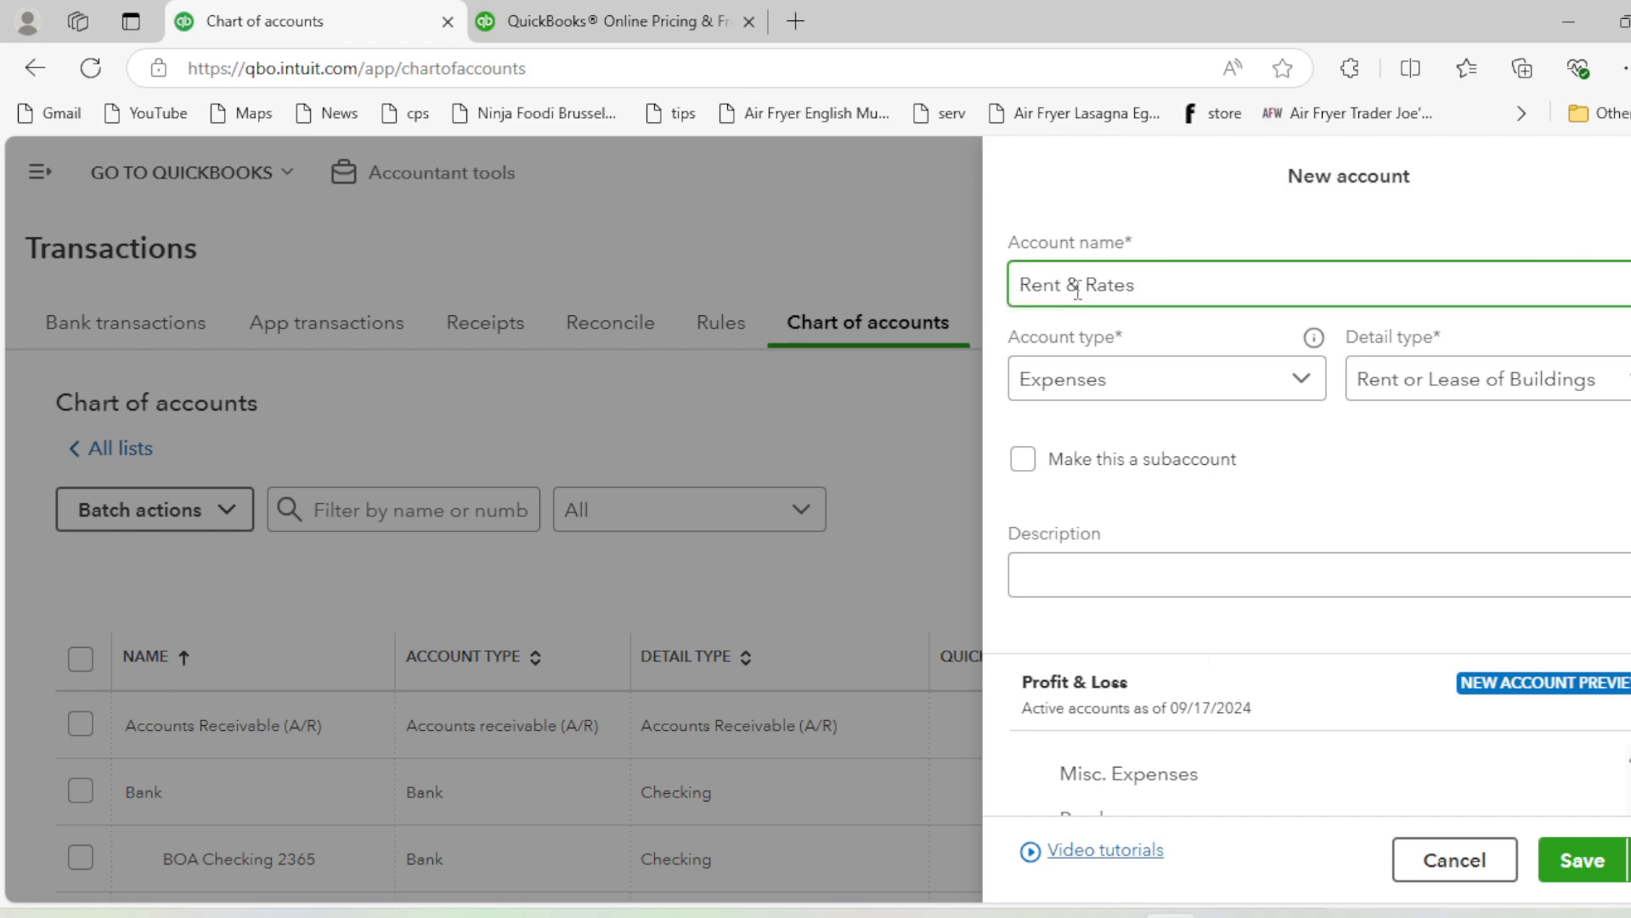
drag(1078, 290, 1255, 291)
click(1256, 291)
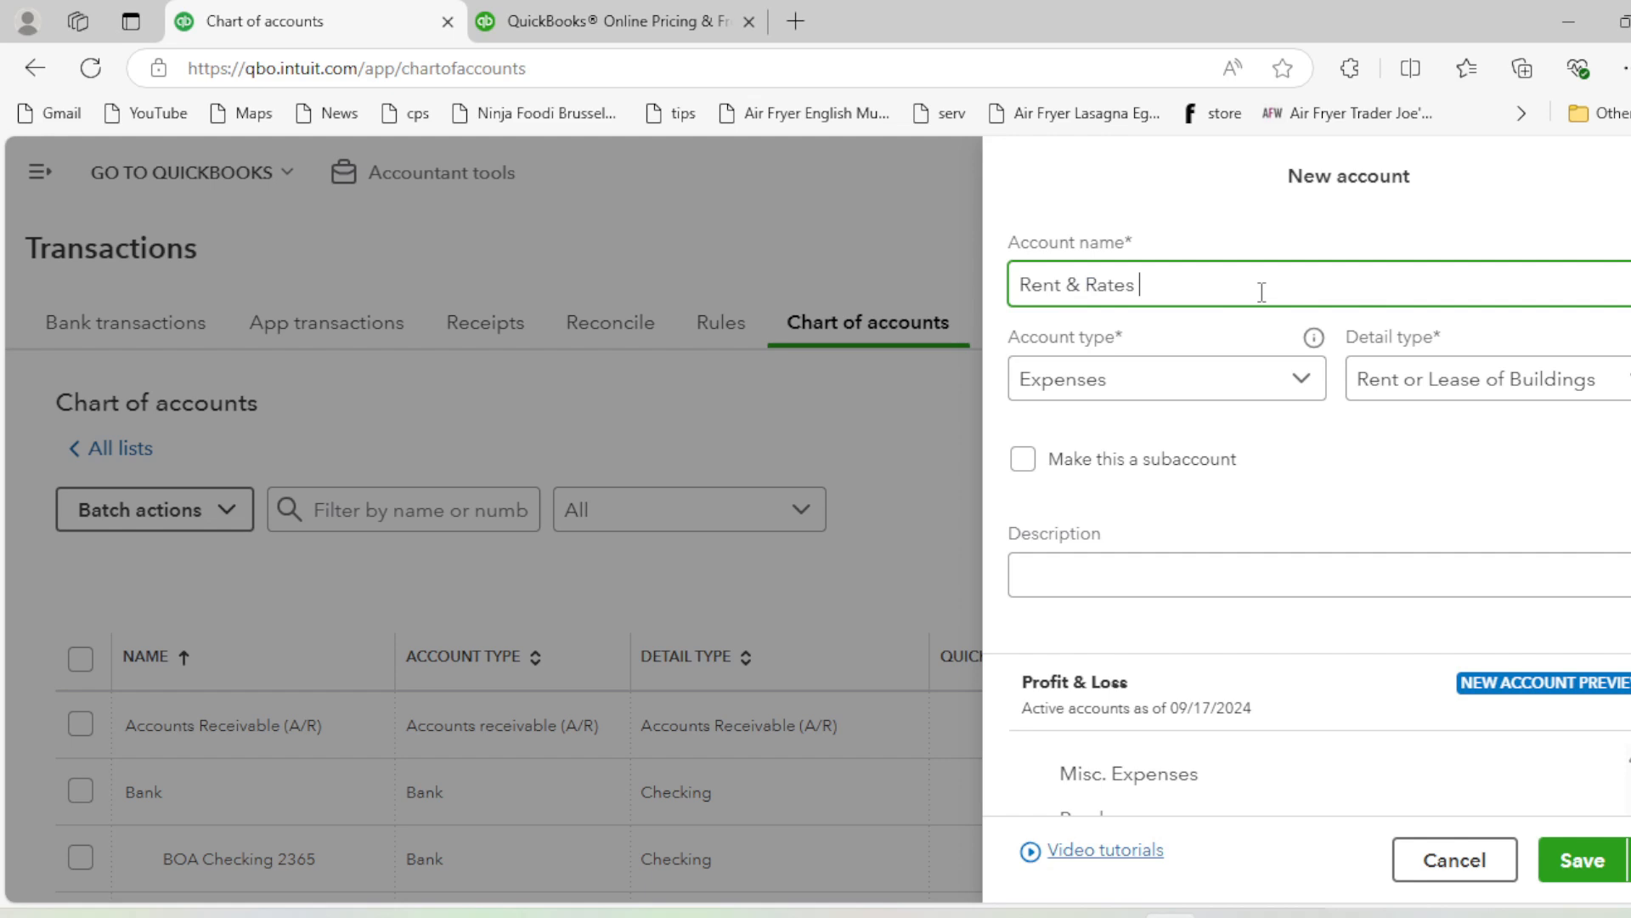
triple_click(1176, 299)
click(1176, 298)
click(1579, 859)
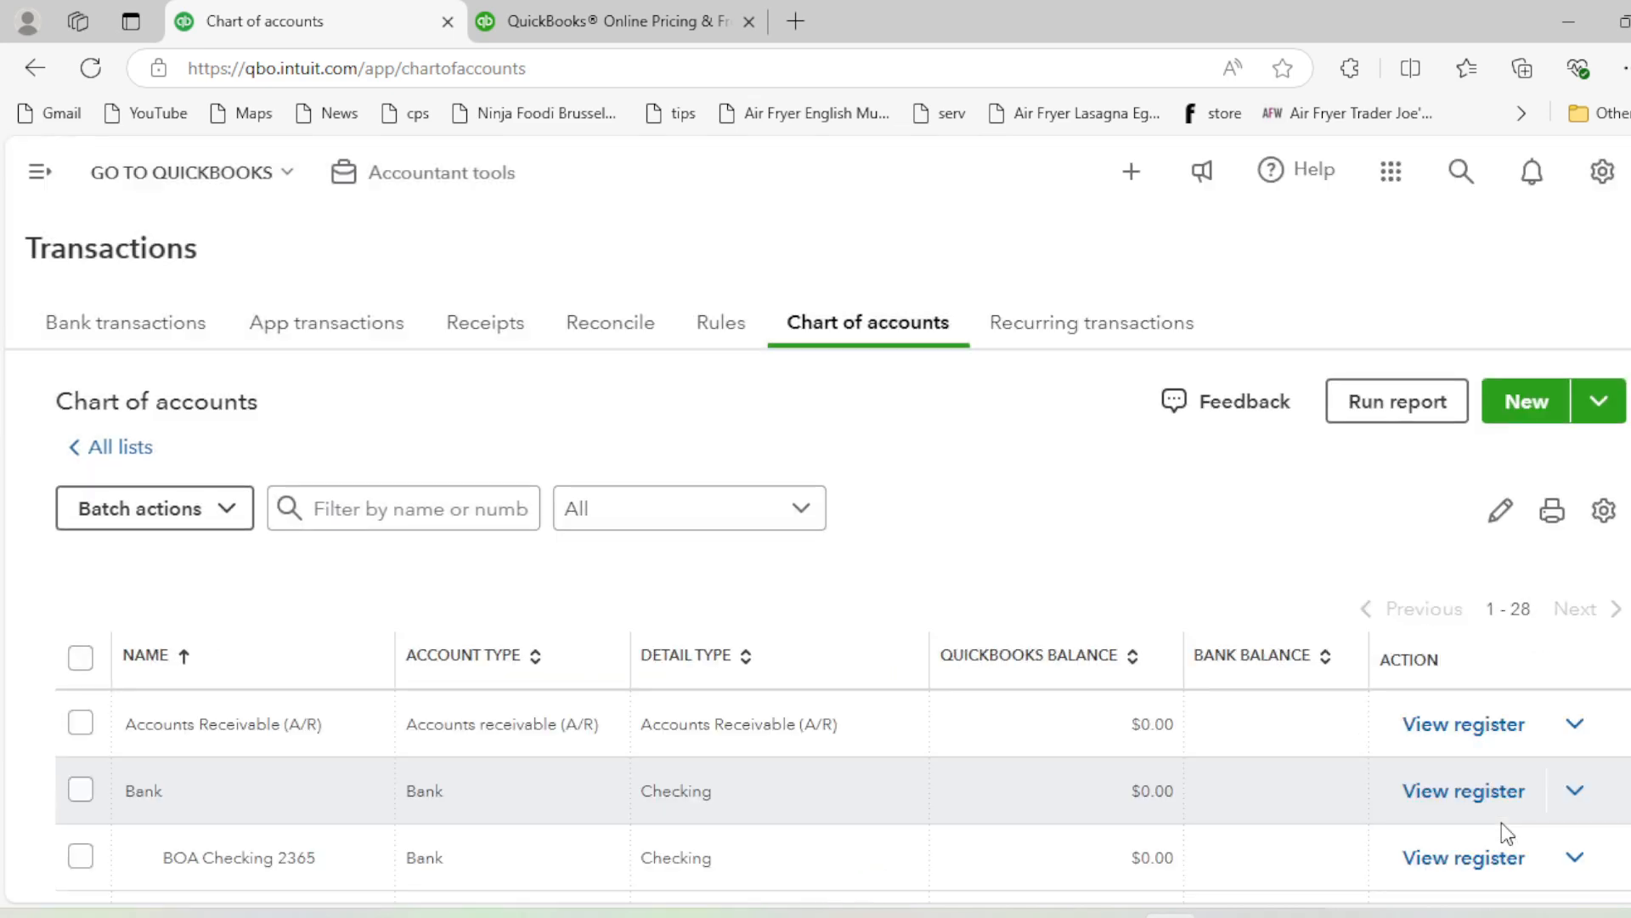
Start another new account named Entertainment and open its account type choices
click(1530, 410)
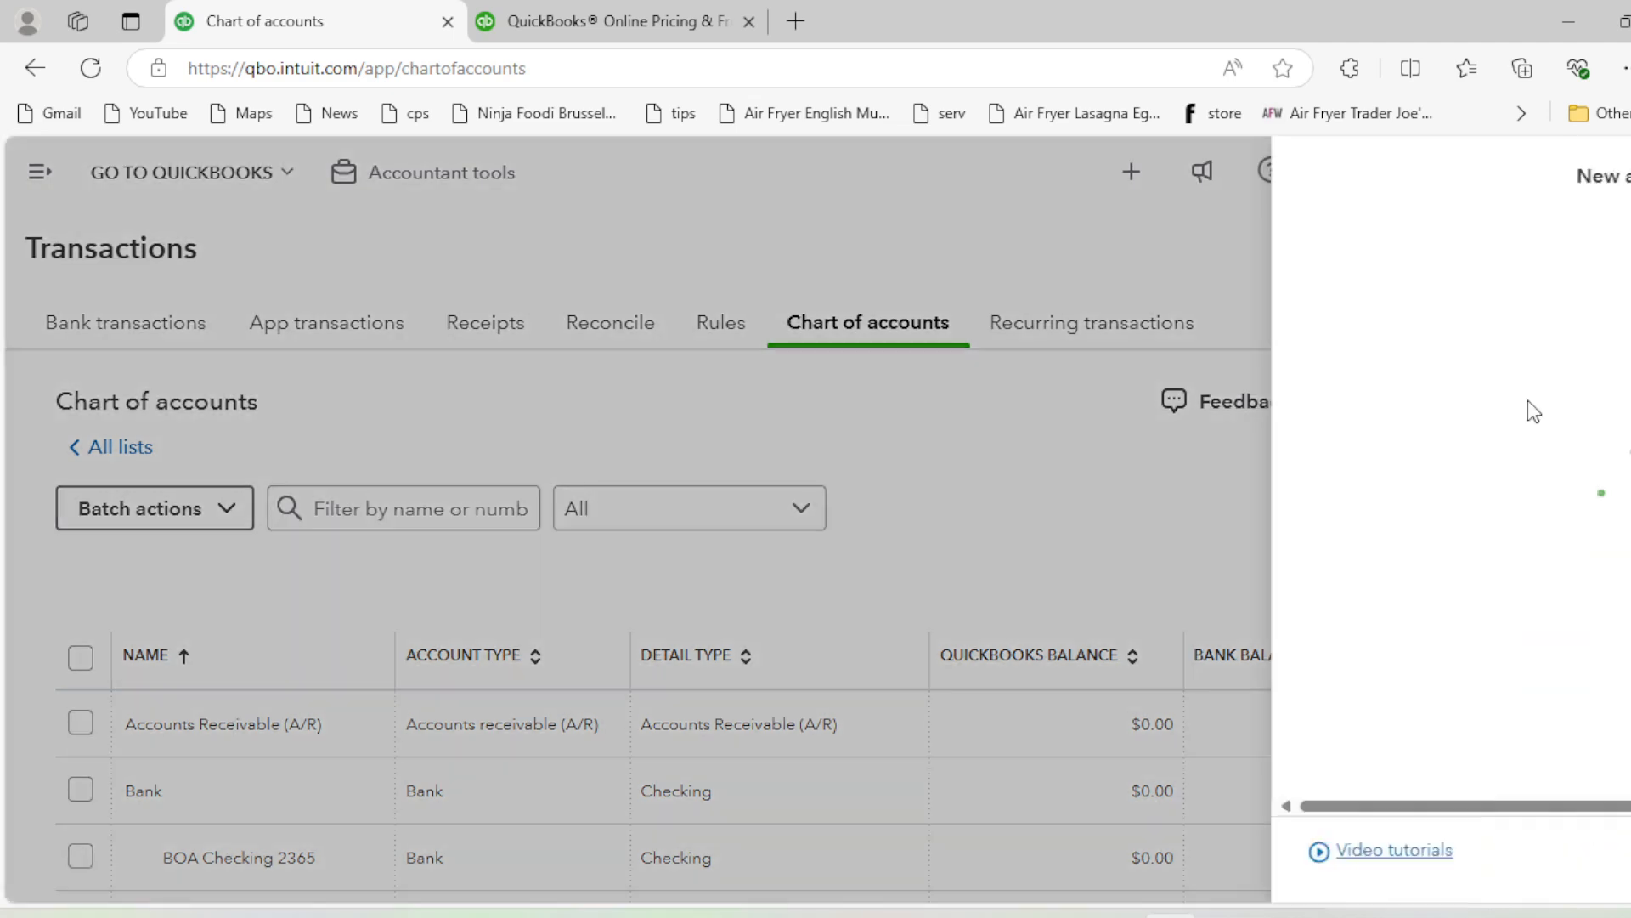
click(1069, 279)
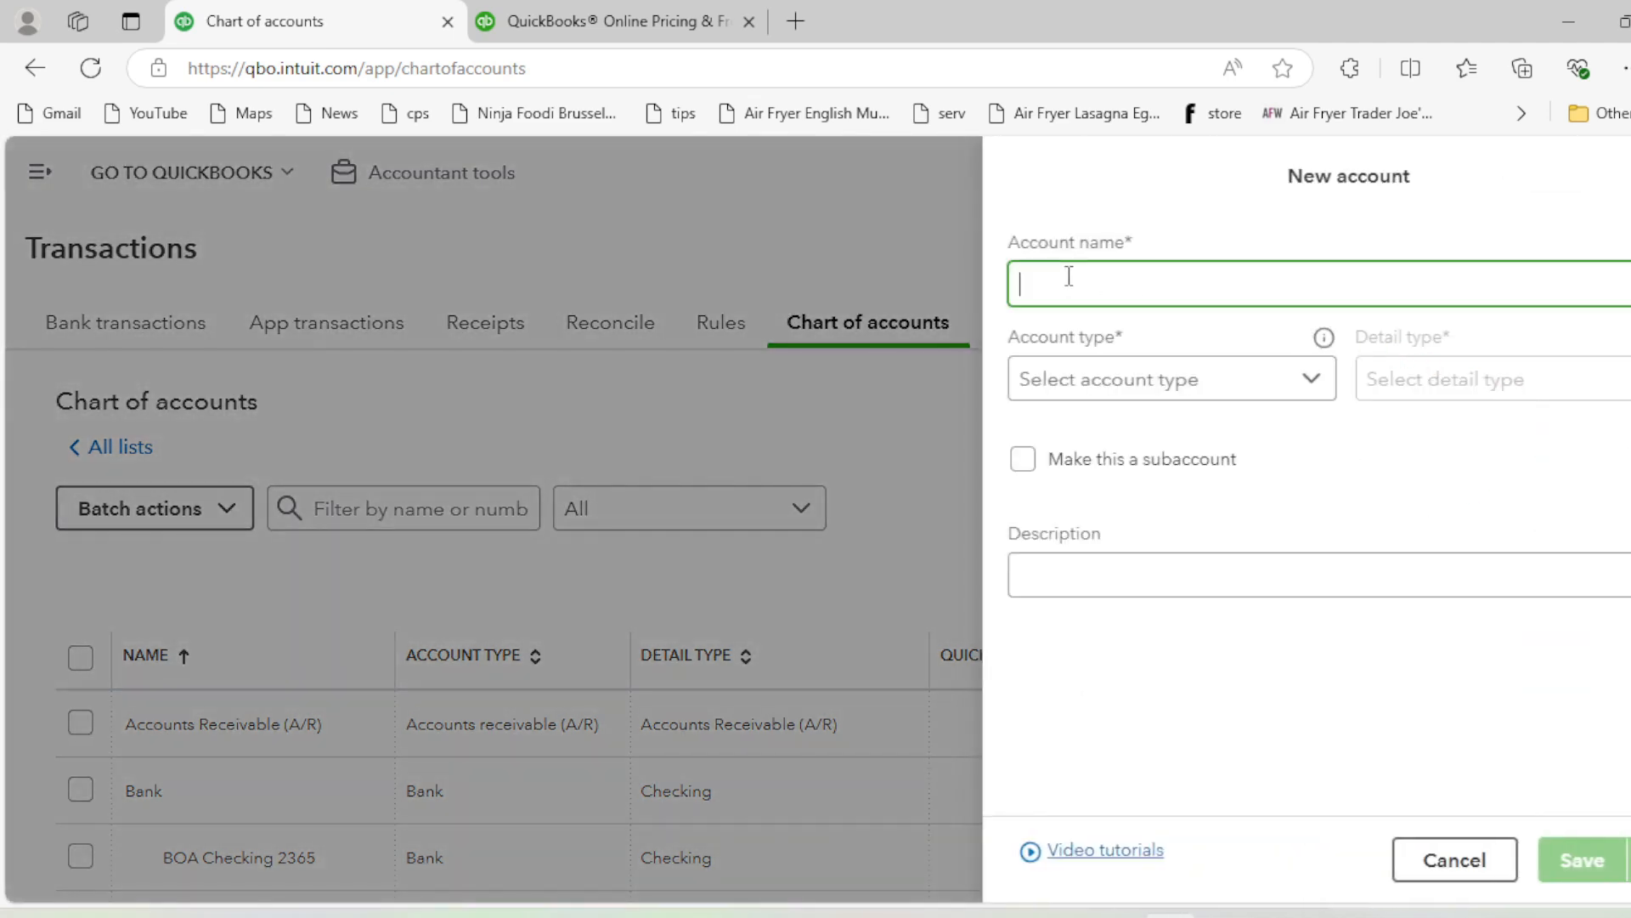
text(Entertainment)
click(1198, 378)
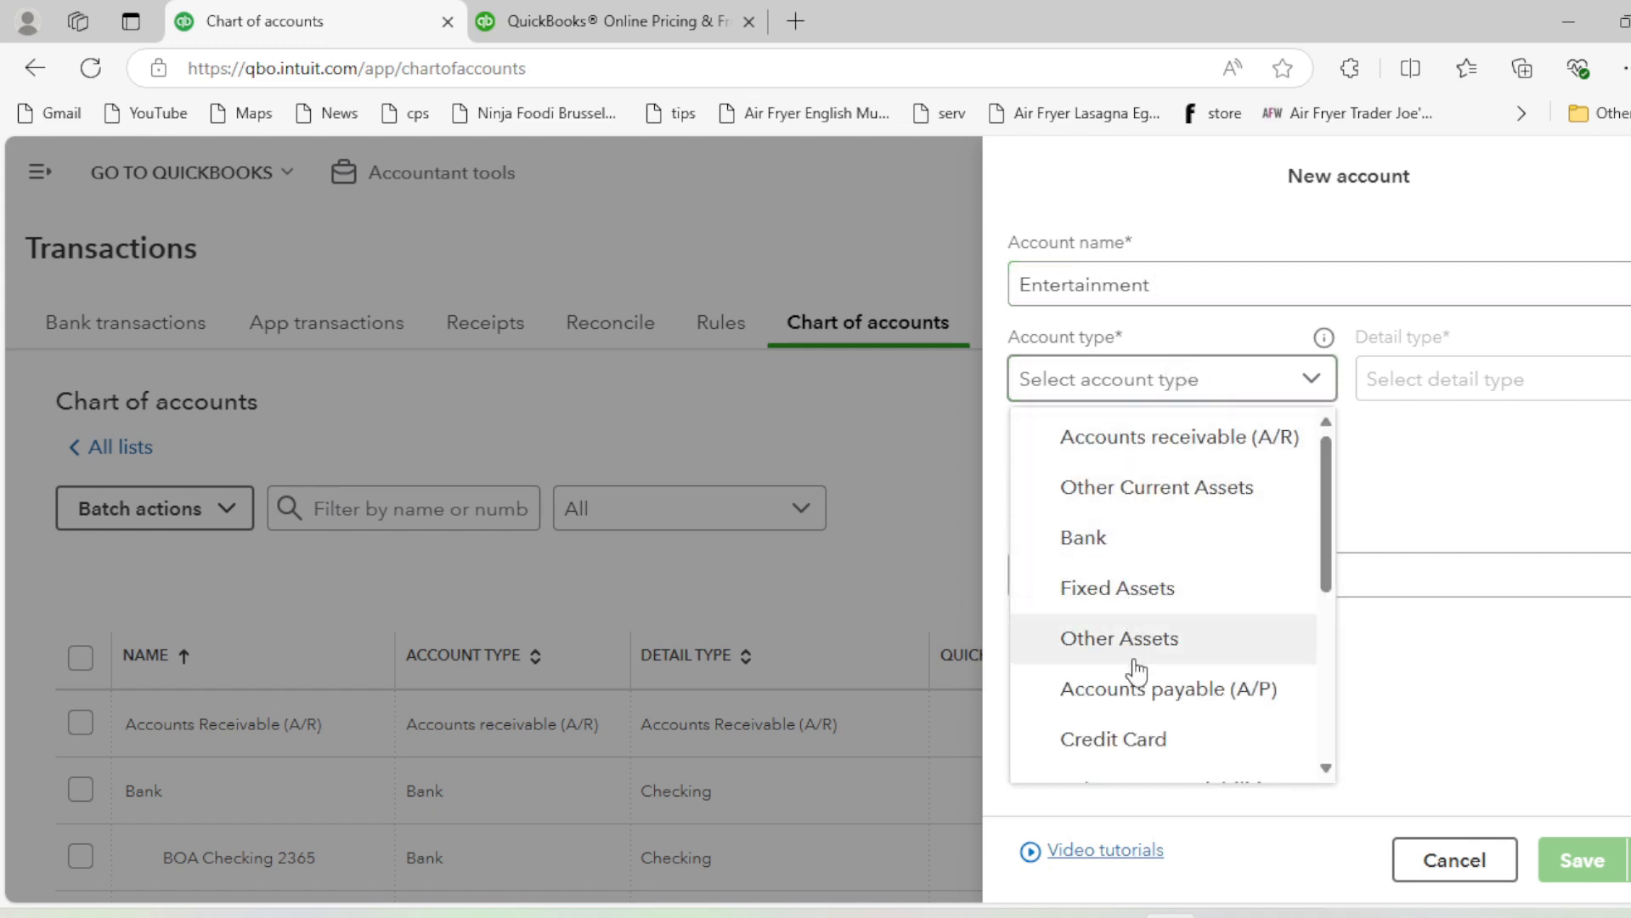
Set the account type of the new Entertainment account to Expenses
scroll(1150, 548, down, 3)
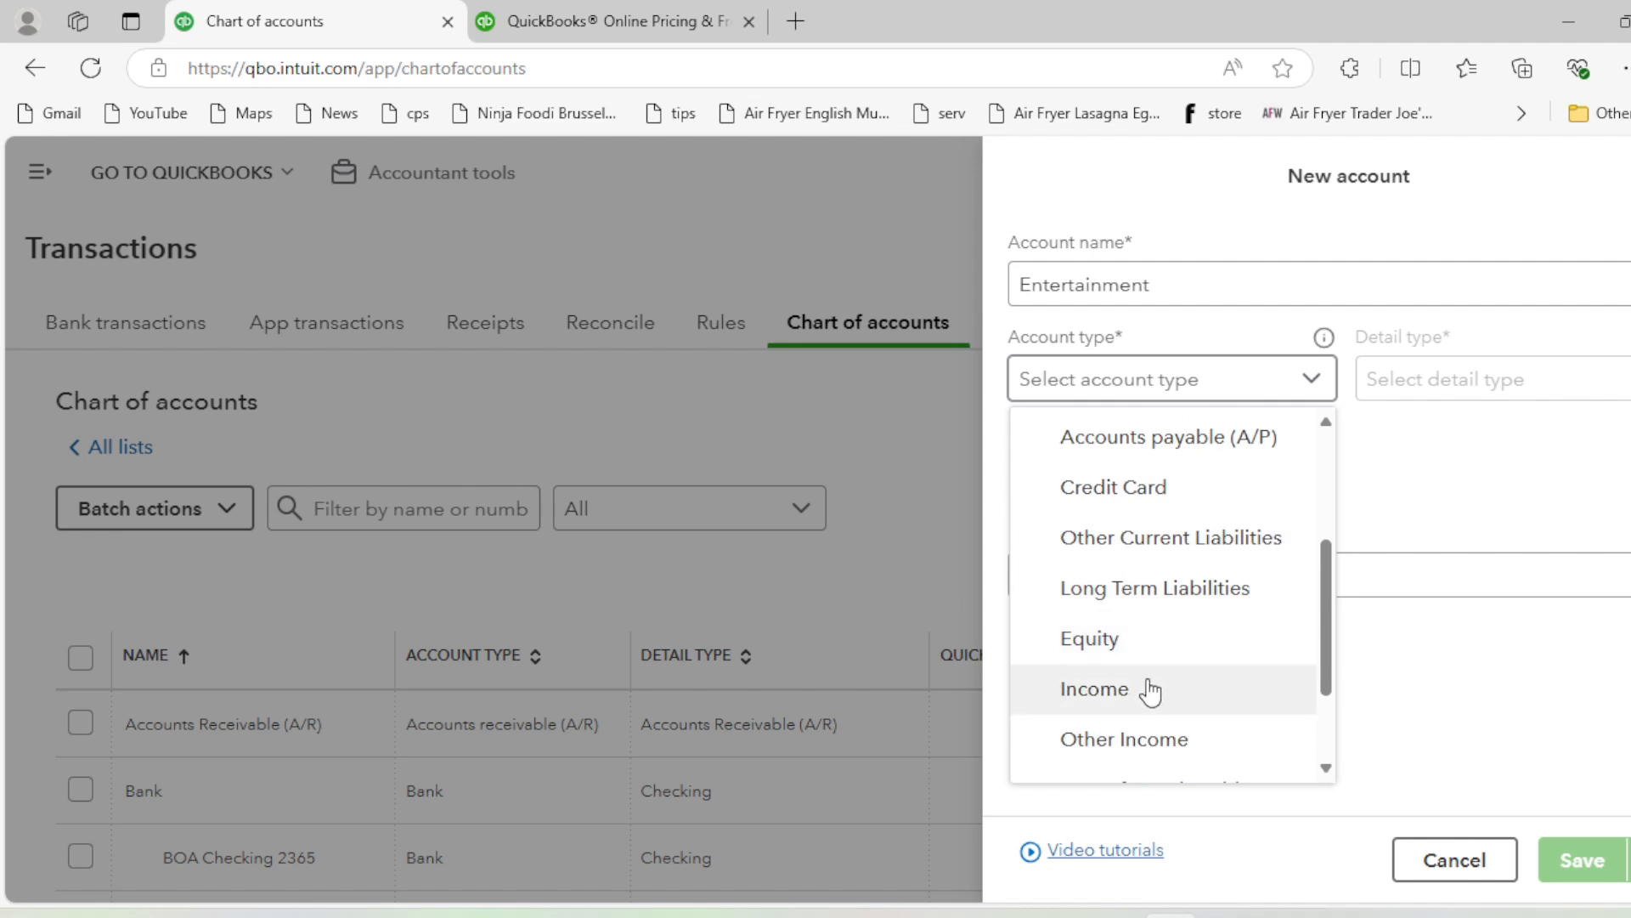
key(e)
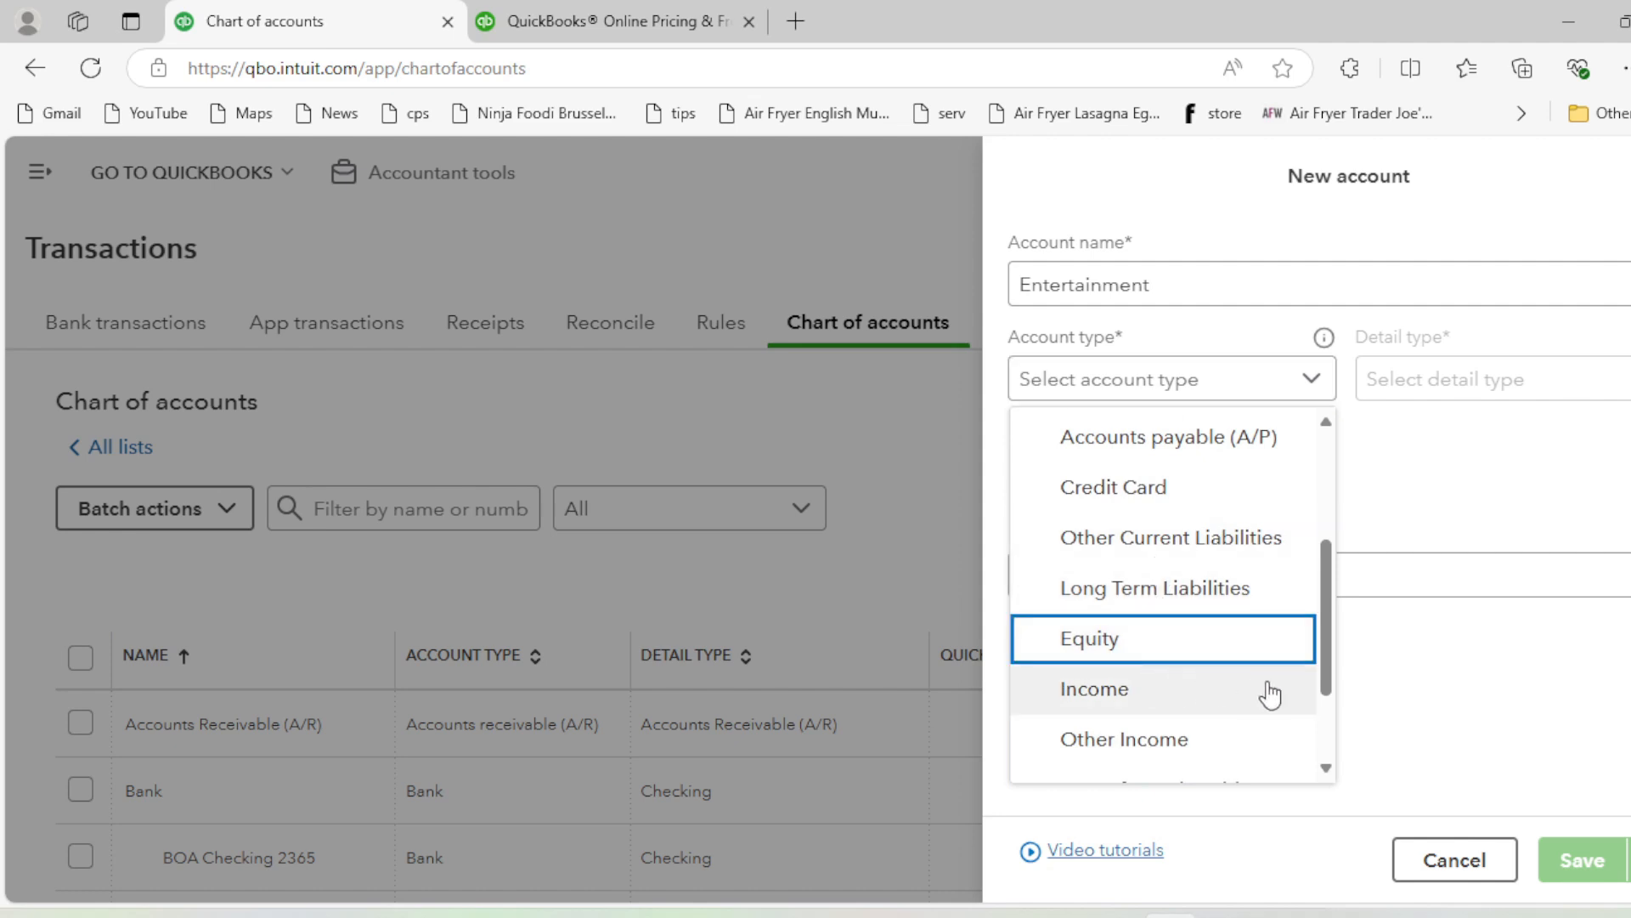
scroll(1190, 619, down, 1)
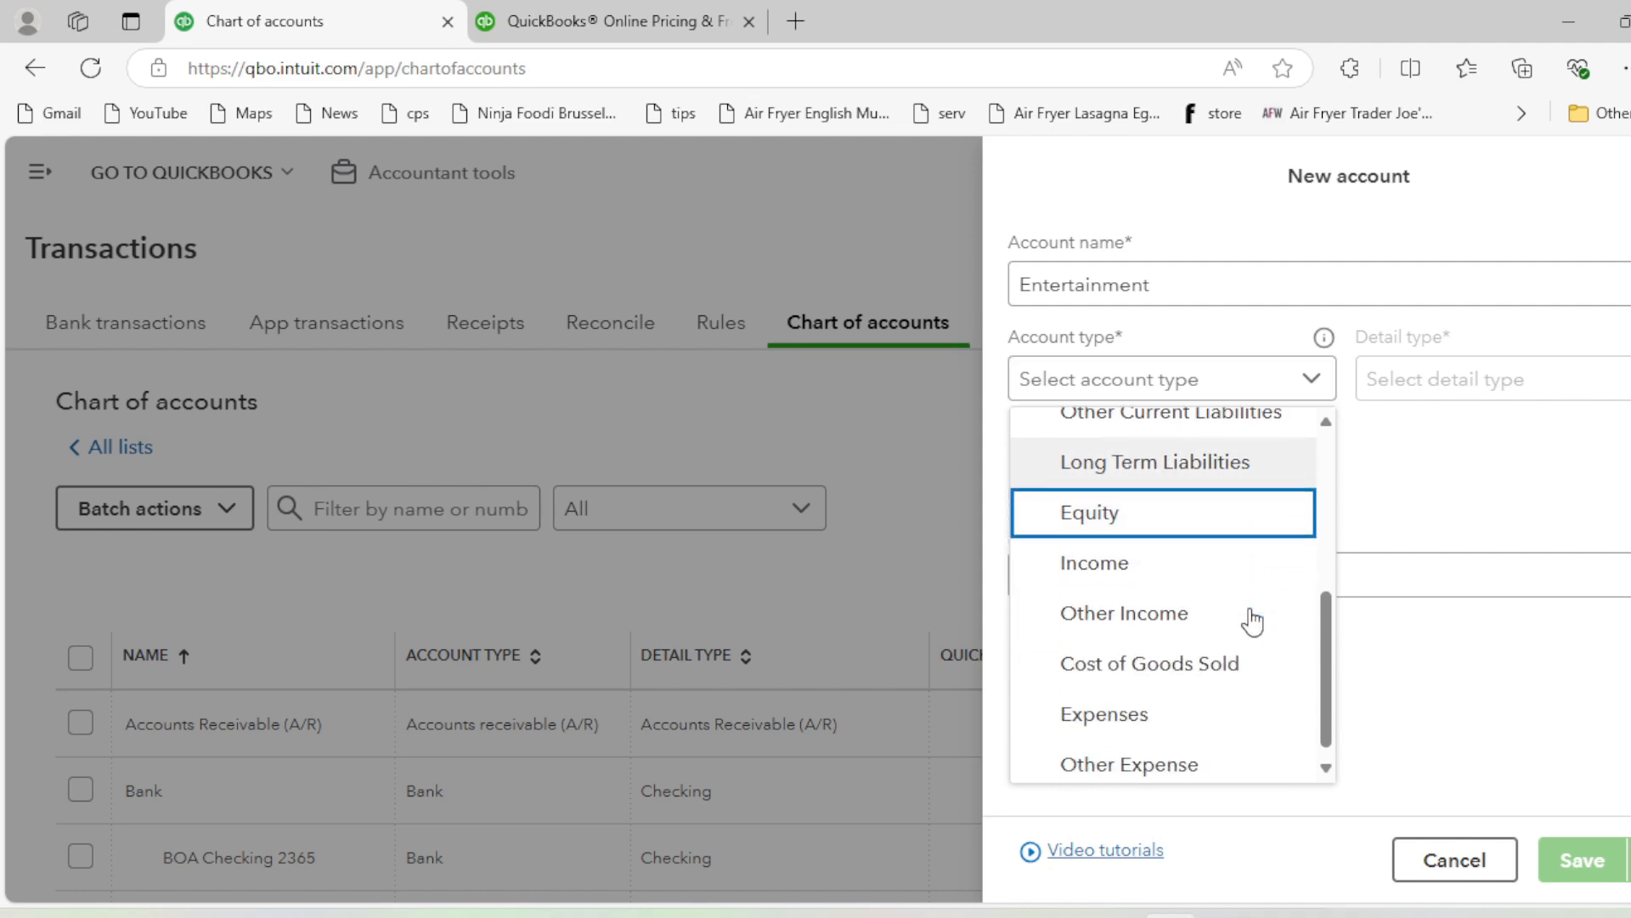
click(1169, 717)
Set the Entertainment account's detail type to Entertainment and save the account
click(1462, 387)
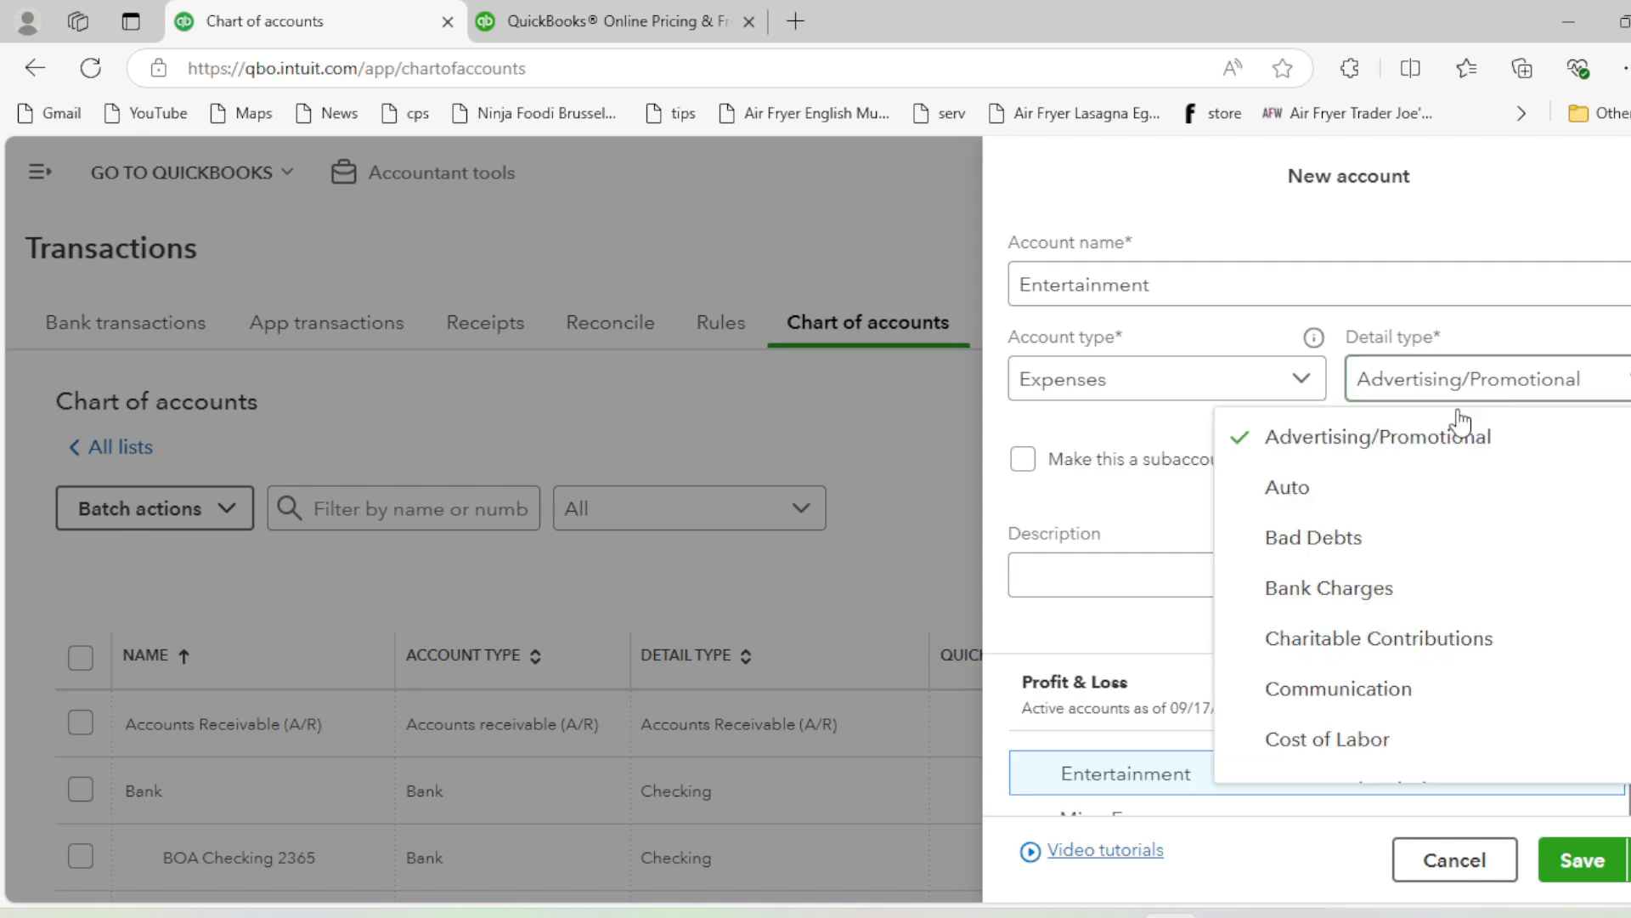
scroll(1442, 627, down, 3)
click(1411, 592)
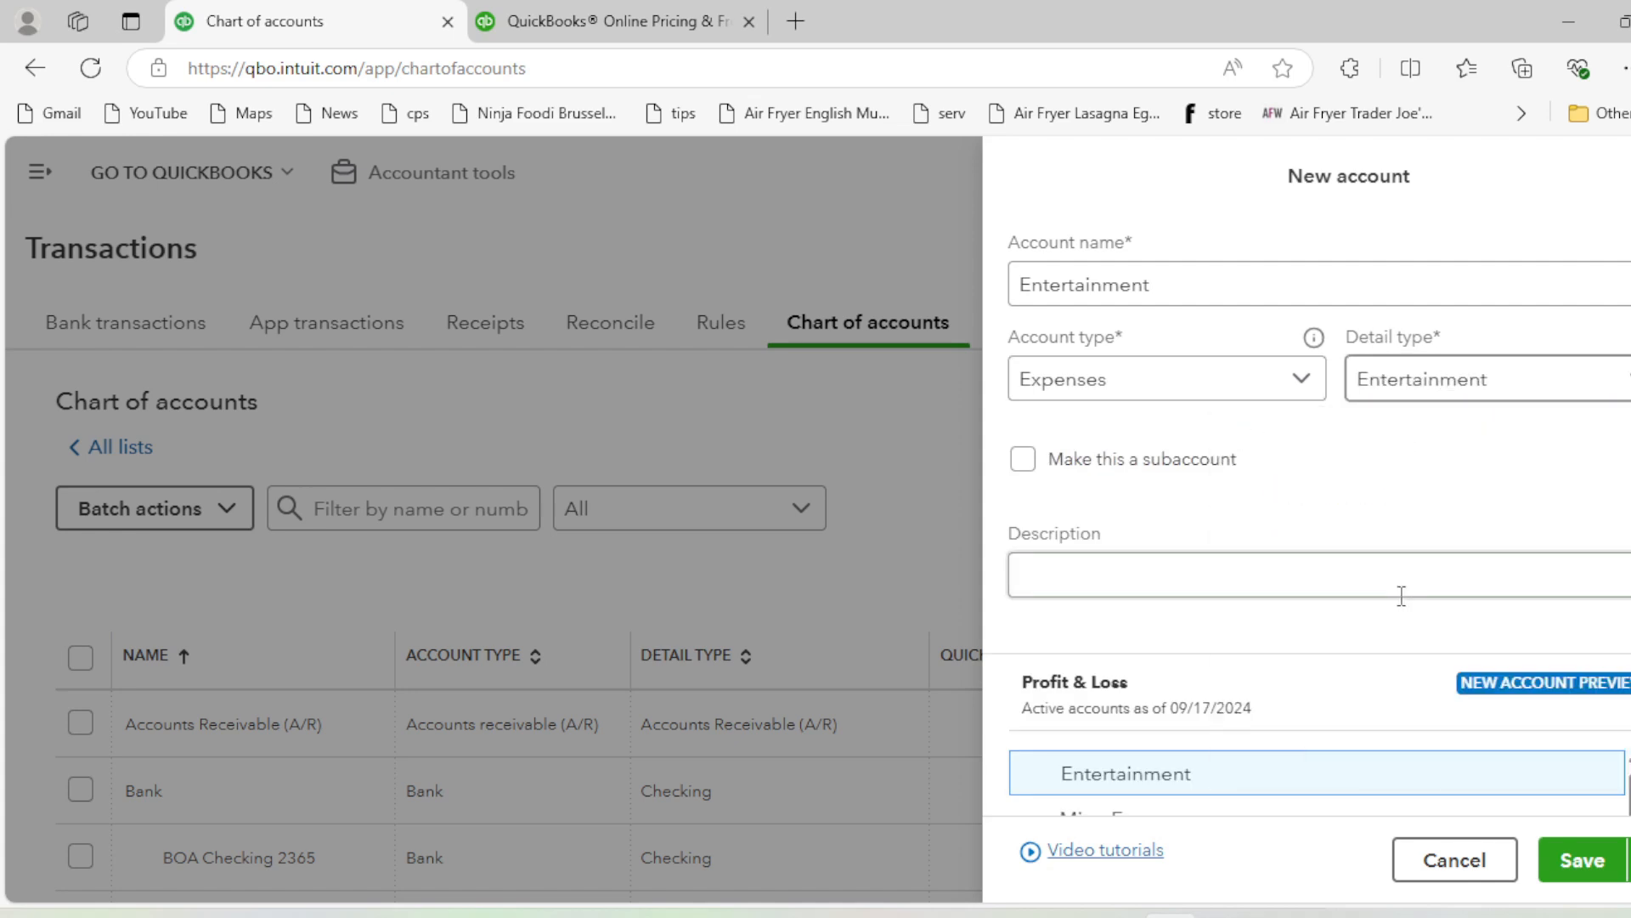
click(1474, 407)
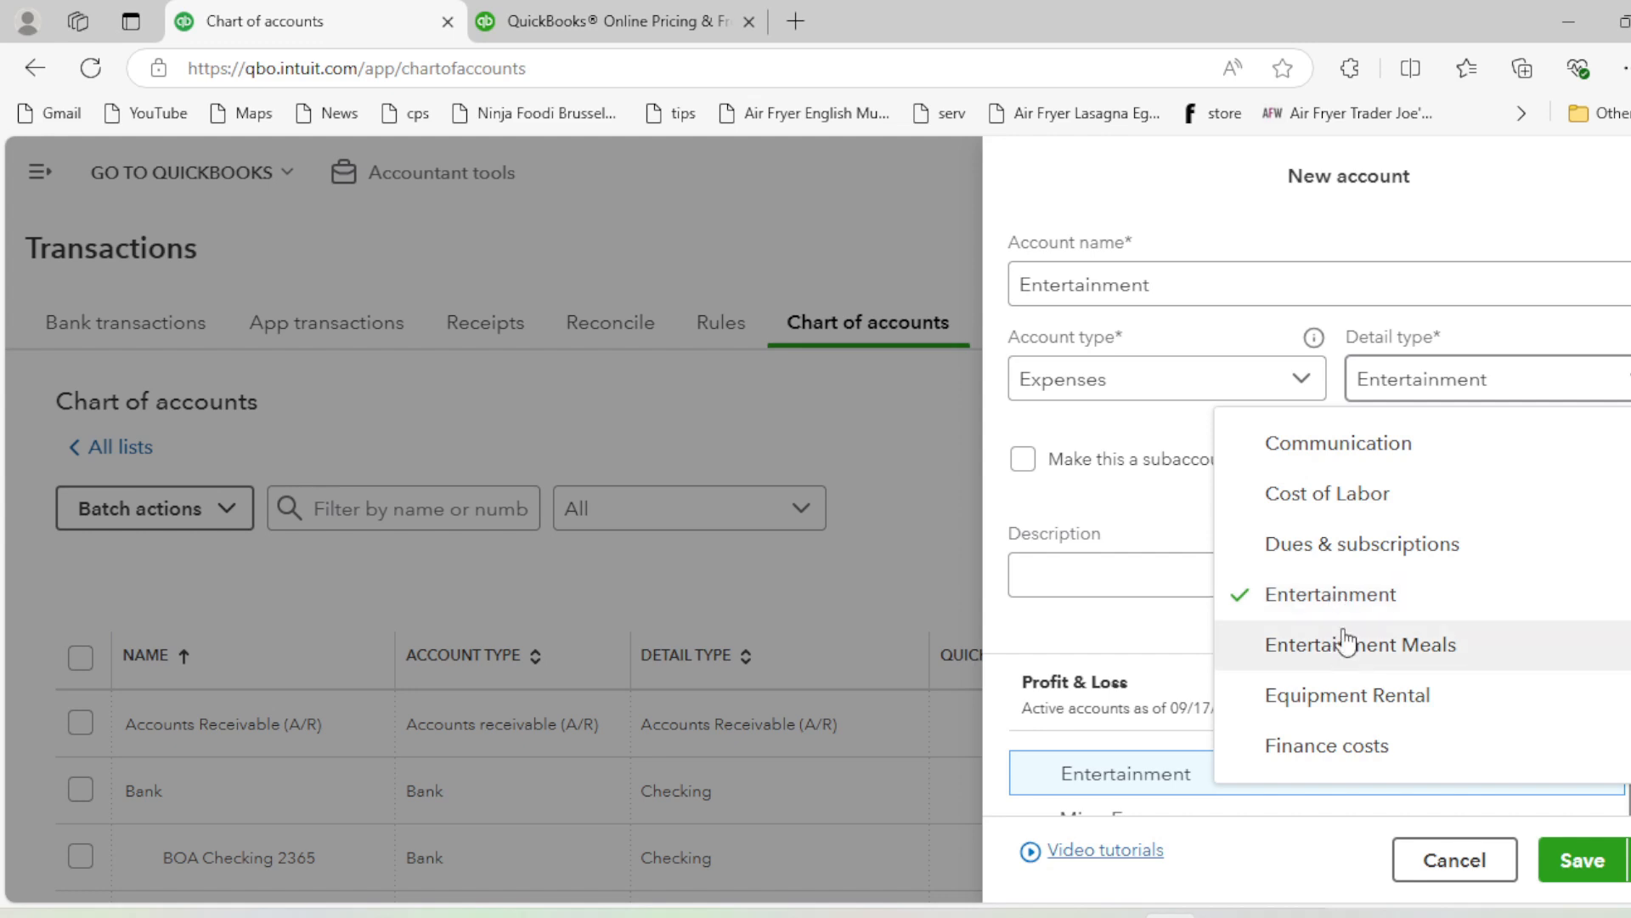
click(1331, 599)
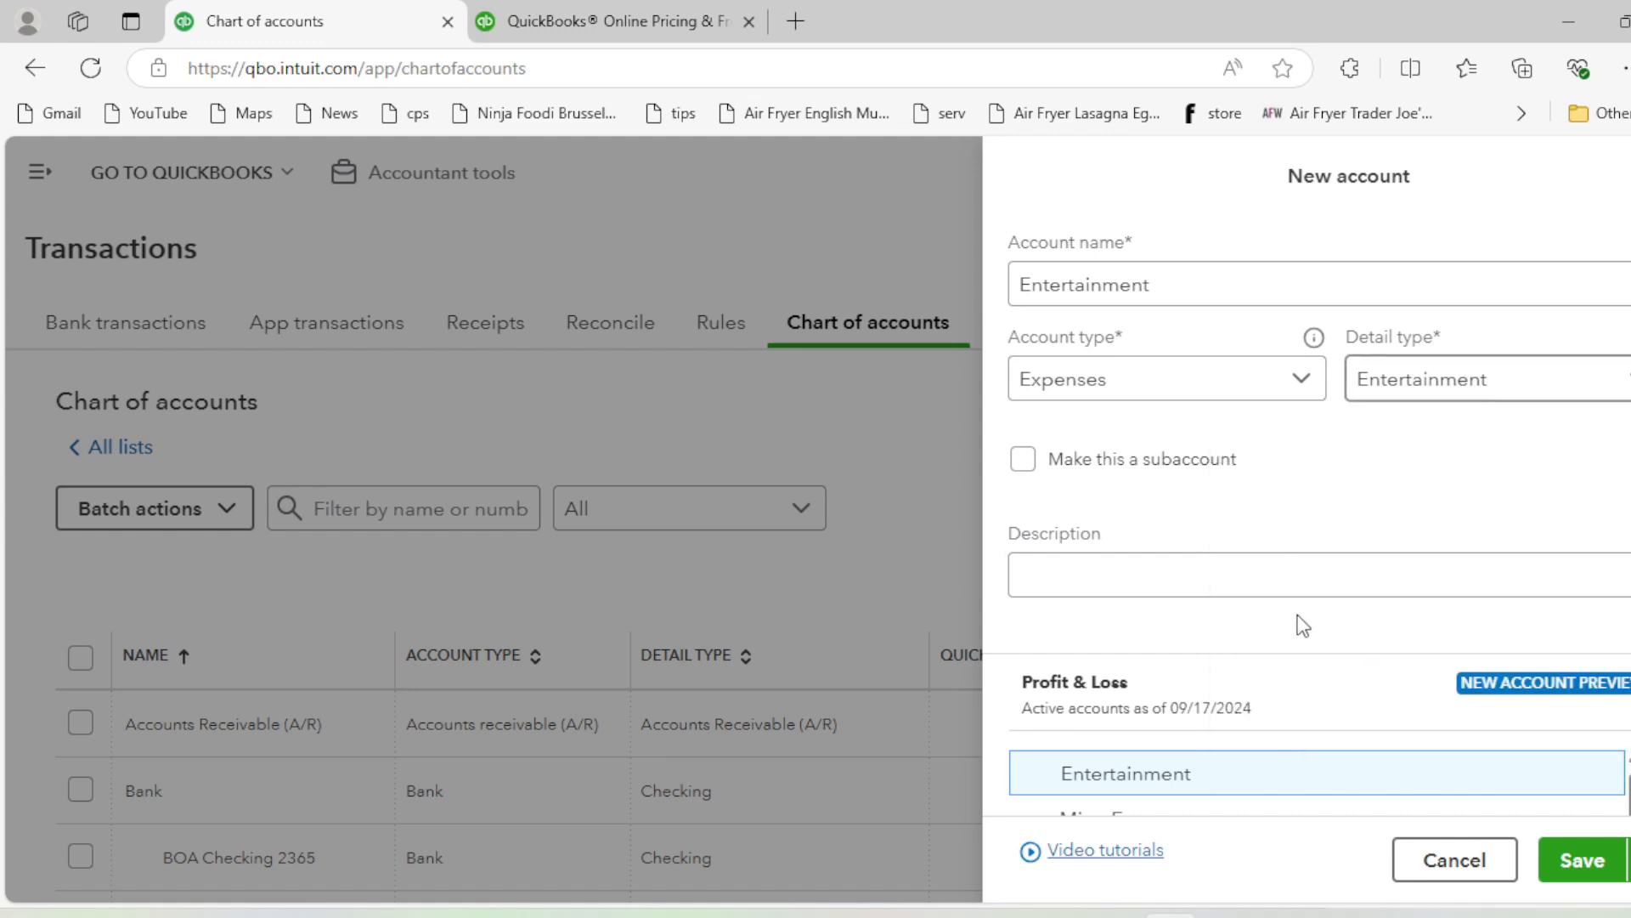
scroll(1283, 702, down, 1)
click(1449, 859)
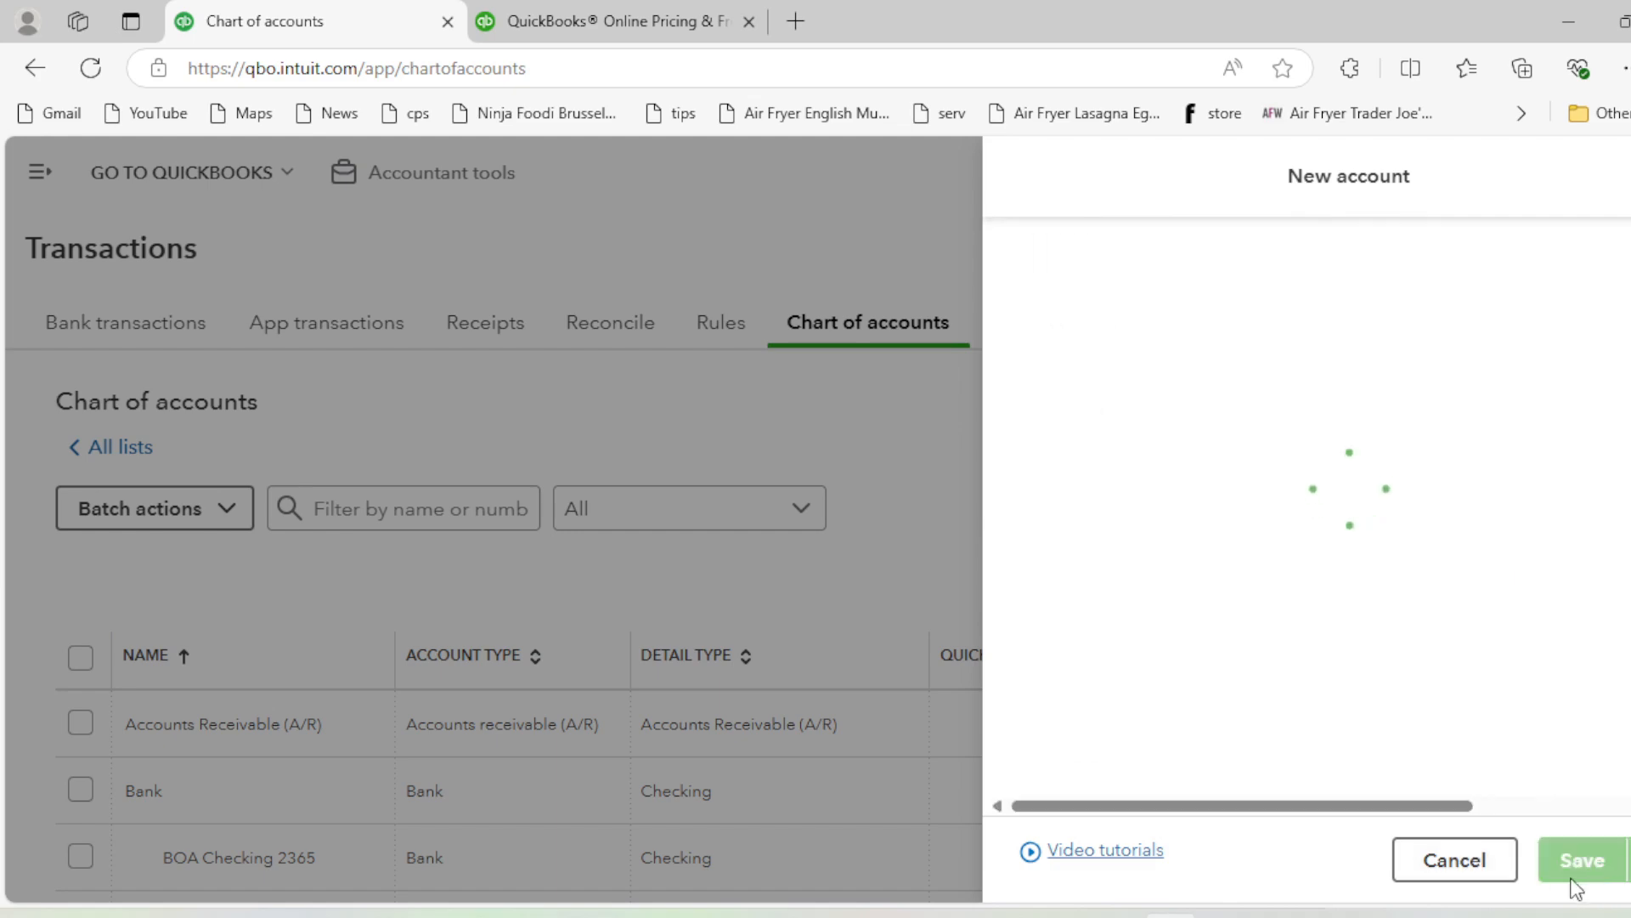
Start another new account in the chart of accounts, ready for its name
scroll(897, 596, down, 4)
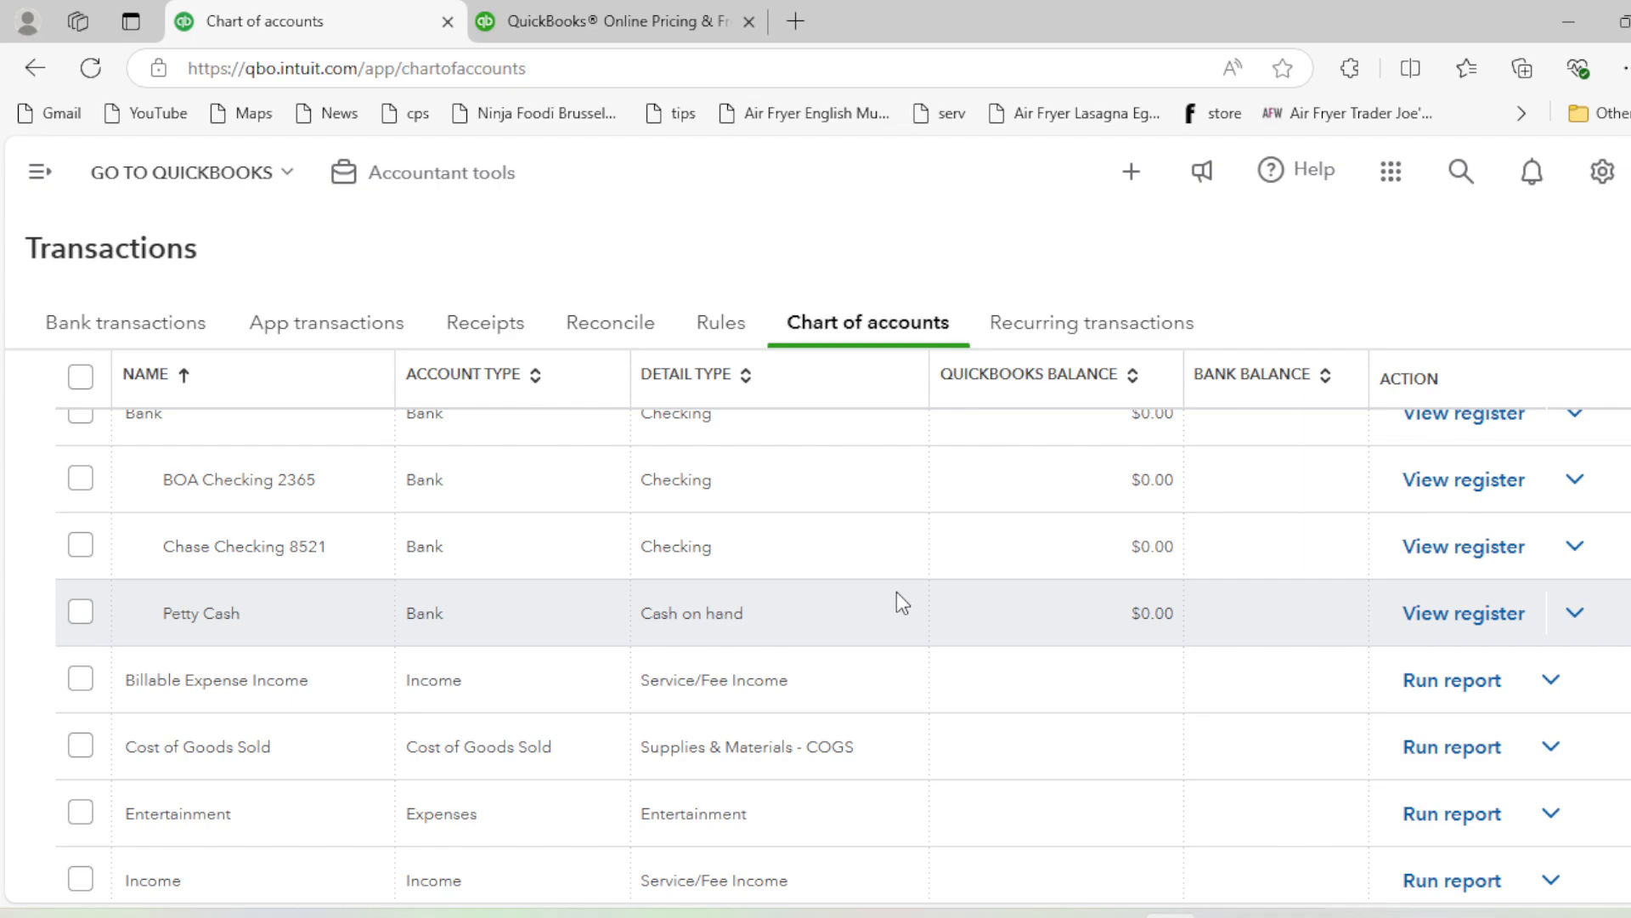
scroll(894, 591, up, 4)
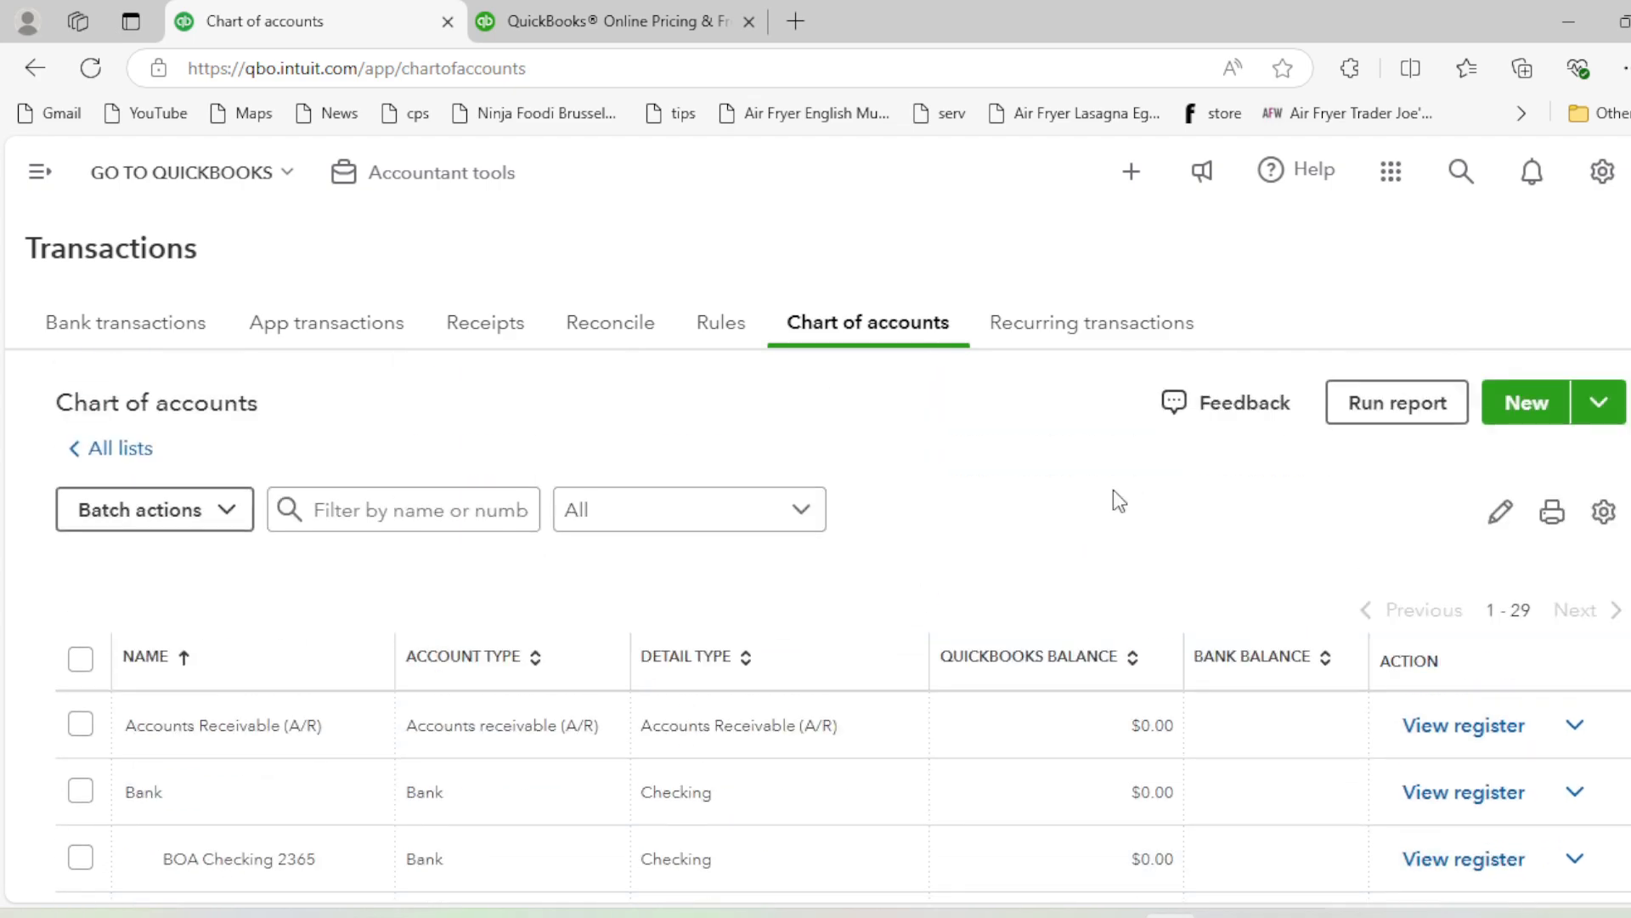
click(1504, 430)
click(1266, 303)
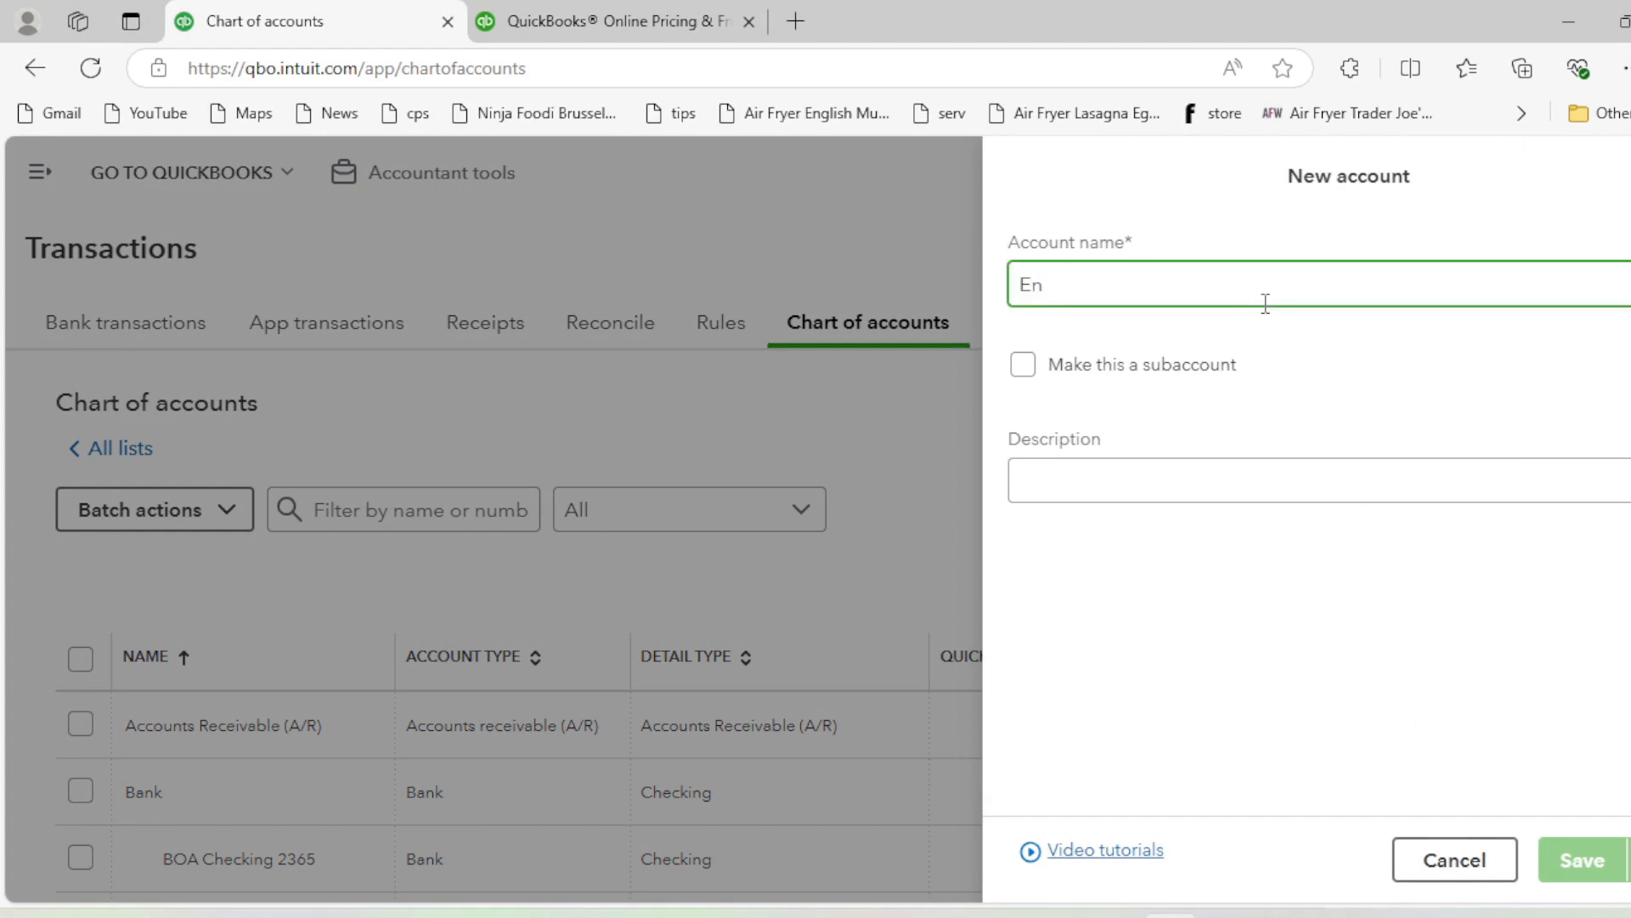
text(Entertainment)
key(BackSpace)
key(BackSpace)
key(BackSpace)
key(BackSpace)
key(BackSpace)
key(BackSpace)
key(BackSpace)
key(BackSpace)
key(BackSpace)
key(BackSpace)
key(BackSpace)
key(BackSpace)
key(BackSpace)
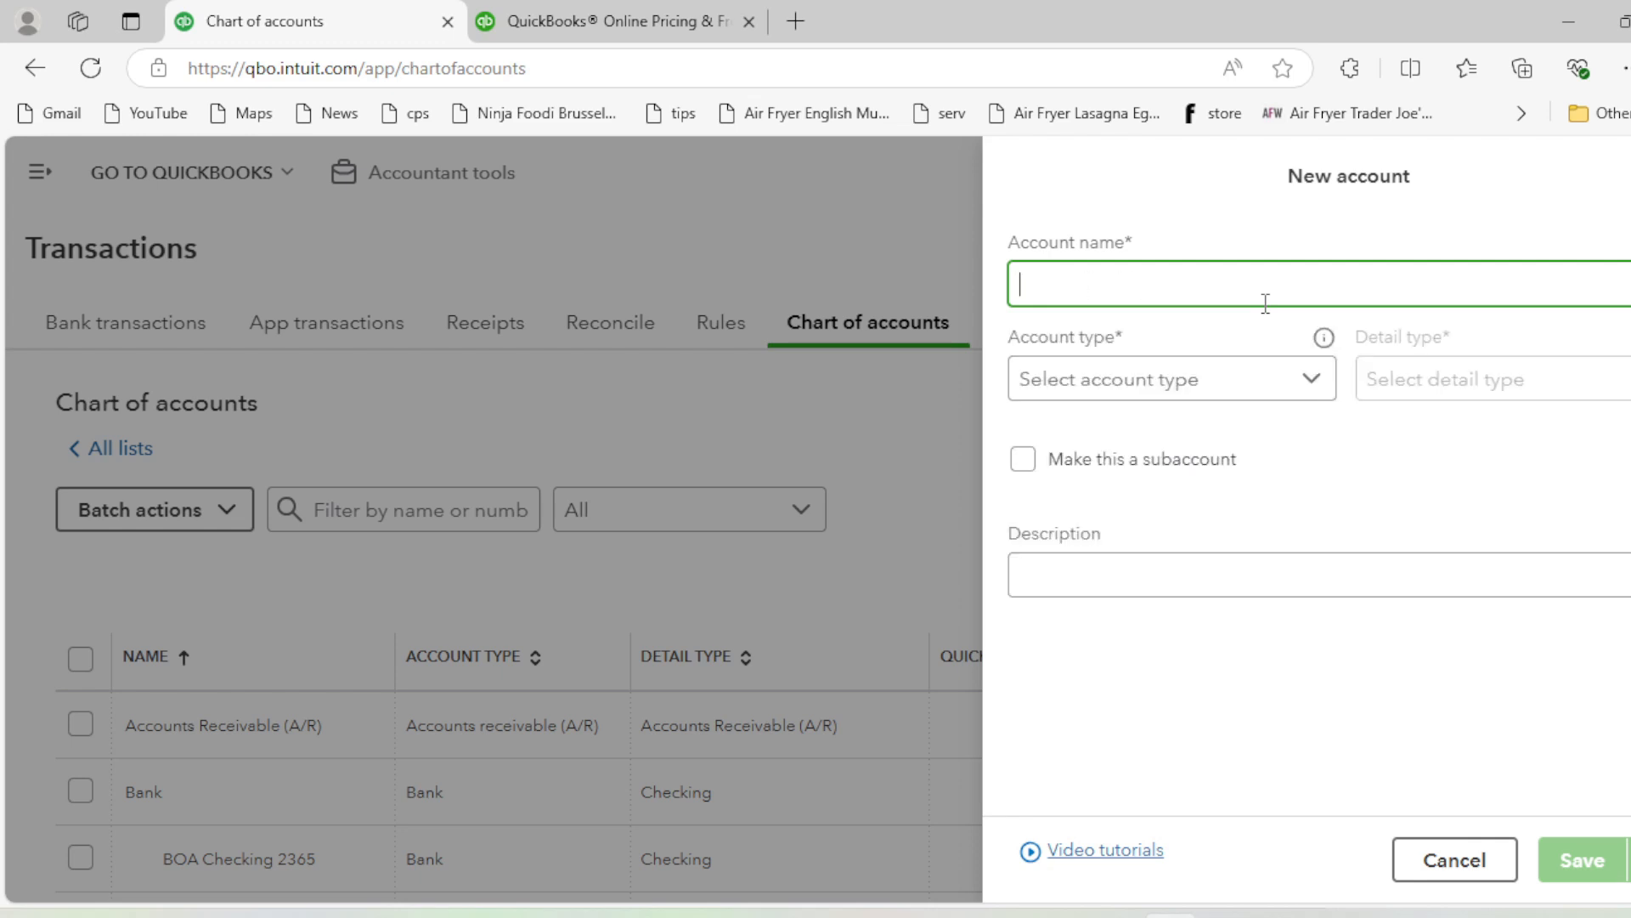
Name the new account Office Entertainment and set its account type to Expenses
text(Office Entertainment)
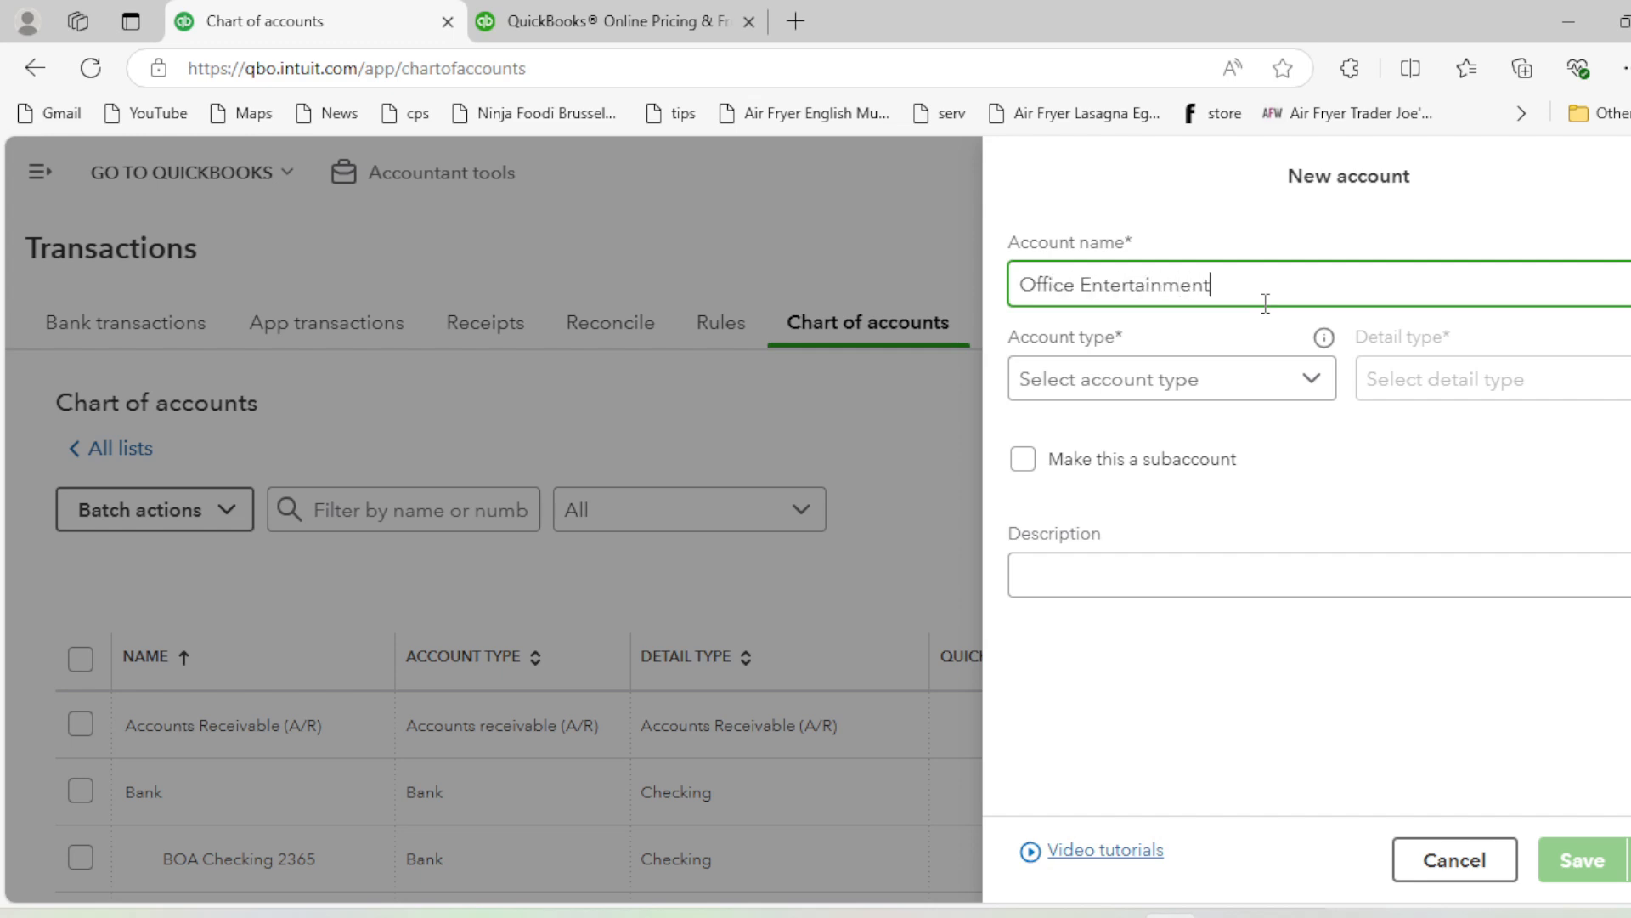
click(1221, 375)
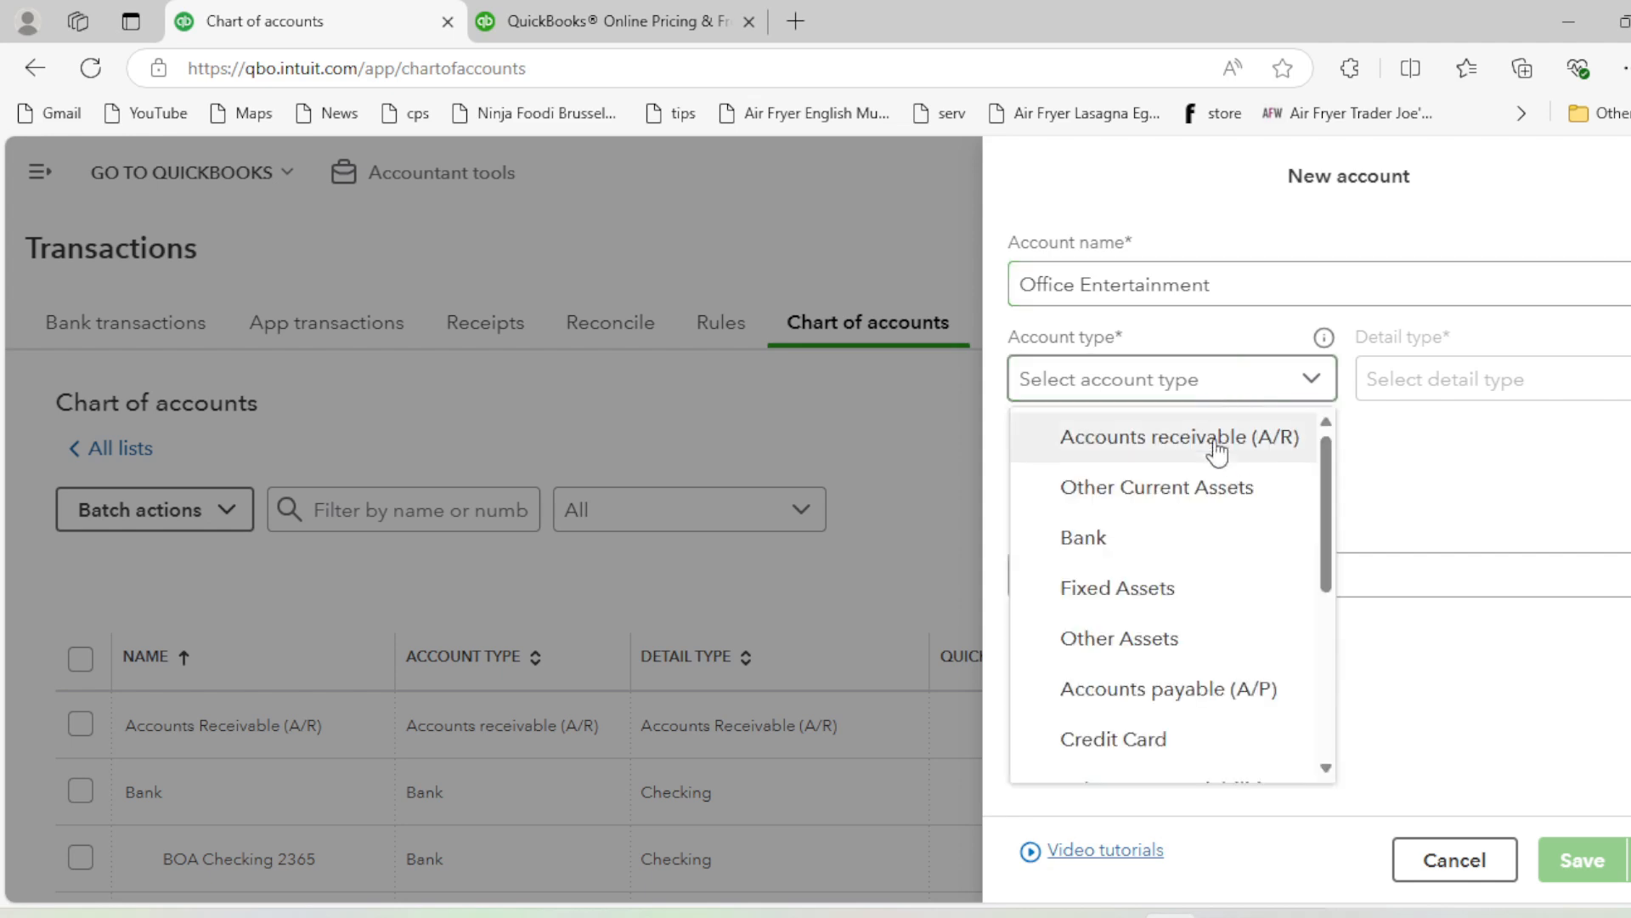
drag(1321, 548, 1345, 632)
scroll(1274, 638, down, 3)
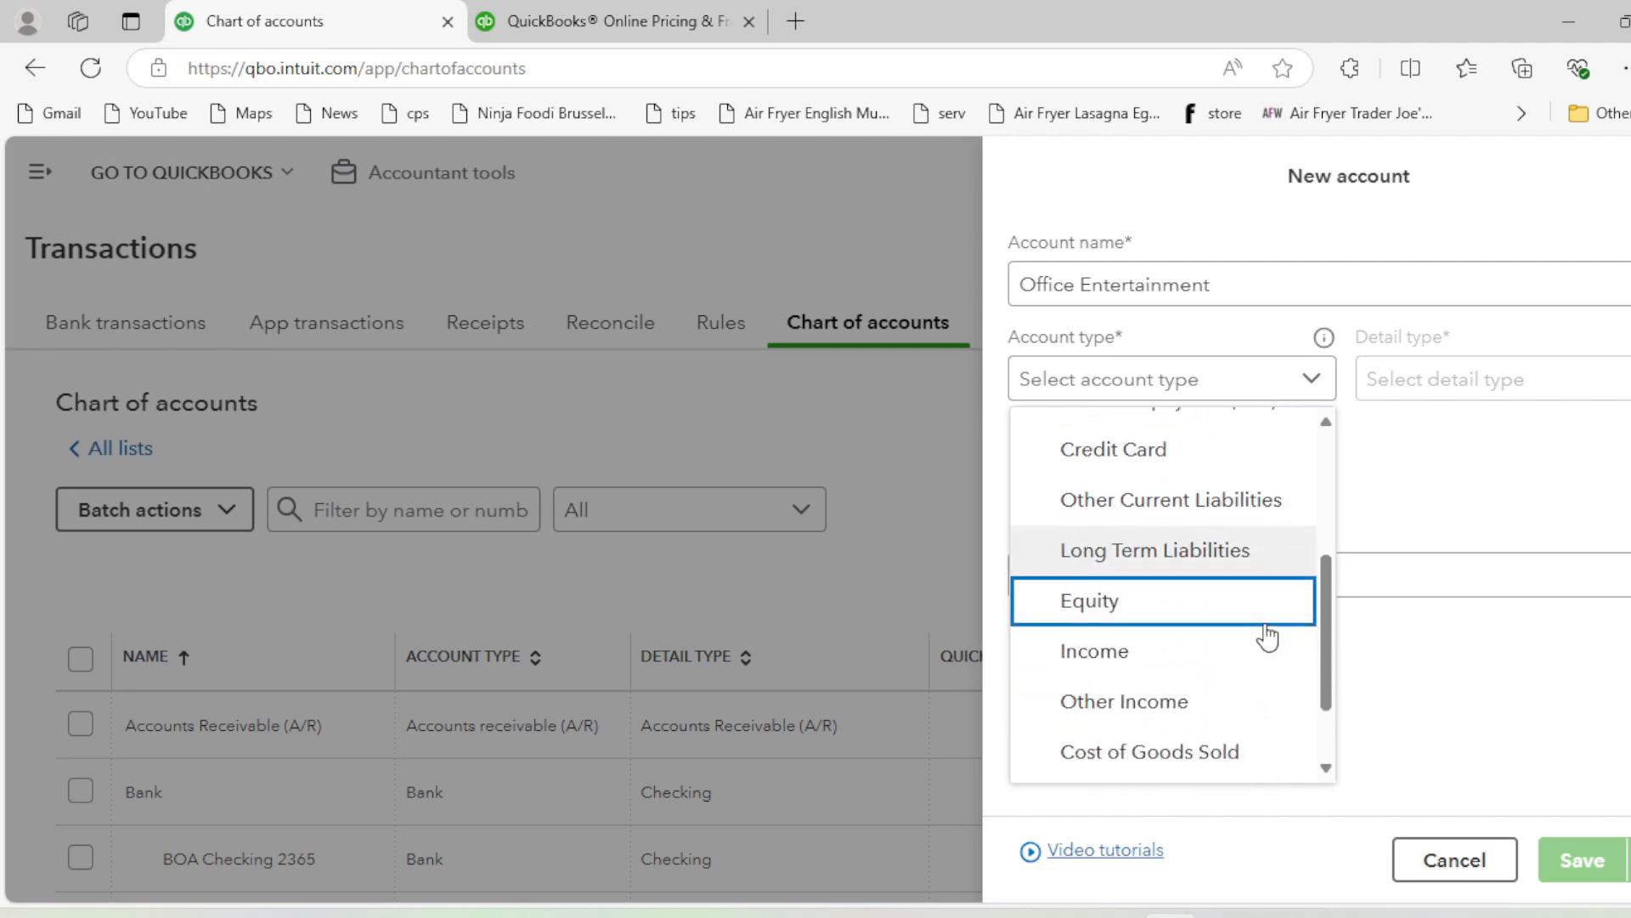
click(1198, 698)
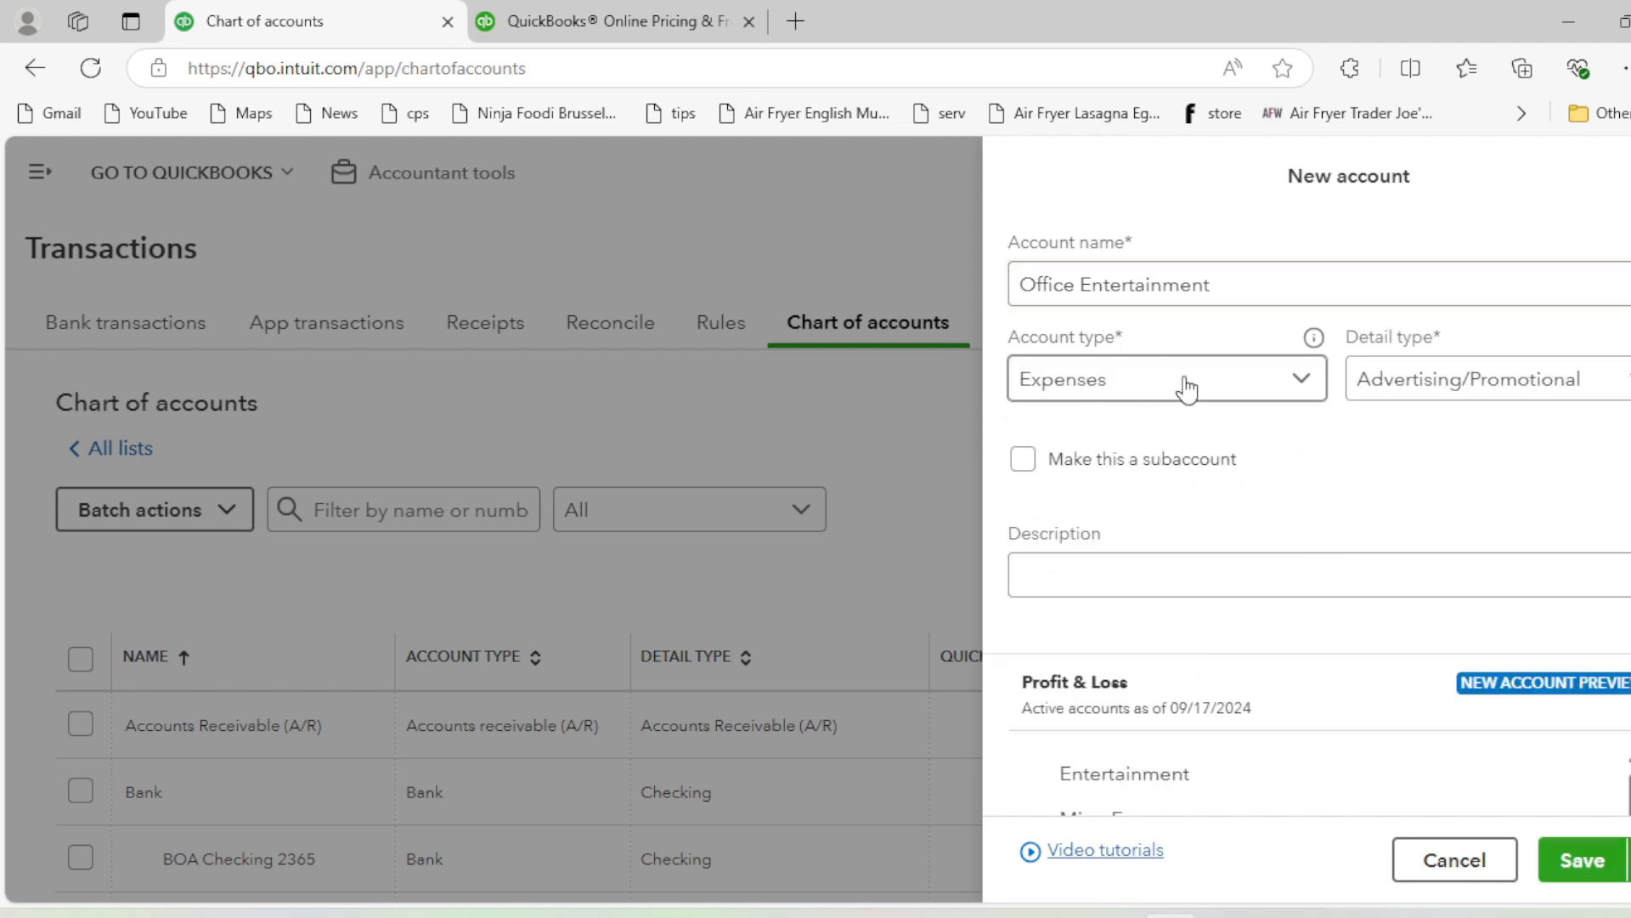
Set the detail type of the Office Entertainment account to Entertainment
click(1394, 396)
scroll(1445, 538, down, 3)
click(1428, 589)
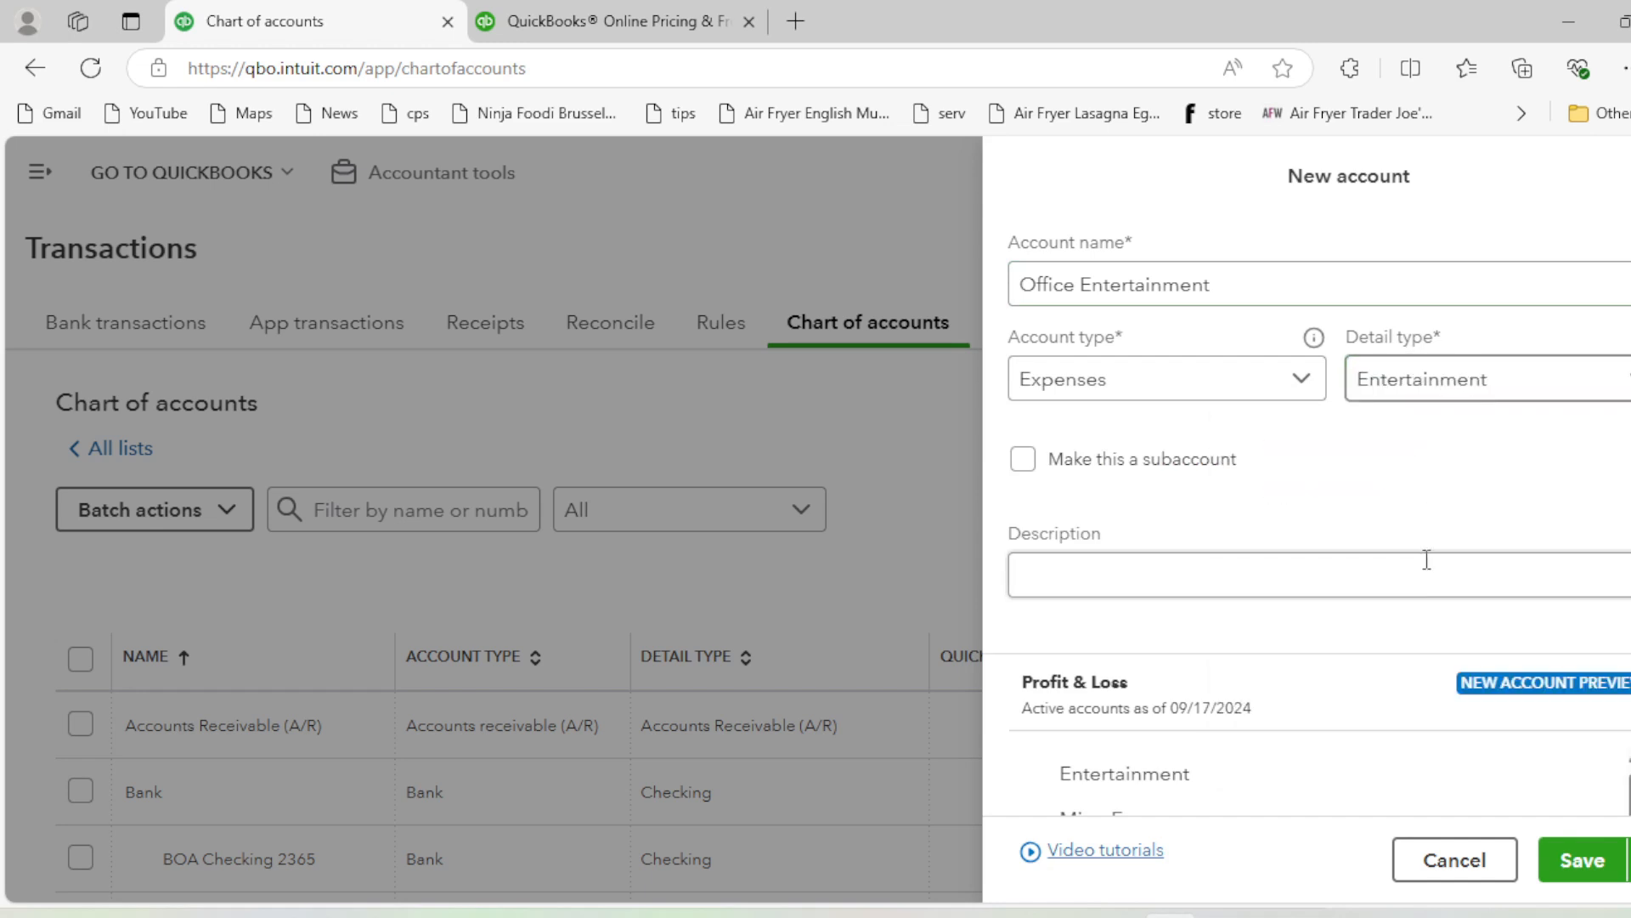
Make Office Entertainment a subaccount of the Entertainment parent account and save it
click(1024, 460)
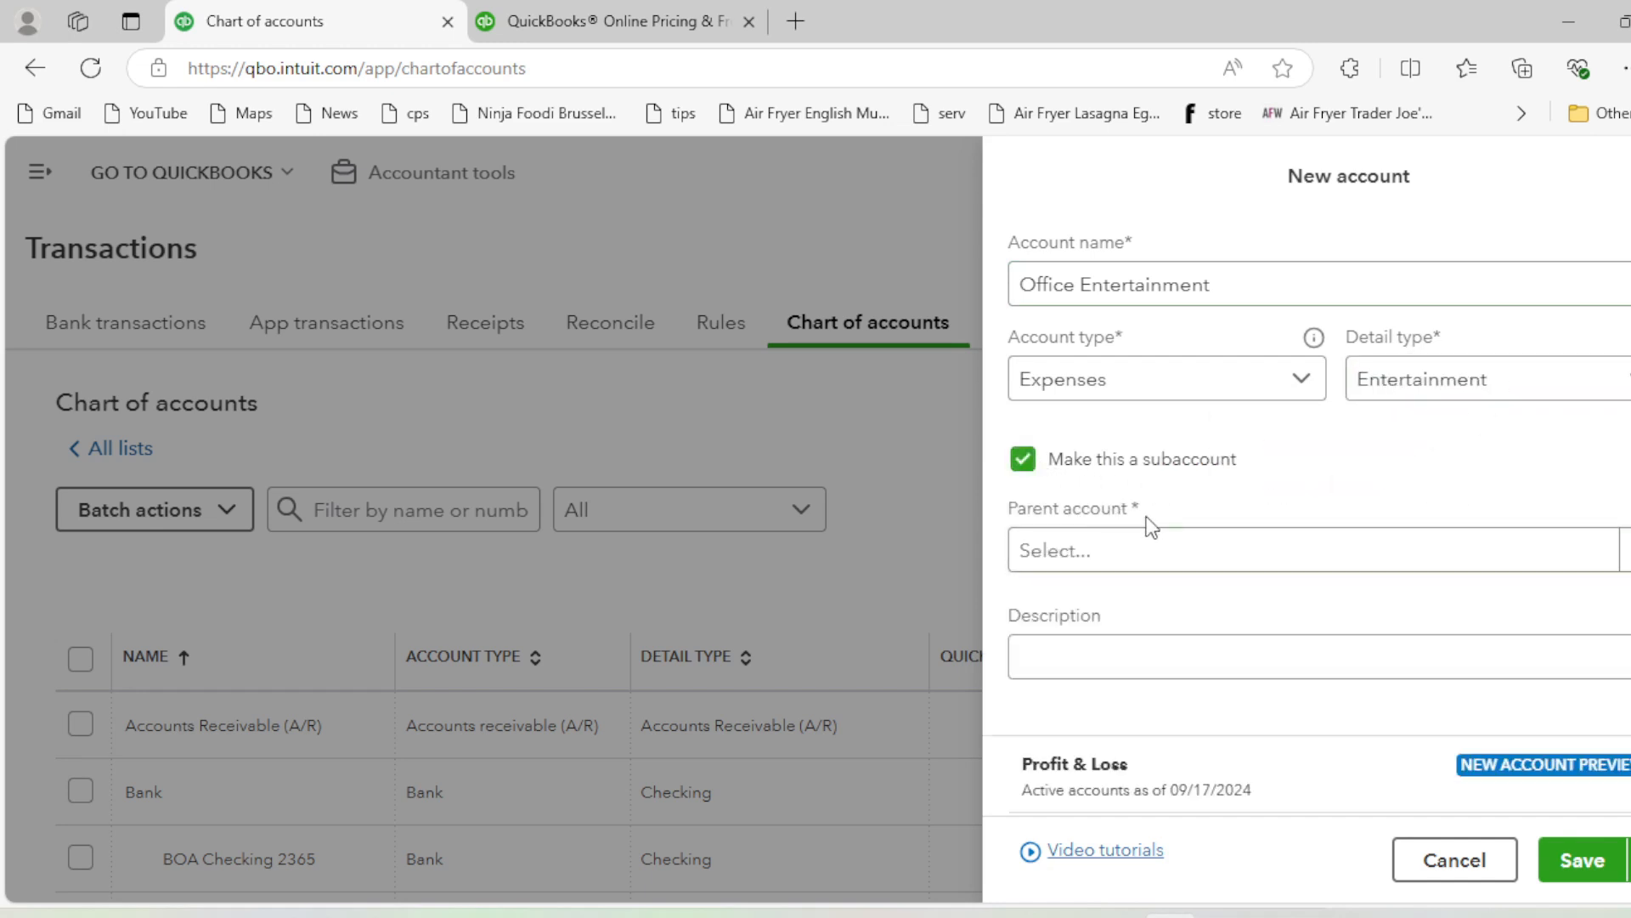
click(1141, 552)
text(en)
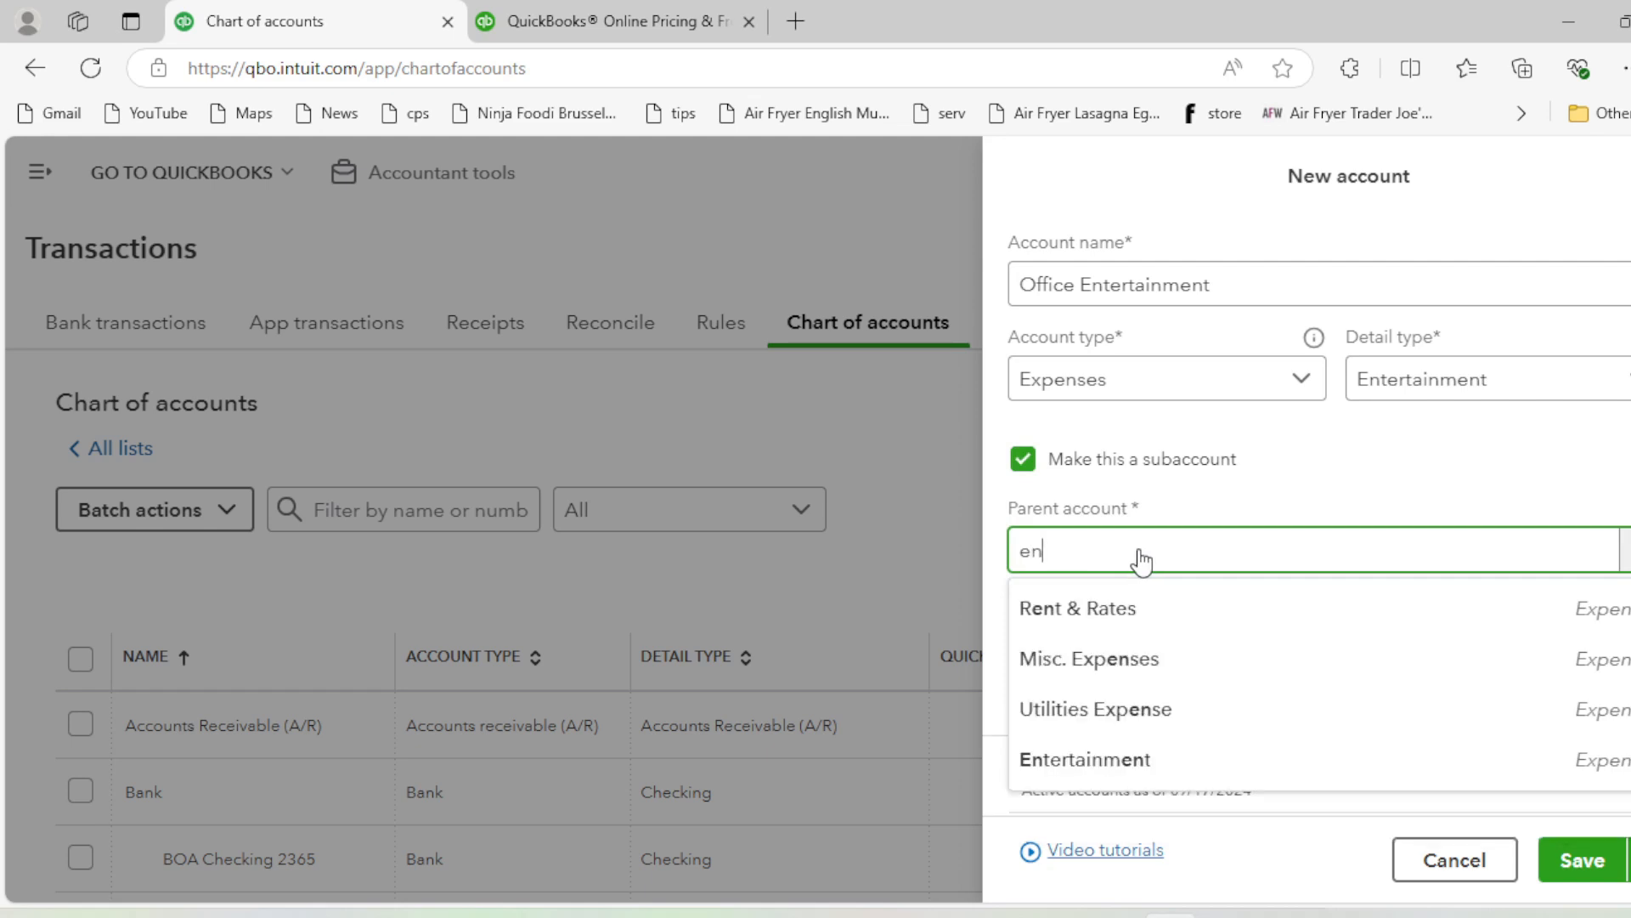
click(1139, 758)
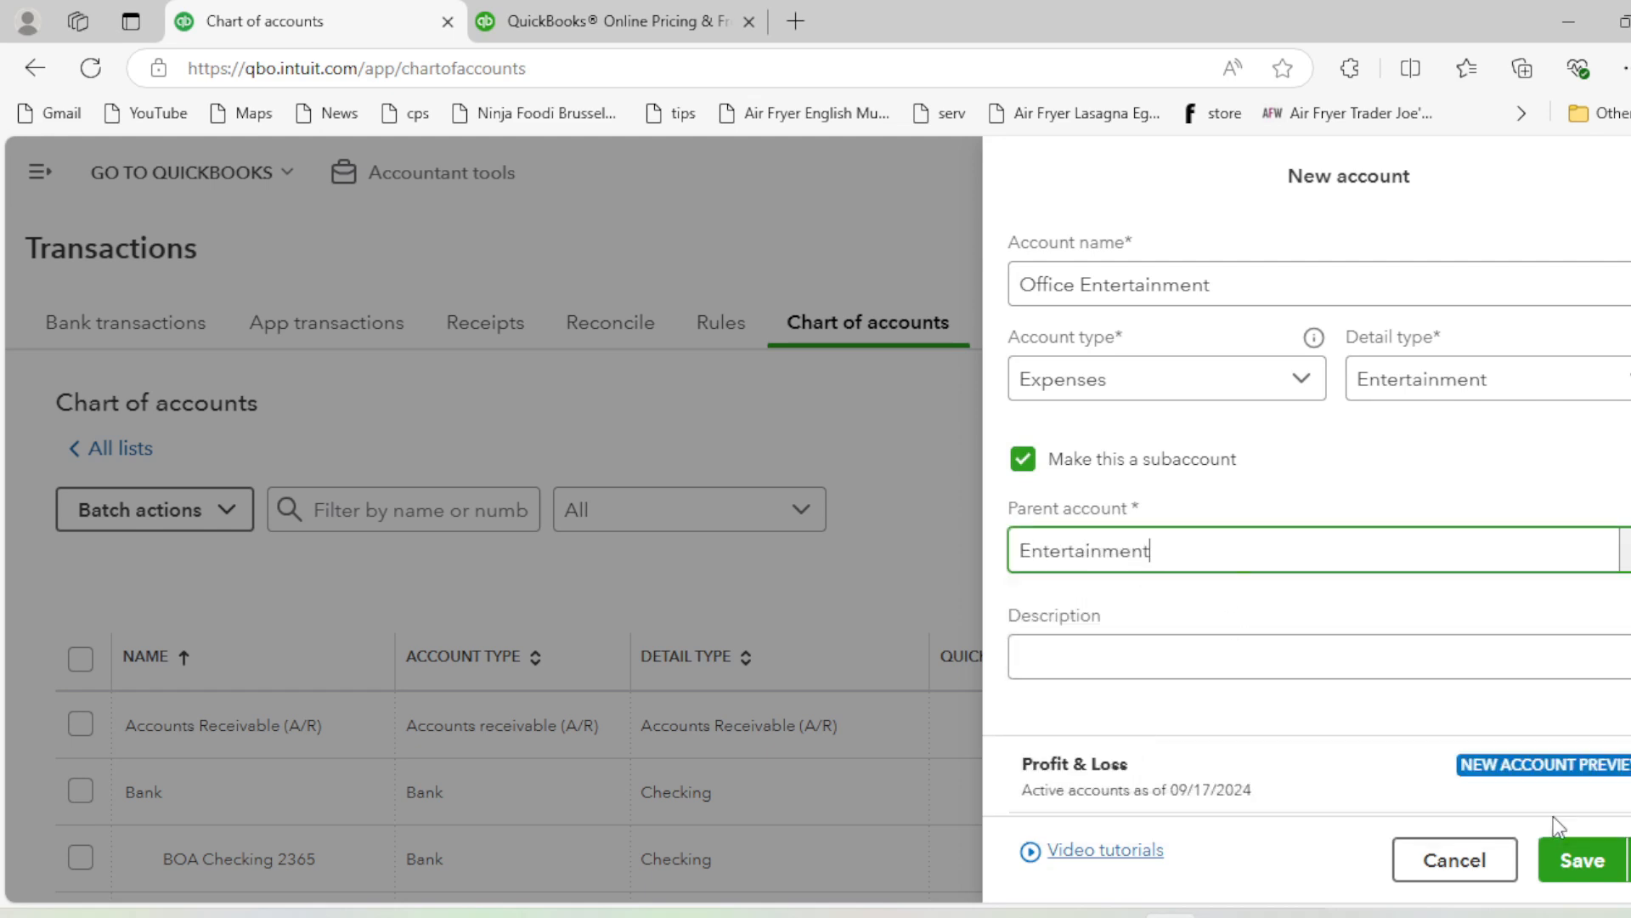
click(1582, 860)
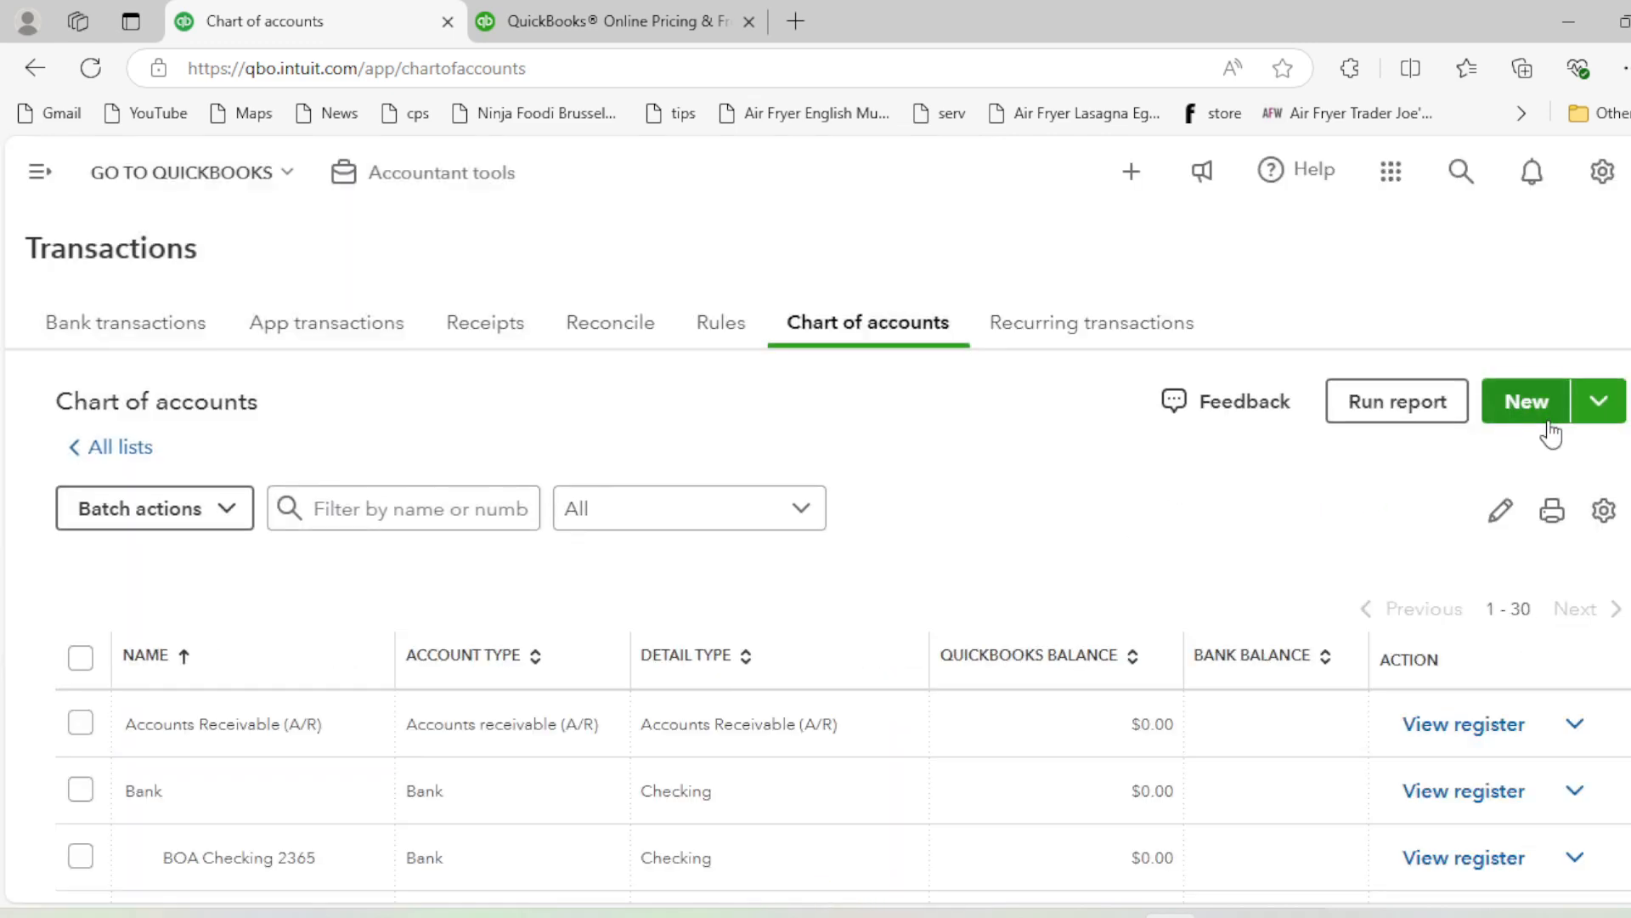
Start a new account in the chart of accounts and name it Guest Entertainment
click(1548, 430)
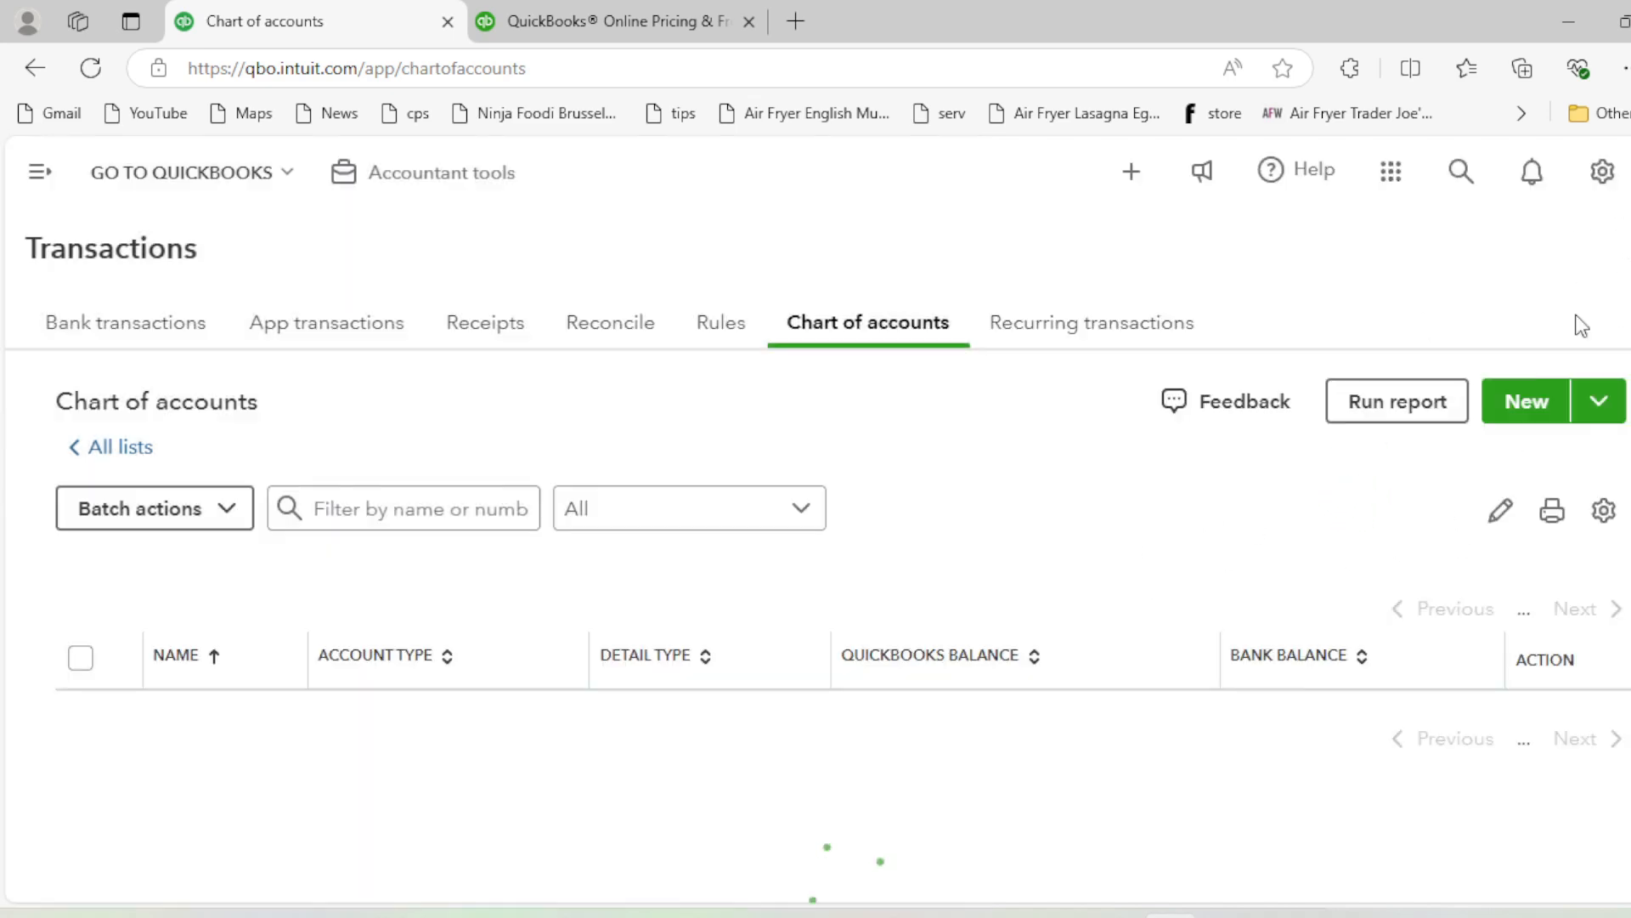
click(1521, 406)
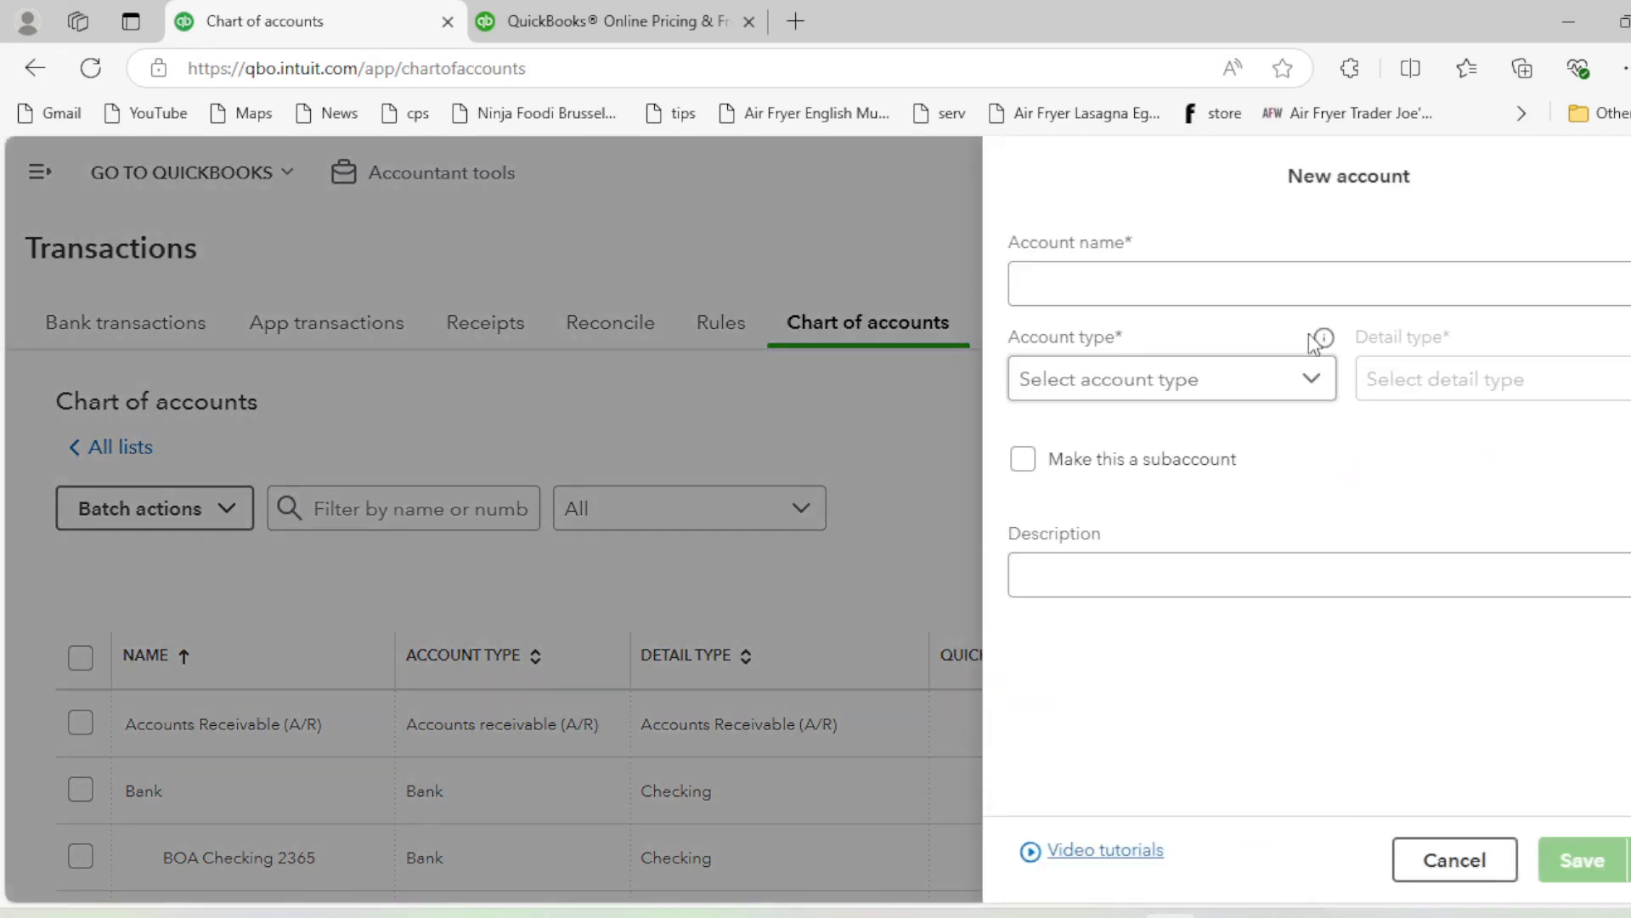
click(1144, 289)
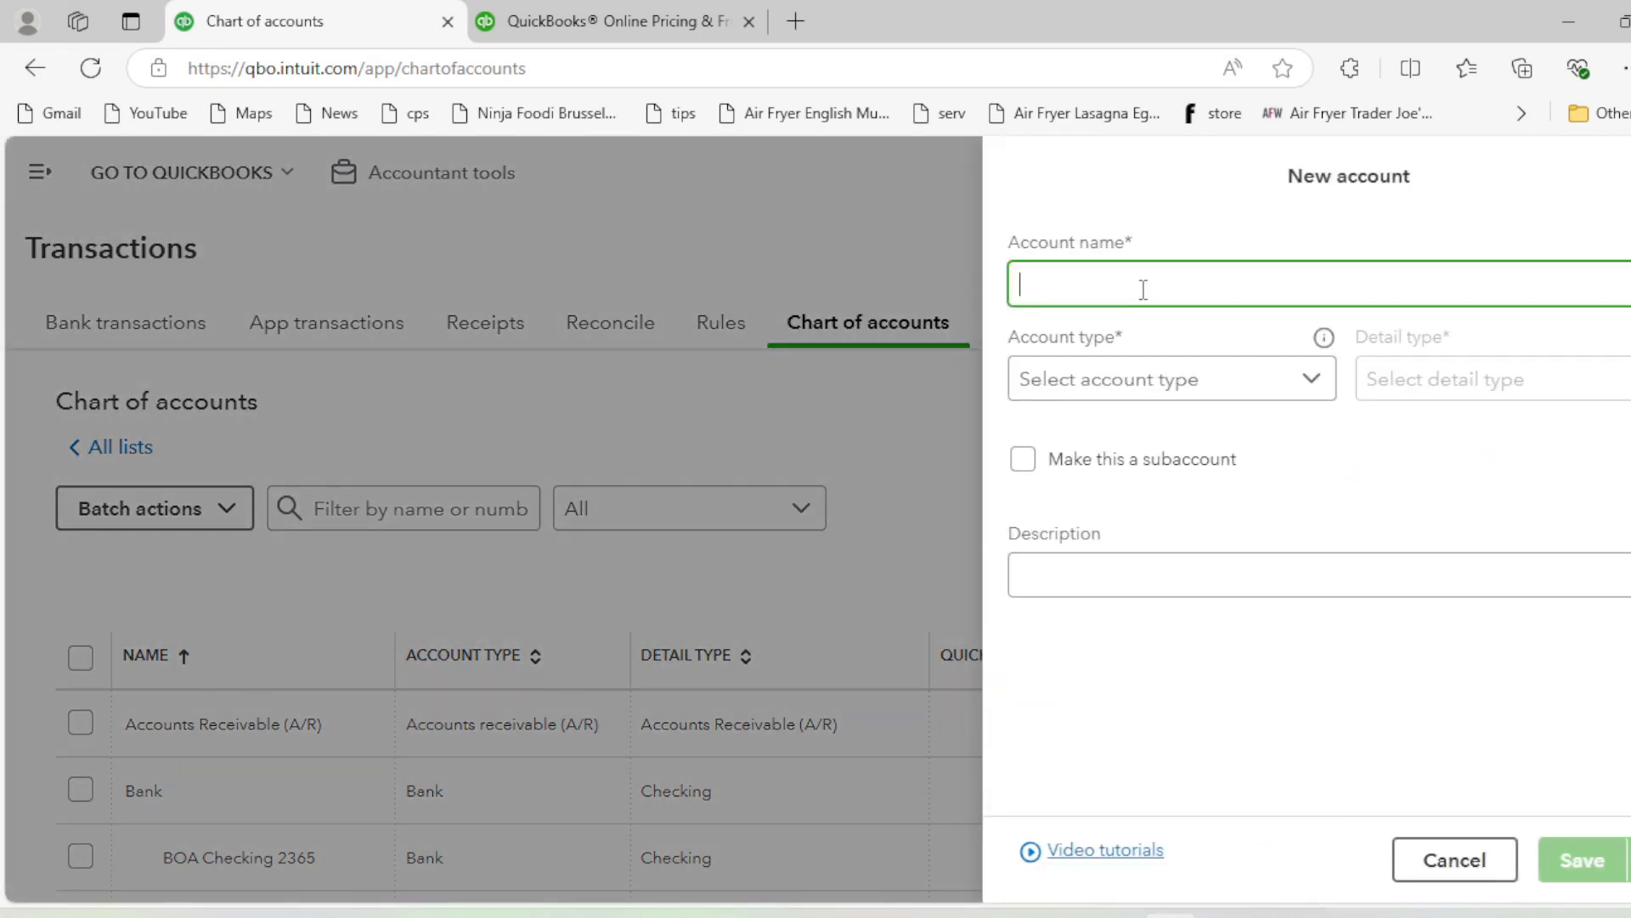
text(Guest Entertainment)
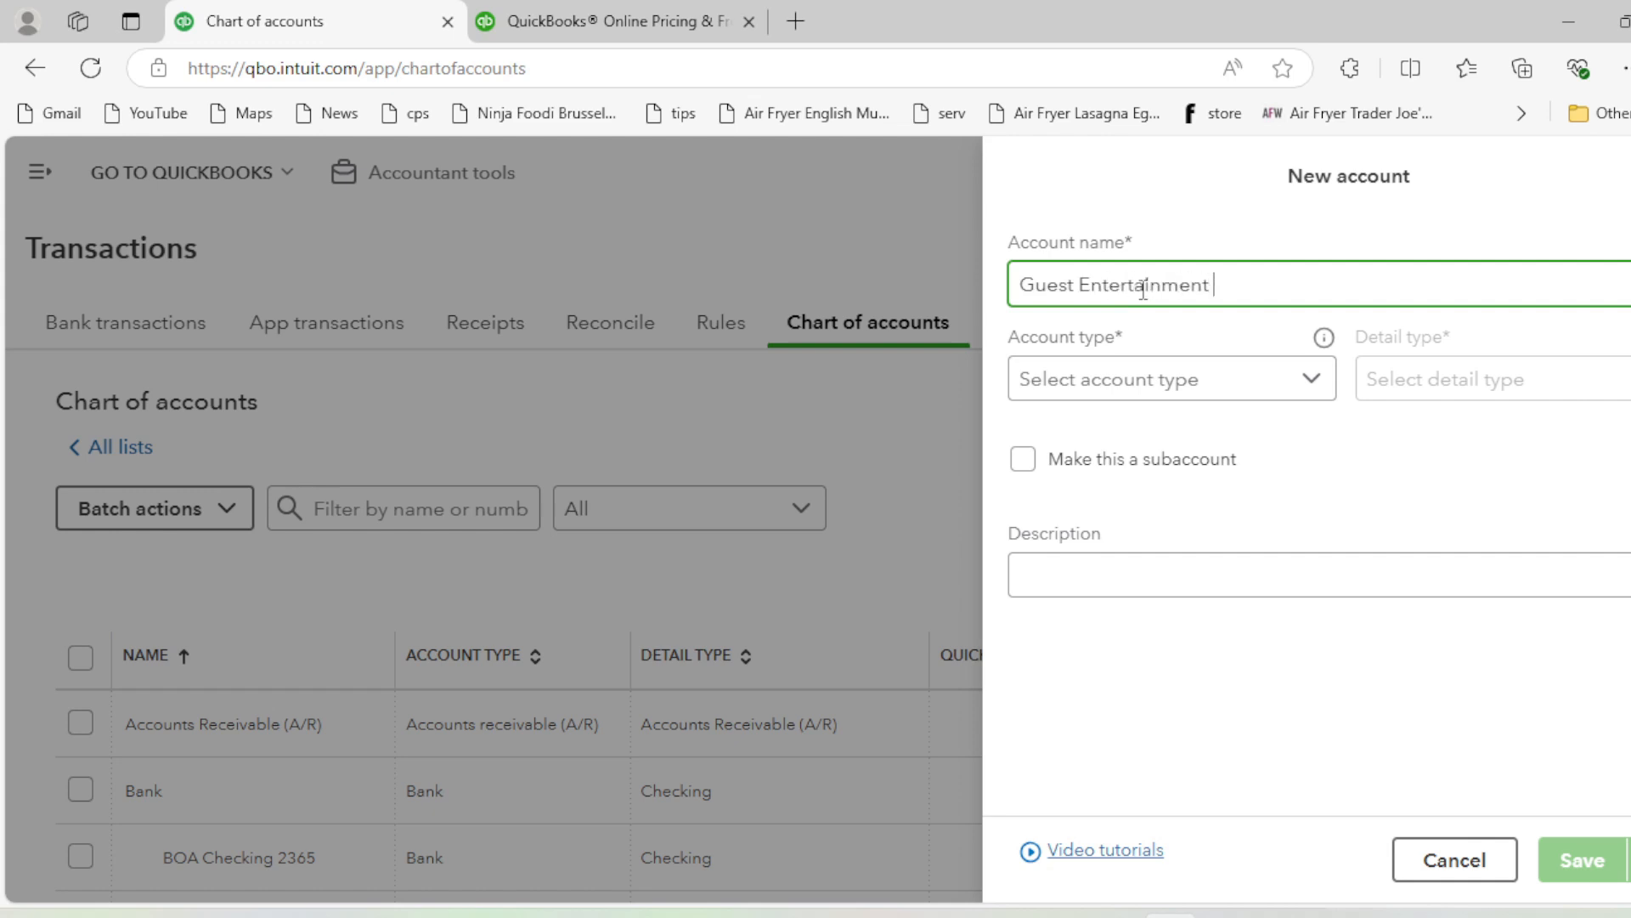
click(1127, 382)
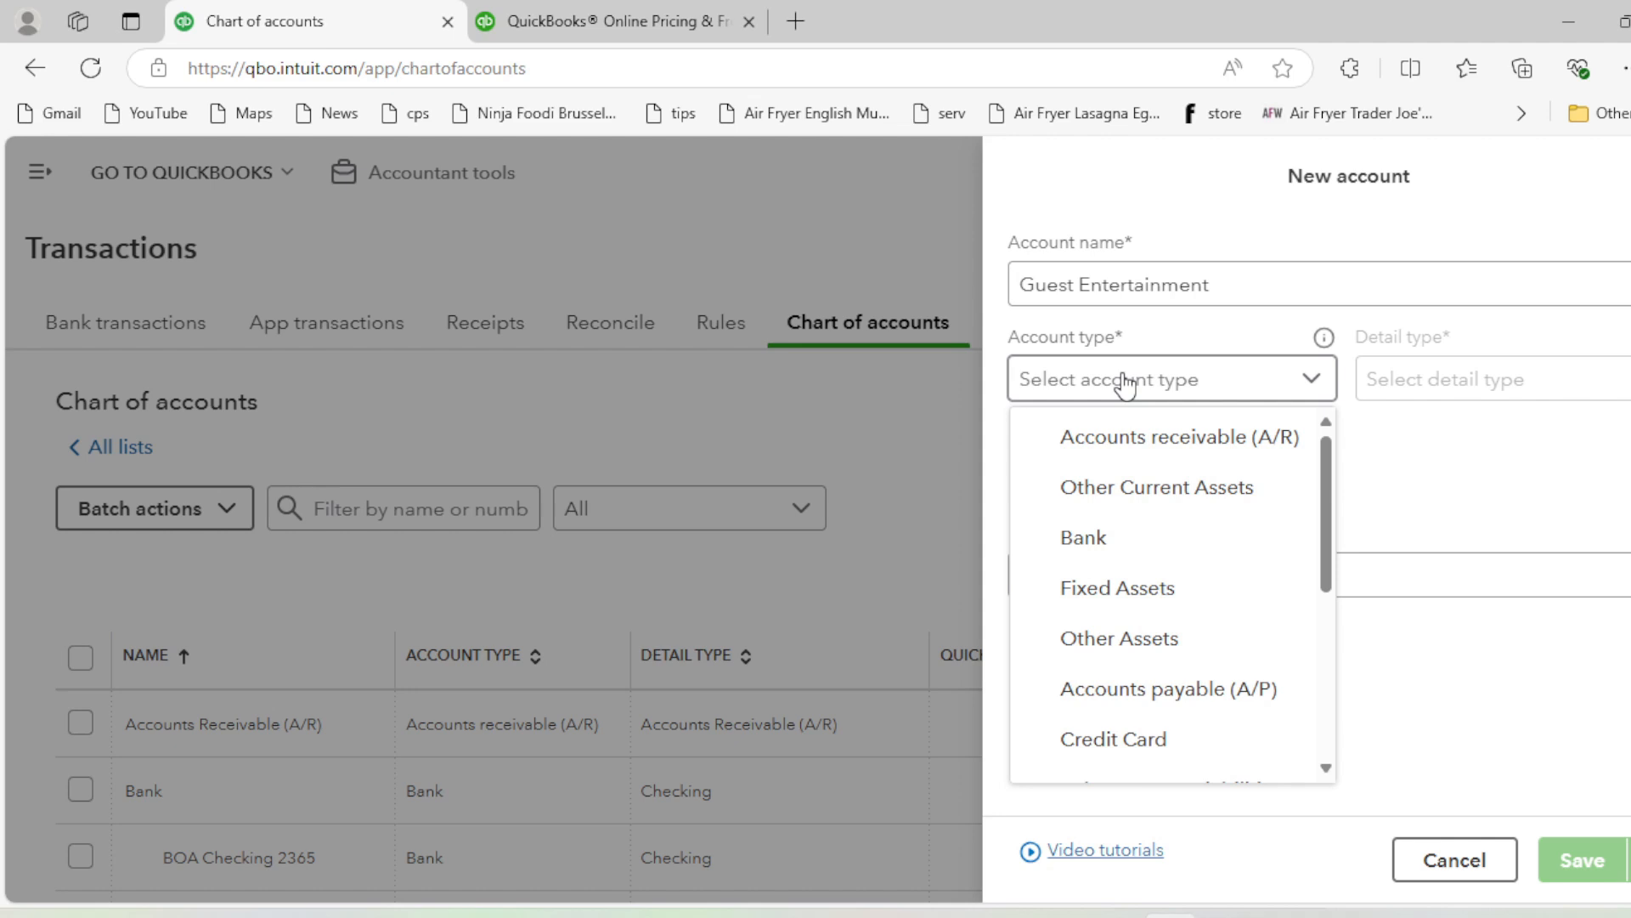
drag(1324, 503, 1324, 680)
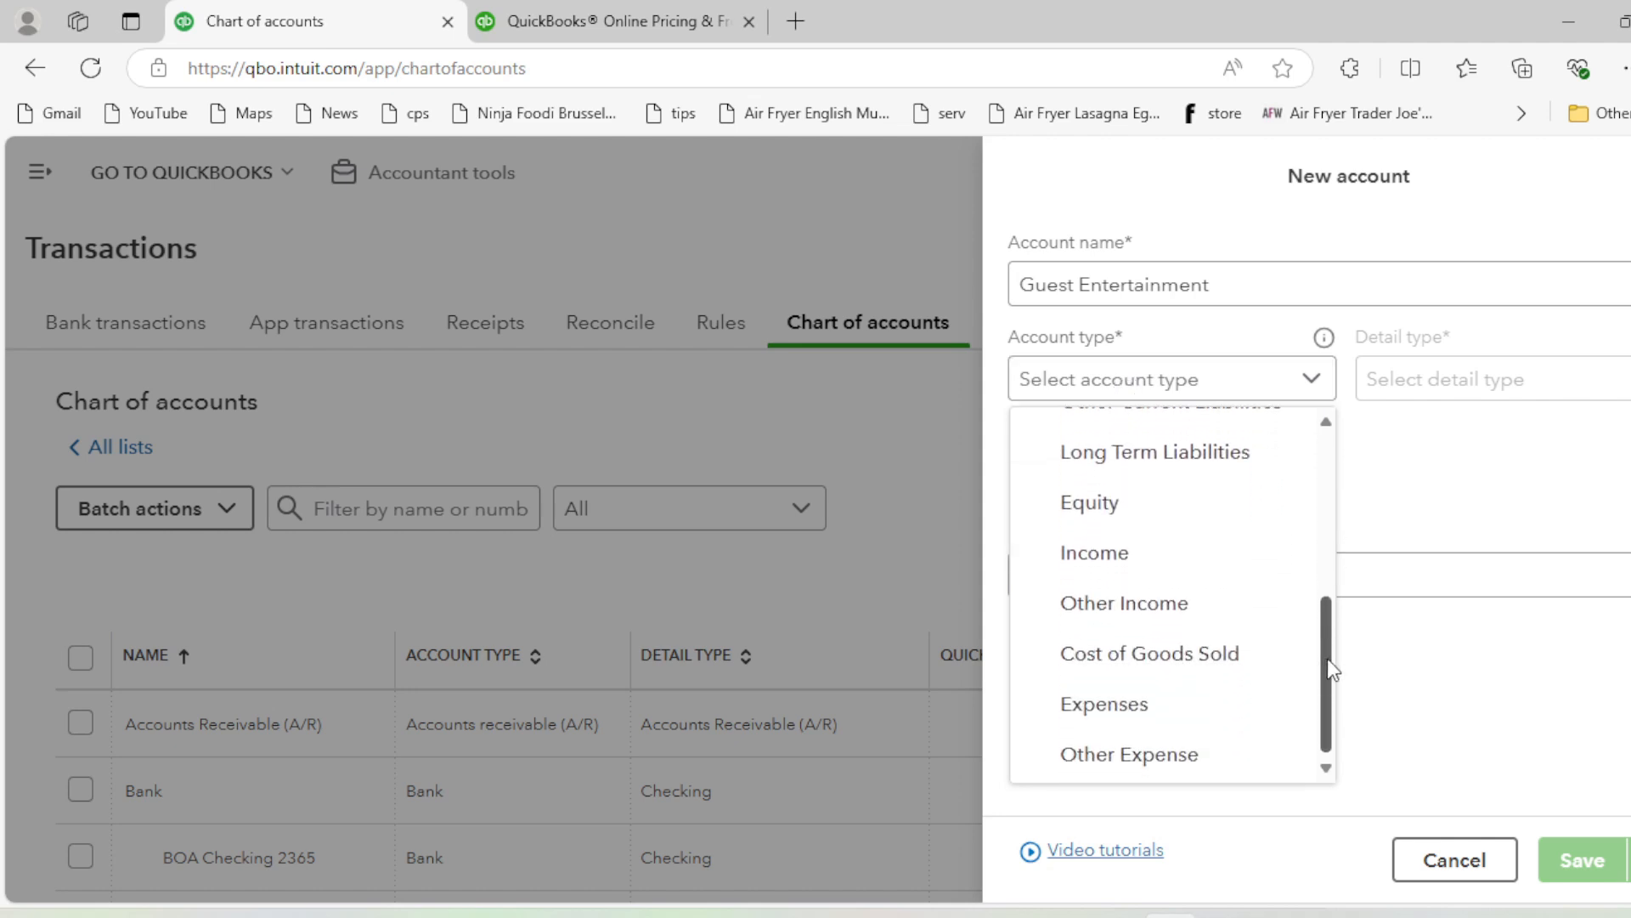
click(1140, 705)
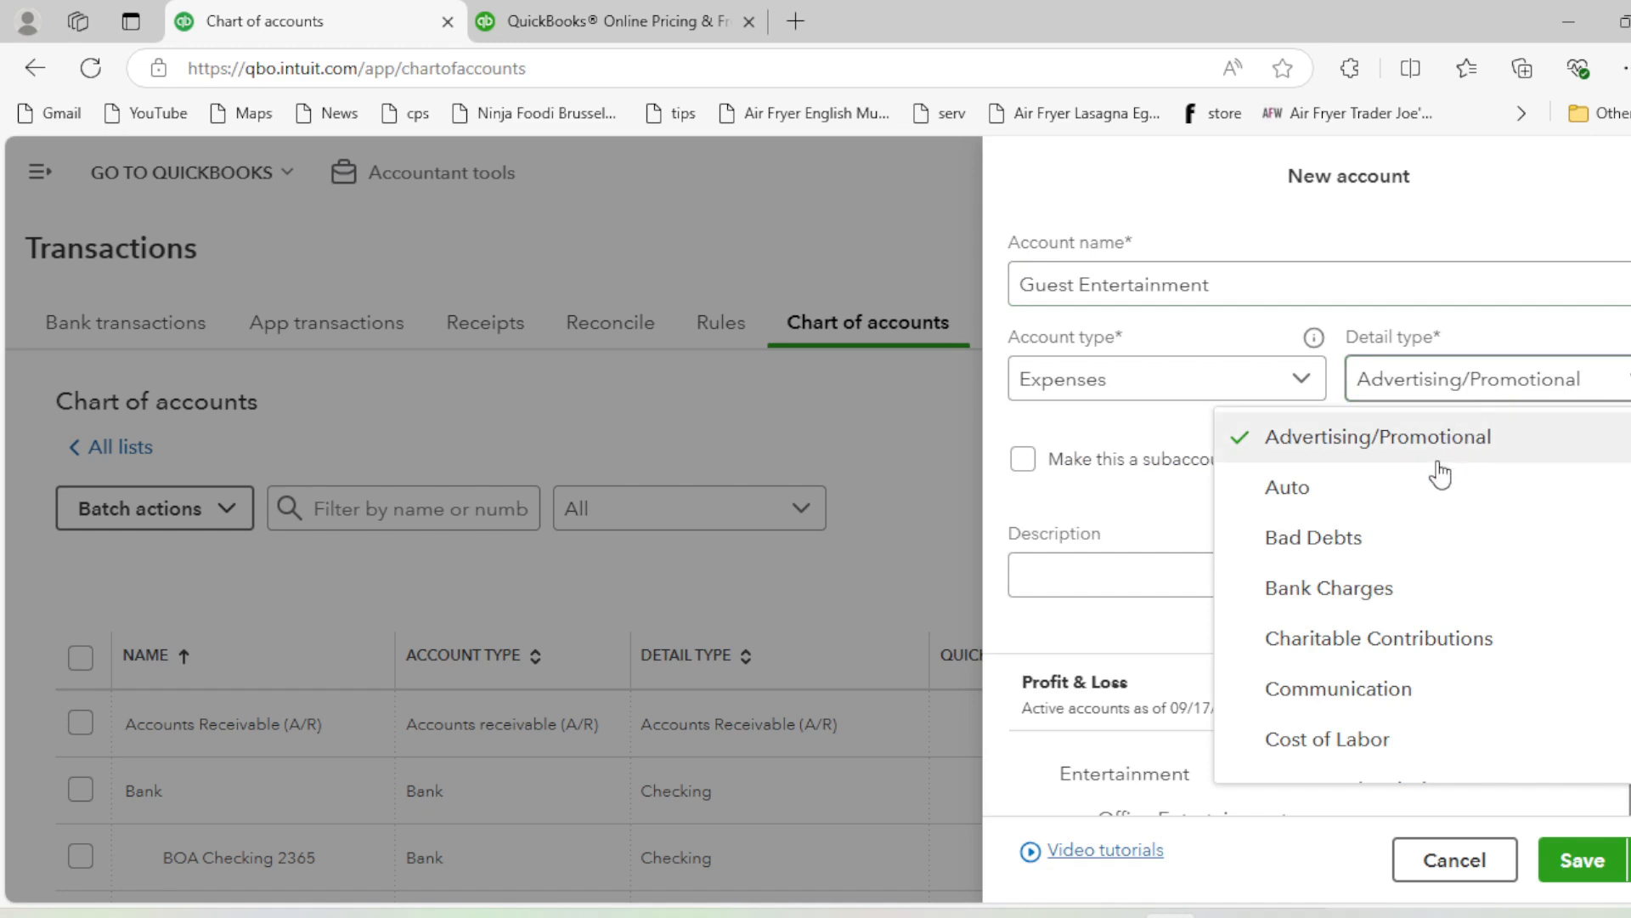
scroll(1435, 477, down, 3)
click(1296, 608)
Make Guest Entertainment a subaccount of the Entertainment parent account and save it
scroll(1208, 574, down, 3)
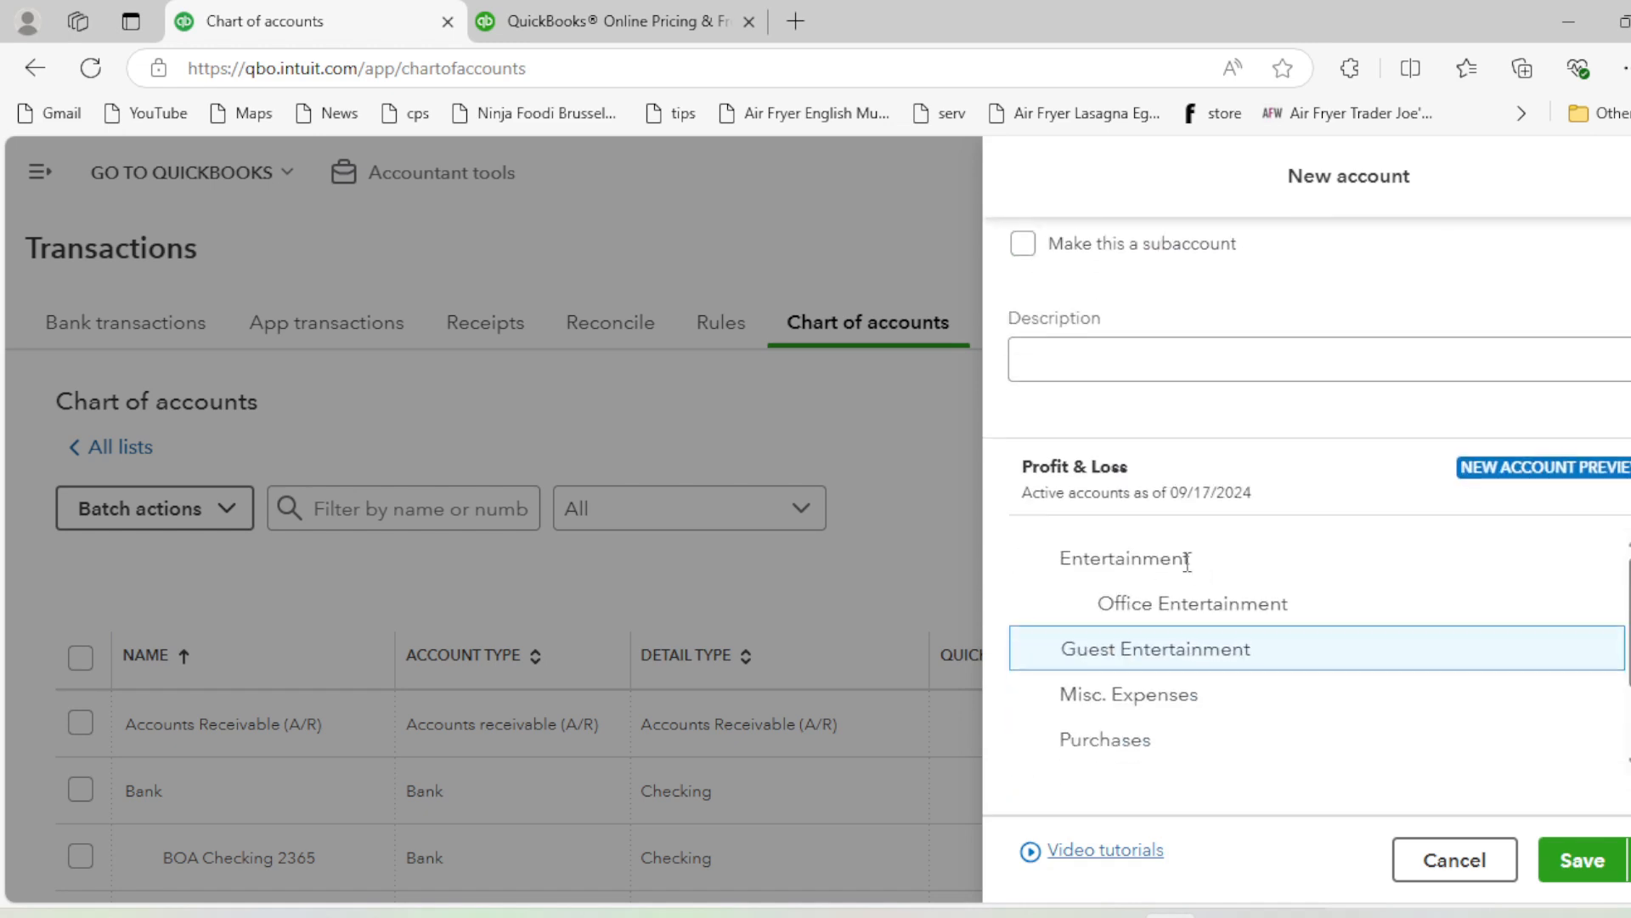
scroll(1183, 553, up, 3)
click(1023, 459)
click(1133, 550)
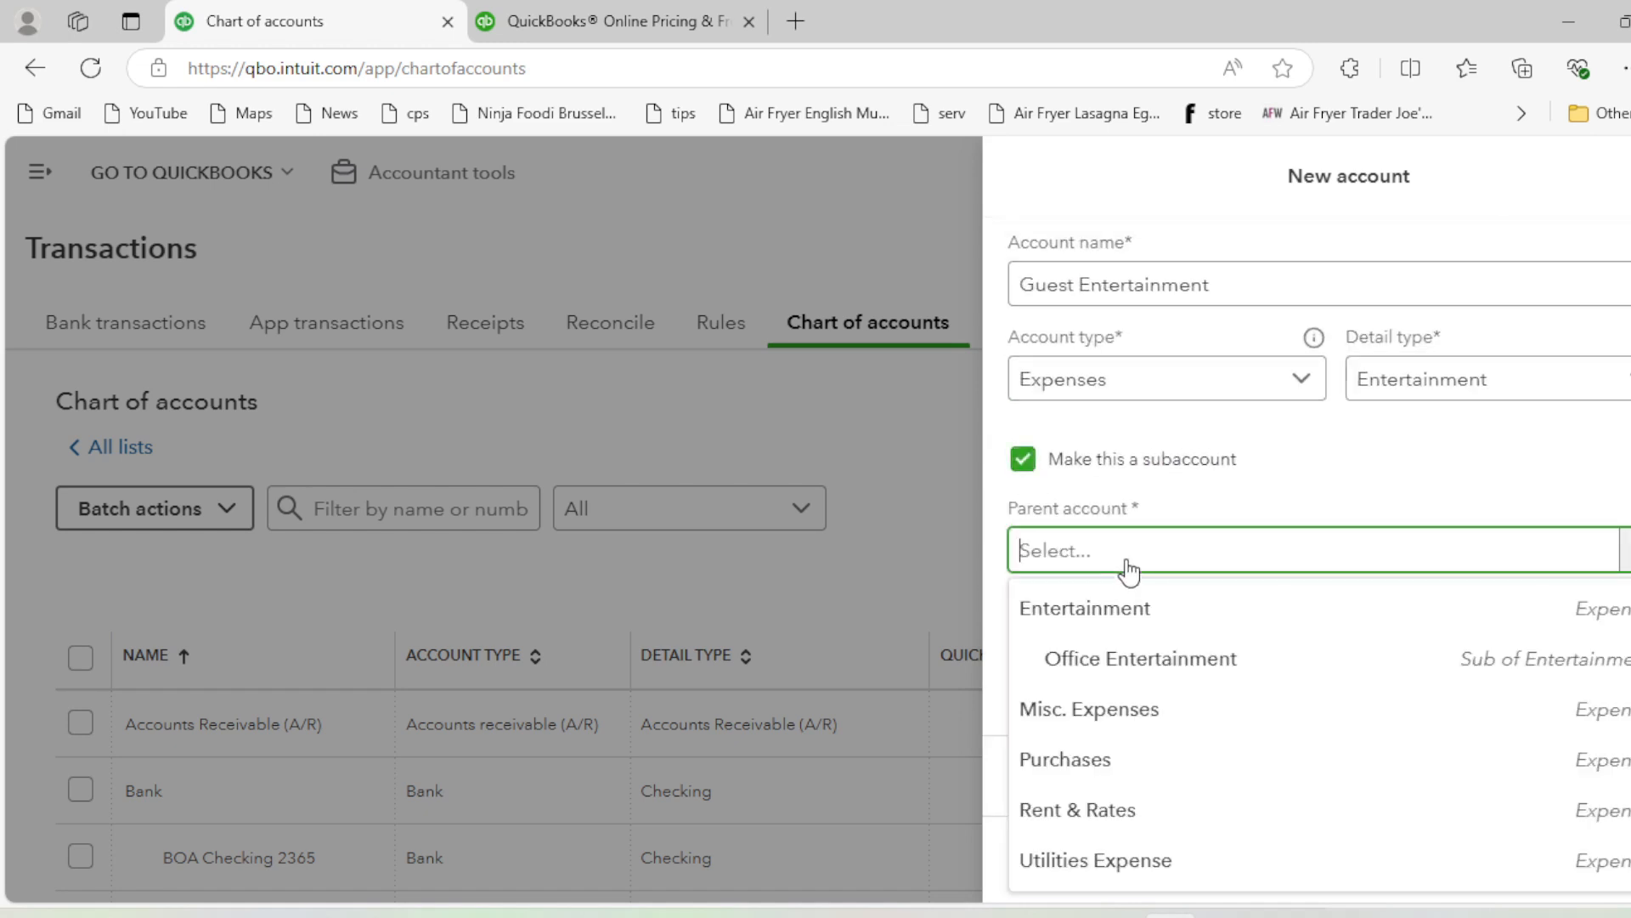
click(1119, 605)
click(1594, 861)
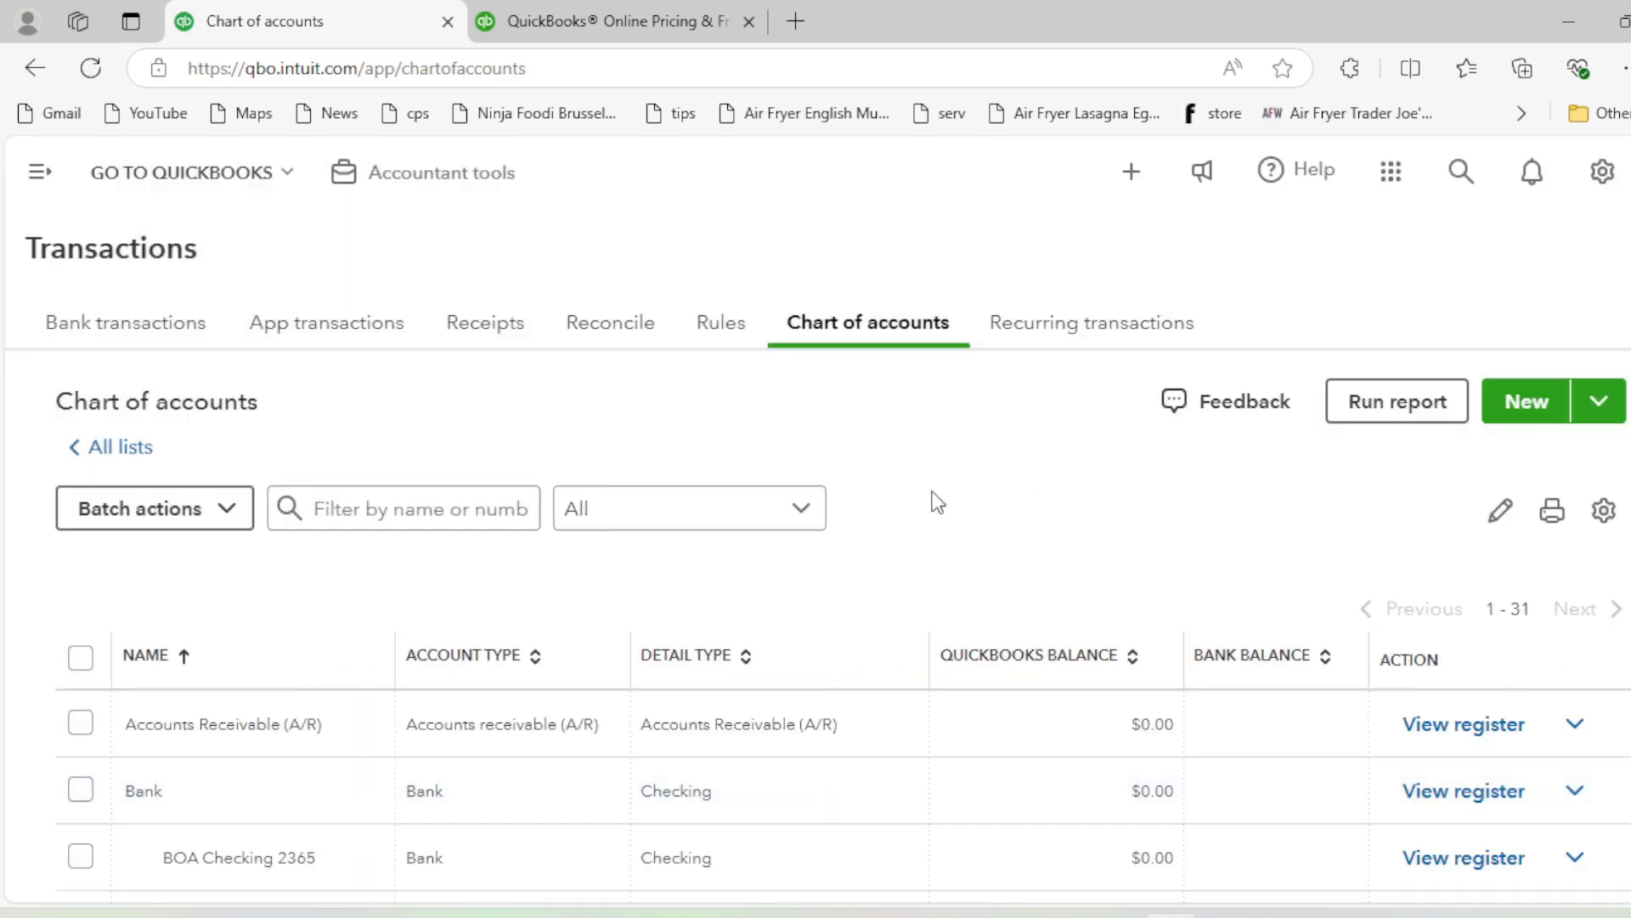
Review the whole chart of accounts, including the subaccounts under Entertainment
scroll(850, 510, down, 5)
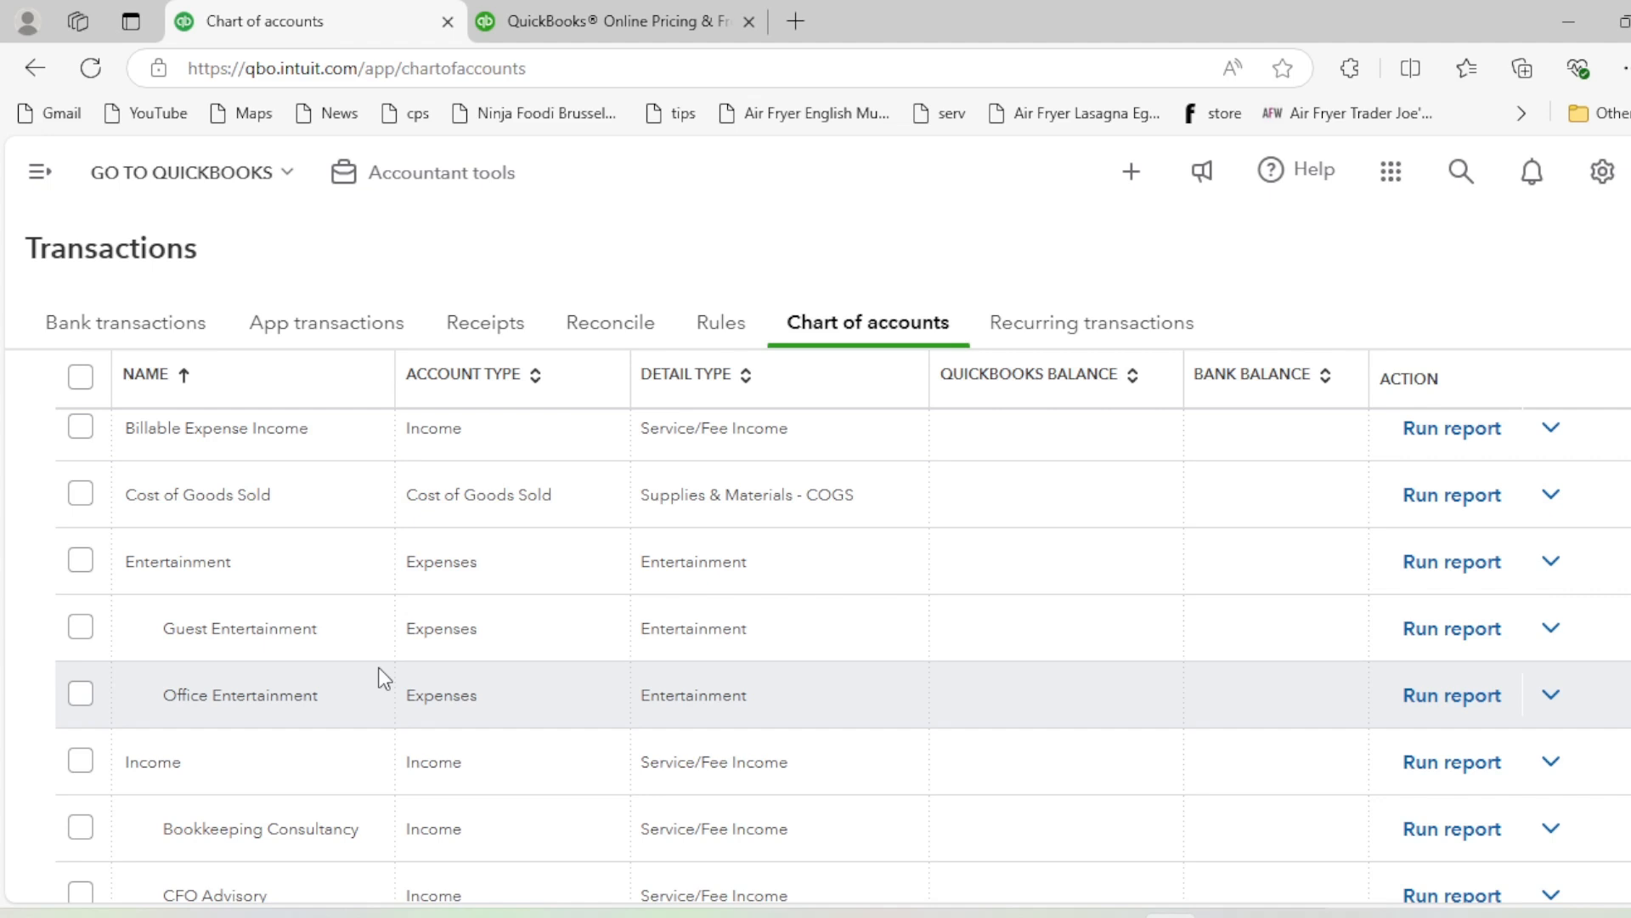
scroll(961, 583, up, 5)
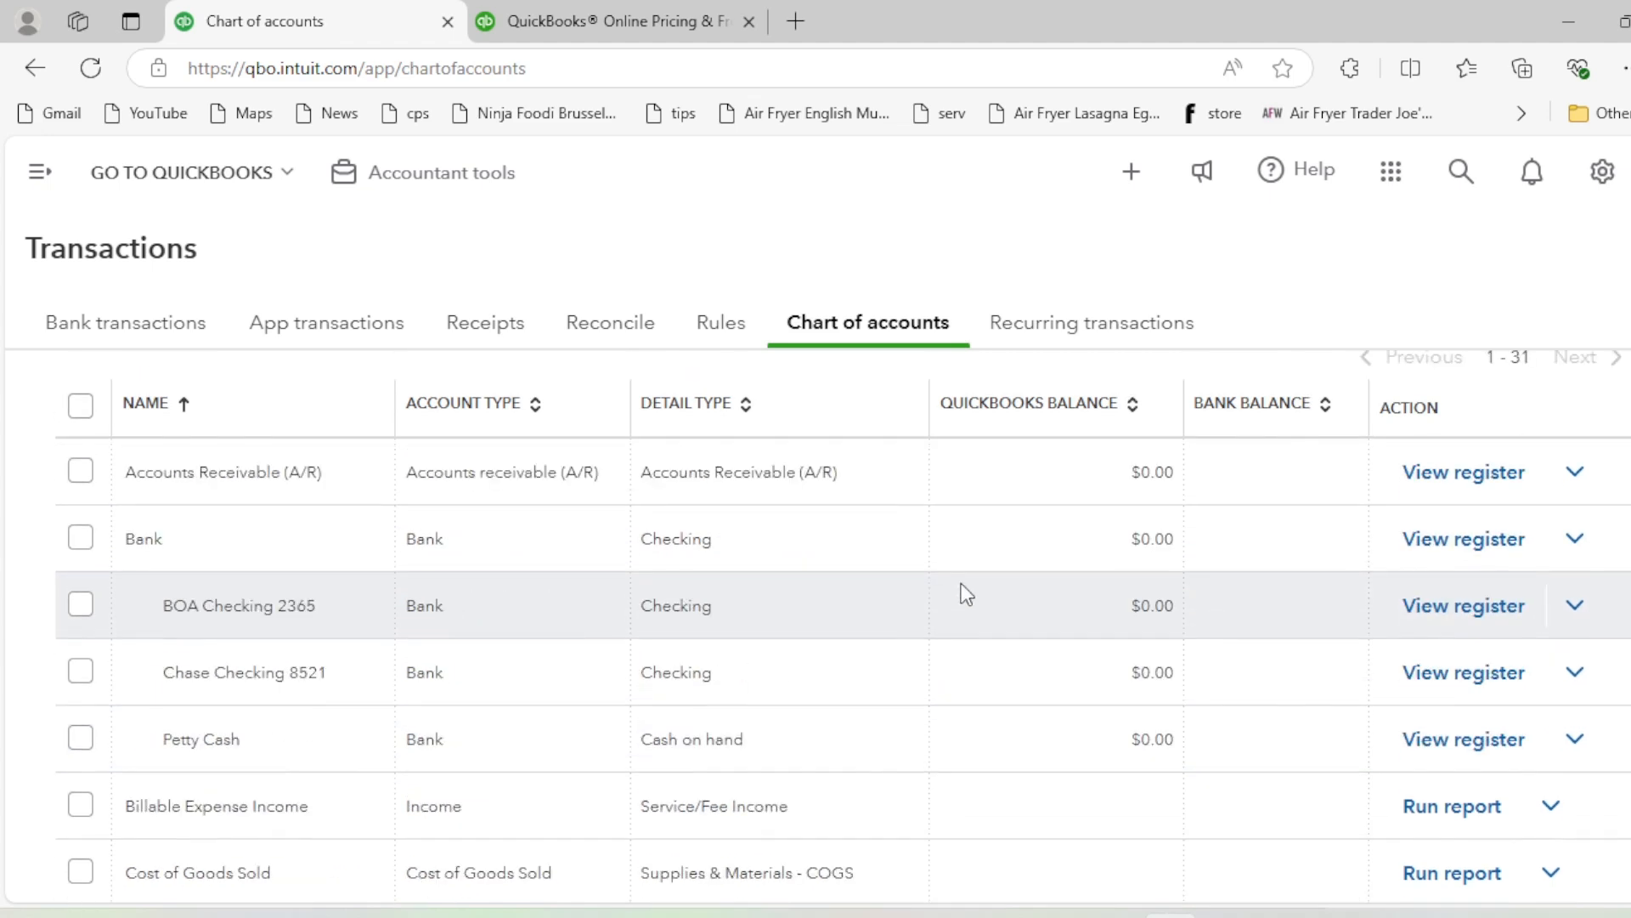
scroll(961, 583, up, 3)
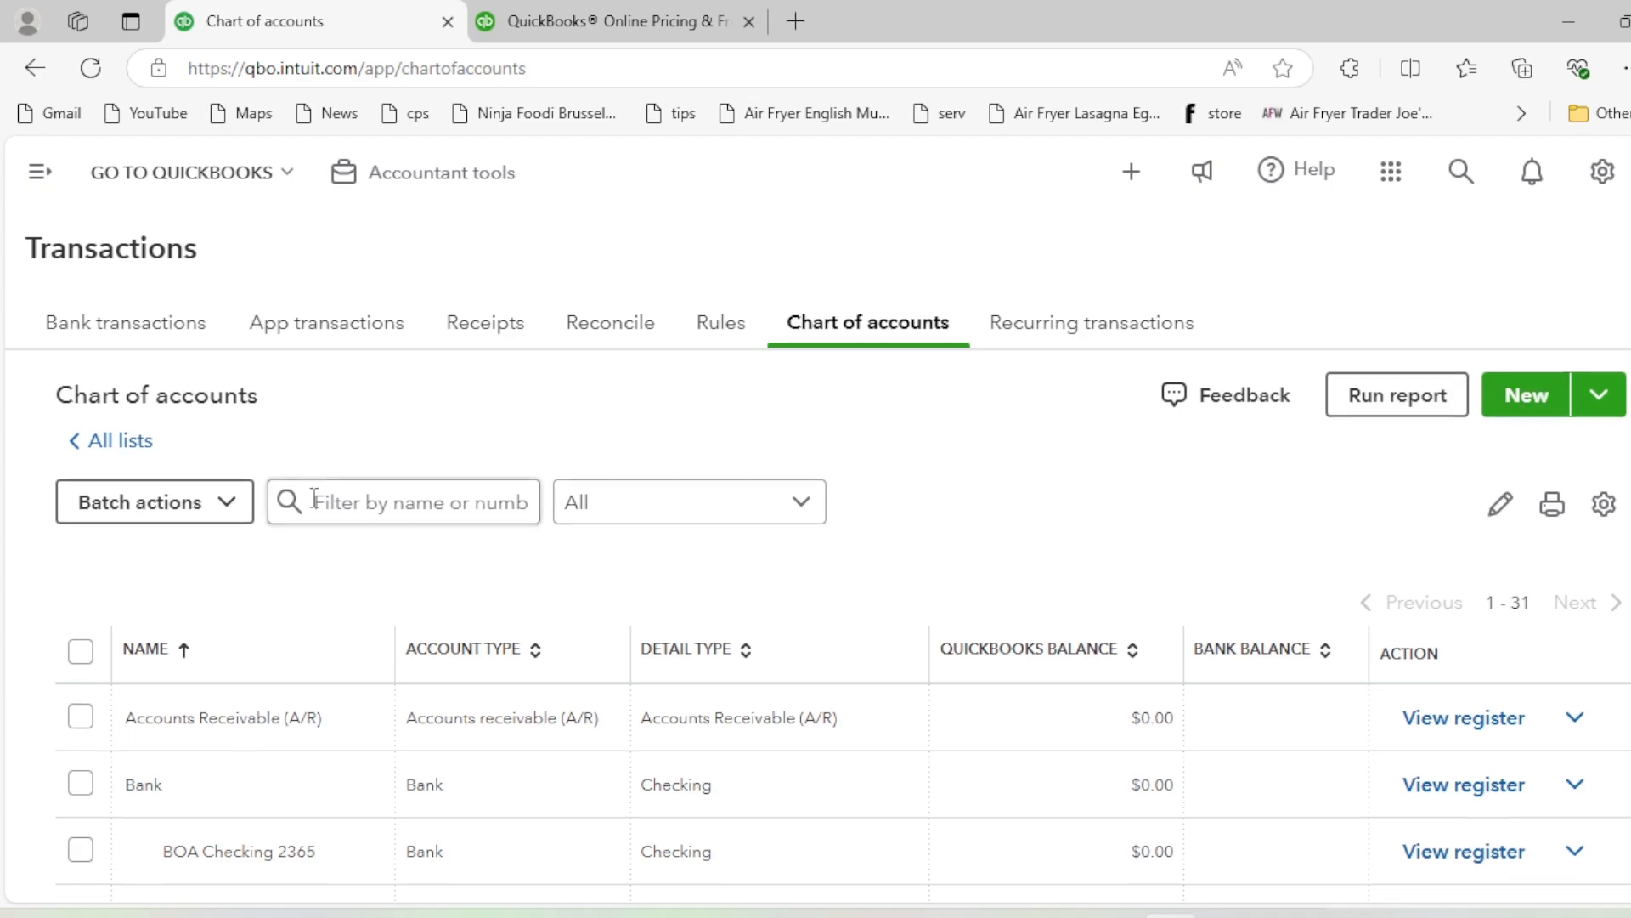
scroll(317, 547, down, 15)
scroll(277, 734, down, 5)
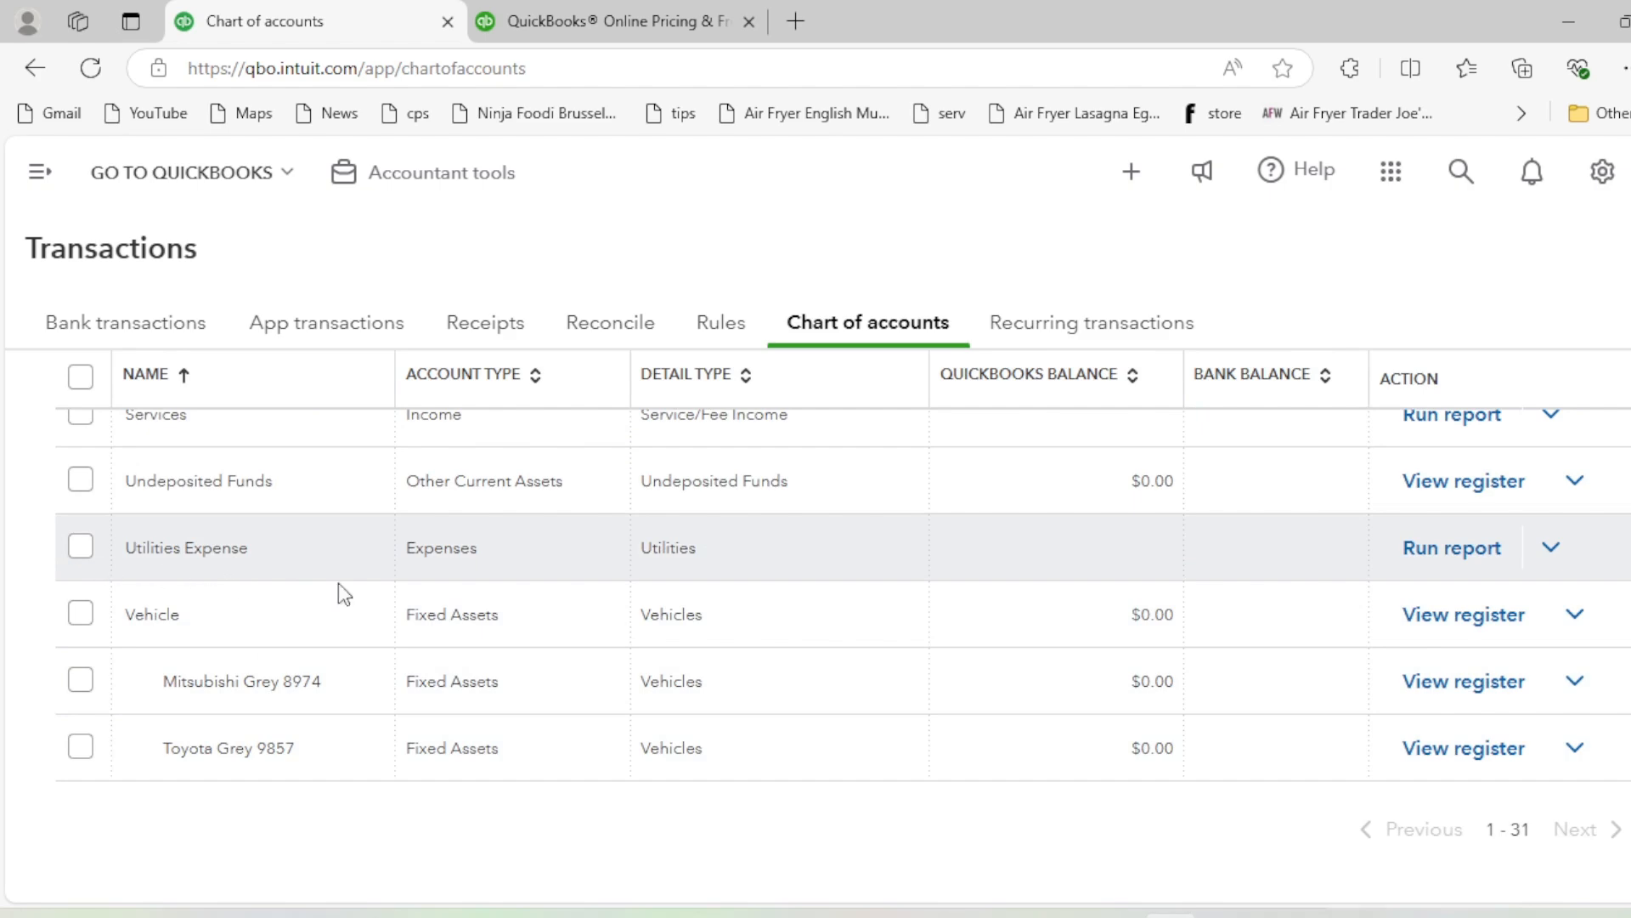
Start a new account in the chart of accounts and name it Water
scroll(1055, 635, up, 20)
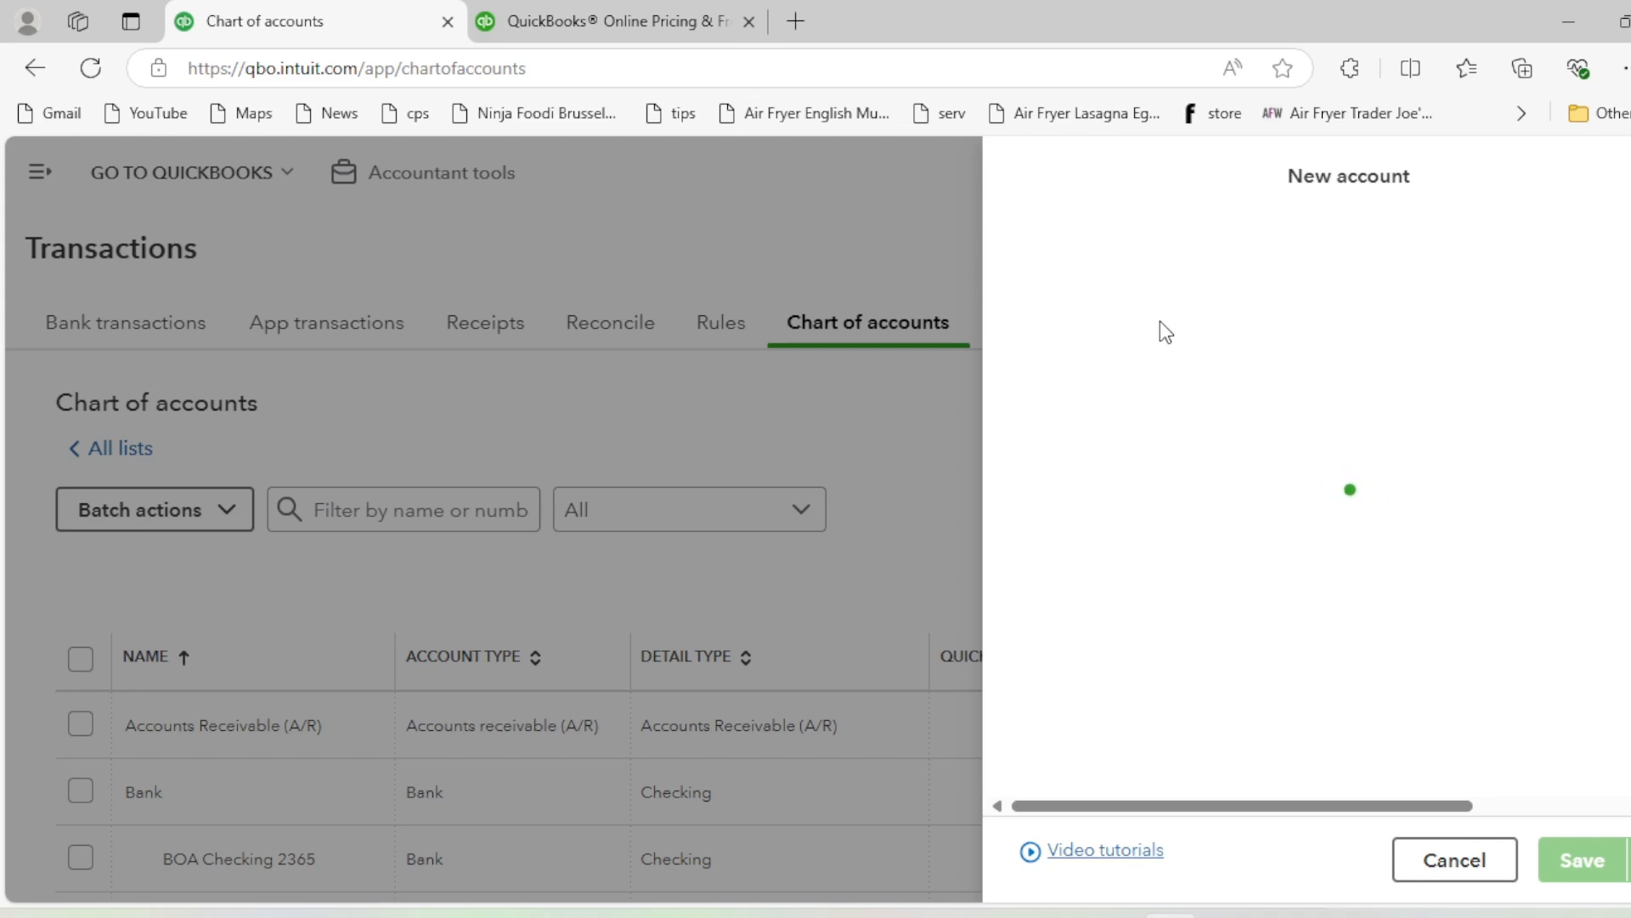
click(1173, 287)
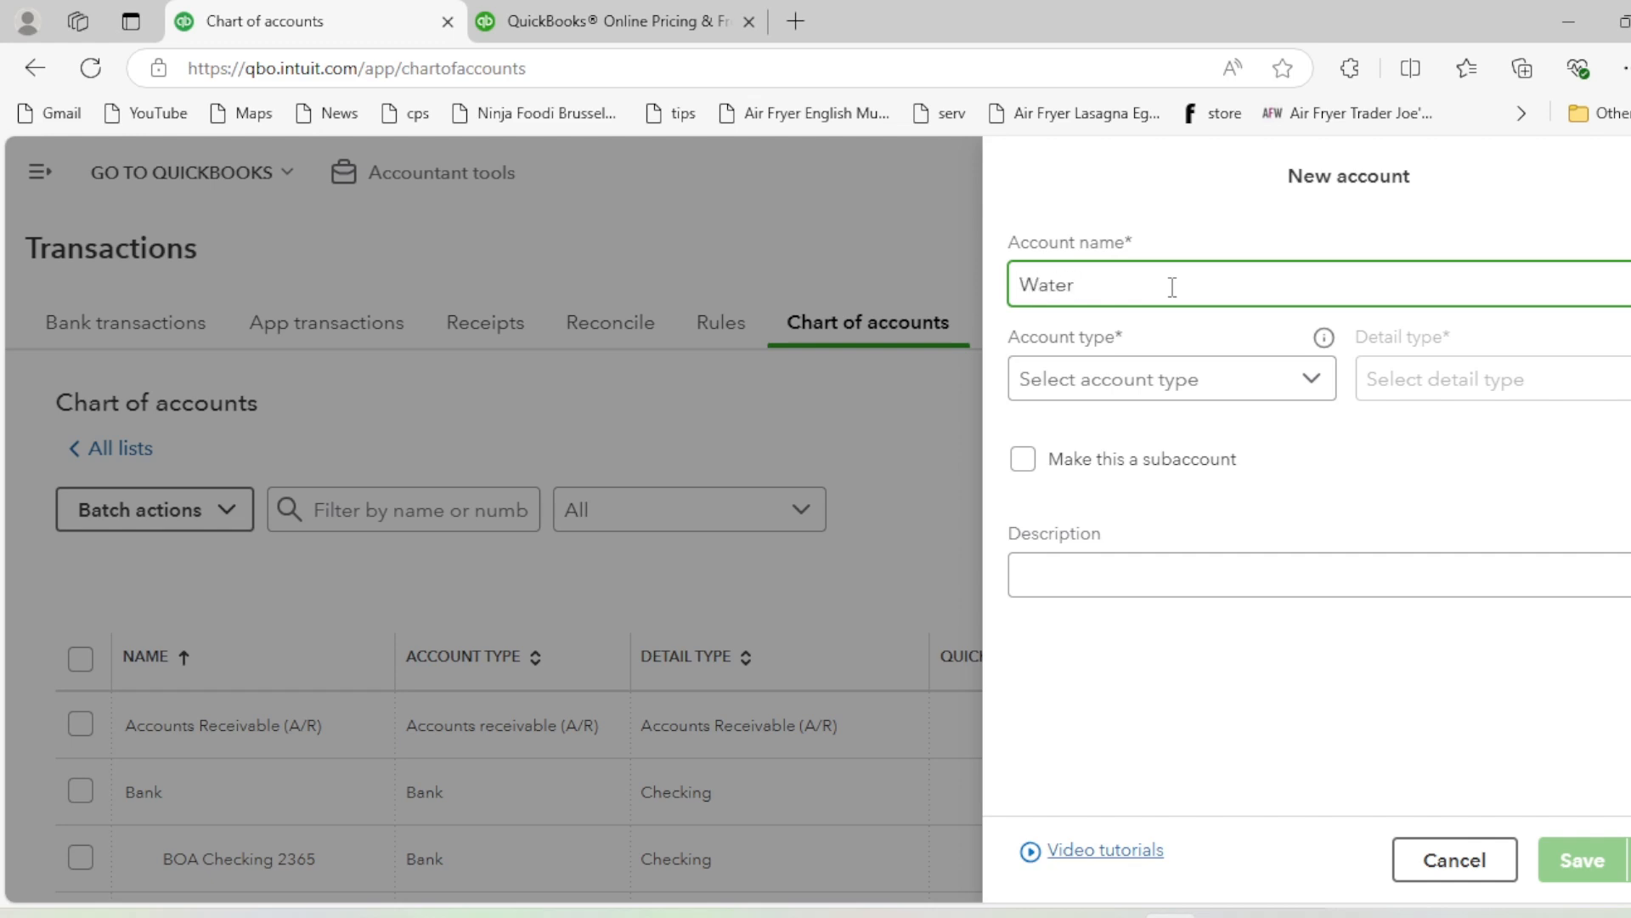
text(Water)
click(1135, 380)
scroll(1128, 425, down, 3)
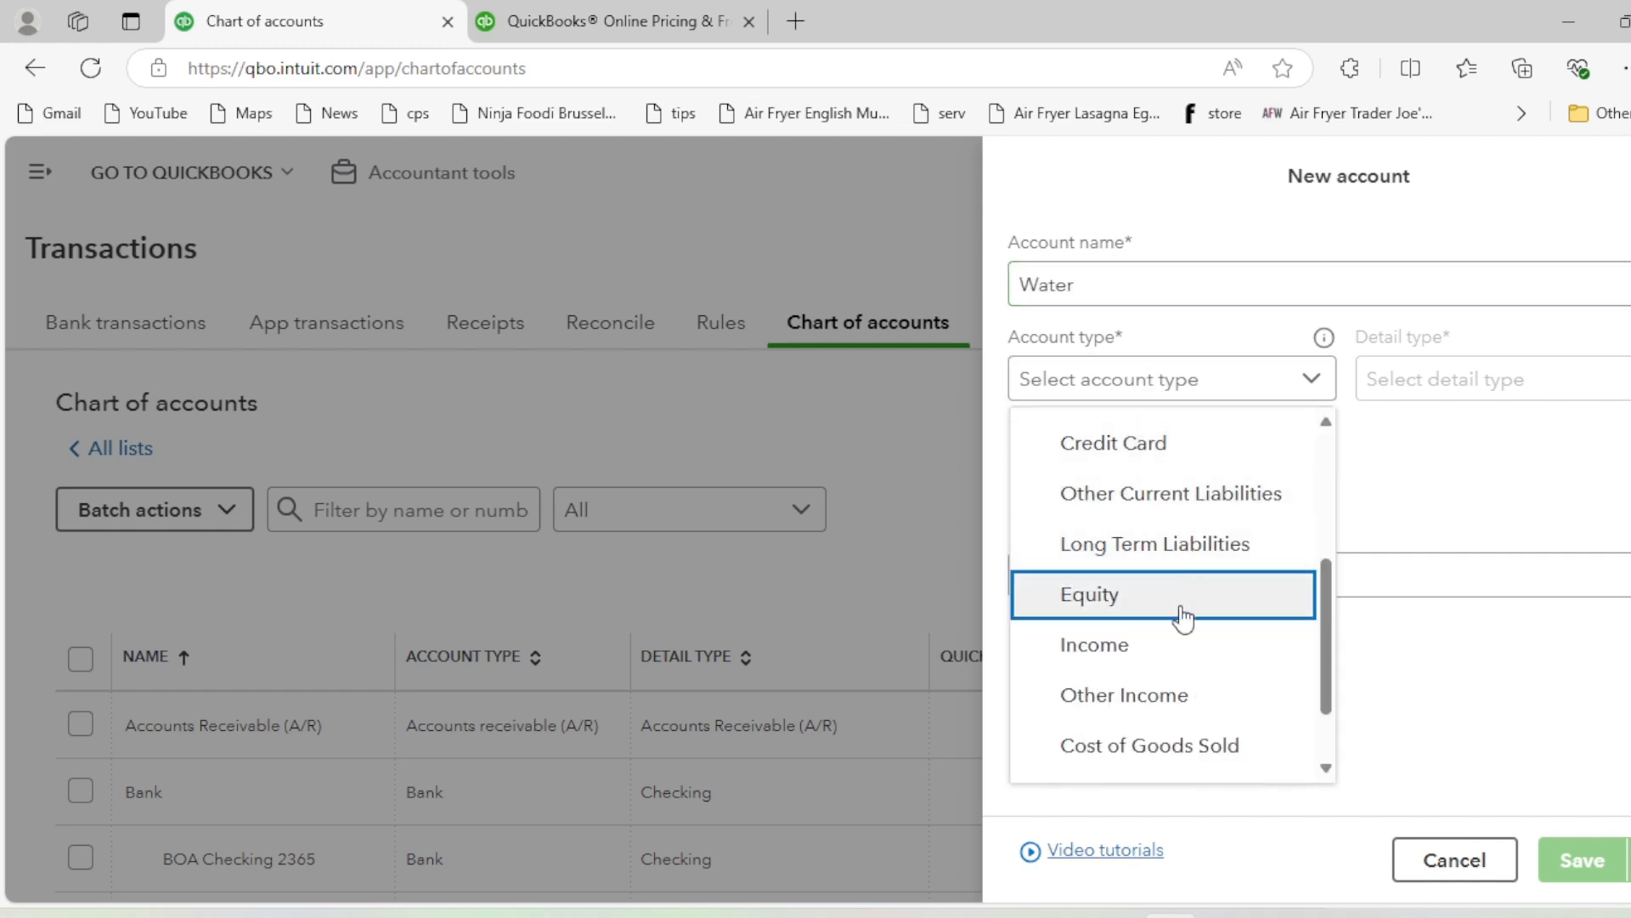
scroll(1181, 621, down, 2)
click(1177, 703)
click(1432, 389)
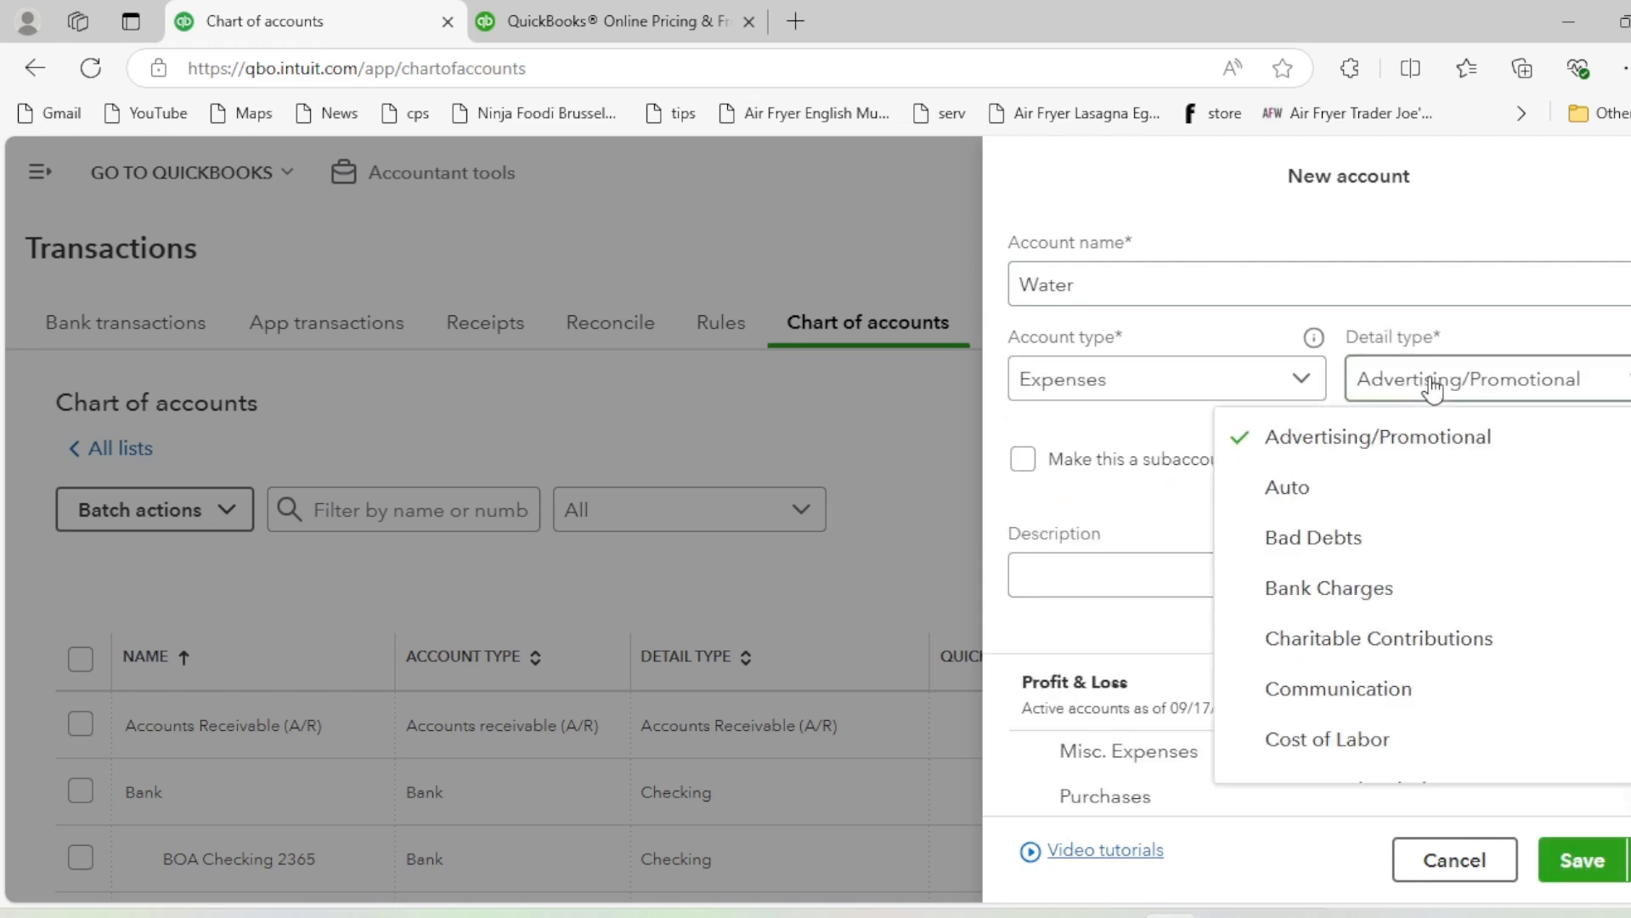
scroll(1432, 391, down, 5)
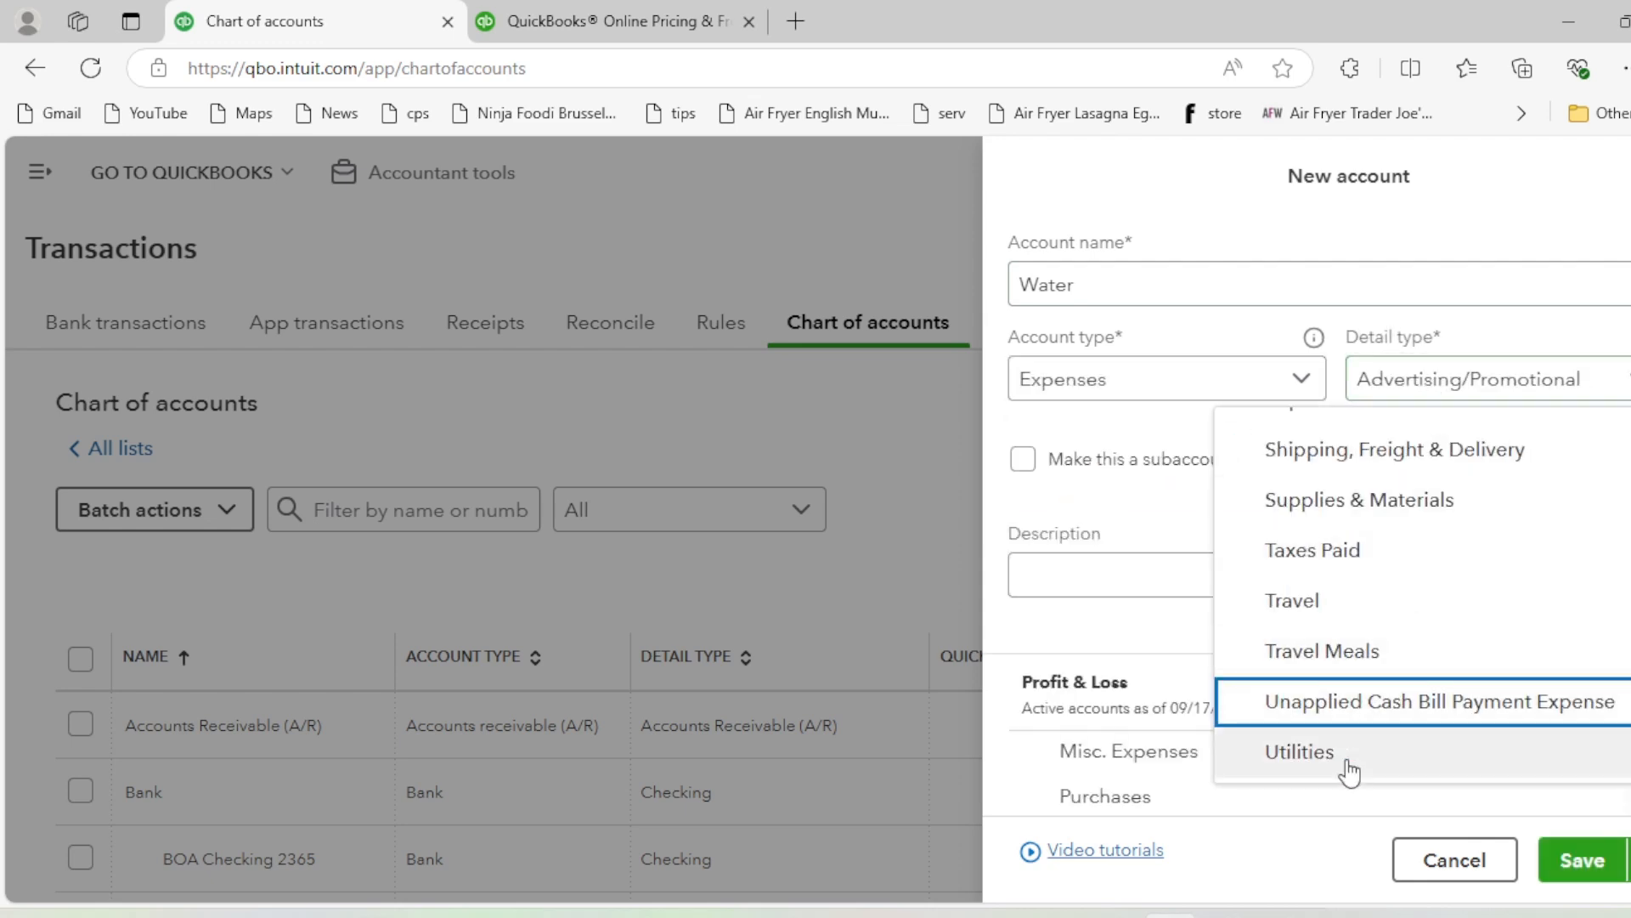
click(1348, 771)
Make Water a subaccount of the Utilities Expense parent account and save it
click(1026, 461)
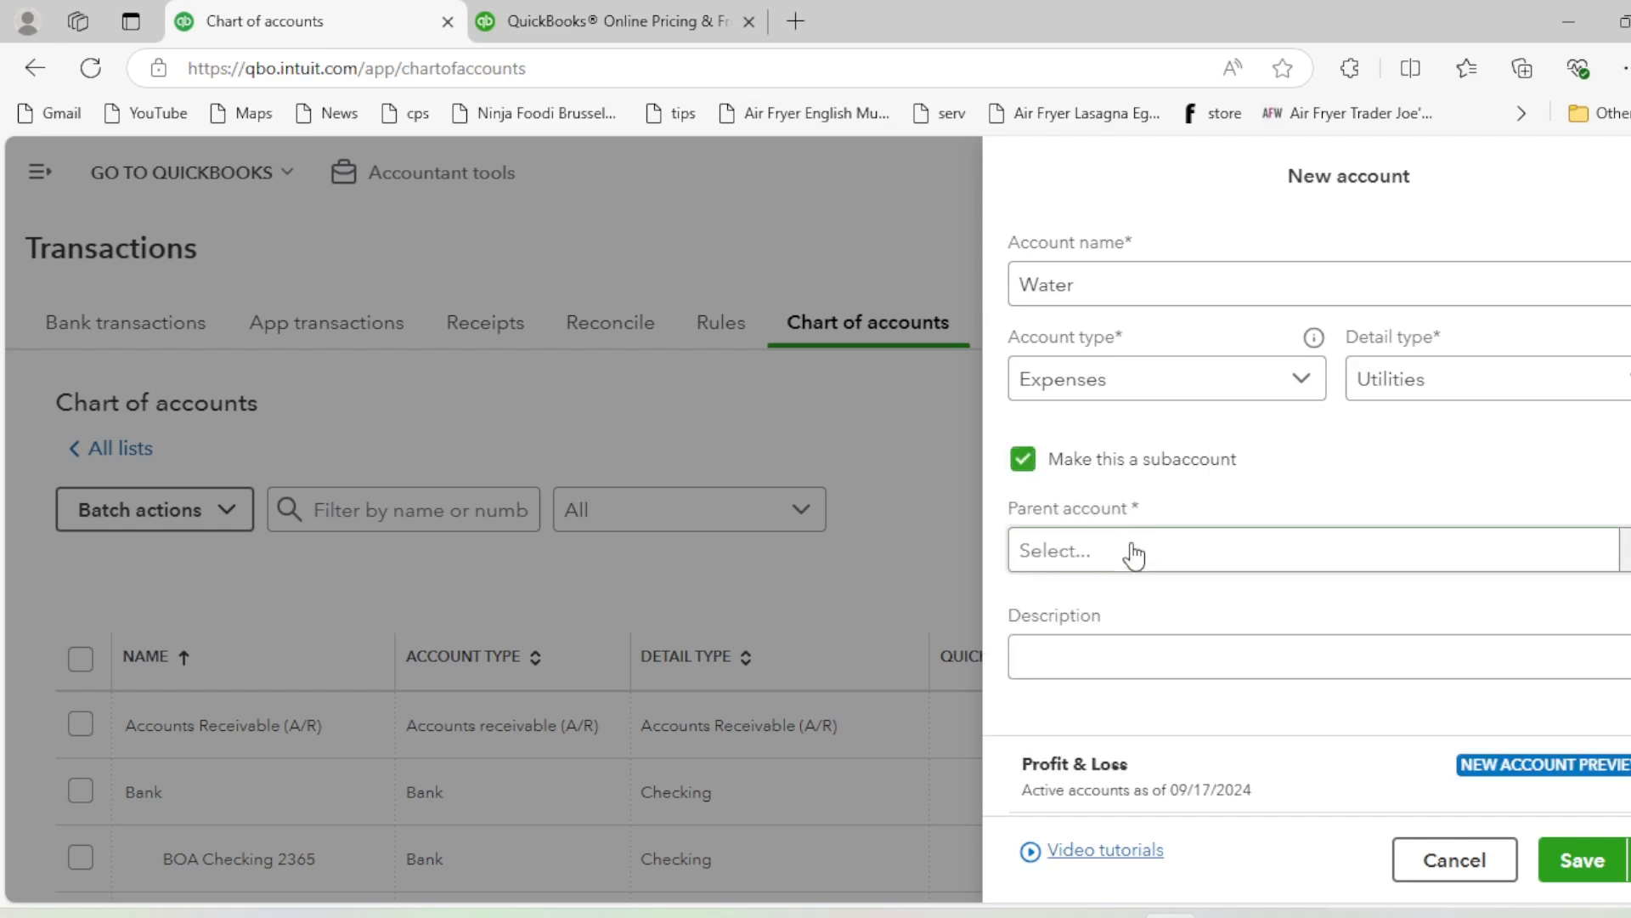
click(1114, 557)
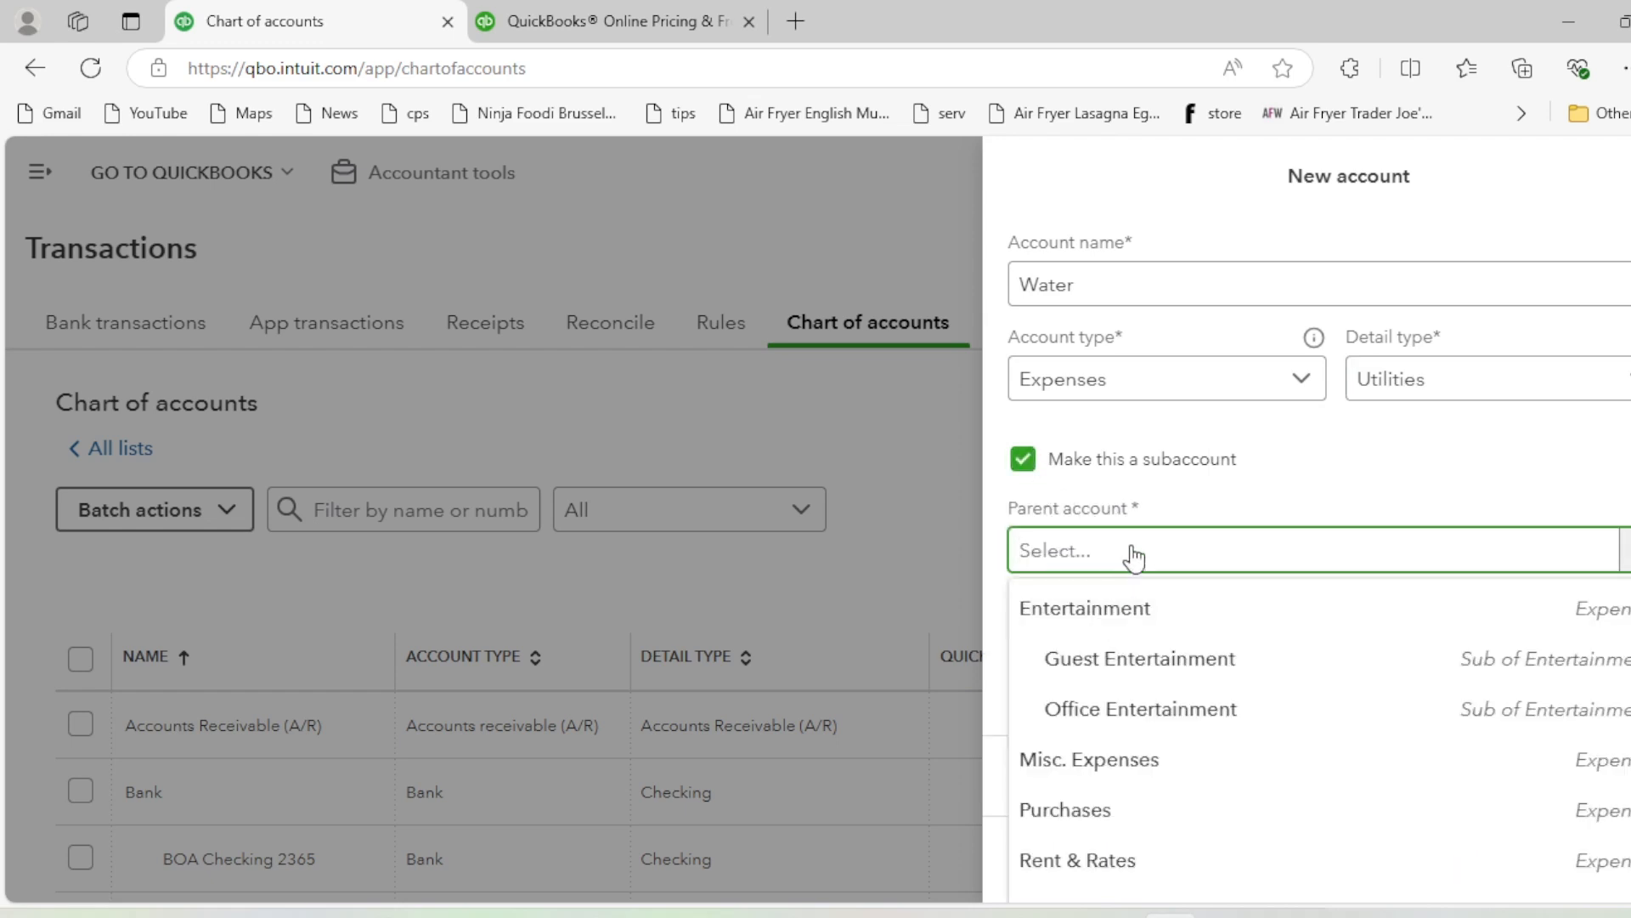
text(uti)
click(1134, 604)
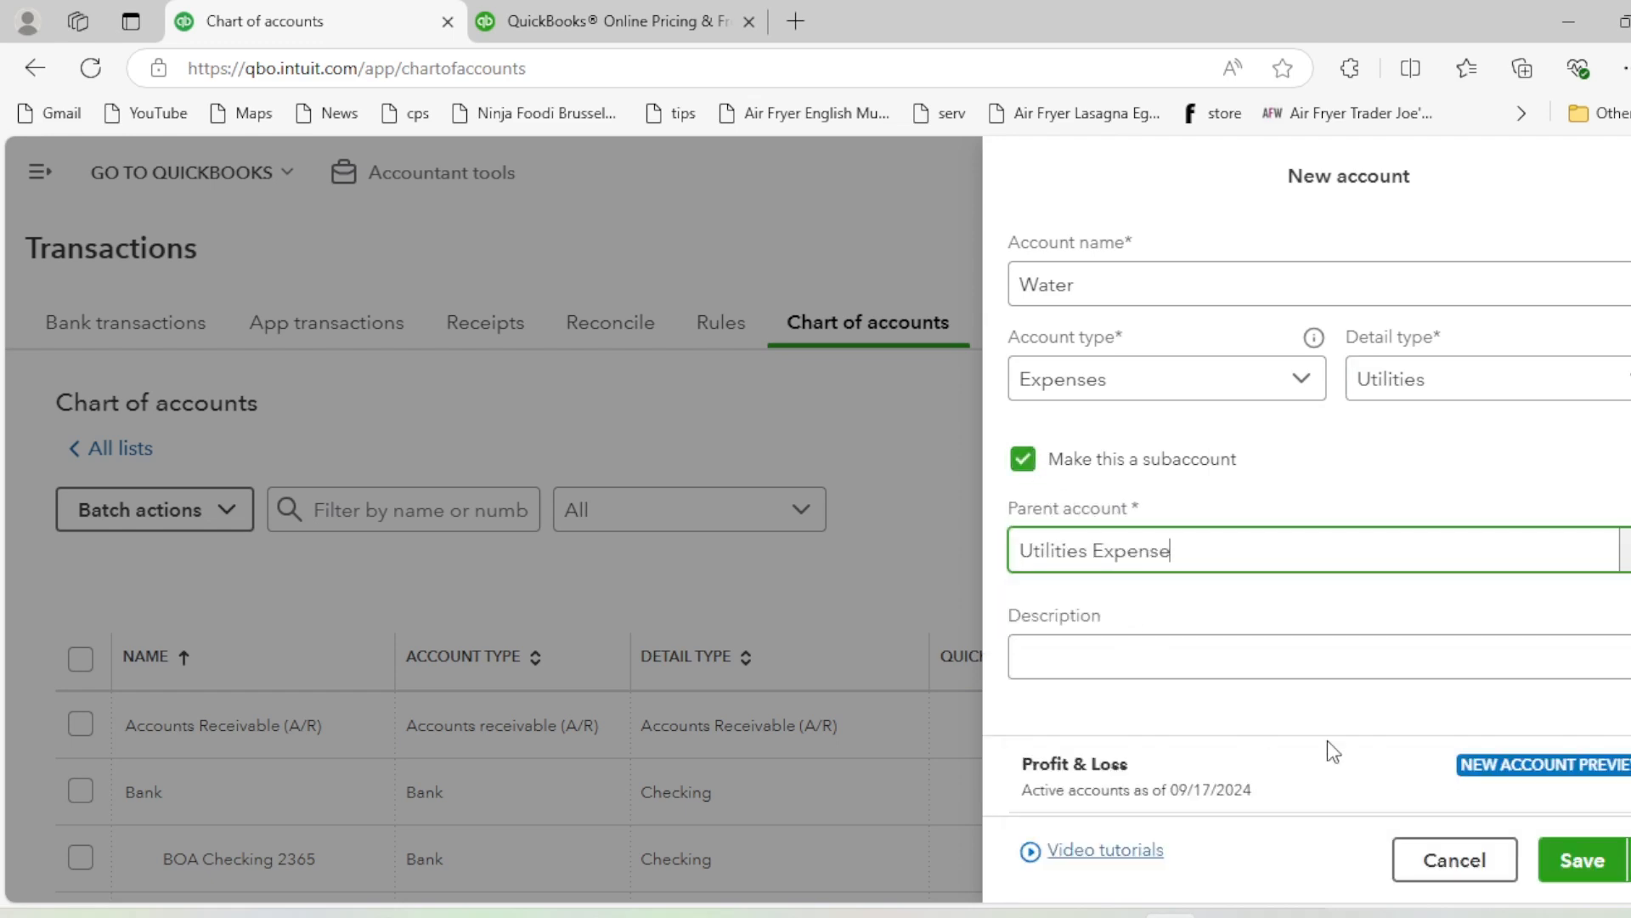
click(1578, 859)
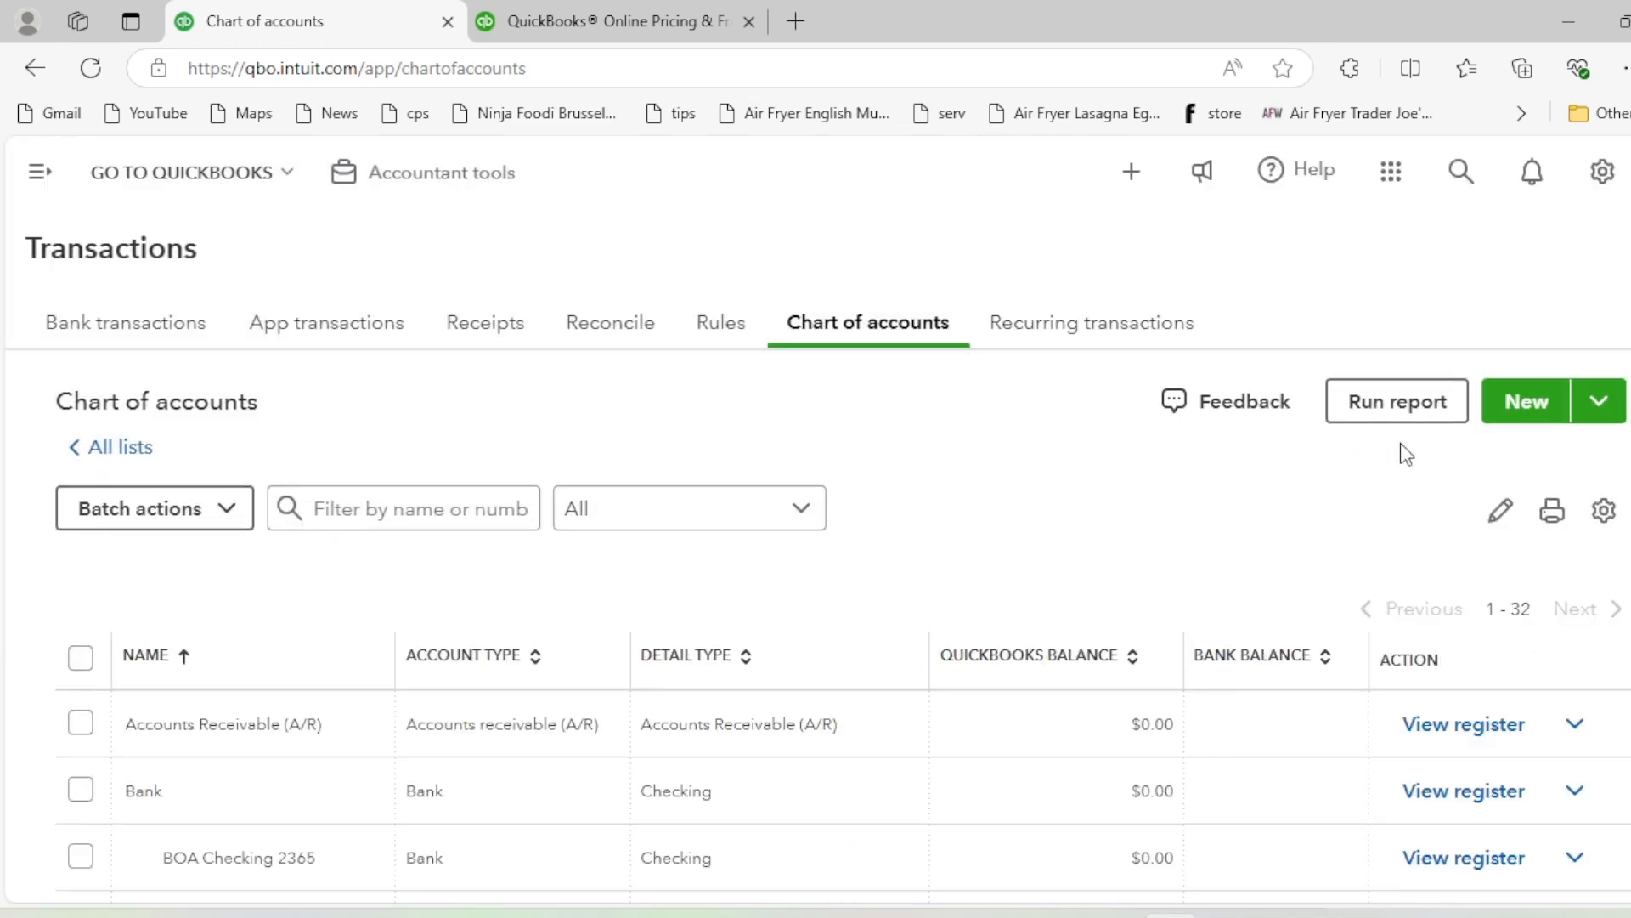
Start a new account in the chart of accounts and name it Gas
click(1526, 400)
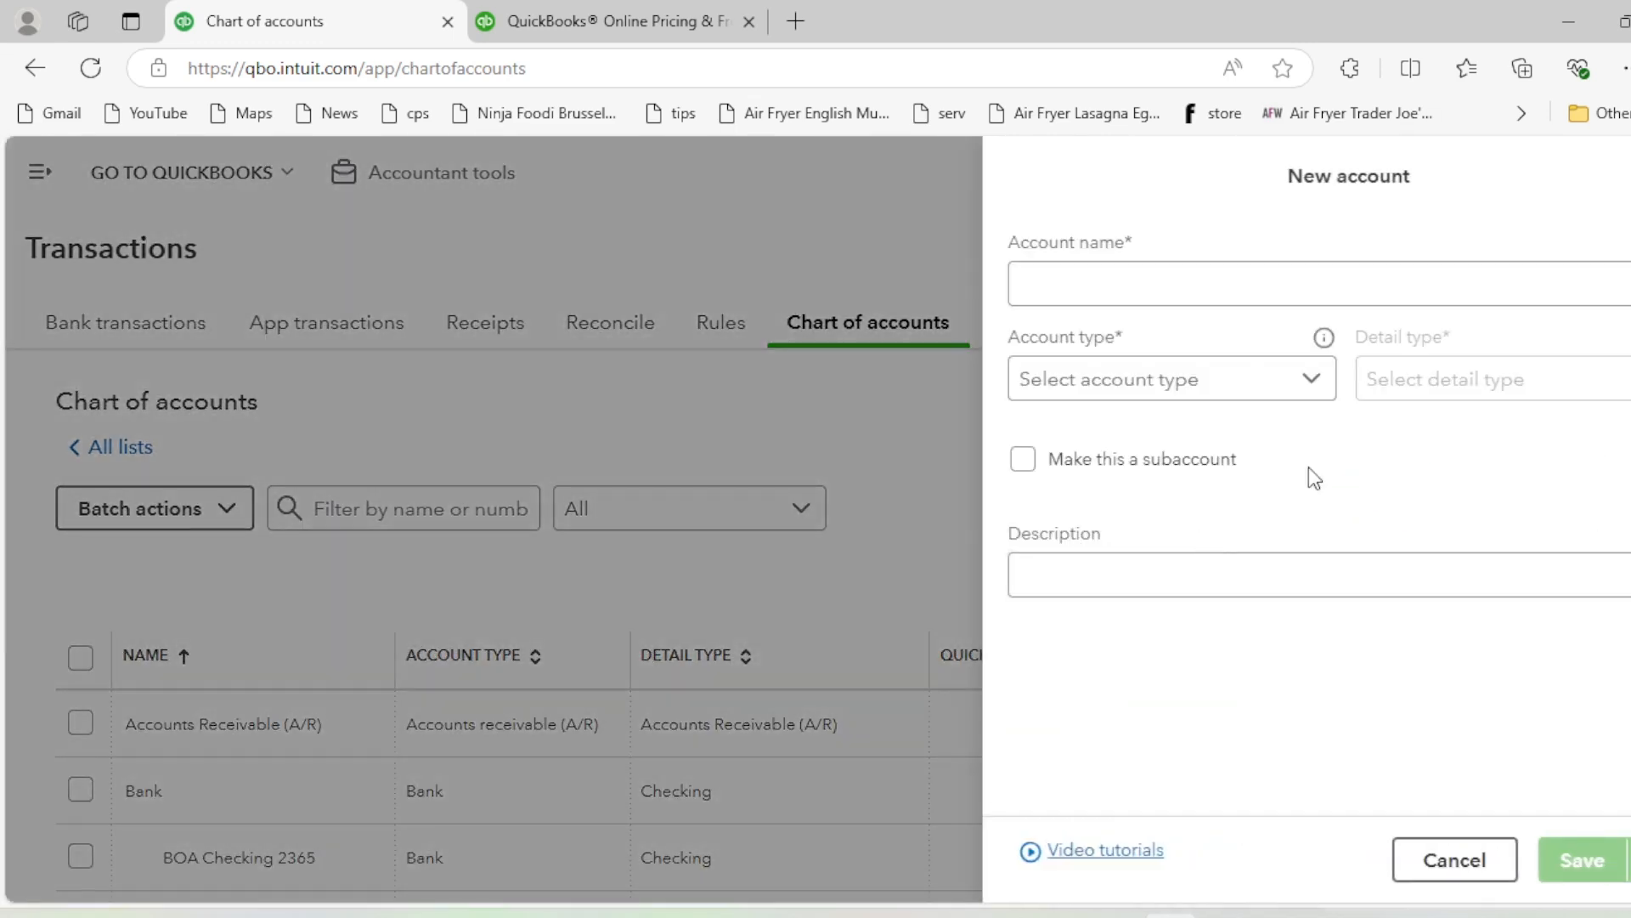
click(1159, 289)
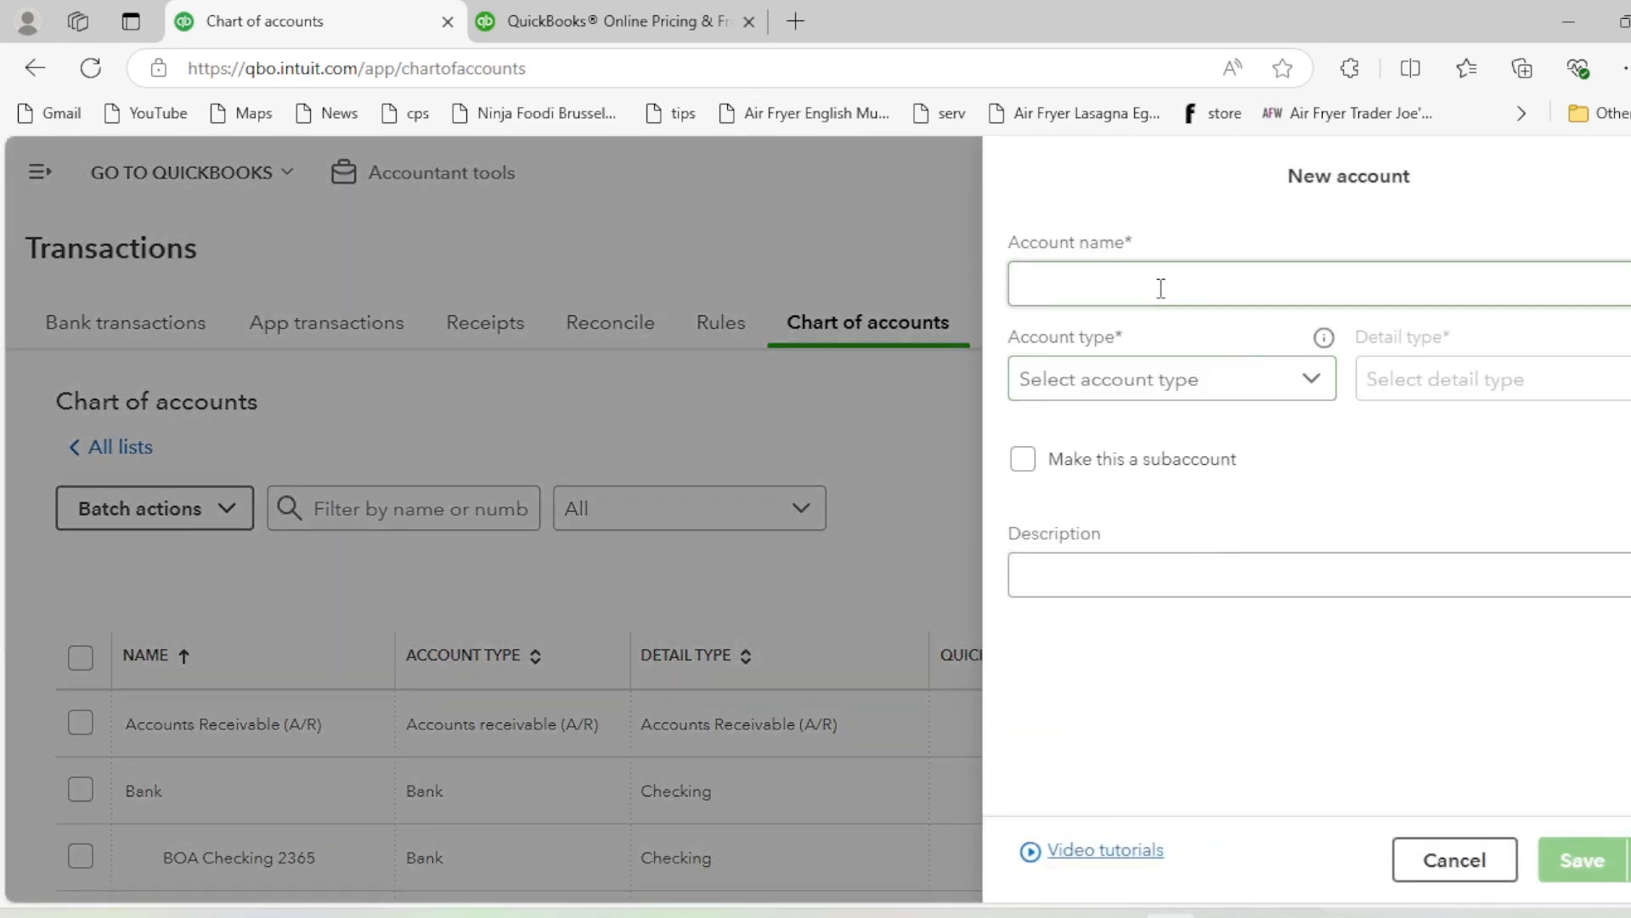
text(Gas)
click(1150, 382)
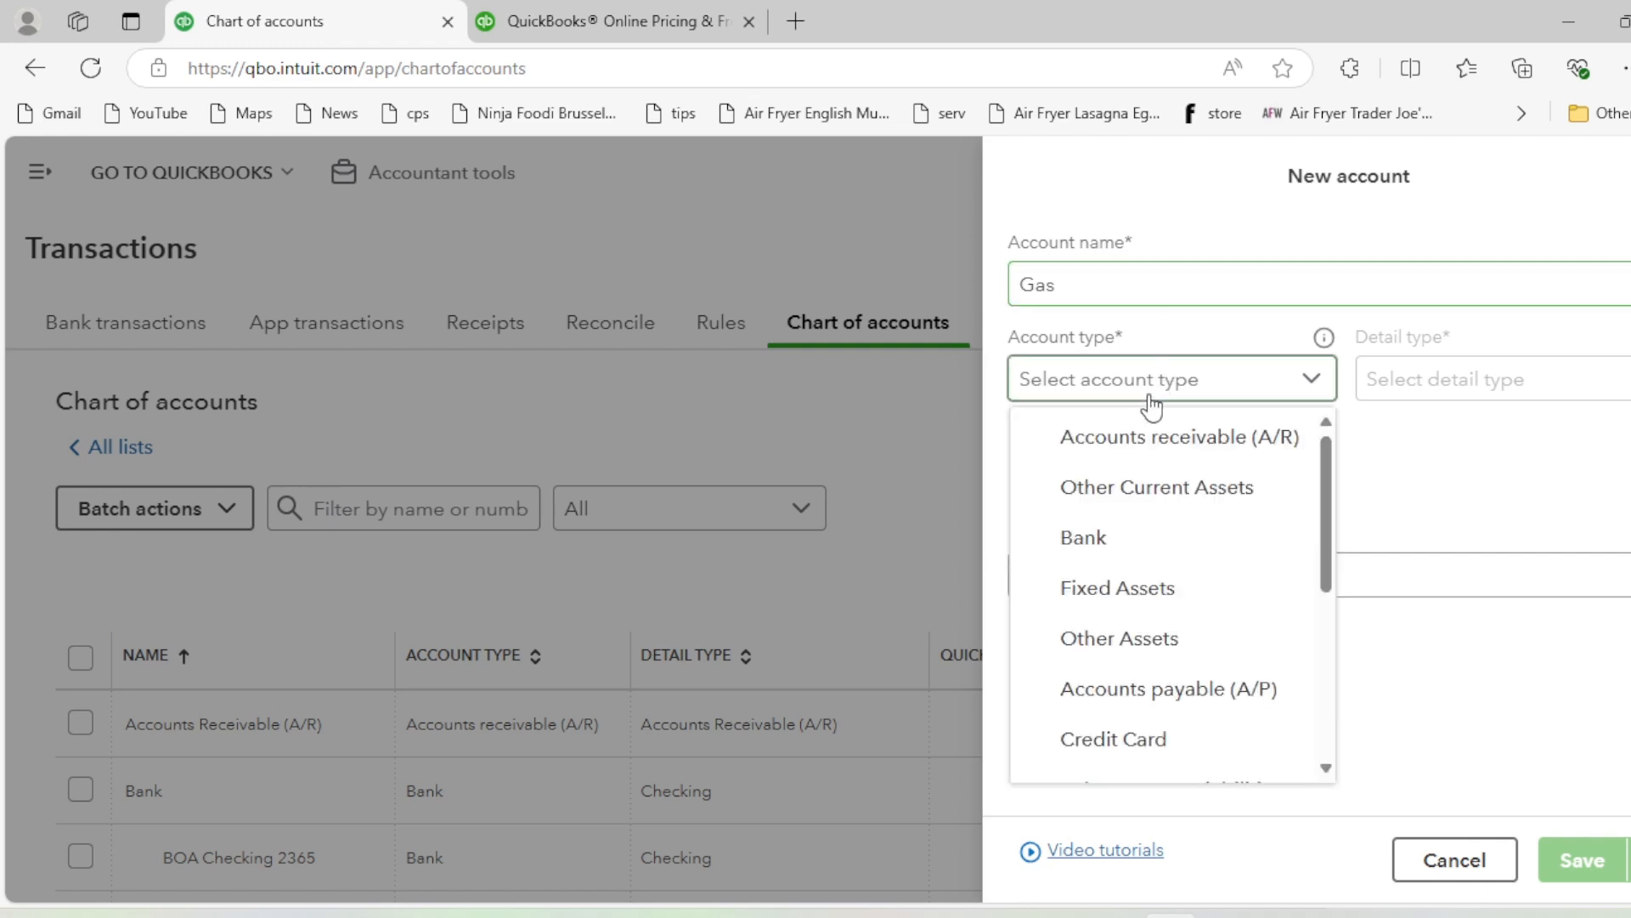
scroll(1165, 612, down, 5)
click(1168, 698)
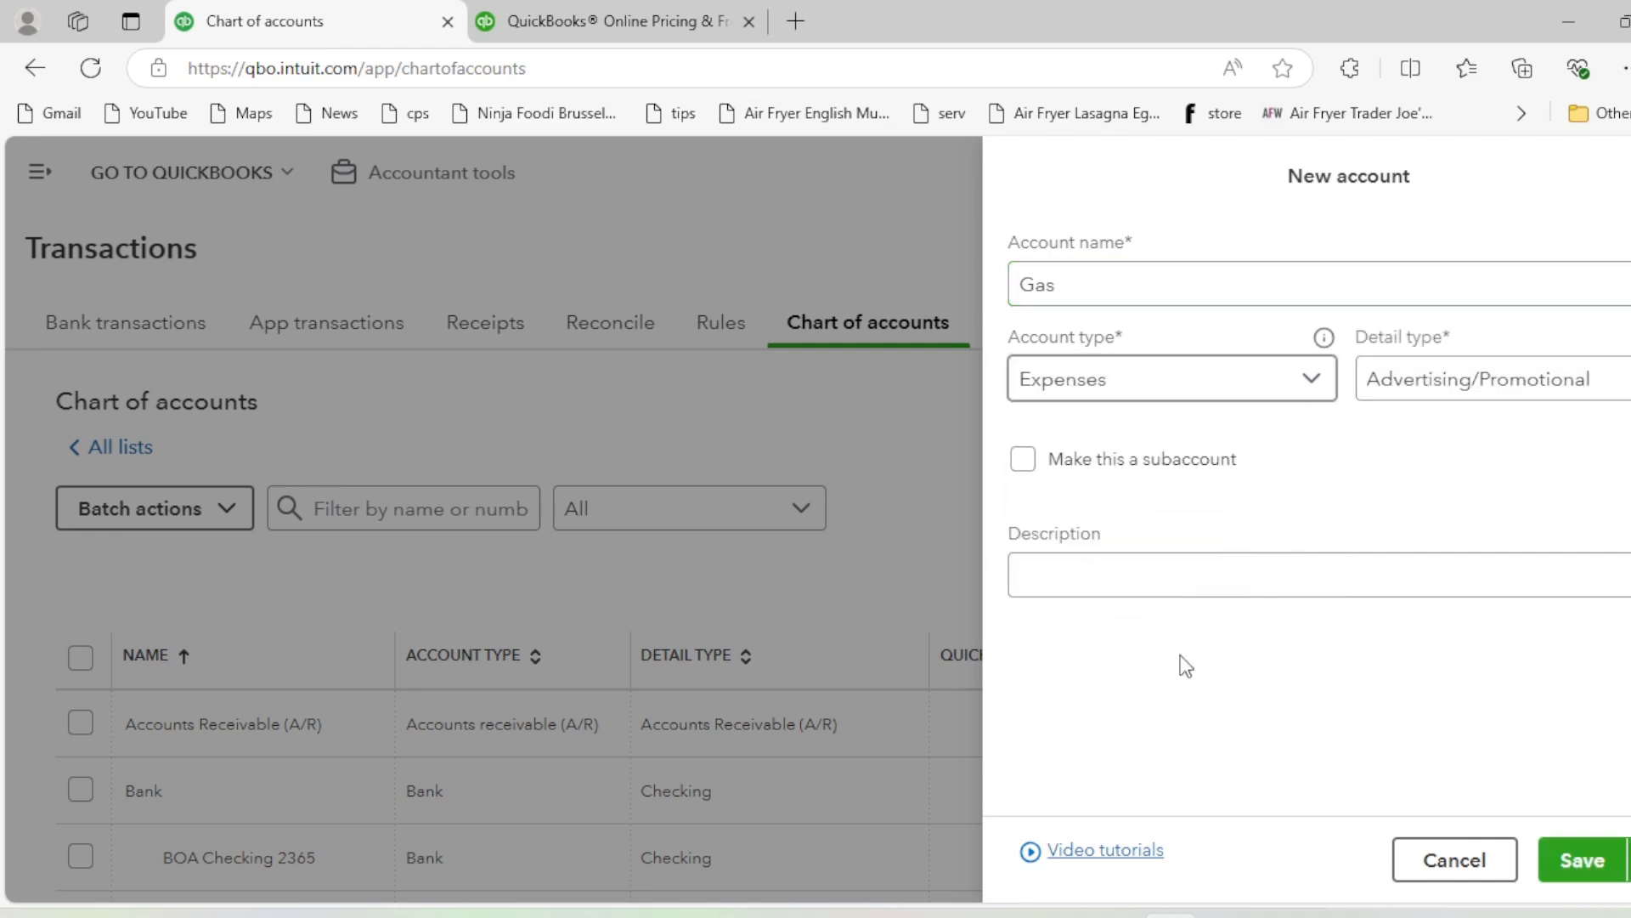
click(1445, 379)
scroll(1402, 463, down, 10)
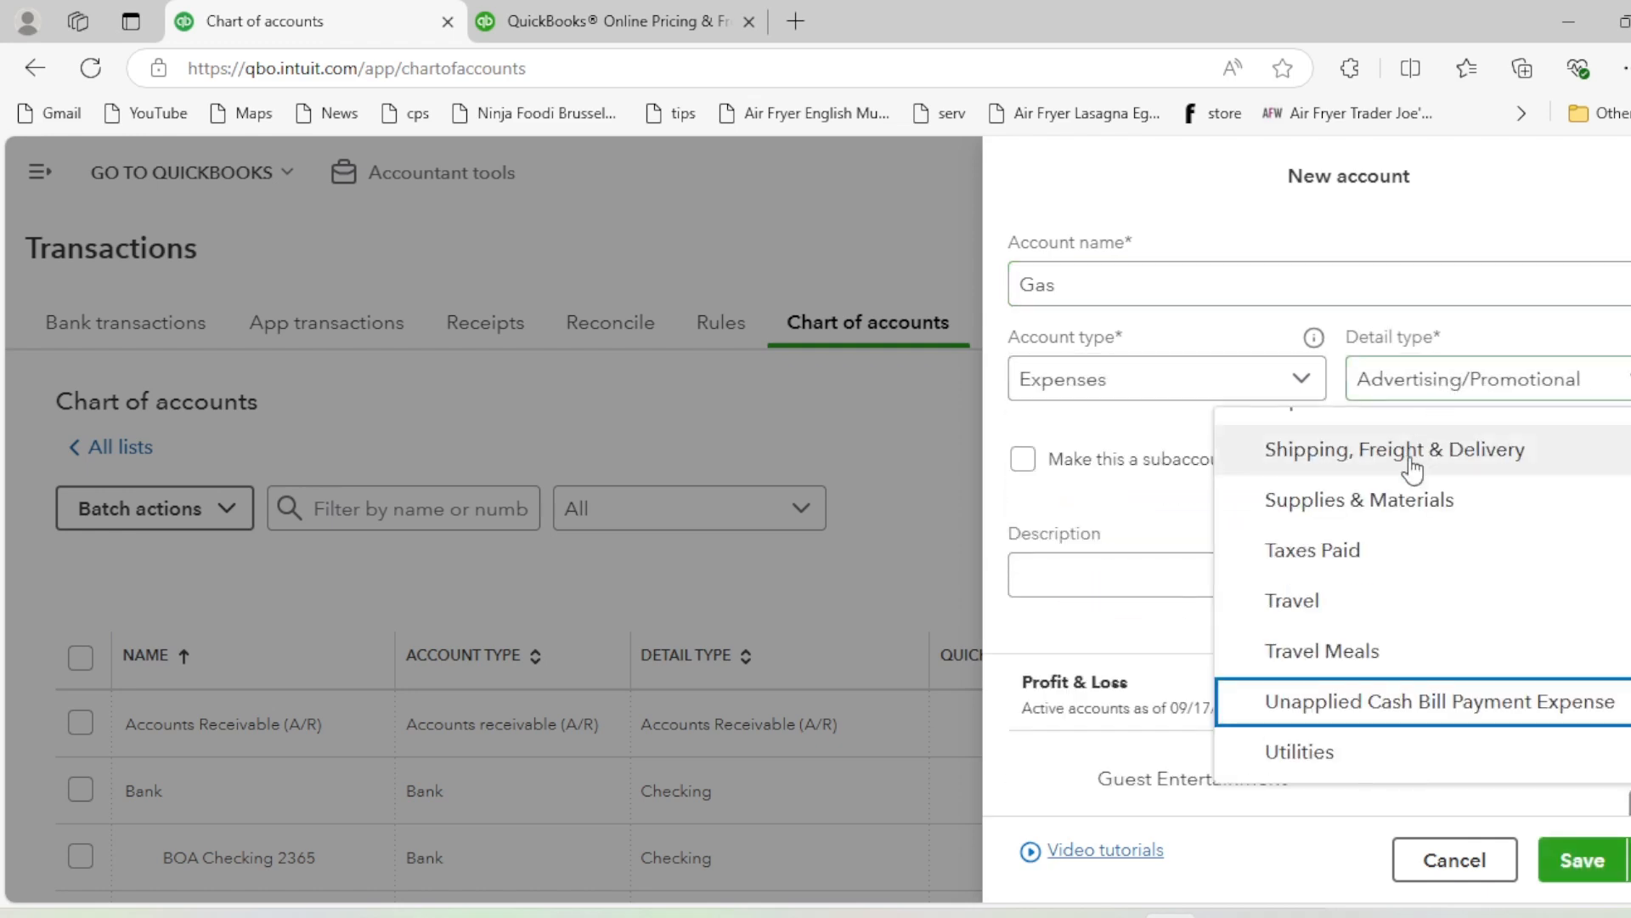
click(1356, 749)
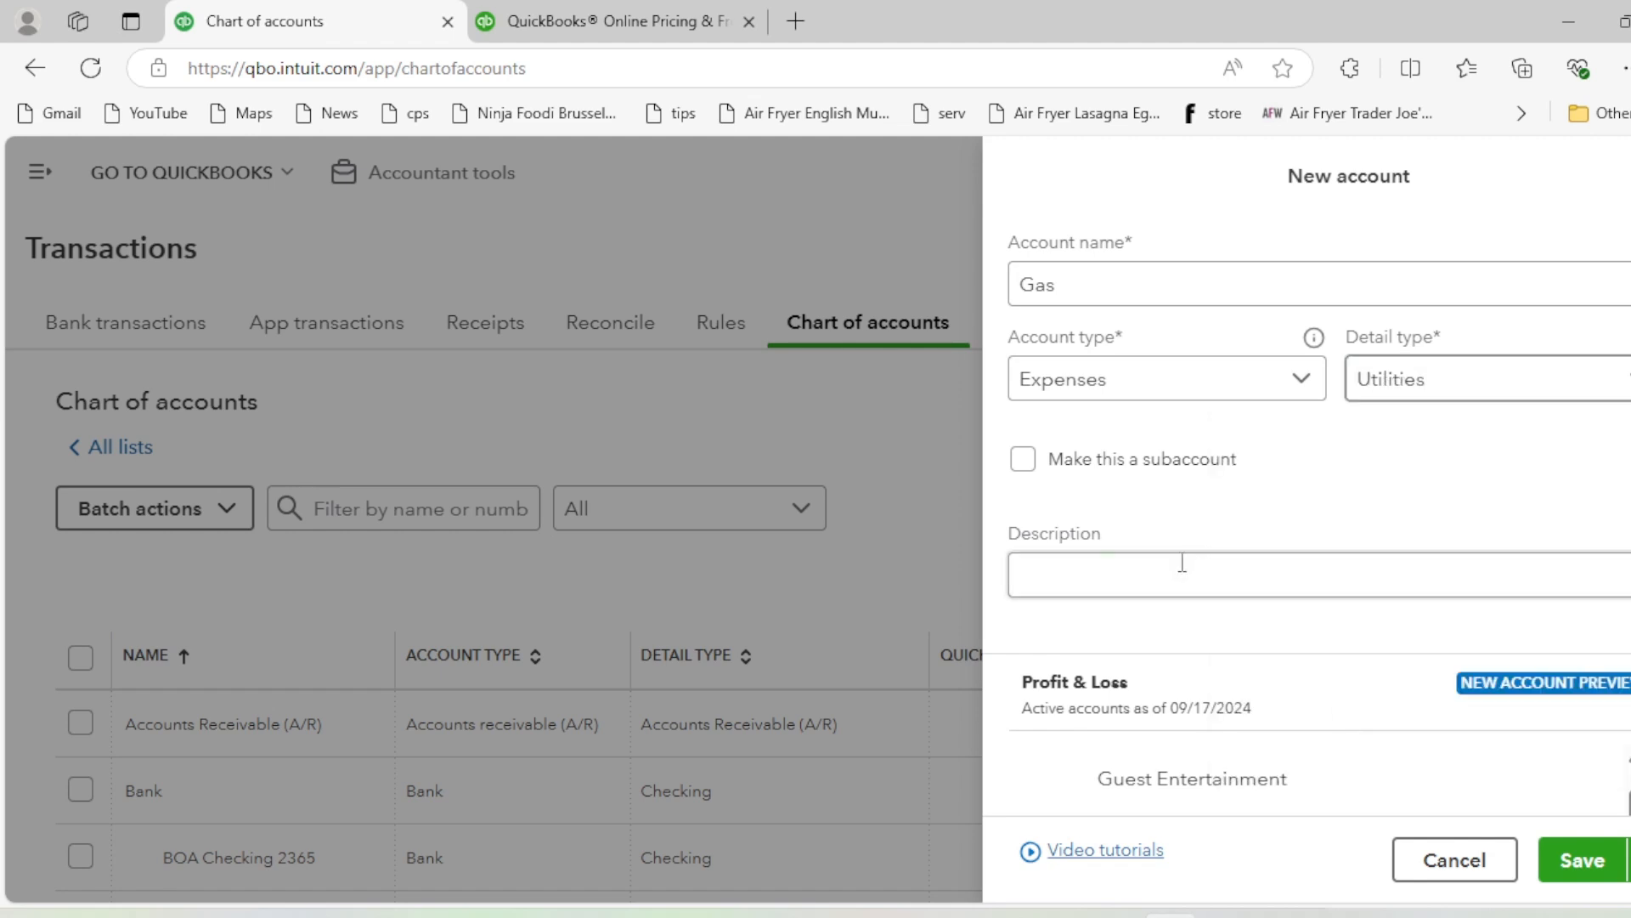
Make Gas a subaccount of the Utilities Expense parent account and save it
click(1180, 565)
click(1024, 463)
click(1054, 548)
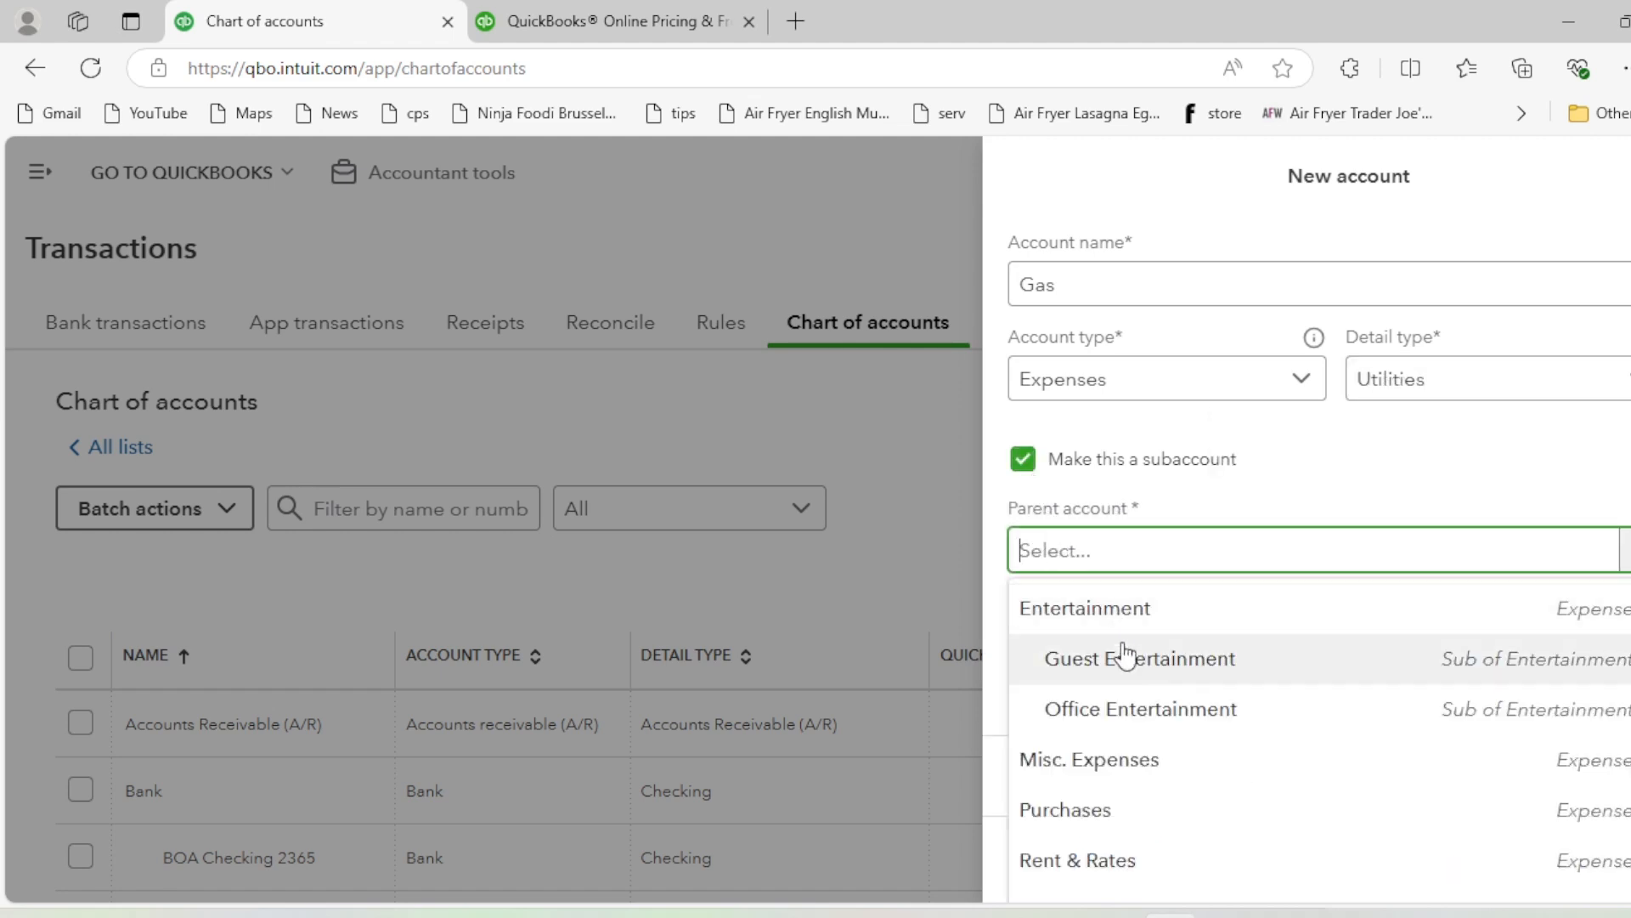
text(uti)
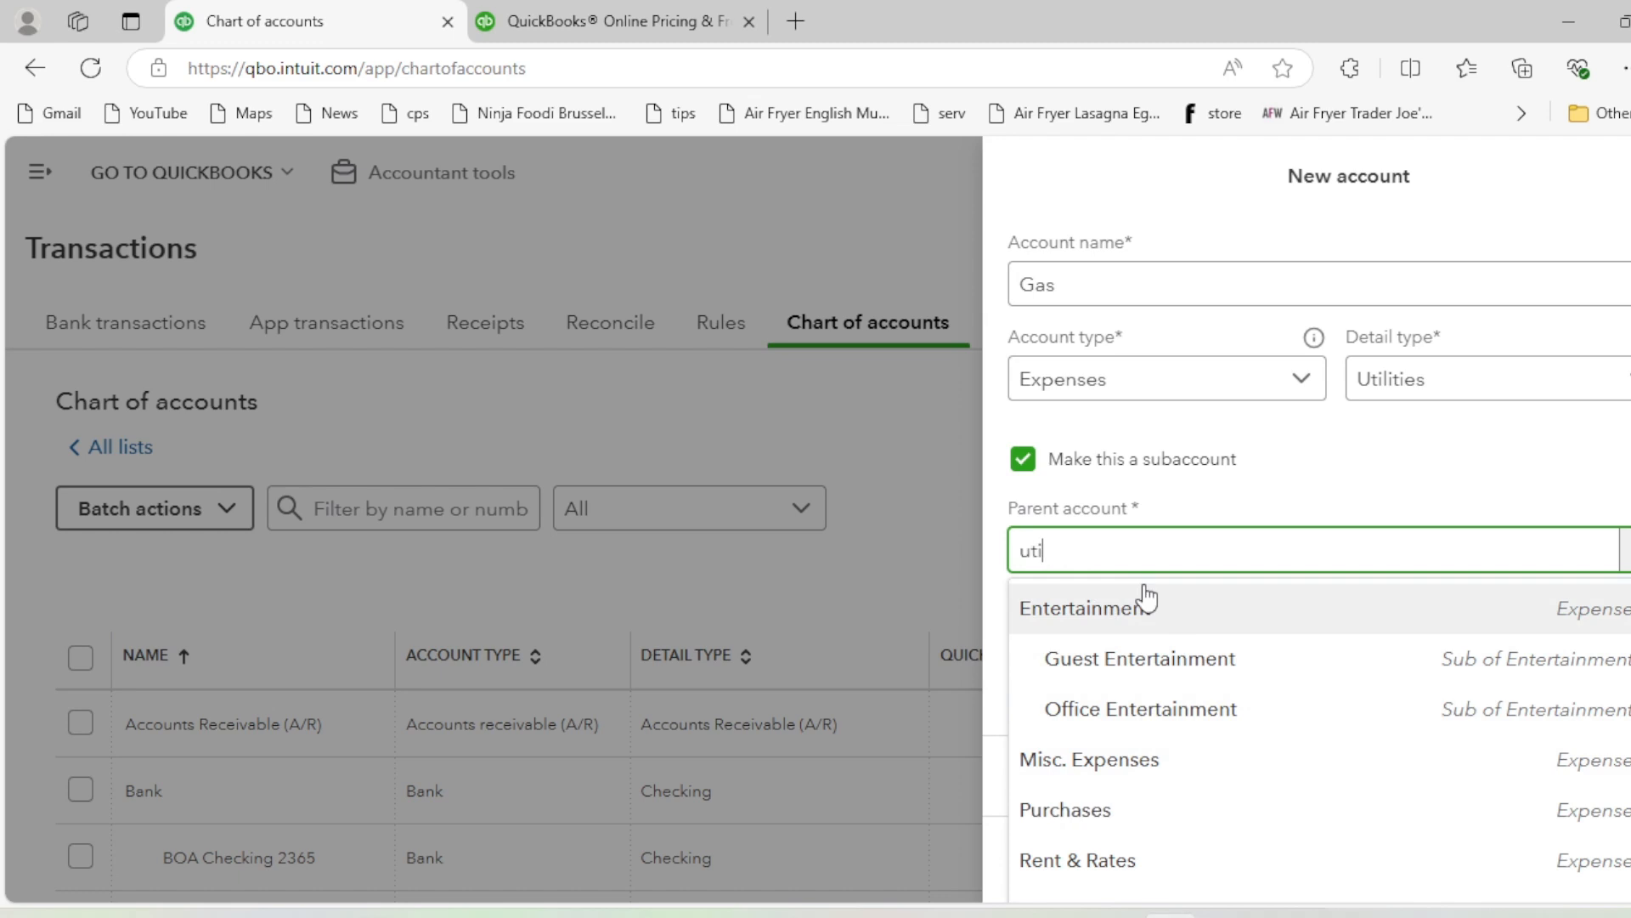
click(1147, 615)
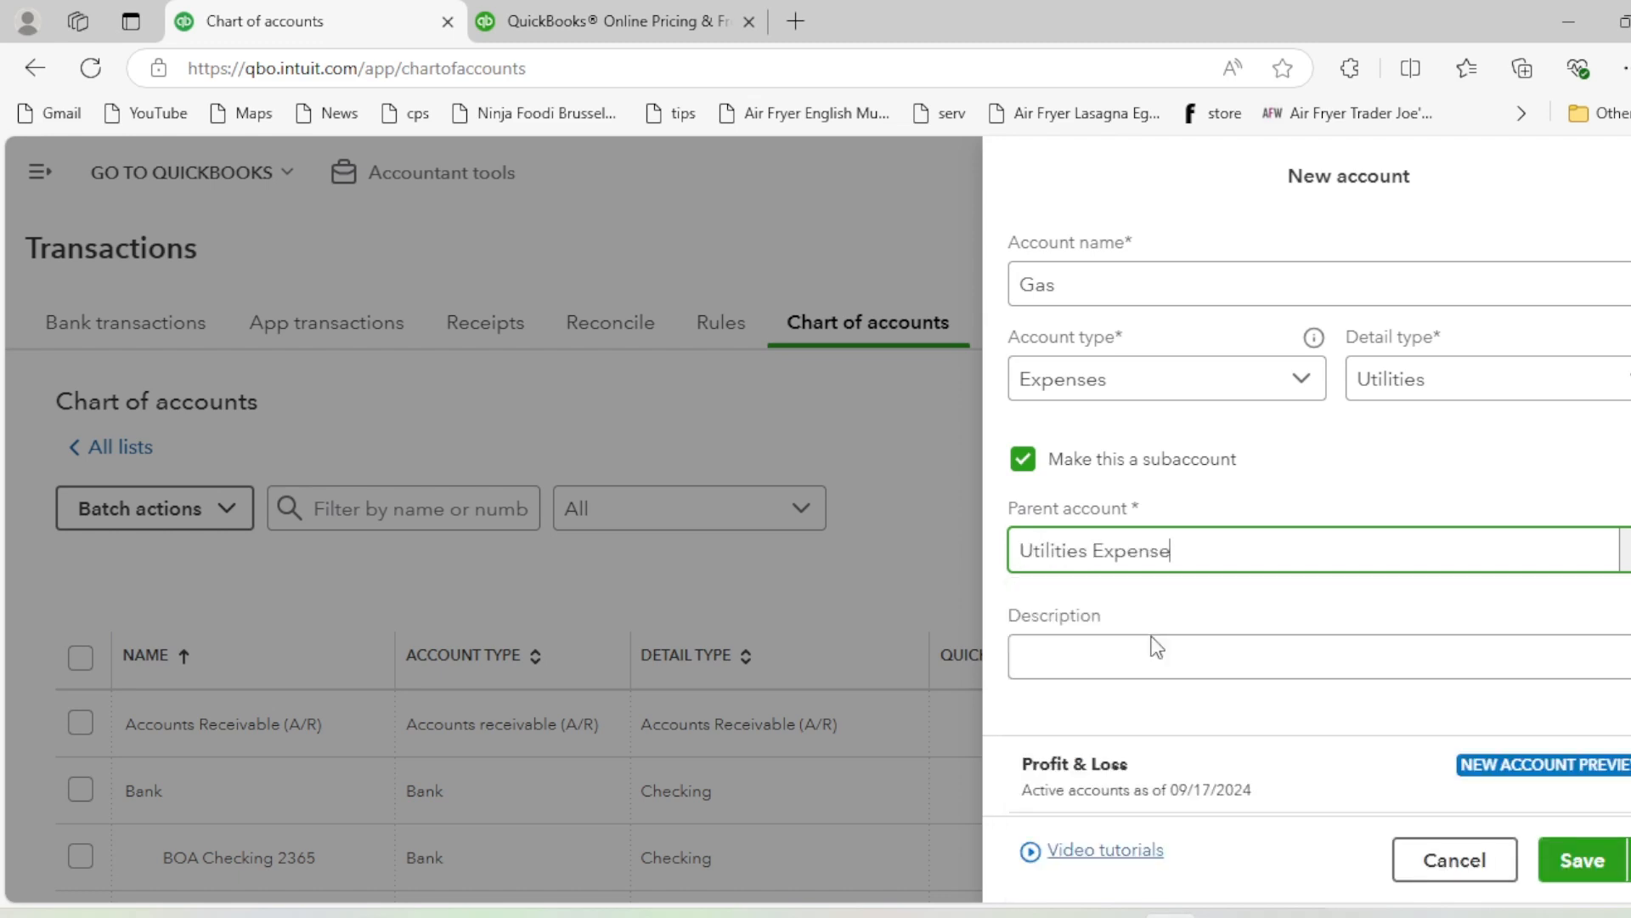
click(1581, 860)
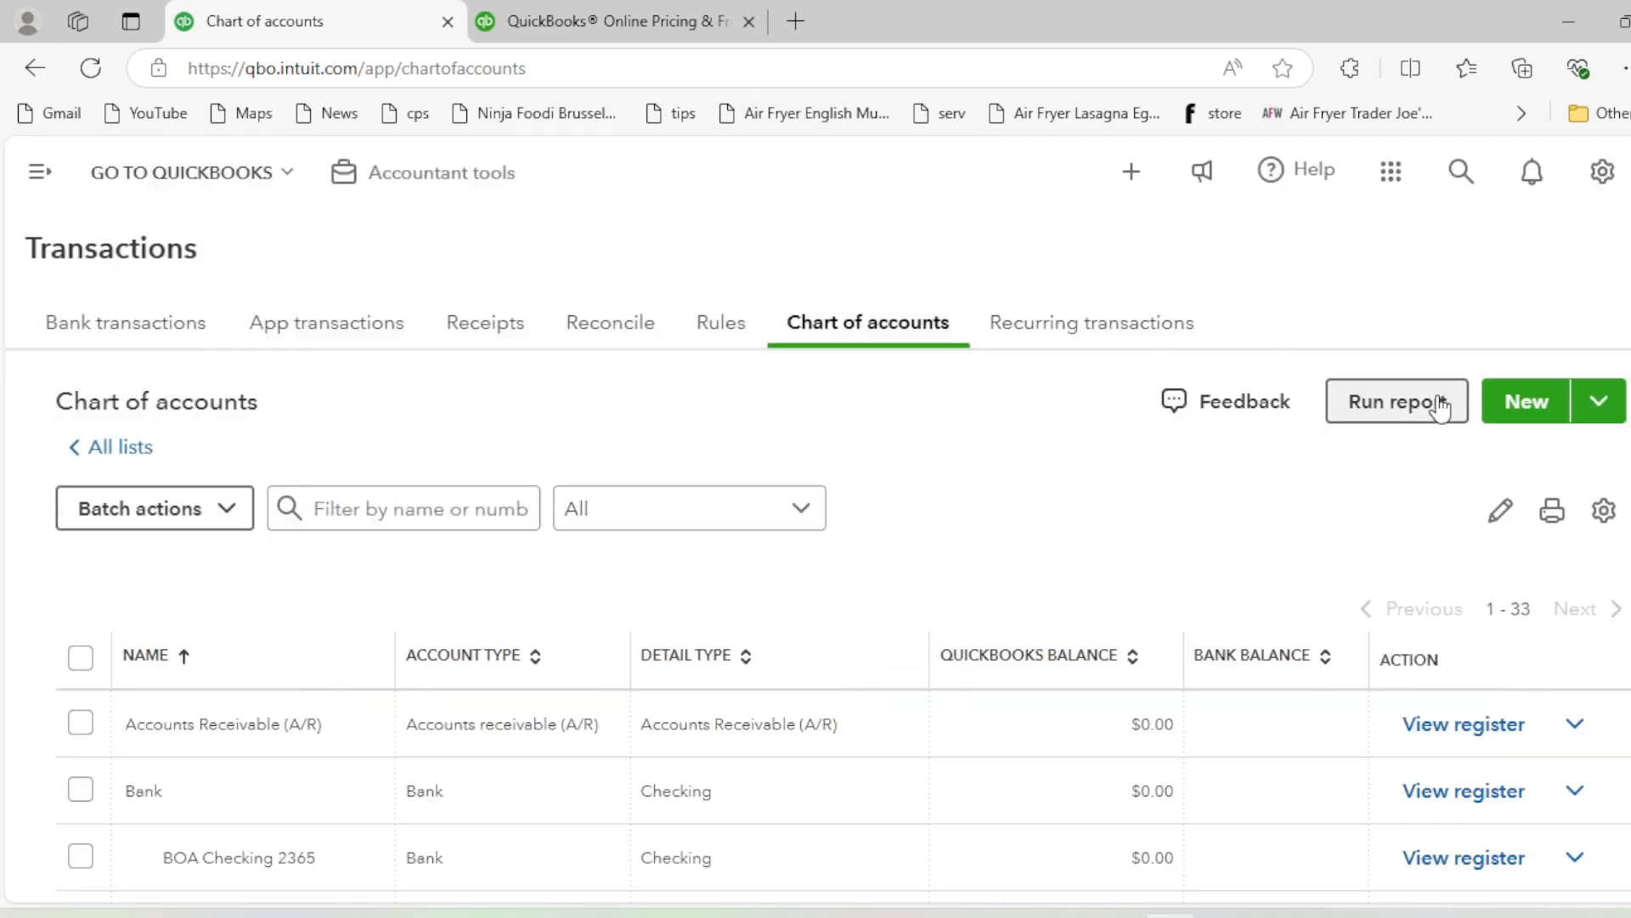
Start a new account in the chart of accounts and name it Electricity
click(1526, 401)
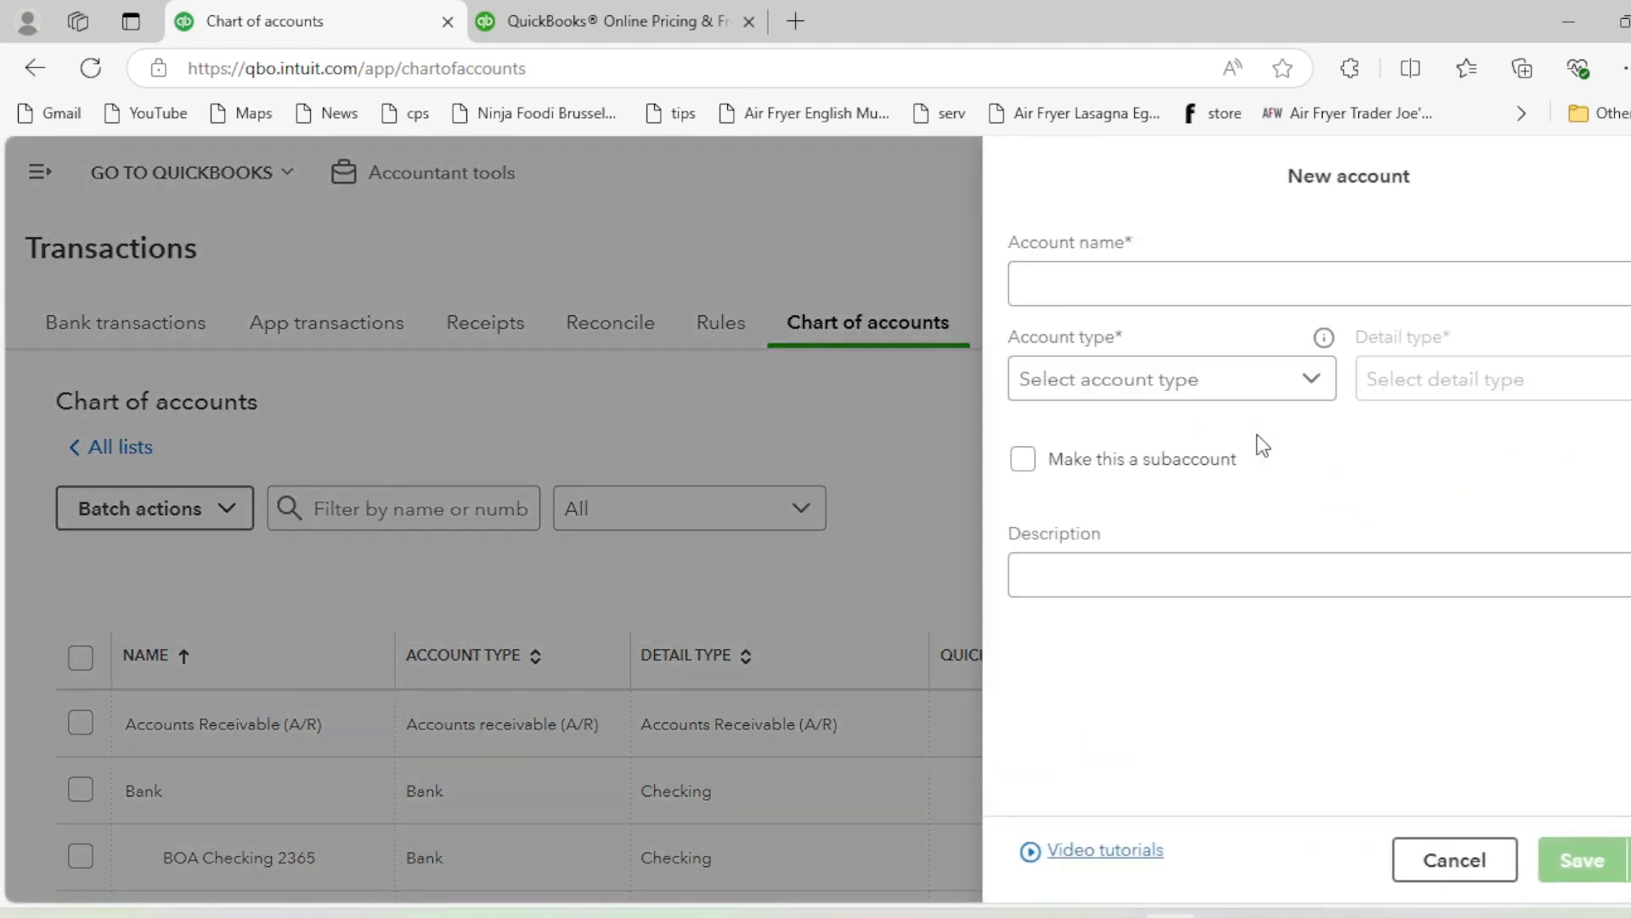
click(1182, 301)
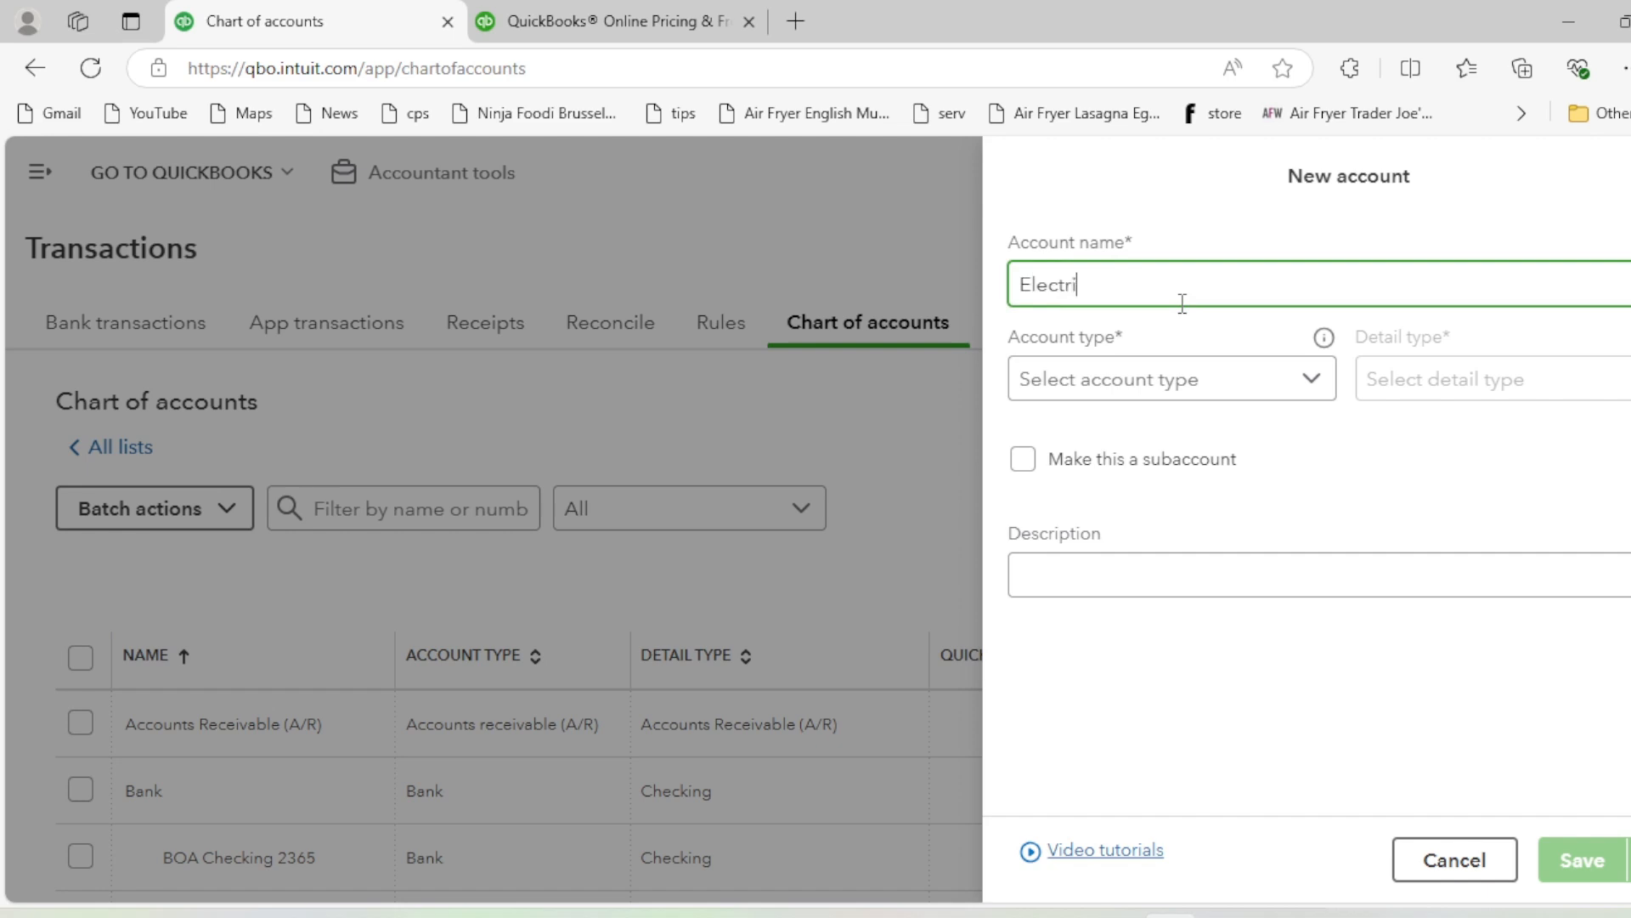
text(Electricity)
key(Tab)
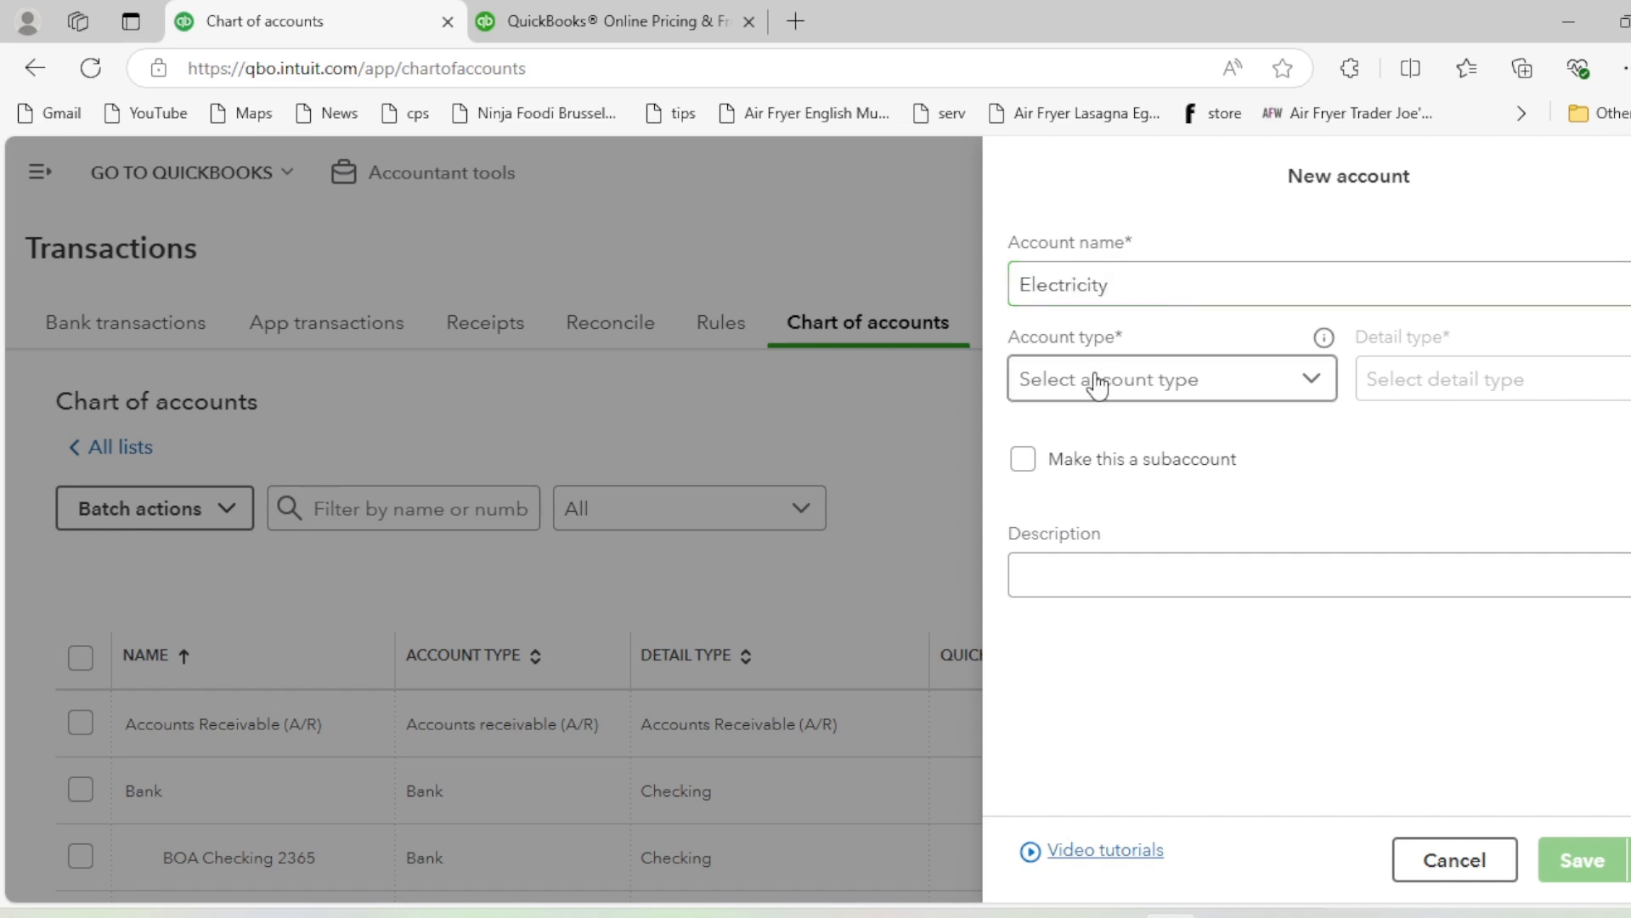
click(1098, 382)
scroll(1201, 590, down, 5)
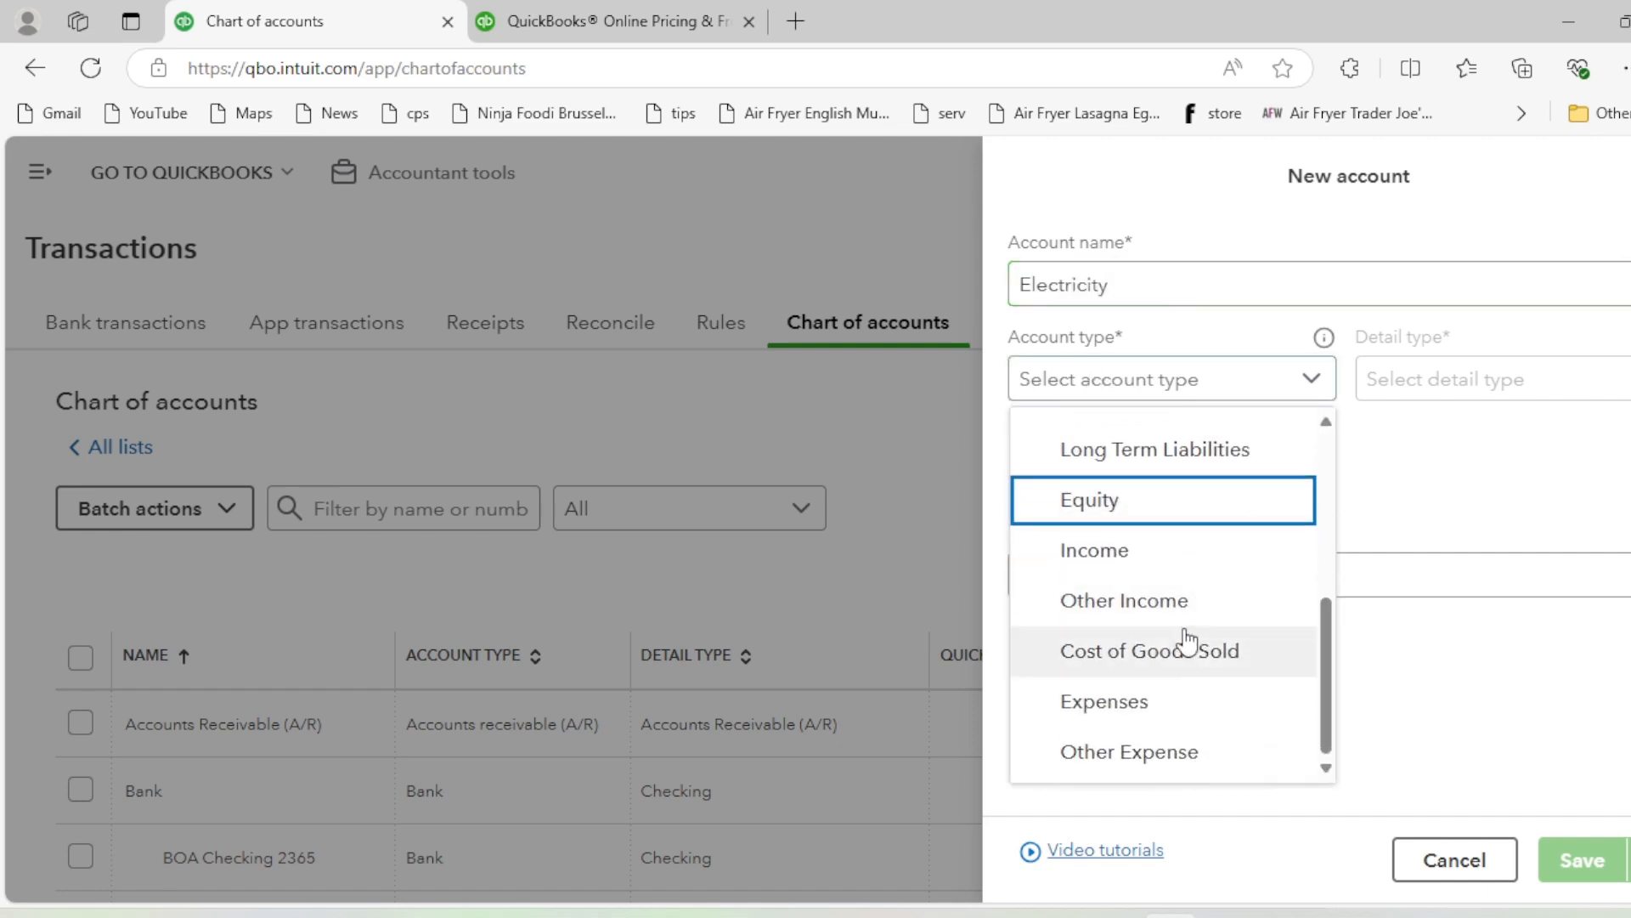
click(1206, 701)
click(1359, 379)
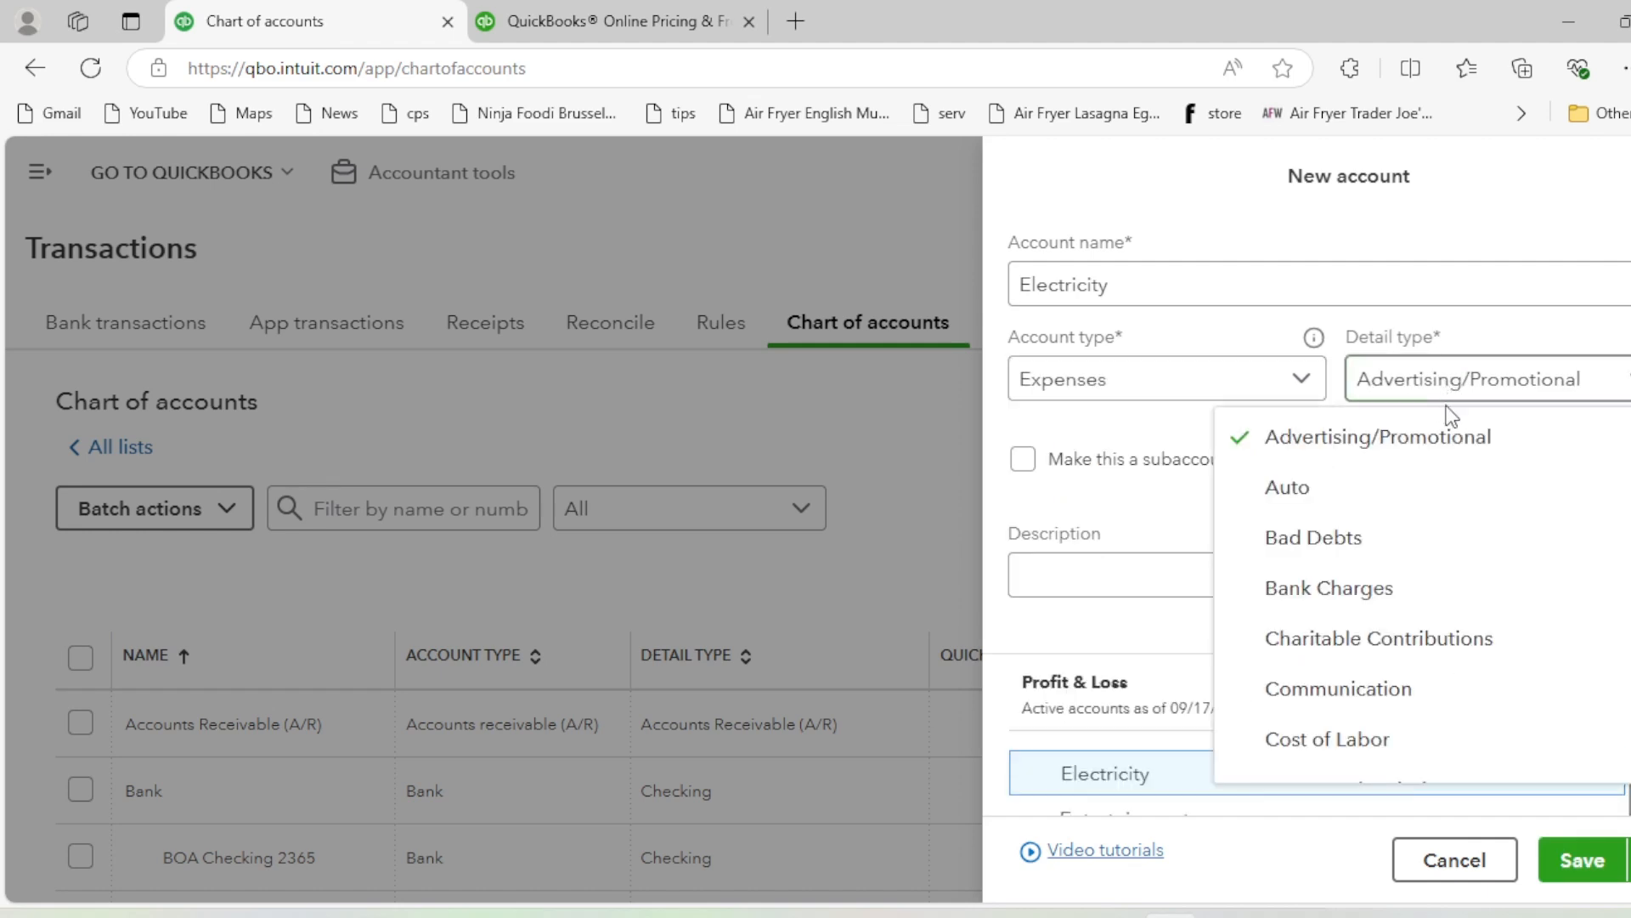
scroll(1448, 425, down, 10)
click(1348, 755)
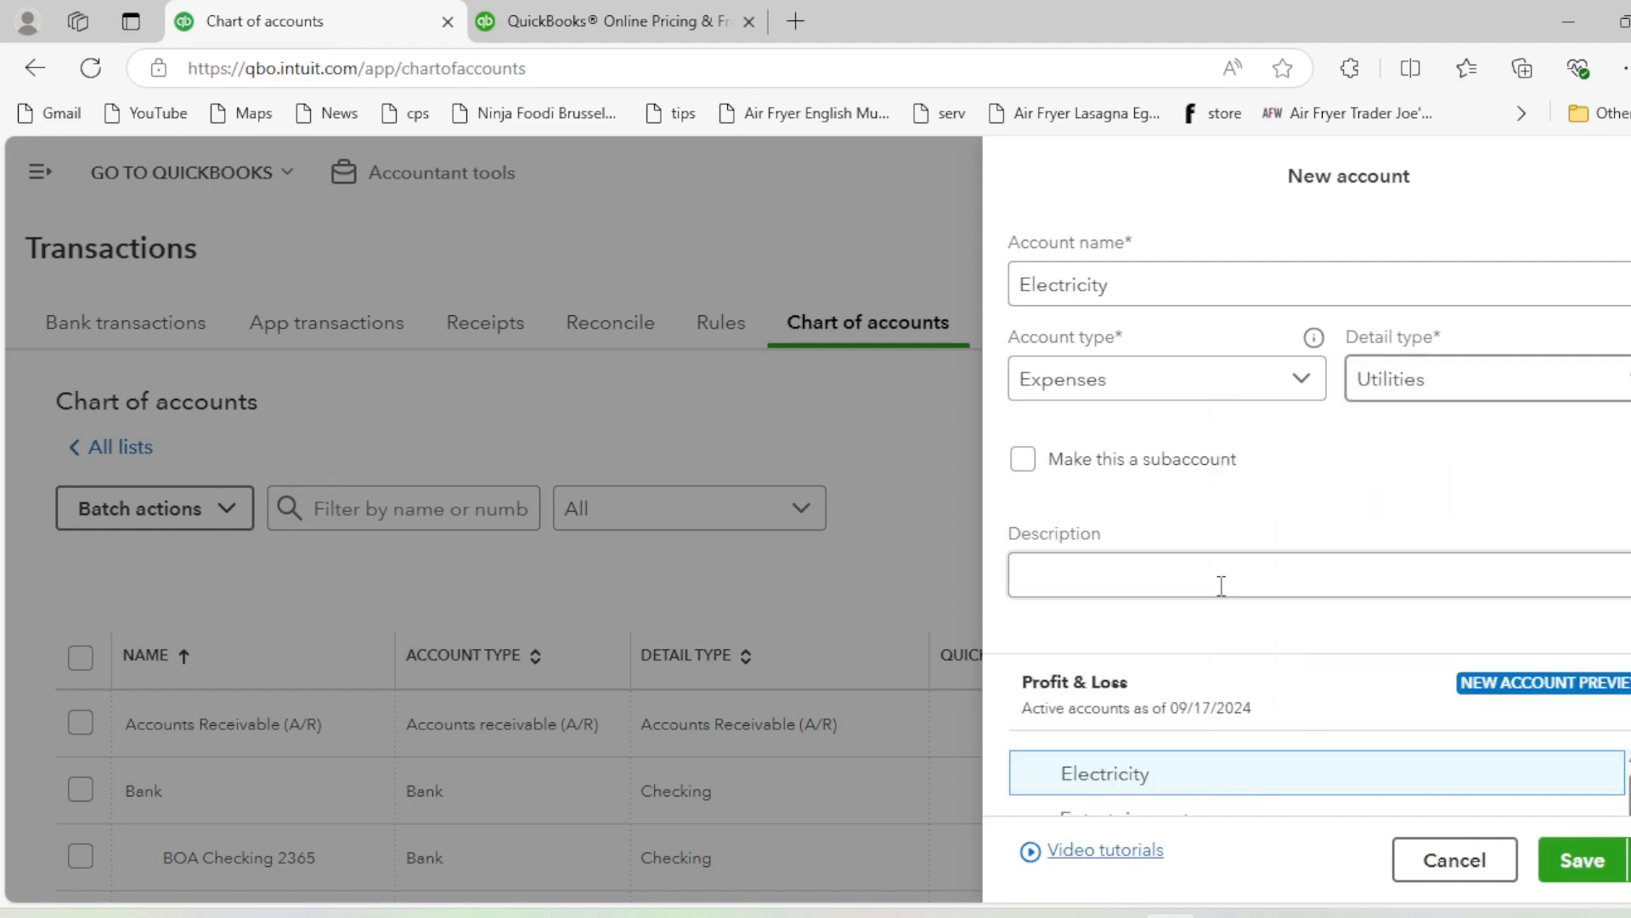
Make Electricity a subaccount of the Utilities Expense parent account and save it
click(1025, 463)
click(1089, 553)
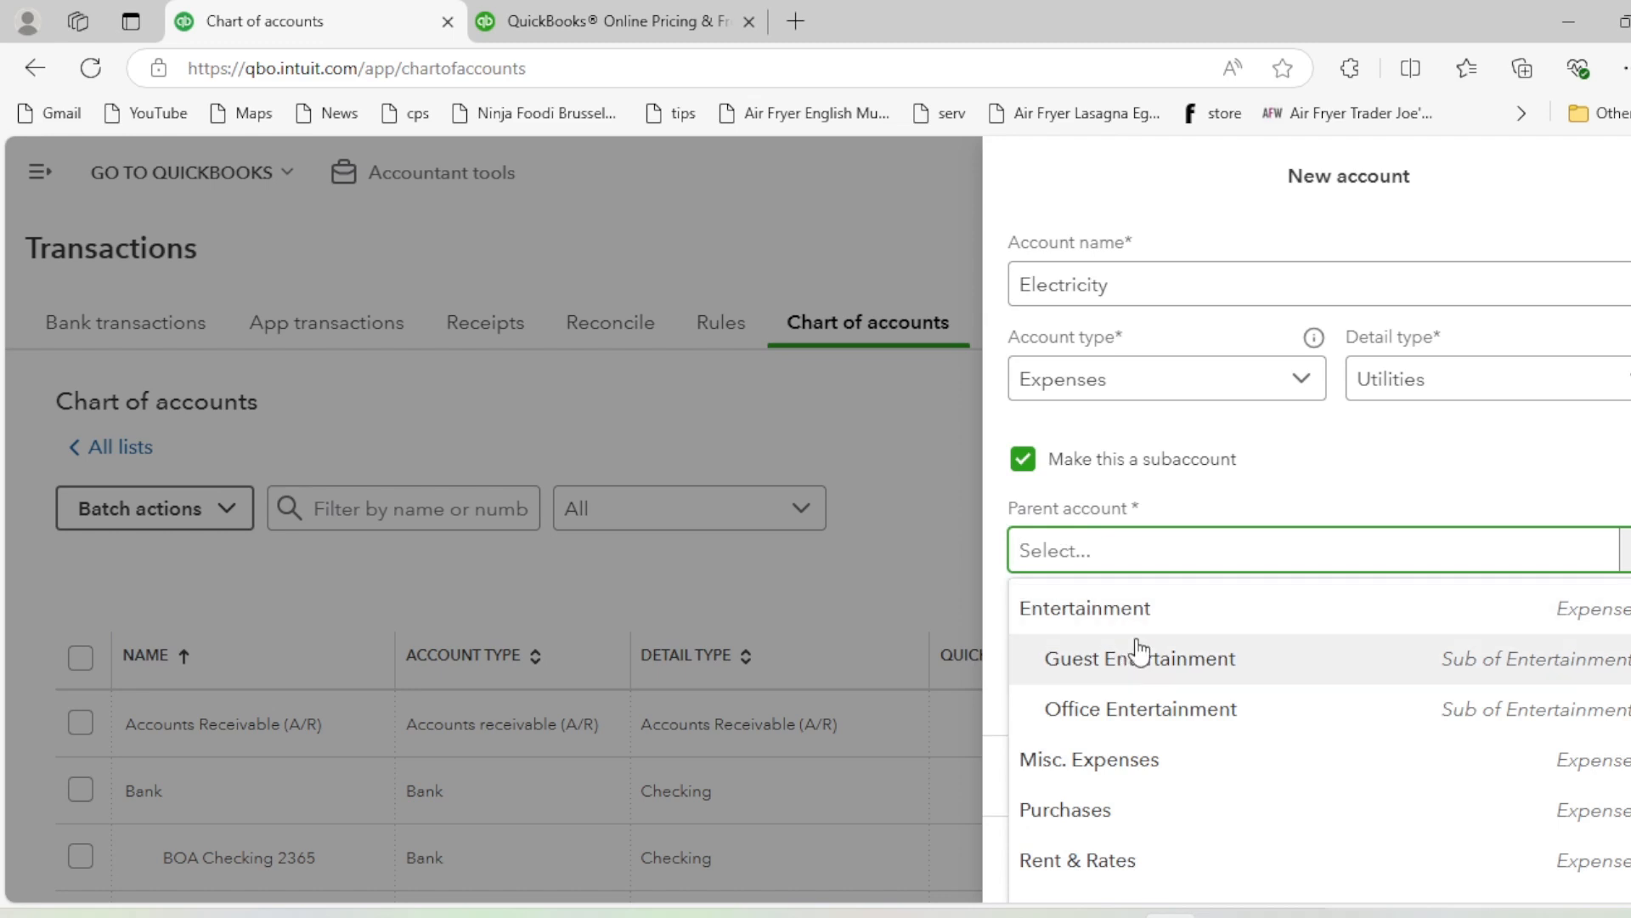
text(util)
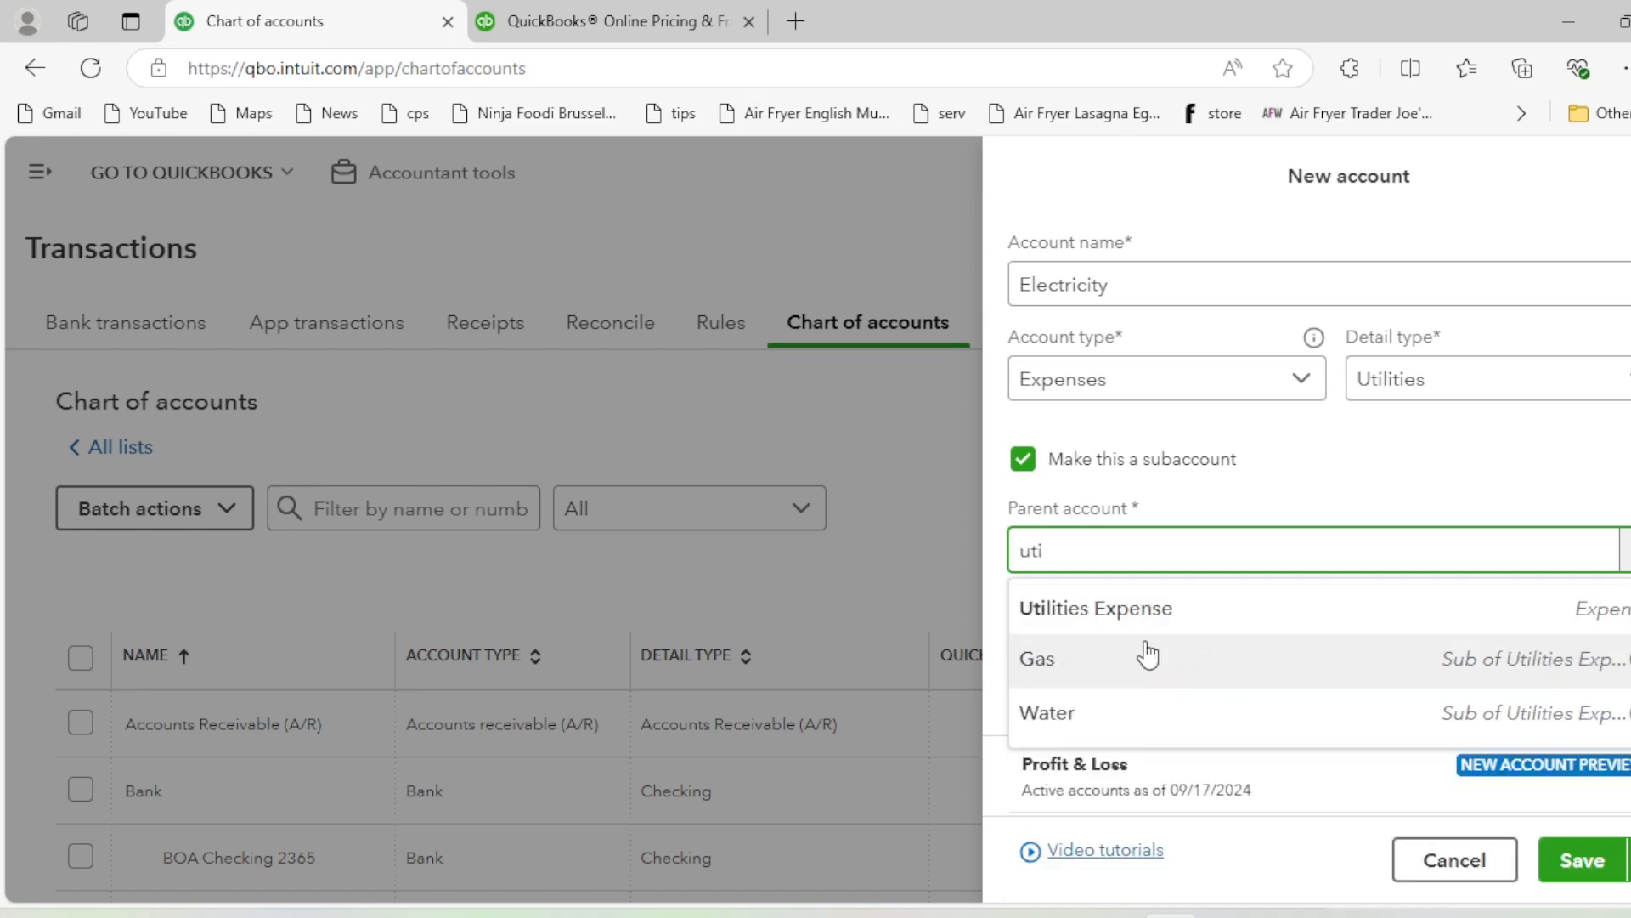
click(1143, 610)
click(1586, 860)
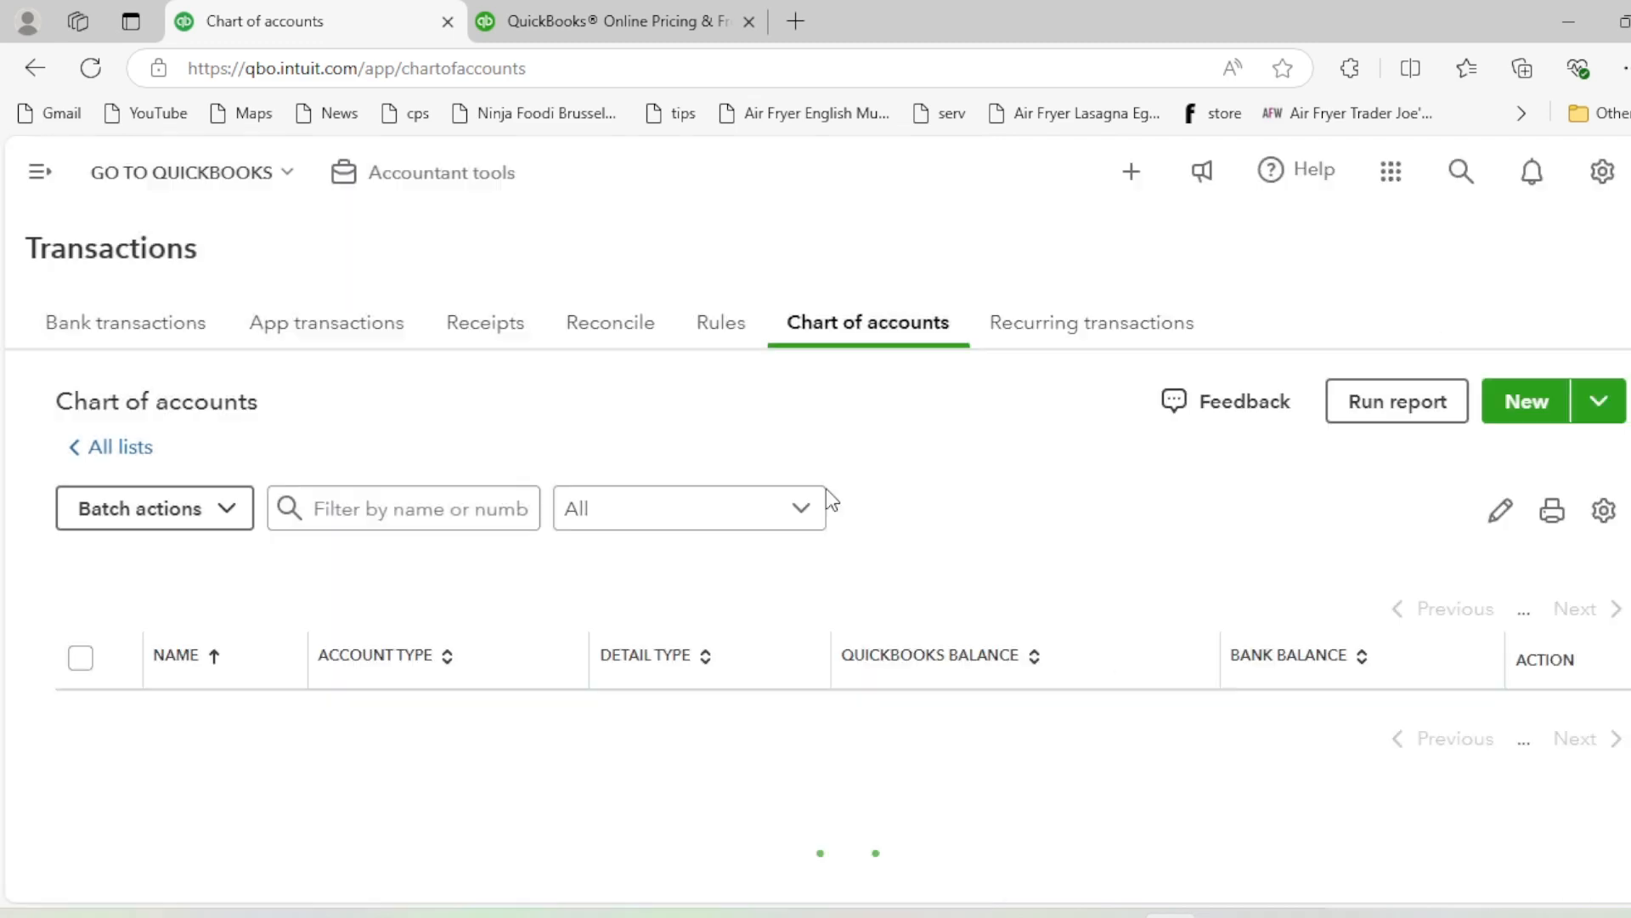
Check the subaccounts under Utilities Expense and search the chart of accounts for "comm", clearing the filter again
scroll(651, 605, down, 2)
scroll(628, 747, up, 2)
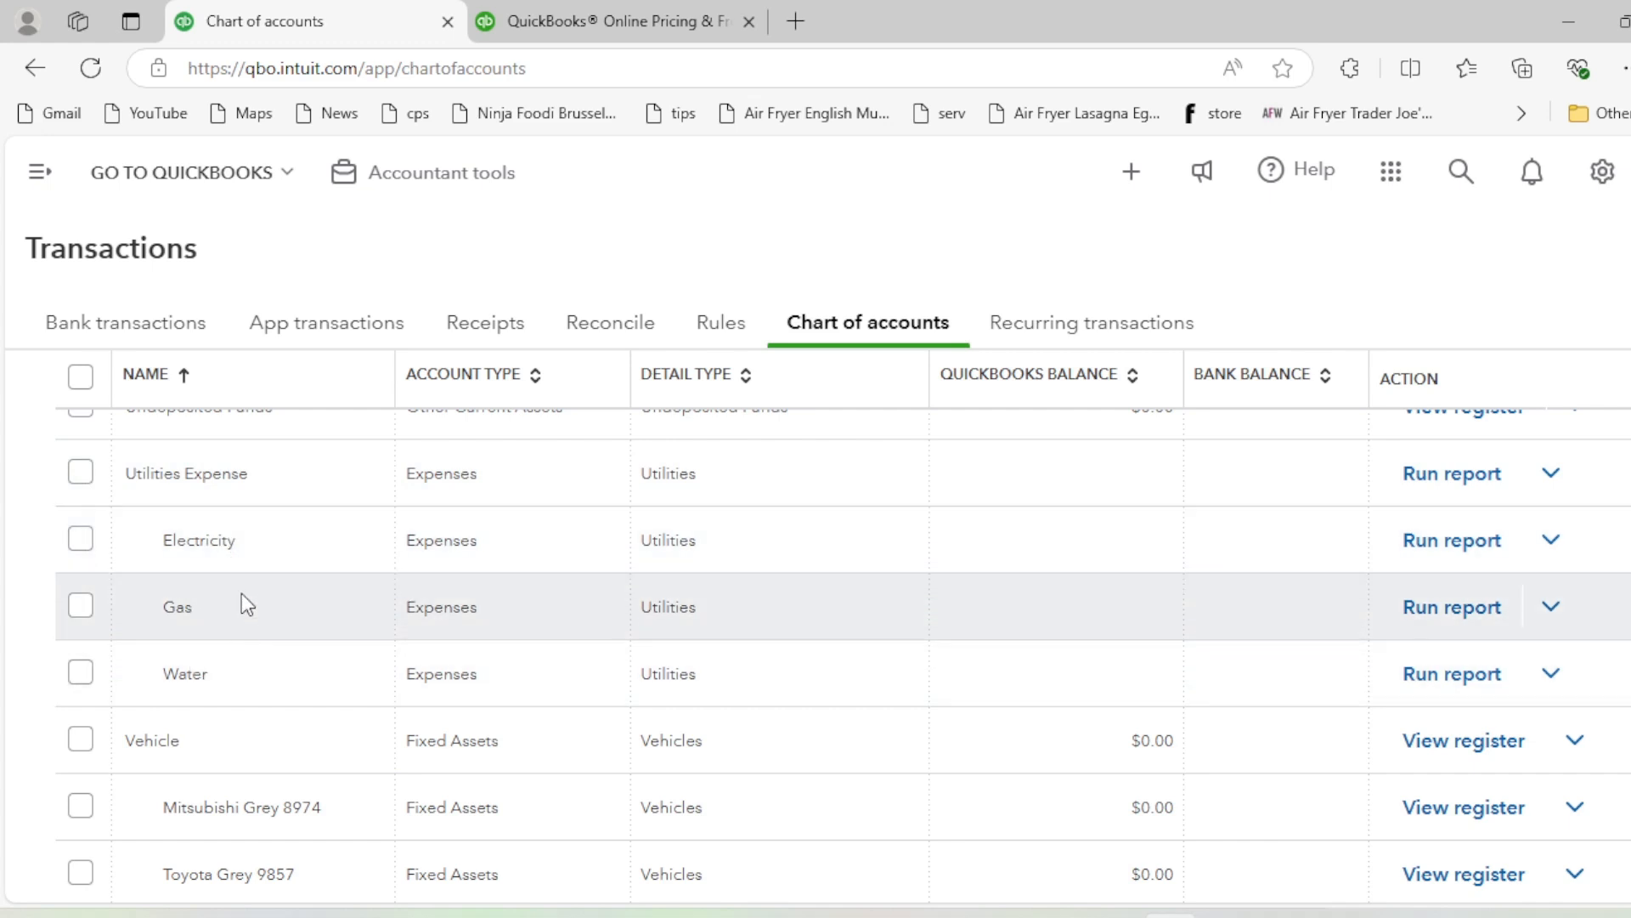
scroll(1126, 607, up, 20)
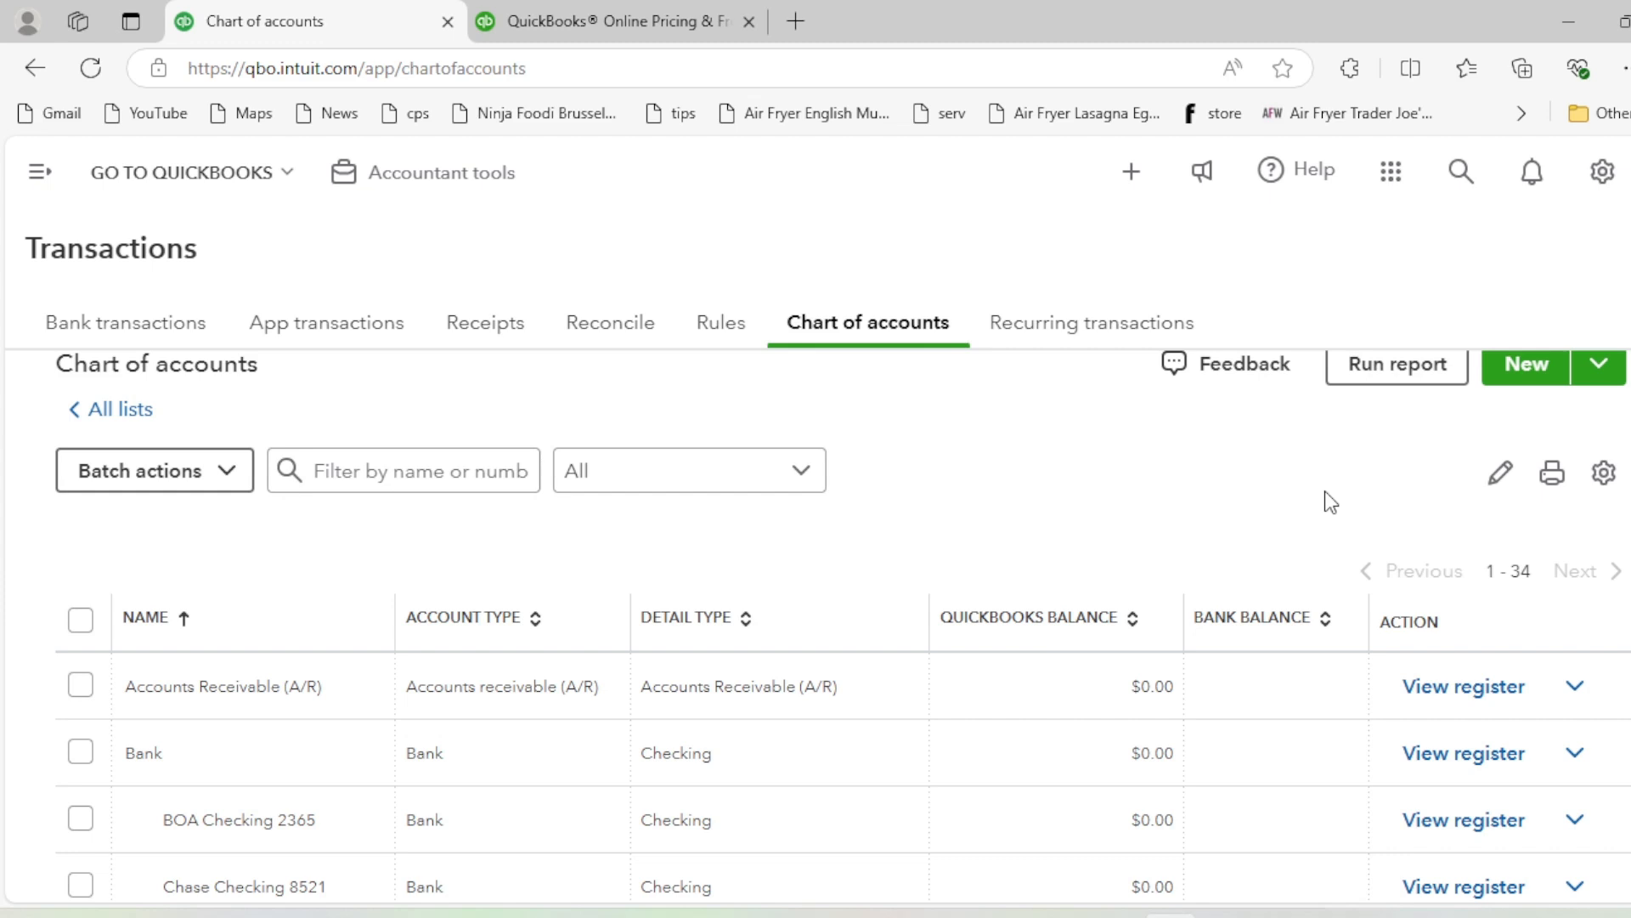
click(361, 469)
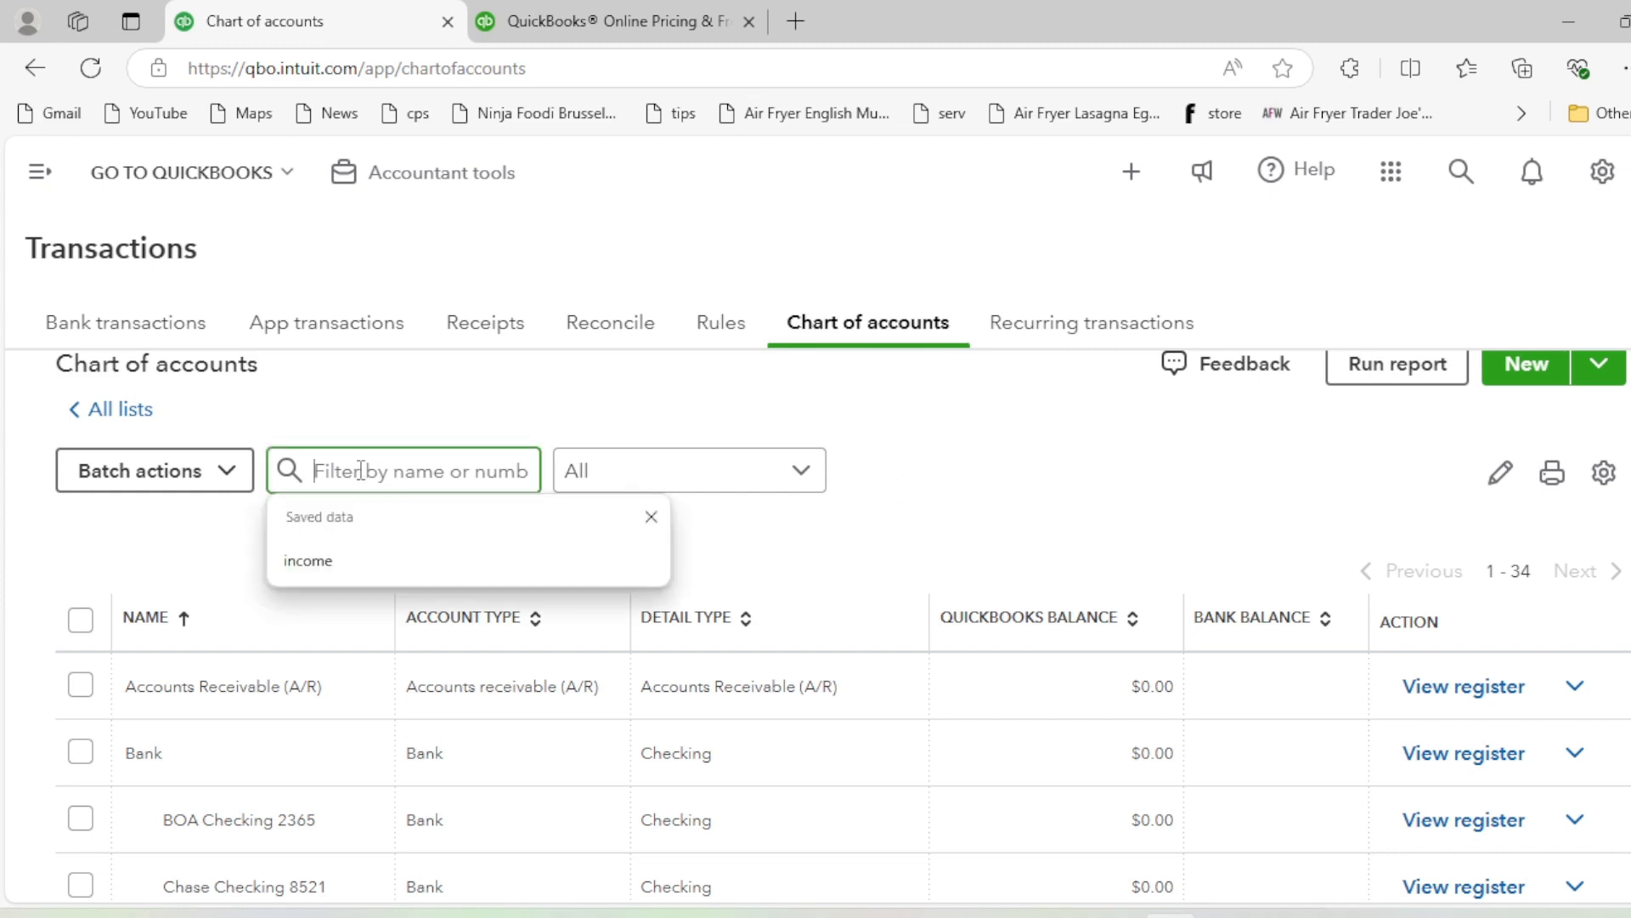
text(comm)
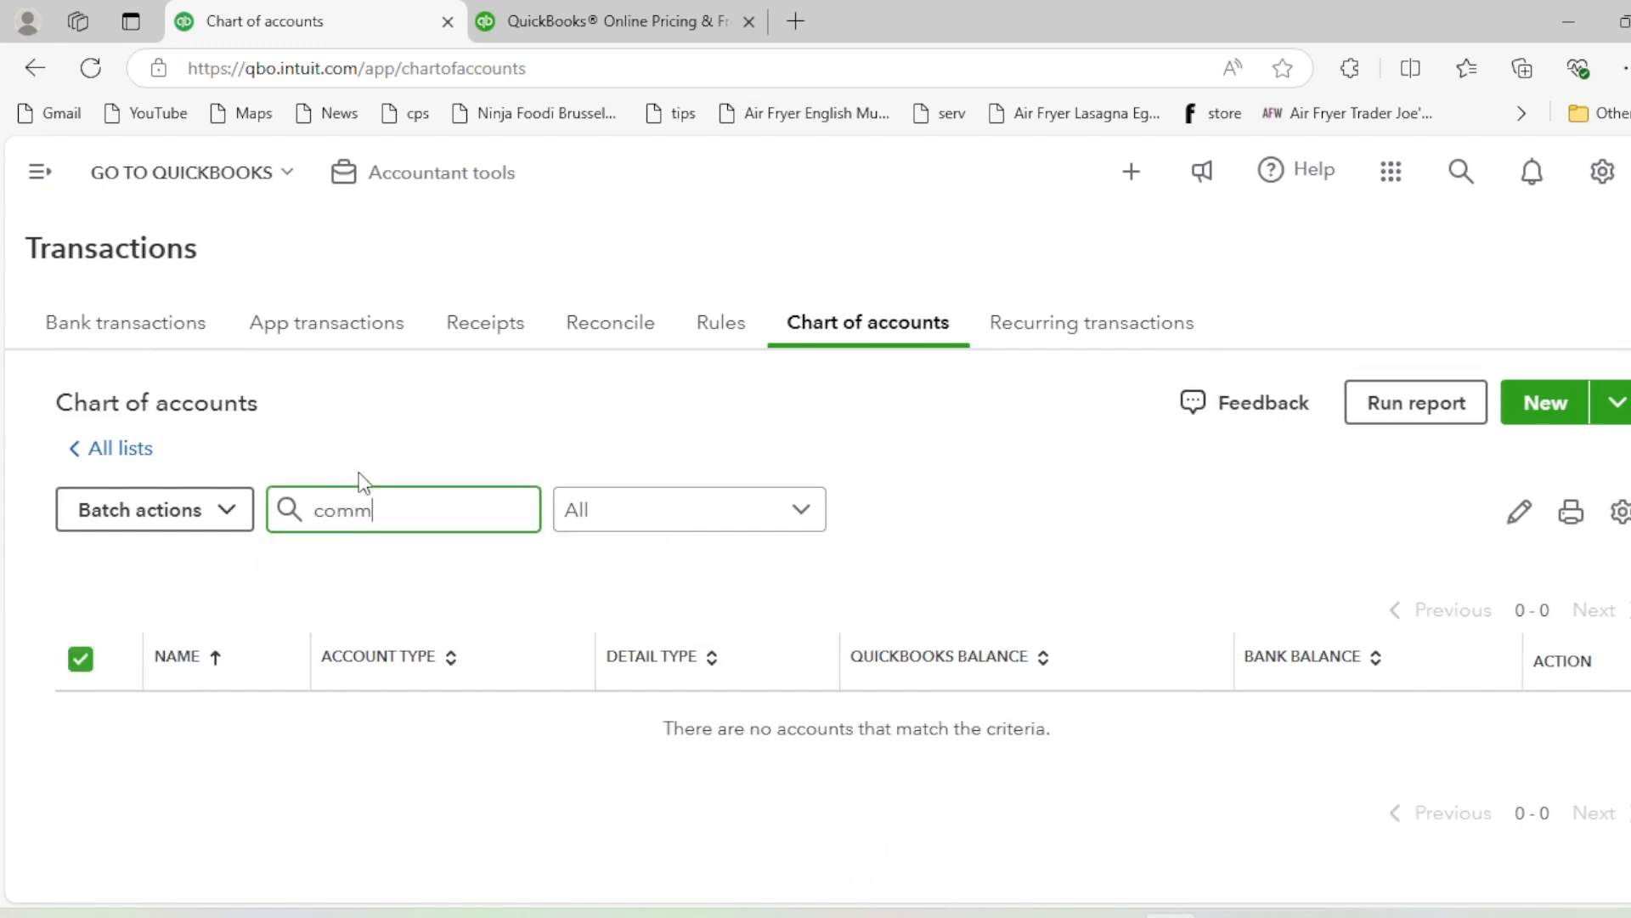
drag(374, 510, 273, 510)
key(BackSpace)
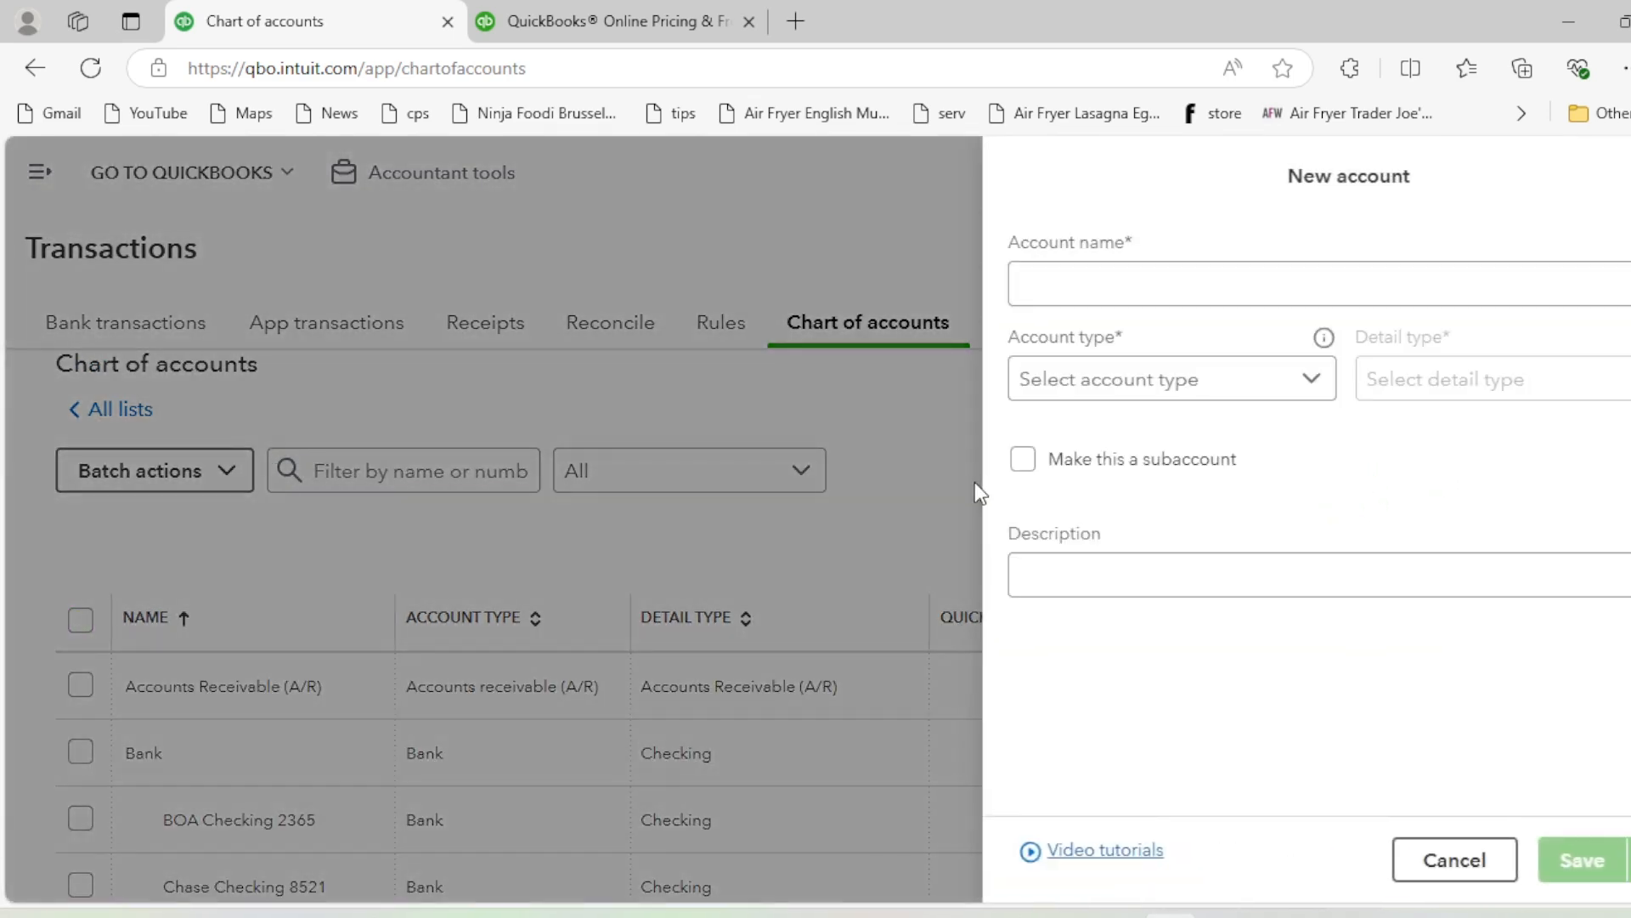
Name the new account Communication and set its account type to Expenses
click(1154, 287)
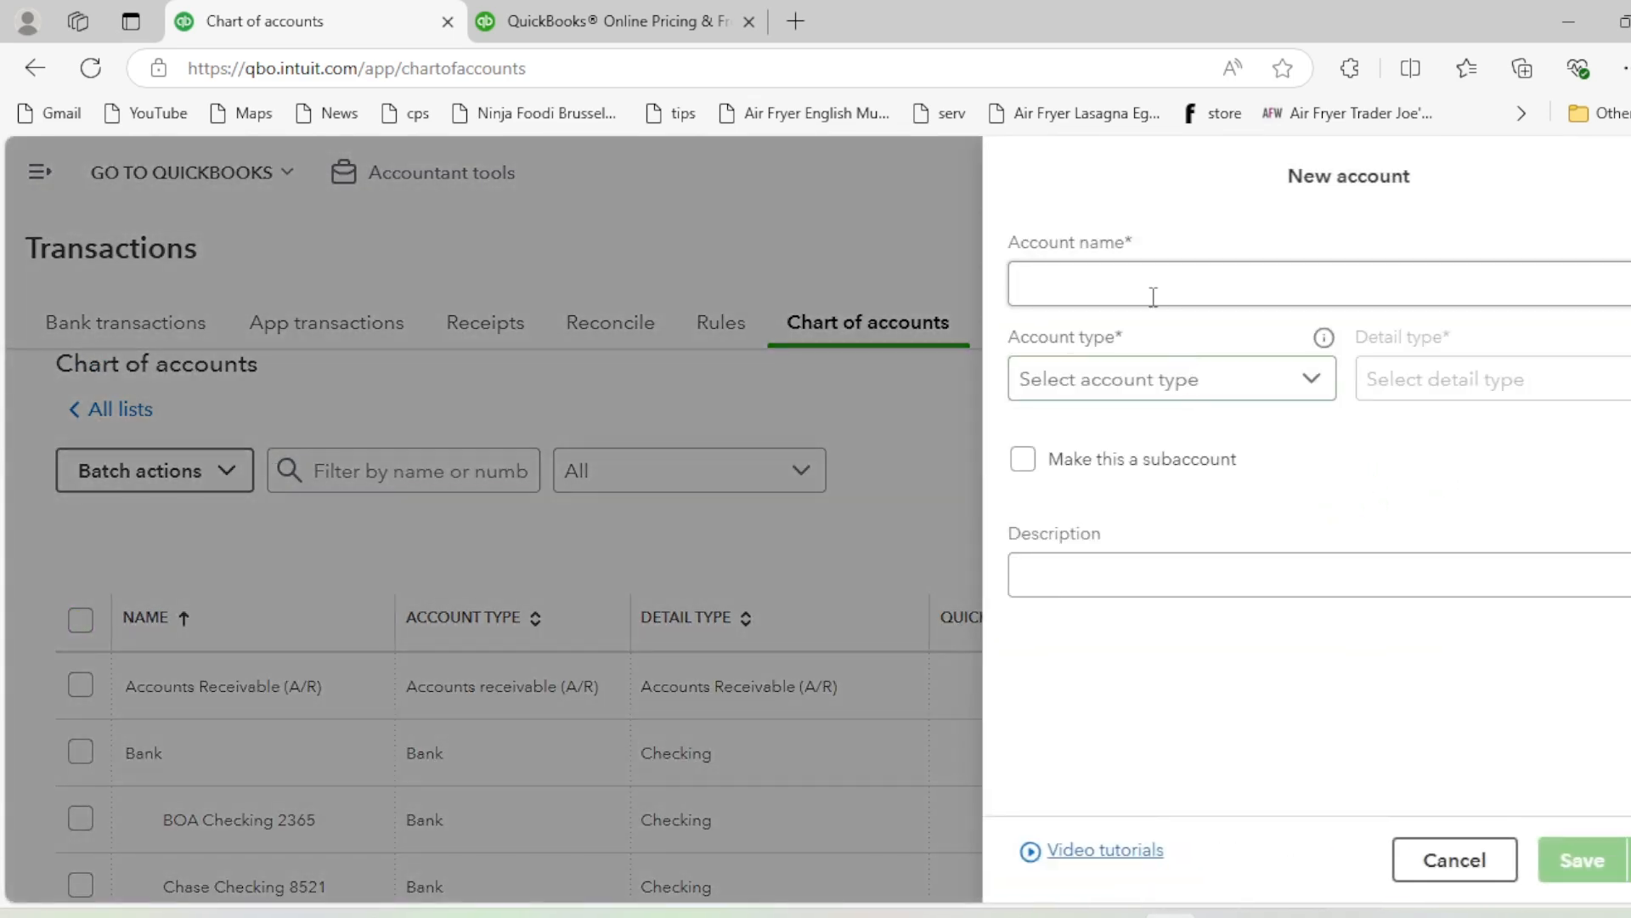
text(Communicat)
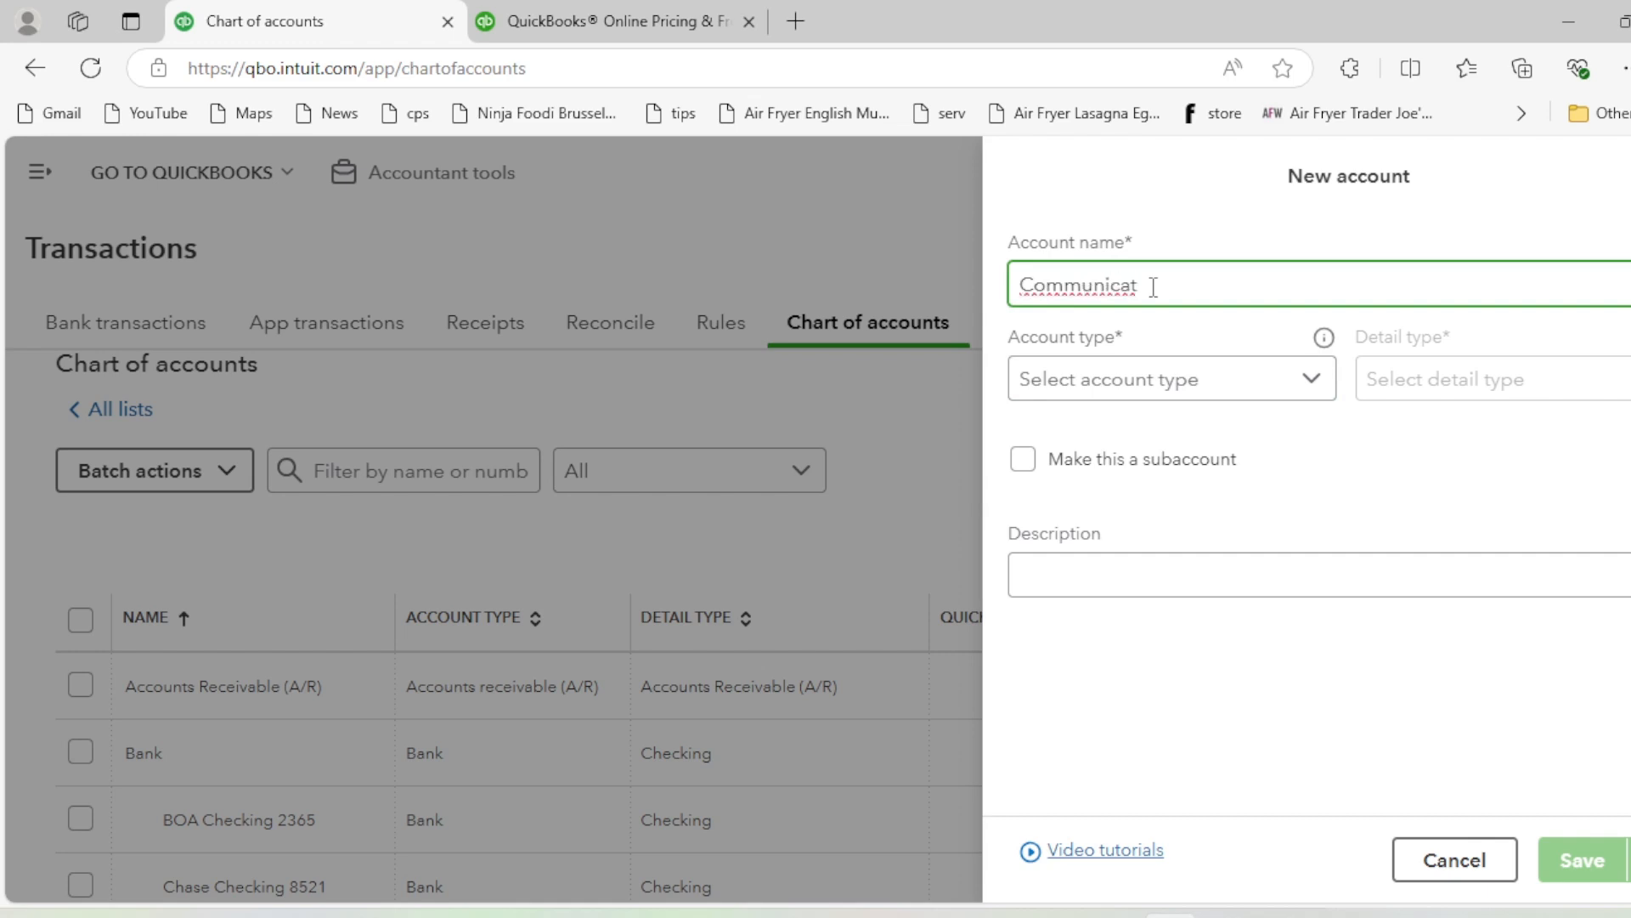
text(ion)
click(1113, 382)
key(e)
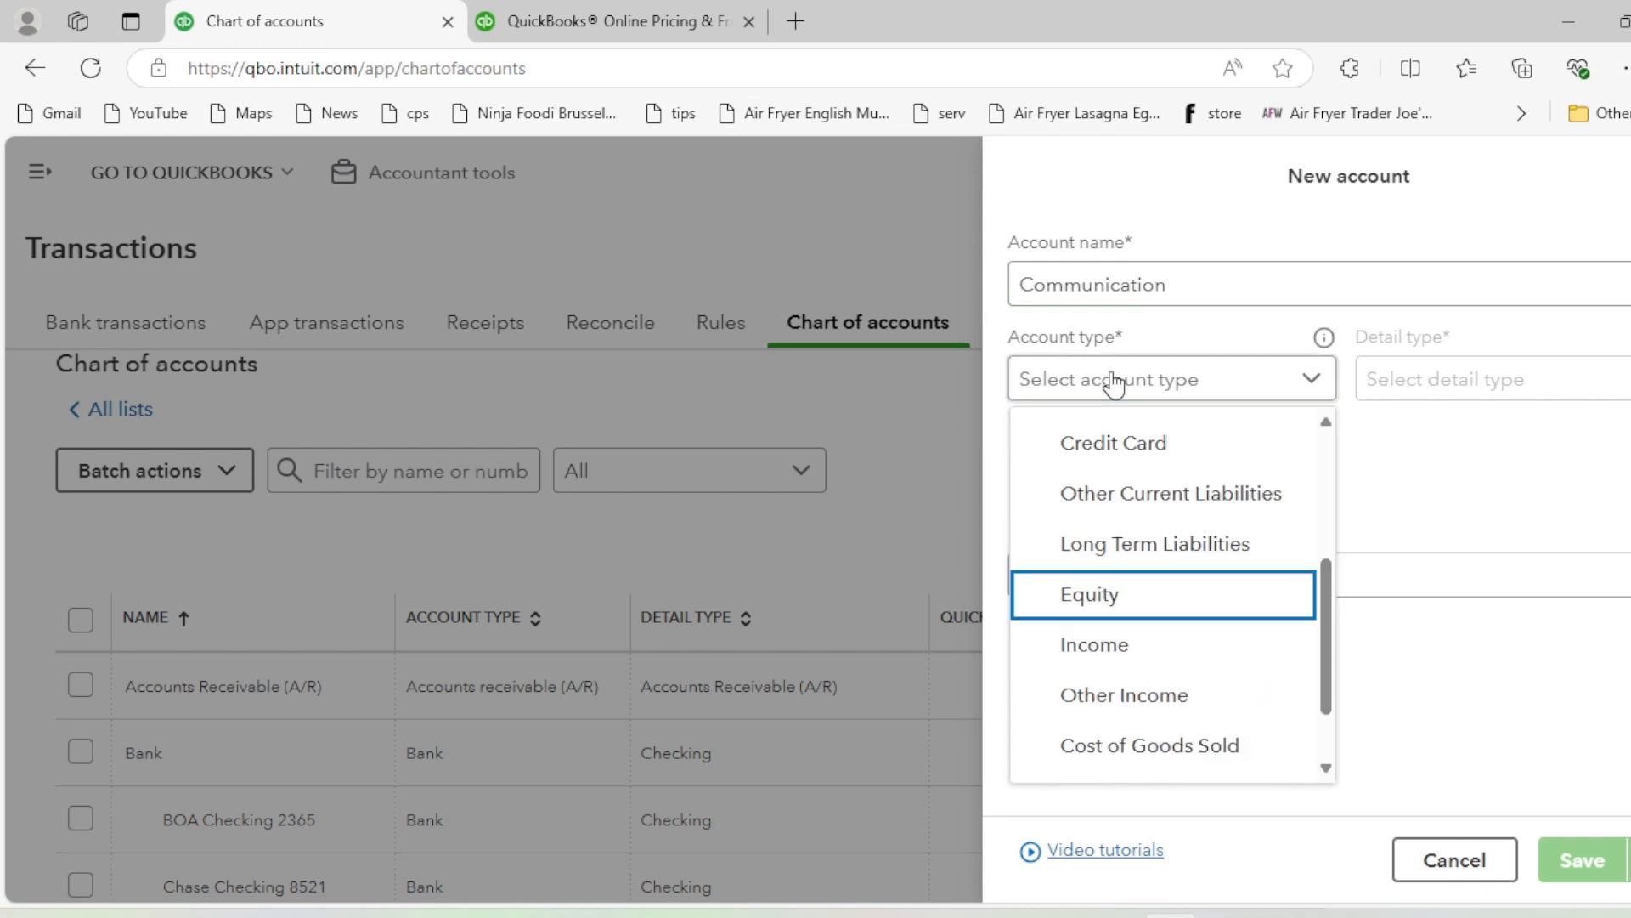
scroll(1142, 649, down, 1)
click(1105, 700)
Set the Communication account's detail type to Communication and save the account
click(1461, 379)
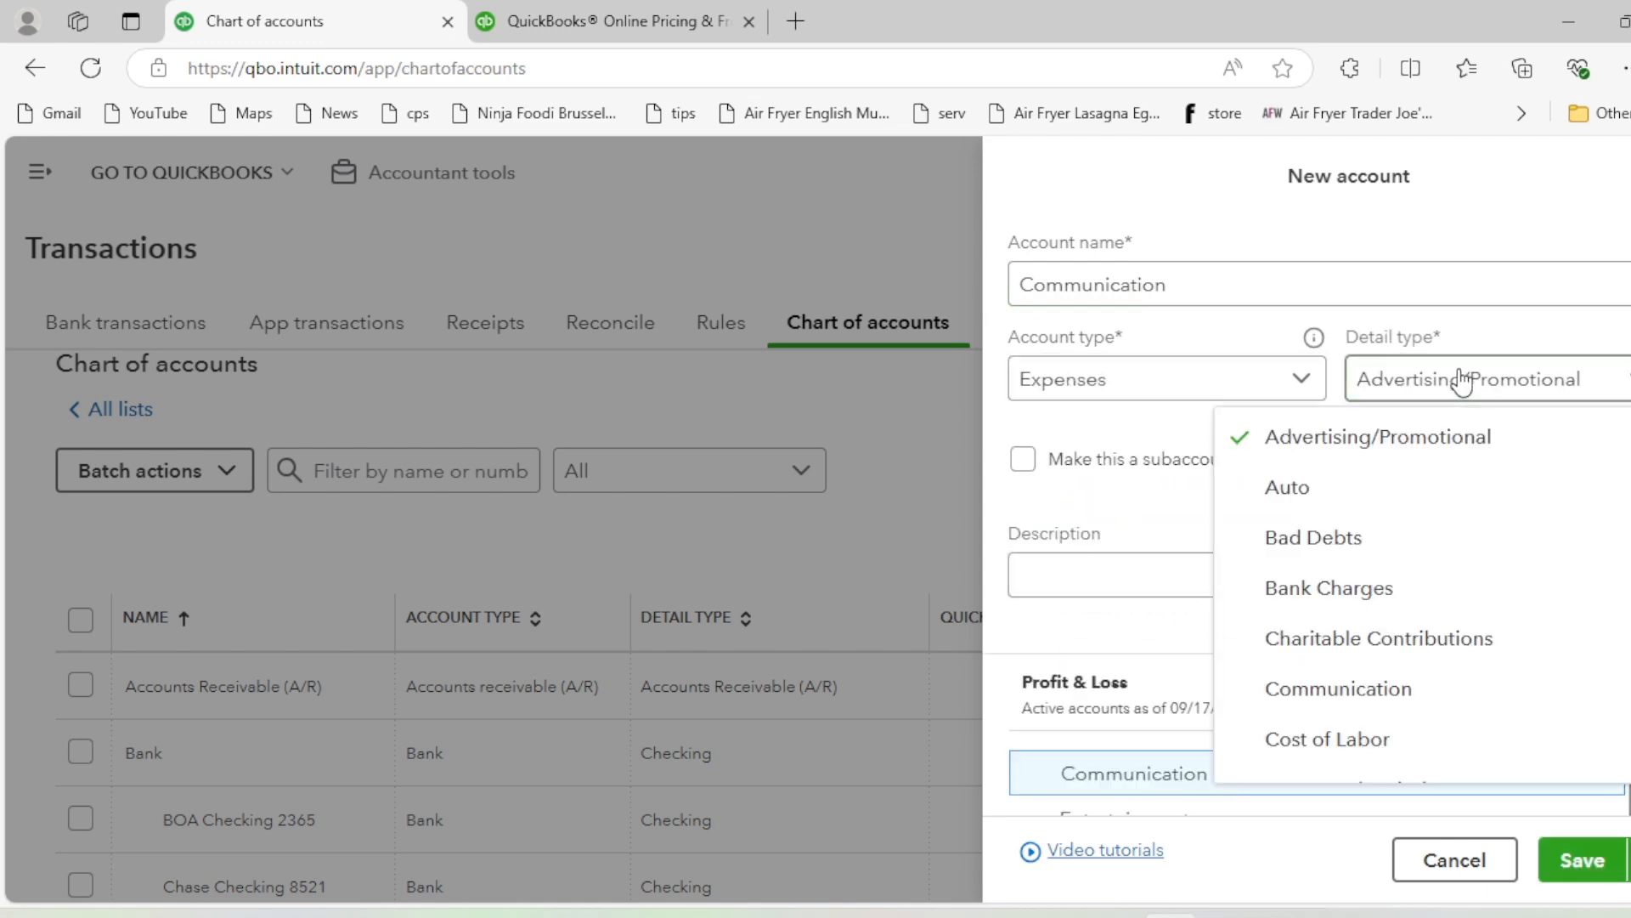
key(c)
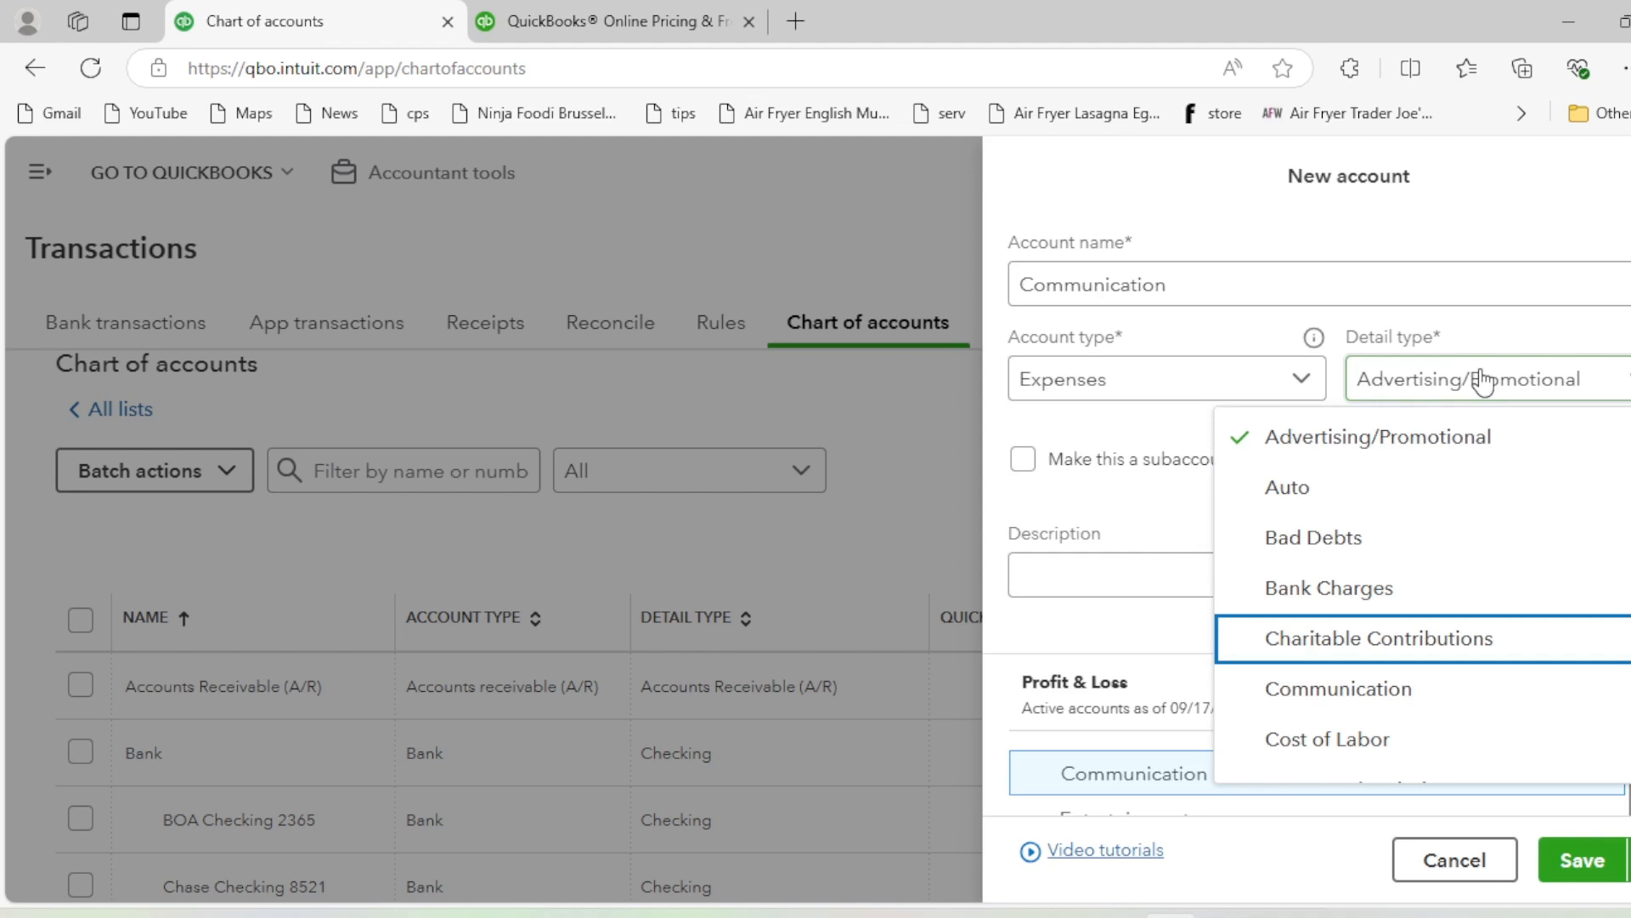
click(1434, 690)
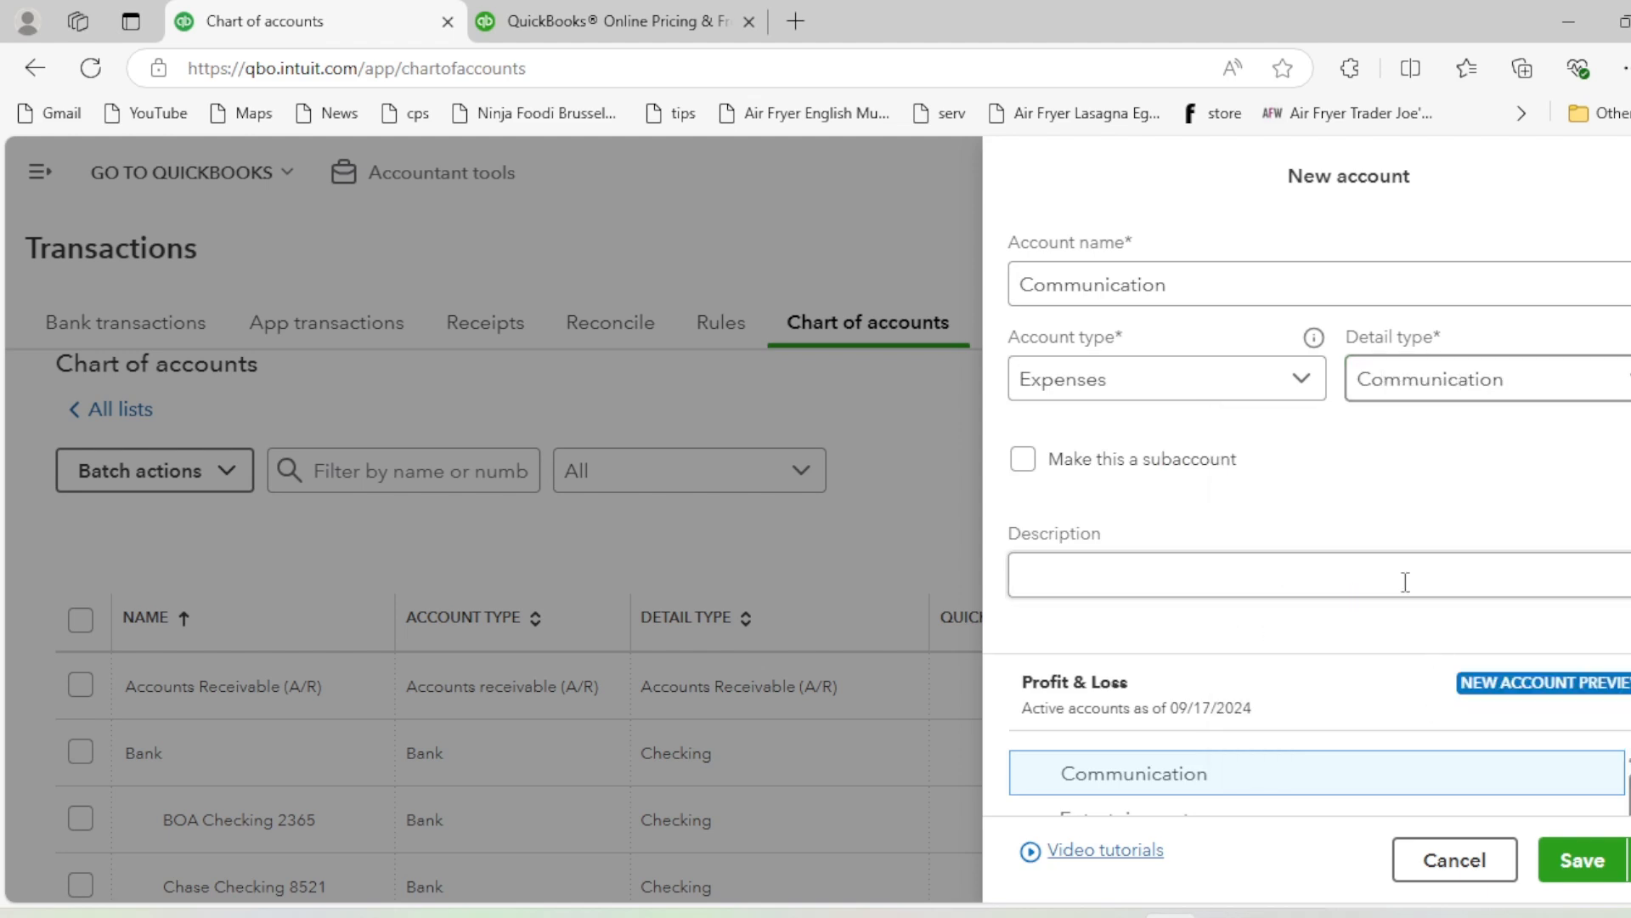
click(1582, 860)
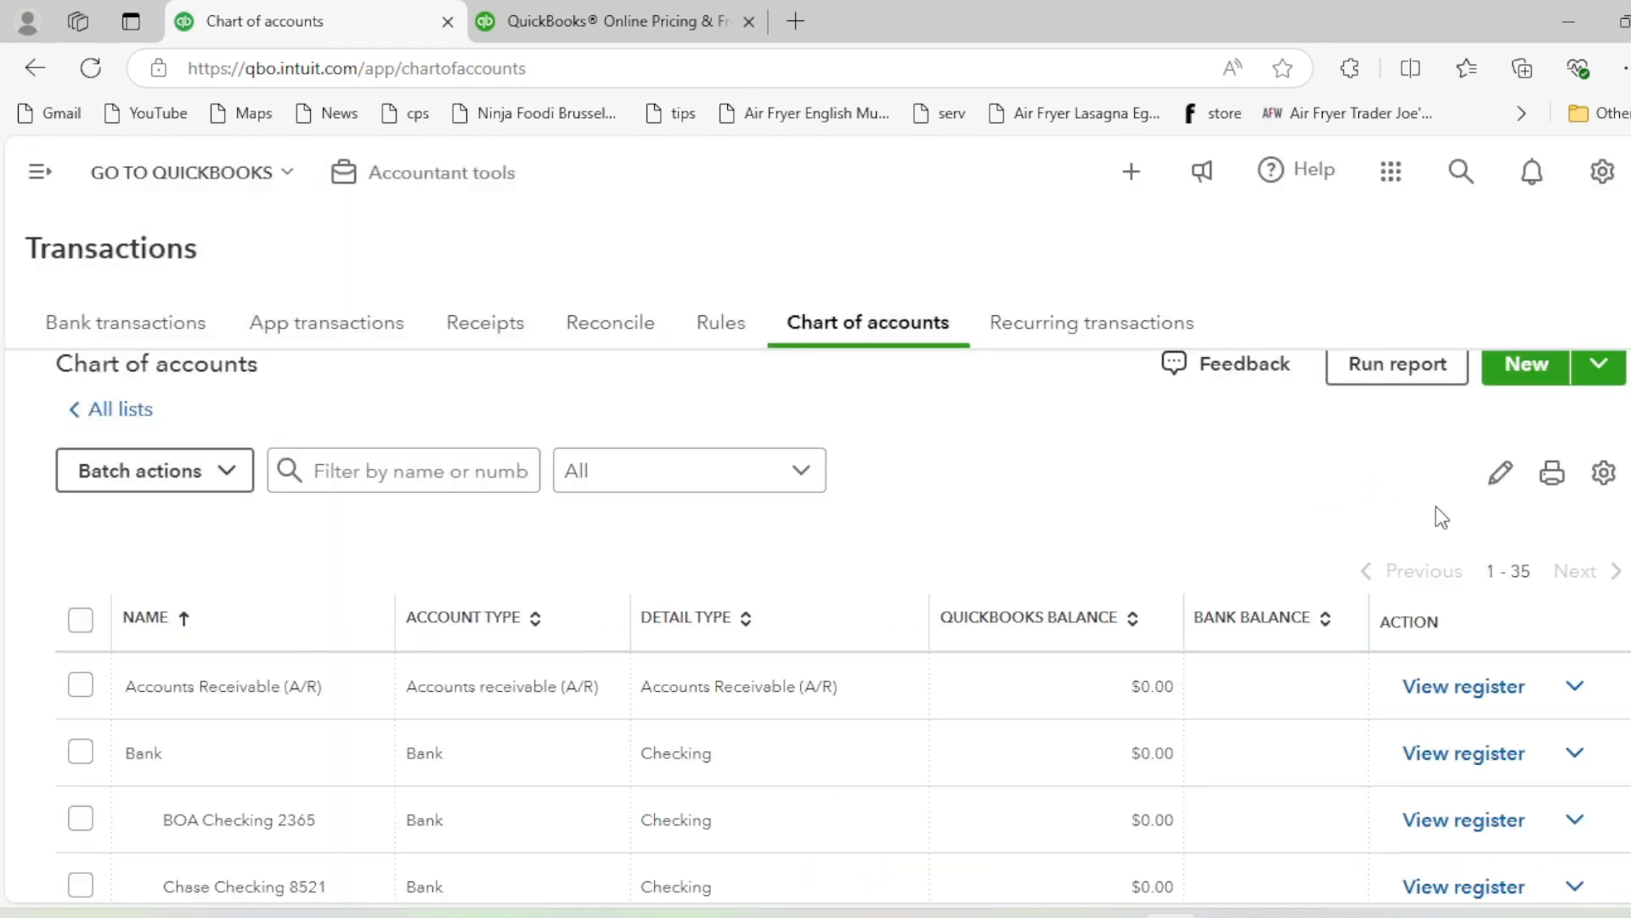
Start another new account in the chart of accounts and name it Mobile Recharge
click(1500, 410)
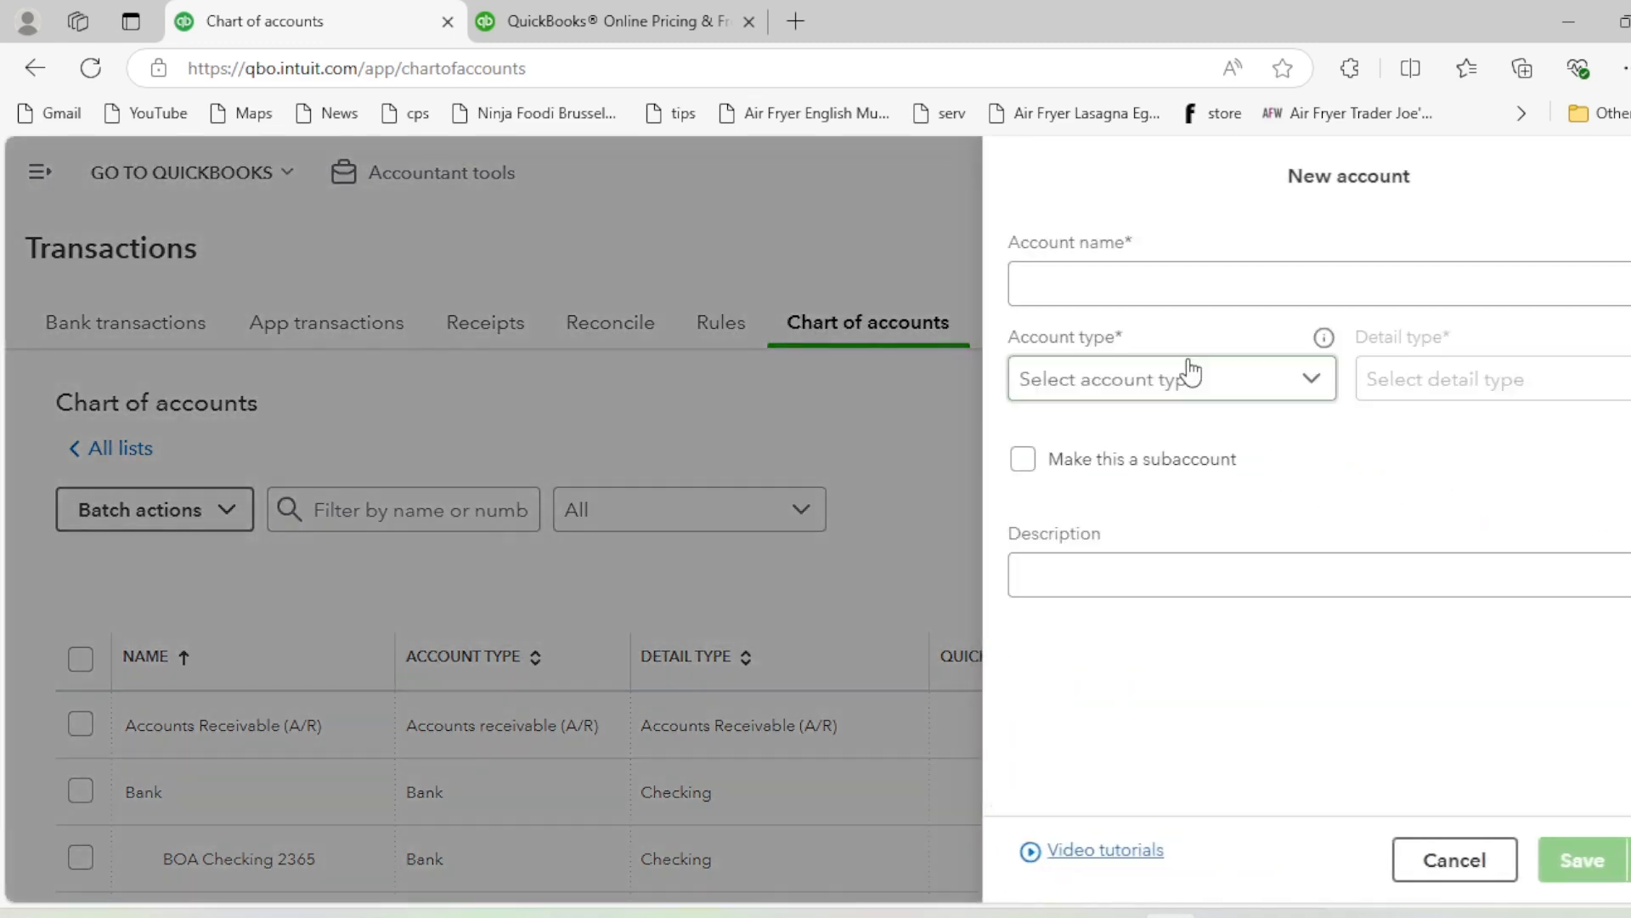
click(1158, 282)
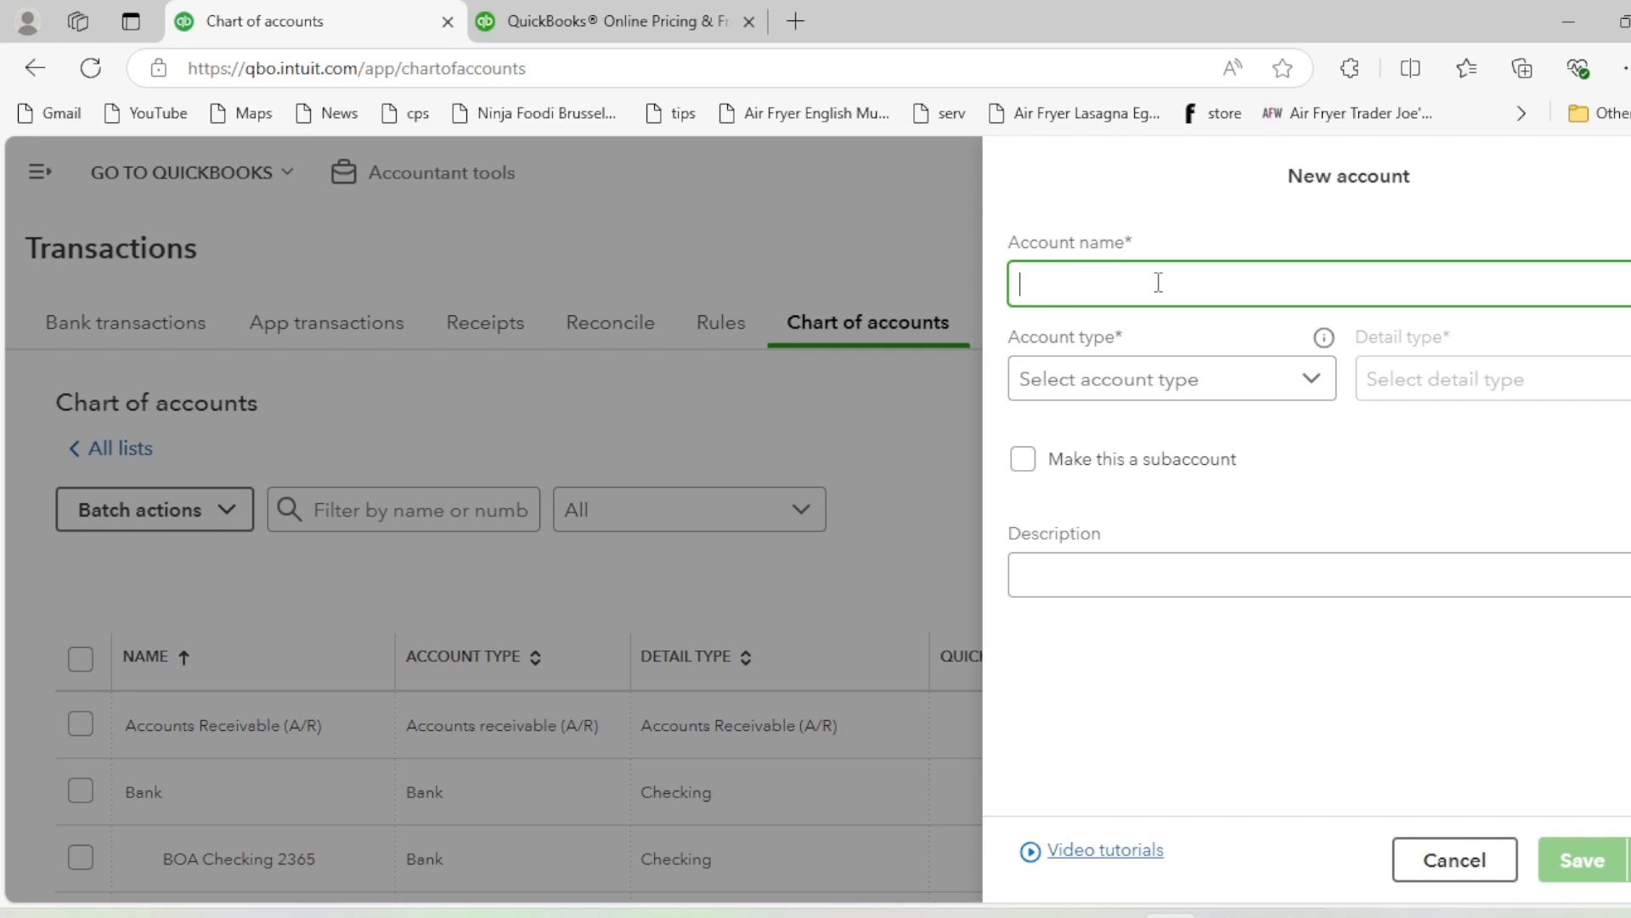
text(Mobile recharge)
key(BackSpace)
text(R)
click(1109, 390)
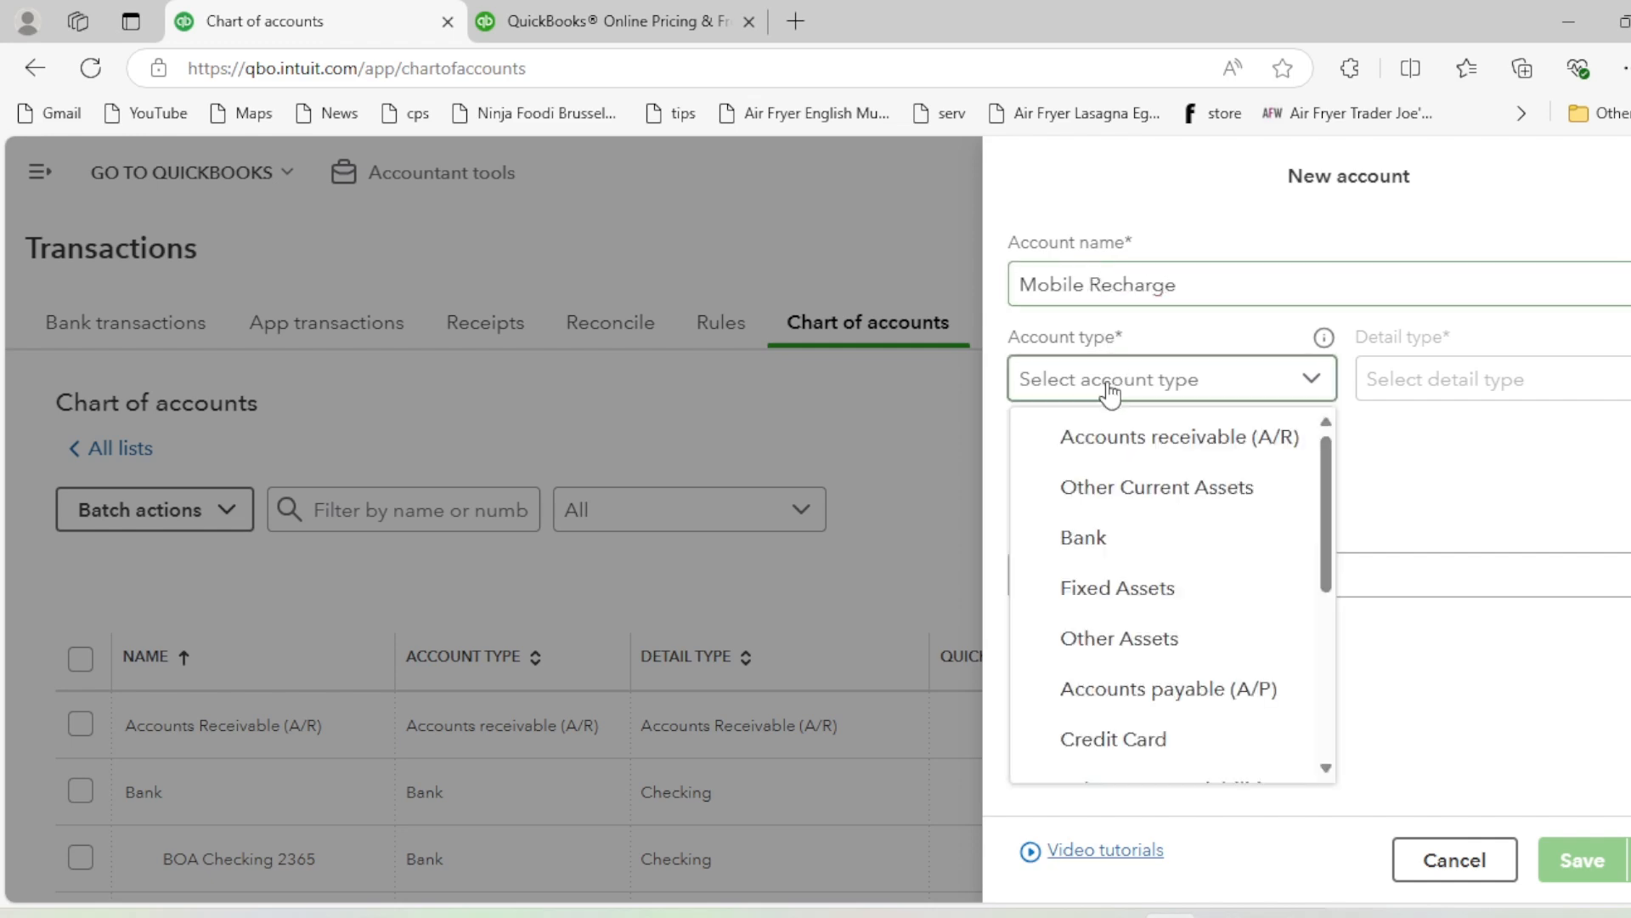
key(e)
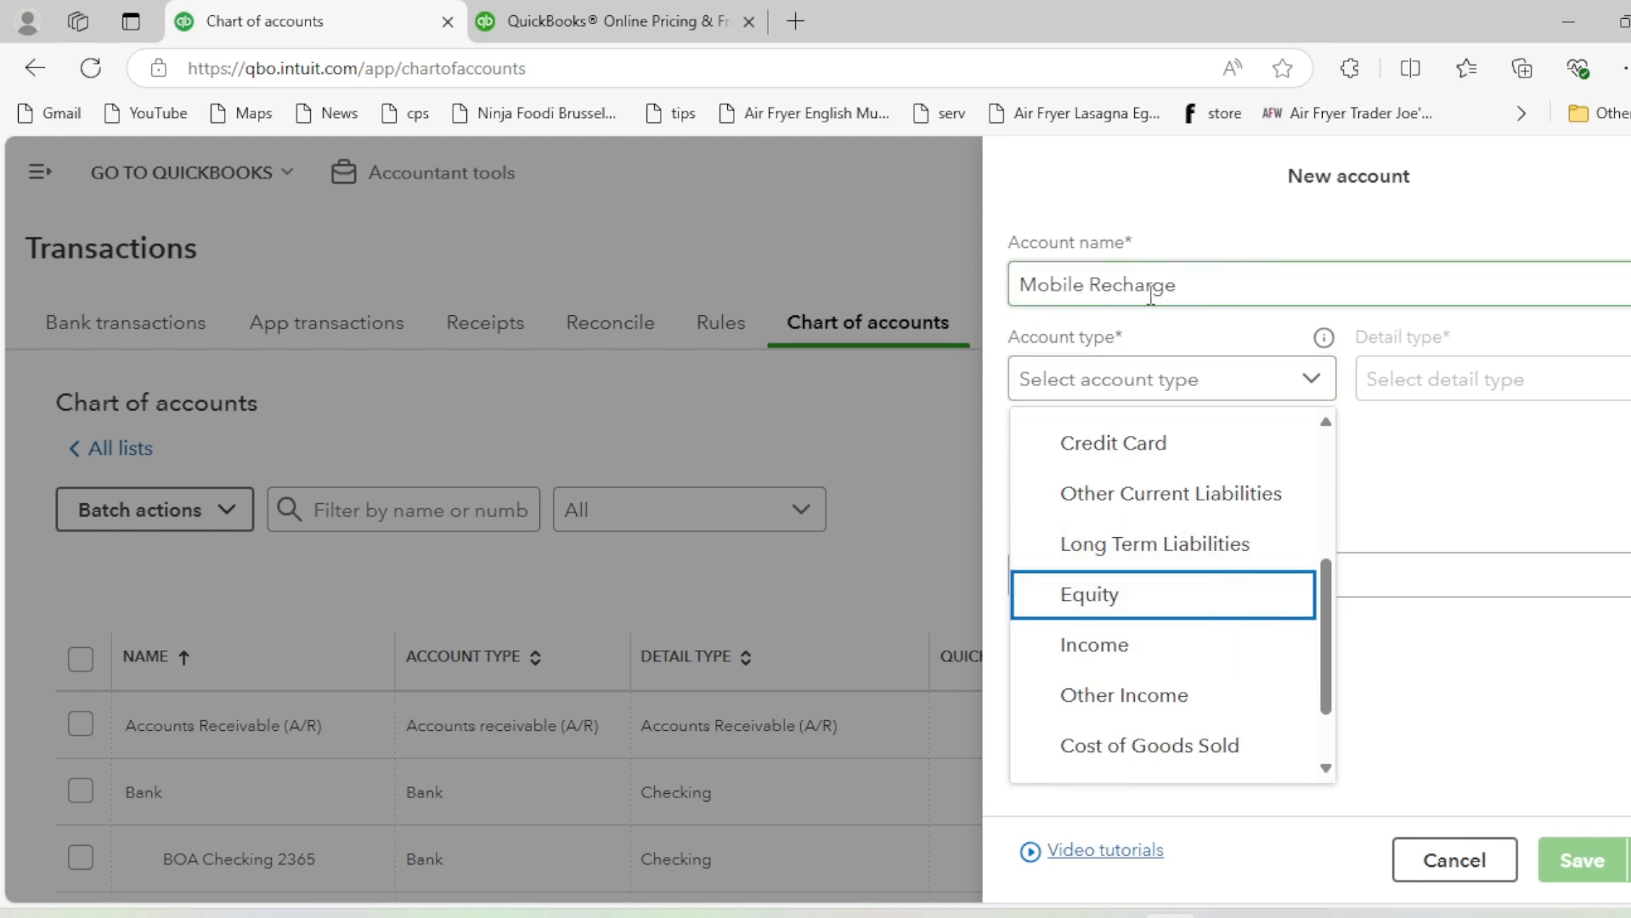
scroll(1224, 612, down, 1)
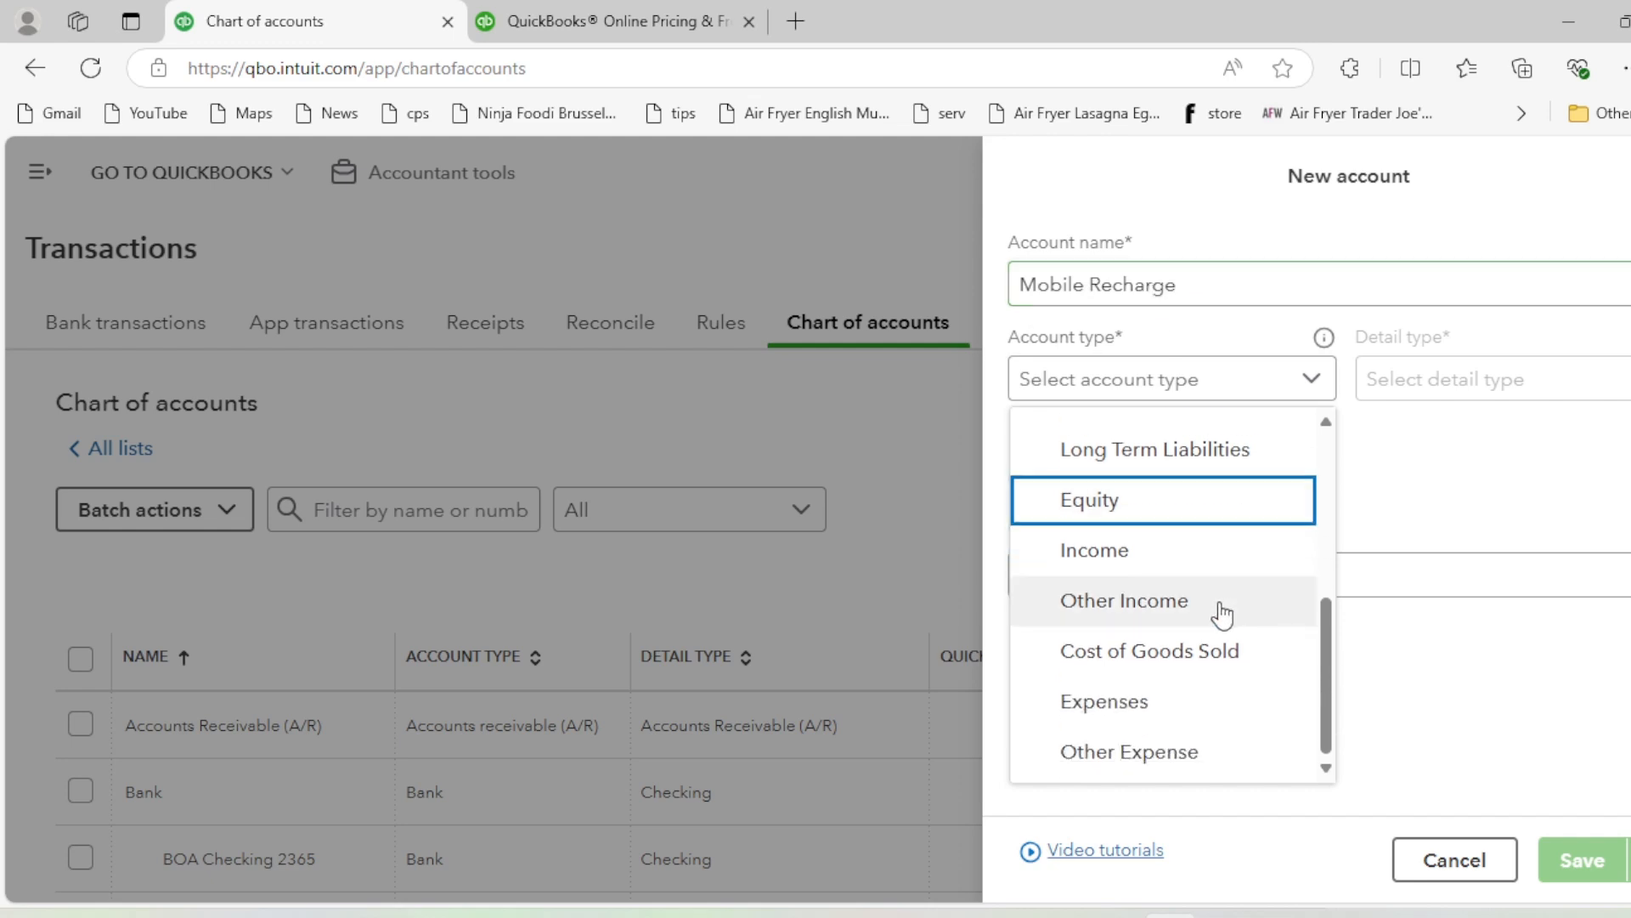
click(1165, 695)
click(1407, 392)
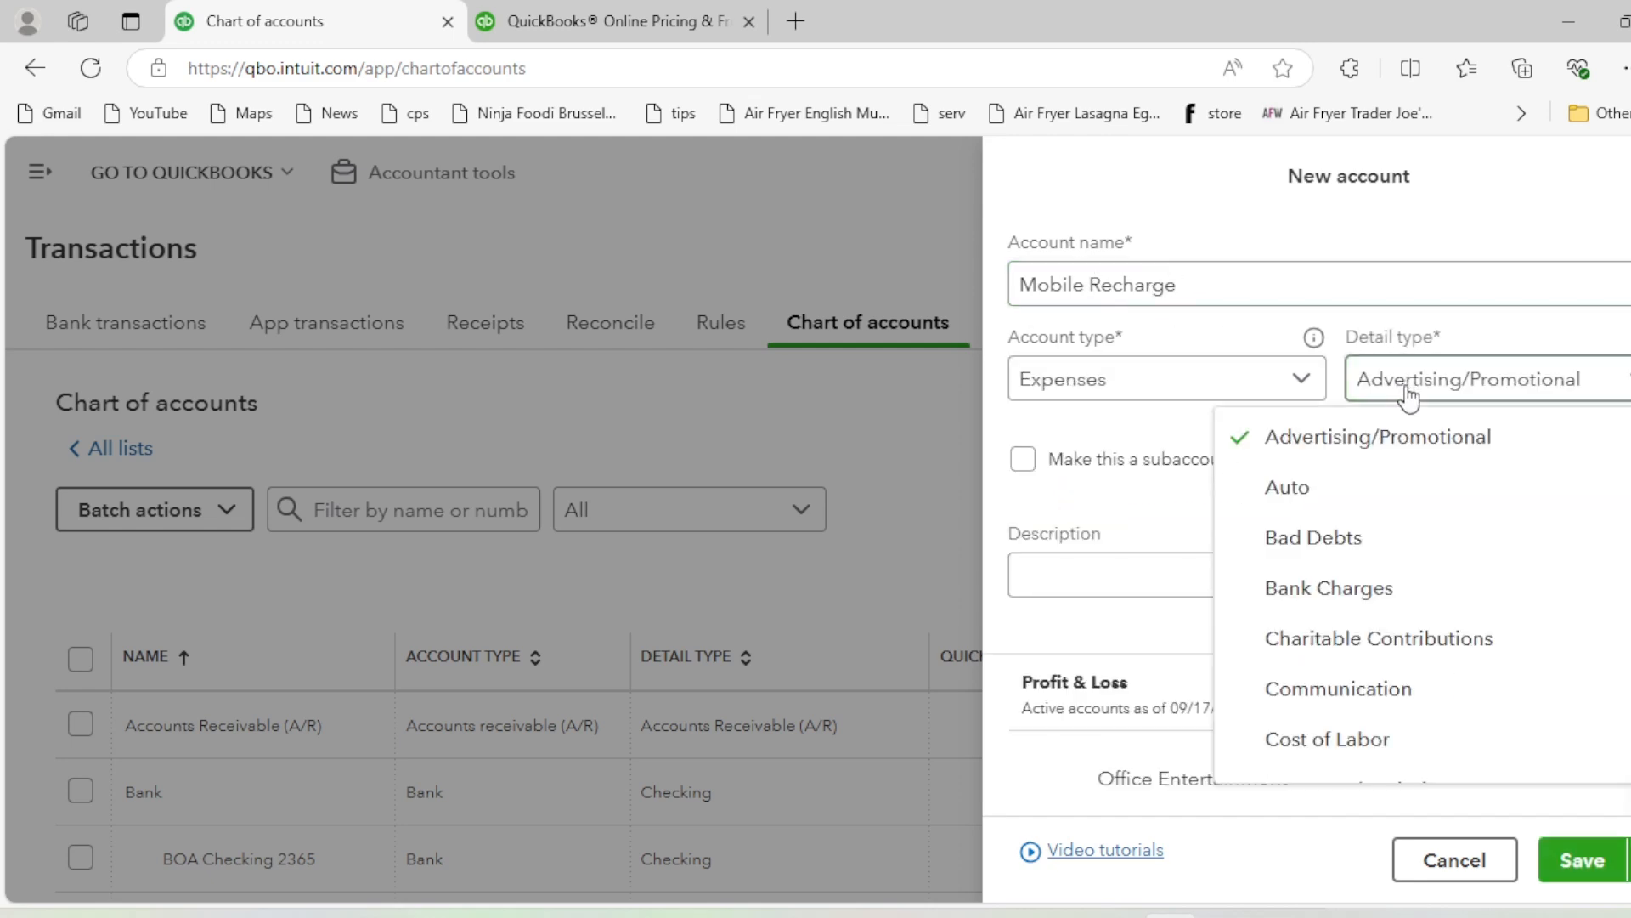
text(co)
click(1519, 703)
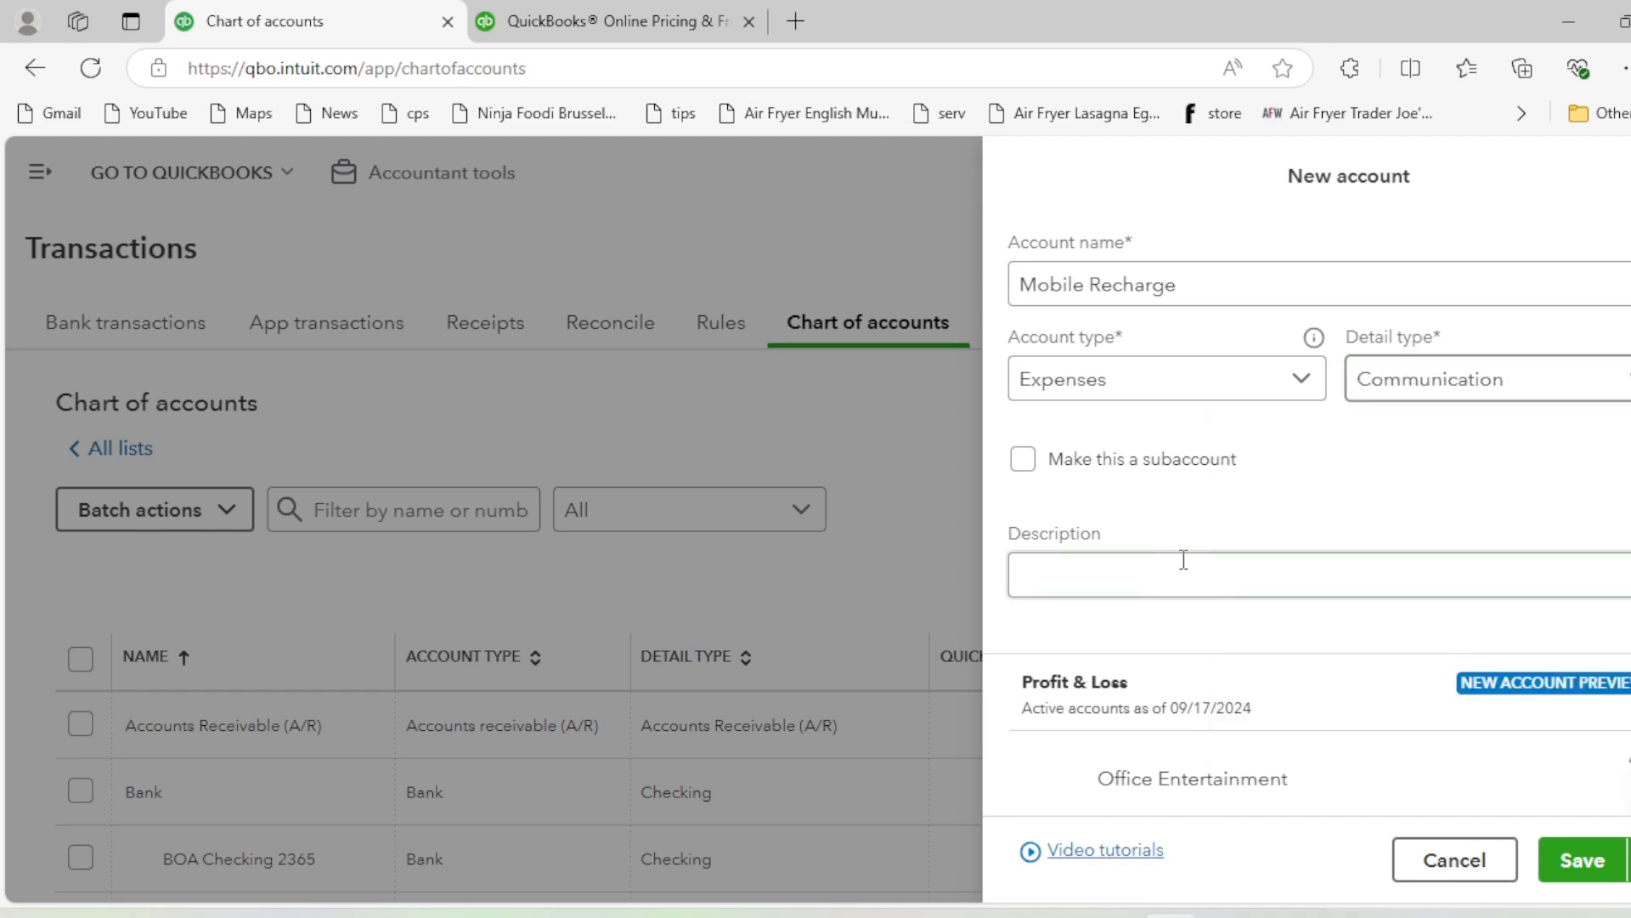
Make Mobile Recharge a subaccount of the Communication parent account and save it
click(1058, 474)
click(1110, 549)
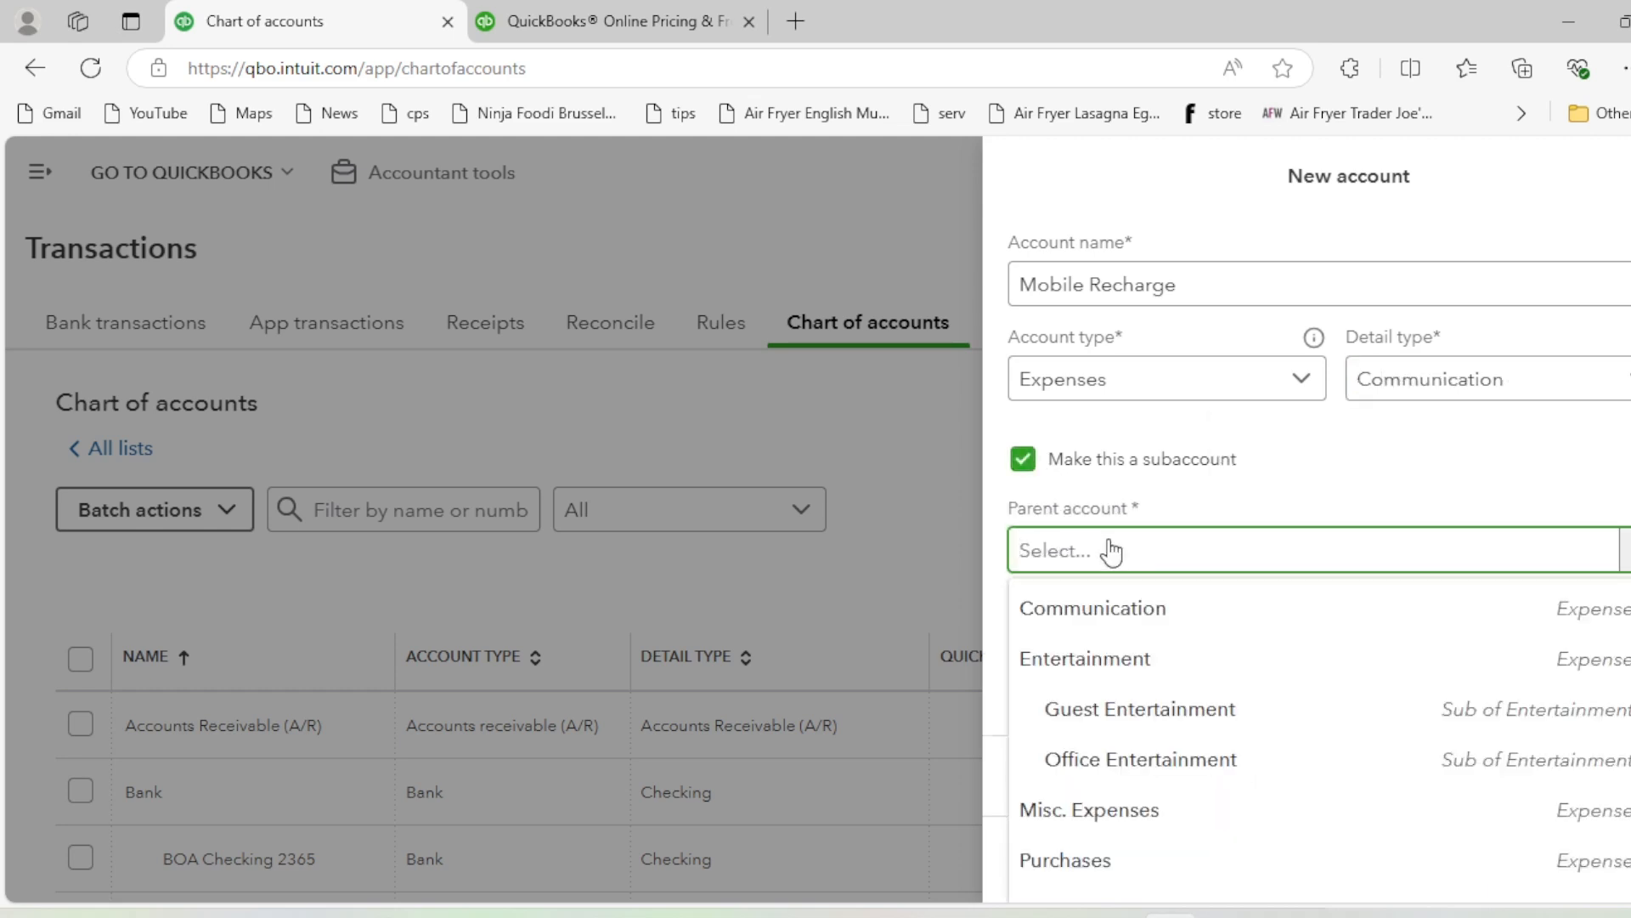
text(COMM)
click(1096, 609)
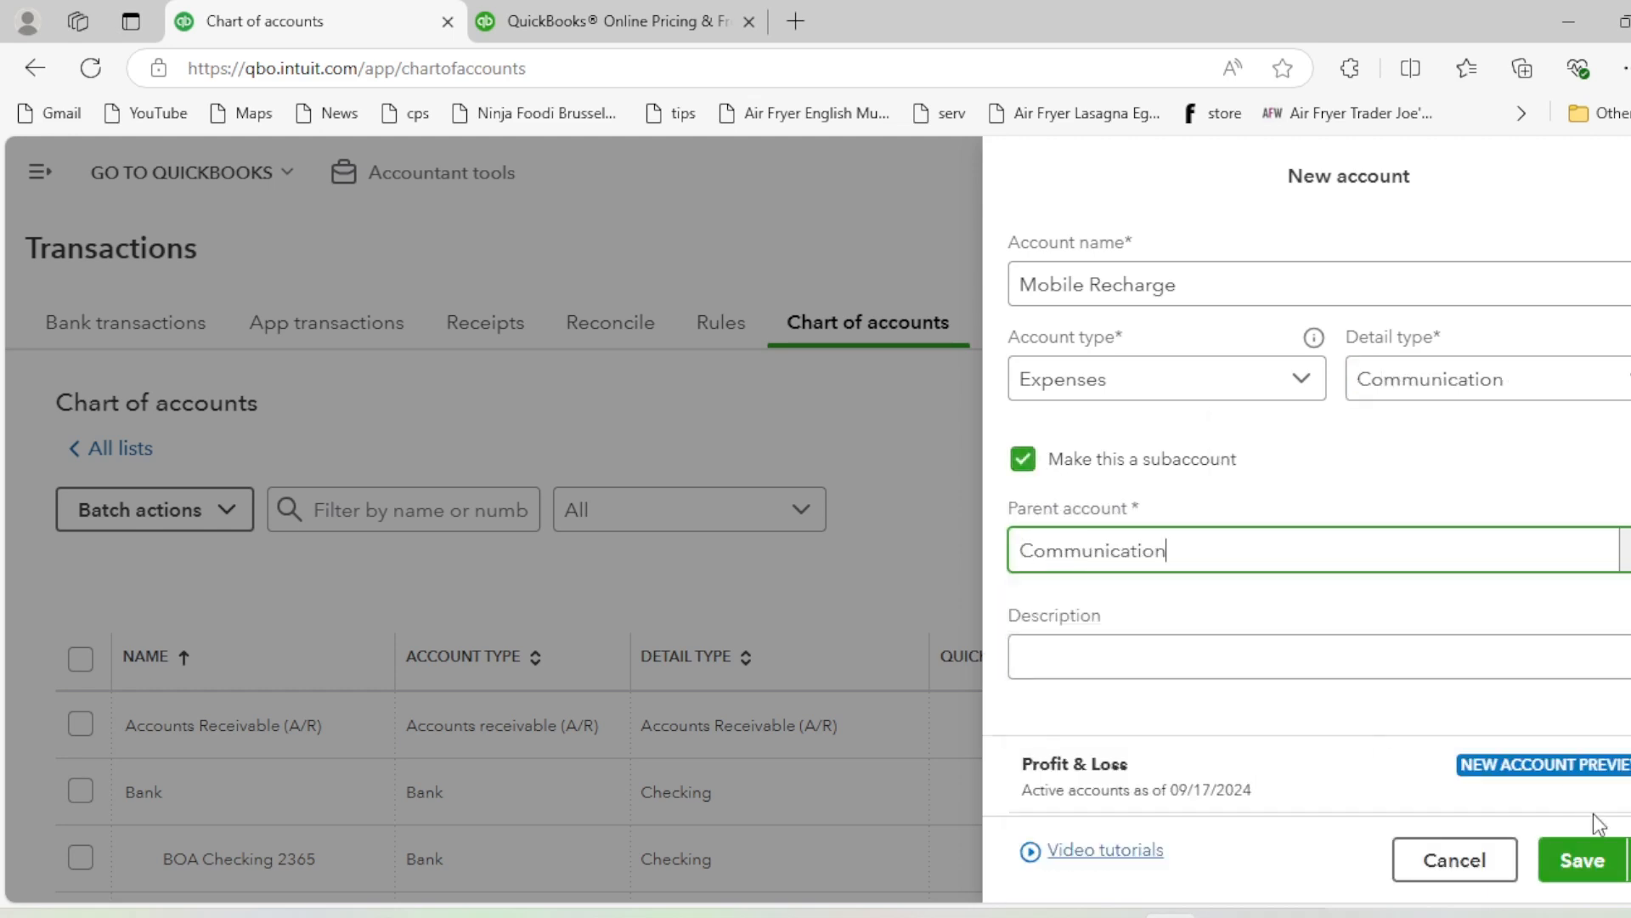
click(1581, 861)
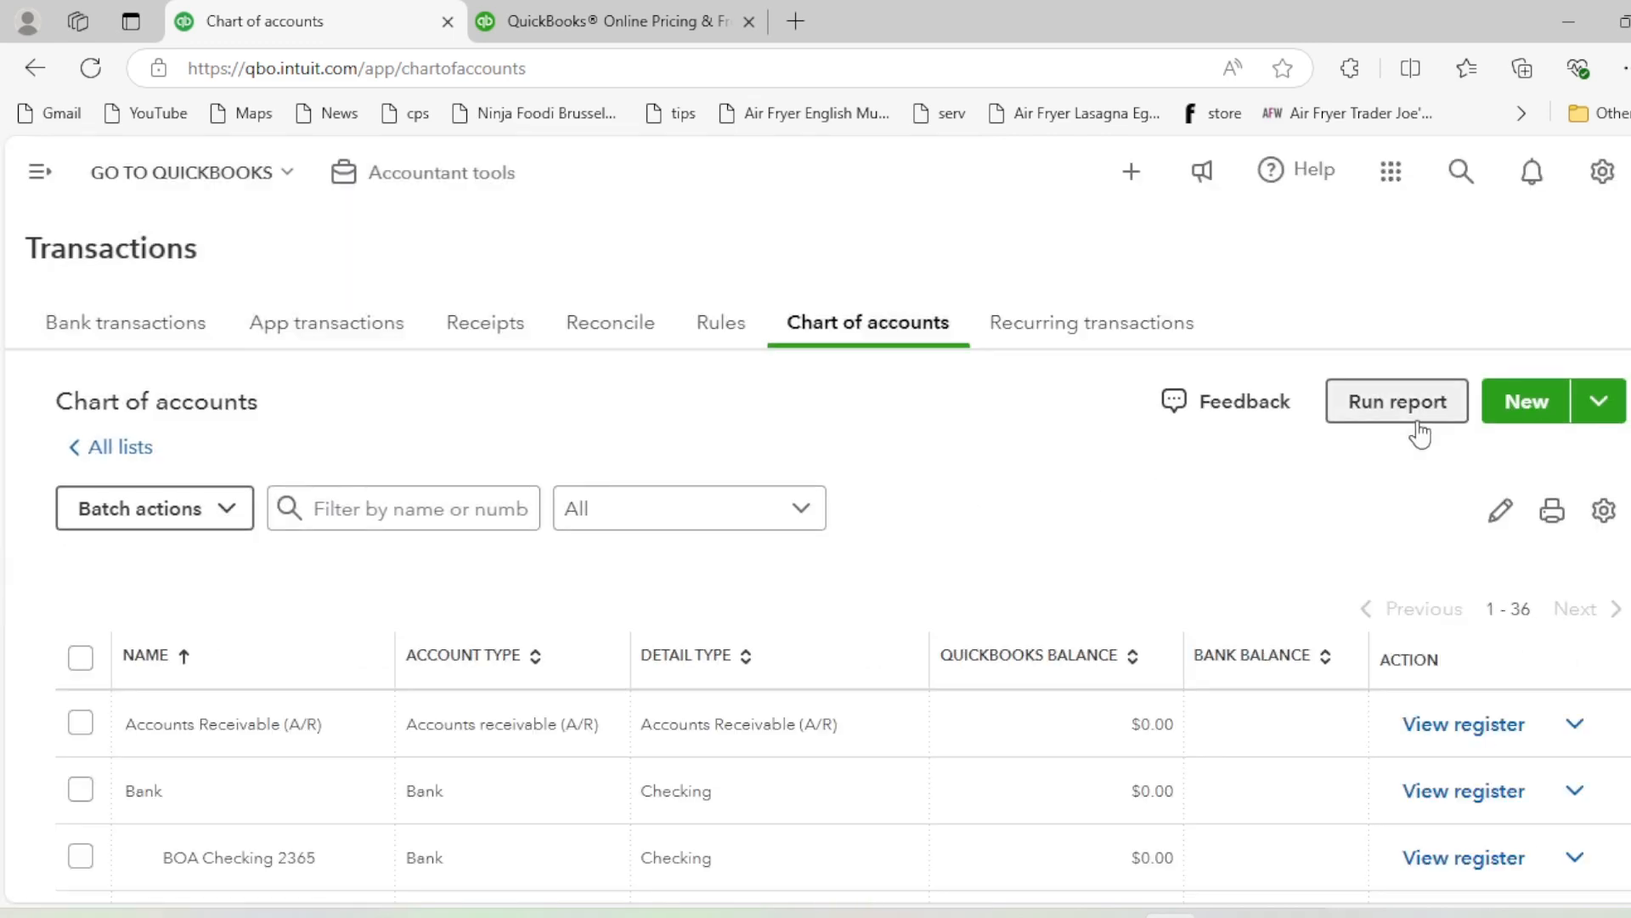
Open a blank new account form in the chart of accounts for the next Communication subaccount
click(1495, 407)
click(1165, 295)
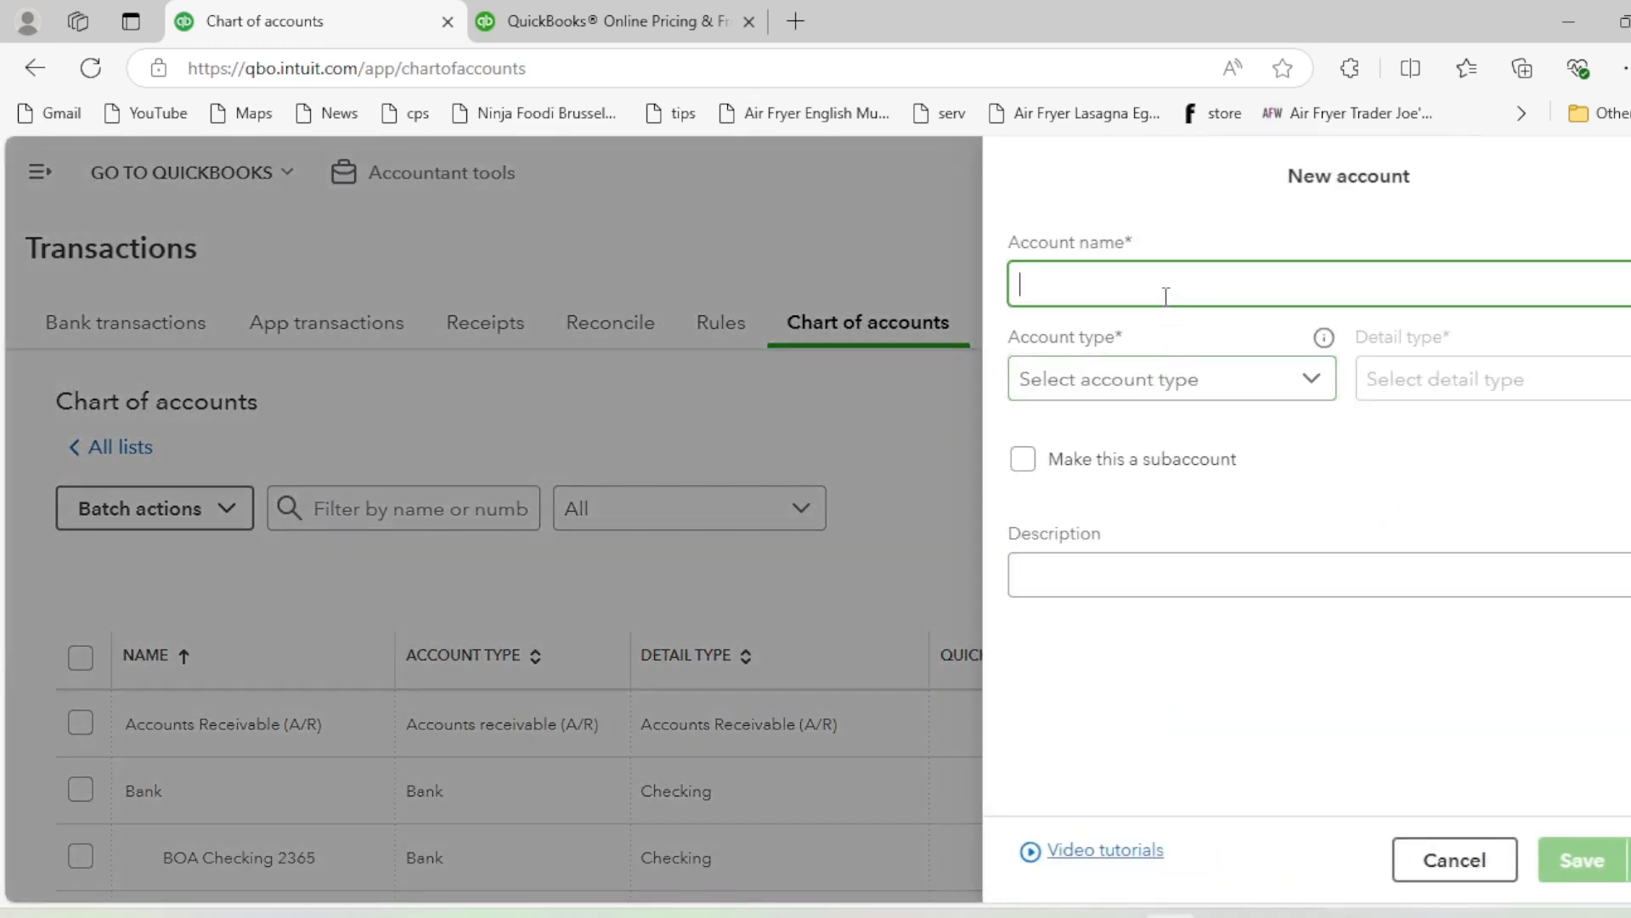
text(iNTERNET RECHARGE)
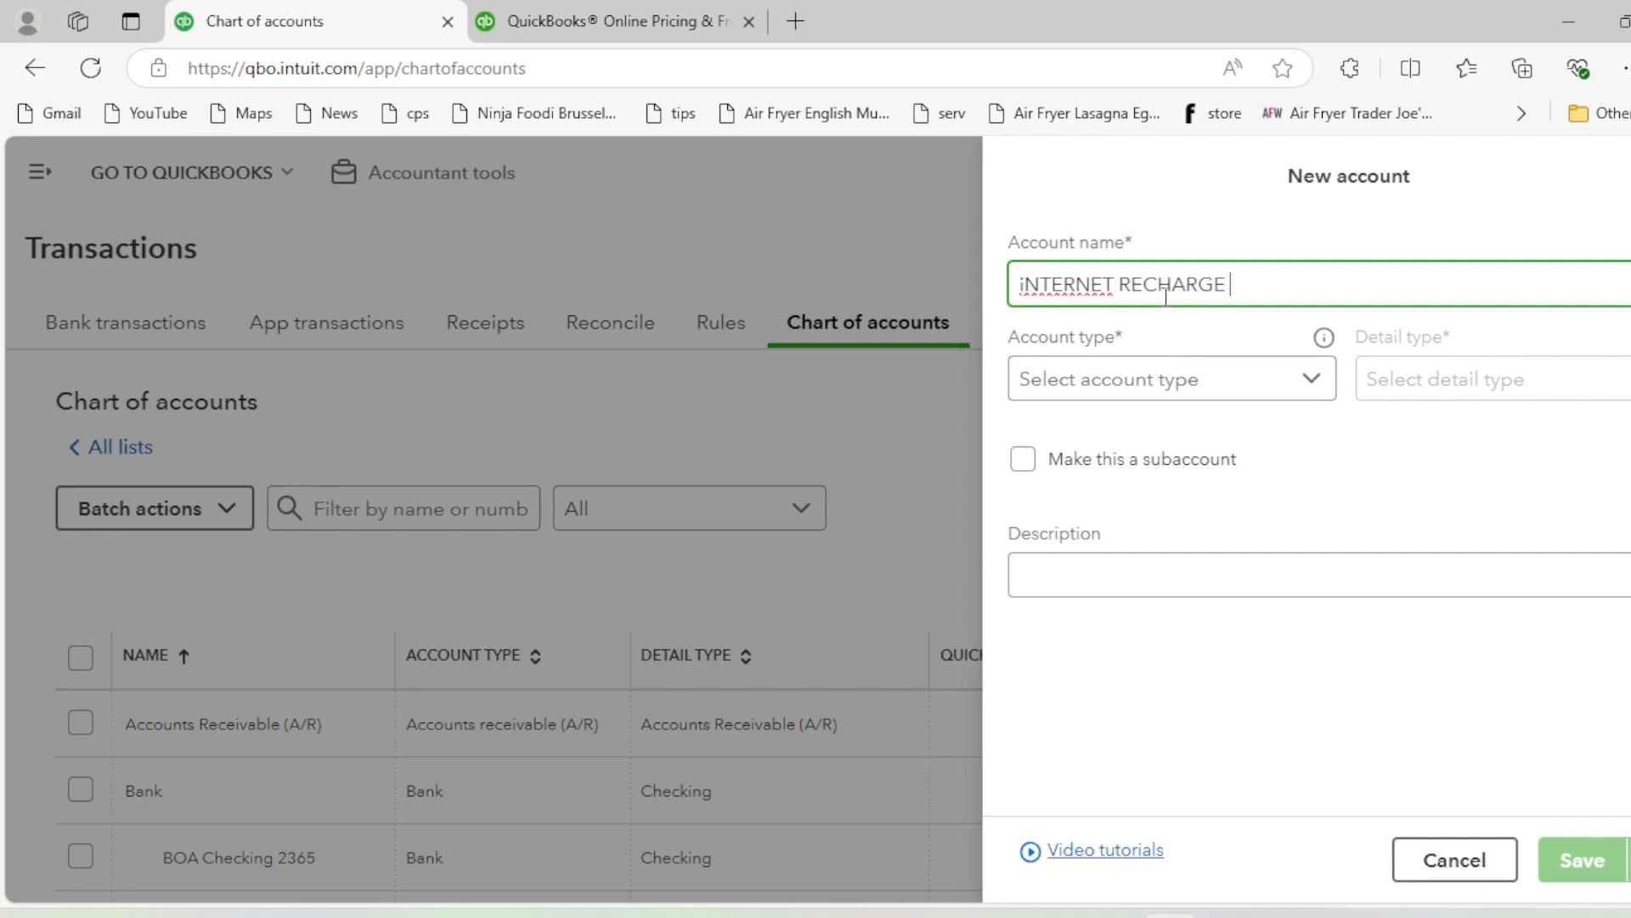
key(BackSpace)
key(BackSpace)
key(BackSpace)
key(BackSpace)
key(BackSpace)
key(BackSpace)
key(BackSpace)
key(BackSpace)
key(BackSpace)
key(BackSpace)
key(BackSpace)
key(BackSpace)
key(BackSpace)
key(BackSpace)
key(BackSpace)
key(BackSpace)
key(BackSpace)
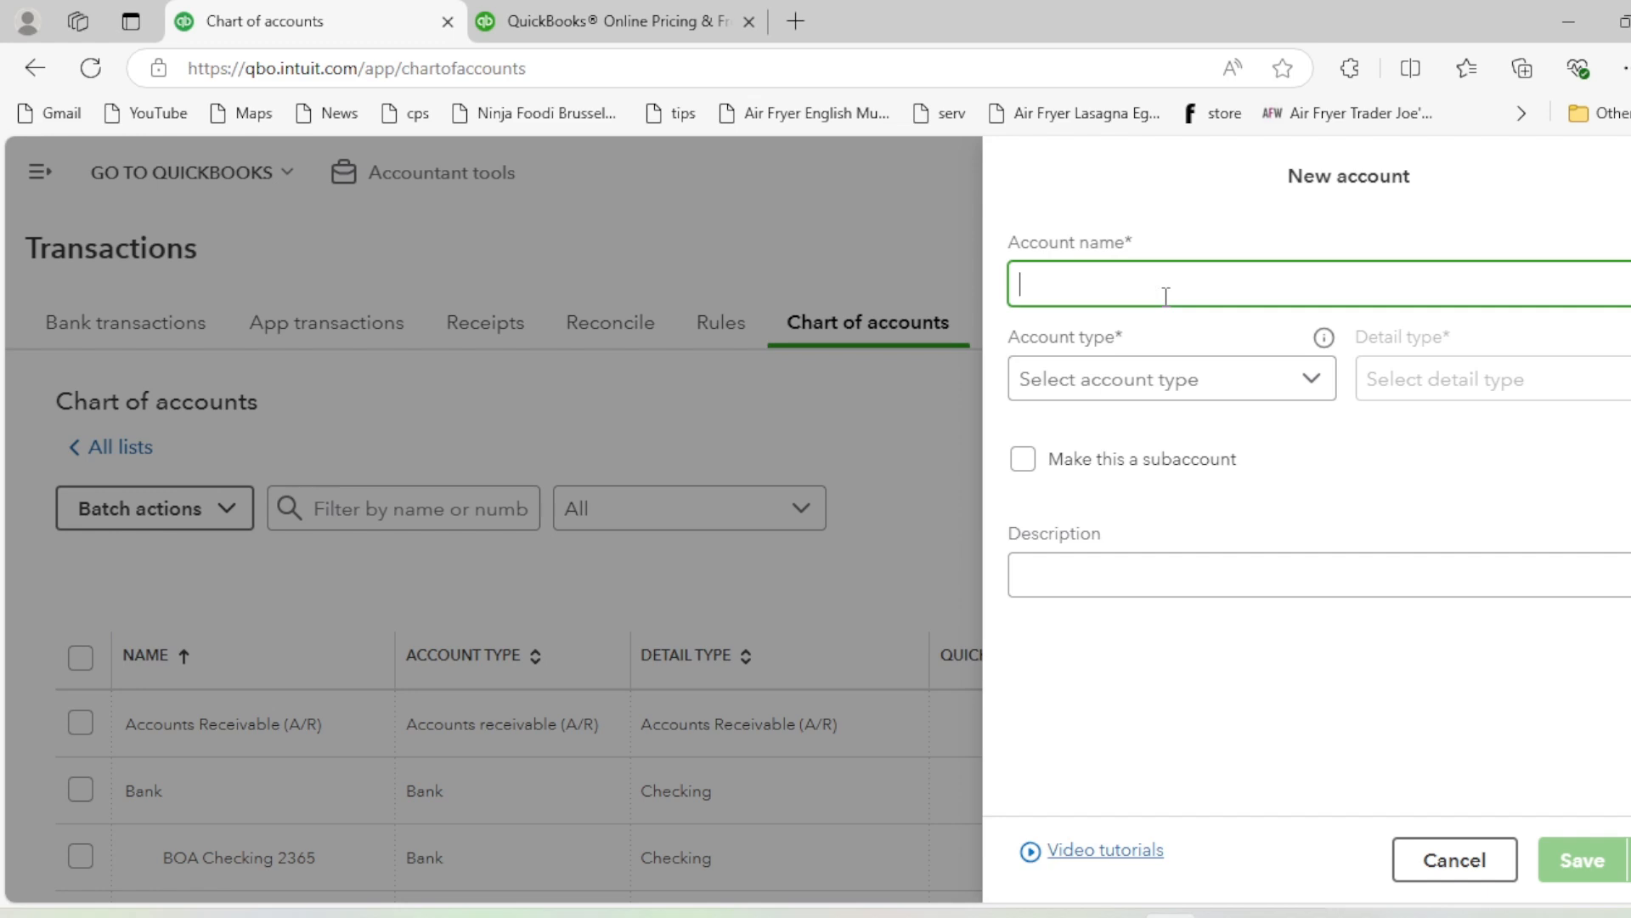
Name the account Internet, with account type Expenses and detail type Communication
text(Internet)
click(1146, 401)
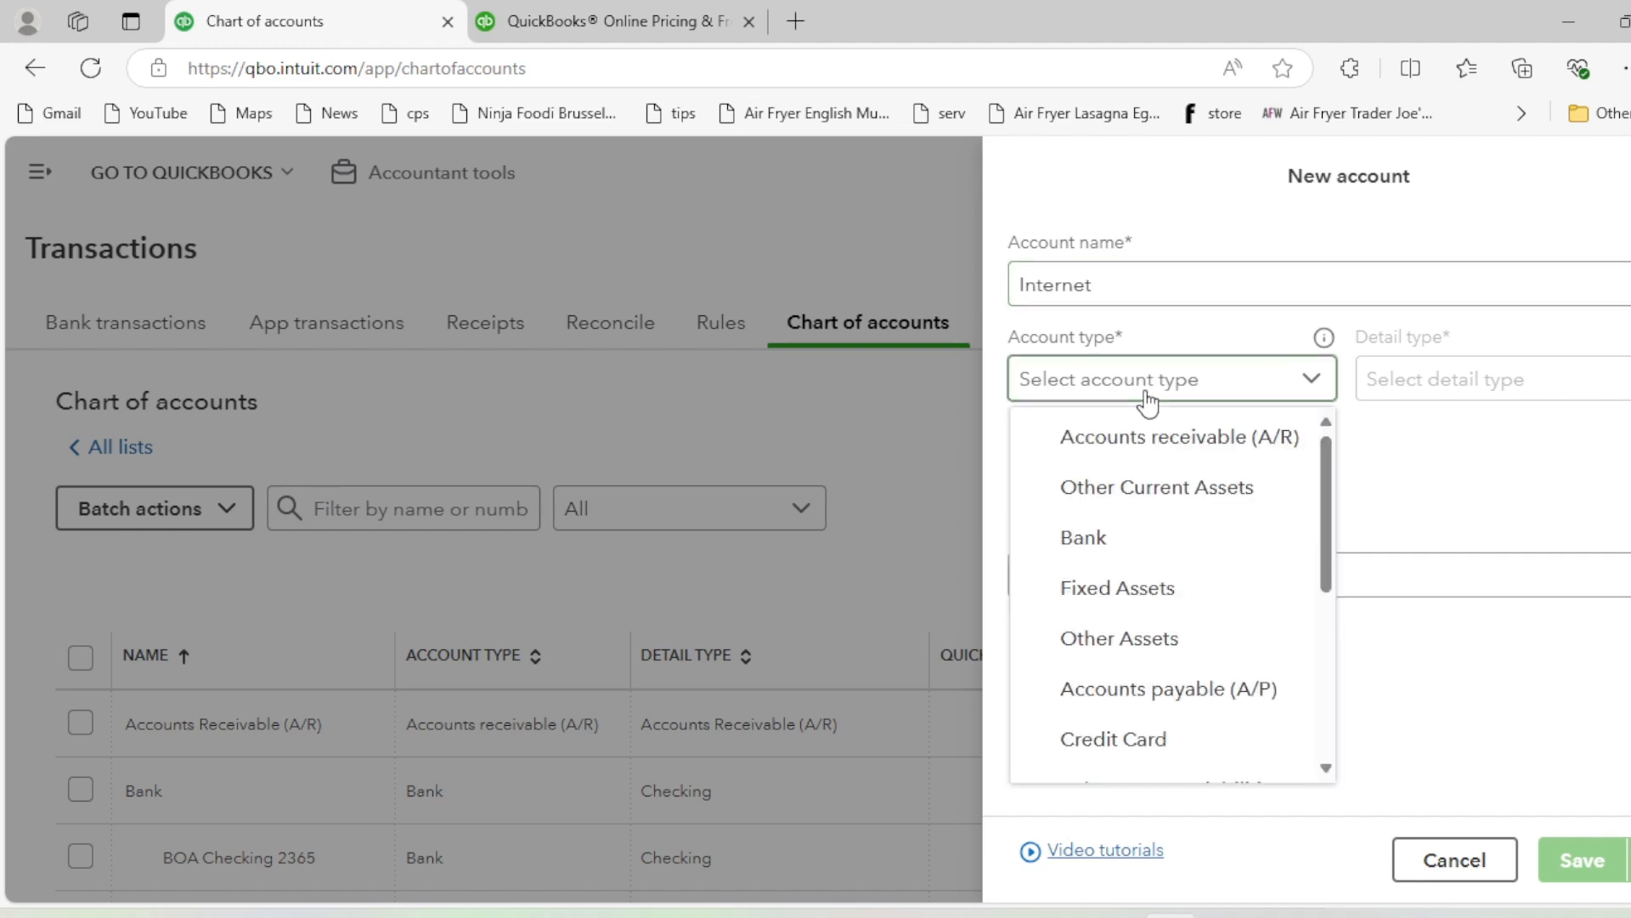
scroll(1133, 578, down, 3)
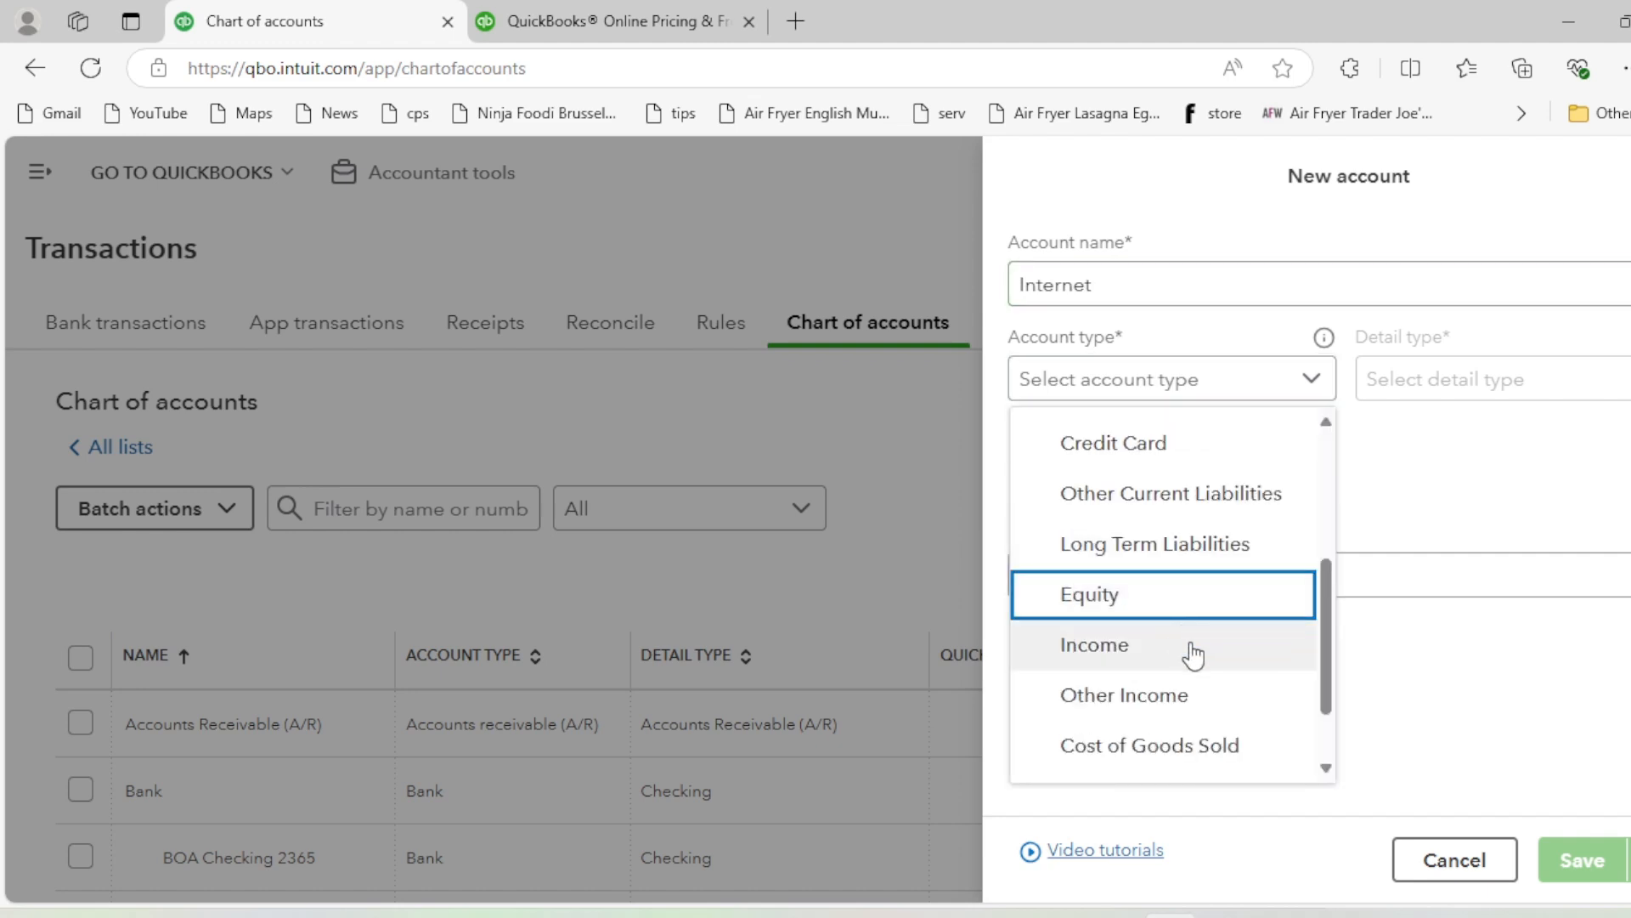
scroll(1190, 650, down, 1)
click(1166, 707)
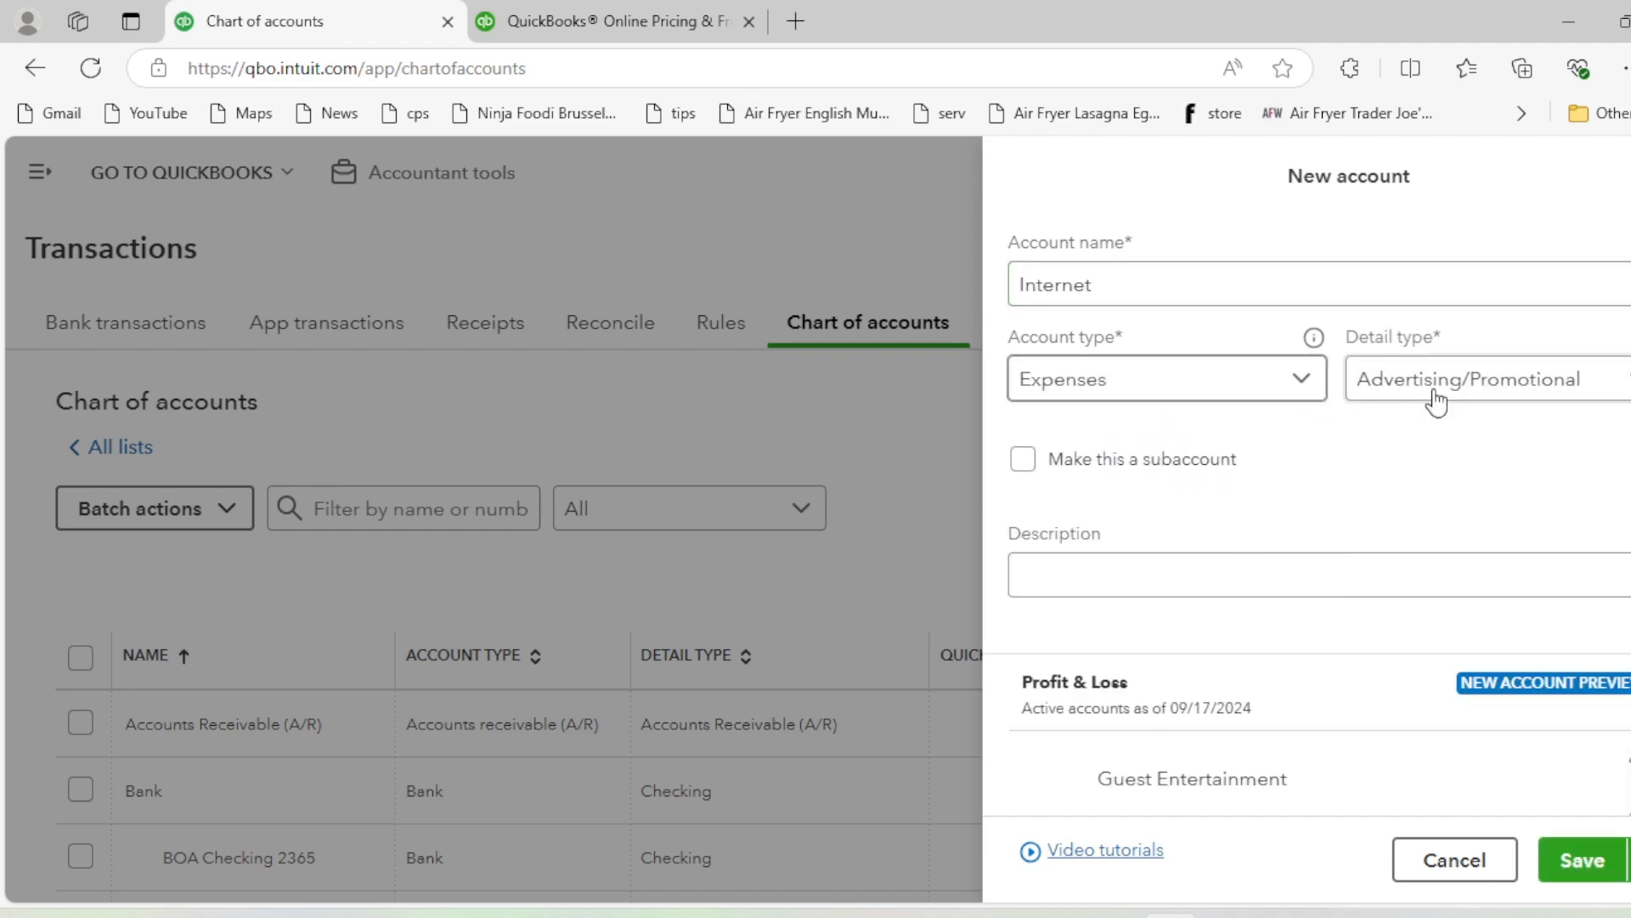
click(1455, 389)
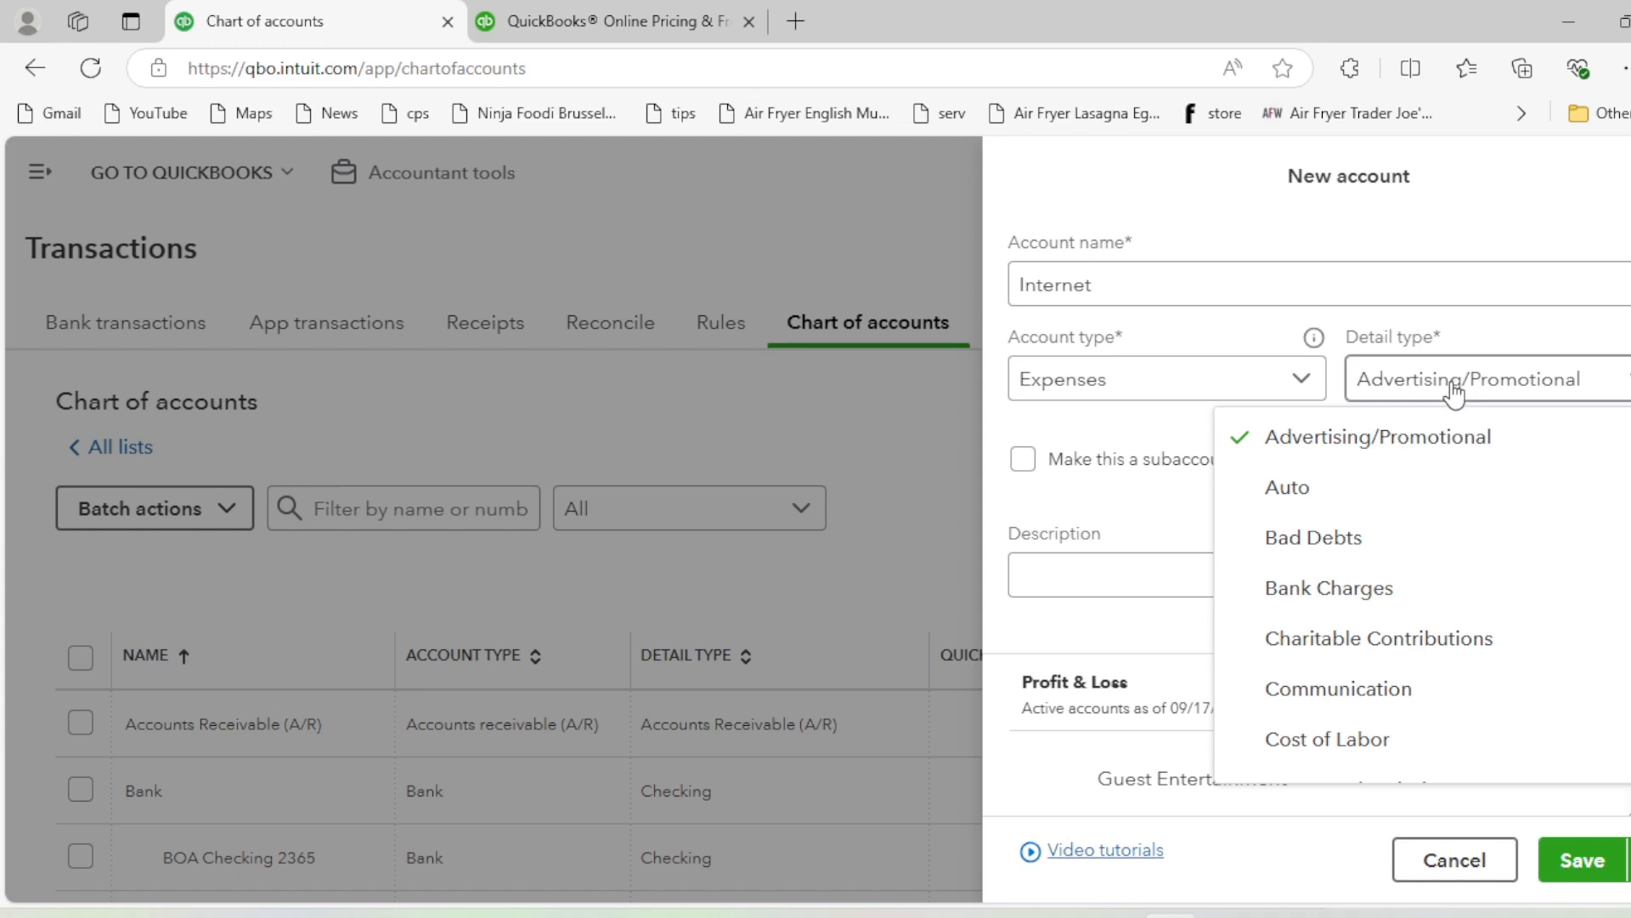
click(1294, 684)
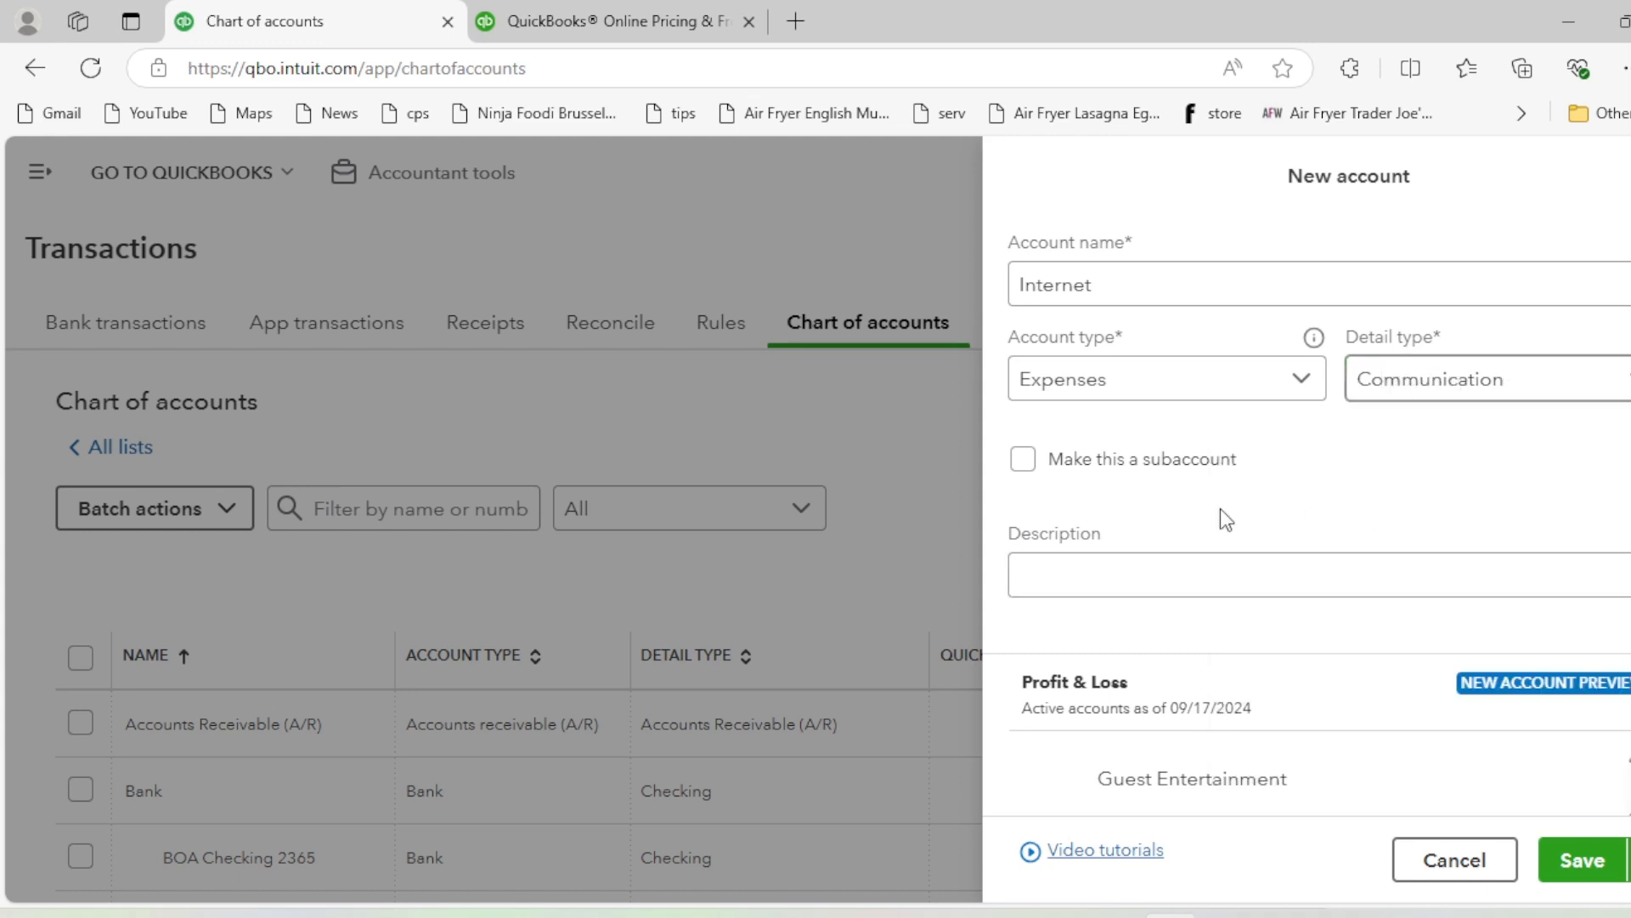
Make Internet a subaccount of the Communication parent account and save it
click(1023, 460)
click(1110, 553)
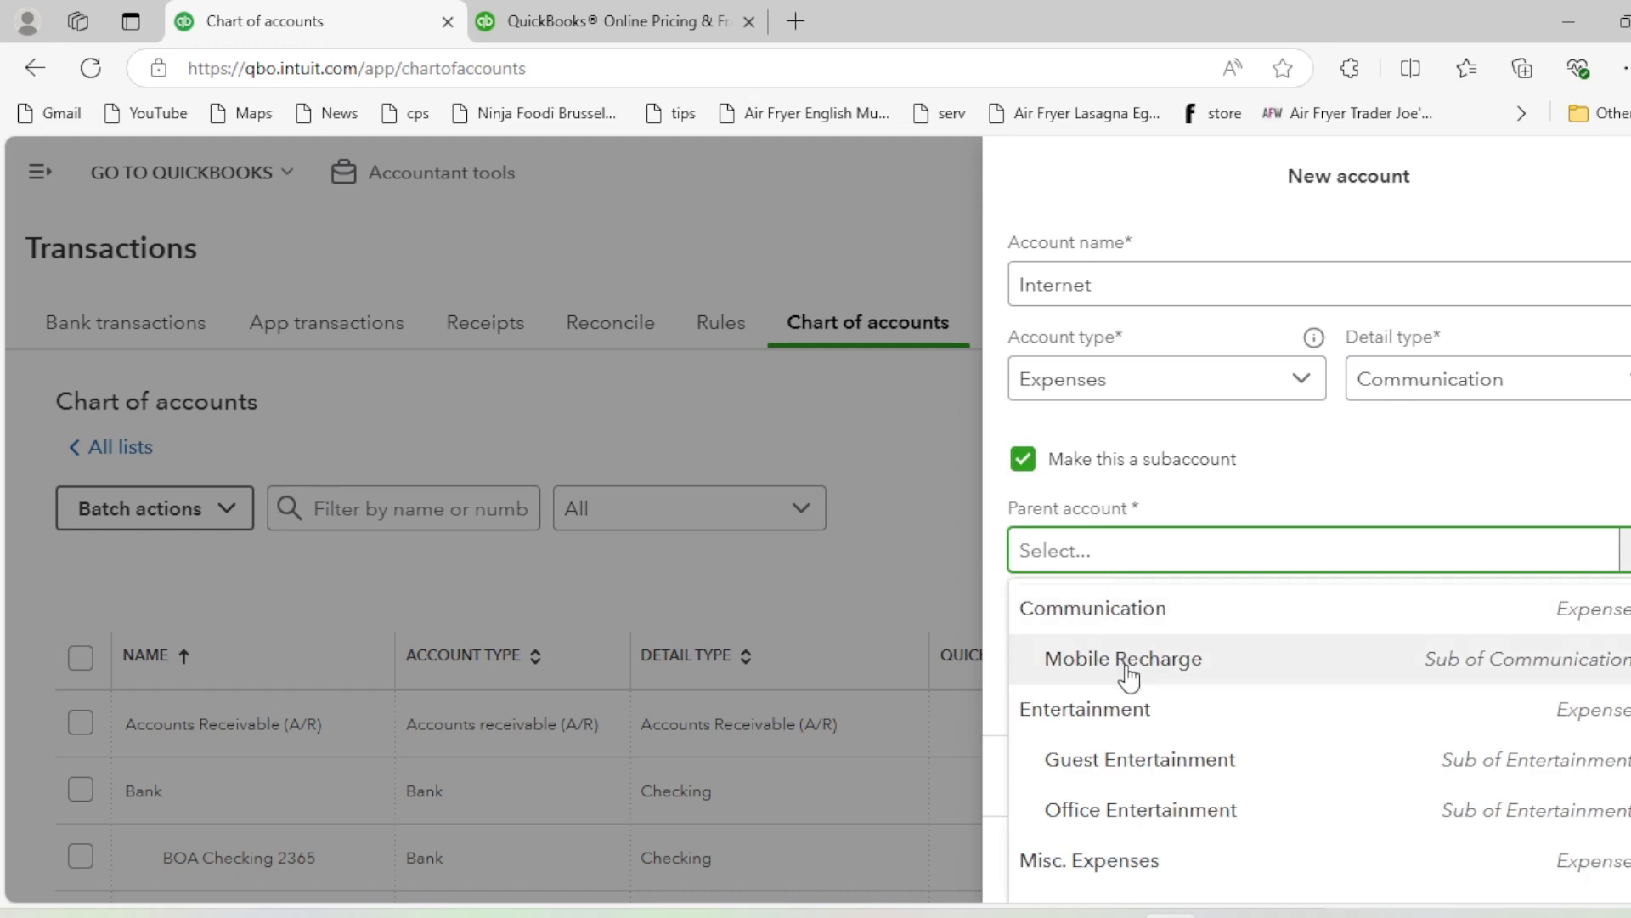
click(1136, 620)
click(1567, 859)
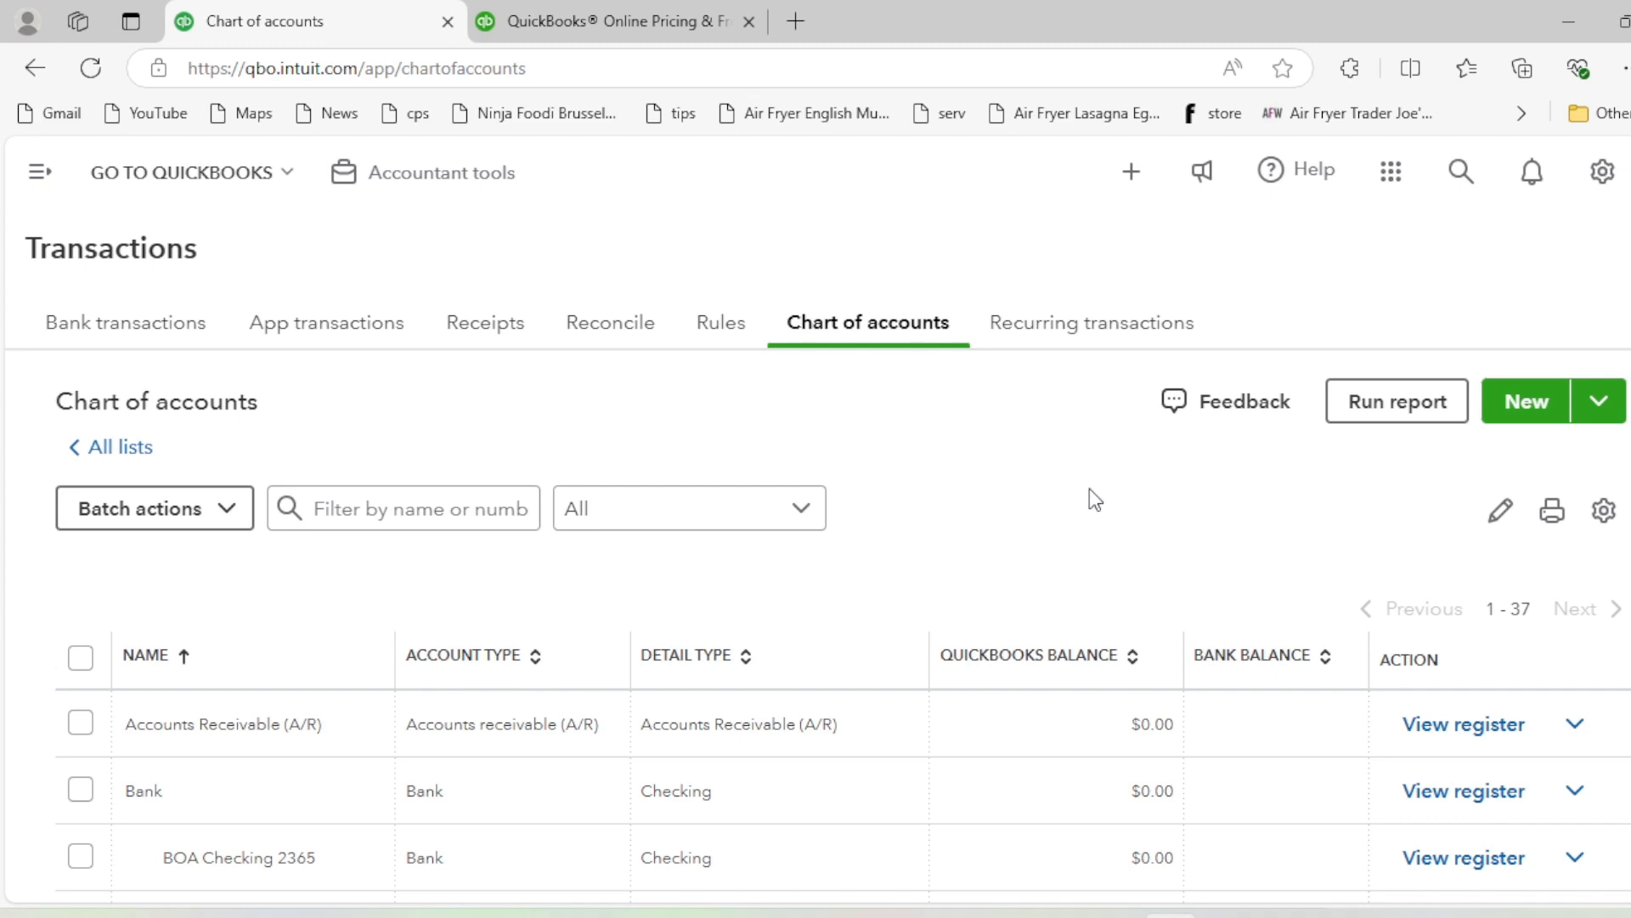
Search the chart of accounts for "insu" and clear the filter again
click(434, 514)
text(insu)
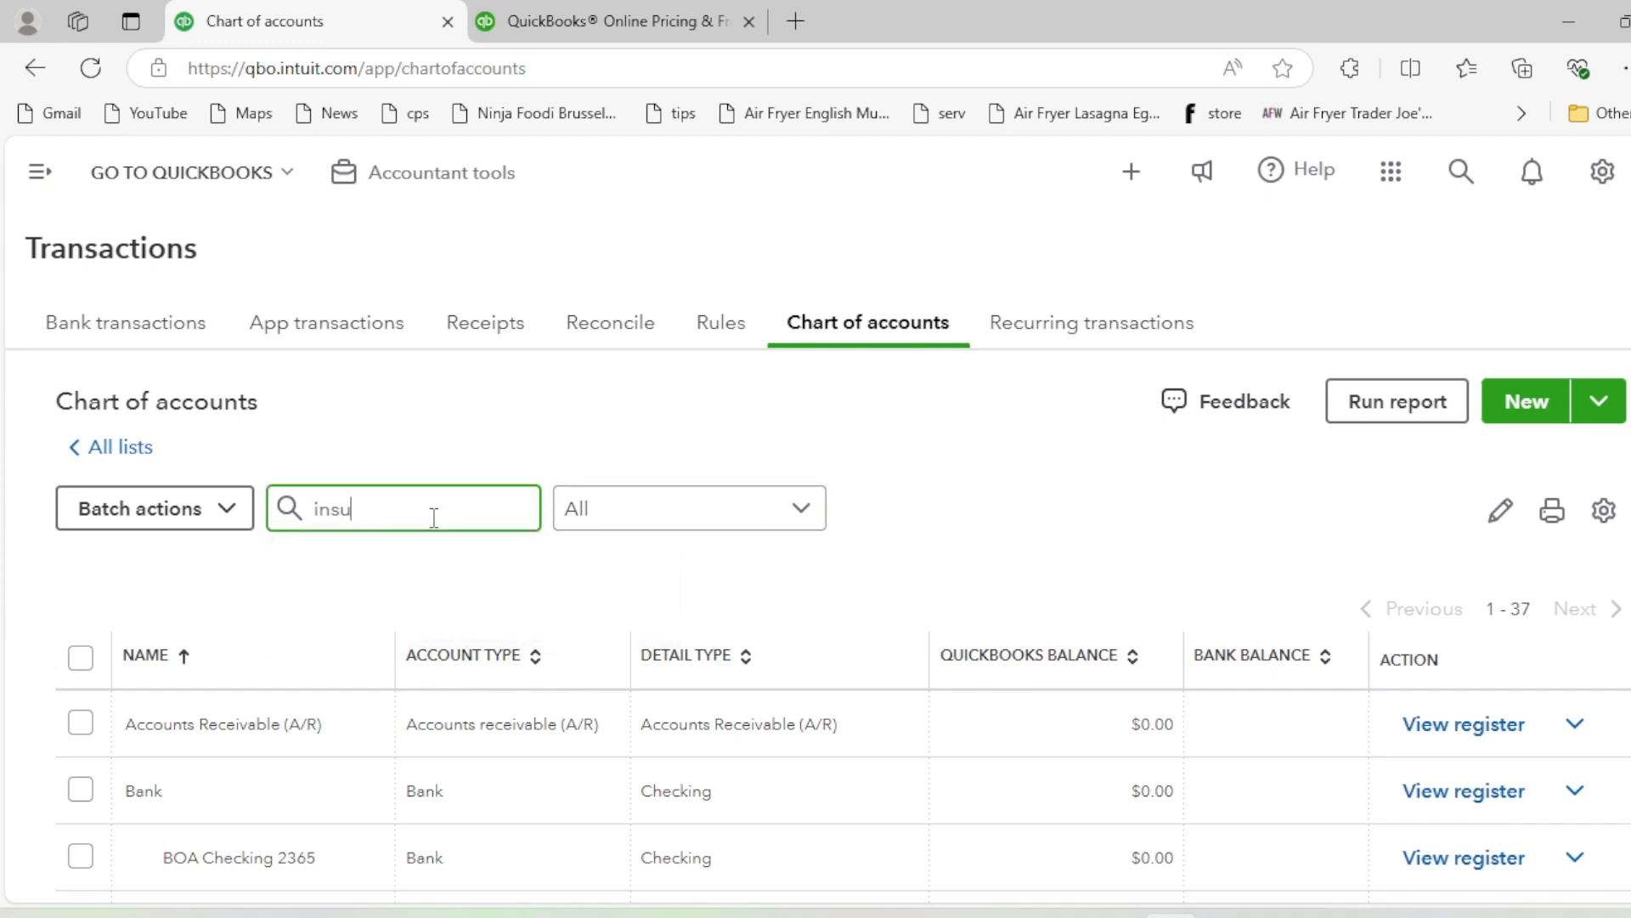
drag(435, 518, 288, 529)
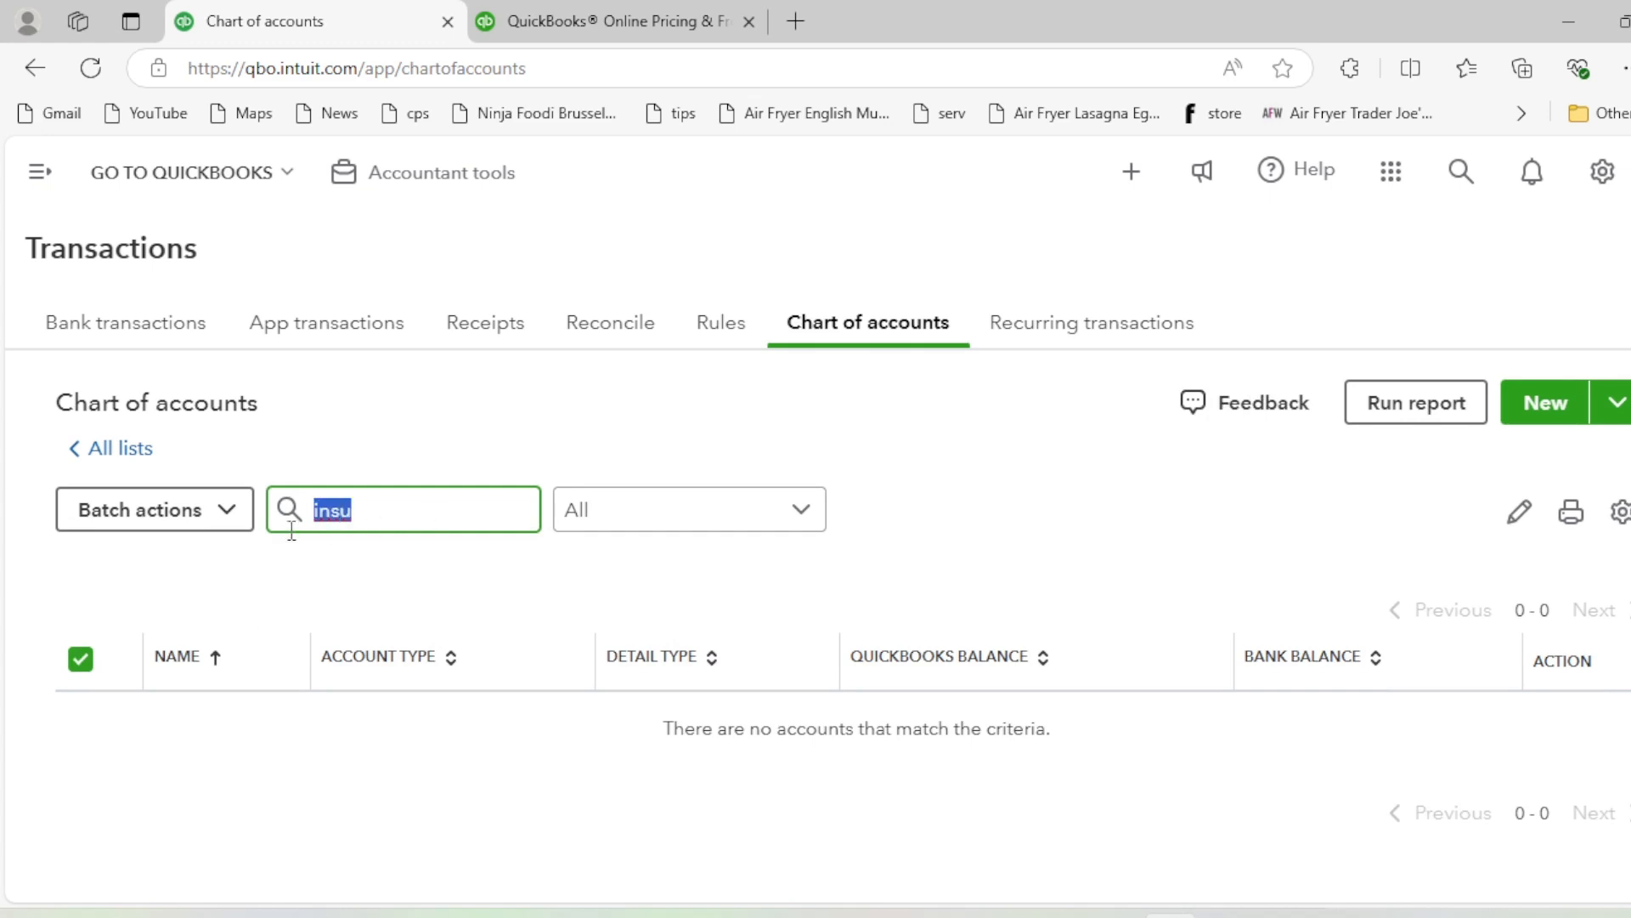
key(BackSpace)
Start a new account in the chart of accounts and name it Insurance
click(1480, 399)
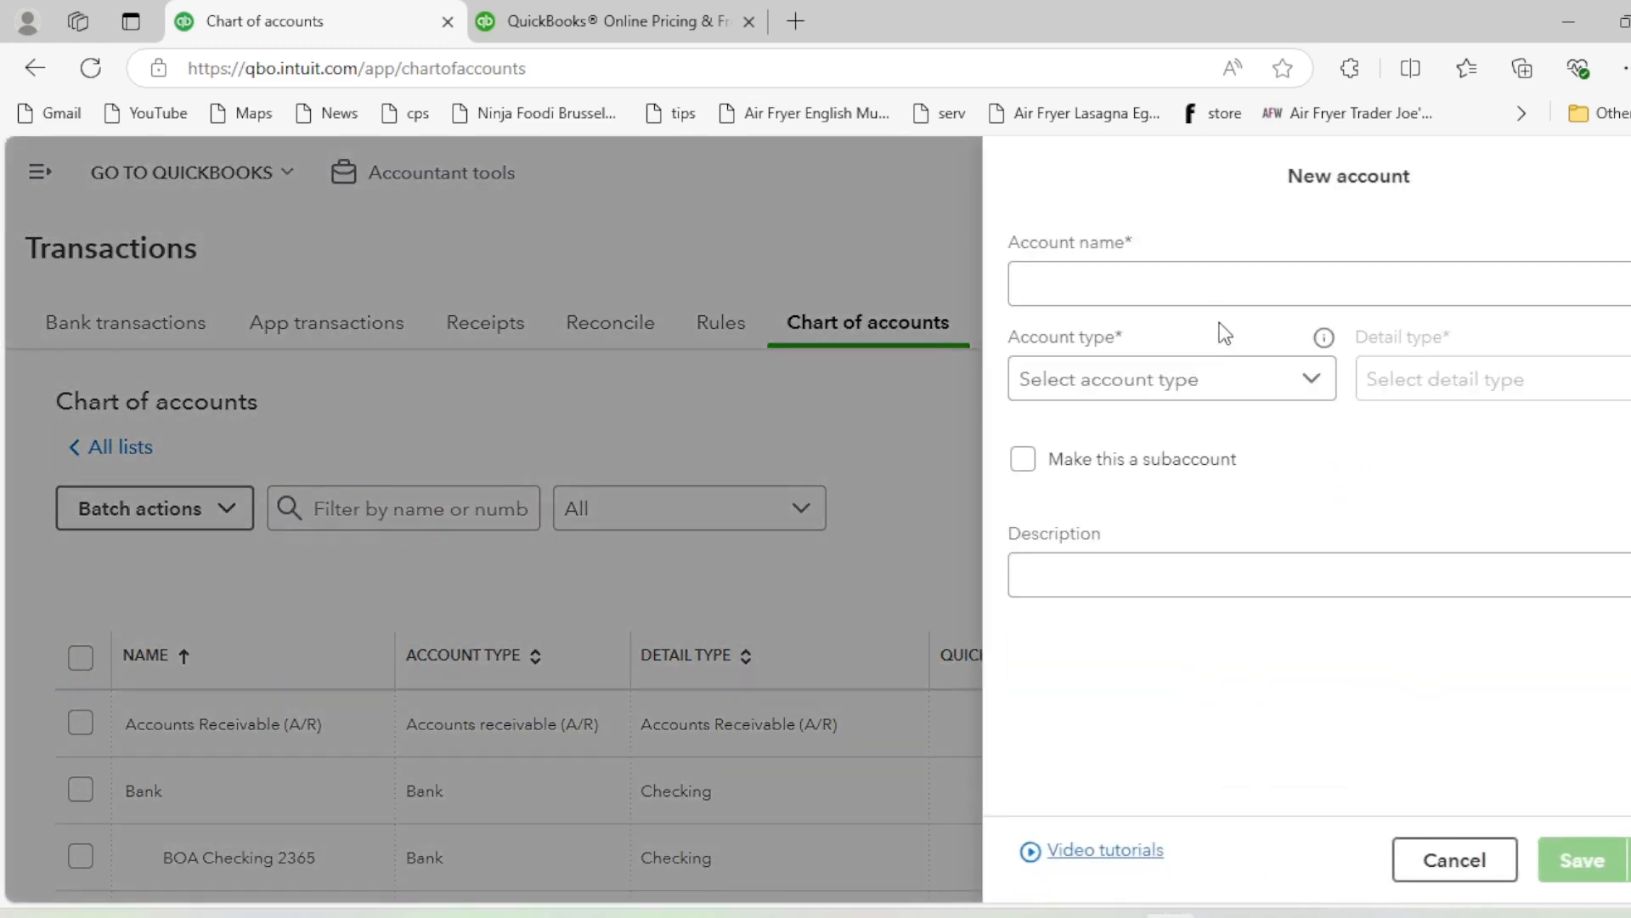
click(1218, 290)
text(I)
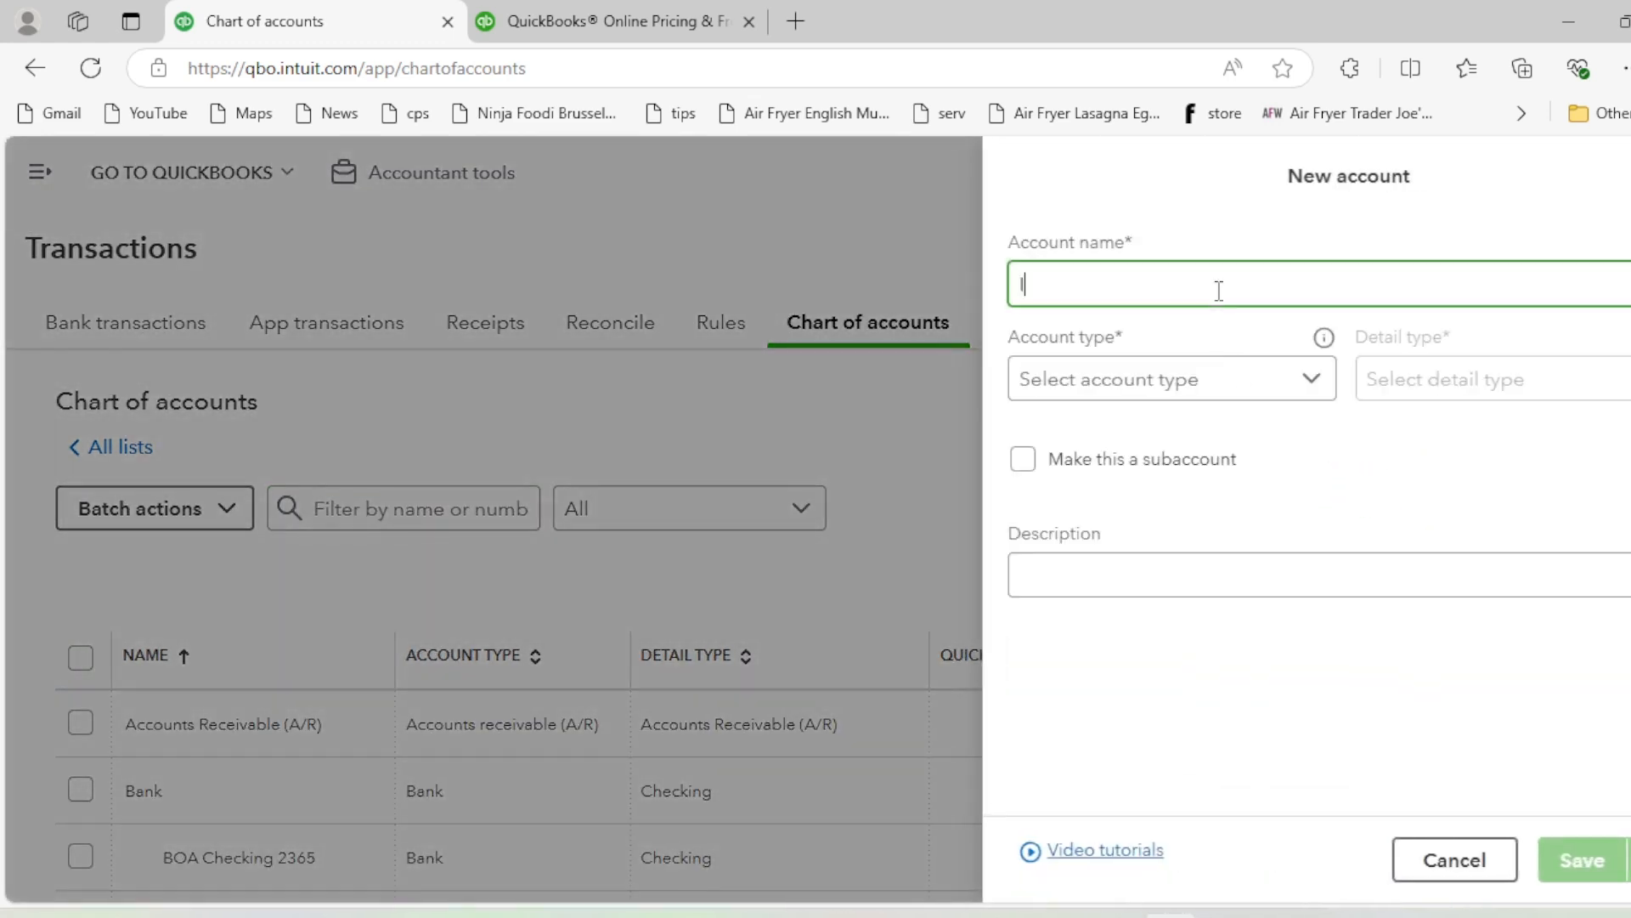
text(nsurance)
Set the Insurance account's type to Expenses and its detail type to Insurance, then save it
click(1205, 374)
scroll(1205, 467, down, 5)
click(1190, 701)
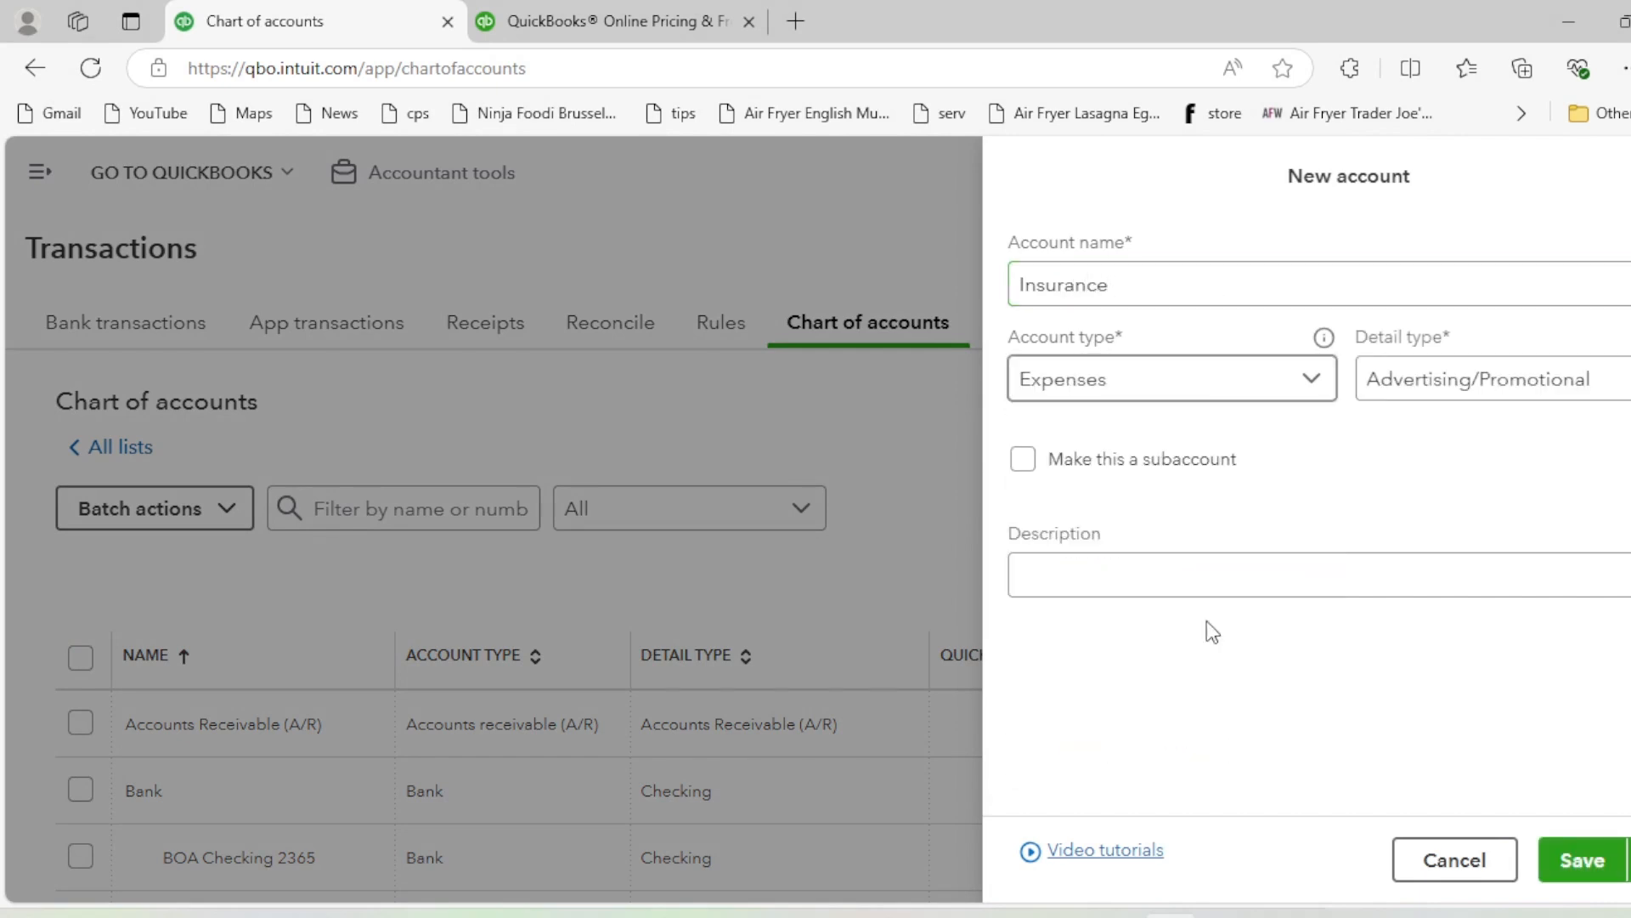
click(1372, 384)
key(i)
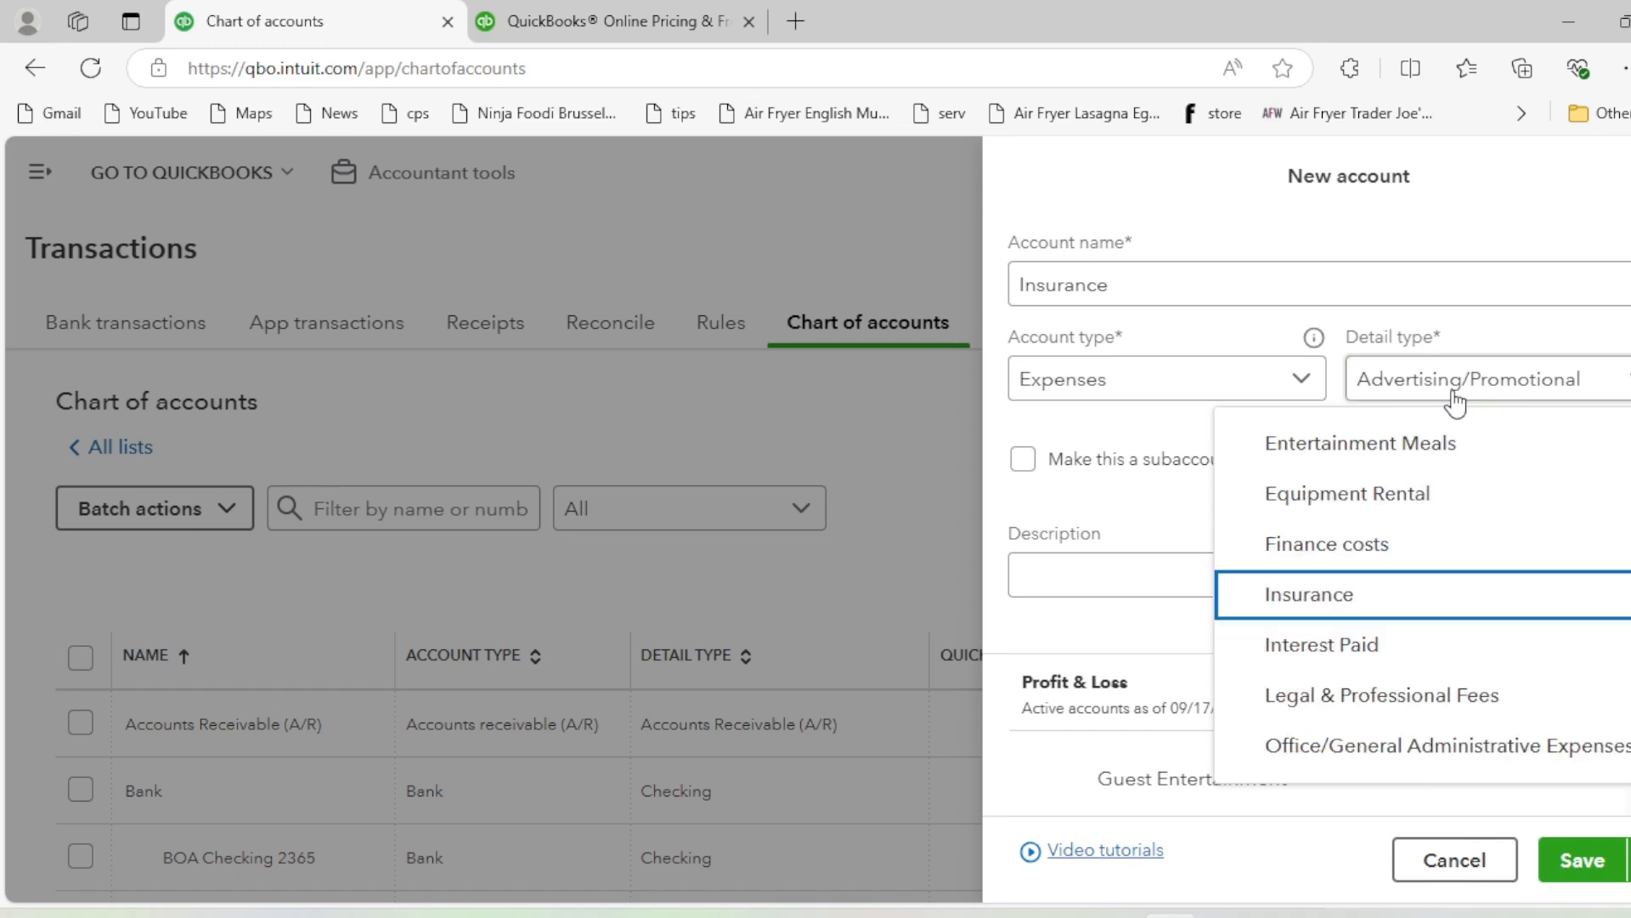
click(1258, 592)
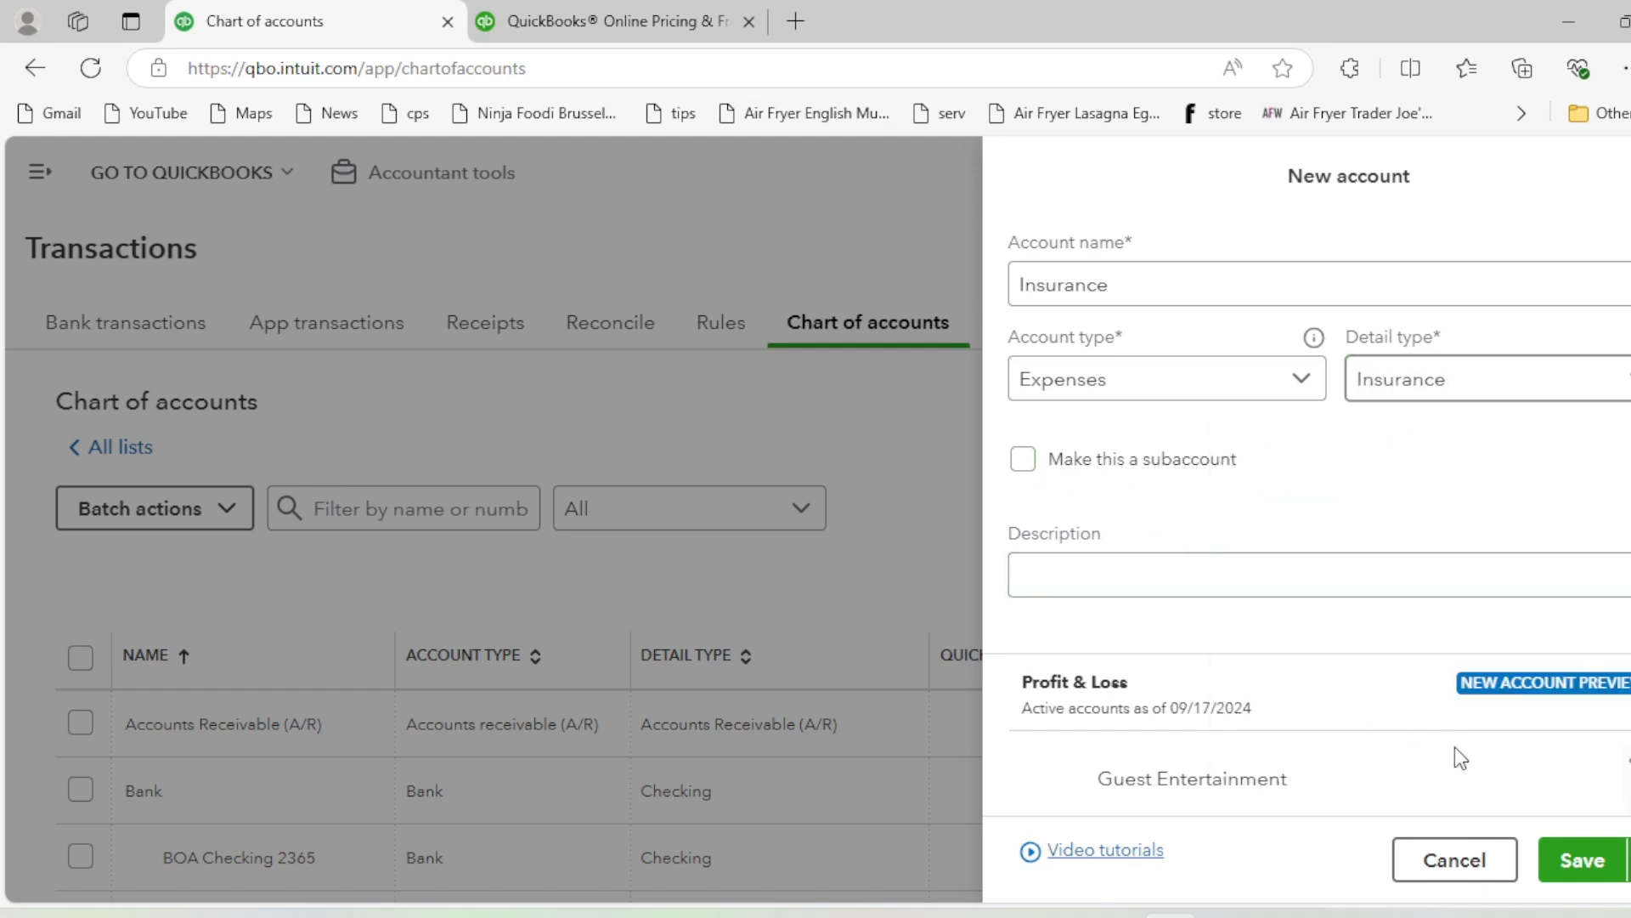
click(1566, 863)
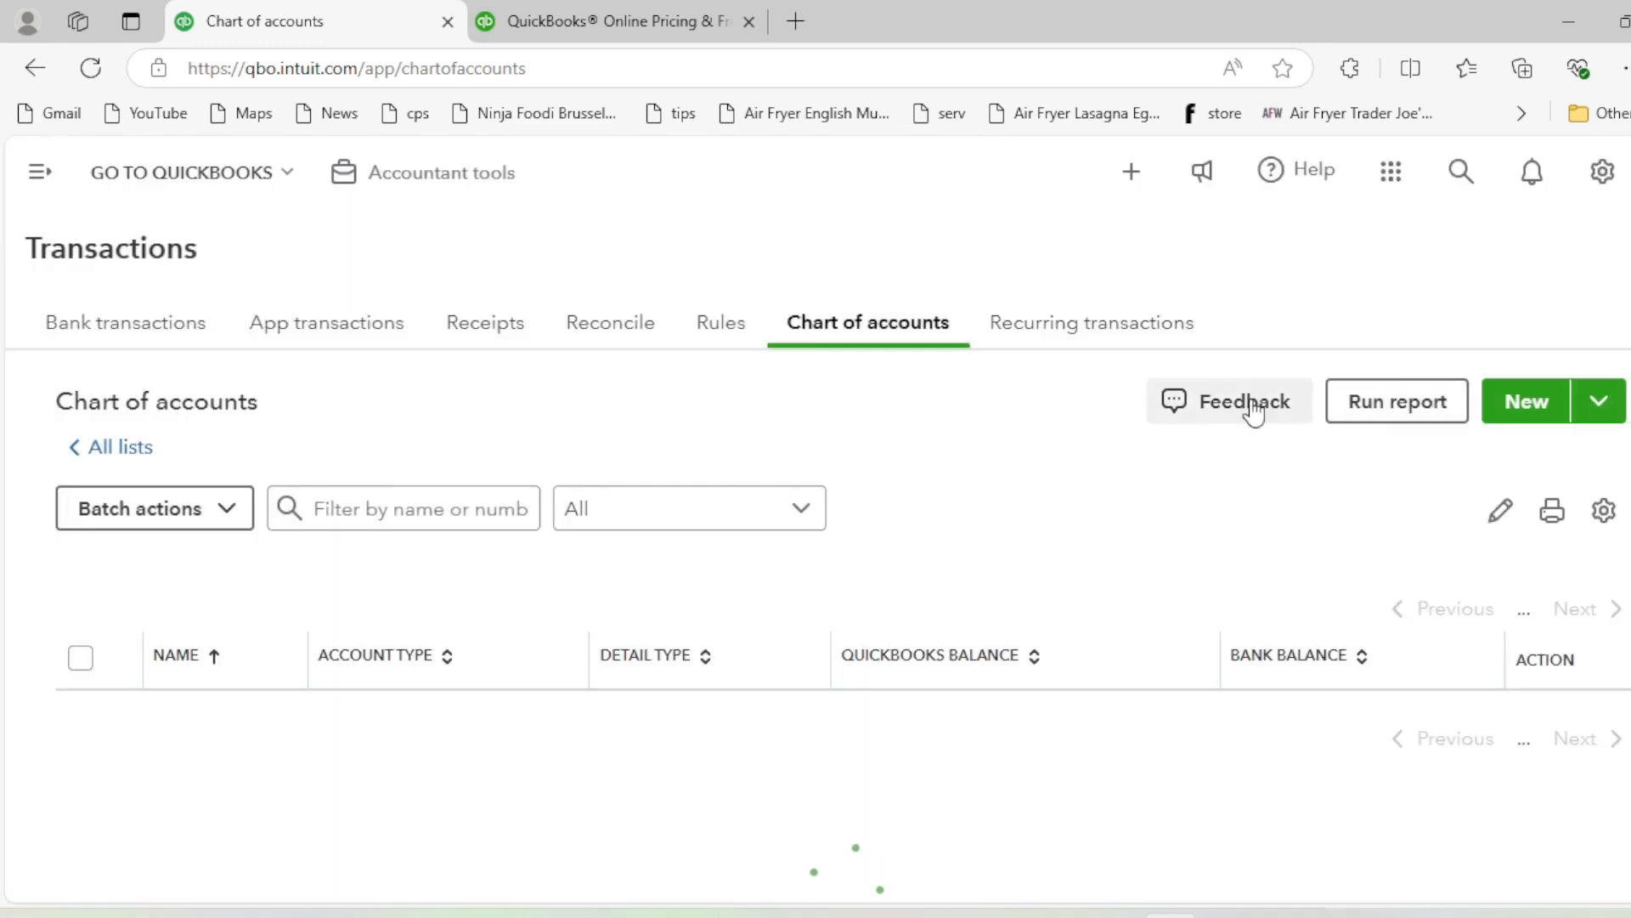
Start a new account named Employees Insurance with account type Expenses and detail type Insurance
click(1493, 425)
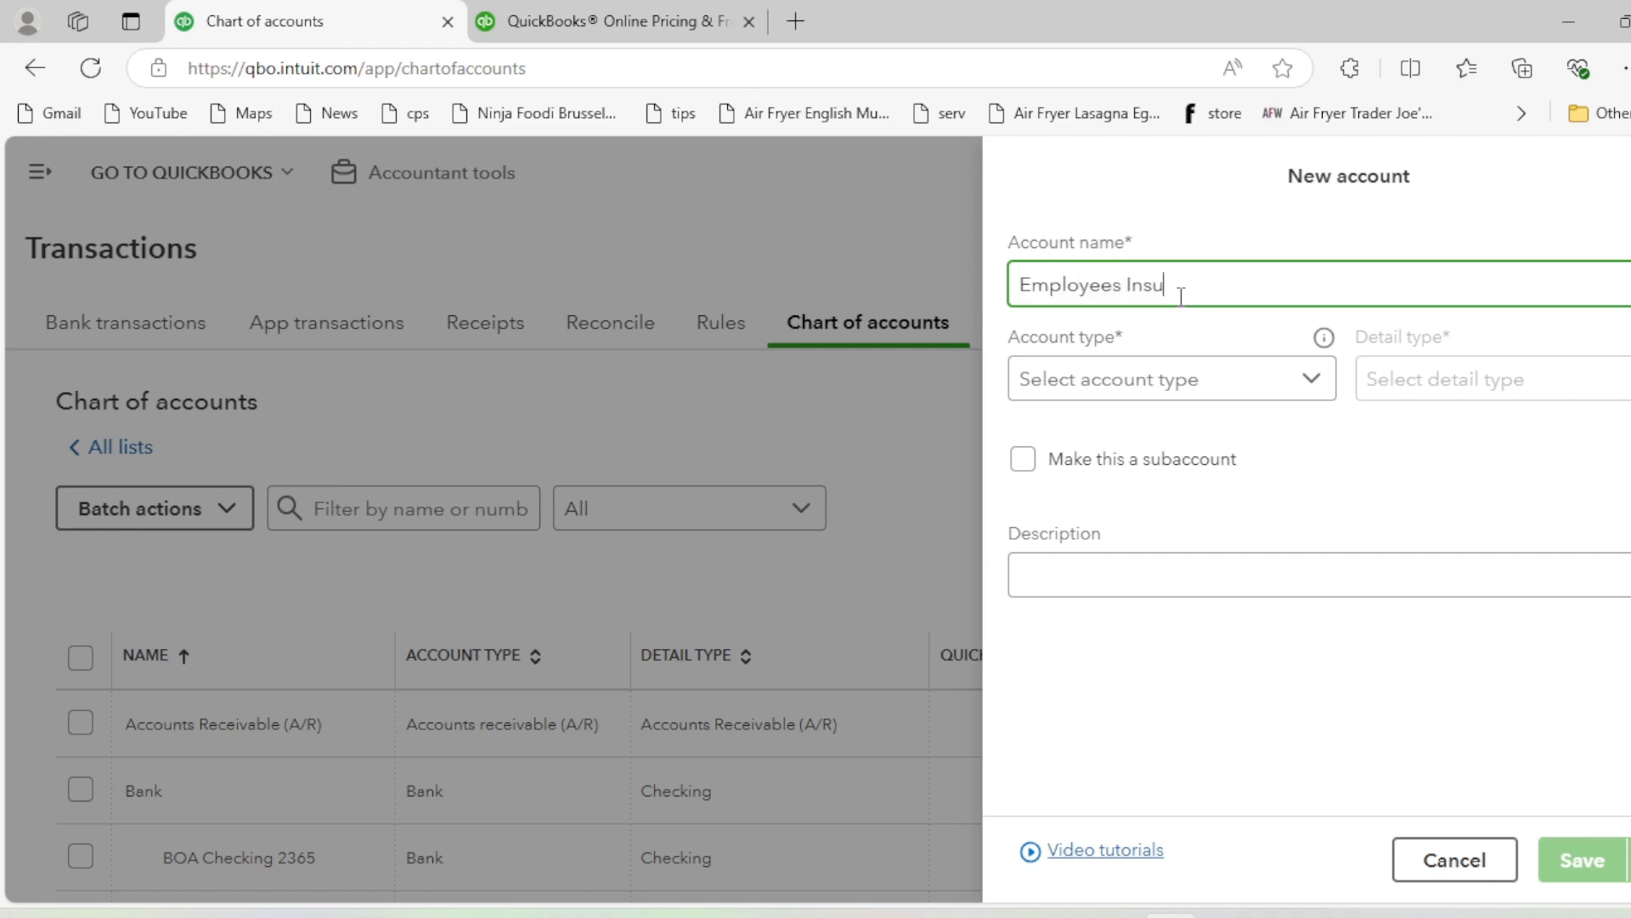
click(1130, 382)
scroll(1162, 670, down, 3)
scroll(1163, 669, down, 2)
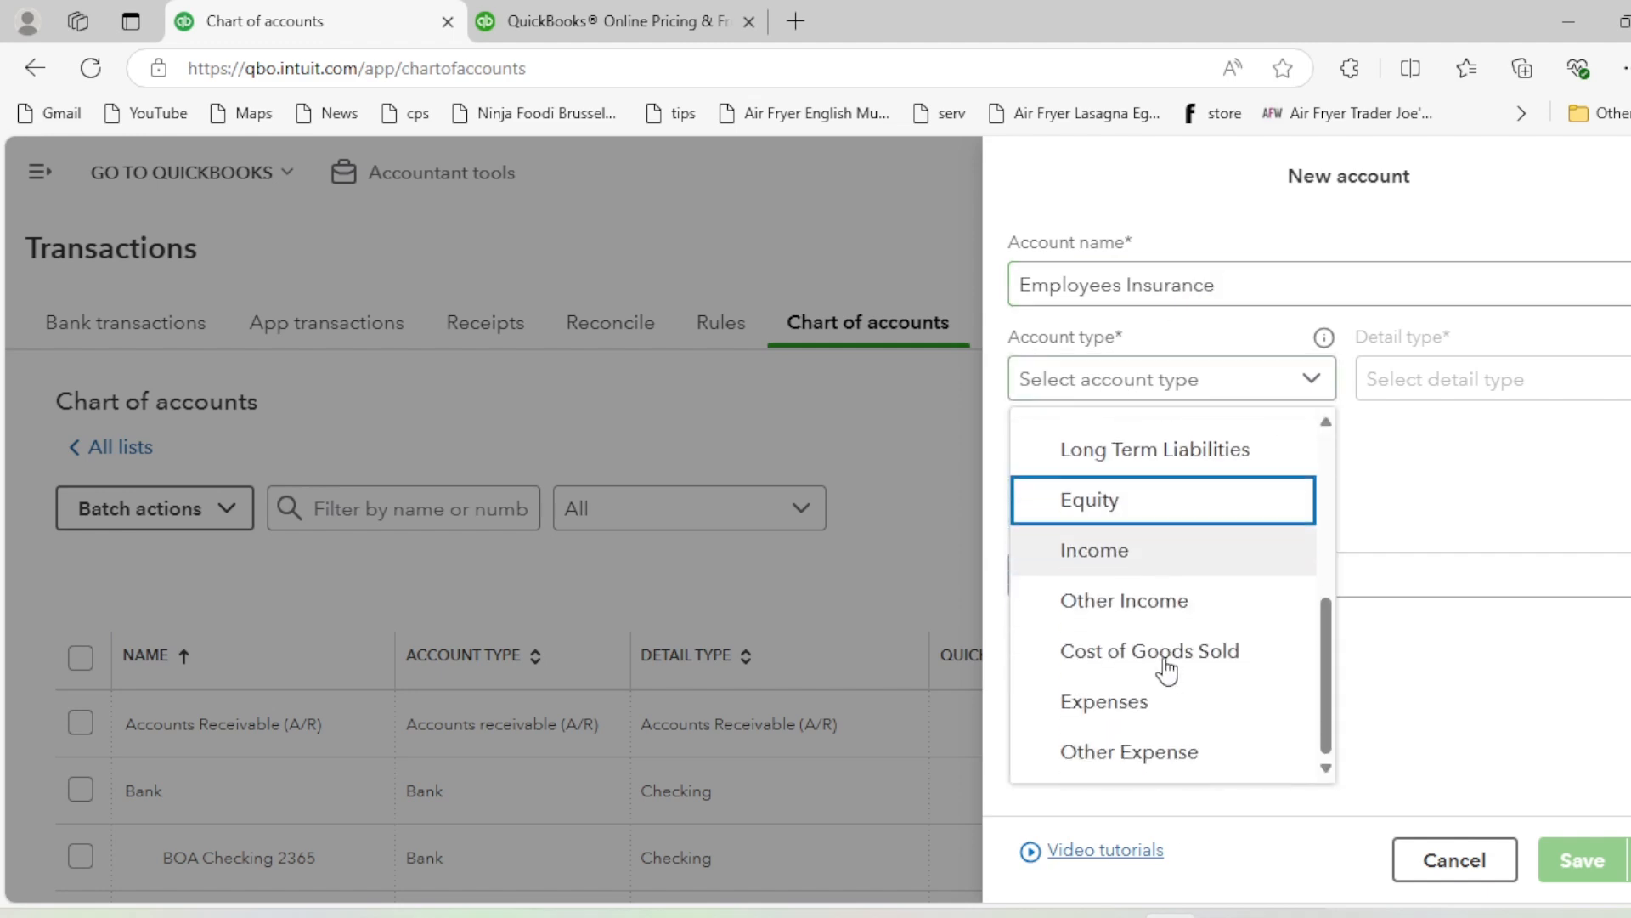
click(1164, 699)
click(1449, 383)
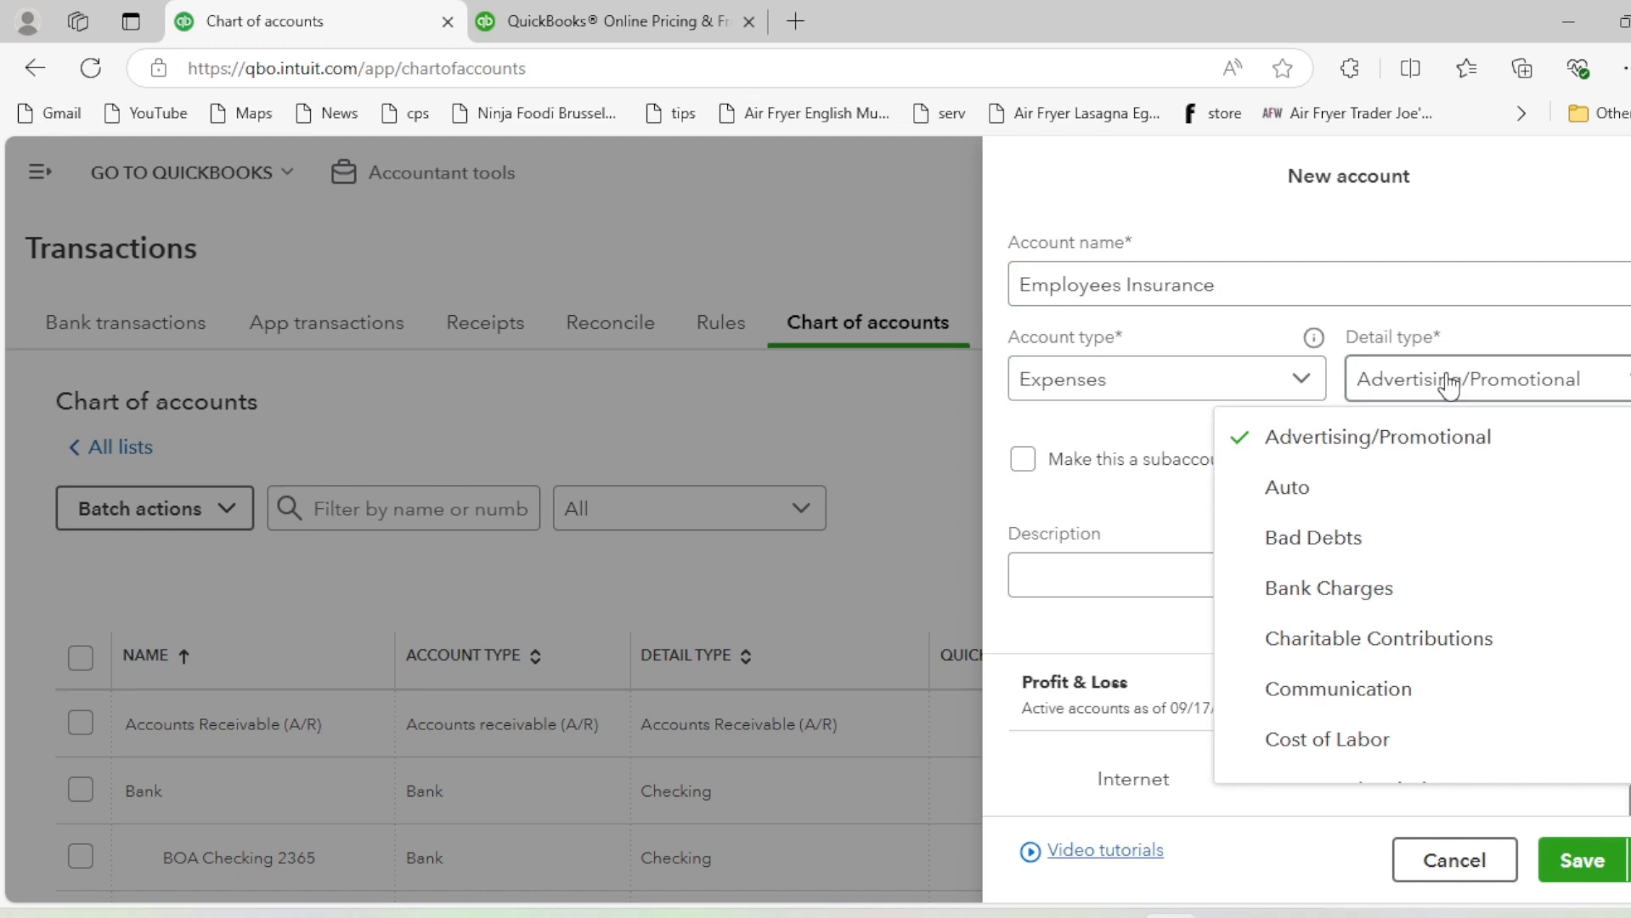
scroll(1449, 384, down, 3)
click(1330, 585)
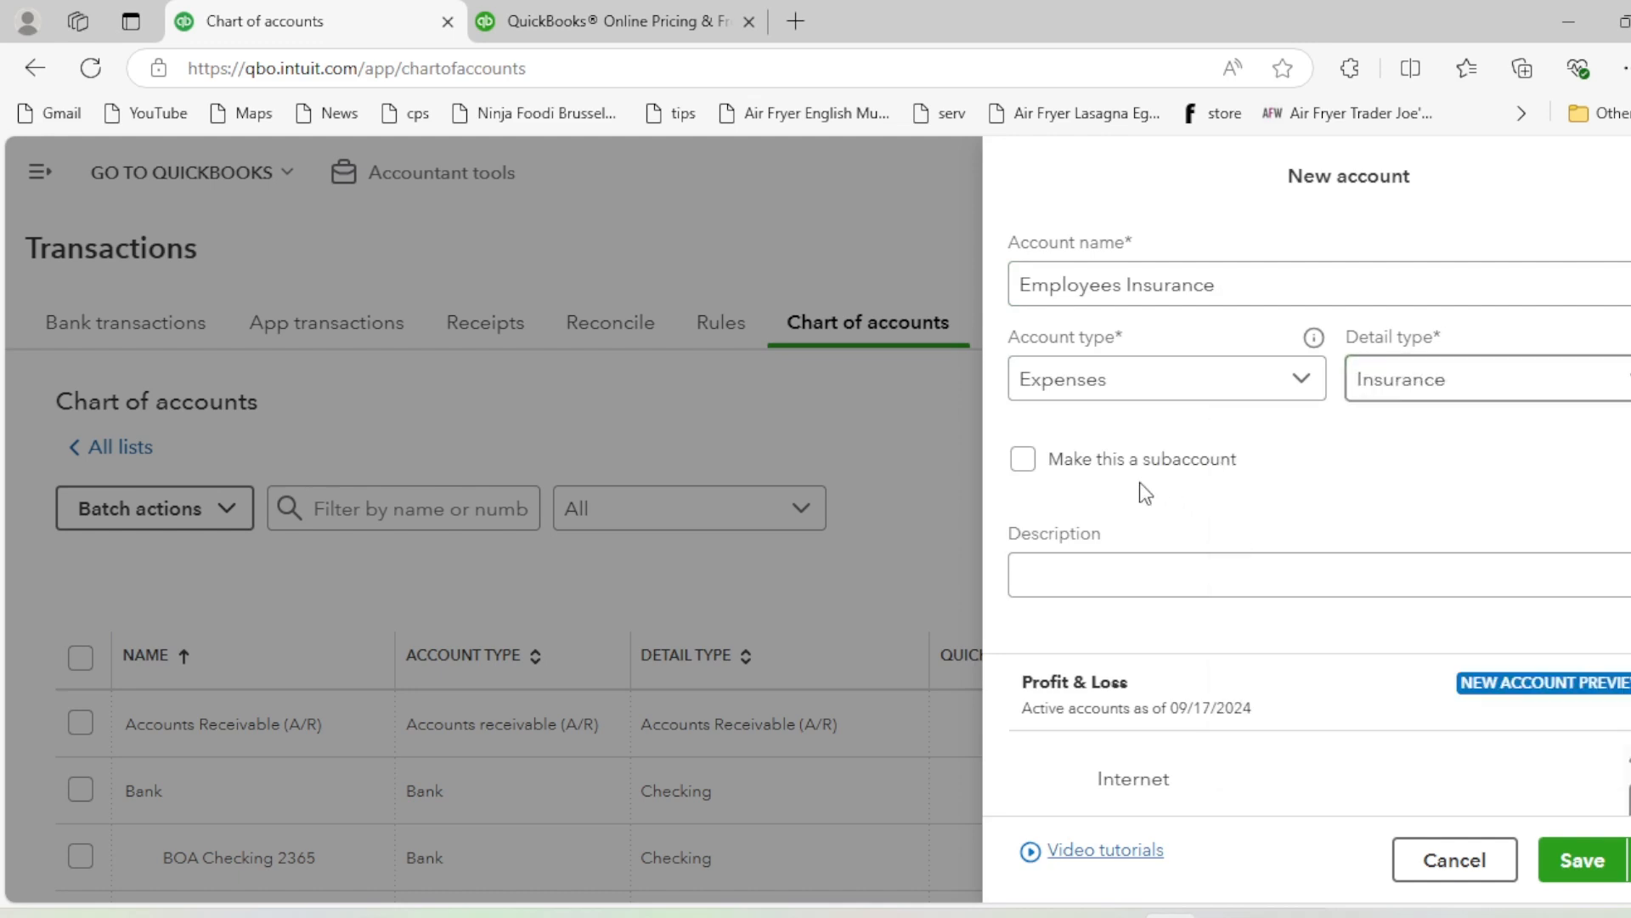
Make Employees Insurance a subaccount of the Insurance parent account and save it
click(1024, 460)
click(1136, 553)
text(insu)
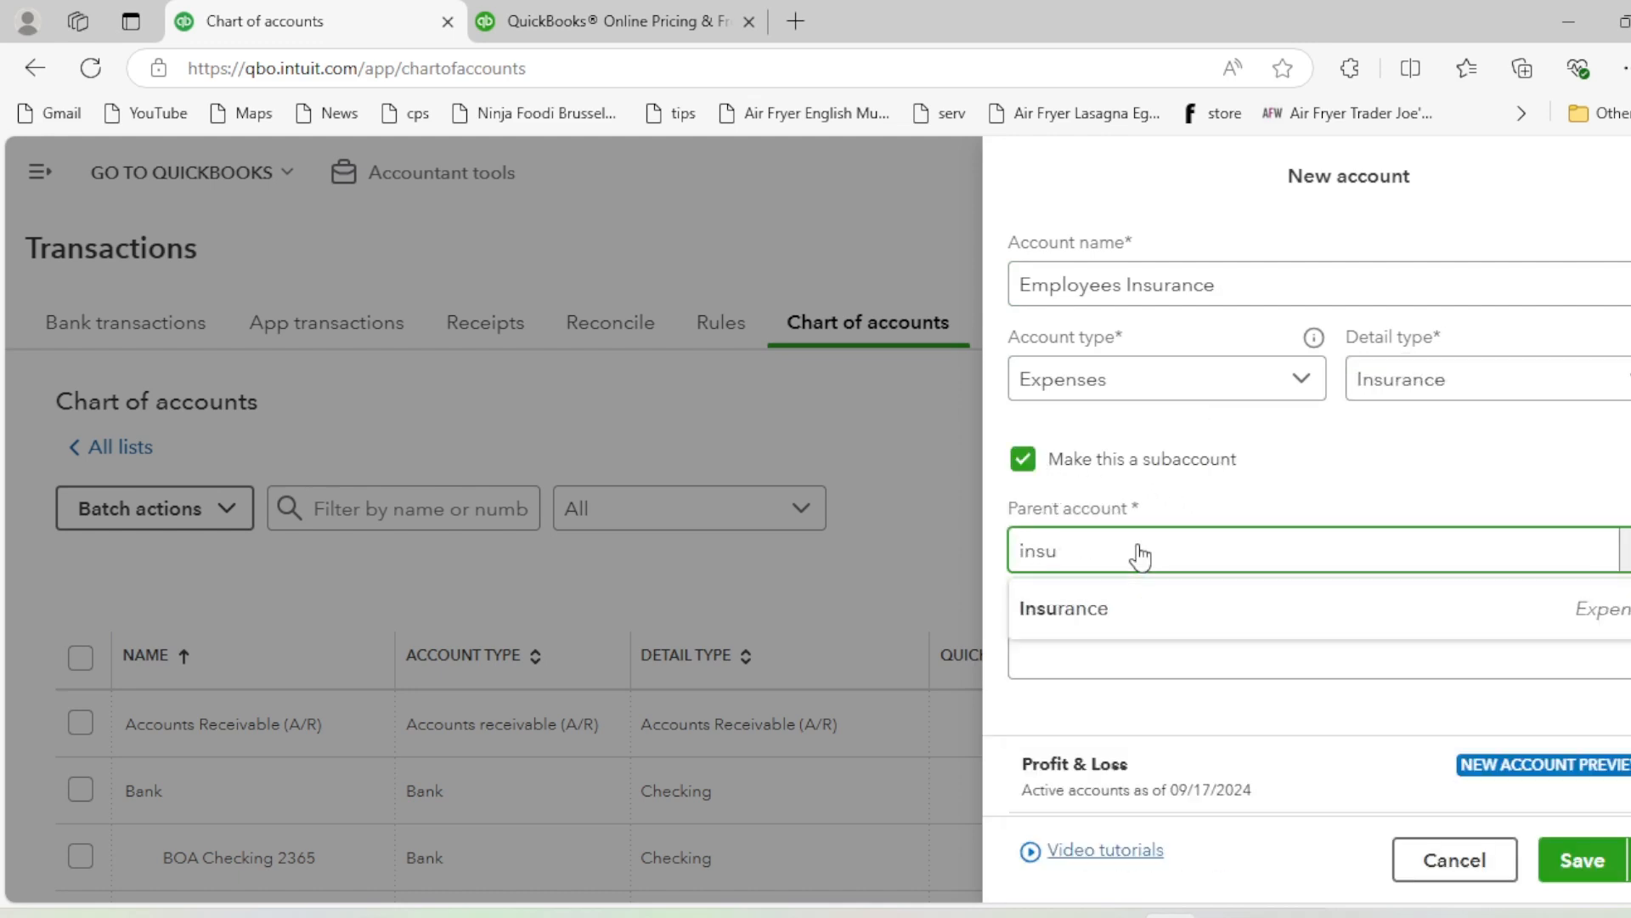
click(1119, 632)
click(1579, 859)
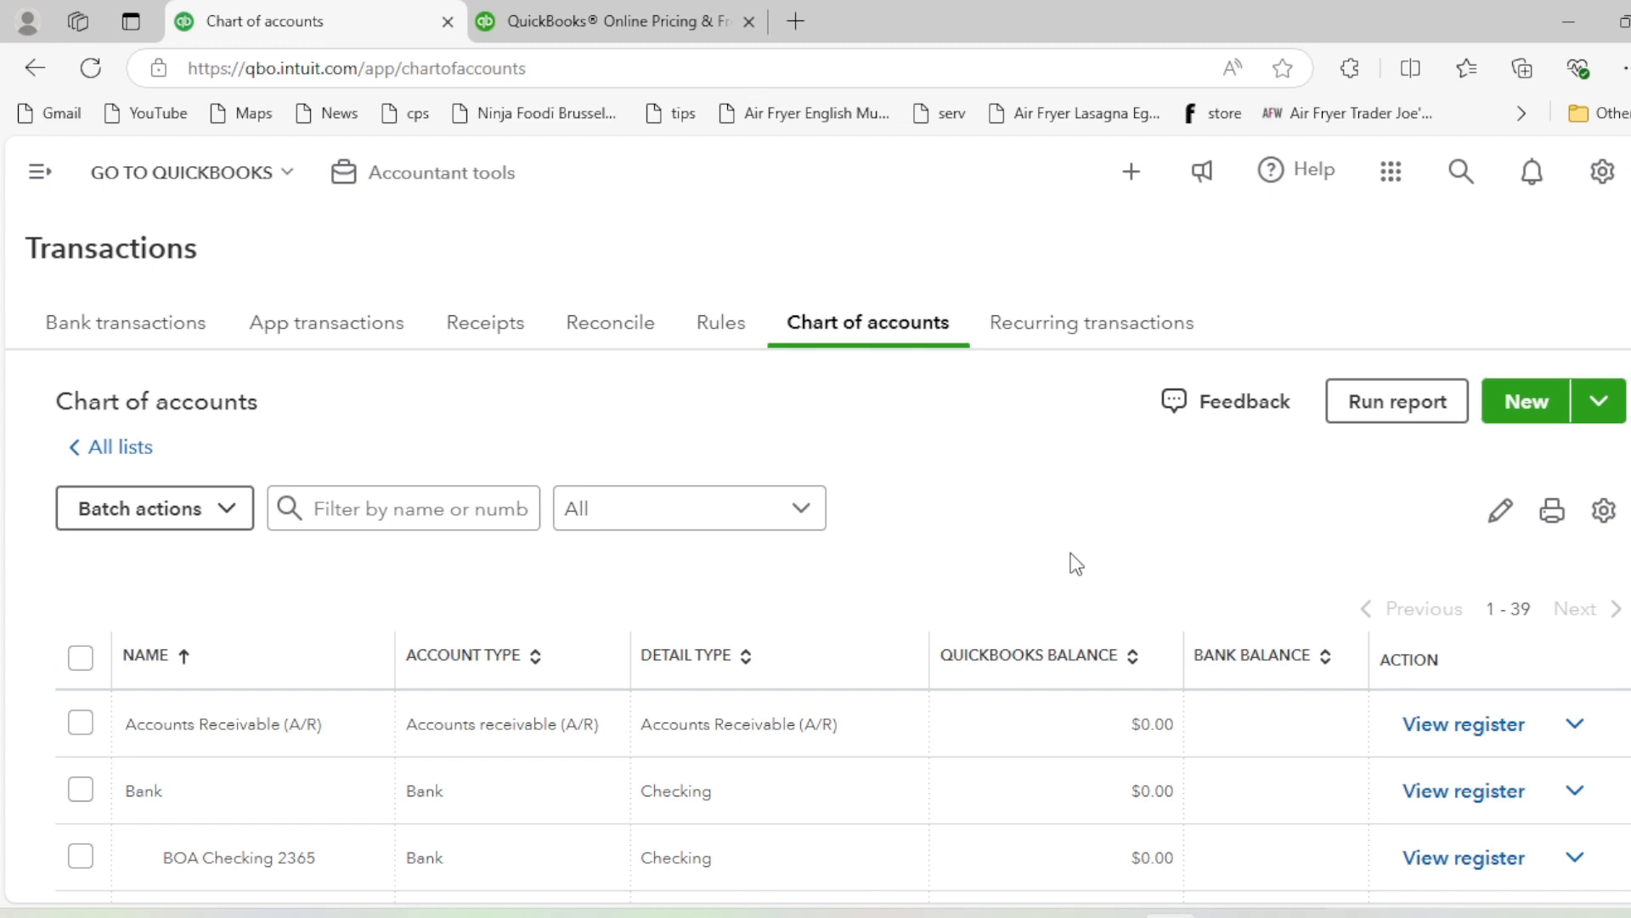
Start a new account named Vehicle Insurance with account type Expenses and detail type Insurance
click(1518, 416)
text(Vehicle)
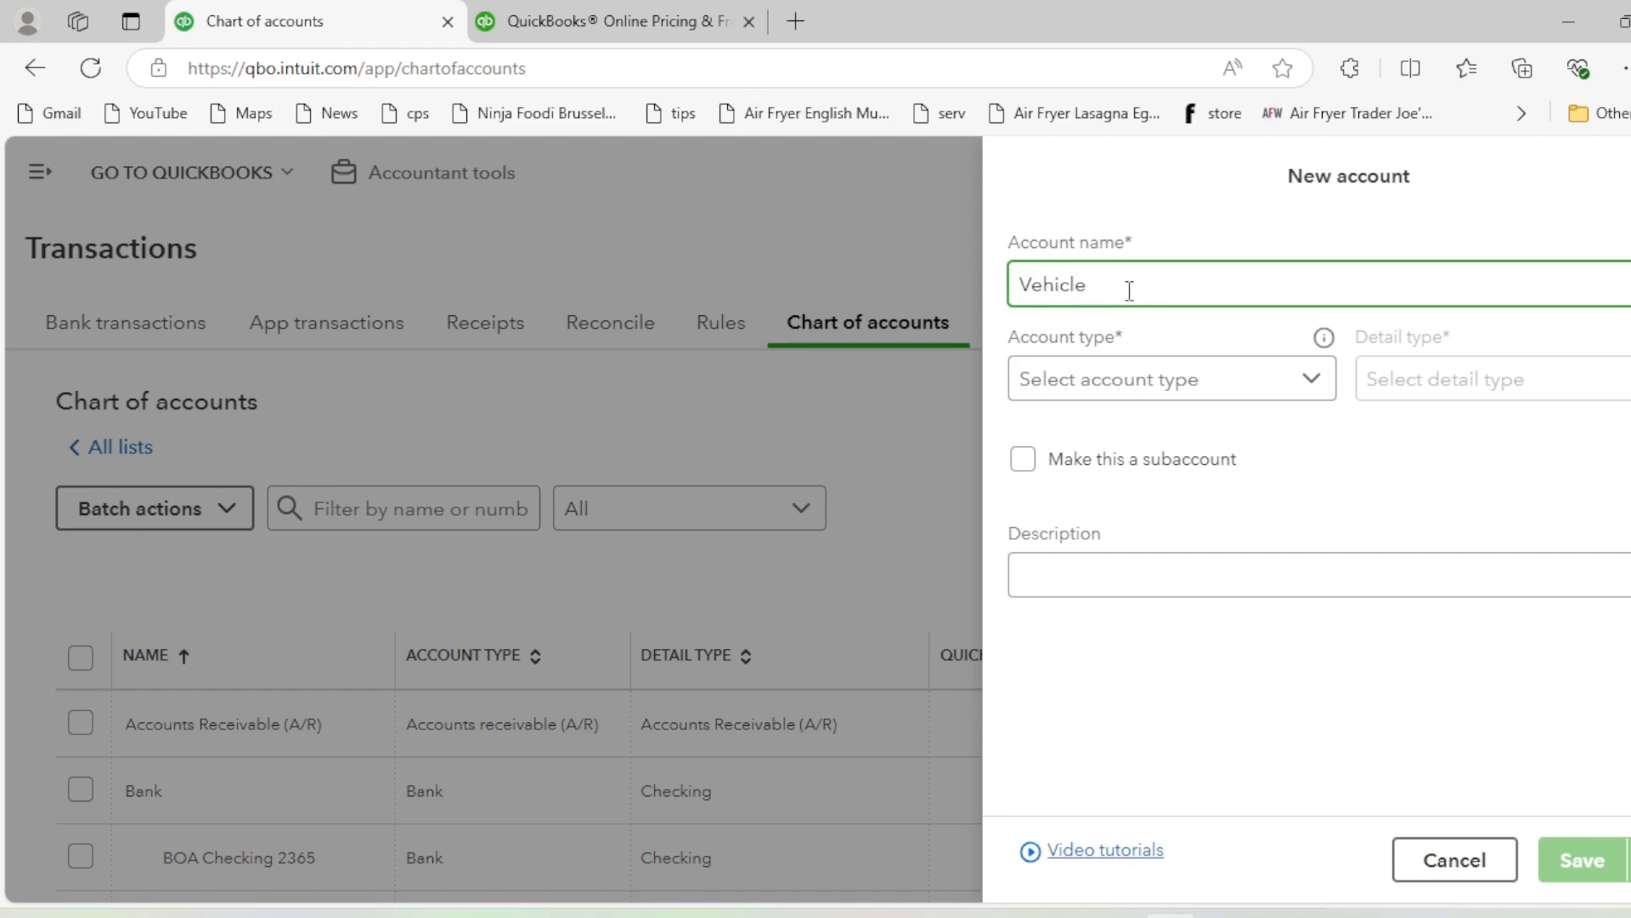
text( Insurance)
click(1128, 381)
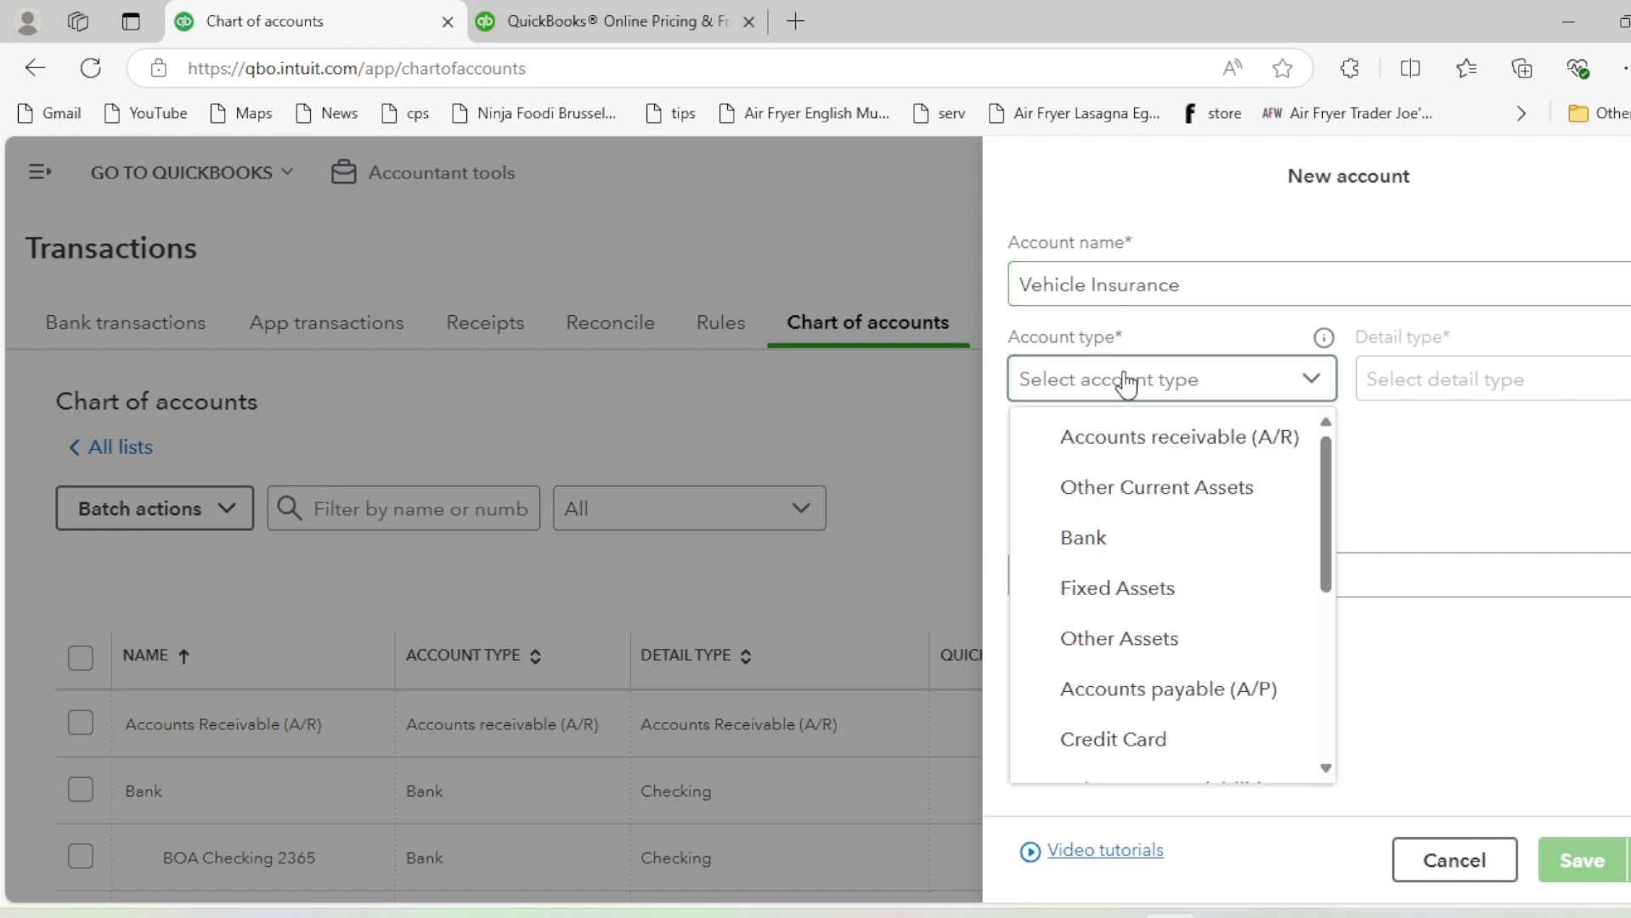
key(i)
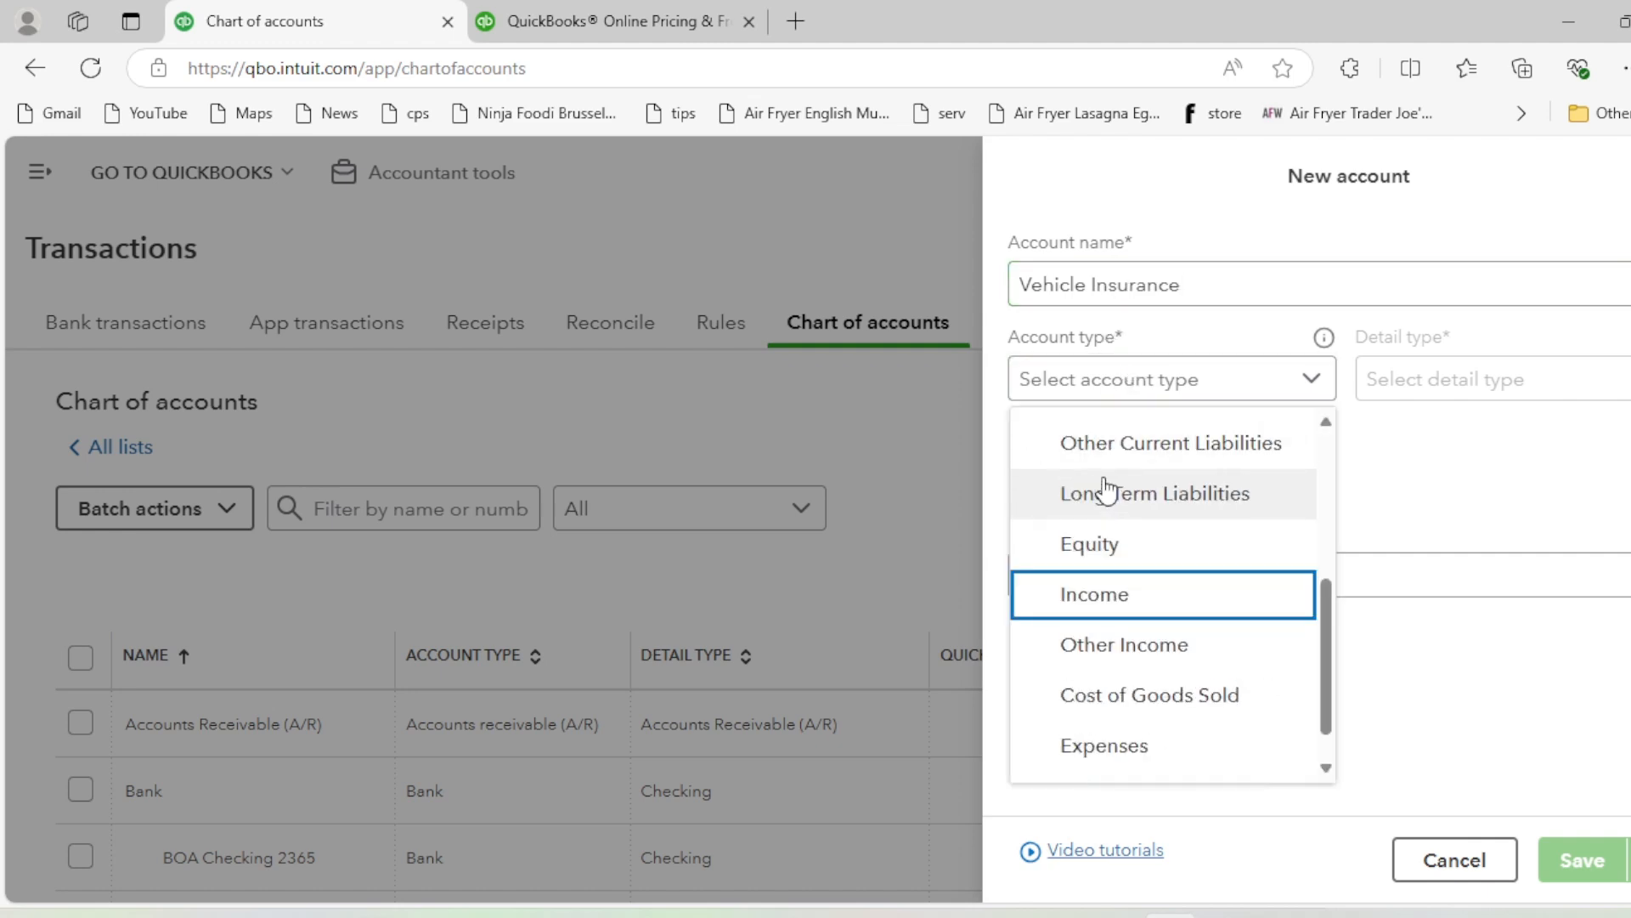
click(1133, 744)
click(1444, 392)
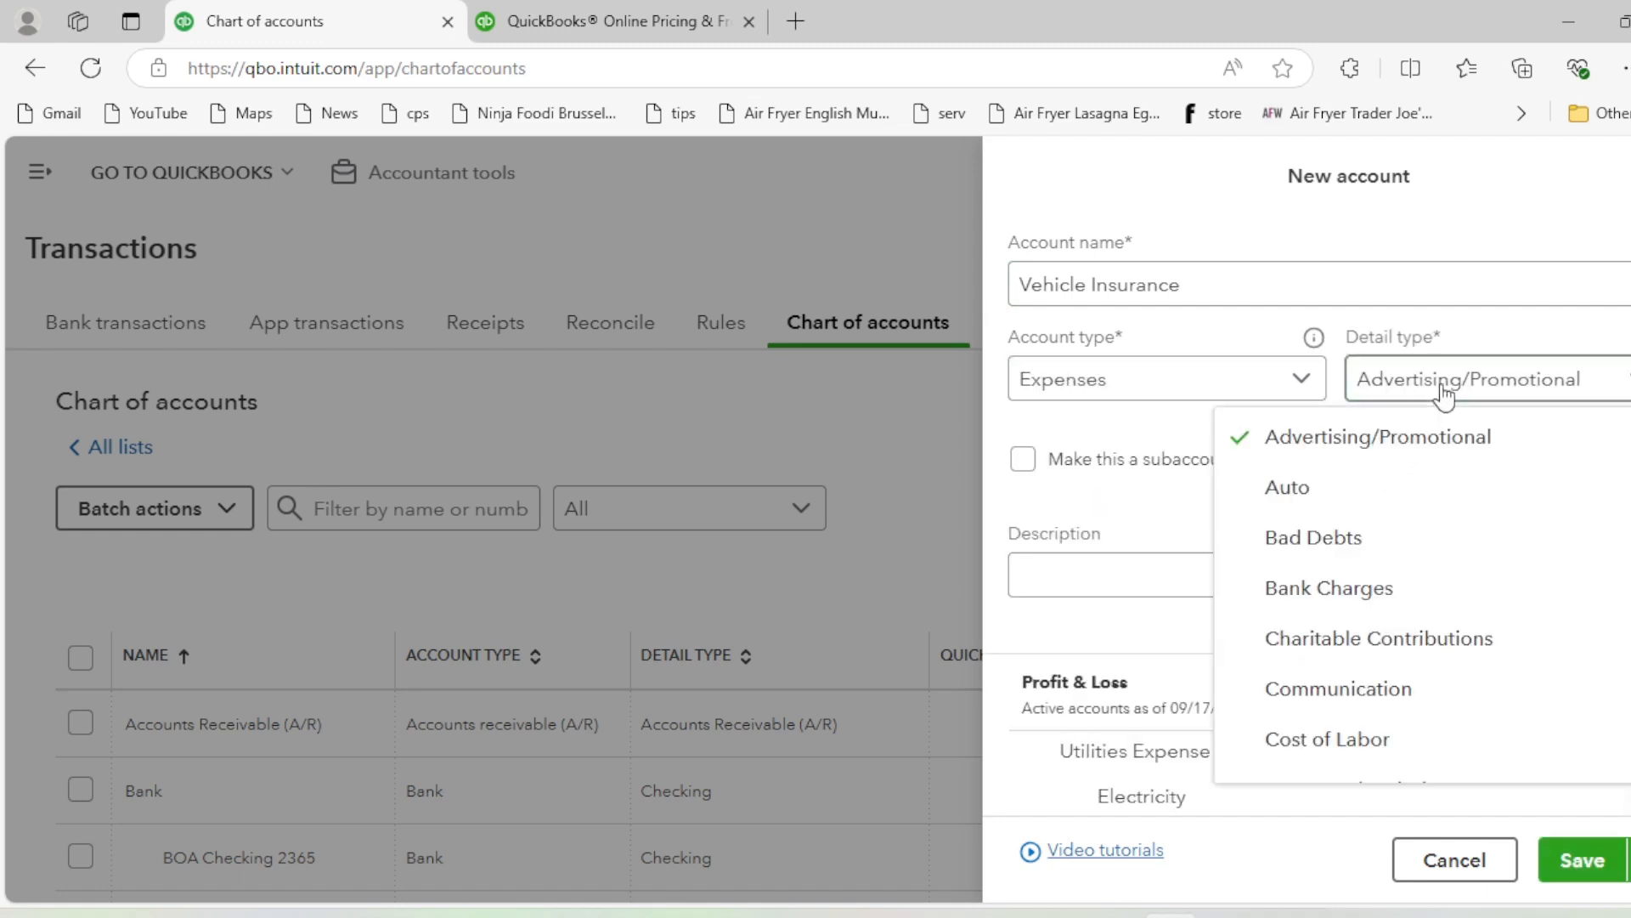
key(i)
click(1271, 592)
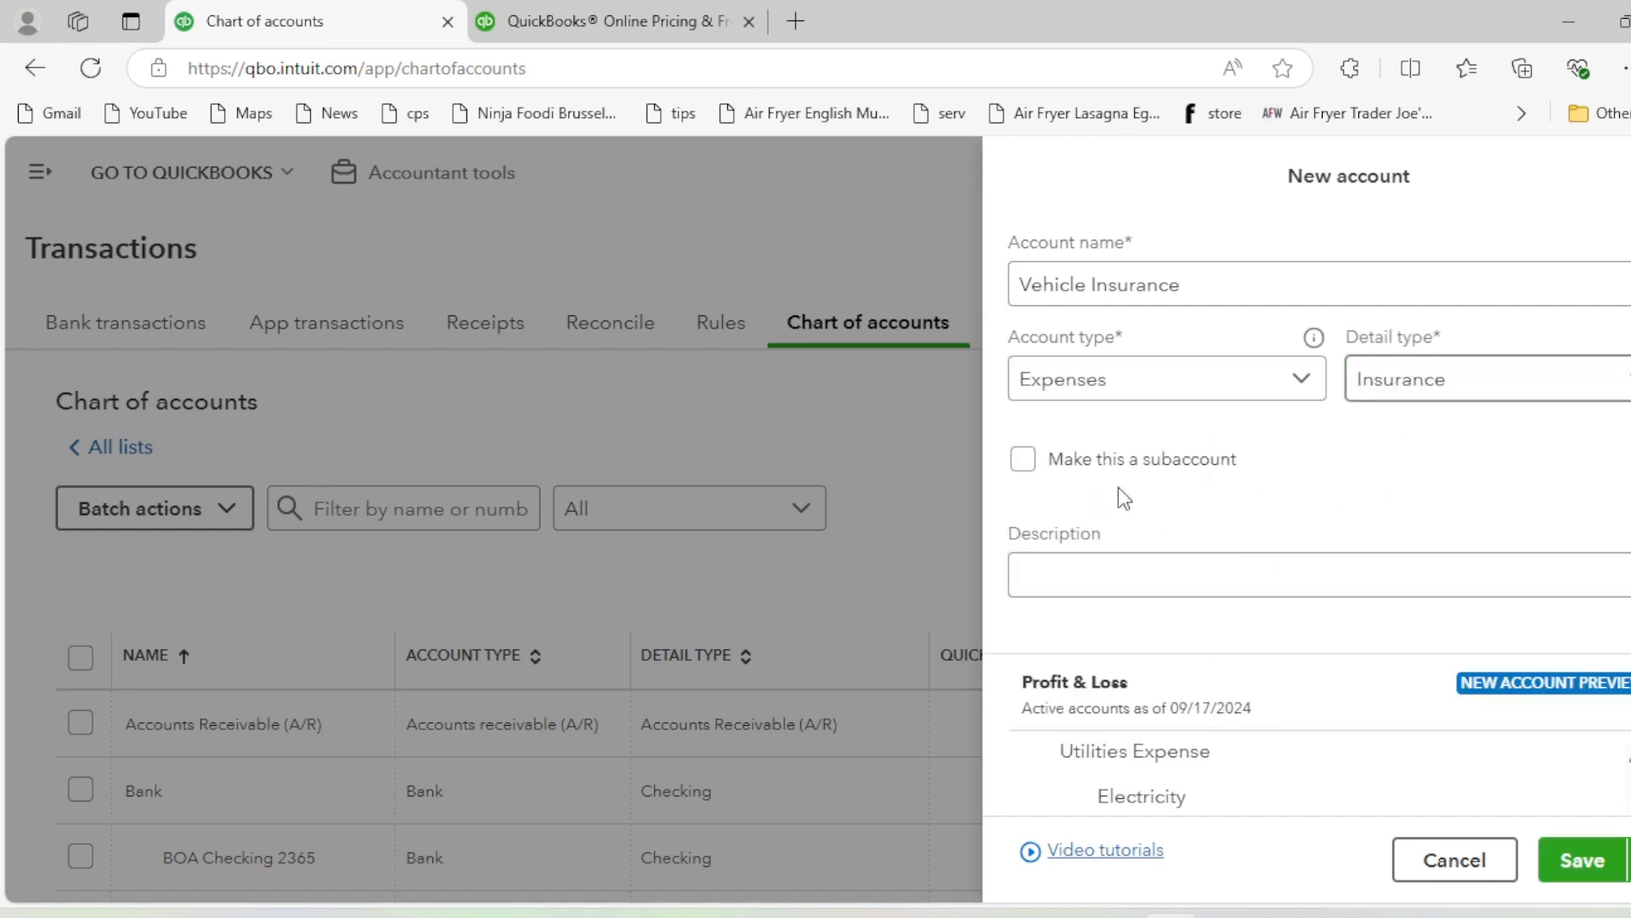
Make Vehicle Insurance a subaccount of the Insurance parent account and save it
click(1024, 460)
click(1093, 550)
text(ins)
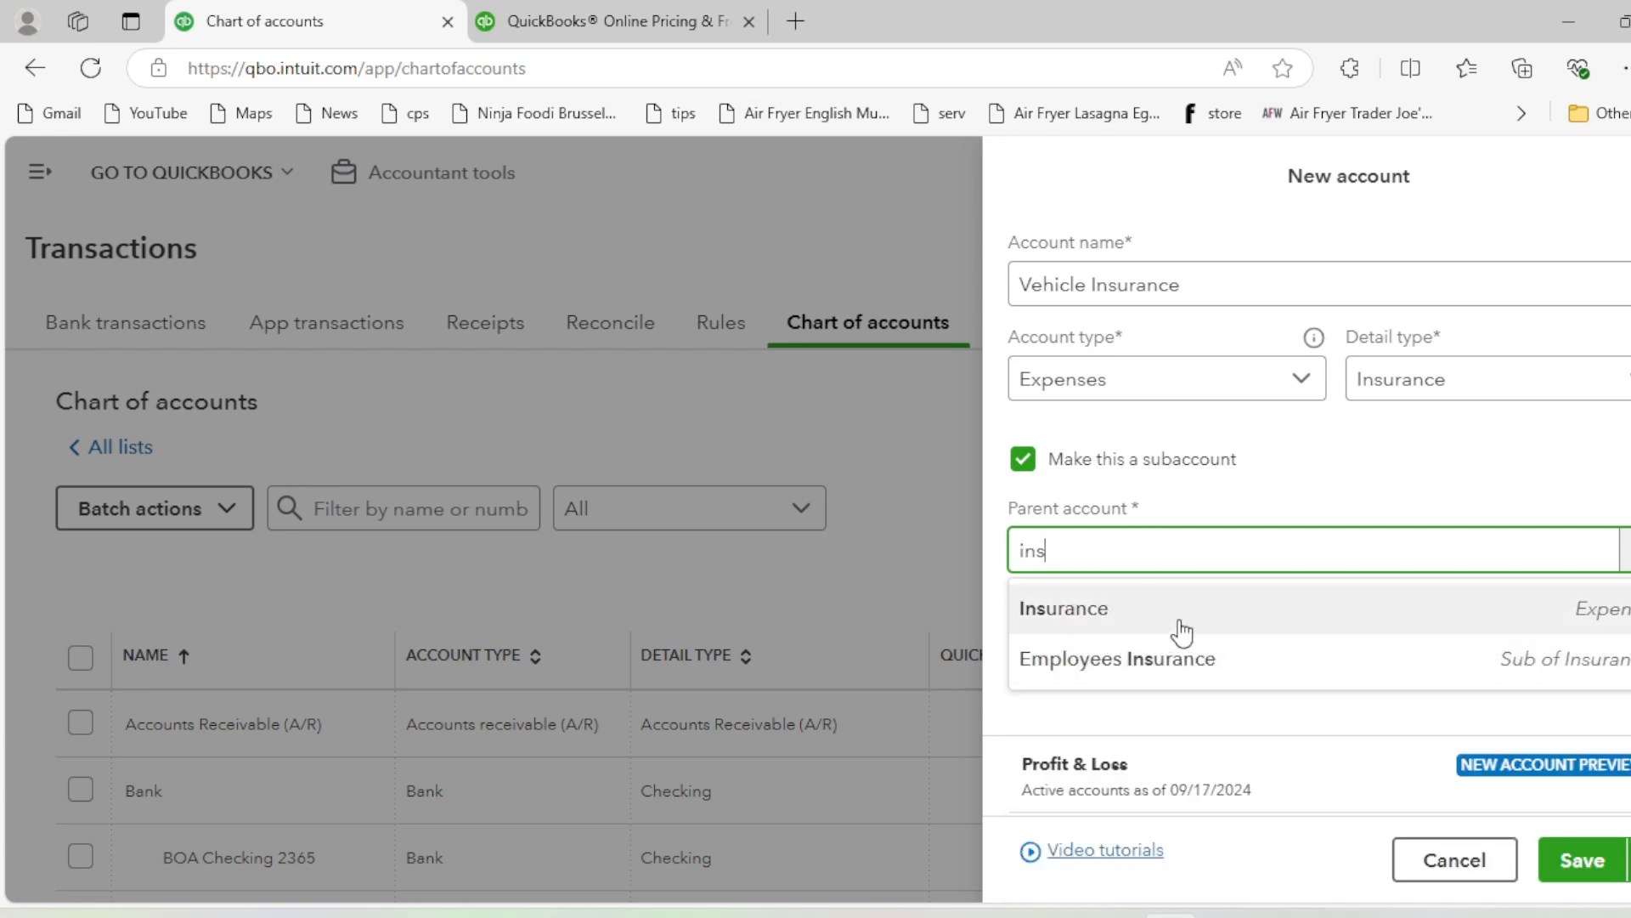
click(1177, 619)
click(1579, 860)
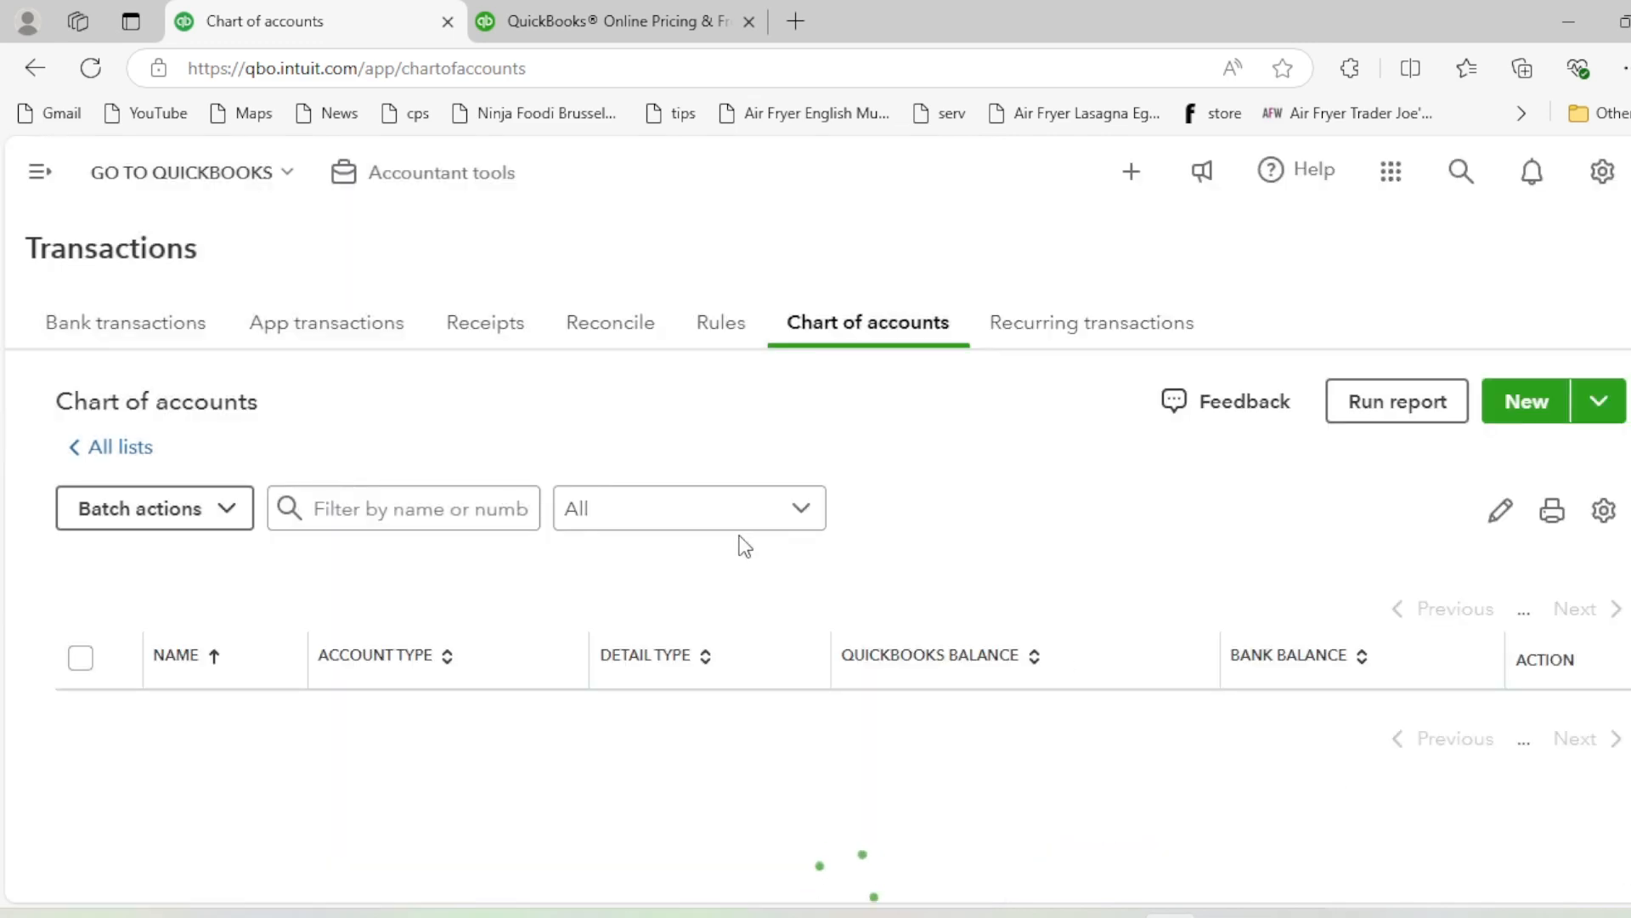
Review the Insurance accounts in the chart of accounts, and search the list for "dep" before clearing the filter
scroll(518, 544, down, 7)
scroll(514, 537, up, 4)
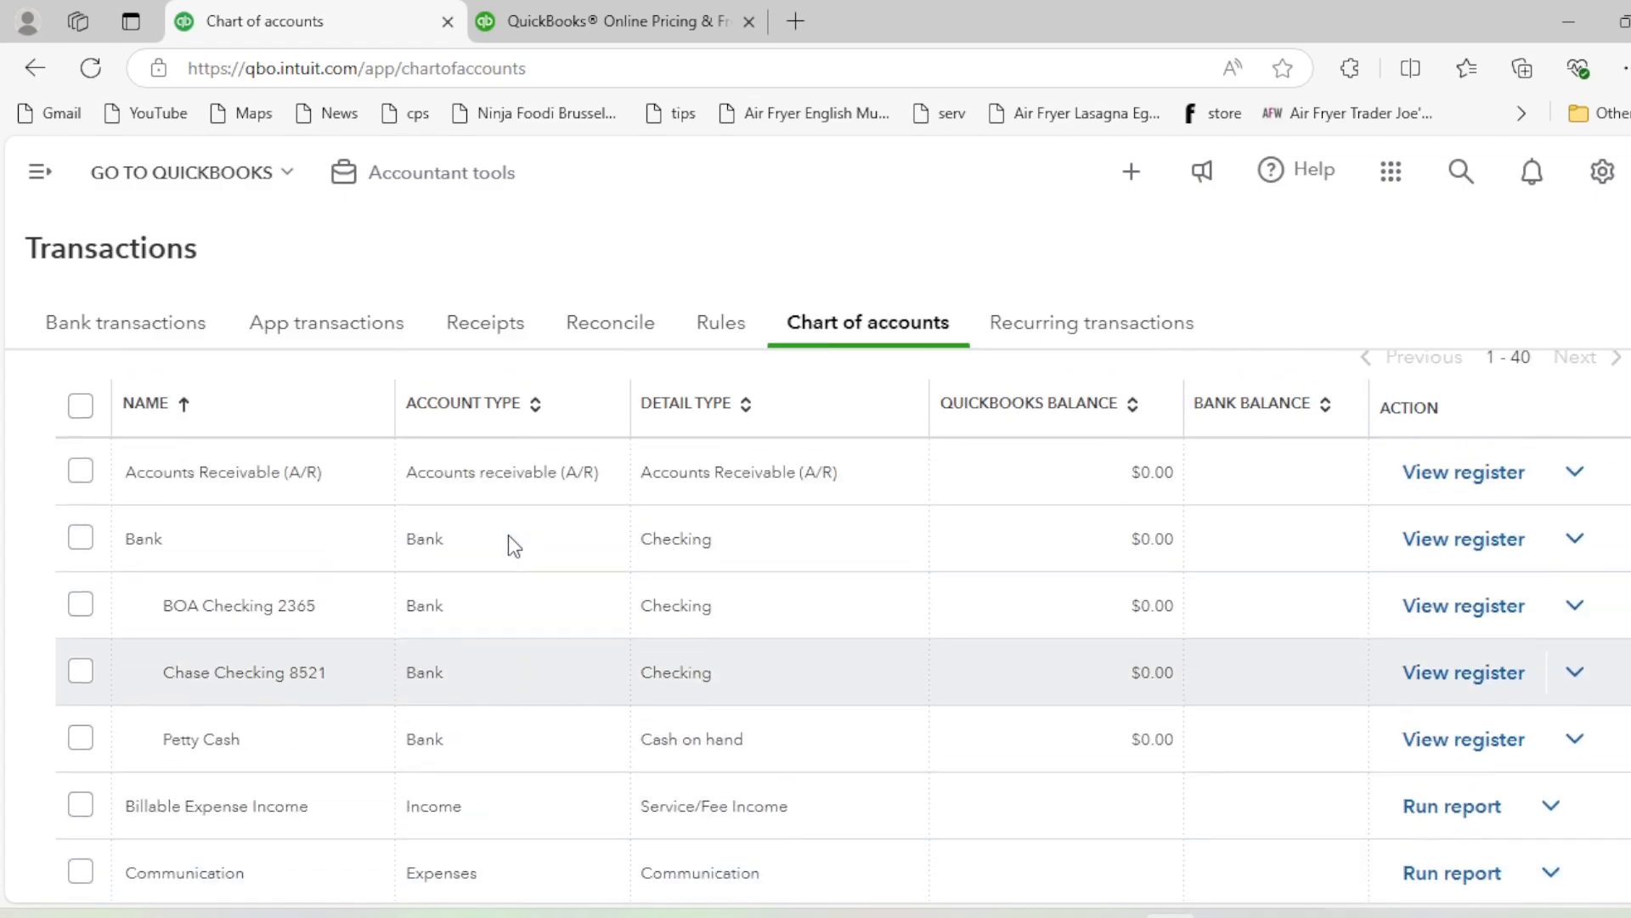
scroll(508, 534, down, 6)
scroll(487, 553, down, 6)
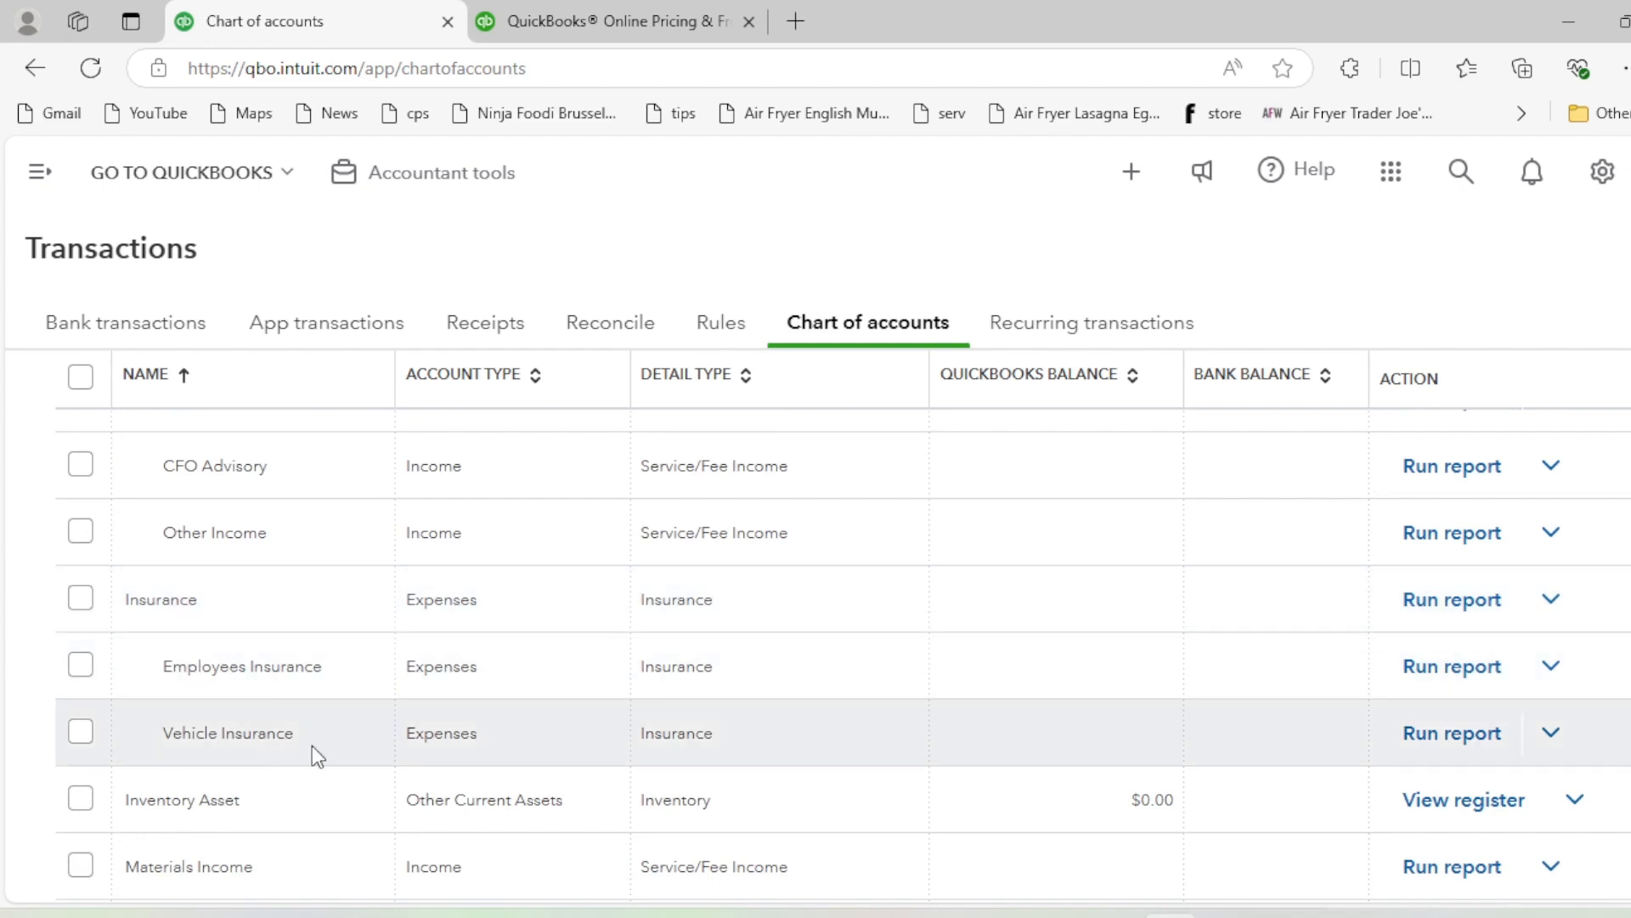
scroll(313, 746, up, 10)
click(357, 514)
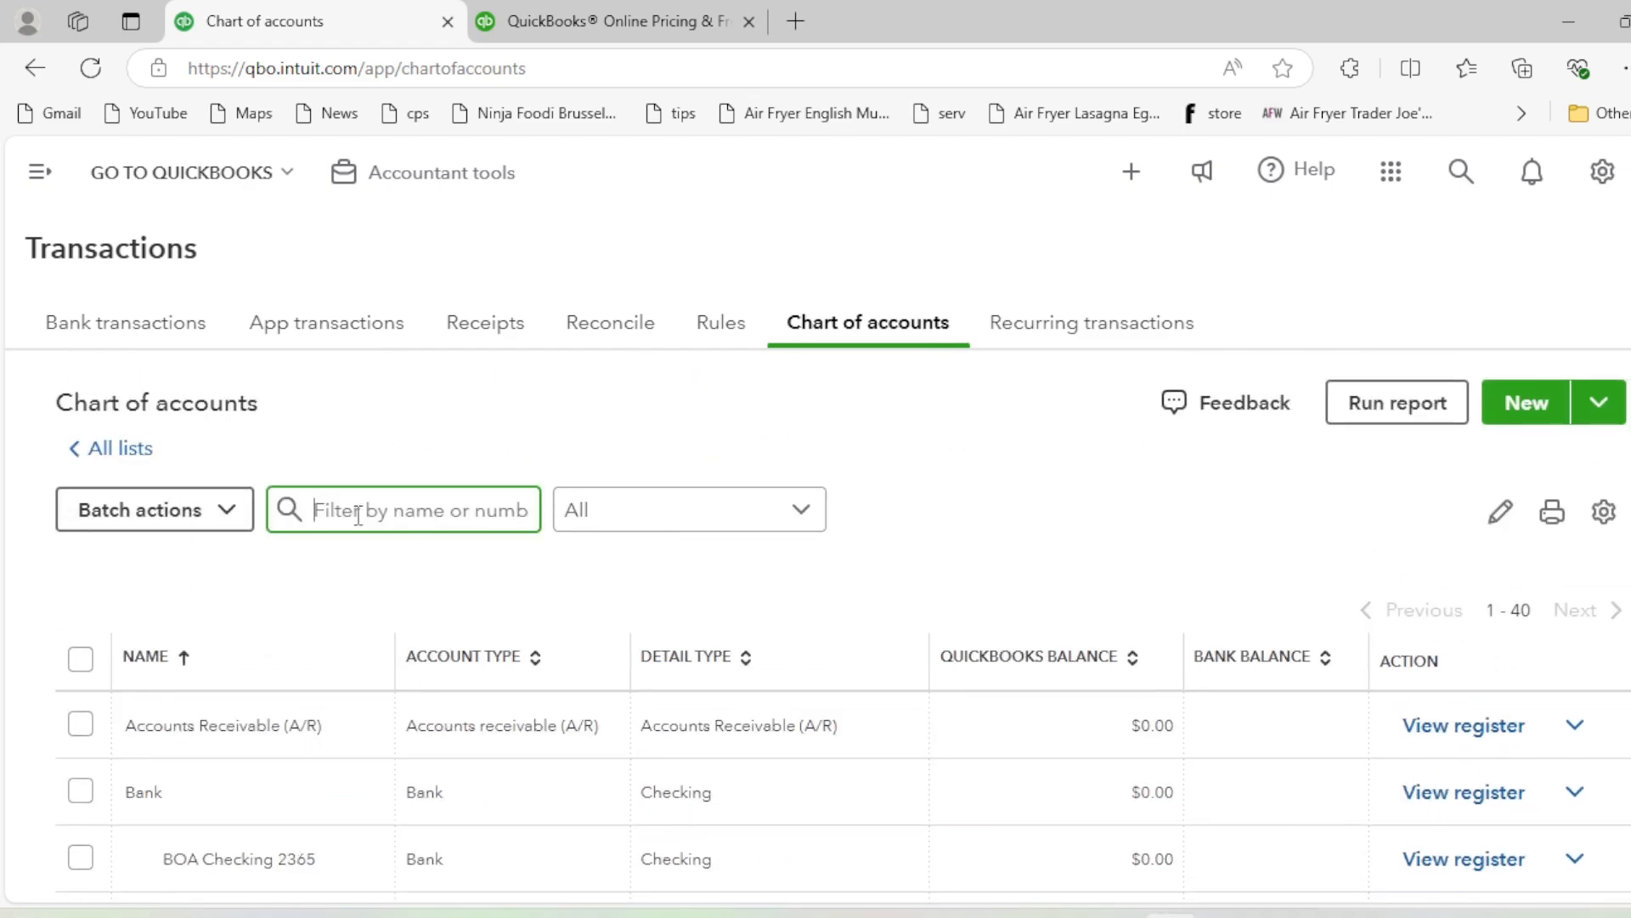
text(dep)
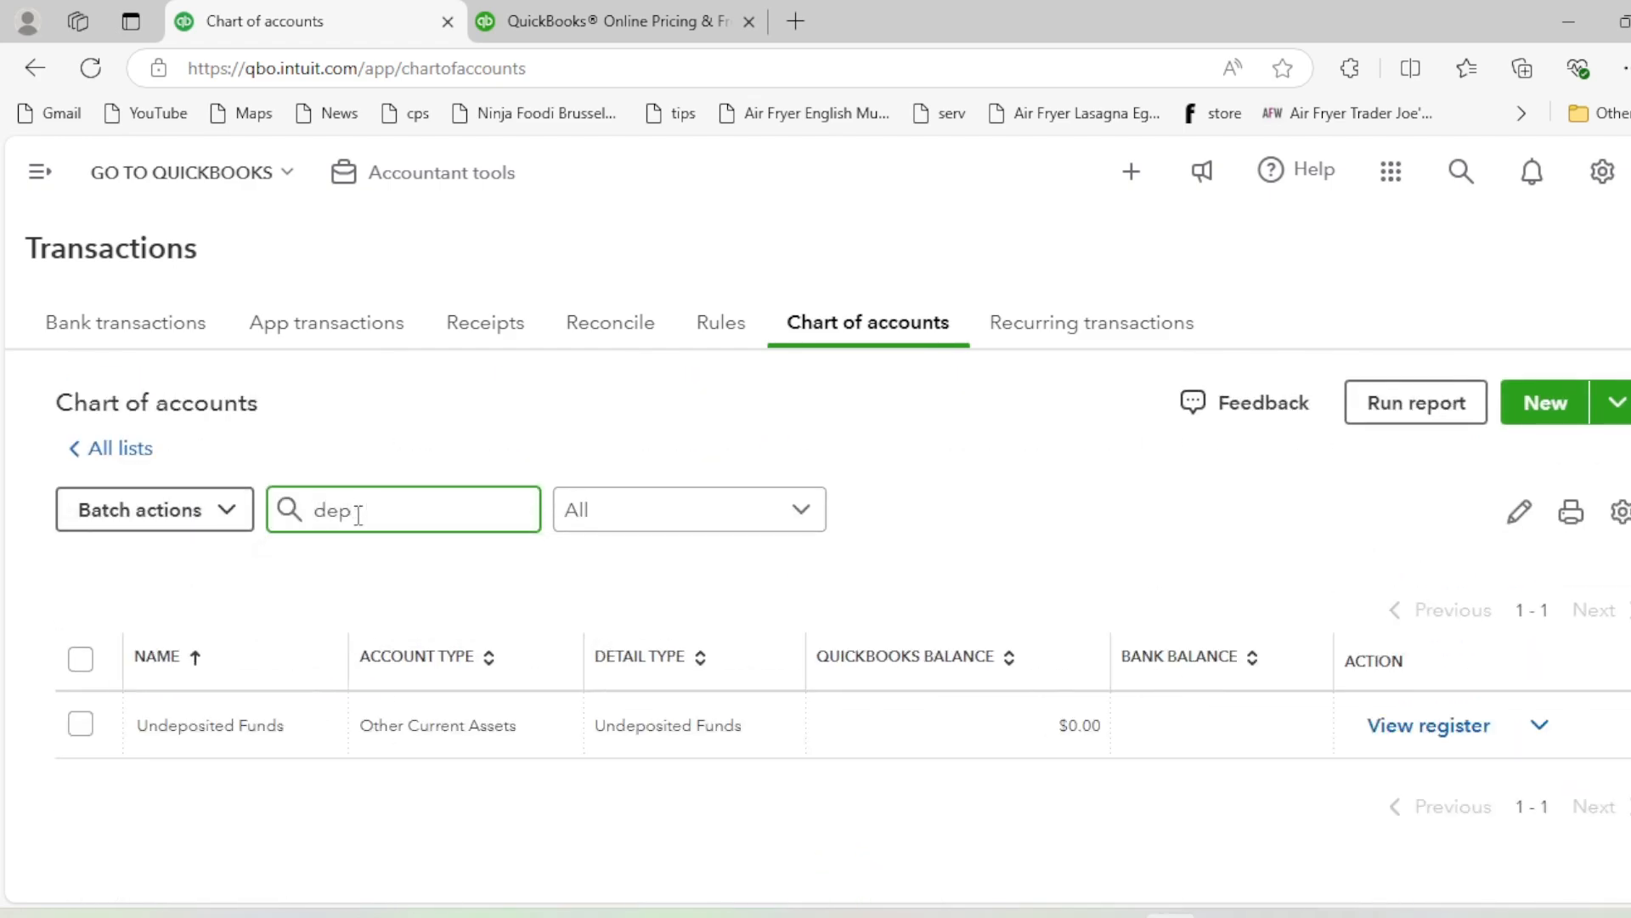
key(BackSpace)
key(BackSpace)
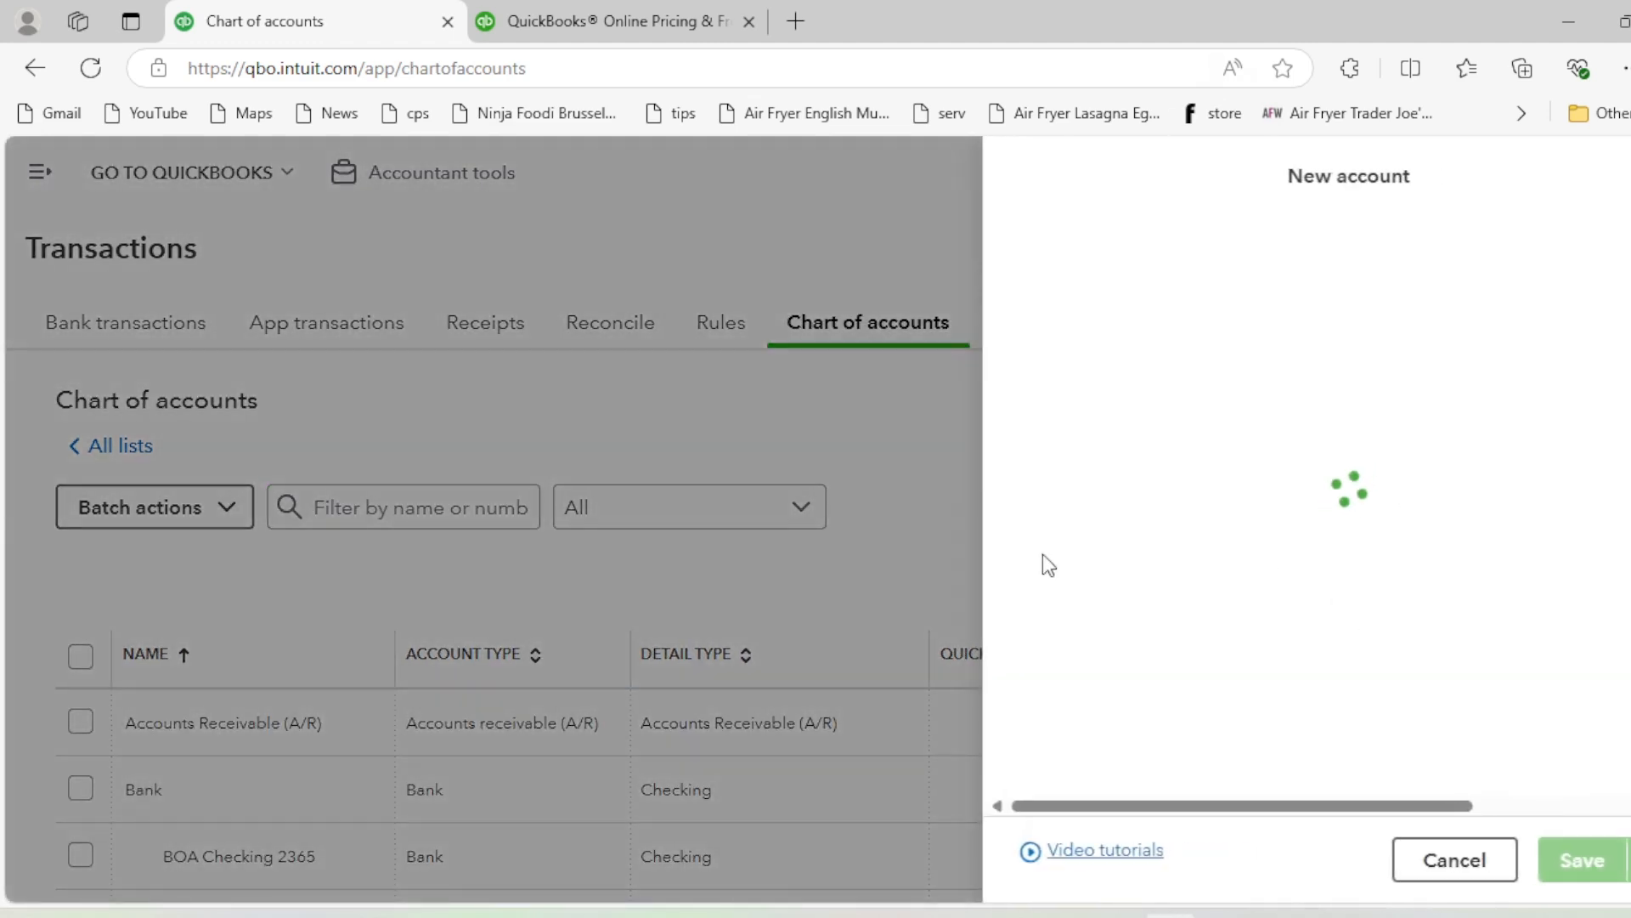
Name the new account Depreciation and set its account type to Expenses
click(1140, 299)
text(Dep)
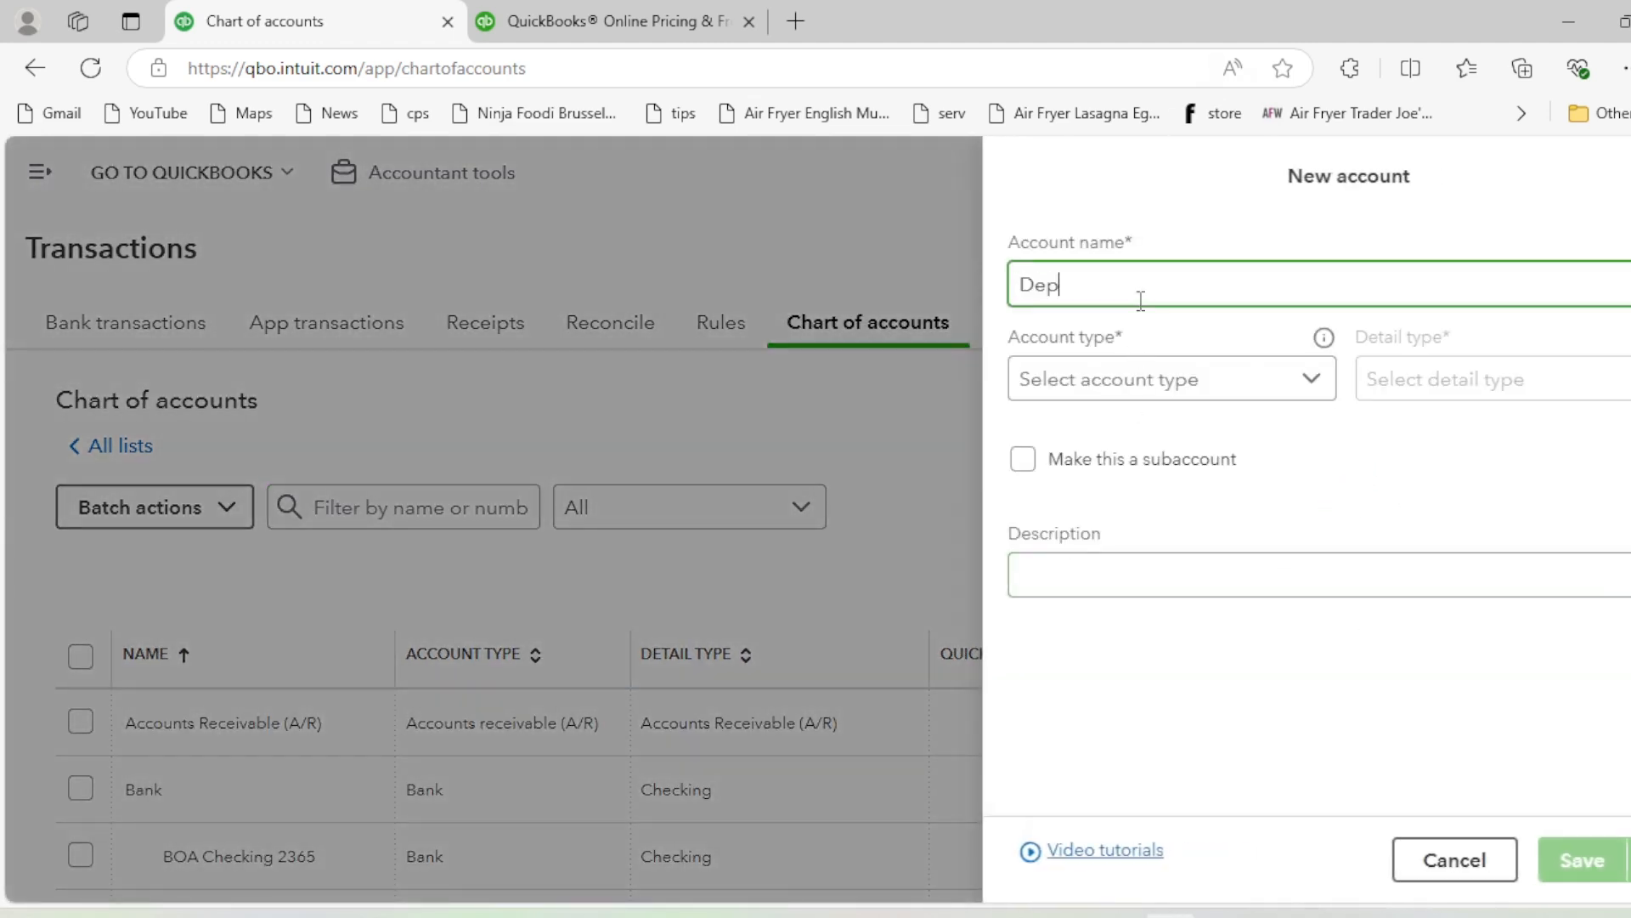
text(reciation)
click(1130, 392)
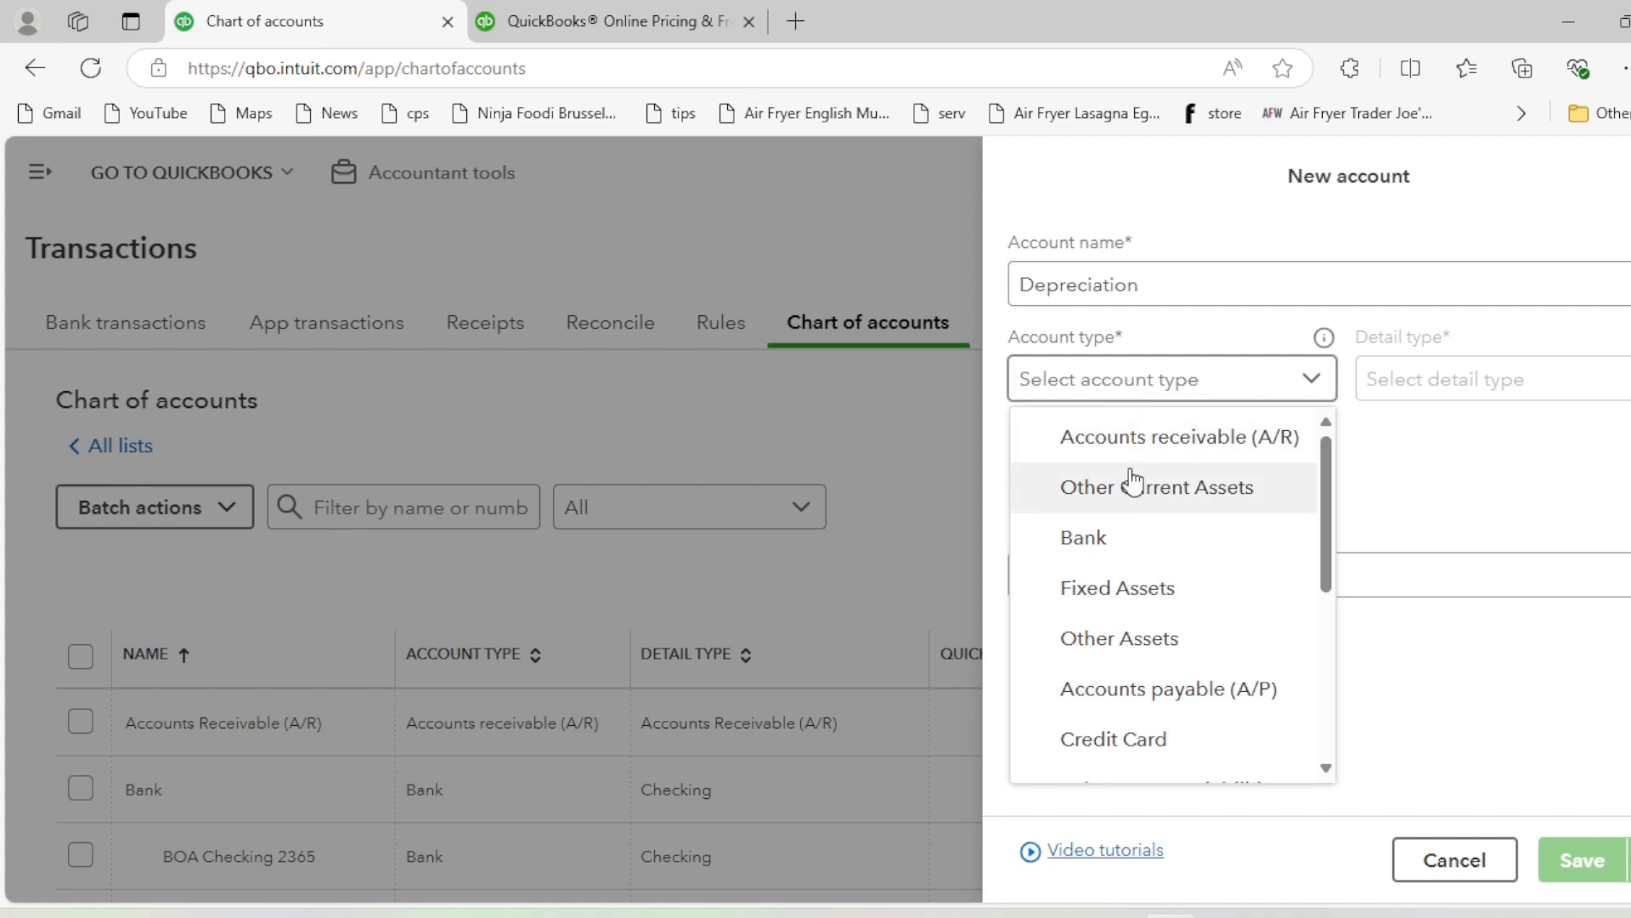
scroll(1133, 477, down, 3)
scroll(1181, 712, down, 2)
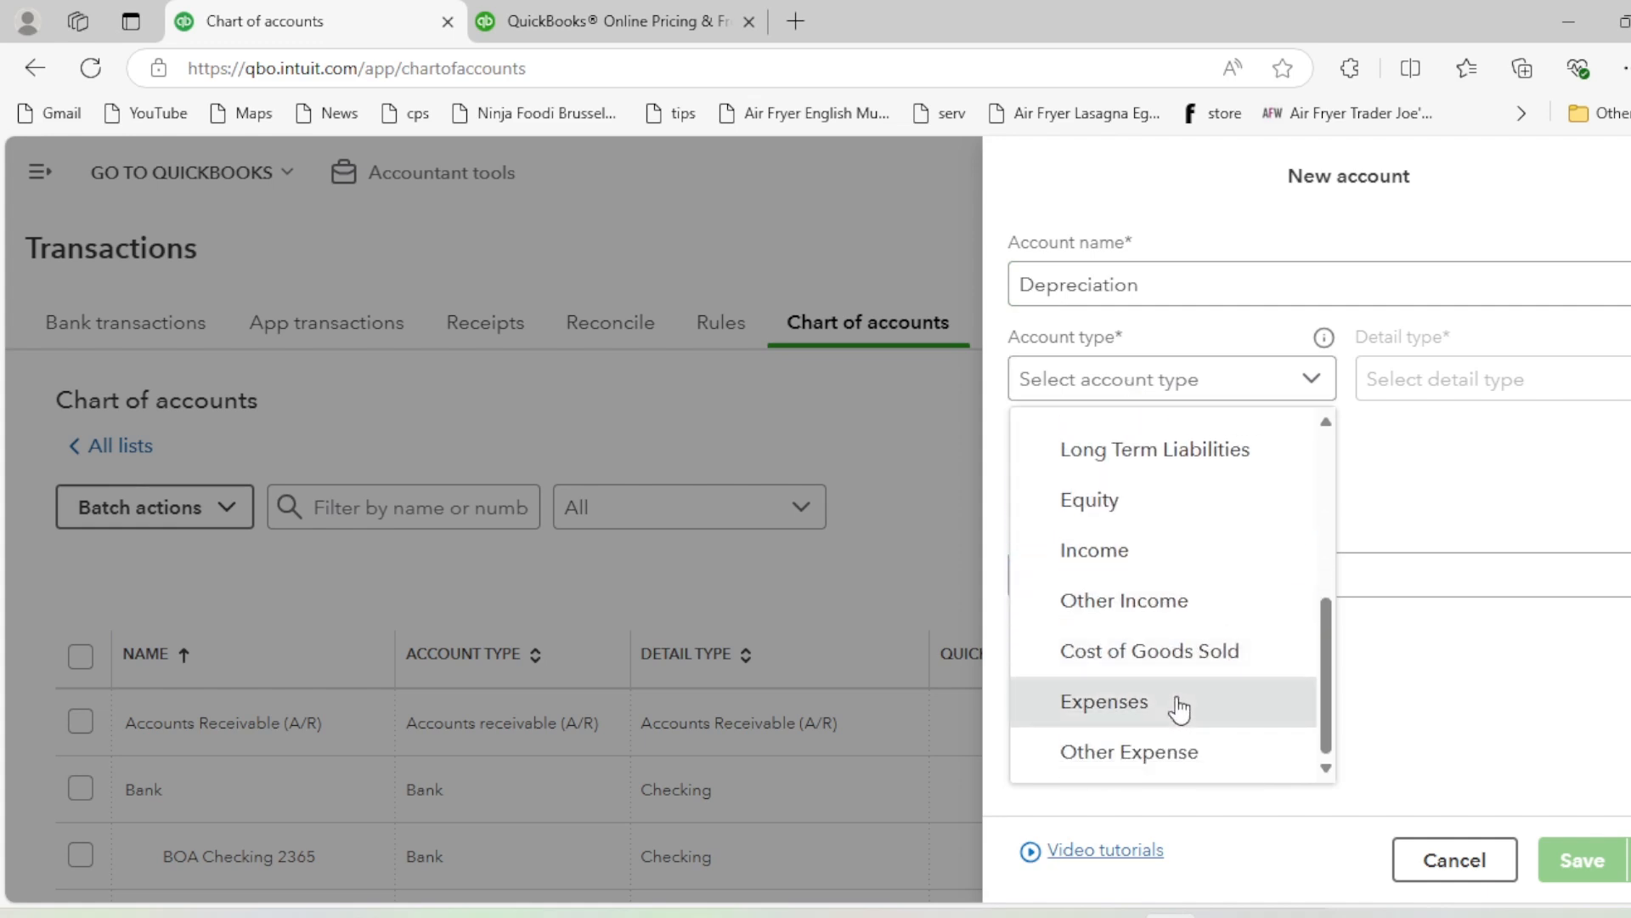
click(1176, 705)
Look through the available detail types under Expenses for one that suits the Depreciation account
click(1440, 395)
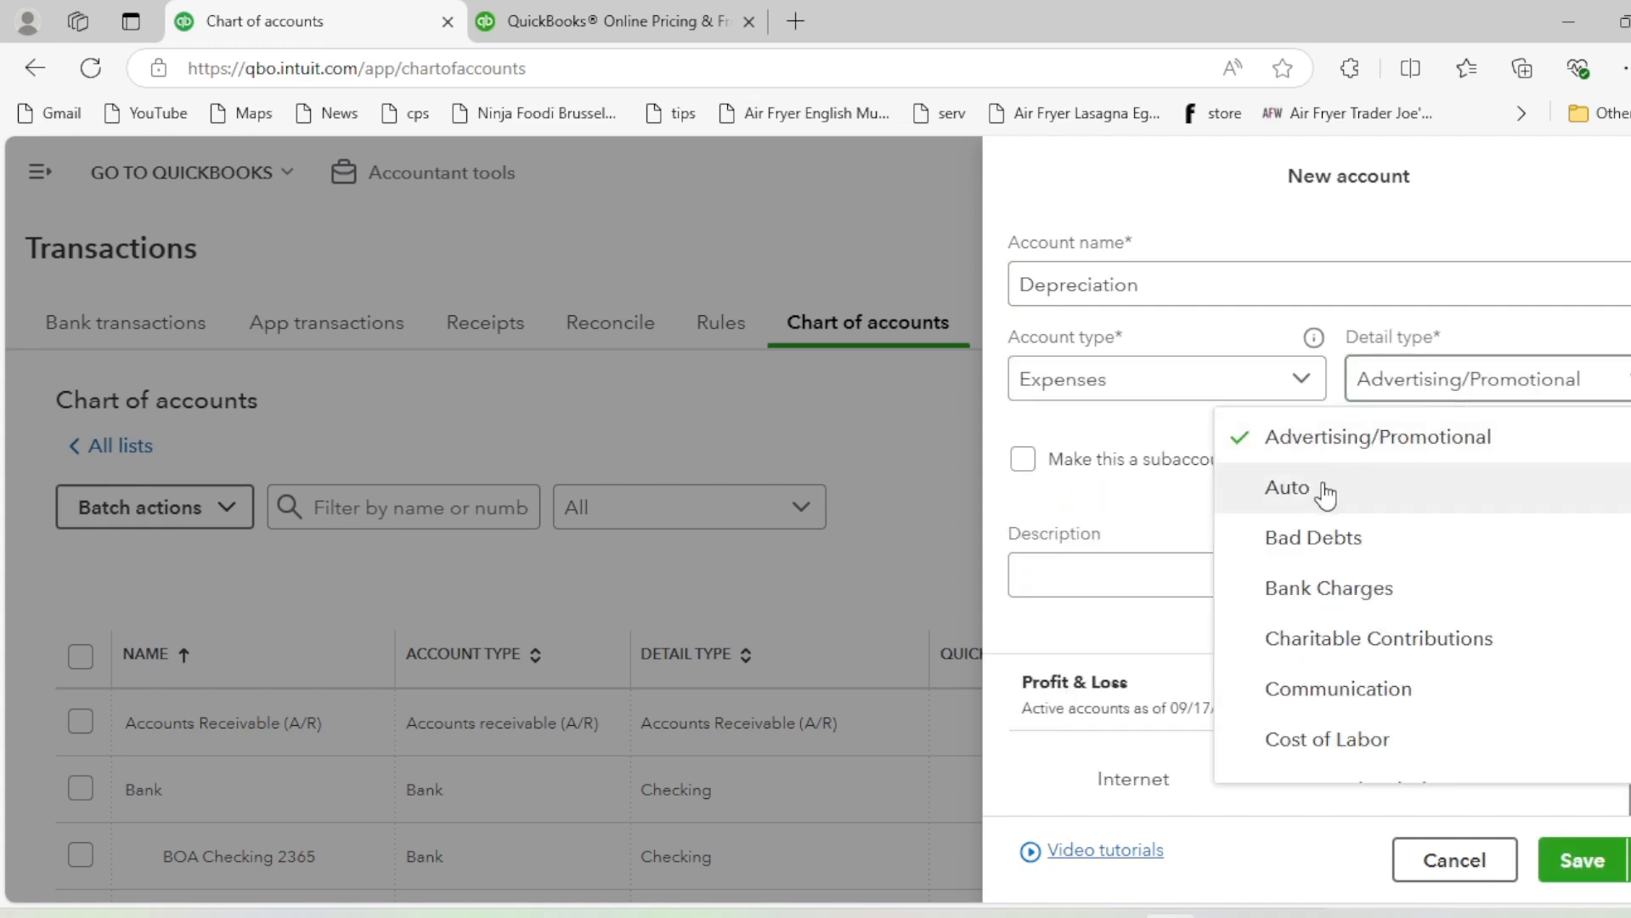
scroll(1330, 499, down, 1)
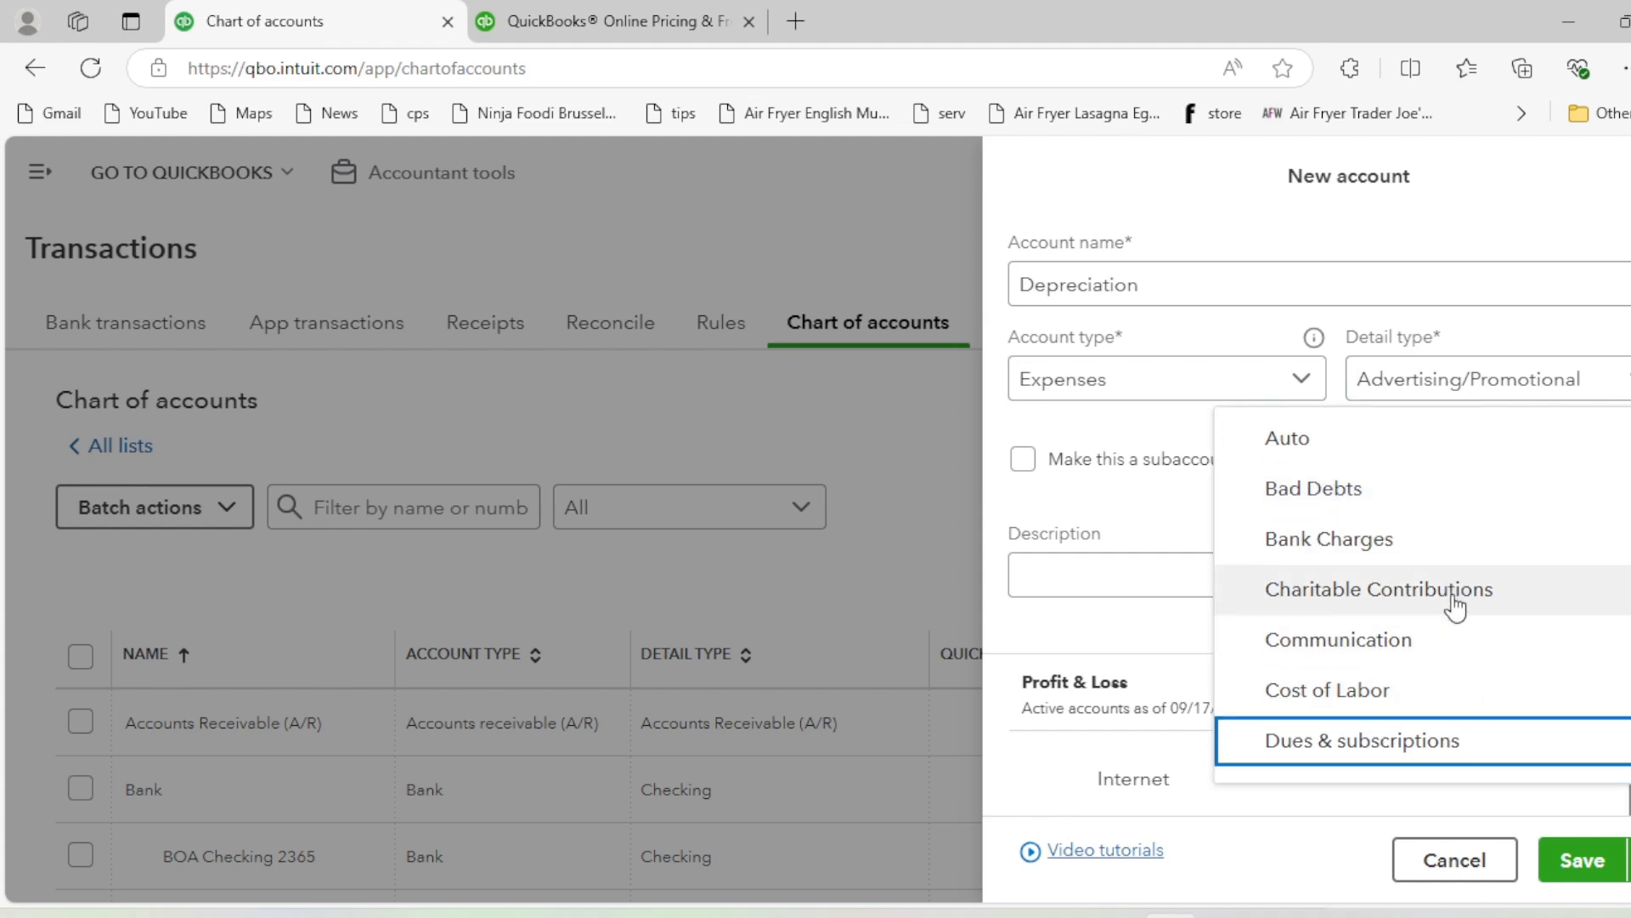
scroll(1454, 605, down, 5)
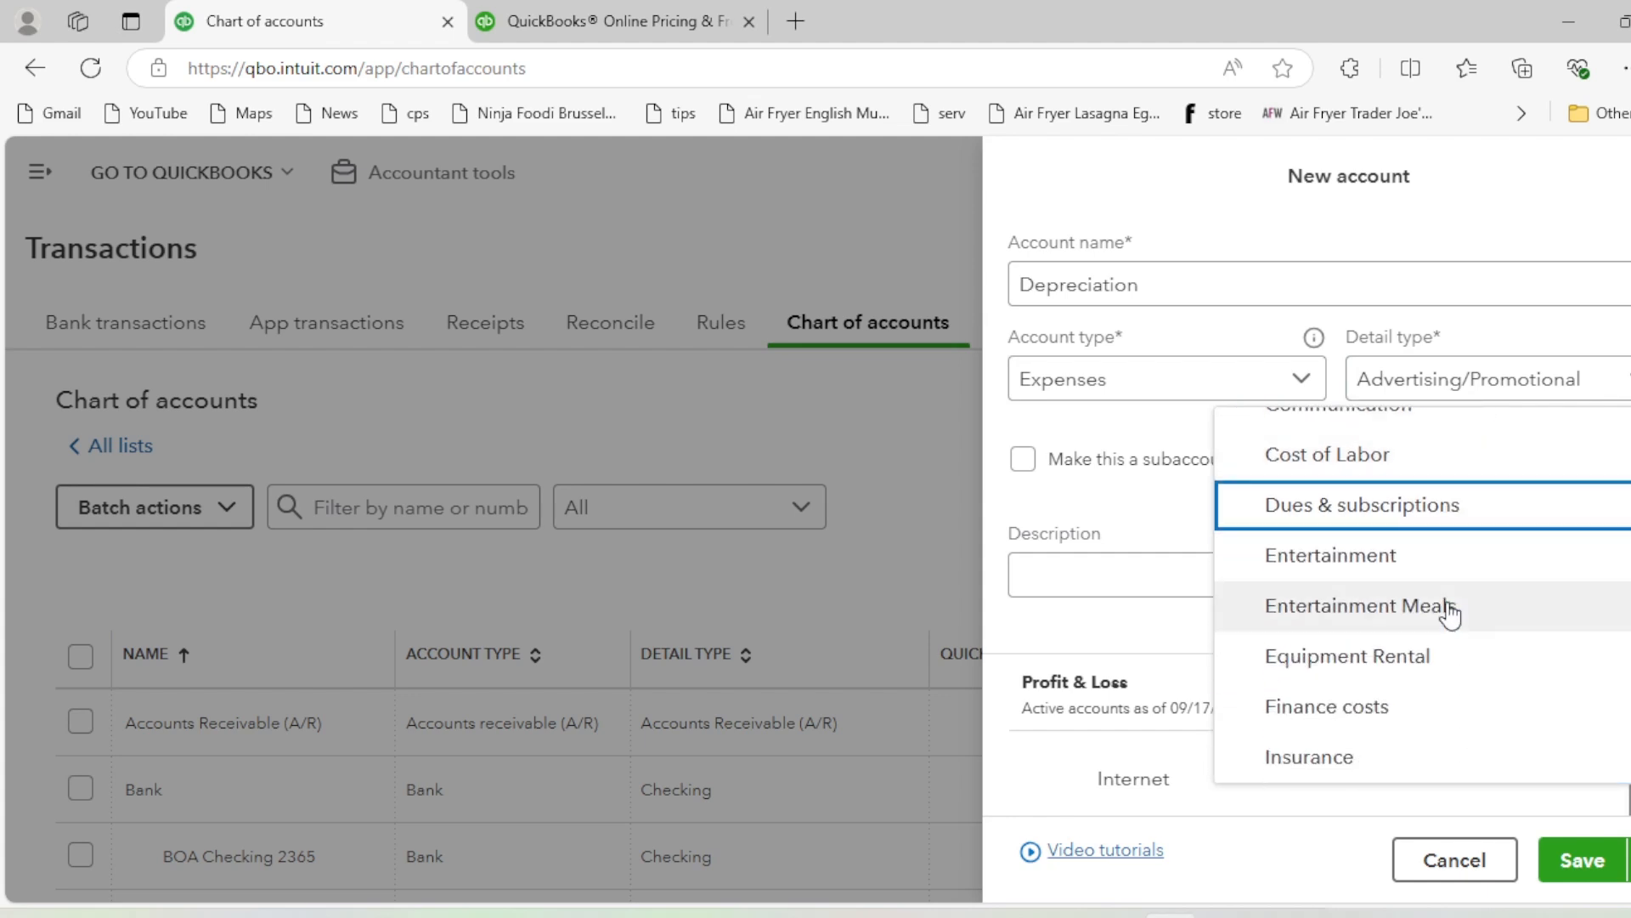
scroll(1450, 614, down, 2)
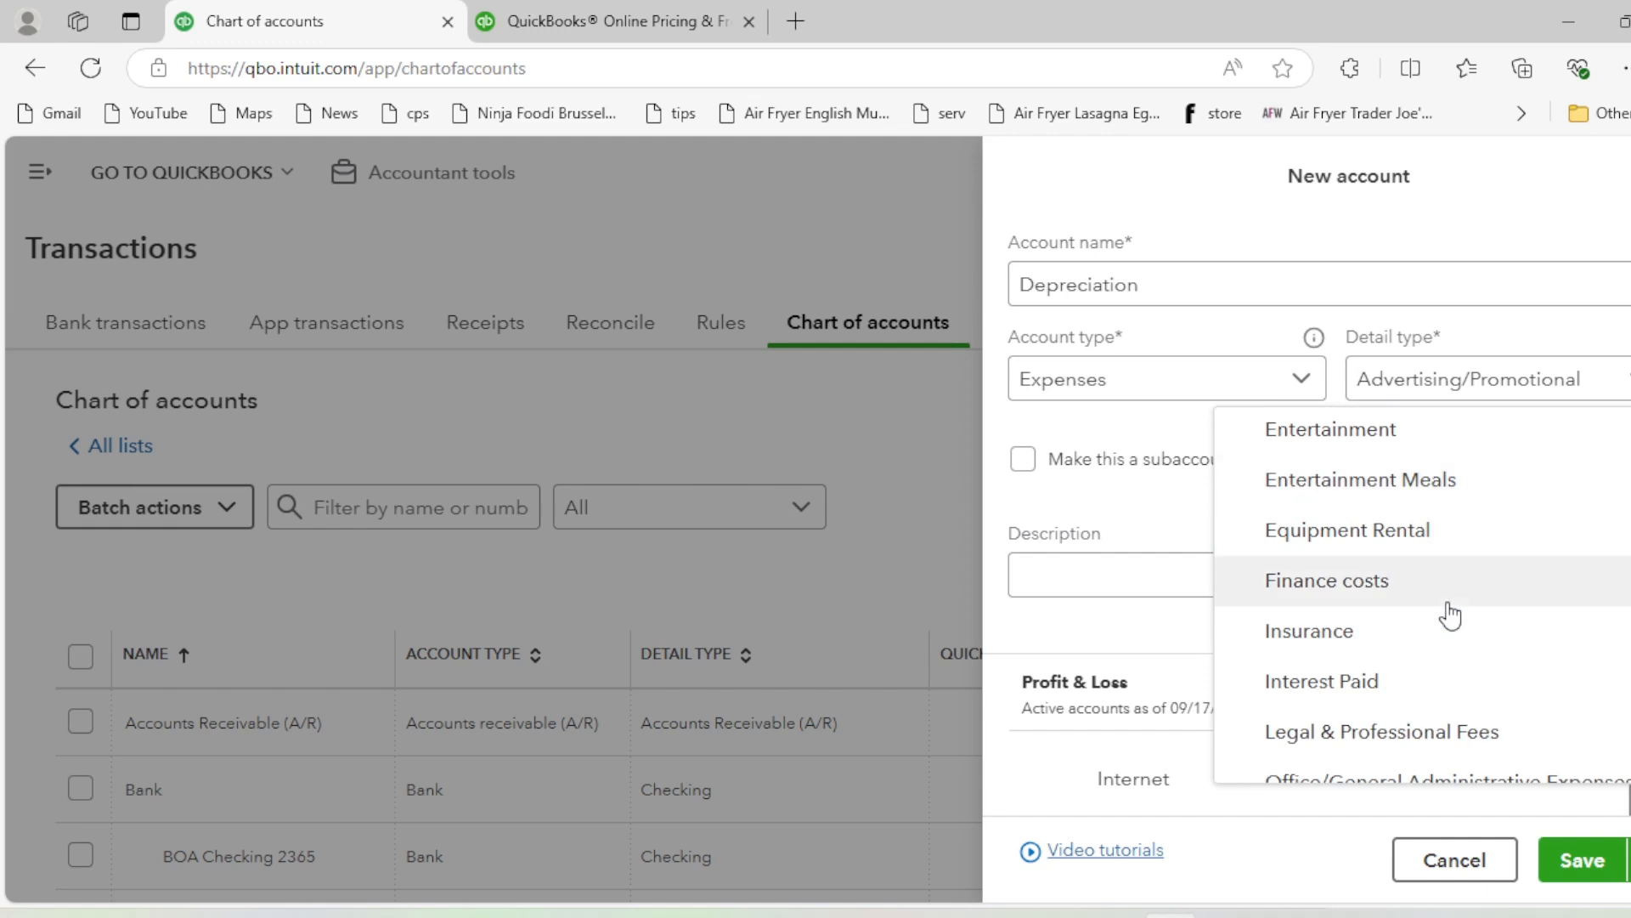
scroll(1451, 613, down, 6)
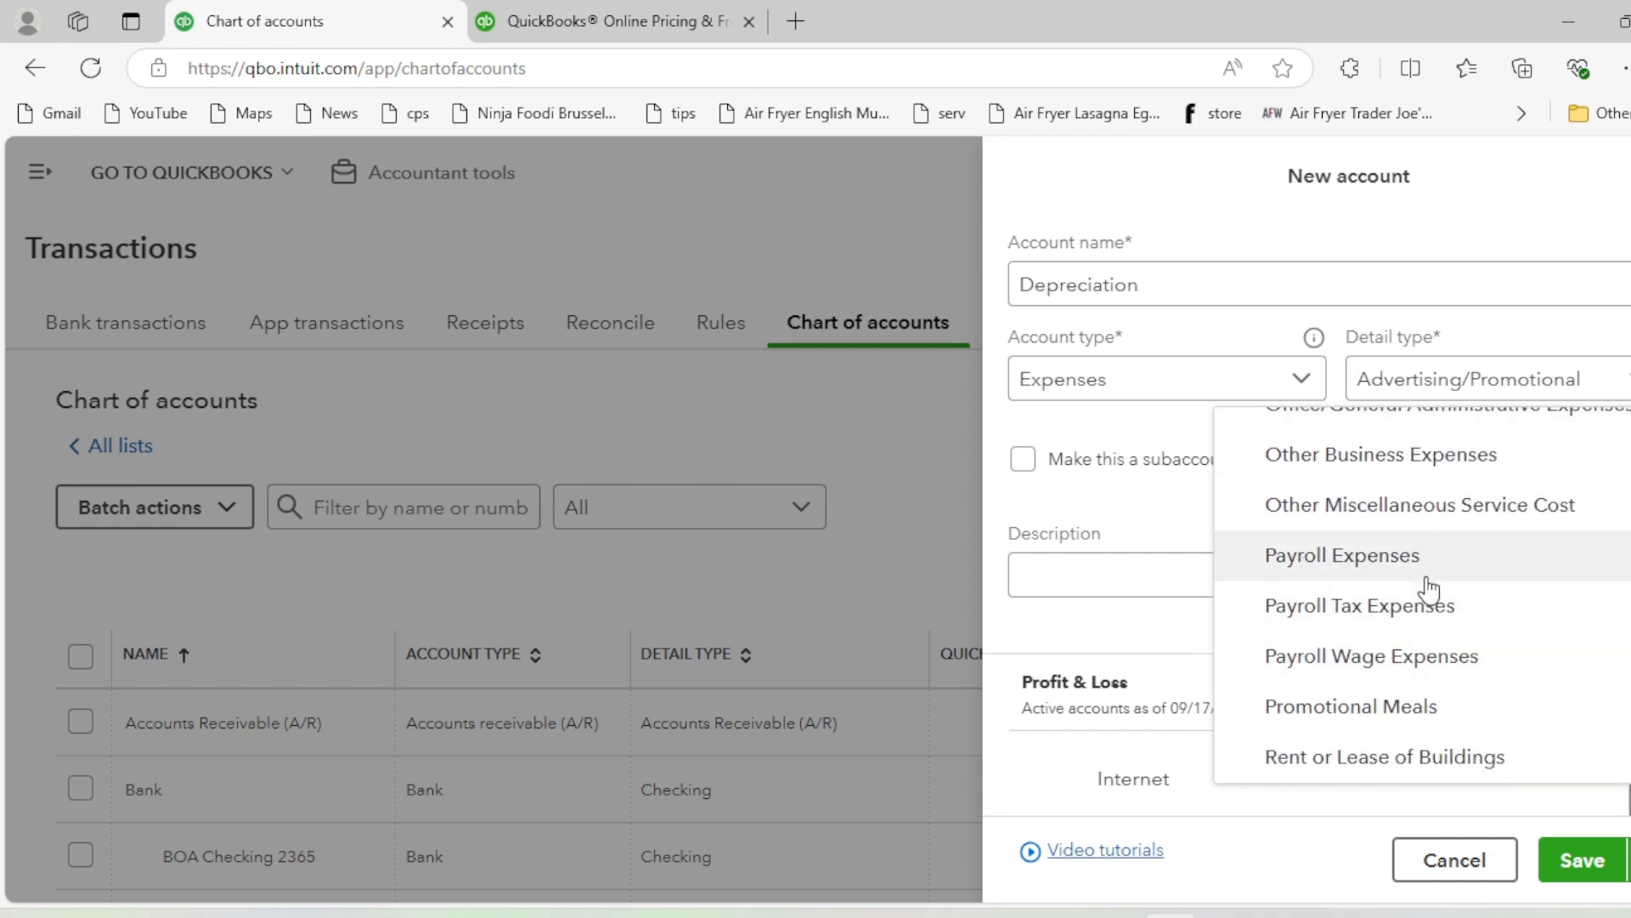
scroll(1457, 669, down, 5)
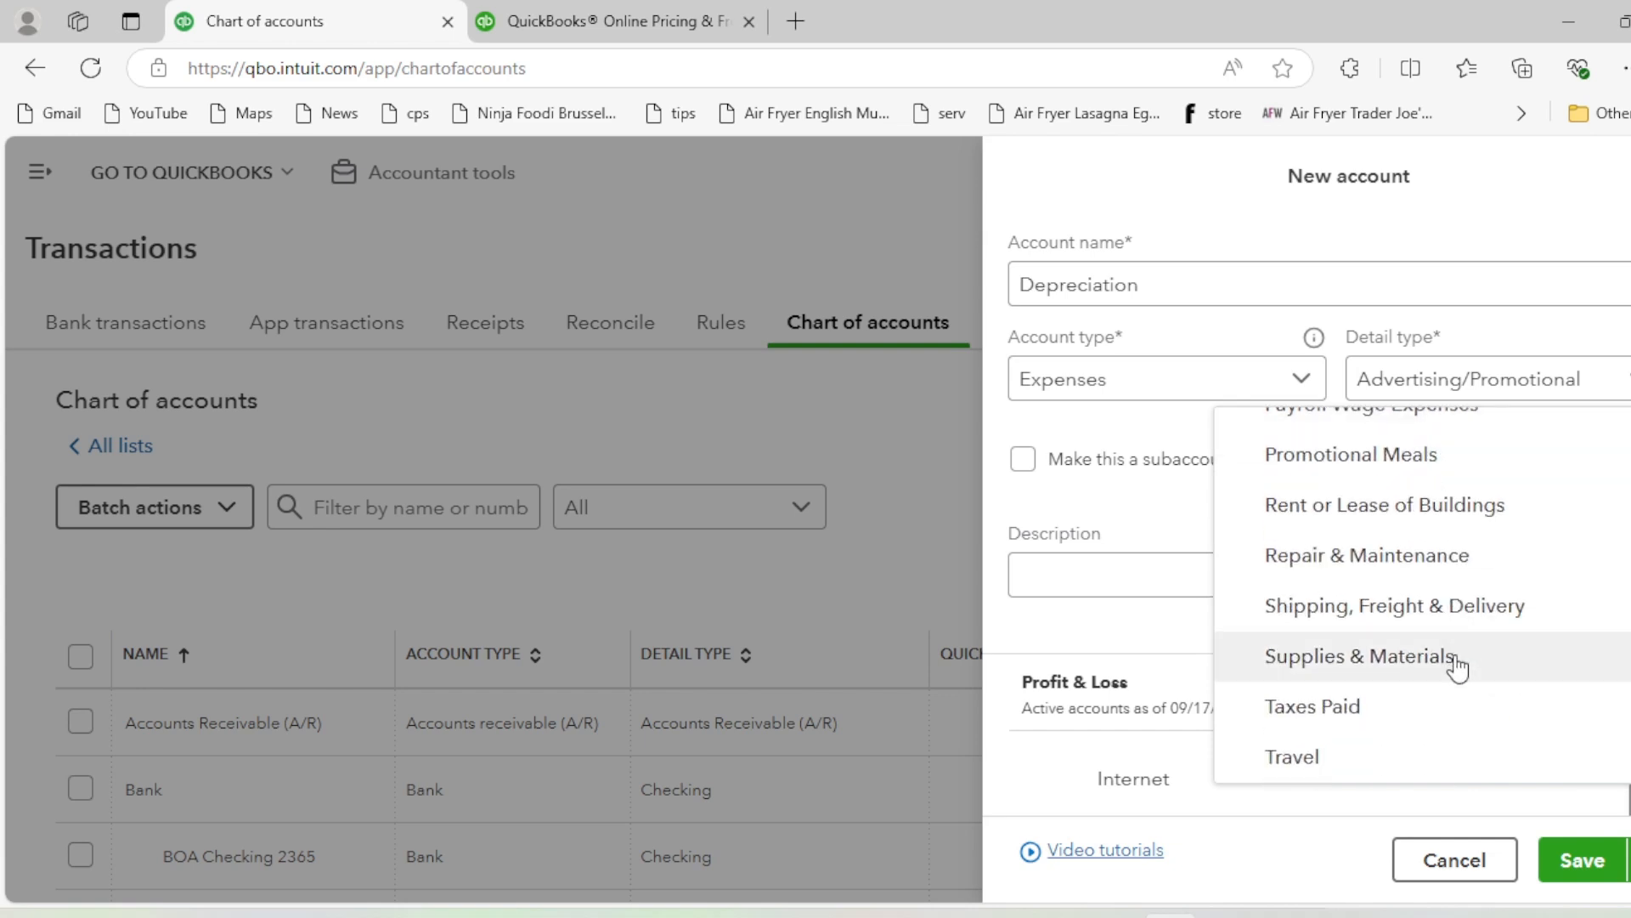
scroll(1458, 669, down, 3)
key(d)
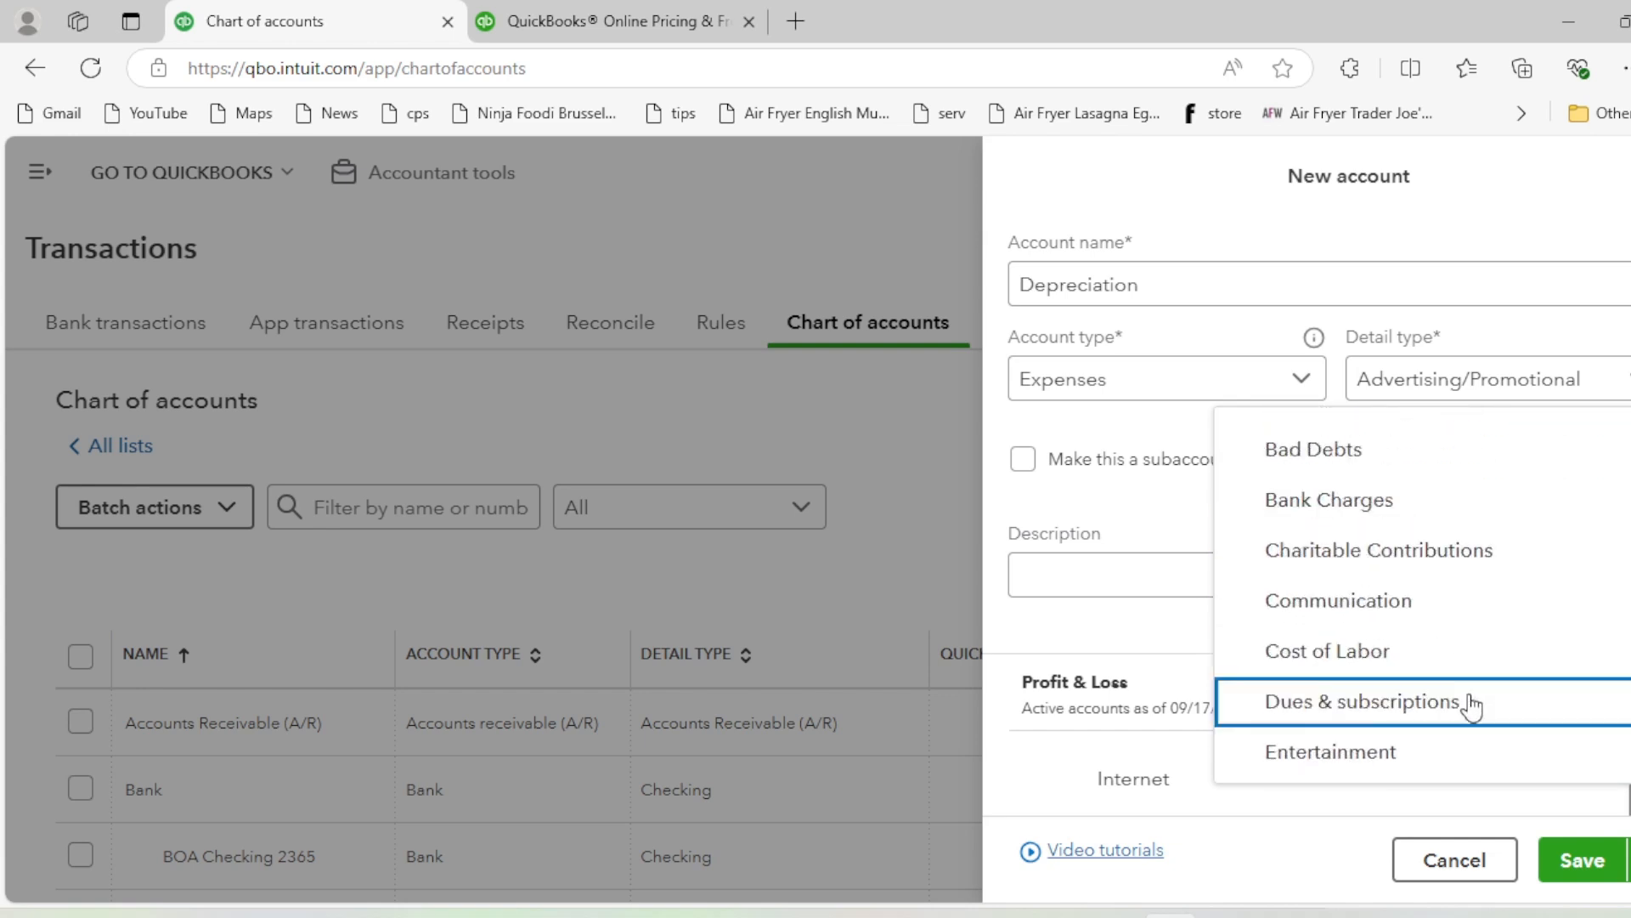
scroll(1468, 671, up, 2)
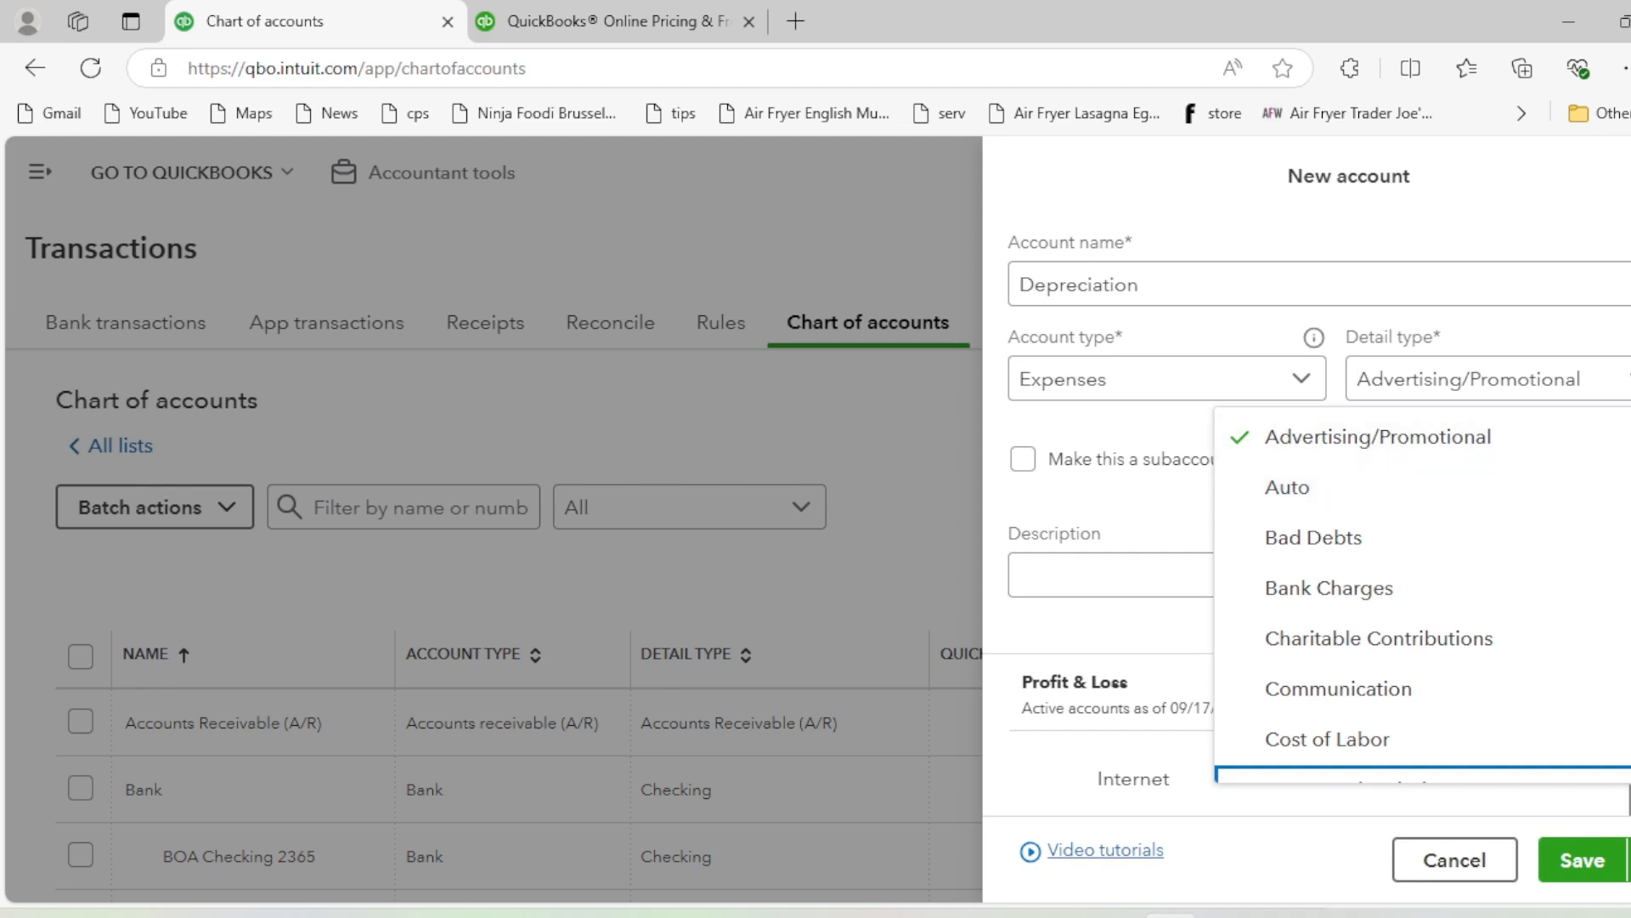
scroll(1419, 594, down, 6)
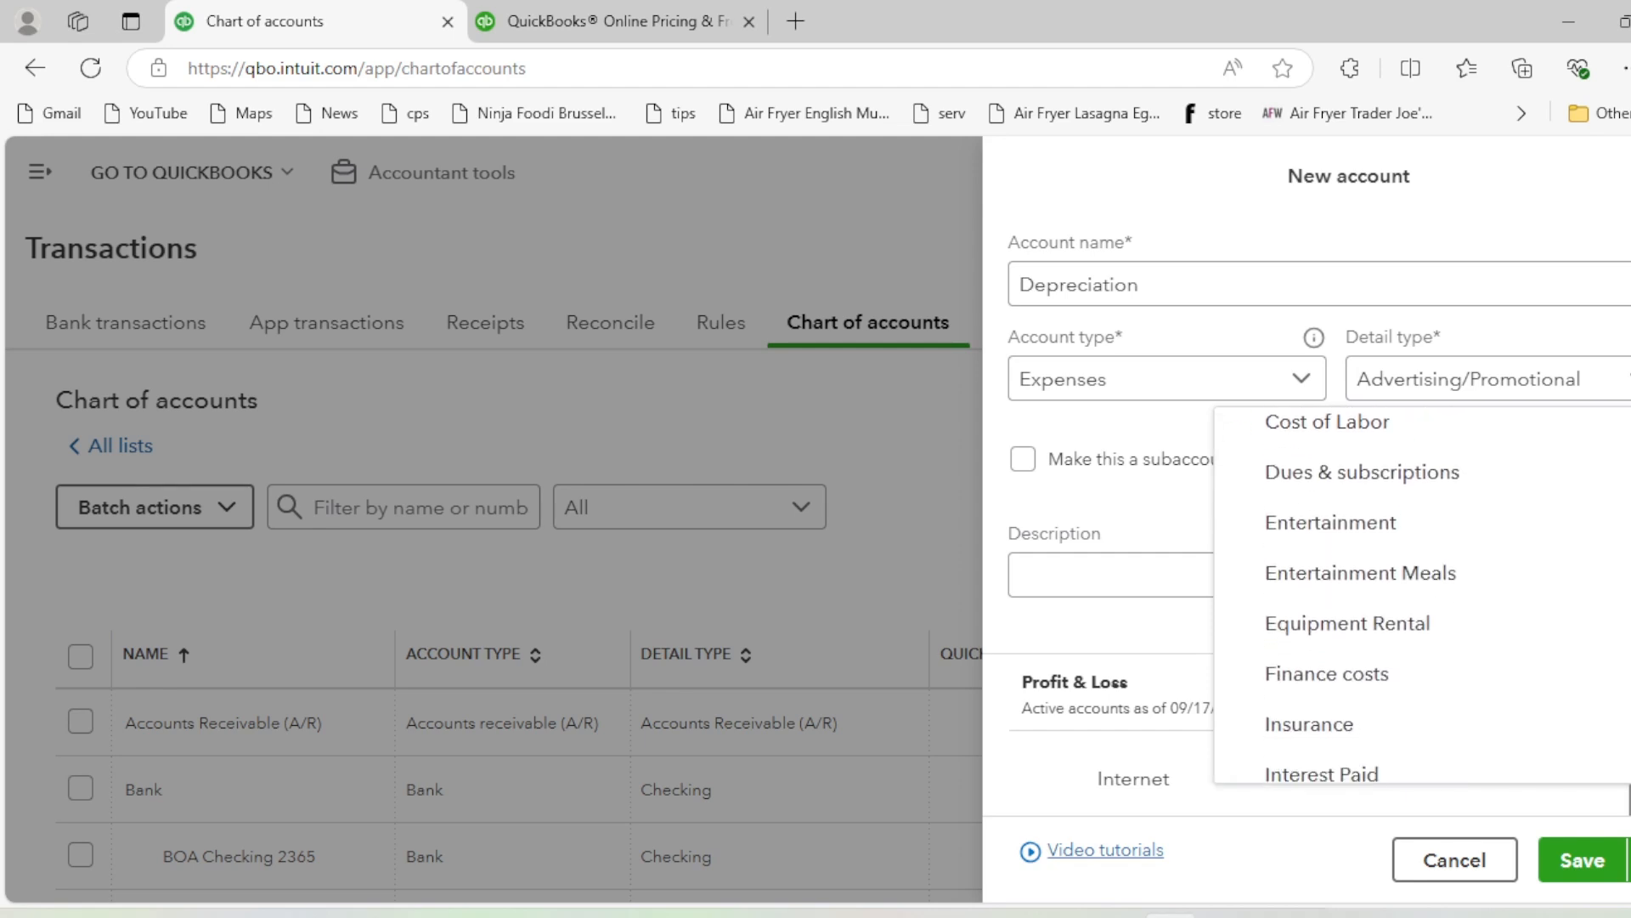
scroll(1419, 594, down, 1)
click(1572, 387)
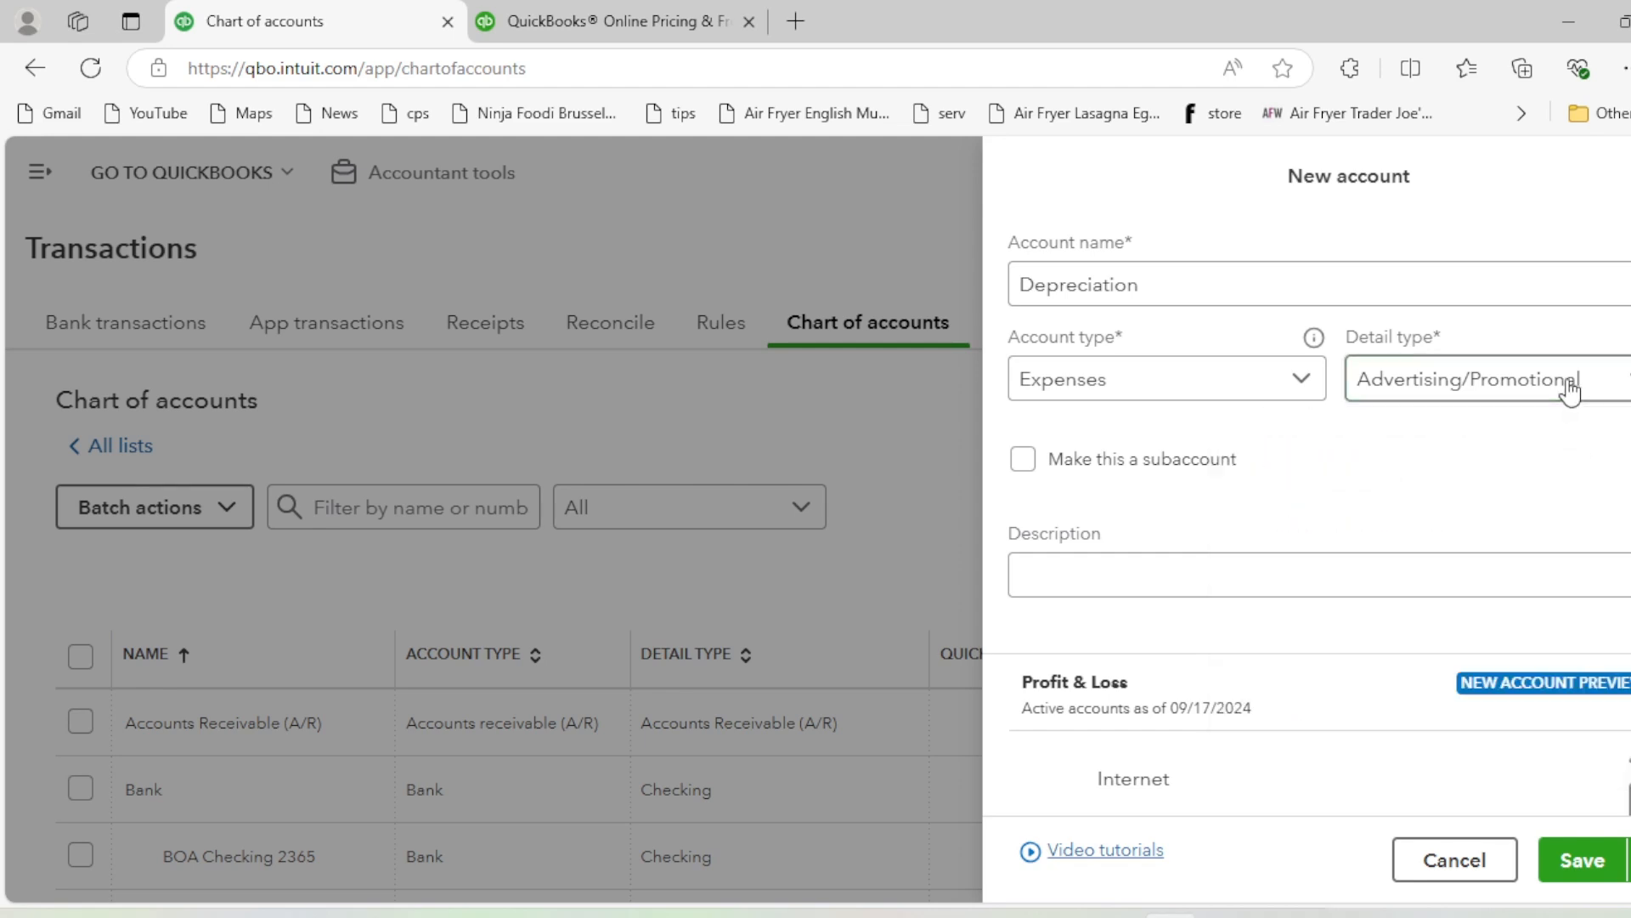
Set the Depreciation account's detail type to Auto and save the account
click(1570, 389)
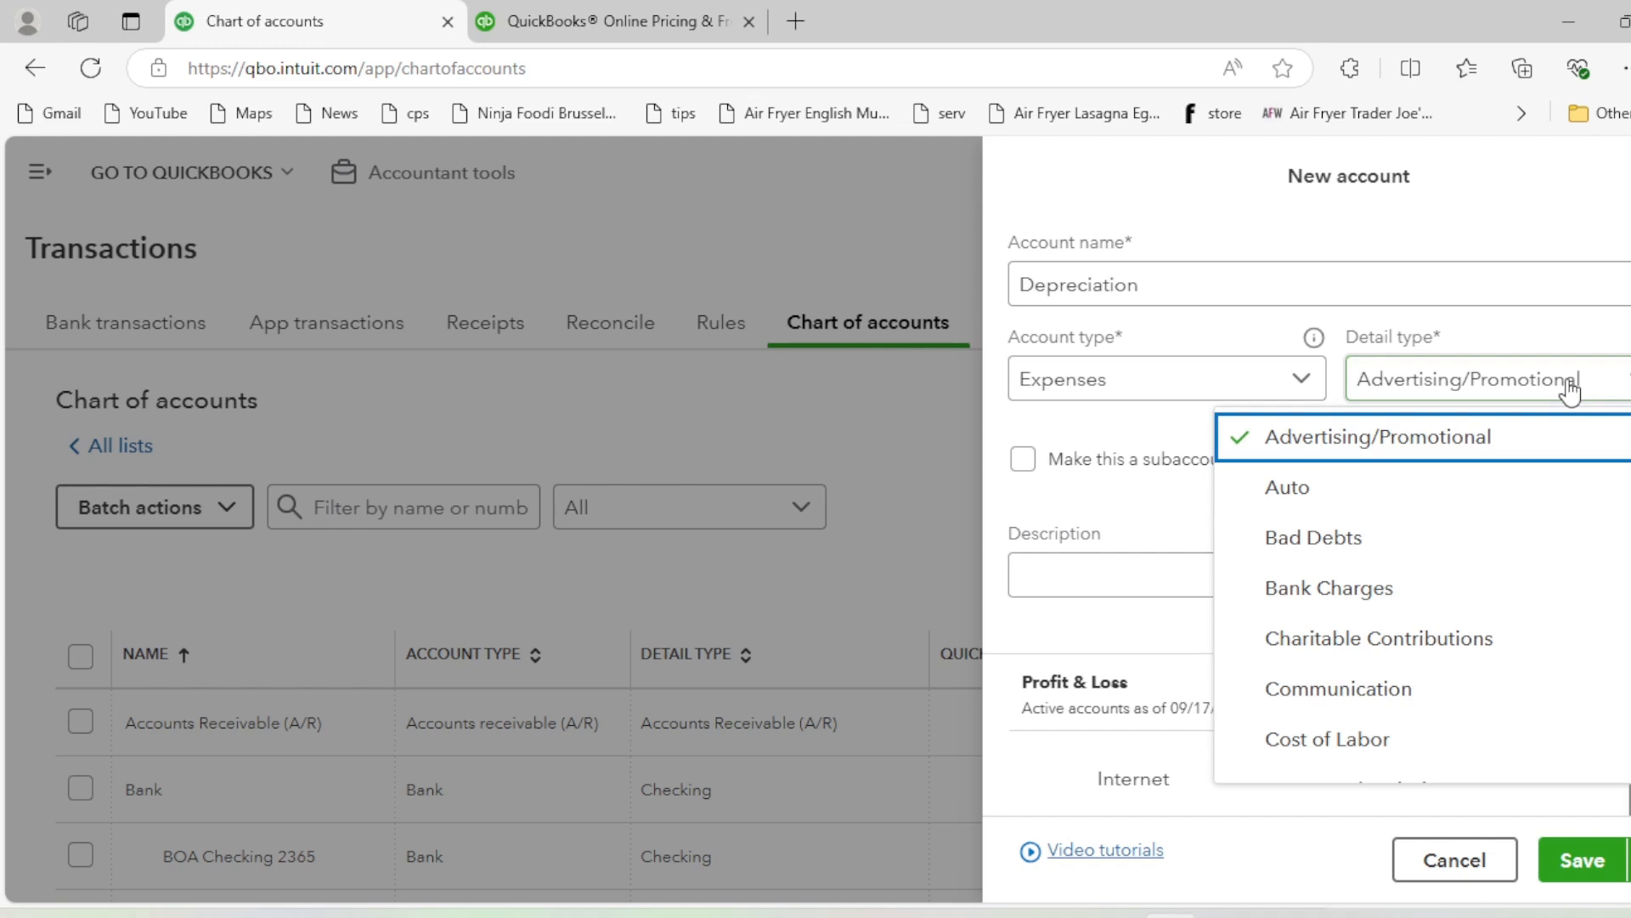
click(1455, 486)
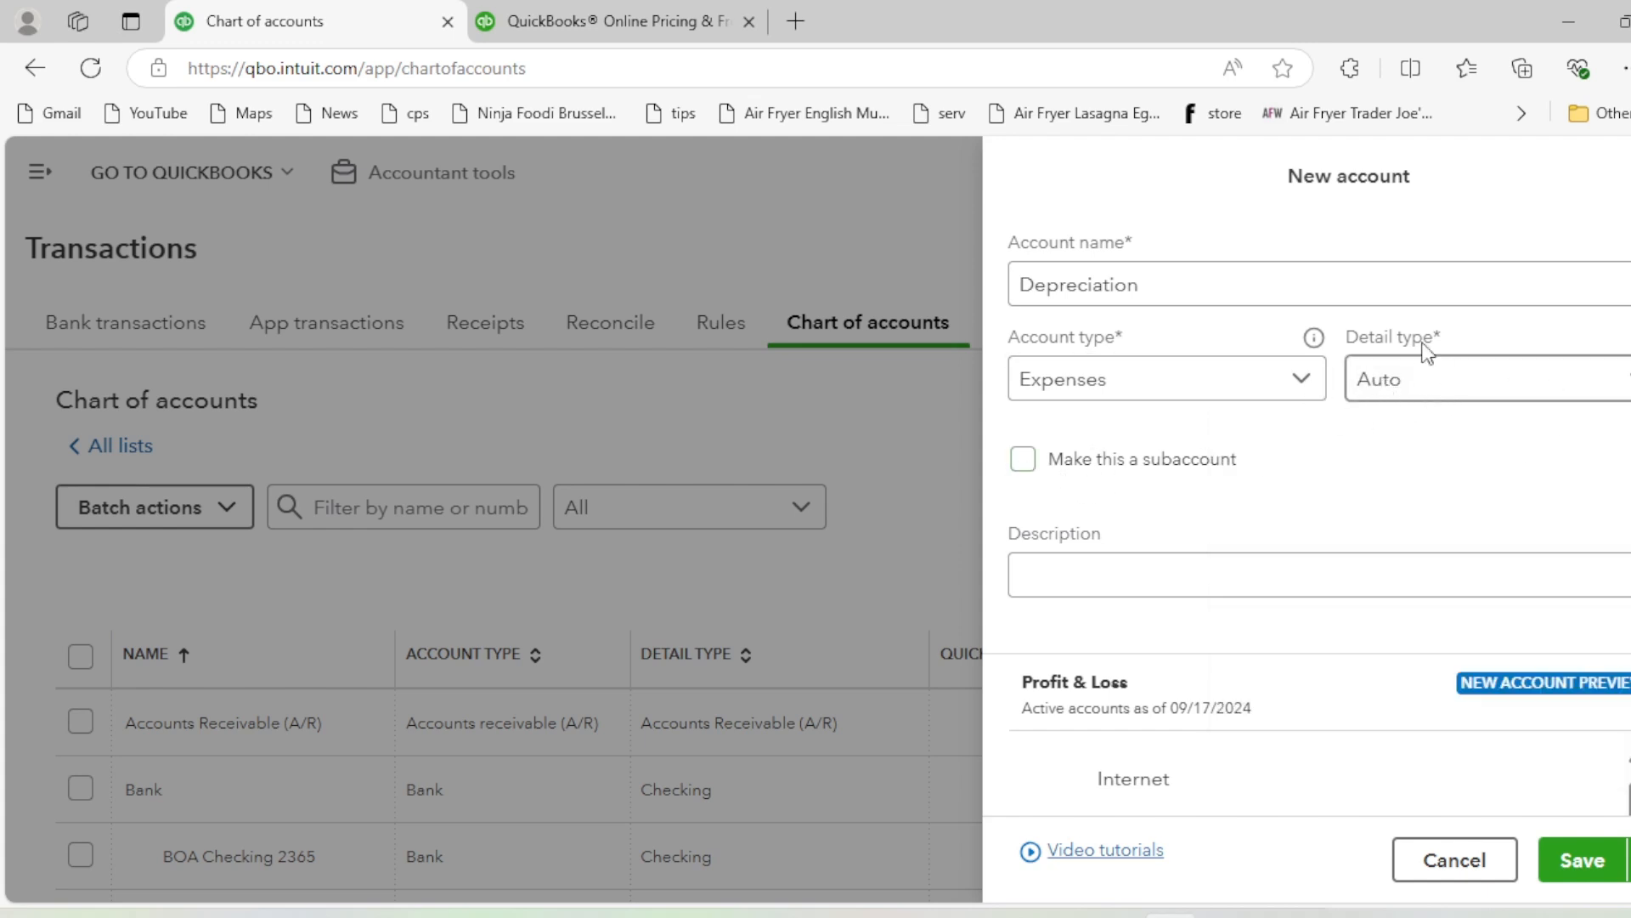
click(1499, 570)
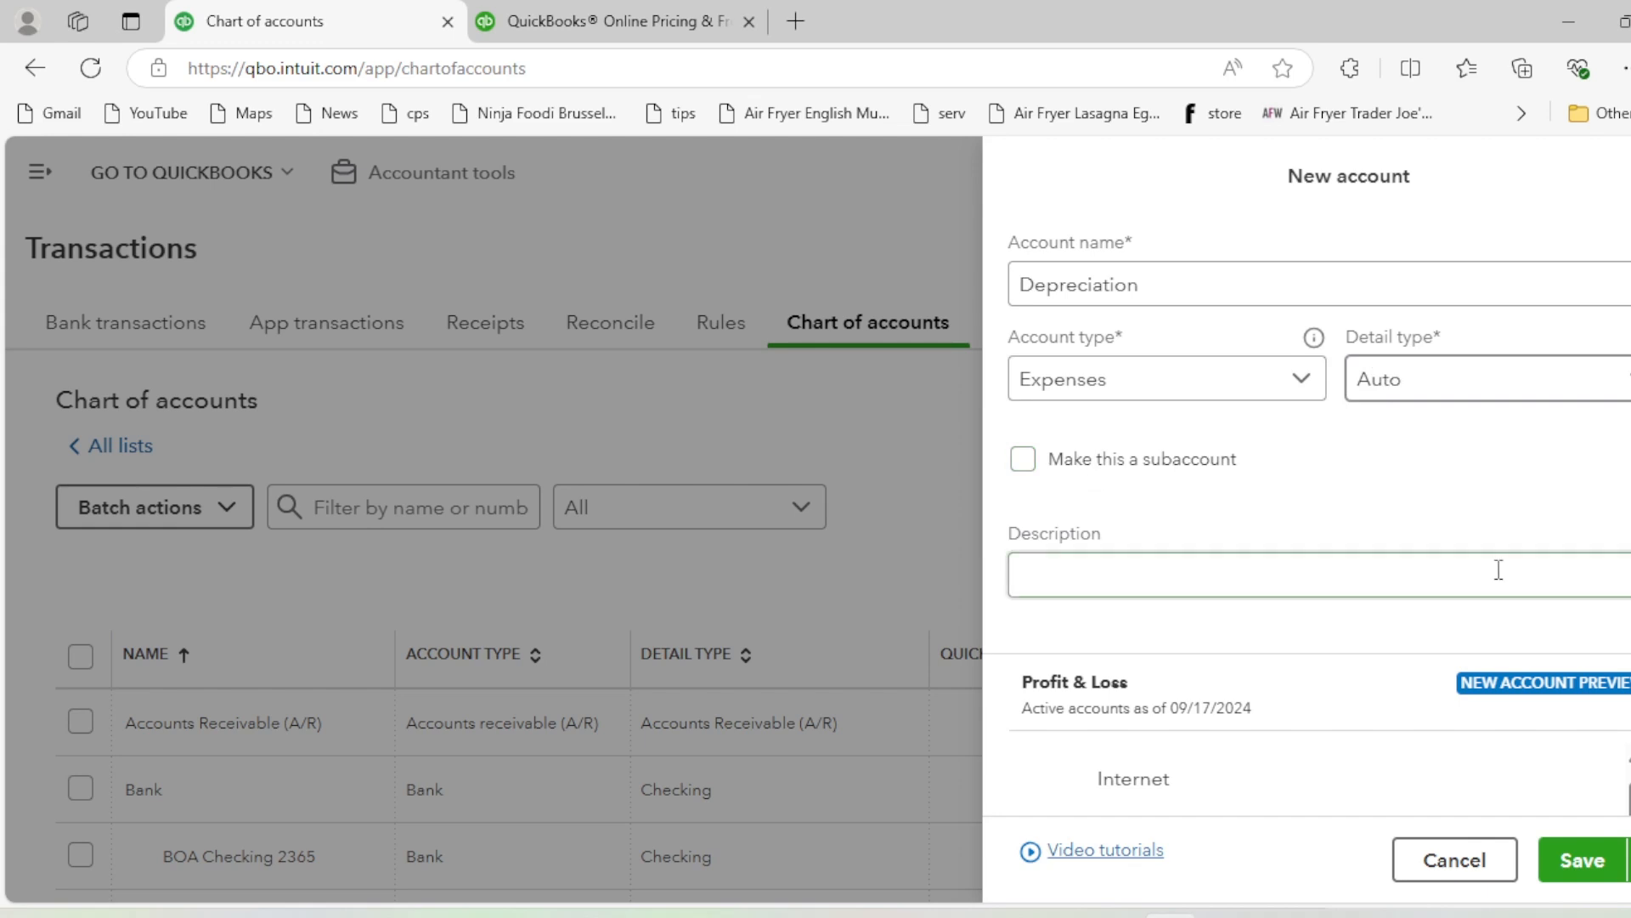
click(1577, 859)
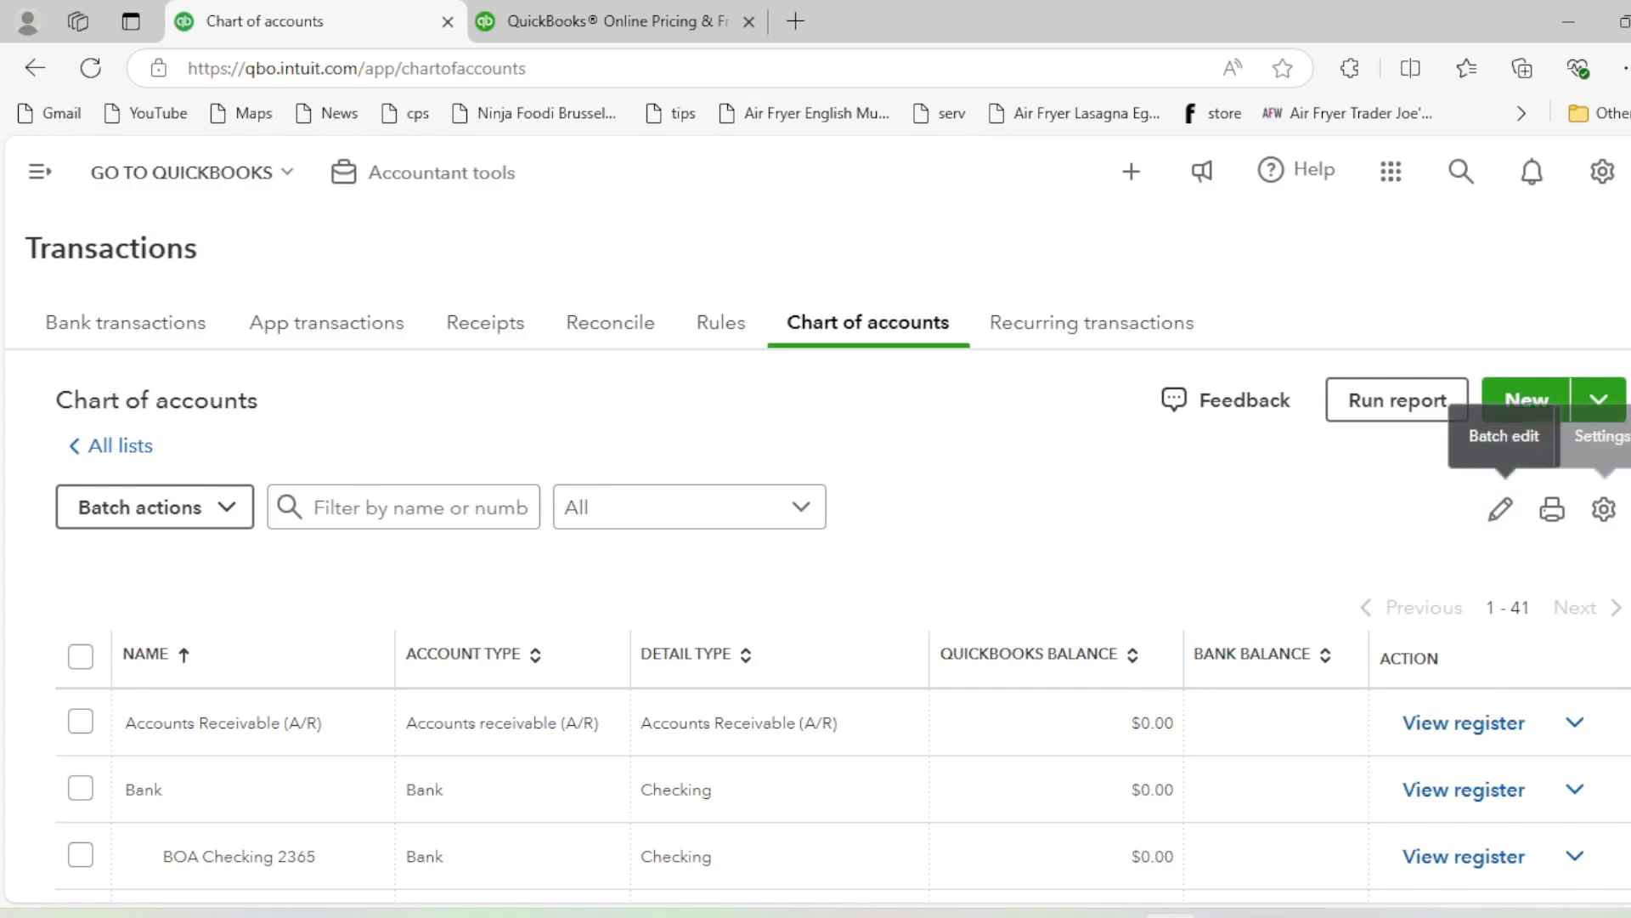
Filter the chart of accounts by "trav", and start a new account named Travel with account type Expenses
click(368, 506)
text(trav)
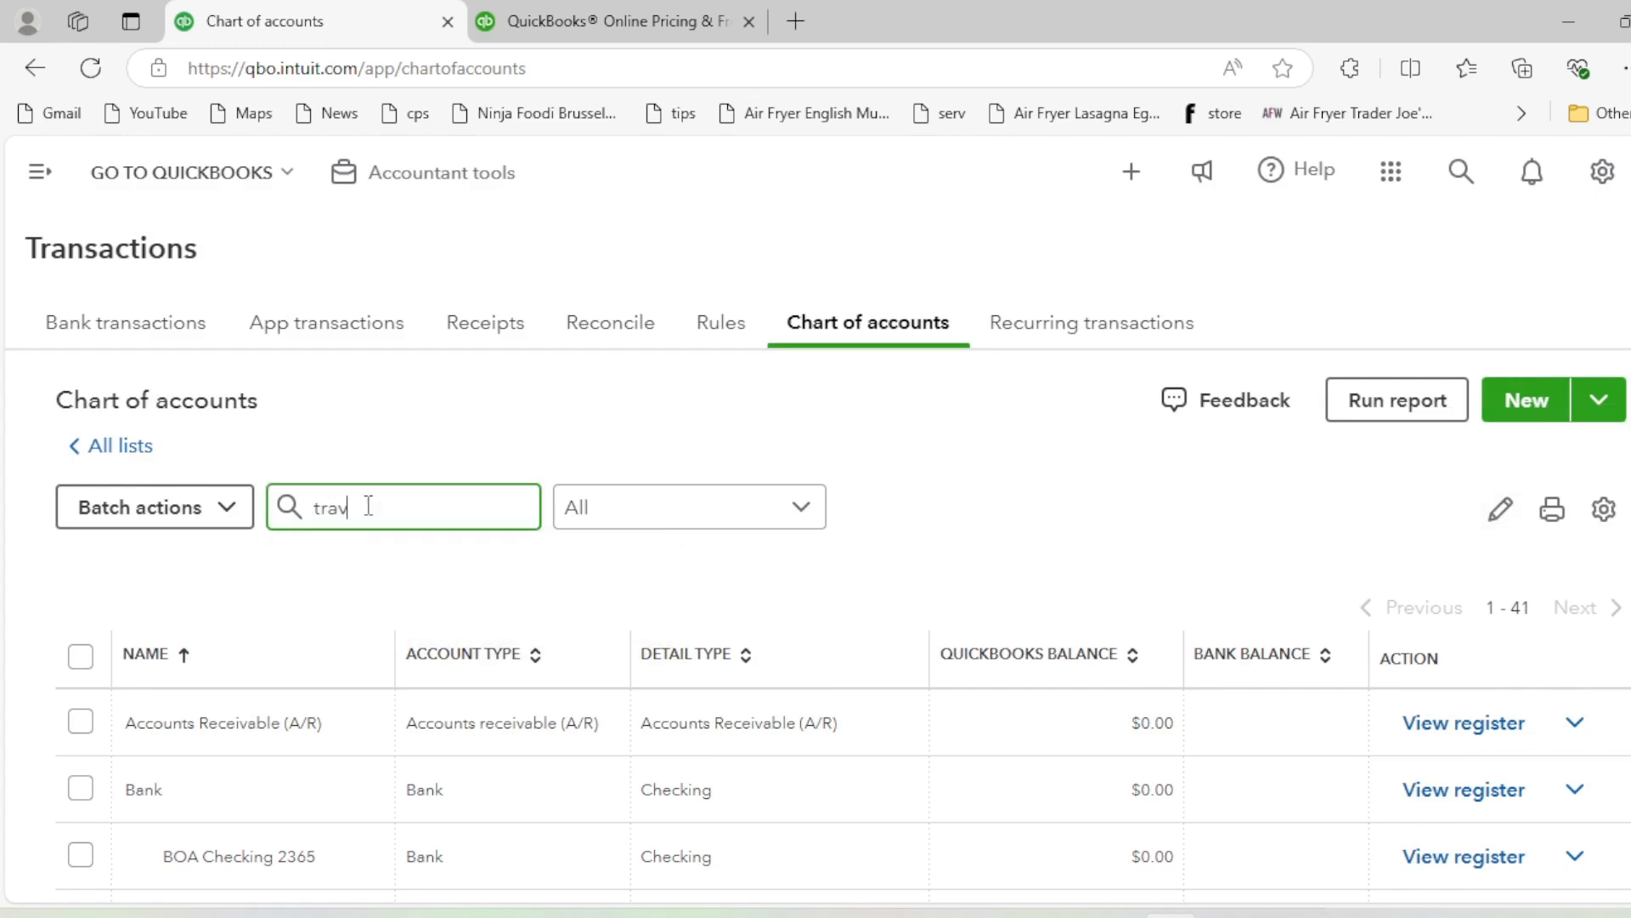
click(1526, 404)
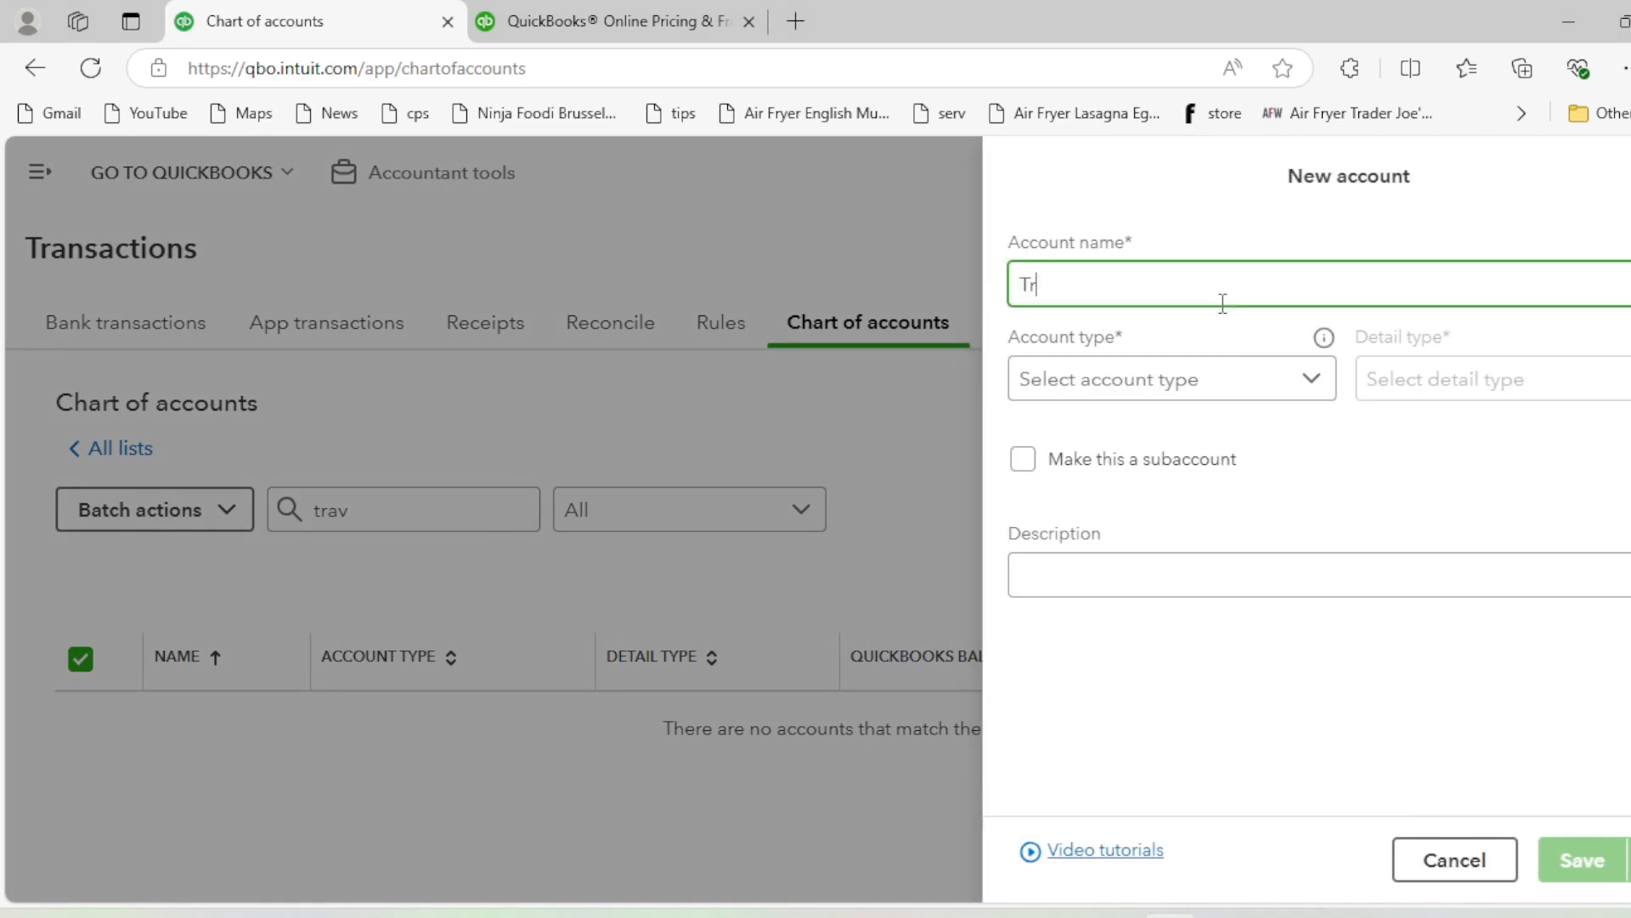
text(Travel)
click(1174, 396)
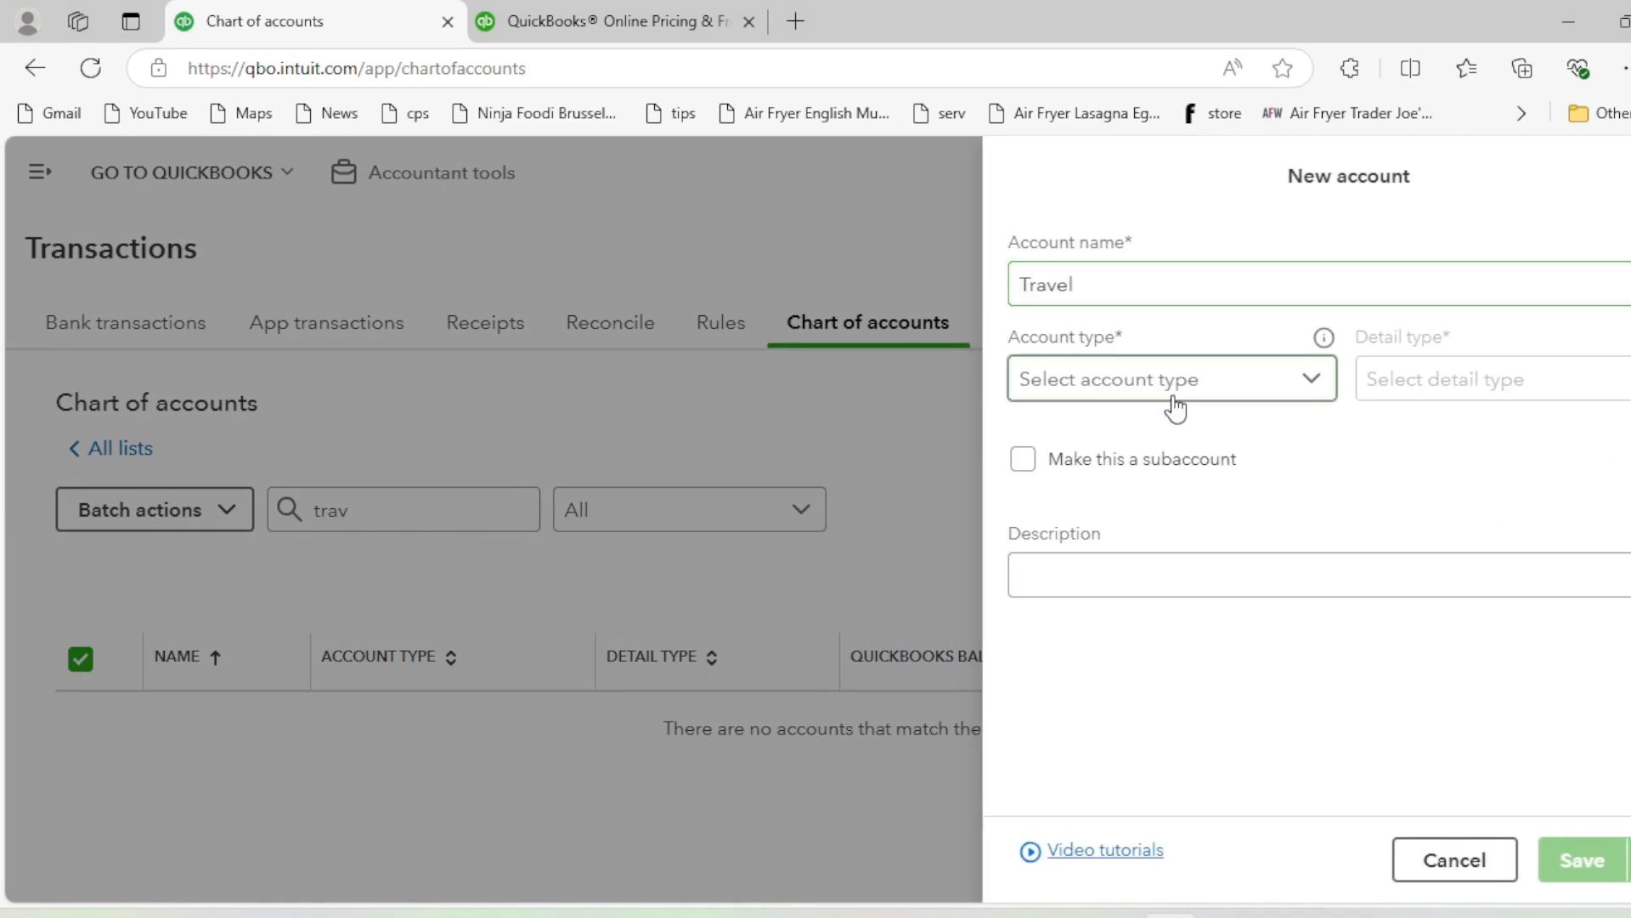
key(e)
key(e)
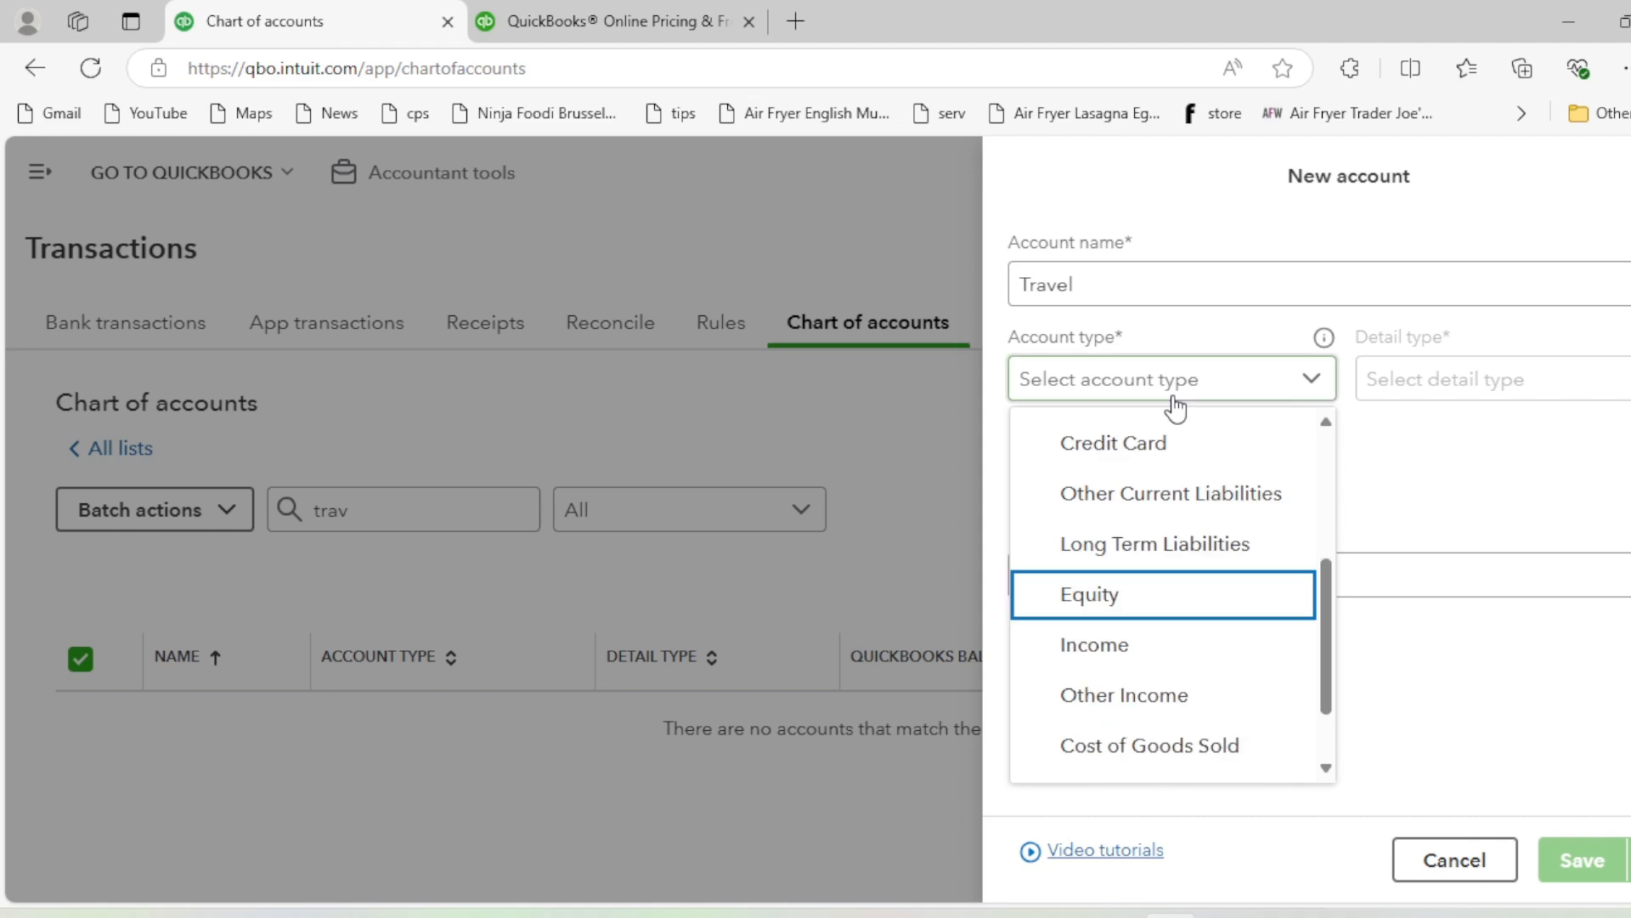
click(1193, 762)
Set the Travel account's detail type to Travel and save the account
click(1424, 412)
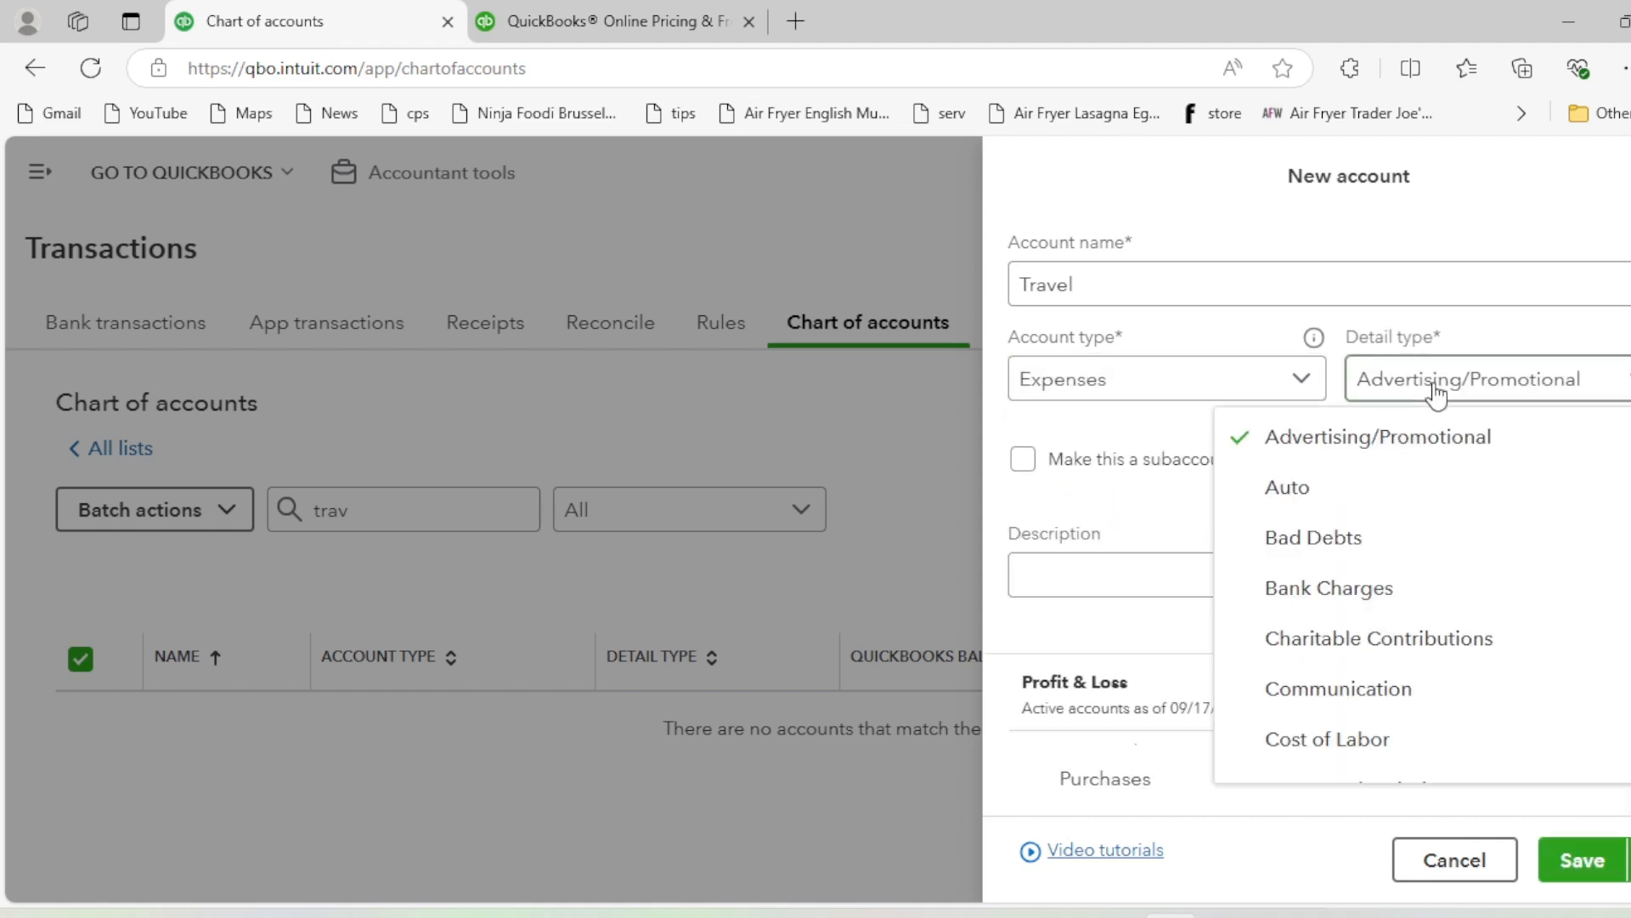
key(t)
key(t)
click(1339, 651)
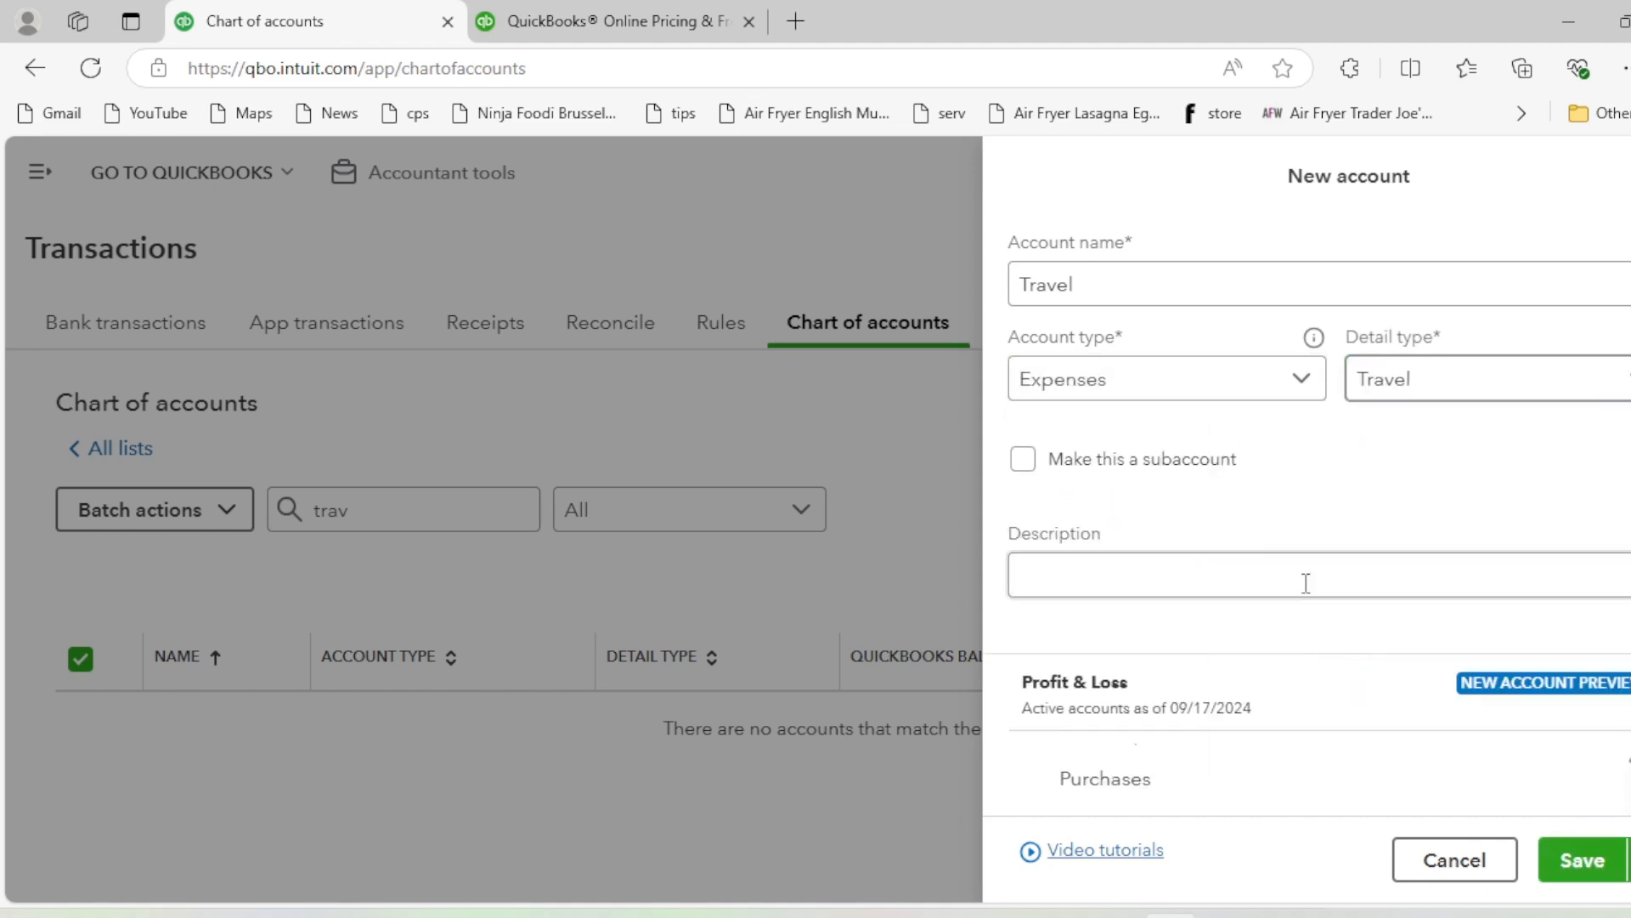
click(1561, 874)
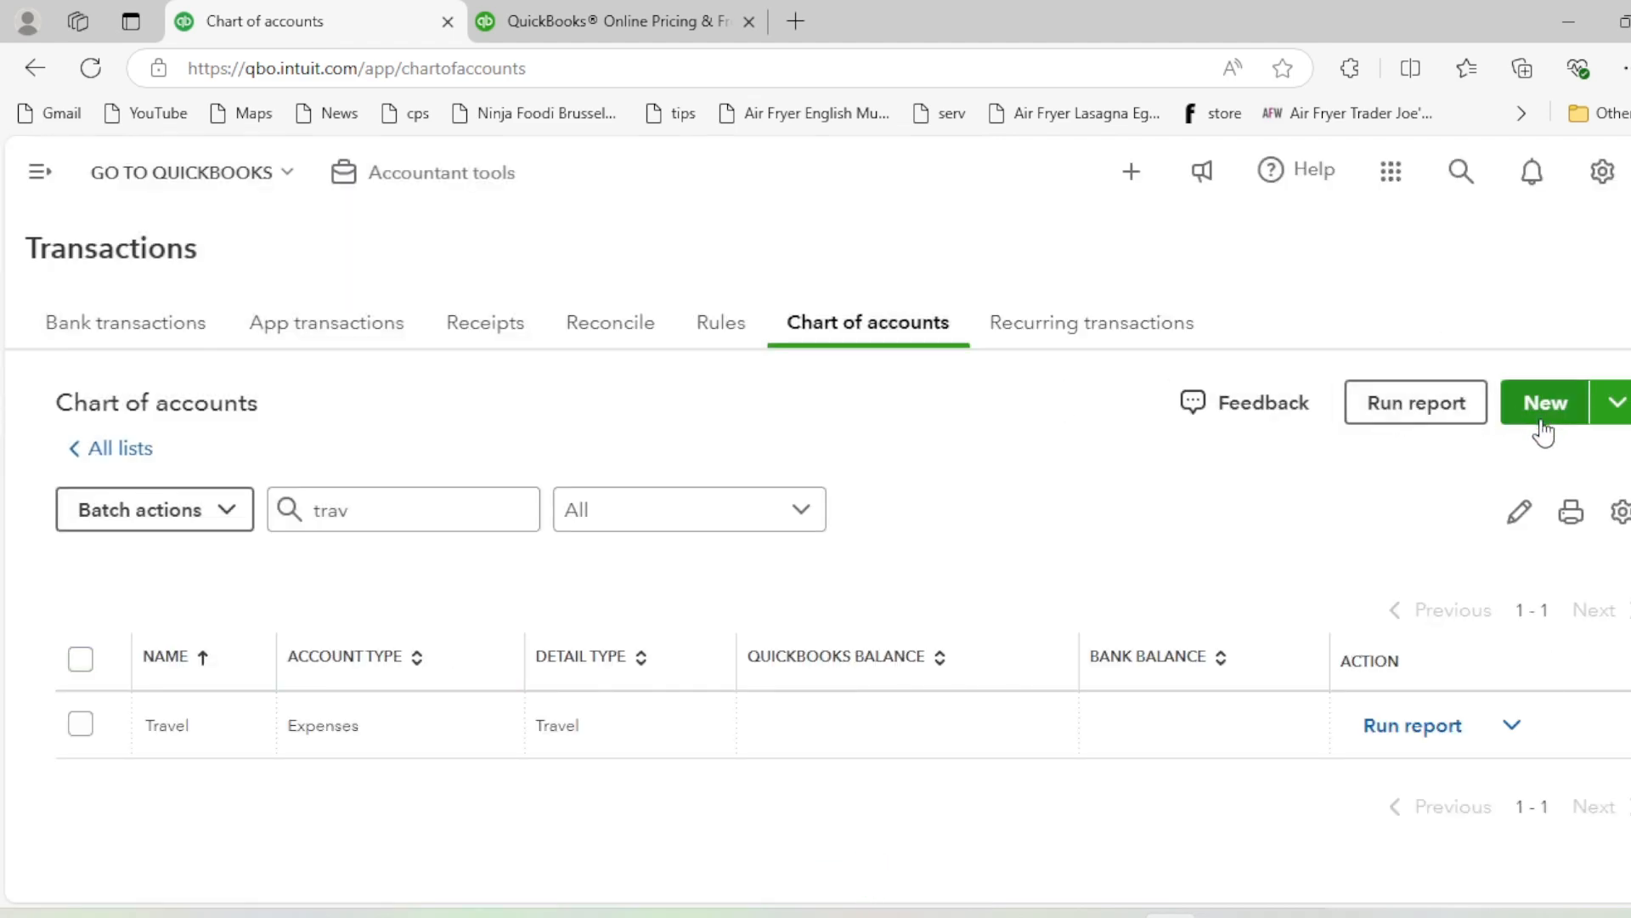
Start a new account named Local Travel - Taxi with account type Expenses and detail type Travel
click(1538, 416)
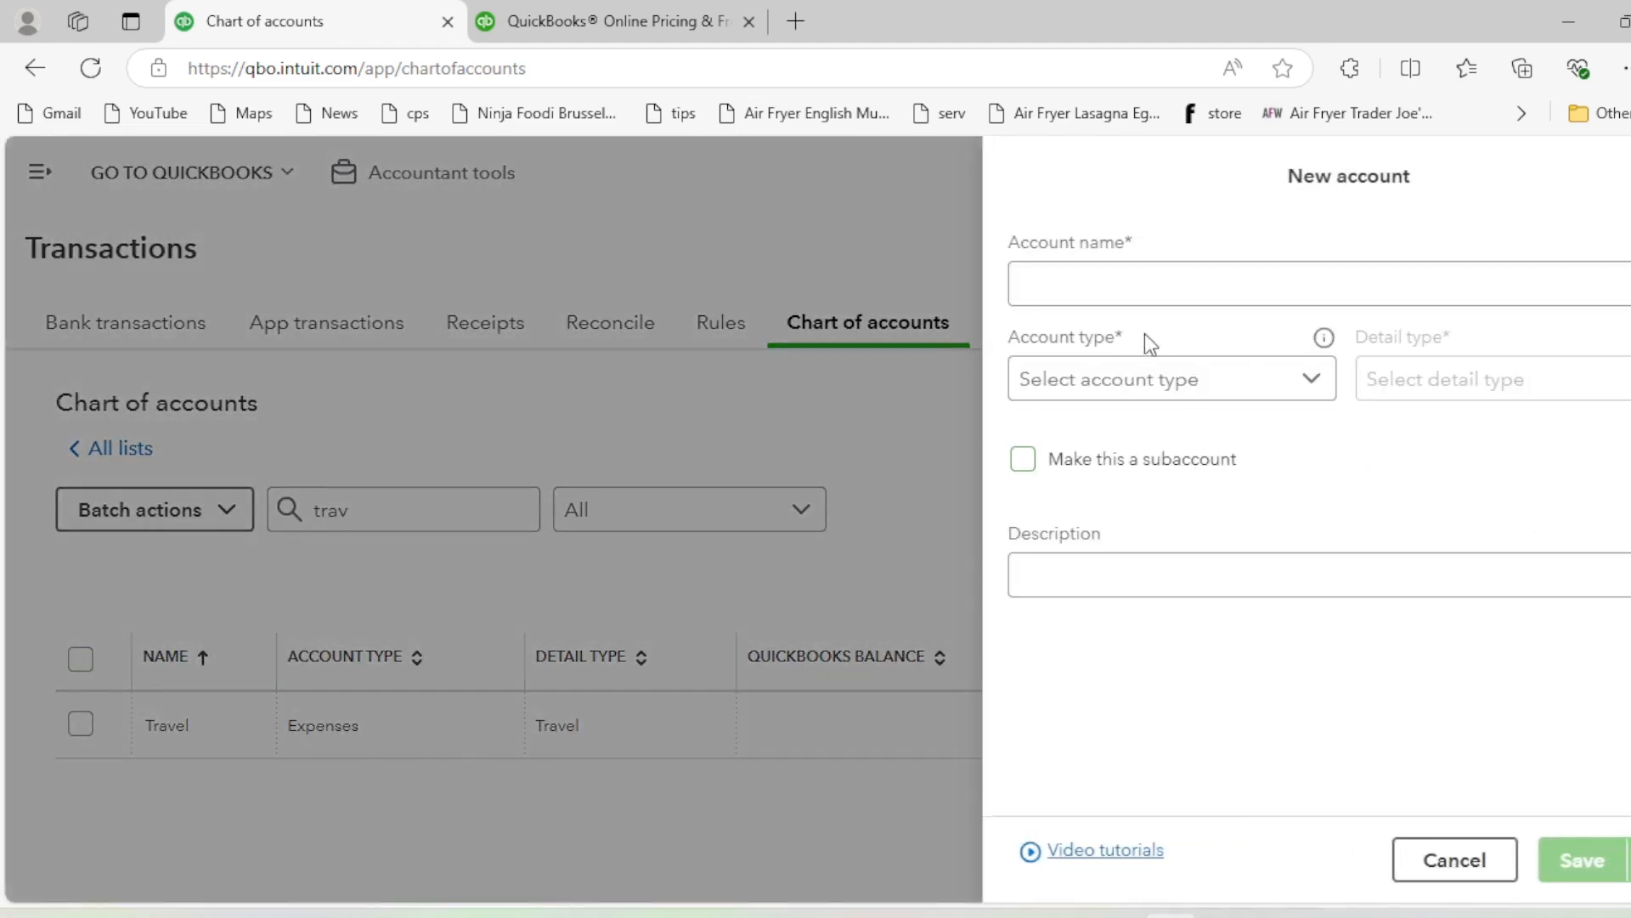
click(1145, 299)
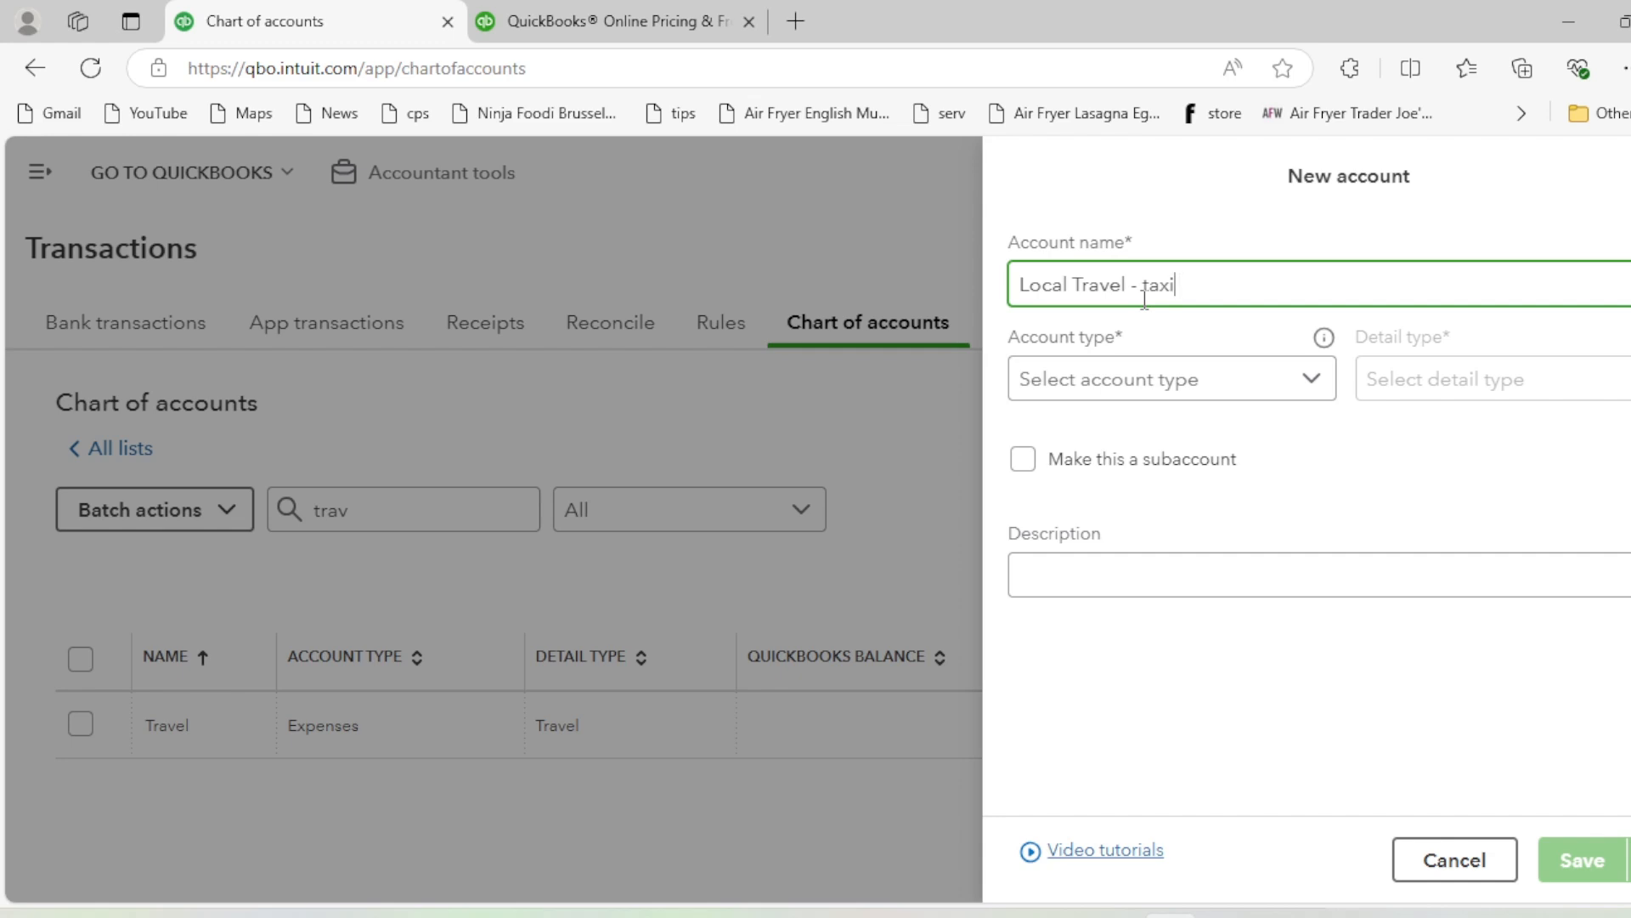
text(T)
click(1117, 382)
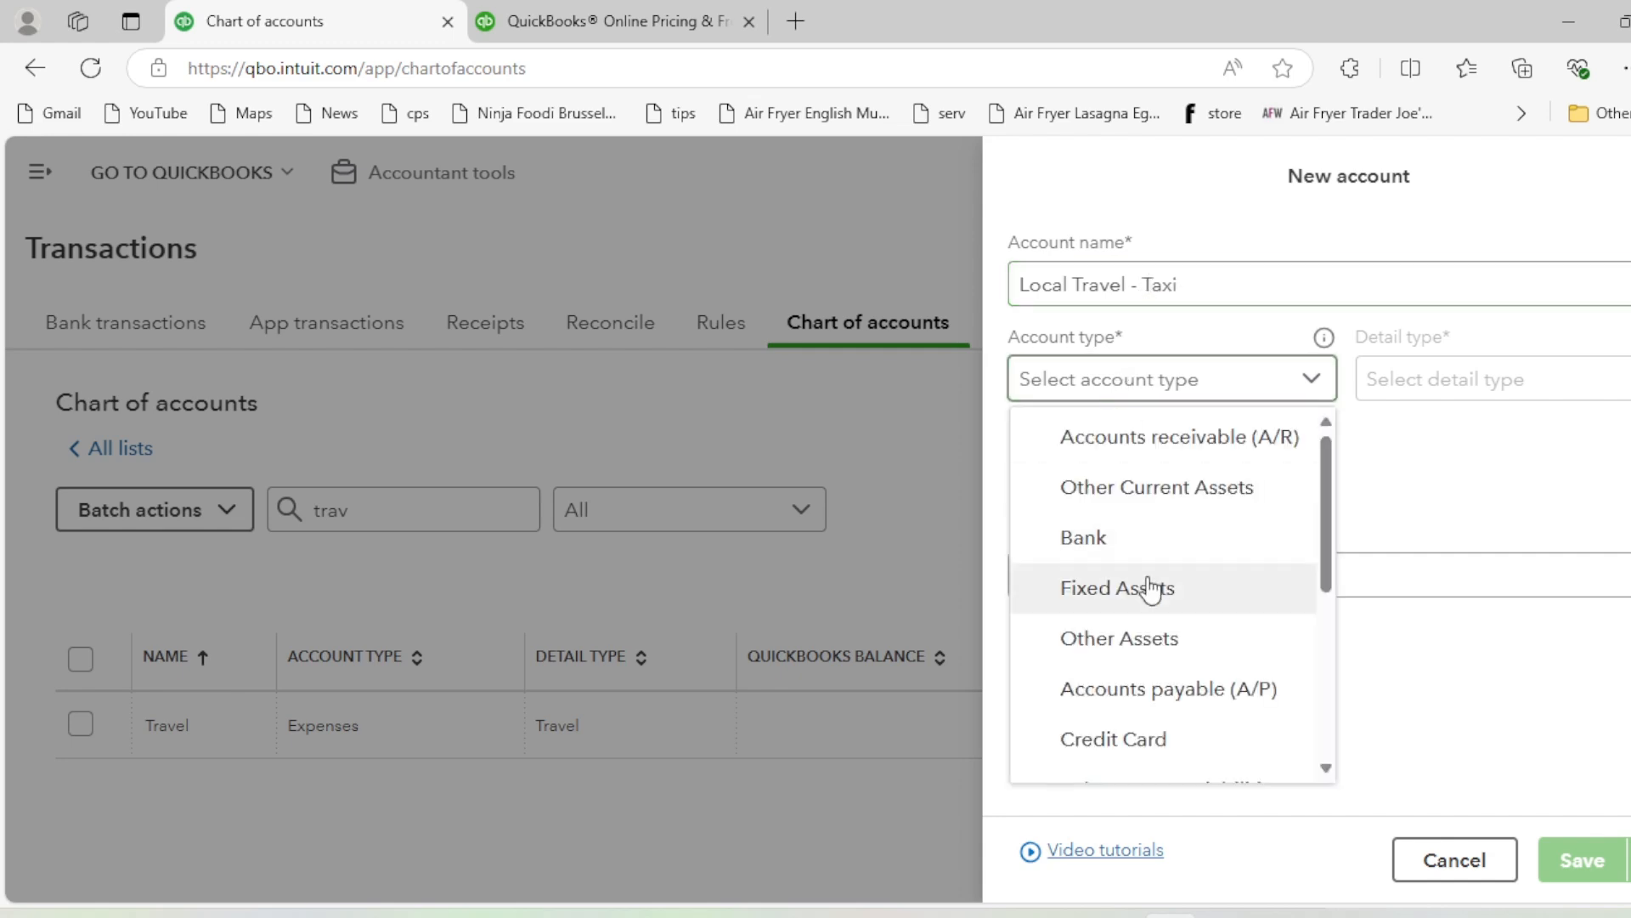
scroll(1151, 582, down, 3)
scroll(1169, 636, down, 1)
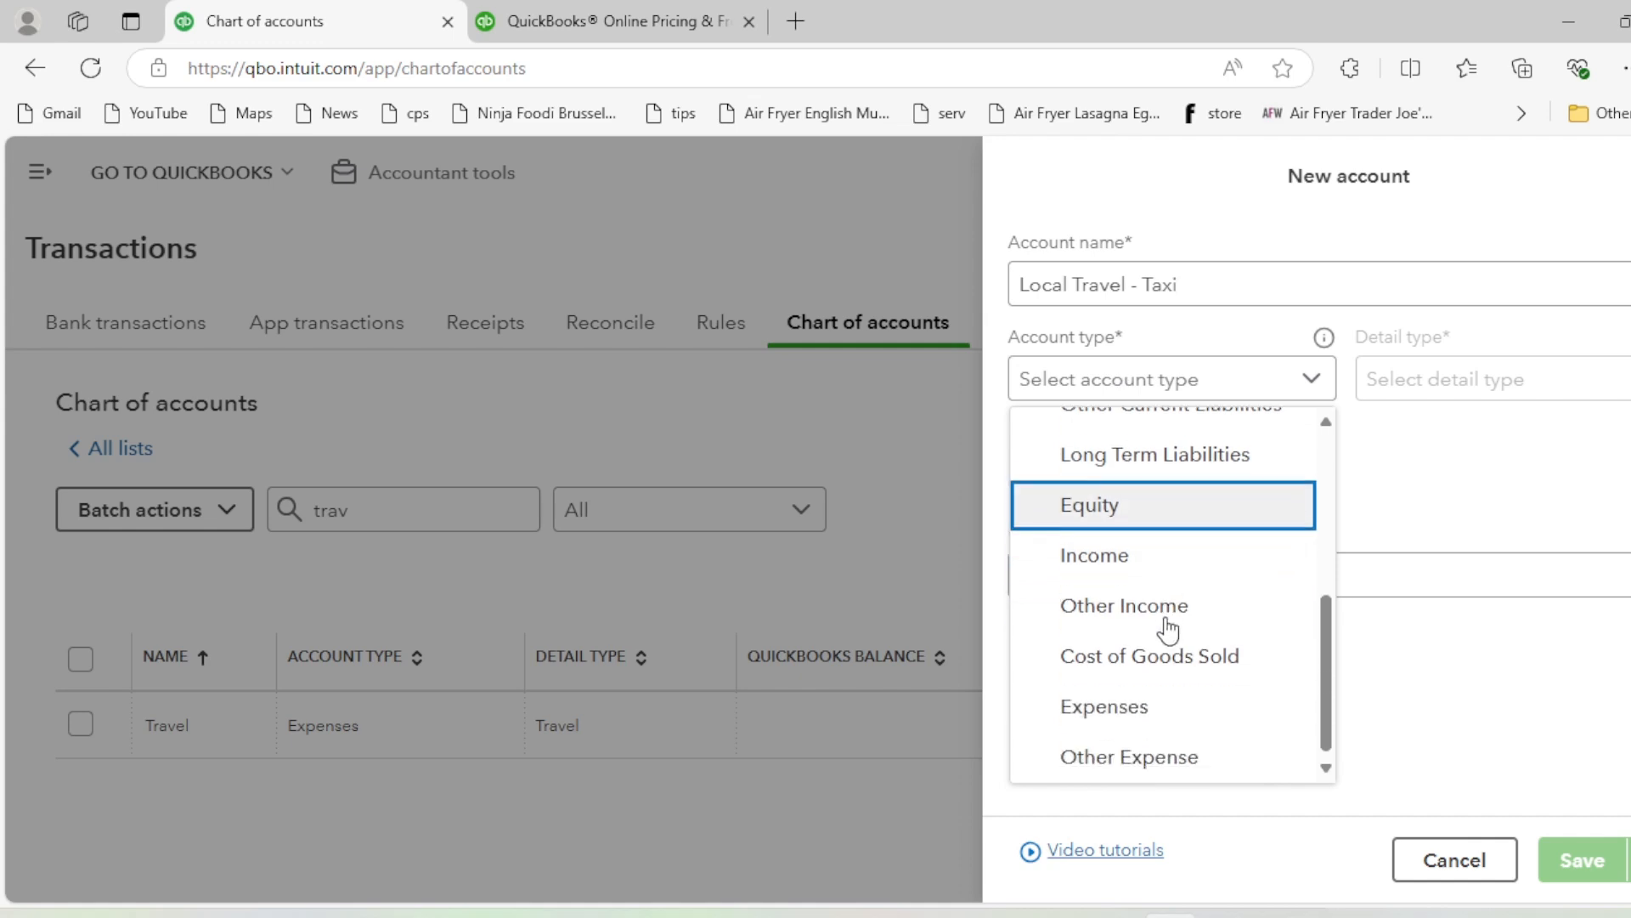
click(1140, 712)
click(1421, 384)
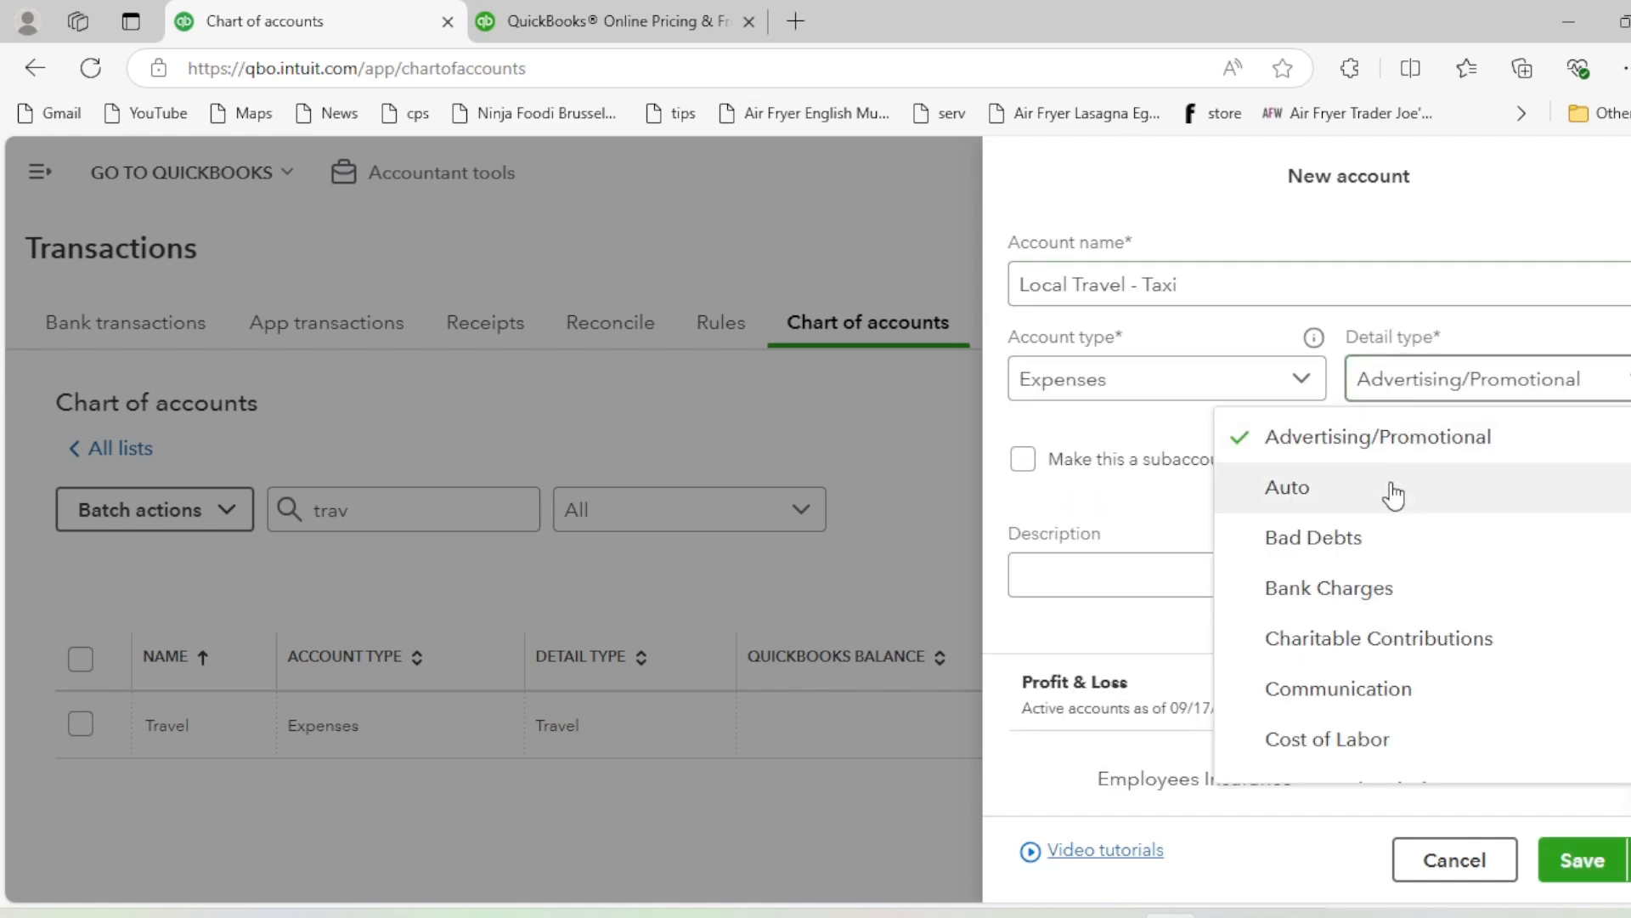
scroll(1388, 489, down, 8)
click(1368, 641)
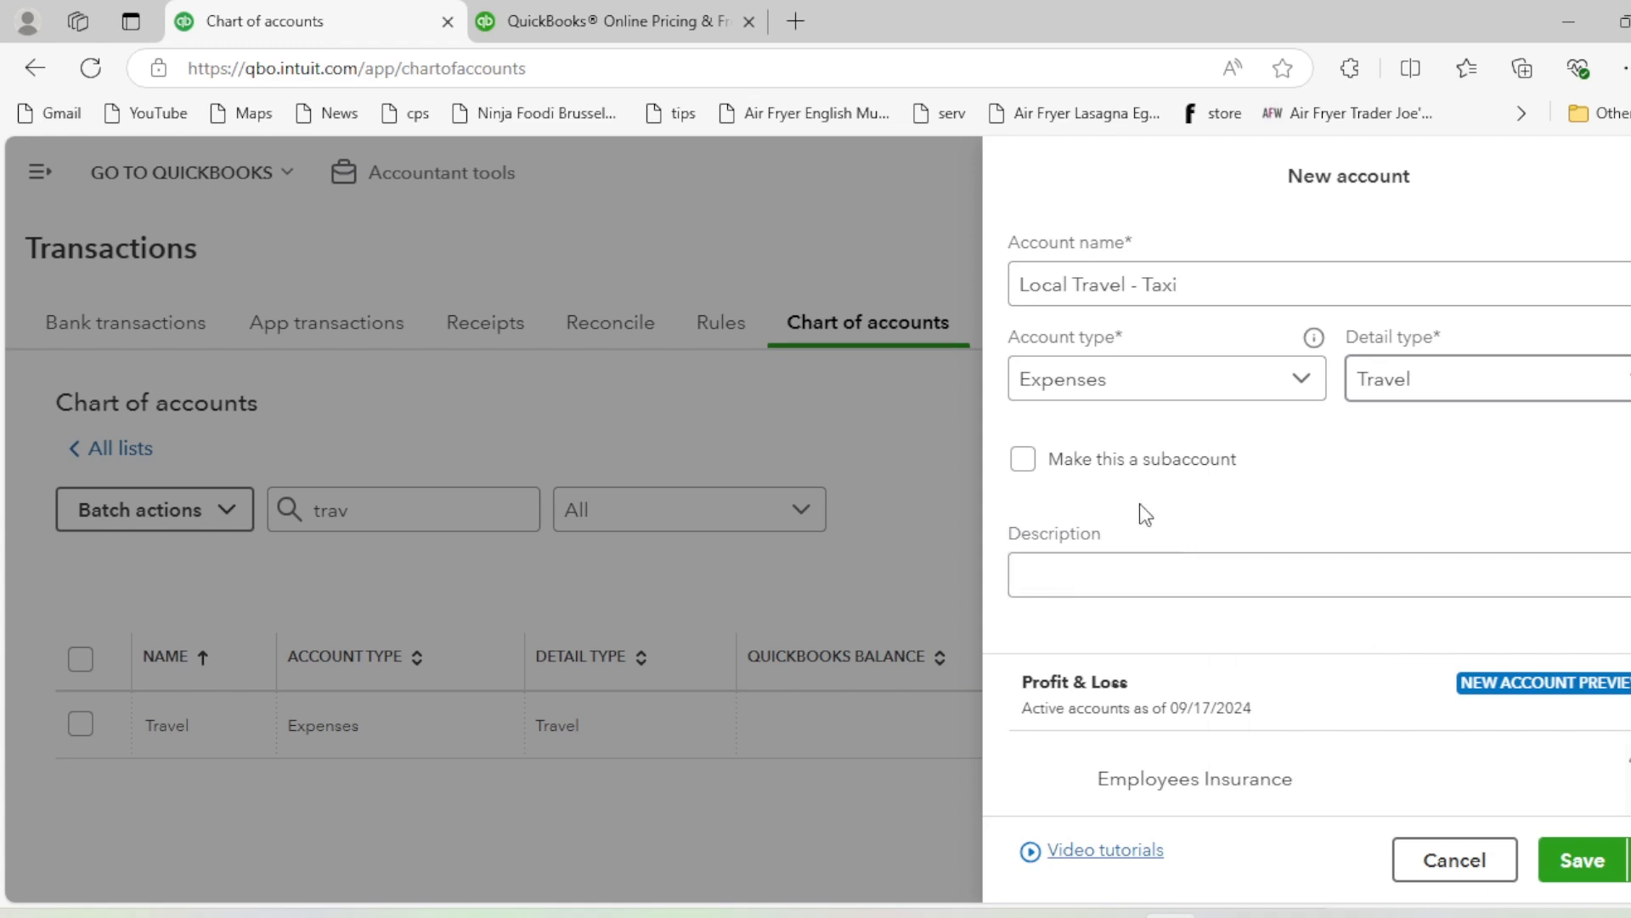
Make Local Travel - Taxi a subaccount of Travel and save it
click(1024, 459)
click(1089, 561)
text(TR)
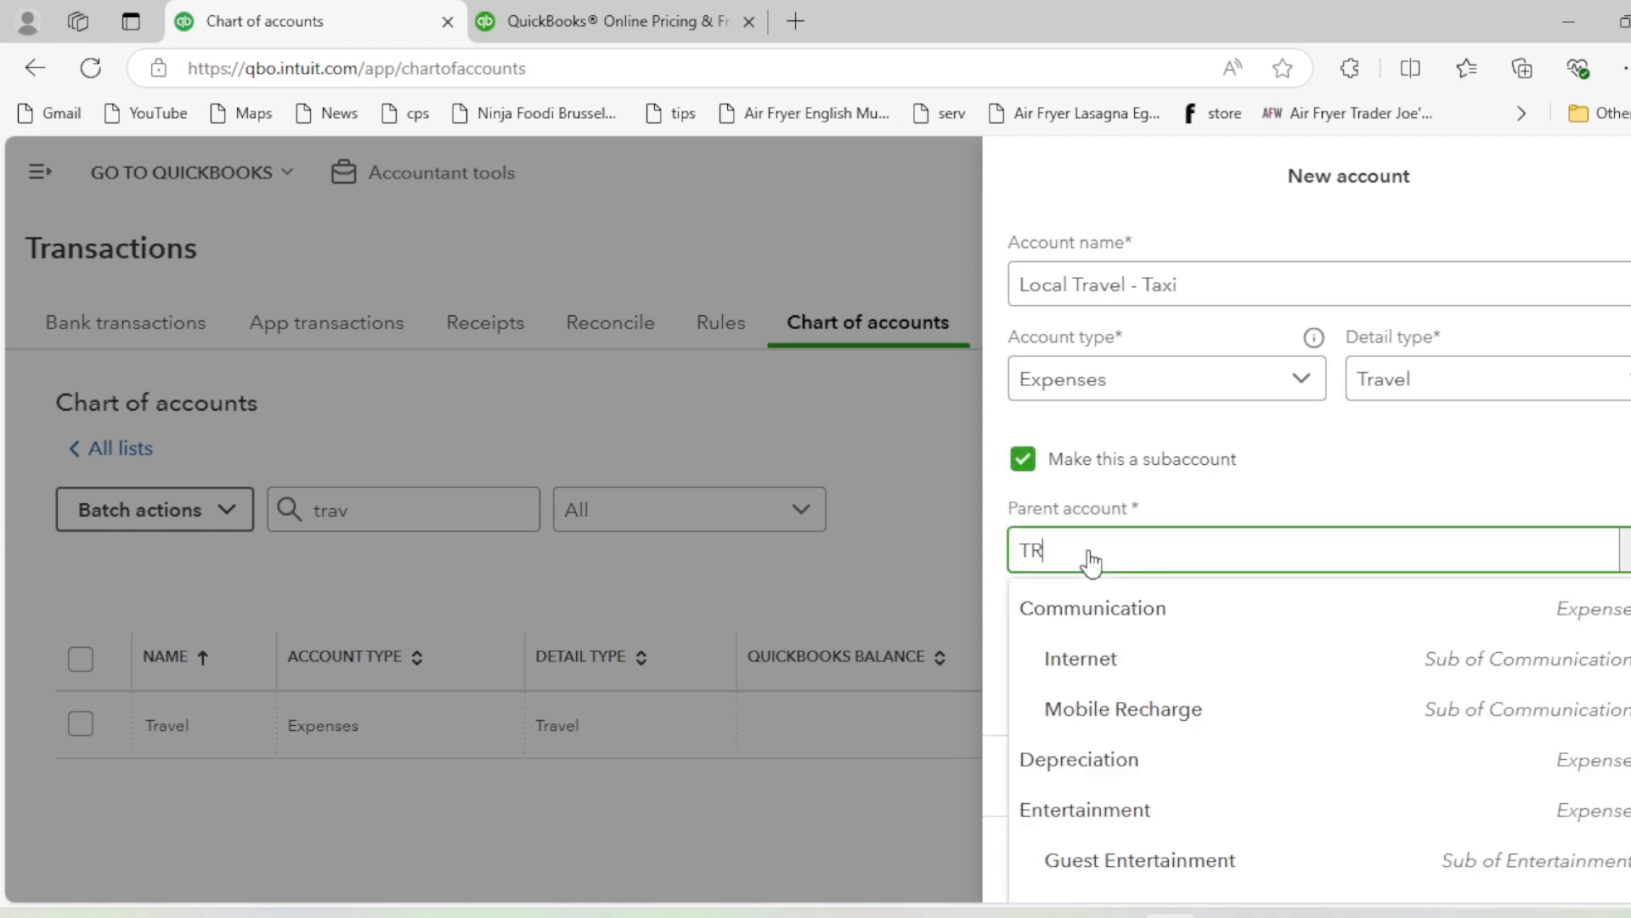
click(1162, 628)
click(1580, 860)
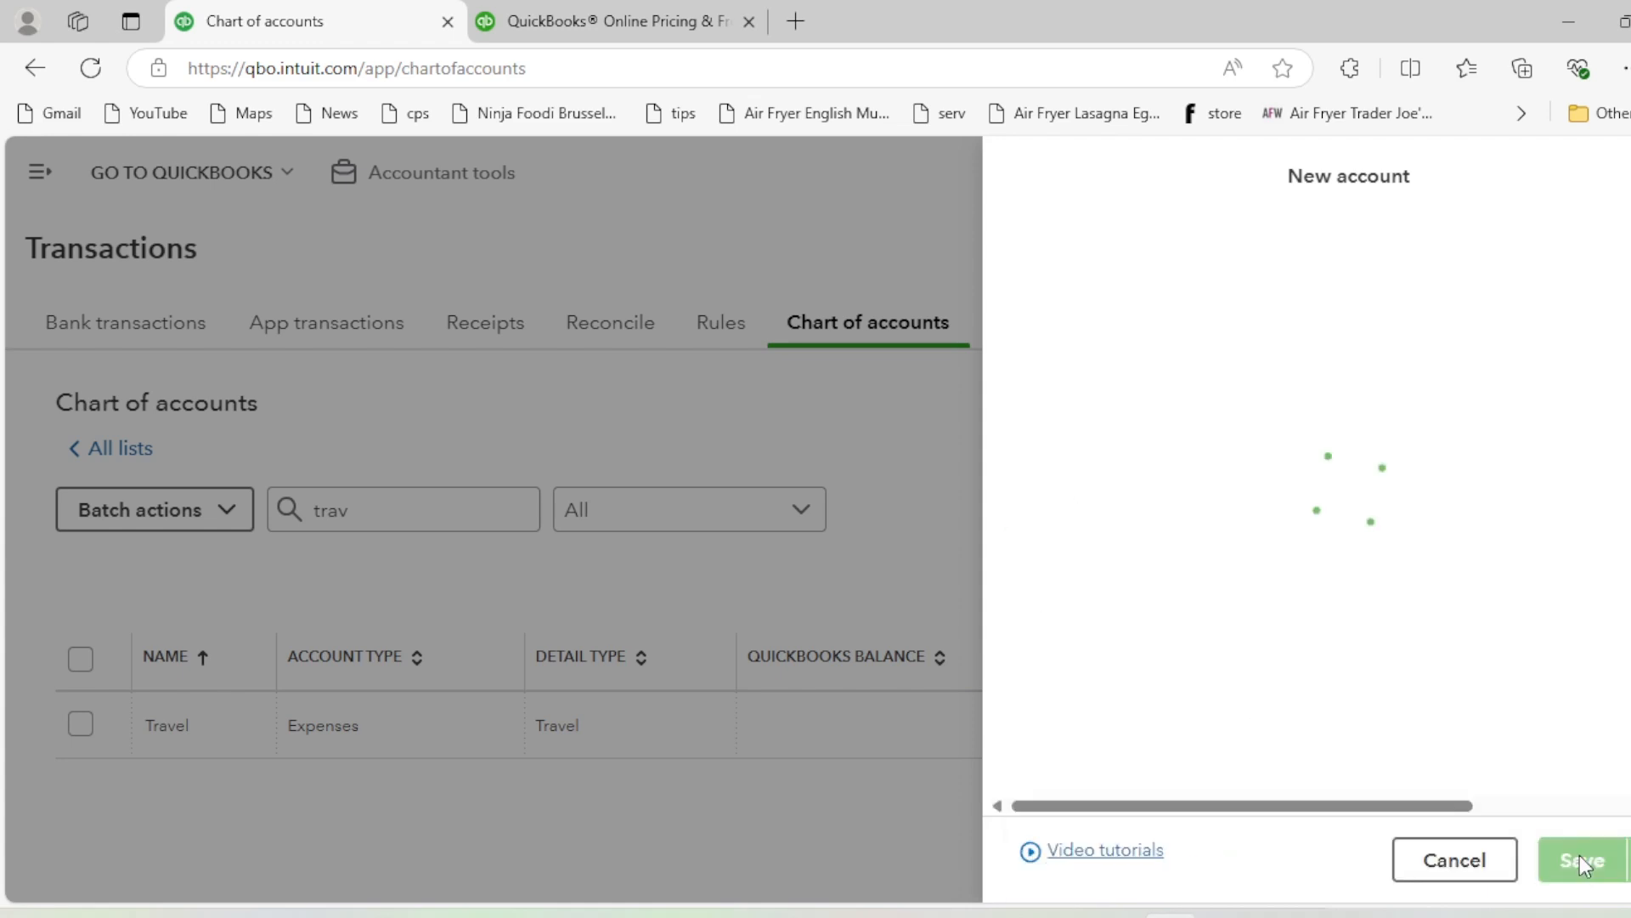
Start a new account named Uber / Careem with account type Expenses and detail type Travel
click(1522, 428)
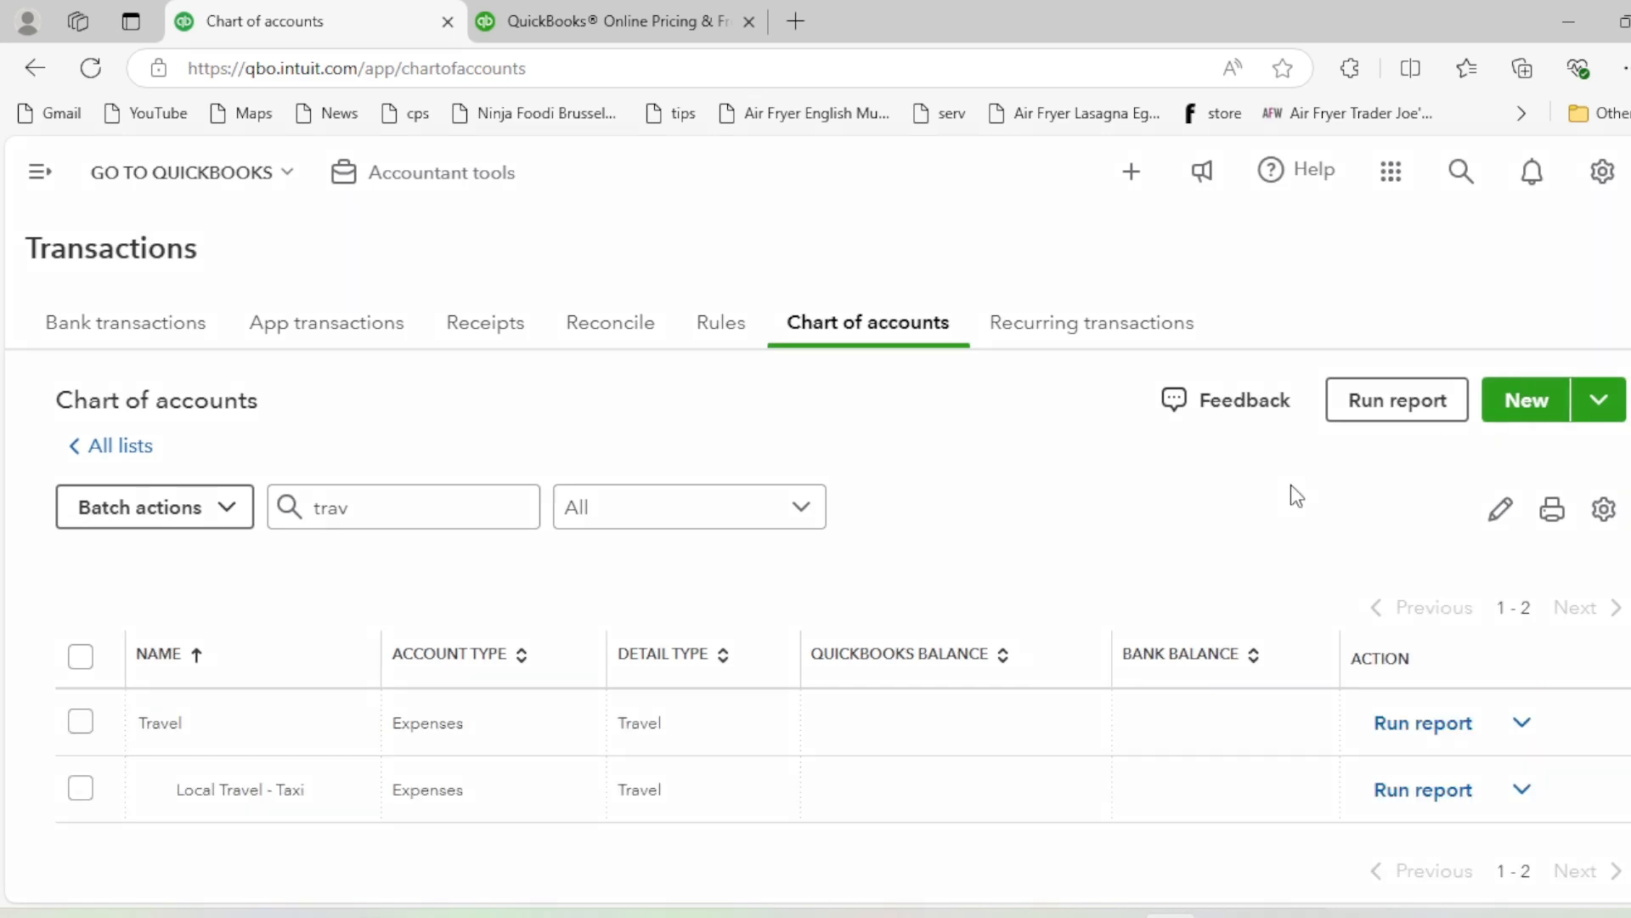
click(1171, 295)
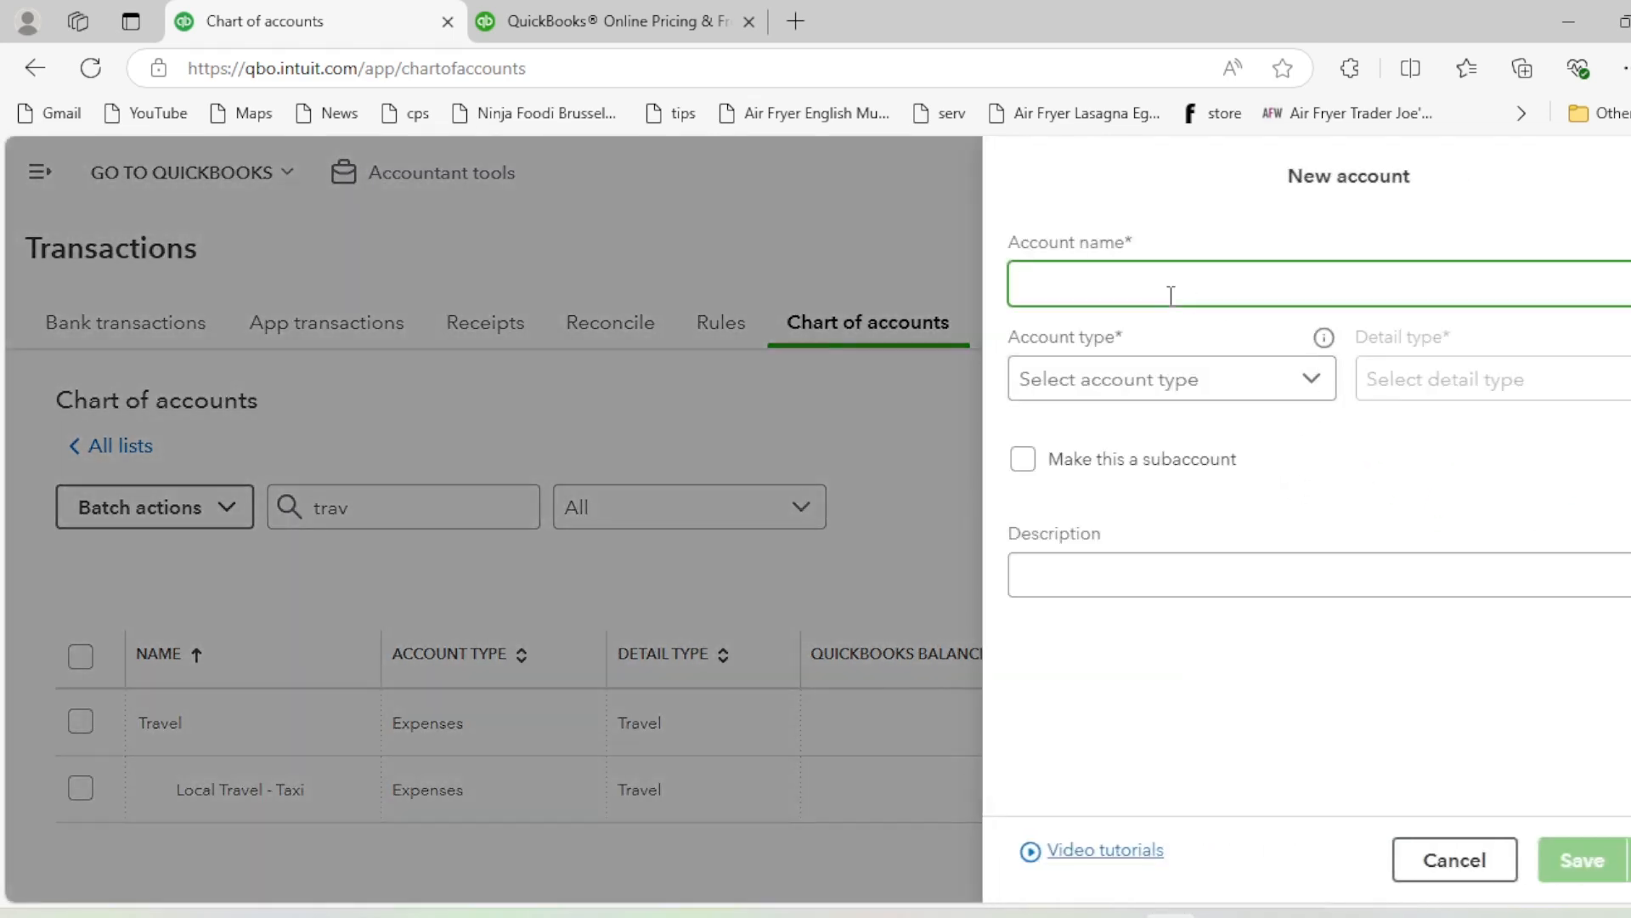
text(Uber / Careem)
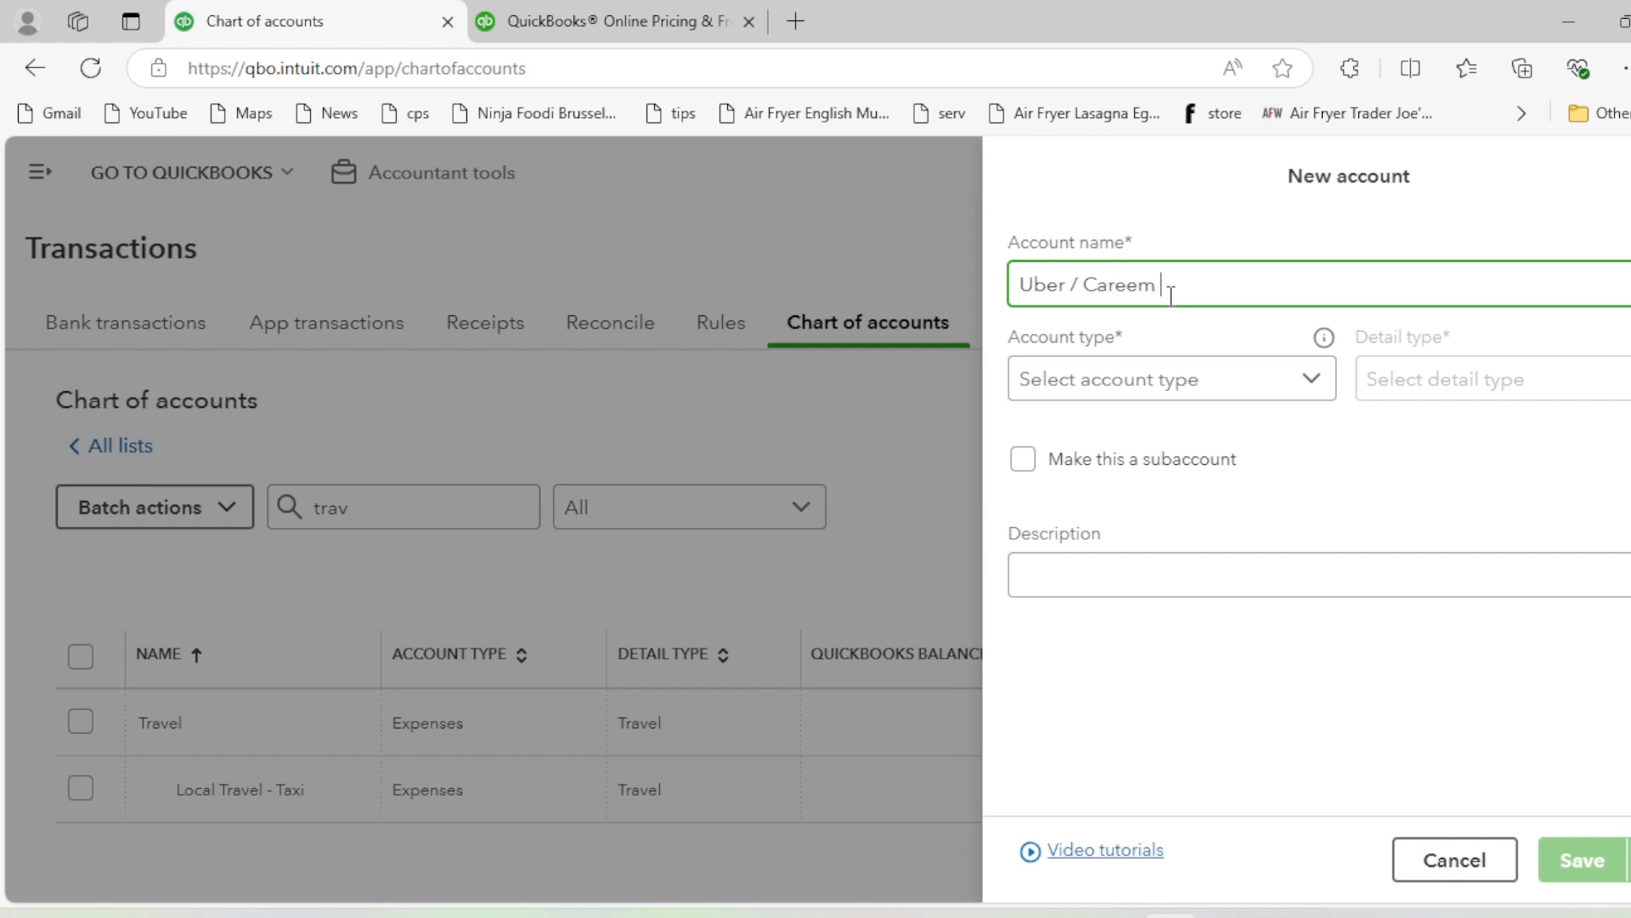
click(1132, 392)
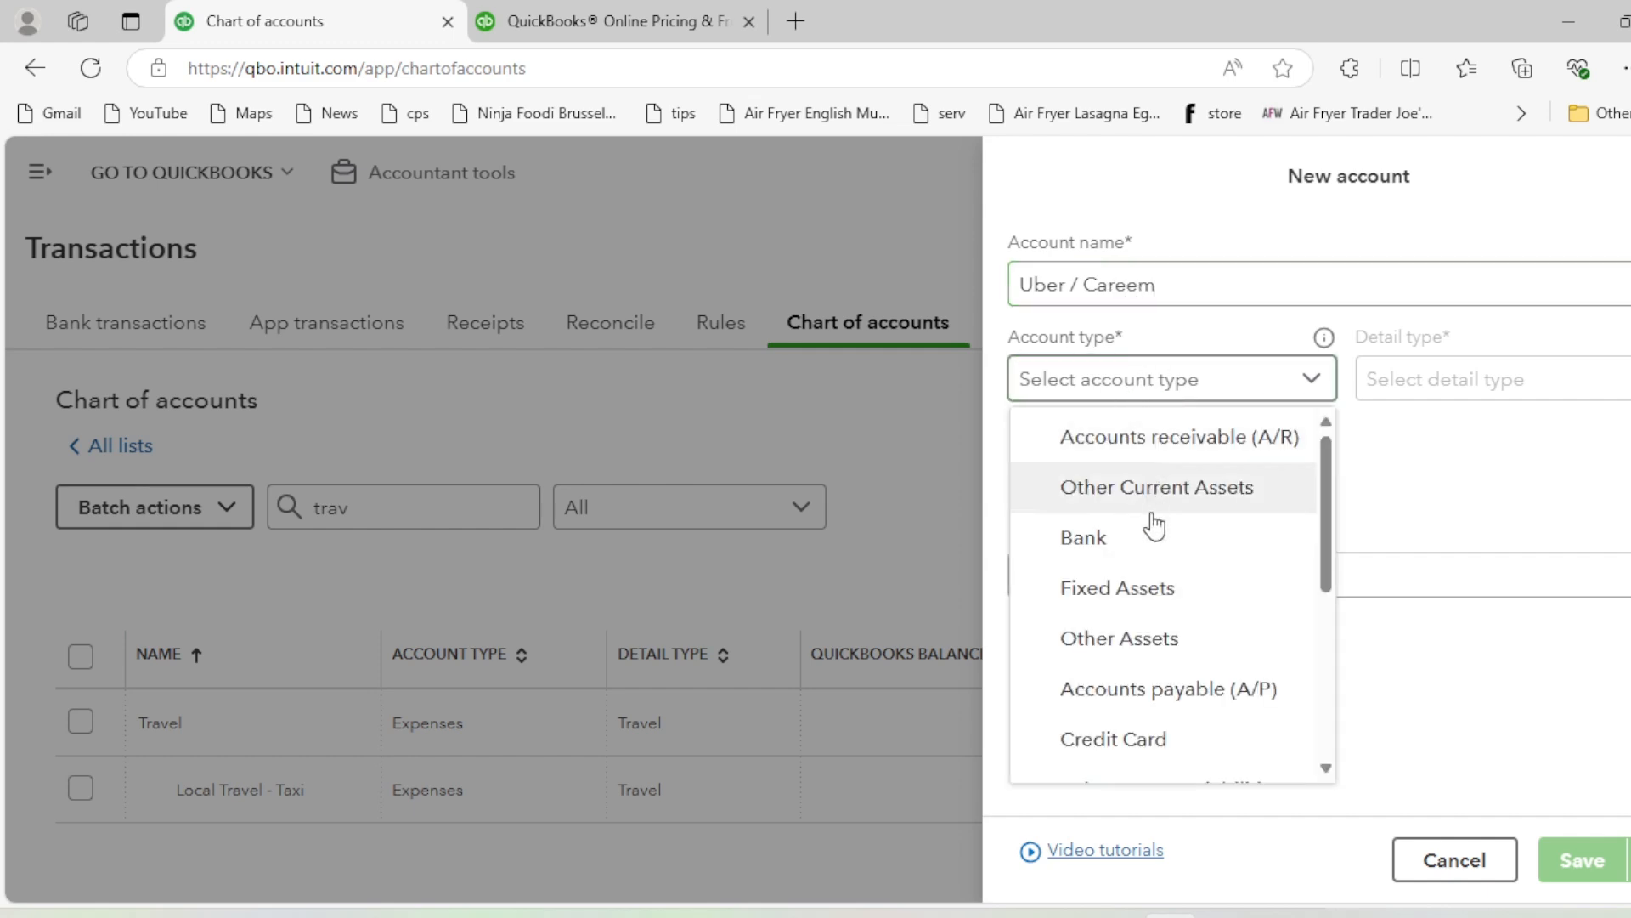
scroll(1172, 612, down, 3)
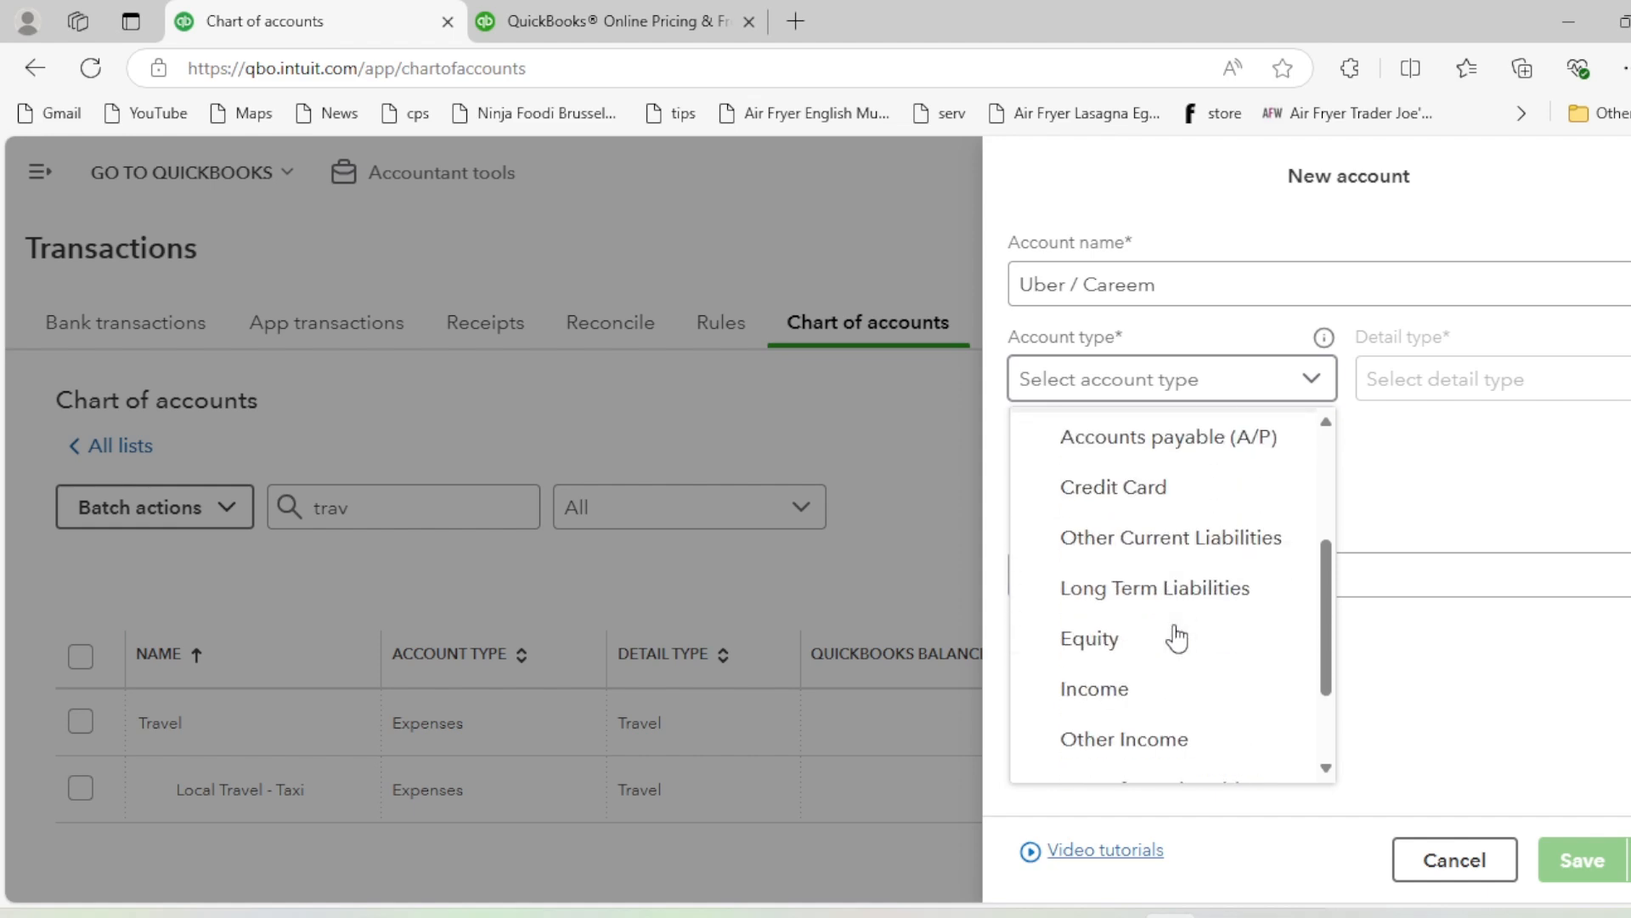
scroll(1170, 678, down, 2)
click(1170, 712)
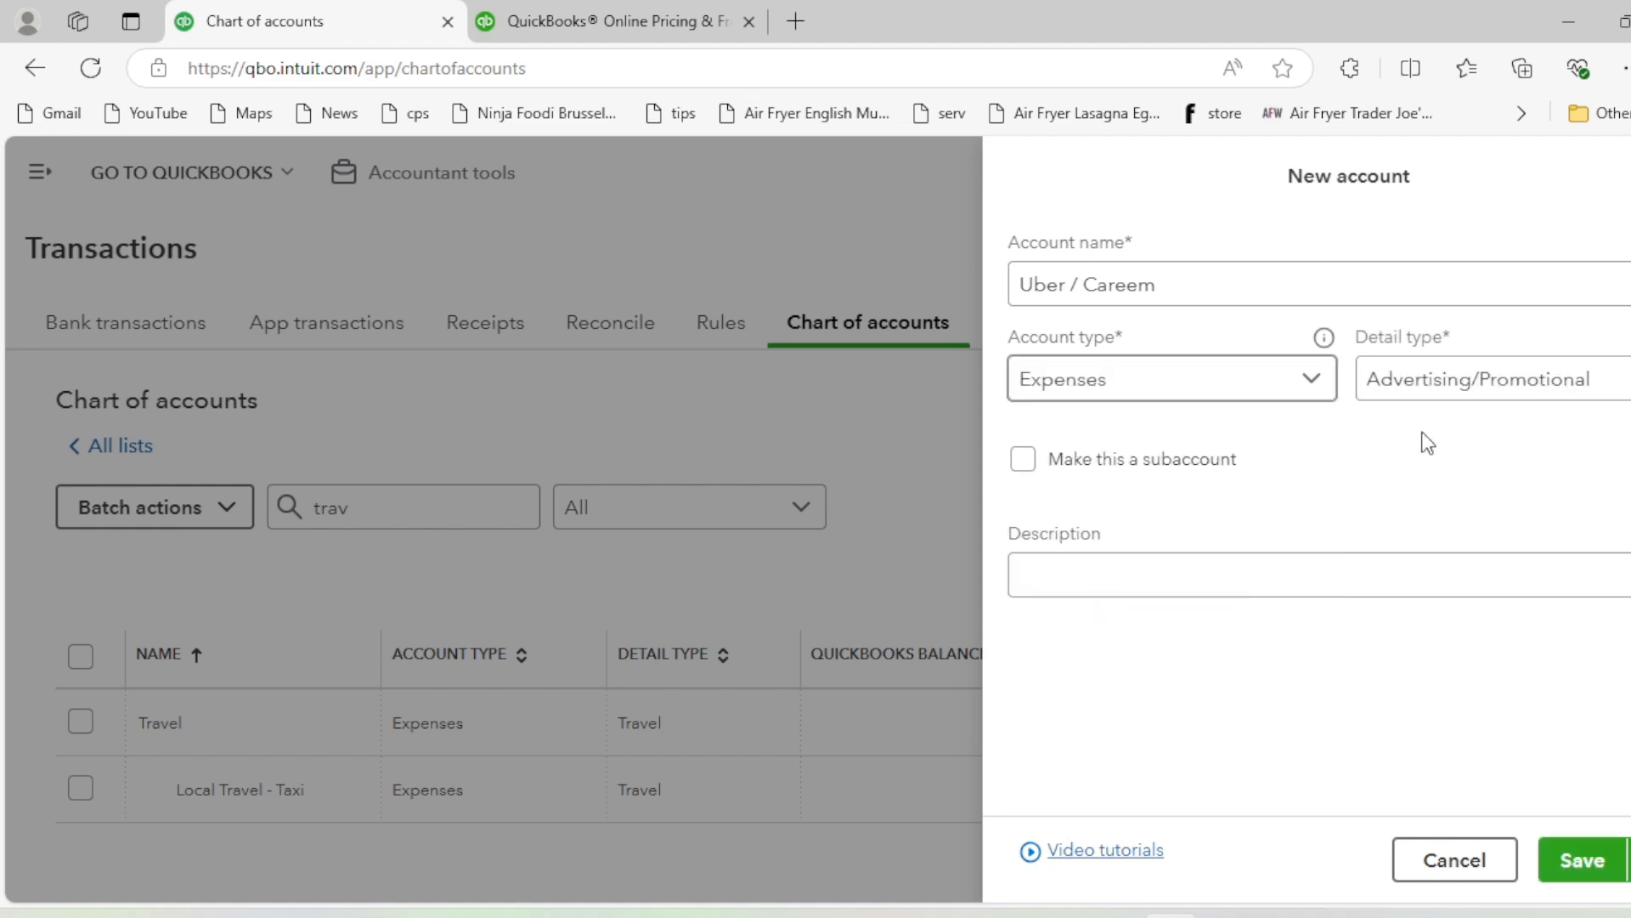
click(1459, 395)
text(tr)
click(1377, 652)
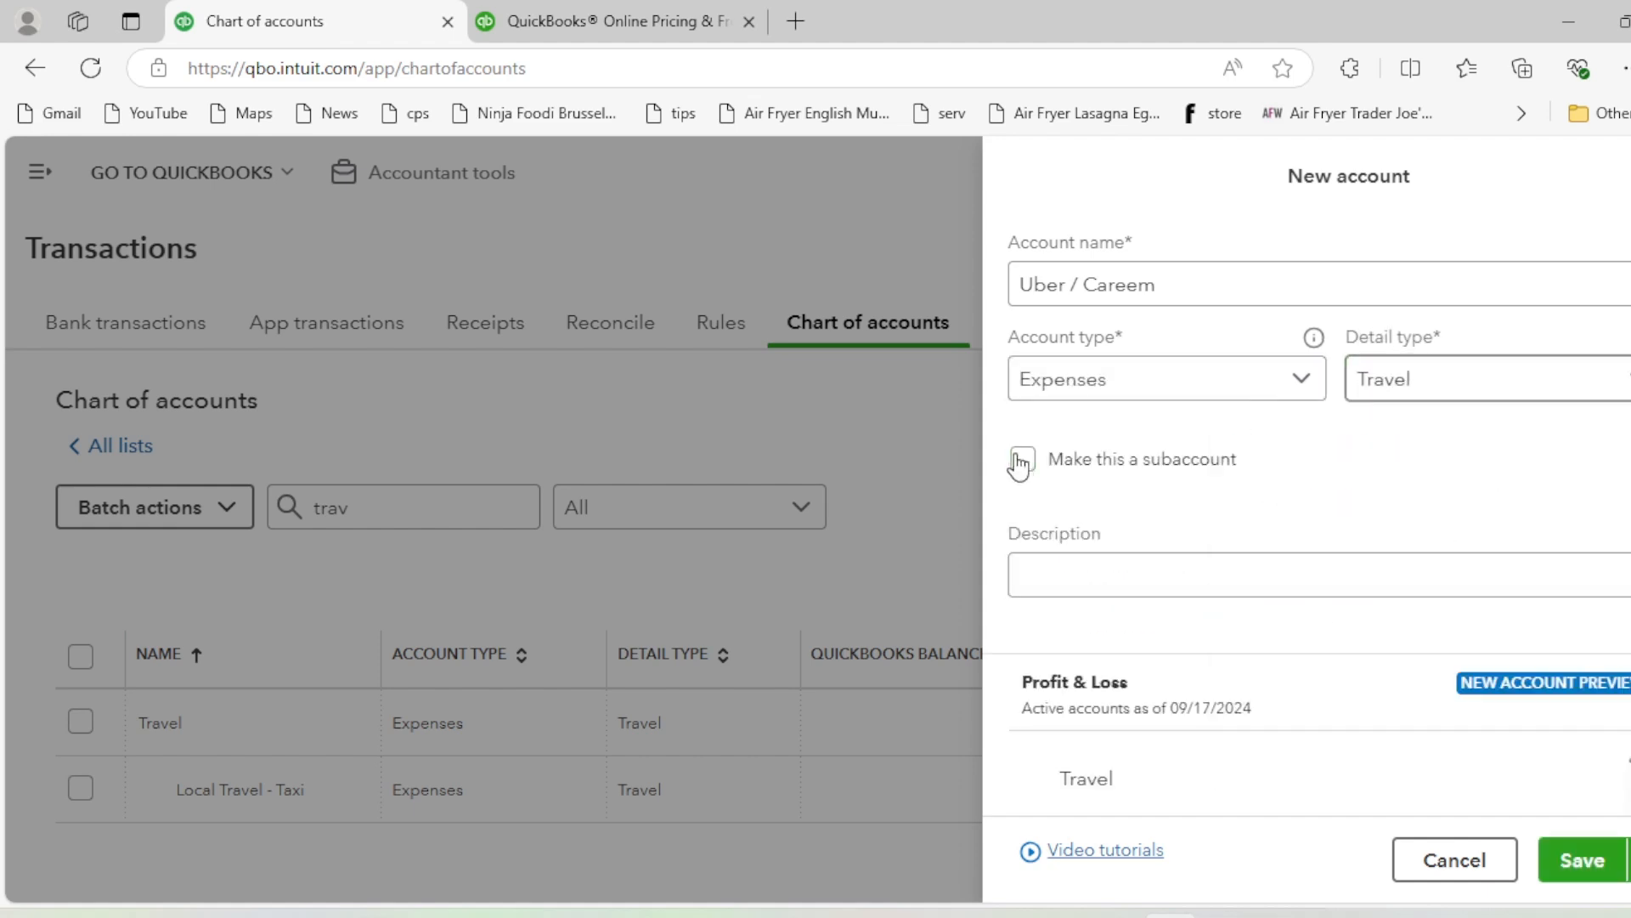
Make Uber / Careem a subaccount of Travel and save it
click(1022, 460)
click(1096, 552)
text(tr)
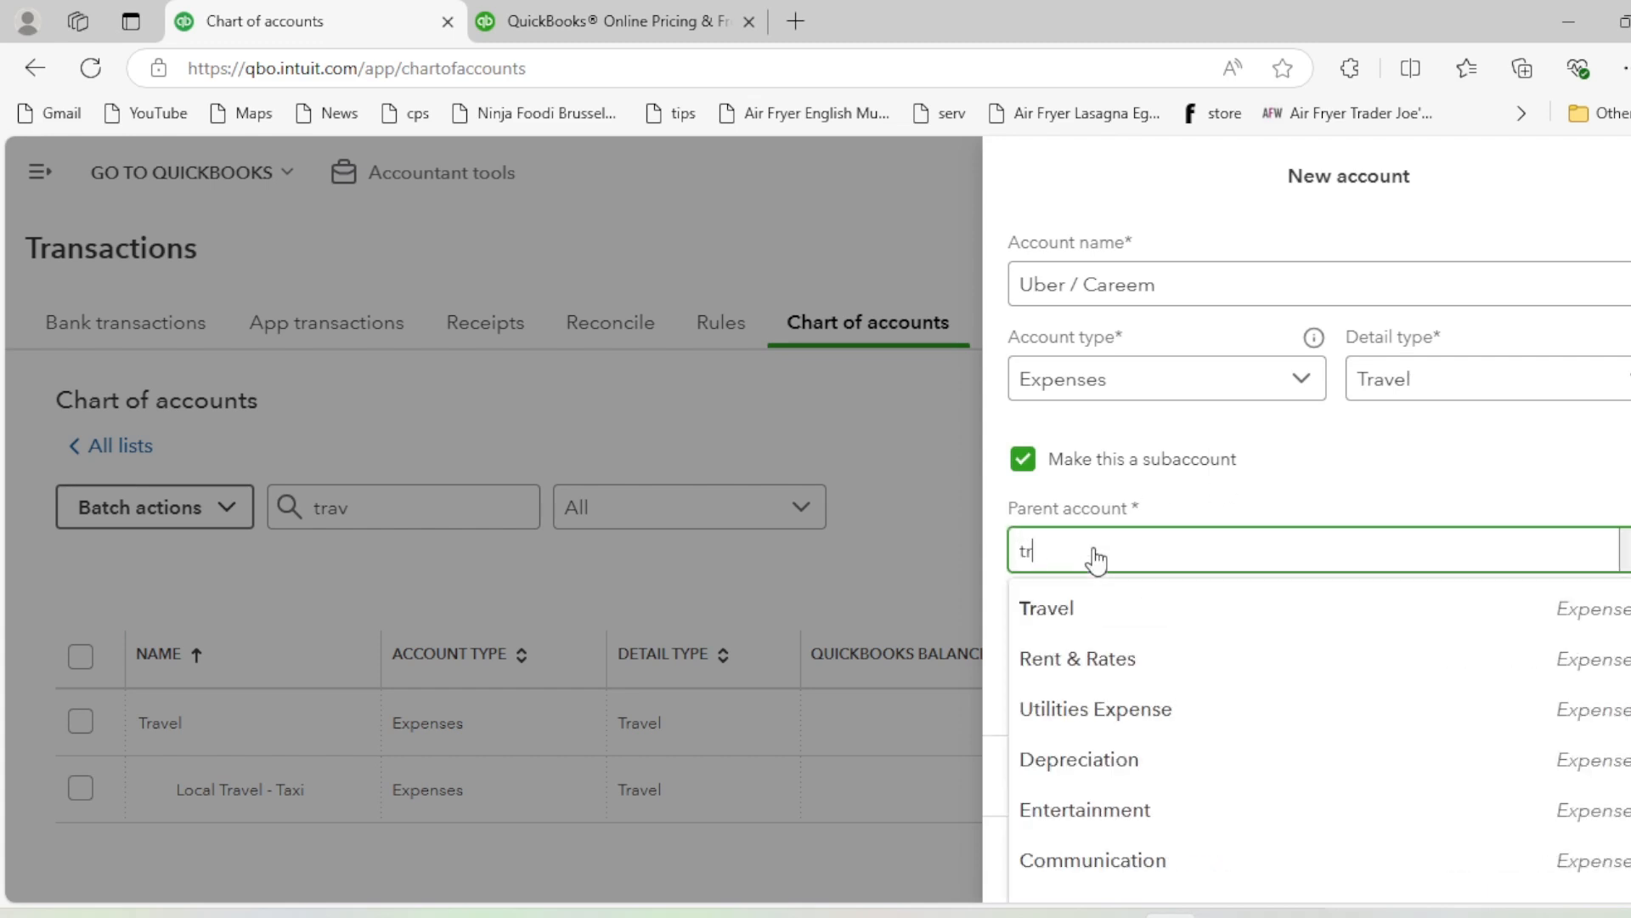
click(1139, 603)
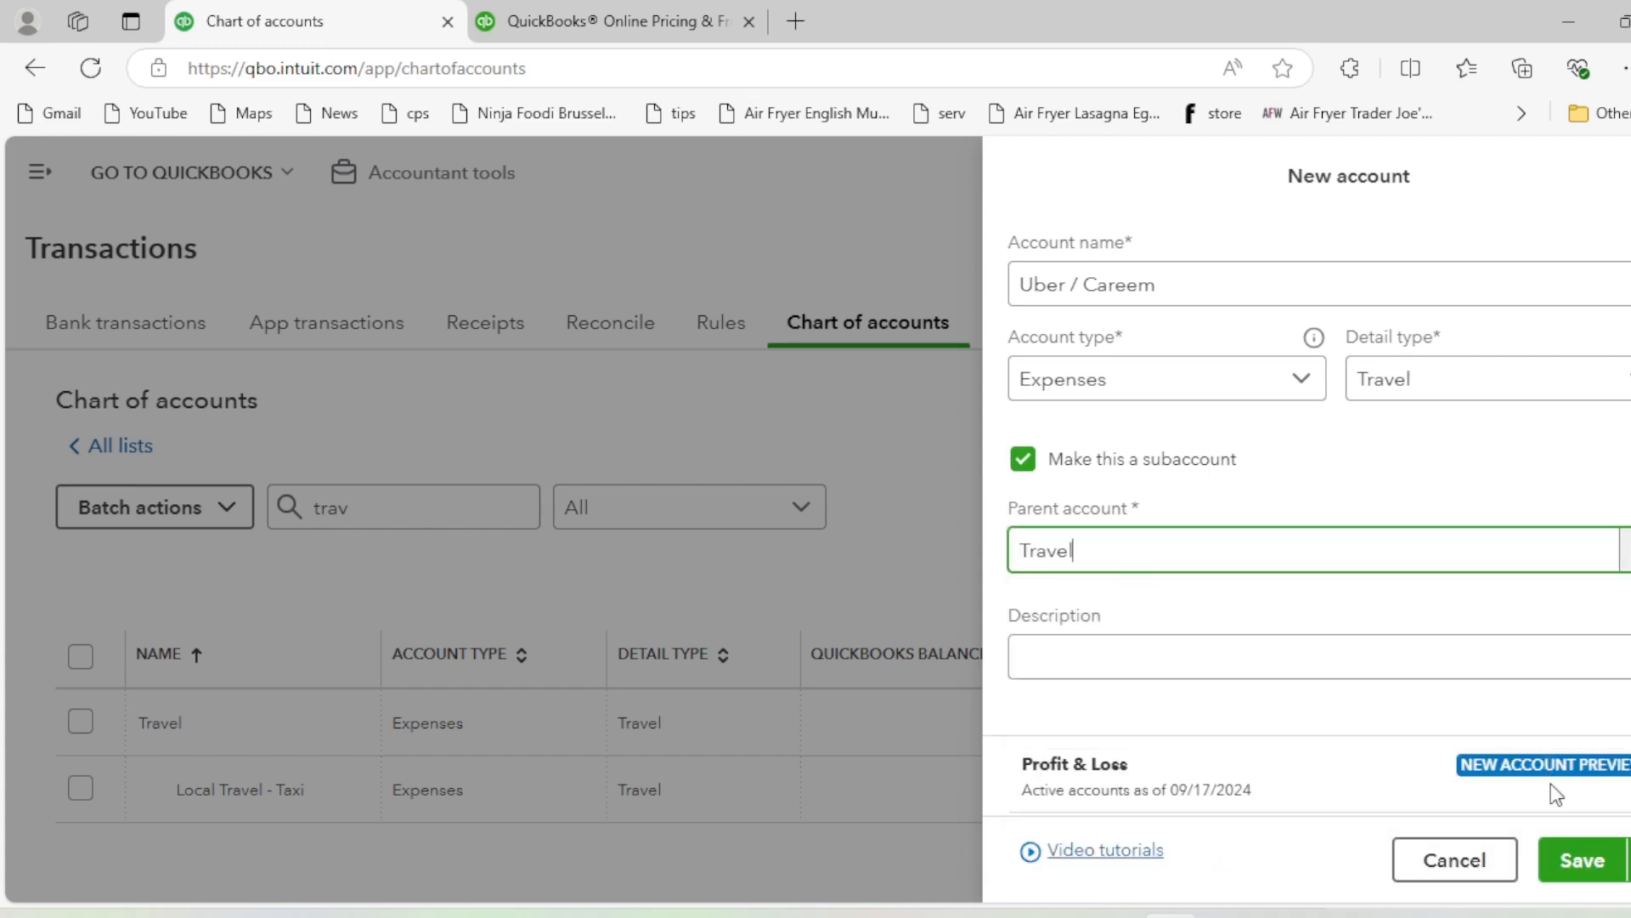
click(1574, 863)
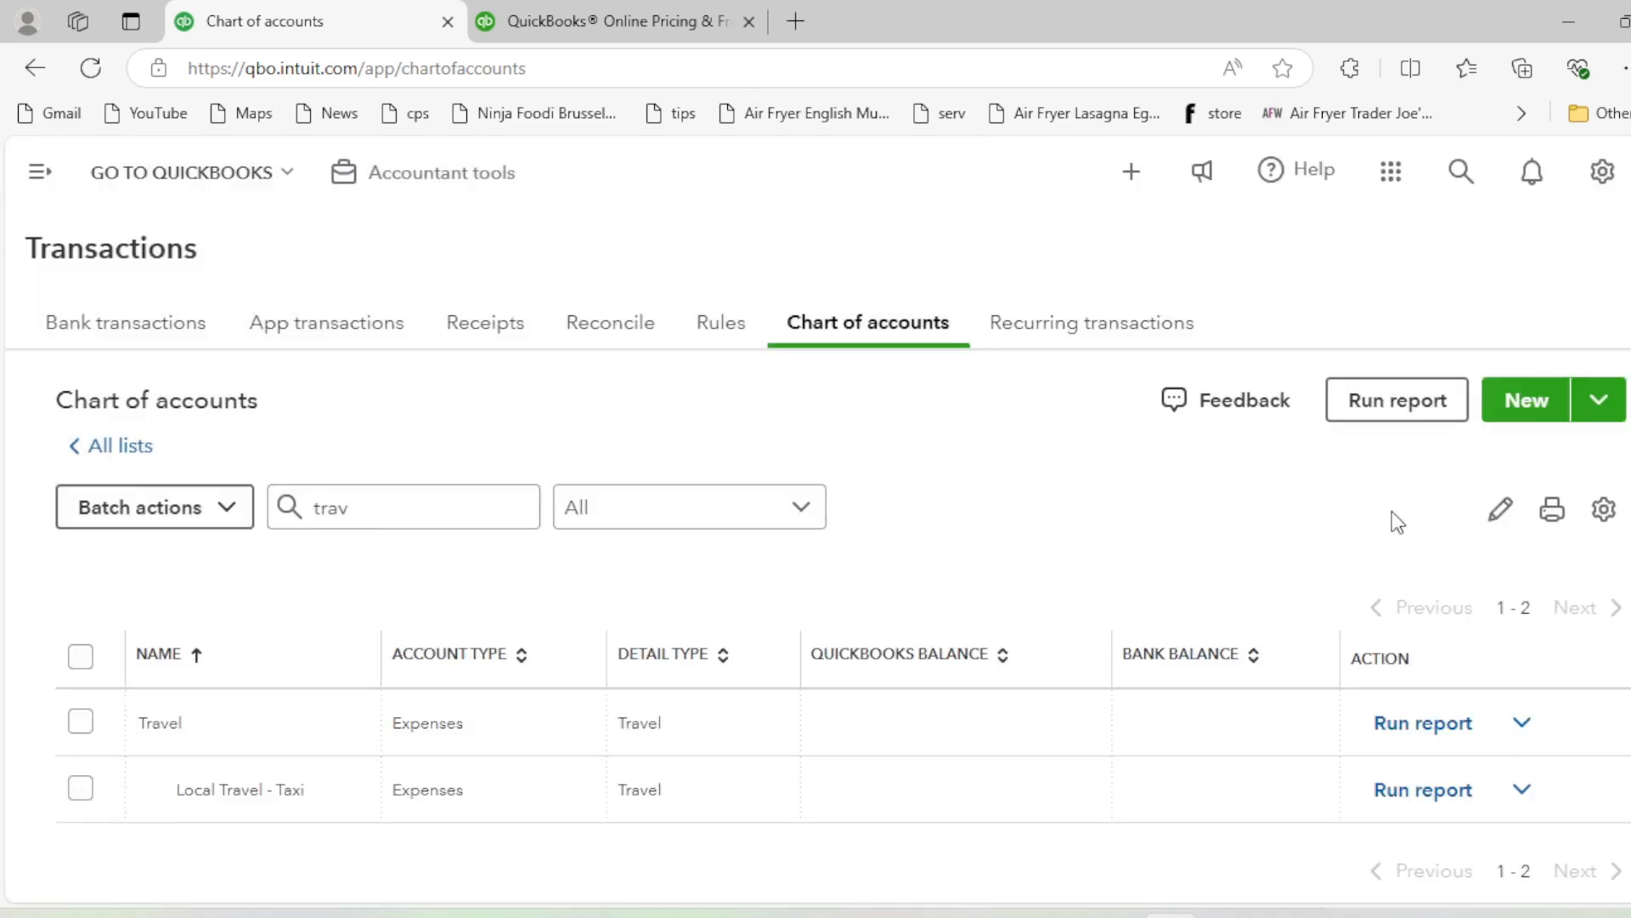
Start a new account named Flight Travel with account type Expenses and detail type Travel
click(1526, 400)
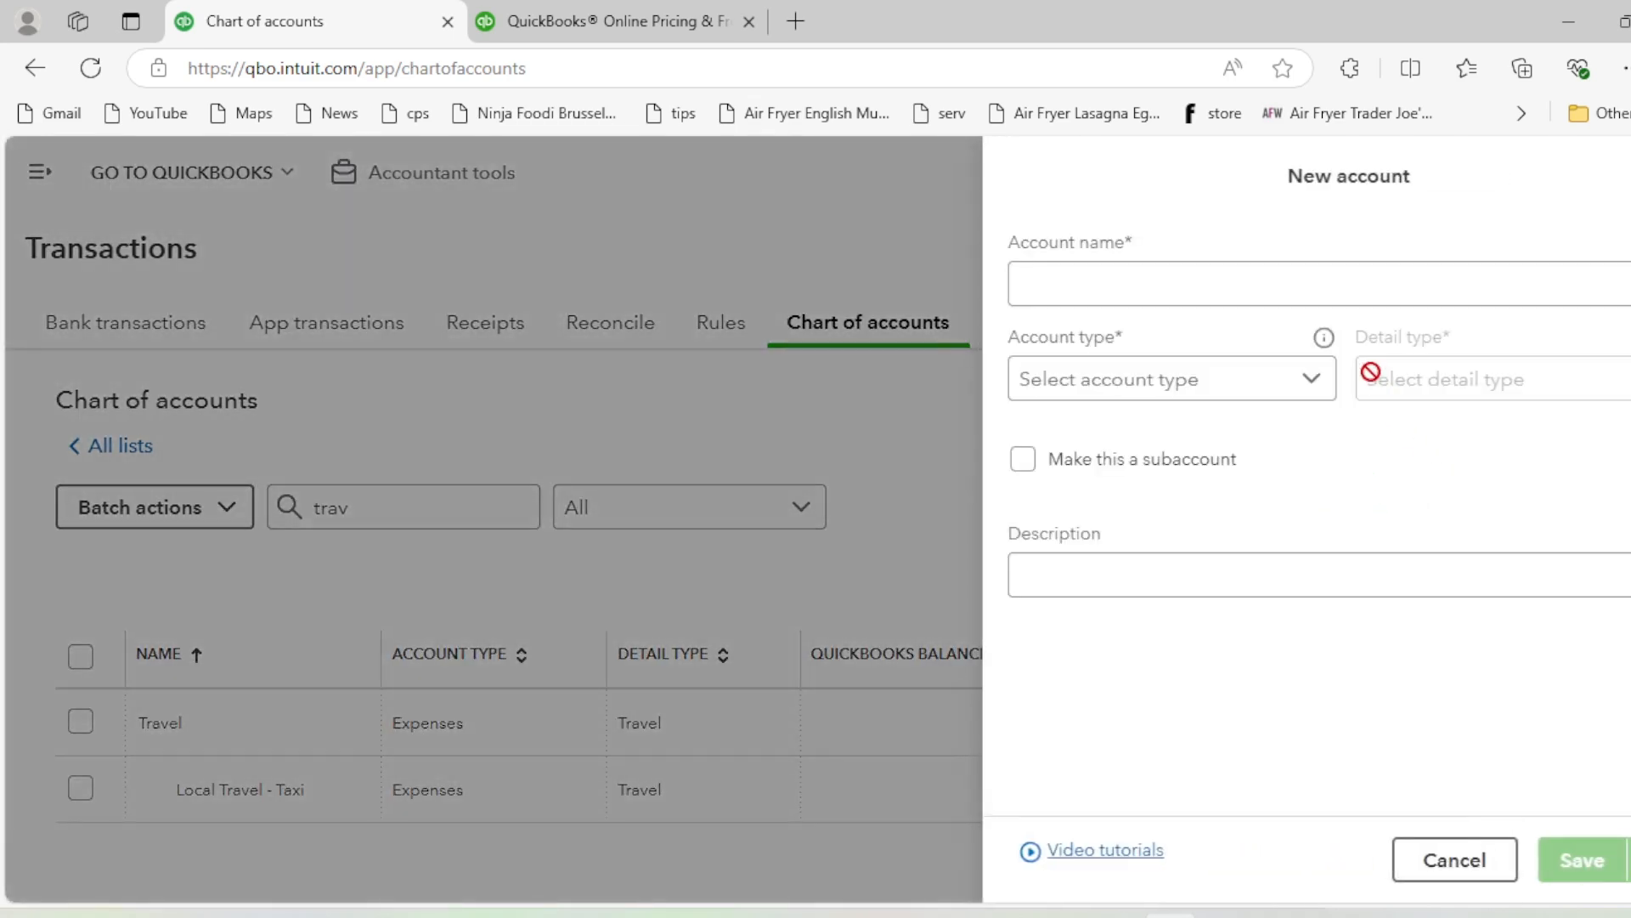
click(1137, 290)
text(Fl)
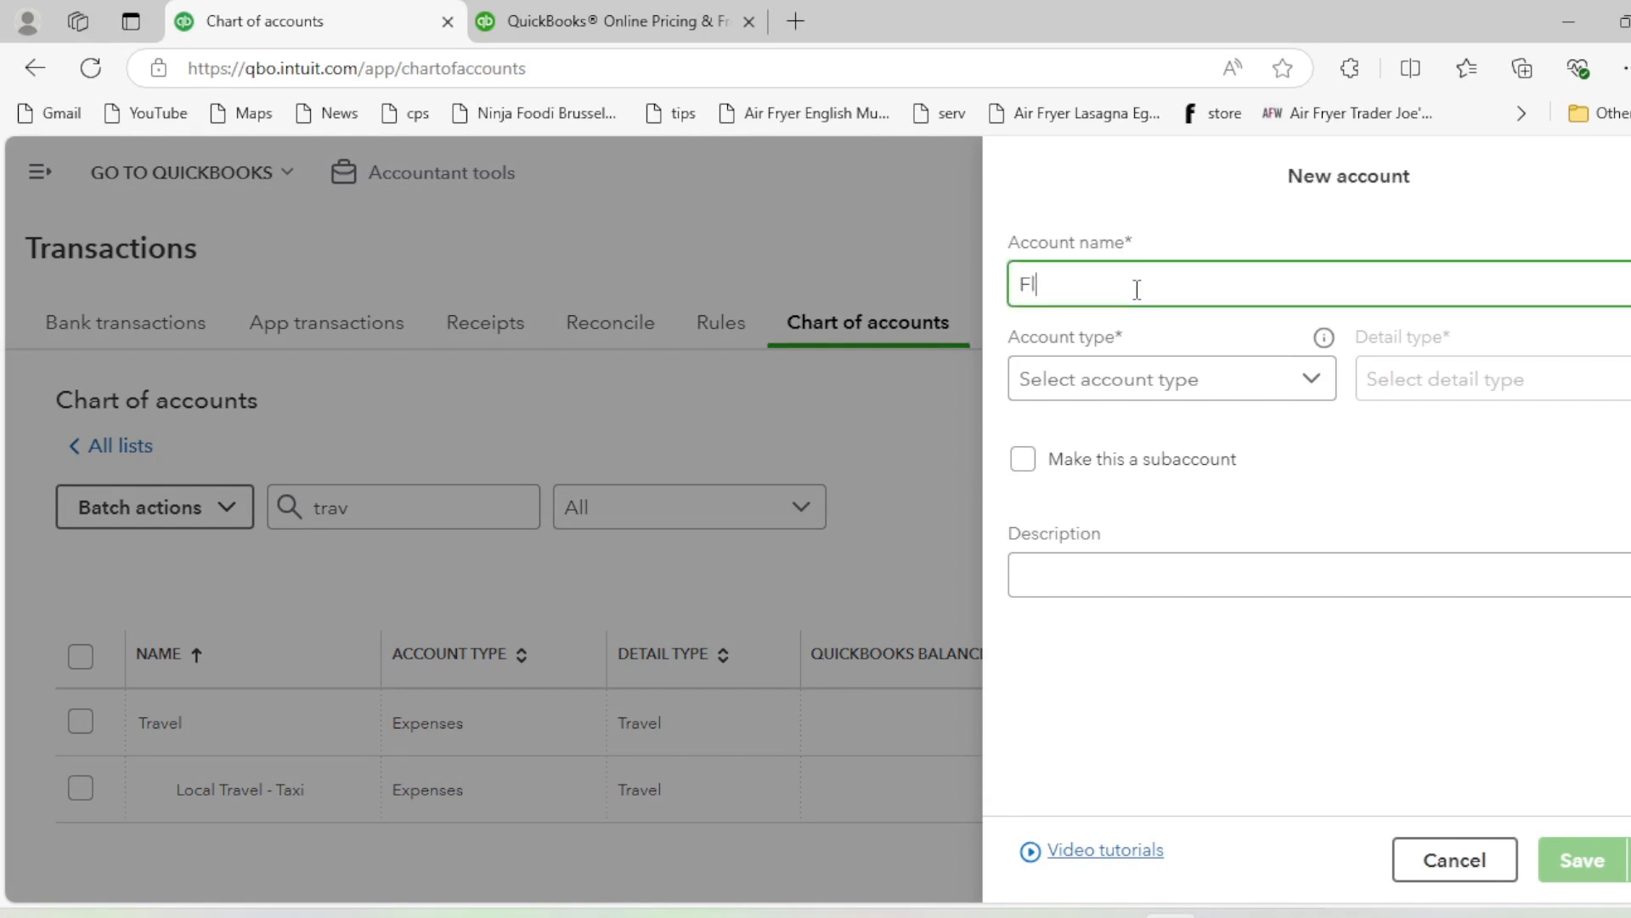
text(ight Travel)
click(1128, 384)
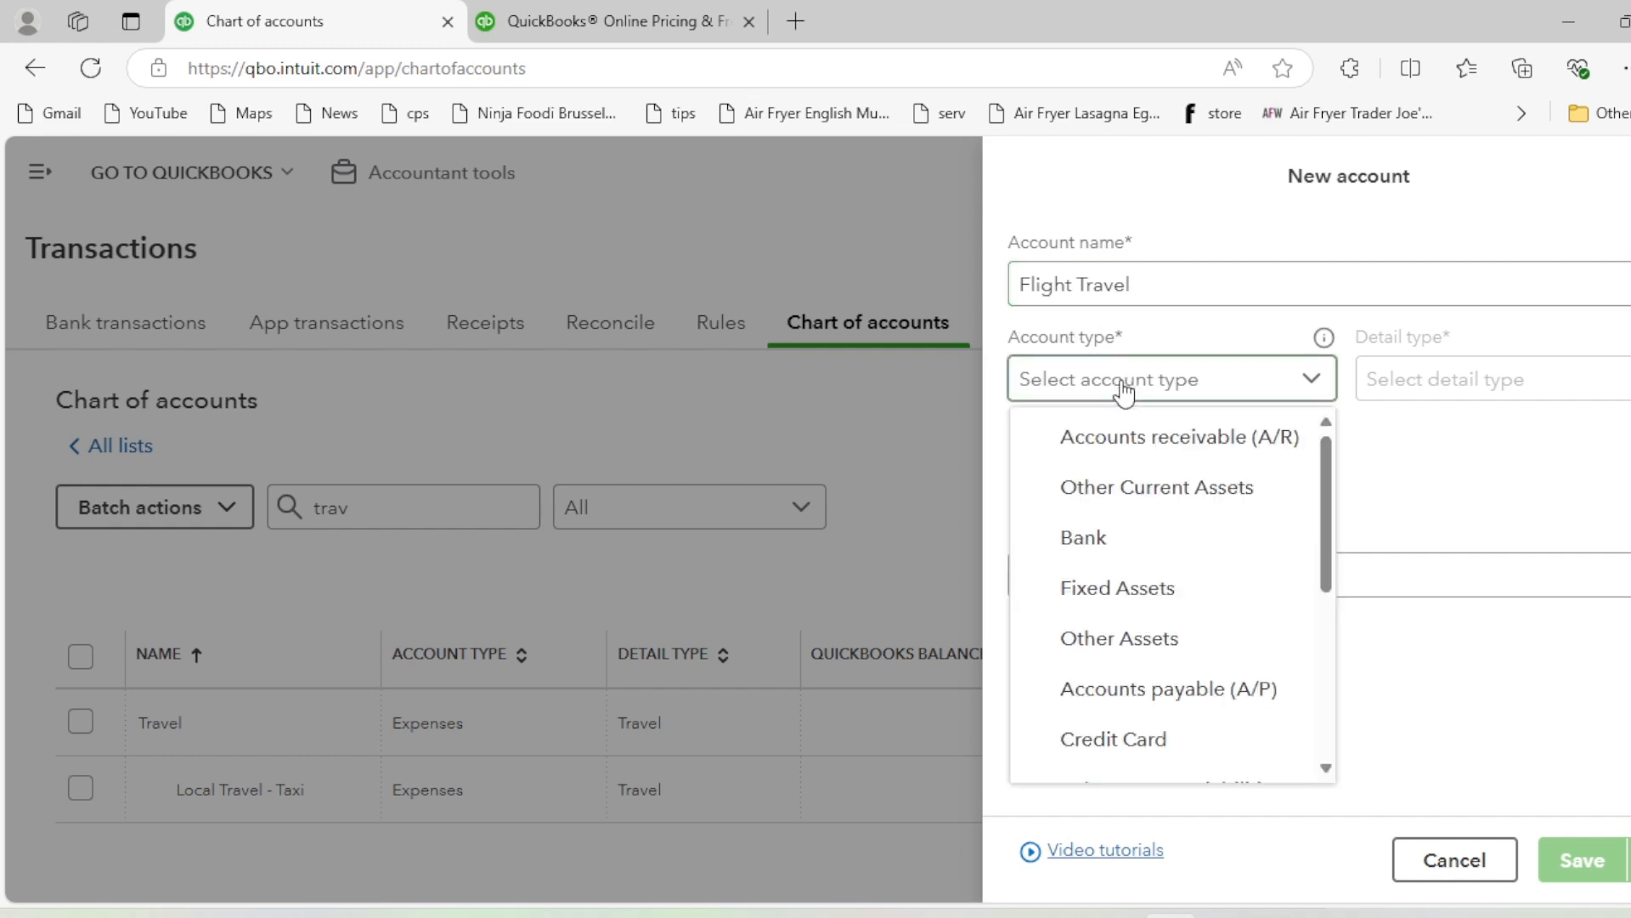
key(e)
scroll(1224, 586, down, 1)
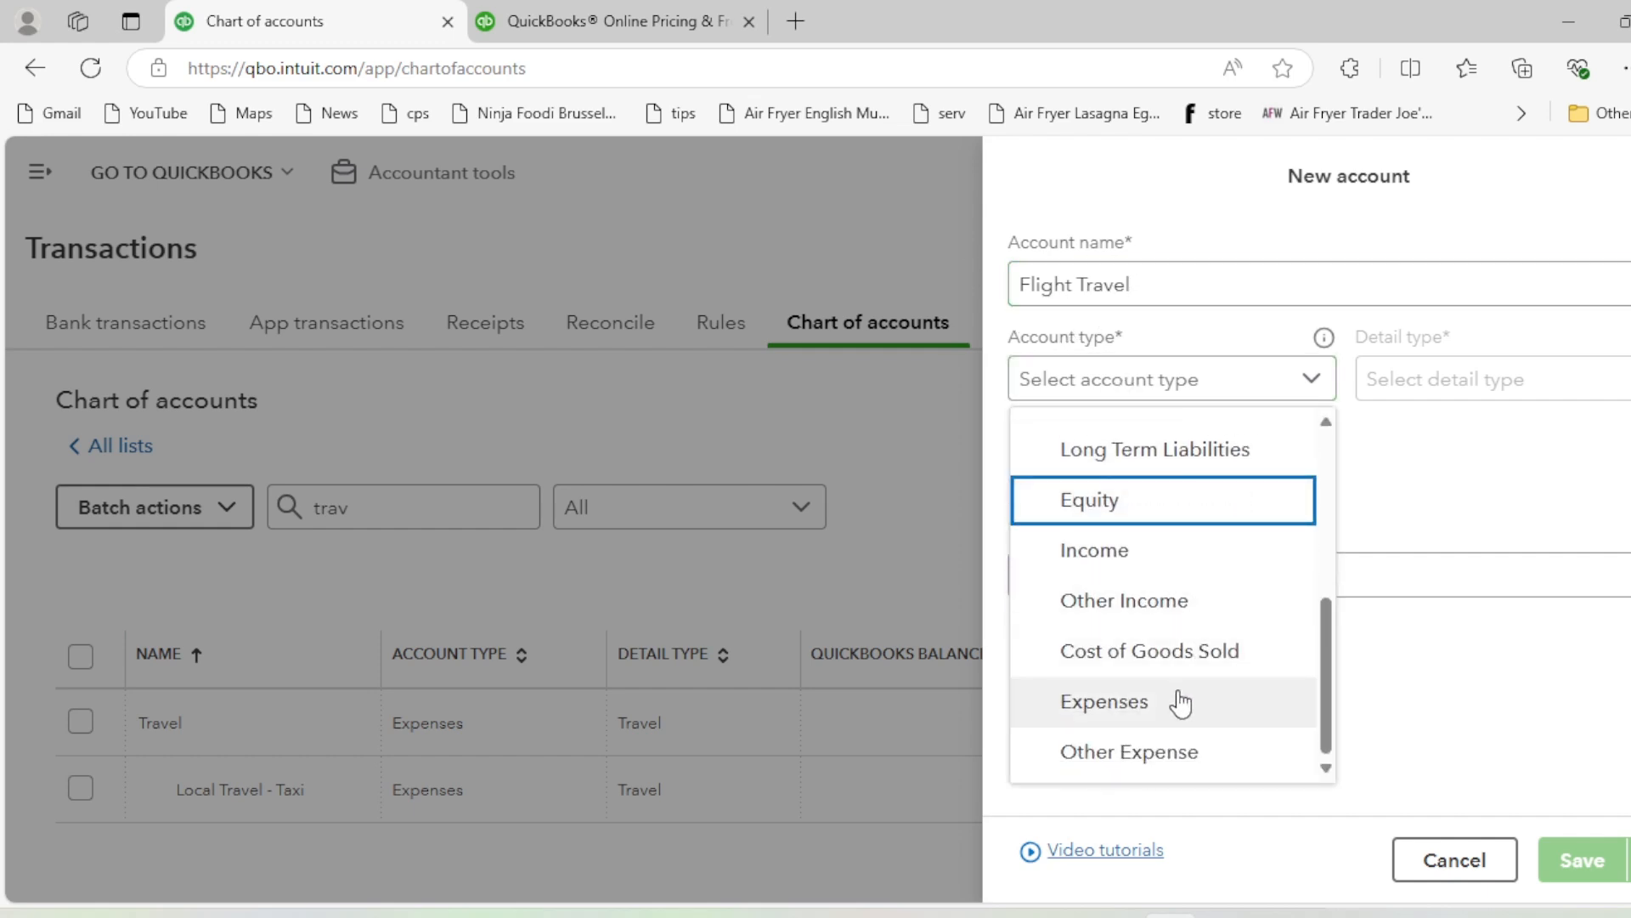
click(1180, 699)
click(1445, 398)
key(t)
key(r)
click(1390, 642)
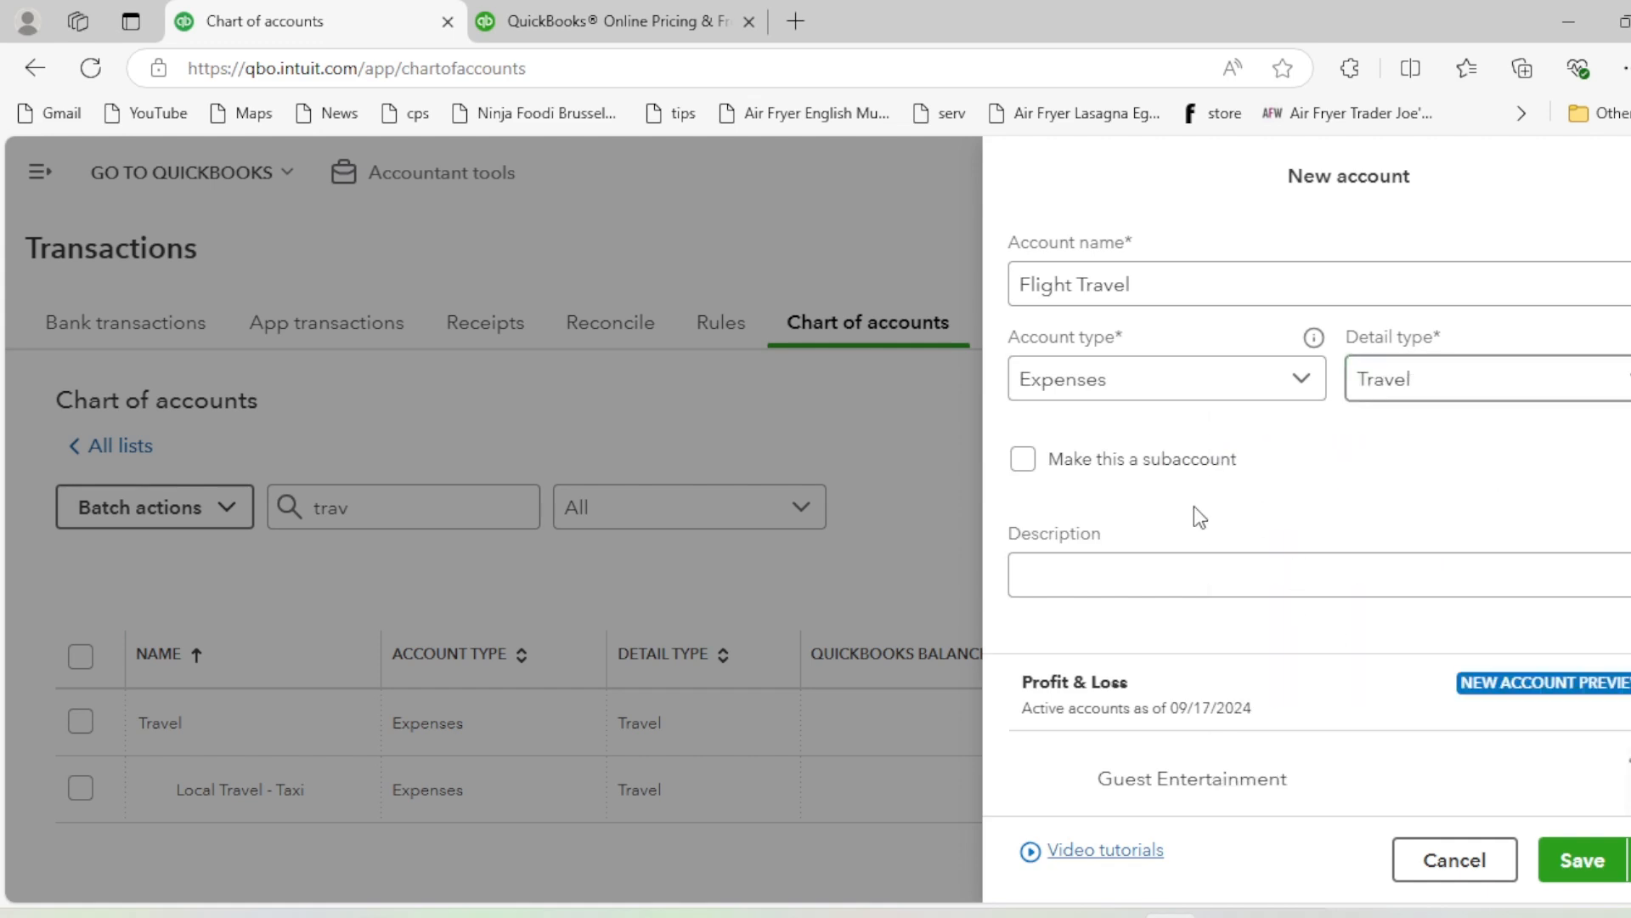
Make Flight Travel a subaccount of Travel and save it
click(1024, 462)
click(1093, 566)
text(tr)
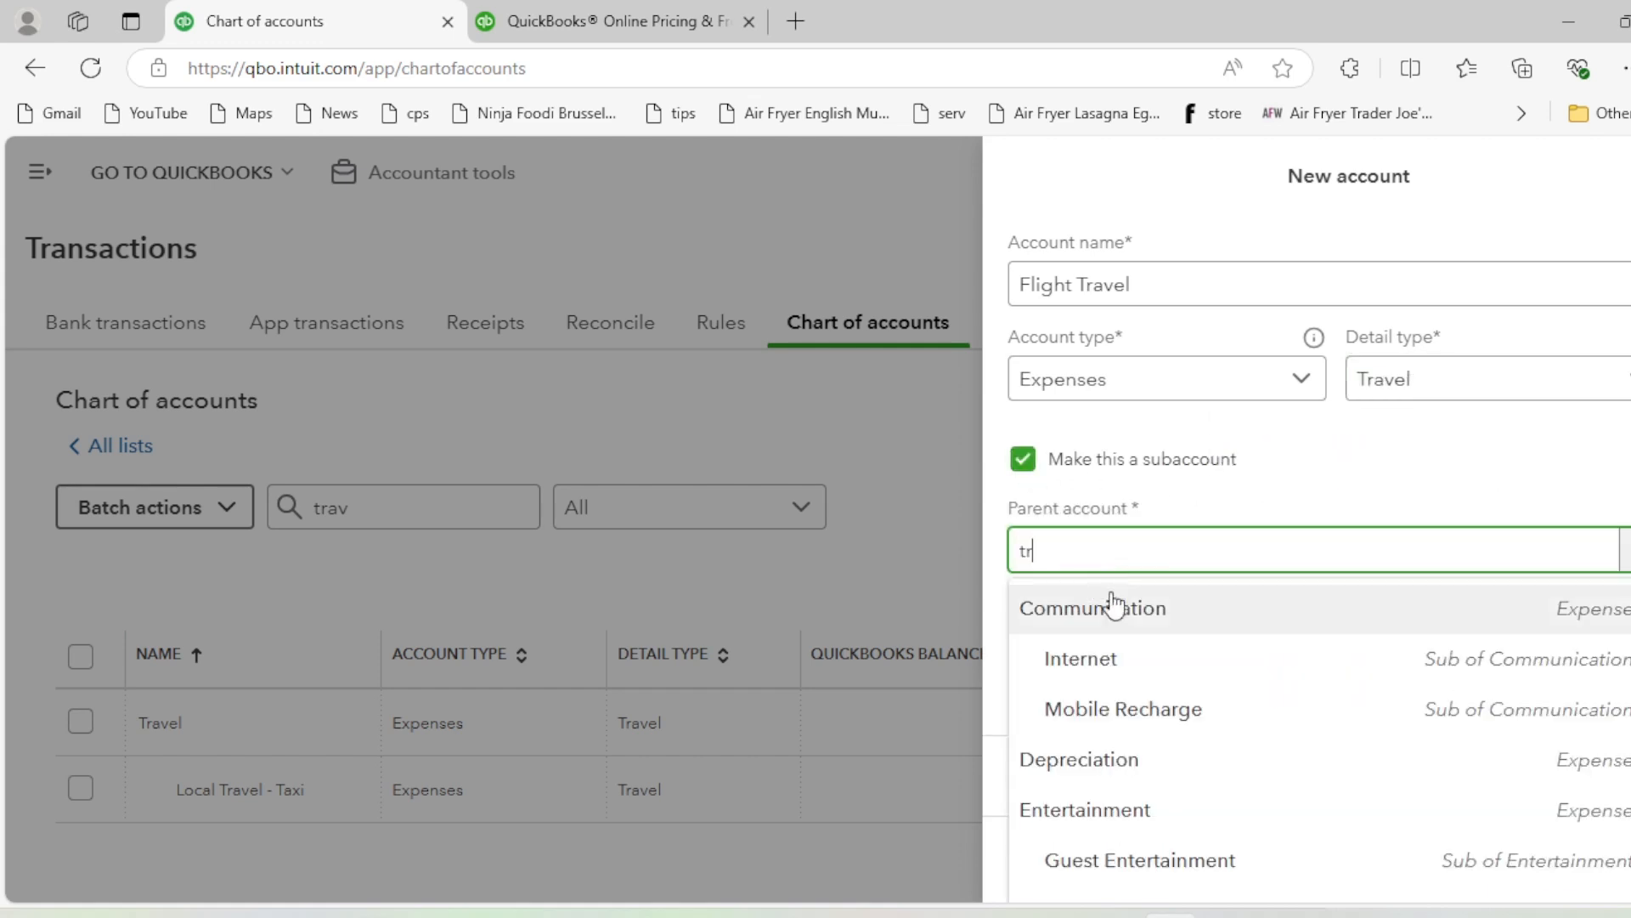
click(1128, 614)
click(1589, 860)
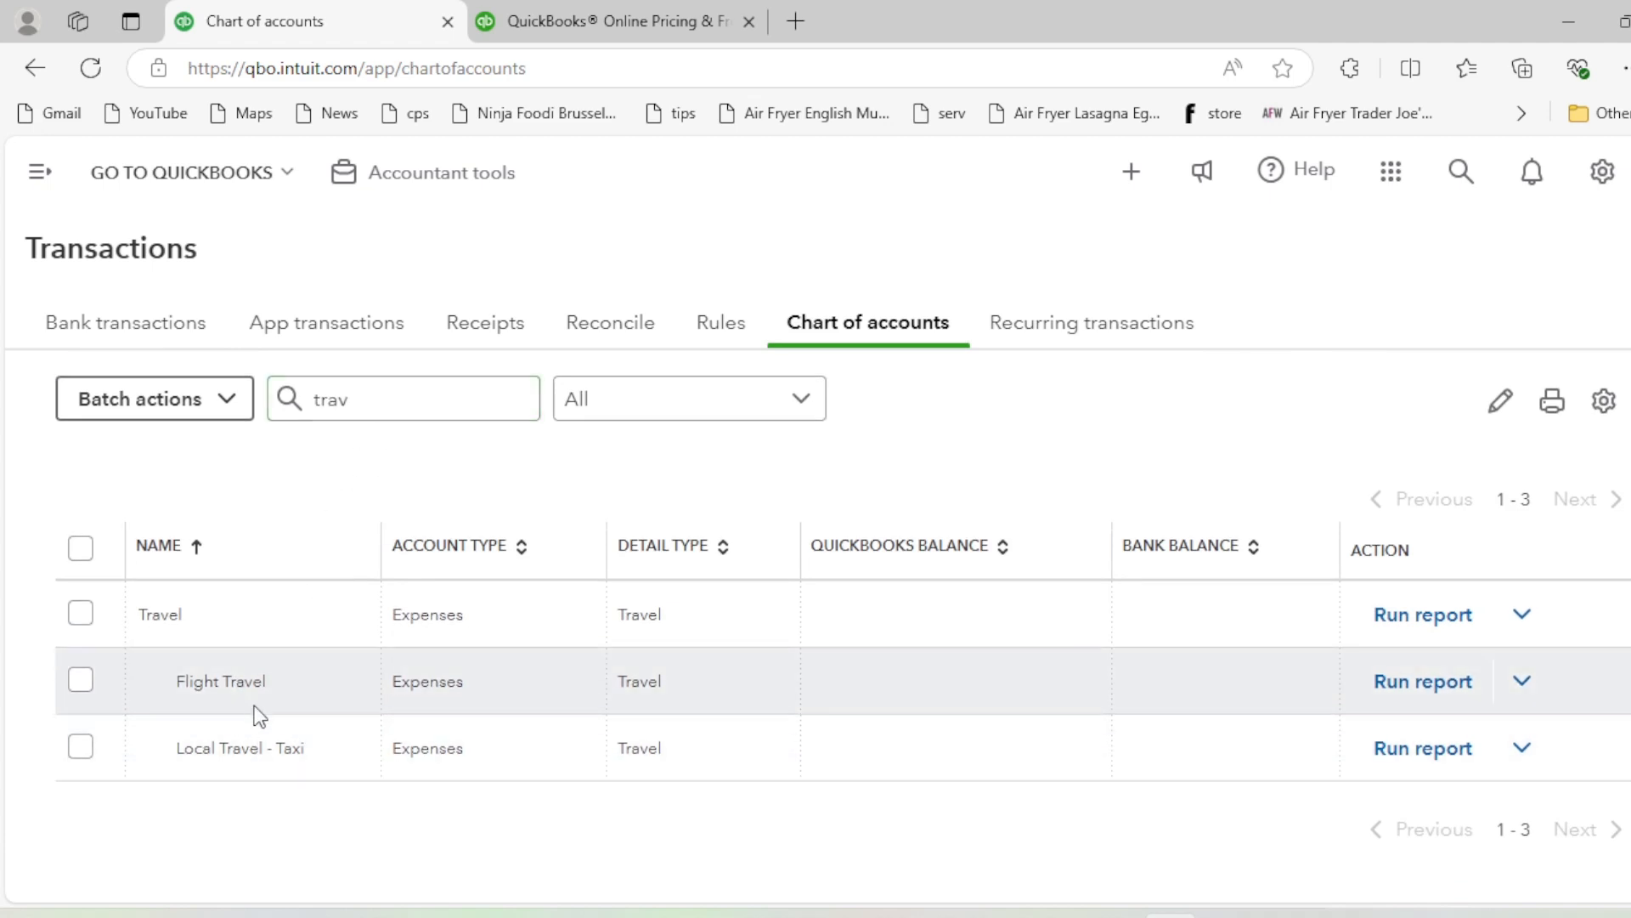
Filter the chart of accounts by "uber" to check the new account, and clear the filter
drag(378, 407, 249, 416)
text(uber)
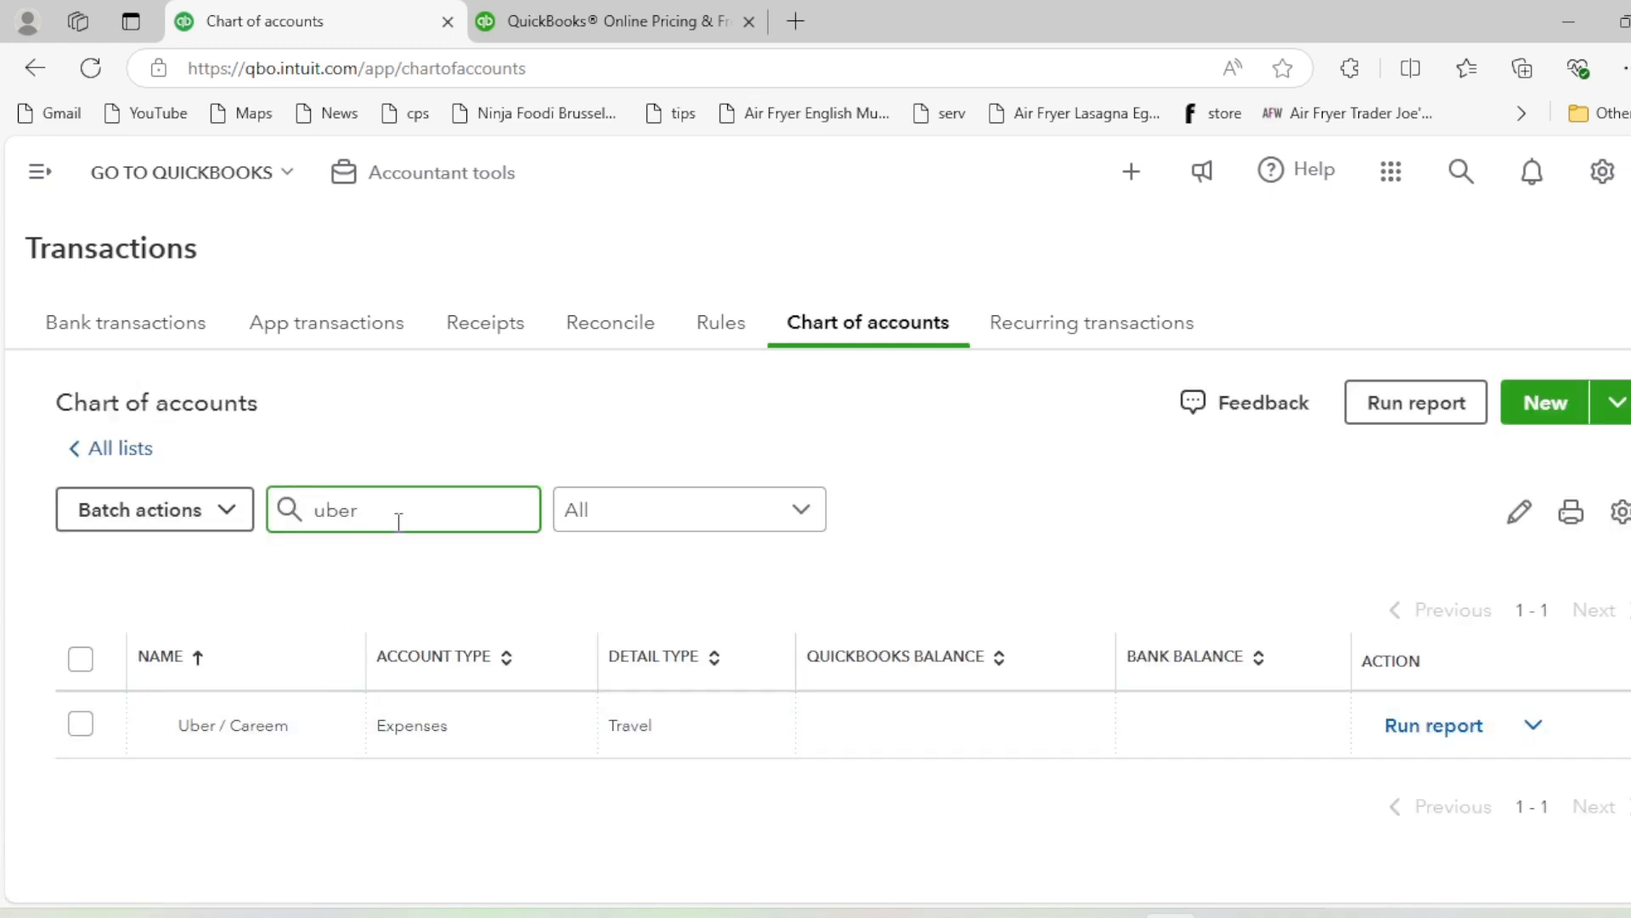
drag(399, 520, 176, 557)
key(BackSpace)
Examine the full chart of accounts down to Travel and the subaccounts listed beneath it
scroll(385, 595, down, 5)
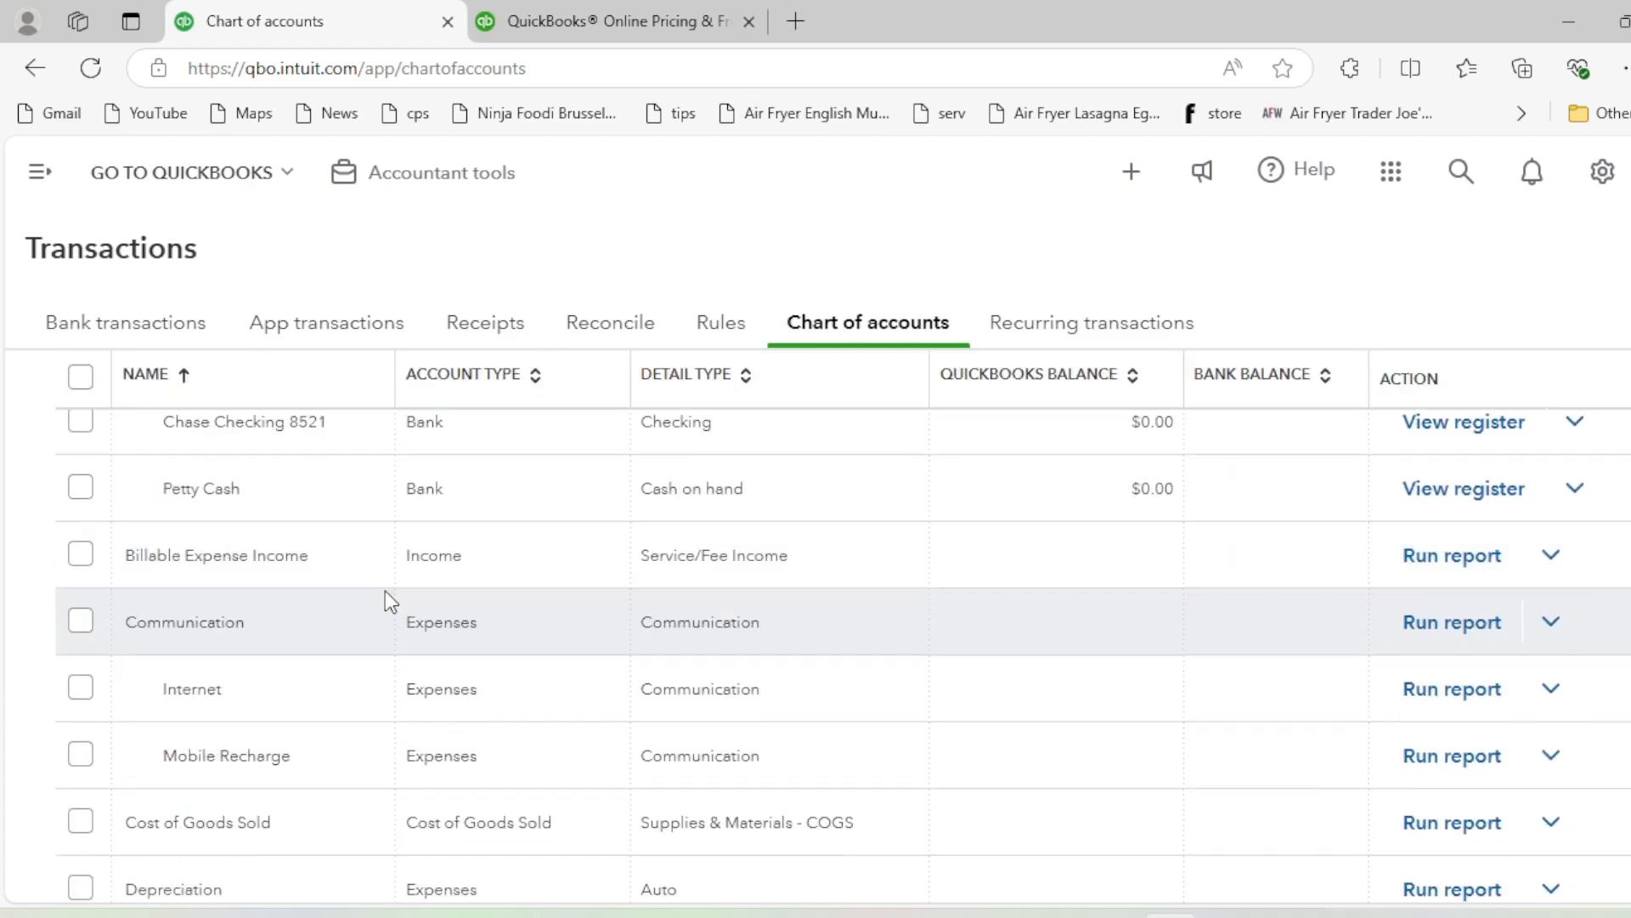
scroll(385, 595, up, 3)
scroll(385, 595, down, 6)
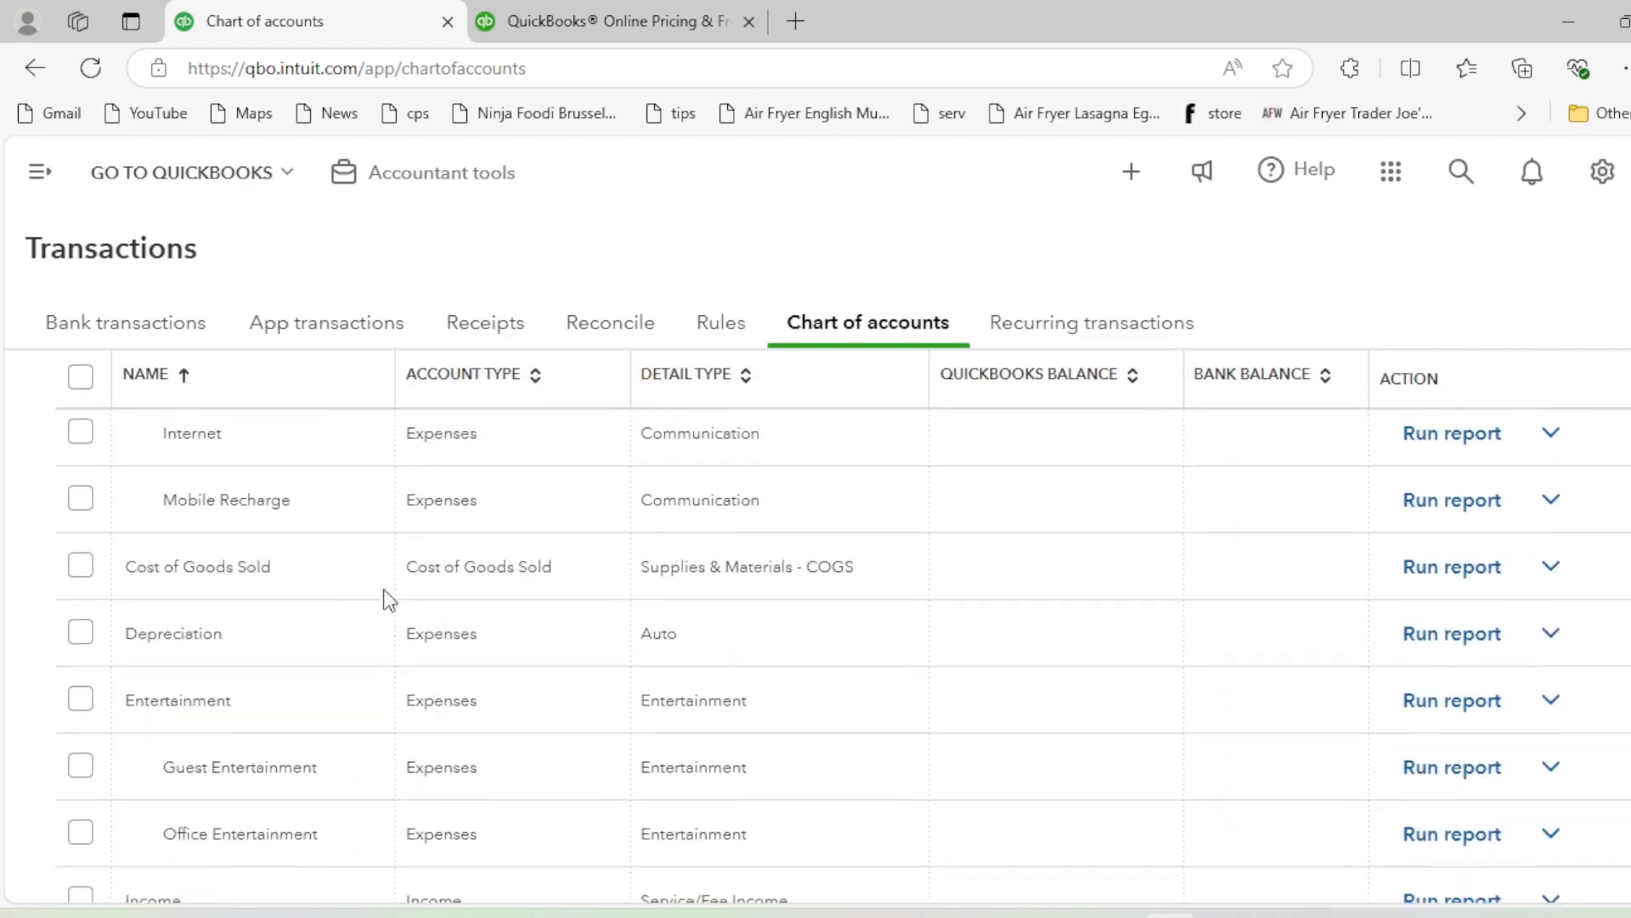
scroll(388, 599, down, 10)
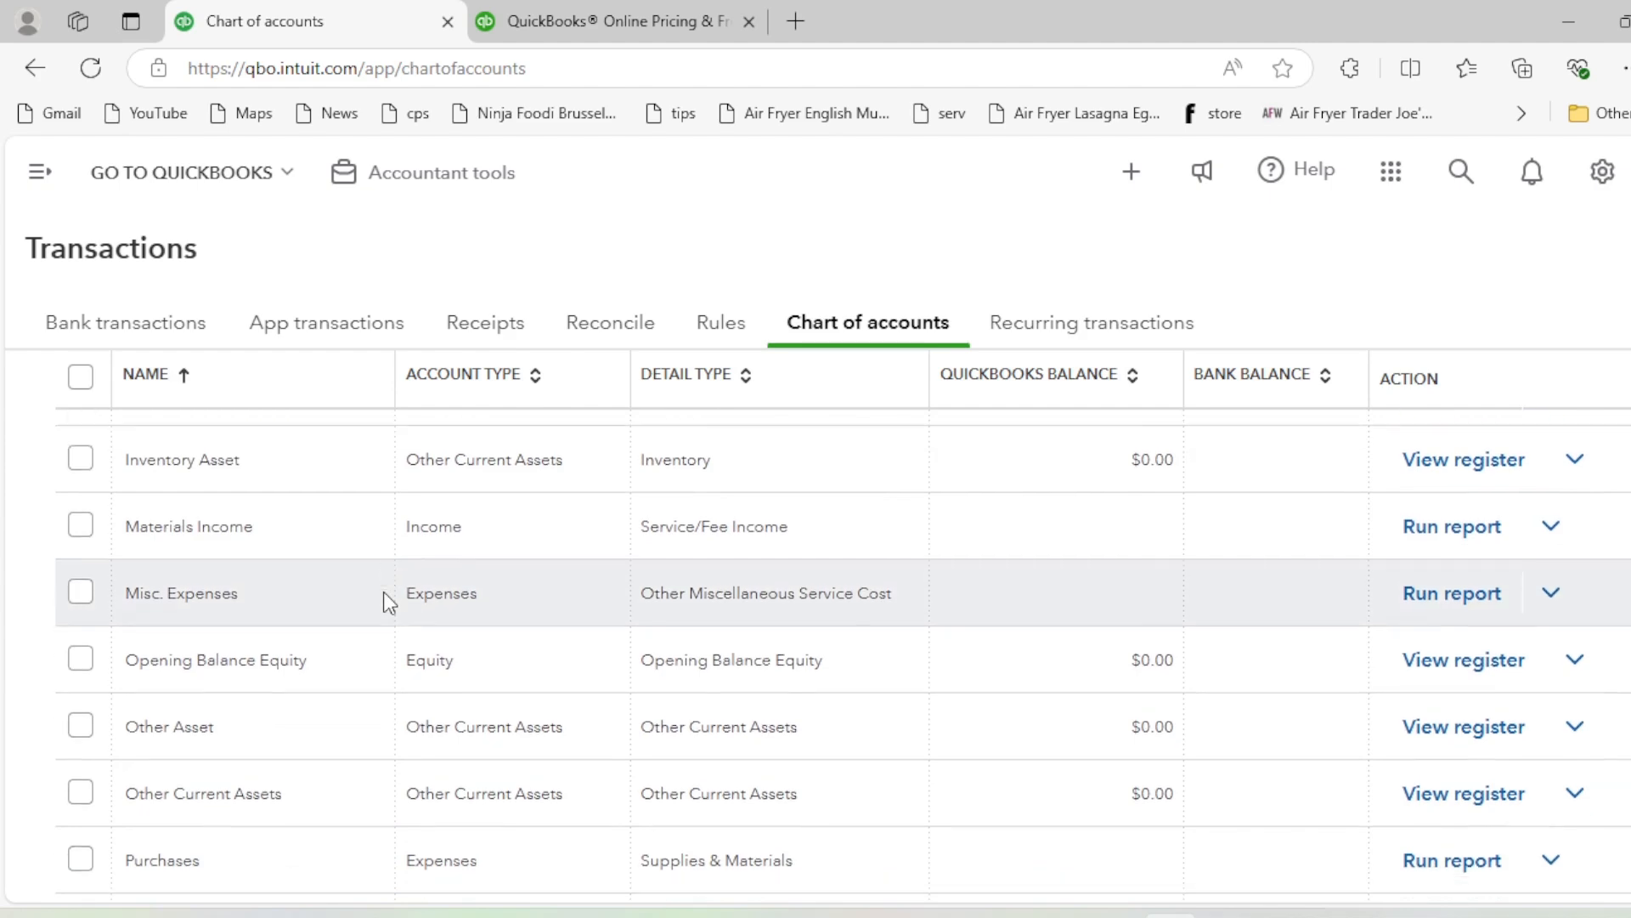
scroll(384, 594, down, 9)
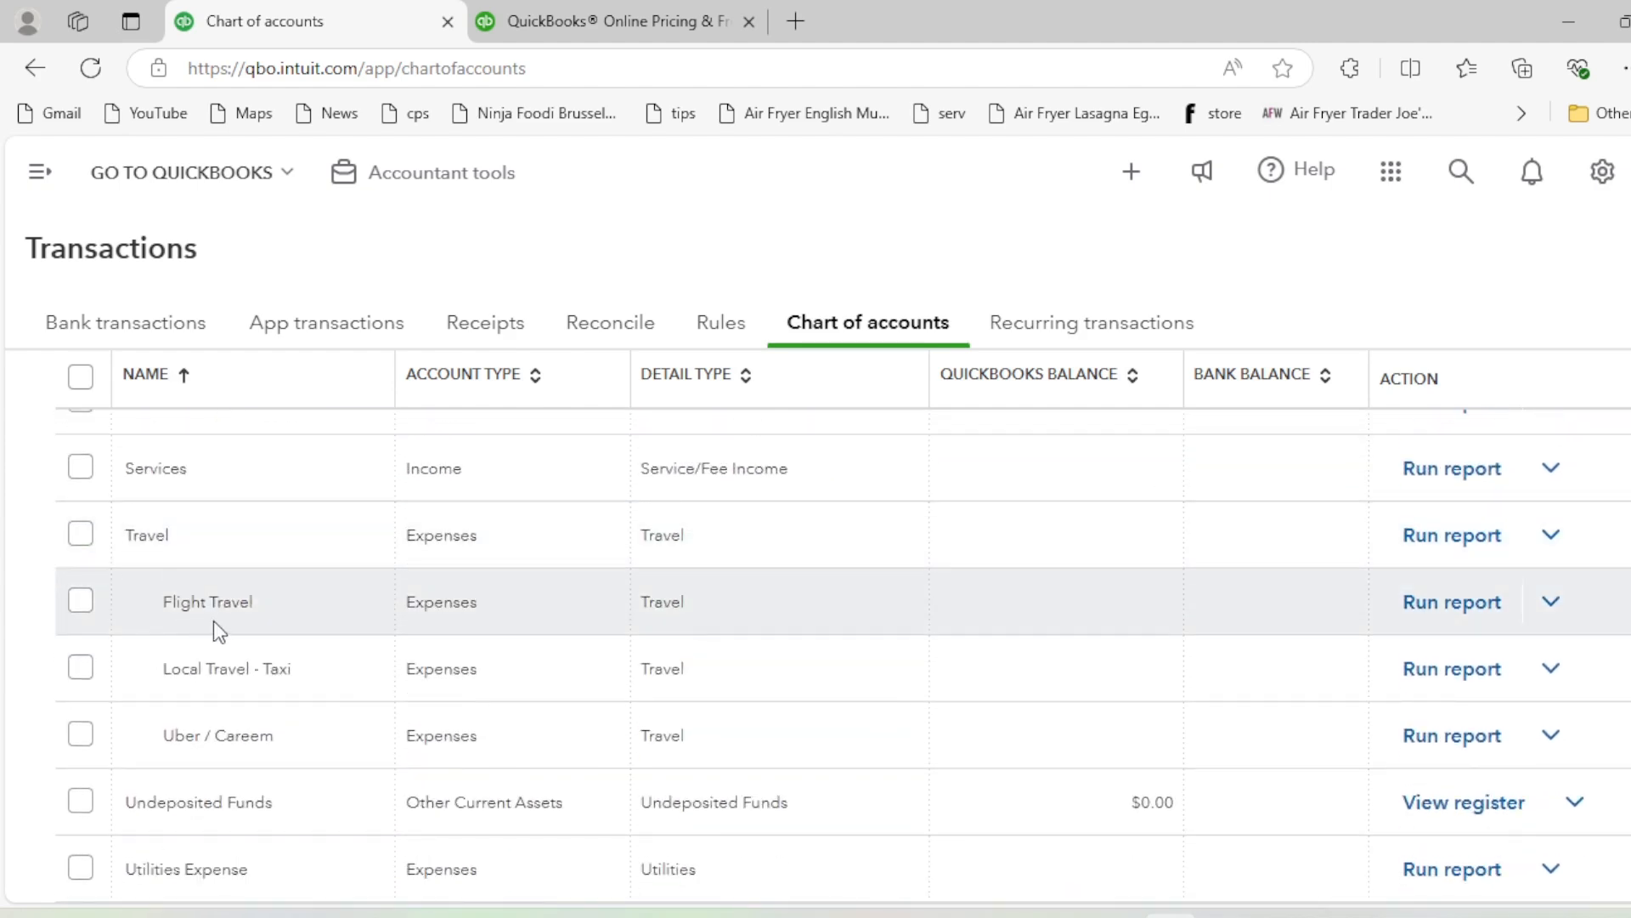
drag(168, 605, 353, 615)
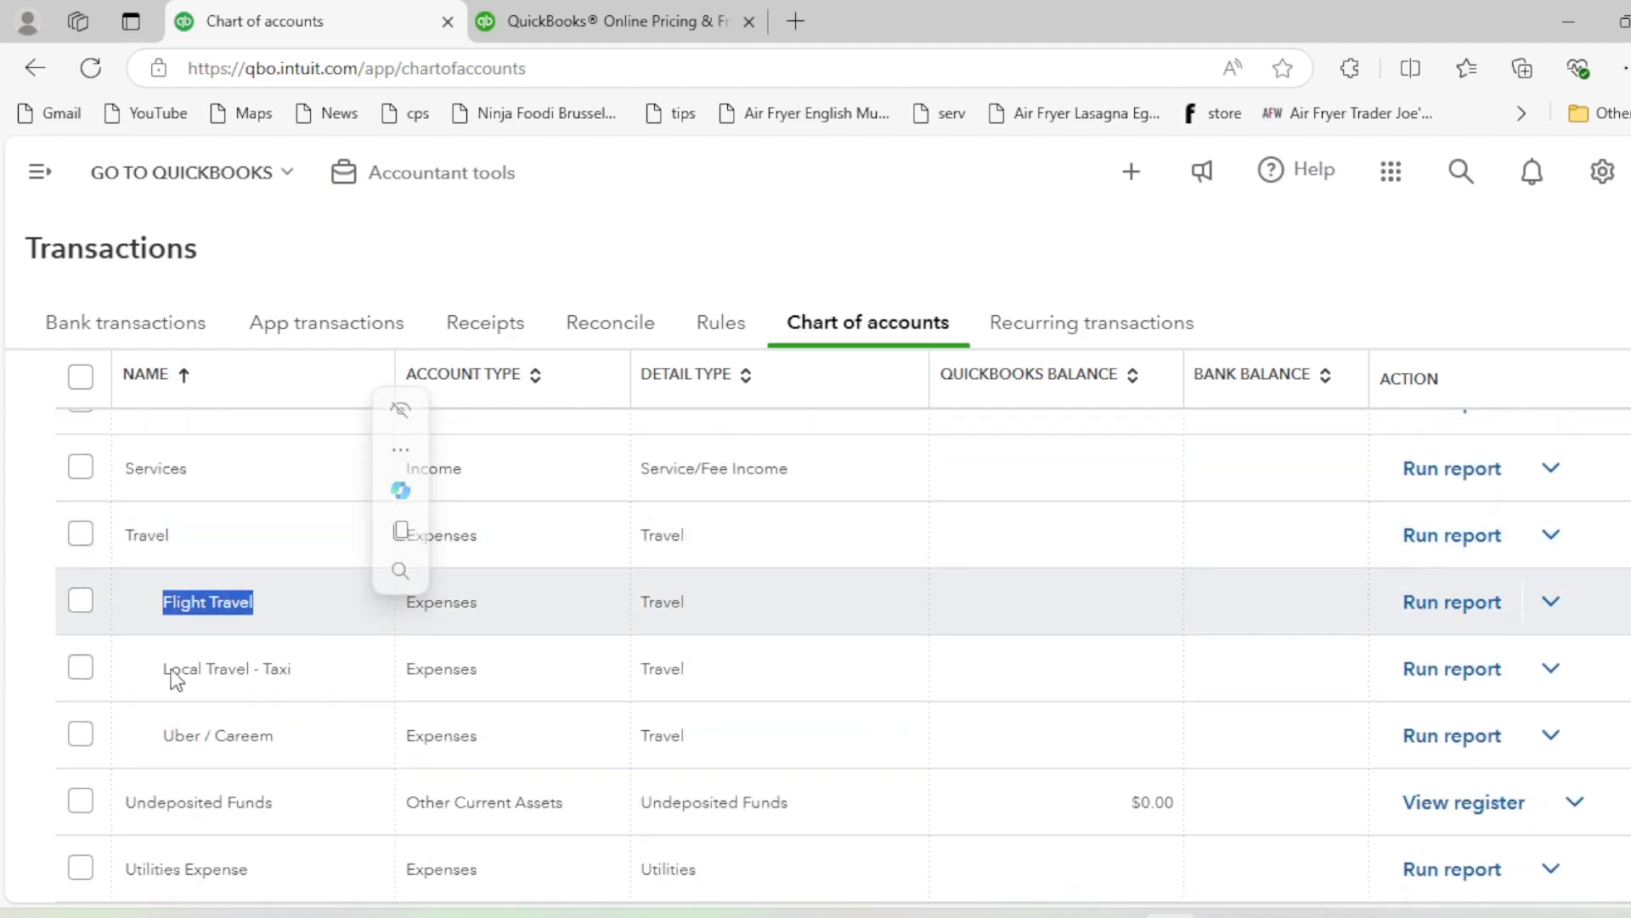
drag(168, 671, 369, 669)
drag(168, 734, 320, 739)
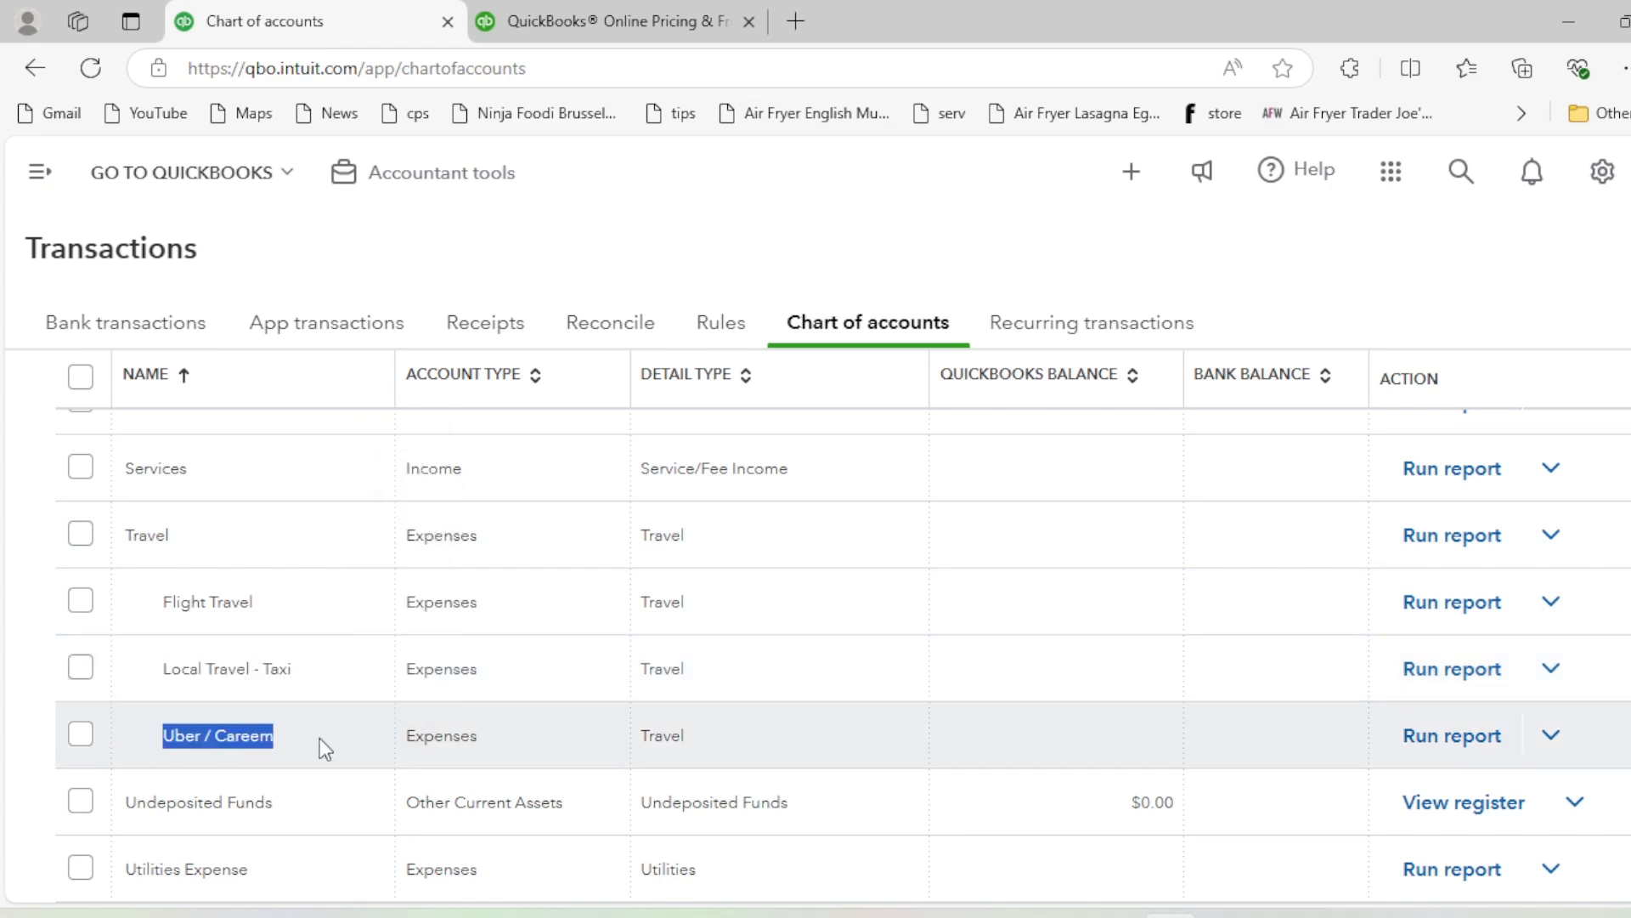
click(320, 737)
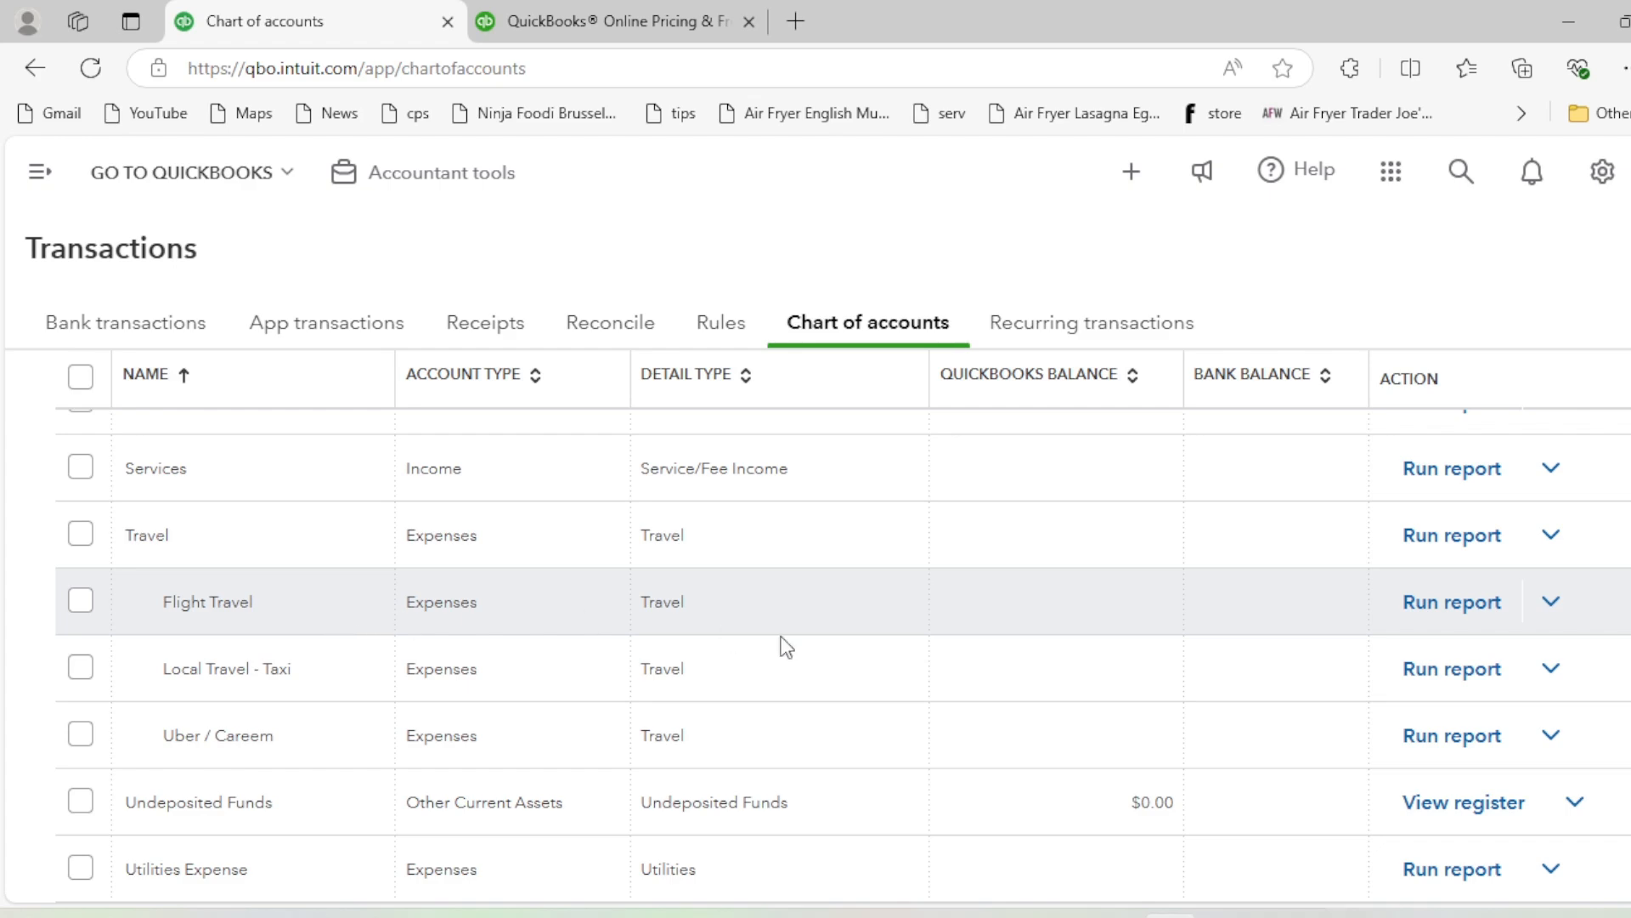
Start a new account named Commission with account type Expenses
scroll(1374, 559, up, 20)
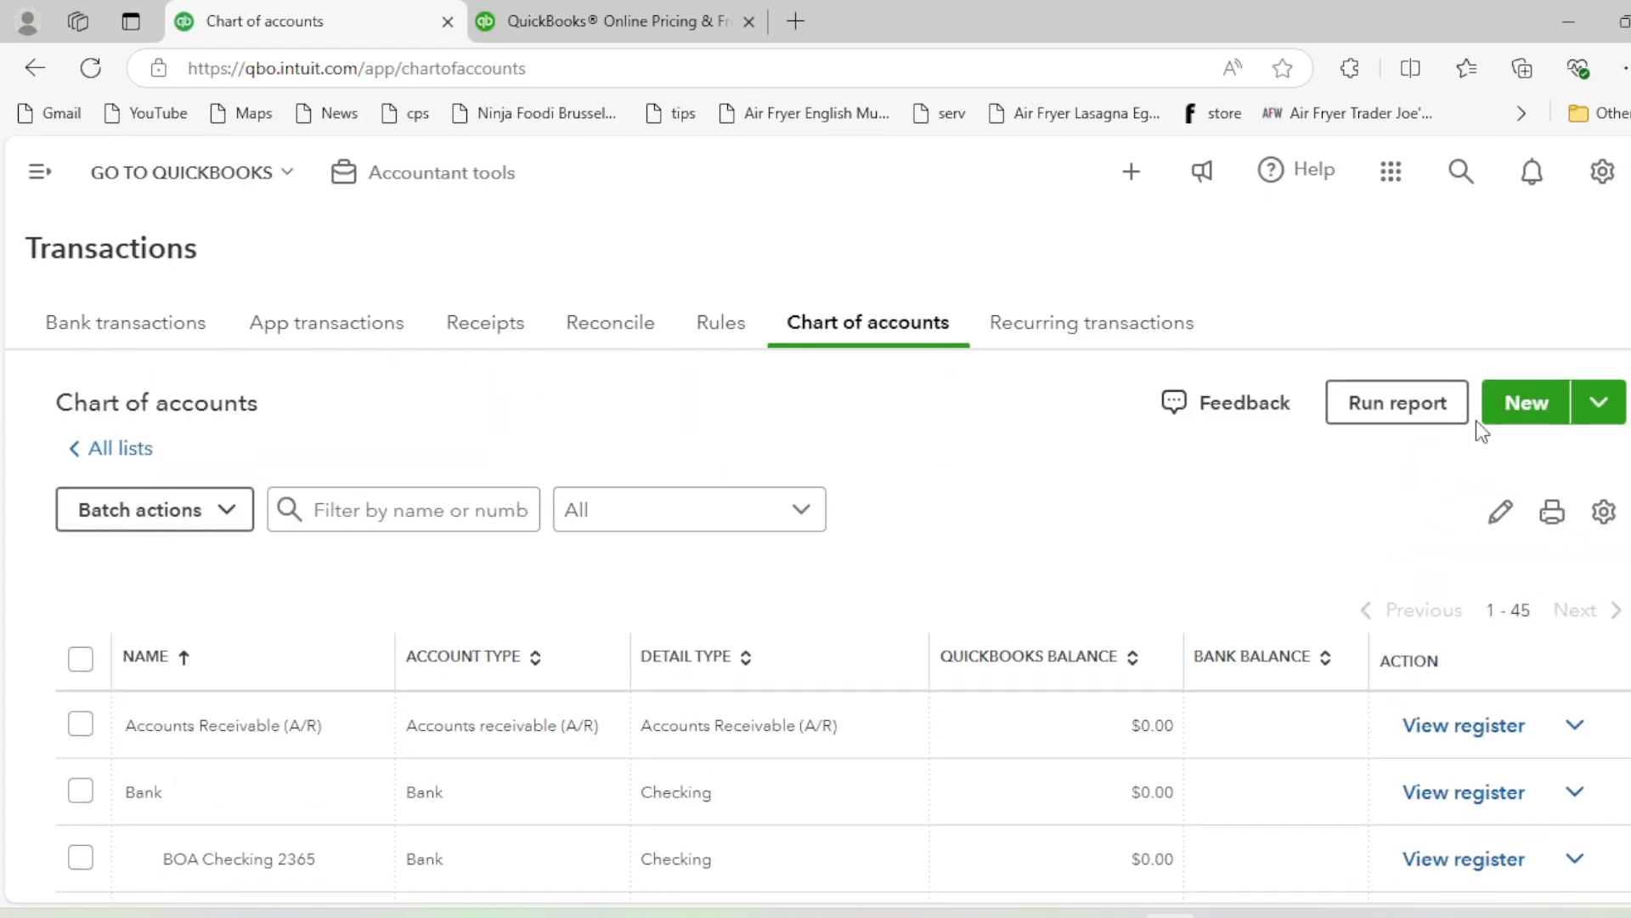
click(1496, 407)
click(1148, 289)
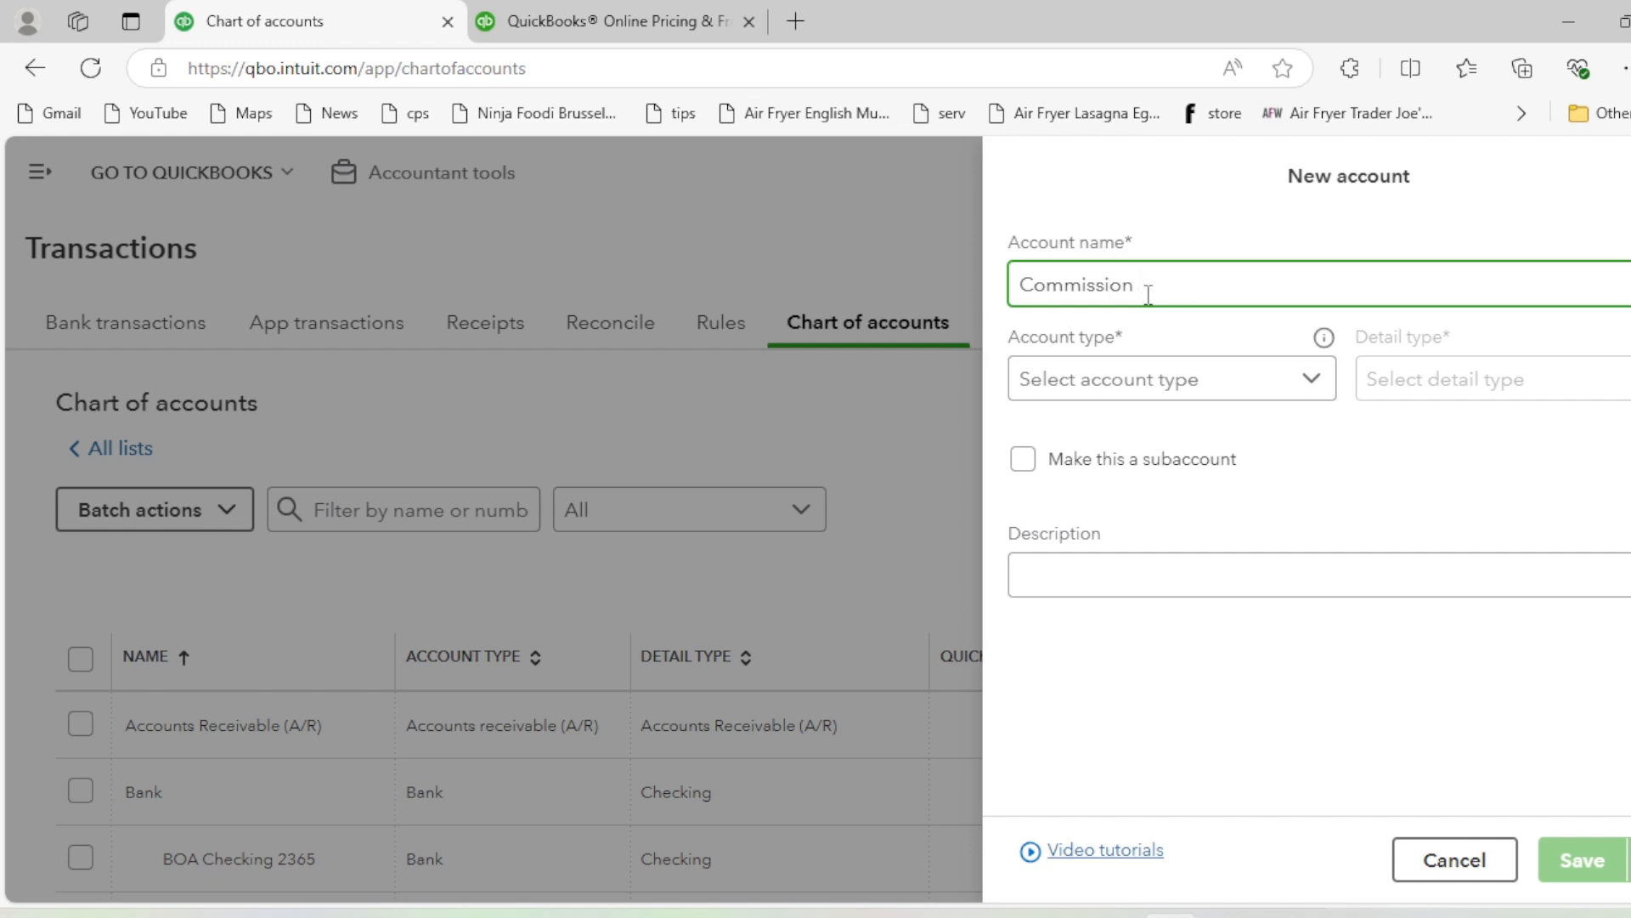
click(1091, 391)
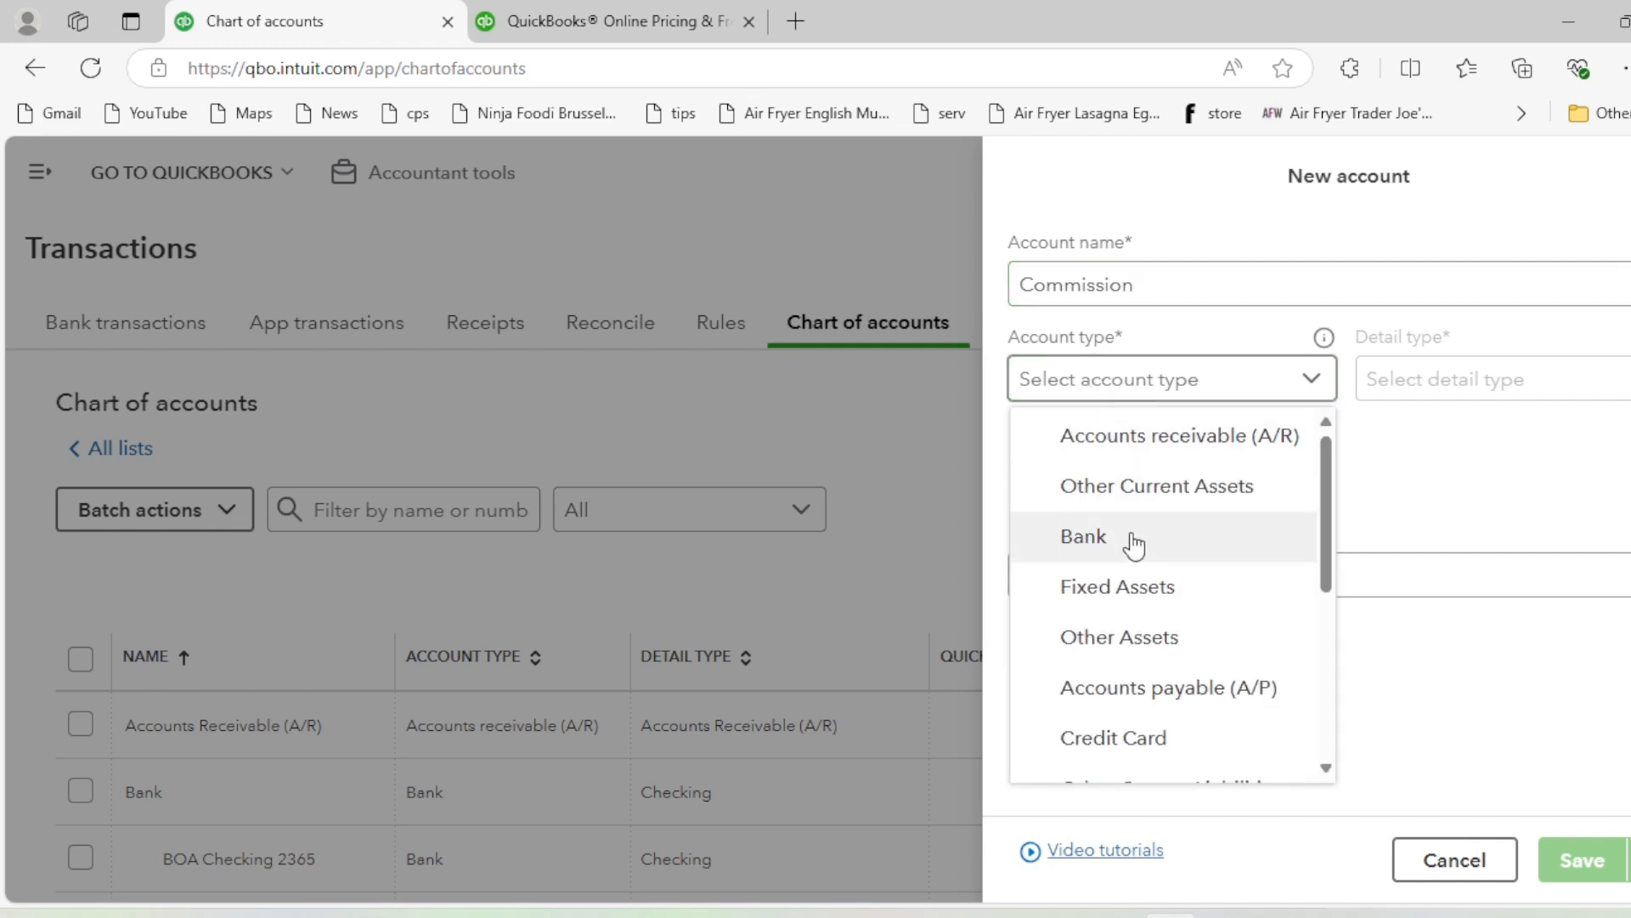
scroll(1136, 543, down, 3)
click(1161, 715)
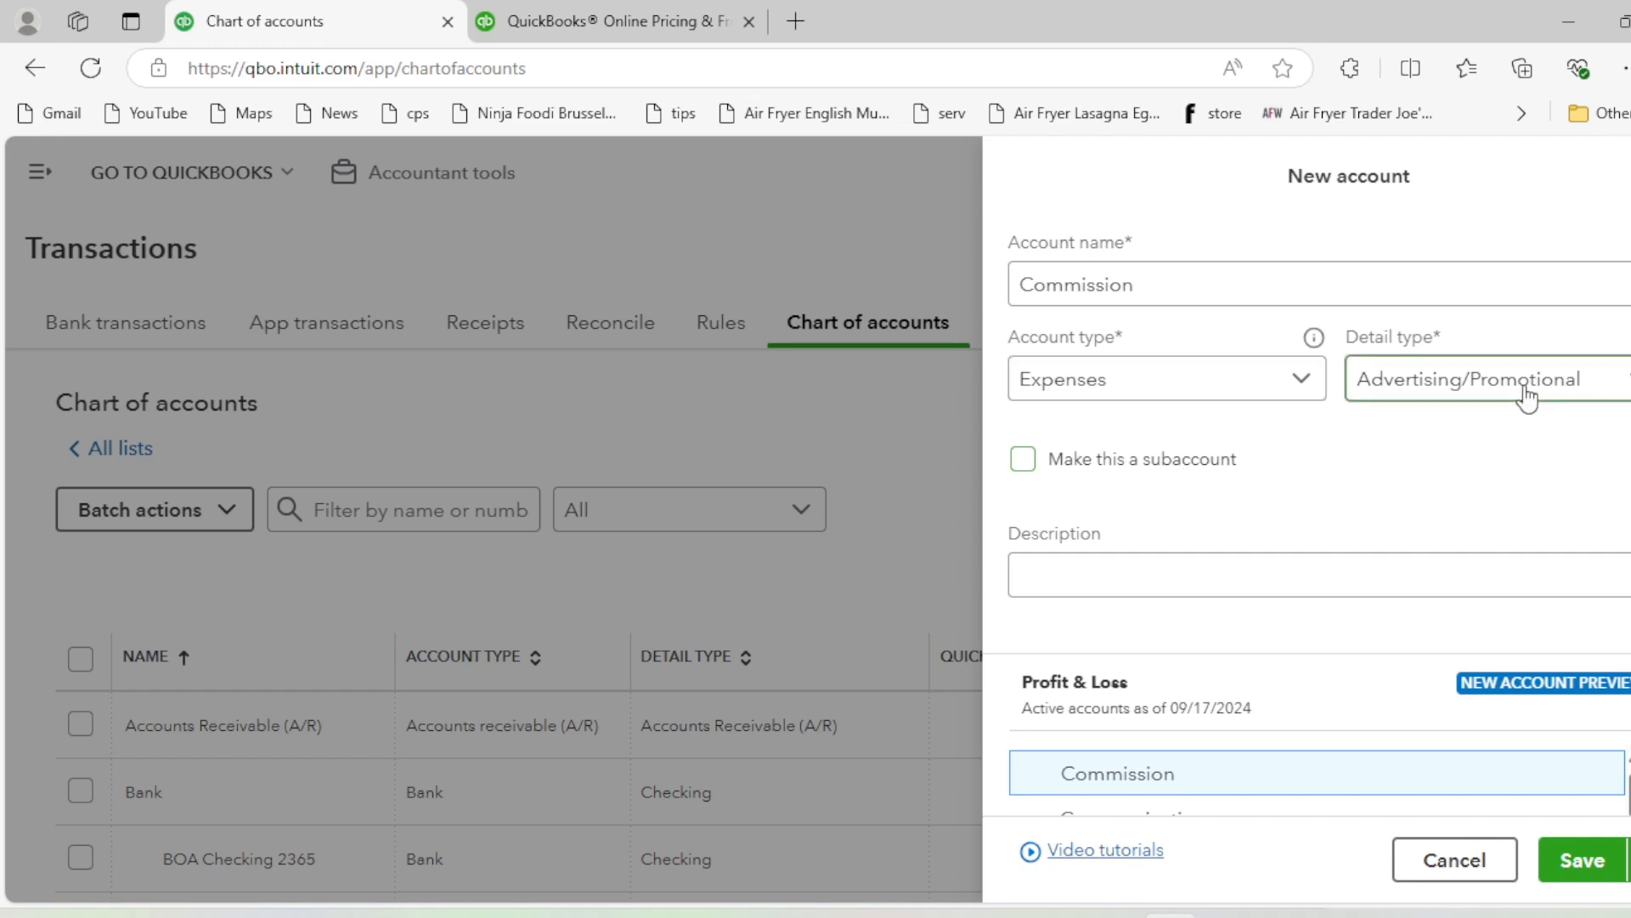
Look through the available expense detail types for one that suits the Commission account
click(1432, 393)
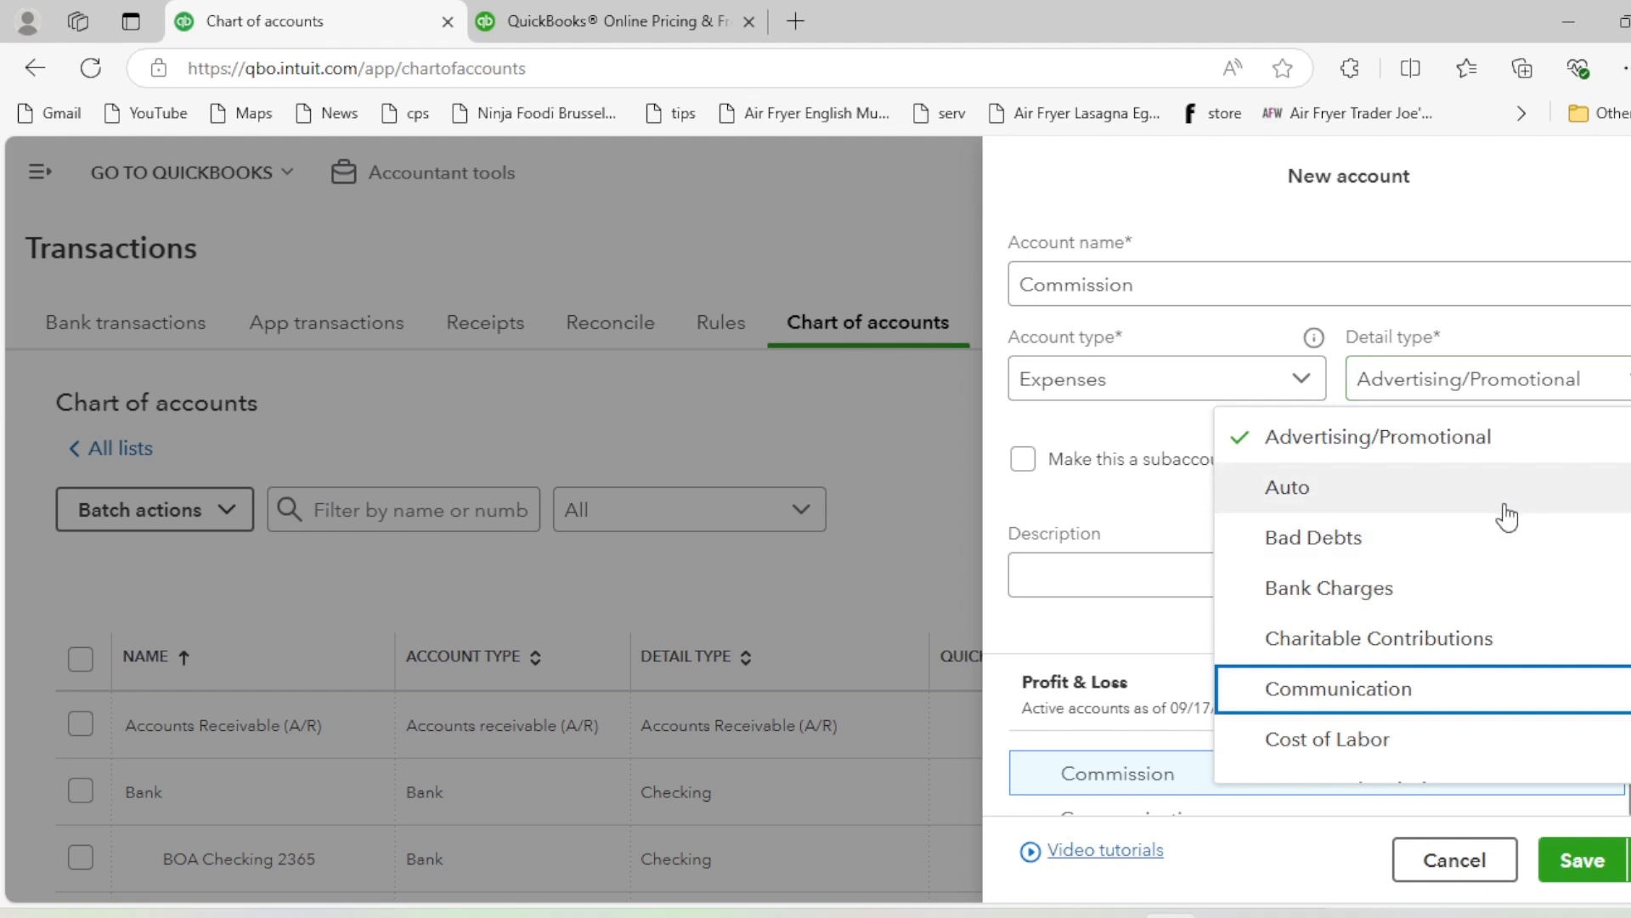
scroll(1487, 566, down, 3)
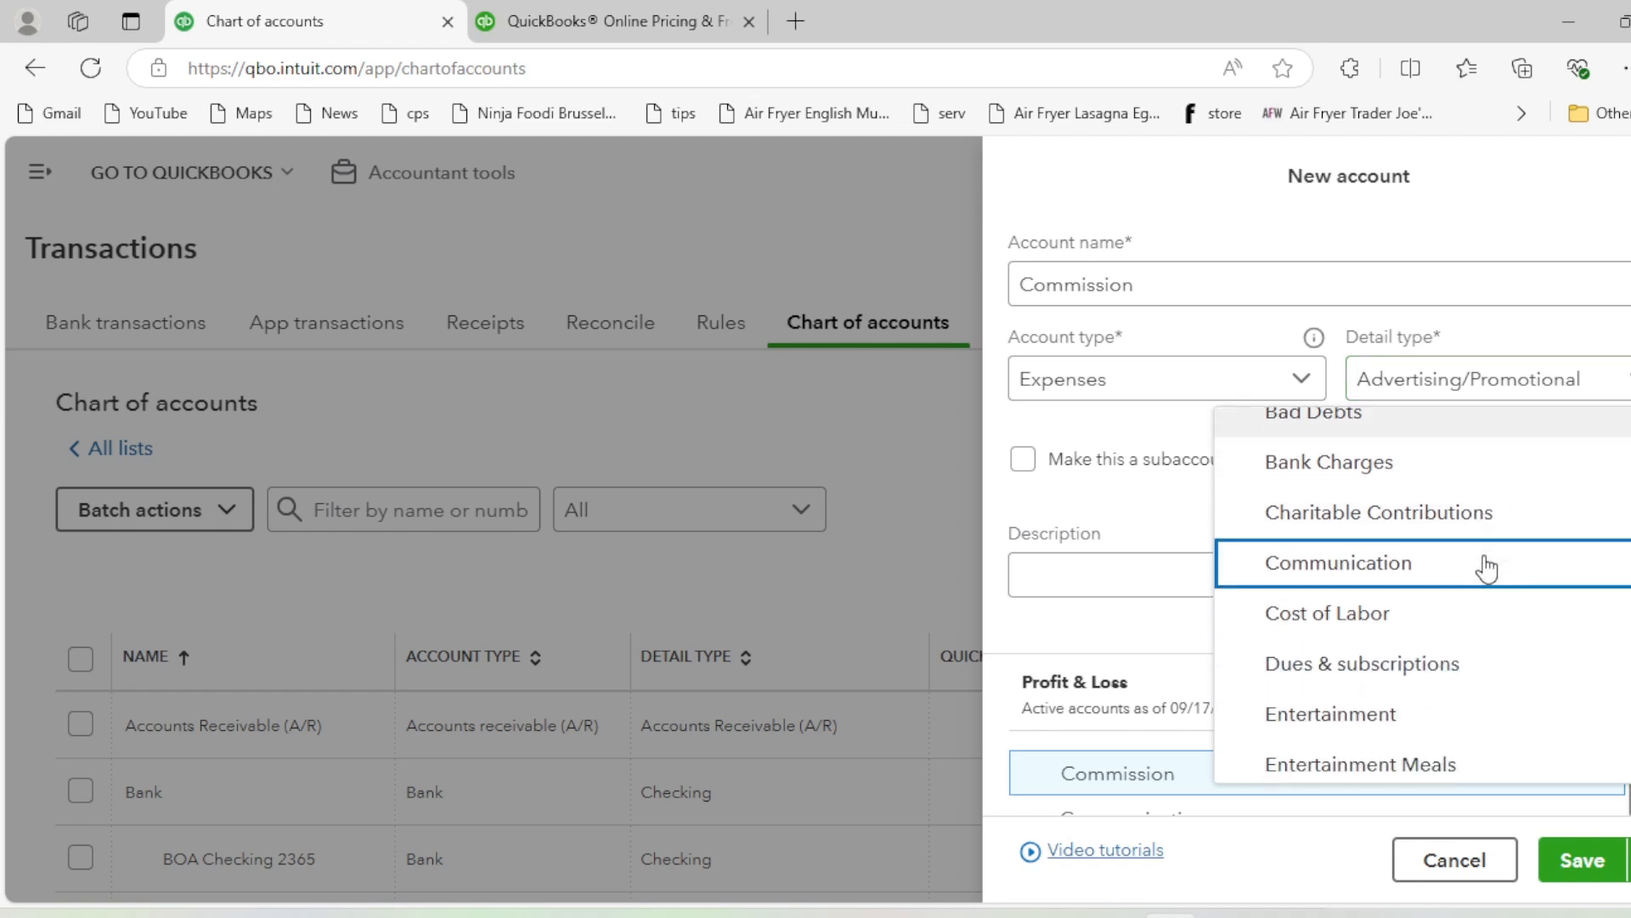
scroll(1487, 565, down, 2)
scroll(1484, 627, up, 5)
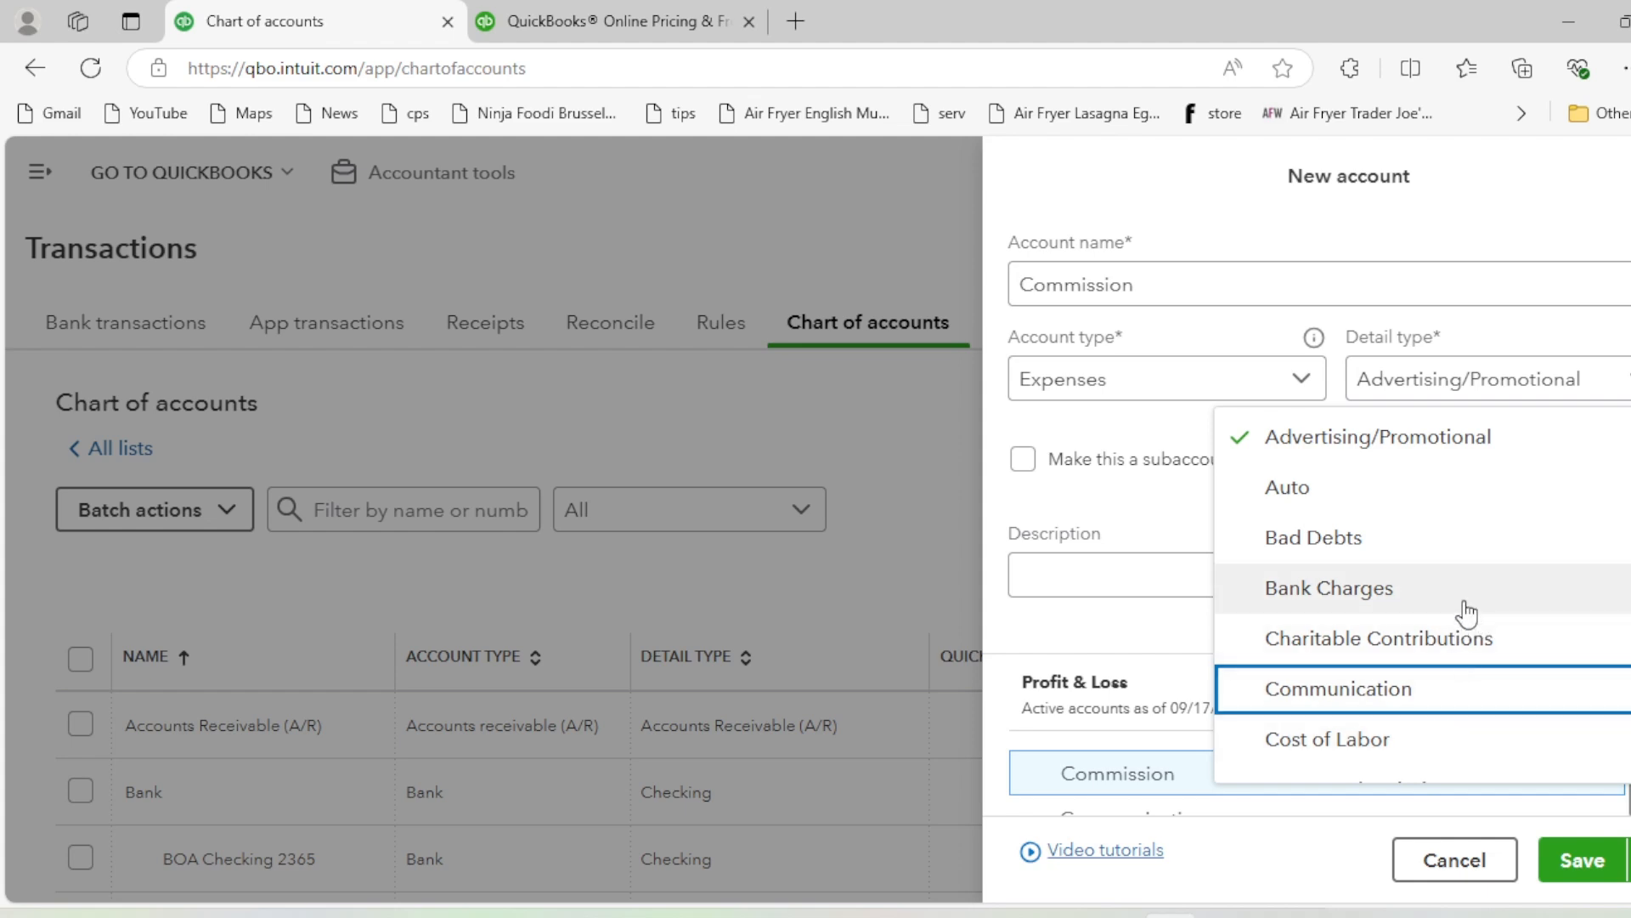
scroll(1464, 612, down, 2)
scroll(1466, 611, up, 2)
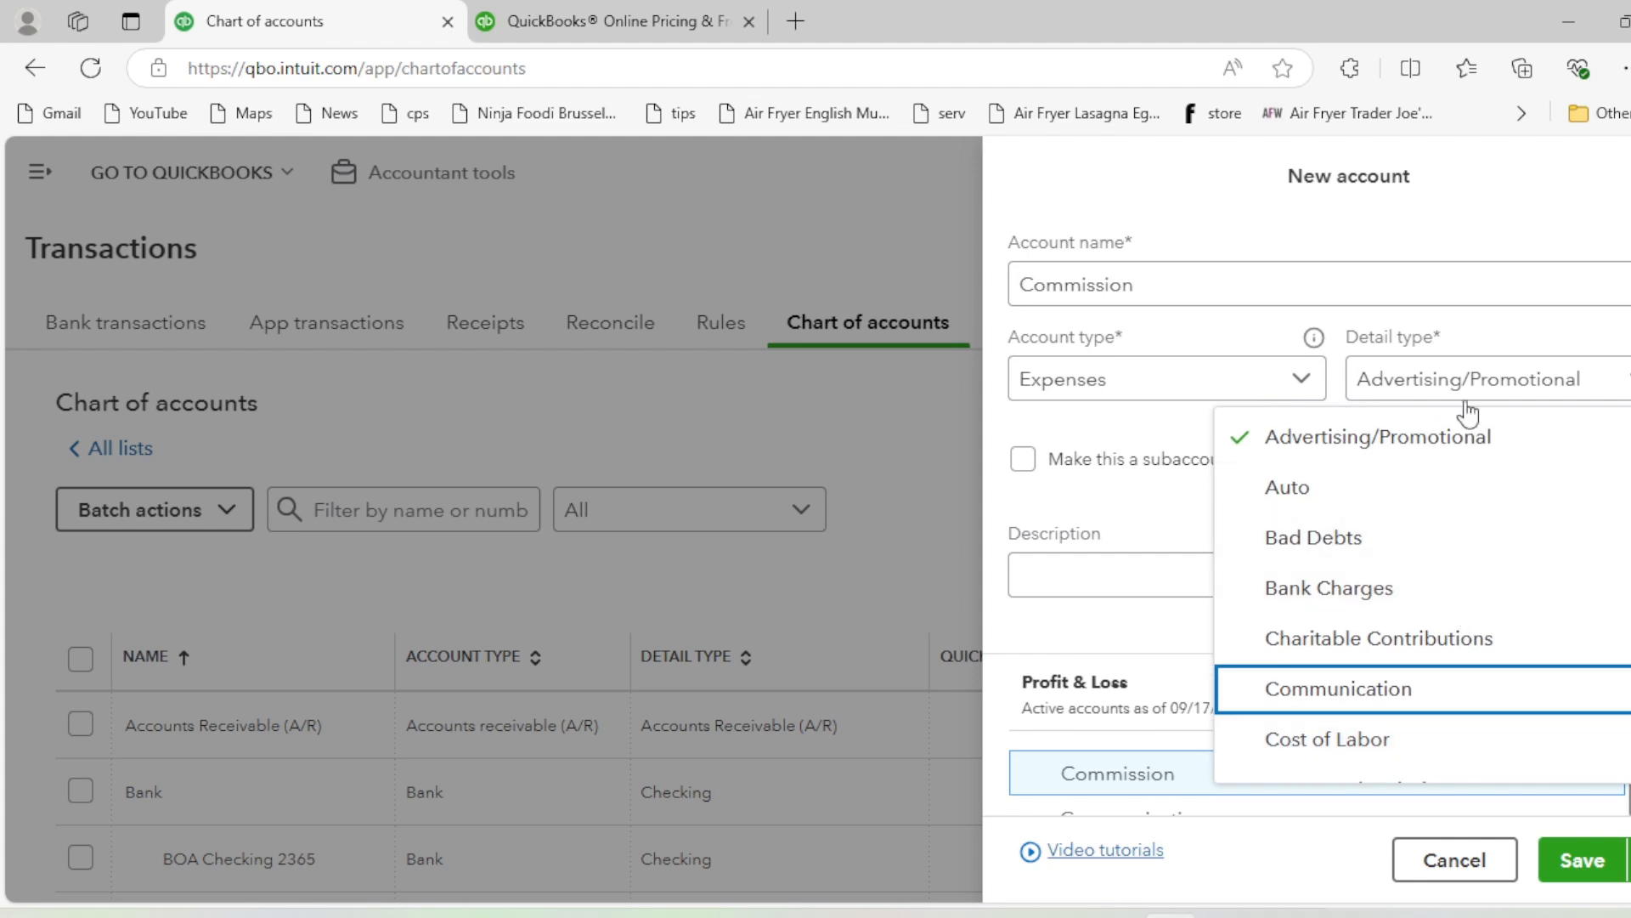
scroll(1320, 488, down, 3)
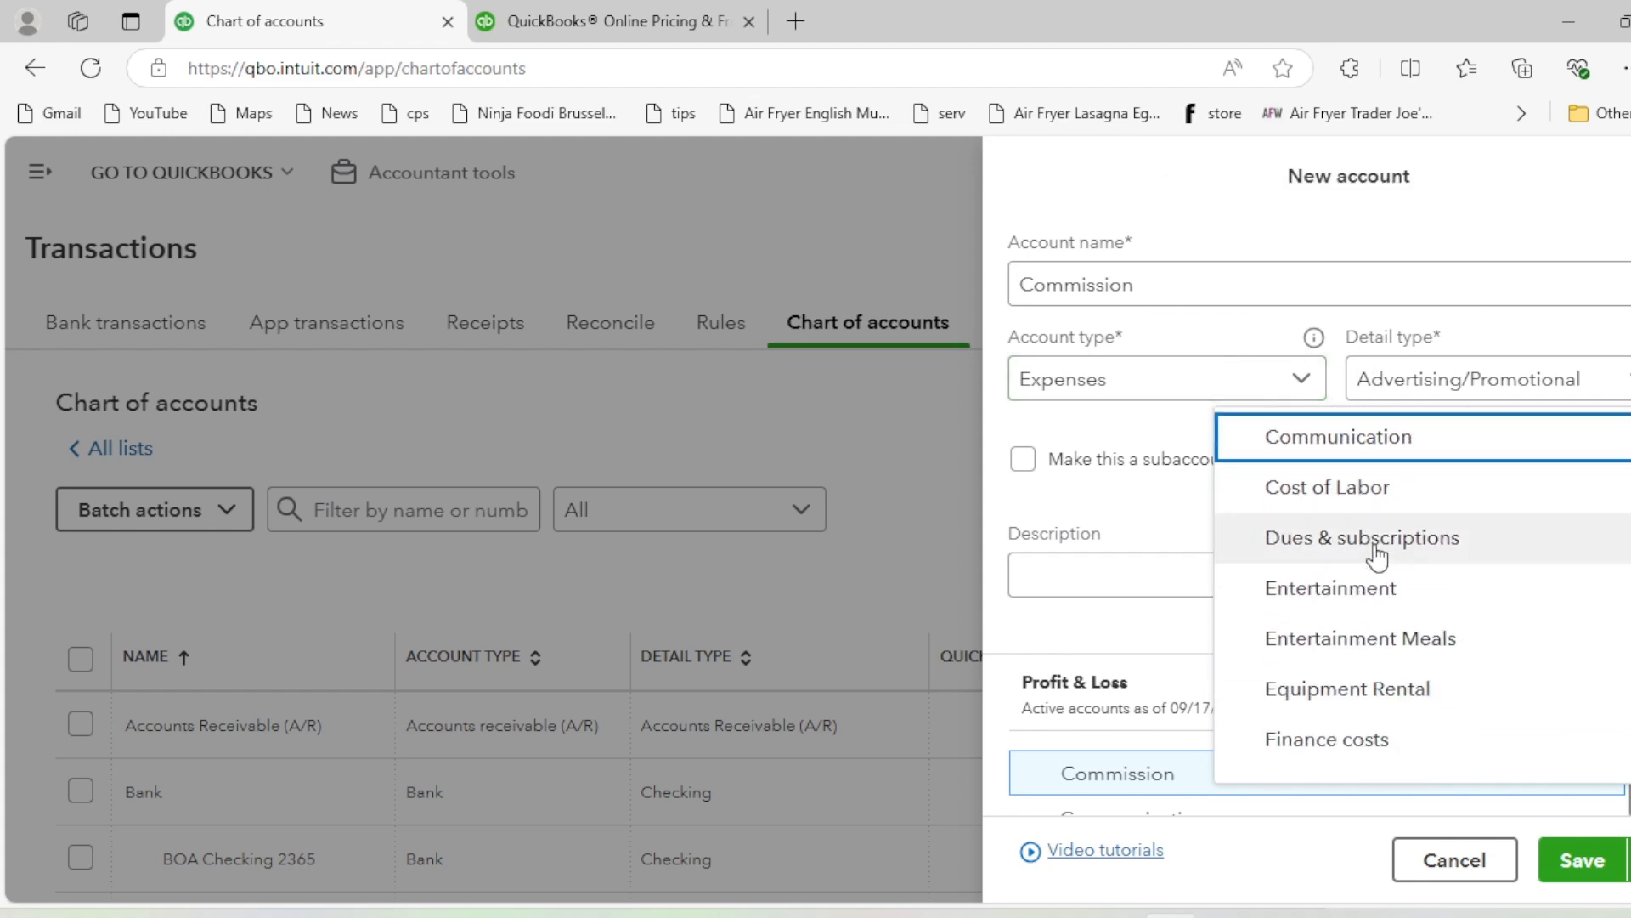
scroll(1376, 557, down, 3)
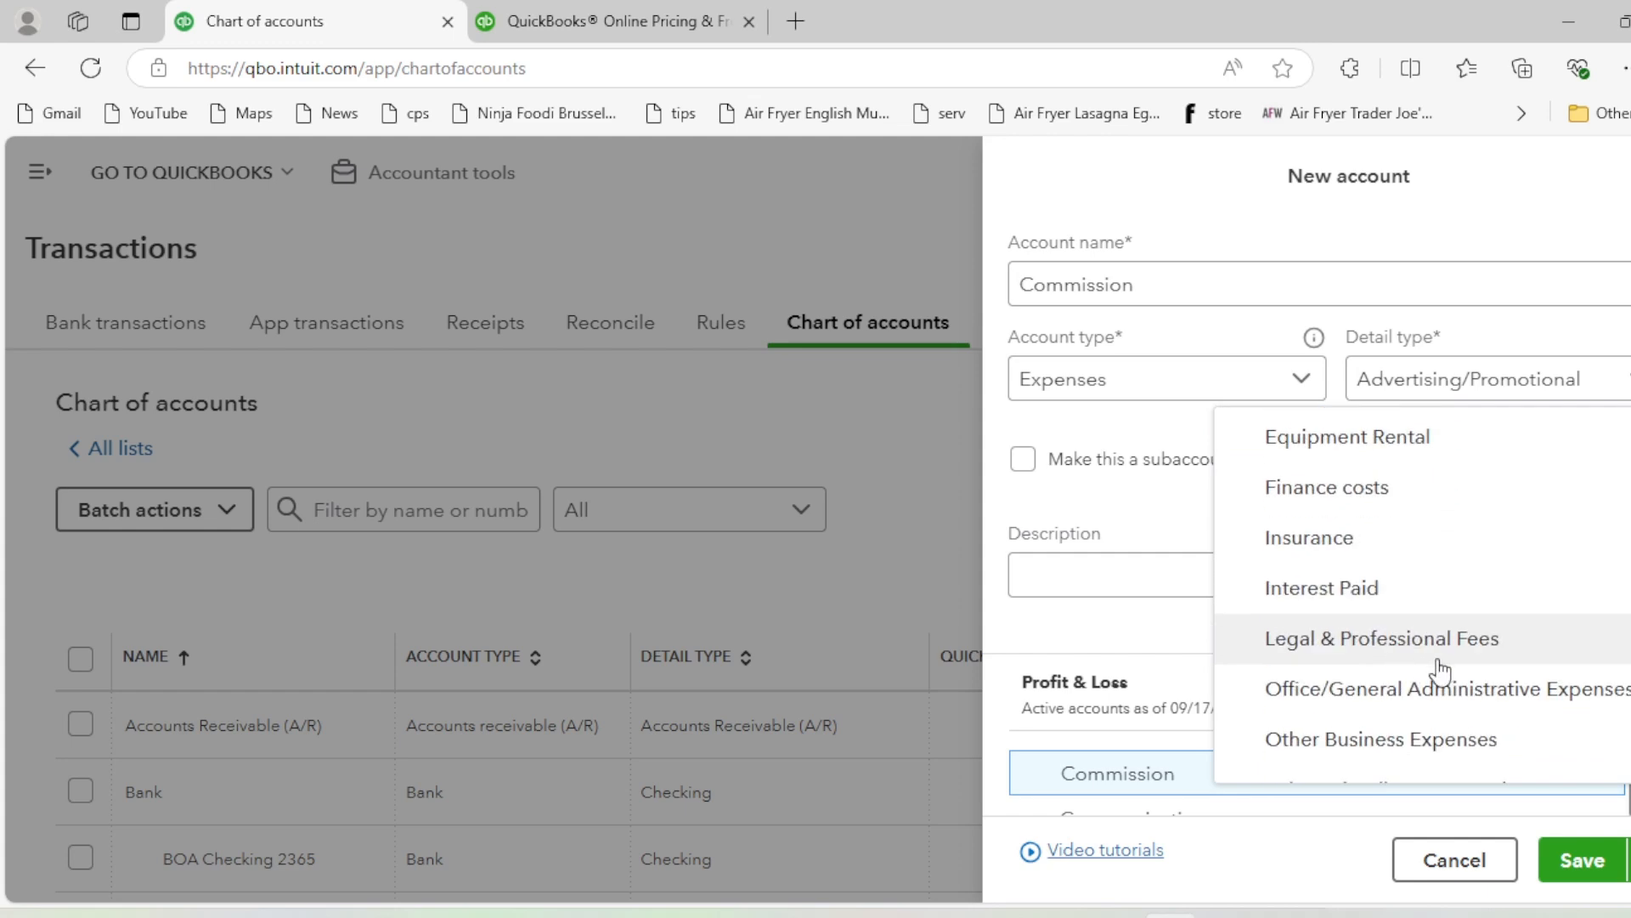
scroll(1442, 670, down, 3)
scroll(1450, 700, up, 9)
scroll(1448, 701, down, 4)
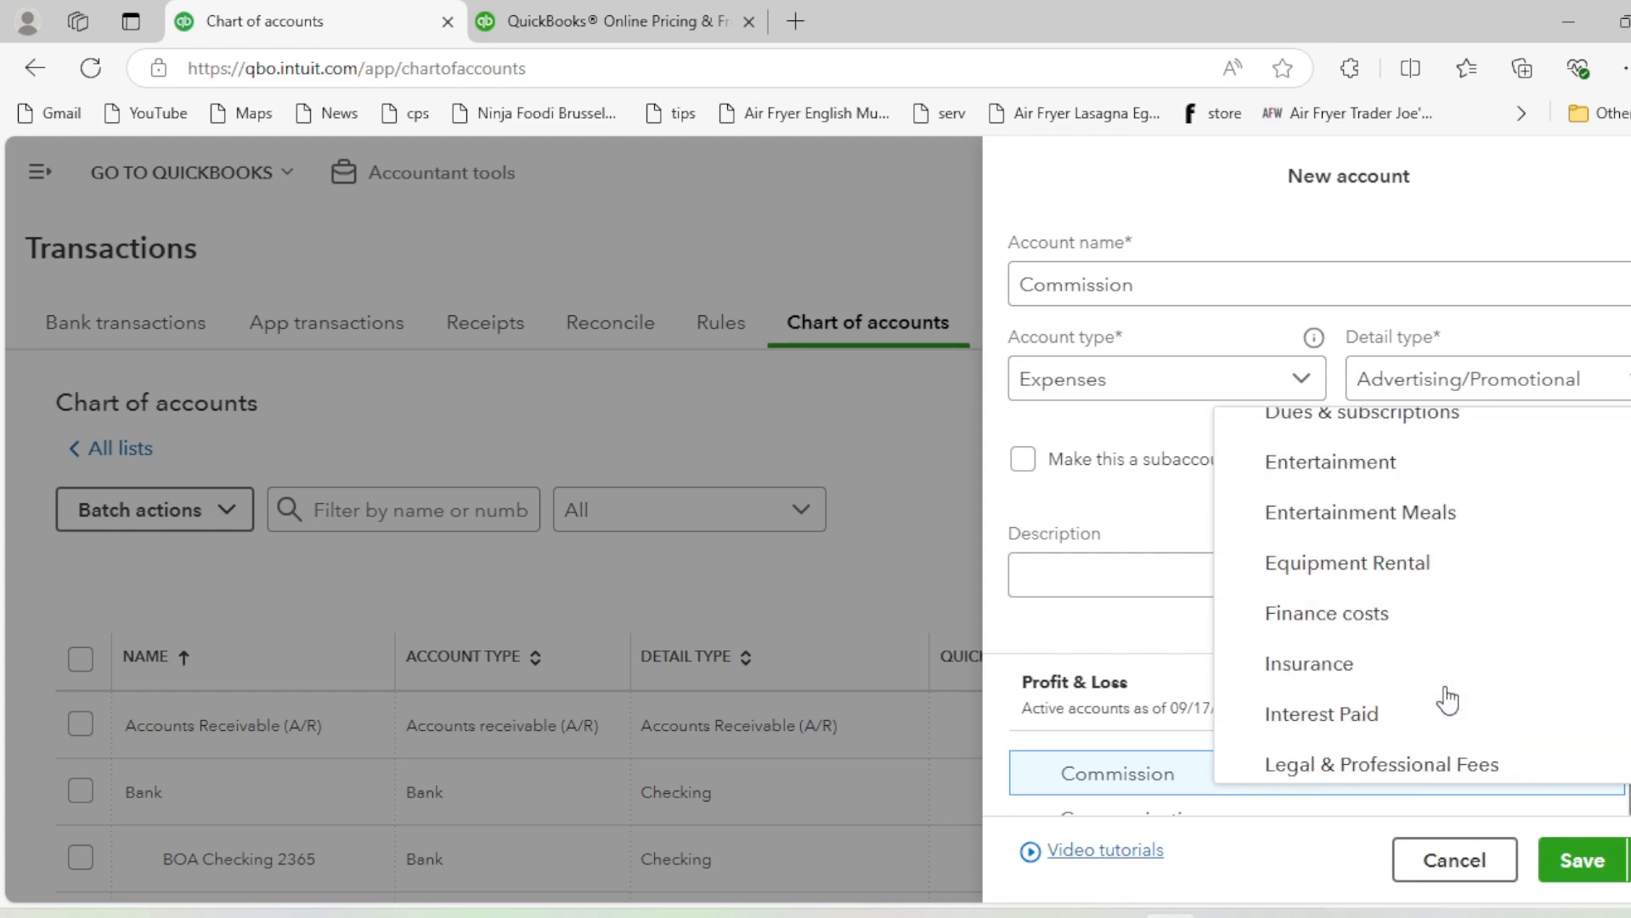
scroll(1447, 699, down, 6)
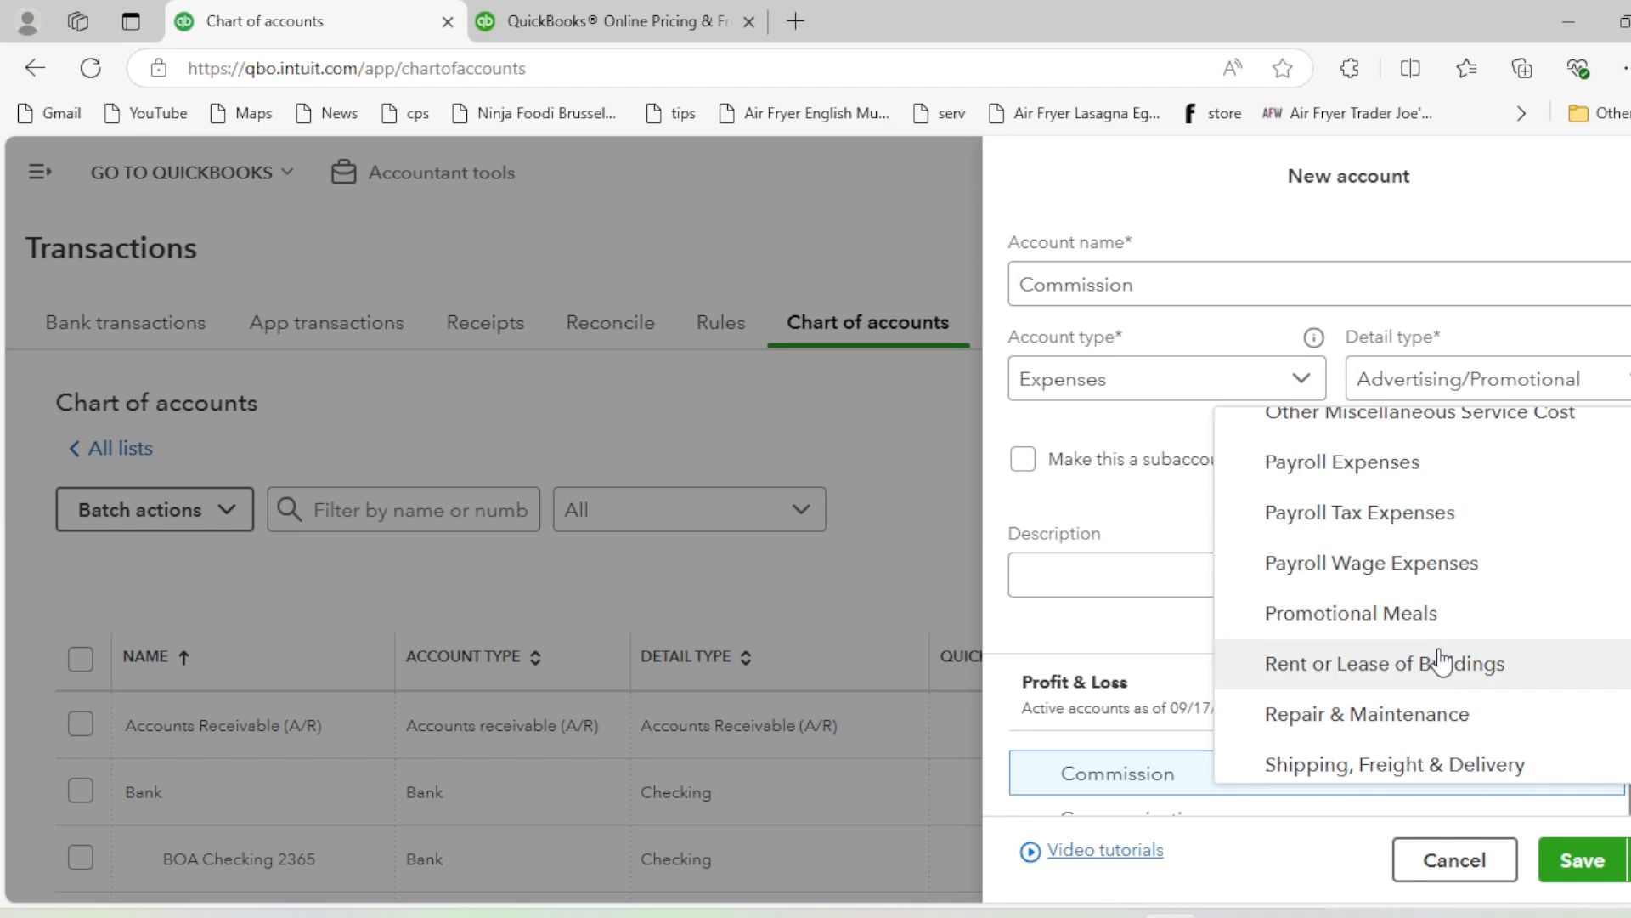
click(1493, 387)
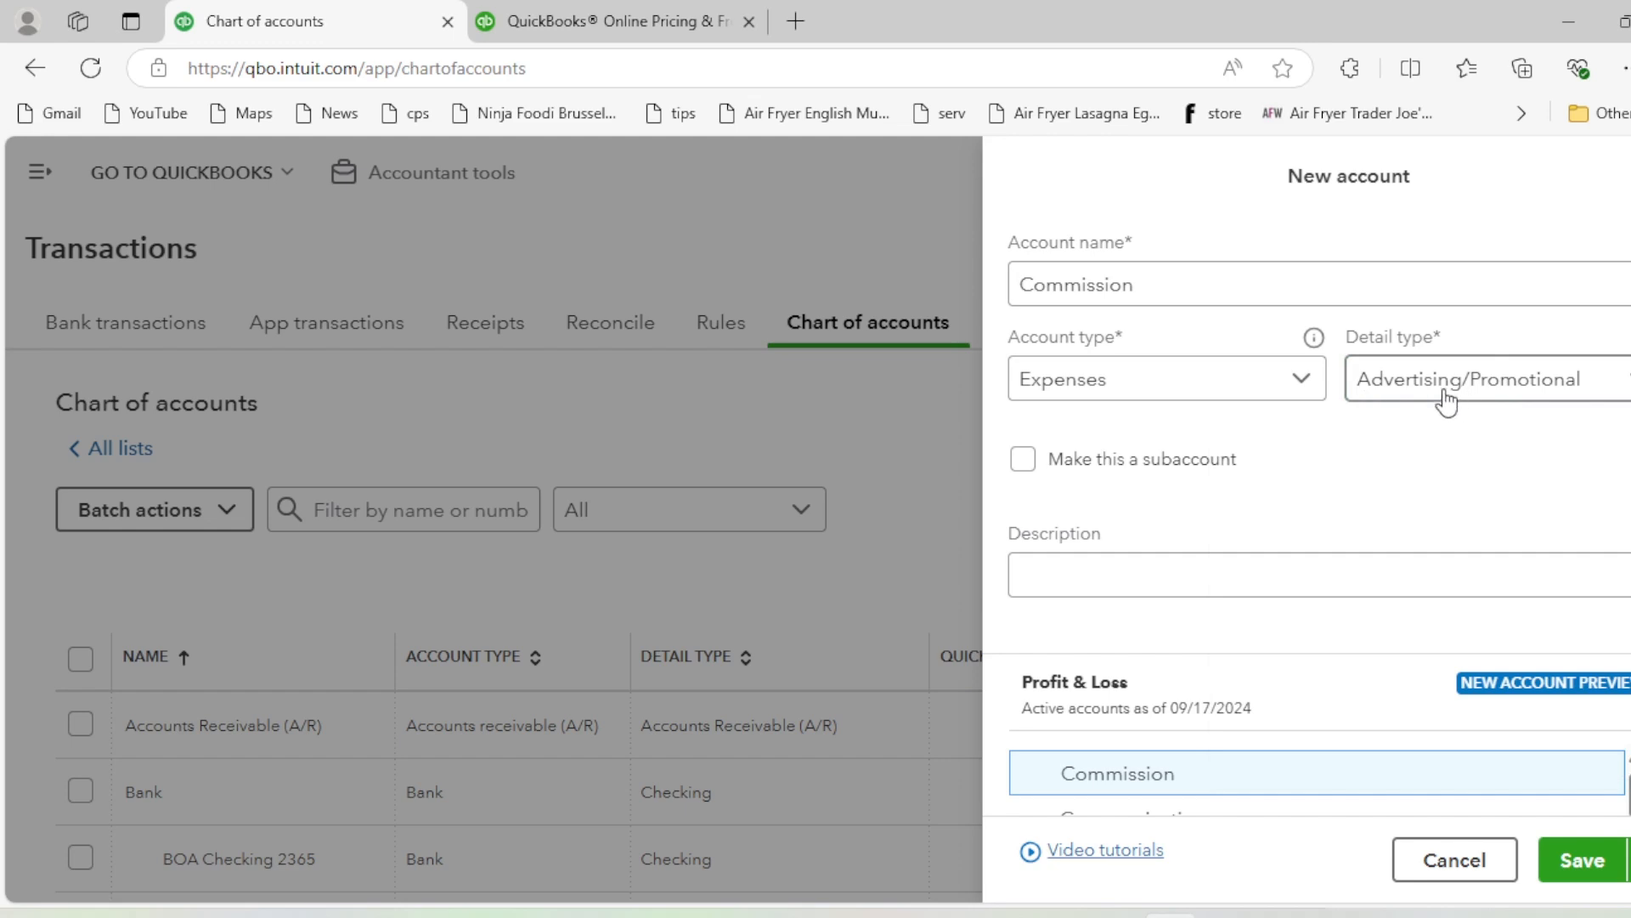
Change the new account's name to Advertisement and save it
drag(1187, 271, 733, 289)
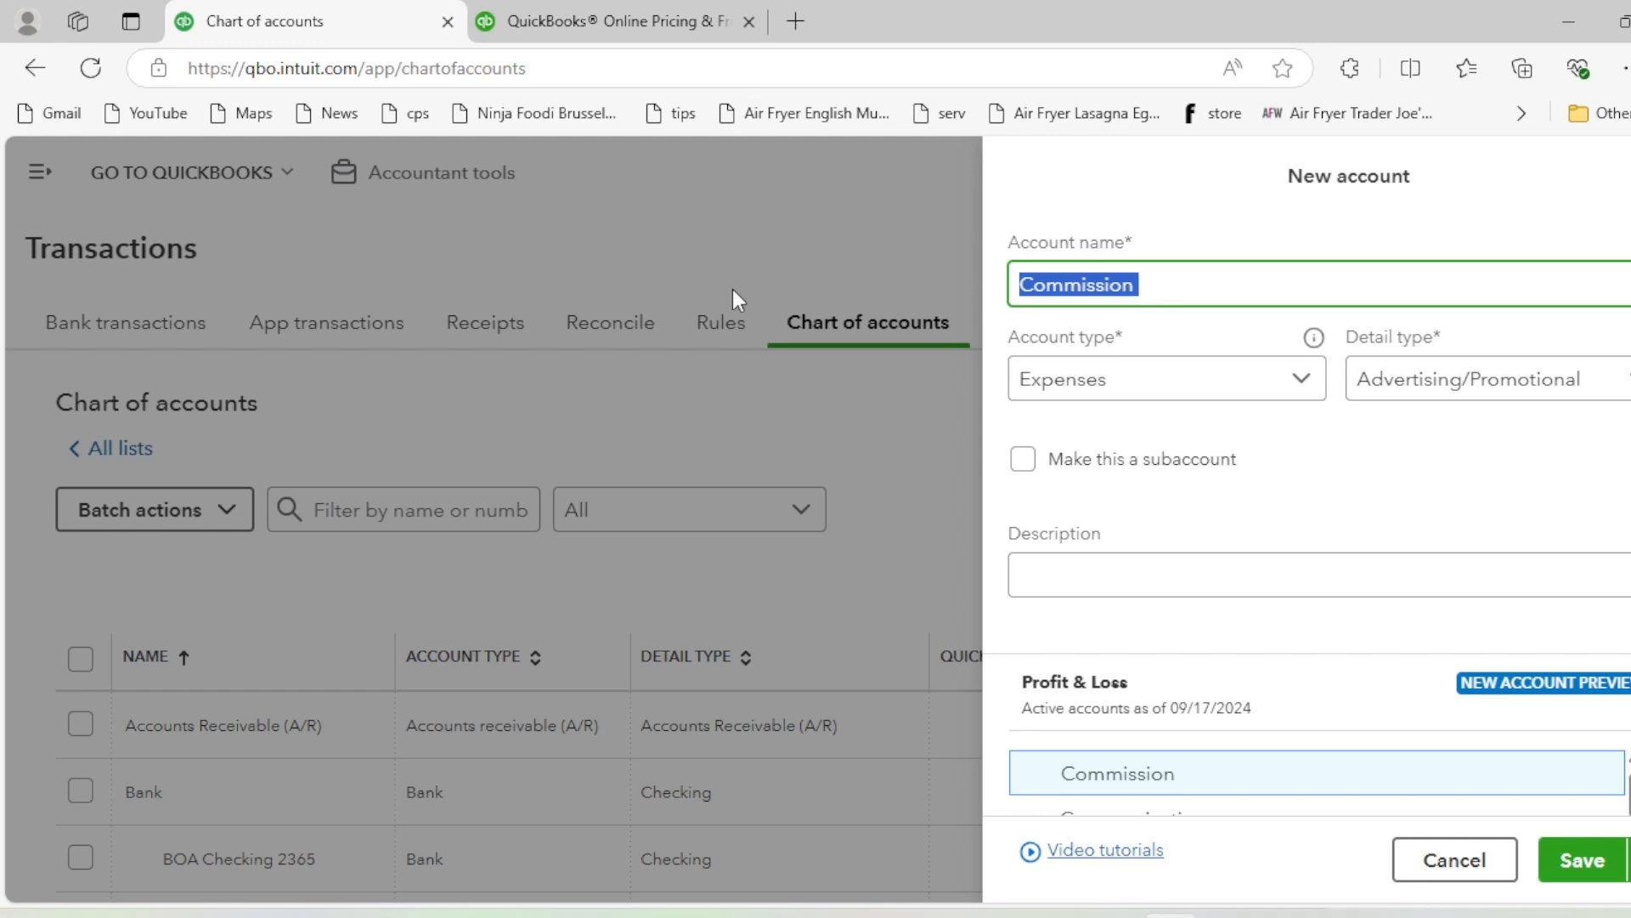
text(Advertisement)
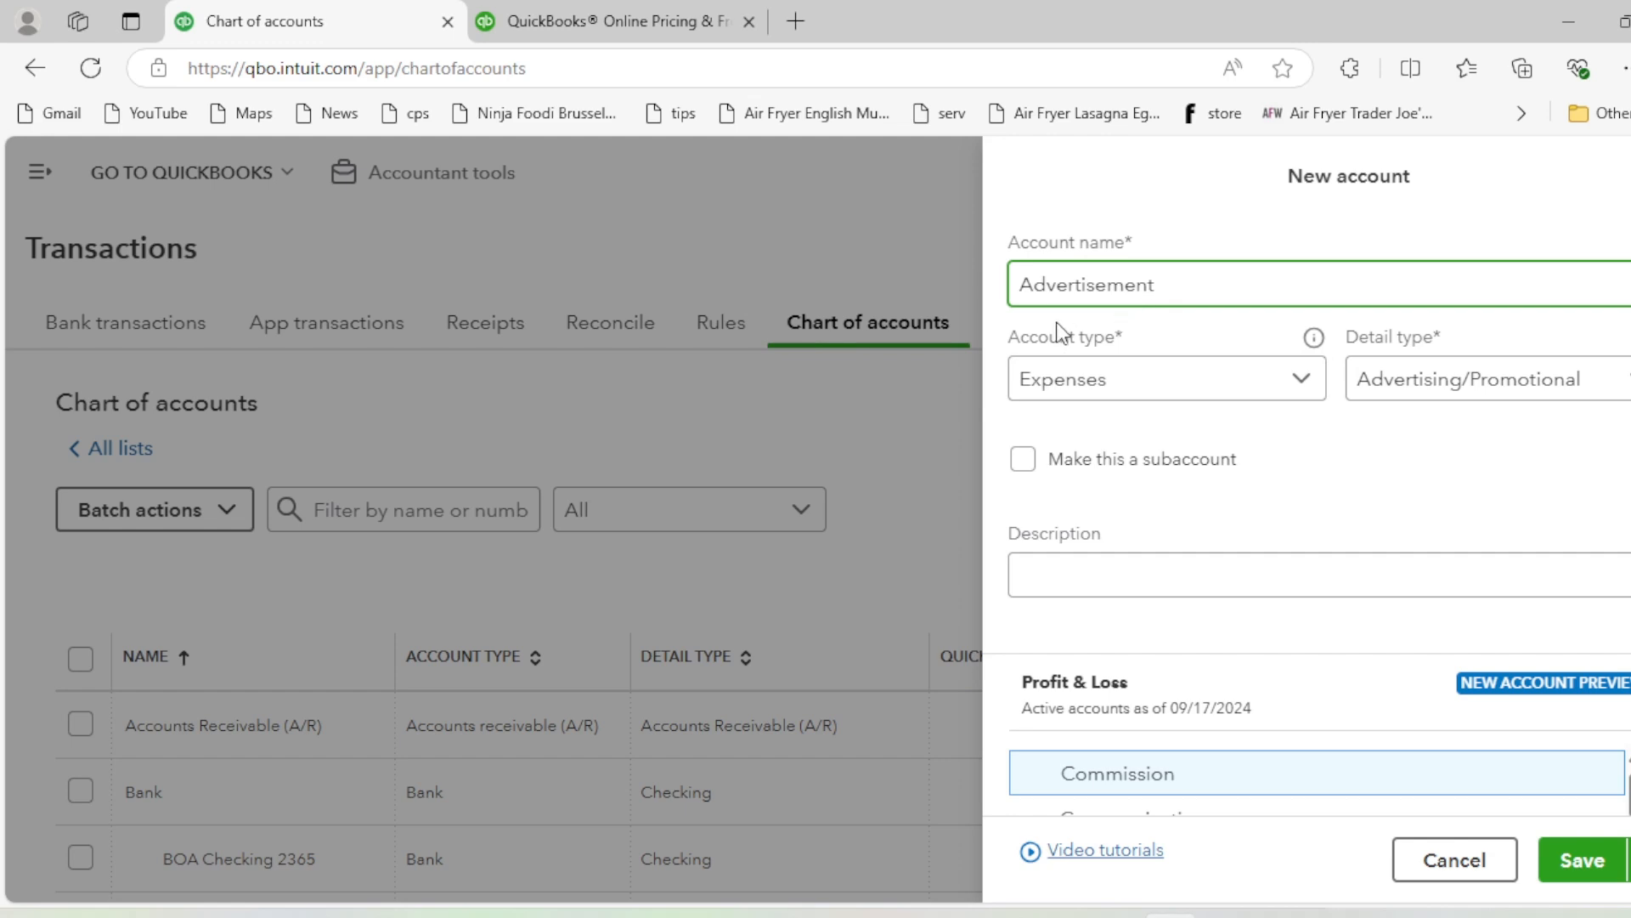
click(1163, 393)
click(1164, 395)
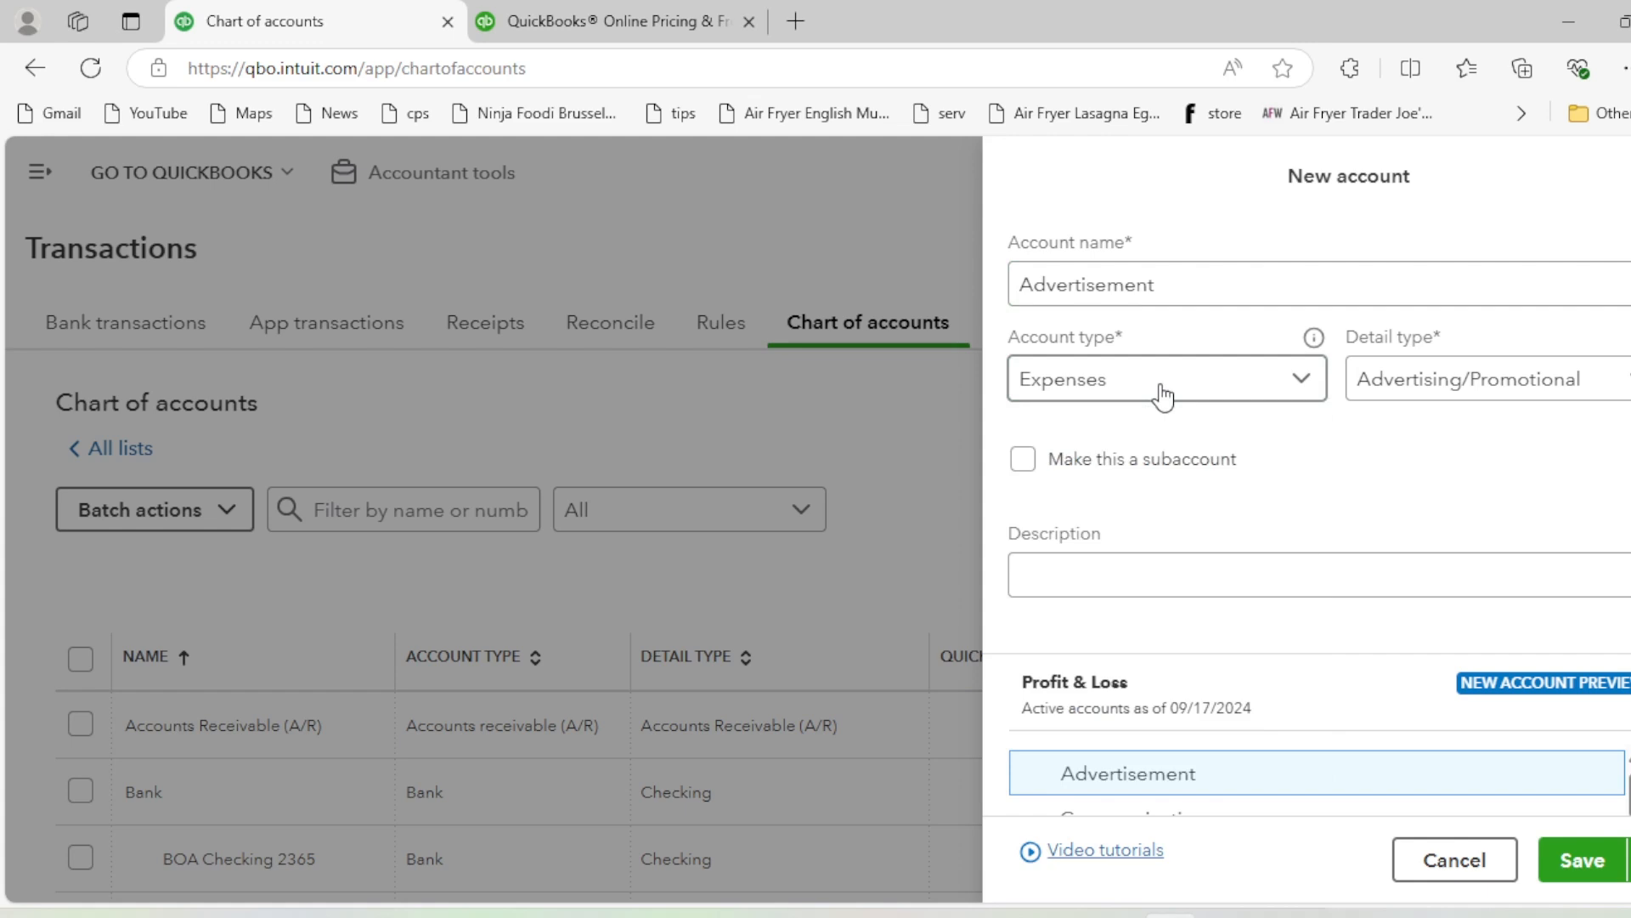
click(1581, 859)
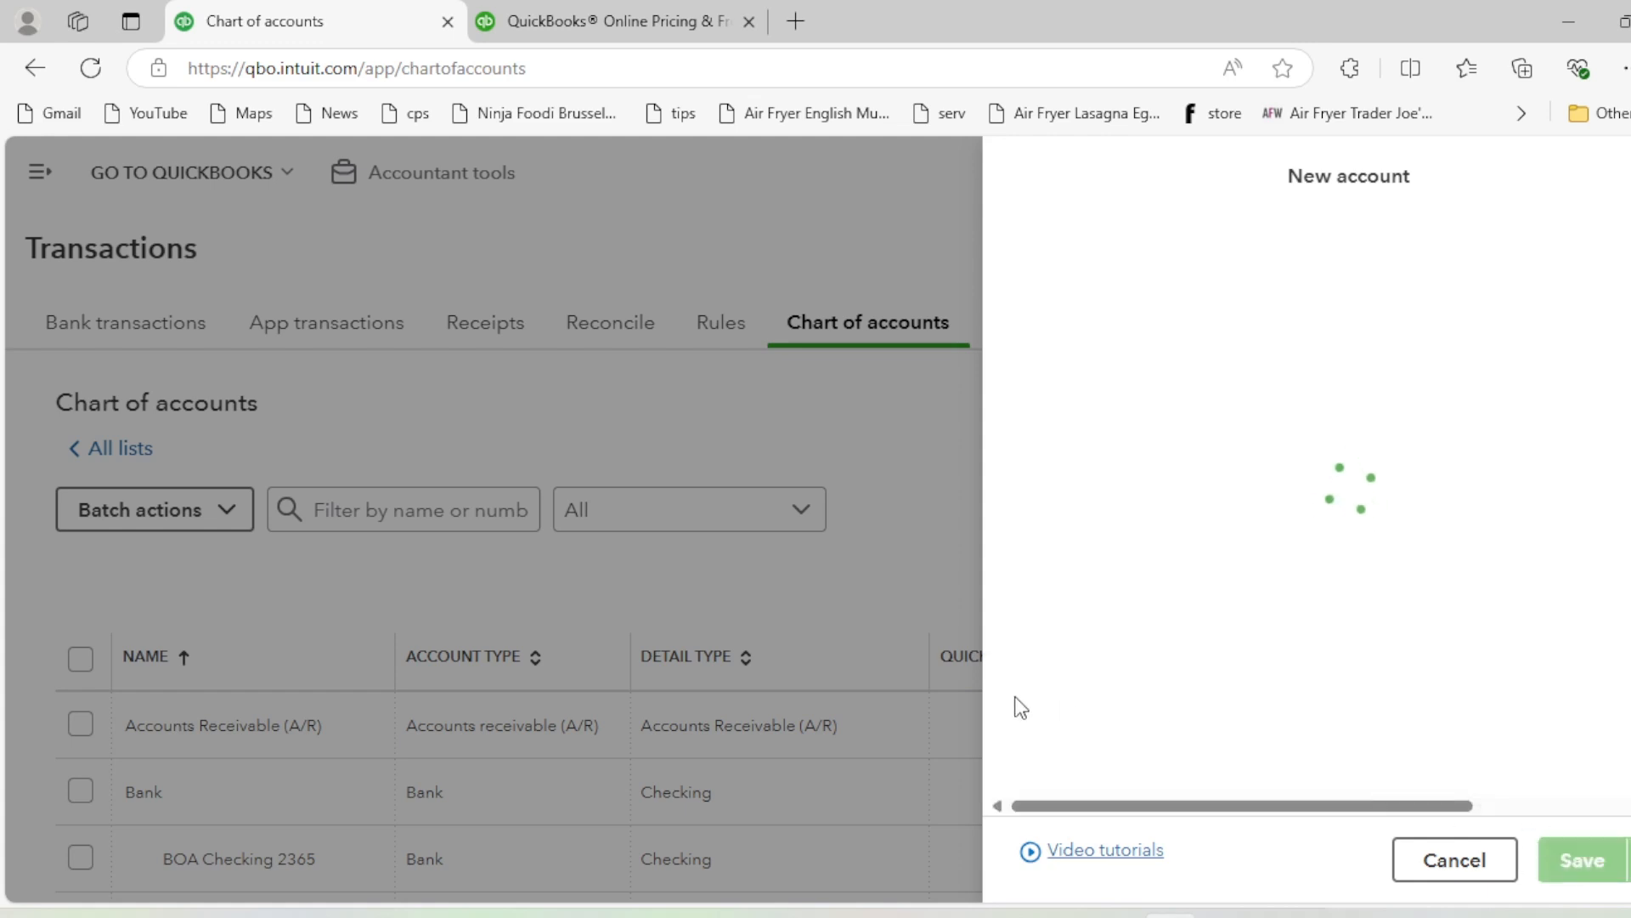
Start another new account and name it Referral Commission
click(1516, 406)
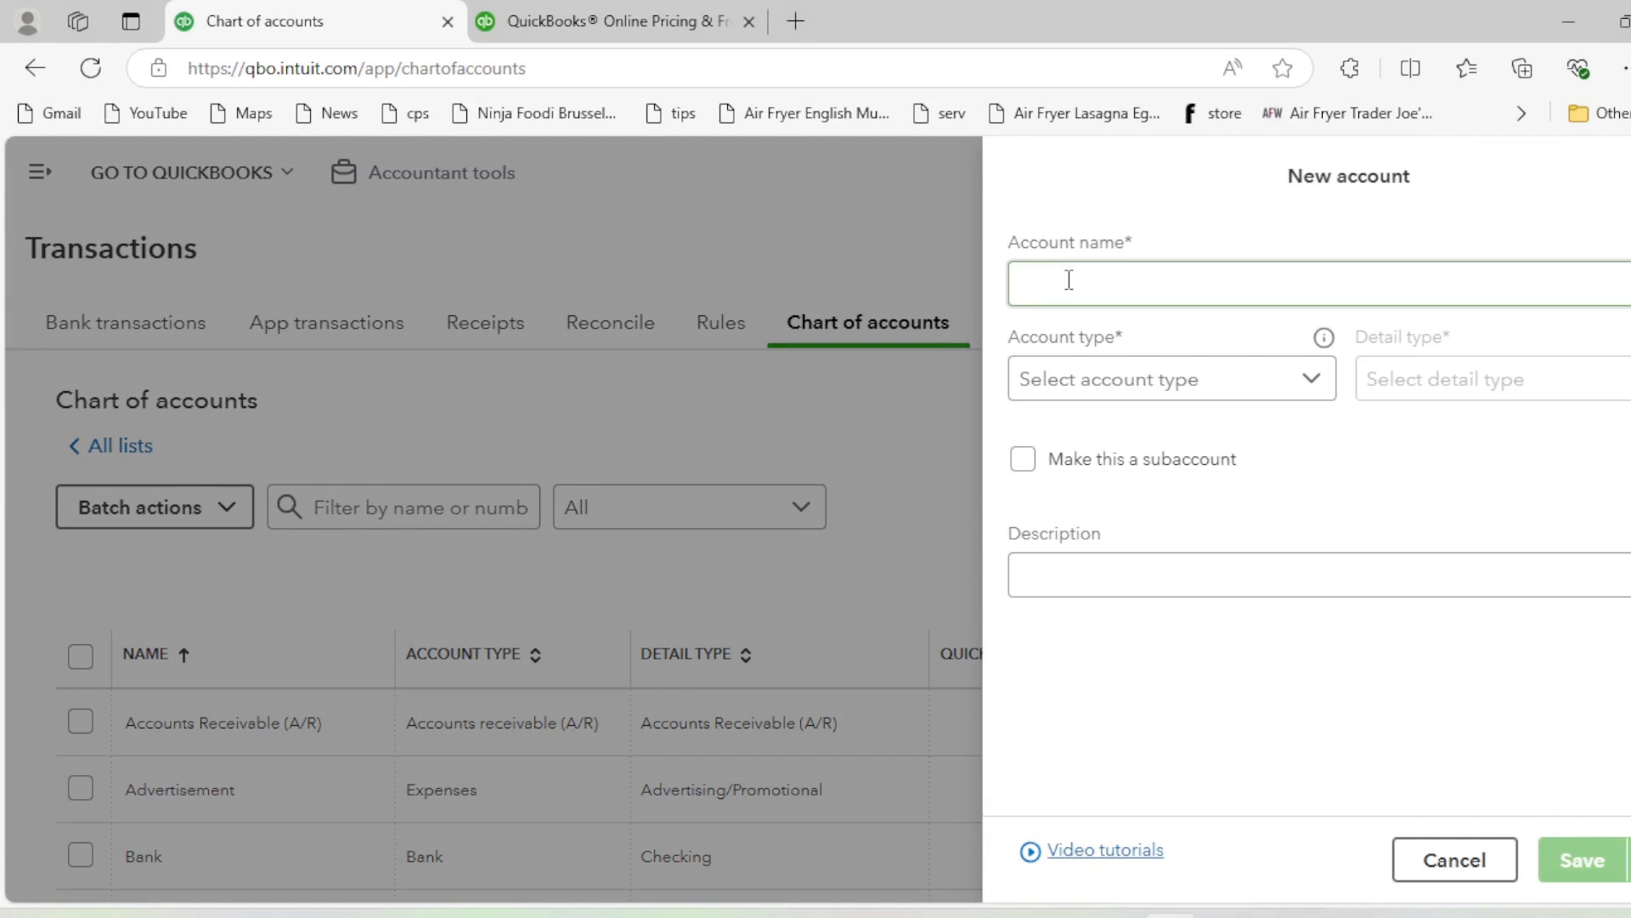
click(1068, 280)
text(Ad)
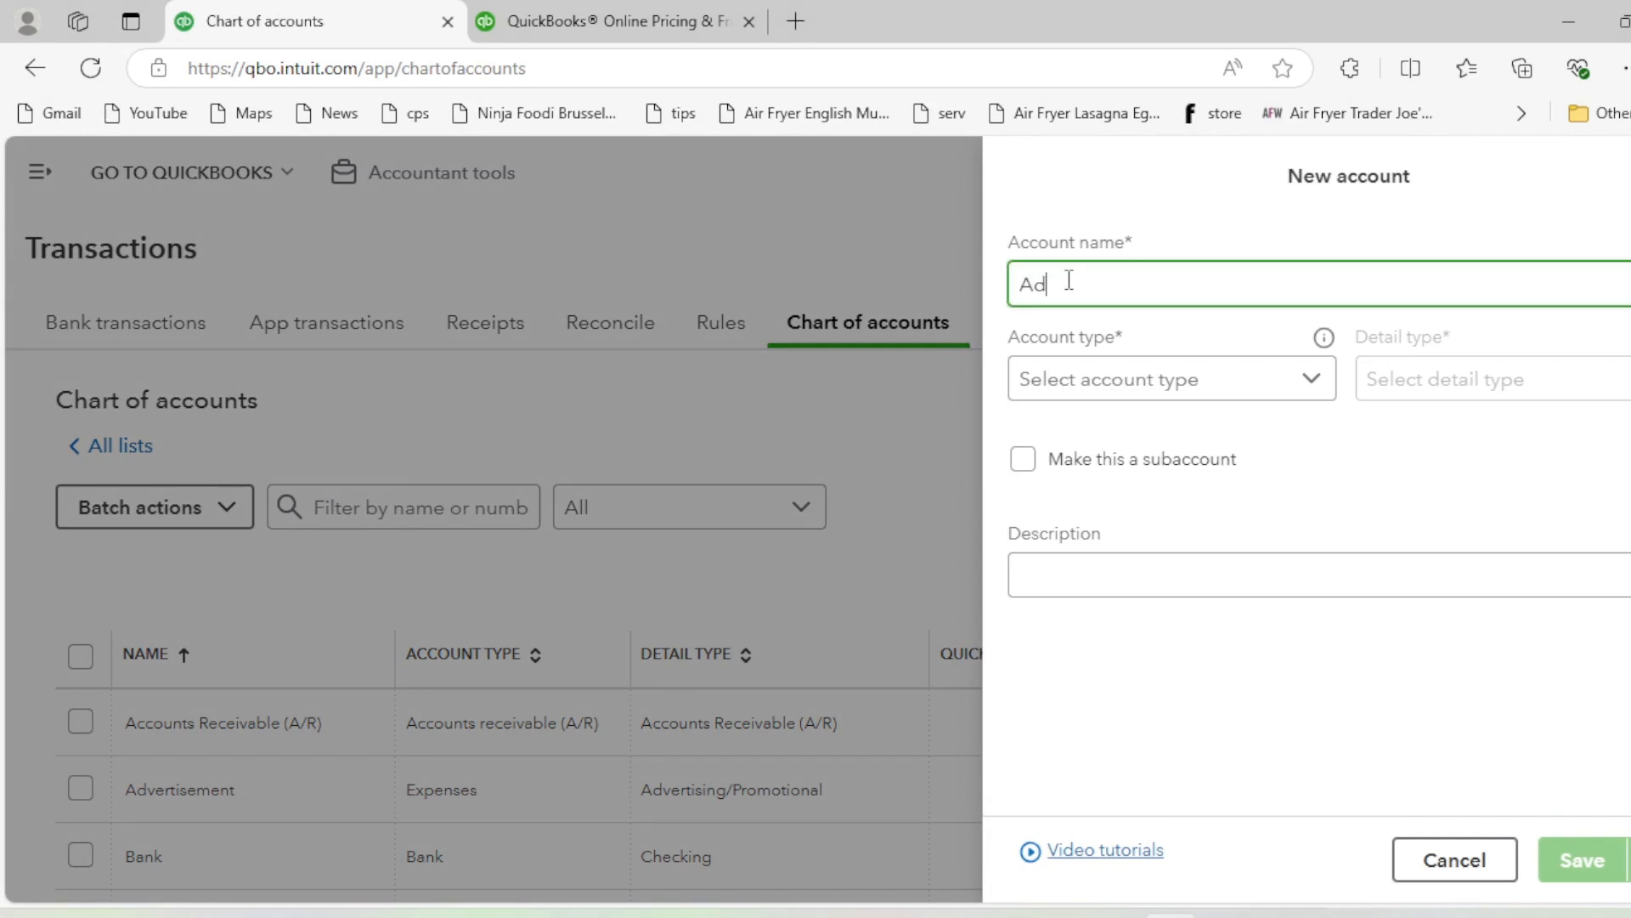
text(vertisement)
key(ctrl+a)
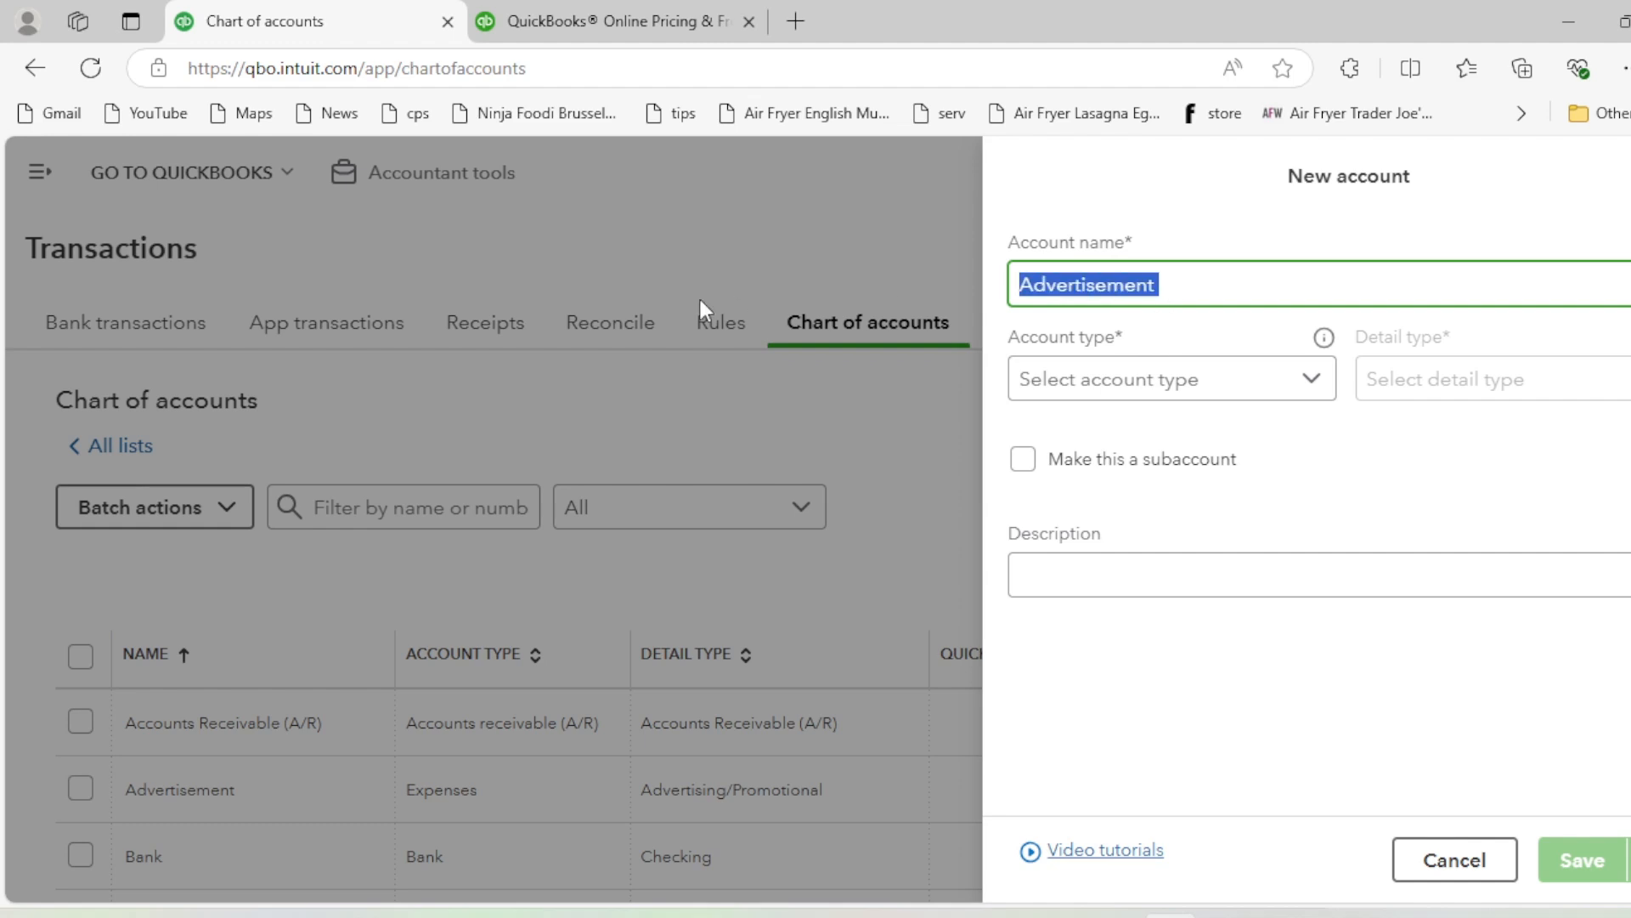
text(Refer)
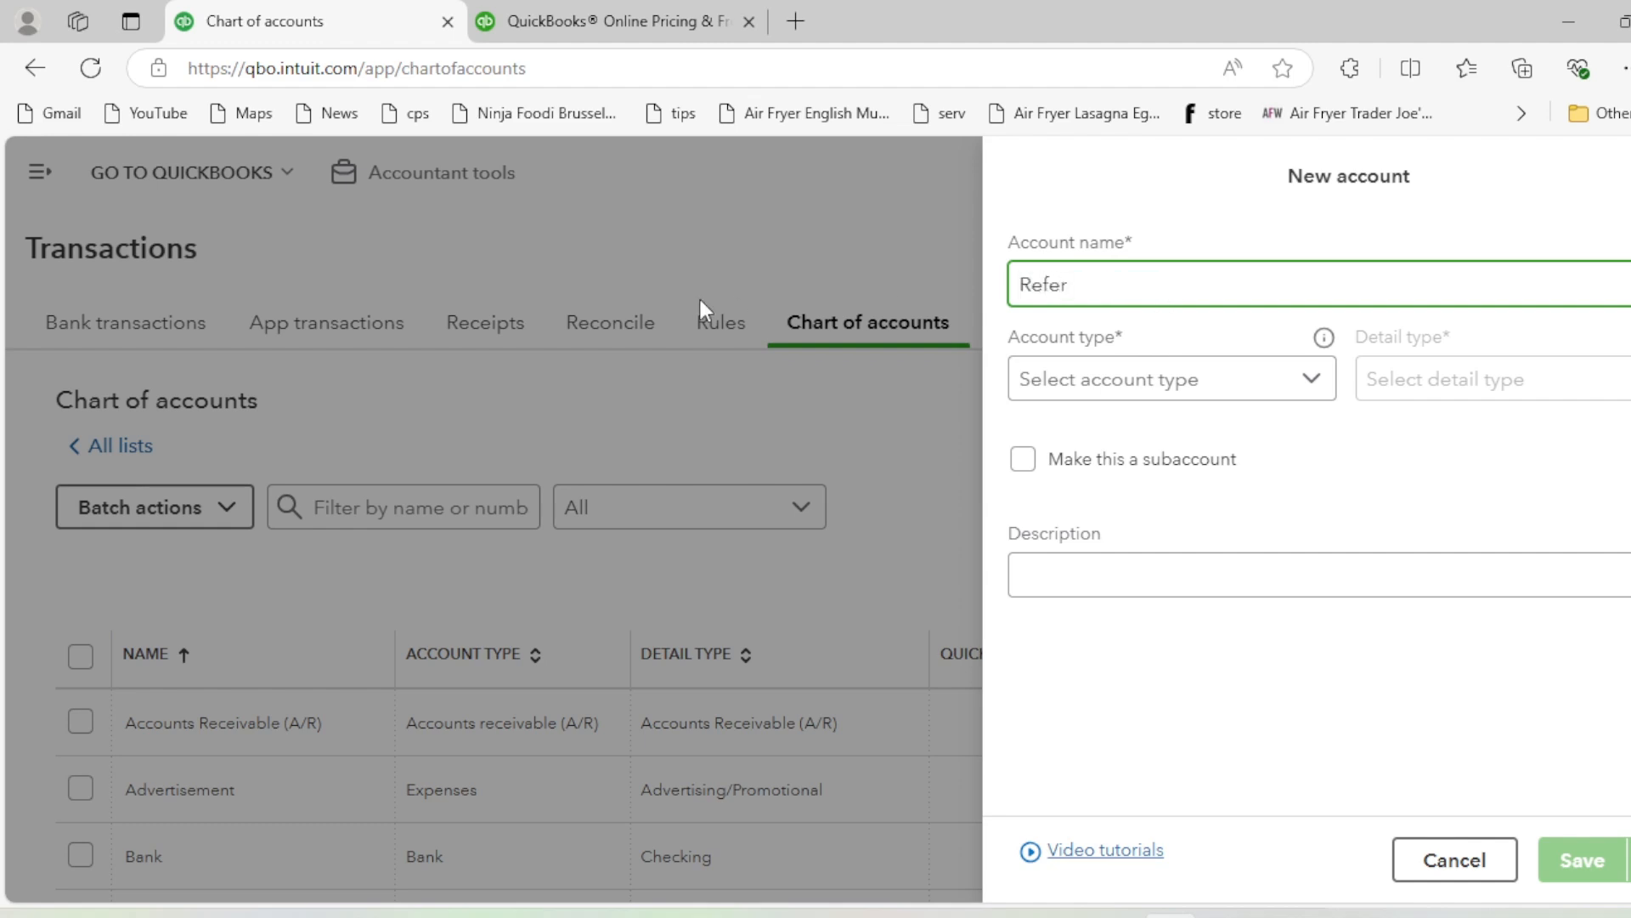
text(al)
key(BackSpace)
key(BackSpace)
key(BackSpace)
text(al)
right_click(1041, 291)
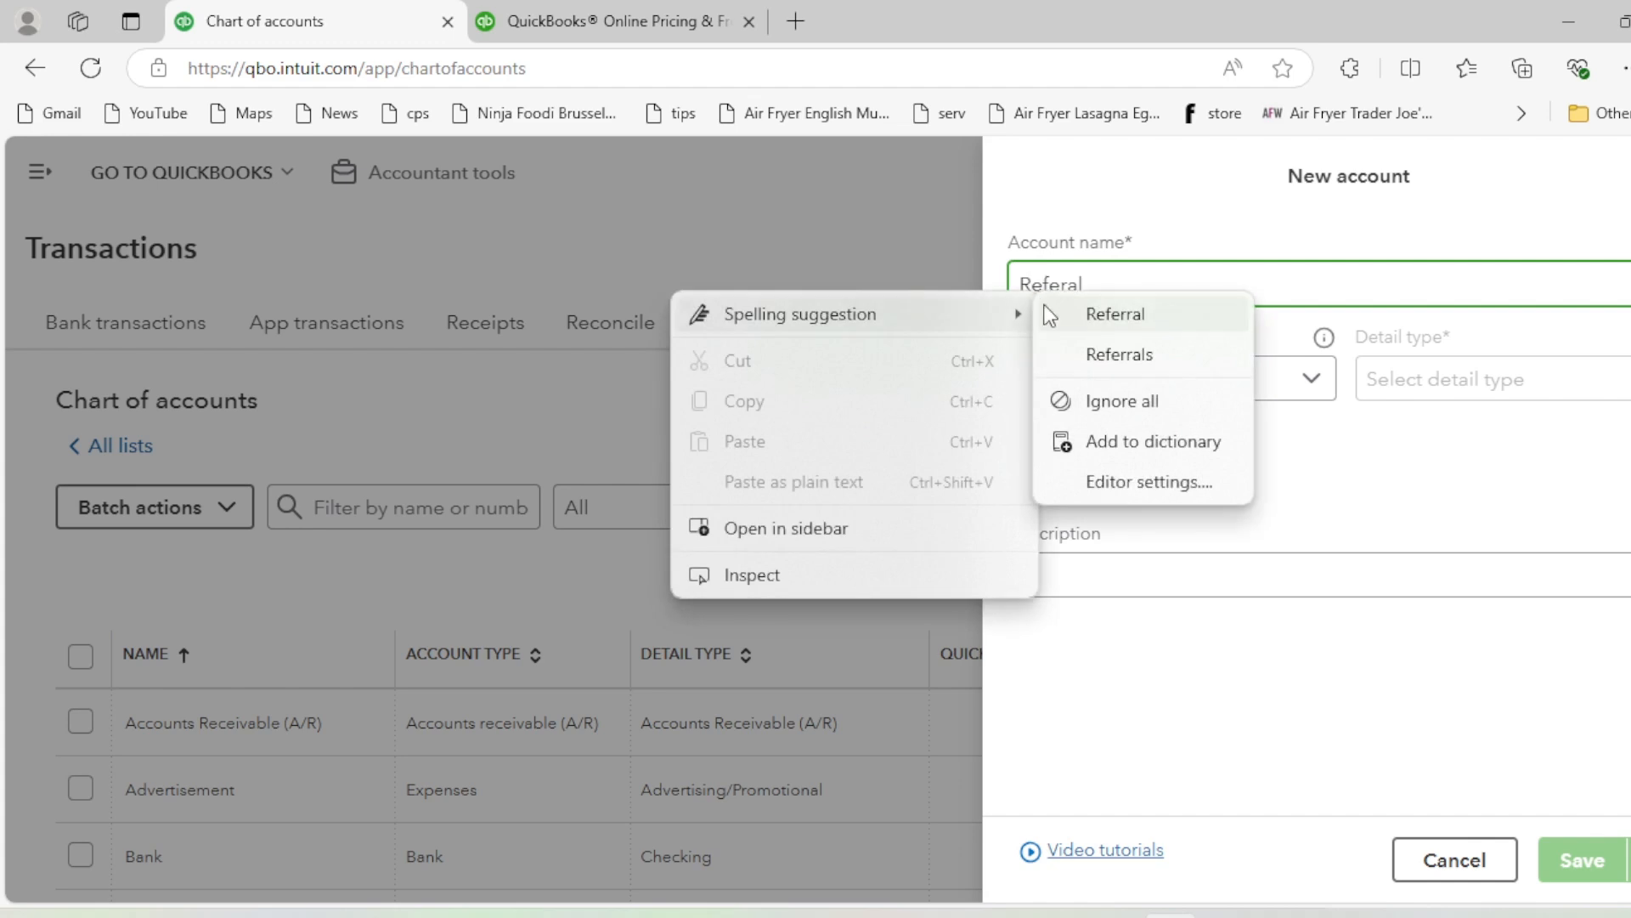
click(1105, 313)
text(Commission)
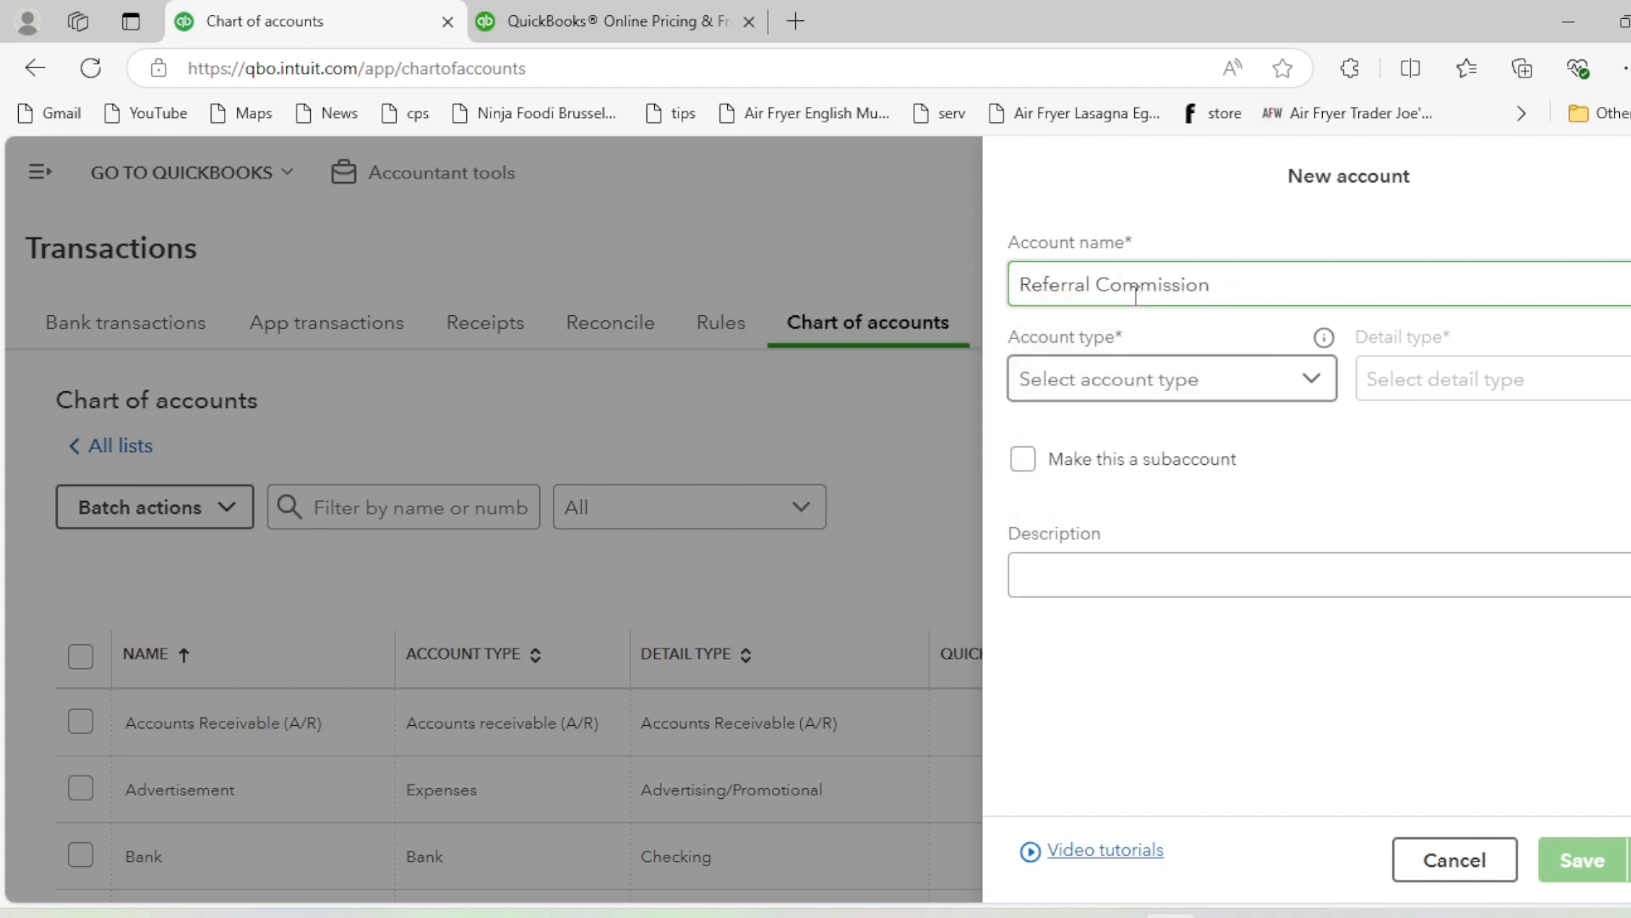
click(1159, 379)
scroll(1172, 595, down, 5)
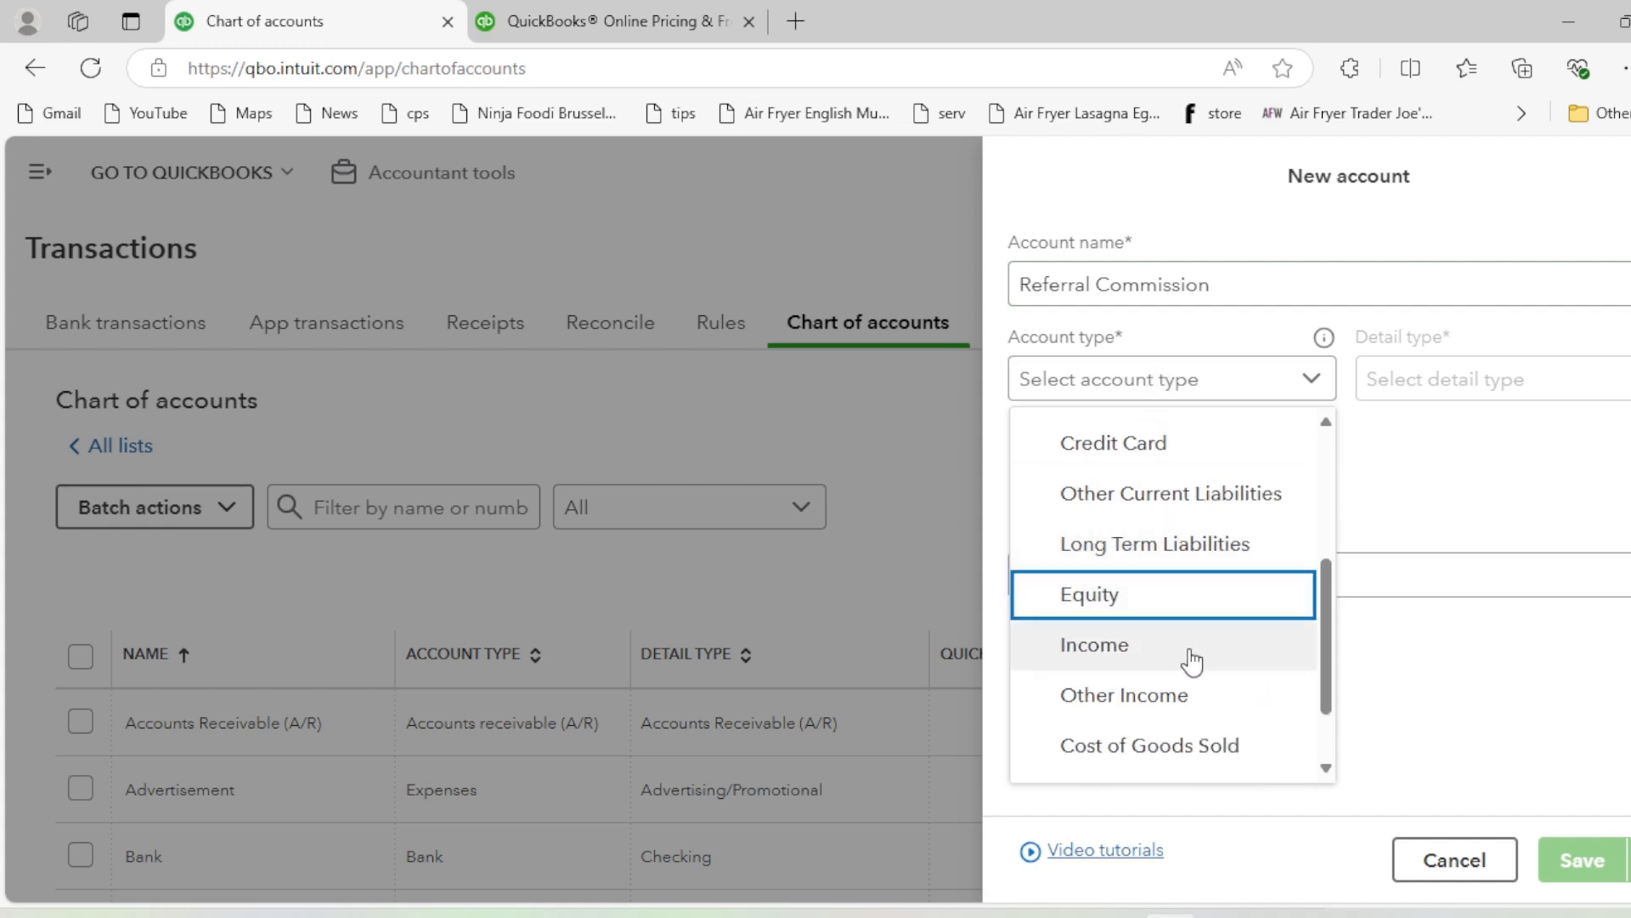
click(1181, 699)
click(1485, 391)
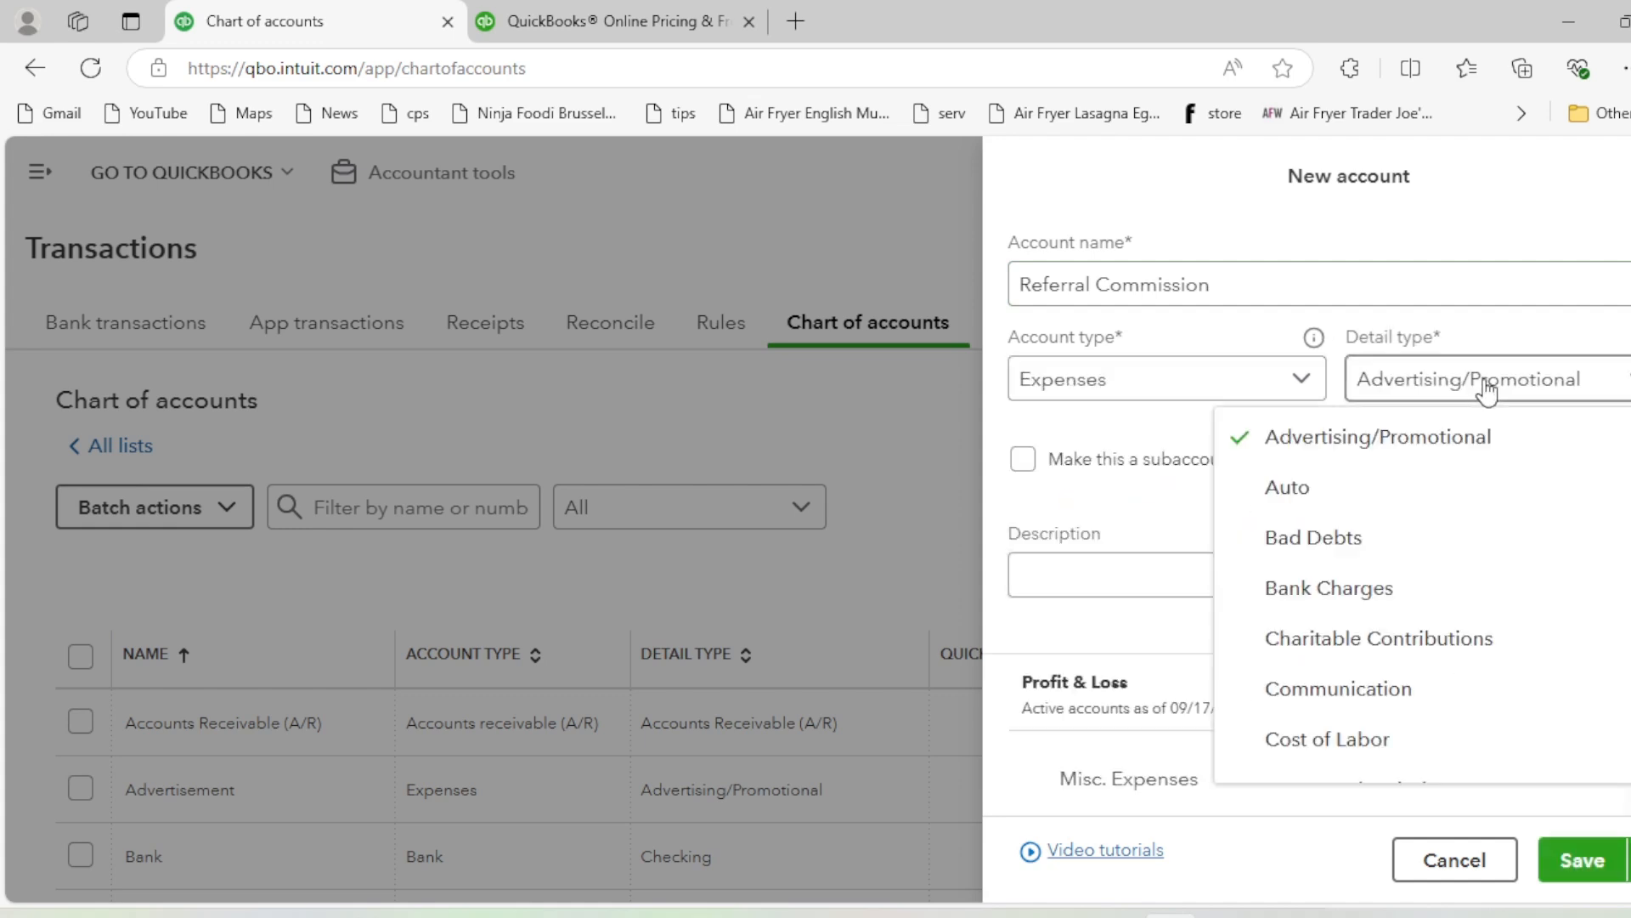
click(1436, 418)
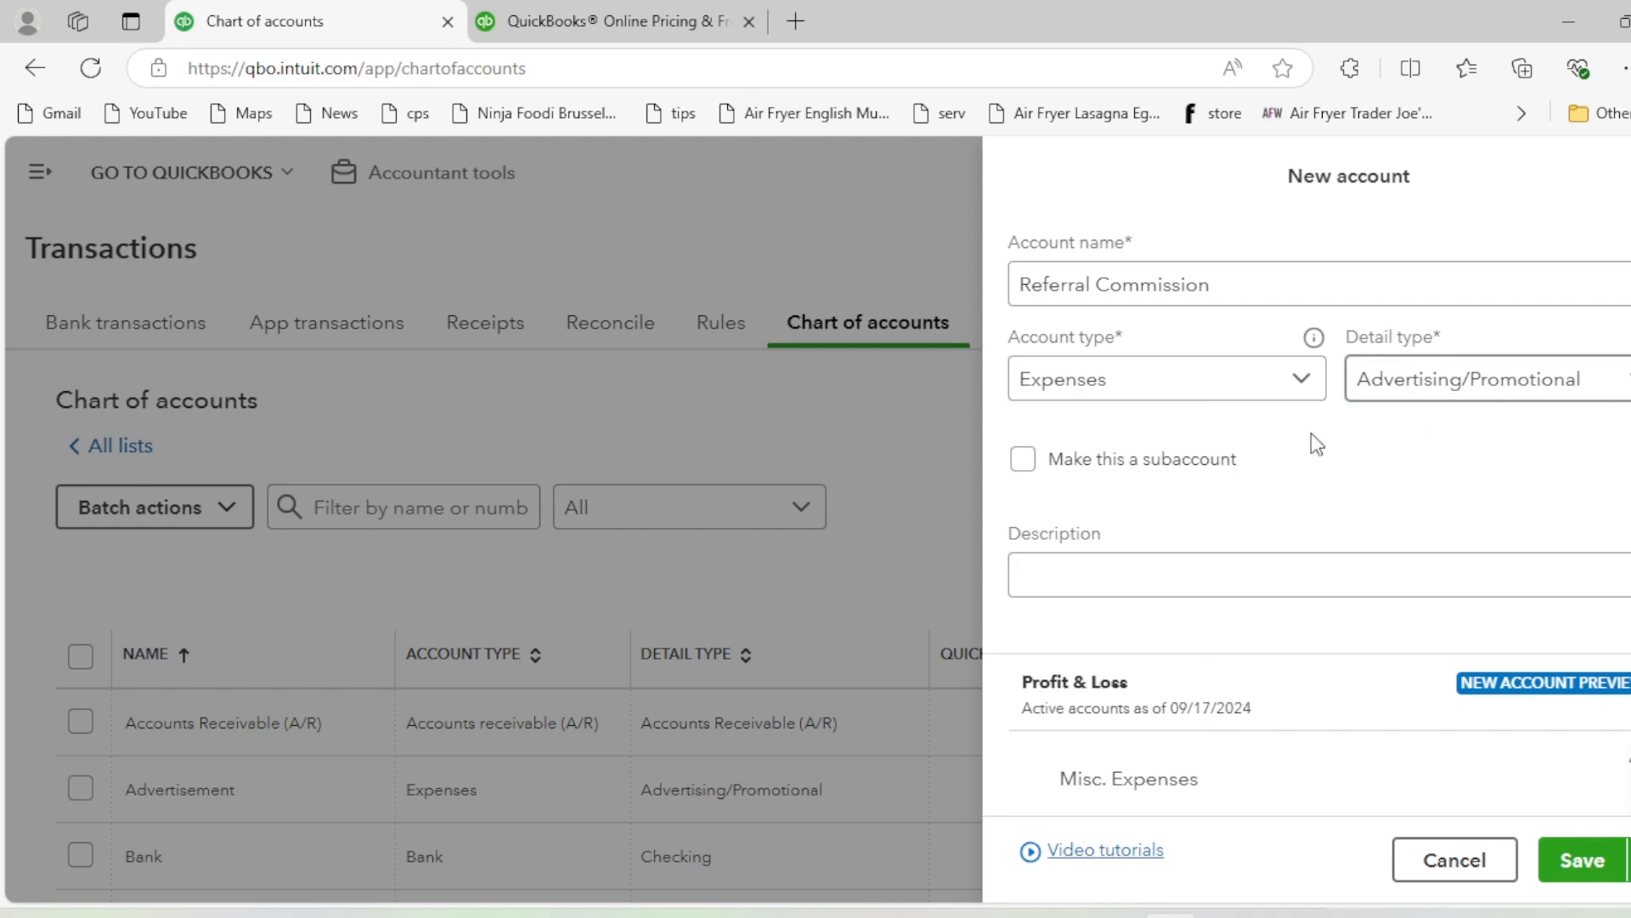
Make Referral Commission a subaccount of Advertisement and save it
click(1033, 463)
click(1158, 554)
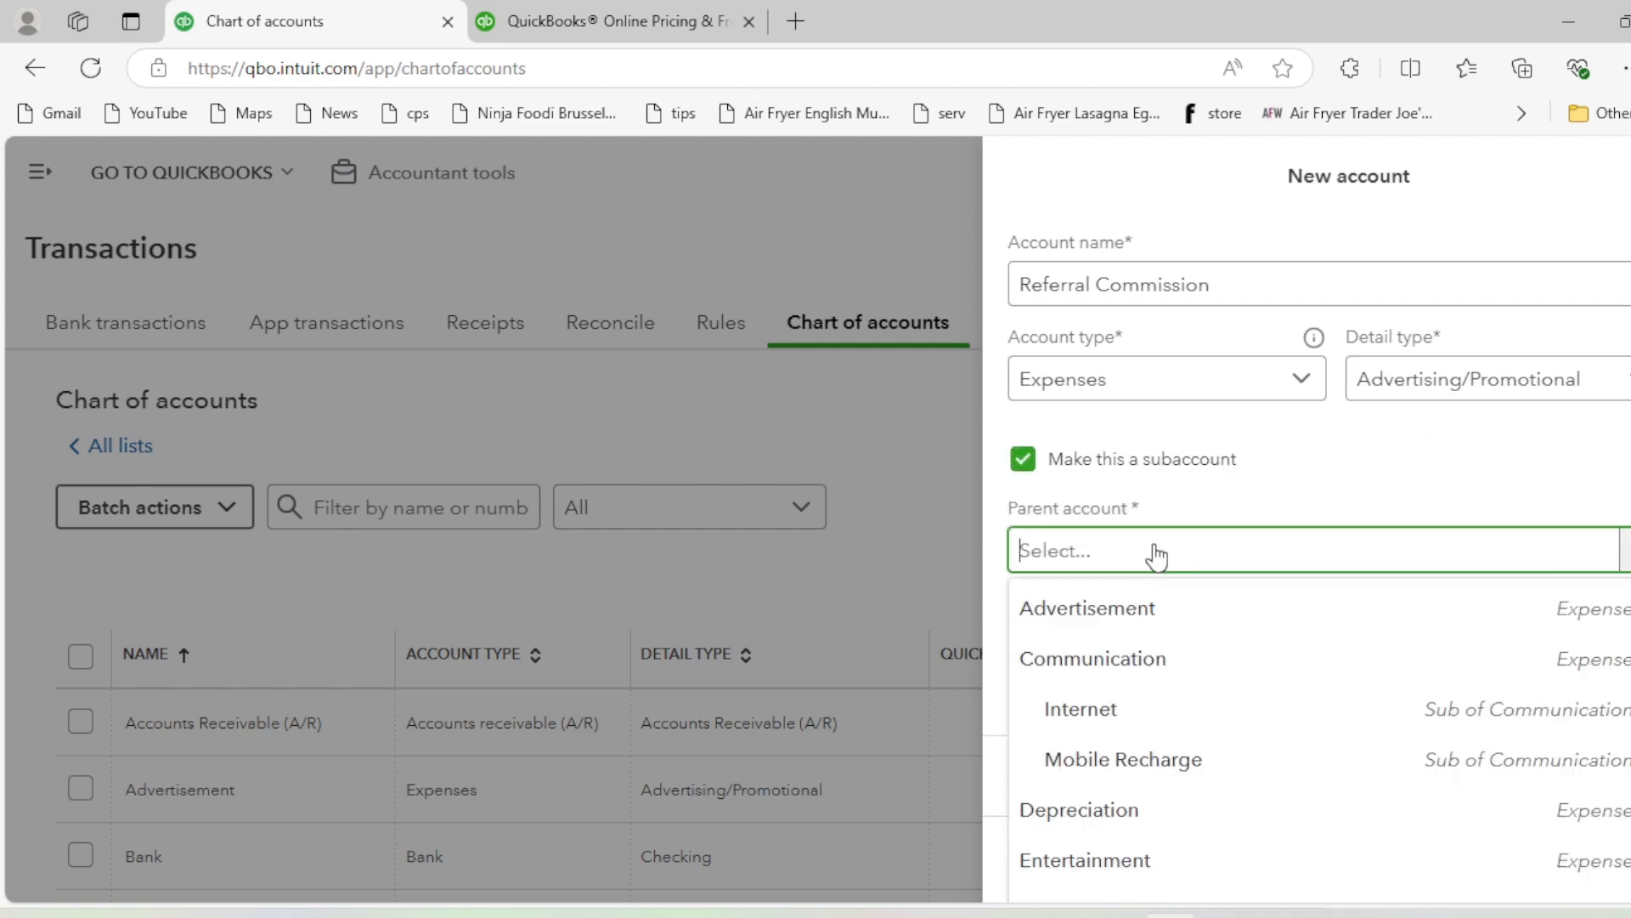
click(1139, 609)
click(1564, 858)
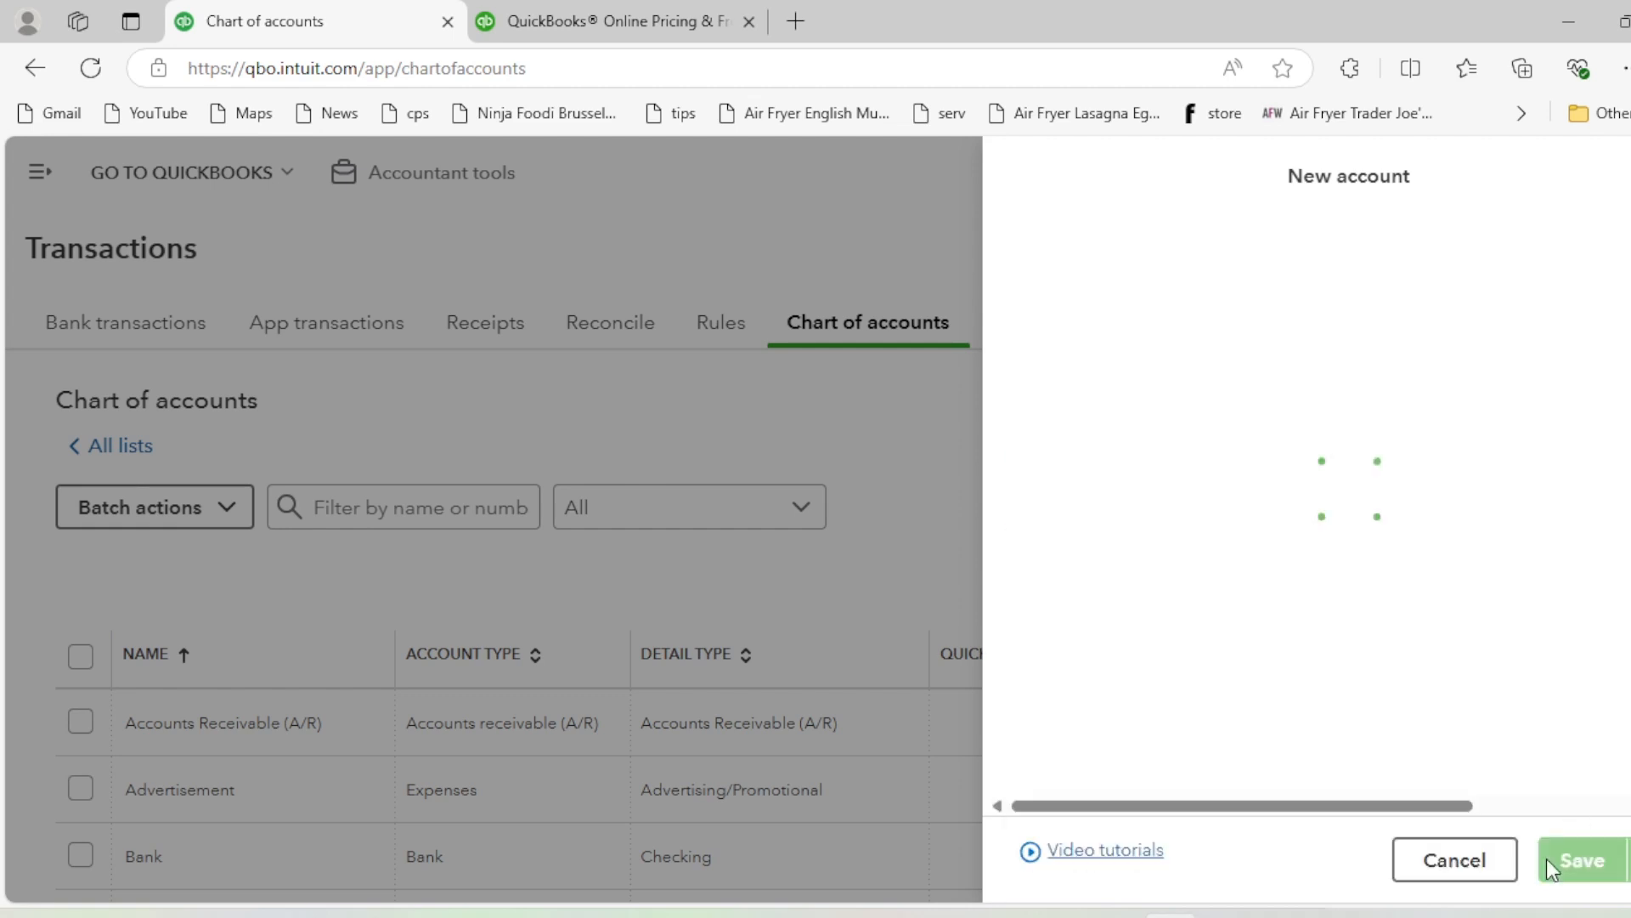
Start another new account and name it Google Ads
scroll(1104, 500, down, 2)
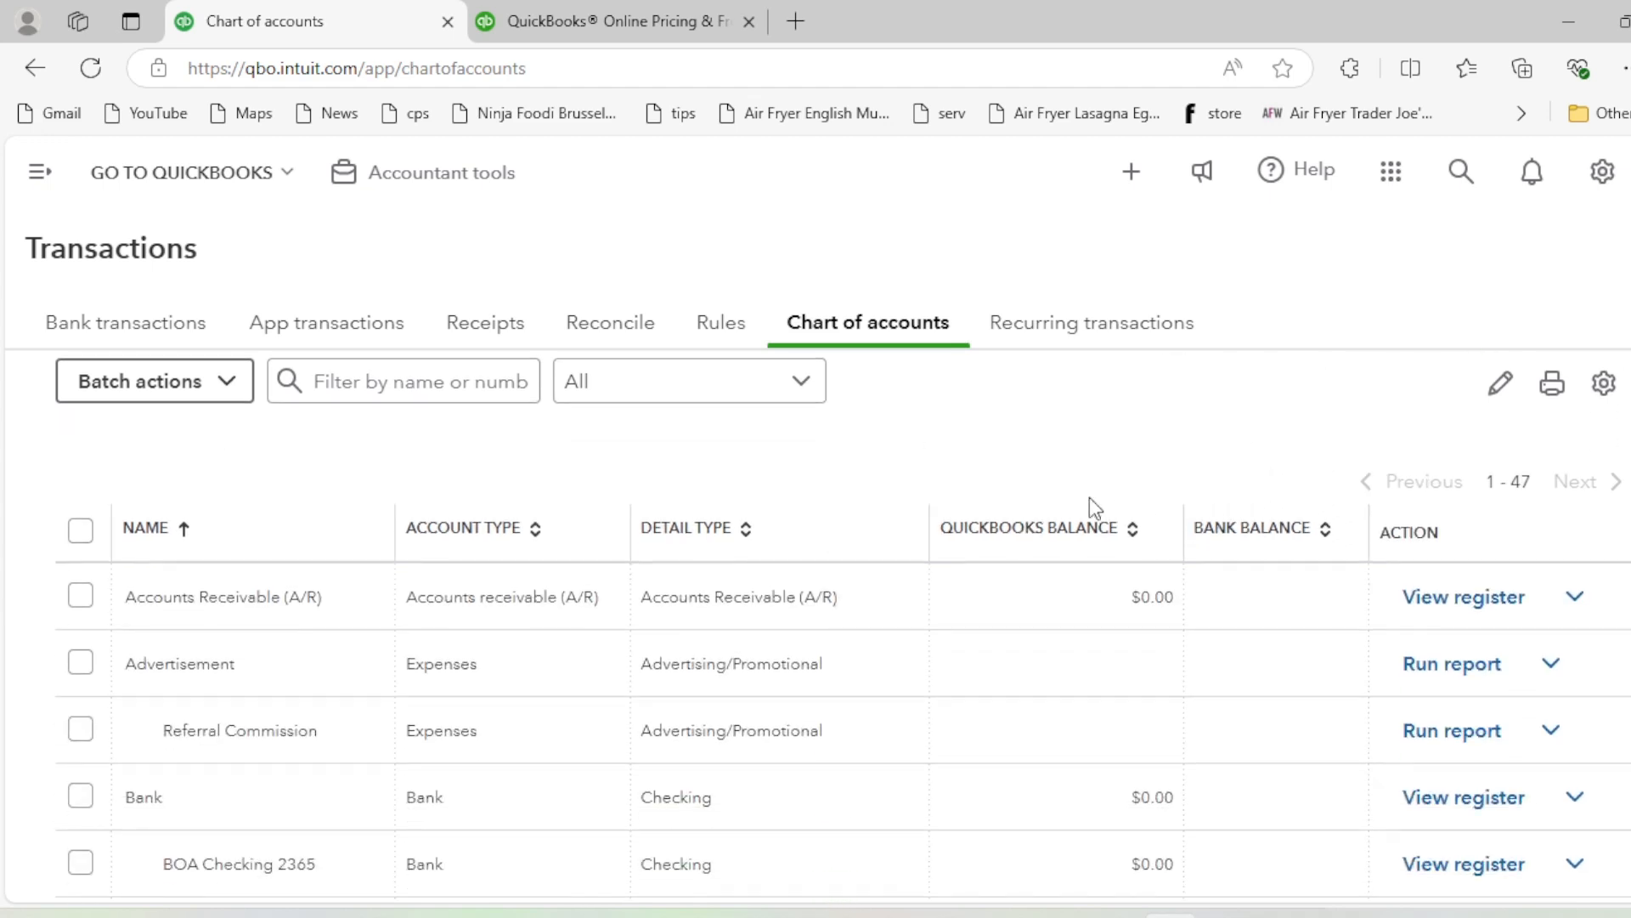
scroll(1104, 527, up, 2)
click(1527, 406)
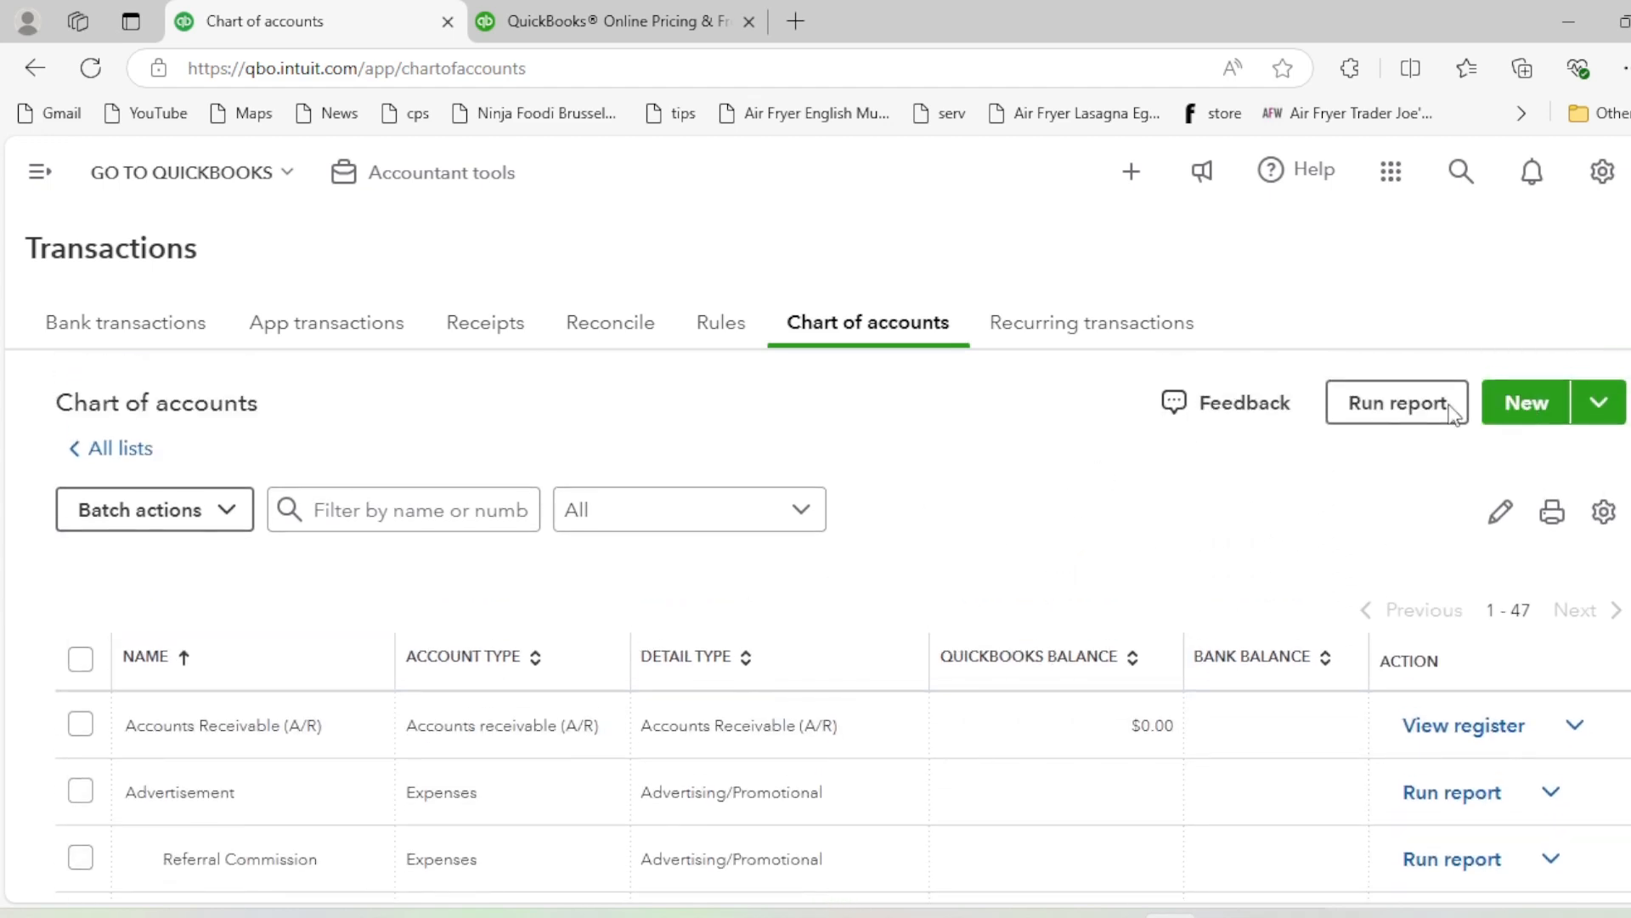
click(1149, 288)
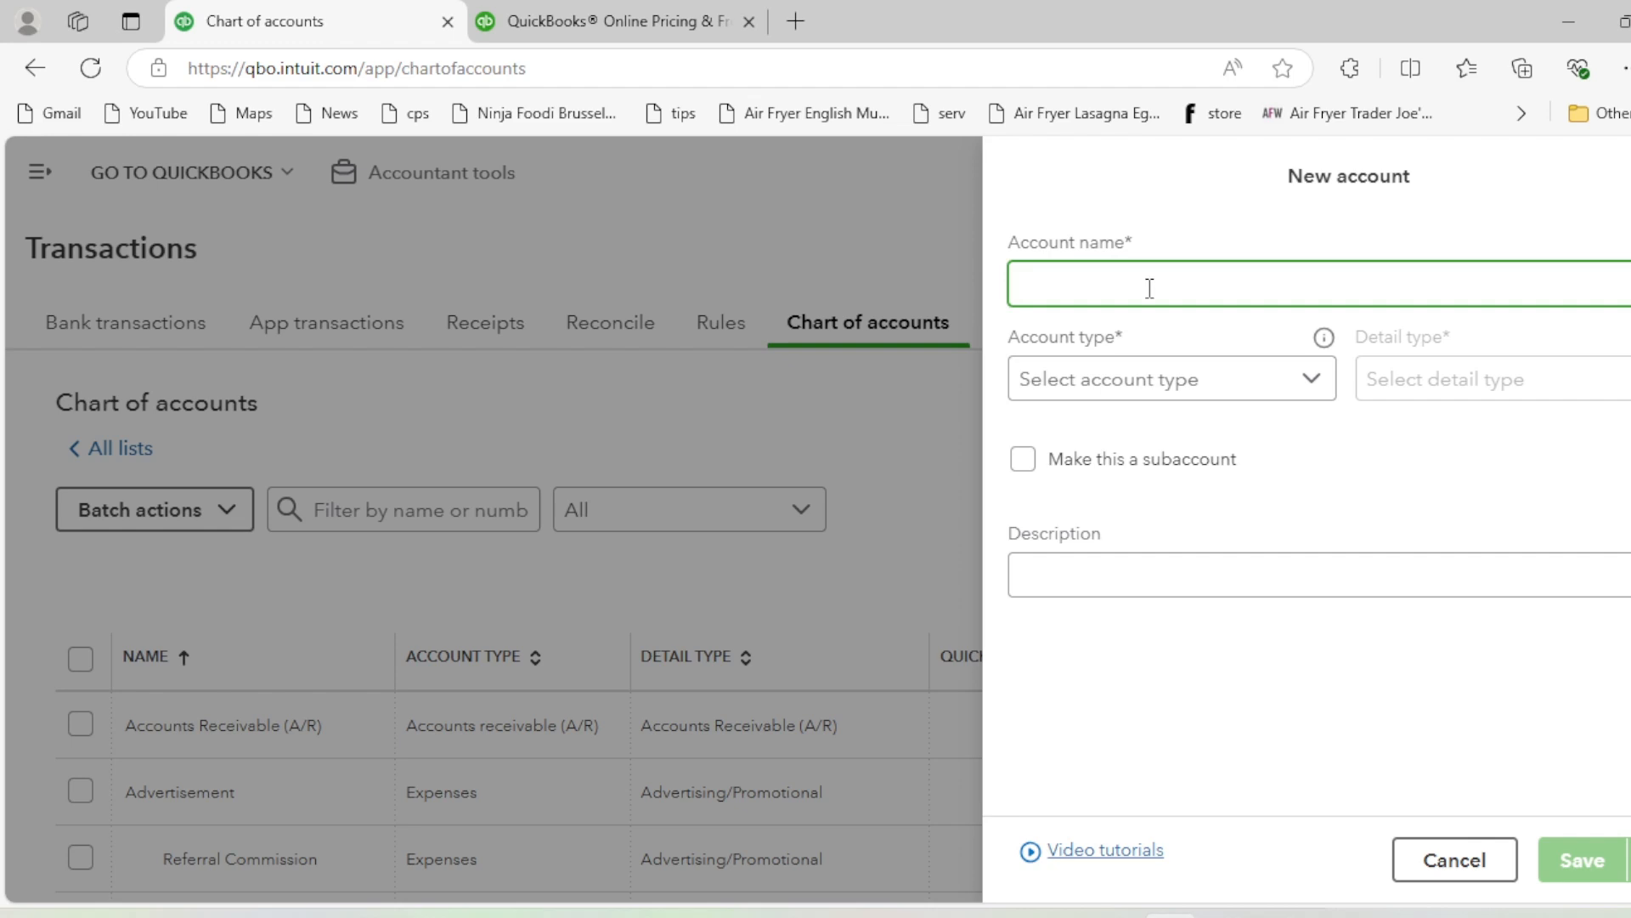
text(Gooflr)
text(gle Ads)
Set the Google Ads account type to Expenses and its detail type to Advertising/Promotional
click(1126, 379)
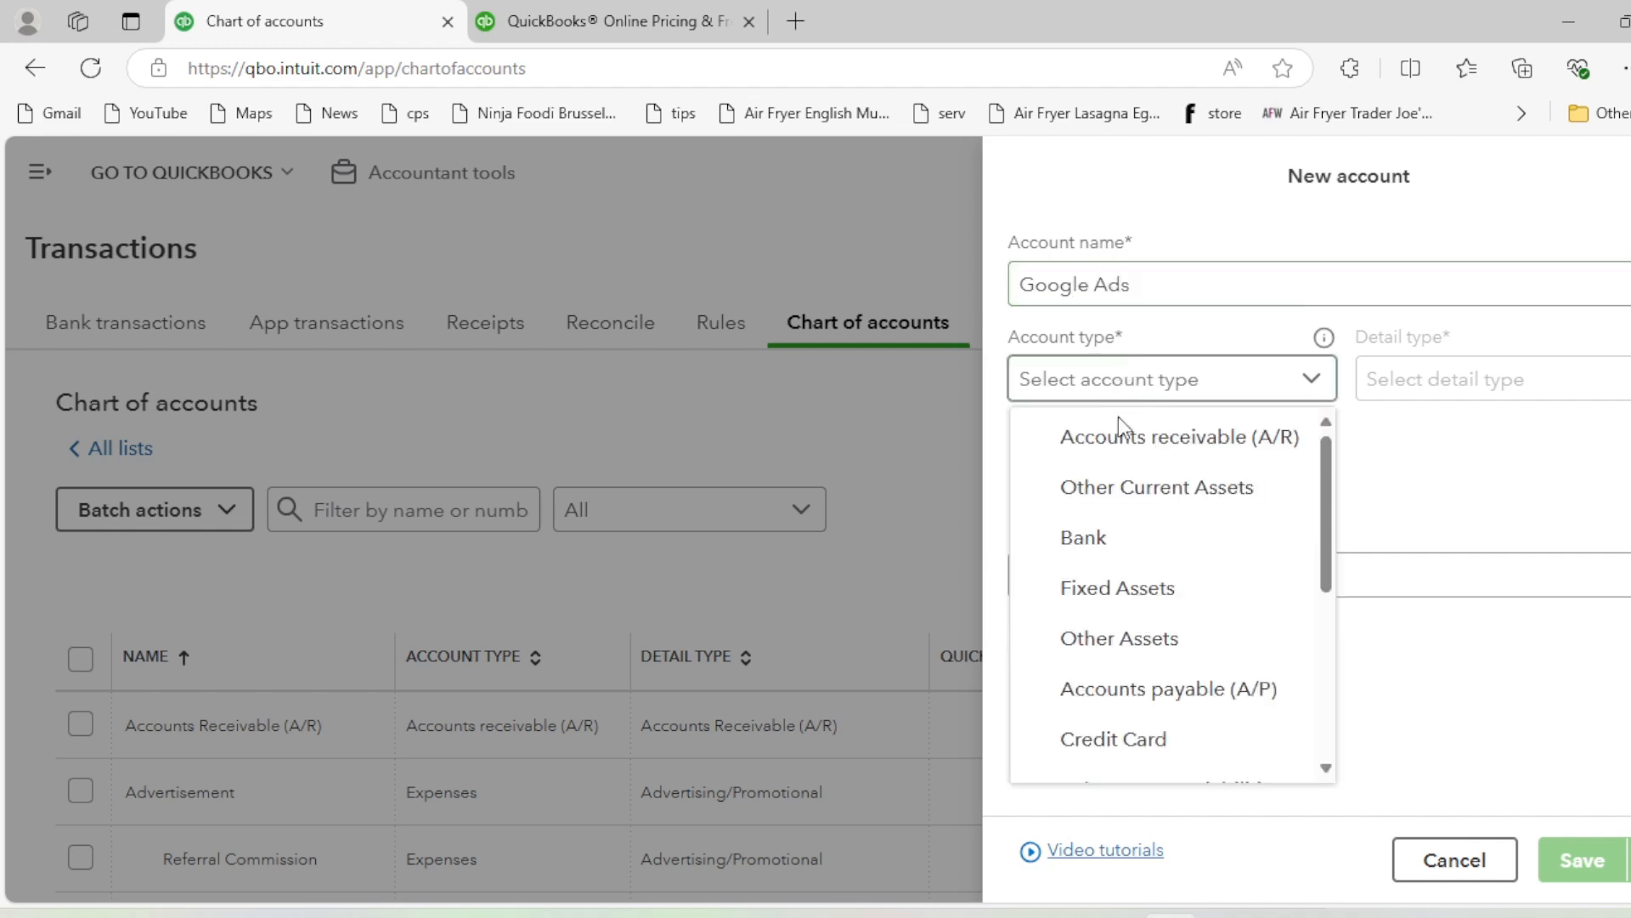
scroll(1140, 645, down, 3)
scroll(1140, 666, down, 2)
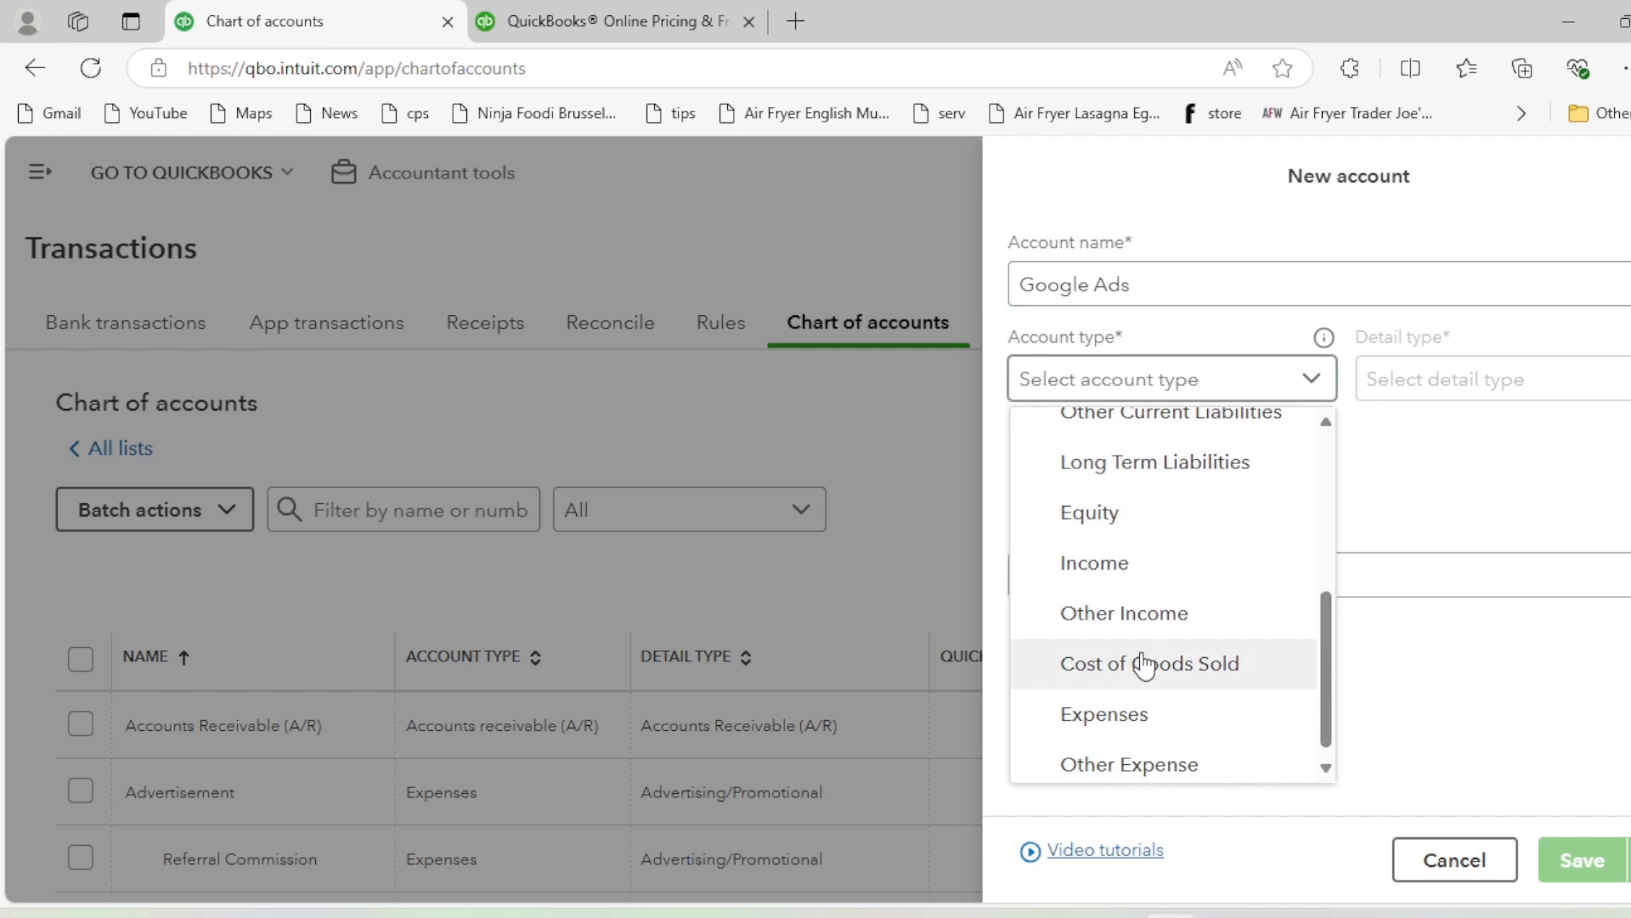
click(1139, 720)
click(1455, 381)
click(1417, 434)
Make Google Ads a subaccount of Advertisement and save it
click(1023, 460)
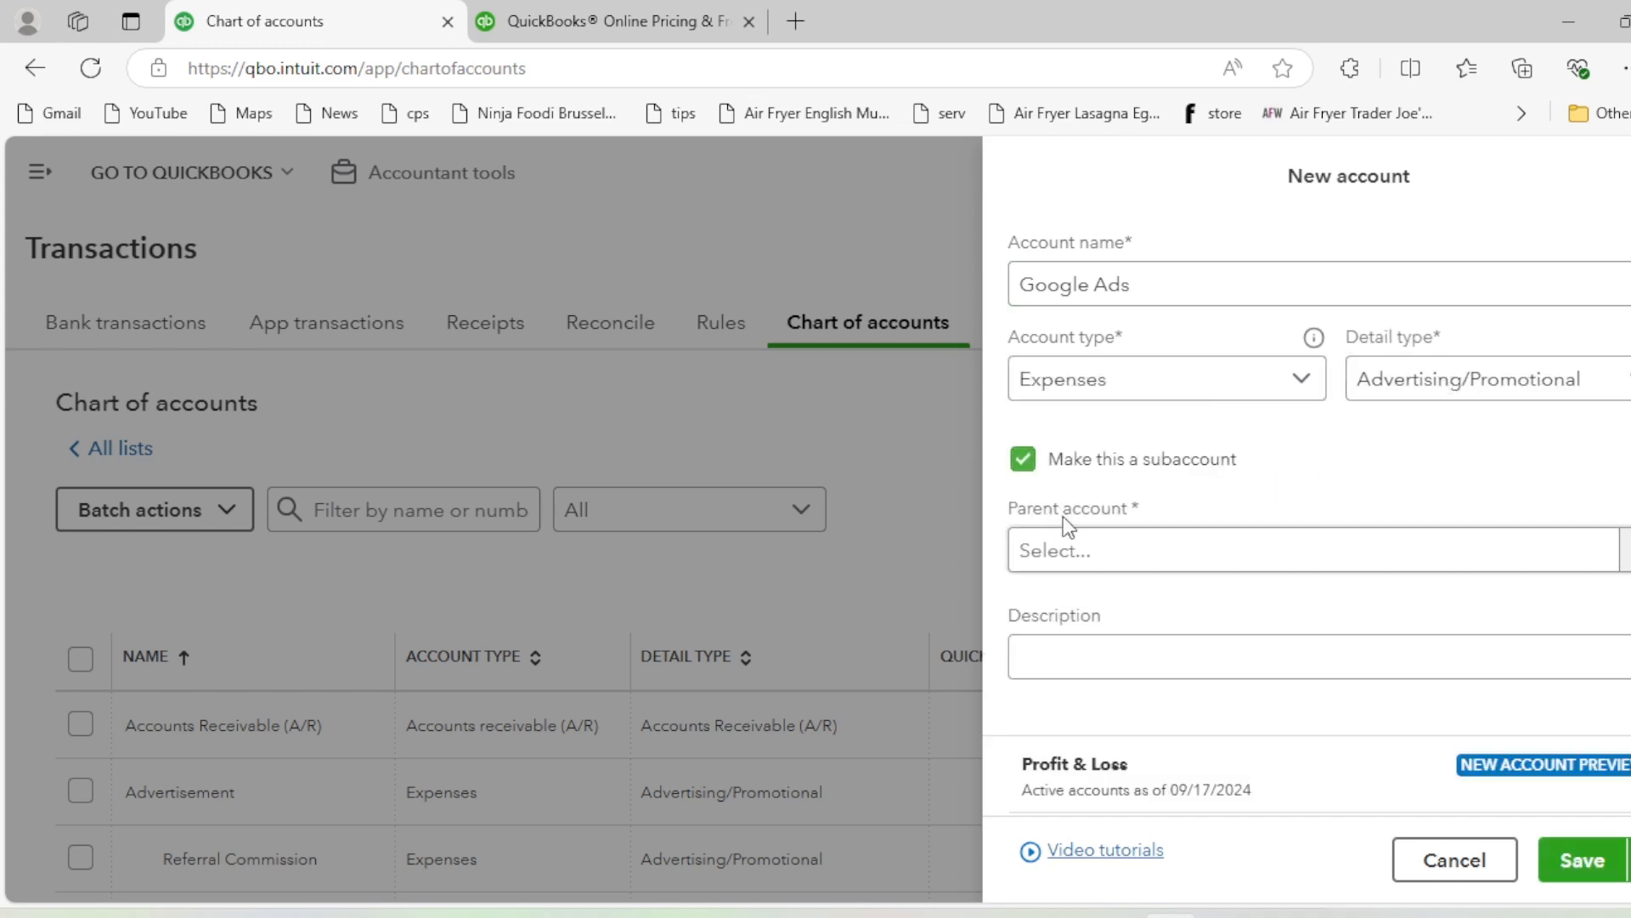
click(1069, 551)
text(ad)
click(1124, 607)
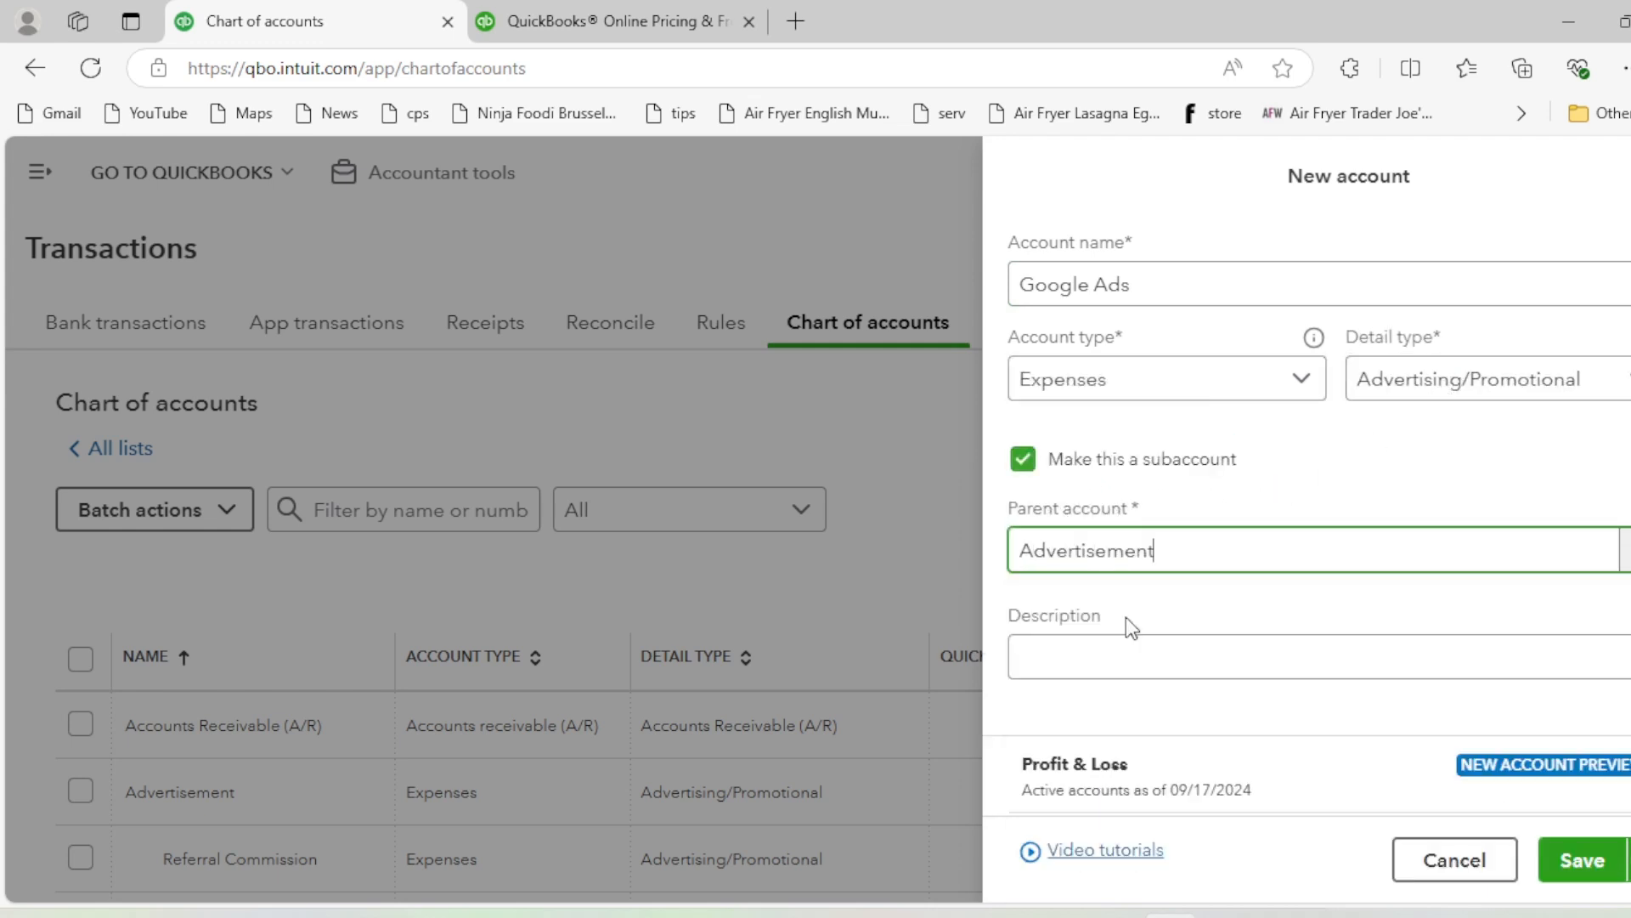
click(1583, 858)
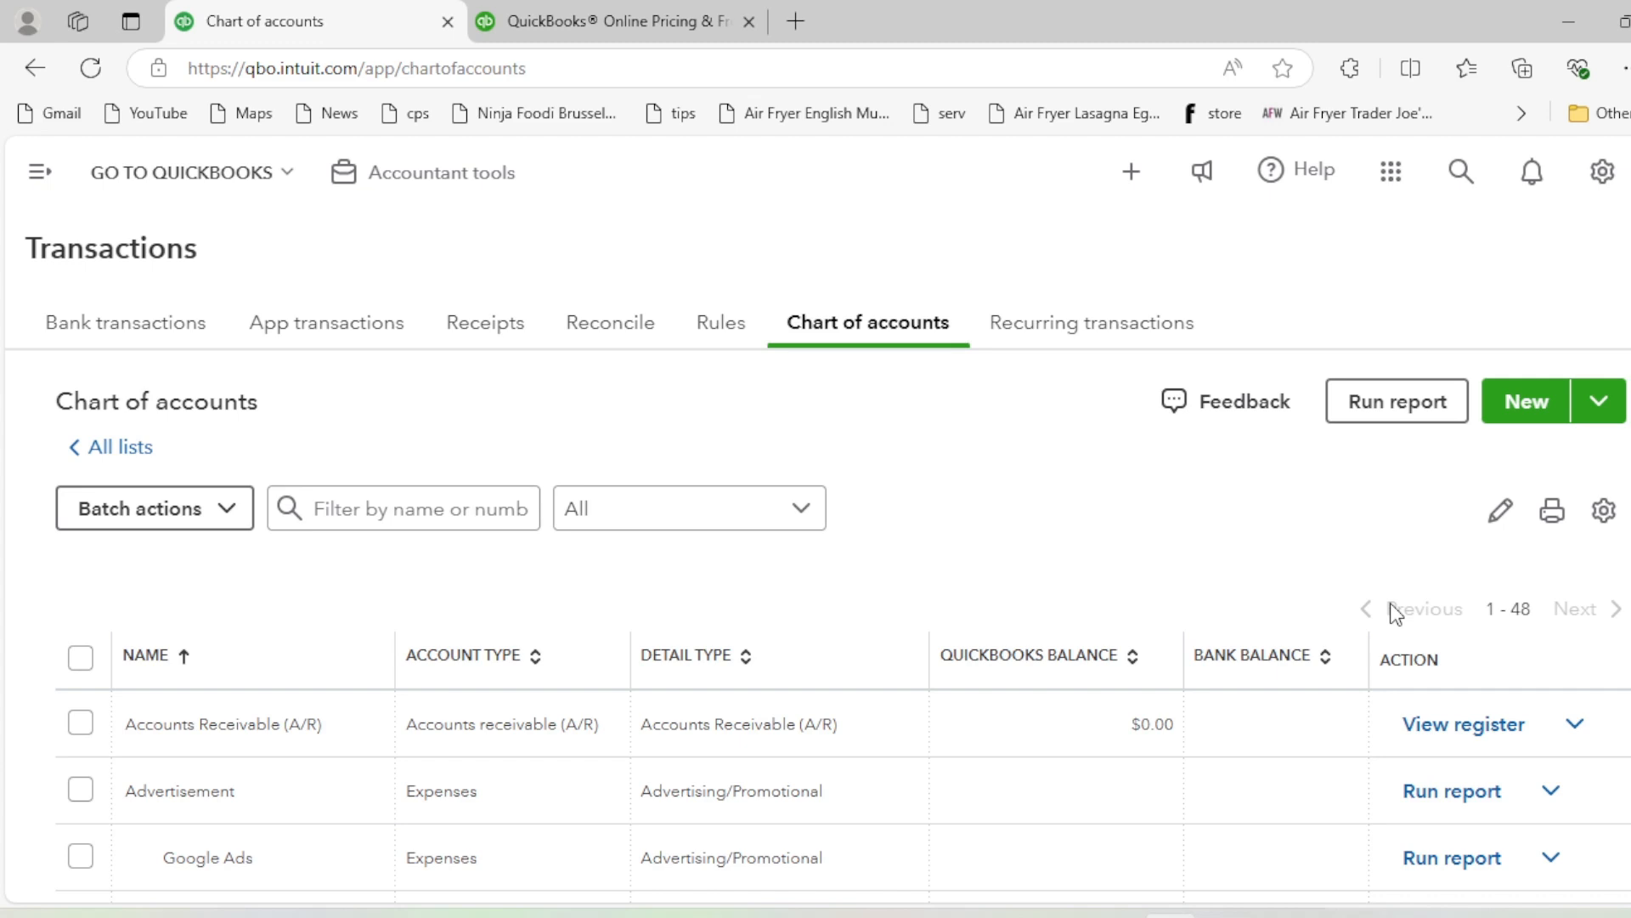
Start another new account and name it Website Ads
click(1516, 403)
click(1159, 291)
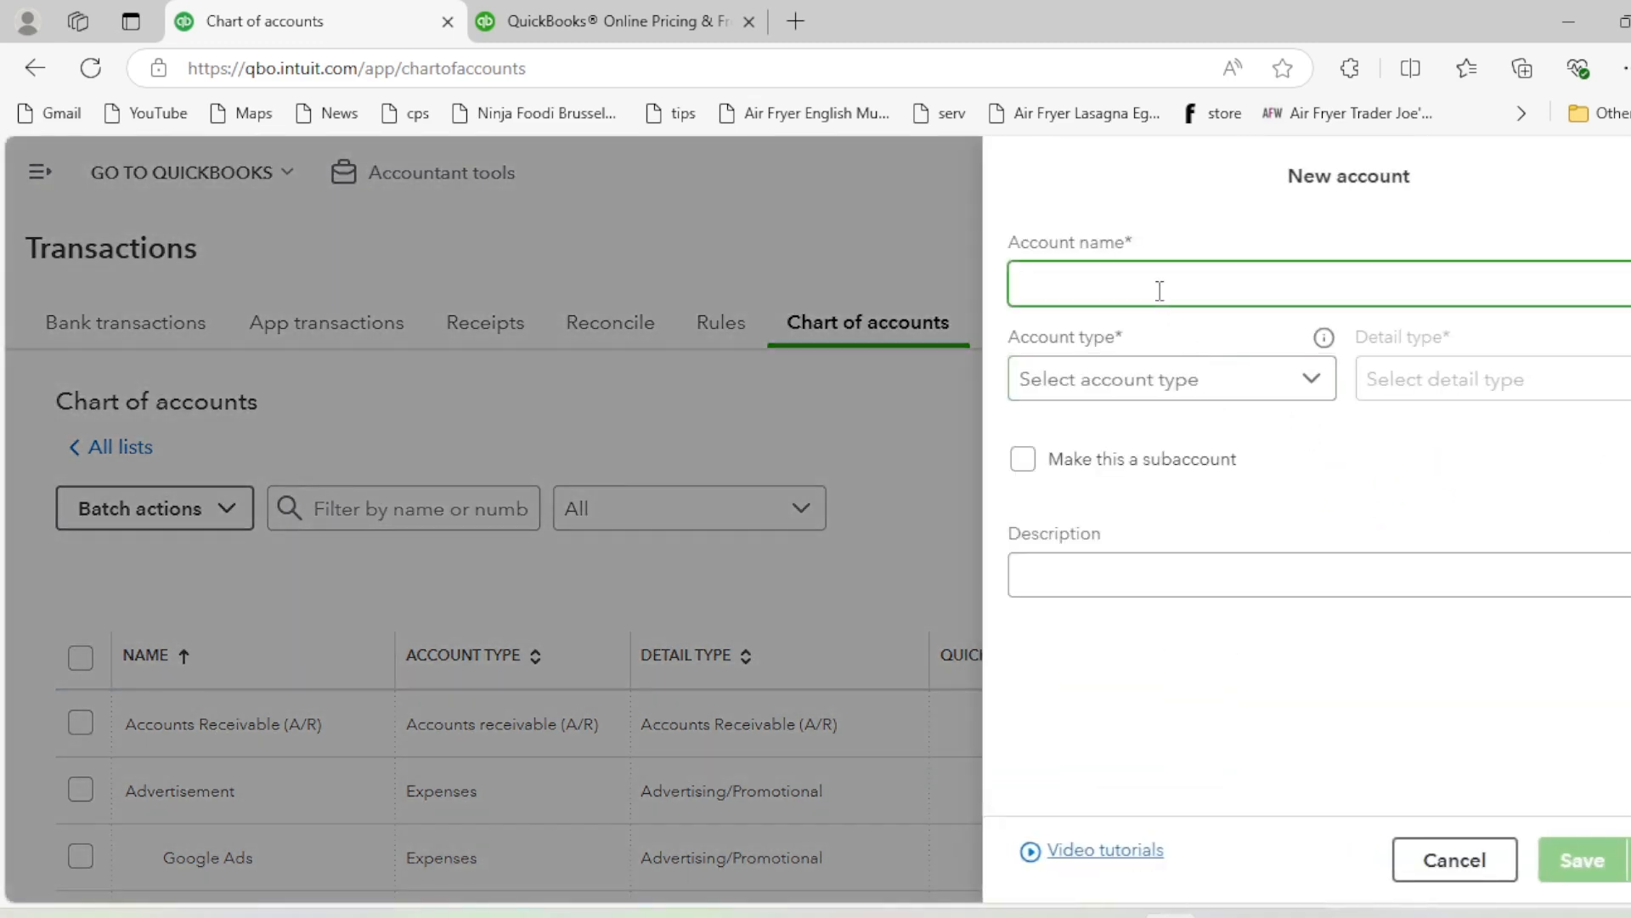
text(Website Ads)
key(Tab)
Set the Website Ads account type to Expenses with the Advertising/Promotional detail type
click(1120, 378)
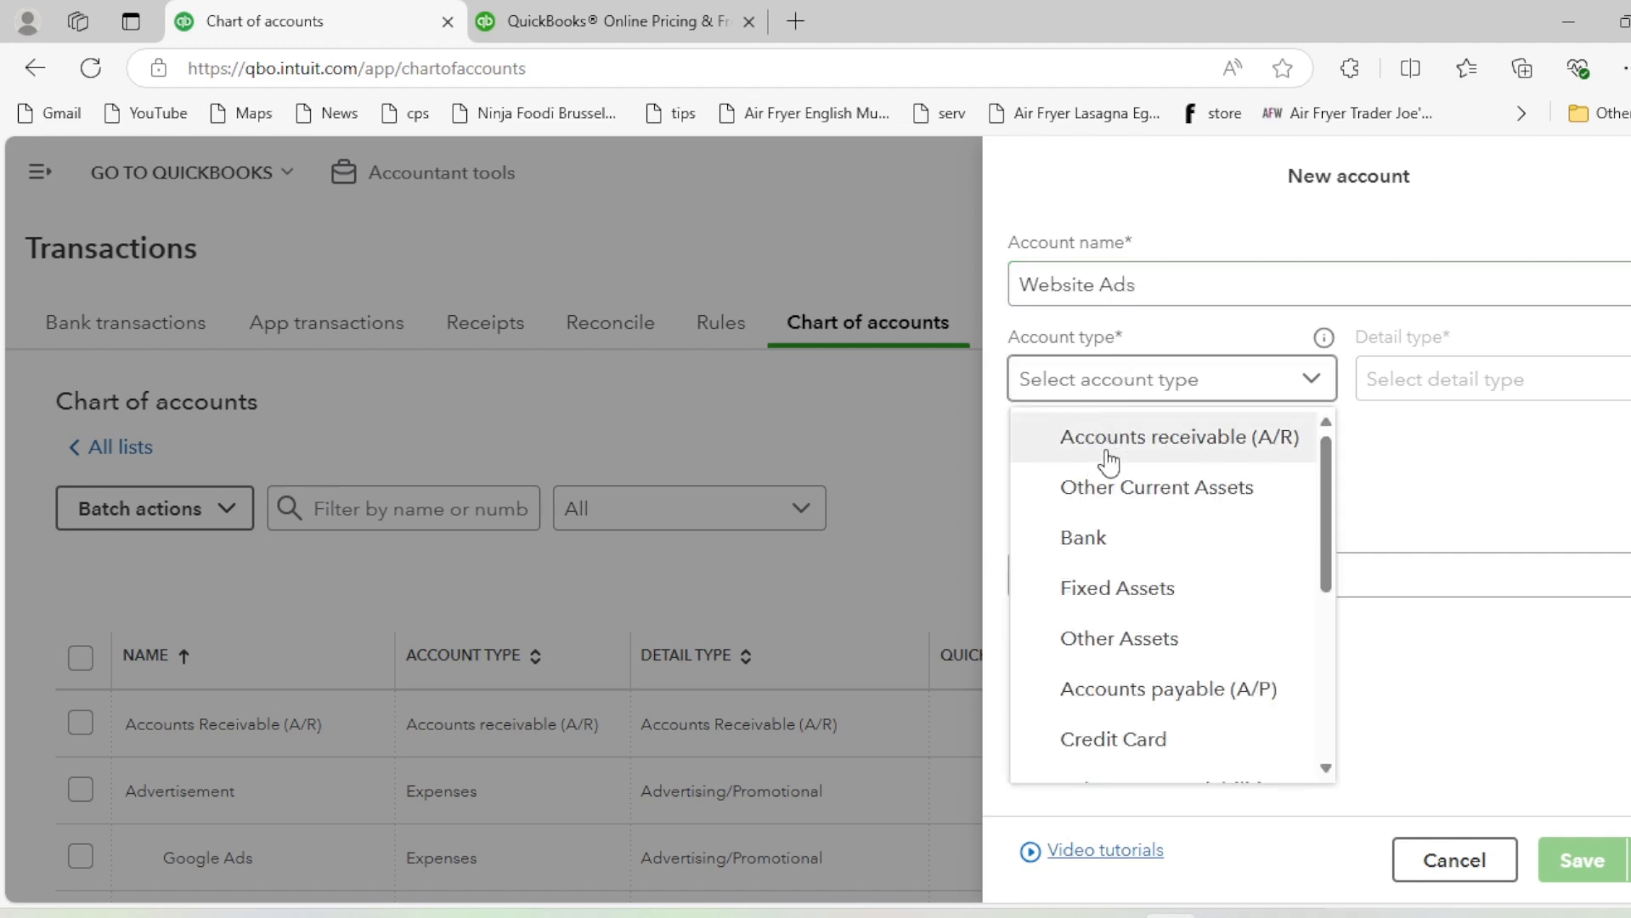
scroll(1109, 463, down, 5)
click(1185, 699)
click(1453, 395)
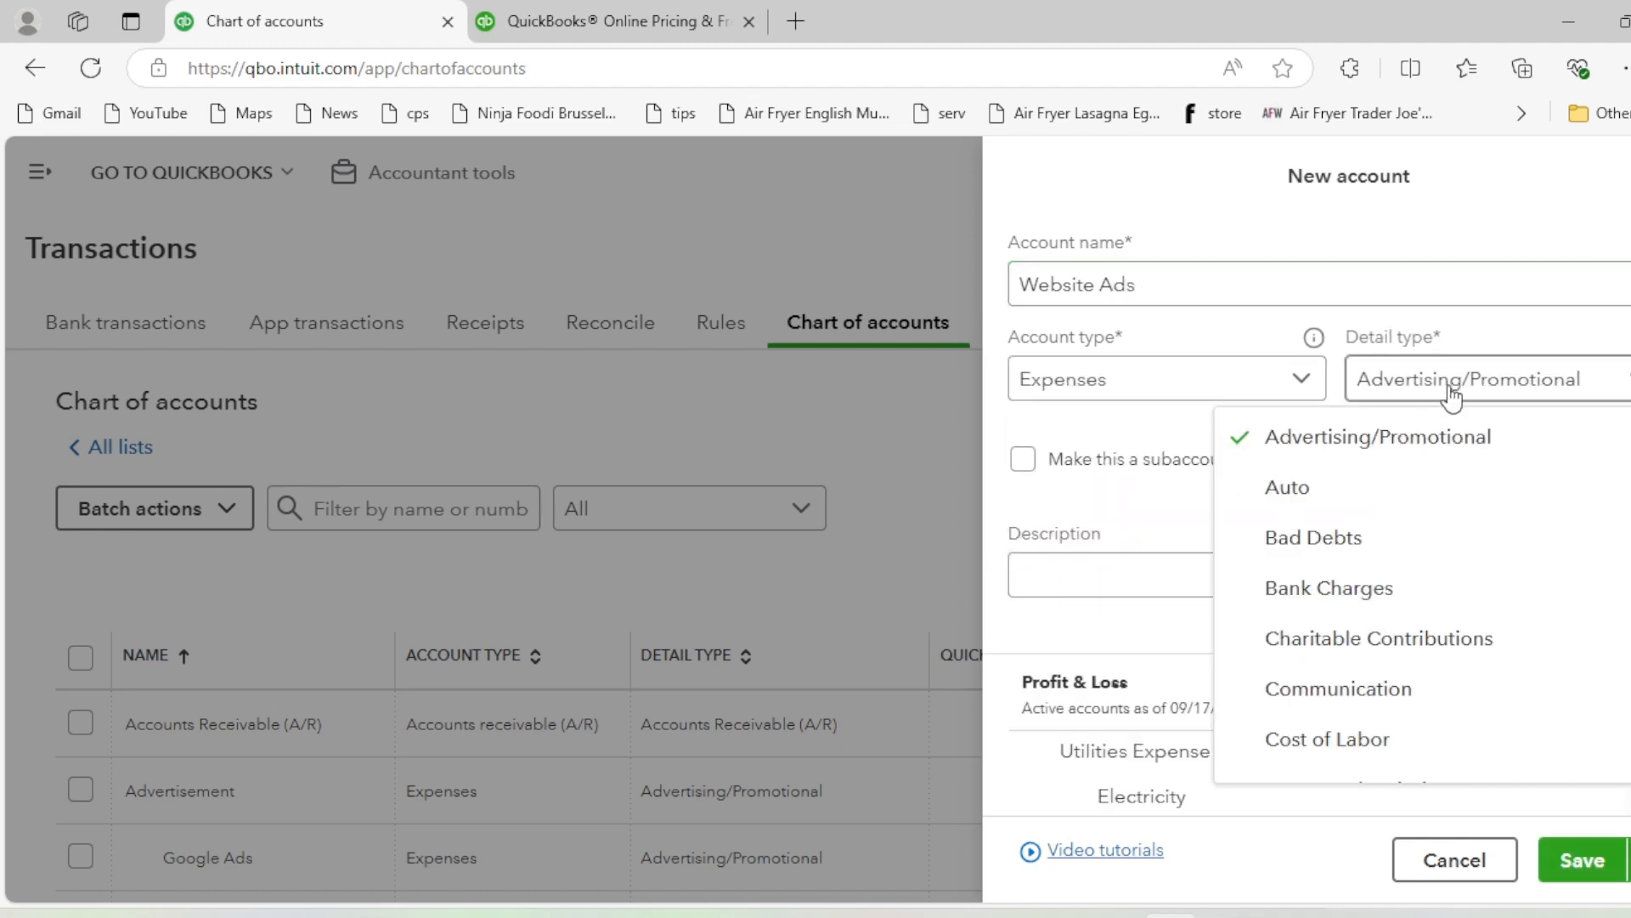
Make Website Ads a subaccount of Advertisement and save it
click(1033, 463)
click(1071, 548)
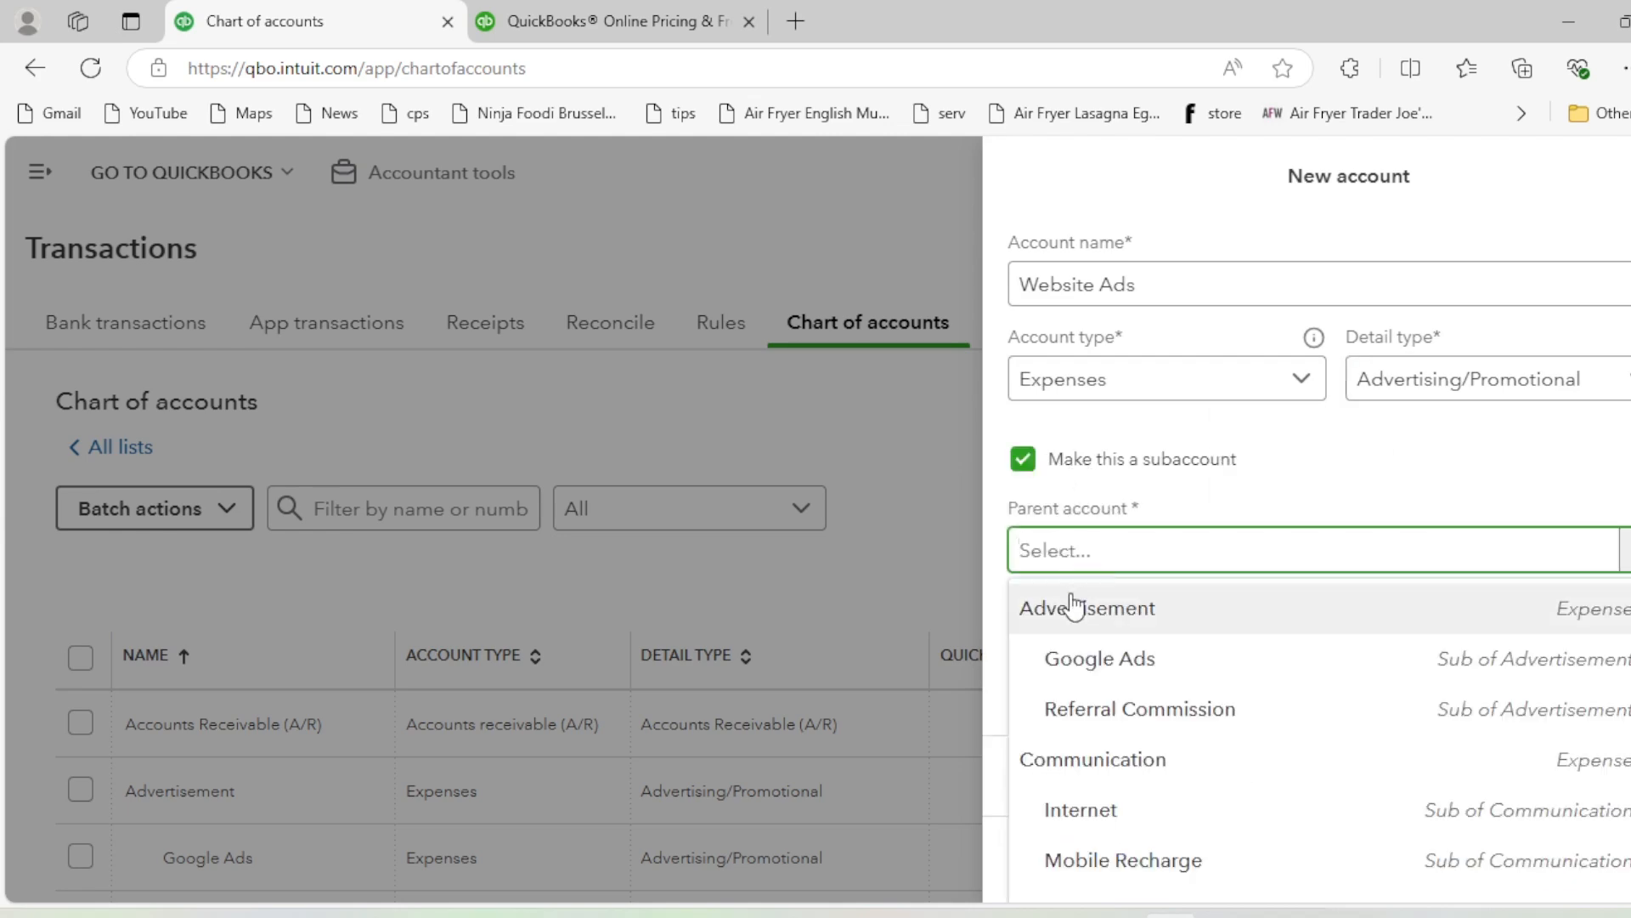
click(1075, 608)
click(1579, 859)
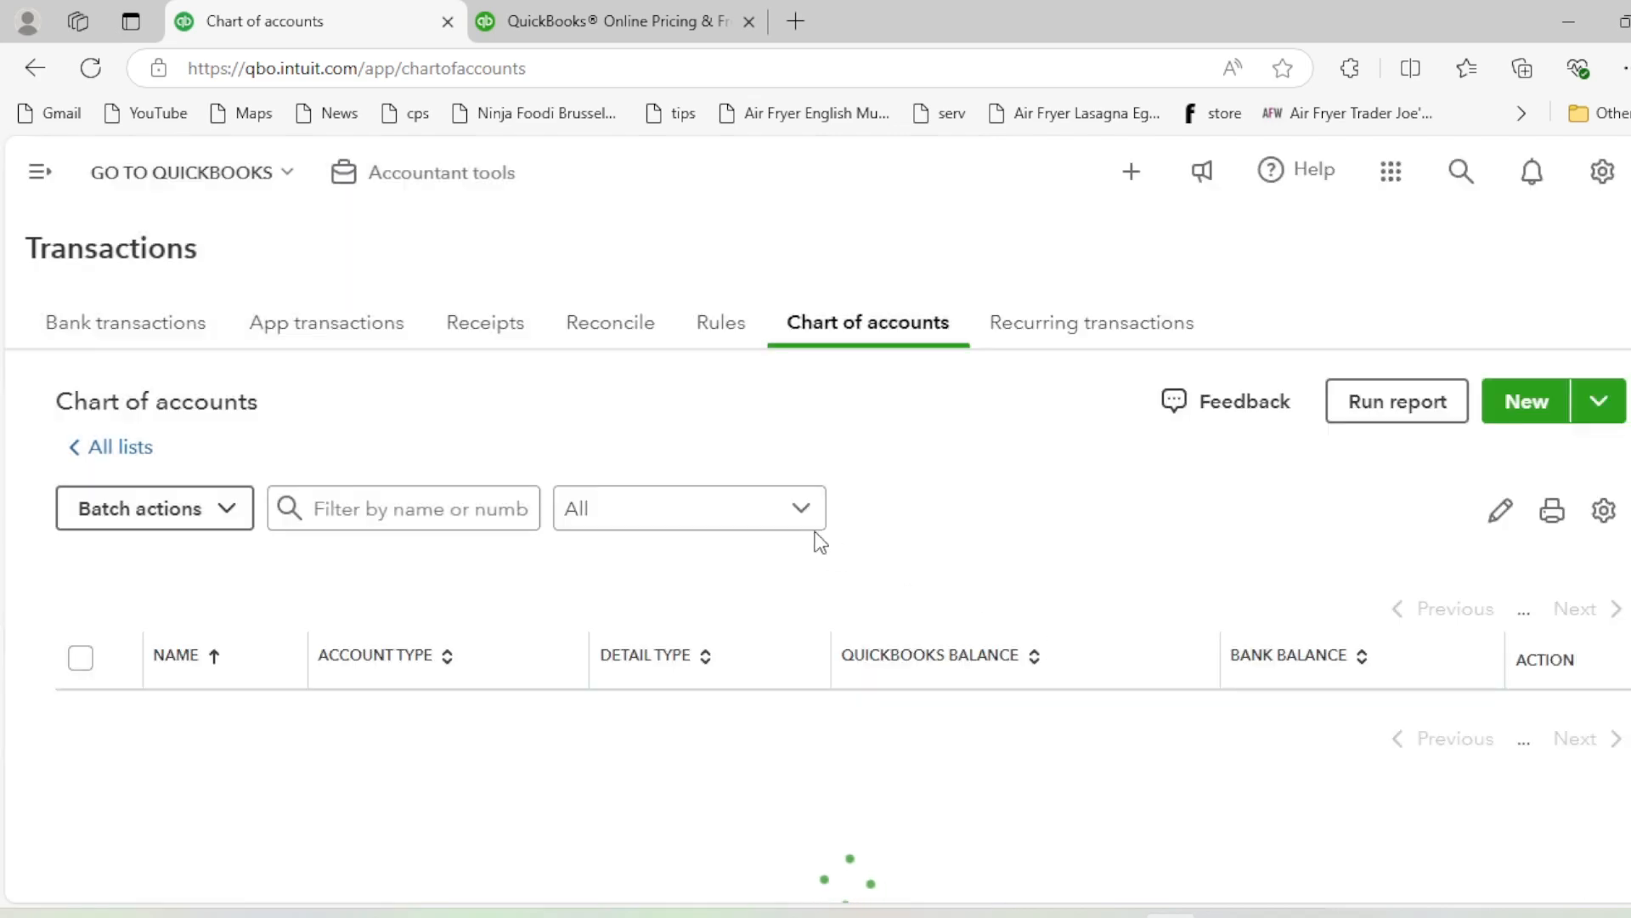
Review the whole chart of accounts, including the subaccounts under Advertisement
scroll(575, 590, down, 20)
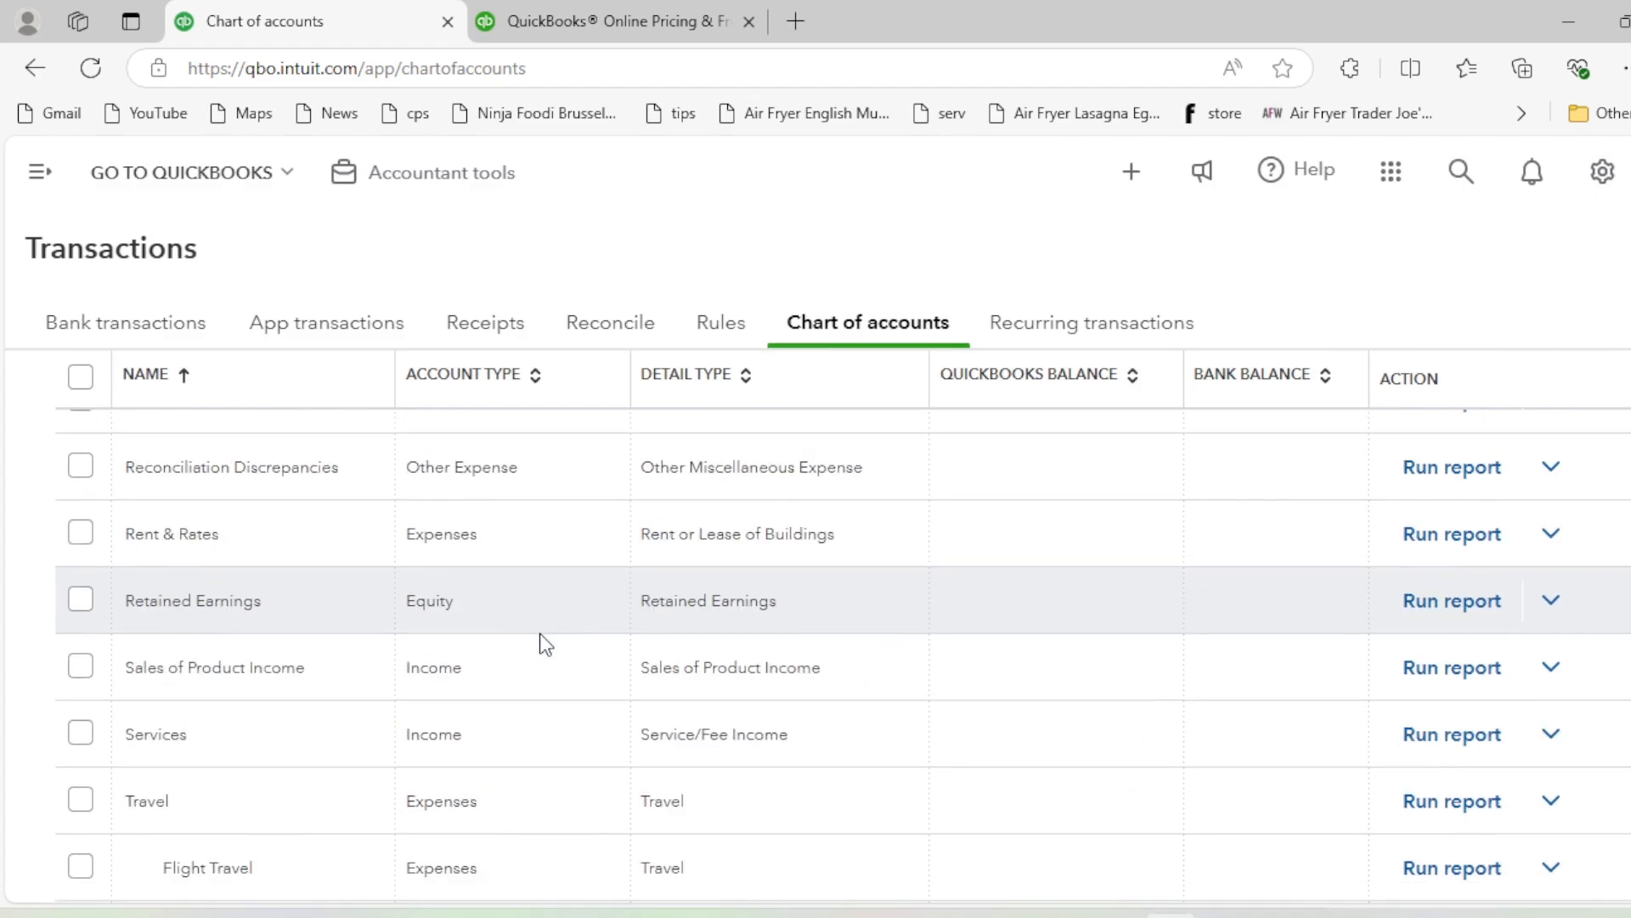
scroll(527, 638, down, 8)
scroll(435, 666, down, 3)
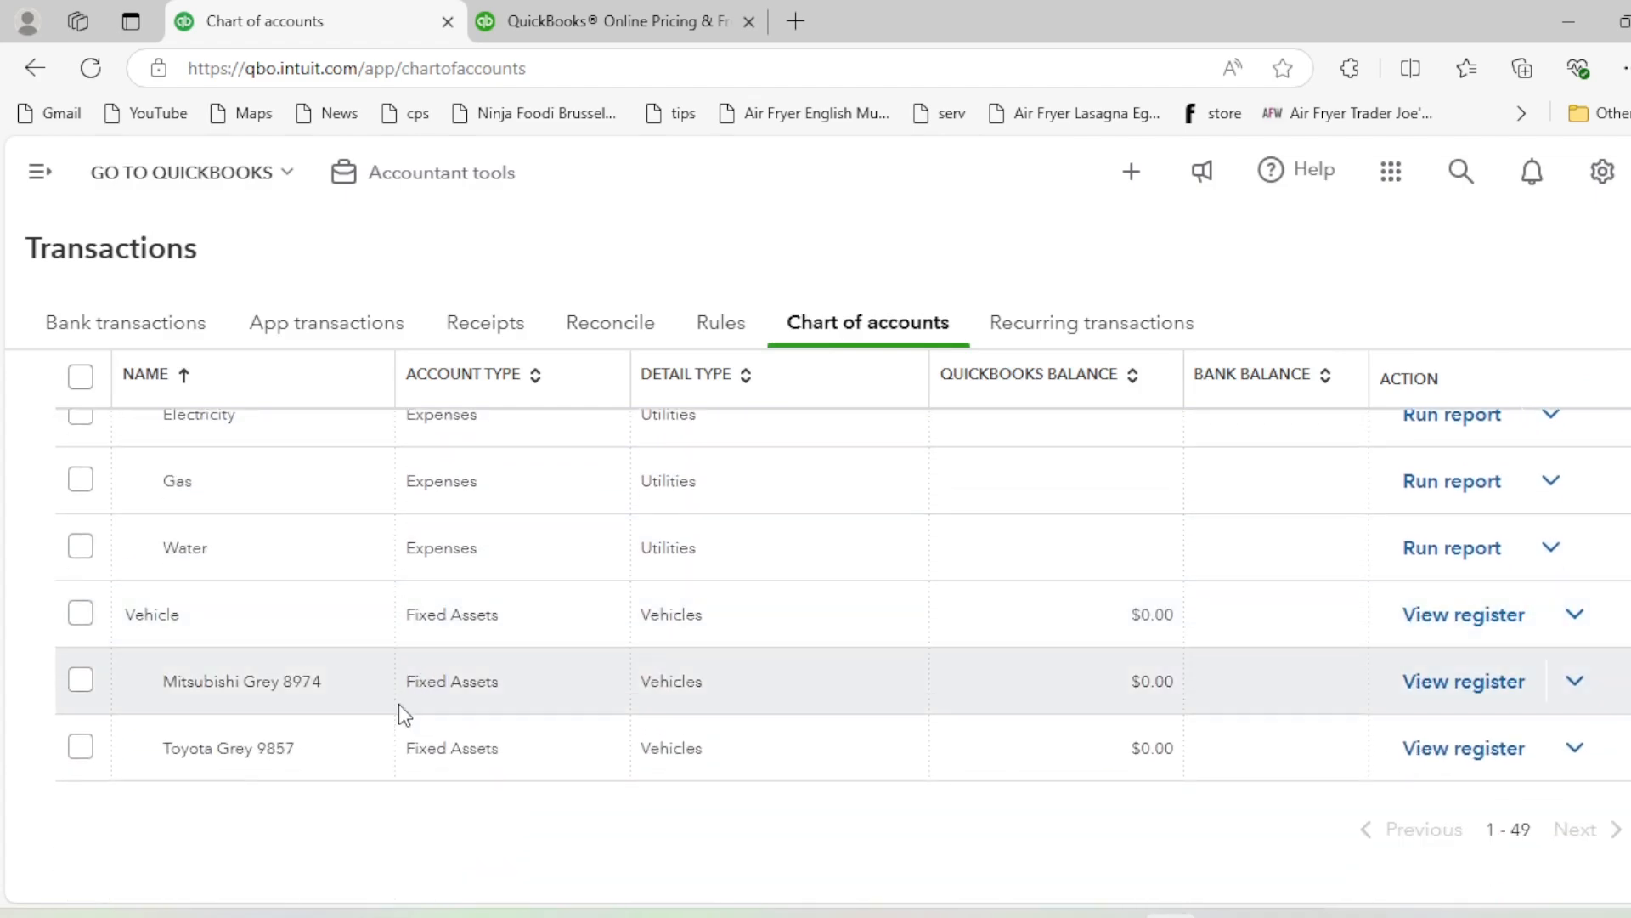
scroll(399, 704, up, 4)
scroll(399, 704, up, 3)
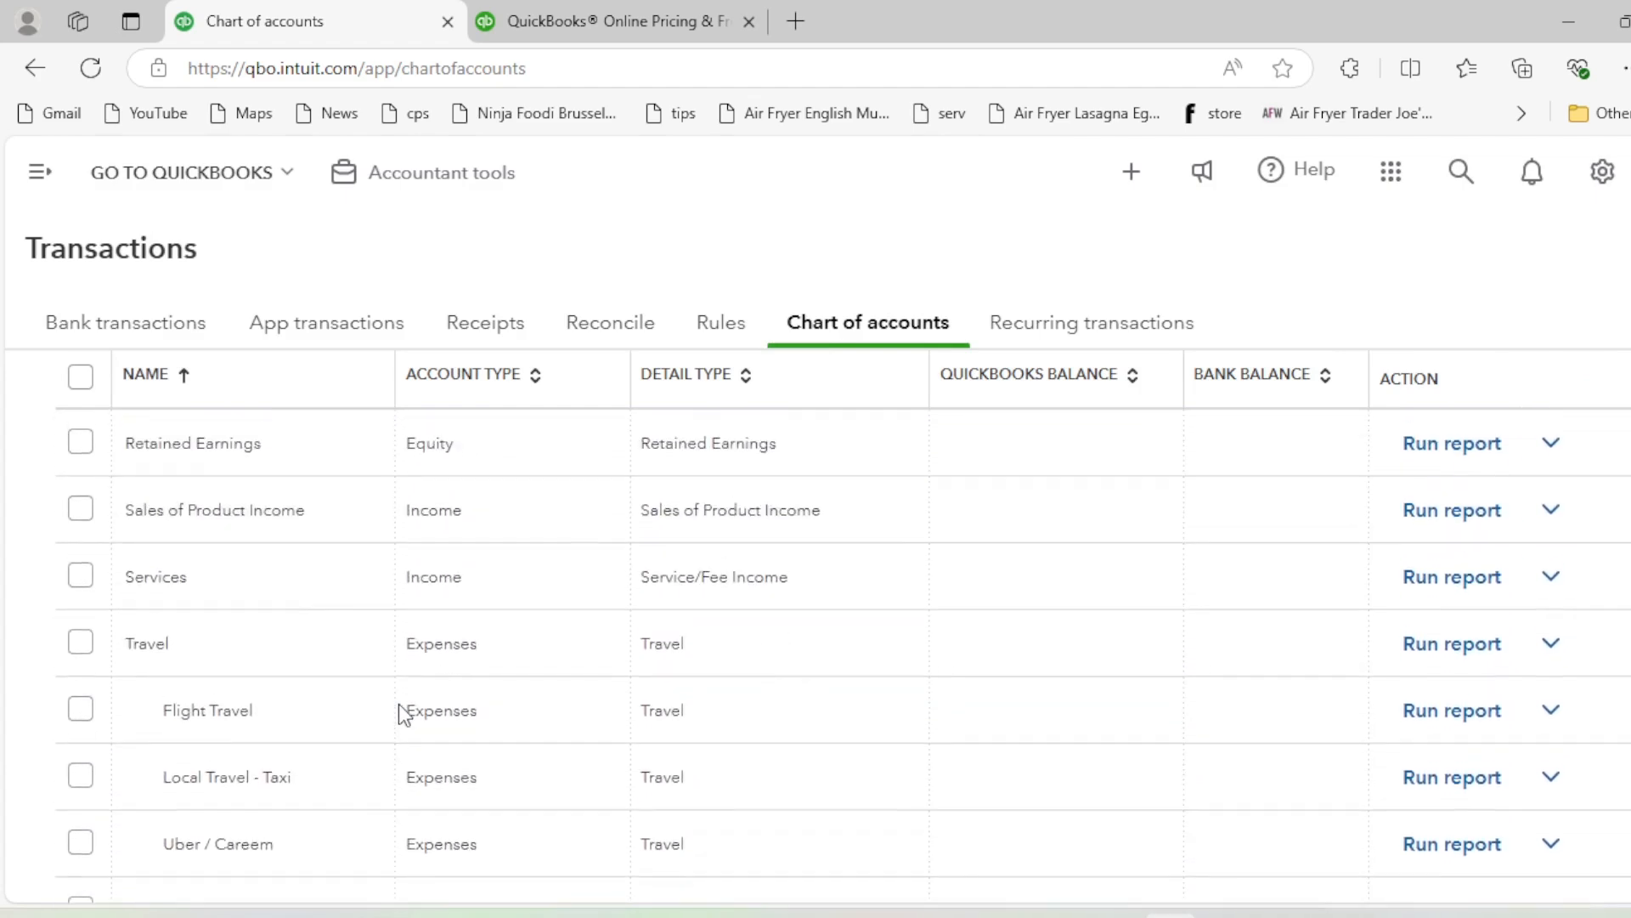
scroll(399, 714, up, 10)
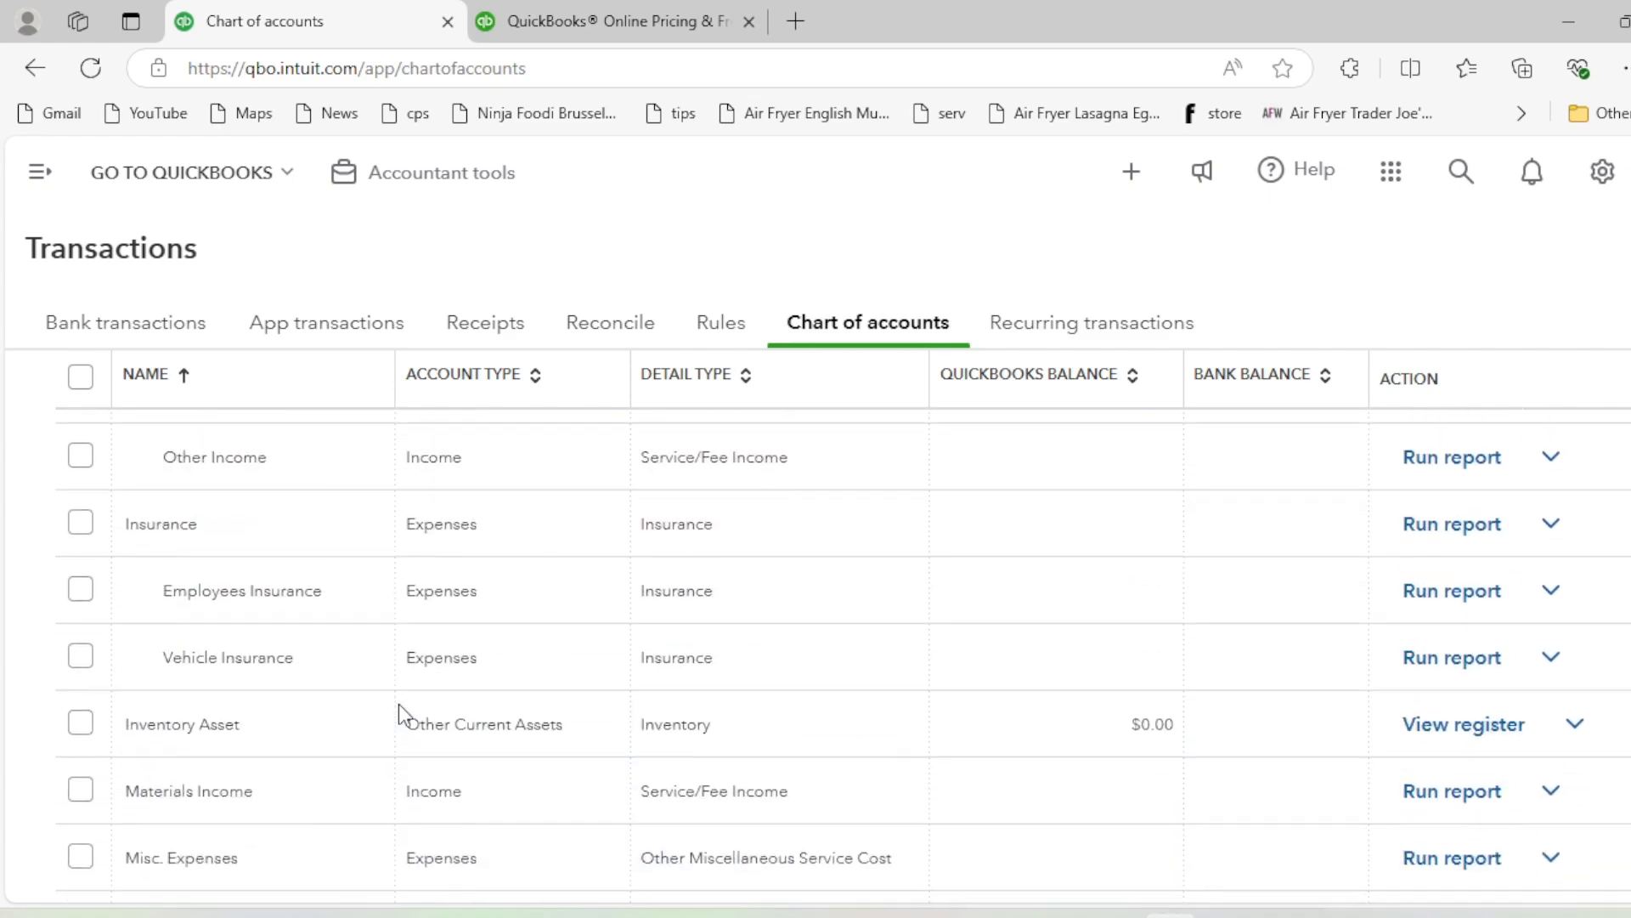
scroll(398, 703, up, 10)
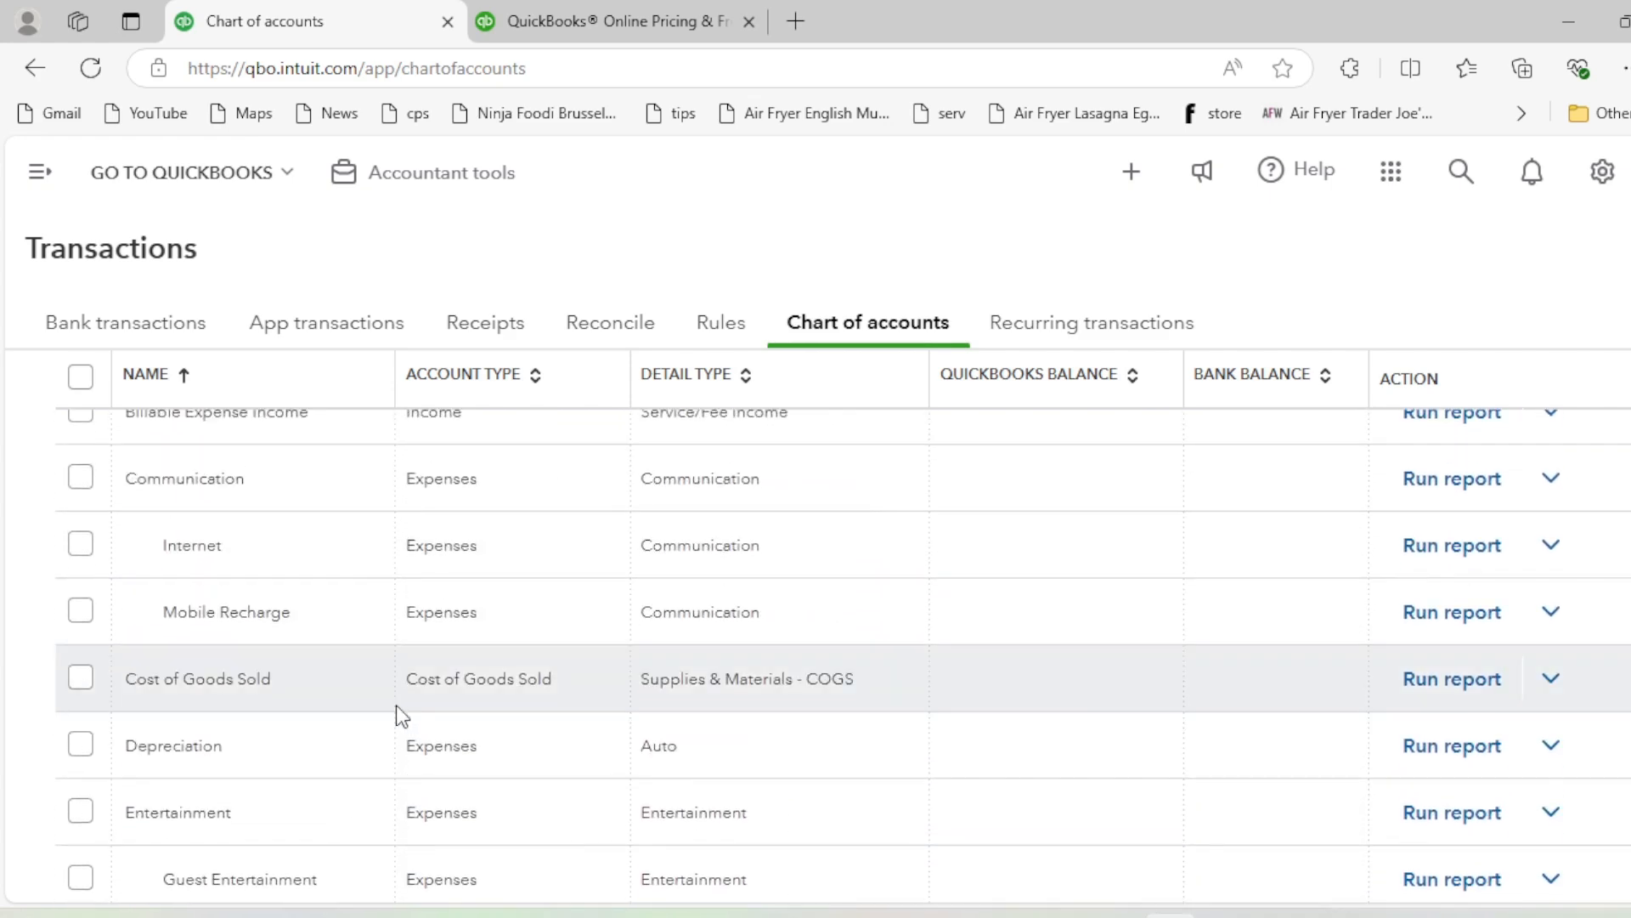
scroll(396, 706, up, 8)
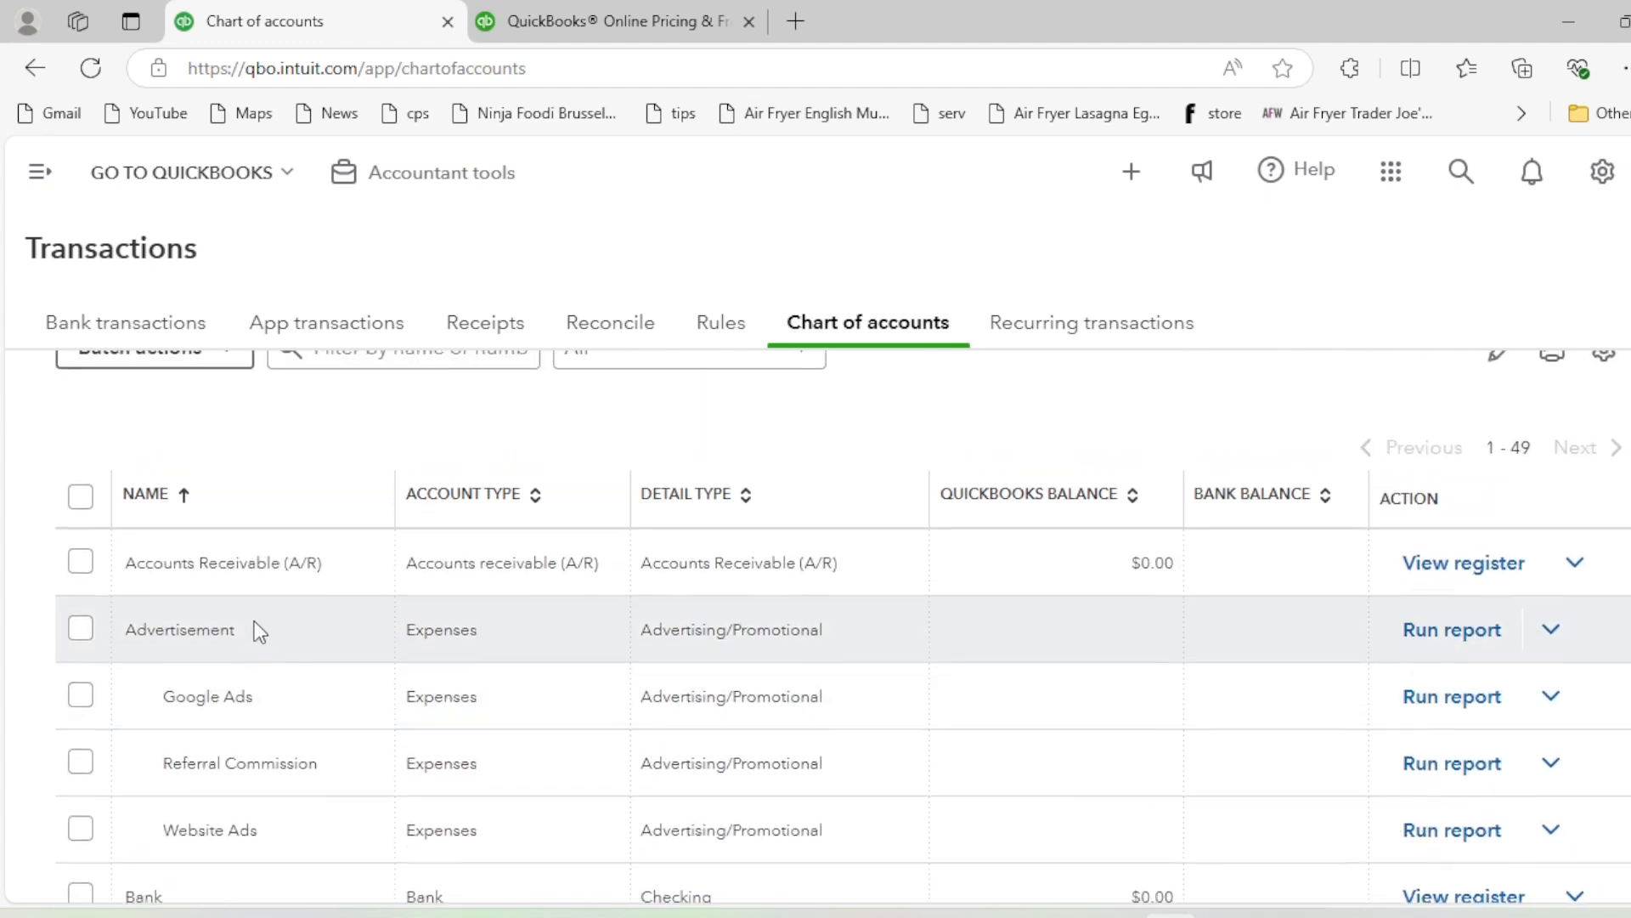
scroll(212, 578, down, 3)
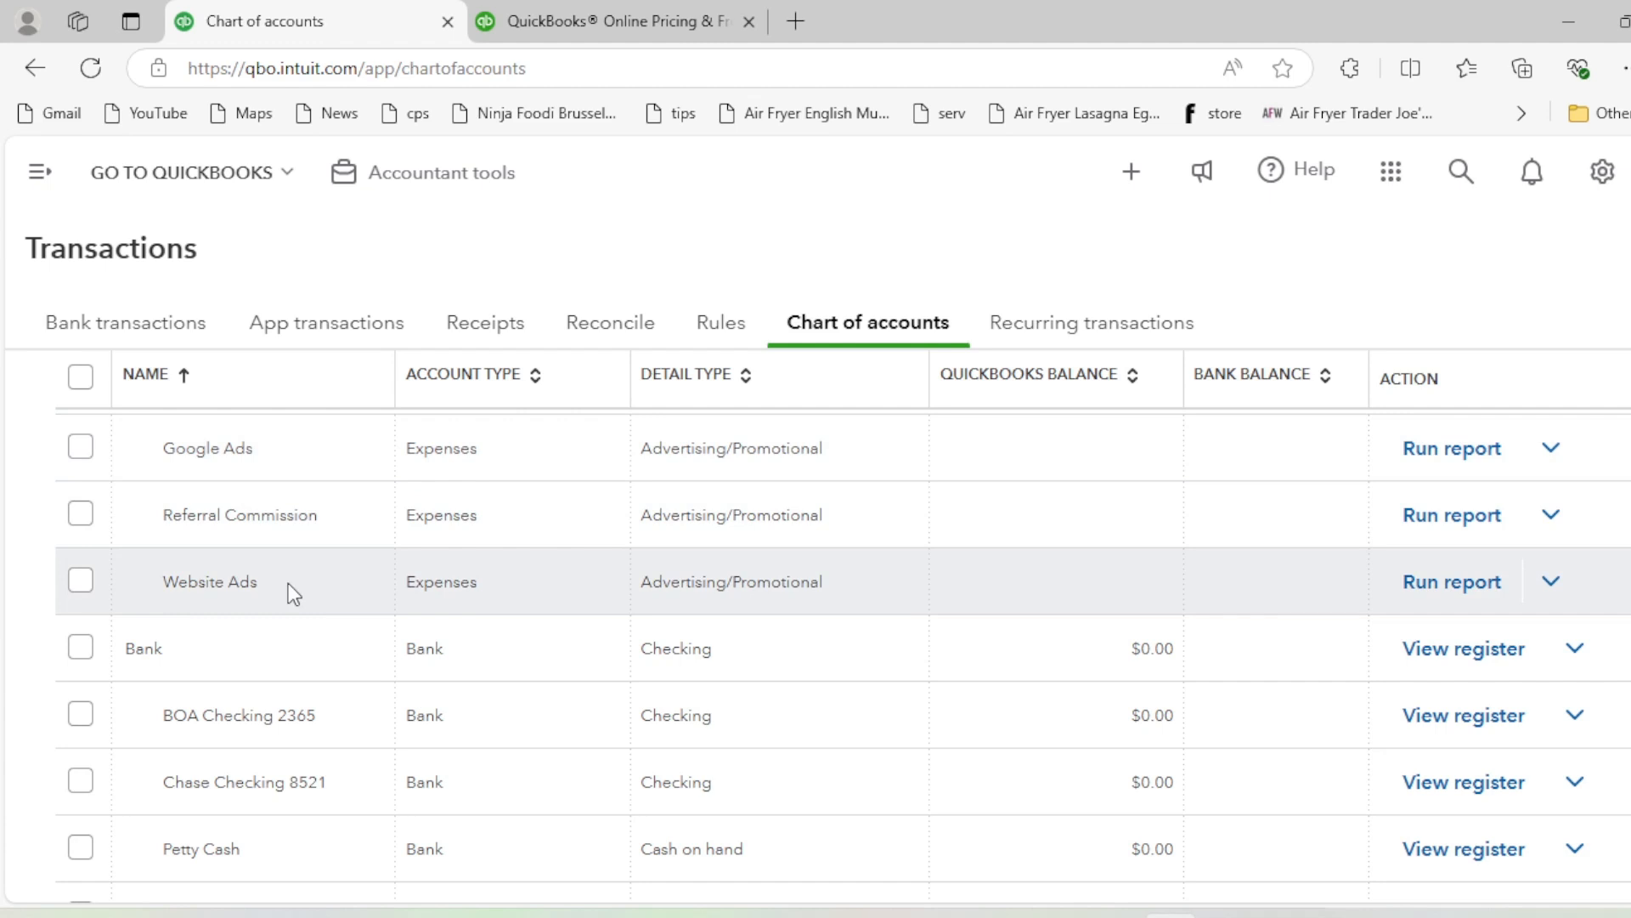
scroll(1251, 669, up, 3)
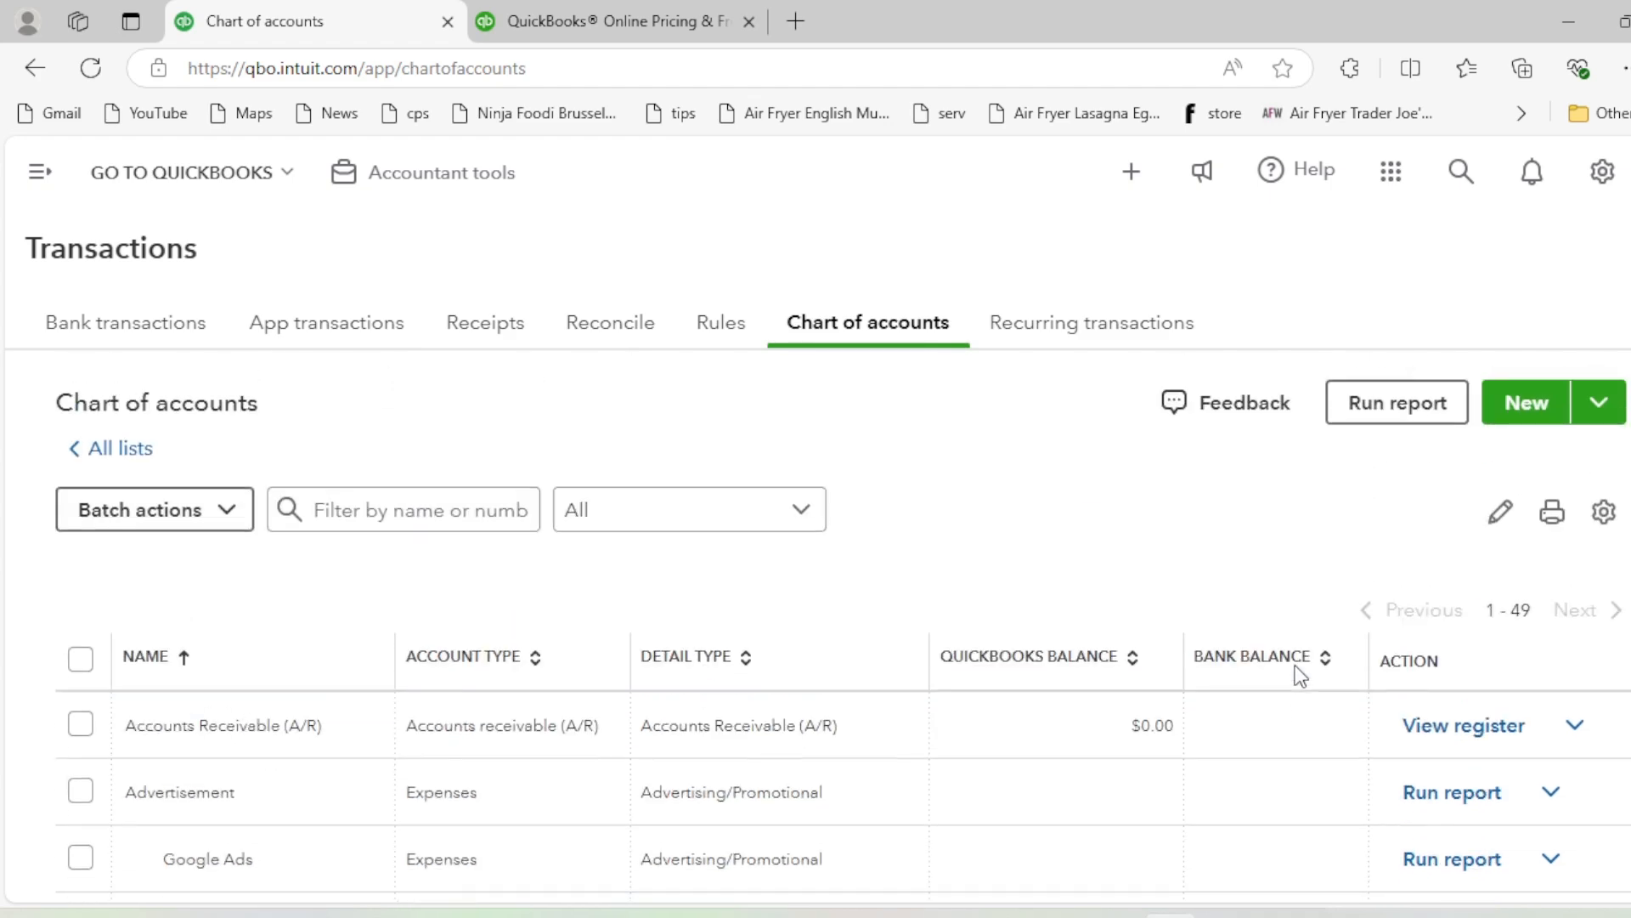
Start another new account and name it Vehicle Rental
click(1526, 401)
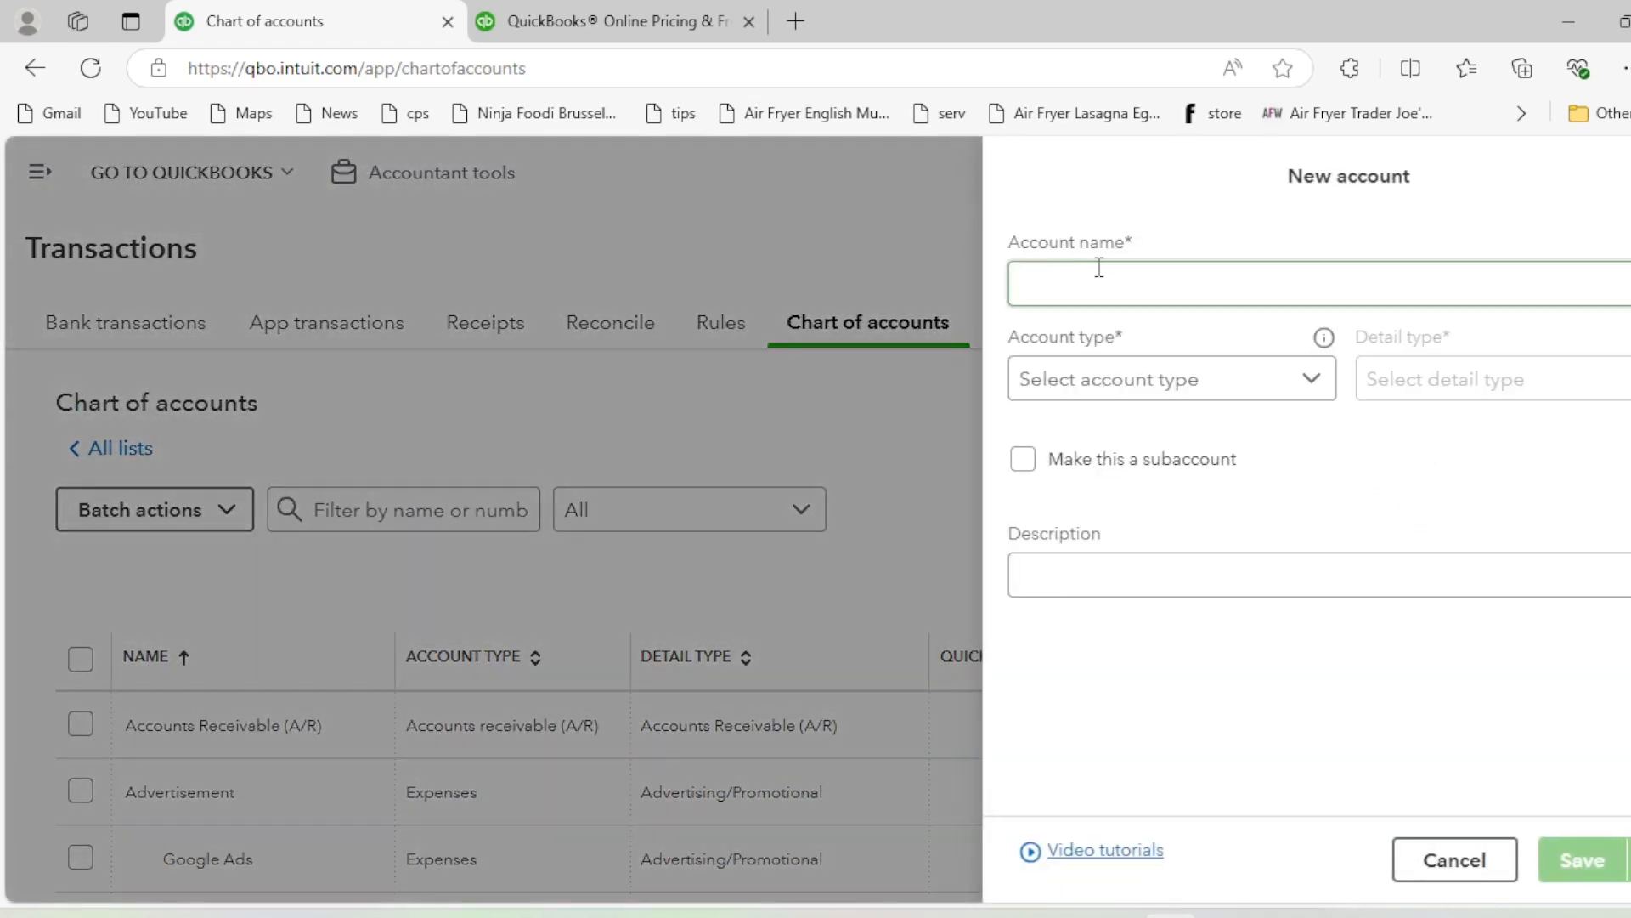
click(1098, 270)
text(Ve)
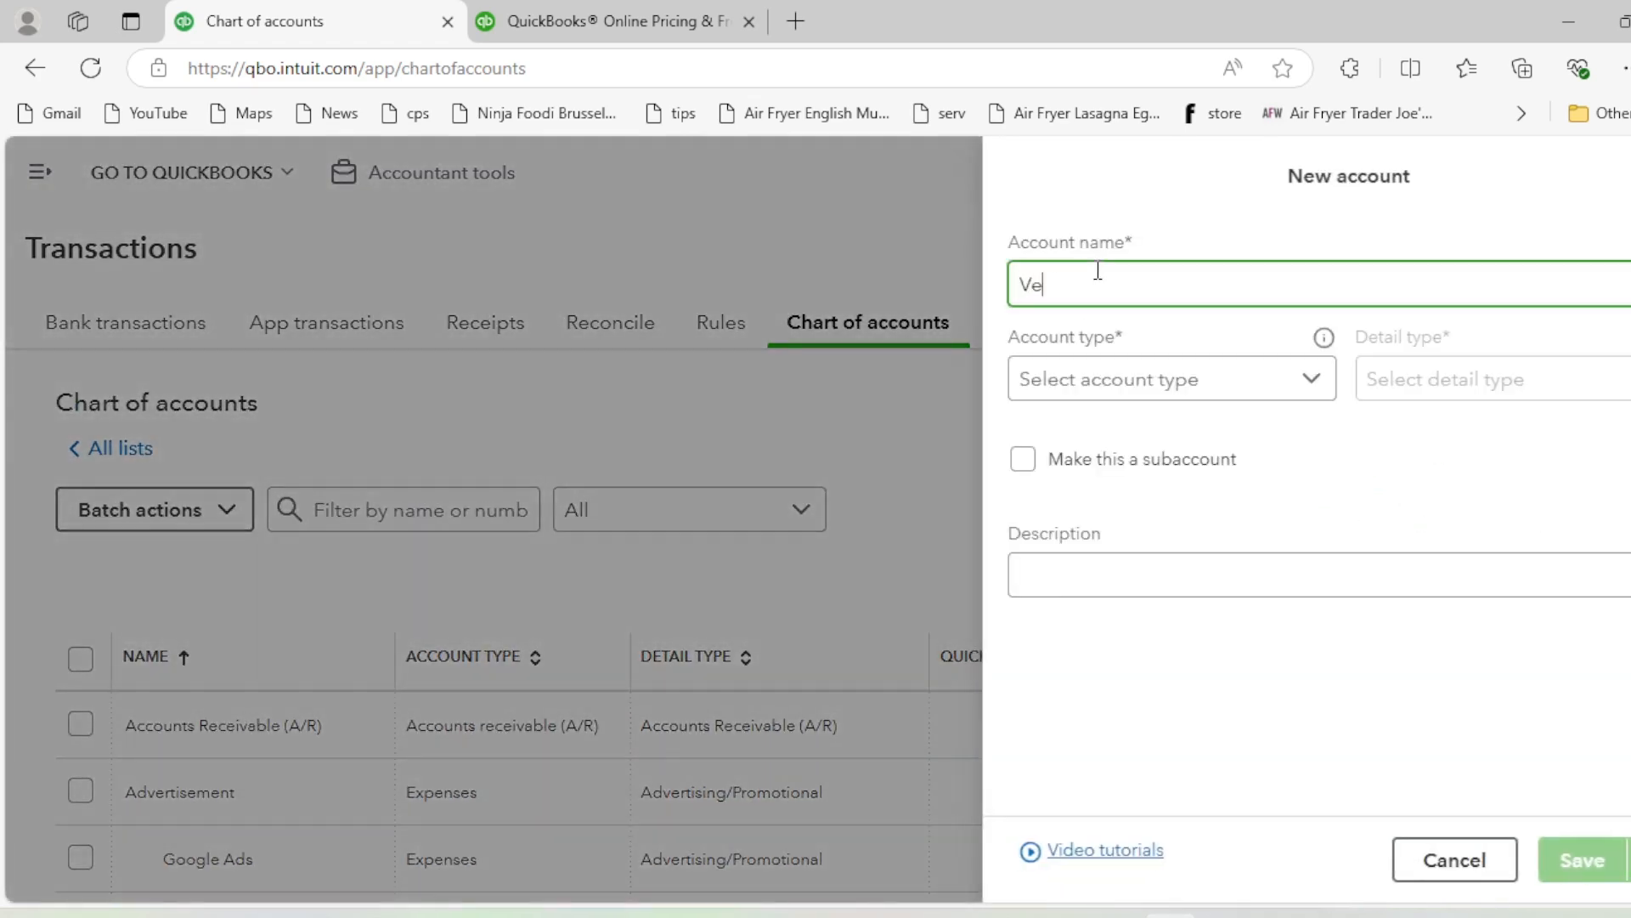
text(hicle Rental)
Set the Vehicle Rental account type to Expenses and its detail type to Auto
click(1117, 393)
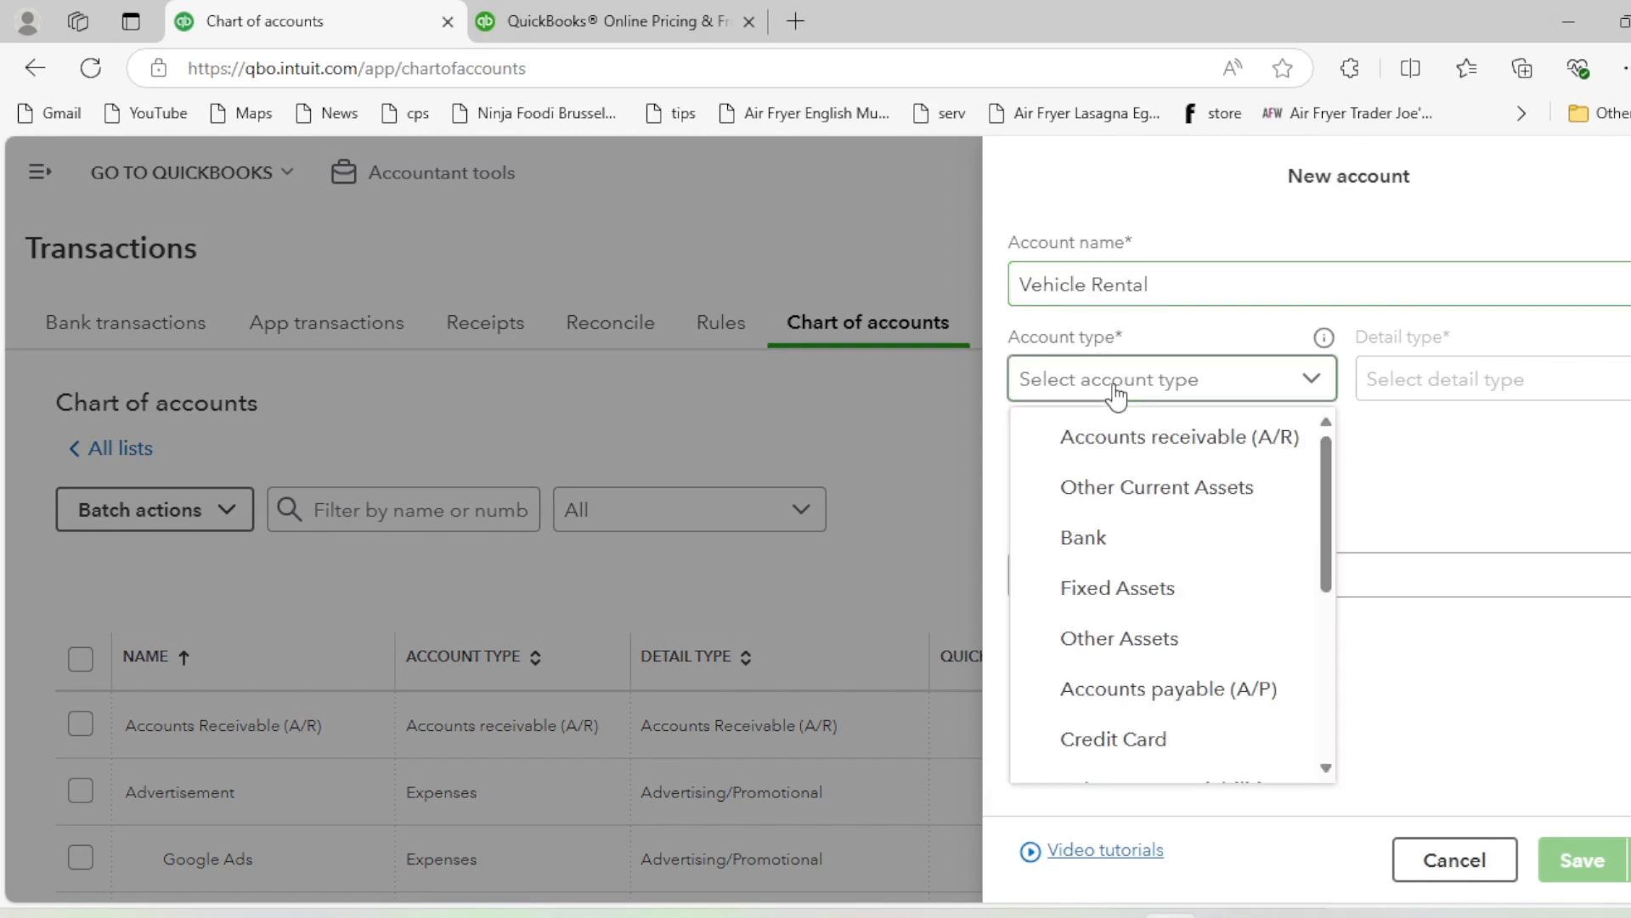
scroll(1130, 565, down, 5)
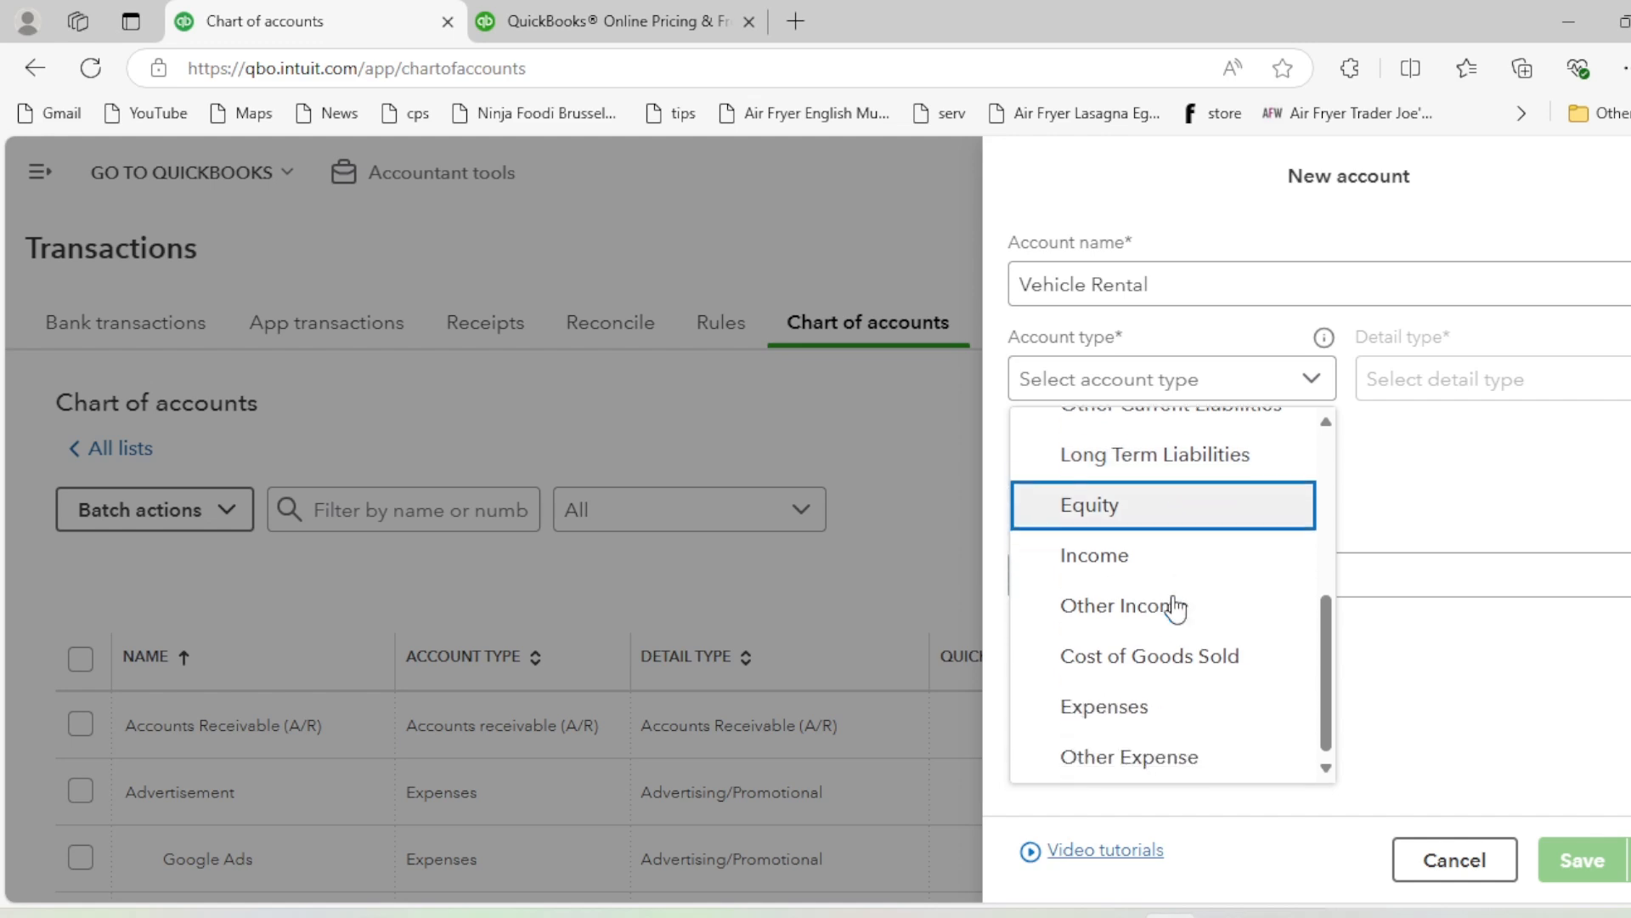
click(1162, 697)
click(1436, 395)
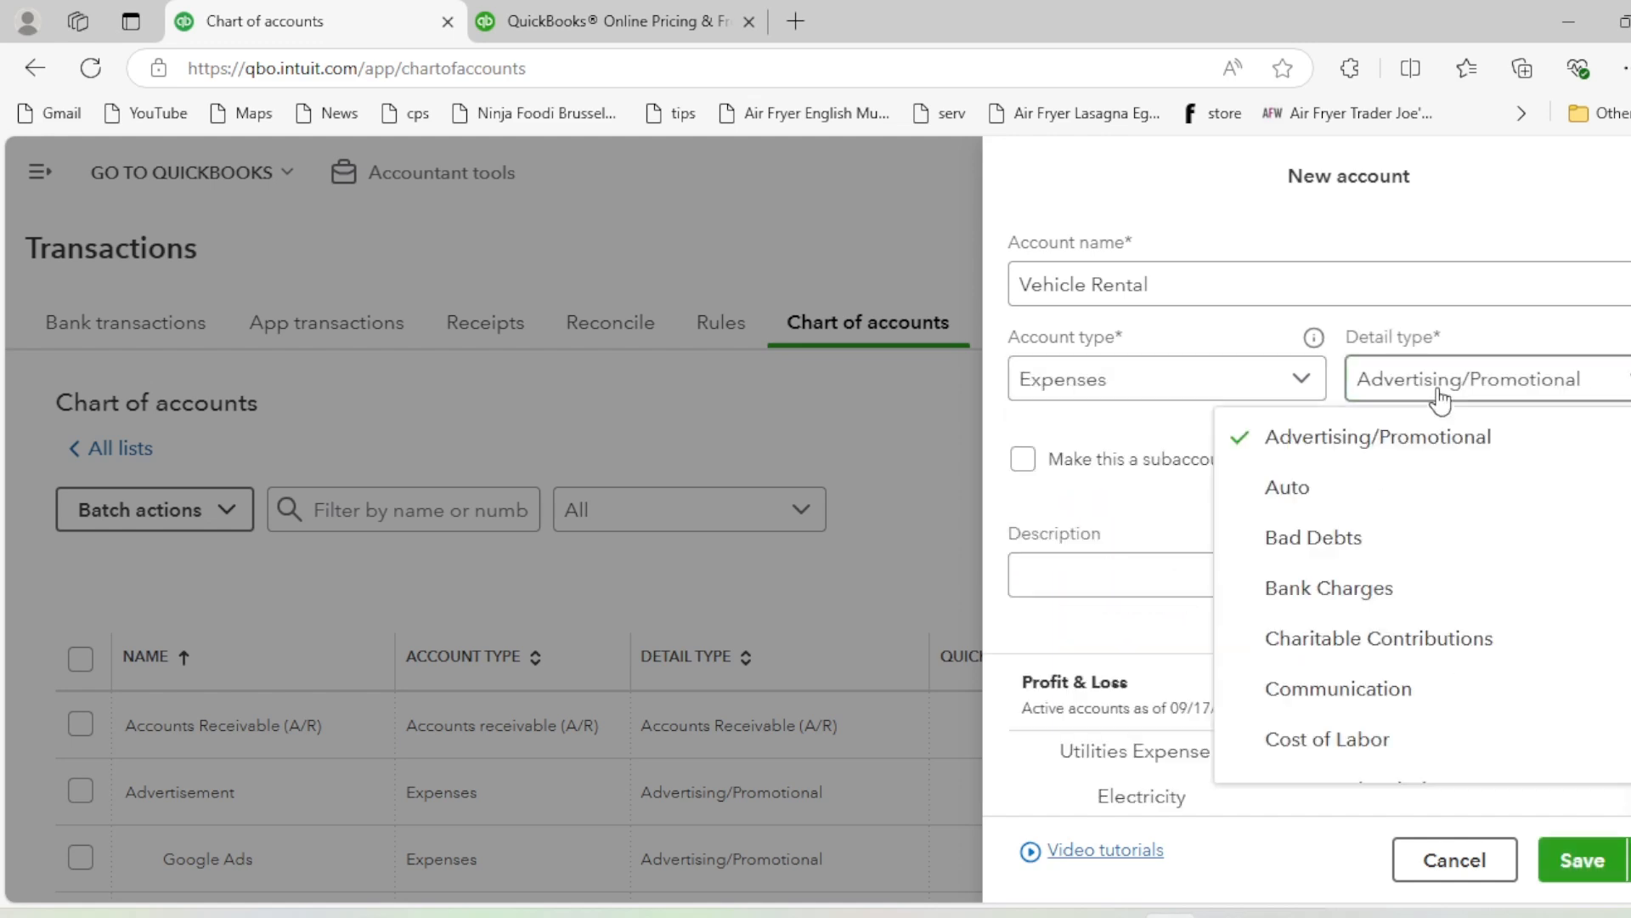
scroll(1437, 451, down, 5)
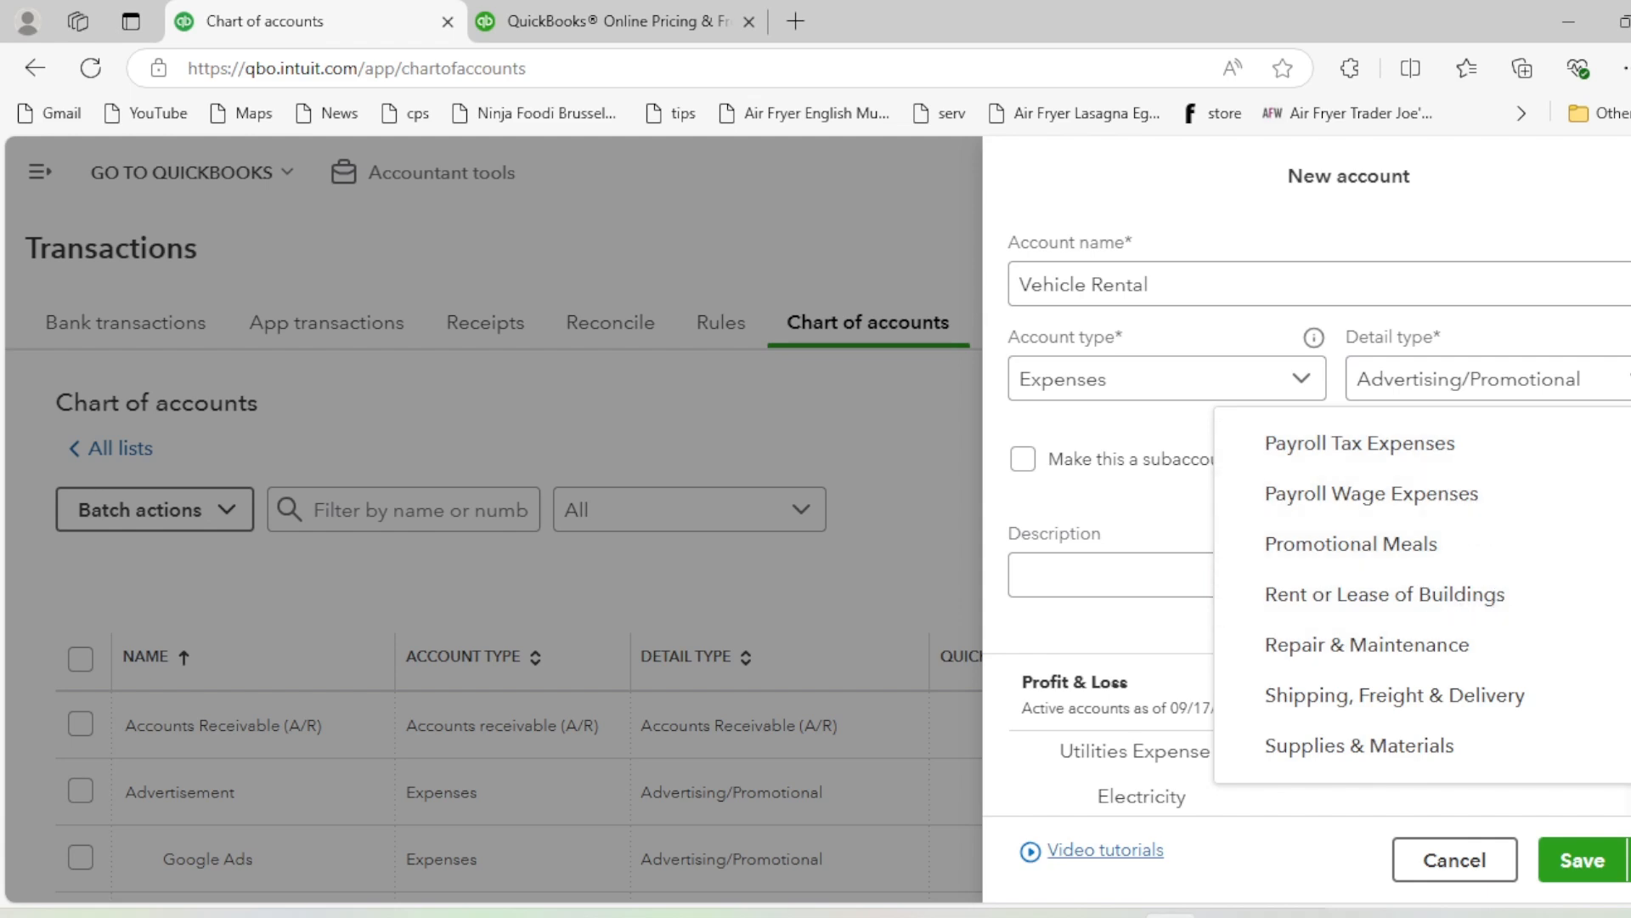
scroll(1423, 595, up, 5)
scroll(1423, 595, down, 1)
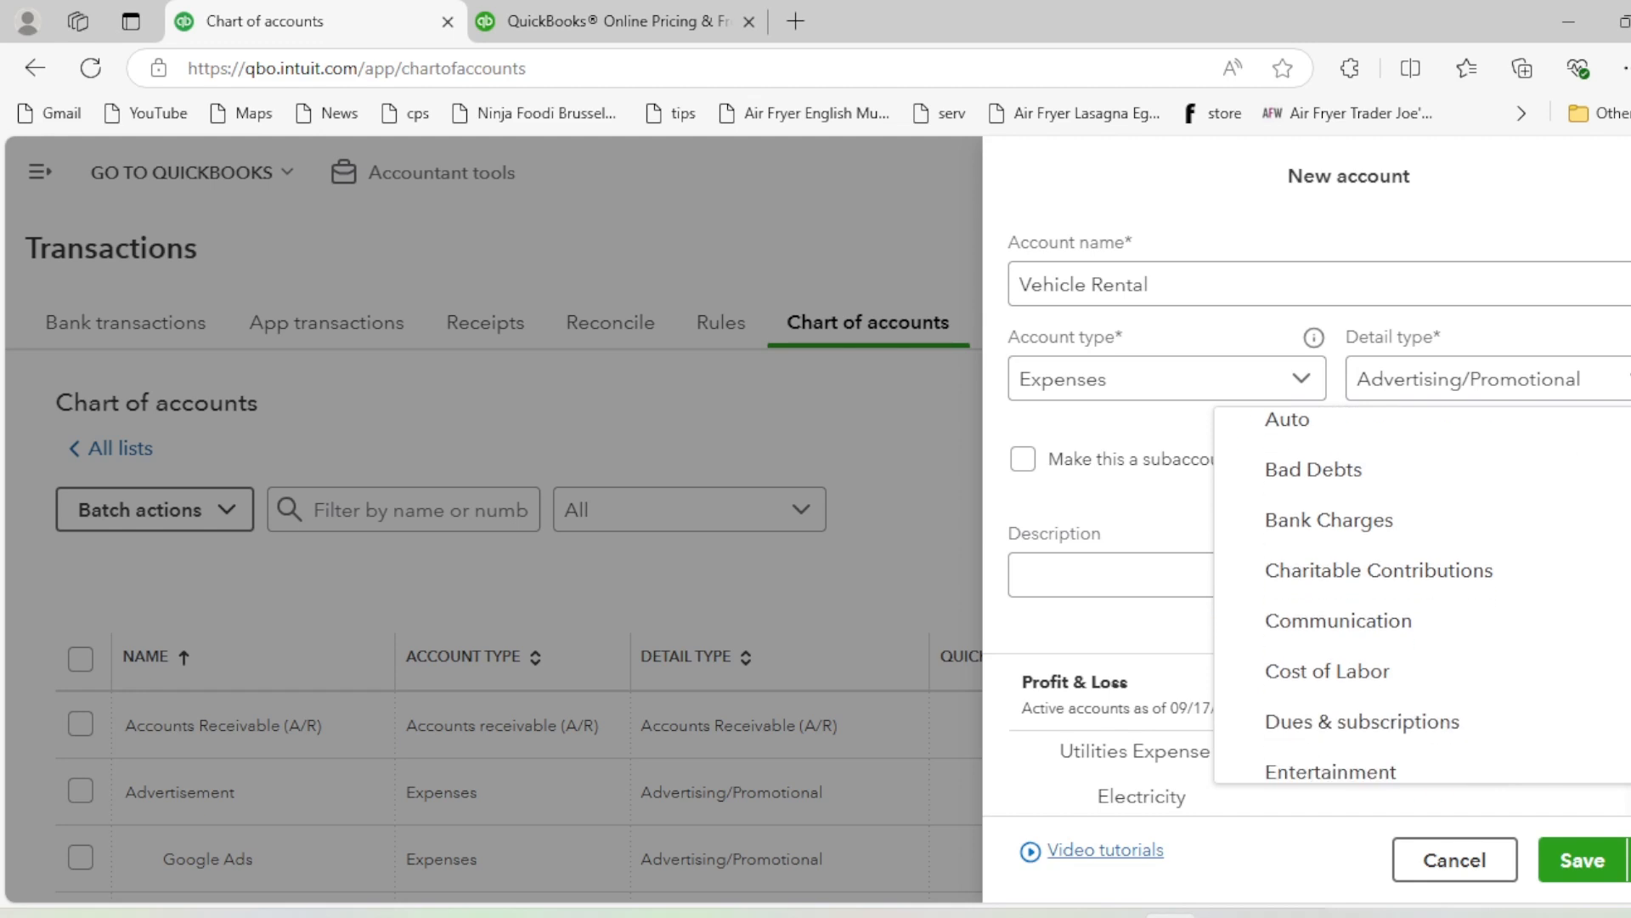
scroll(1423, 595, up, 1)
click(1327, 487)
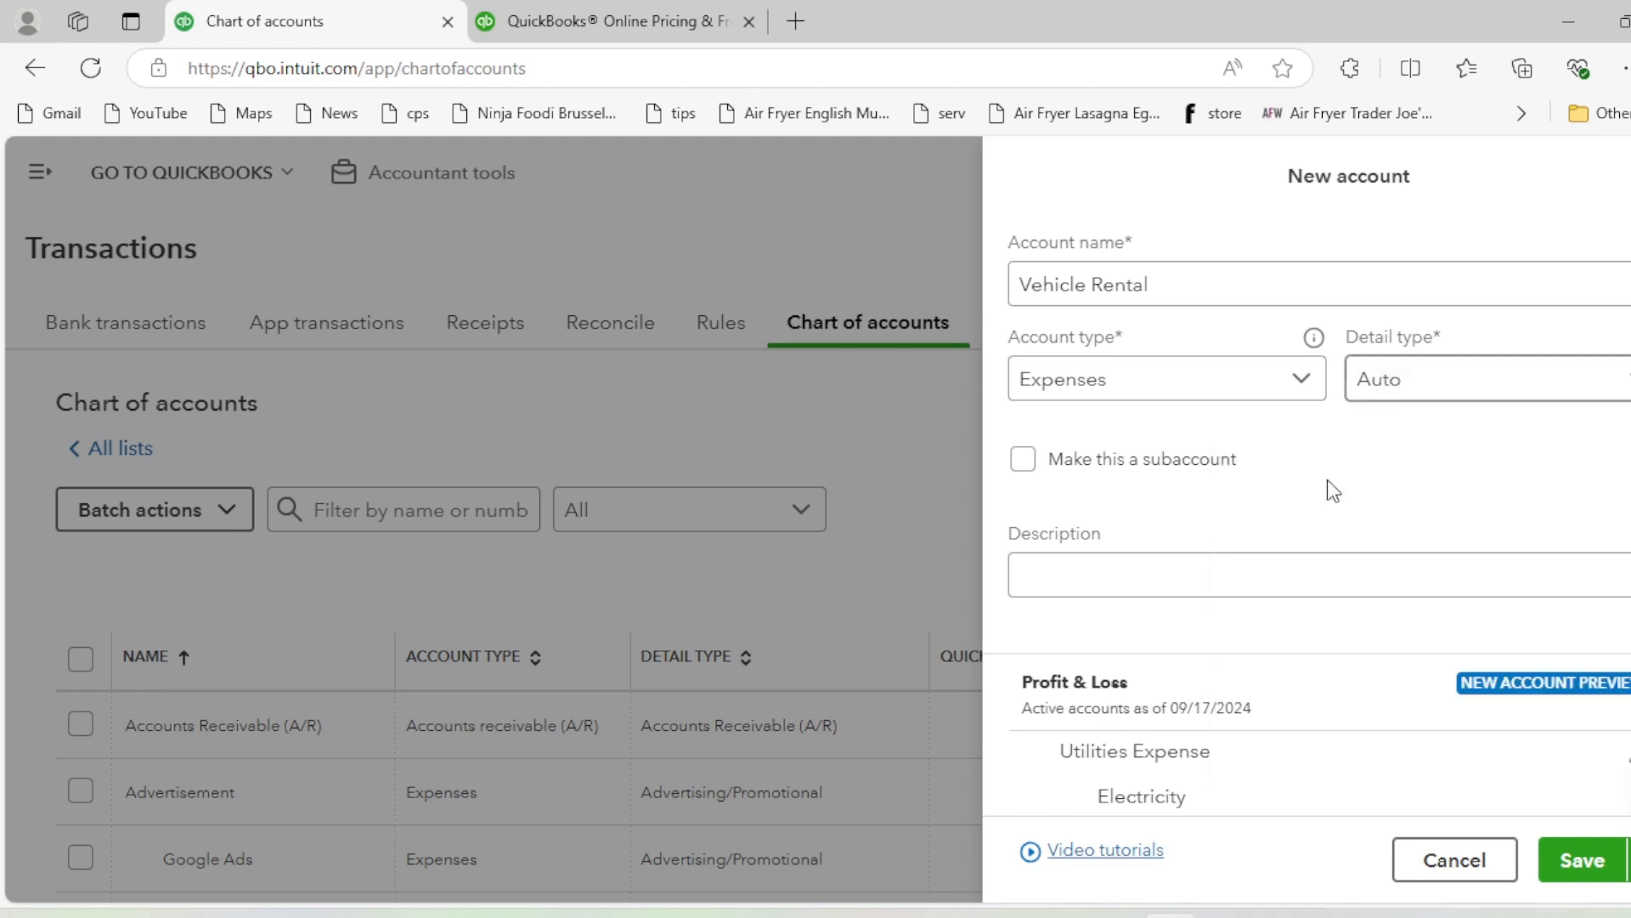
Change the Vehicle Rental account's detail type to Travel
click(1410, 407)
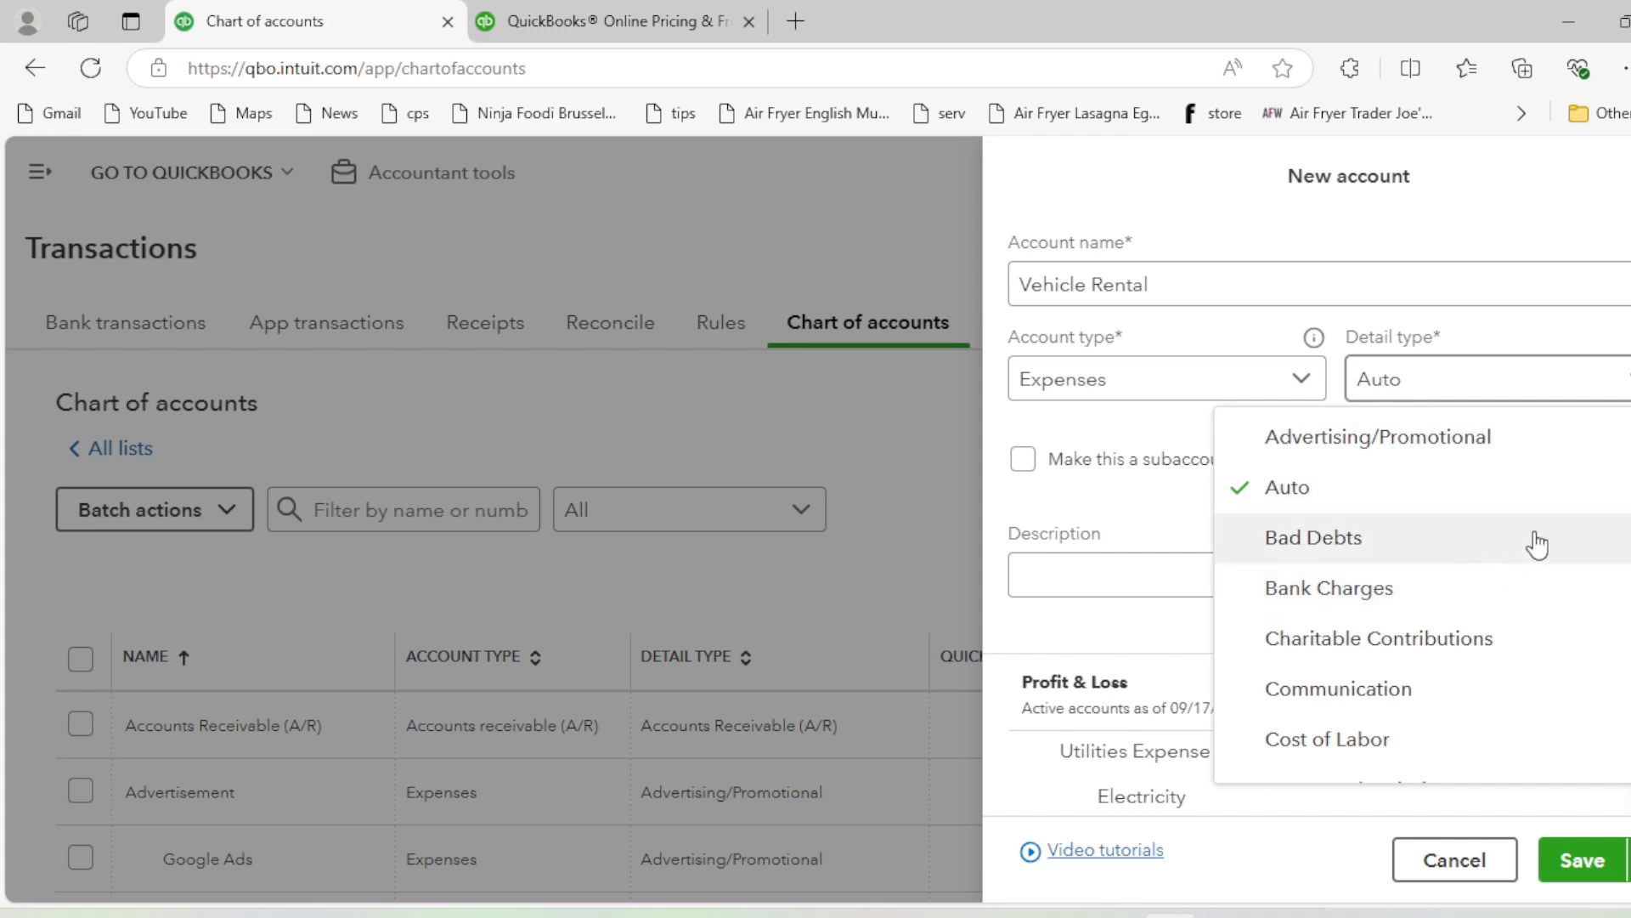
scroll(1424, 595, down, 1)
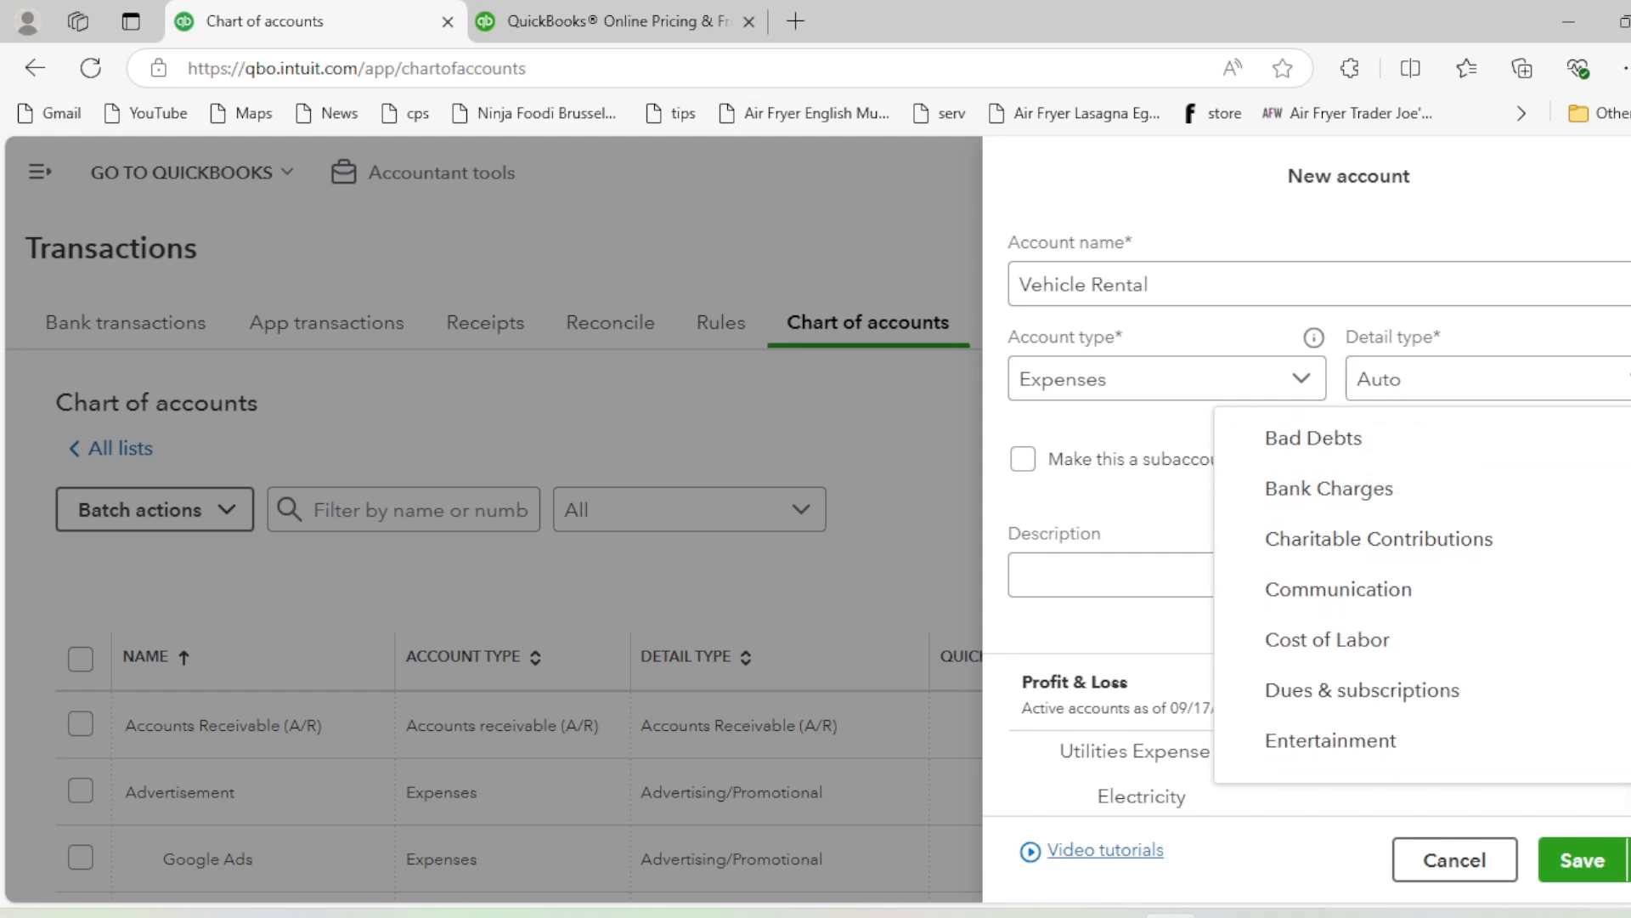
scroll(1423, 595, down, 5)
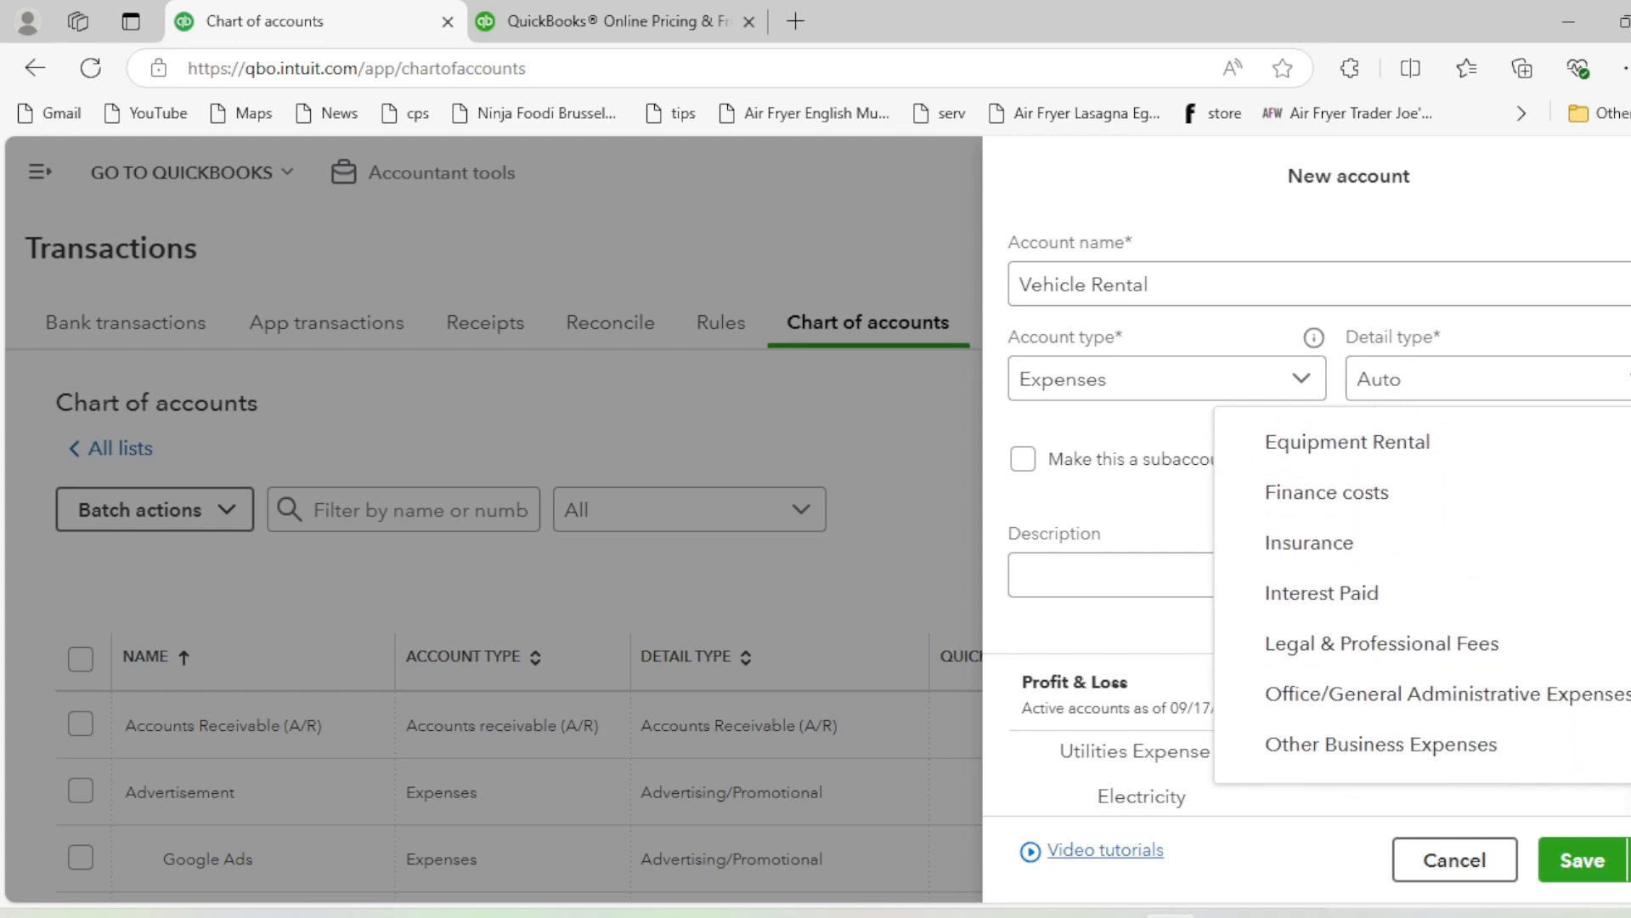
scroll(1424, 595, down, 2)
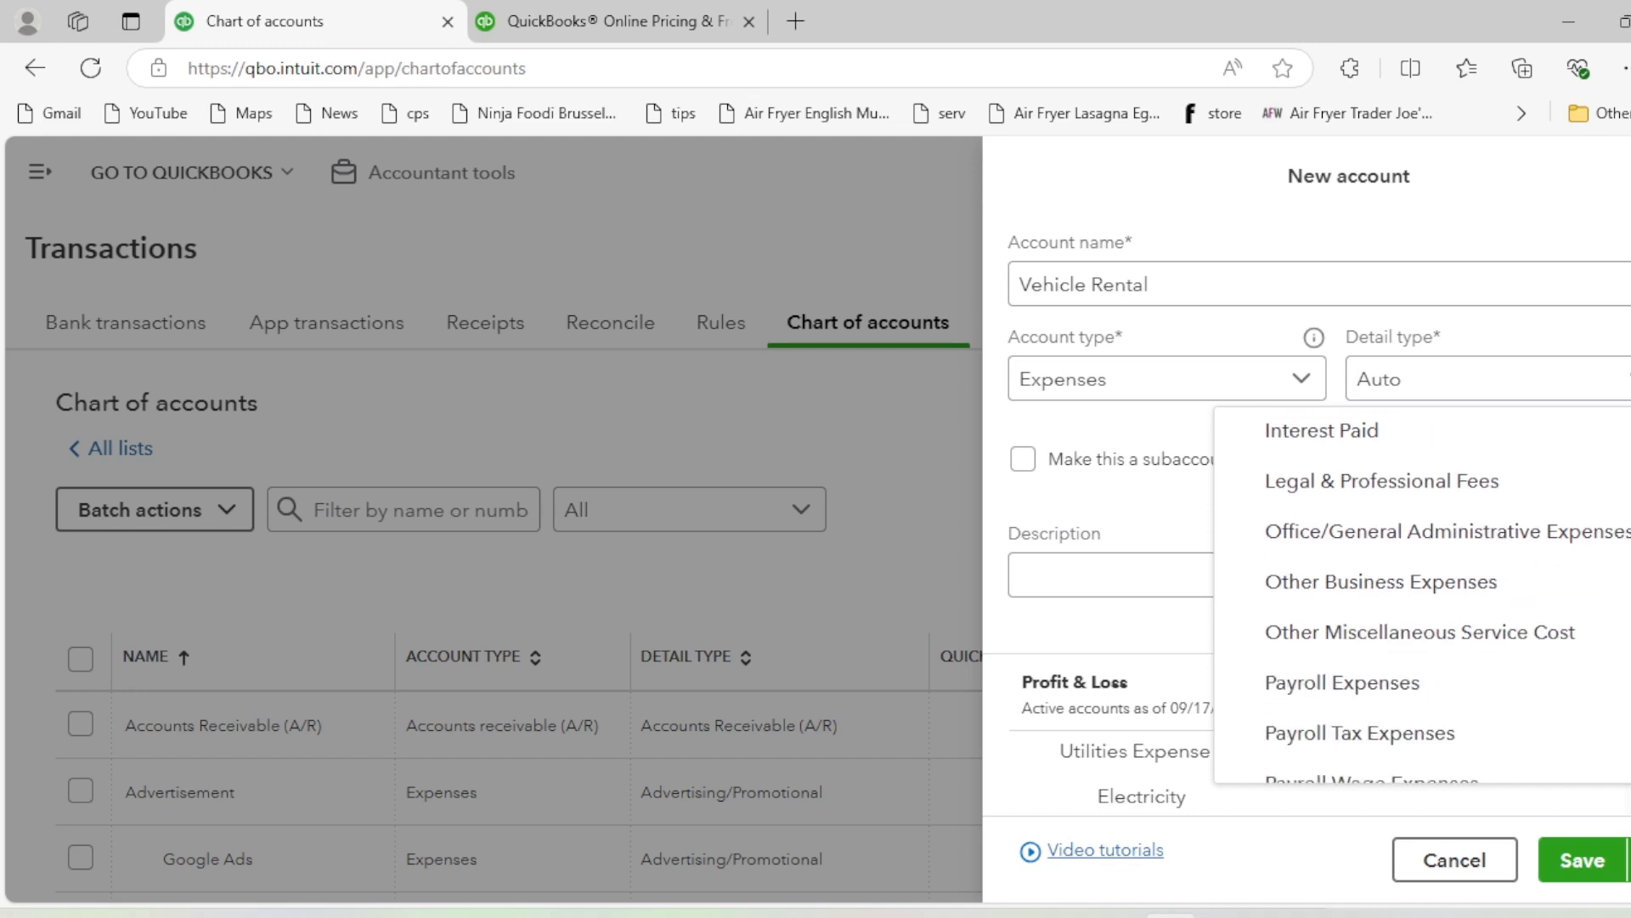
scroll(1419, 595, down, 4)
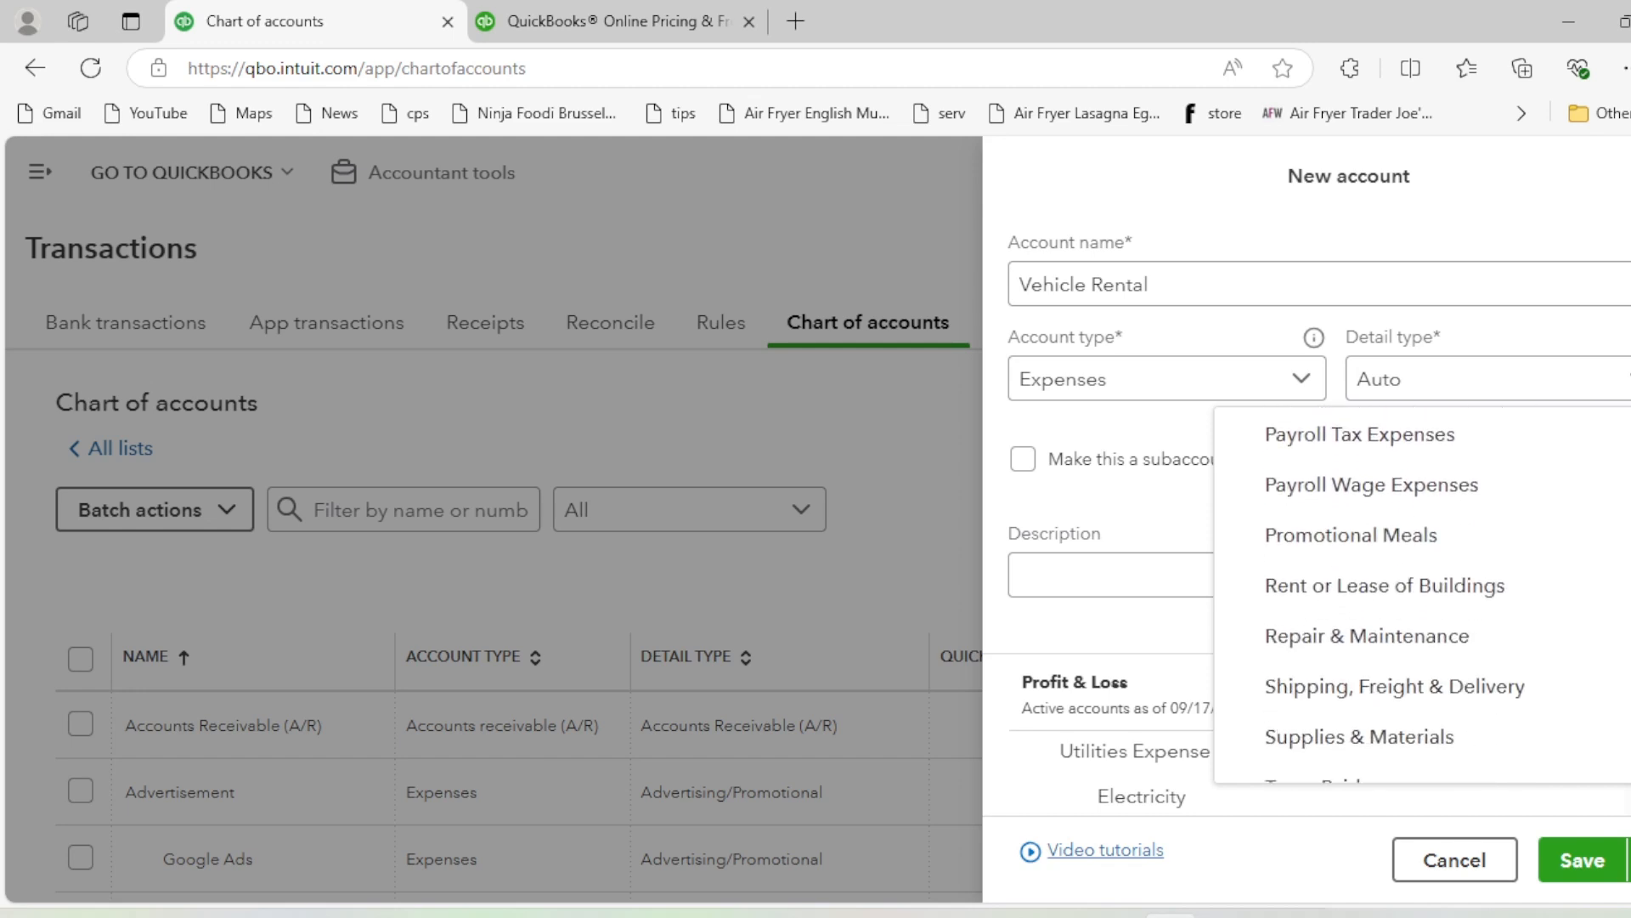
scroll(1423, 595, down, 2)
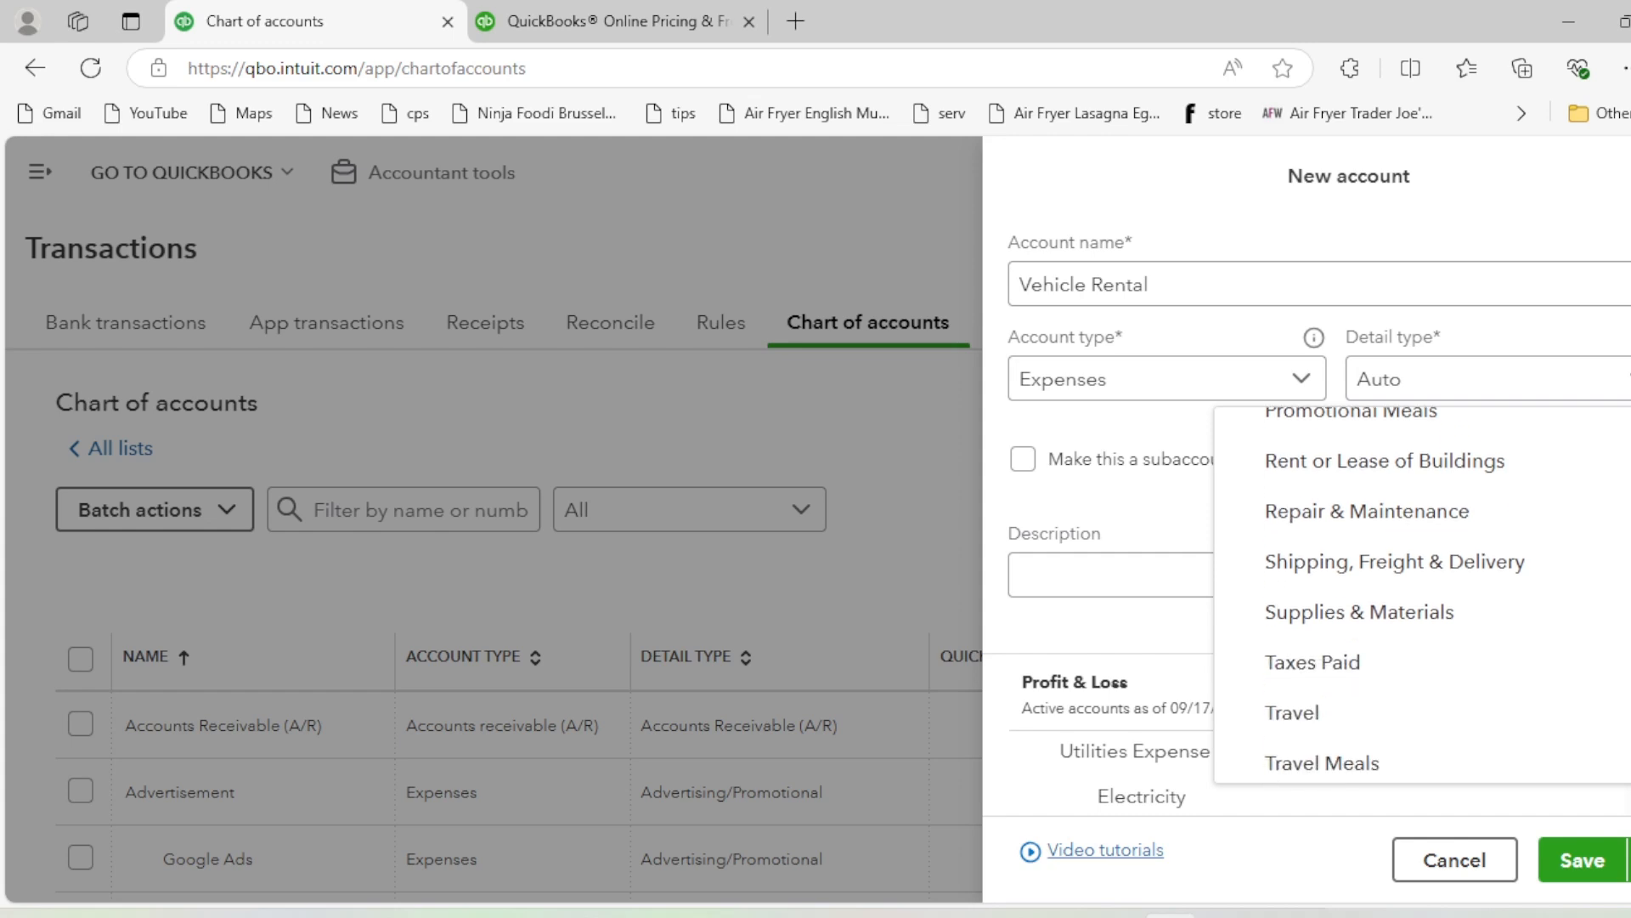
scroll(1398, 561, down, 1)
scroll(1402, 571, down, 1)
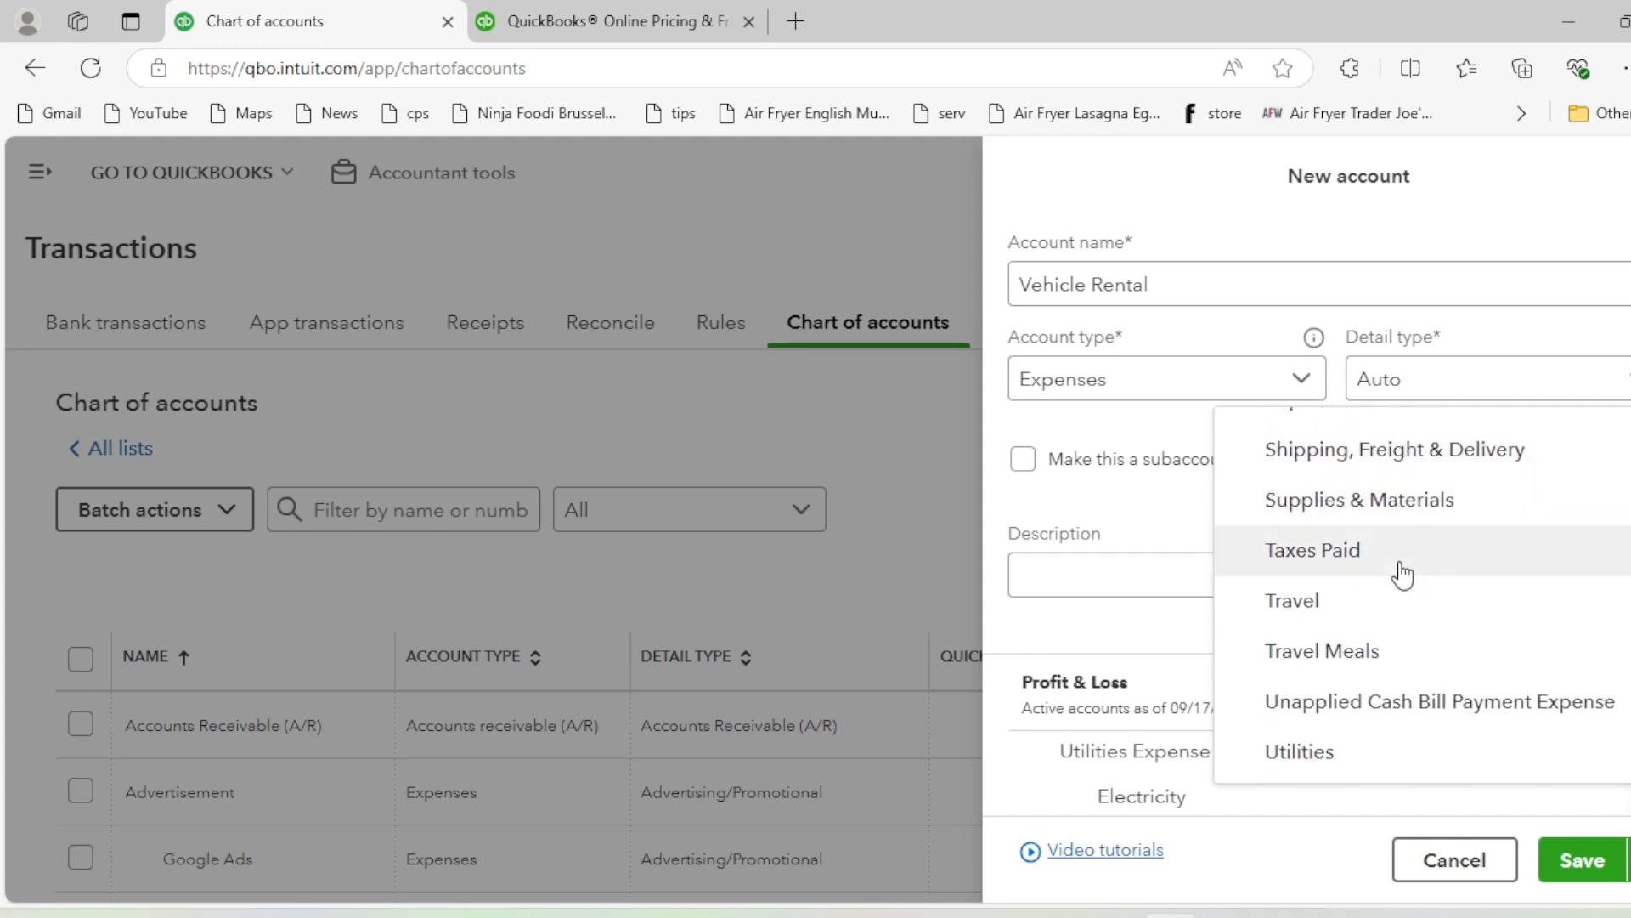
click(1370, 603)
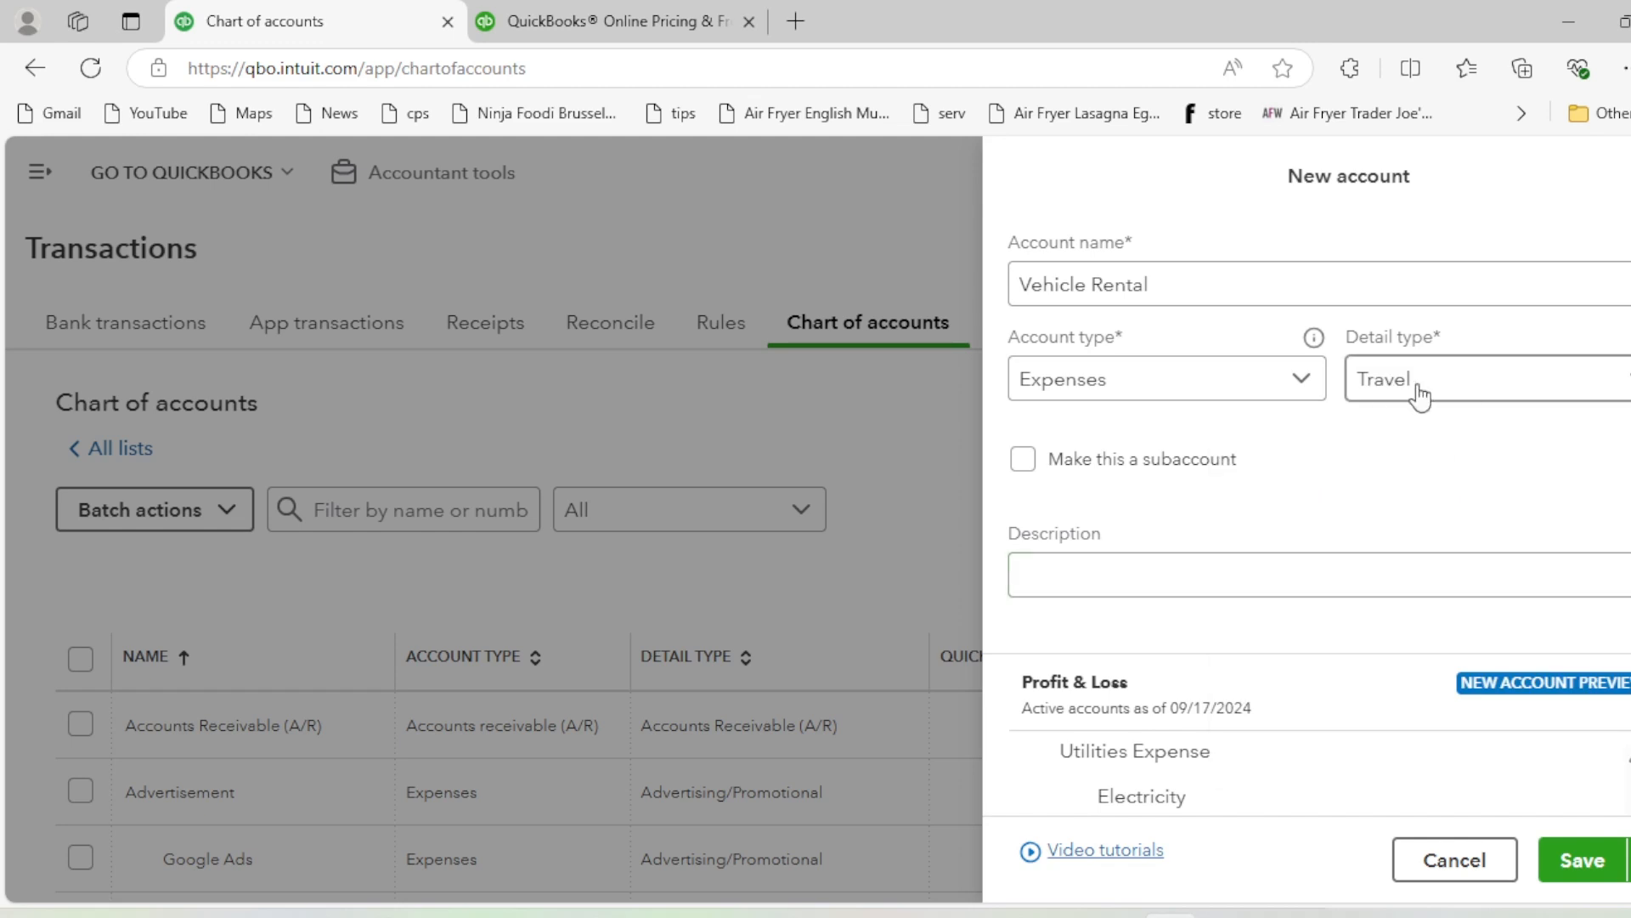
Make Vehicle Rental a subaccount of Travel and save the new account
click(1024, 461)
click(1054, 554)
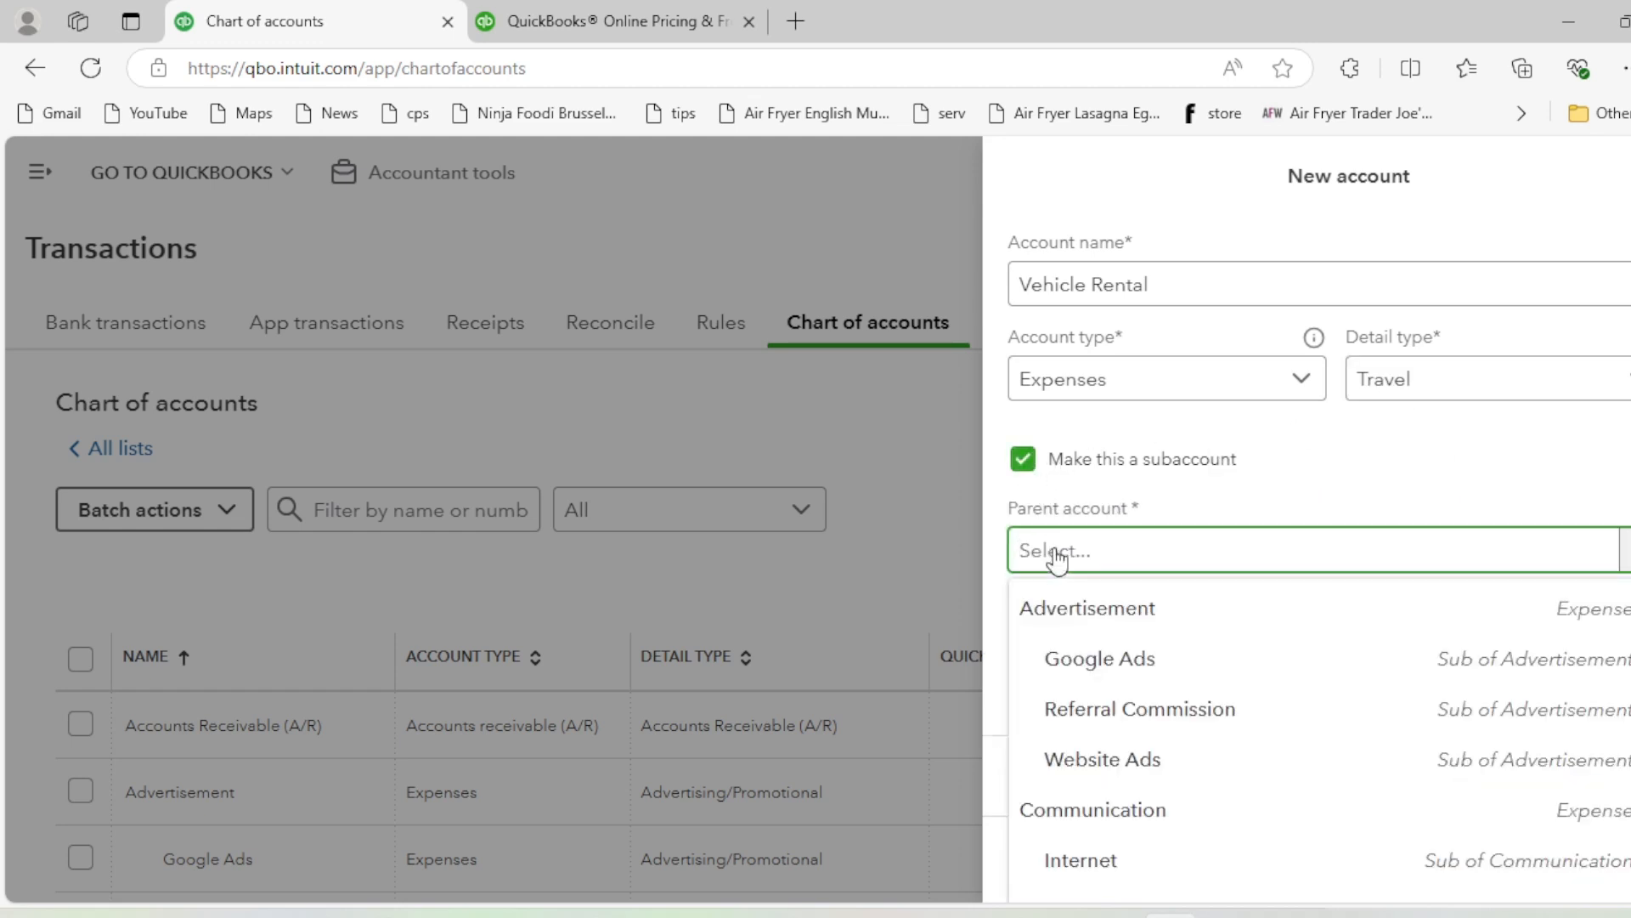
text(tra)
click(1068, 607)
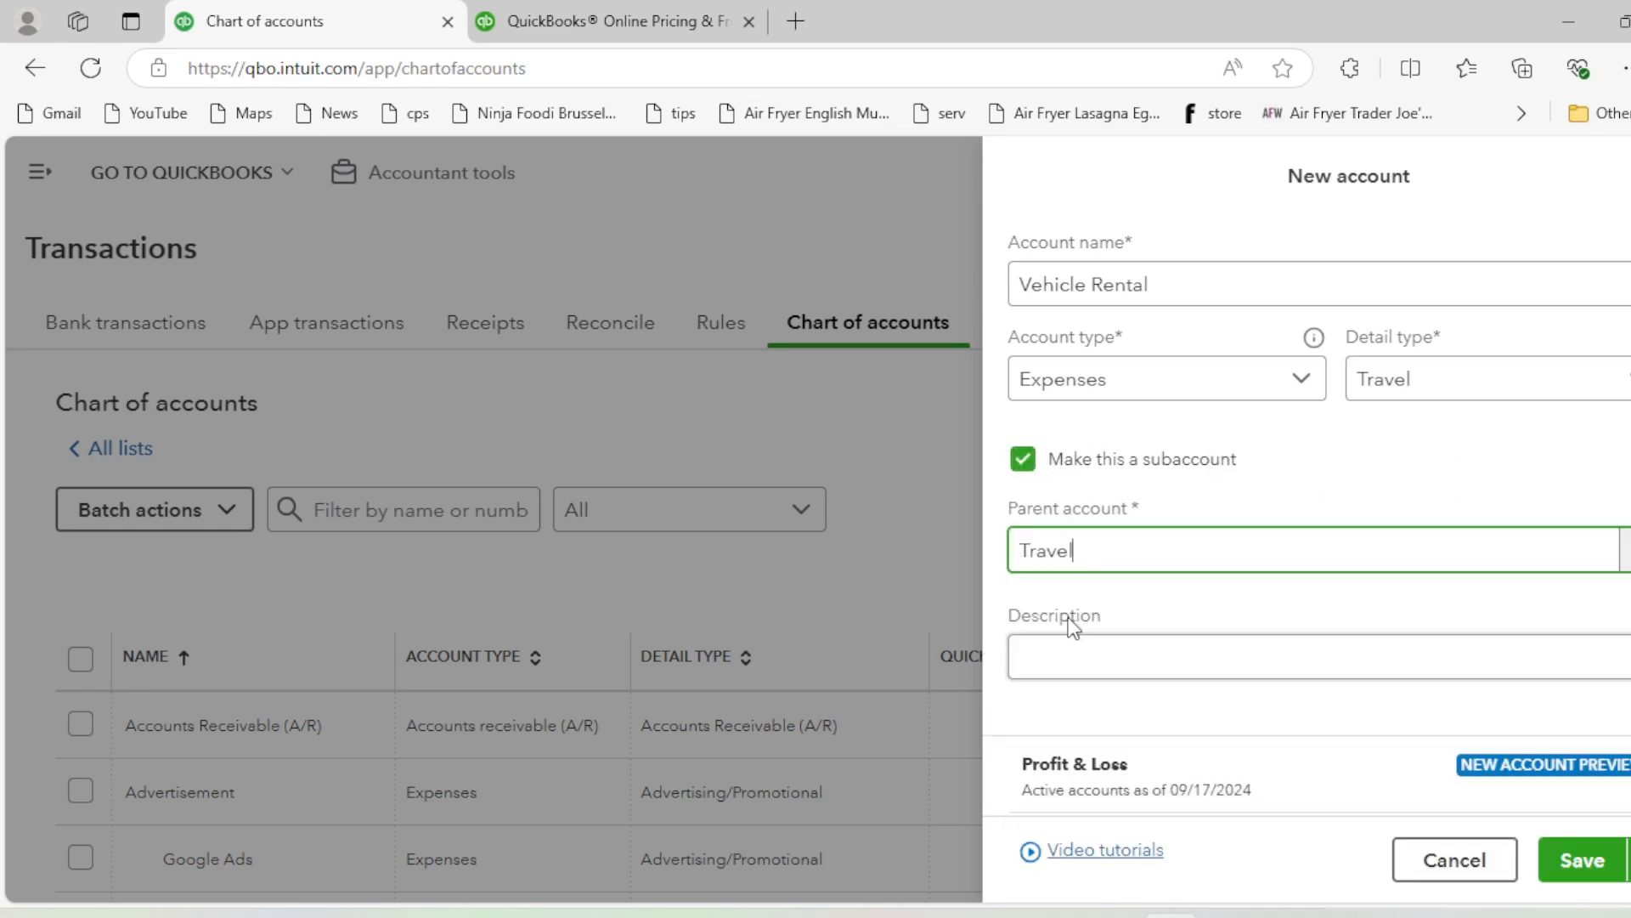
click(1570, 860)
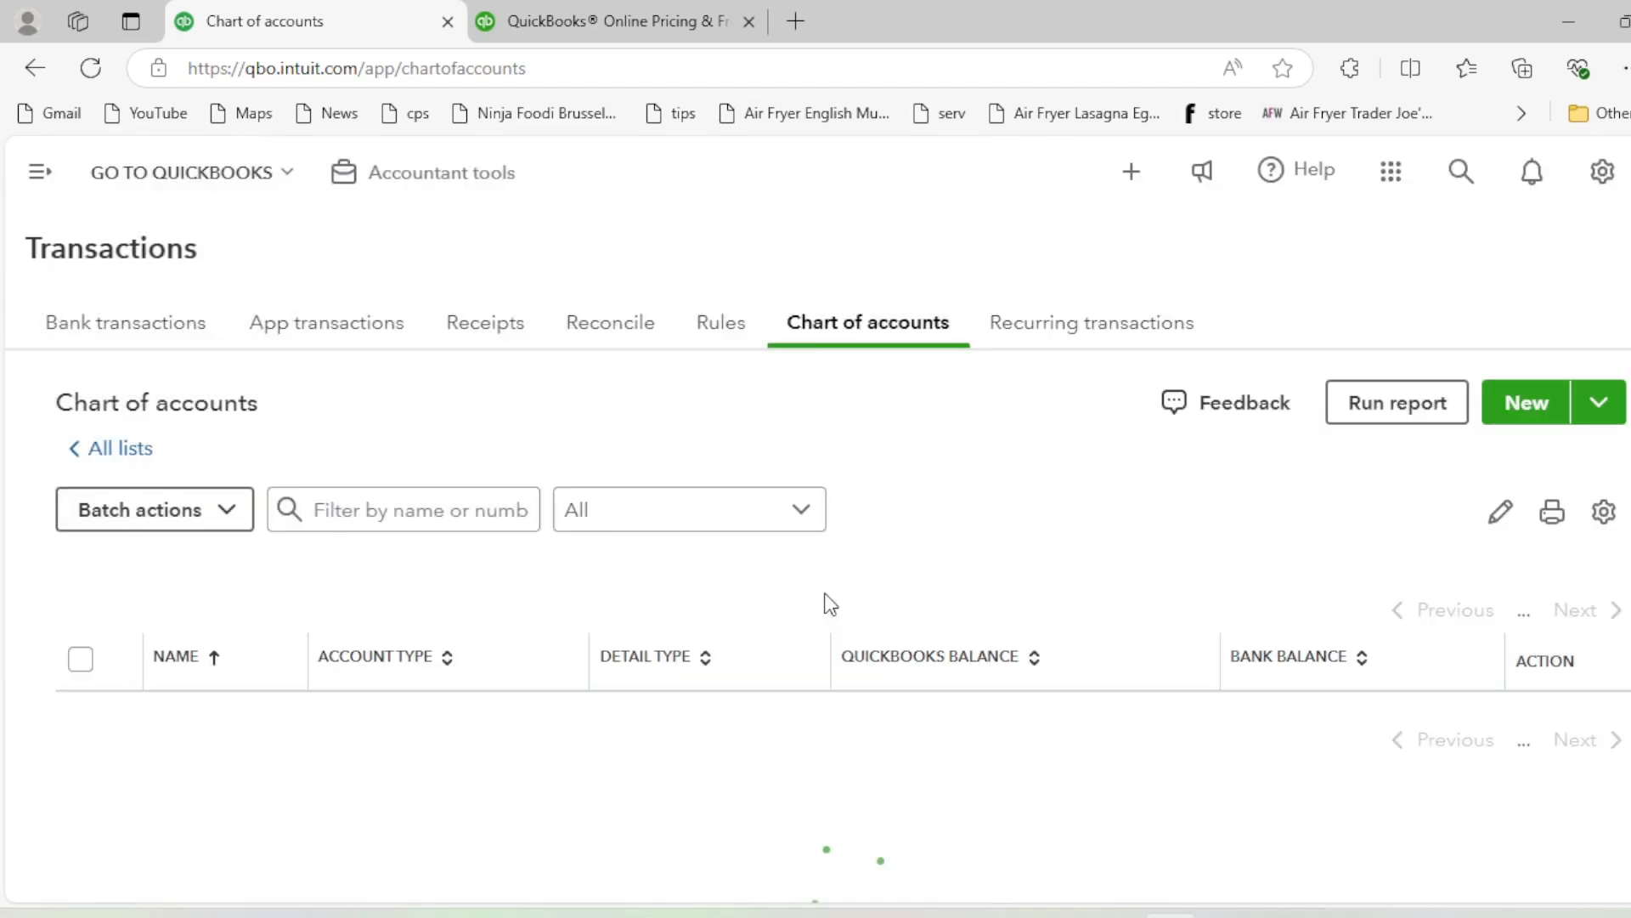
Review the full chart of accounts from the first account through the Utilities and Vehicle subaccounts
scroll(646, 578, down, 3)
scroll(634, 575, down, 20)
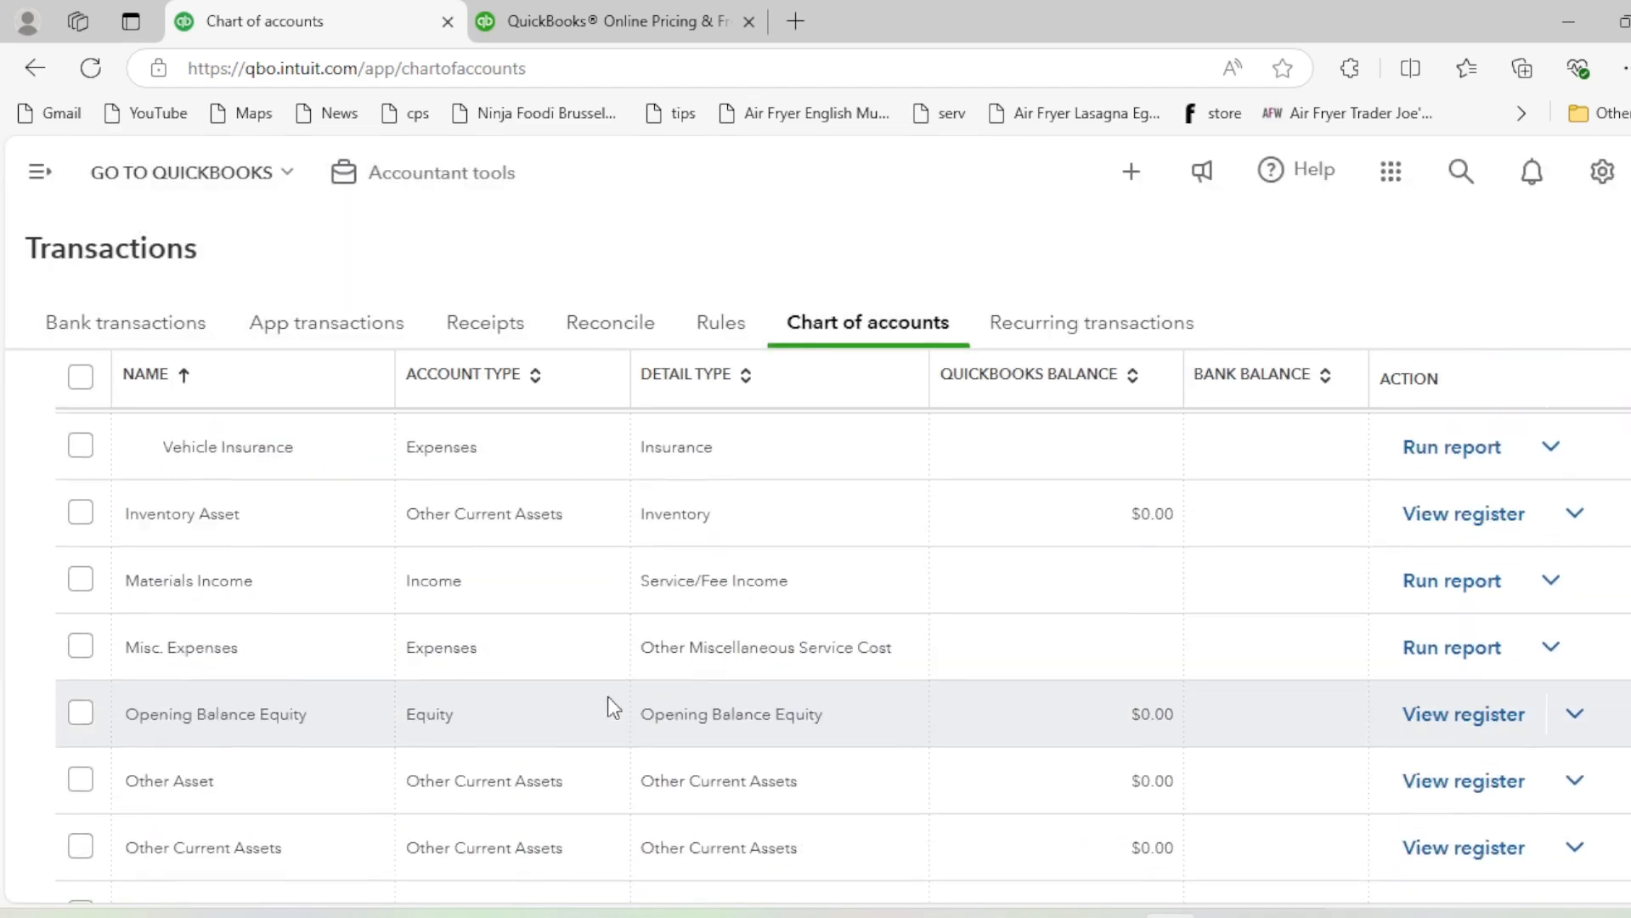
scroll(608, 580, down, 10)
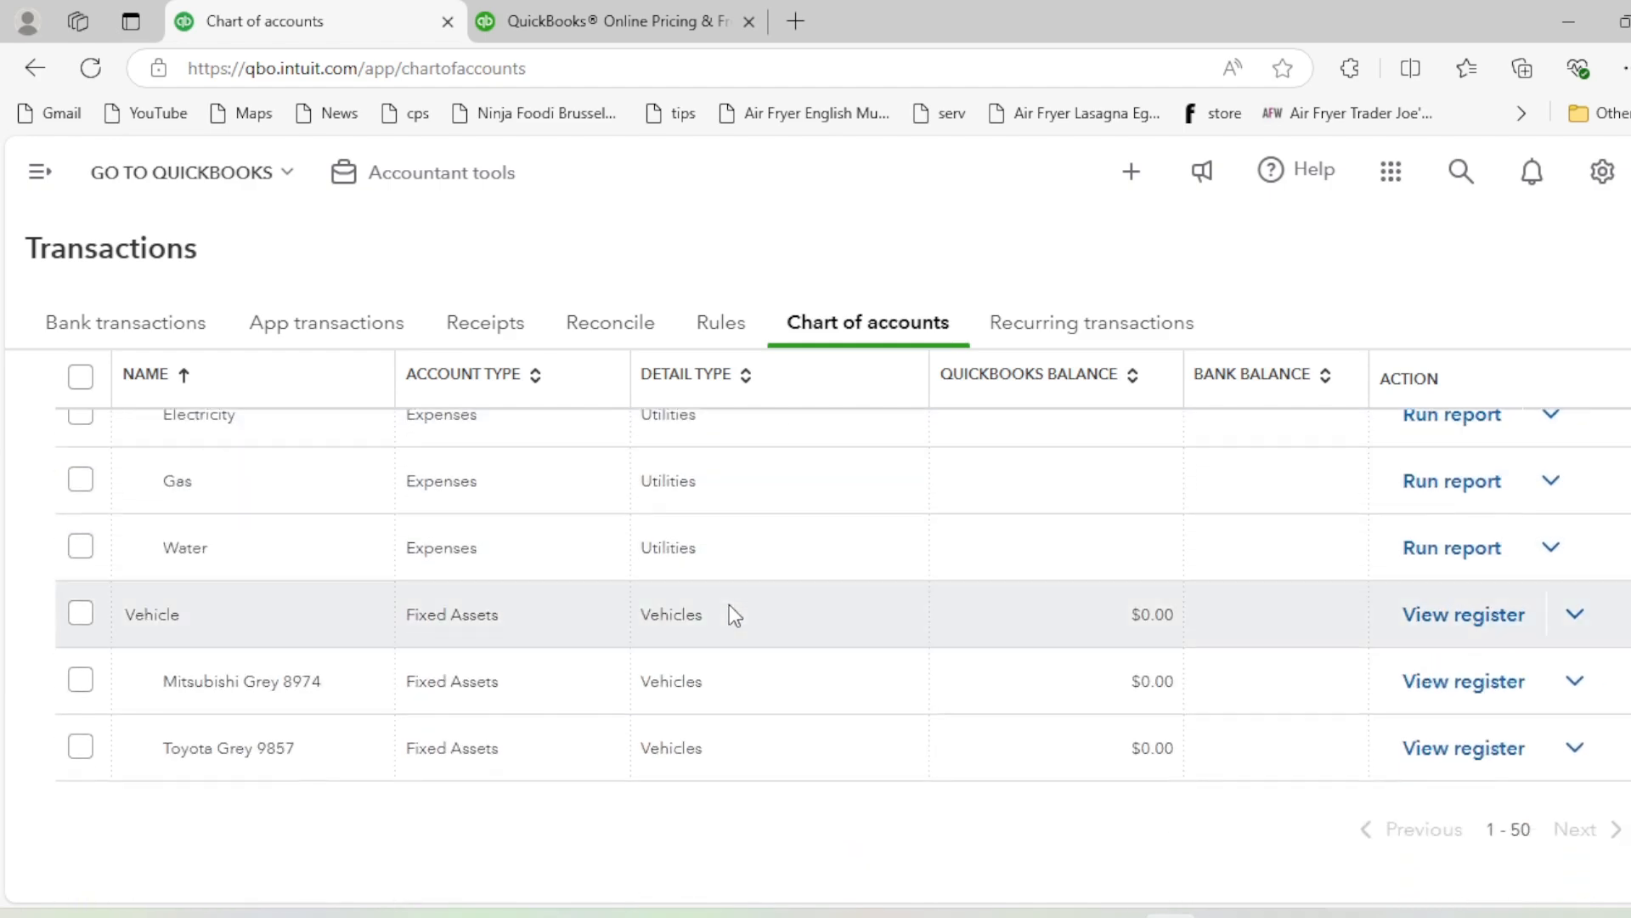
scroll(729, 605, up, 20)
scroll(729, 604, up, 10)
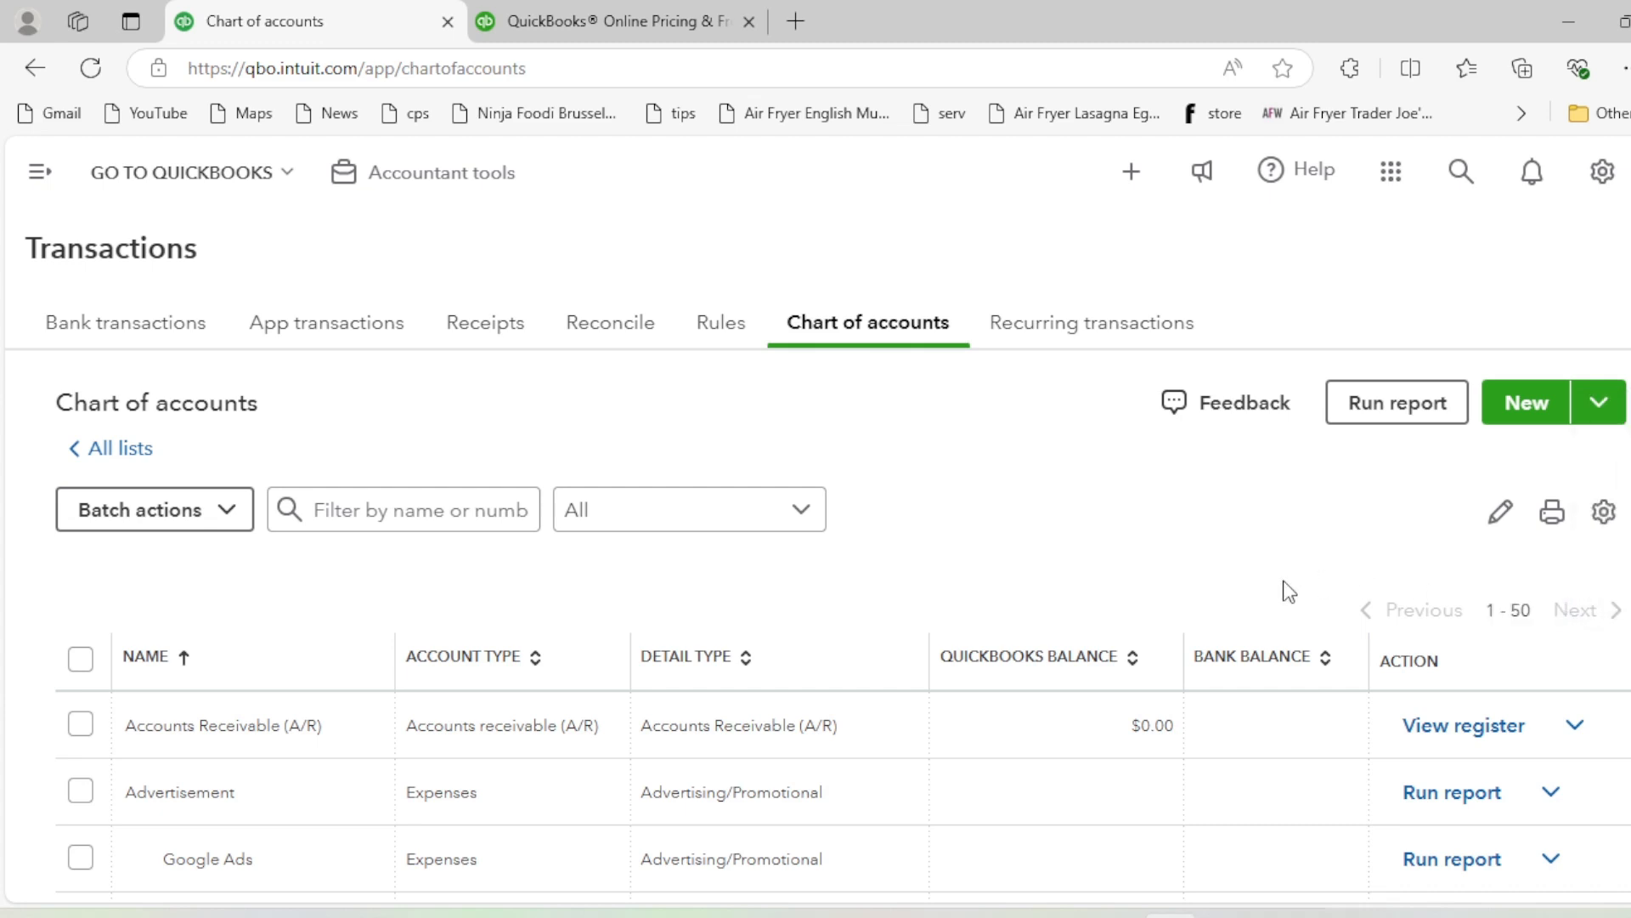
scroll(844, 572, down, 2)
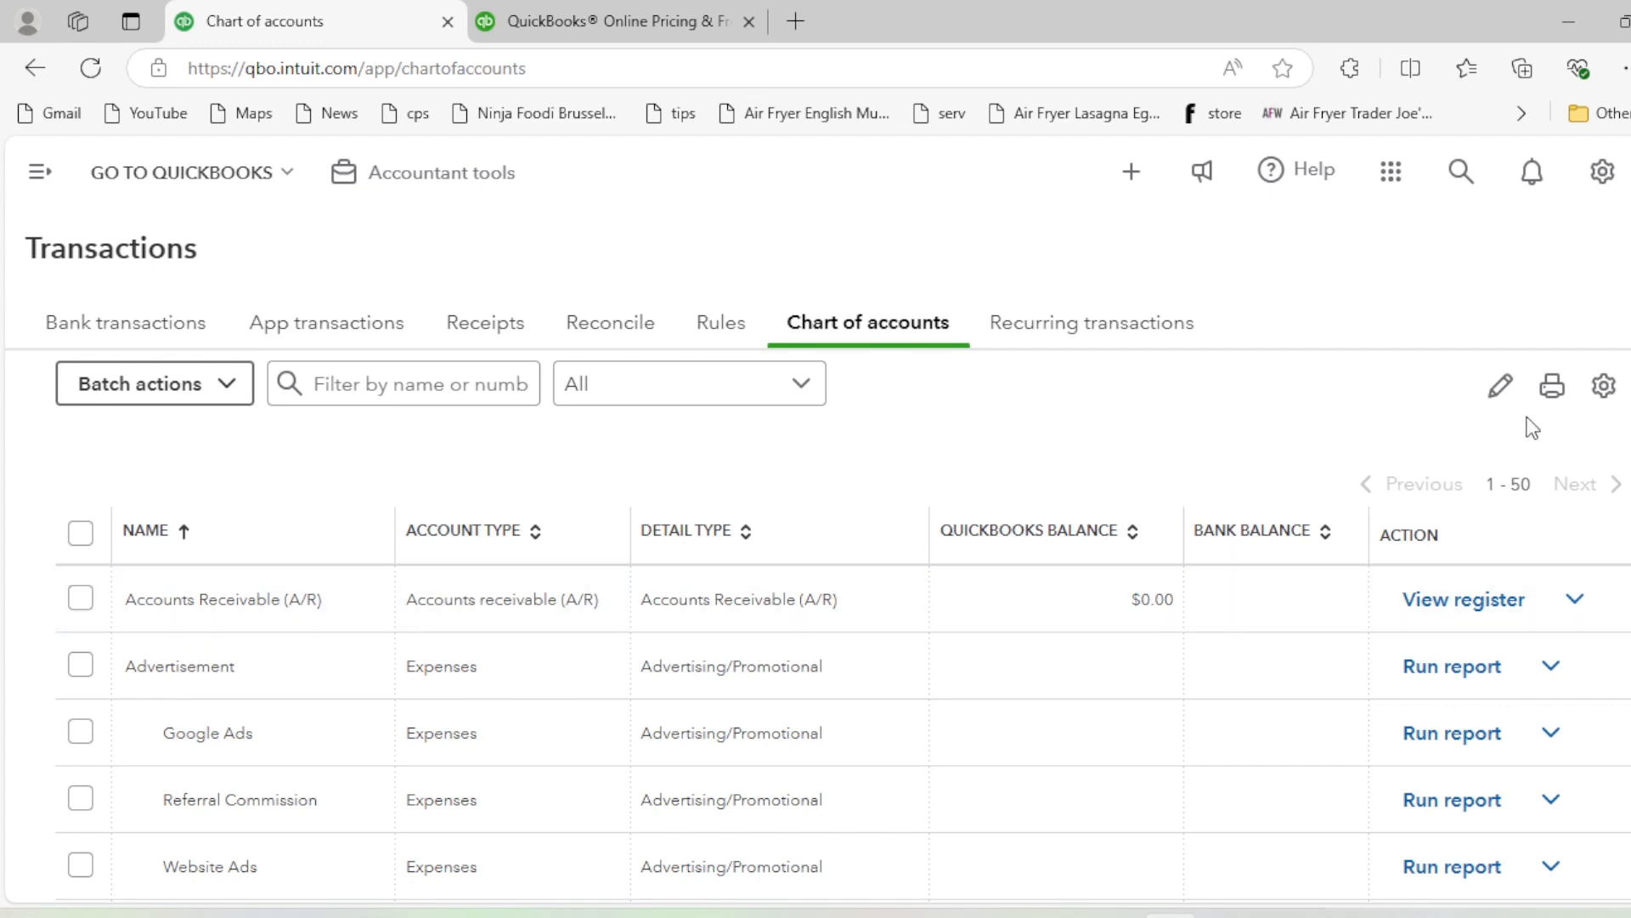
scroll(1053, 594, down, 4)
scroll(1053, 595, up, 6)
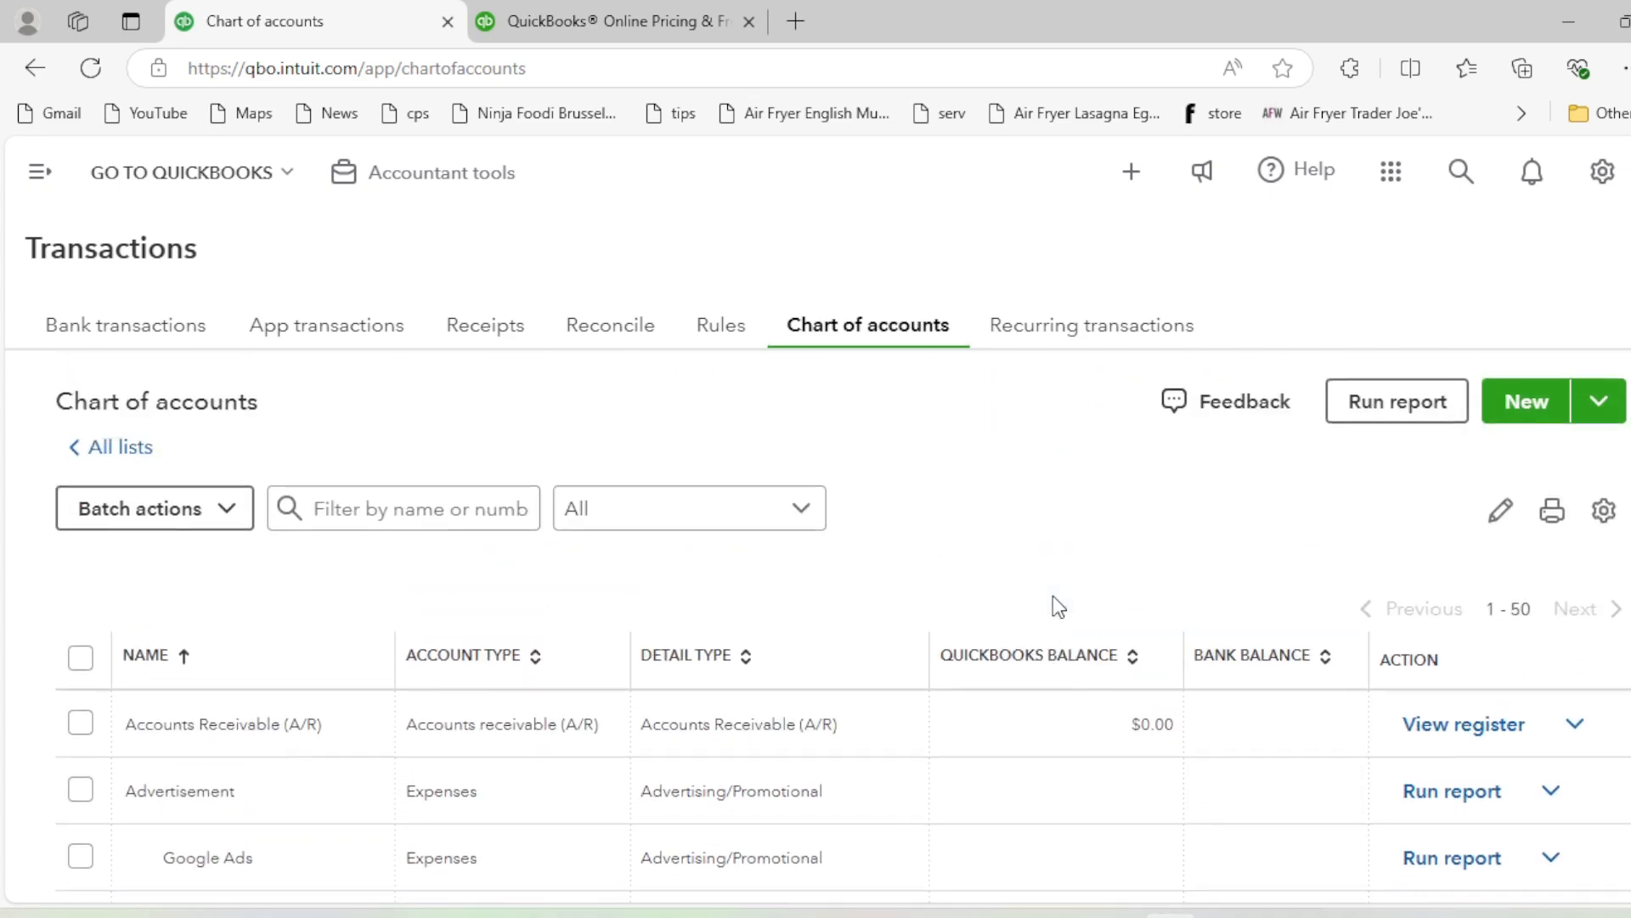